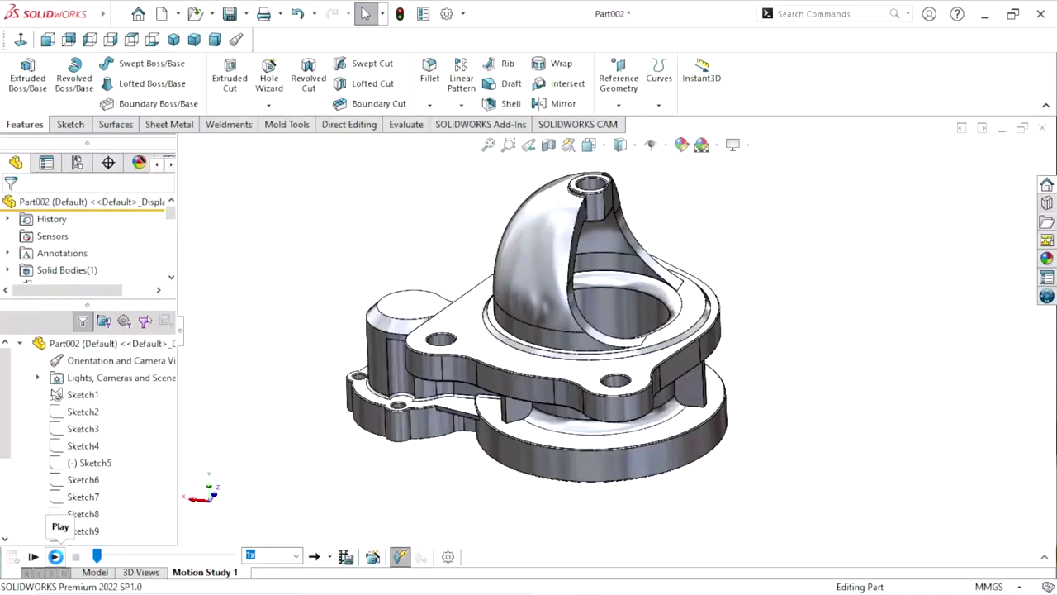
# Play the housing preview model's rotation animation in the motion study.
pyautogui.click(54, 557)
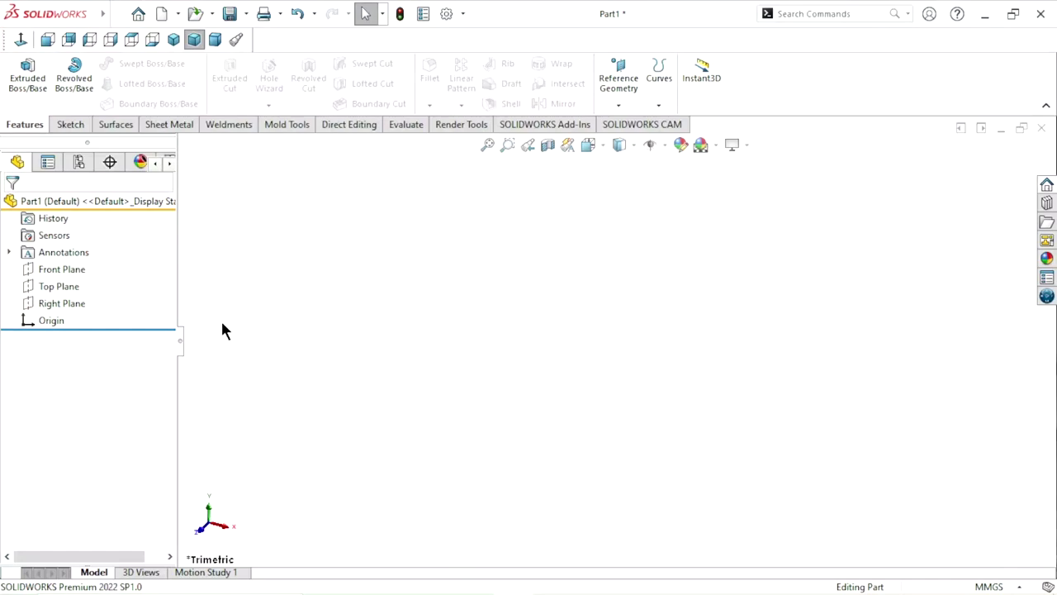
# Start a sketch on the Top Plane and draw two concentric circles at the origin.
pyautogui.click(82, 286)
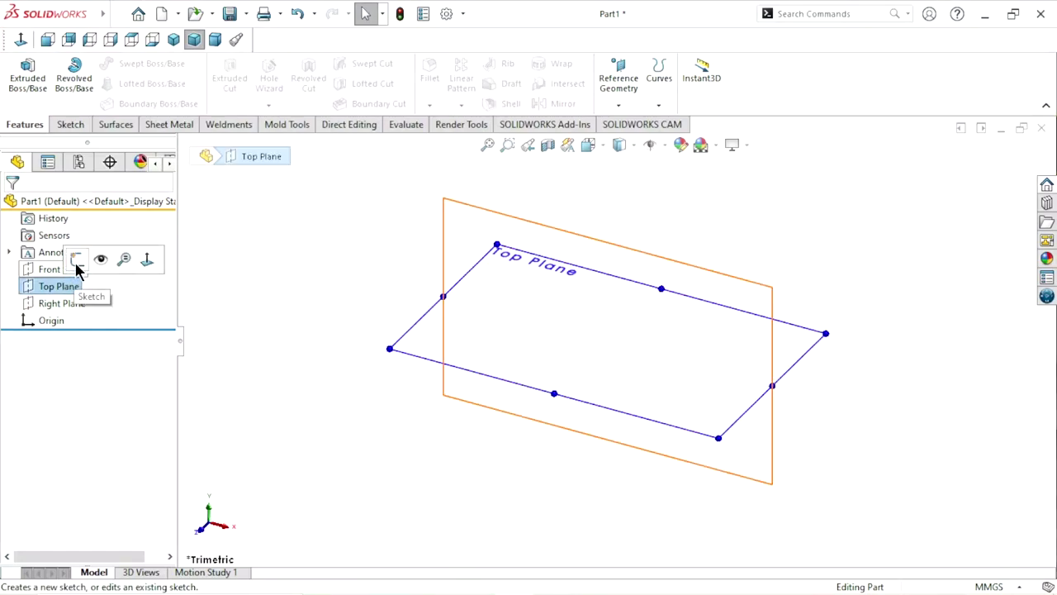
pyautogui.click(76, 259)
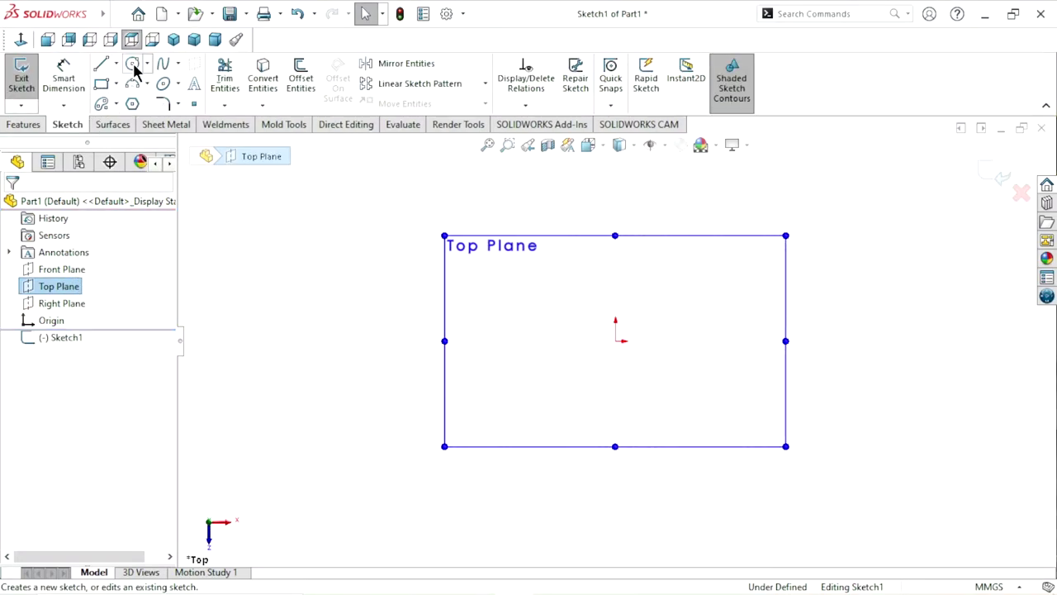
pyautogui.click(615, 340)
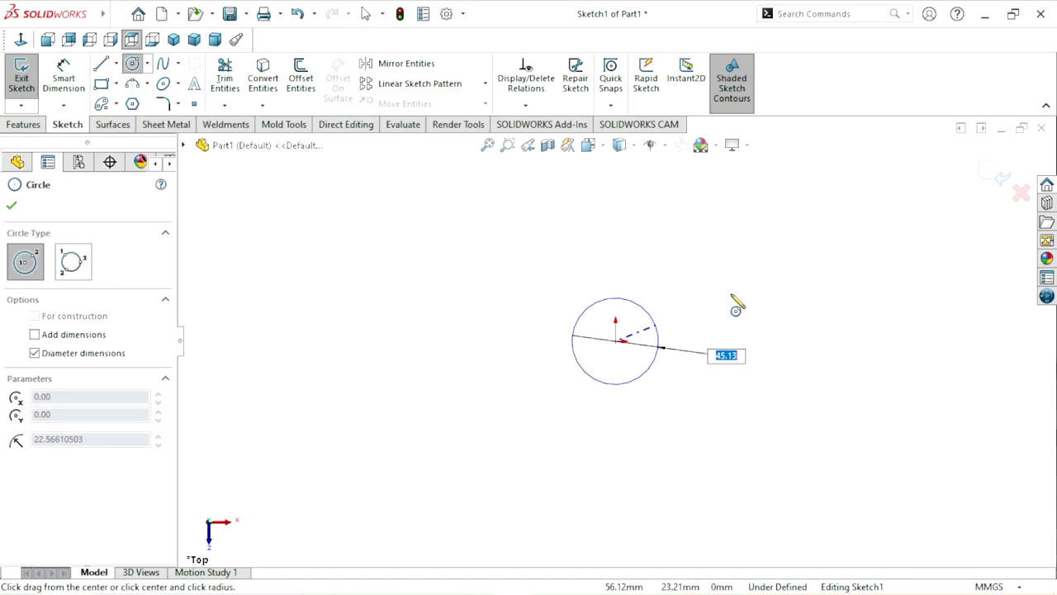
pyautogui.click(745, 287)
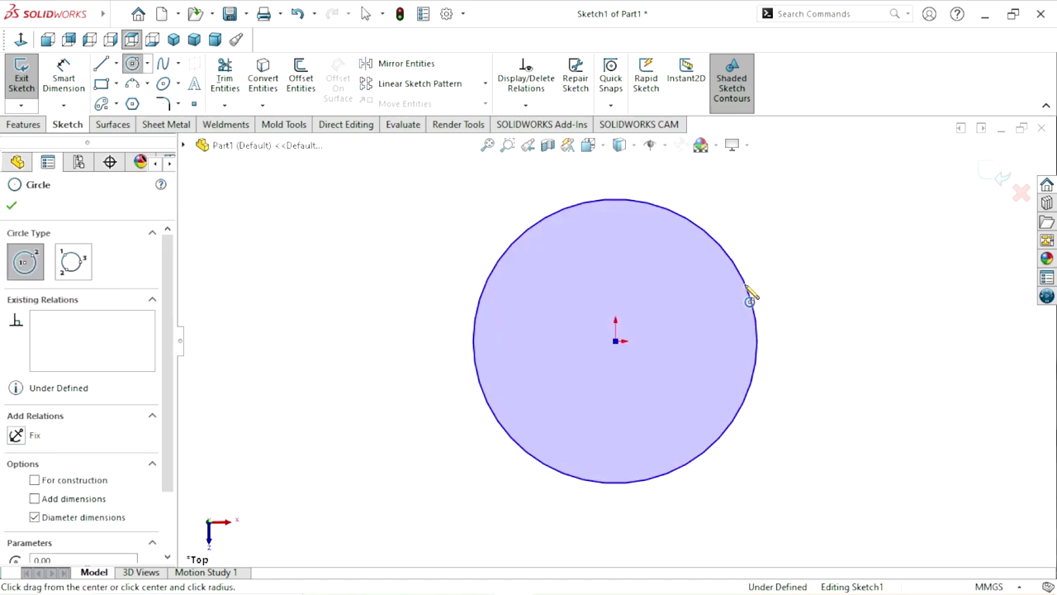
pyautogui.click(615, 340)
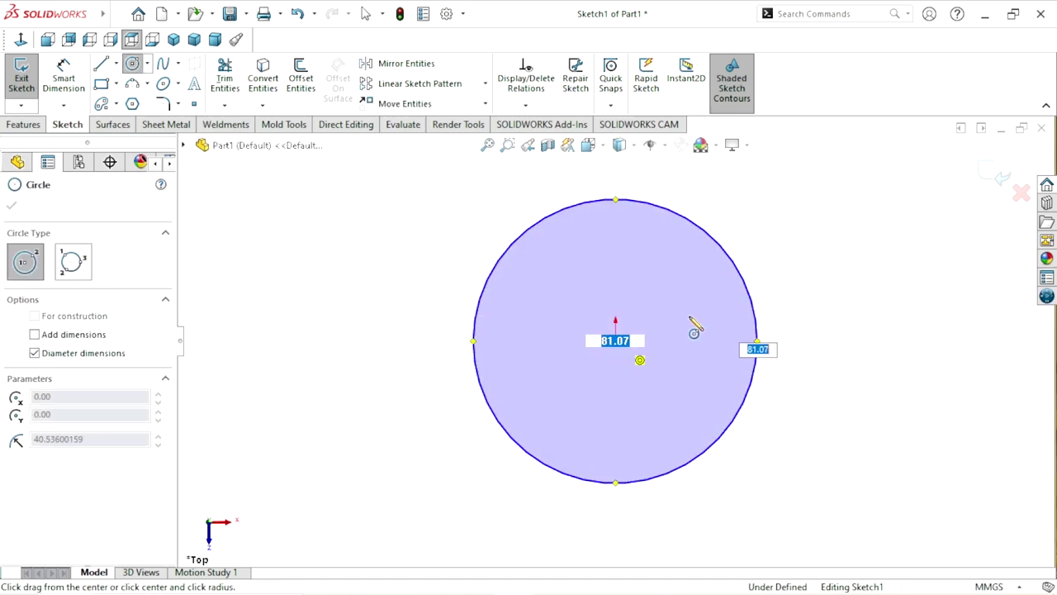
pyautogui.click(732, 309)
# Dimension the outer circle to Ø110 and the inner circle to Ø102.
pyautogui.click(81, 76)
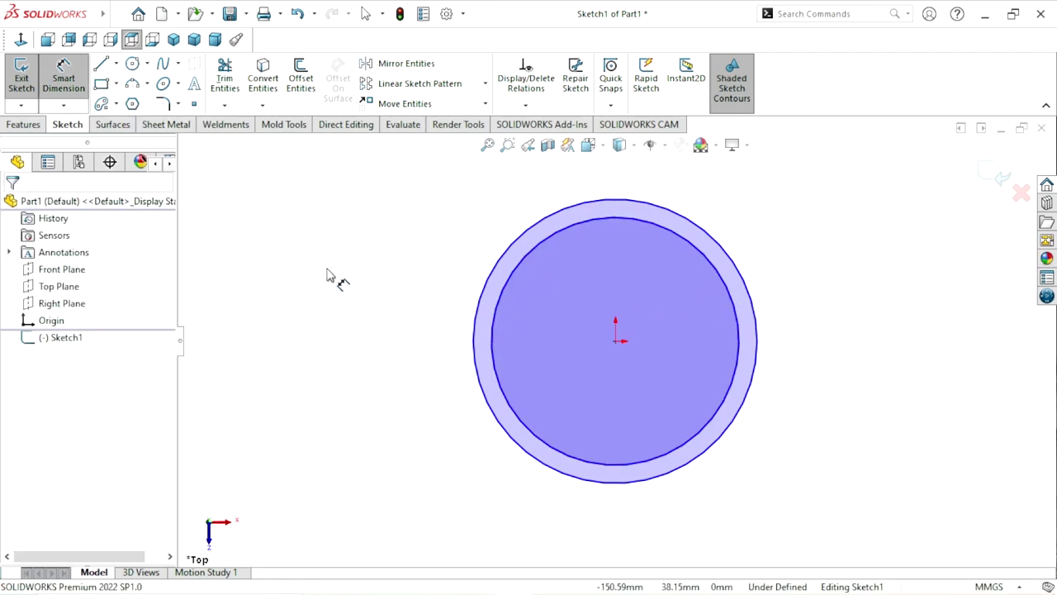
pyautogui.click(473, 342)
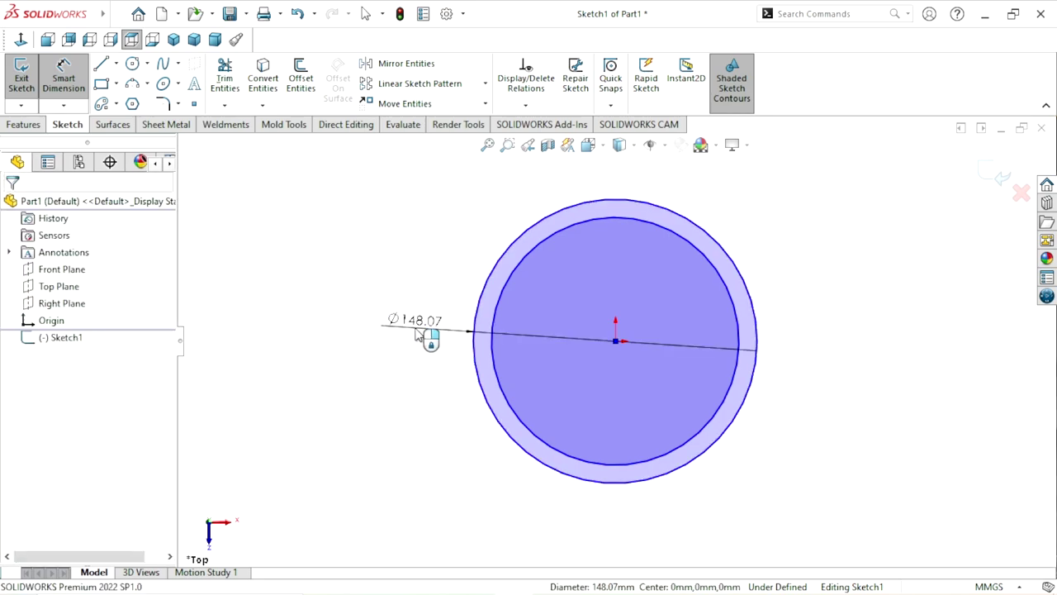
pyautogui.click(419, 333)
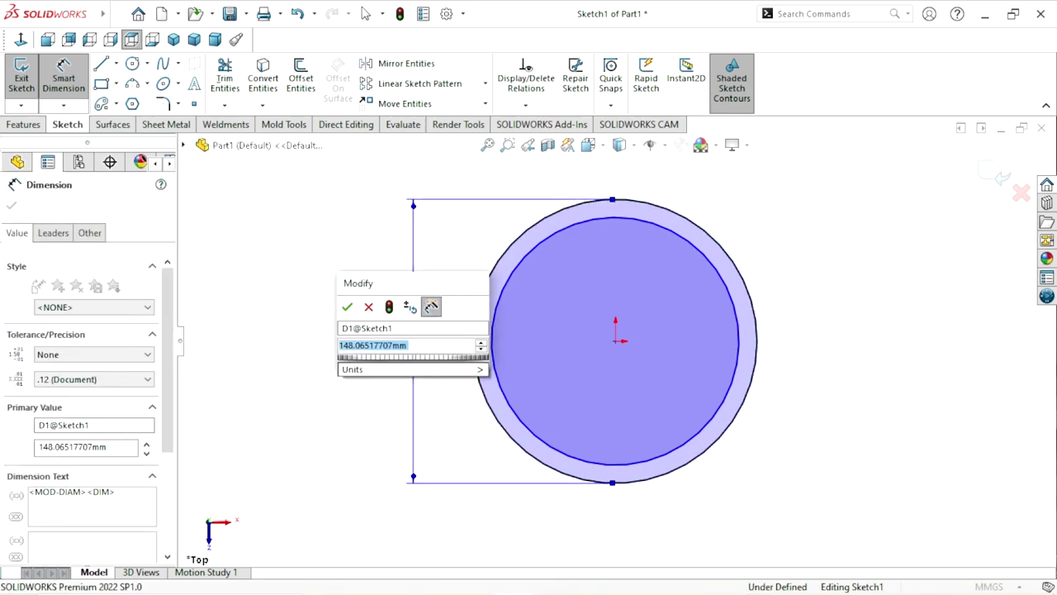
pyautogui.write('110')
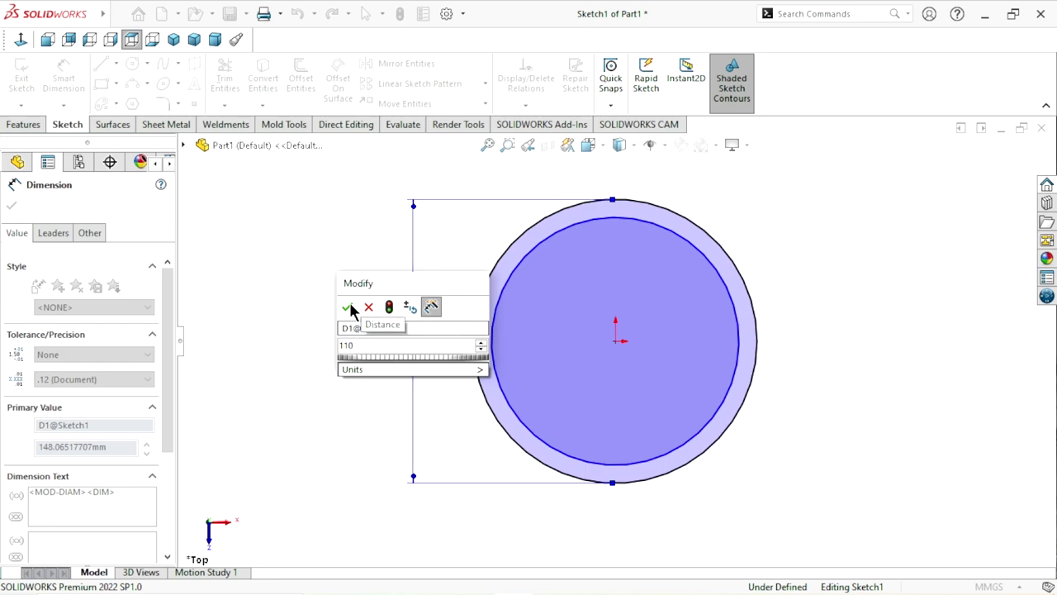
pyautogui.click(348, 307)
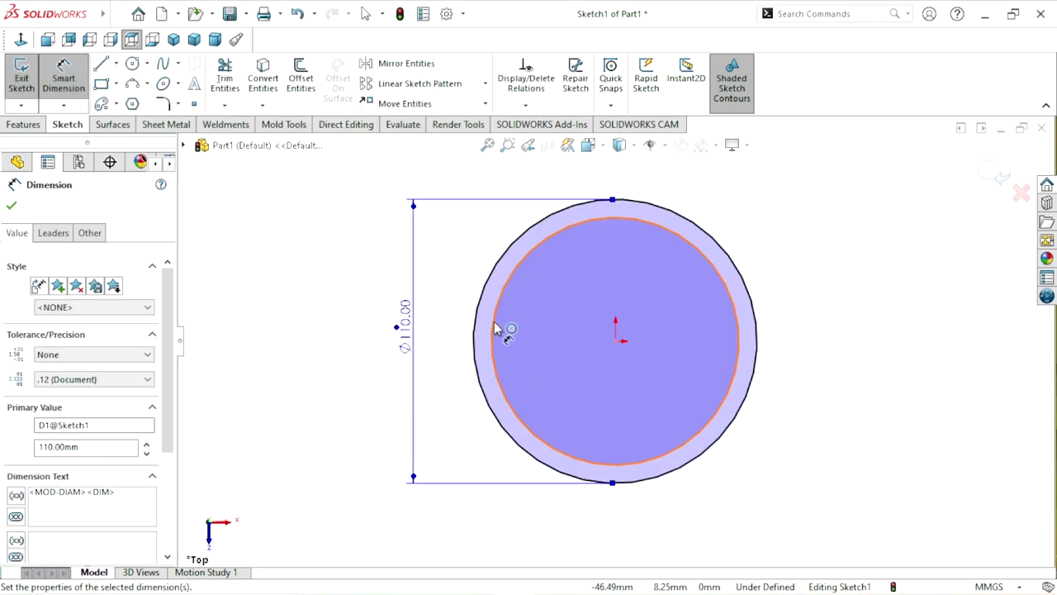
pyautogui.click(453, 338)
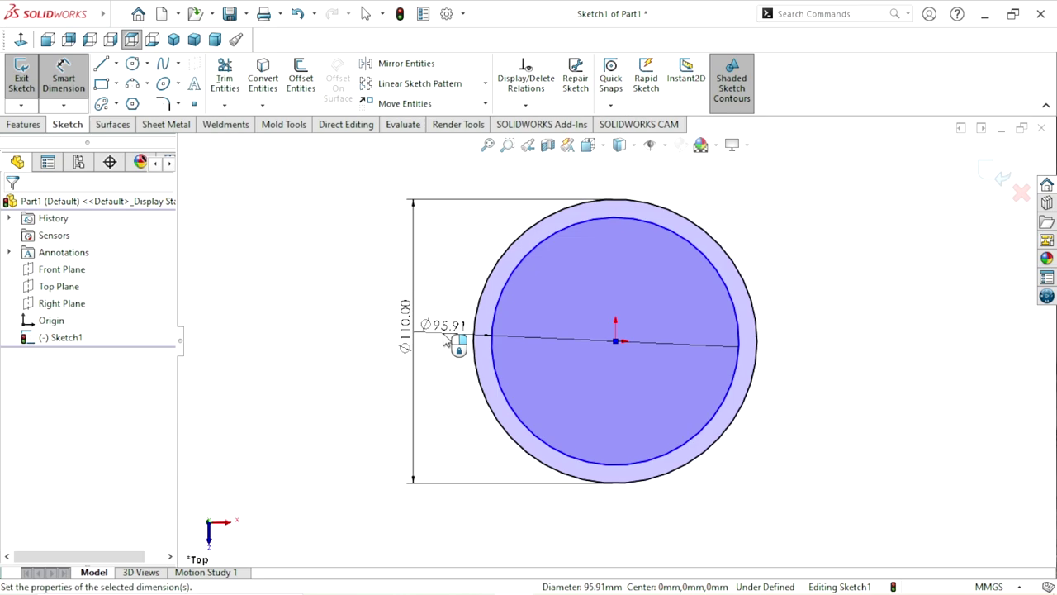
pyautogui.click(445, 340)
pyautogui.write('102')
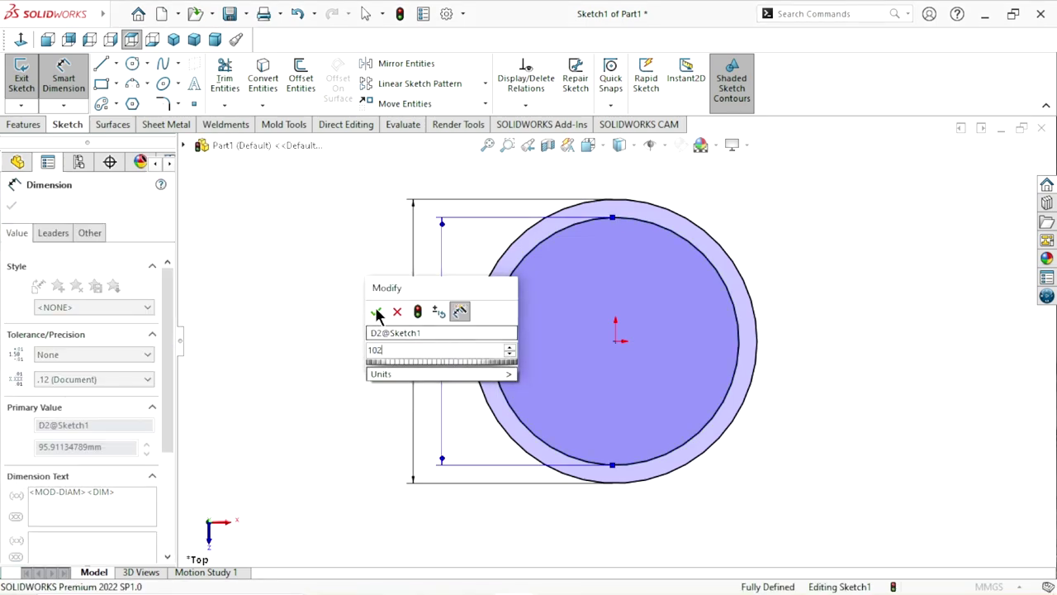
pyautogui.click(377, 313)
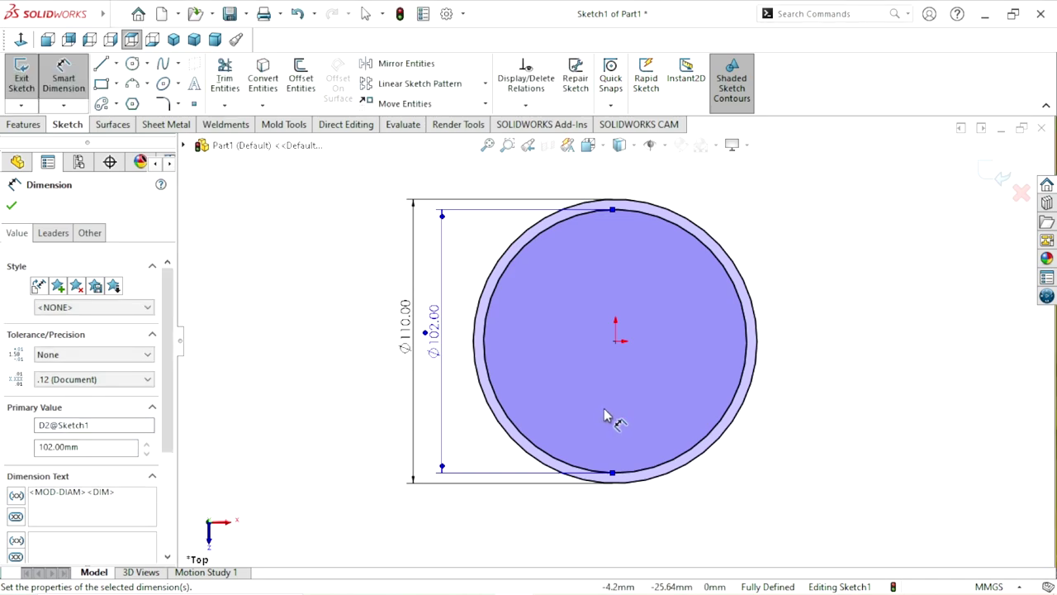
pyautogui.scroll(-2, 792, 324)
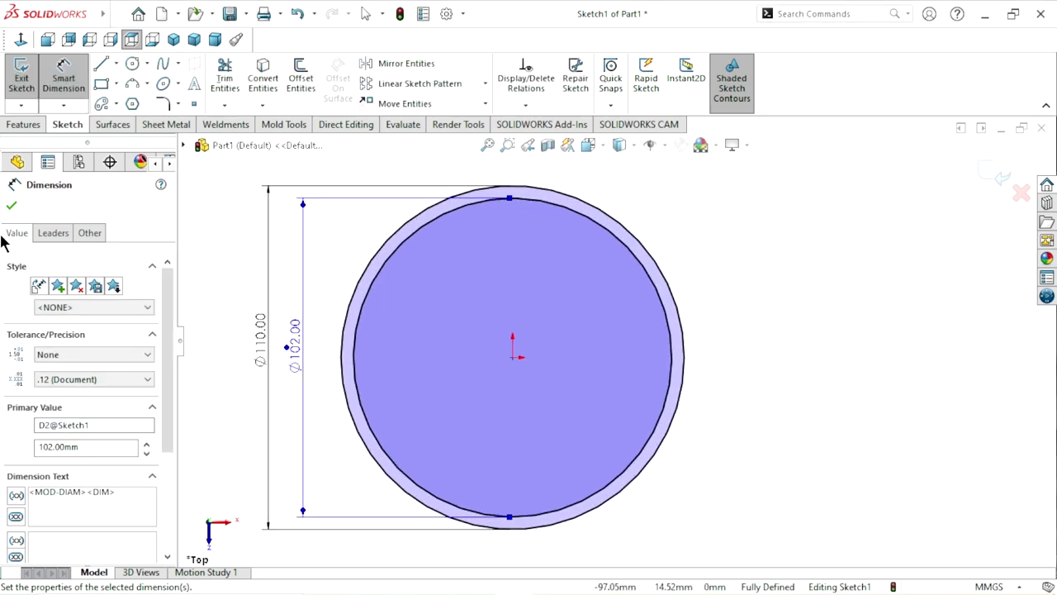
# Draw a horizontal centerline from the origin running to the right.
pyautogui.click(11, 205)
pyautogui.click(117, 65)
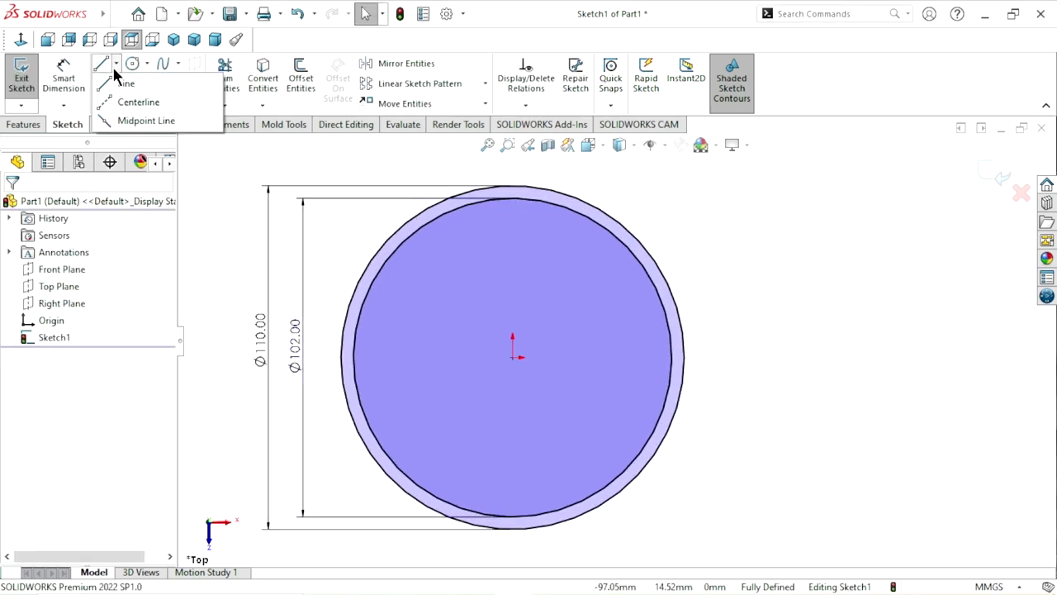
pyautogui.click(107, 102)
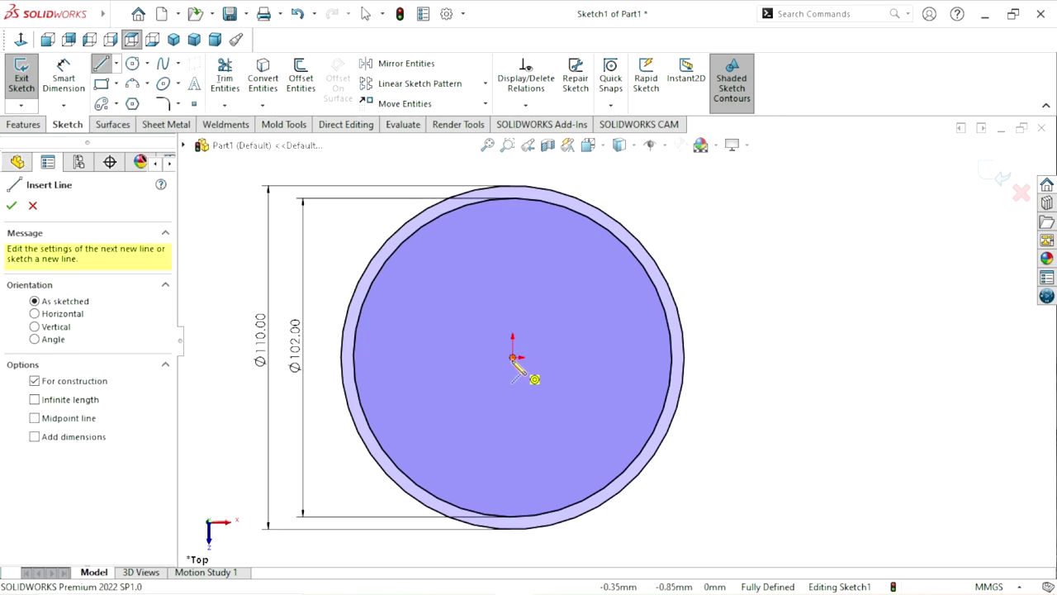
pyautogui.click(513, 357)
pyautogui.click(814, 358)
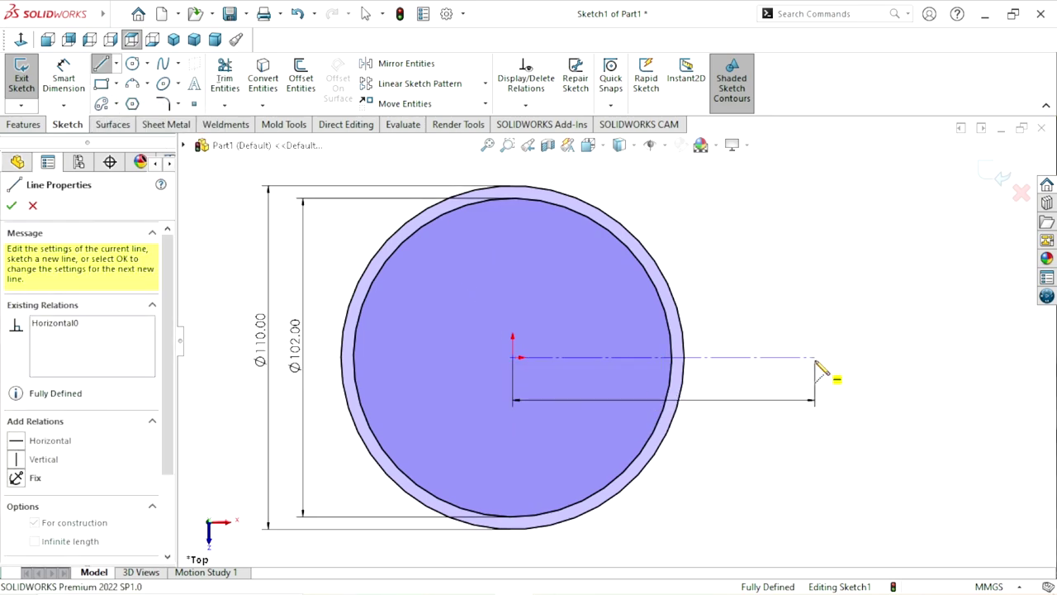
pyautogui.rightClick(798, 330)
pyautogui.click(801, 324)
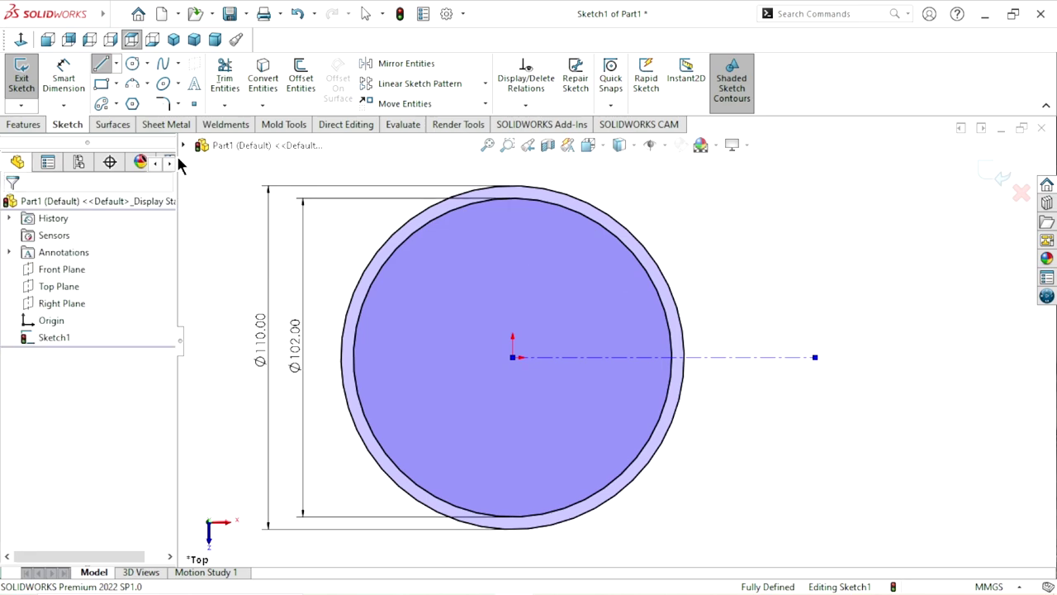
# Dimension the centerline's length to 85 mm.
pyautogui.click(63, 76)
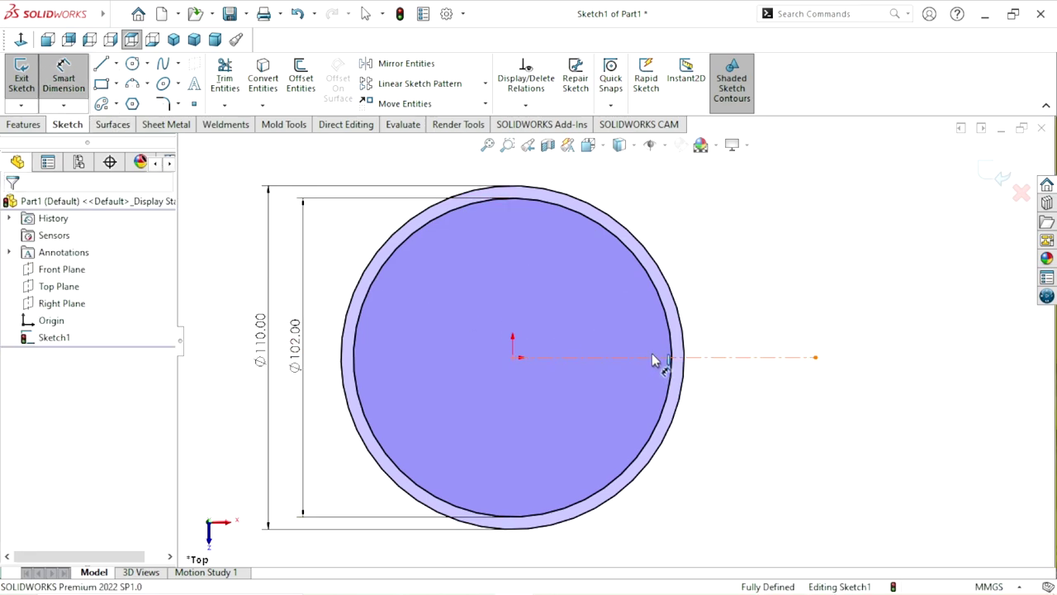
pyautogui.click(666, 238)
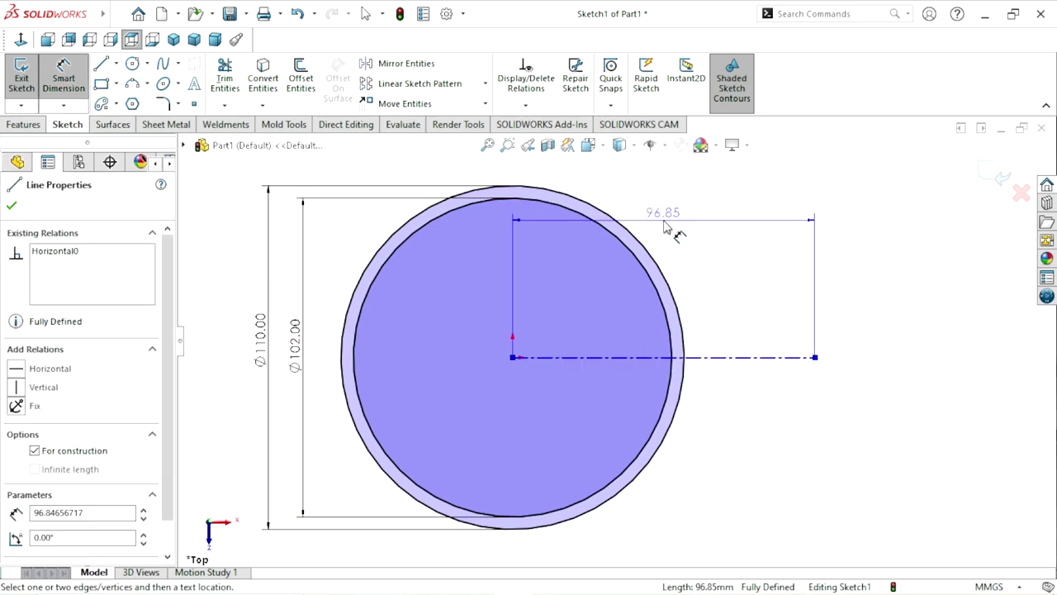
pyautogui.press('z')
pyautogui.click(649, 216)
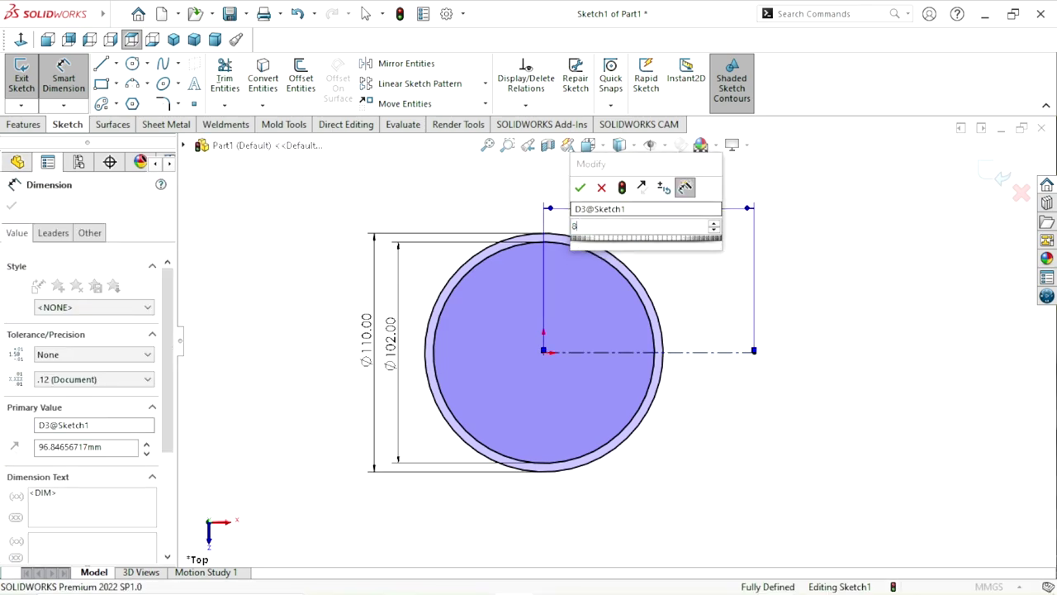
pyautogui.write('85')
pyautogui.click(580, 188)
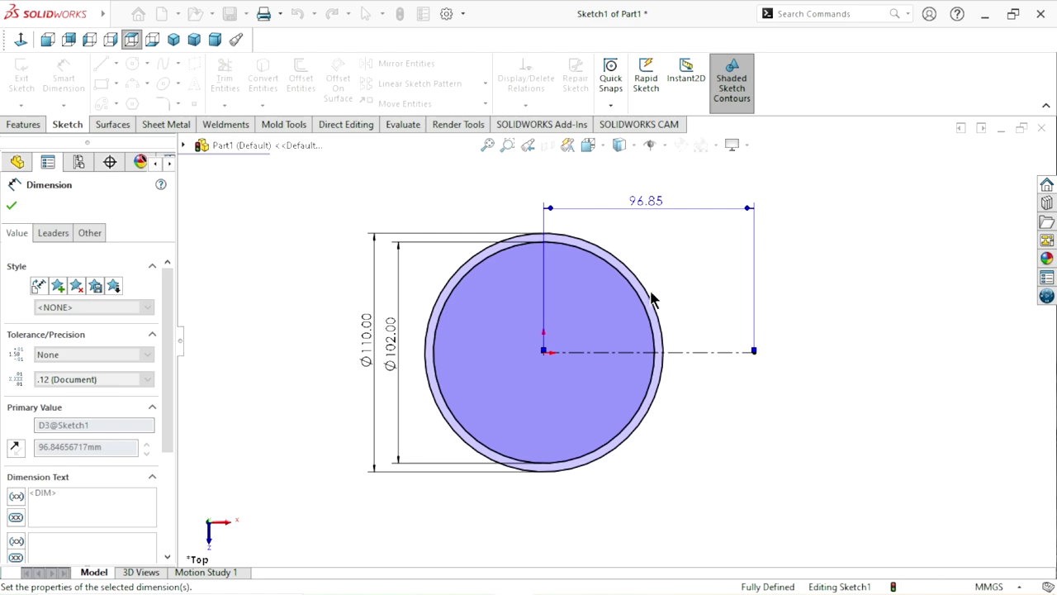
pyautogui.click(133, 63)
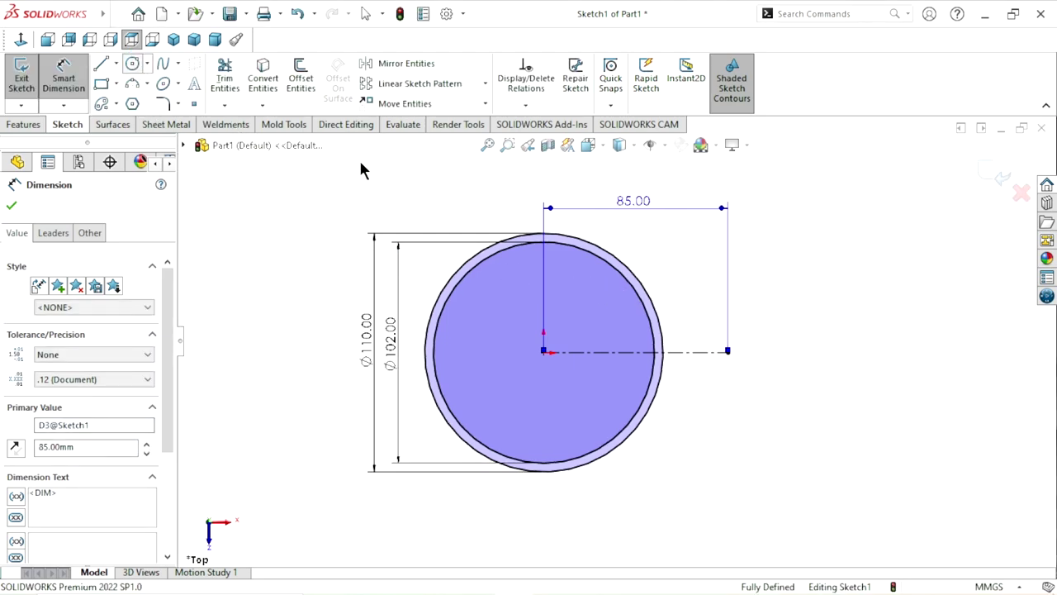
# Draw a circle at the centerline's right end and dimension it Ø55.
pyautogui.click(728, 351)
pyautogui.click(782, 350)
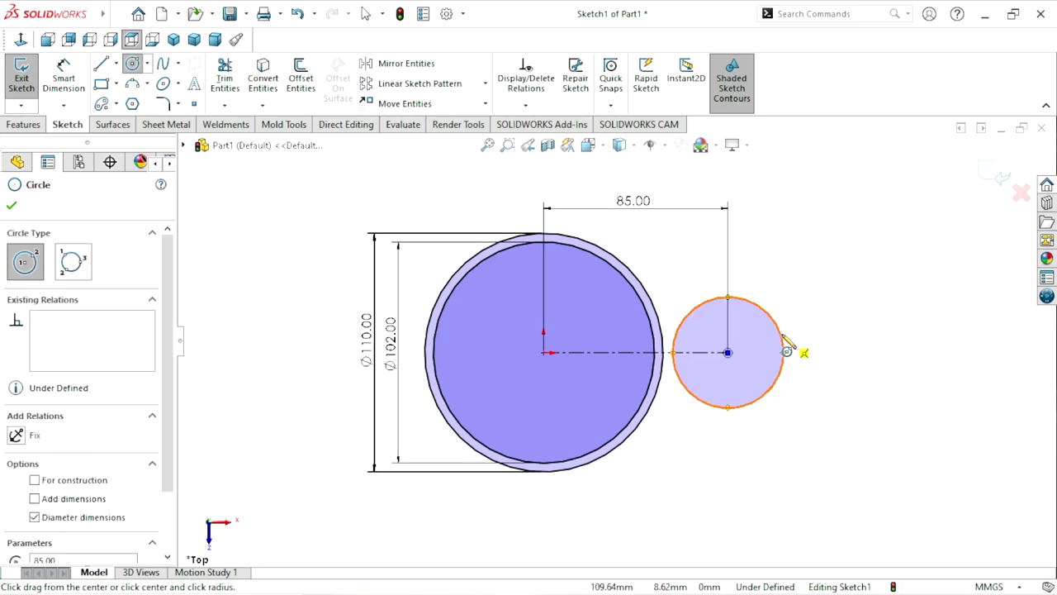
pyautogui.click(66, 75)
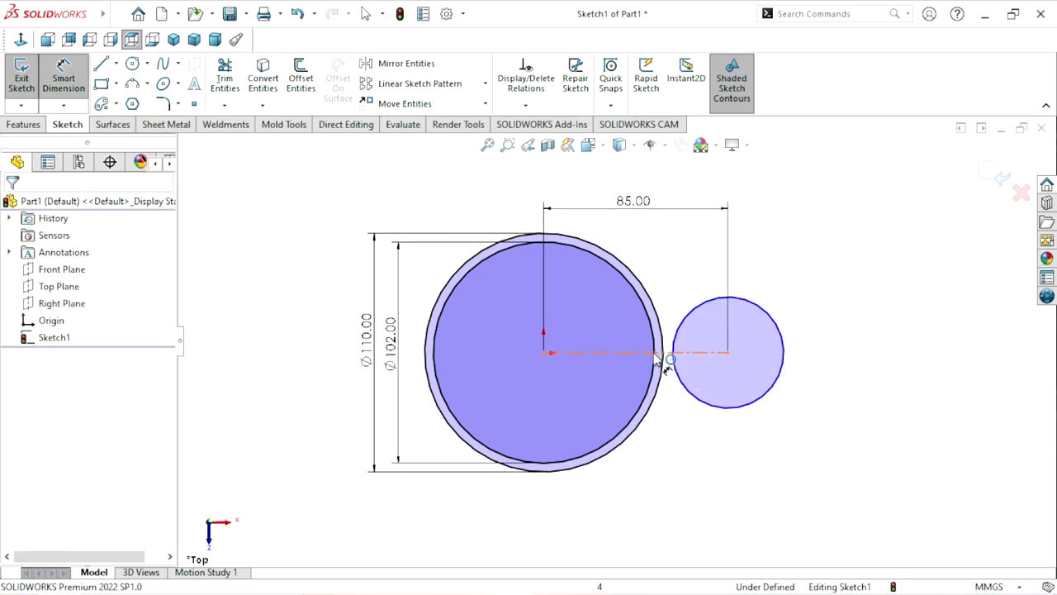
pyautogui.click(785, 353)
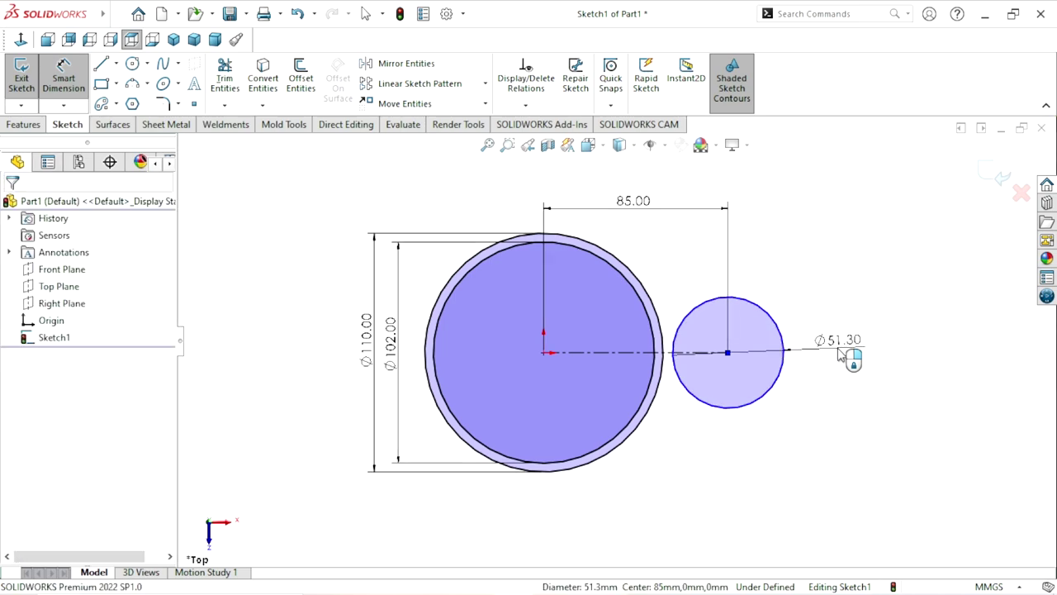
pyautogui.click(834, 285)
pyautogui.write('55')
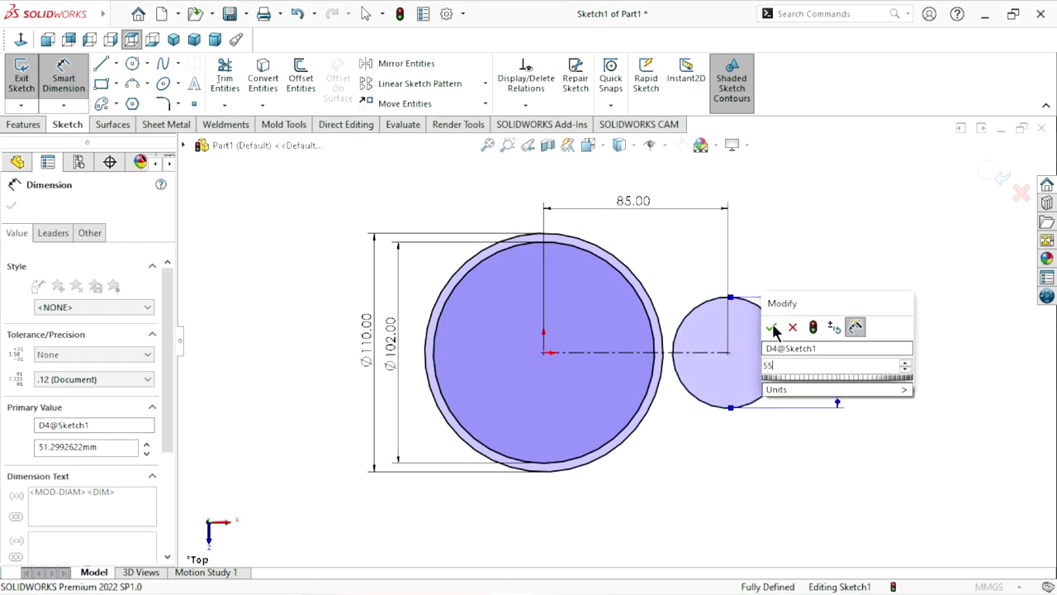
pyautogui.click(771, 328)
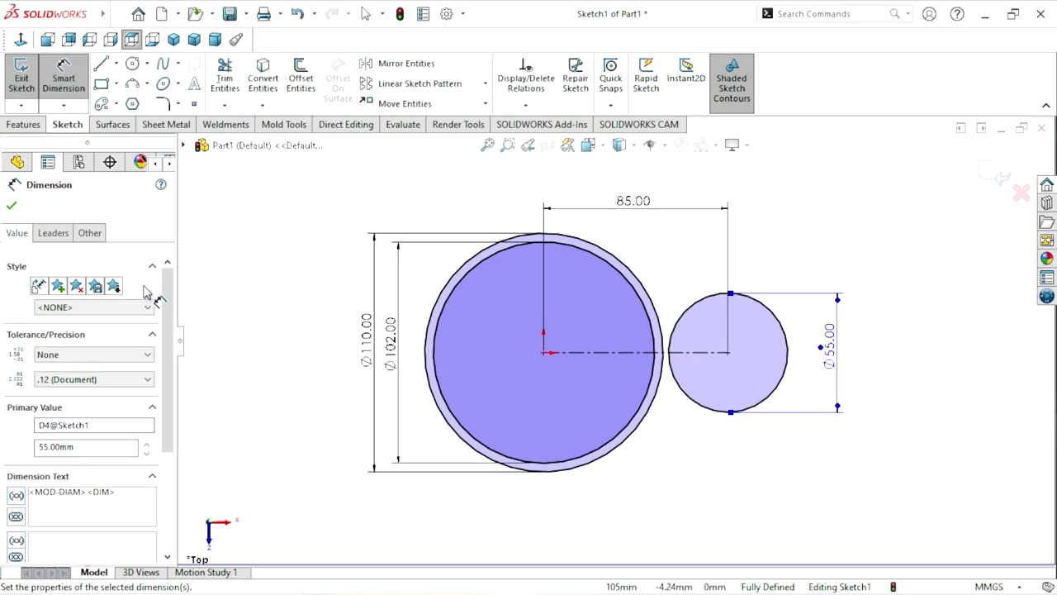
pyautogui.click(12, 210)
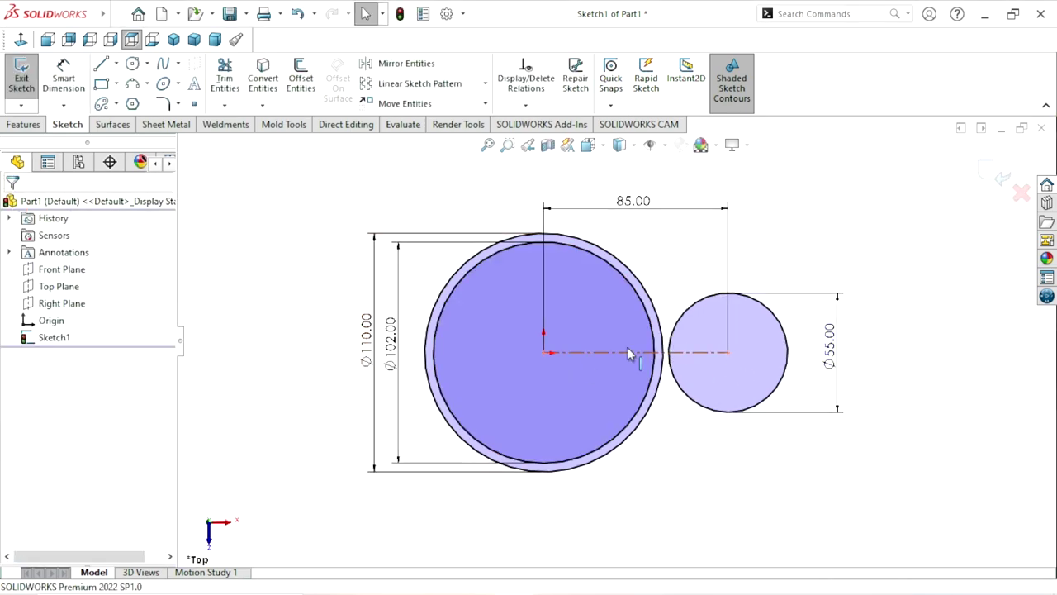
pyautogui.scroll(-1, 753, 310)
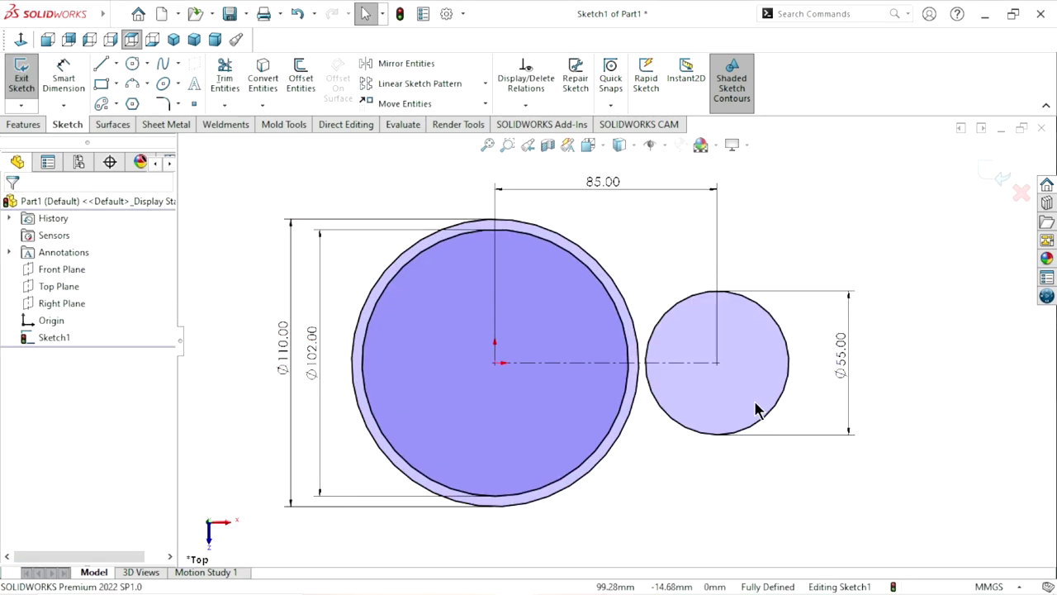
pyautogui.scroll(-1, 758, 410)
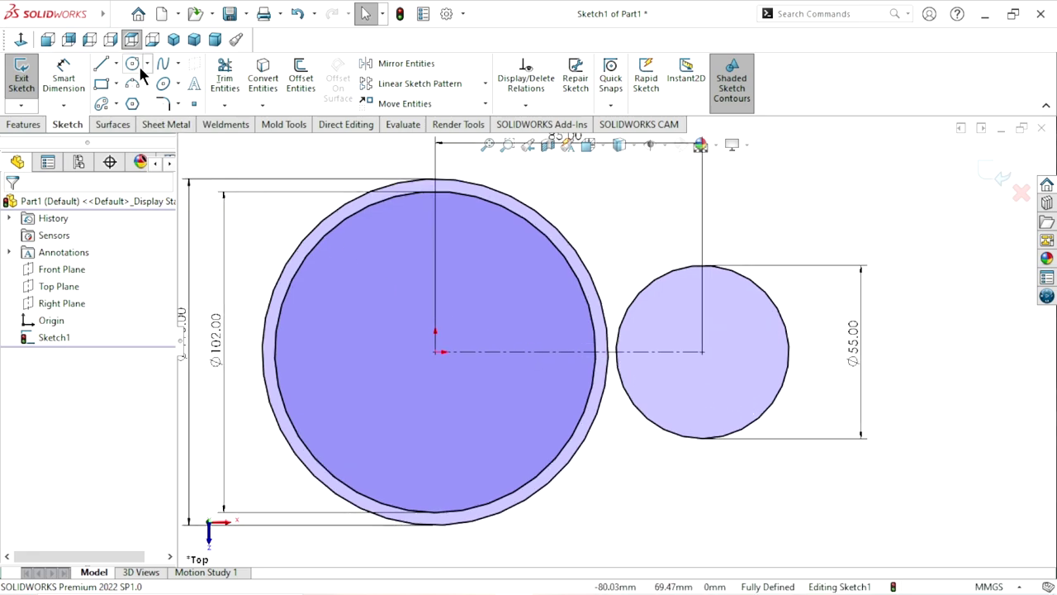
# Sketch a small circle just below the Ø55 circle's centre.
pyautogui.press('c')
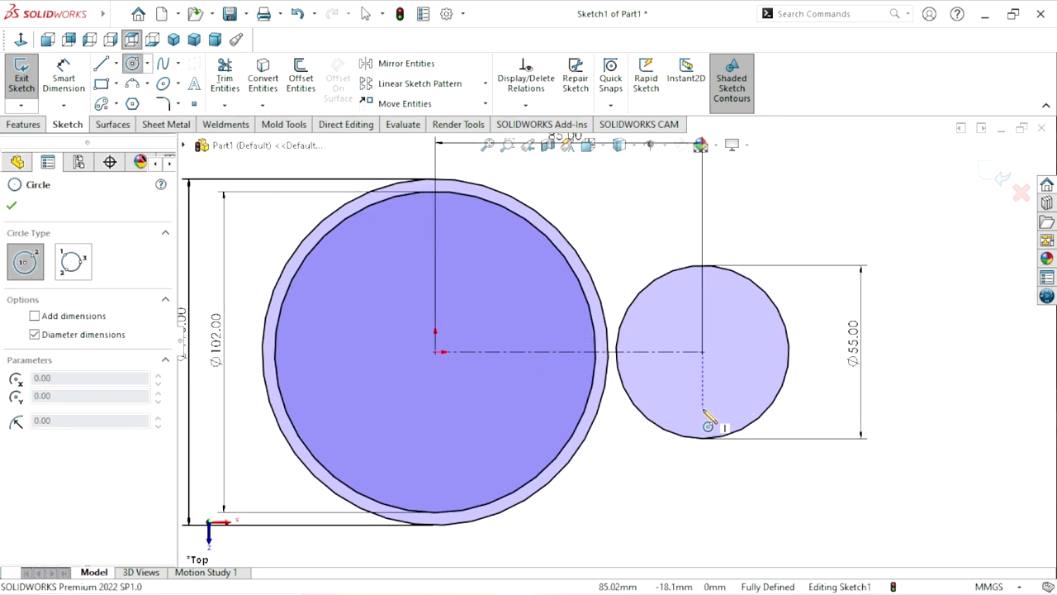
pyautogui.click(702, 410)
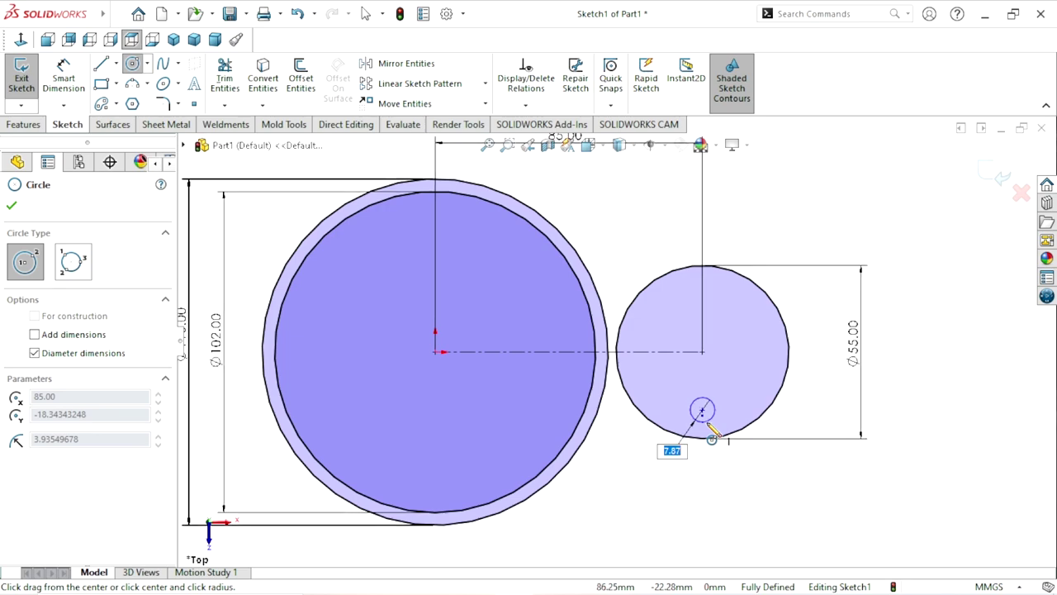
pyautogui.click(706, 426)
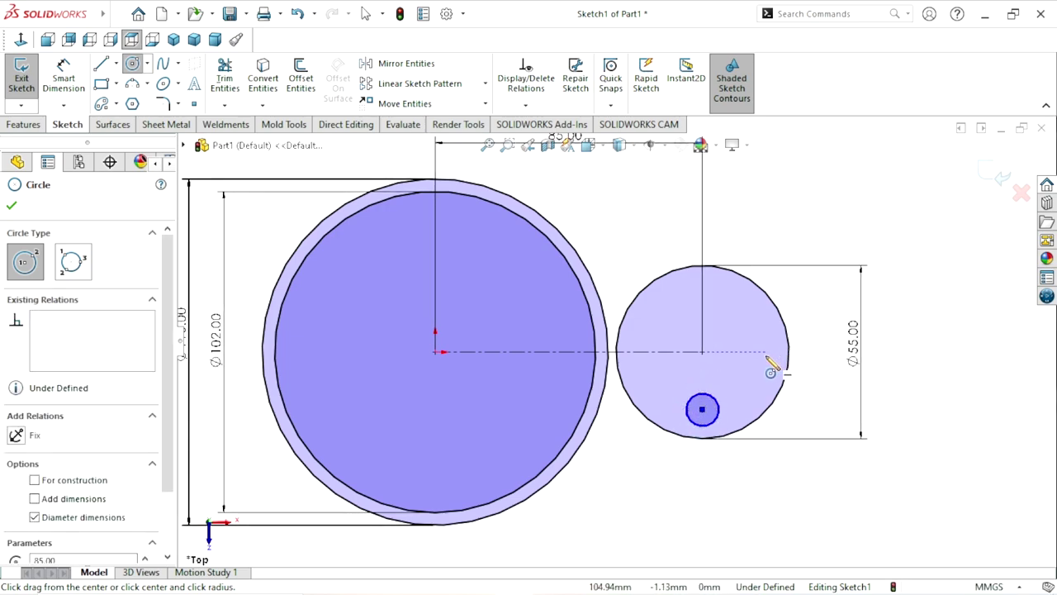
pyautogui.click(11, 205)
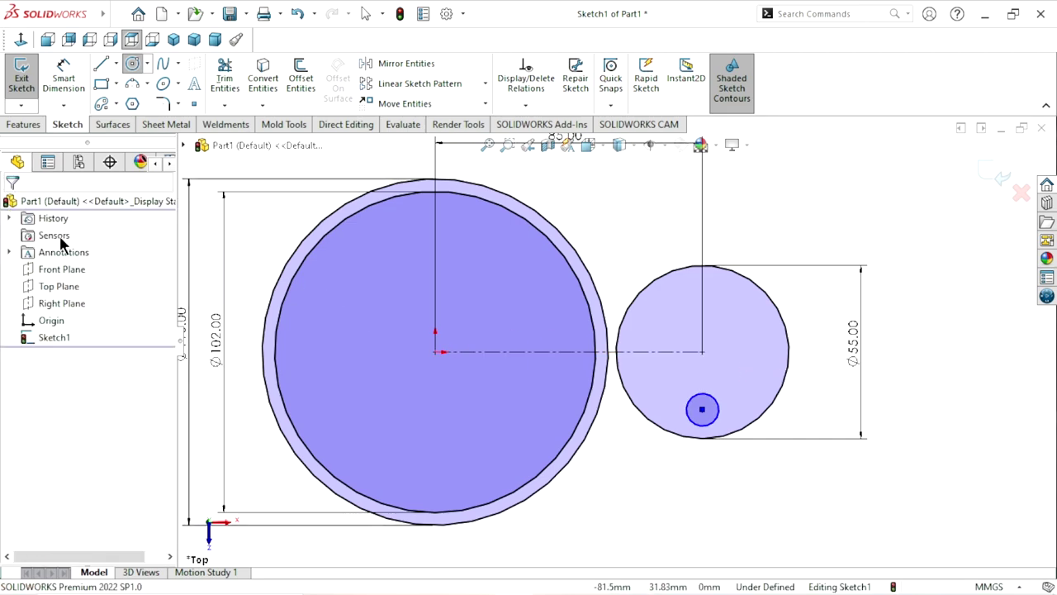
pyautogui.press('f')
pyautogui.press('Escape')
pyautogui.scroll(-3, 697, 363)
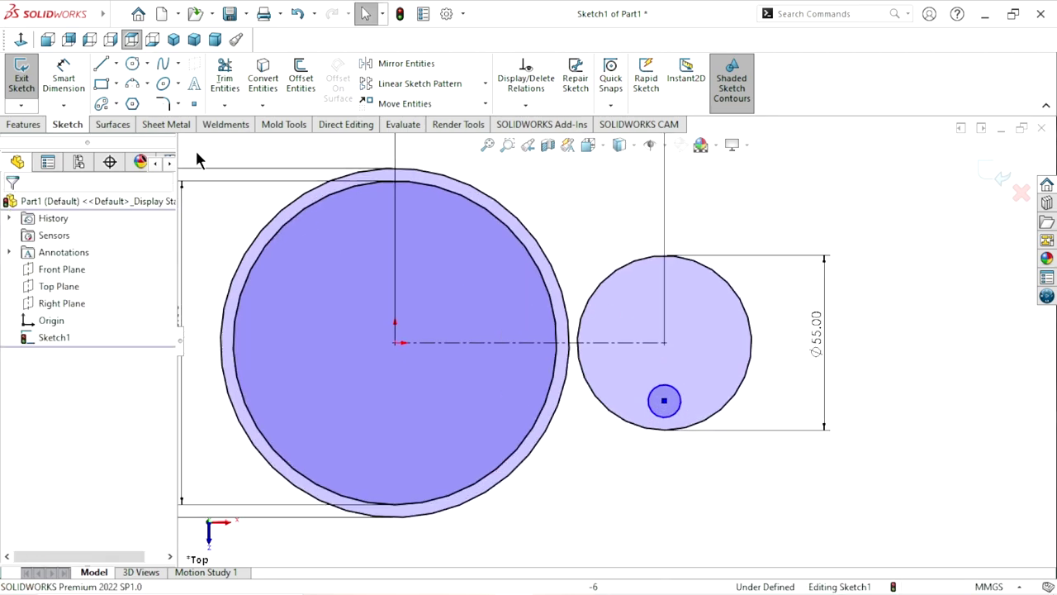
# Dimension the small circle 25 mm below the Ø55 centre with a Ø12 diameter.
pyautogui.click(79, 87)
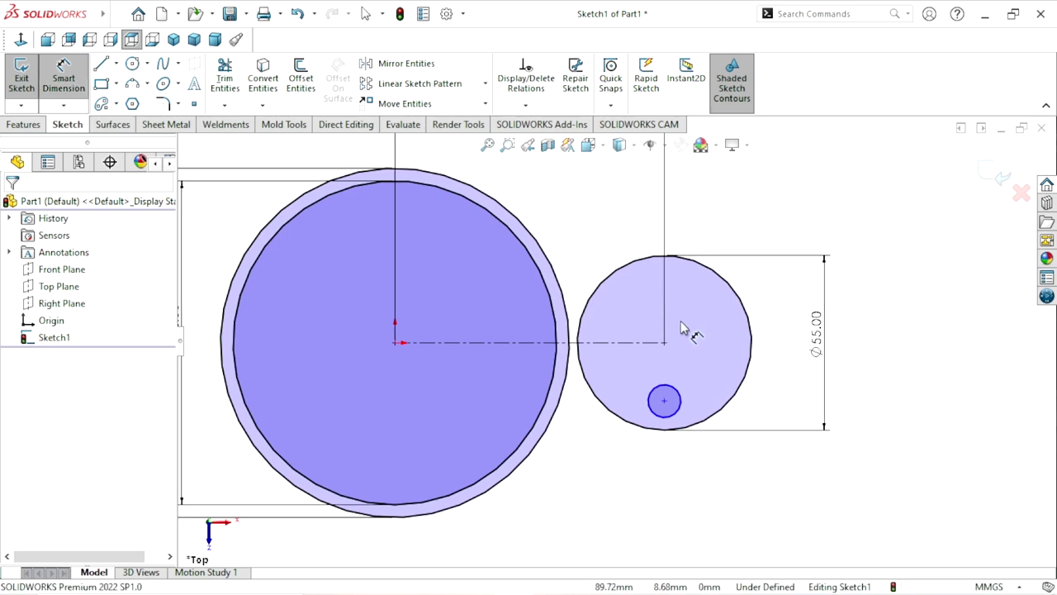
pyautogui.click(665, 401)
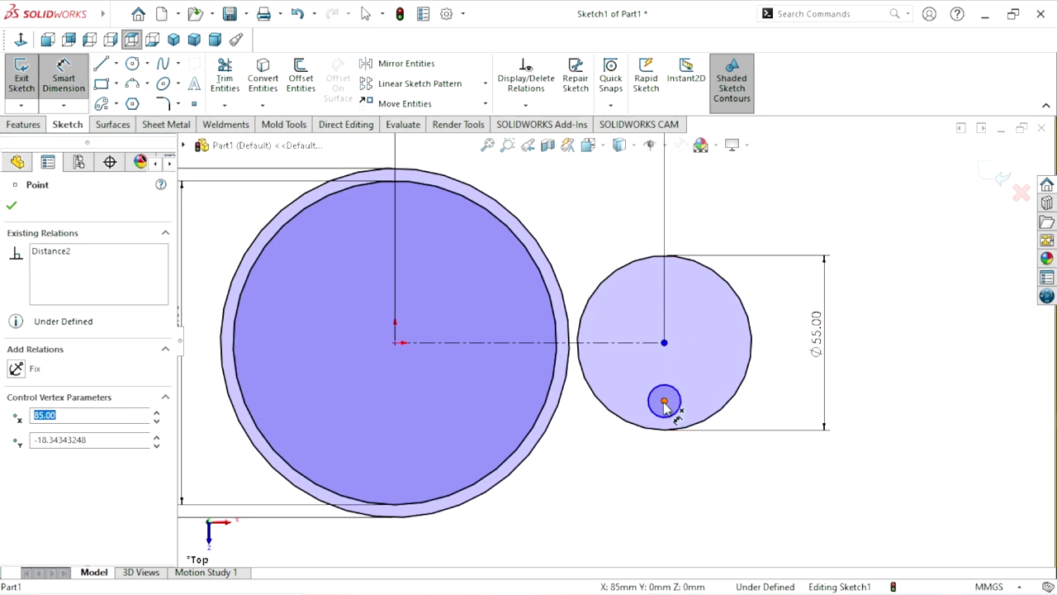
pyautogui.click(753, 368)
pyautogui.click(775, 370)
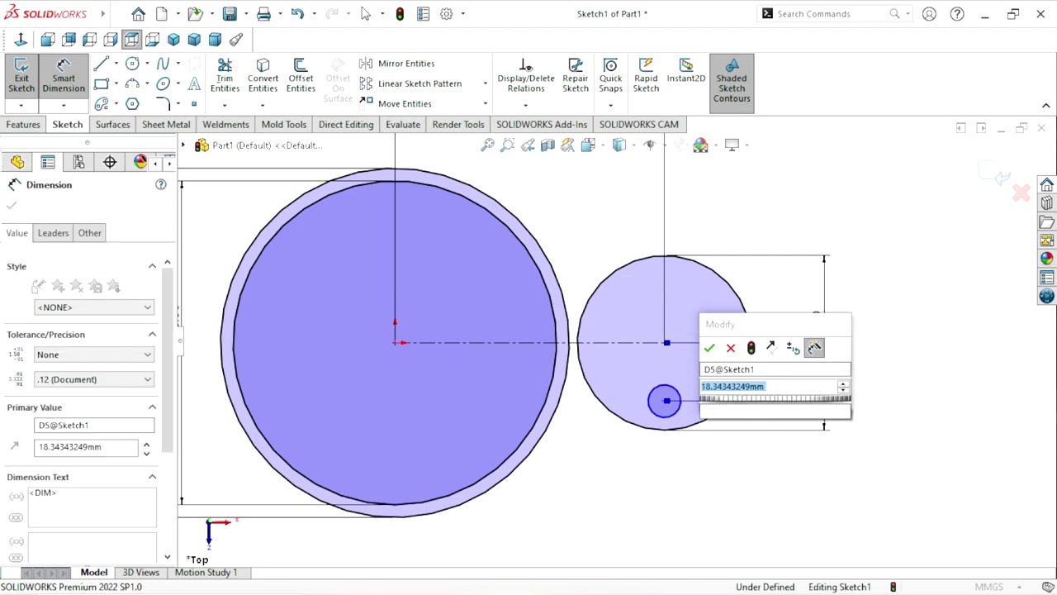
pyautogui.write('25')
pyautogui.click(709, 349)
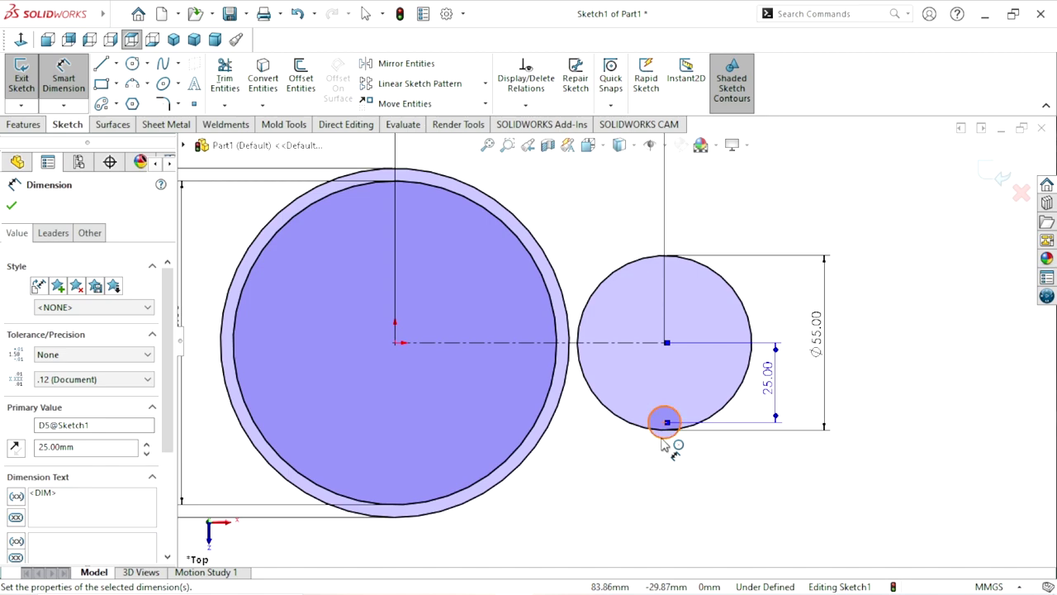
pyautogui.click(652, 450)
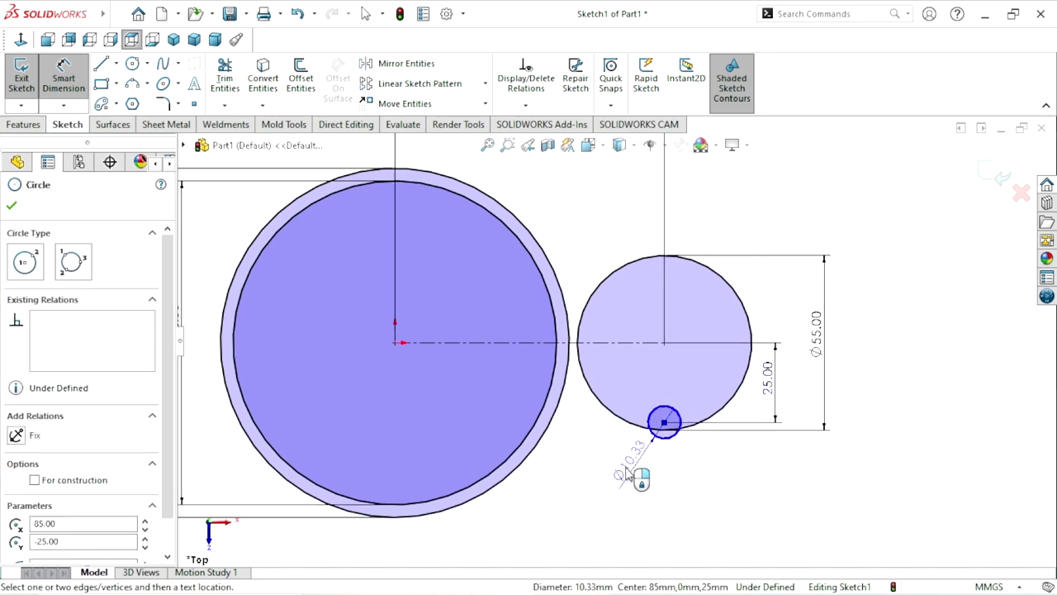
pyautogui.click(628, 472)
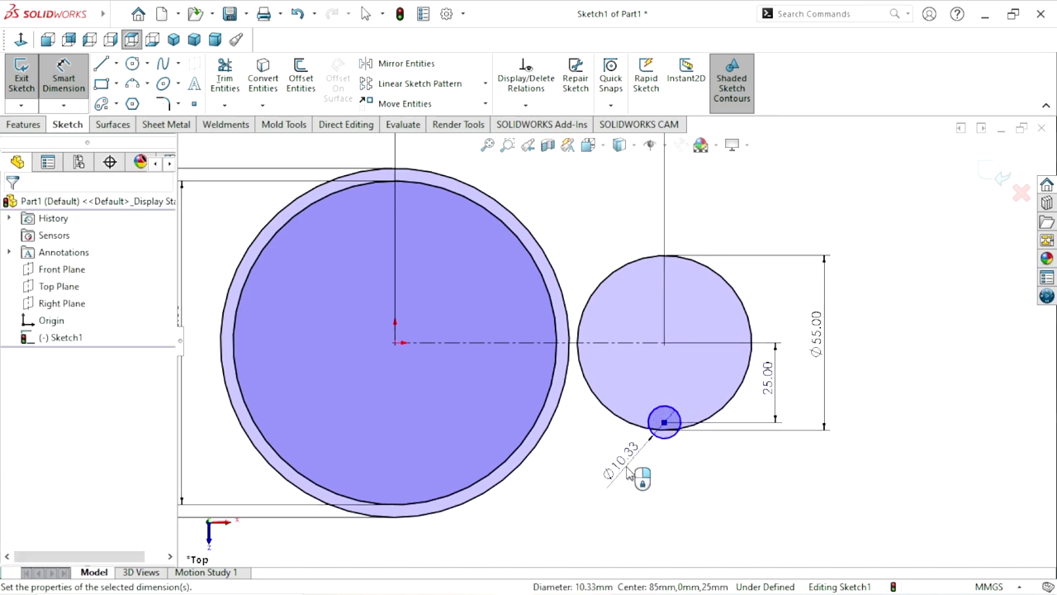
pyautogui.write('12')
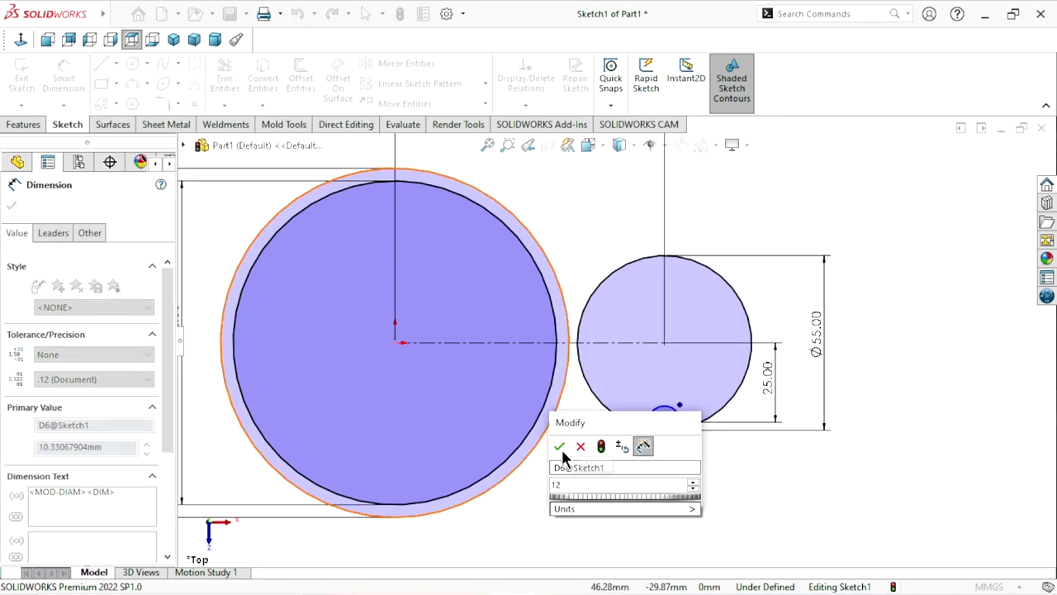
pyautogui.click(561, 447)
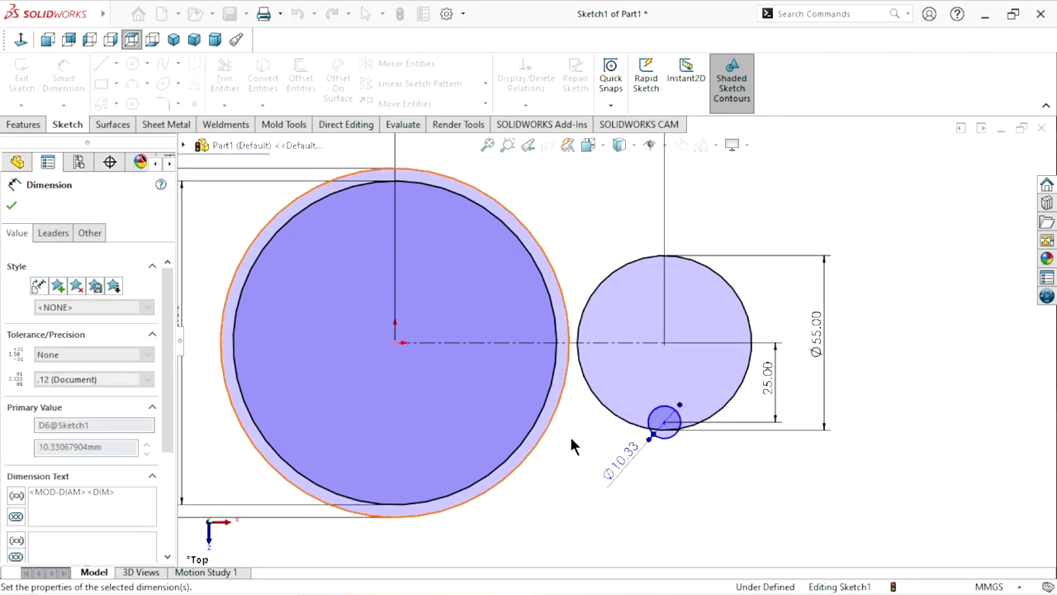
# Draw a vertical centerline from the Ø55 circle's centre to the Ø12 circle's centre.
pyautogui.click(117, 64)
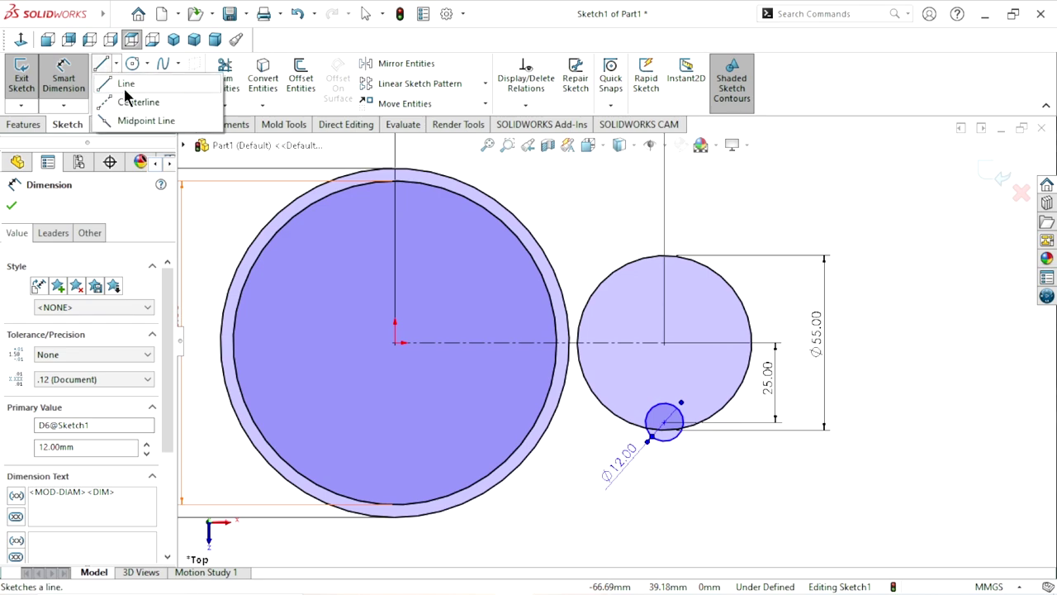
pyautogui.click(124, 102)
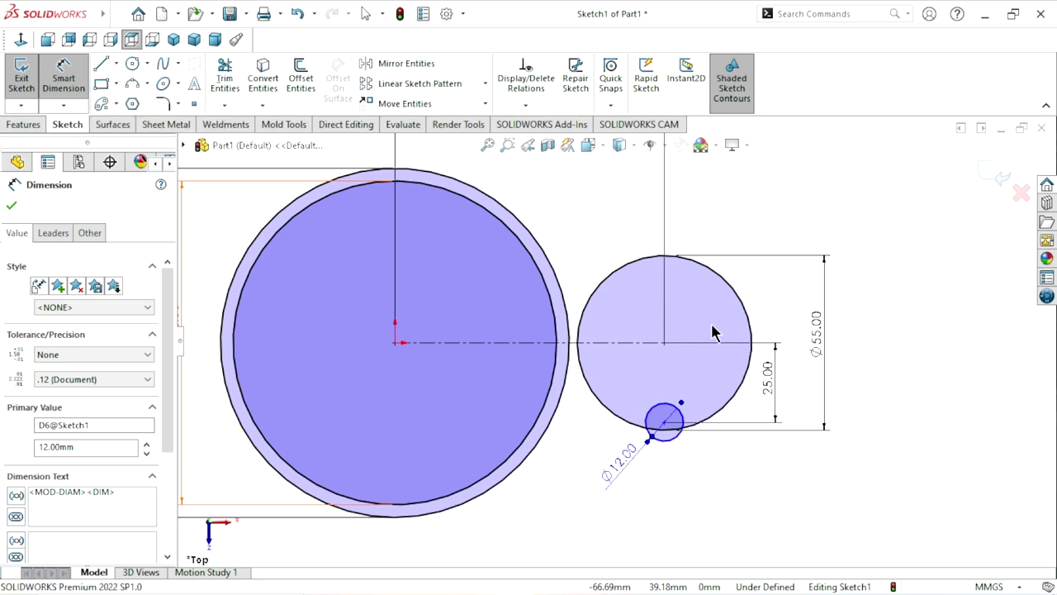
pyautogui.click(665, 342)
pyautogui.click(665, 423)
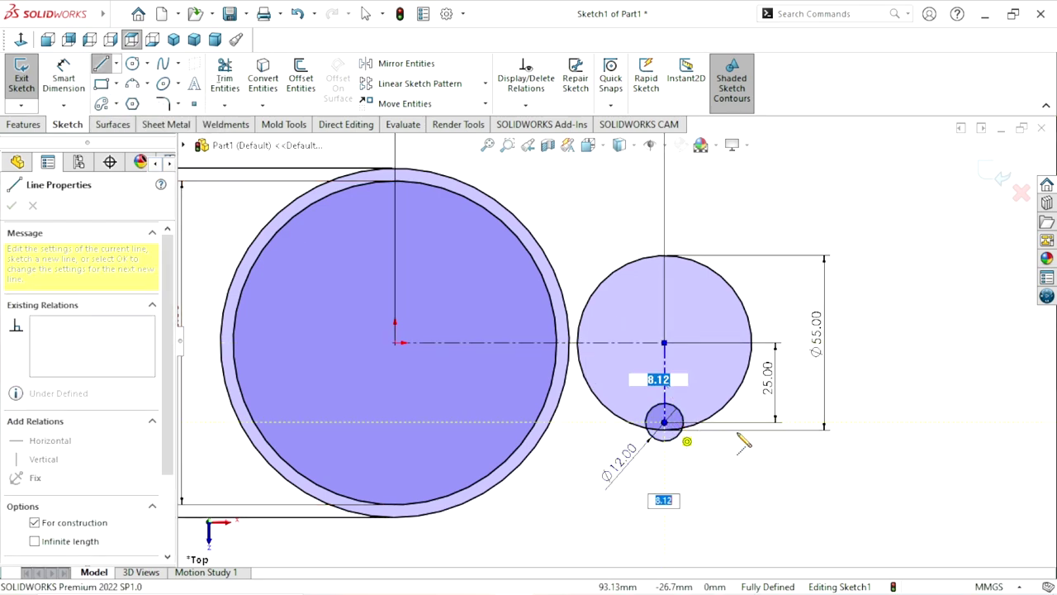
pyautogui.rightClick(878, 423)
pyautogui.click(854, 410)
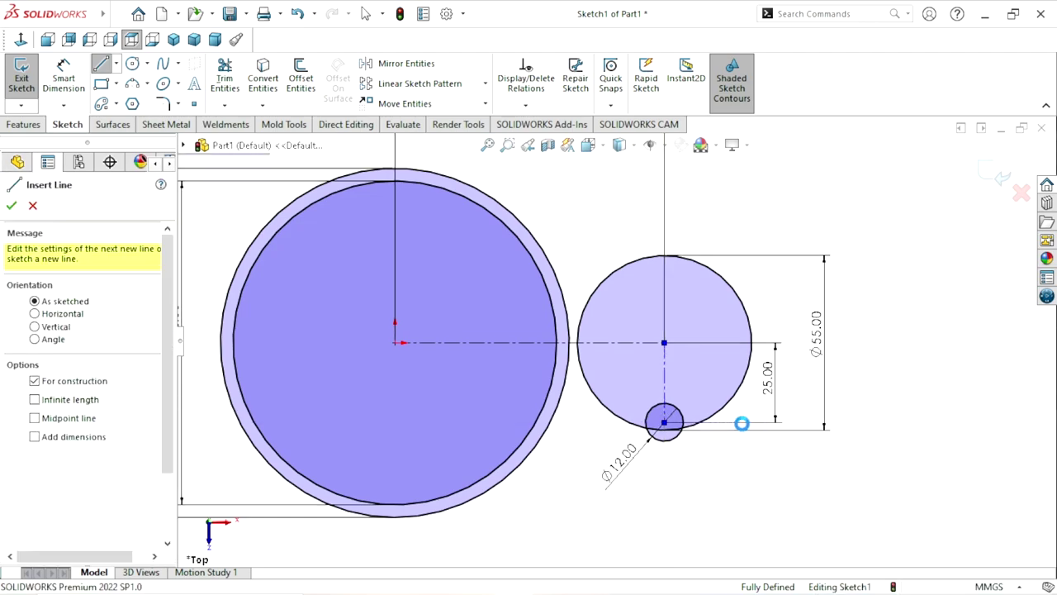
pyautogui.press('f')
pyautogui.scroll(-2, 690, 352)
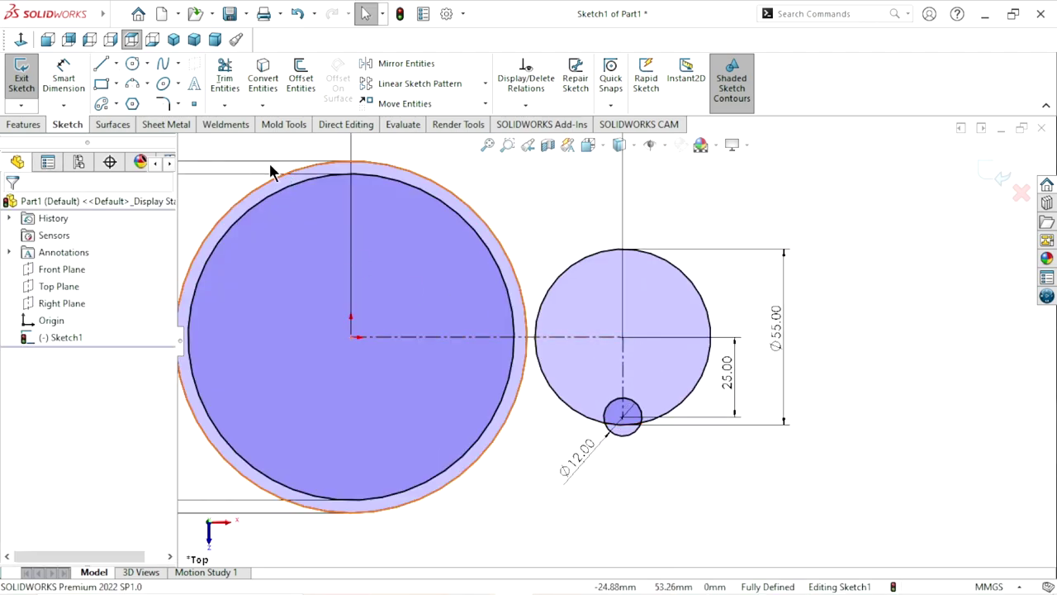
# Set up a circular sketch pattern of the Ø12 circle around the Ø55 centre point.
pyautogui.click(484, 82)
pyautogui.click(445, 121)
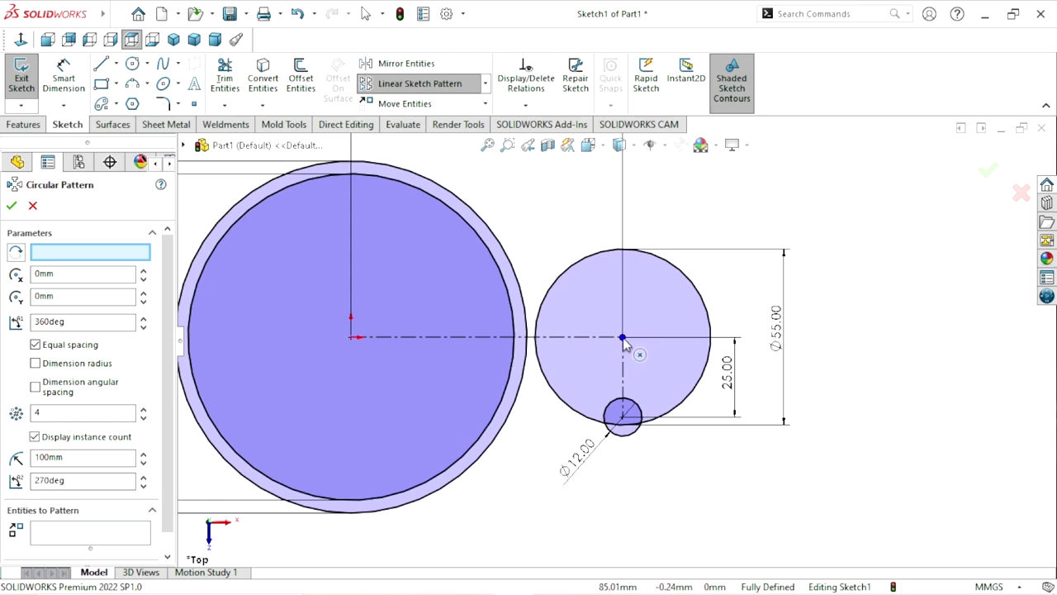
pyautogui.click(84, 252)
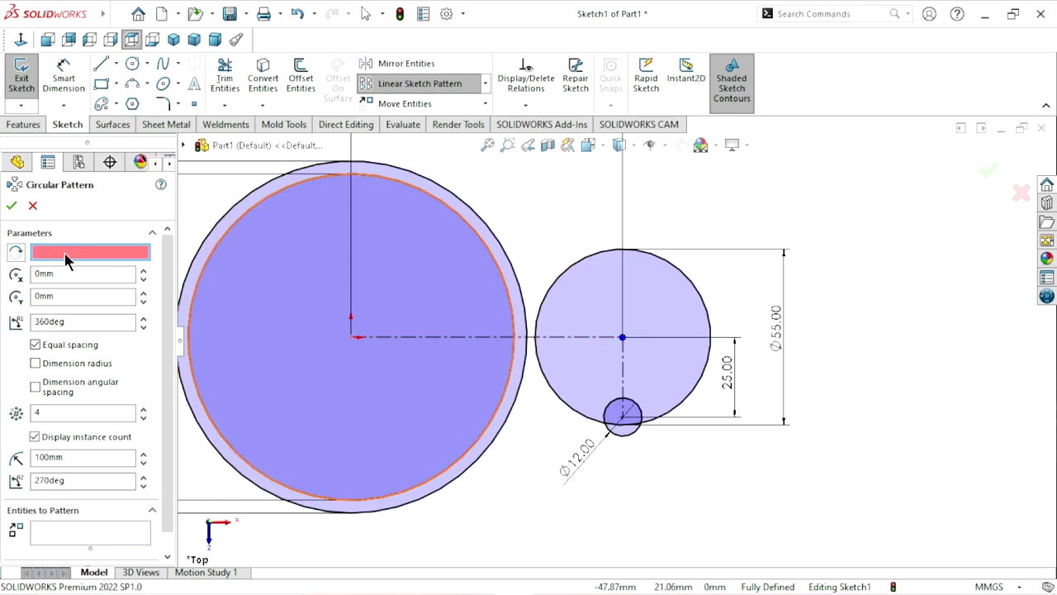
pyautogui.click(623, 338)
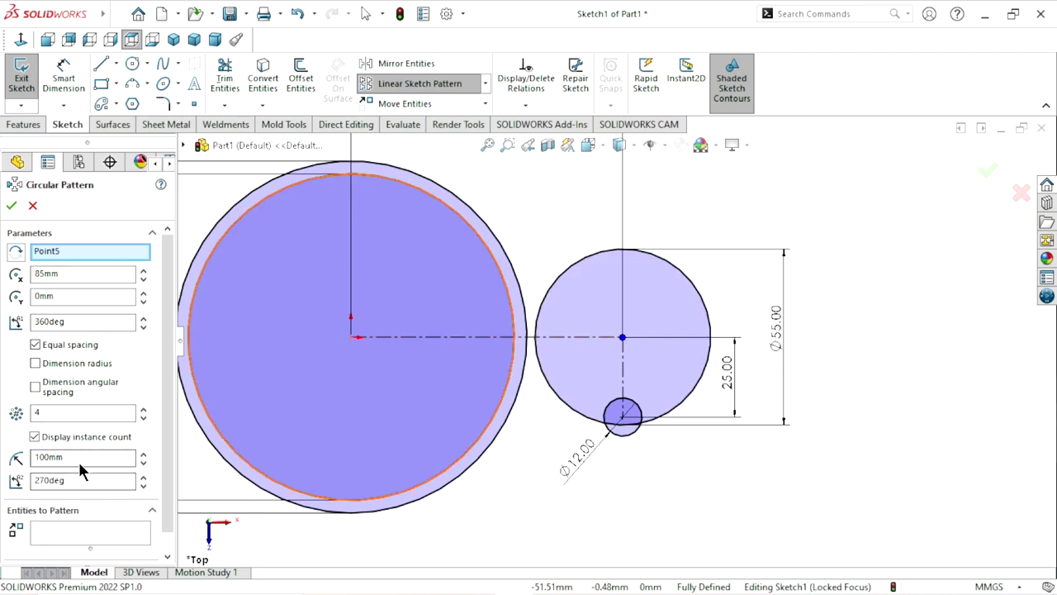
pyautogui.click(67, 534)
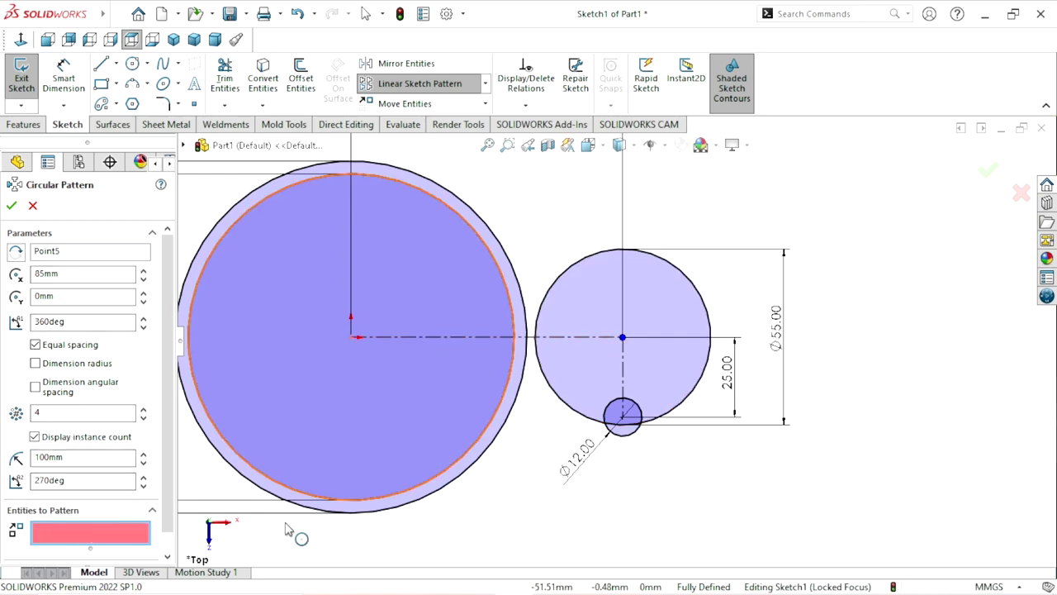
pyautogui.click(628, 440)
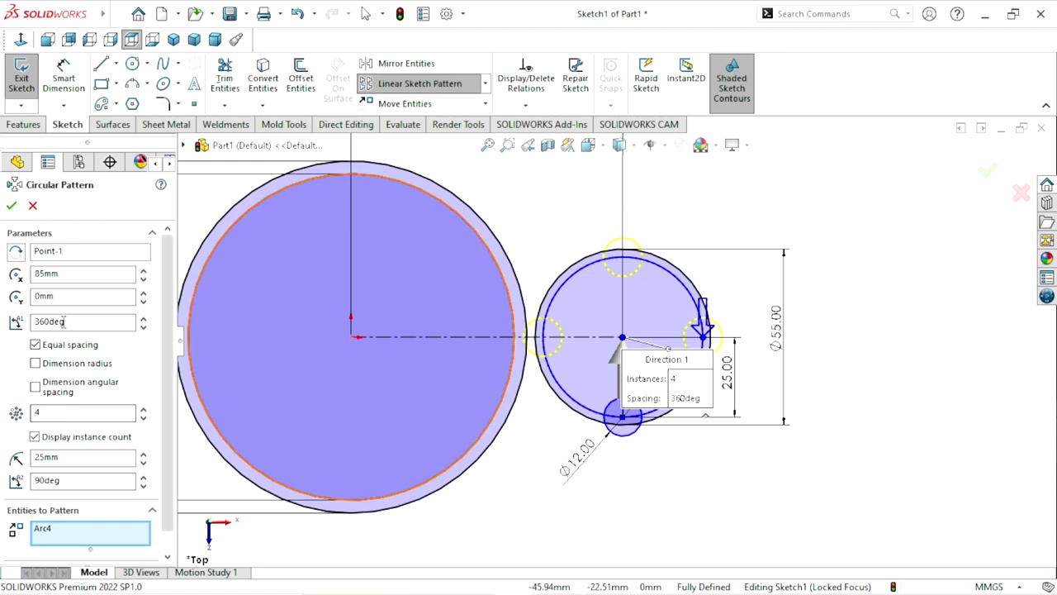
# Set the circular pattern to 4 instances and accept it.
pyautogui.click(144, 418)
pyautogui.write('270')
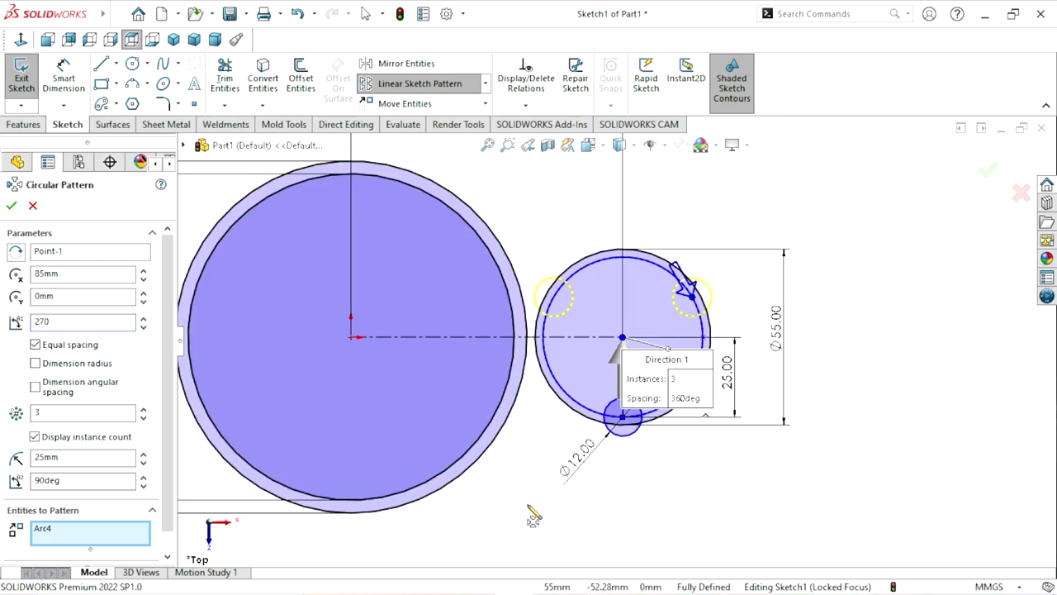
pyautogui.press('Return')
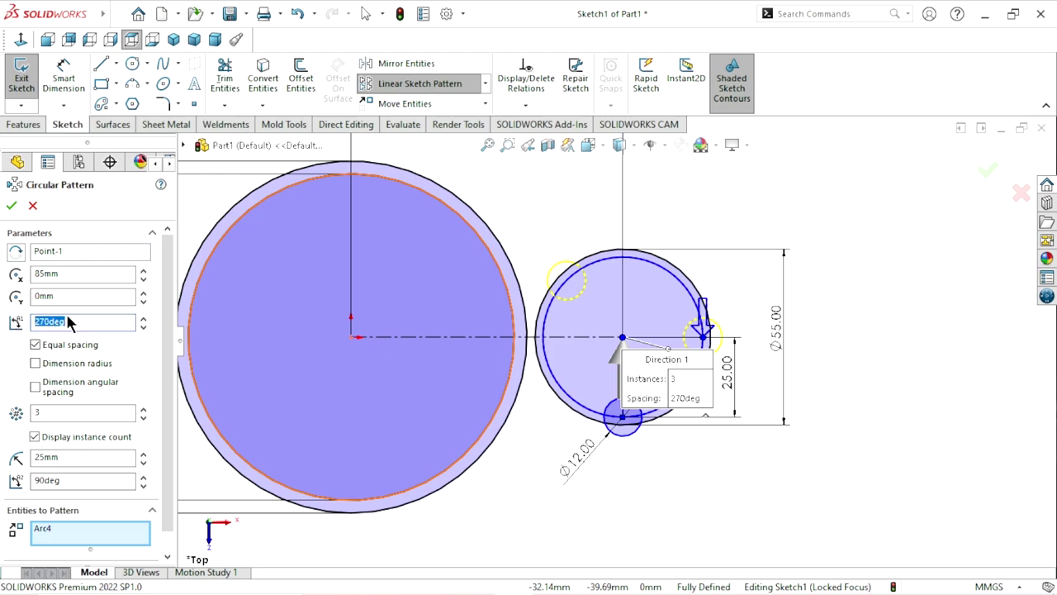
pyautogui.click(73, 415)
pyautogui.write('4')
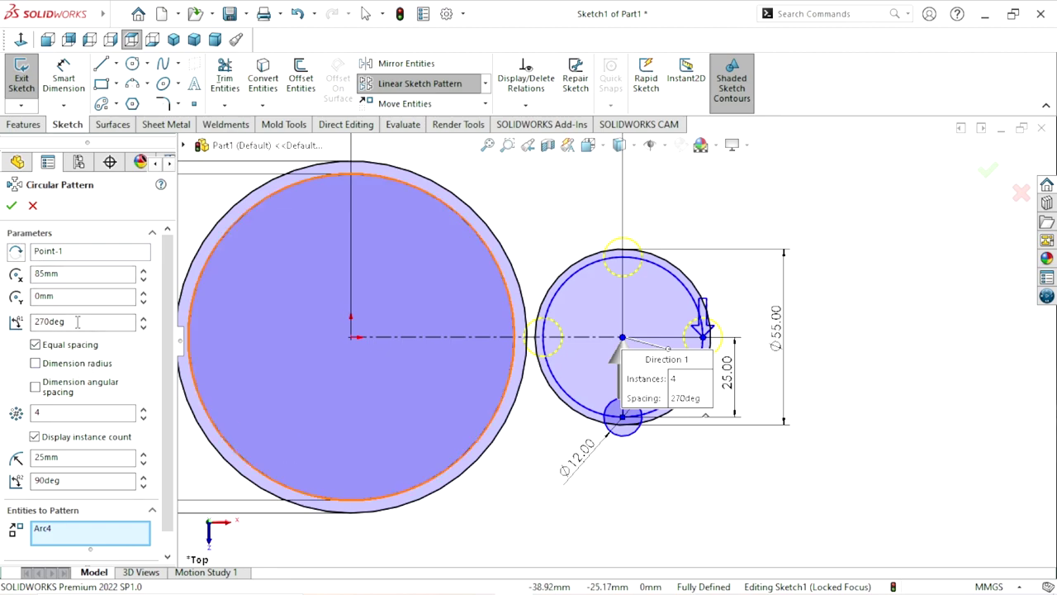
pyautogui.click(11, 206)
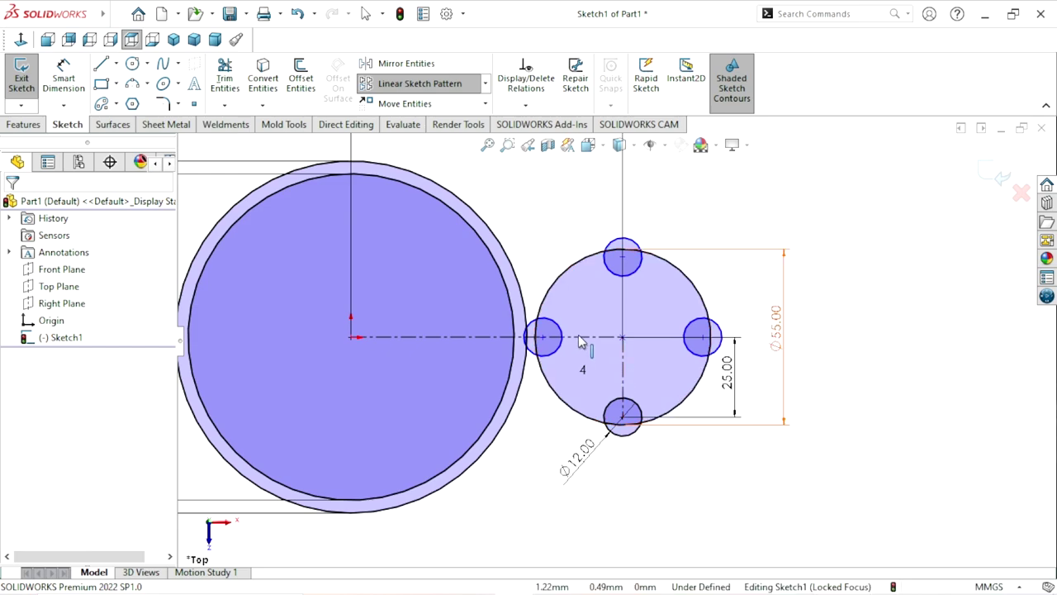
pyautogui.scroll(-2, 562, 343)
# Power-trim away the left Ø12 circle facing the Ø110 flange circle.
pyautogui.click(224, 78)
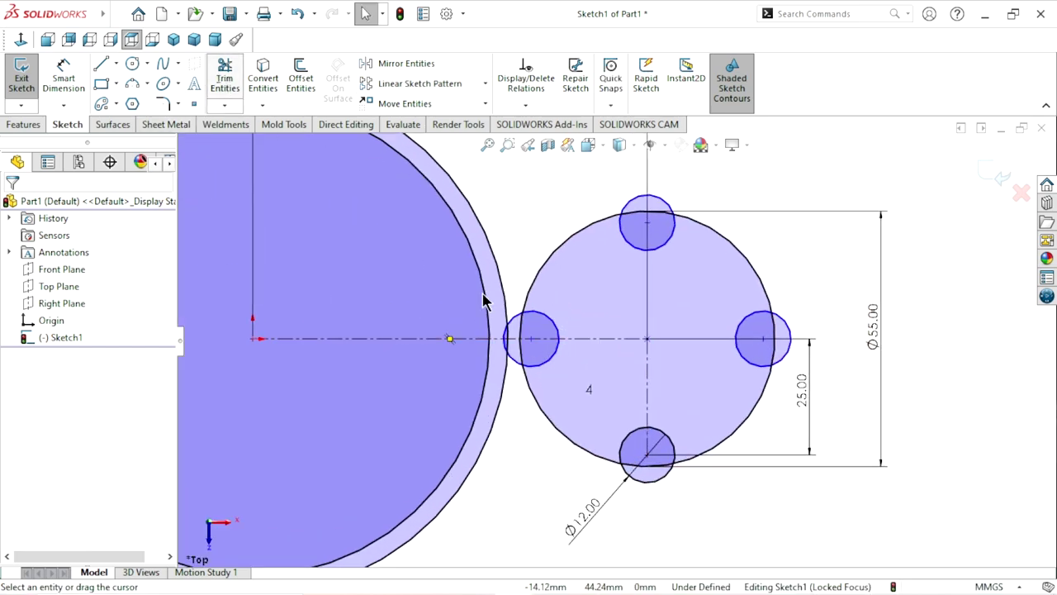
pyautogui.moveTo(550, 319); pyautogui.dragTo(543, 332)
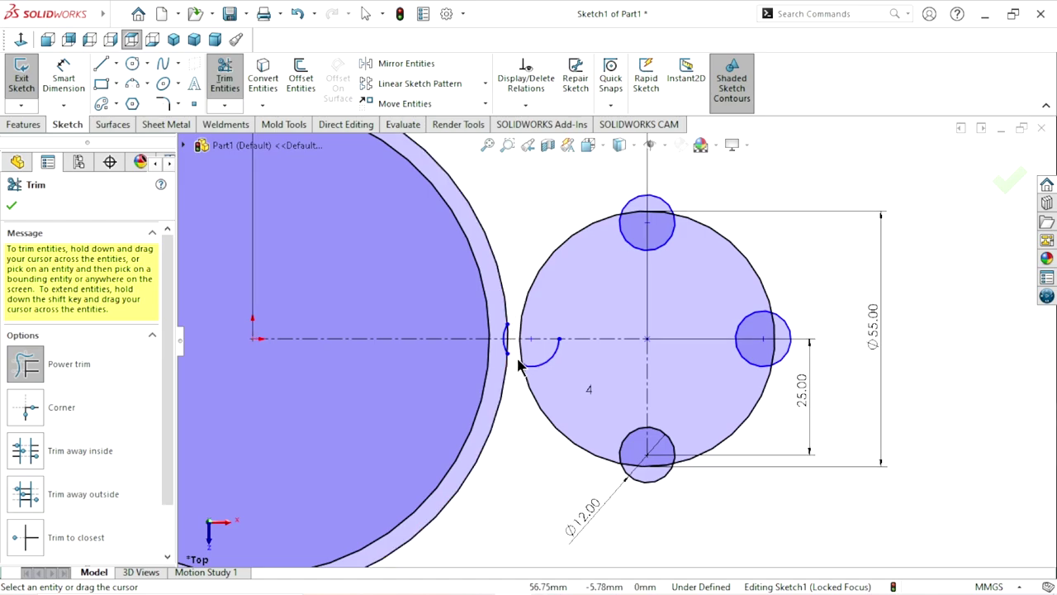
pyautogui.scroll(-4, 507, 328)
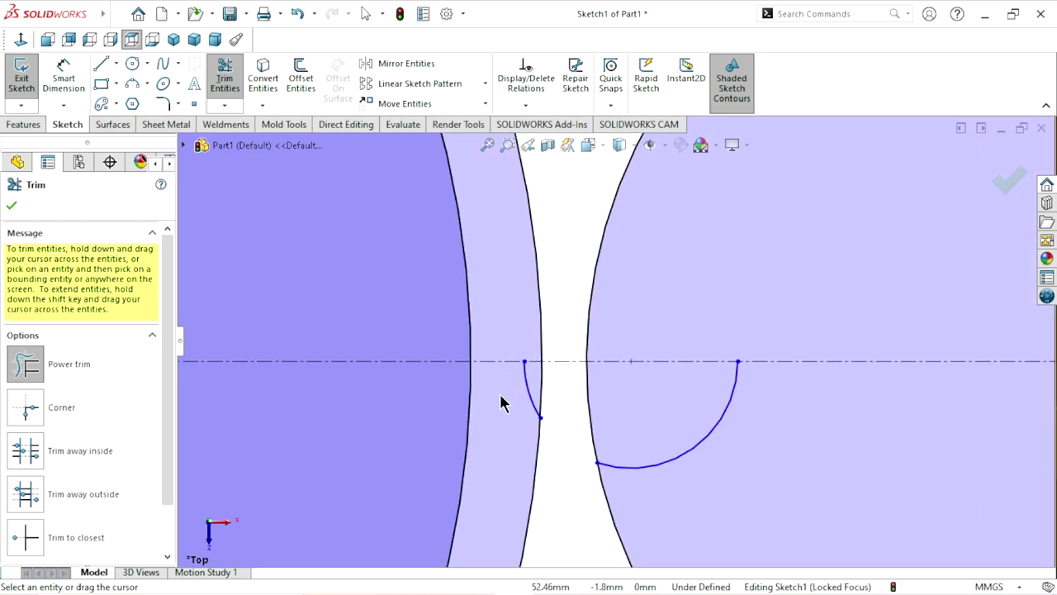
pyautogui.moveTo(647, 417); pyautogui.dragTo(731, 468)
pyautogui.scroll(3, 542, 378)
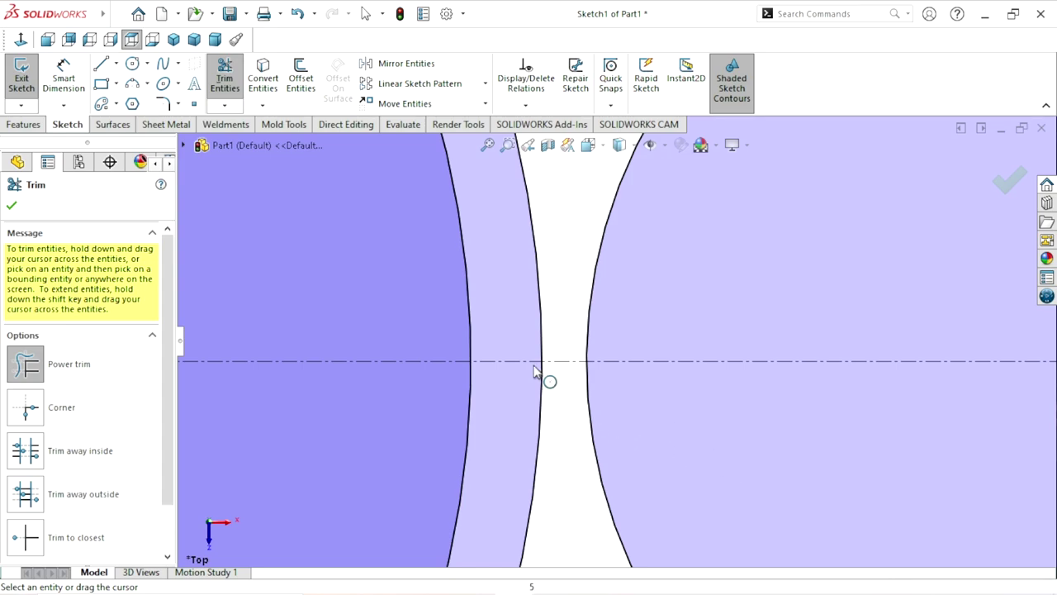
pyautogui.scroll(3, 523, 359)
pyautogui.scroll(-2, 760, 364)
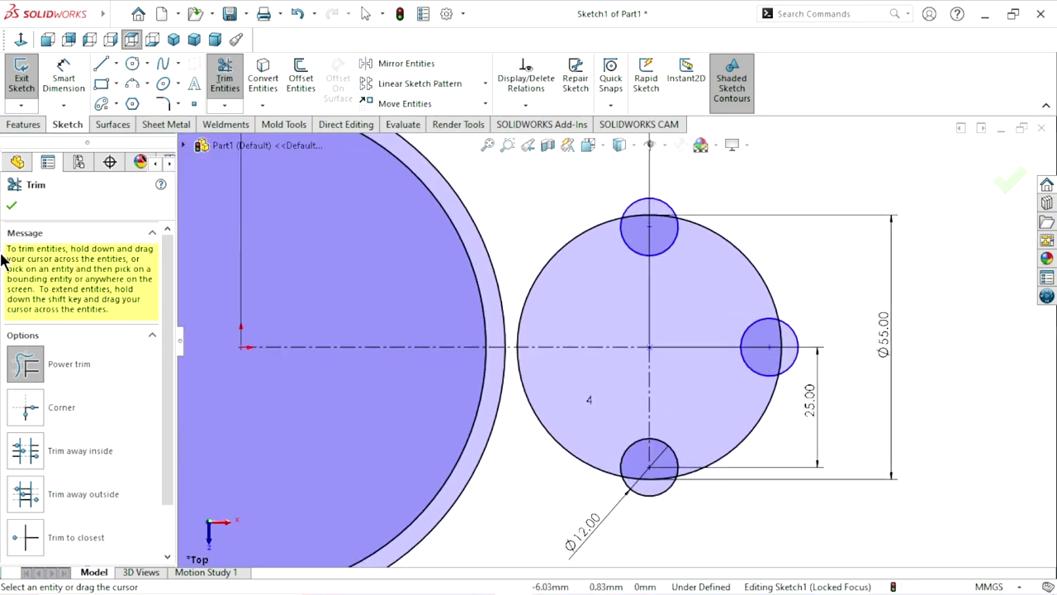
pyautogui.click(12, 208)
# Run Fully Define Sketch, calculate, and accept the added relations and dimensions.
pyautogui.click(525, 104)
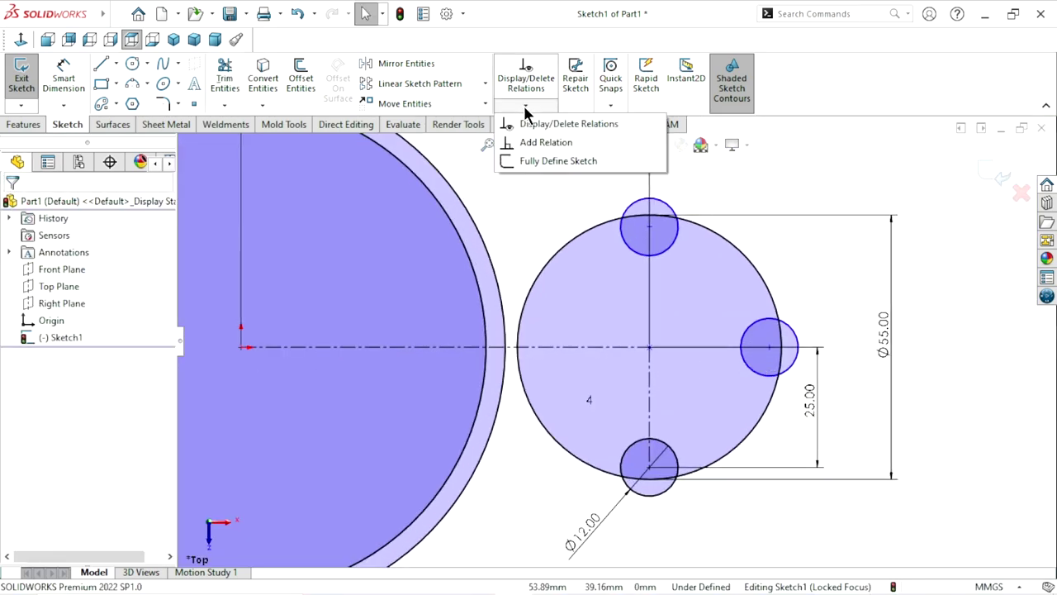
pyautogui.click(538, 162)
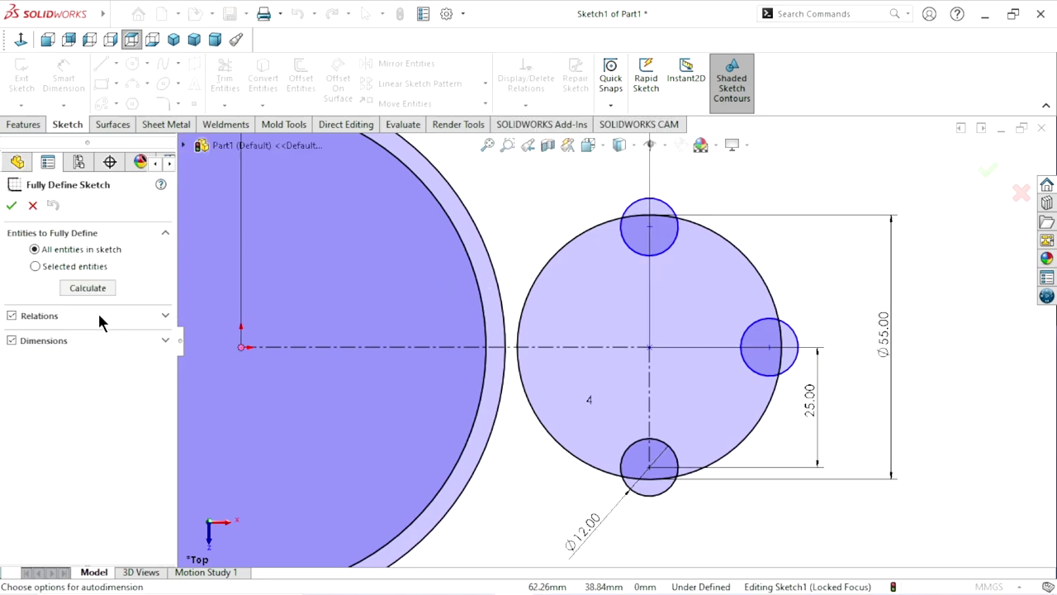
pyautogui.click(87, 287)
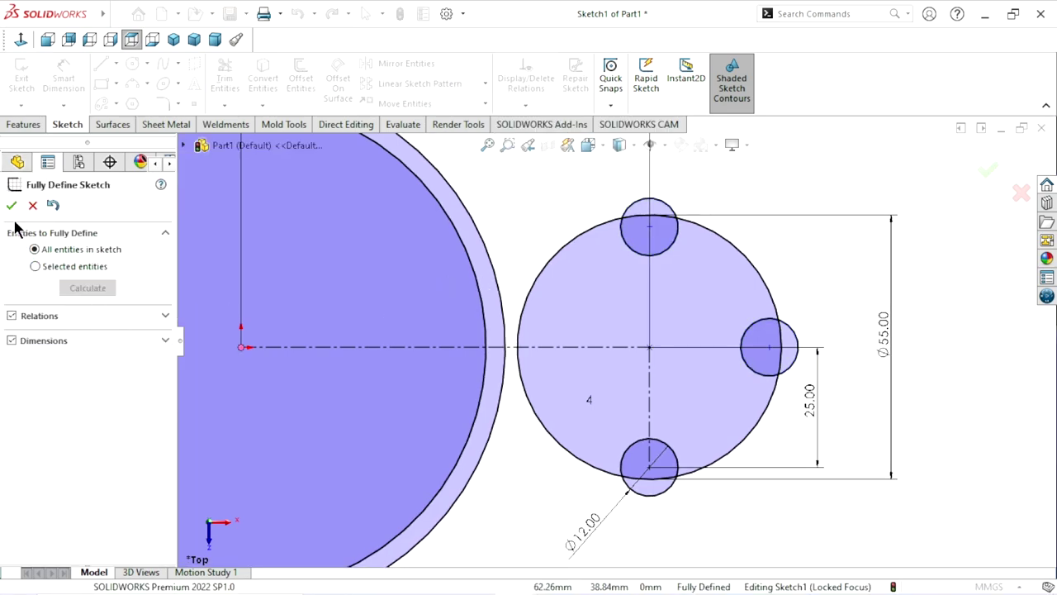
pyautogui.click(11, 204)
pyautogui.press('f')
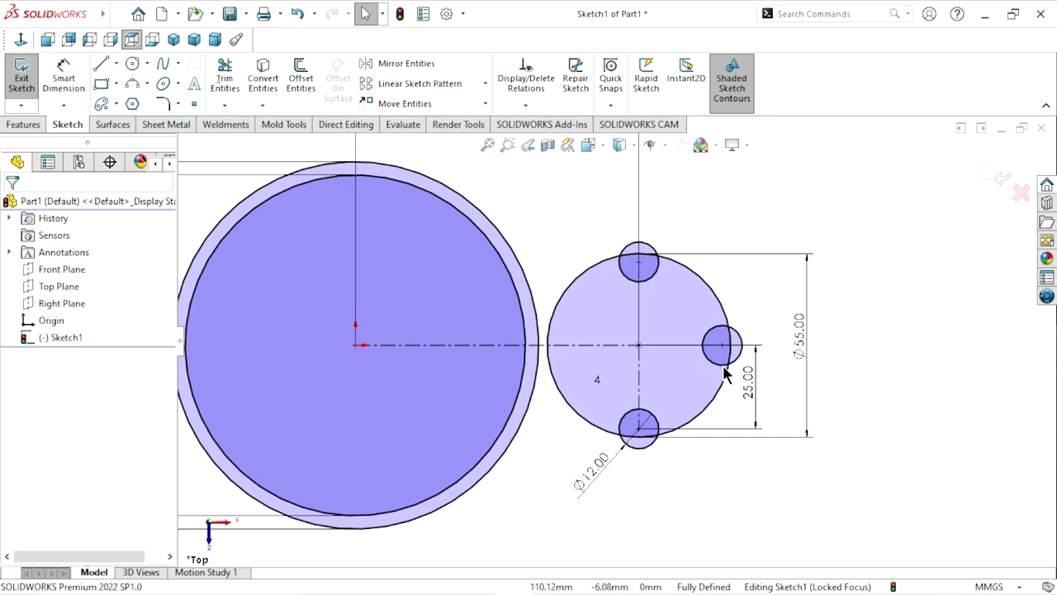
pyautogui.scroll(-1, 727, 371)
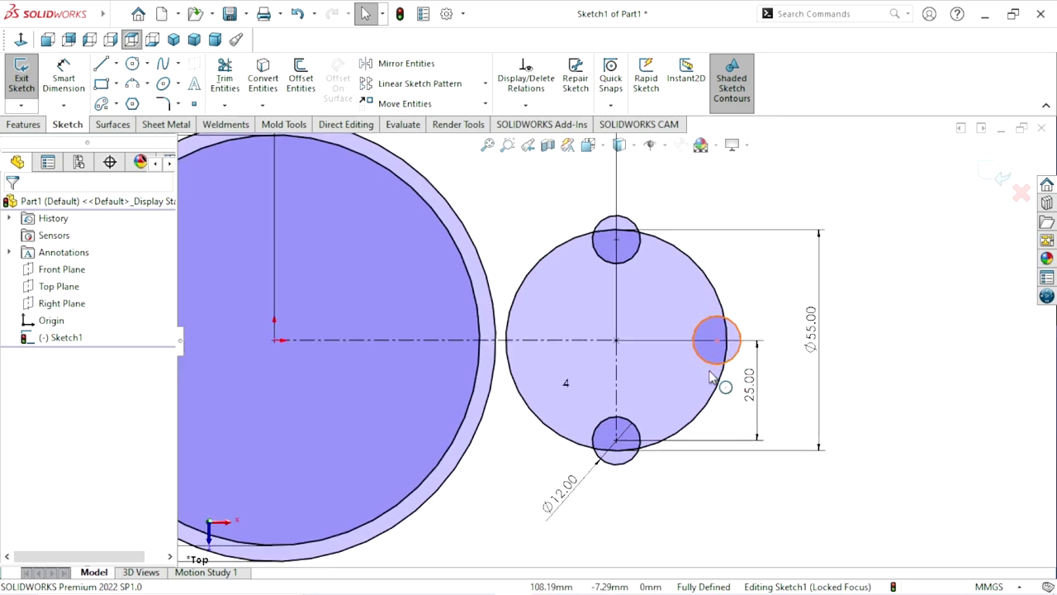
# Trim the overlapping arcs at the top, right and bottom Ø12 circles into one lobed outline.
pyautogui.click(231, 78)
pyautogui.scroll(-2, 652, 264)
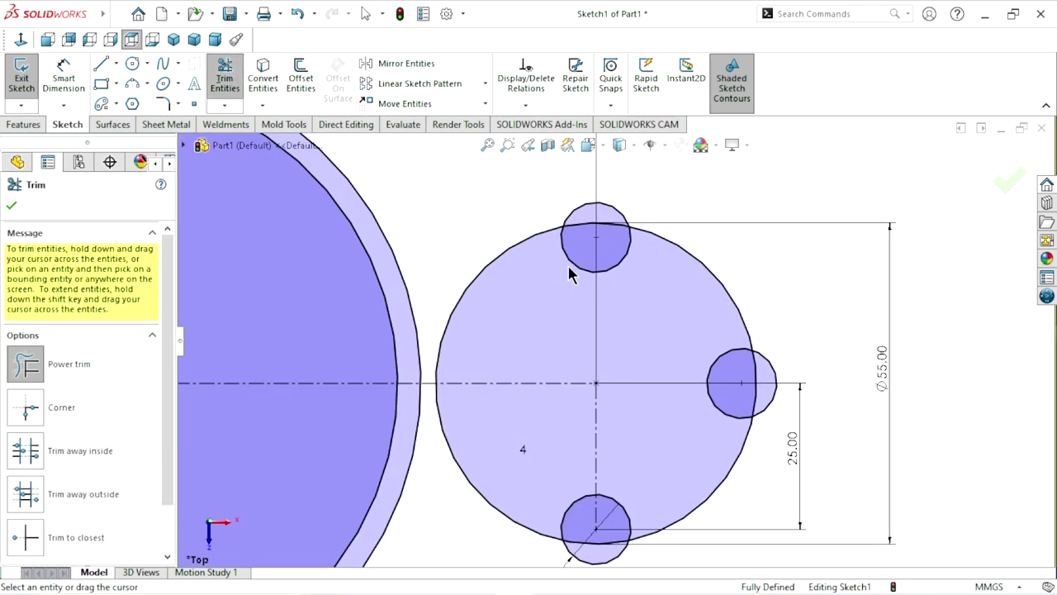
pyautogui.moveTo(568, 273); pyautogui.dragTo(586, 263)
pyautogui.moveTo(710, 368)
pyautogui.mouseDown()
pyautogui.moveTo(707, 385)
pyautogui.moveTo(755, 366)
pyautogui.moveTo(761, 376)
pyautogui.mouseUp()
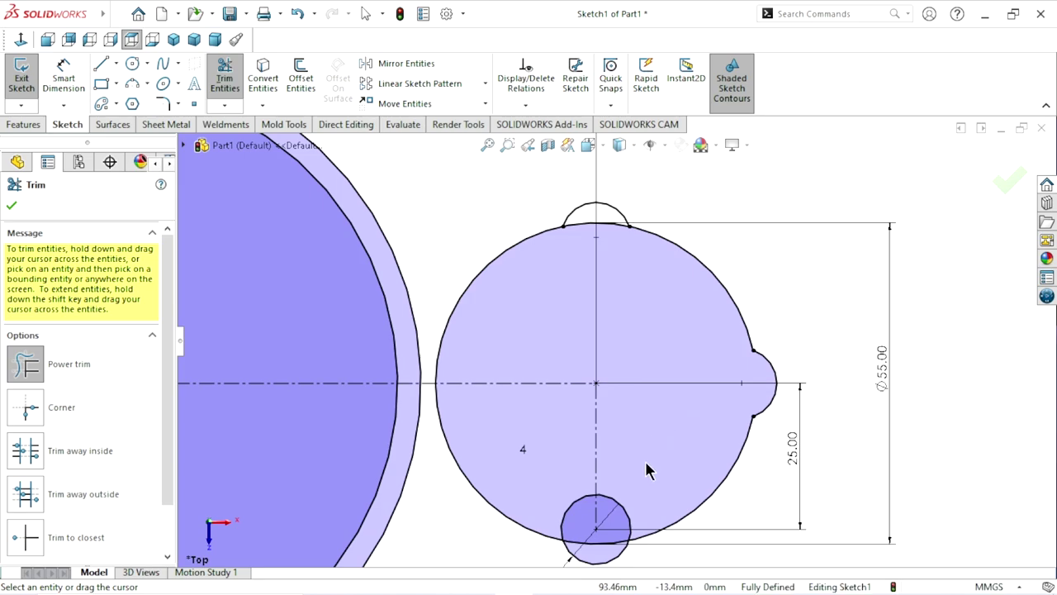
pyautogui.moveTo(642, 468)
pyautogui.mouseDown()
pyautogui.moveTo(619, 503)
pyautogui.moveTo(615, 557)
pyautogui.moveTo(583, 516)
pyautogui.mouseUp()
pyautogui.moveTo(580, 232); pyautogui.dragTo(548, 266)
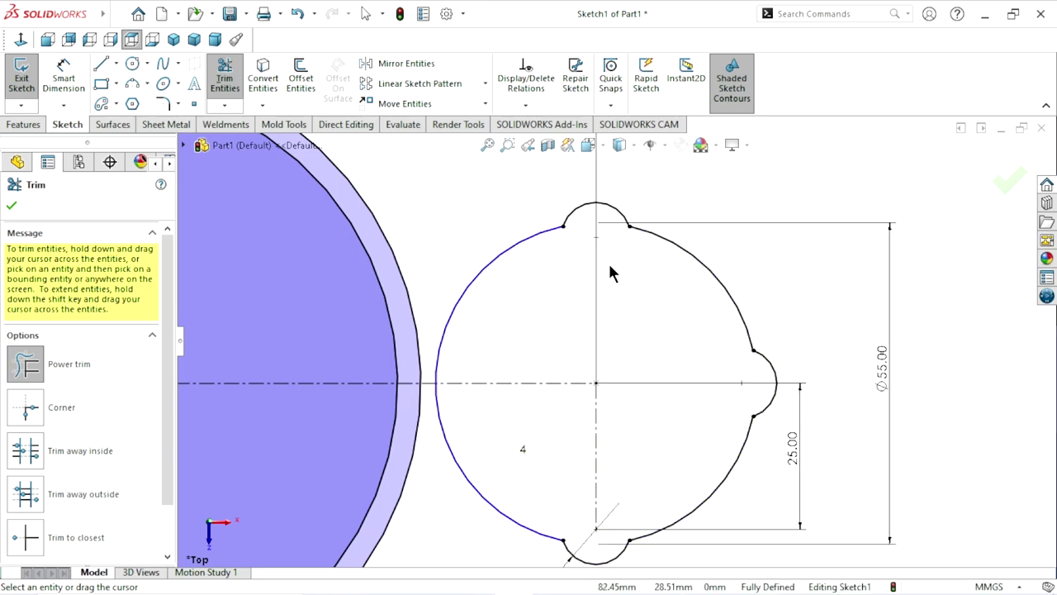
pyautogui.click(11, 205)
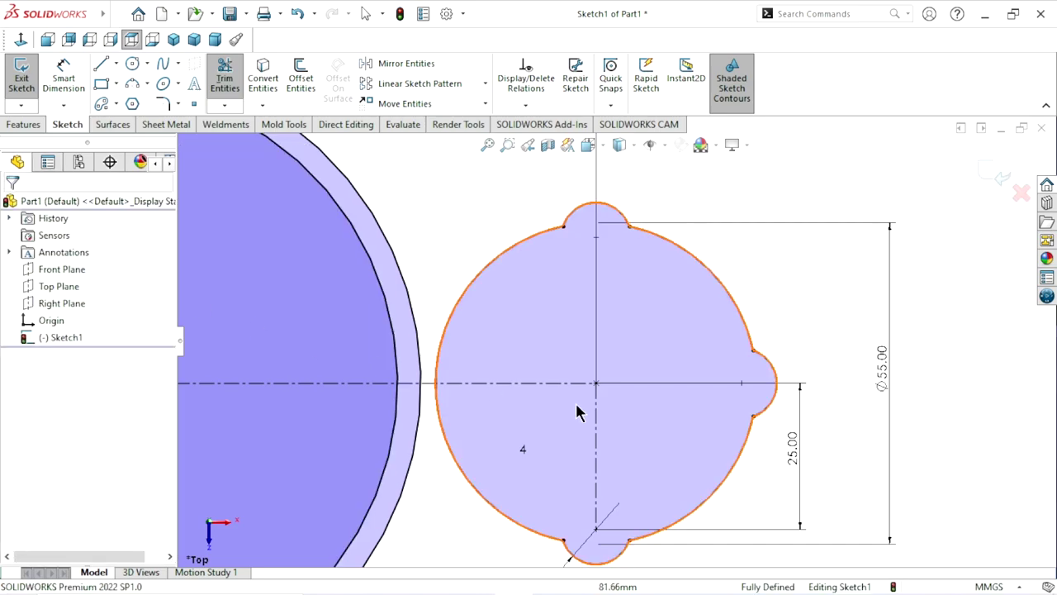
pyautogui.press('f')
pyautogui.scroll(-2, 527, 366)
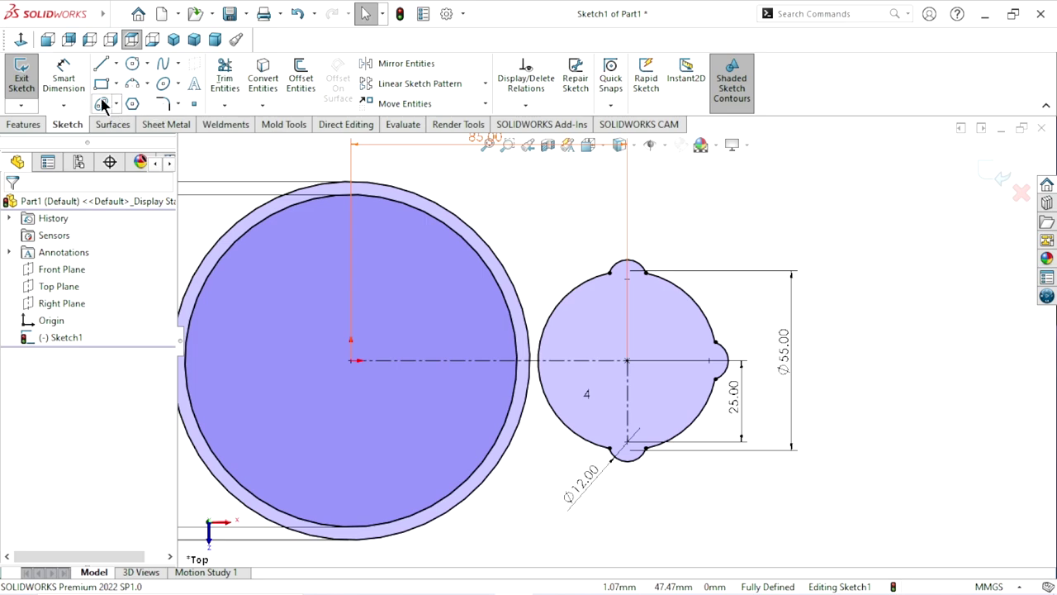
# Sketch a trial tangent line from the outer flange circle toward the lobed circle, then delete it.
pyautogui.click(100, 70)
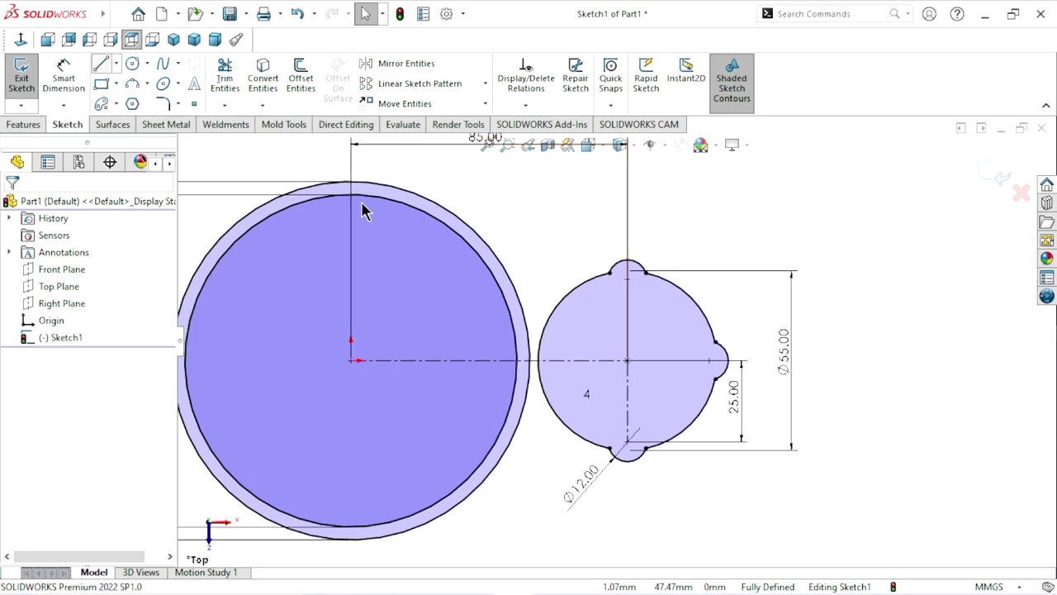
pyautogui.click(546, 326)
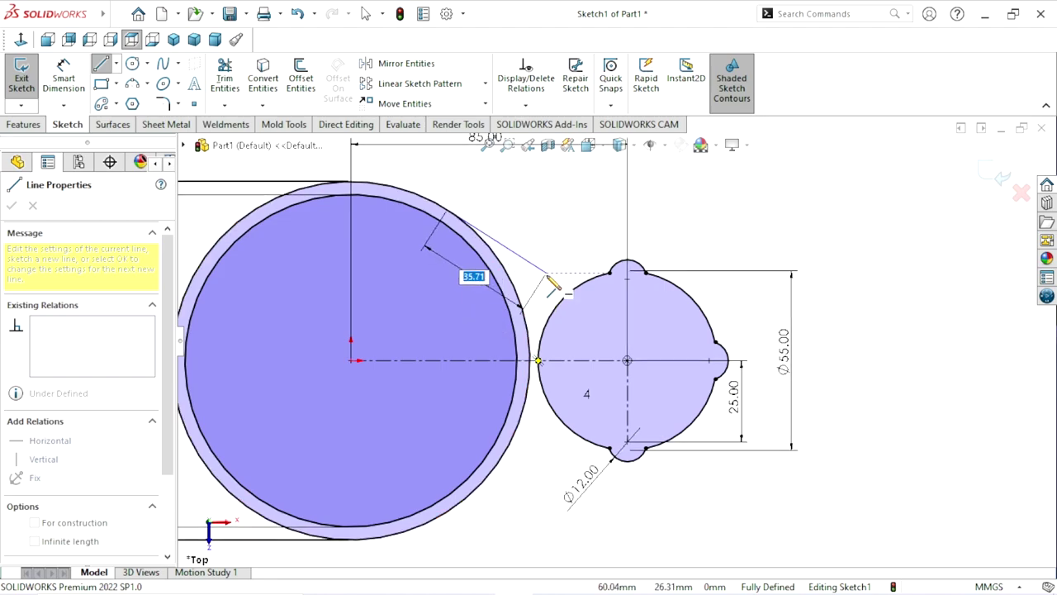
pyautogui.click(543, 272)
pyautogui.press('Escape')
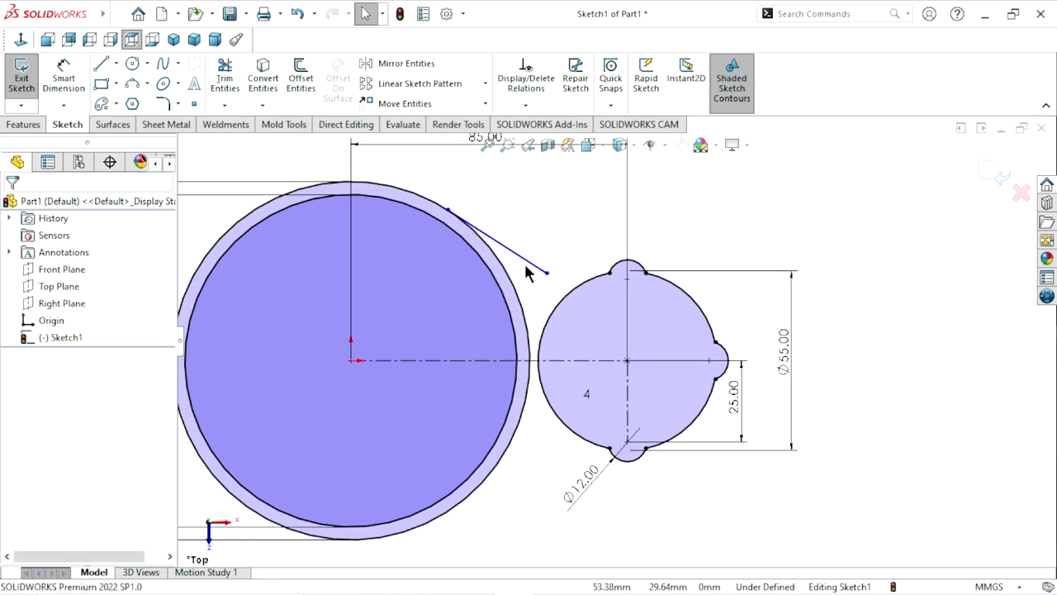
pyautogui.click(531, 266)
pyautogui.press('Delete')
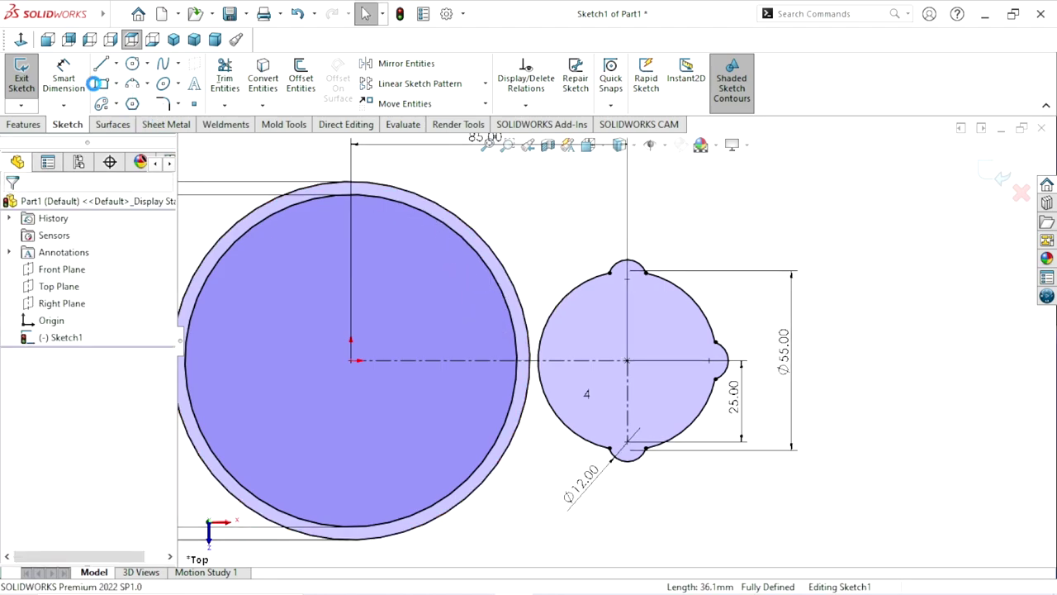
# Draw a horizontal line above the centerline from inside the Ø110 circle into the lobed Ø55 outline.
pyautogui.press('l')
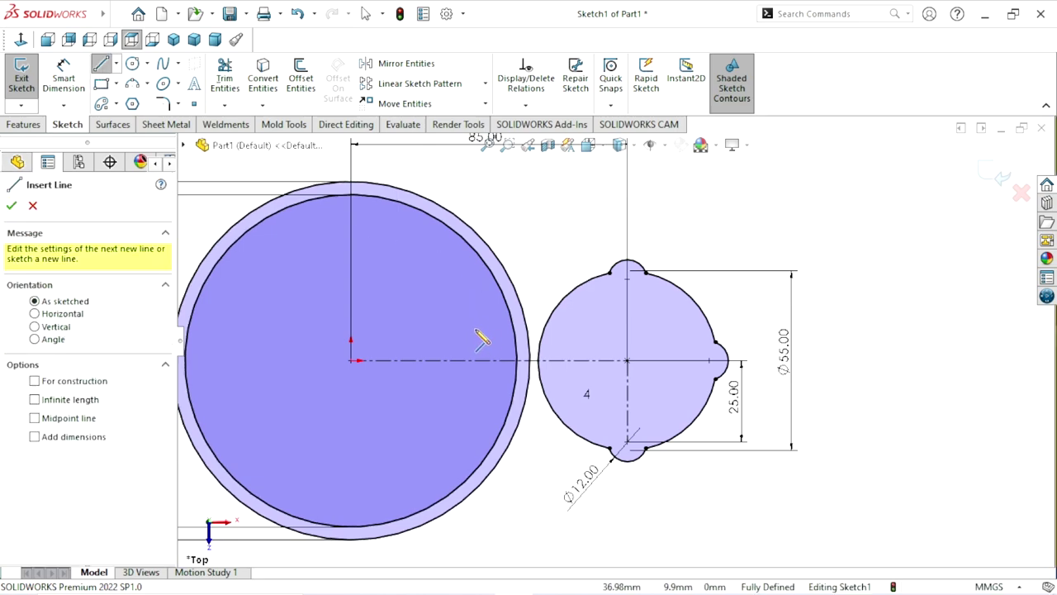
pyautogui.click(470, 327)
pyautogui.click(575, 327)
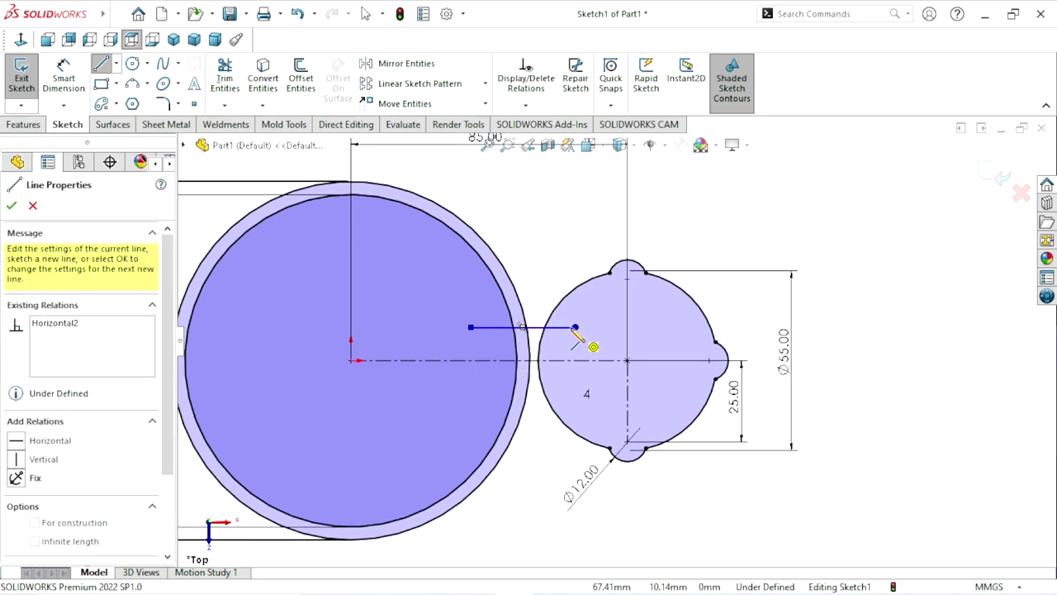
pyautogui.rightClick(553, 263)
pyautogui.click(557, 266)
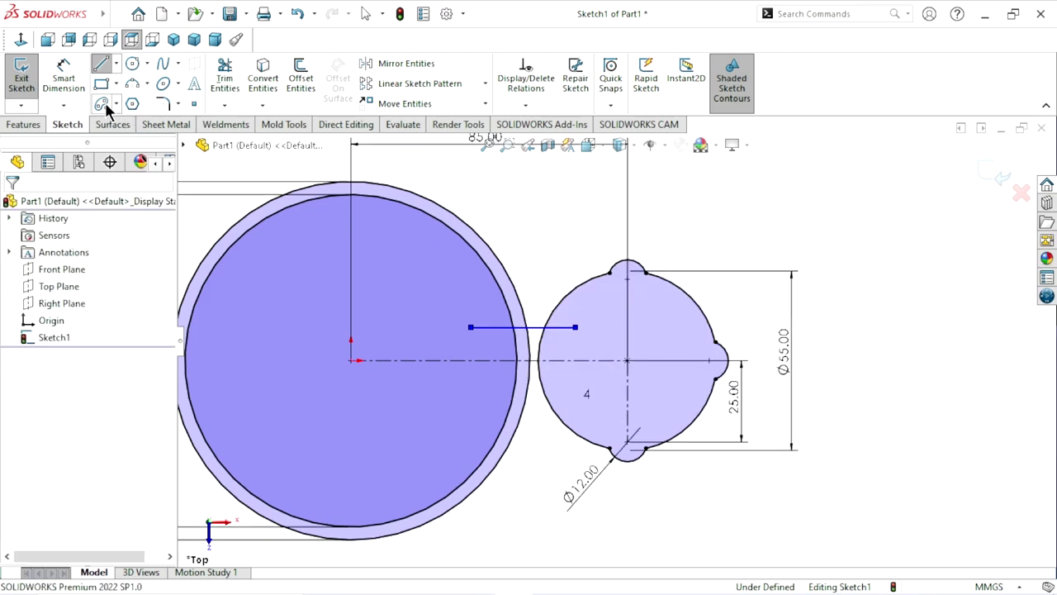
pyautogui.click(66, 81)
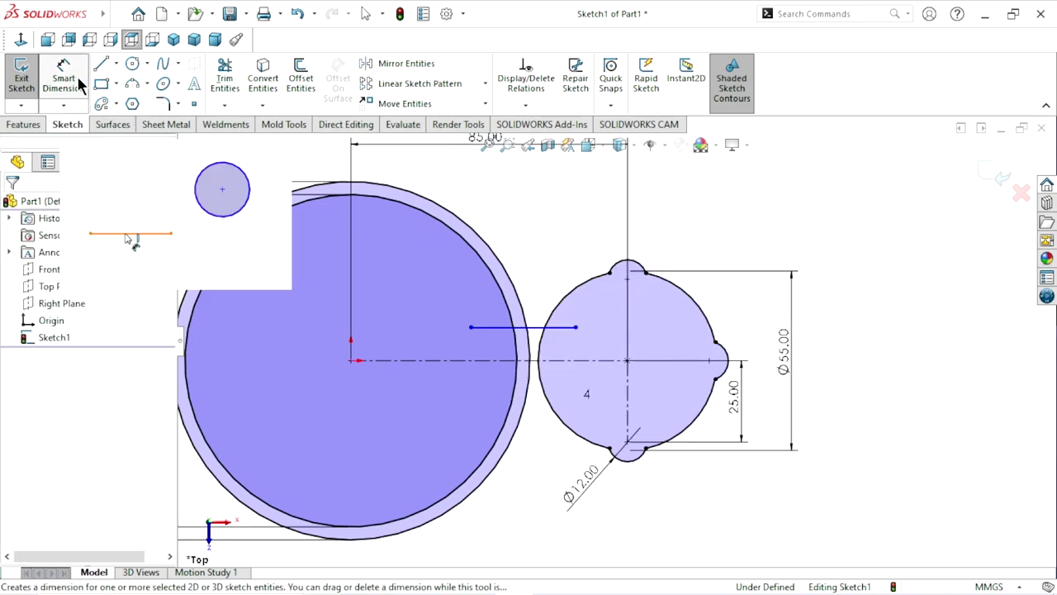
# Mirror Line4 about the horizontal centerline, producing a parallel copy below it.
pyautogui.click(433, 65)
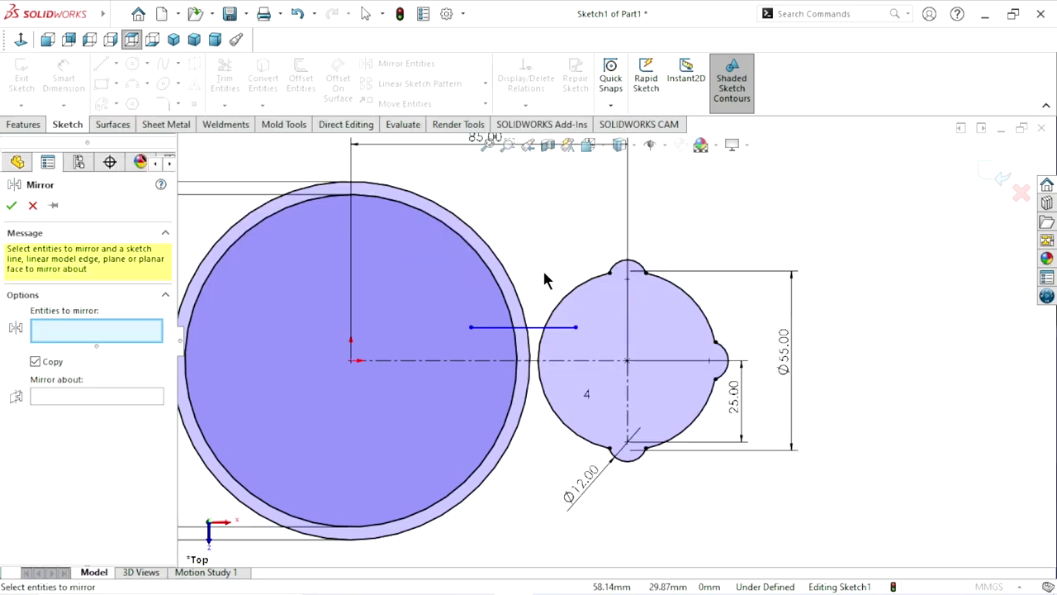
pyautogui.click(541, 327)
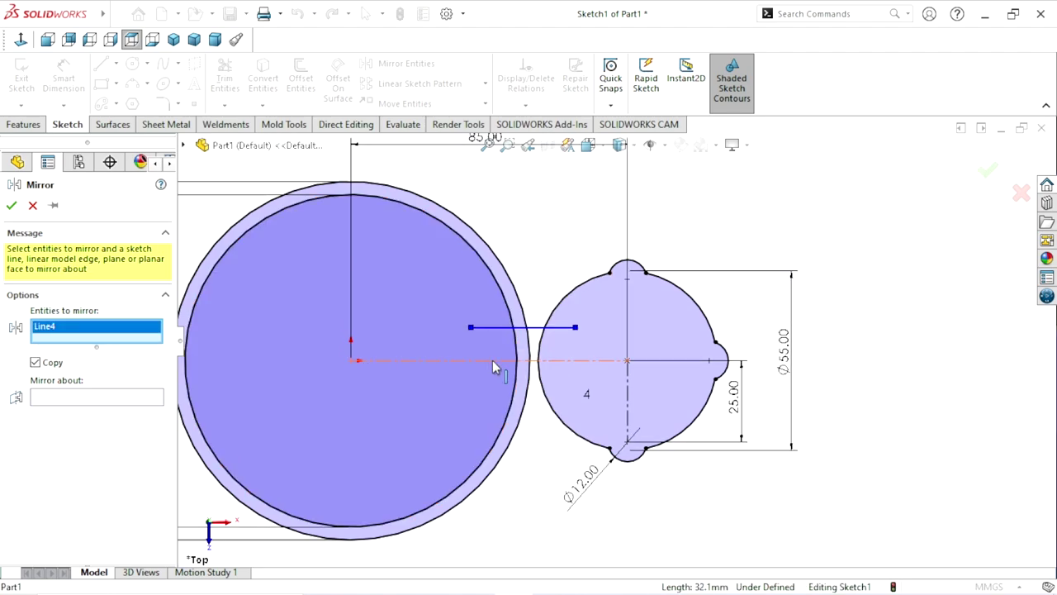
pyautogui.click(75, 396)
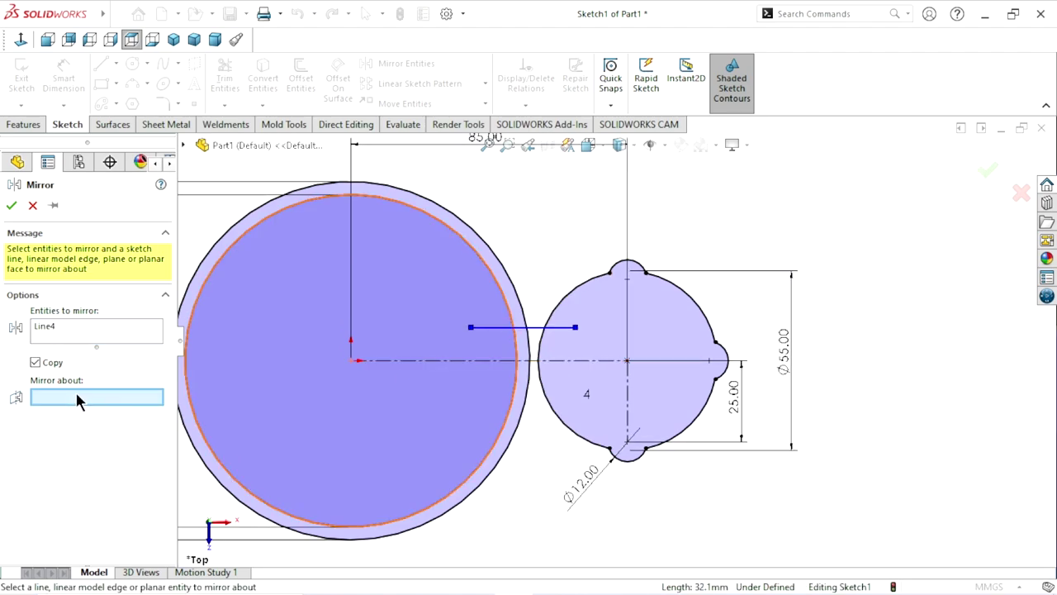
pyautogui.click(435, 362)
pyautogui.click(11, 207)
pyautogui.press('f')
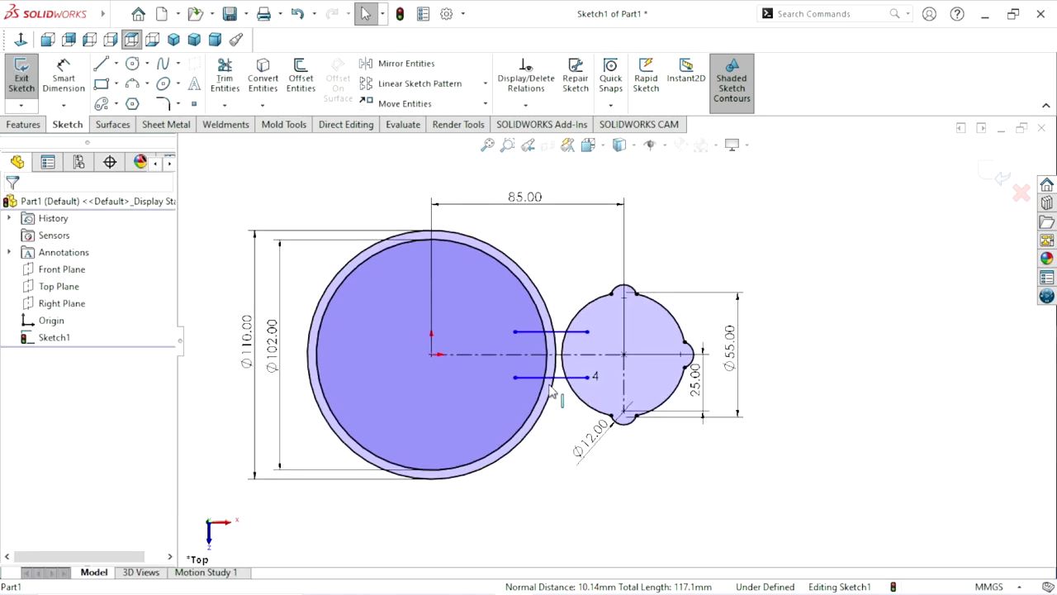
pyautogui.scroll(3, 500, 350)
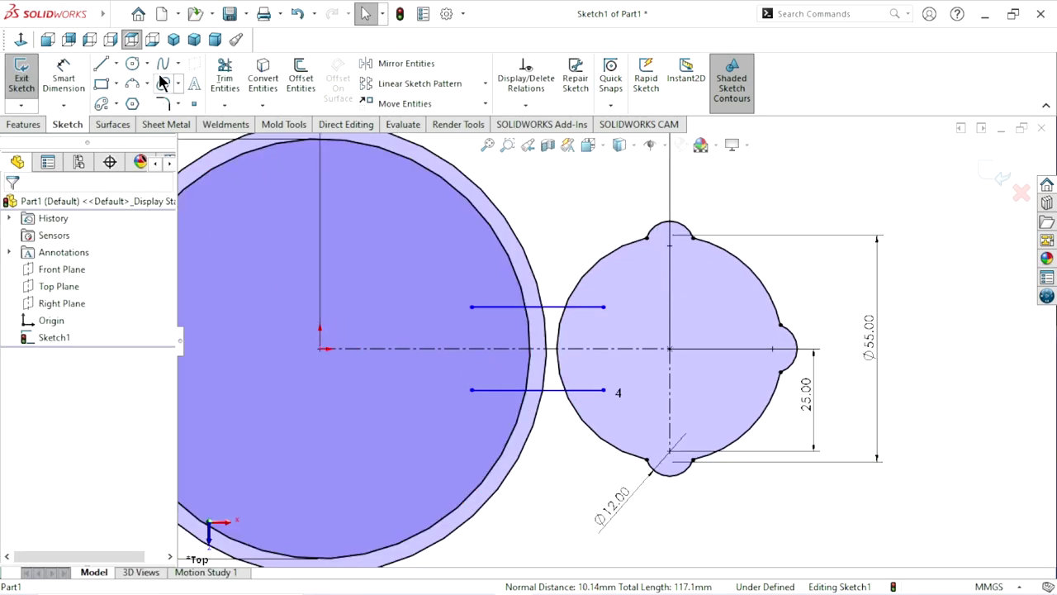
# Trim both lines inside the Ø110 circle and the leftover arc, leaving two 5.38 mm bridging lines.
pyautogui.click(222, 76)
pyautogui.moveTo(479, 295); pyautogui.dragTo(479, 312)
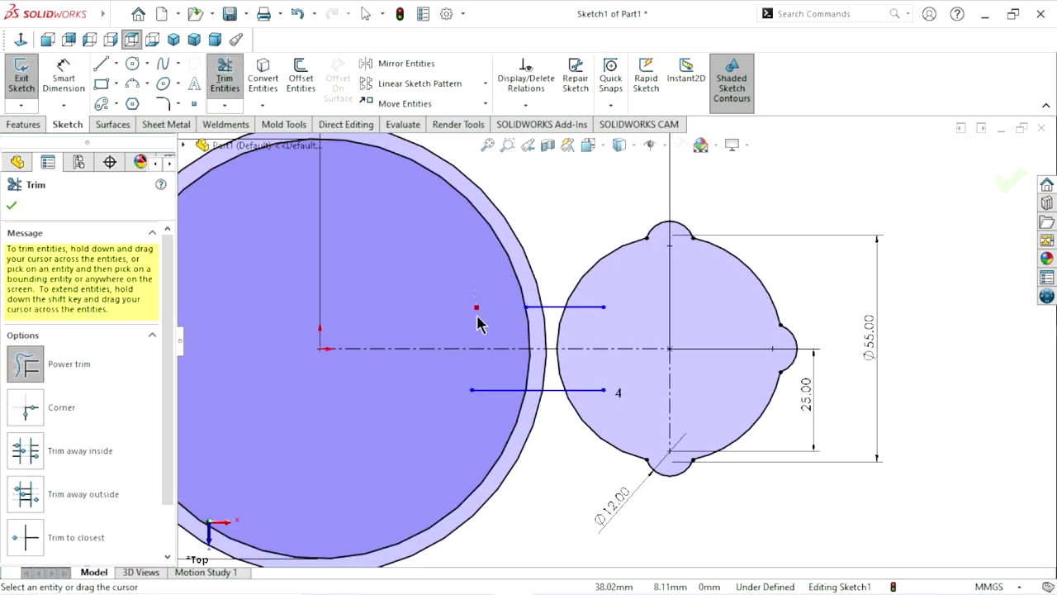
pyautogui.moveTo(463, 381); pyautogui.dragTo(488, 403)
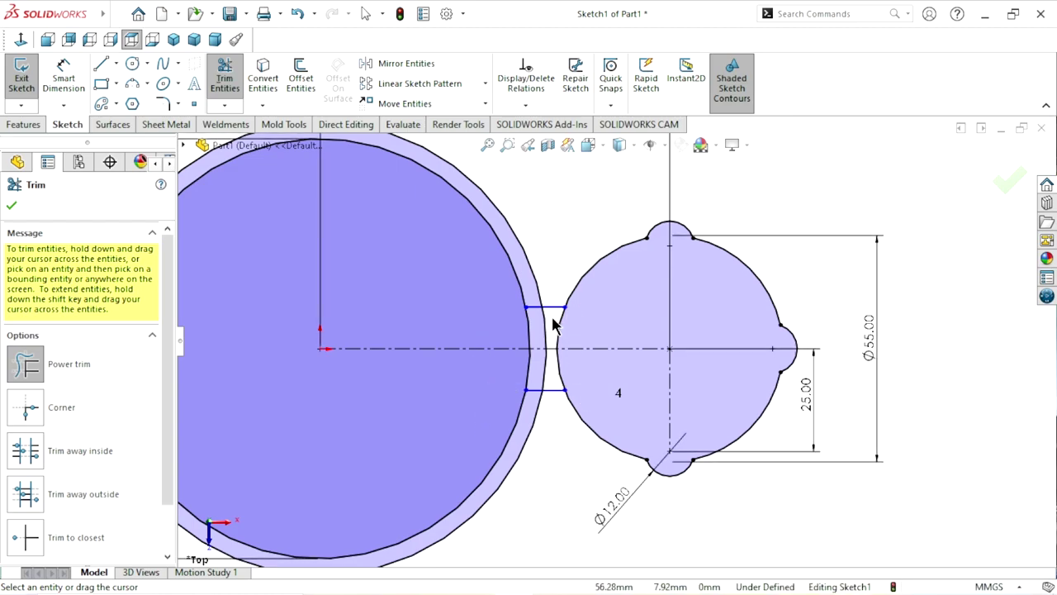
pyautogui.scroll(-5, 549, 314)
pyautogui.moveTo(529, 322); pyautogui.dragTo(527, 306)
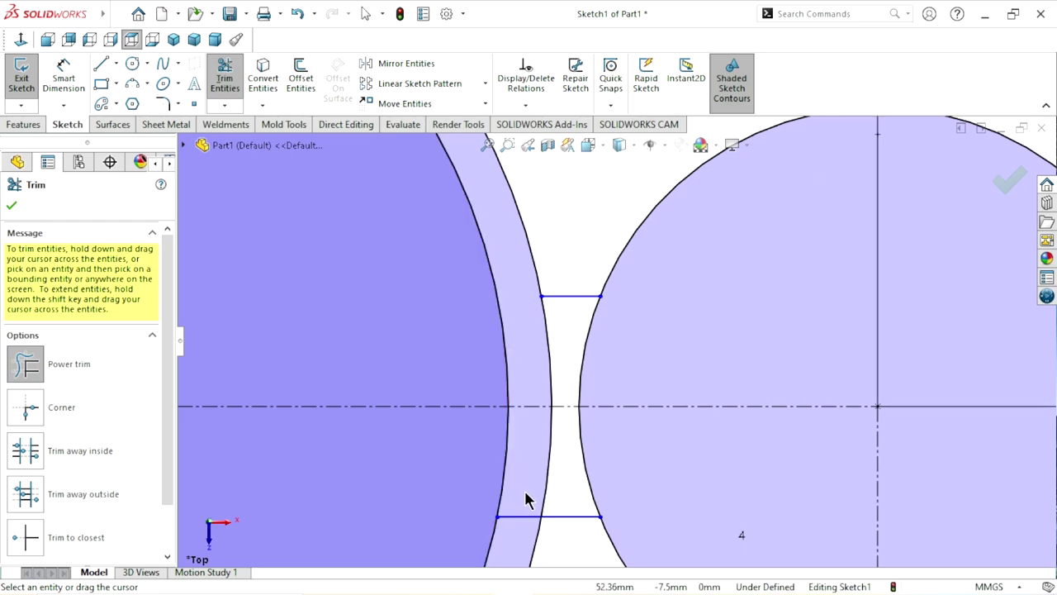
pyautogui.scroll(2, 549, 483)
pyautogui.scroll(2, 613, 395)
pyautogui.scroll(-1, 613, 395)
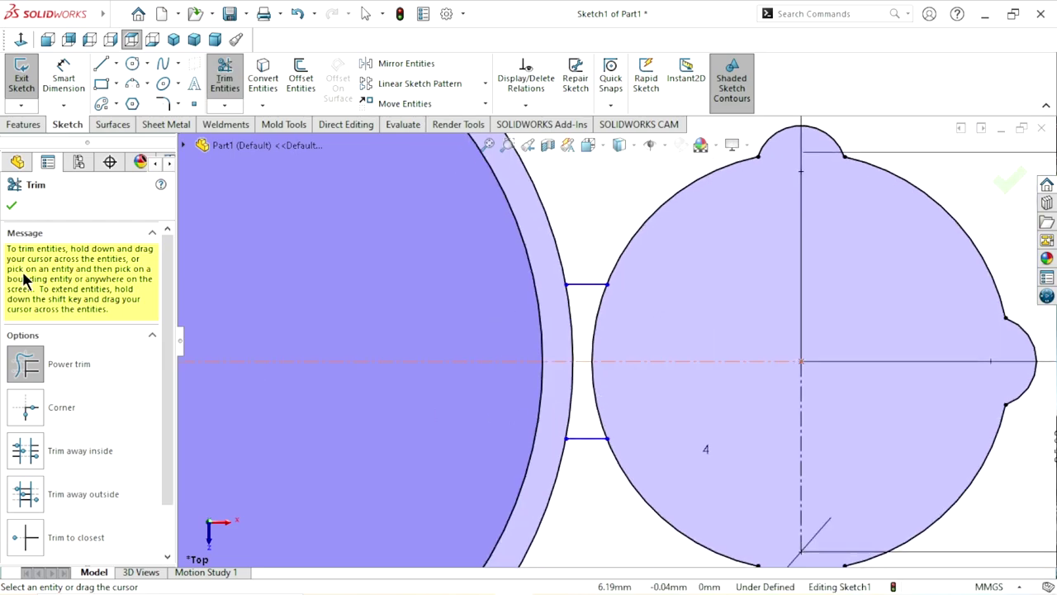
pyautogui.click(11, 207)
pyautogui.scroll(5, 542, 382)
pyautogui.scroll(-1, 650, 366)
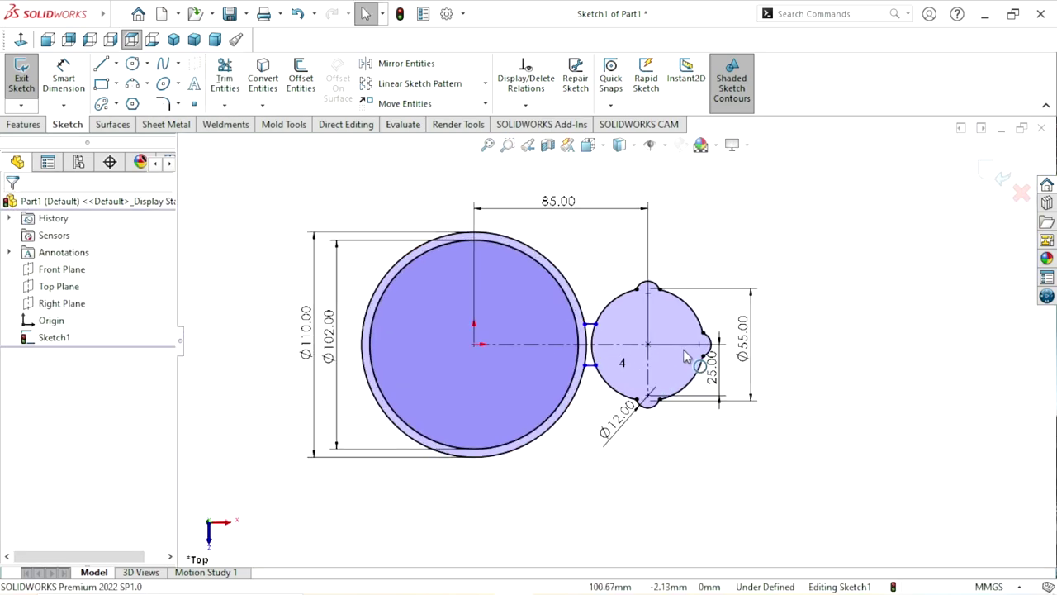
pyautogui.scroll(-3, 649, 366)
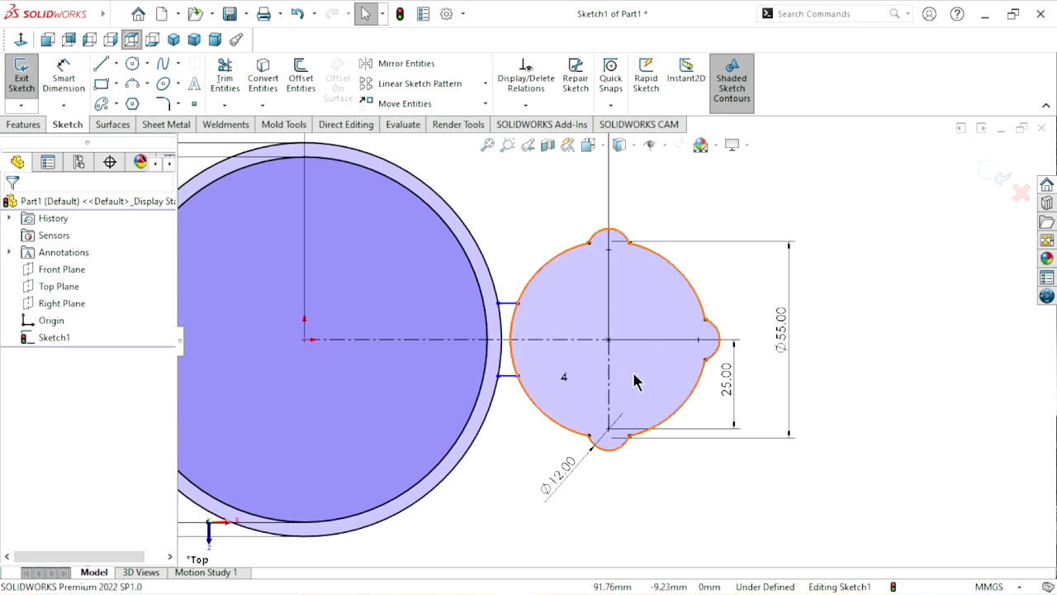
# Begin a Smart Dimension by picking the first short connecting line.
pyautogui.click(64, 78)
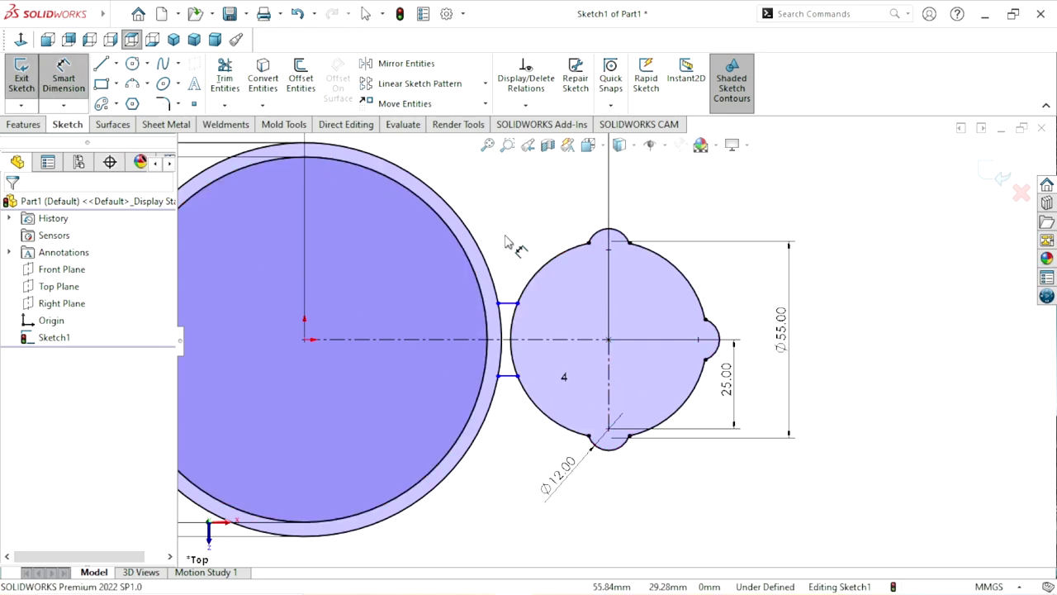
pyautogui.click(511, 304)
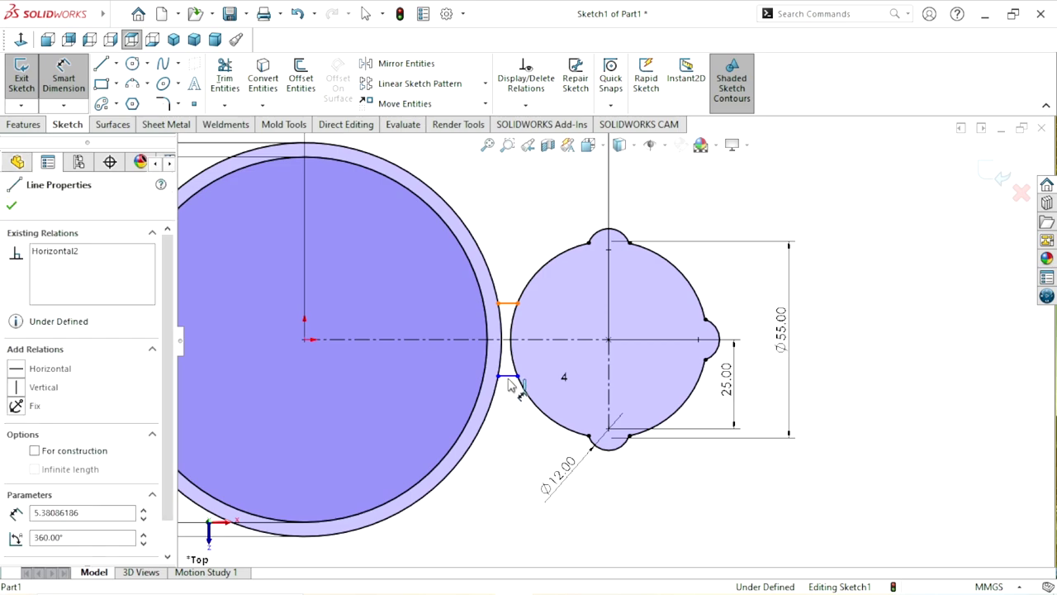
pyautogui.scroll(-3, 512, 384)
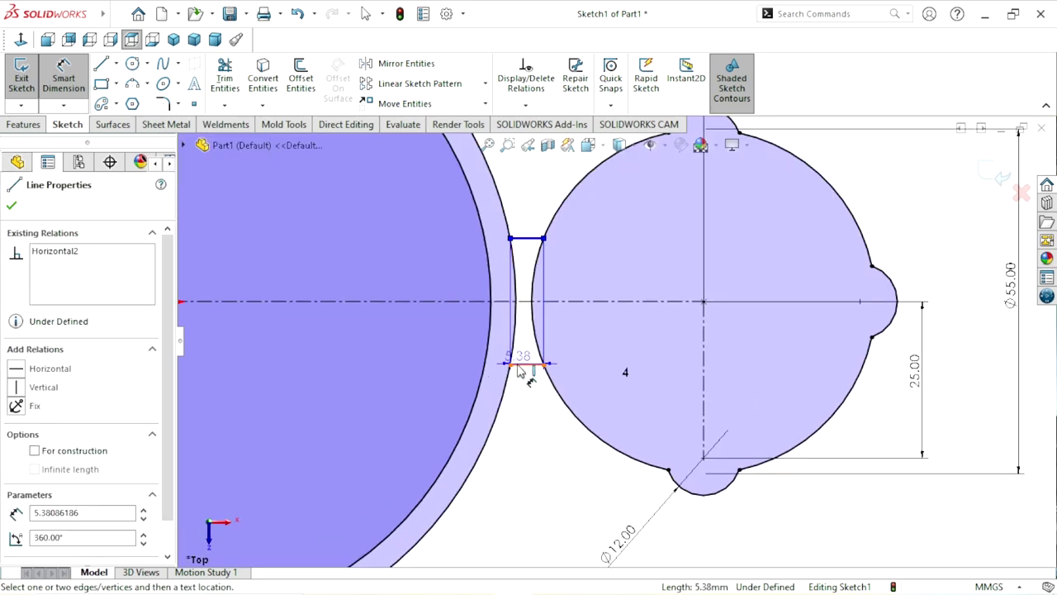
# Dimension the spacing between the two connecting lines as 28 mm.
pyautogui.click(519, 364)
pyautogui.click(438, 282)
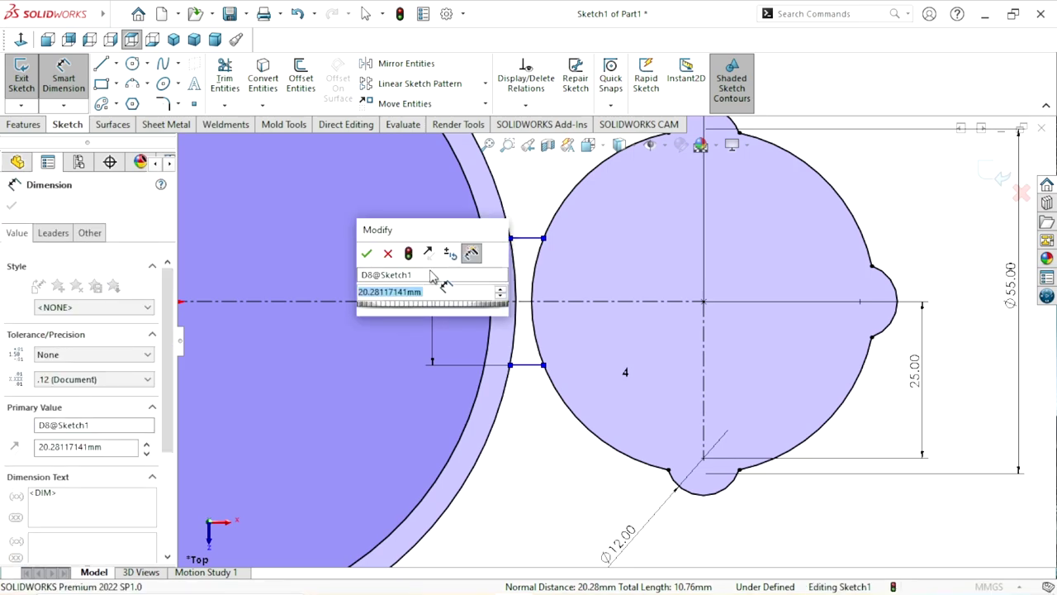
pyautogui.write('28')
pyautogui.click(368, 257)
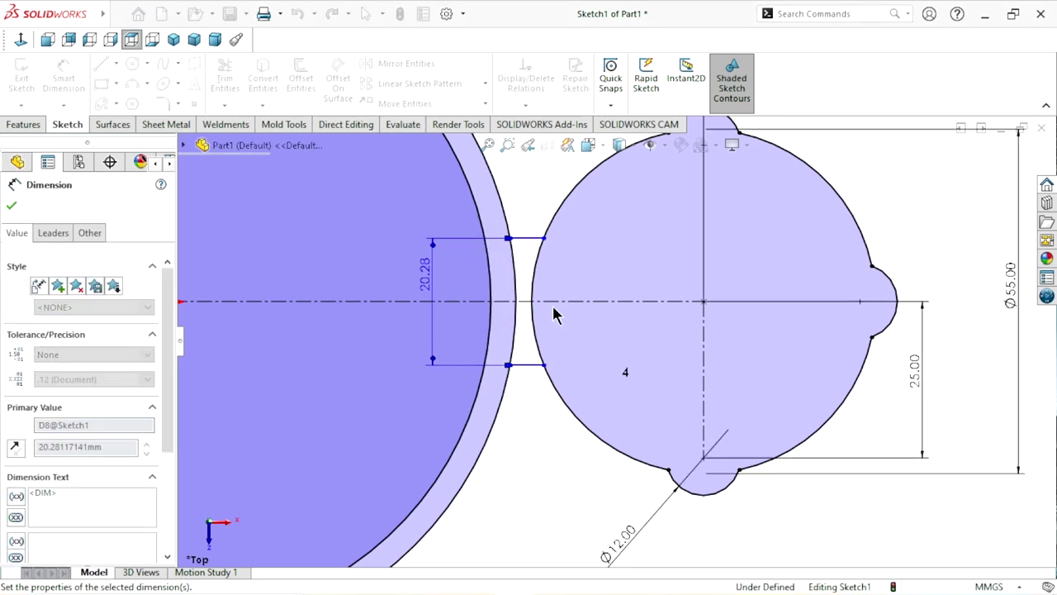
pyautogui.press('f')
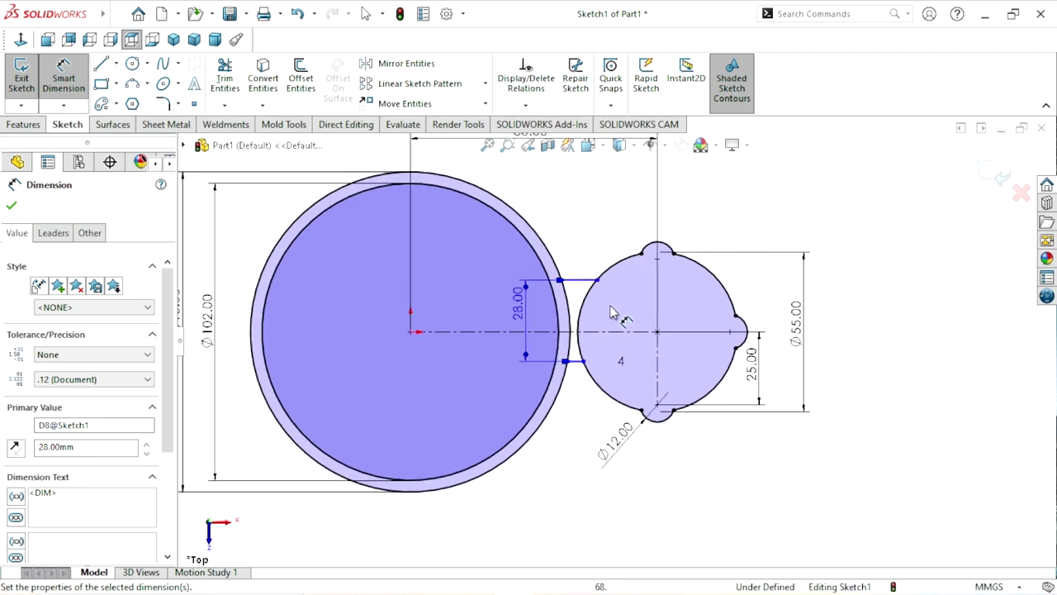
pyautogui.click(11, 207)
pyautogui.press('Escape')
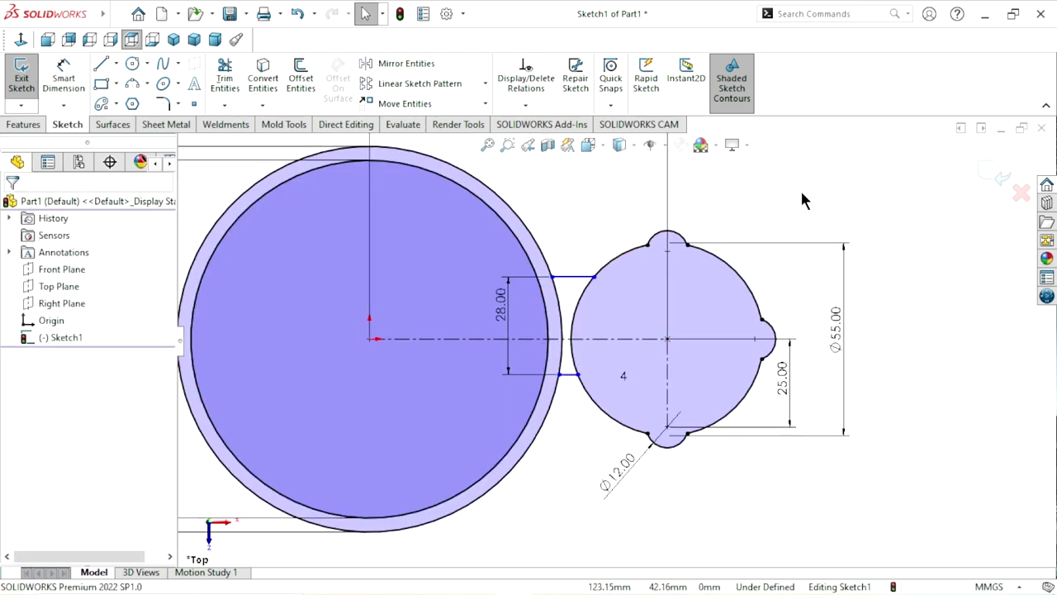
# Make both connecting lines symmetric about the centerline, fully defining the sketch.
pyautogui.click(557, 395)
pyautogui.keyDown('ctrl'); pyautogui.click(571, 385); pyautogui.keyUp('ctrl')
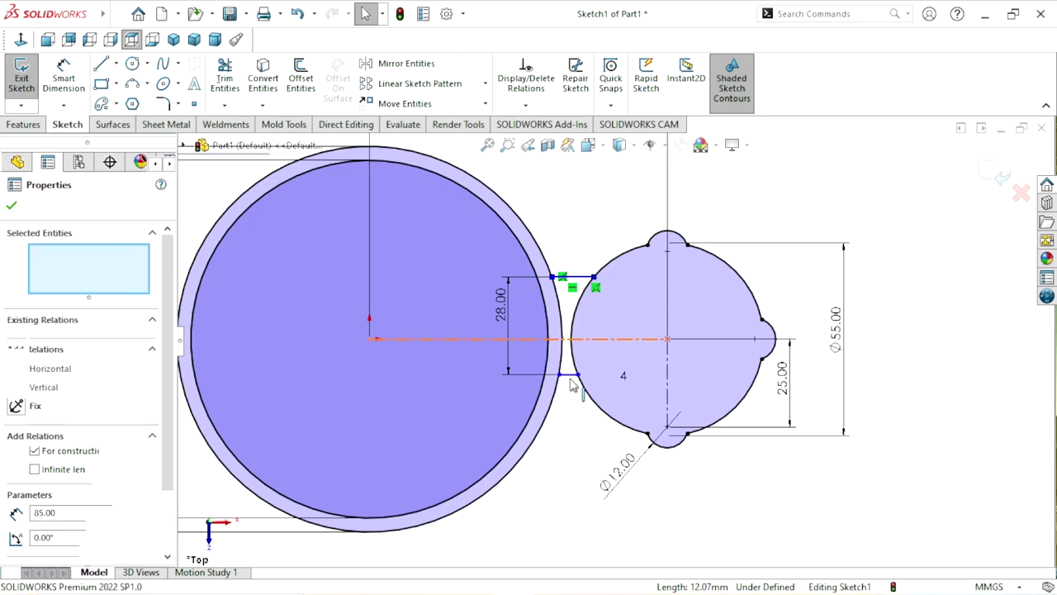
pyautogui.scroll(-3, 574, 386)
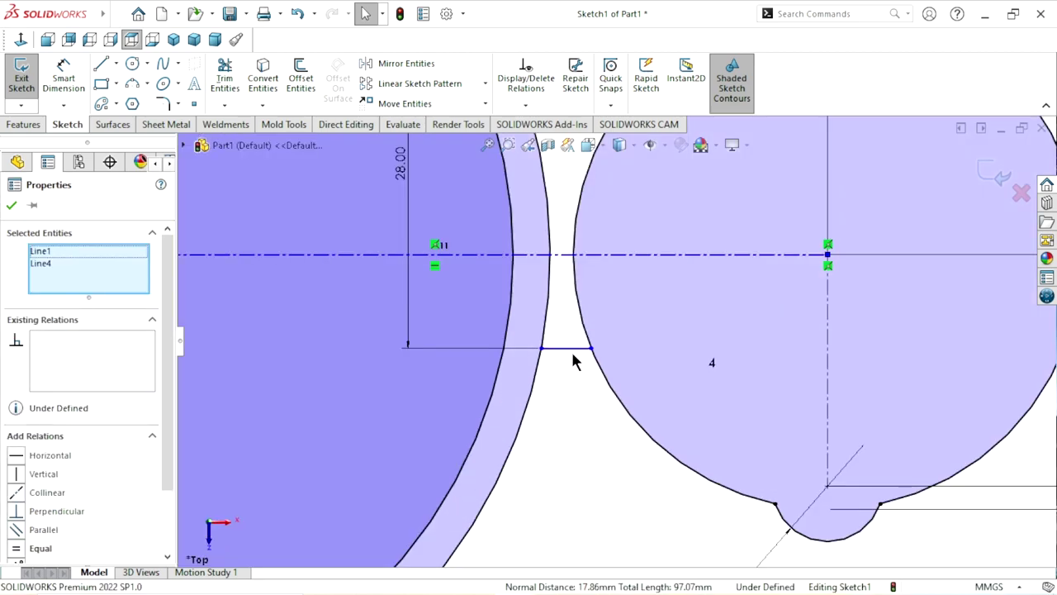
pyautogui.click(571, 349)
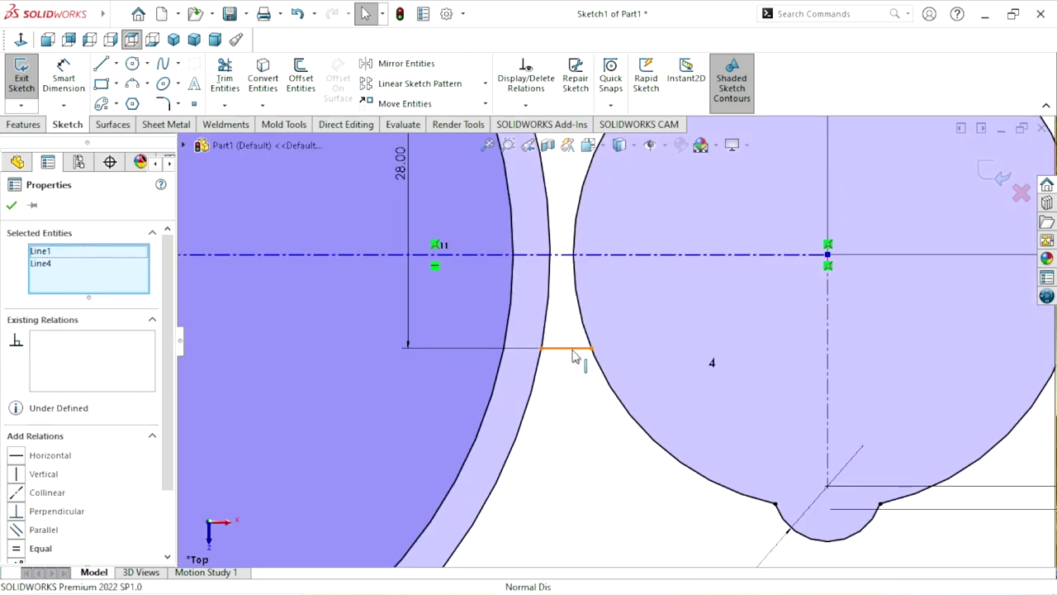
pyautogui.keyDown('ctrl'); pyautogui.click(581, 398); pyautogui.keyUp('ctrl')
pyautogui.press('f')
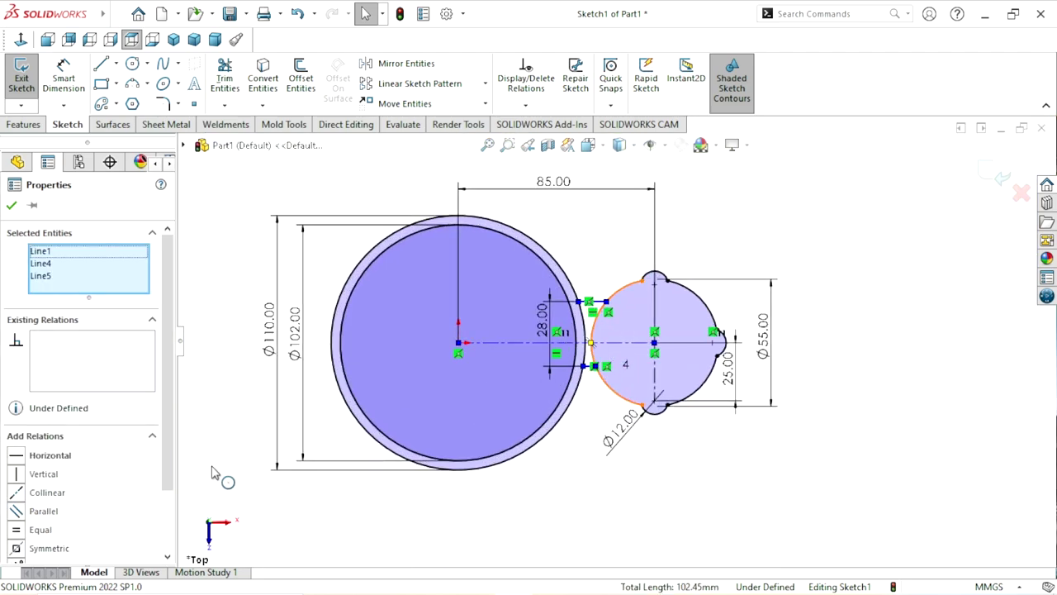
pyautogui.click(17, 549)
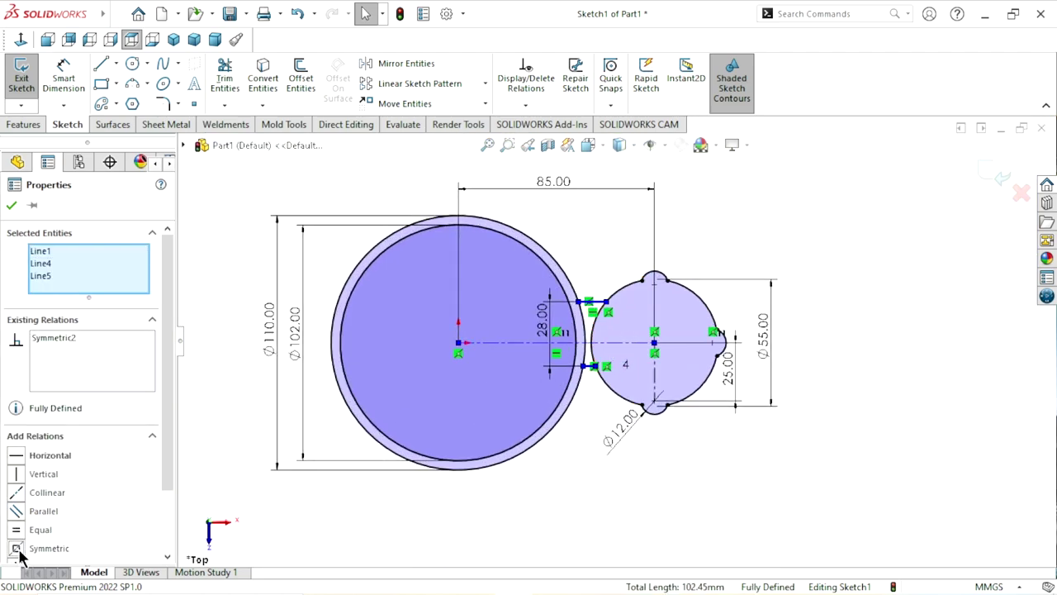
pyautogui.click(11, 206)
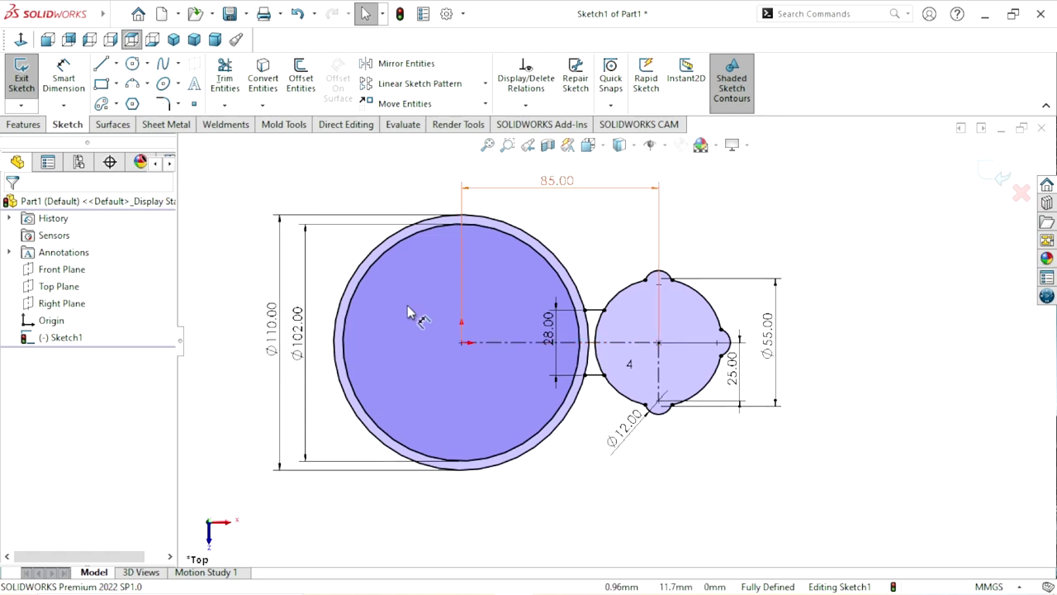
pyautogui.click(14, 127)
# Extrude the large Ø110 circle contour 16 mm blind into a solid disc.
pyautogui.click(16, 83)
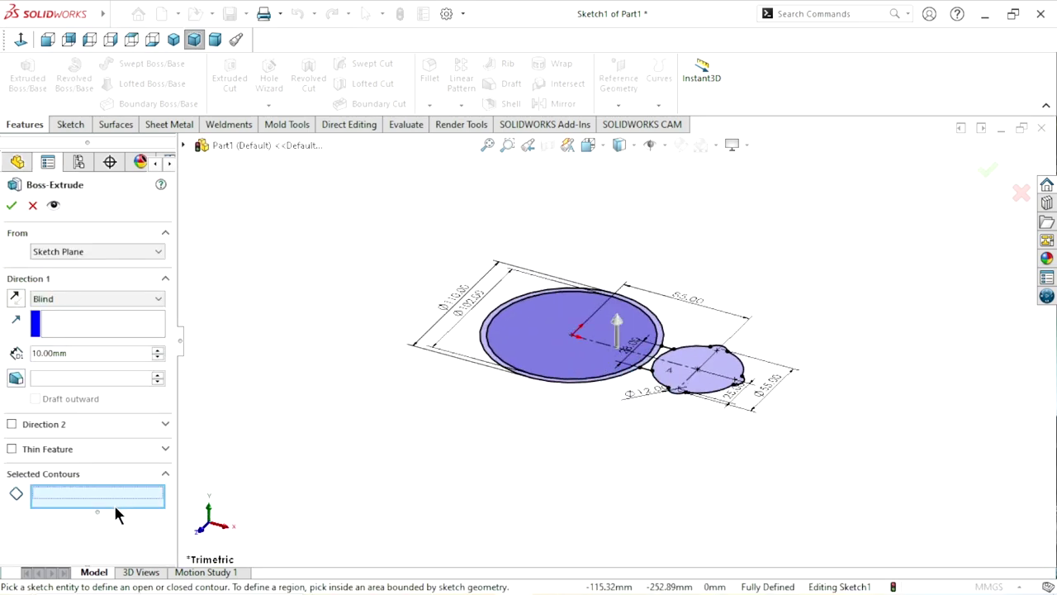
pyautogui.click(529, 384)
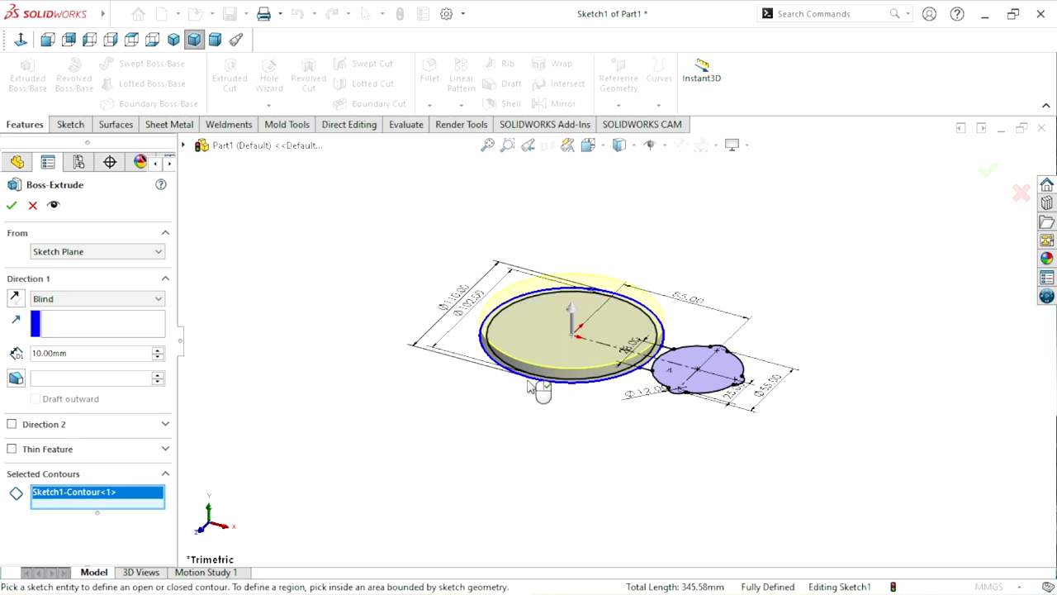
pyautogui.click(88, 354)
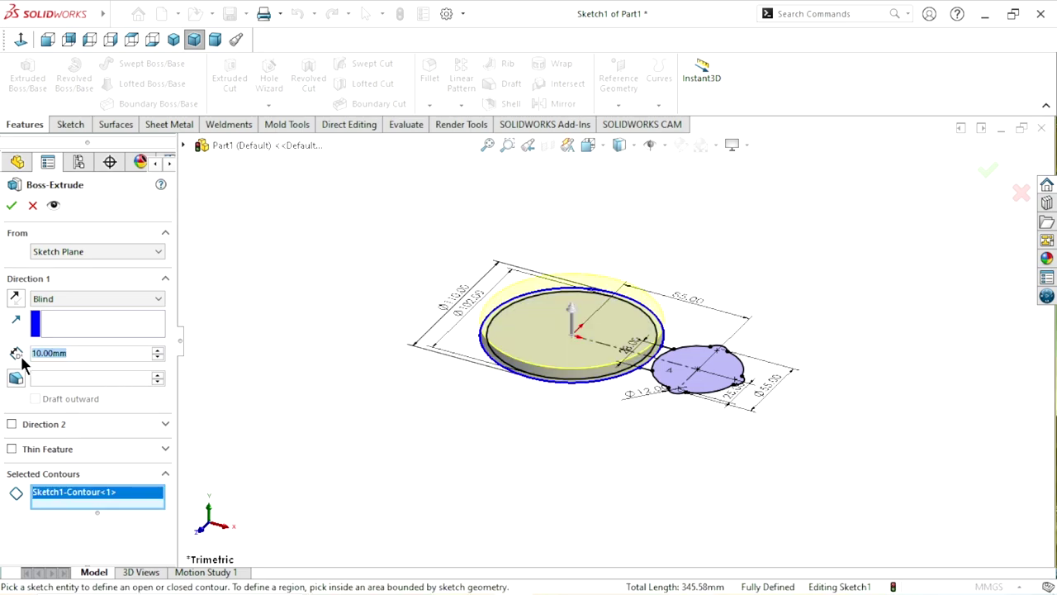
pyautogui.write('1')
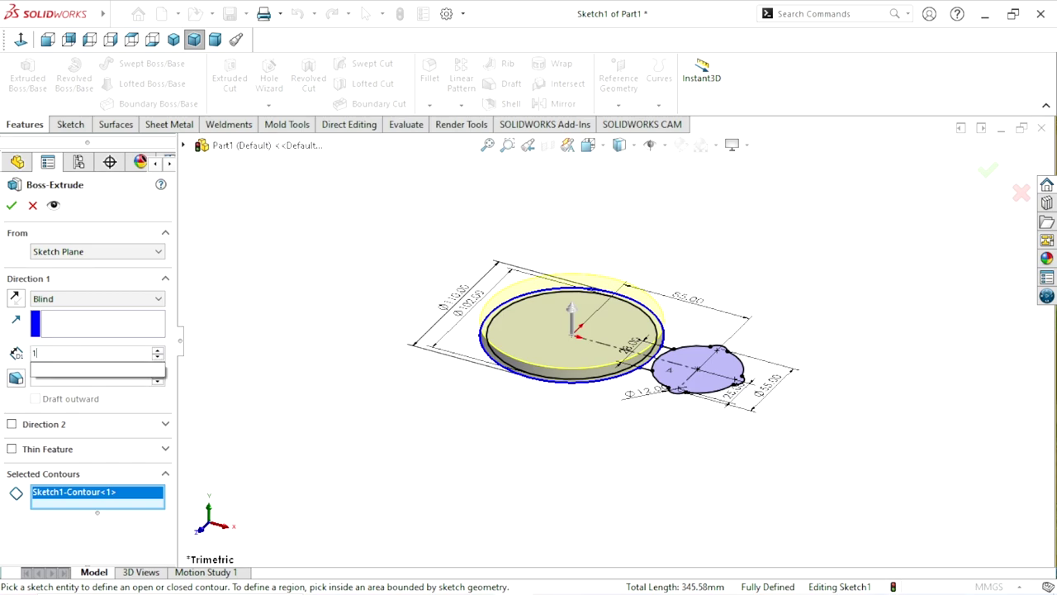
pyautogui.write('6')
pyautogui.press('Return')
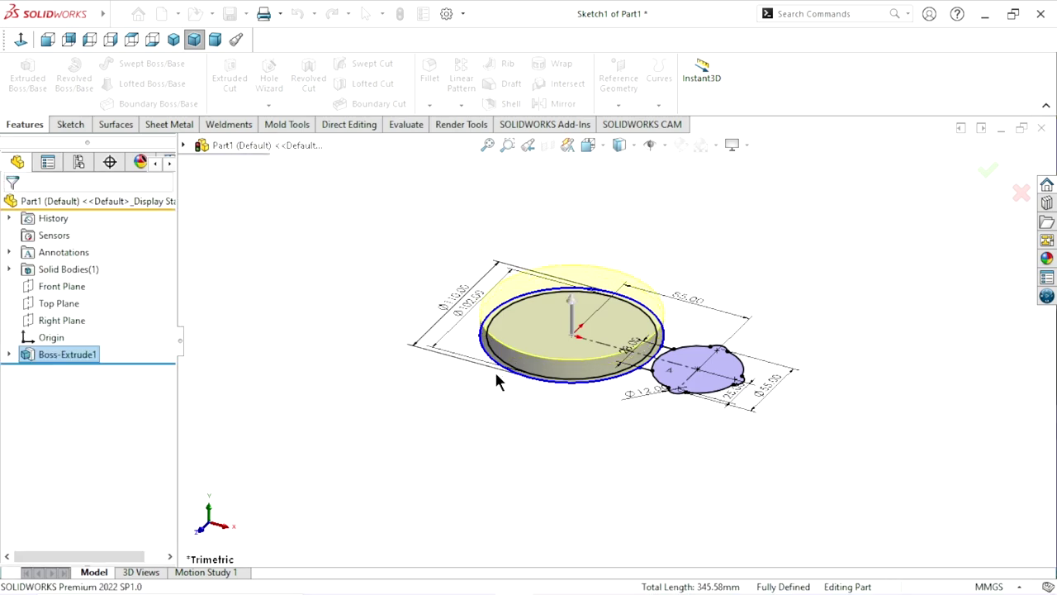
pyautogui.moveTo(667, 333)
pyautogui.mouseDown(button='middle')
pyautogui.moveTo(538, 306)
pyautogui.moveTo(561, 361)
pyautogui.moveTo(349, 211)
pyautogui.mouseUp(button='middle')
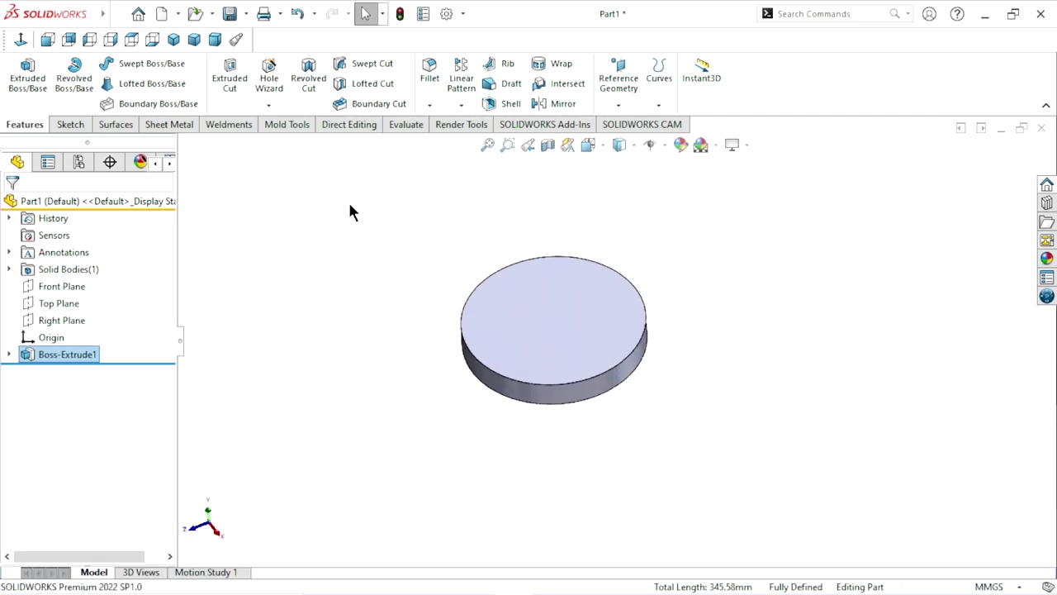
# Switch to isometric view and make Sketch1 visible again under the first extrusion.
pyautogui.click(173, 41)
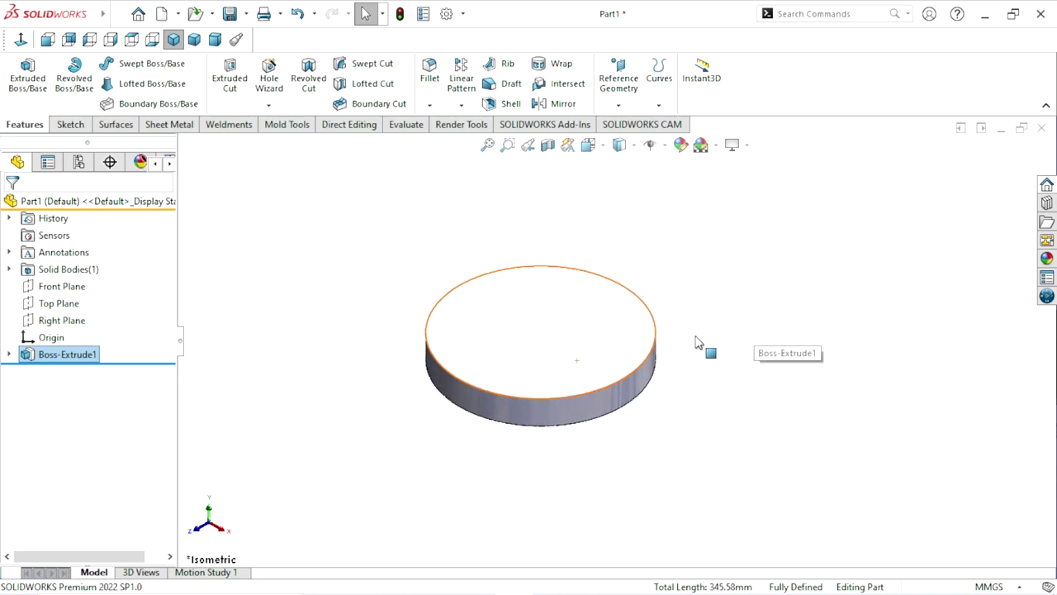
pyautogui.click(9, 354)
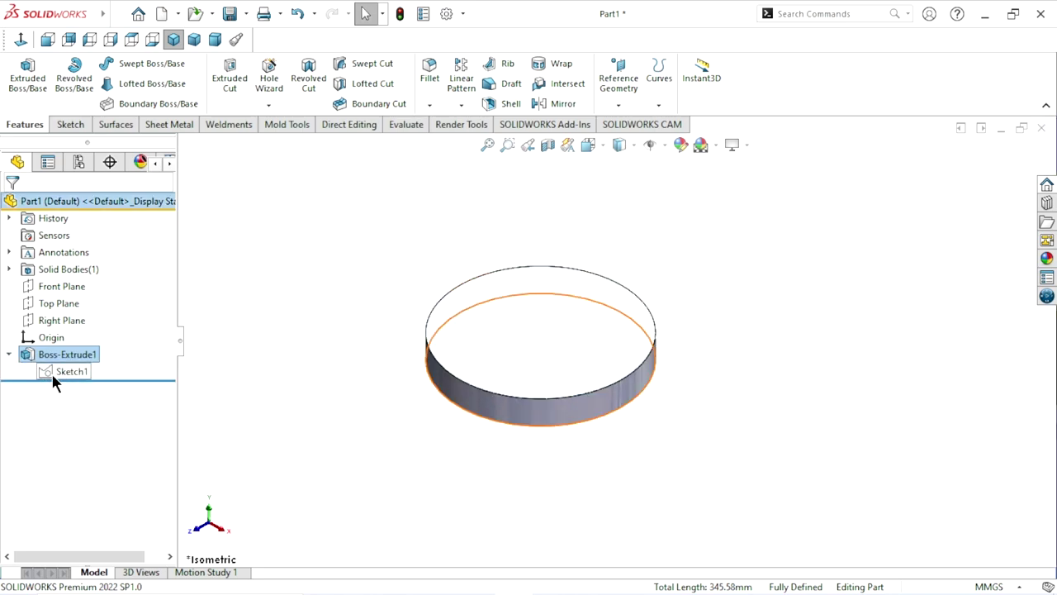
pyautogui.click(67, 371)
pyautogui.click(65, 354)
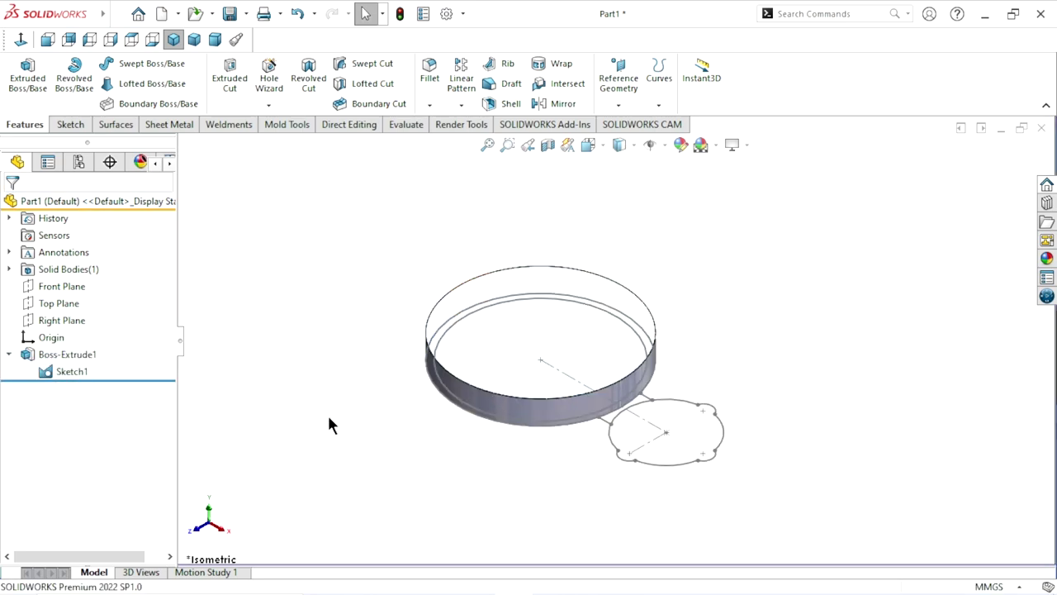
pyautogui.press('f')
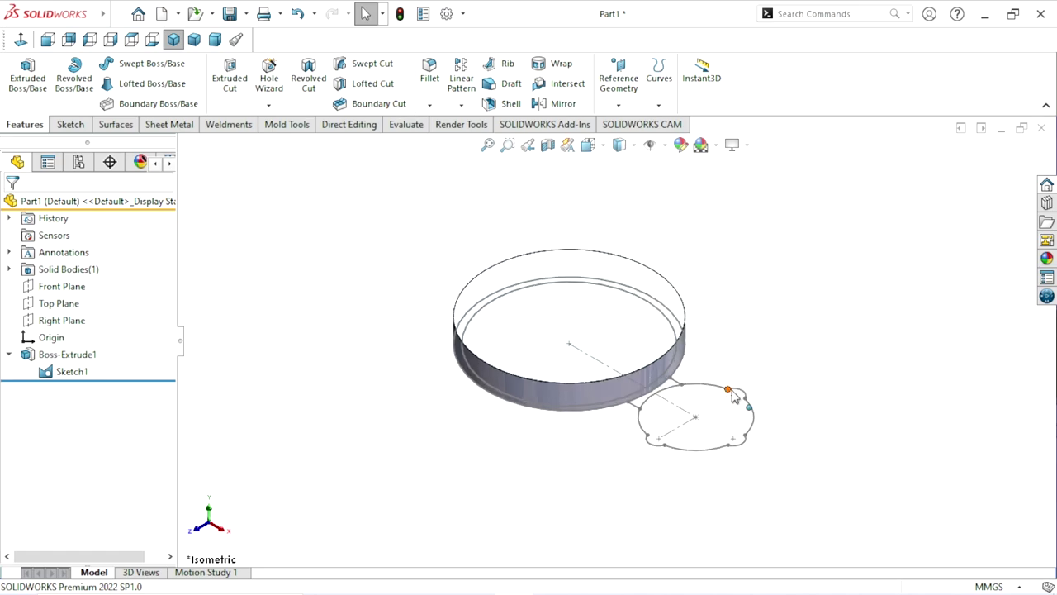
pyautogui.scroll(3, 710, 413)
pyautogui.scroll(-3, 711, 396)
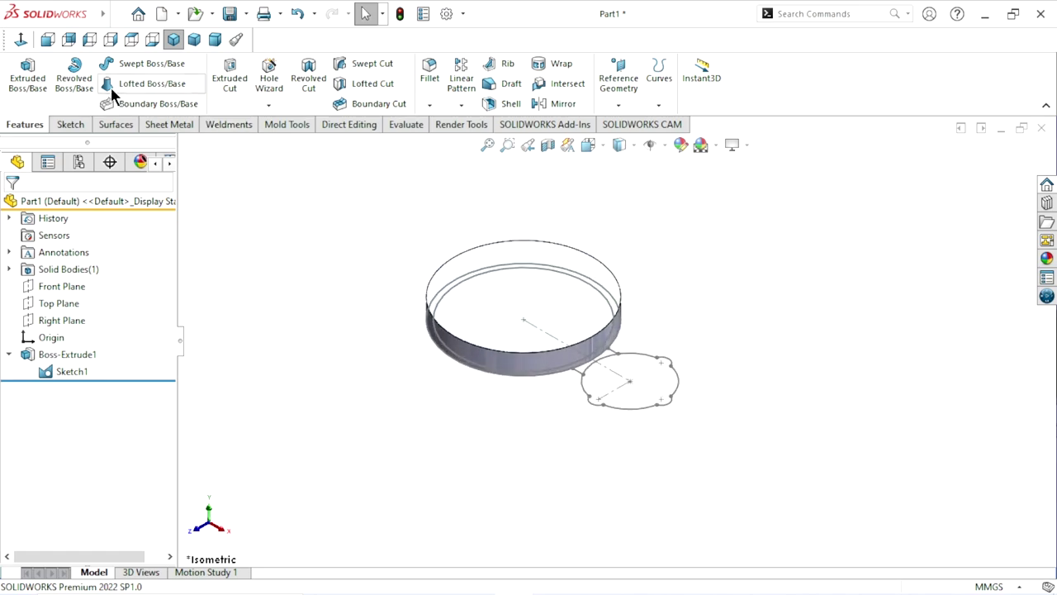
pyautogui.click(27, 76)
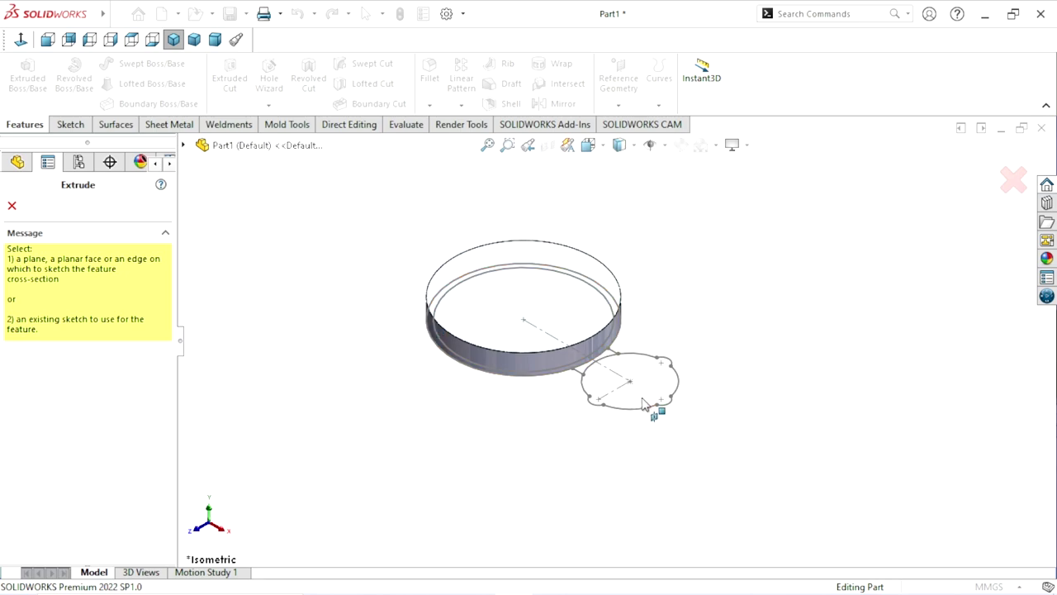
pyautogui.press('Escape')
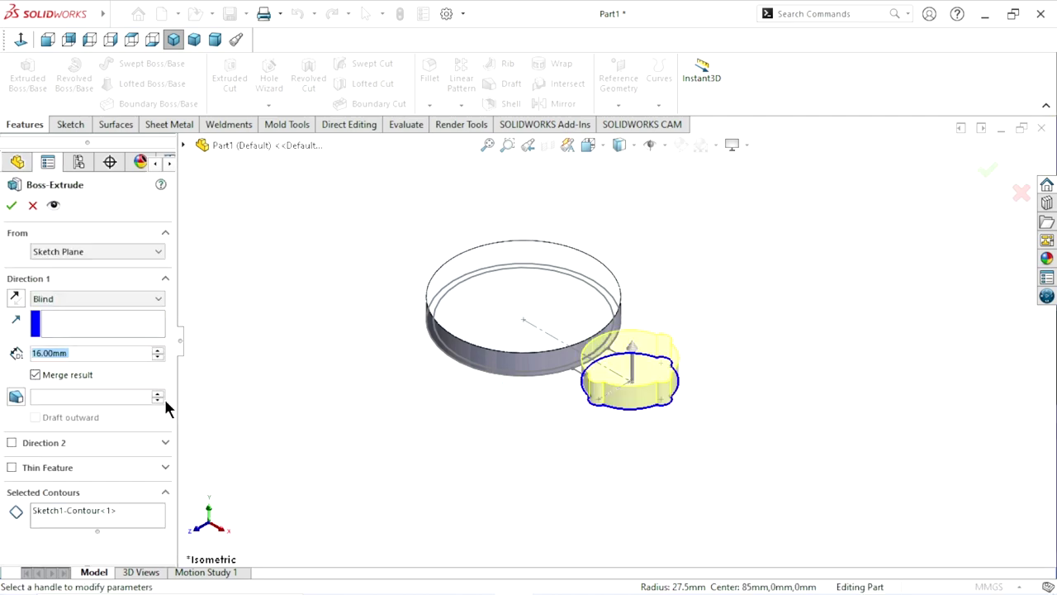
# Extrude the lobed outlet plus its overlap region with the flange 15 mm blind.
pyautogui.click(89, 353)
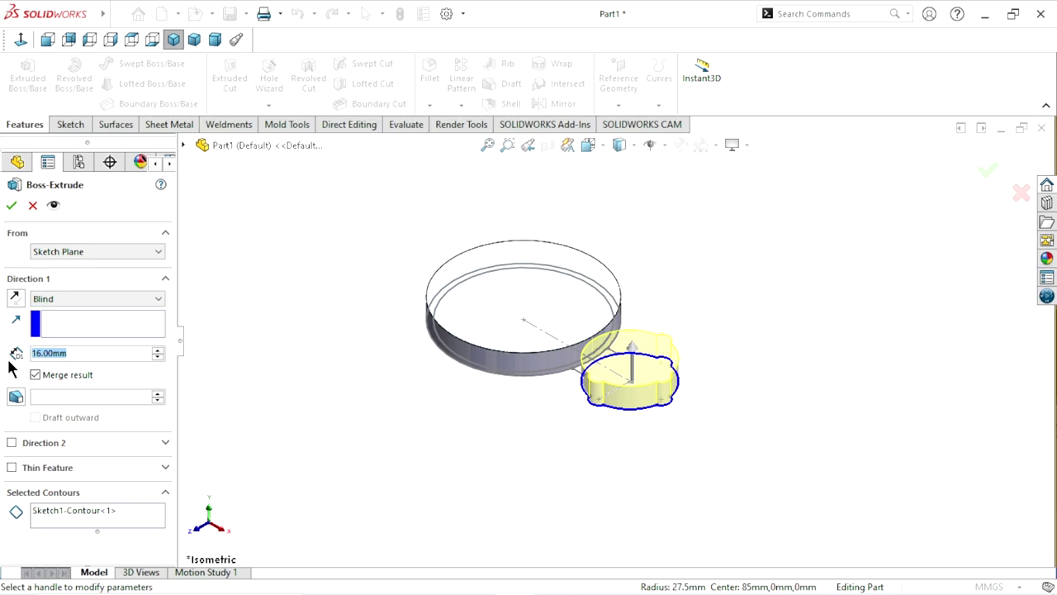
pyautogui.write('15')
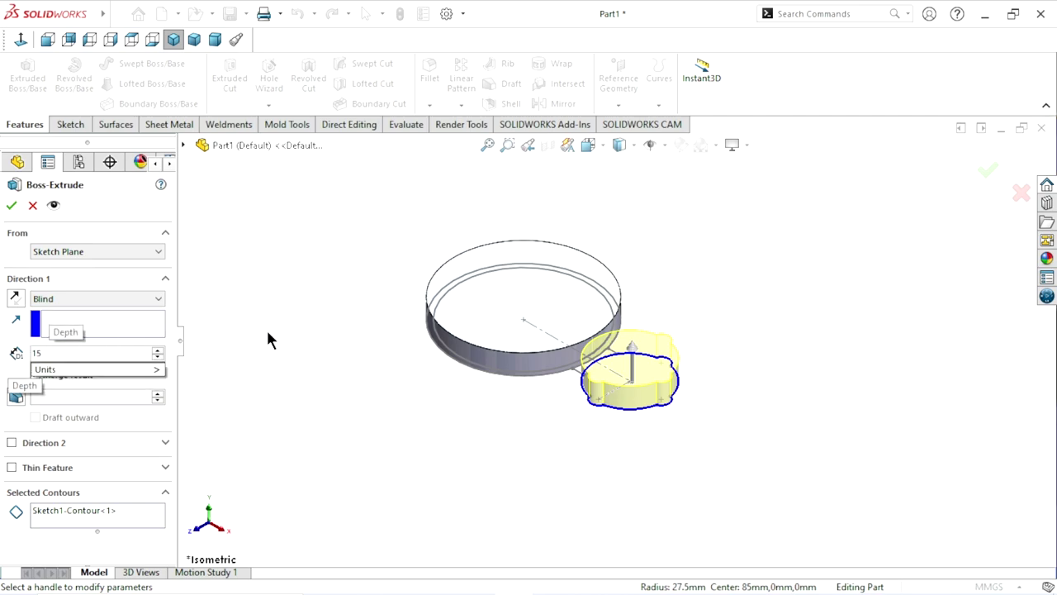
pyautogui.press('Return')
pyautogui.click(110, 510)
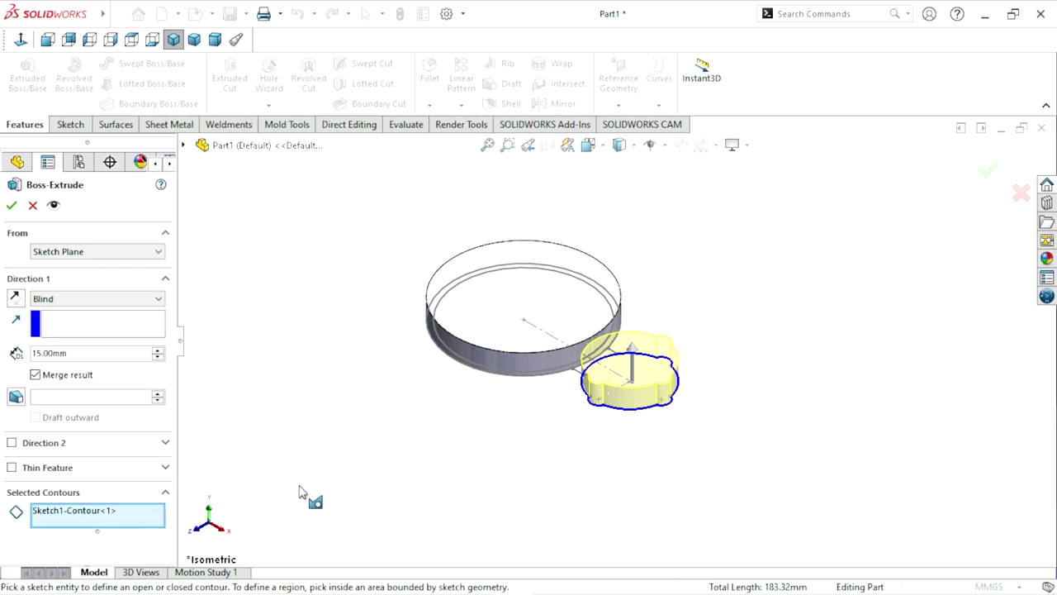
pyautogui.scroll(-2, 541, 372)
pyautogui.scroll(-3, 570, 366)
pyautogui.scroll(-1, 641, 388)
pyautogui.click(633, 390)
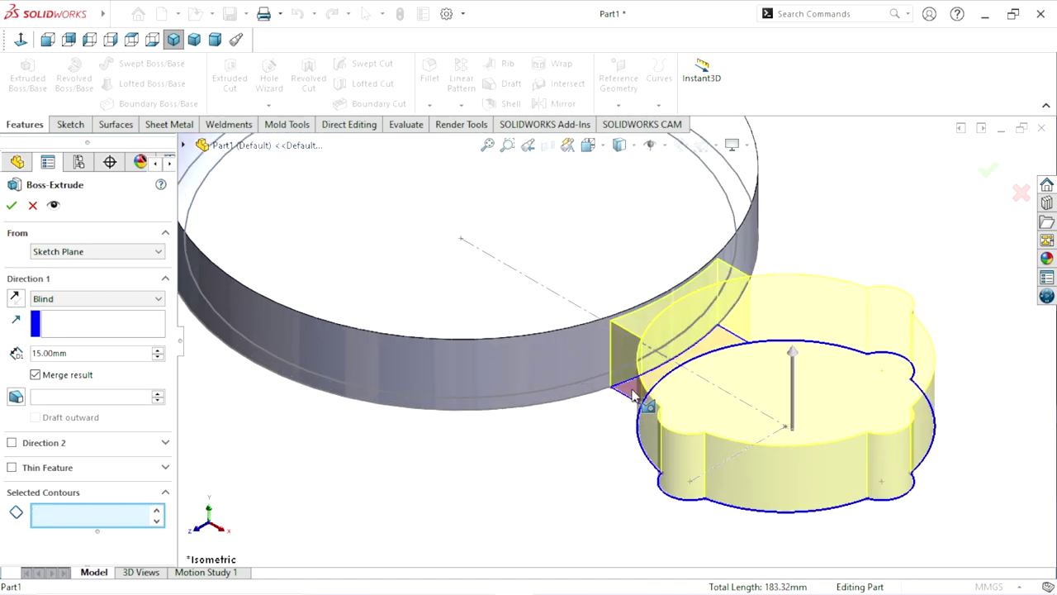
pyautogui.click(10, 206)
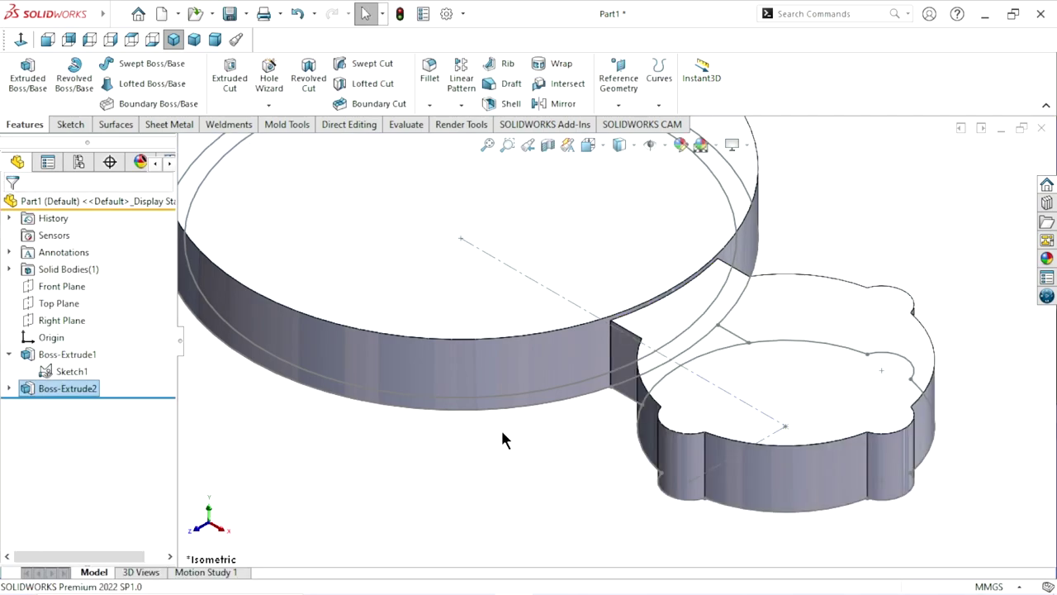
# Cut the Ø102 circle 8 mm deep into the flange face as a blind recess.
pyautogui.scroll(3, 519, 419)
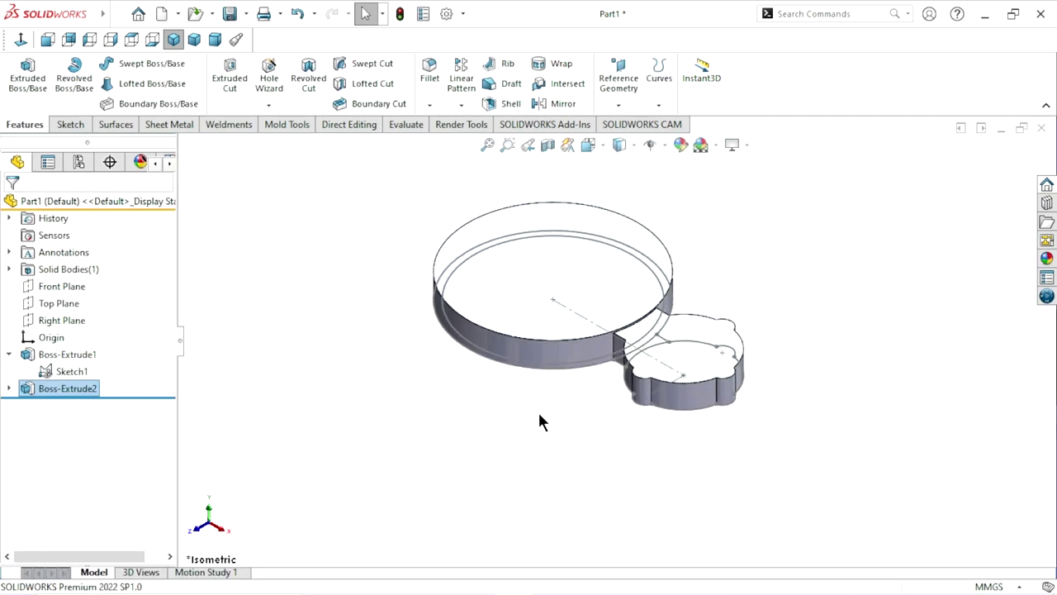
pyautogui.click(71, 372)
pyautogui.click(427, 423)
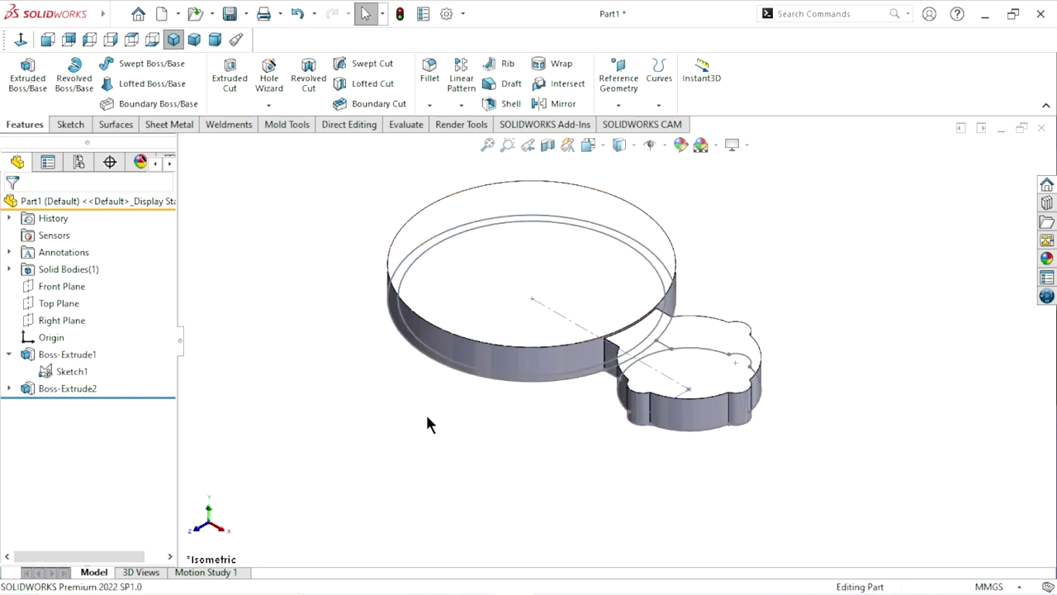
pyautogui.moveTo(427, 425)
pyautogui.mouseDown(button='middle')
pyautogui.moveTo(492, 314)
pyautogui.moveTo(496, 201)
pyautogui.moveTo(501, 411)
pyautogui.moveTo(555, 235)
pyautogui.mouseUp(button='middle')
pyautogui.moveTo(524, 189); pyautogui.dragTo(231, 113, button='middle')
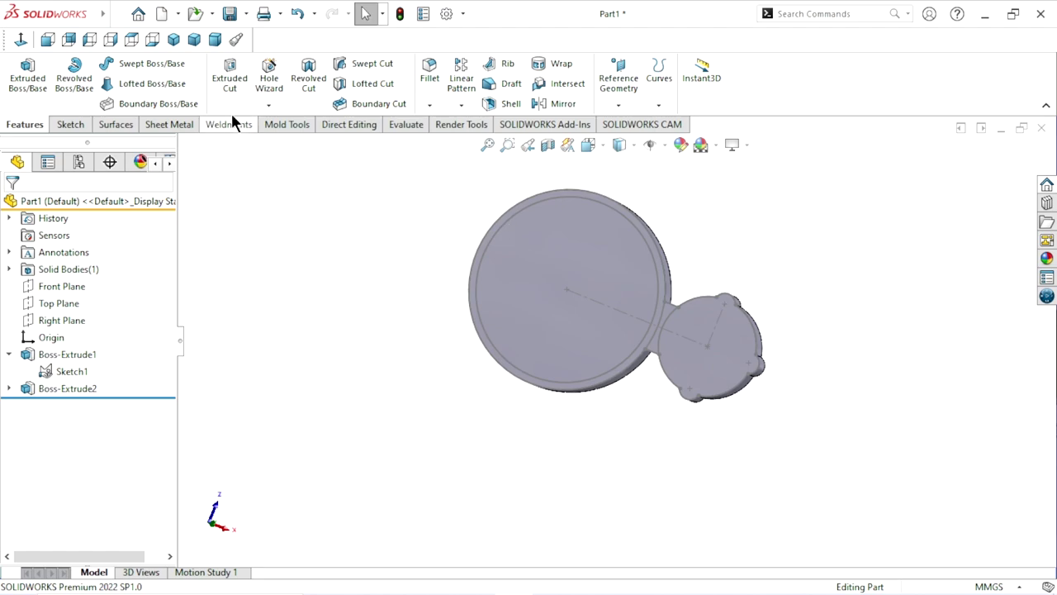
pyautogui.click(233, 91)
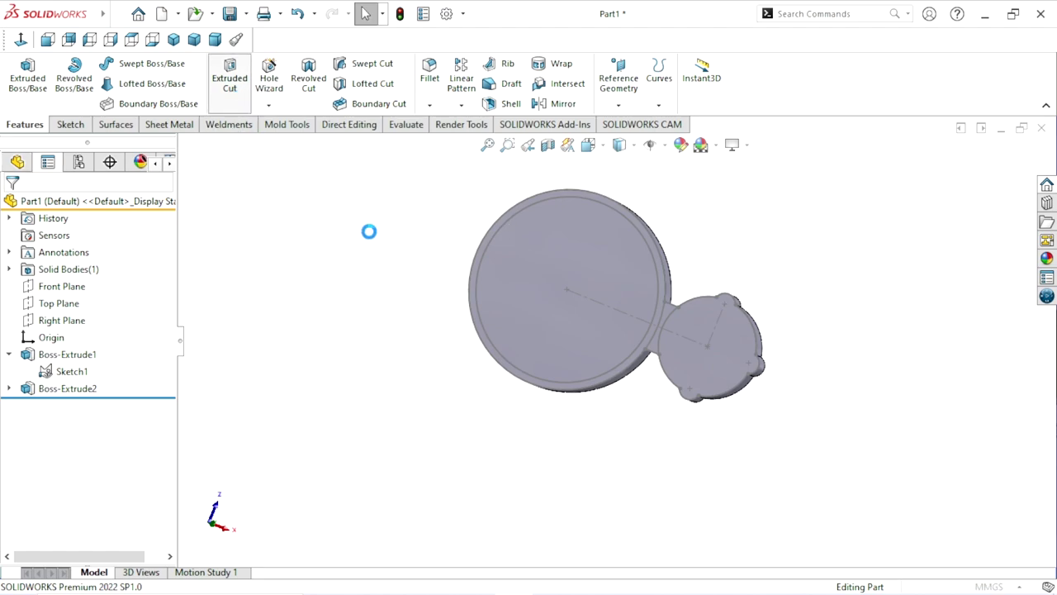
pyautogui.click(485, 253)
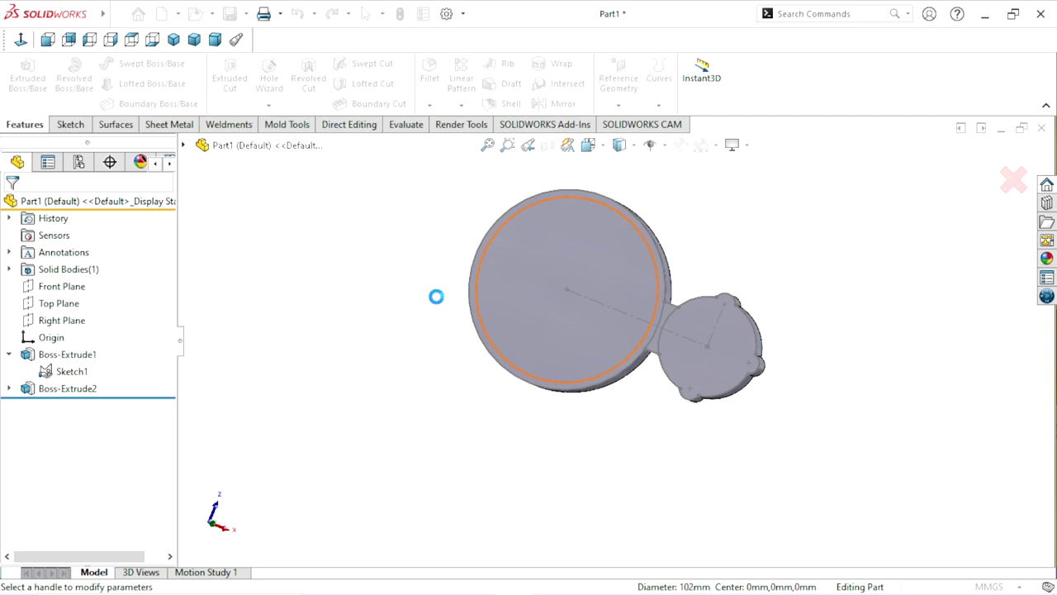
pyautogui.click(91, 353)
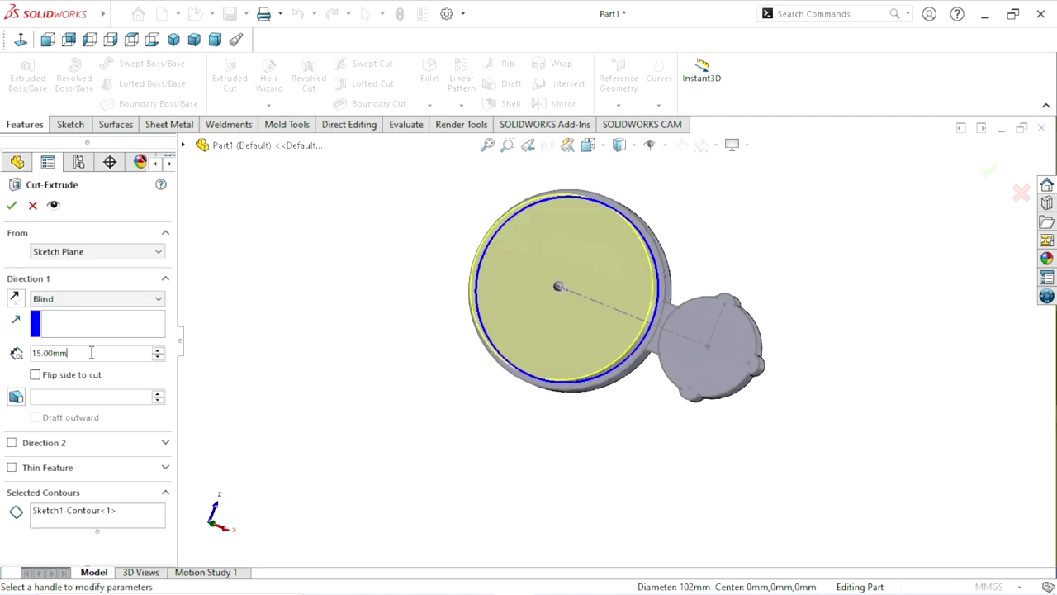
pyautogui.write('8')
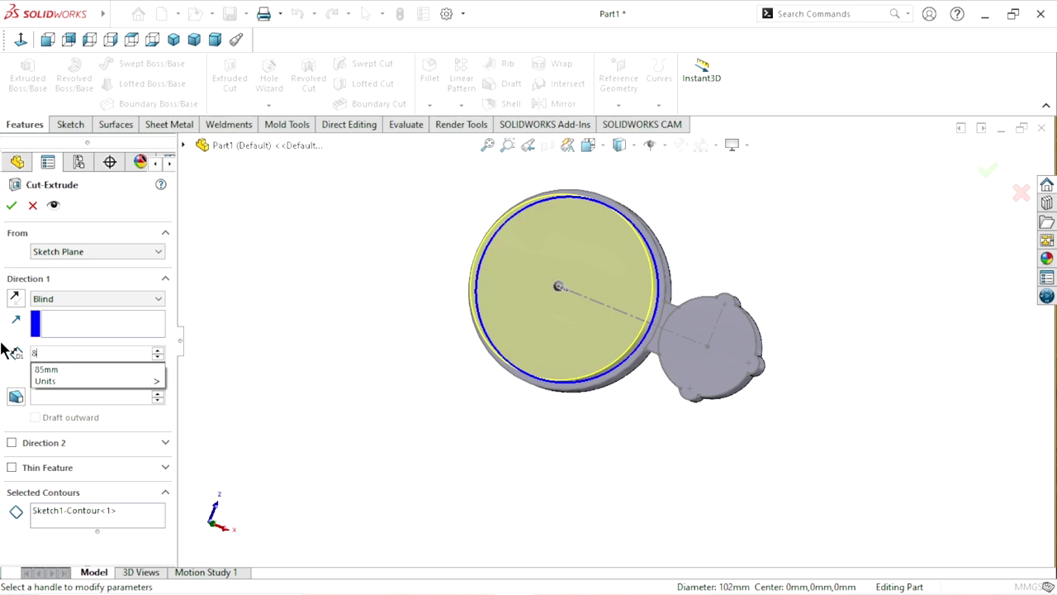
pyautogui.press('Return')
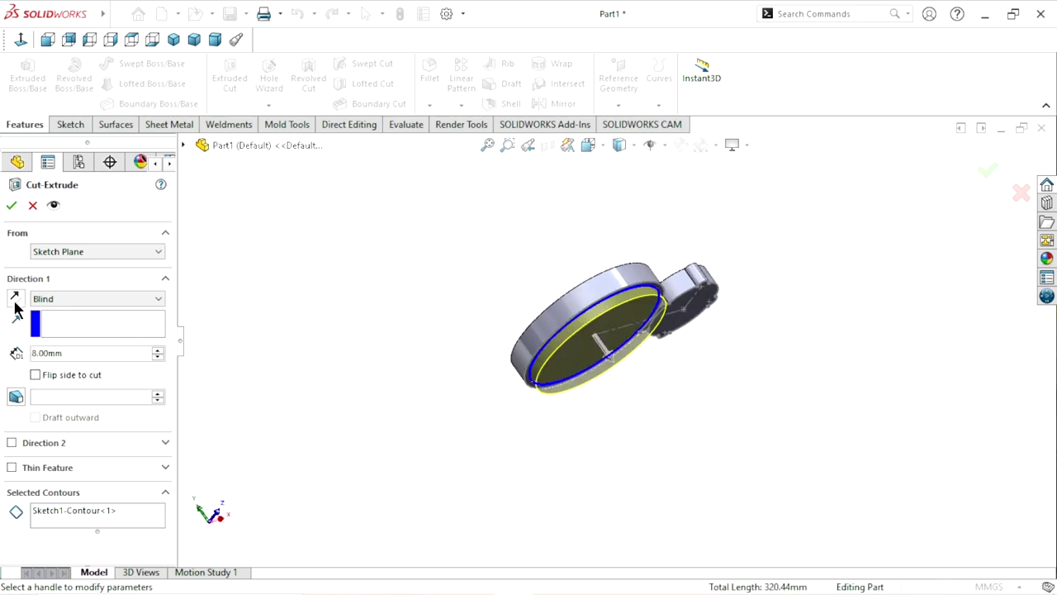
pyautogui.click(12, 205)
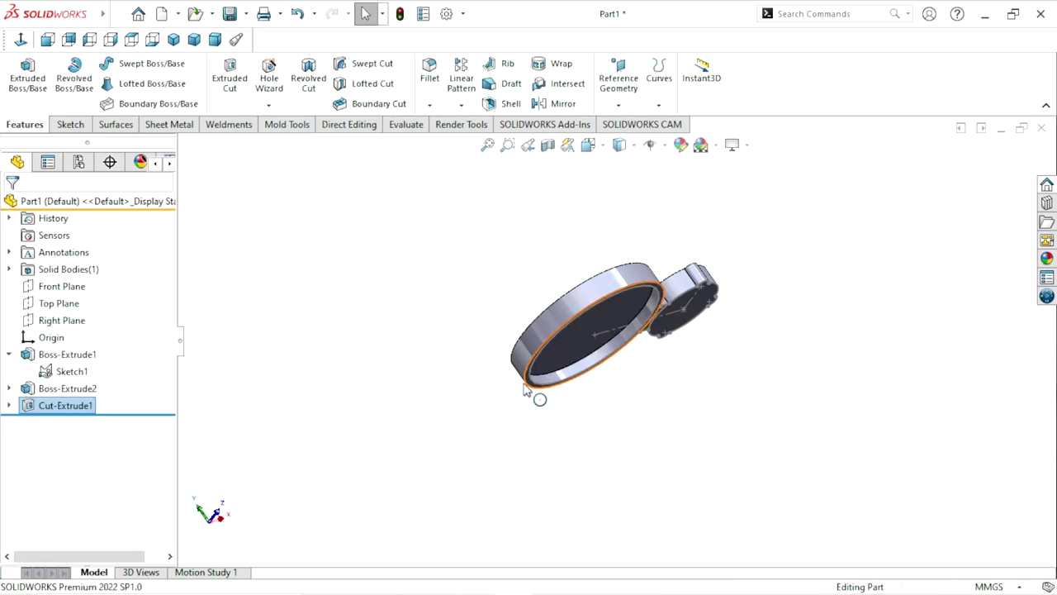
# Inspect the recess and hide Sketch1.
pyautogui.moveTo(523, 389)
pyautogui.mouseDown(button='middle')
pyautogui.moveTo(455, 269)
pyautogui.moveTo(385, 373)
pyautogui.moveTo(418, 378)
pyautogui.mouseUp(button='middle')
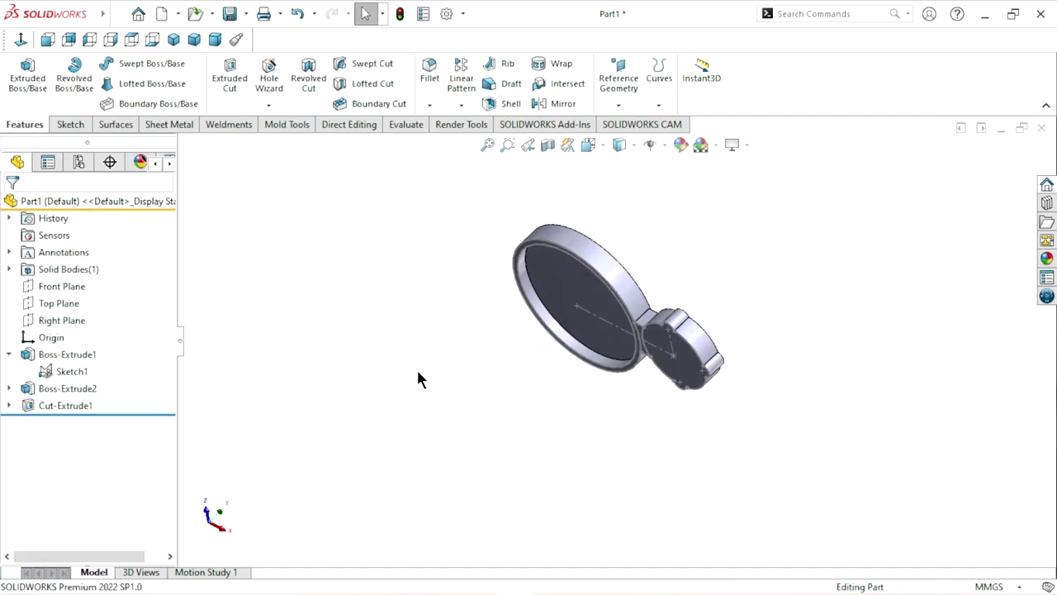
pyautogui.click(607, 326)
pyautogui.click(670, 271)
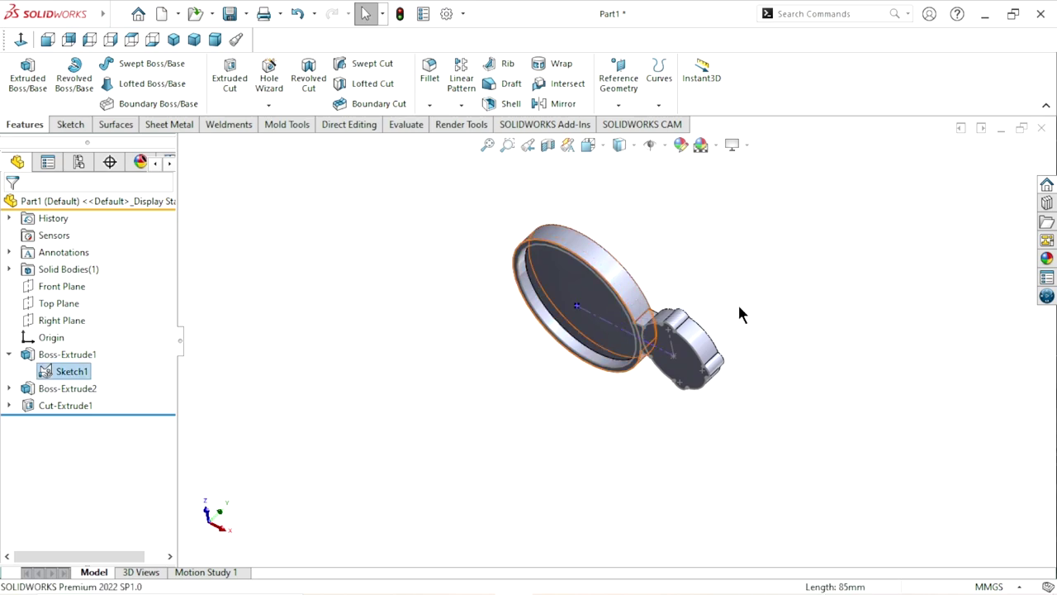
# Open a new sketch on the large flange's top face, viewed normal to it.
pyautogui.scroll(2, 541, 331)
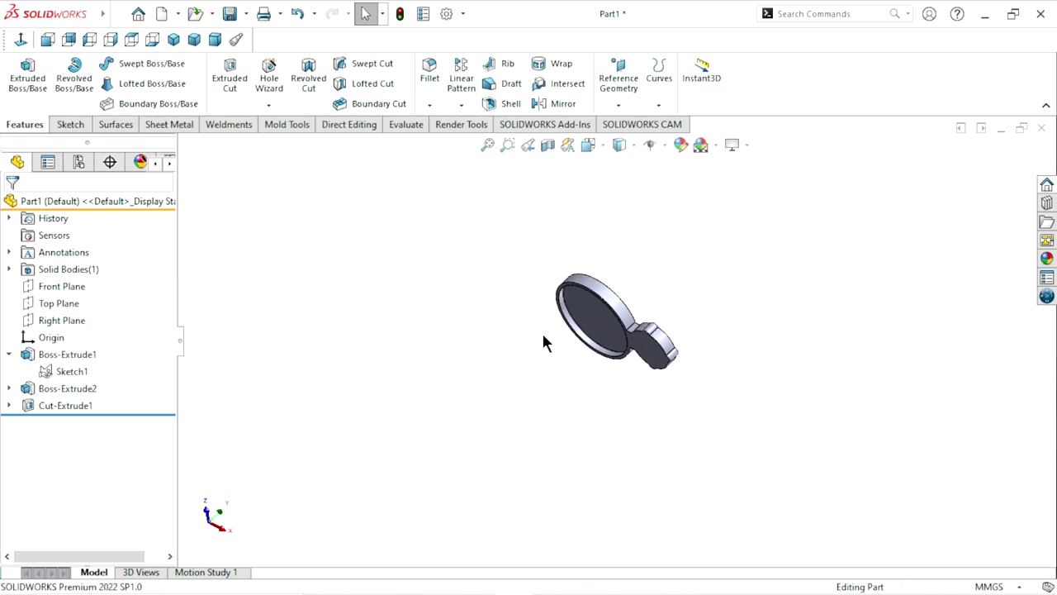
pyautogui.moveTo(661, 302)
pyautogui.mouseDown(button='middle')
pyautogui.moveTo(698, 294)
pyautogui.moveTo(618, 349)
pyautogui.moveTo(580, 220)
pyautogui.moveTo(646, 320)
pyautogui.mouseUp(button='middle')
pyautogui.click(586, 313)
pyautogui.click(639, 264)
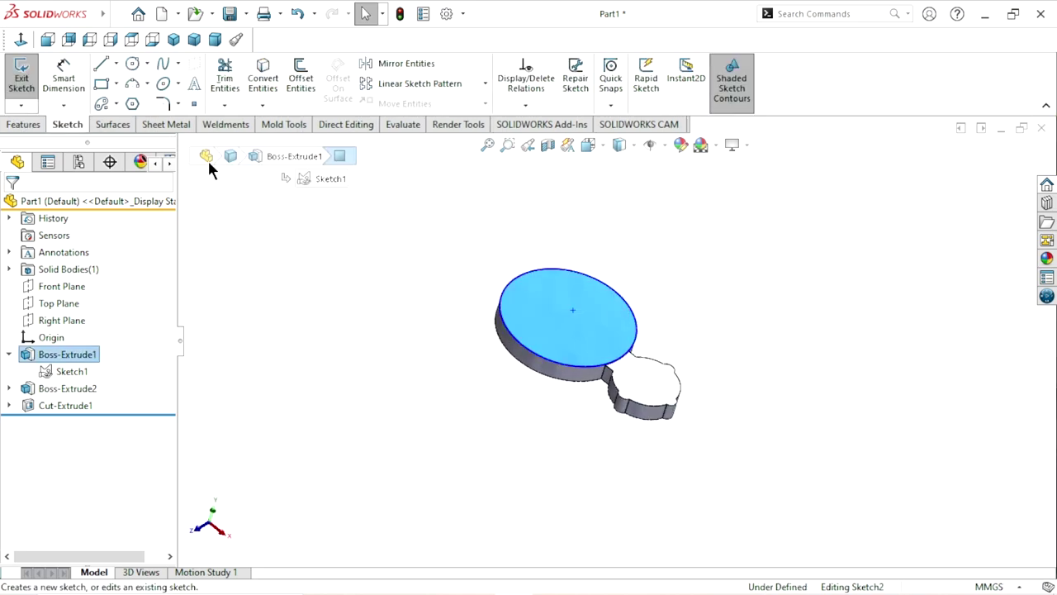
pyautogui.click(21, 39)
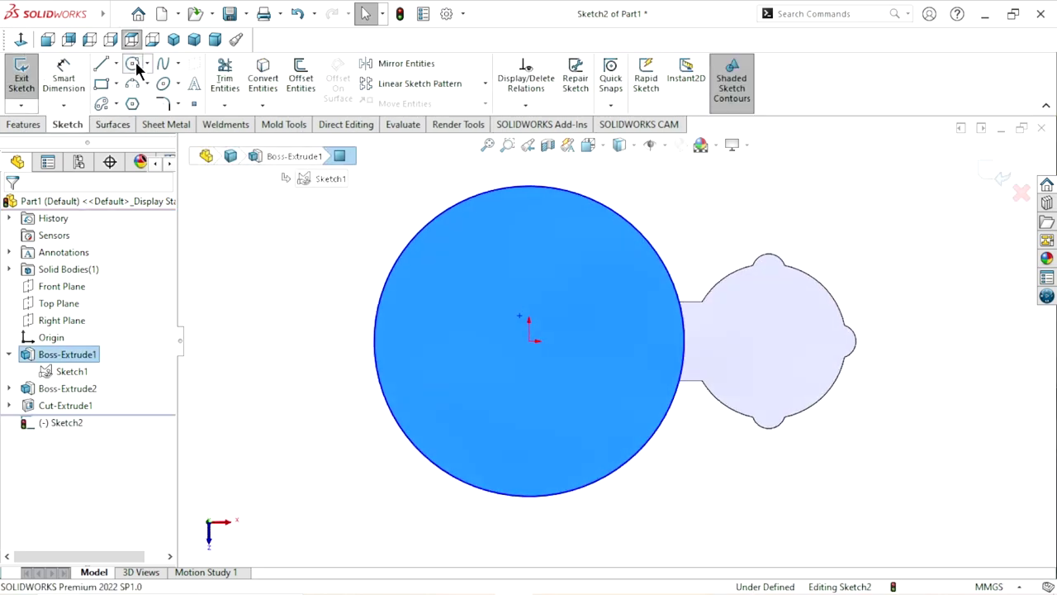
# Draw a circle centred on the origin and dimension its diameter to 70 mm.
pyautogui.click(133, 62)
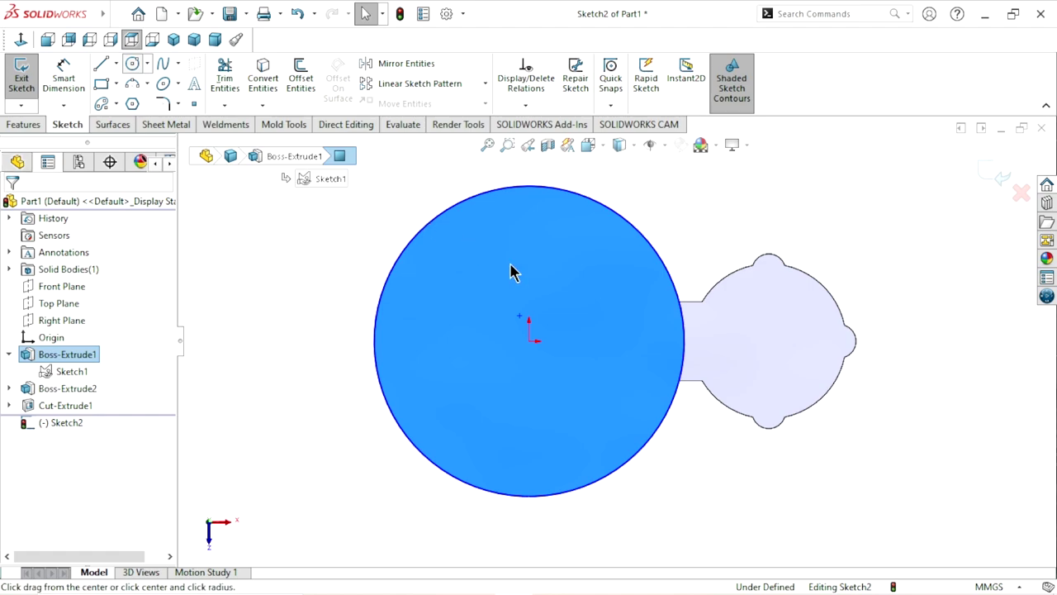
pyautogui.click(529, 340)
pyautogui.click(448, 340)
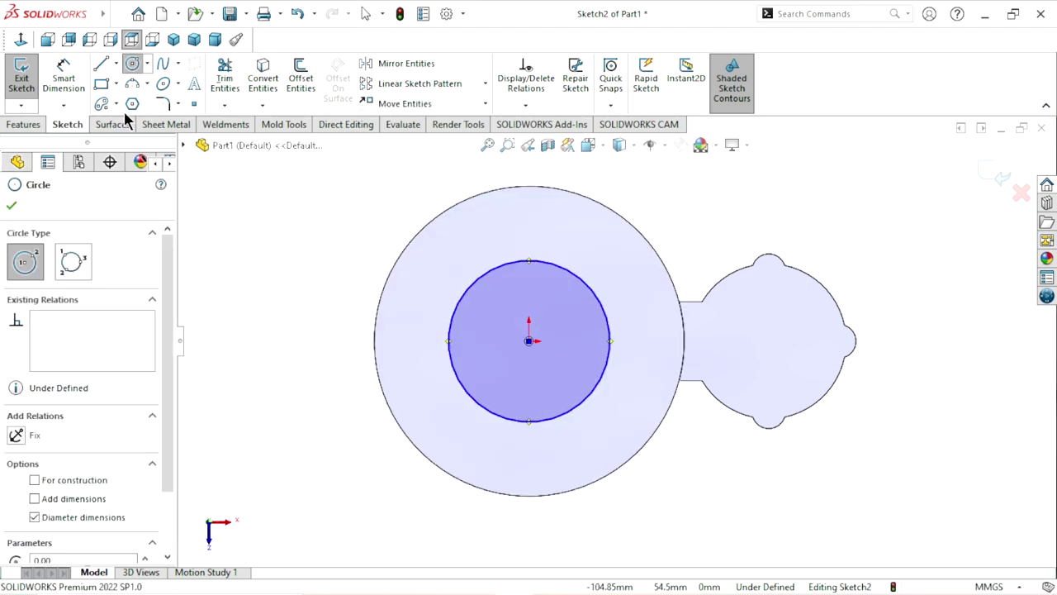
pyautogui.click(64, 79)
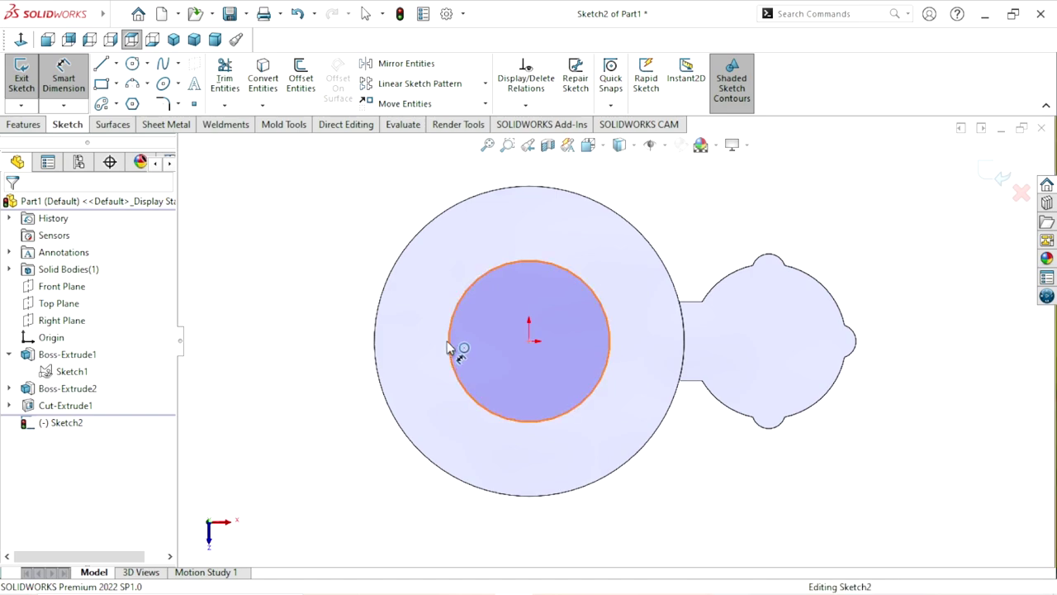
pyautogui.click(330, 332)
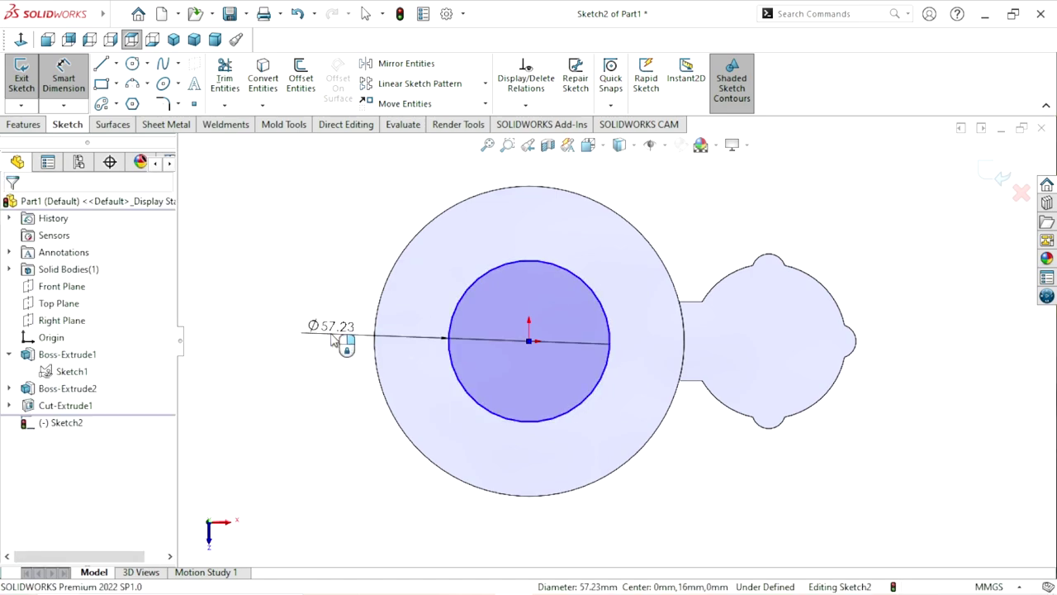
pyautogui.click(333, 342)
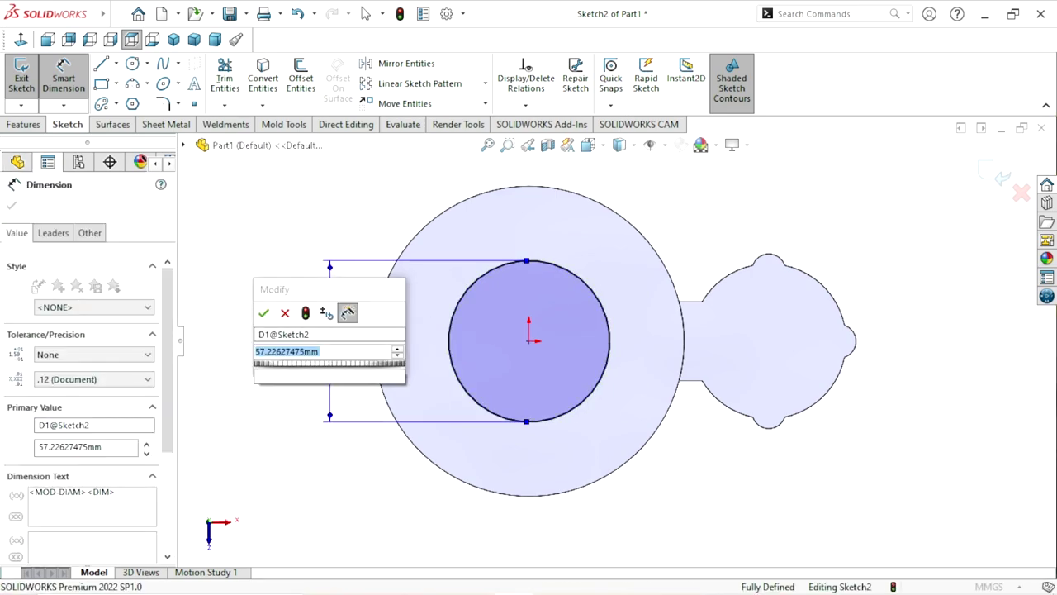
pyautogui.write('70')
pyautogui.click(265, 314)
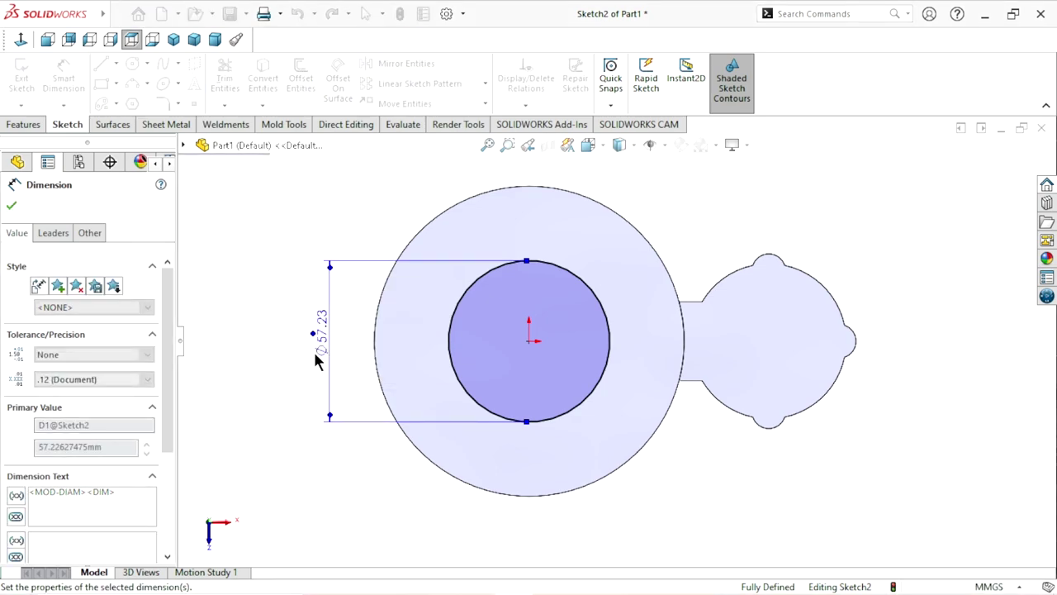
pyautogui.click(10, 208)
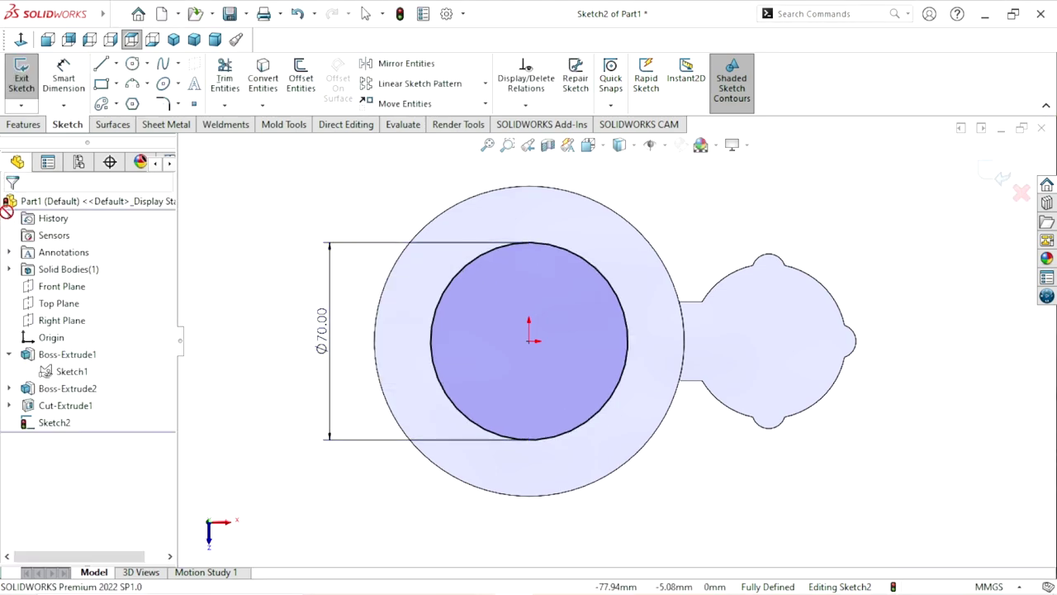
pyautogui.click(24, 125)
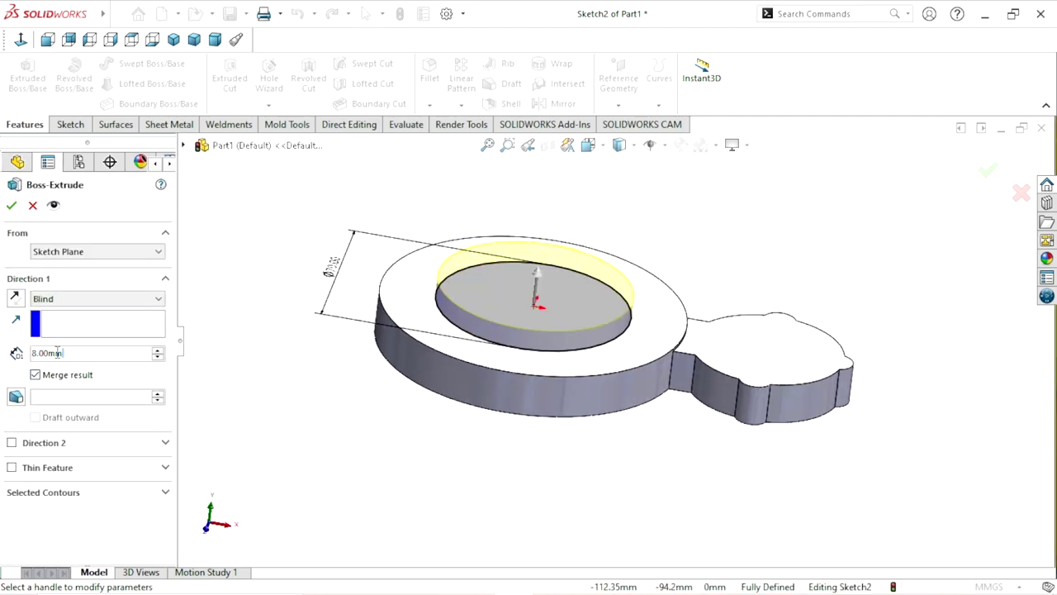
# Extrude the Ø70 circle 28 mm into a cylinder.
pyautogui.write('2')
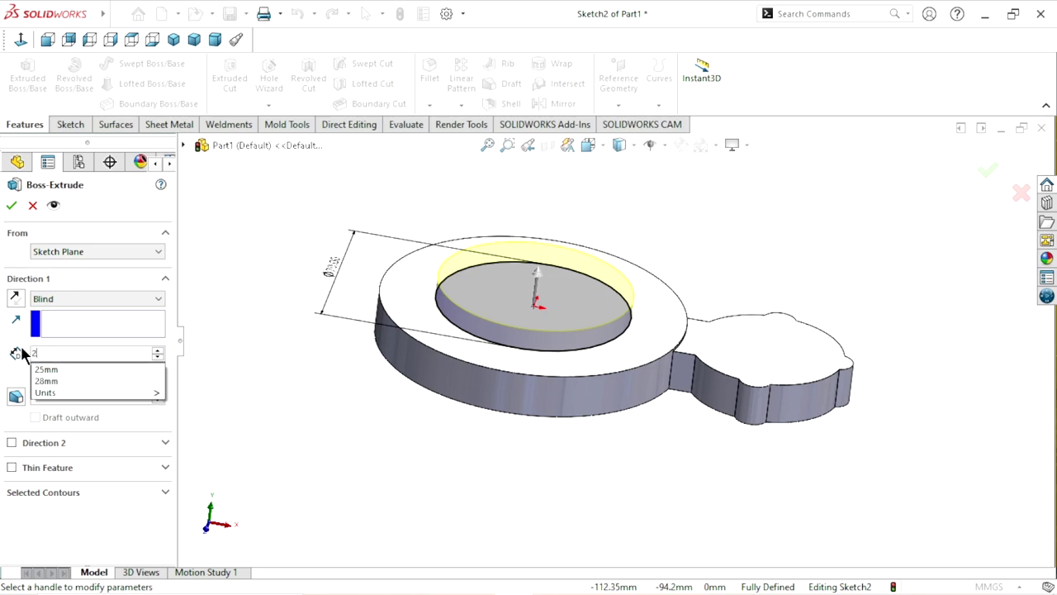
pyautogui.write('8')
pyautogui.press('Return')
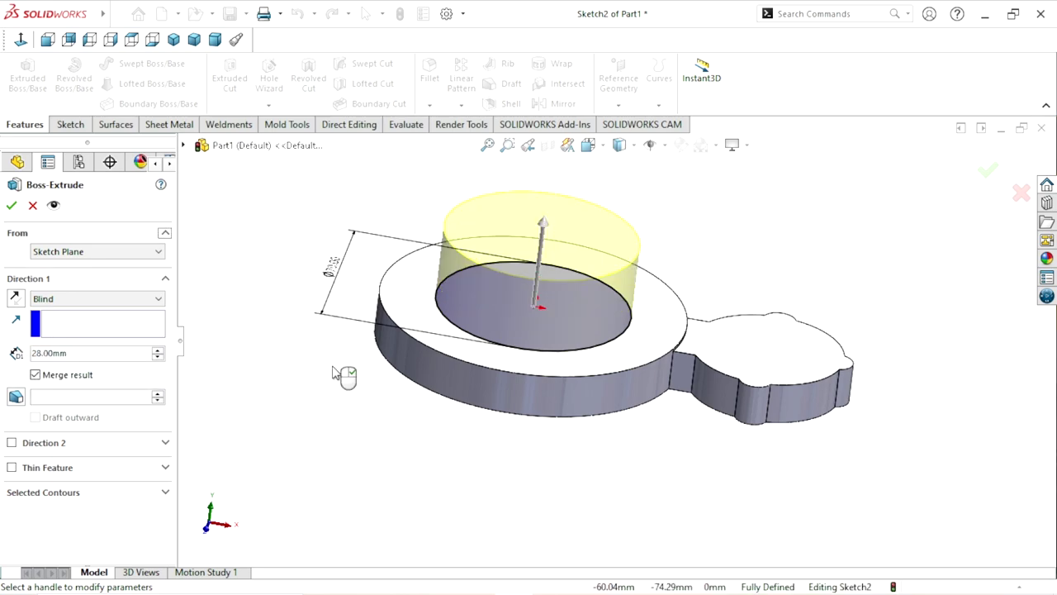
pyautogui.press('f')
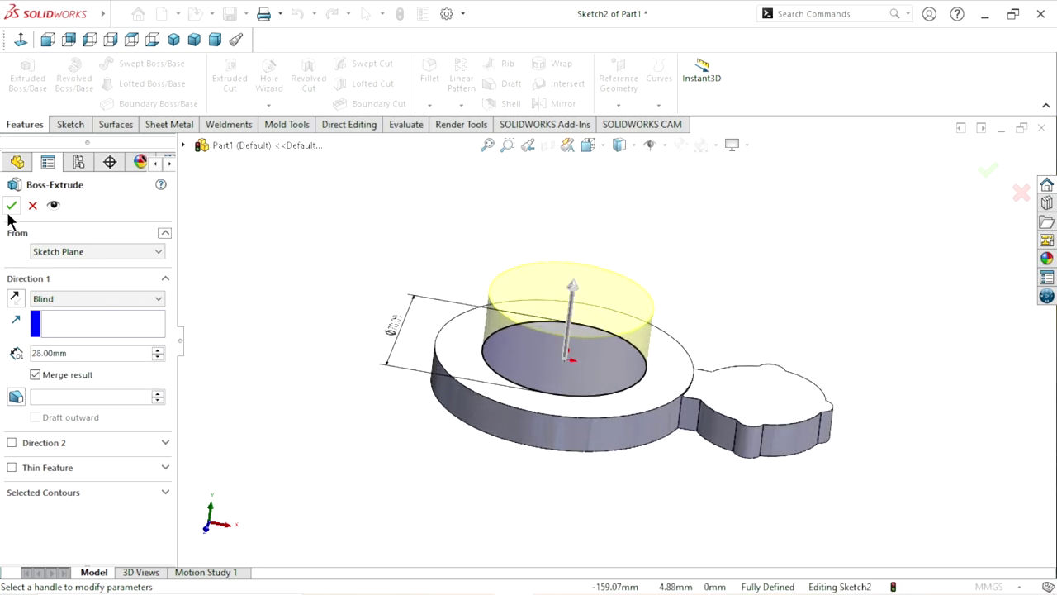
pyautogui.click(10, 206)
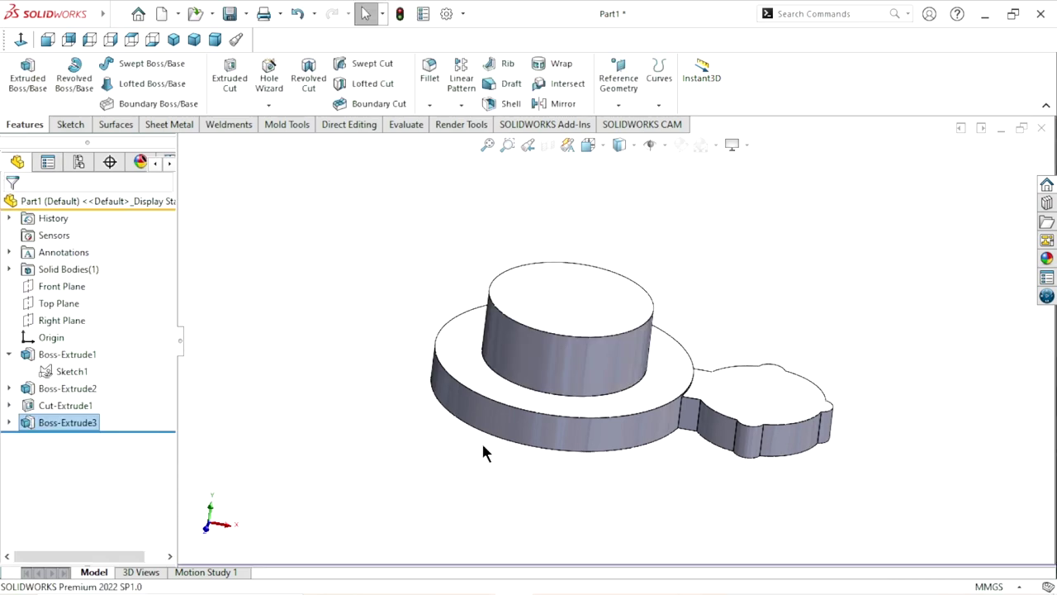
# Select the top face of the new upper cylinder.
pyautogui.scroll(2, 626, 409)
pyautogui.scroll(-1, 619, 345)
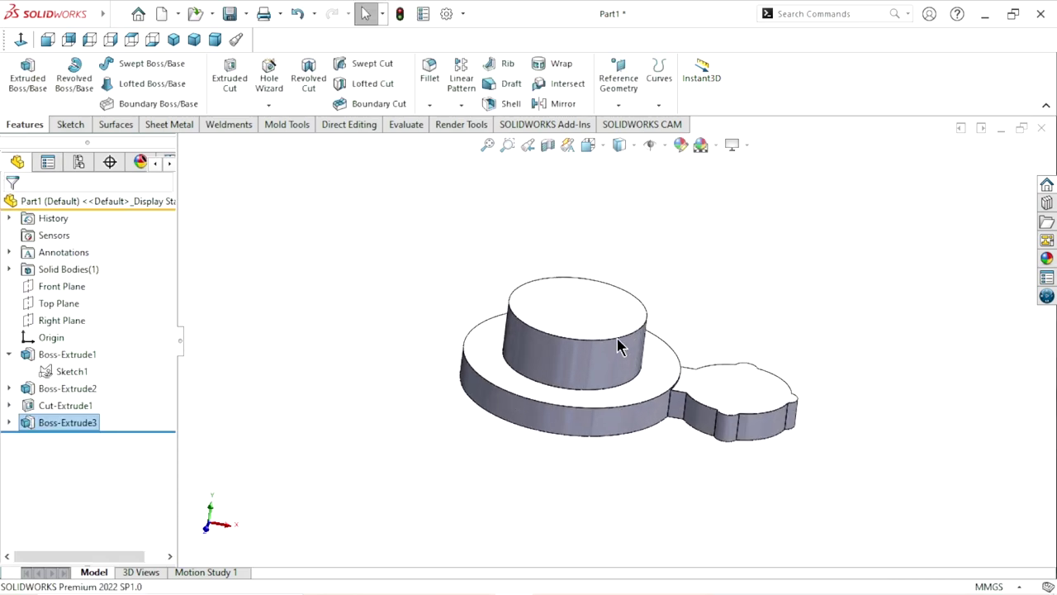
pyautogui.click(625, 326)
# Open Sketch3 on the cylinder's top face and clear the face selection.
pyautogui.click(686, 274)
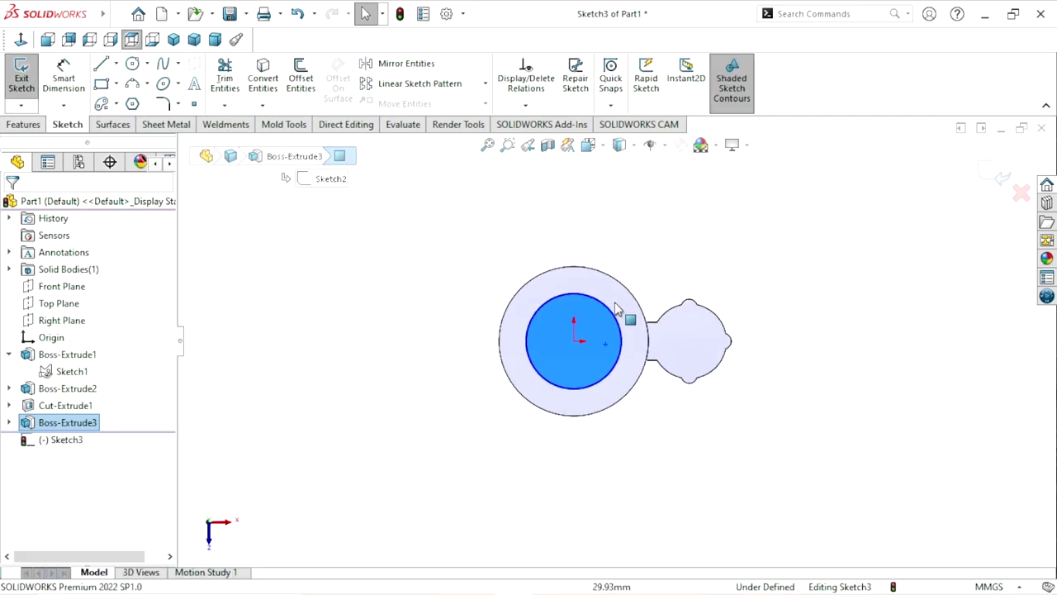
pyautogui.scroll(-2, 615, 308)
pyautogui.scroll(-1, 561, 341)
pyautogui.press('Escape')
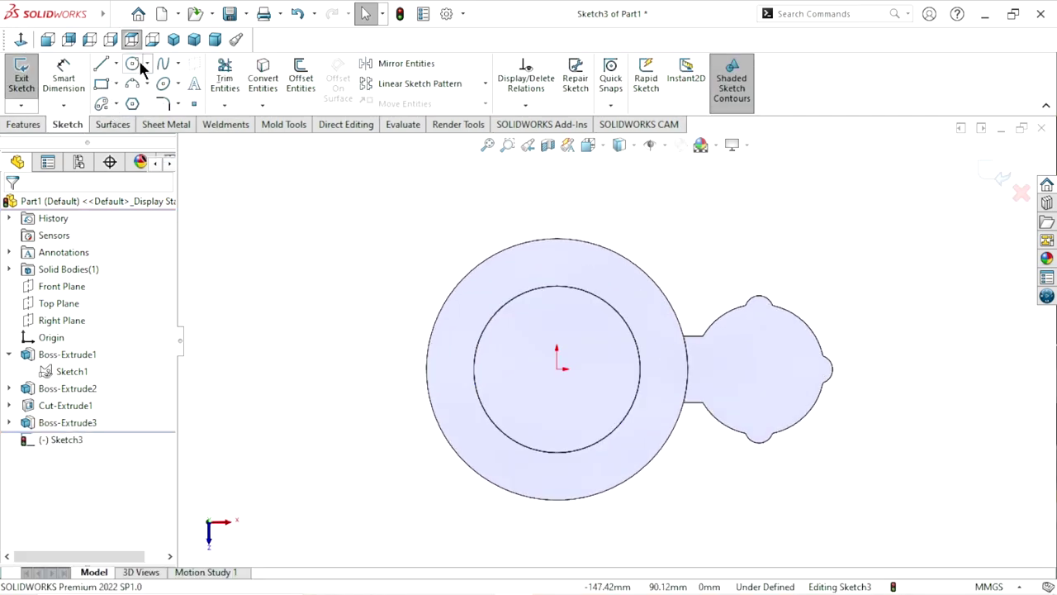
# Draw a circle centred on the origin and dimension it to Ø108 mm.
pyautogui.click(134, 64)
pyautogui.click(556, 368)
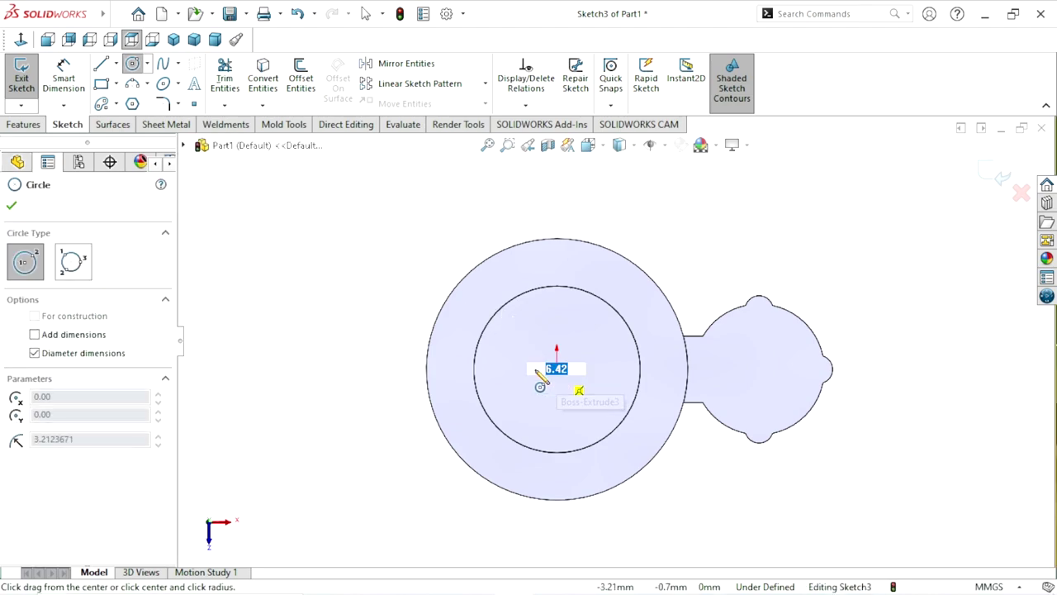
pyautogui.click(410, 369)
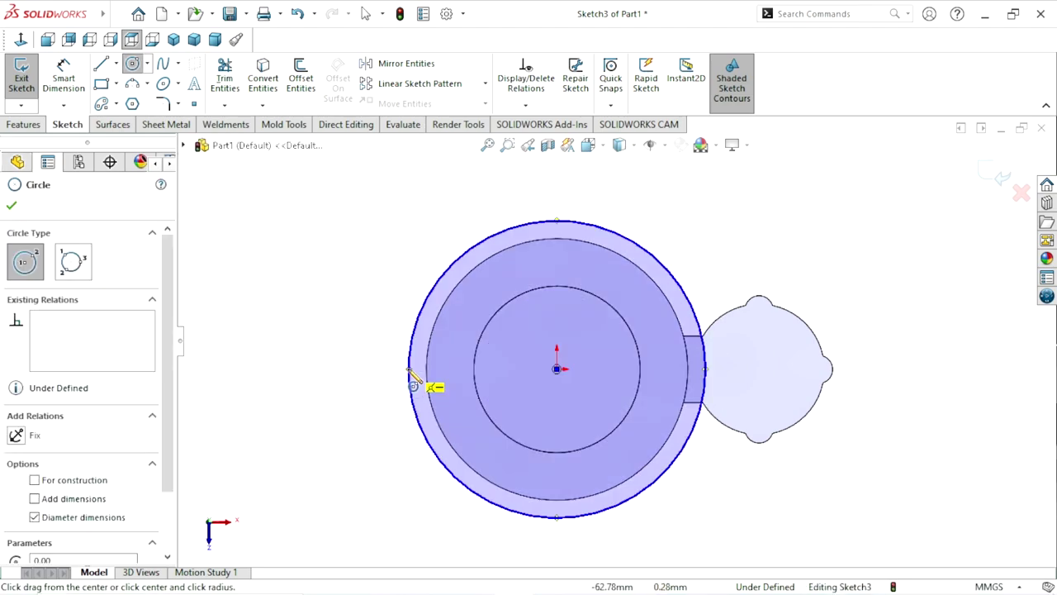
pyautogui.click(70, 78)
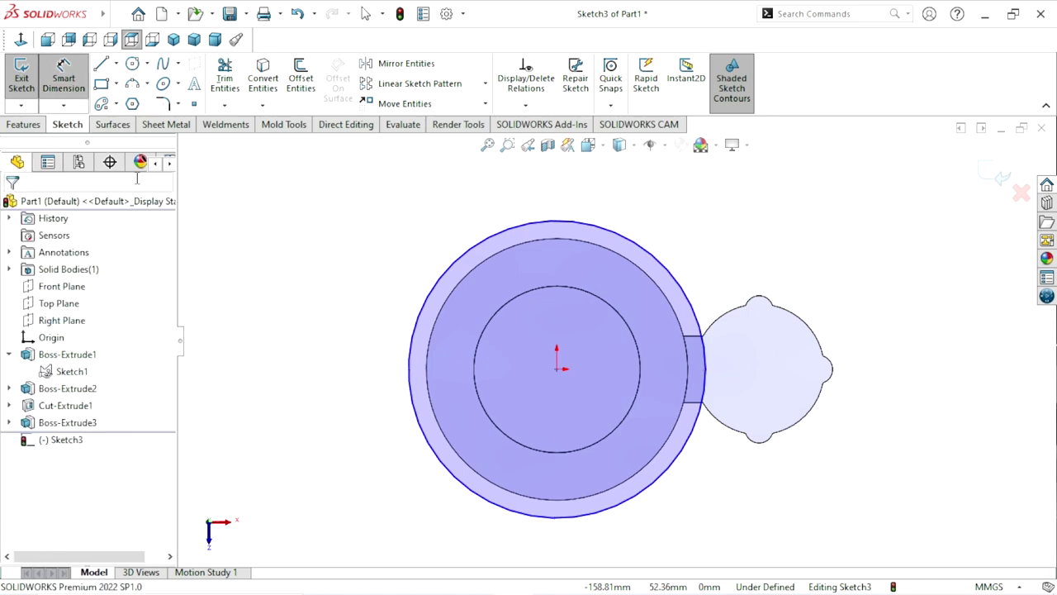
pyautogui.click(410, 364)
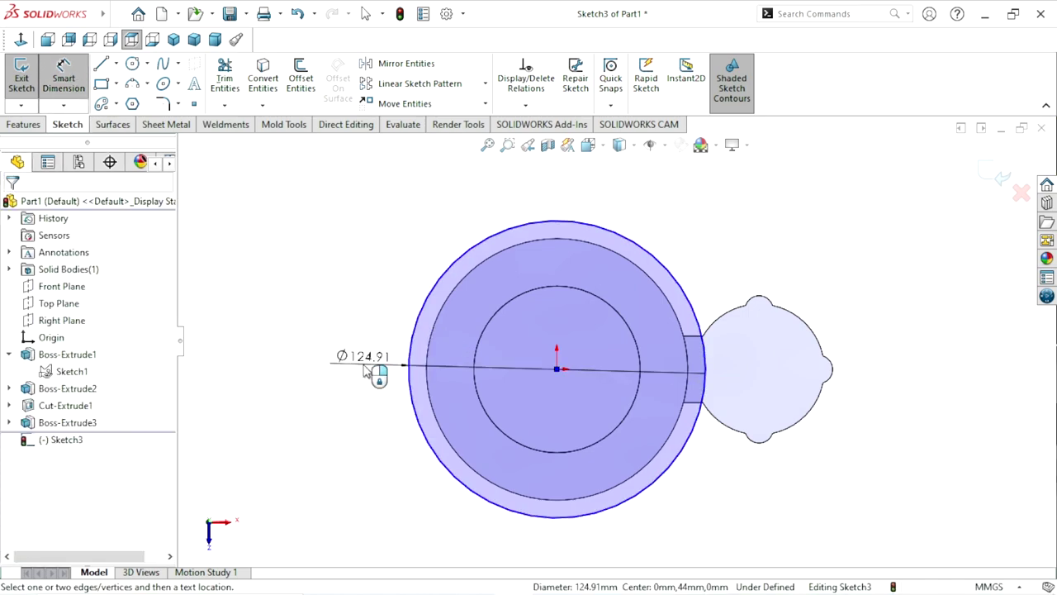
pyautogui.click(367, 371)
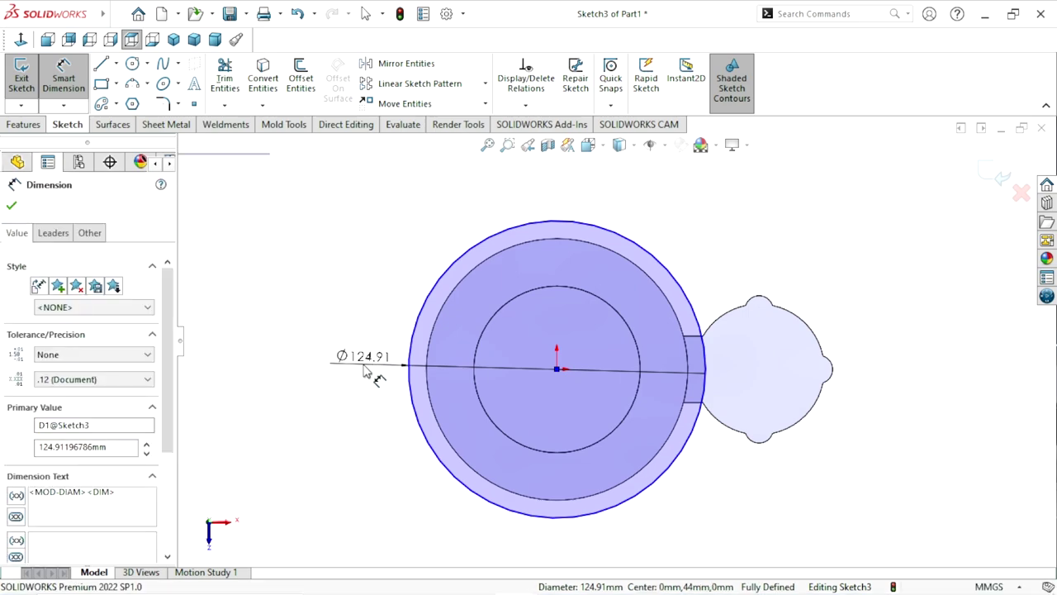
pyautogui.write('108')
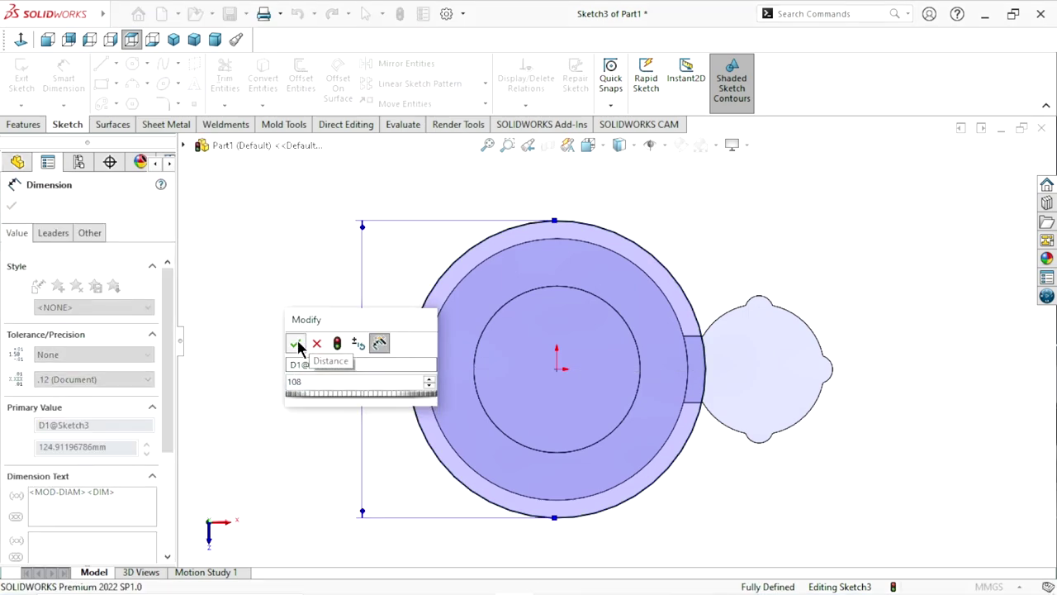
pyautogui.click(298, 343)
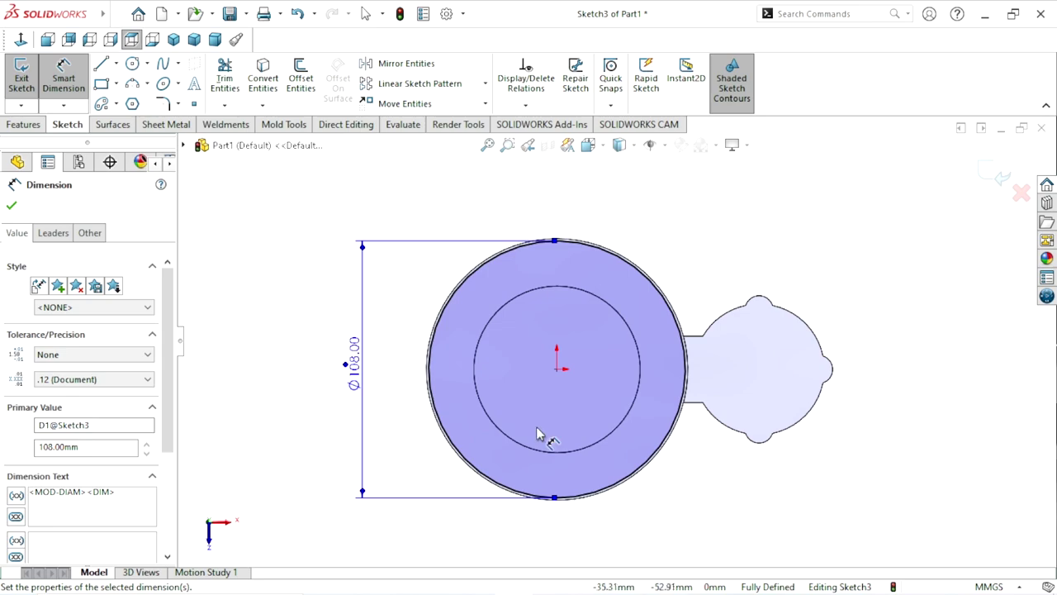
pyautogui.scroll(3, 545, 425)
pyautogui.scroll(-2, 590, 364)
pyautogui.scroll(-1, 615, 339)
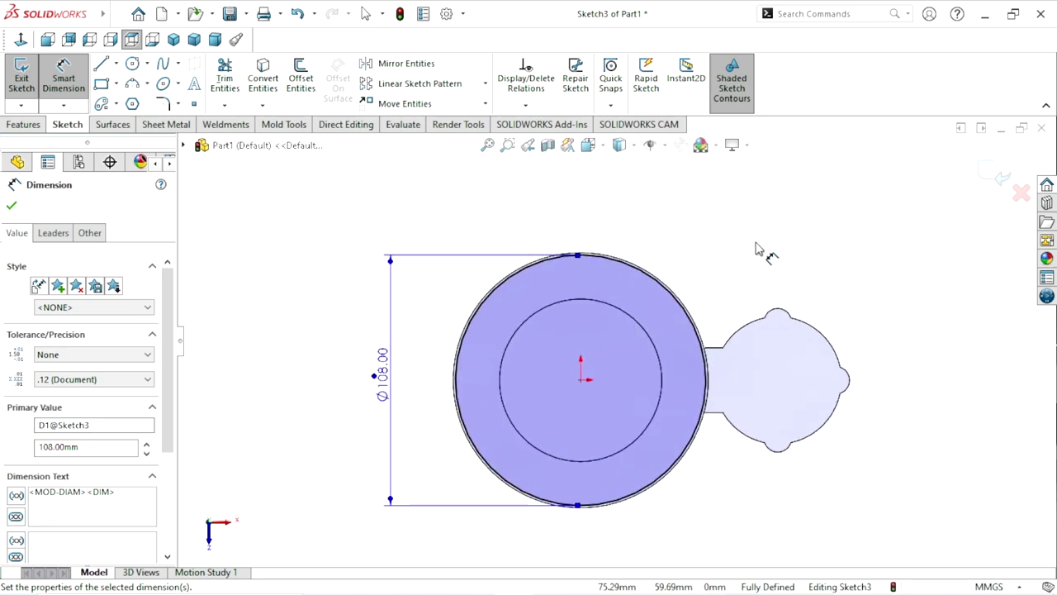
pyautogui.scroll(1, 637, 389)
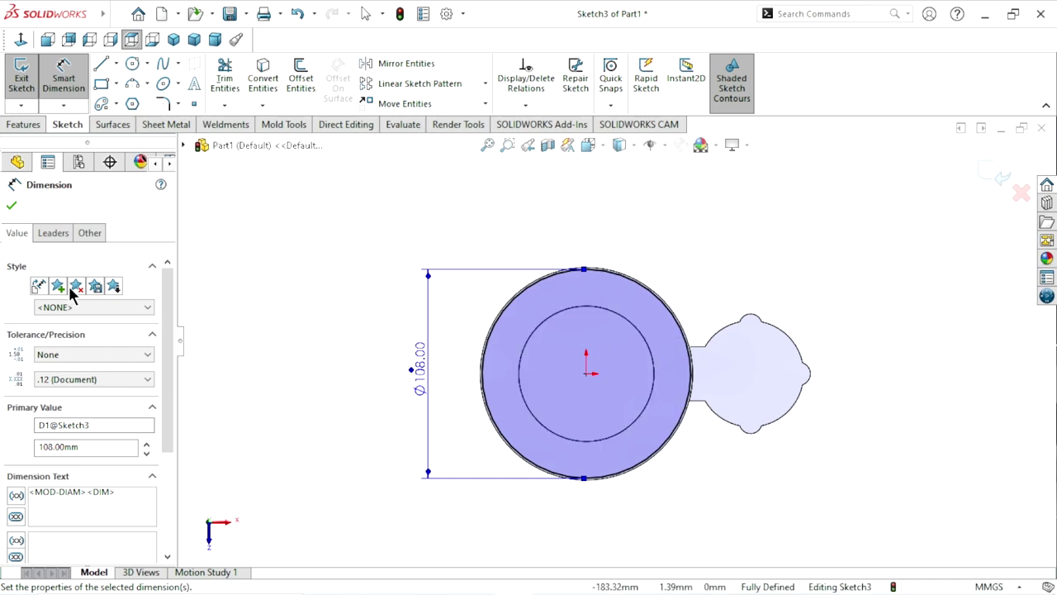
pyautogui.click(11, 208)
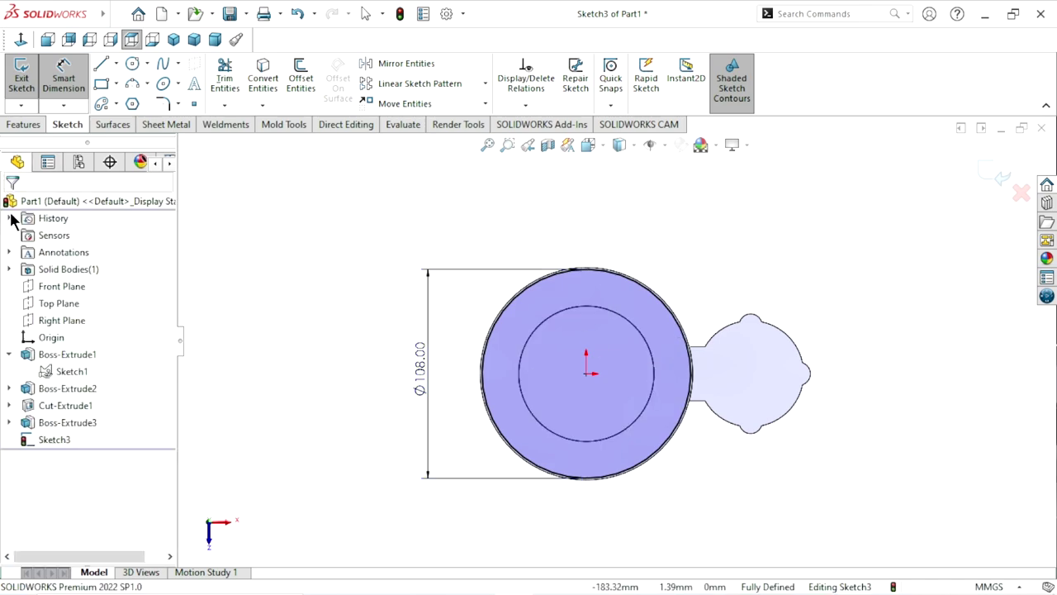
# Draw a vertical centerline from the origin and an angled centerline up-left of the circle.
pyautogui.click(117, 65)
pyautogui.click(132, 104)
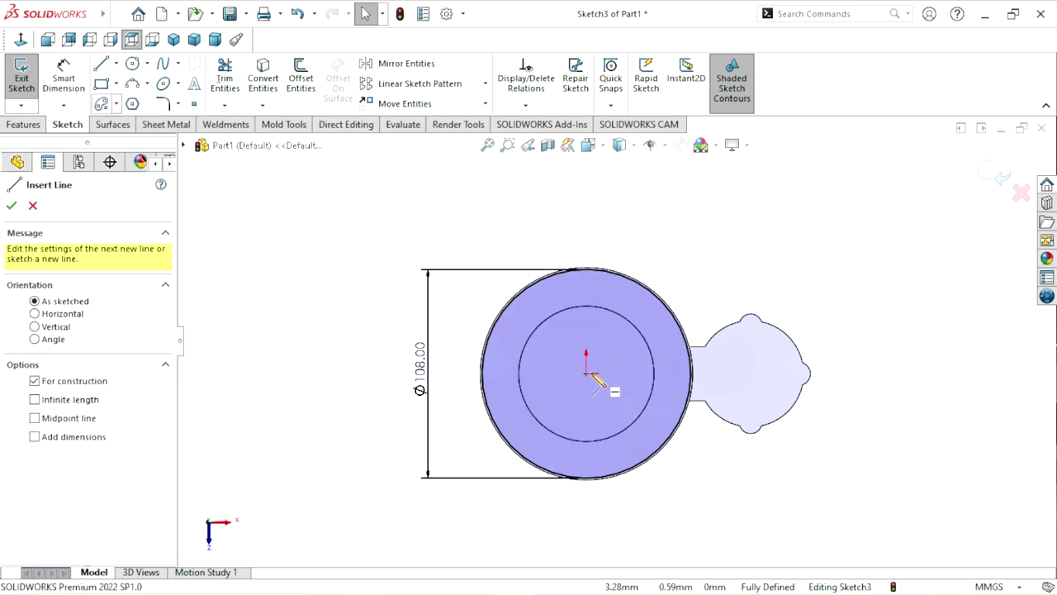
pyautogui.click(586, 373)
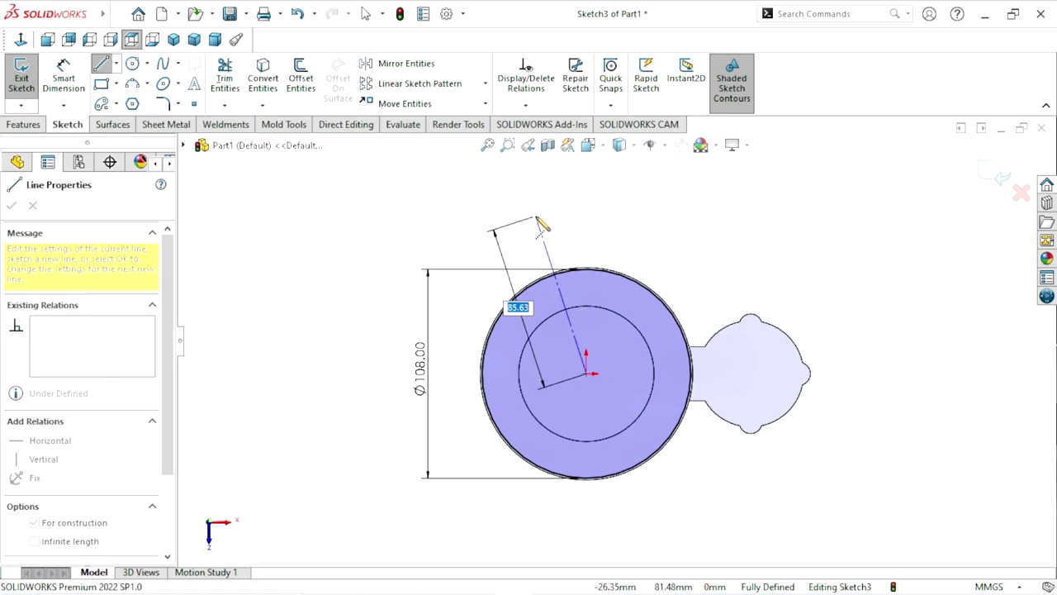
pyautogui.click(586, 219)
pyautogui.rightClick(621, 233)
pyautogui.click(653, 253)
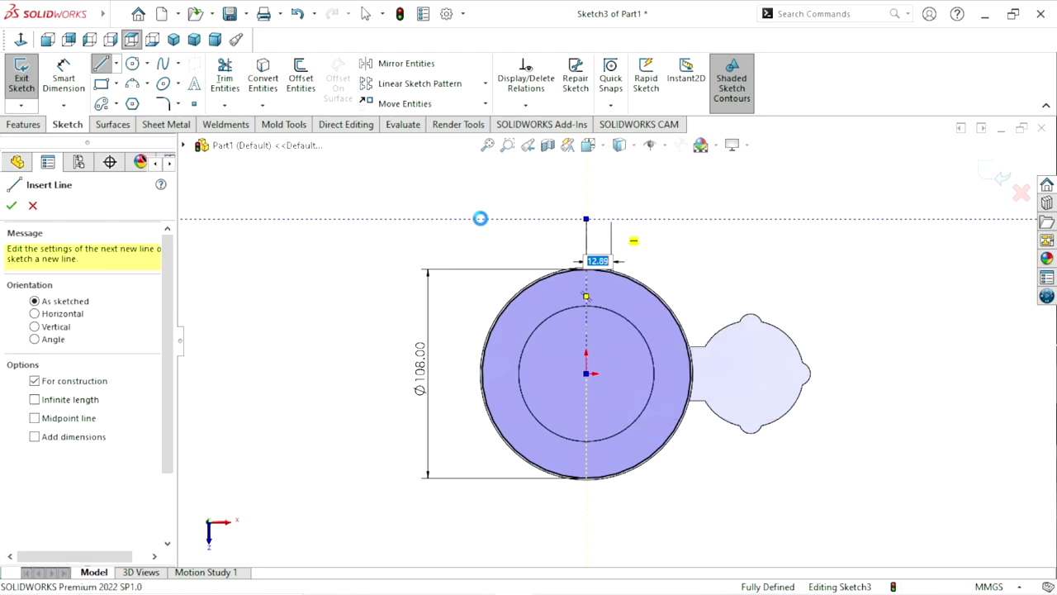
pyautogui.press('Escape')
pyautogui.click(115, 64)
pyautogui.click(125, 98)
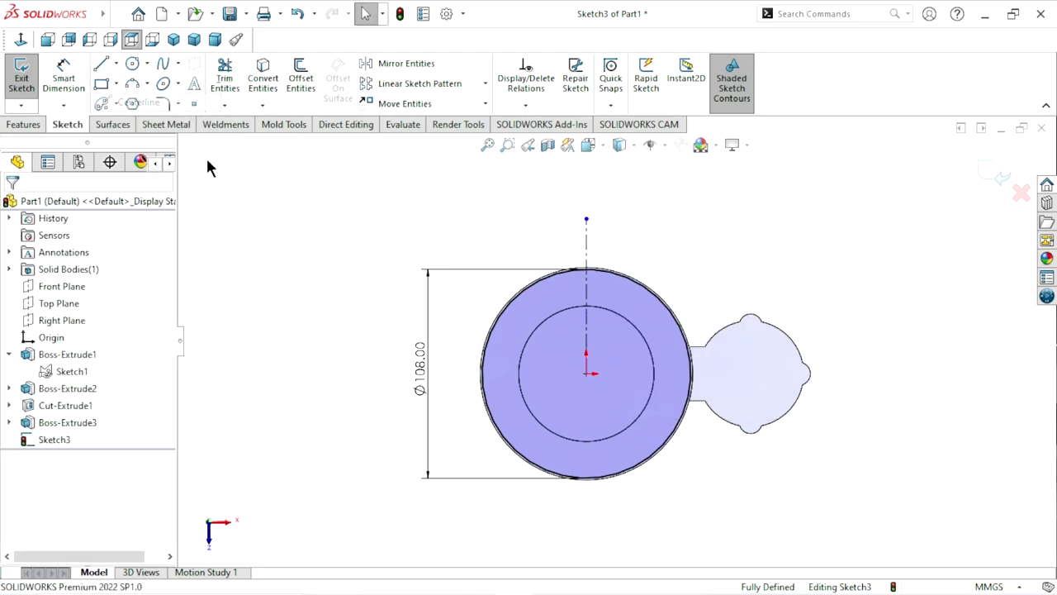
pyautogui.click(586, 375)
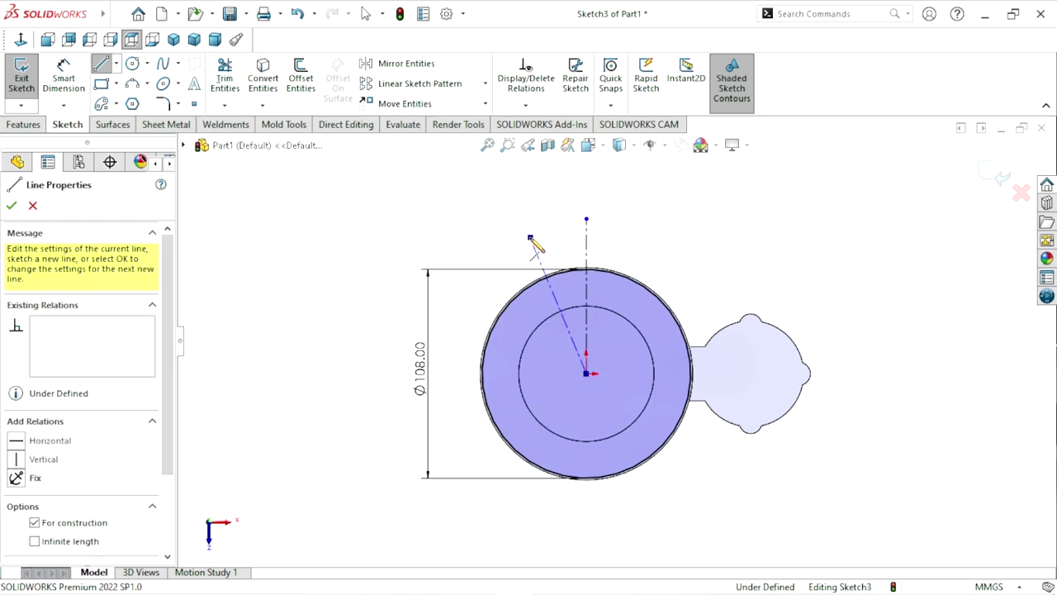
pyautogui.click(531, 238)
pyautogui.rightClick(632, 237)
pyautogui.click(649, 245)
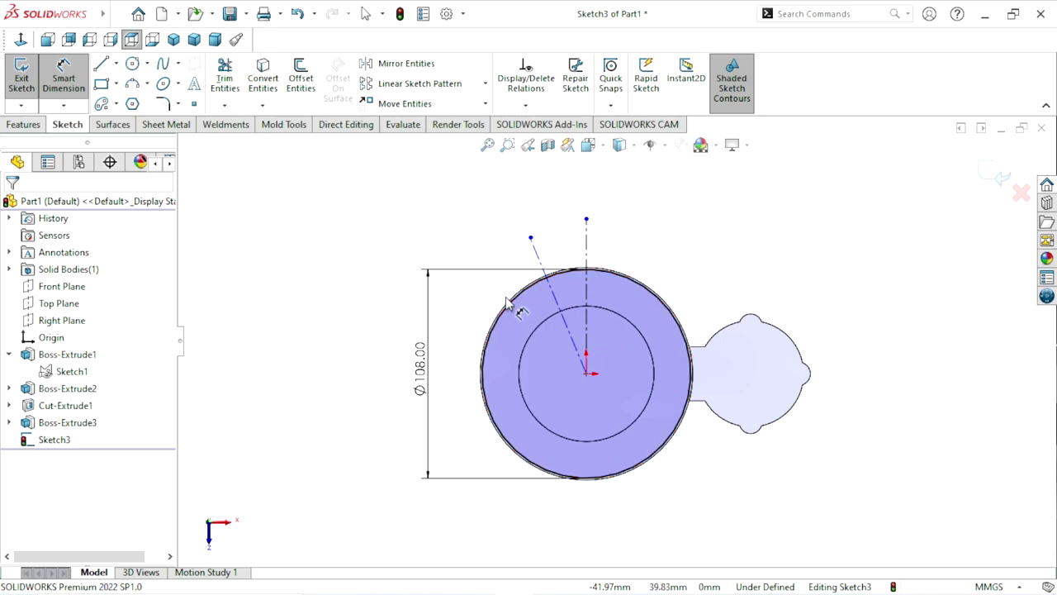
pyautogui.press('Escape')
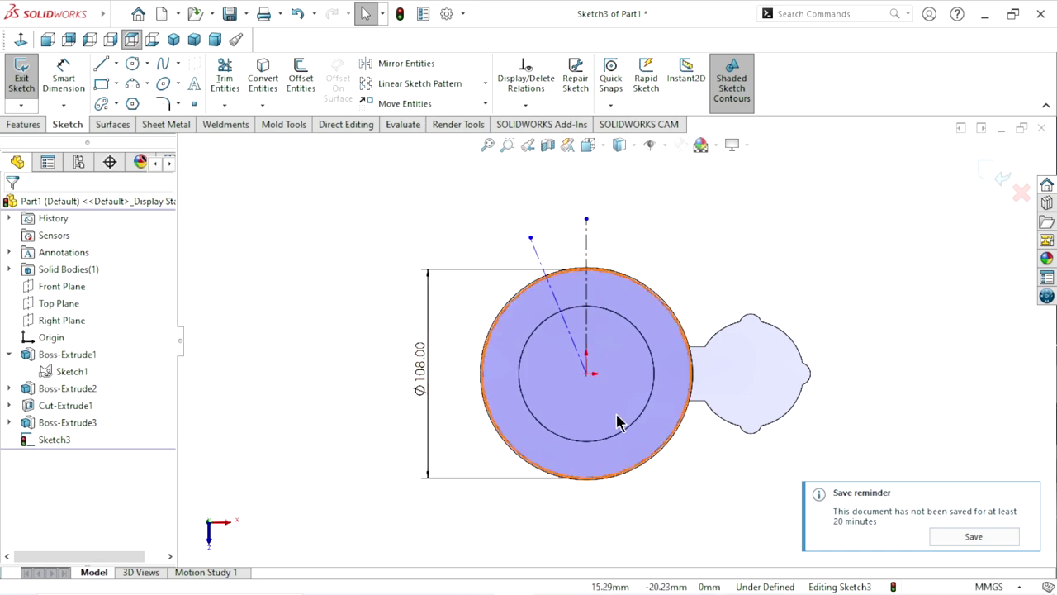
# Dismiss the save reminder and draw two more centerlines from the origin, up-right and down-right.
pyautogui.moveTo(921, 514)
pyautogui.click(1027, 495)
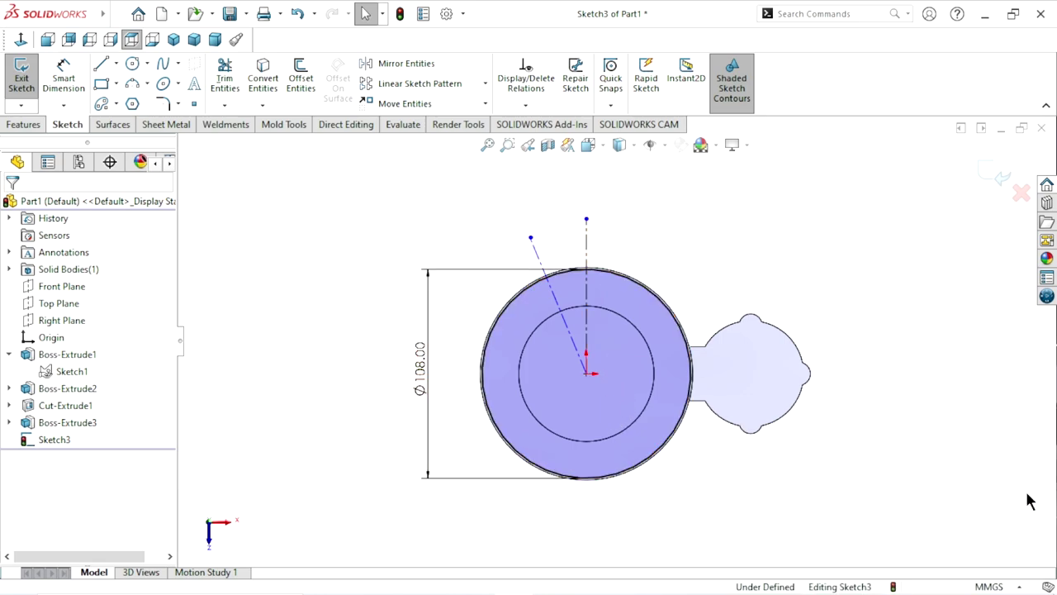
pyautogui.click(117, 64)
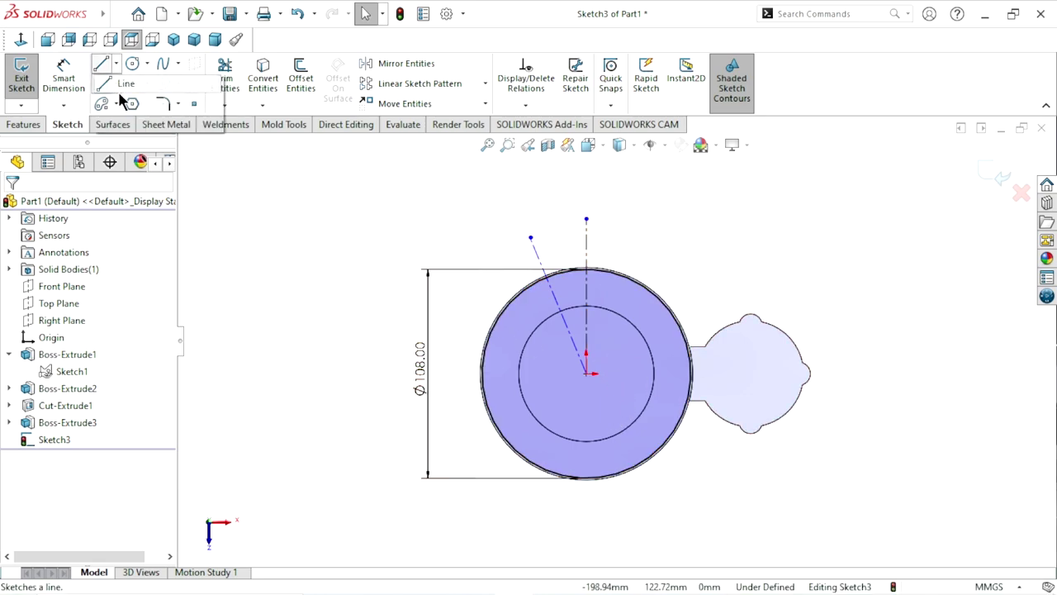
pyautogui.click(118, 80)
pyautogui.click(124, 101)
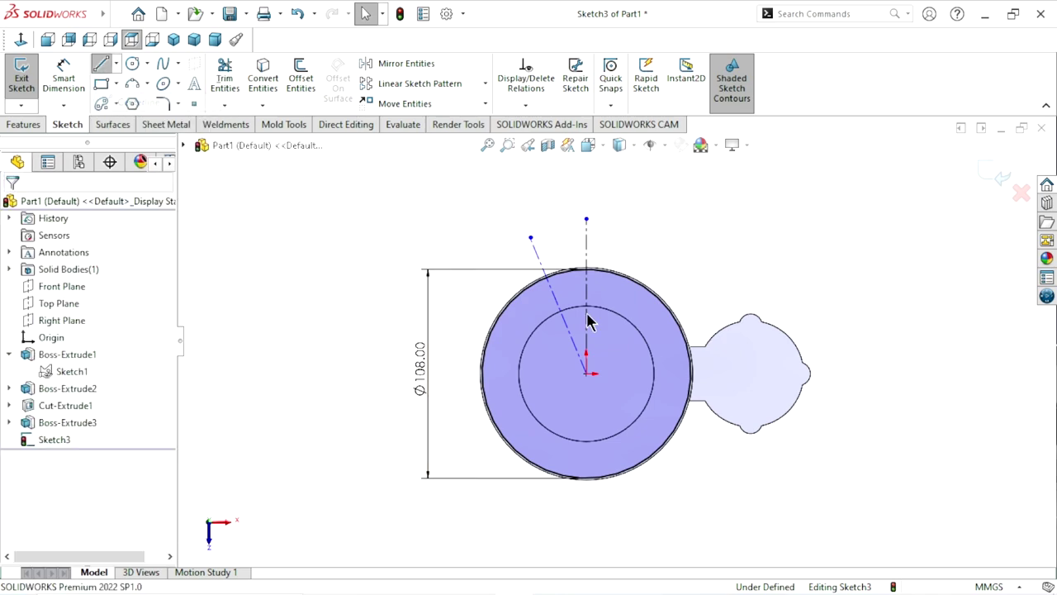
pyautogui.click(586, 374)
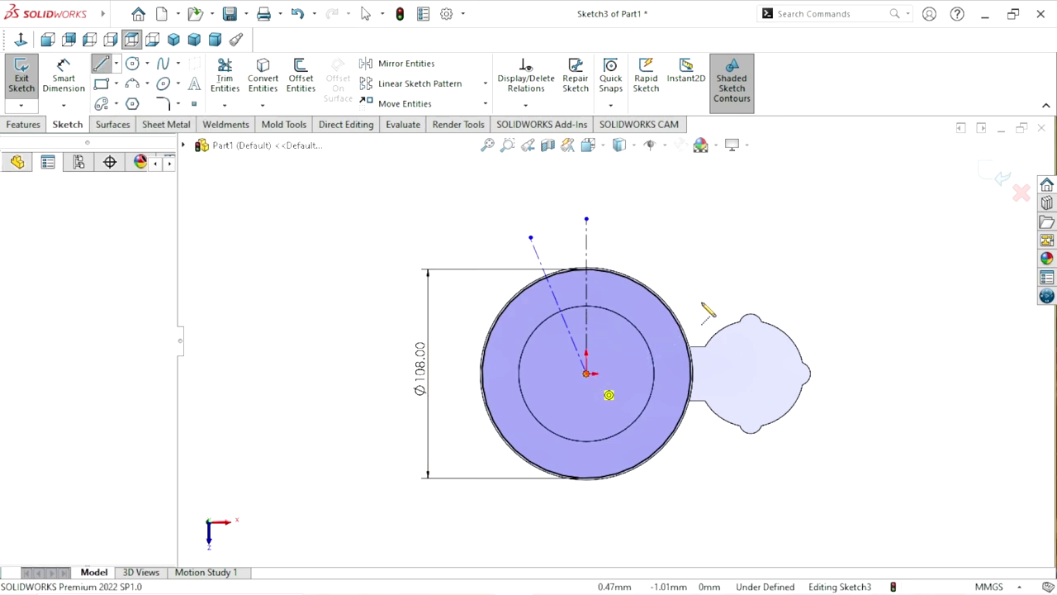
pyautogui.click(694, 296)
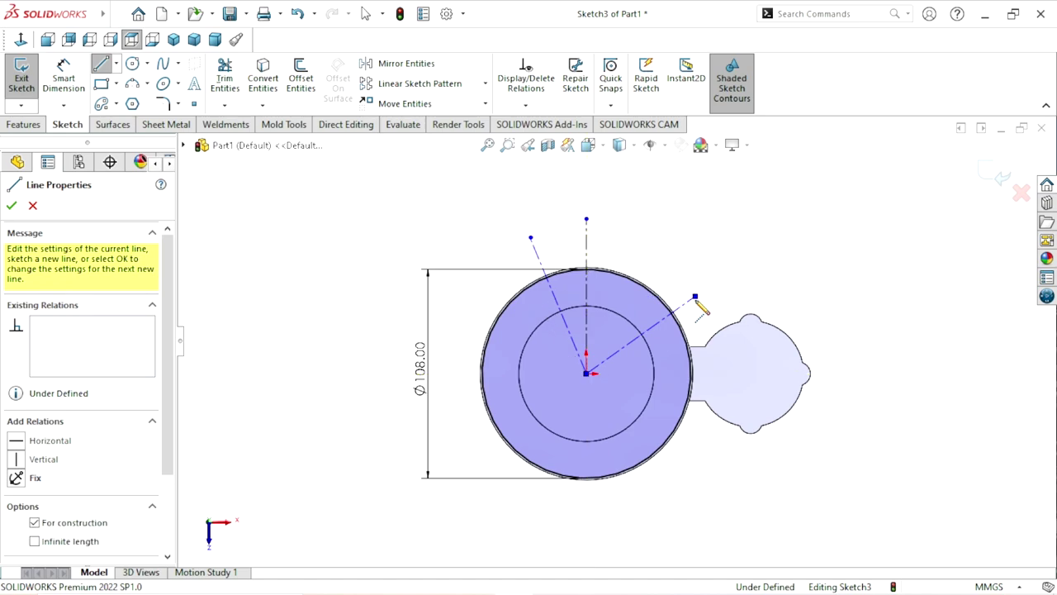
pyautogui.rightClick(764, 295)
pyautogui.click(768, 293)
pyautogui.scroll(2, 743, 324)
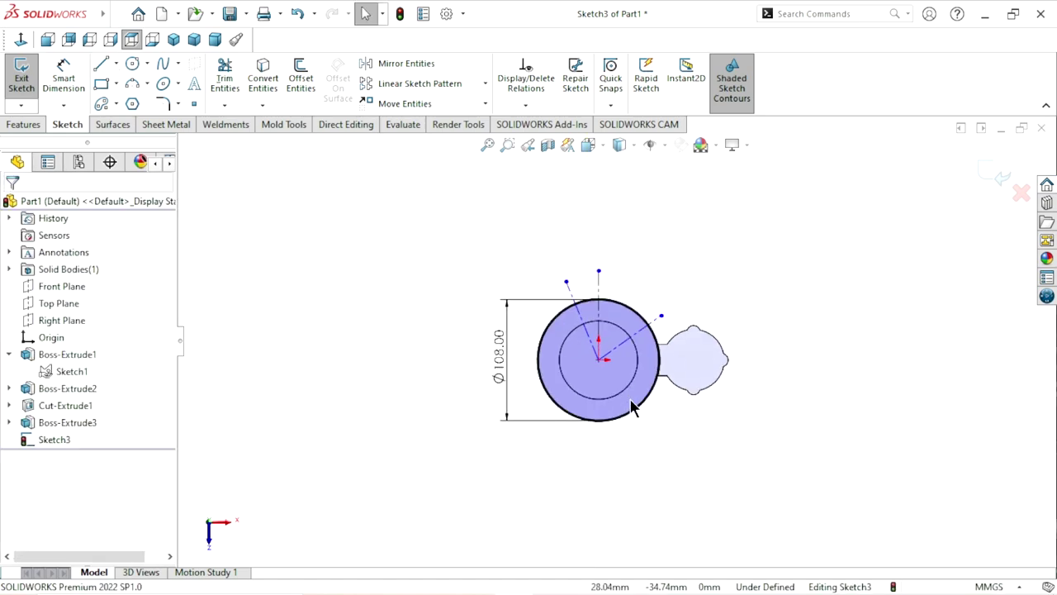
pyautogui.scroll(-3, 633, 372)
pyautogui.scroll(-2, 632, 372)
pyautogui.scroll(2, 618, 295)
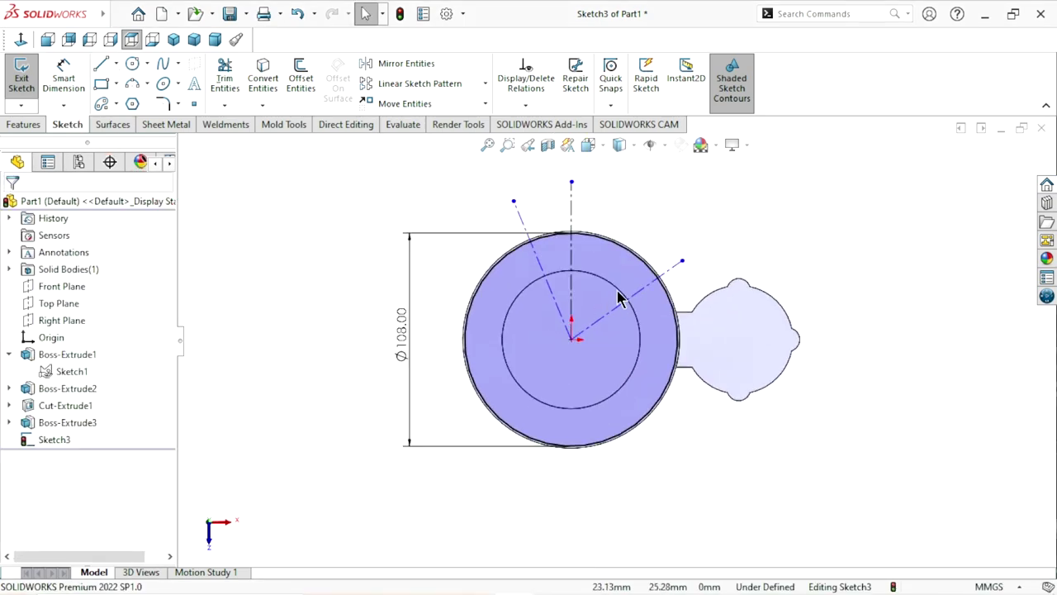
pyautogui.scroll(-1, 619, 295)
pyautogui.click(116, 61)
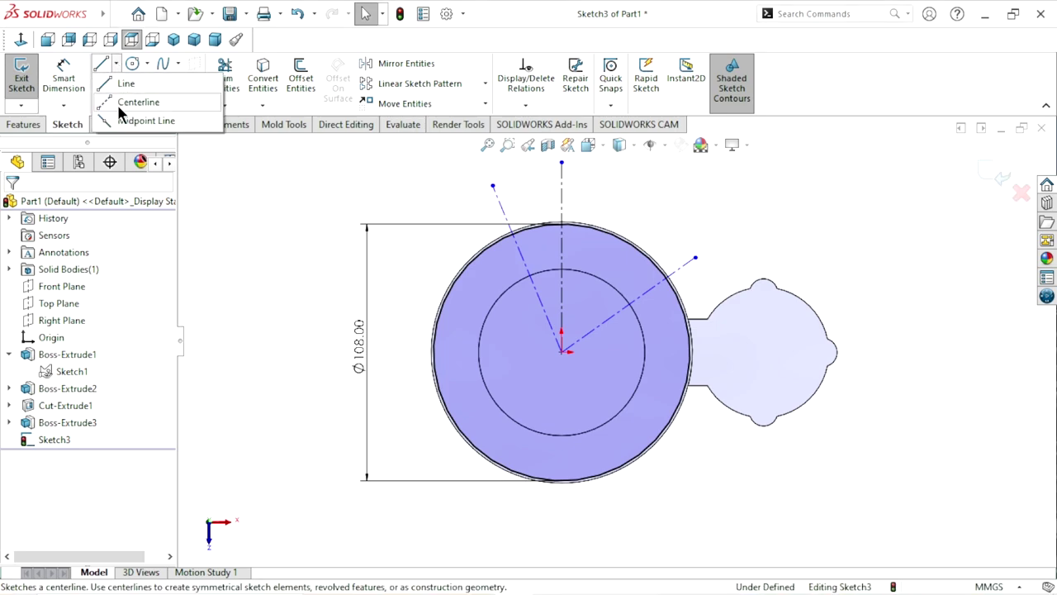
pyautogui.click(117, 102)
pyautogui.click(561, 351)
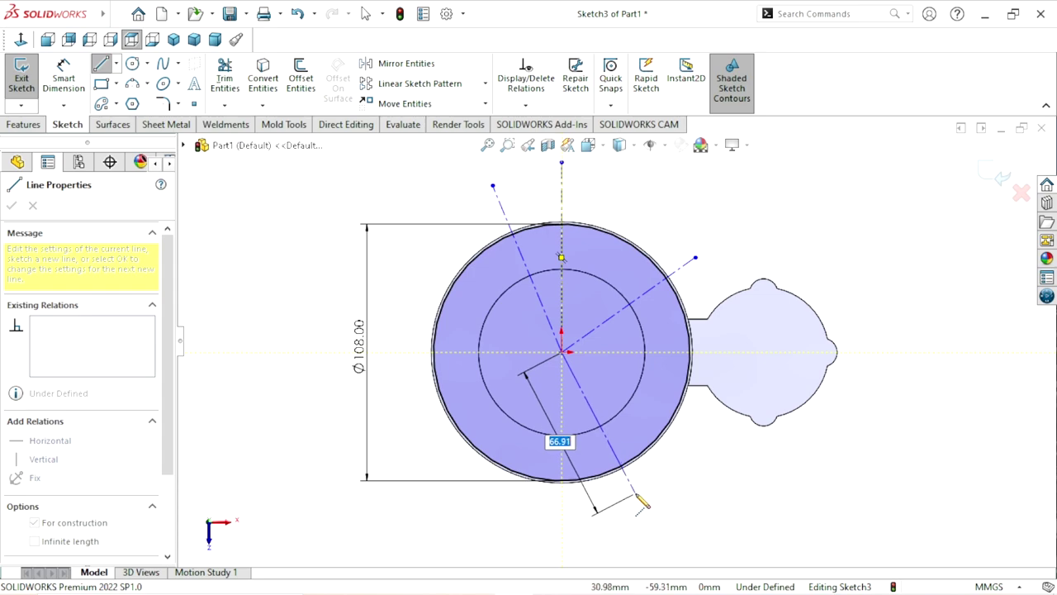
pyautogui.click(635, 492)
pyautogui.rightClick(727, 489)
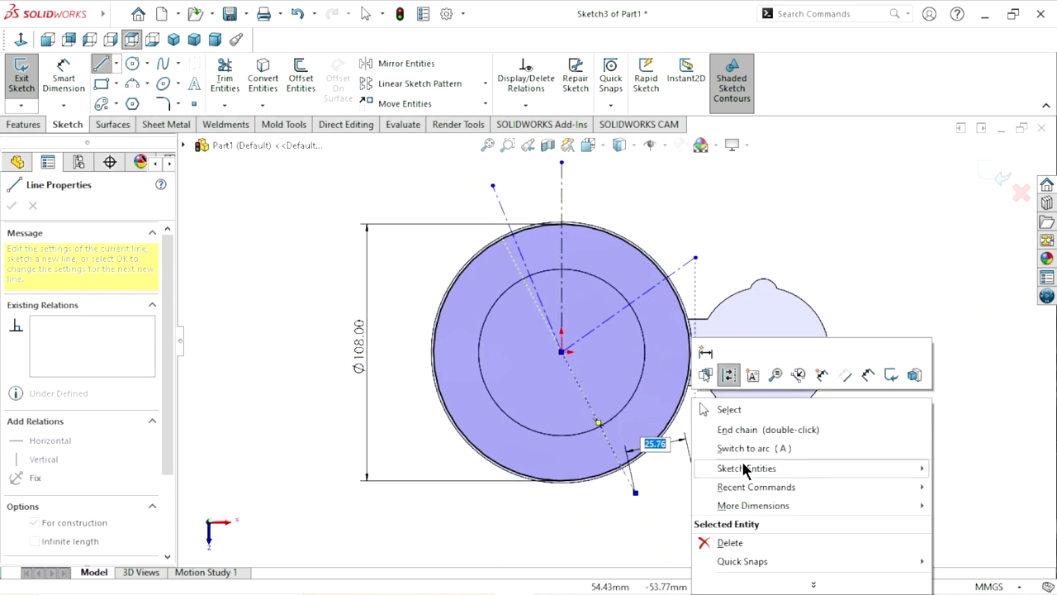
pyautogui.click(746, 416)
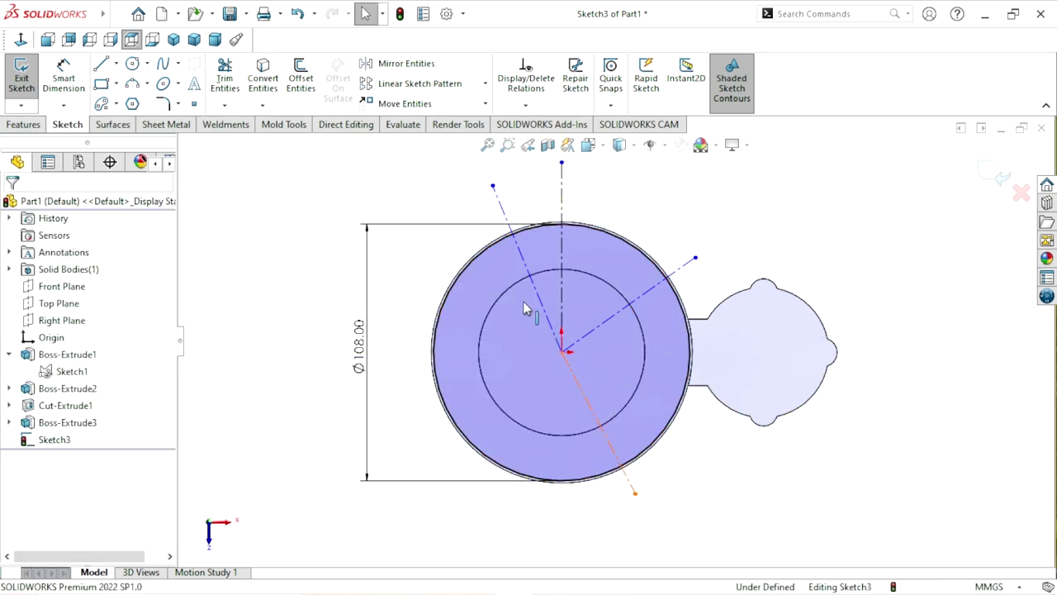
# Make the upper-left and lower centerlines collinear.
pyautogui.click(522, 258)
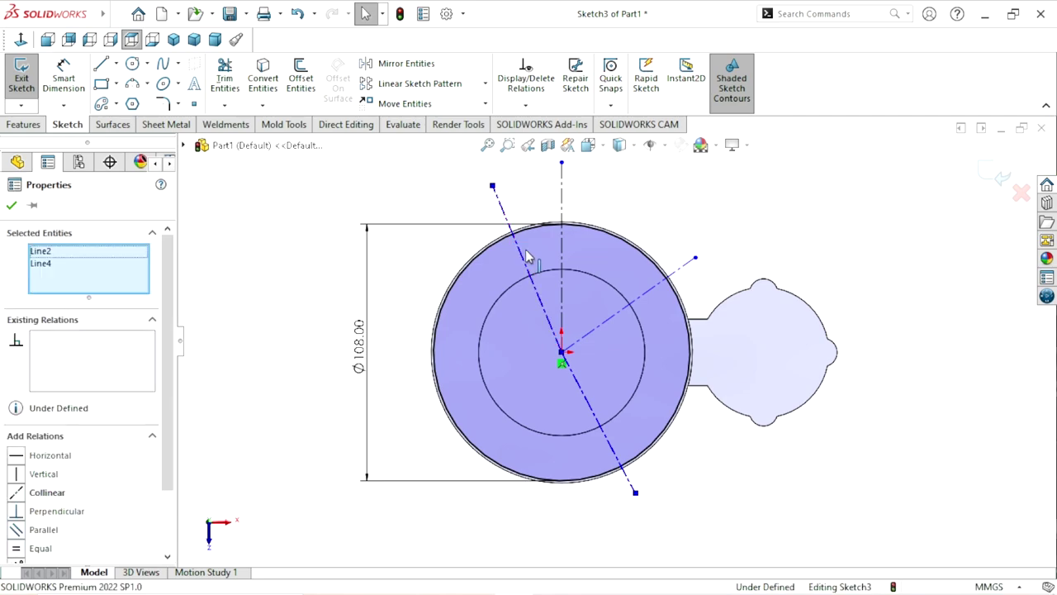
pyautogui.keyDown('ctrl'); pyautogui.click(524, 256); pyautogui.keyUp('ctrl')
pyautogui.click(614, 181)
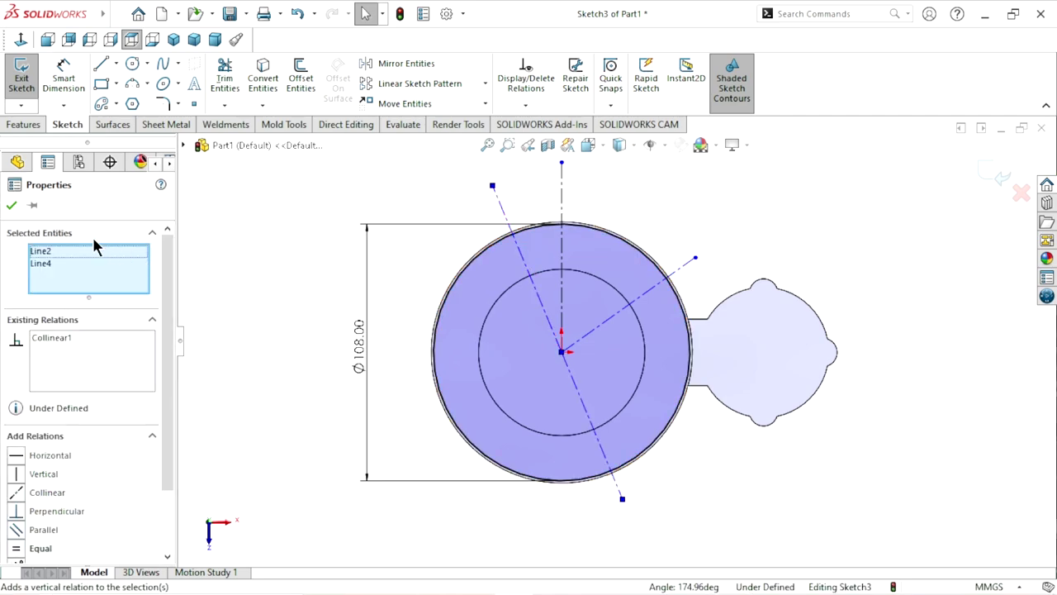
pyautogui.click(11, 206)
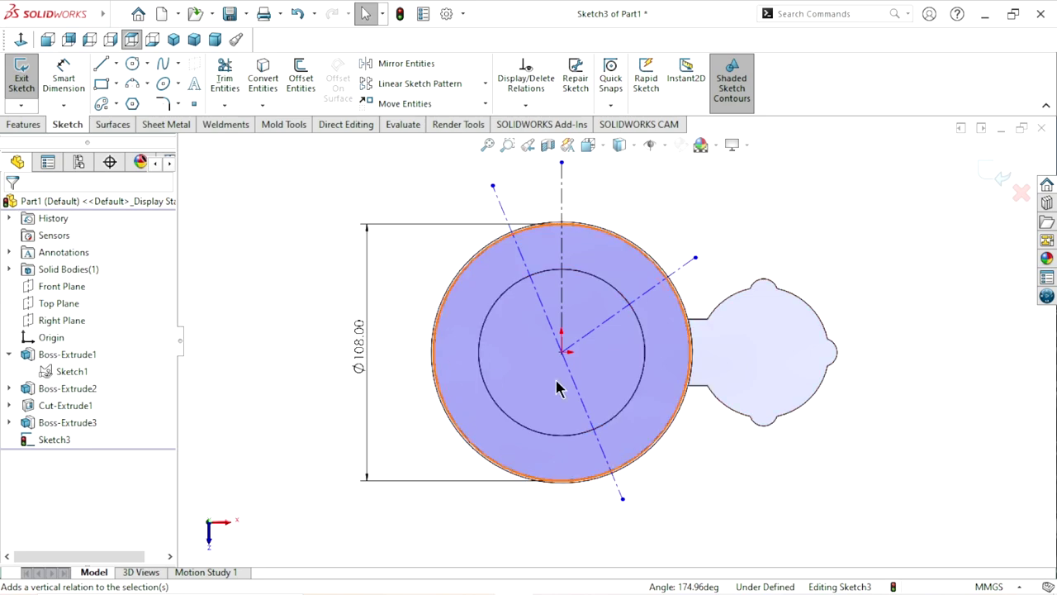
pyautogui.scroll(3, 602, 473)
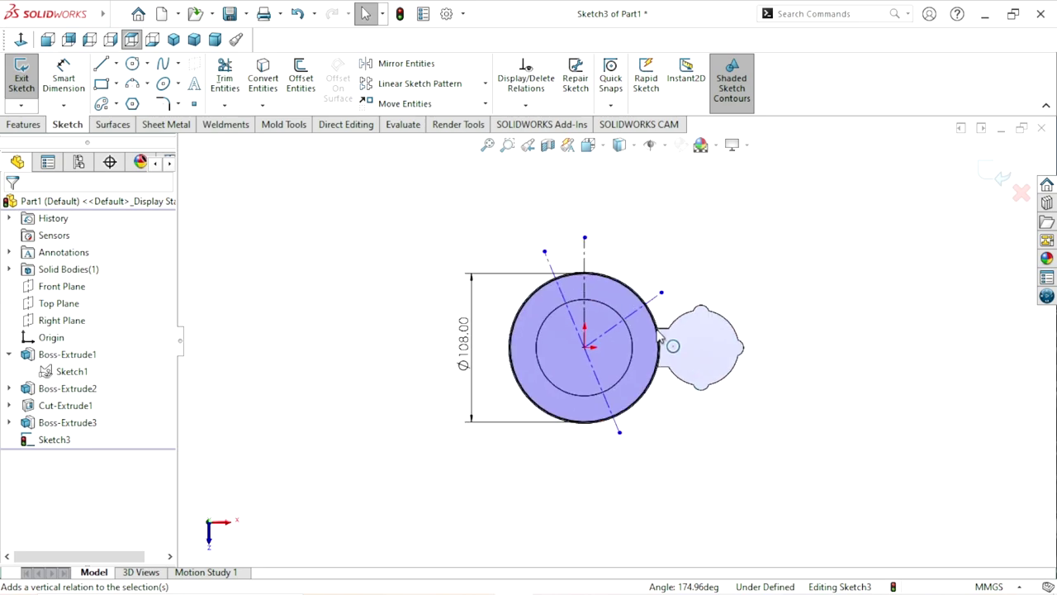
pyautogui.scroll(-3, 658, 334)
# Dimension the angles between the centerlines as 55° and 102°.
pyautogui.click(66, 82)
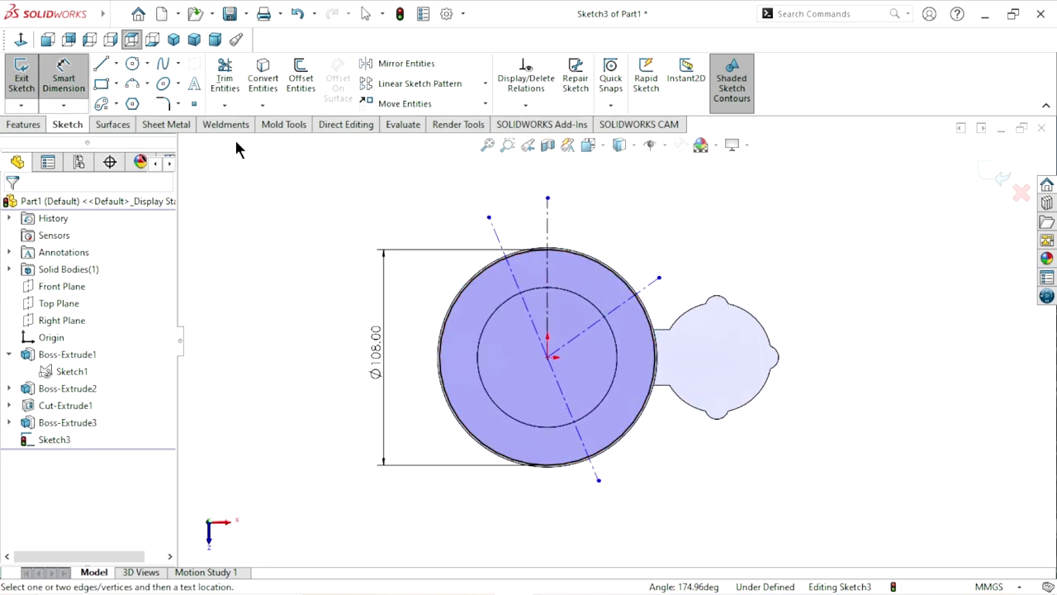
pyautogui.click(602, 302)
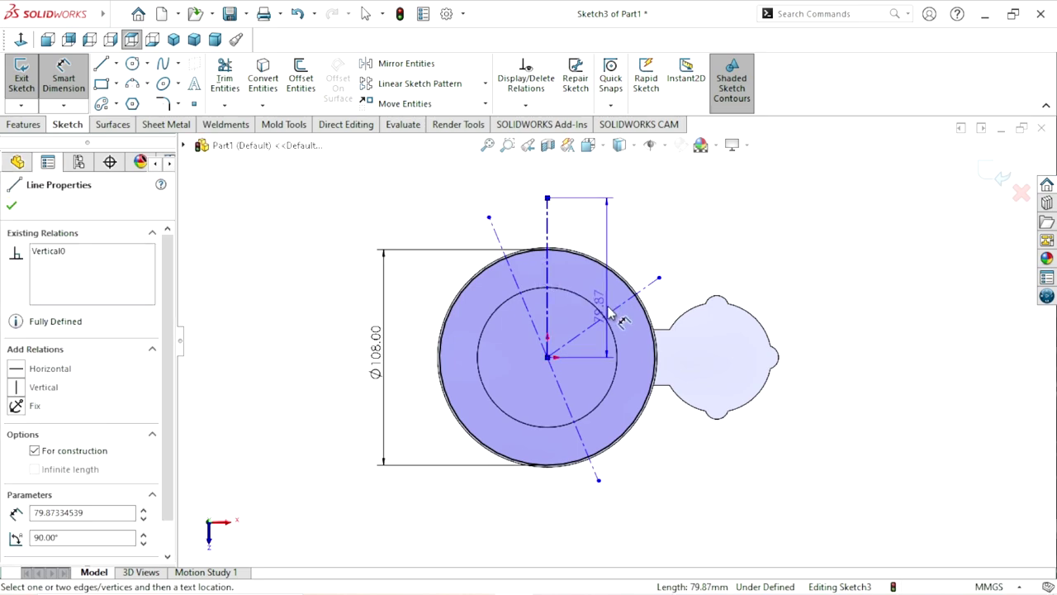
pyautogui.click(613, 313)
pyautogui.click(594, 286)
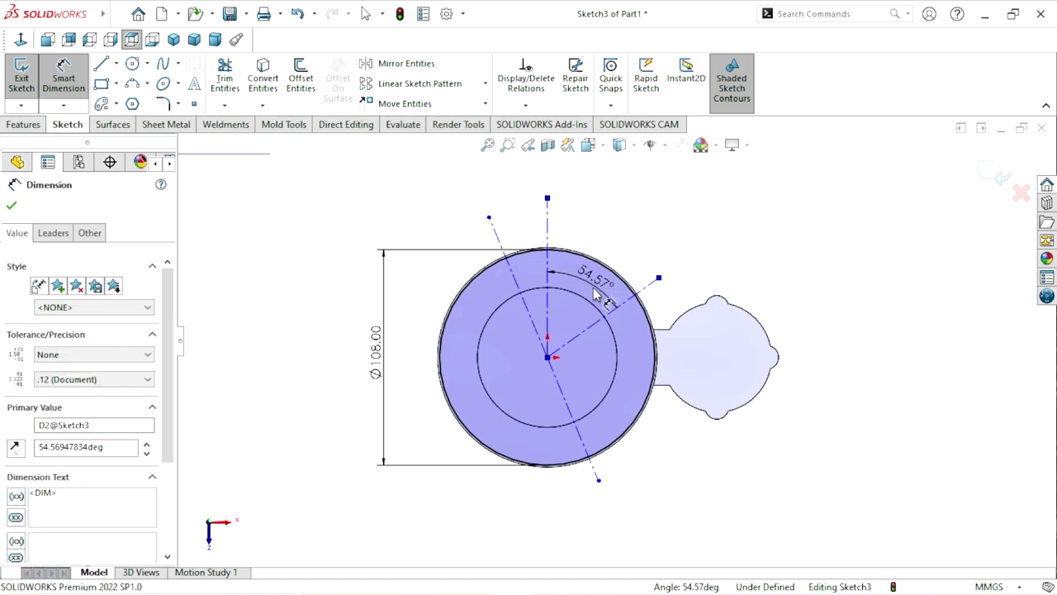
pyautogui.write('55')
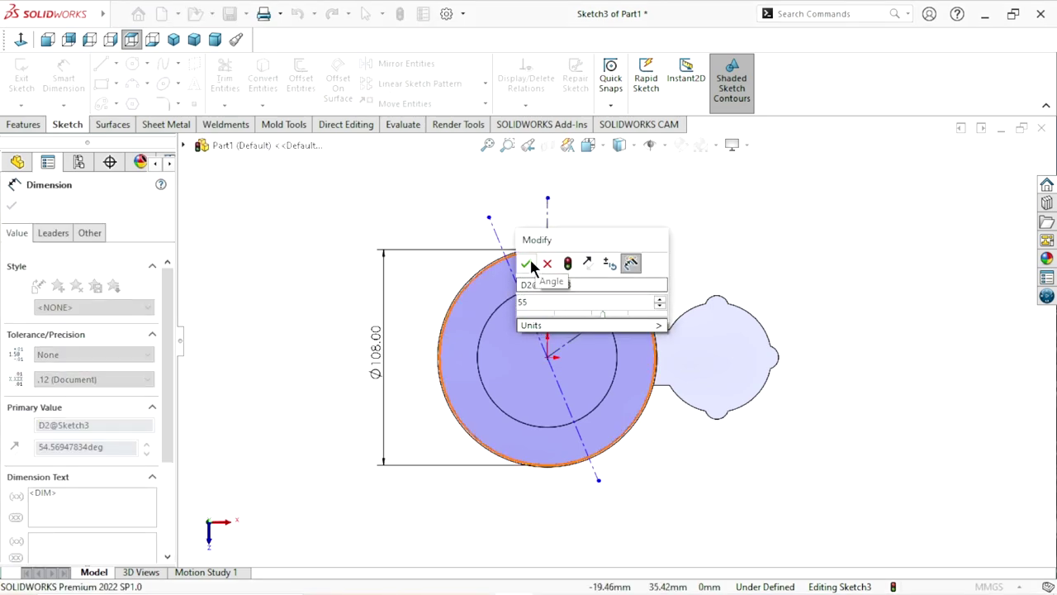
pyautogui.click(526, 263)
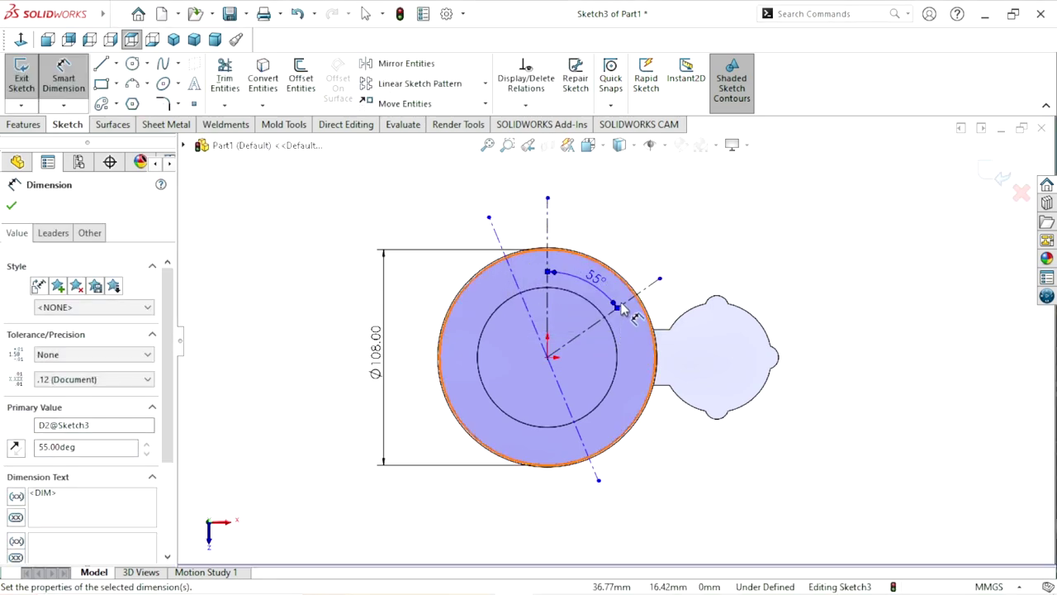
pyautogui.click(589, 460)
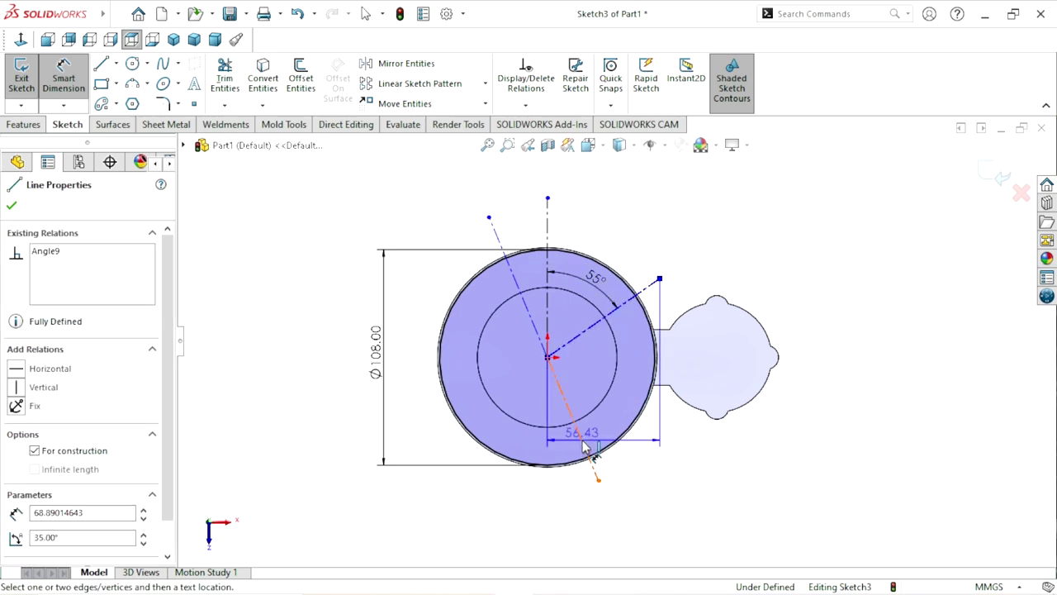
pyautogui.click(583, 446)
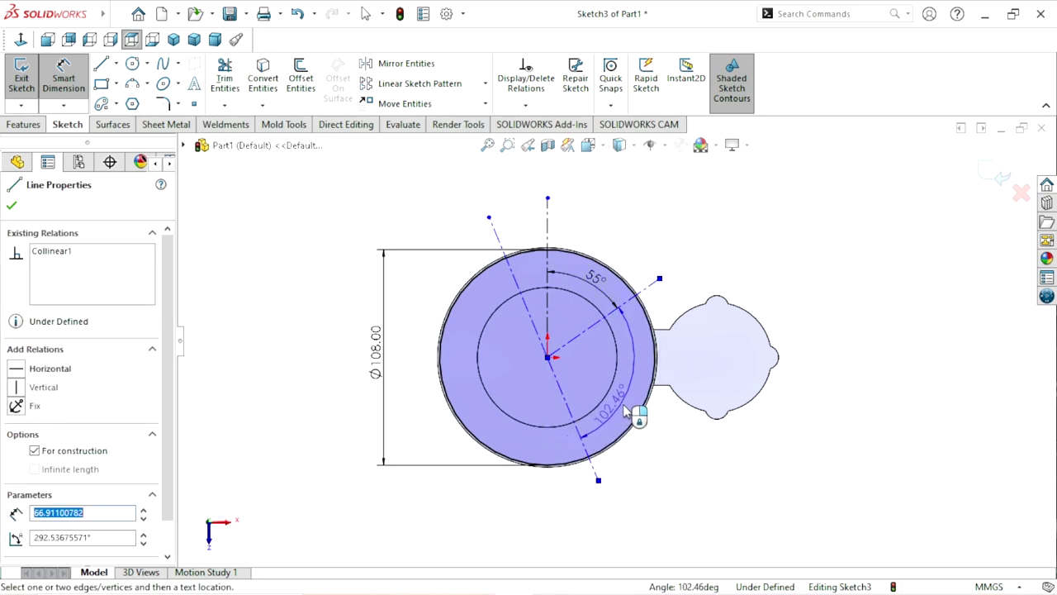
pyautogui.press('Escape')
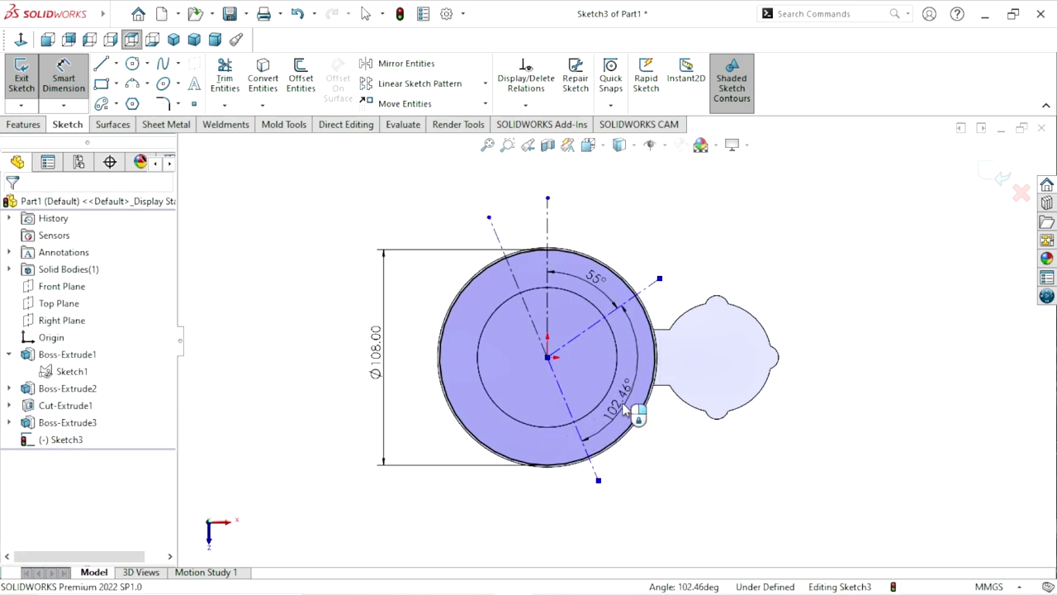
pyautogui.click(627, 413)
pyautogui.write('1')
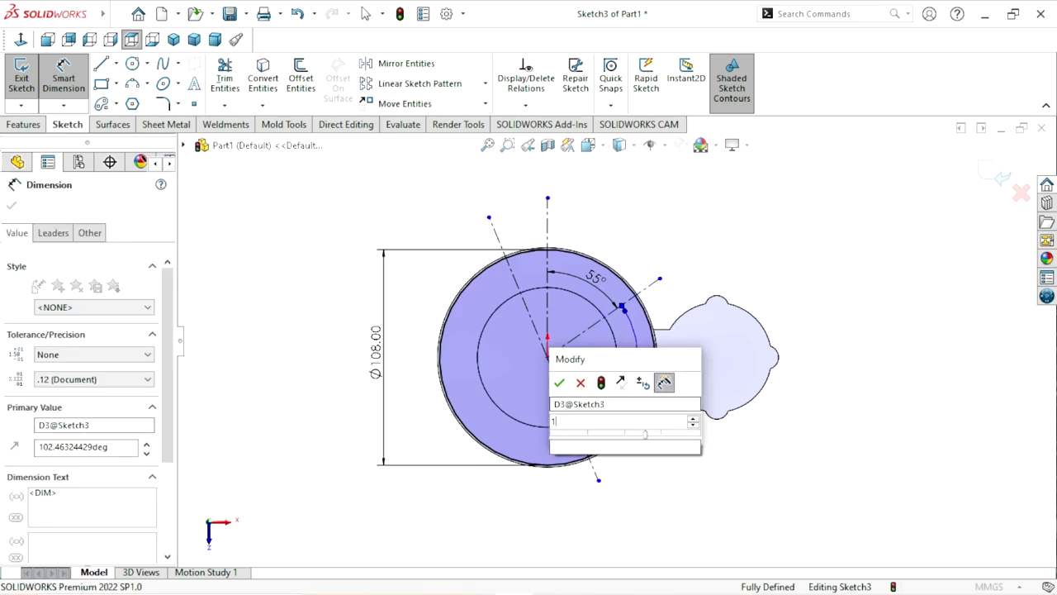
pyautogui.write('02')
pyautogui.click(562, 382)
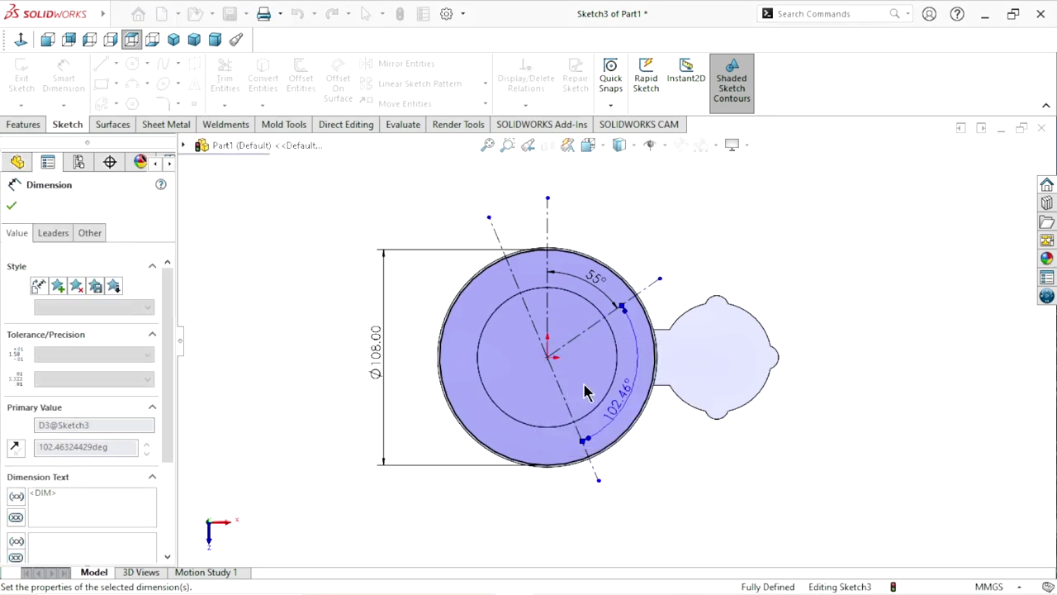
# Set the upper-left and lower construction lines to 72 mm long each.
pyautogui.scroll(-2, 573, 359)
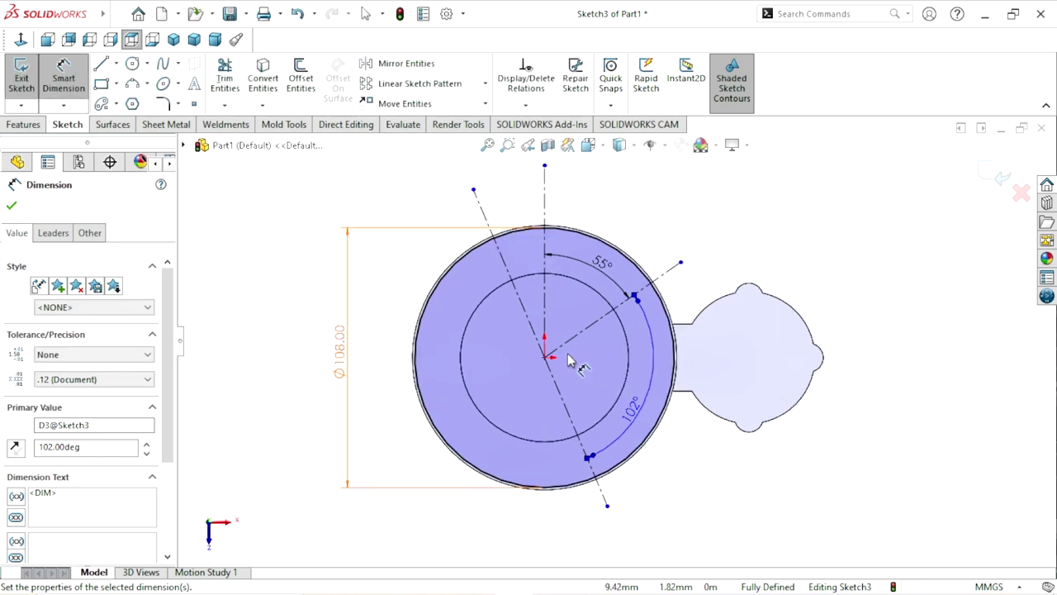
pyautogui.click(502, 259)
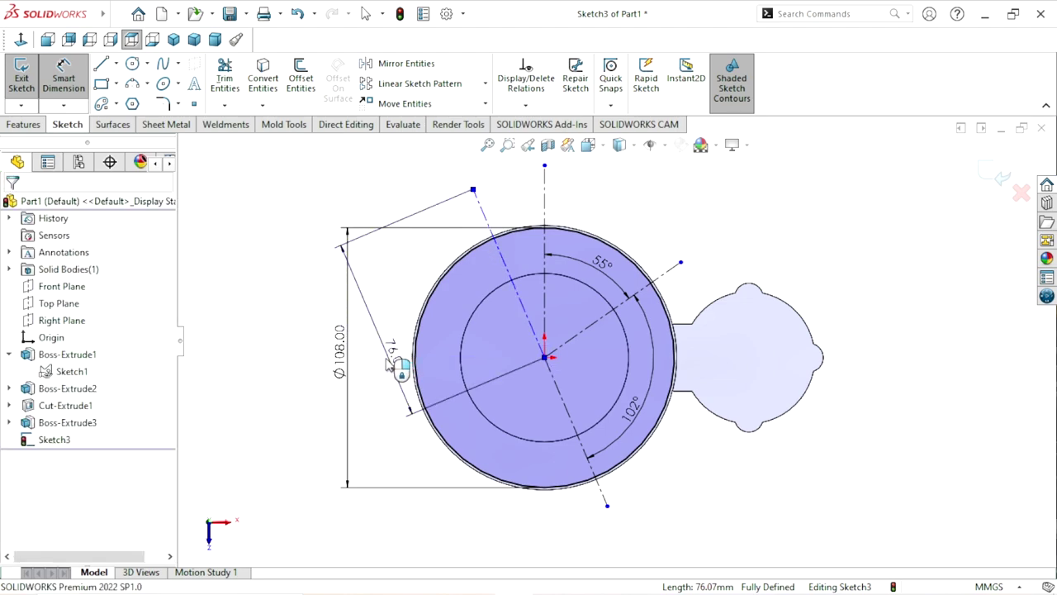
pyautogui.click(388, 363)
pyautogui.write('72')
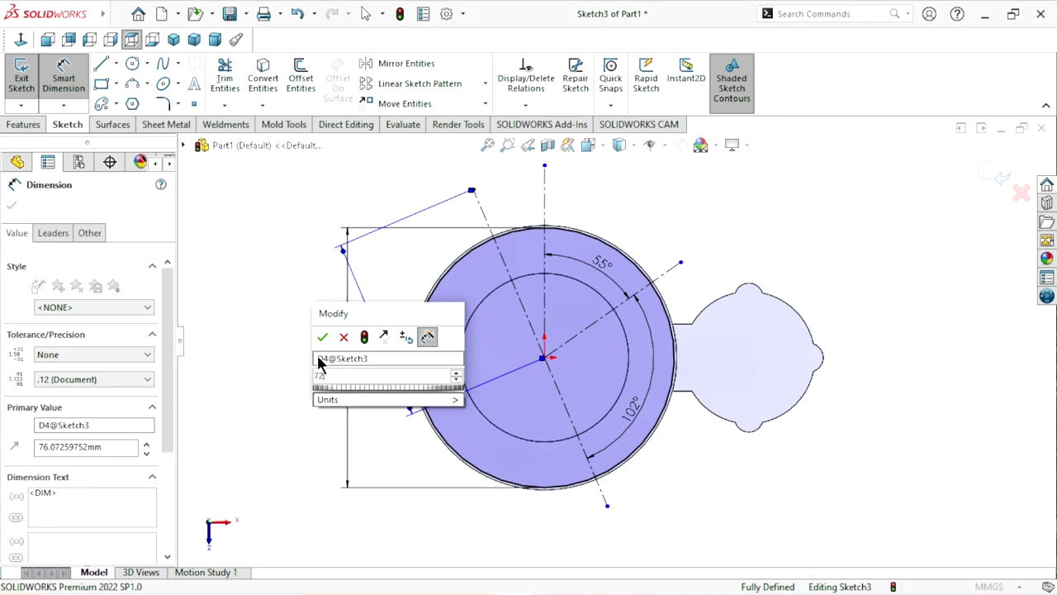
pyautogui.click(323, 337)
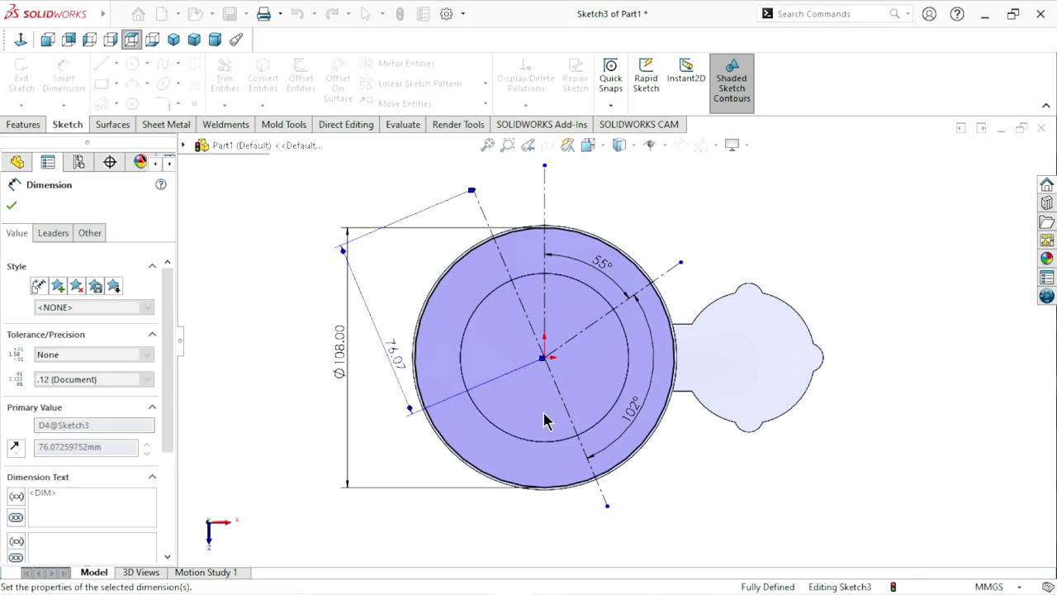
pyautogui.scroll(-3, 561, 413)
pyautogui.scroll(3, 576, 419)
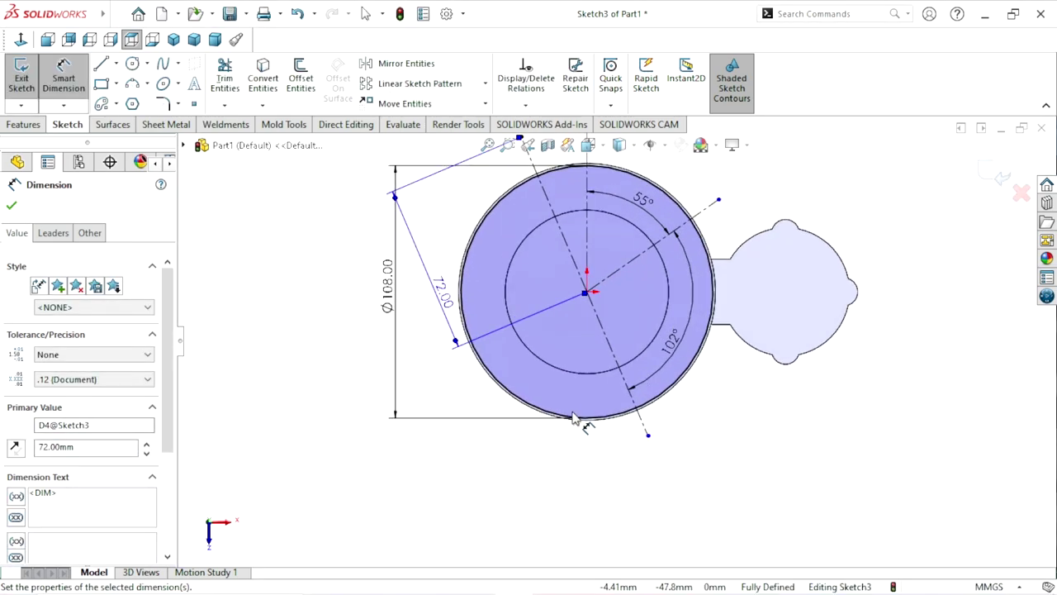
pyautogui.click(615, 361)
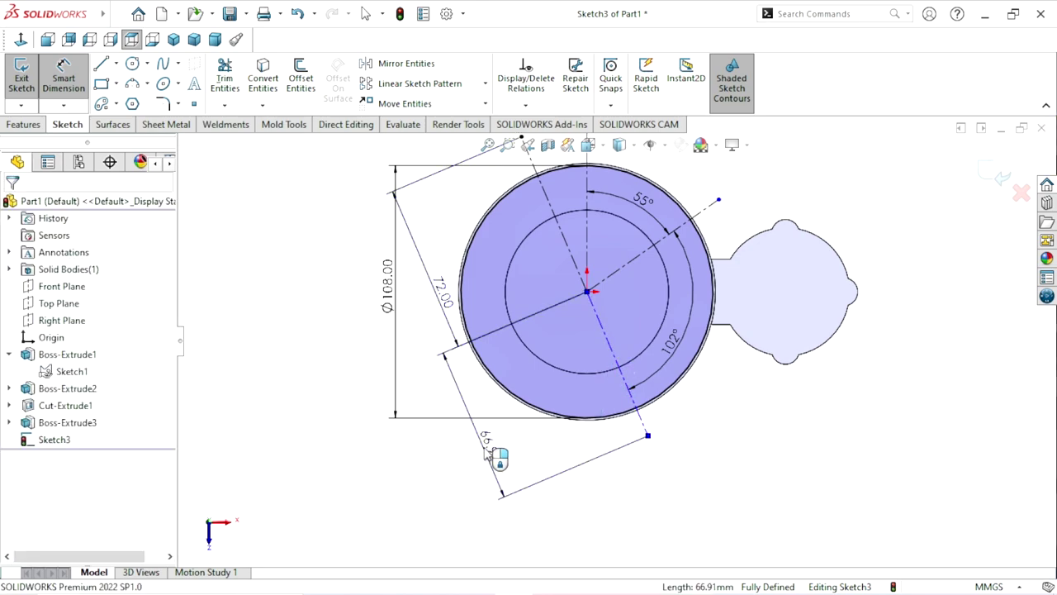
pyautogui.click(485, 452)
pyautogui.write('7')
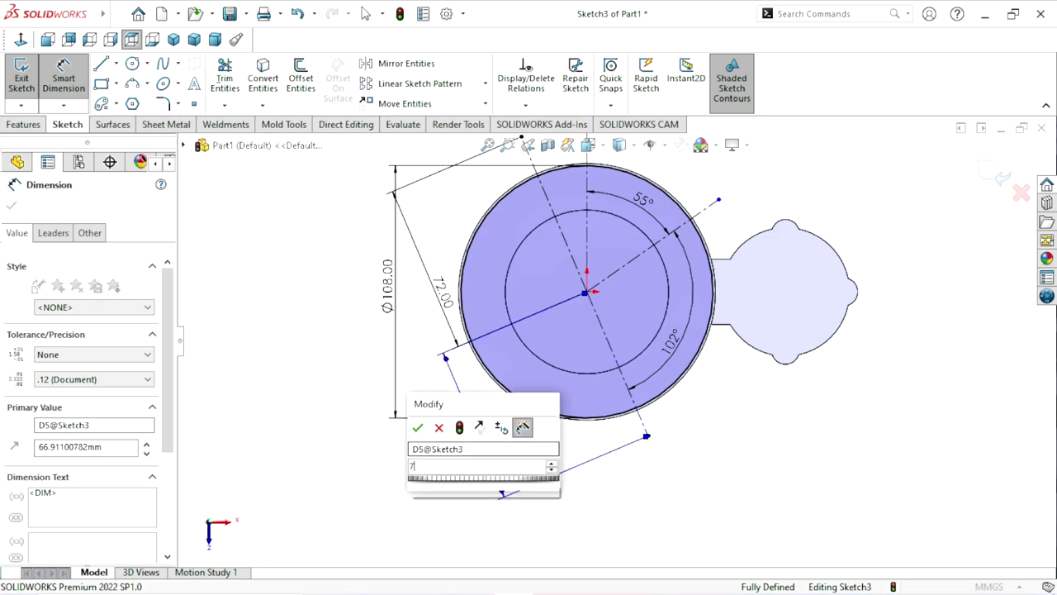
pyautogui.write('2')
pyautogui.click(577, 433)
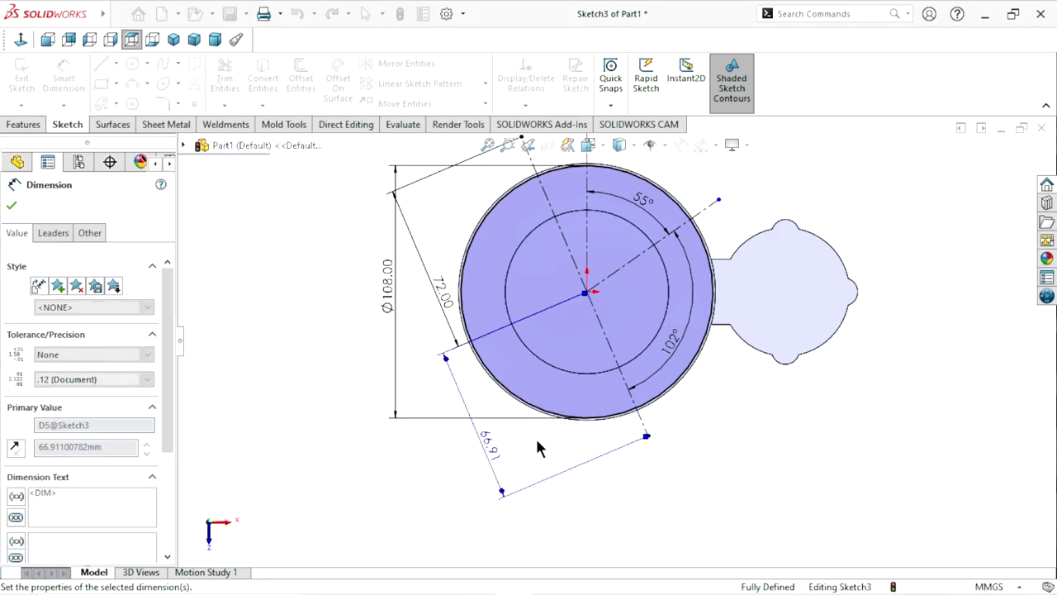
pyautogui.write('72')
pyautogui.press('Return')
pyautogui.scroll(3, 634, 310)
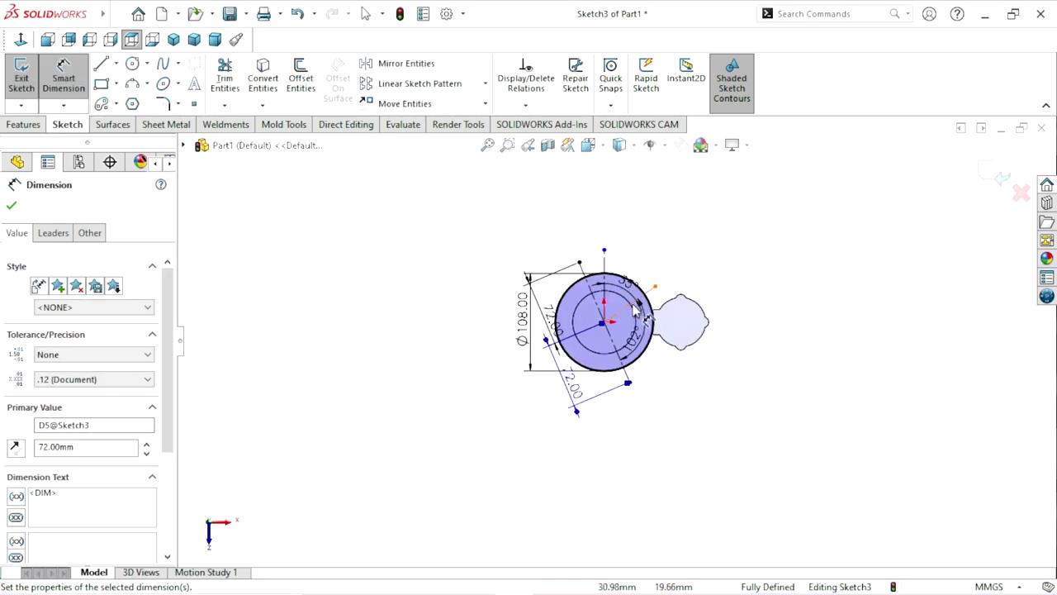
pyautogui.click(12, 207)
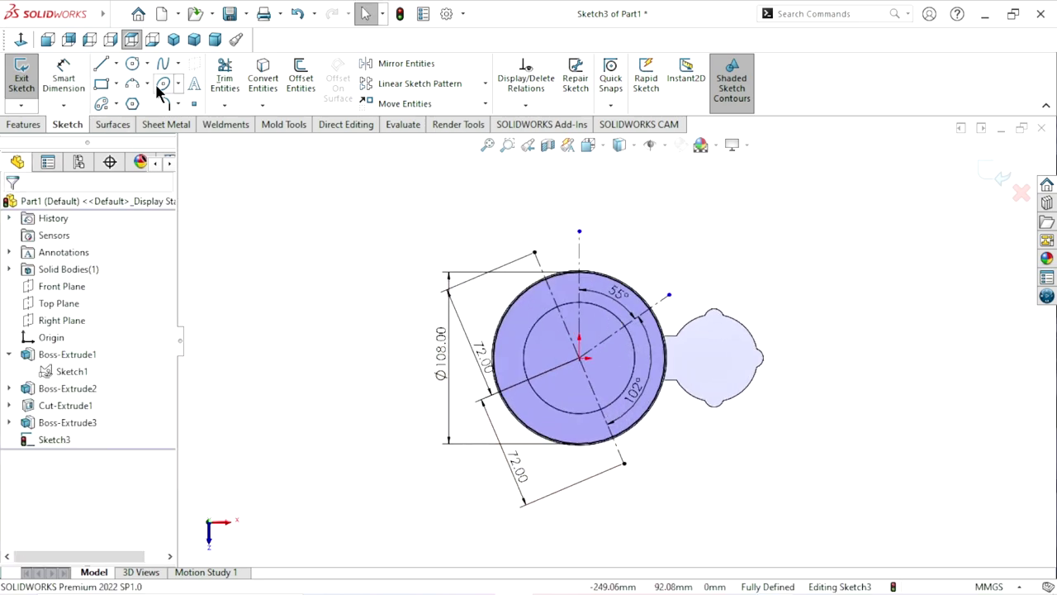
pyautogui.click(133, 63)
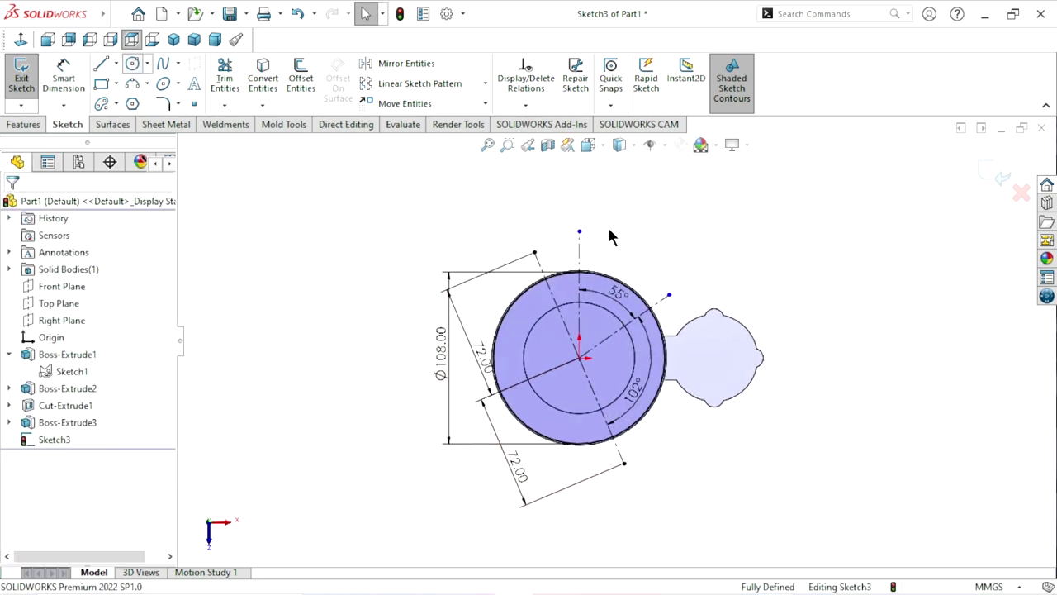
pyautogui.click(537, 253)
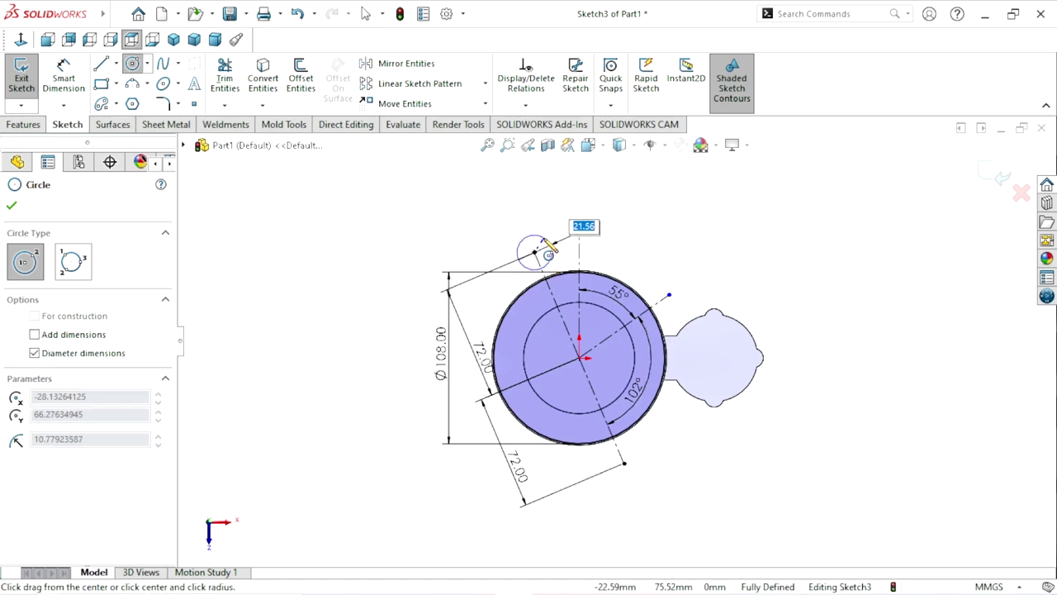
pyautogui.click(552, 248)
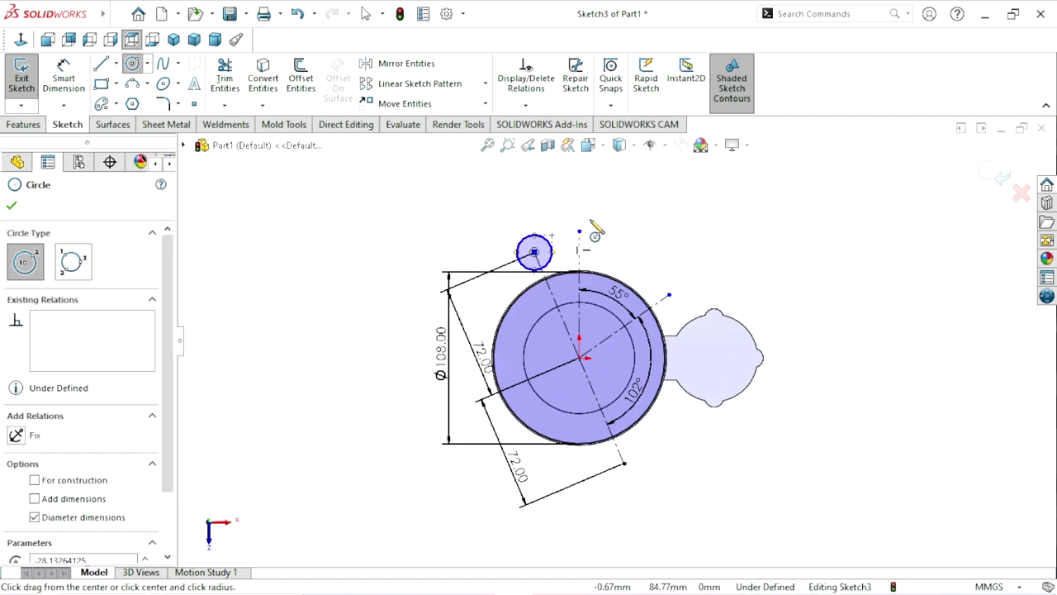
pyautogui.rightClick(635, 225)
pyautogui.click(646, 220)
pyautogui.scroll(1, 625, 375)
pyautogui.scroll(-1, 628, 356)
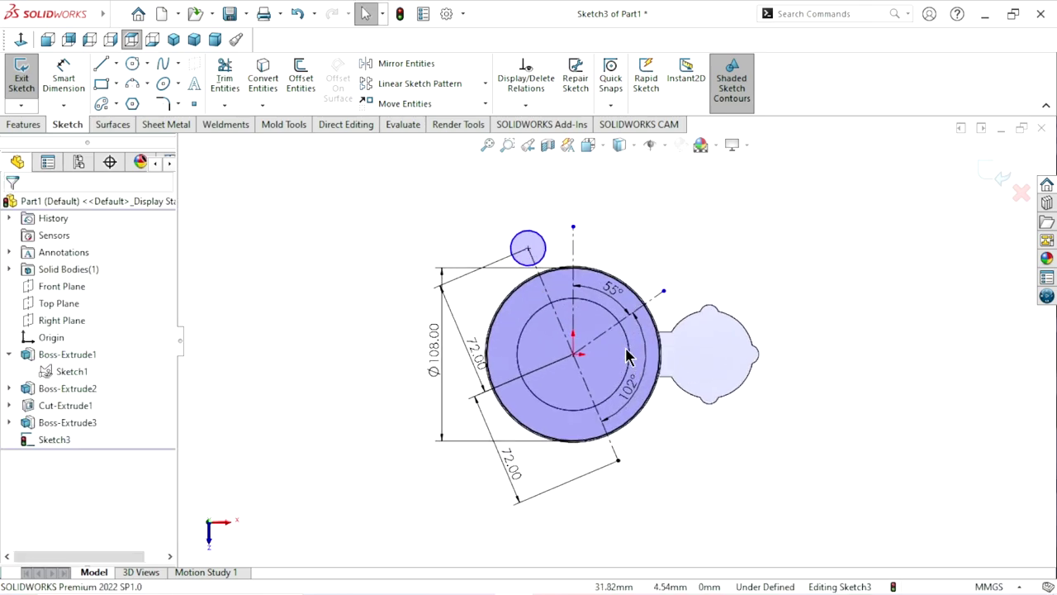
pyautogui.scroll(-1, 614, 325)
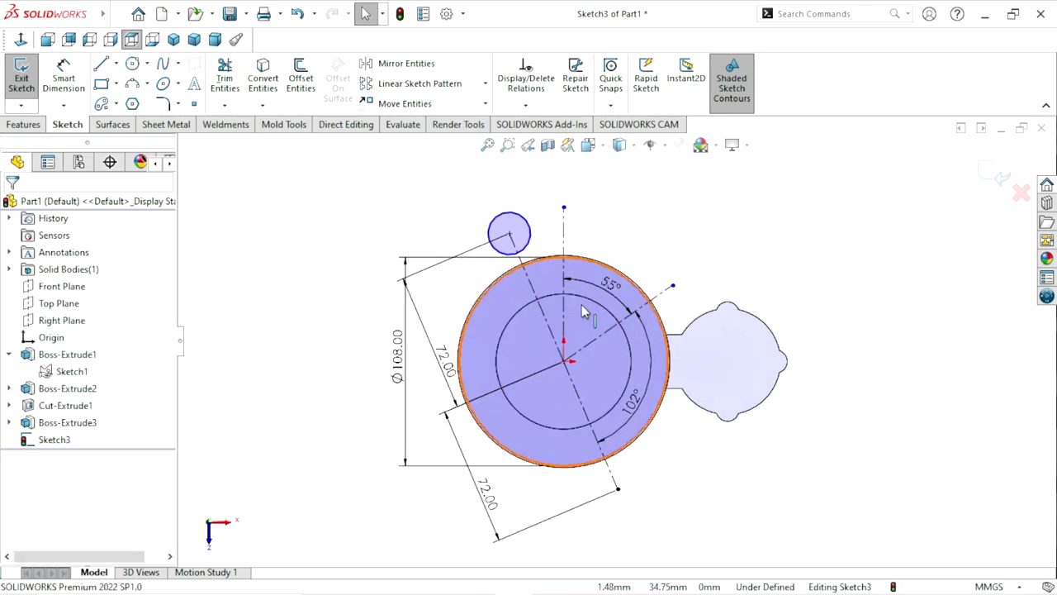
pyautogui.scroll(-1, 593, 316)
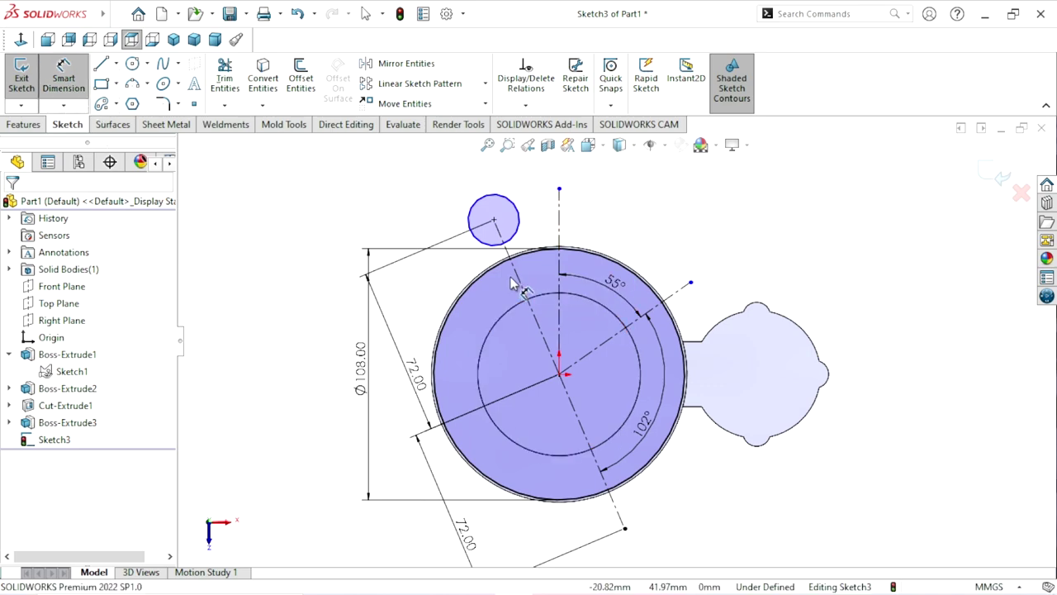
# Add a driven 78° angle between the upper construction lines and reposition its label.
pyautogui.click(609, 321)
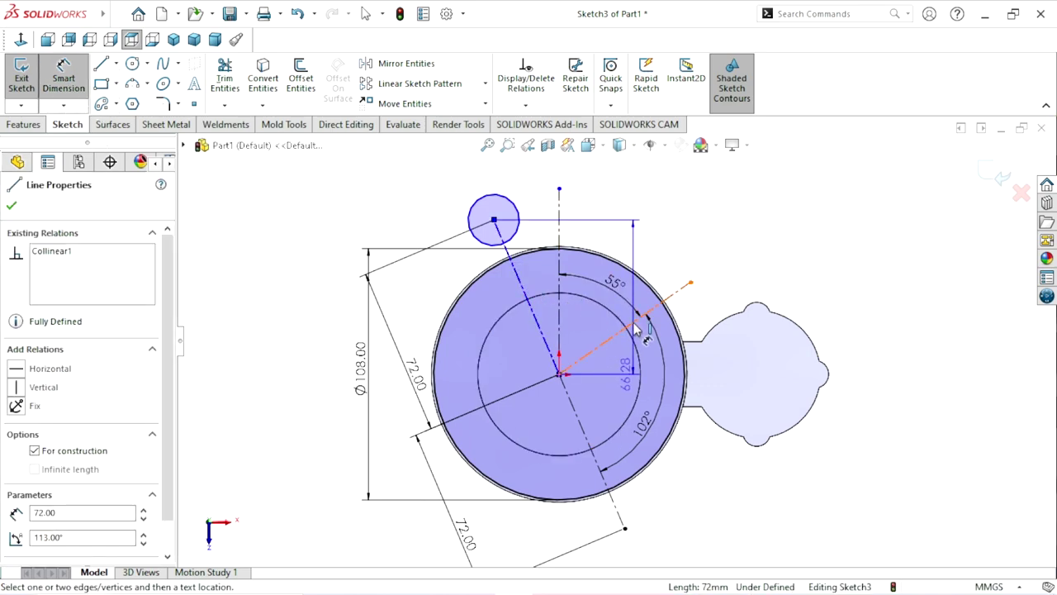
pyautogui.click(596, 239)
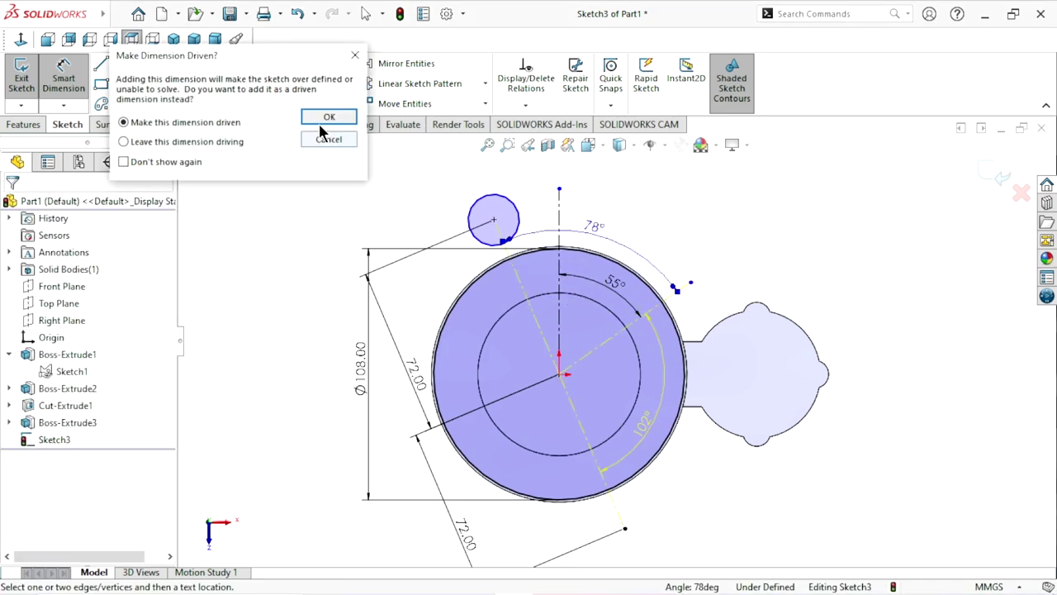
pyautogui.click(324, 115)
pyautogui.click(595, 224)
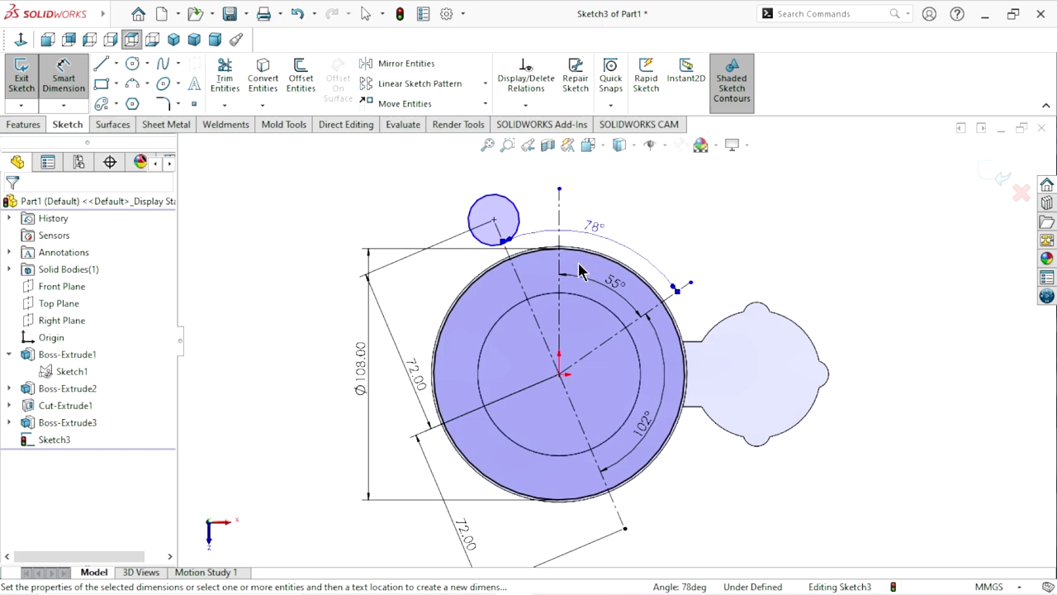
pyautogui.moveTo(578, 270)
pyautogui.mouseDown()
pyautogui.moveTo(582, 231)
pyautogui.moveTo(613, 182)
pyautogui.mouseUp()
pyautogui.click(736, 229)
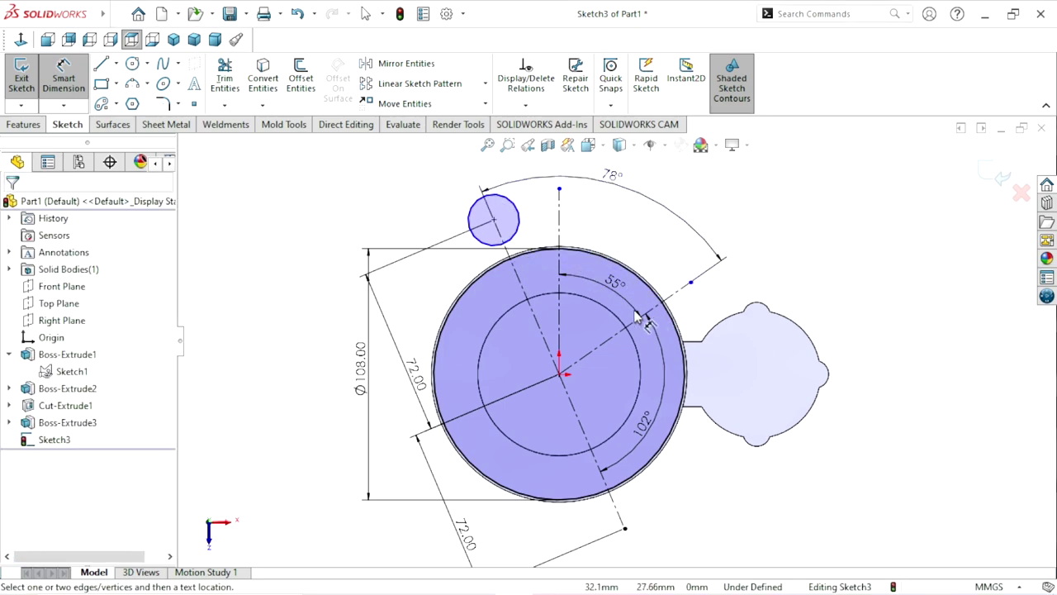
# Dimension the 35° construction line to 72 mm long.
pyautogui.scroll(3, 644, 330)
pyautogui.scroll(-1, 693, 318)
pyautogui.scroll(-2, 693, 318)
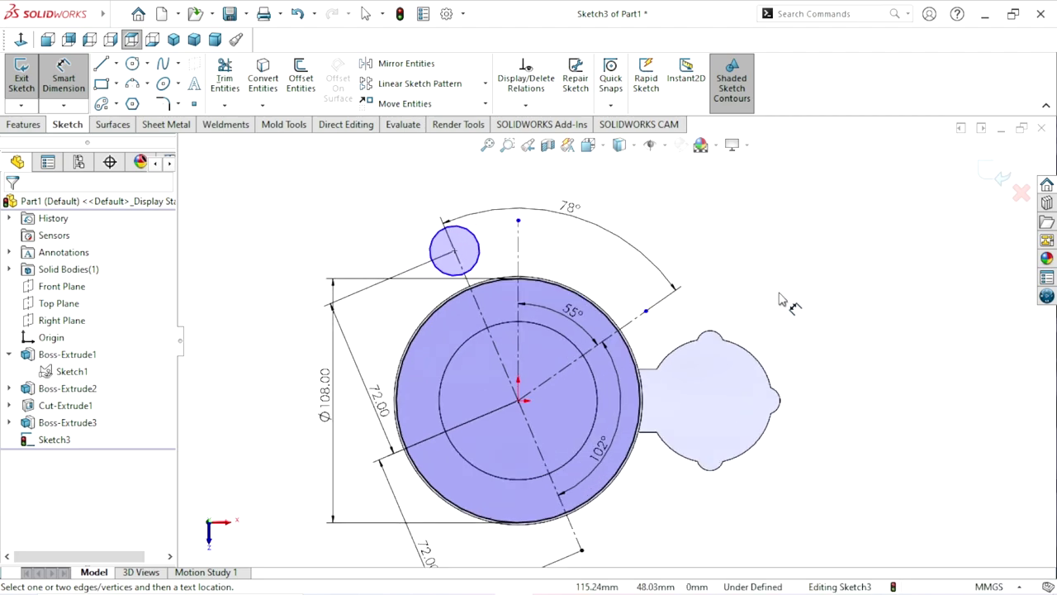
pyautogui.scroll(1, 642, 404)
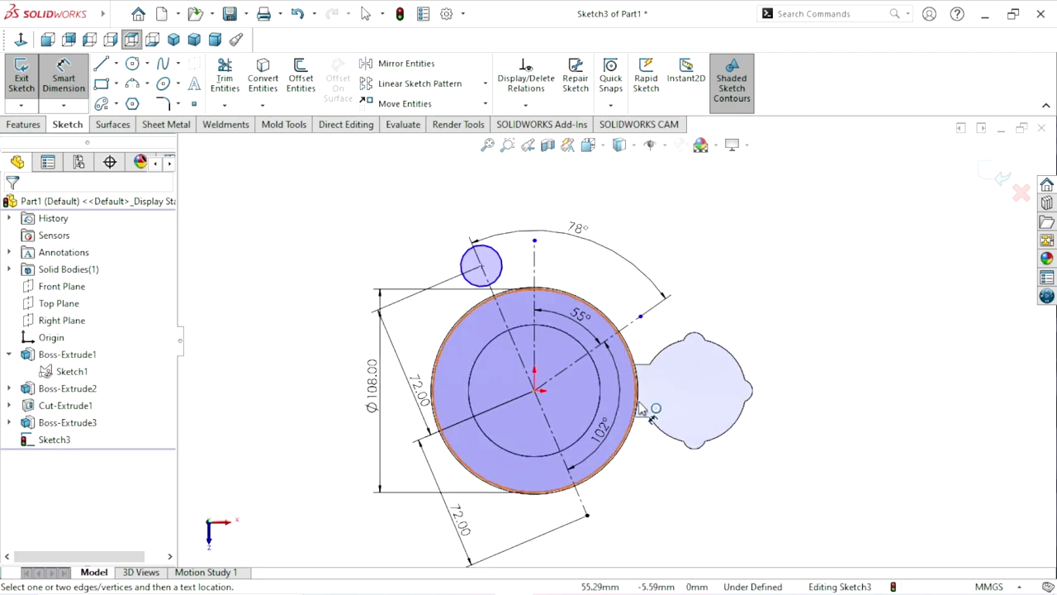
pyautogui.scroll(-1, 643, 409)
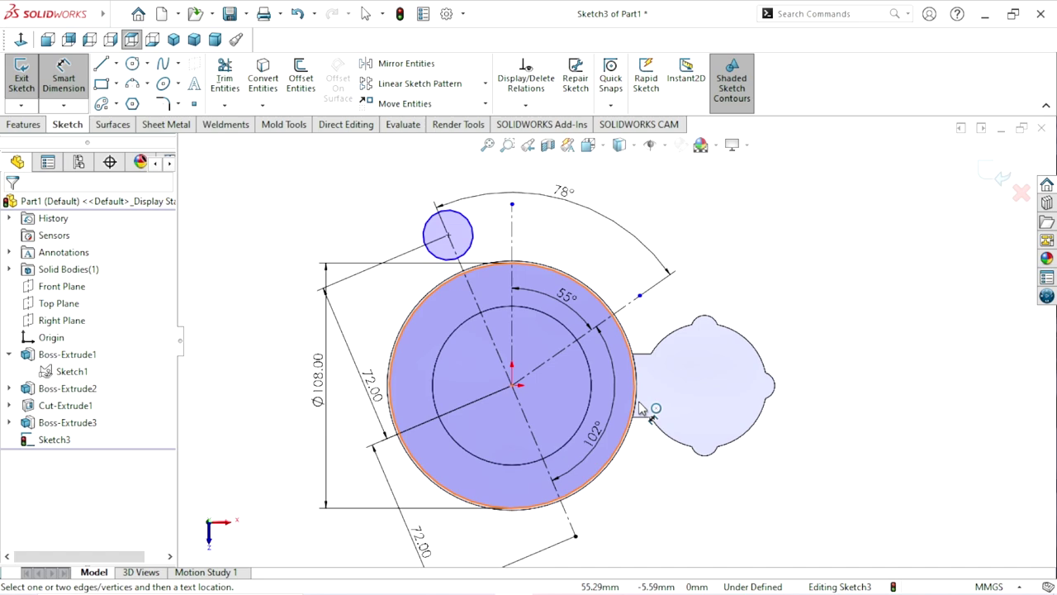
pyautogui.click(567, 345)
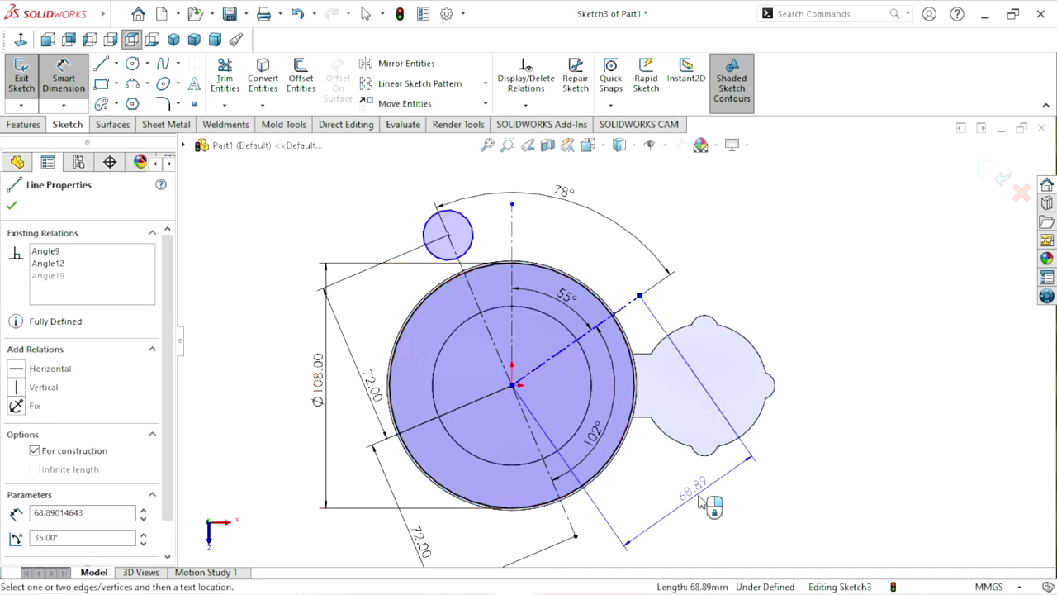
pyautogui.click(697, 500)
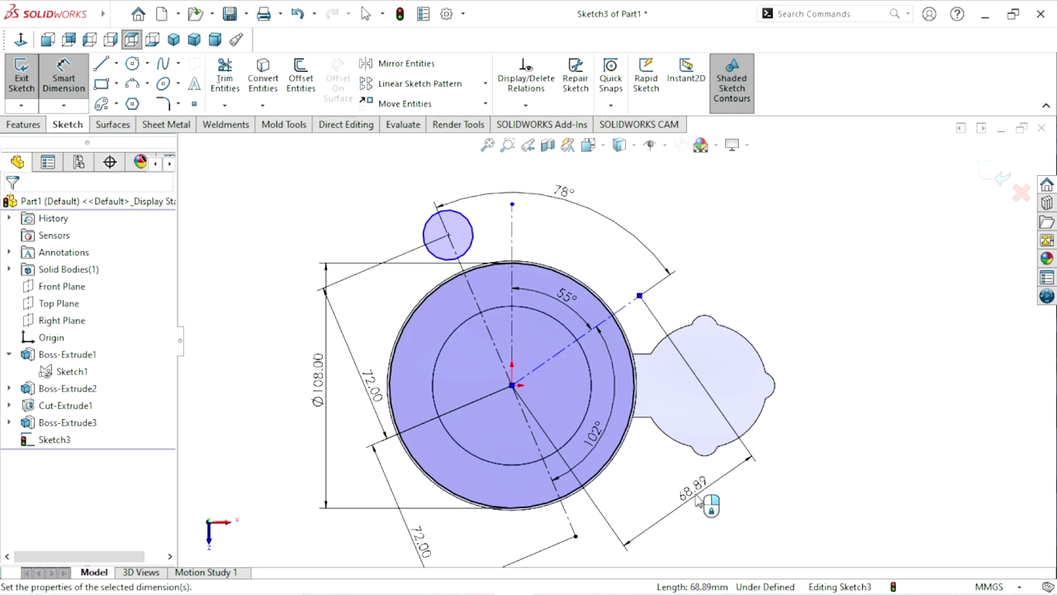
pyautogui.write('72')
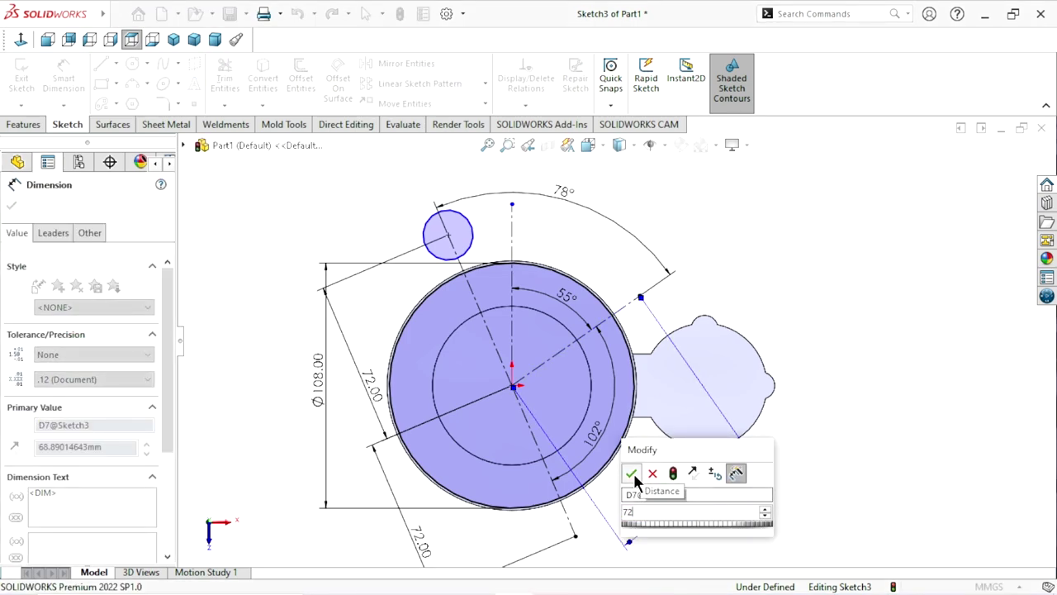
pyautogui.click(632, 473)
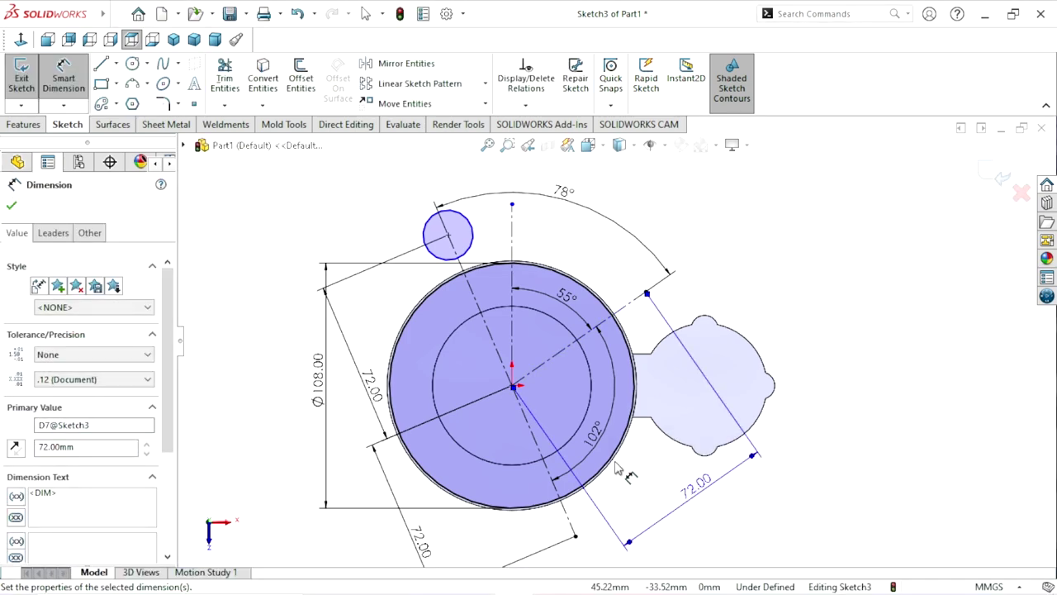
pyautogui.scroll(3, 609, 371)
pyautogui.click(11, 206)
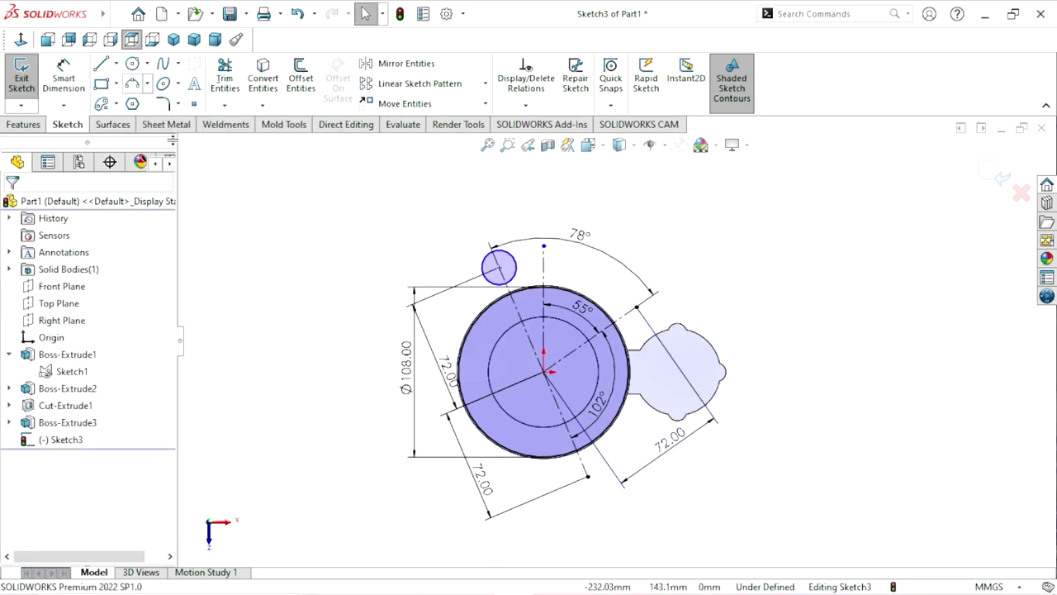
# Draw circles at the ends of the 35° line and the bottom construction line.
pyautogui.click(132, 64)
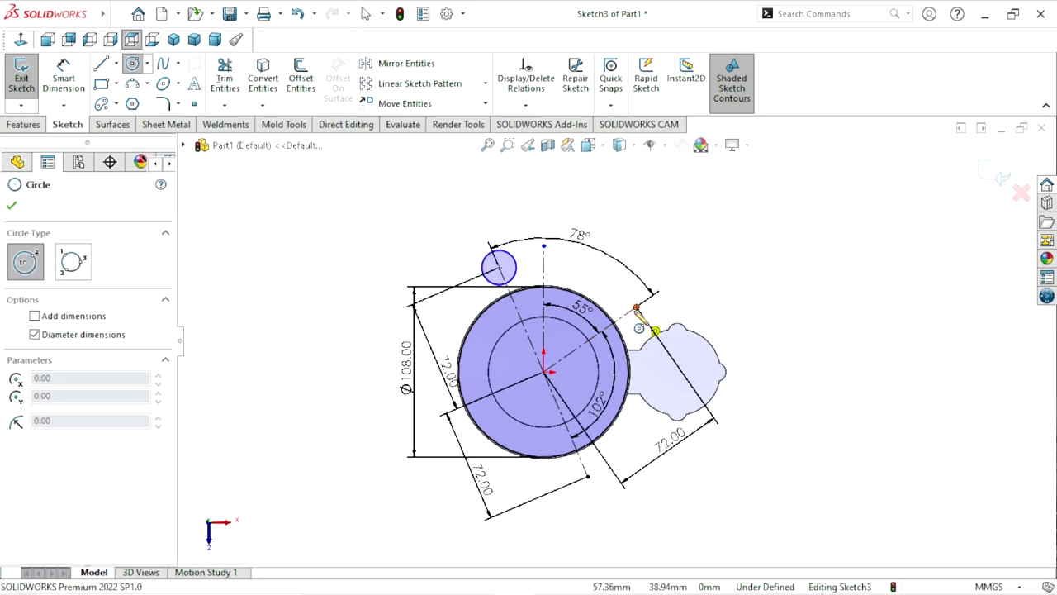
pyautogui.click(636, 308)
pyautogui.click(655, 311)
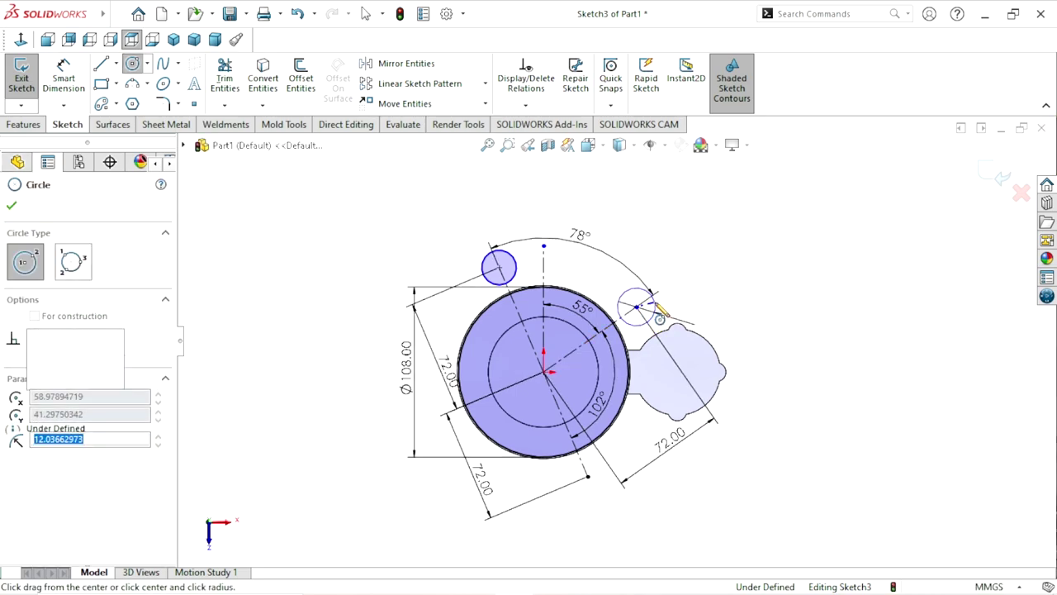
pyautogui.click(587, 477)
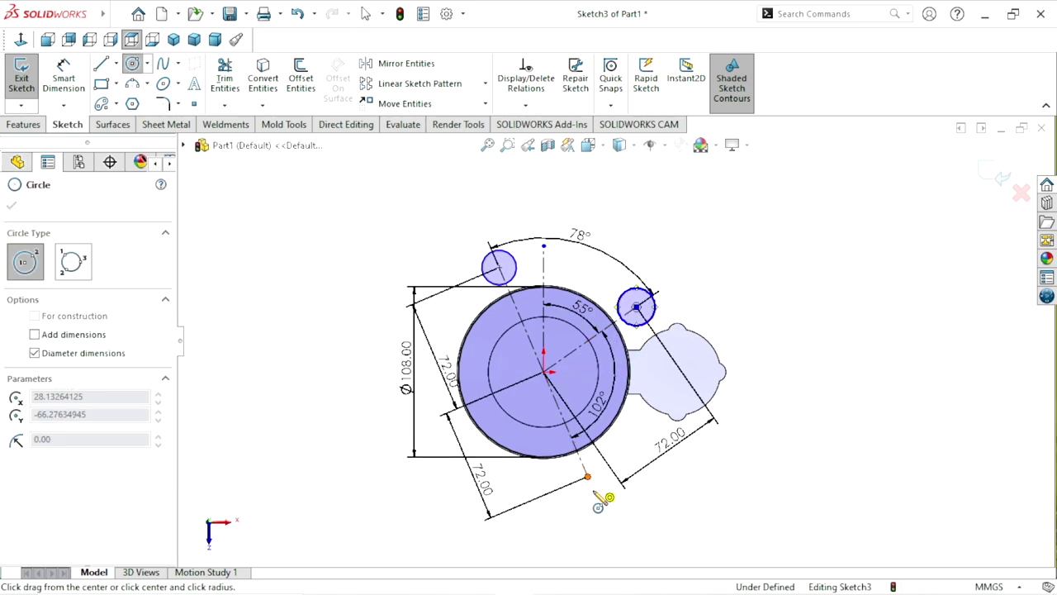
pyautogui.click(593, 496)
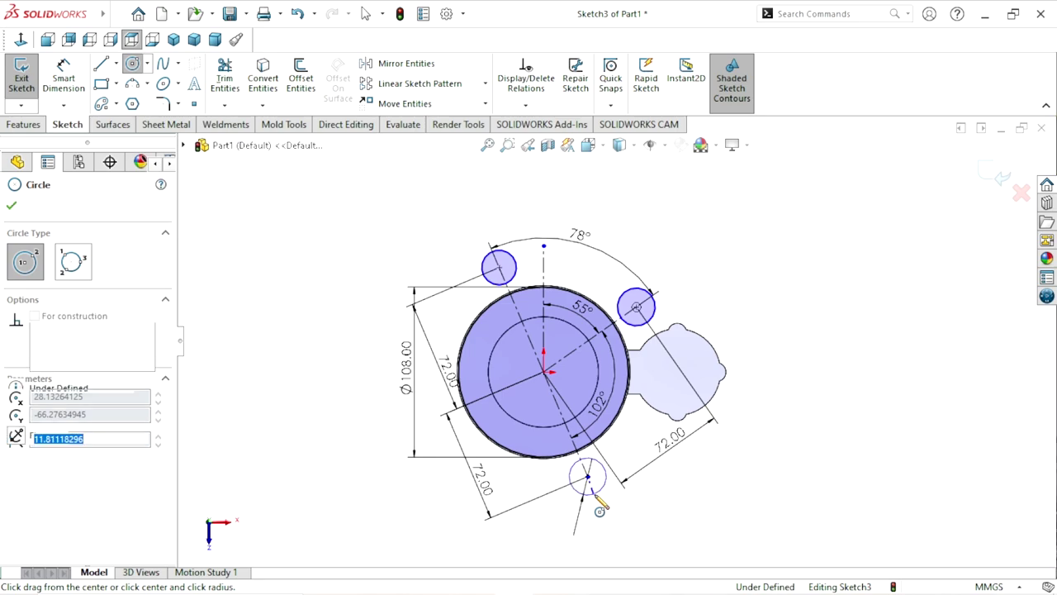
# Dimension the upper-left circle to Ø40 mm, then start changing it to 32.
pyautogui.click(77, 88)
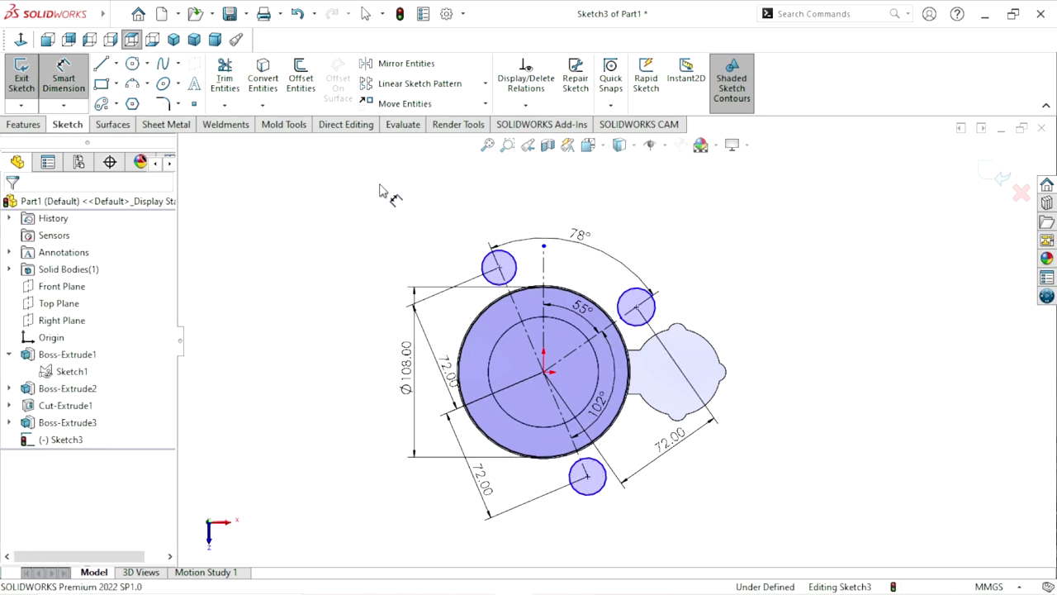
pyautogui.click(463, 253)
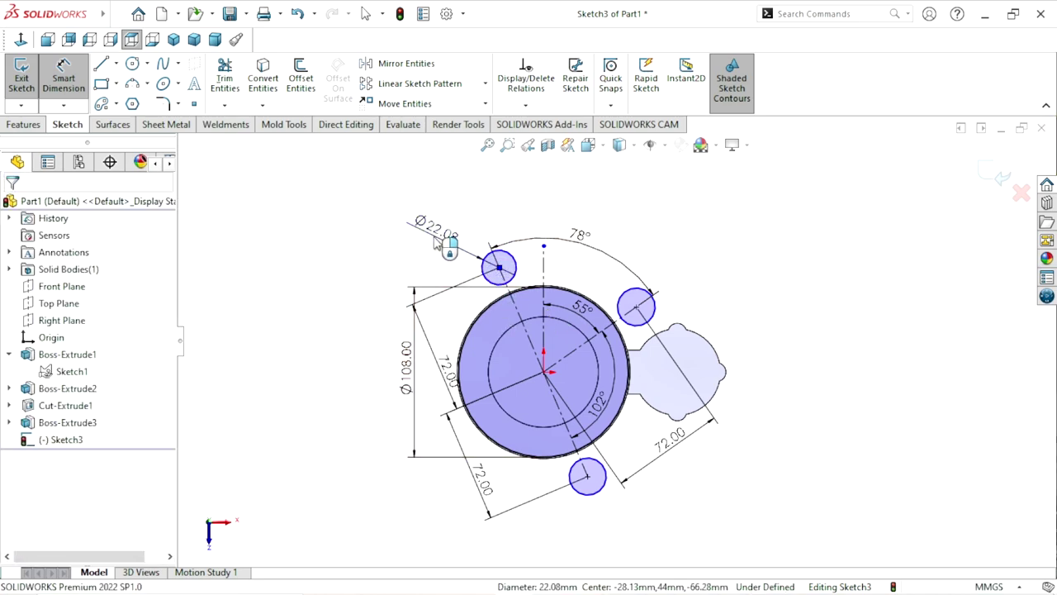
pyautogui.click(438, 239)
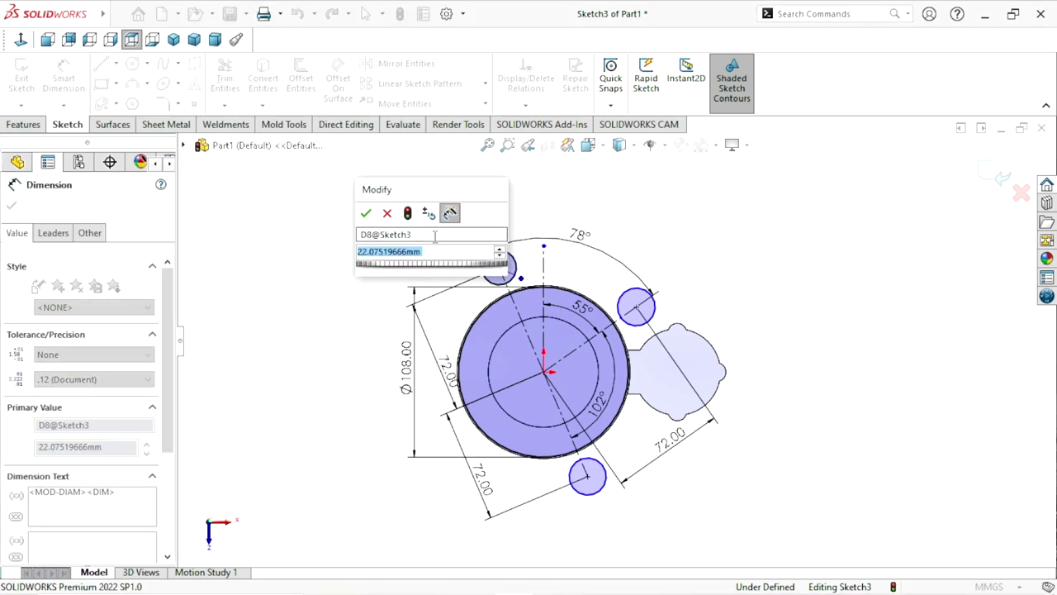
pyautogui.write('40')
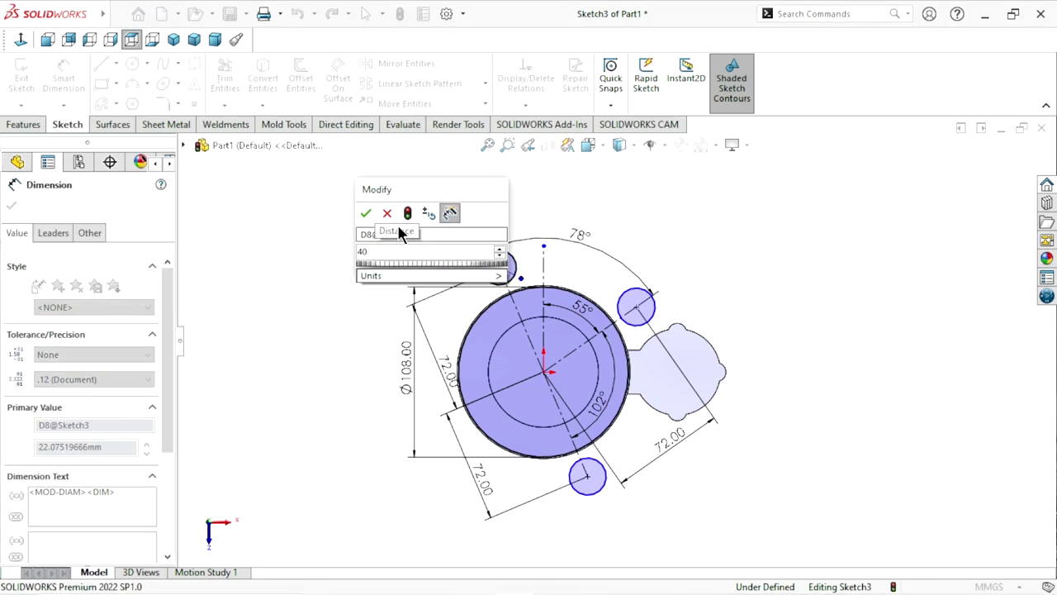
pyautogui.click(368, 213)
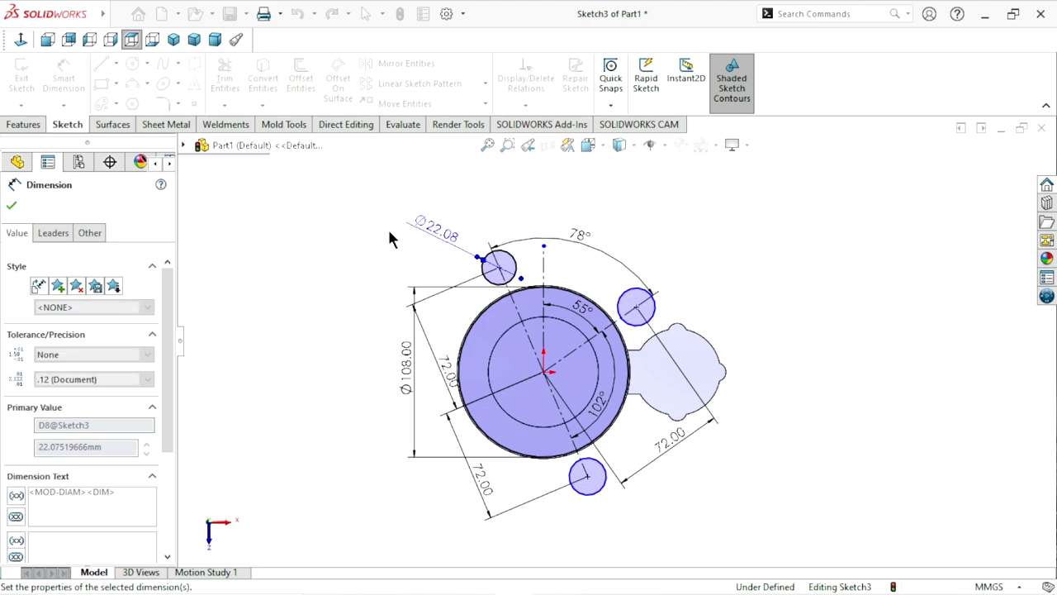
pyautogui.scroll(1, 575, 359)
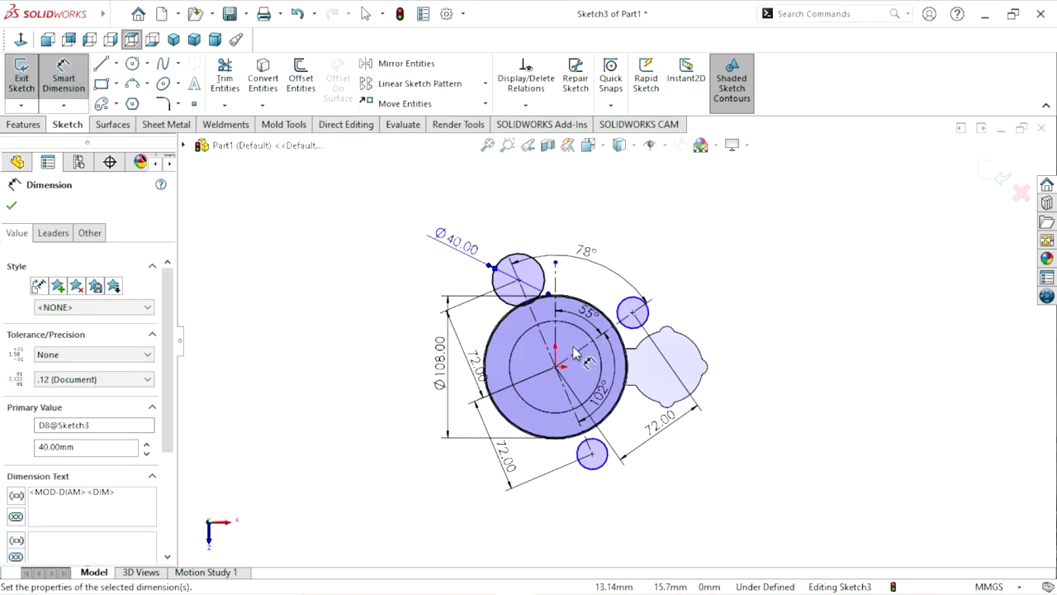
pyautogui.doubleClick(447, 238)
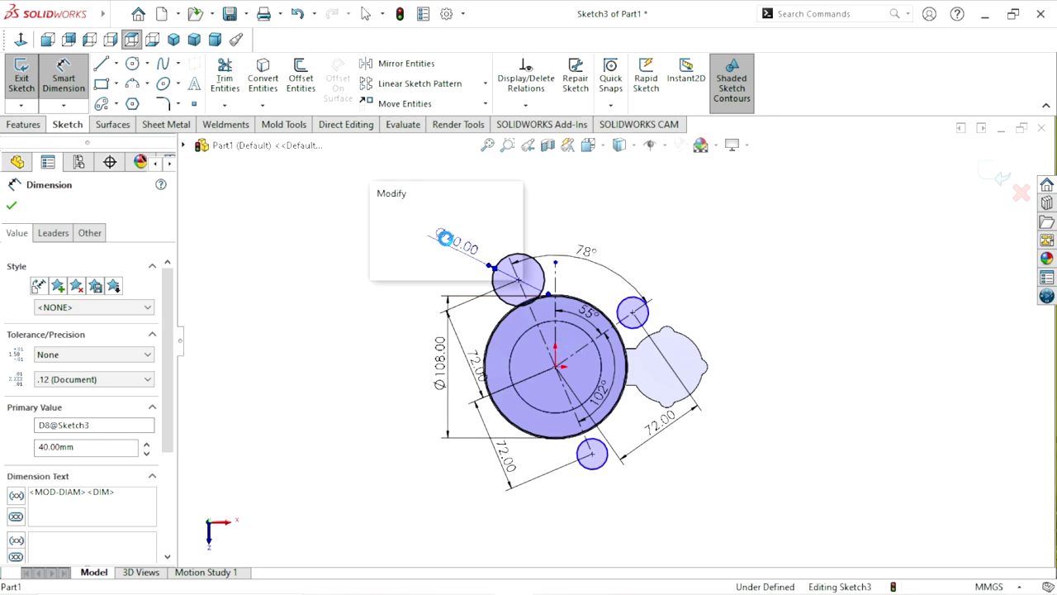
pyautogui.write('42')
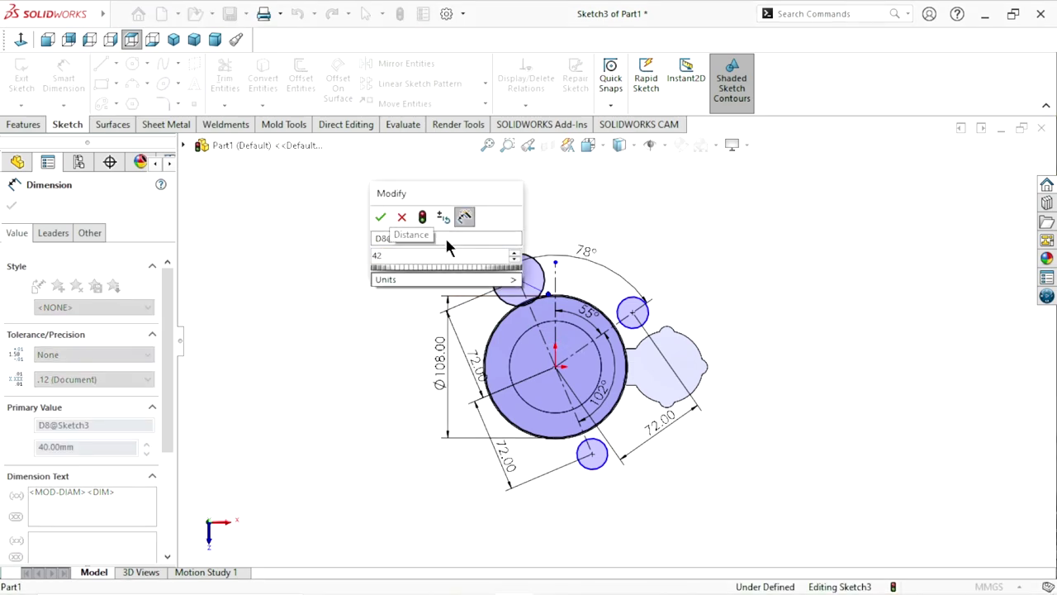
pyautogui.press('BackSpace')
pyautogui.press('BackSpace')
pyautogui.write('32')
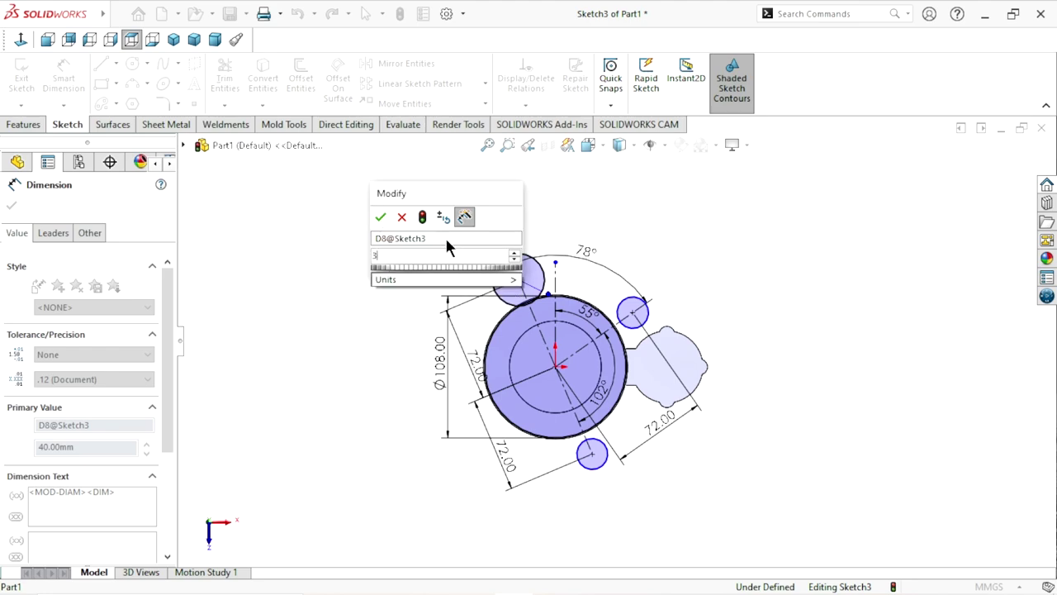
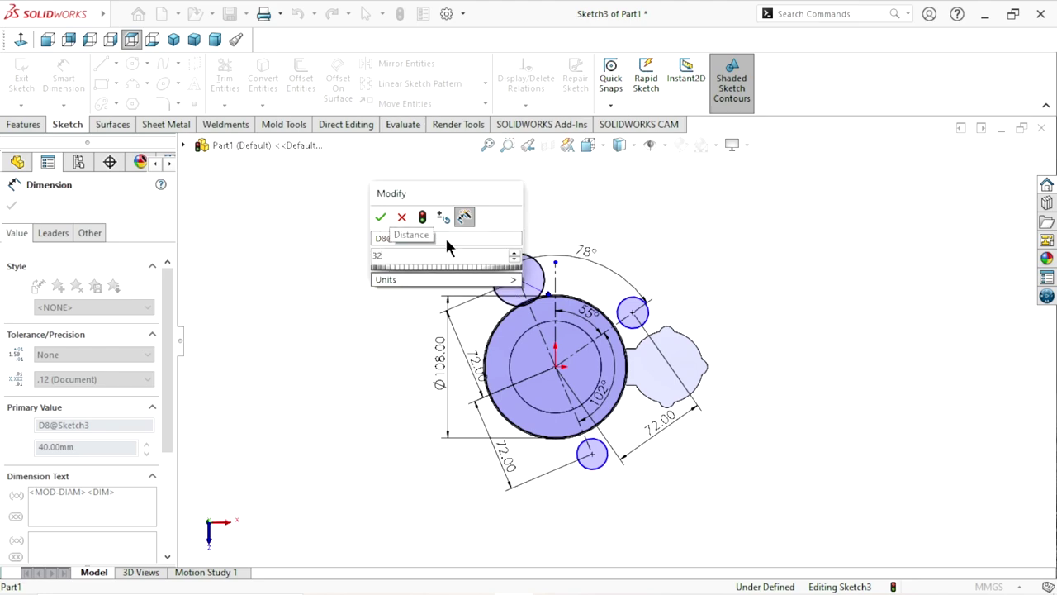
# Set the top small circle's diameter to 32 mm.
pyautogui.click(380, 217)
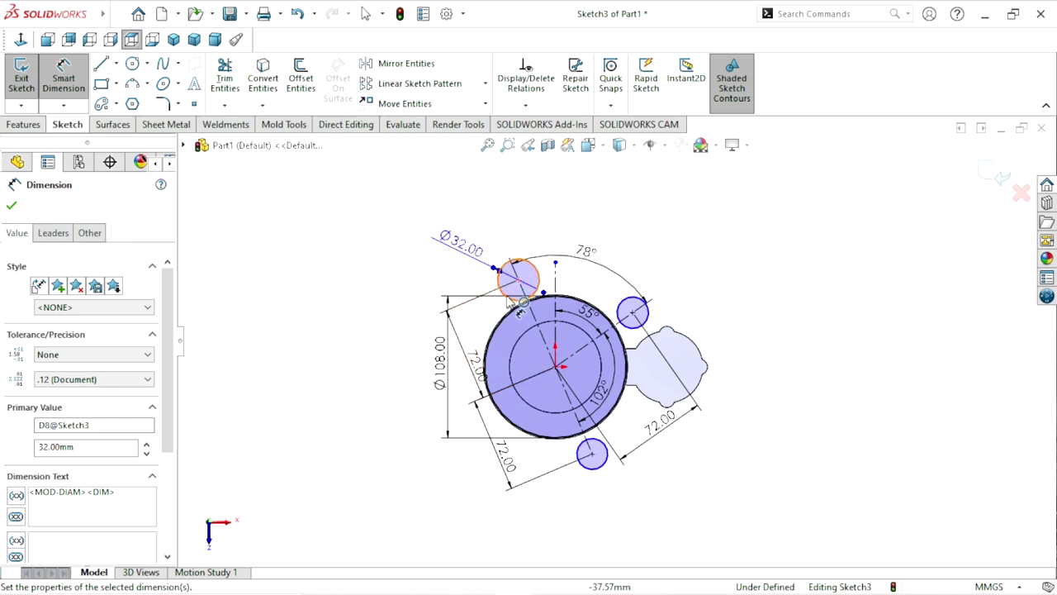
pyautogui.keyDown('ctrl'); pyautogui.moveTo(562, 296); pyautogui.dragTo(574, 307, button='middle'); pyautogui.keyUp('ctrl')
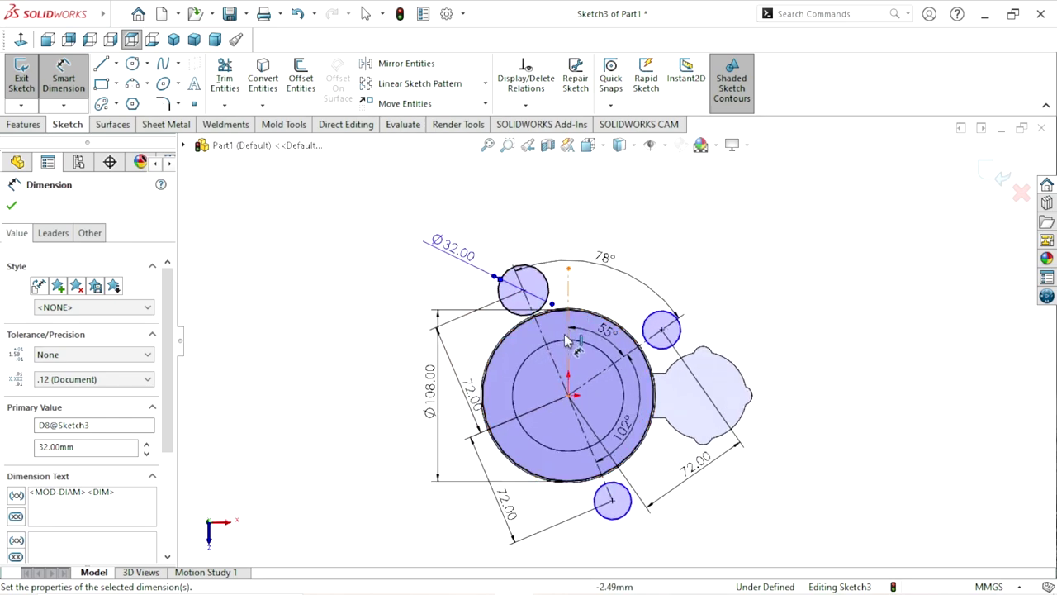
pyautogui.scroll(-2, 557, 330)
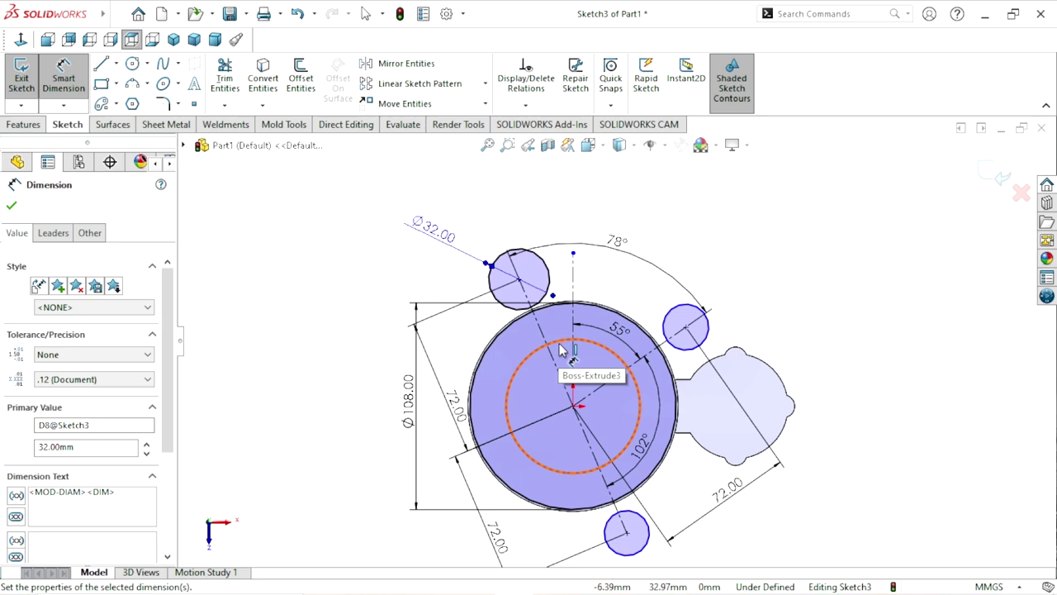
pyautogui.click(12, 208)
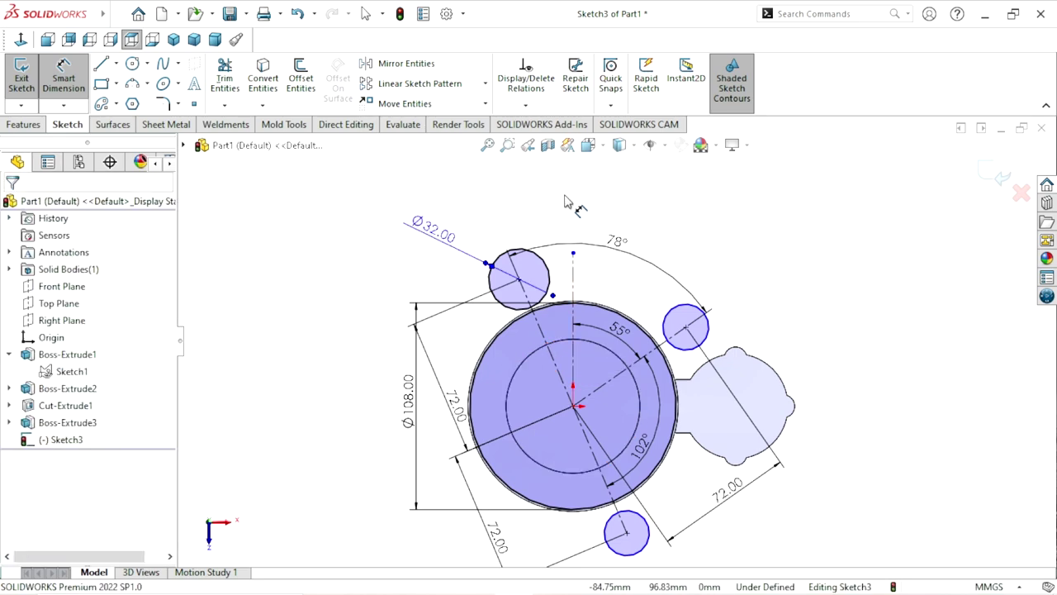
# Make the top, upper-right and bottom small circles equal in size.
pyautogui.click(514, 254)
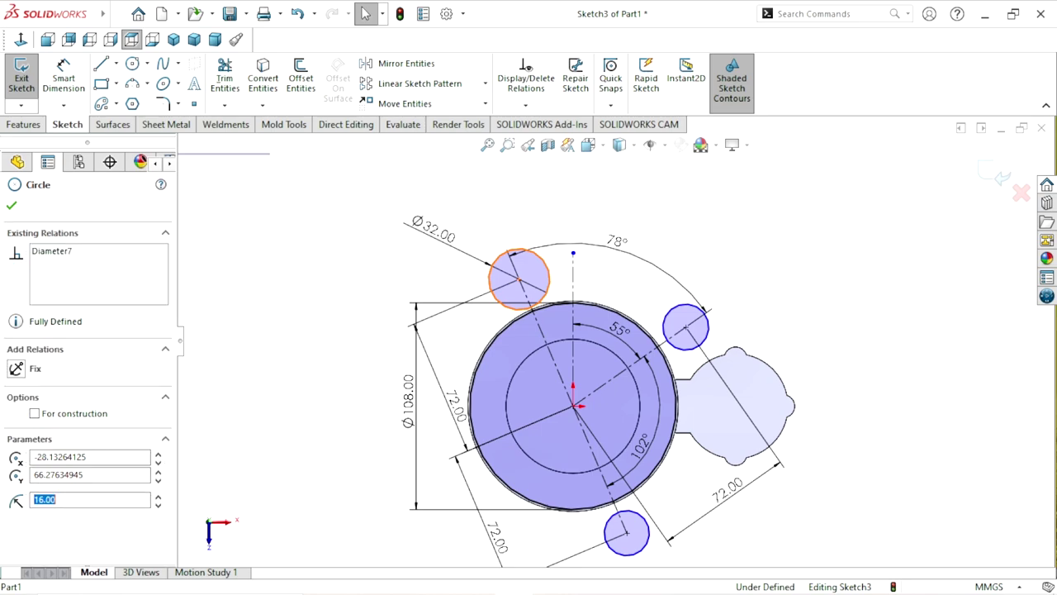
pyautogui.click(667, 344)
pyautogui.keyDown('ctrl'); pyautogui.click(638, 538); pyautogui.keyUp('ctrl')
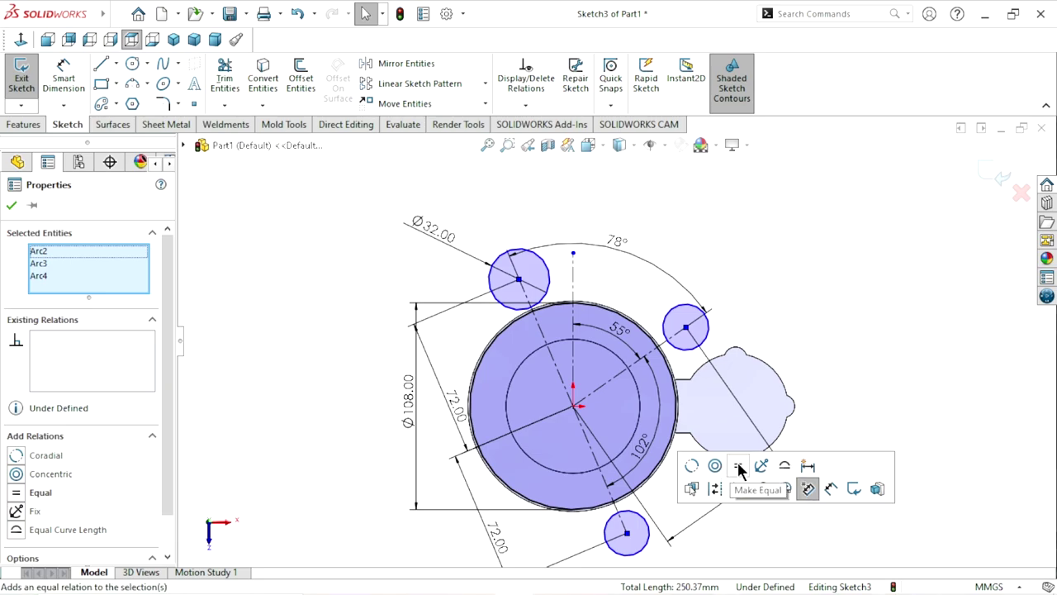
pyautogui.click(739, 467)
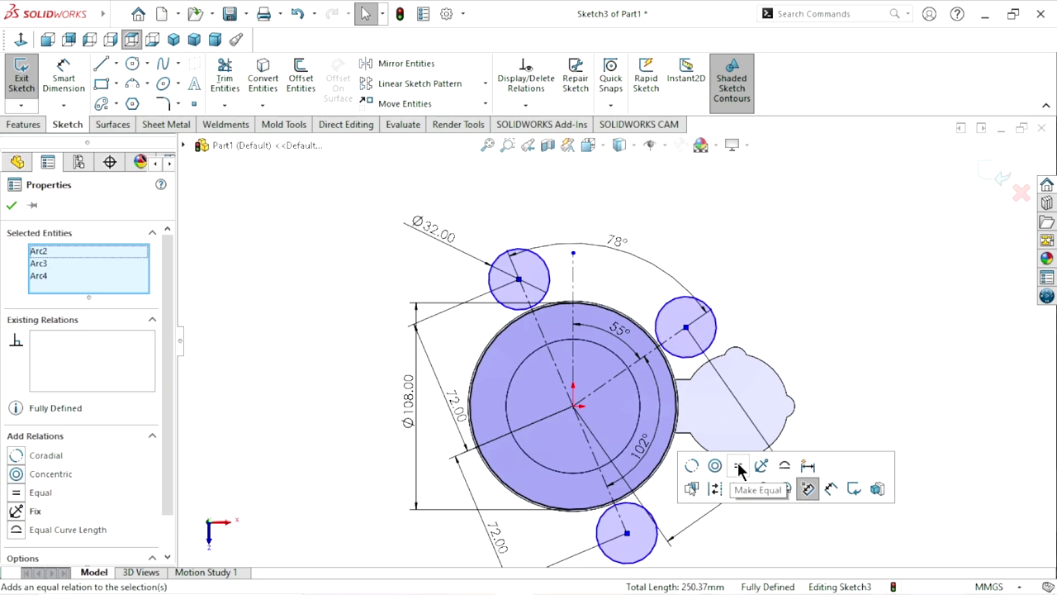
pyautogui.click(12, 205)
pyautogui.scroll(4, 687, 457)
pyautogui.scroll(-2, 673, 413)
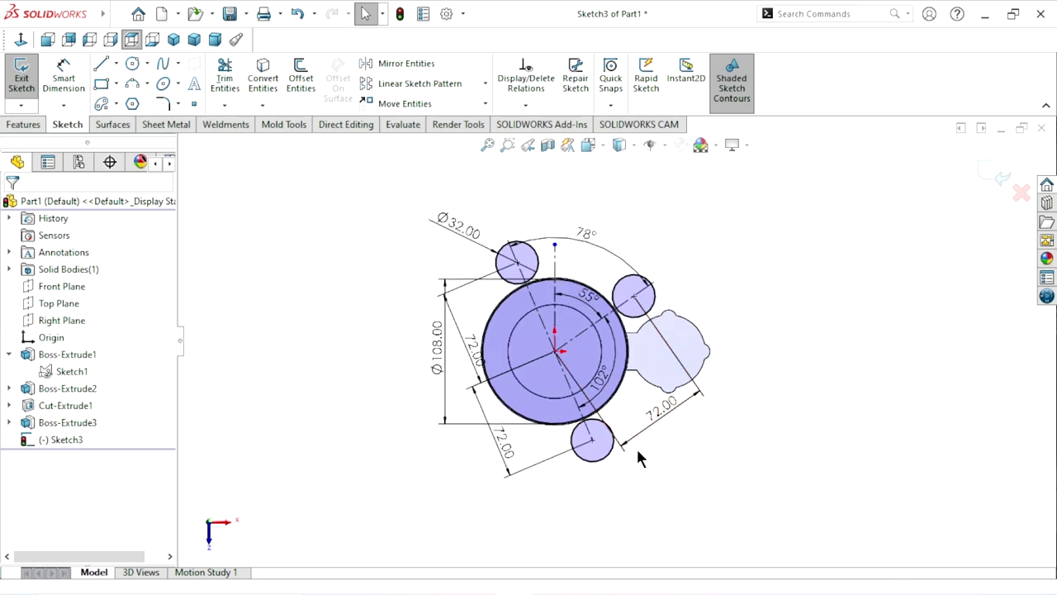
pyautogui.scroll(-1, 625, 389)
pyautogui.scroll(-1, 611, 354)
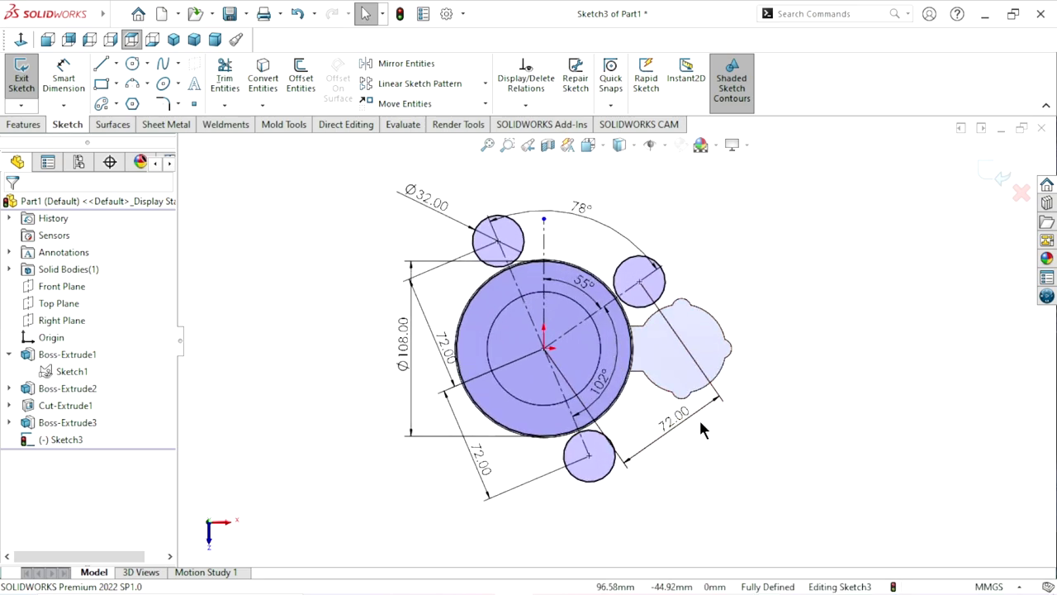
pyautogui.scroll(-1, 665, 382)
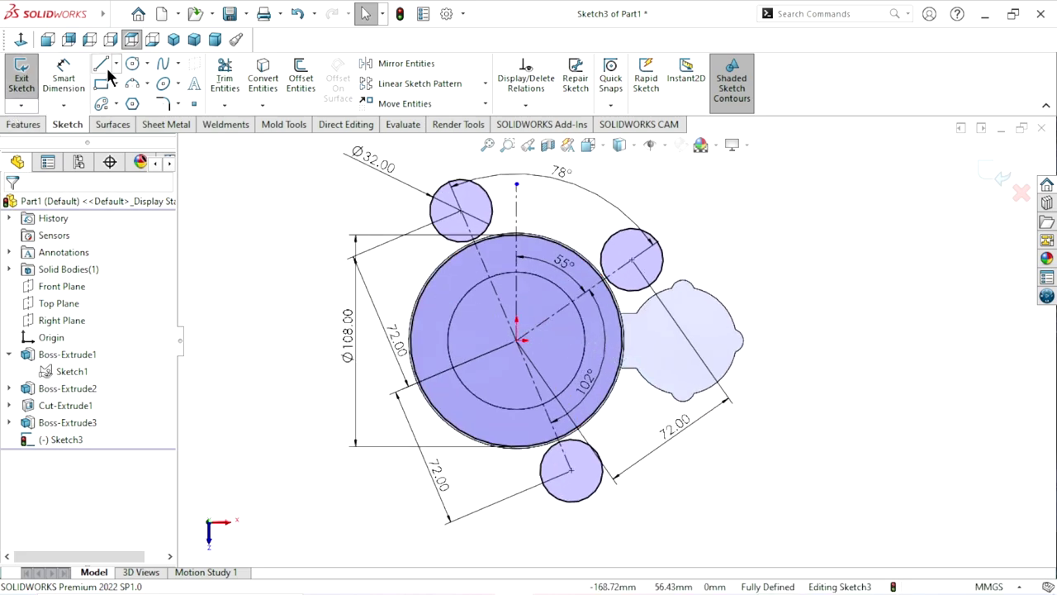
# Draw a line from the upper-right small circle to the bottom small circle.
pyautogui.press('l')
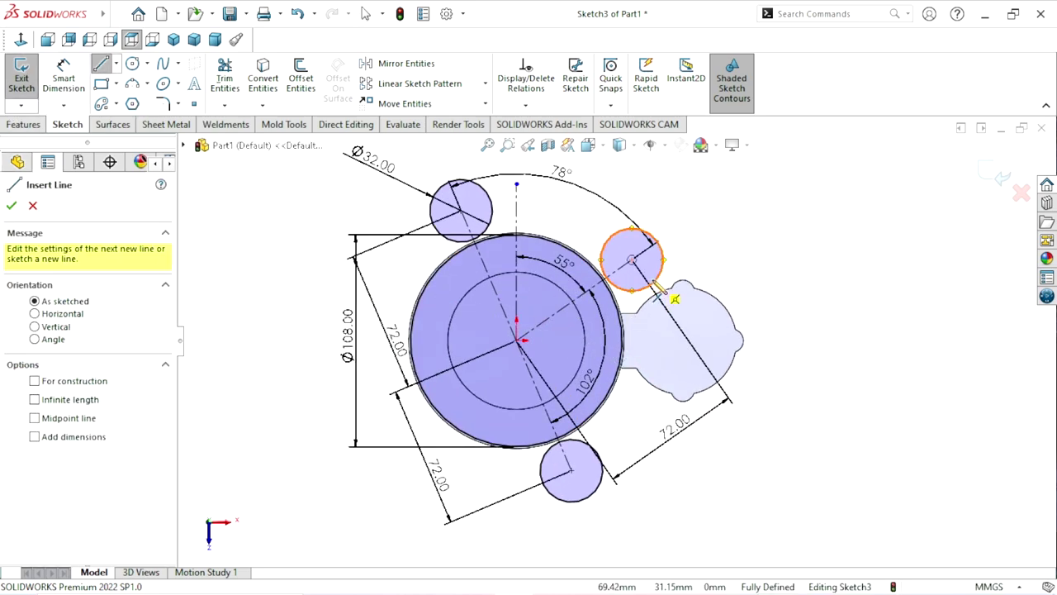
pyautogui.click(661, 285)
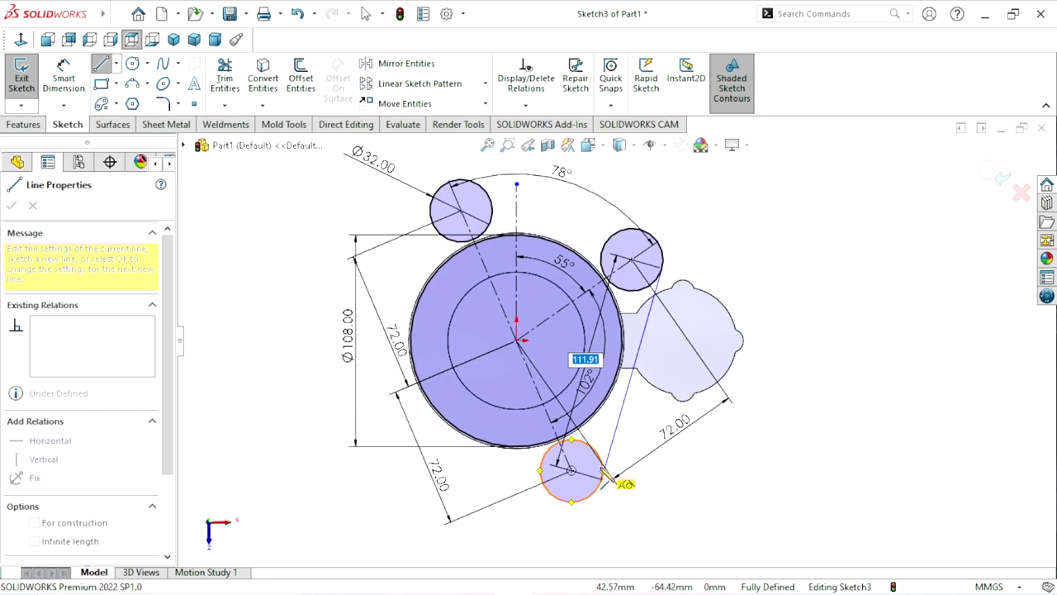
pyautogui.click(603, 469)
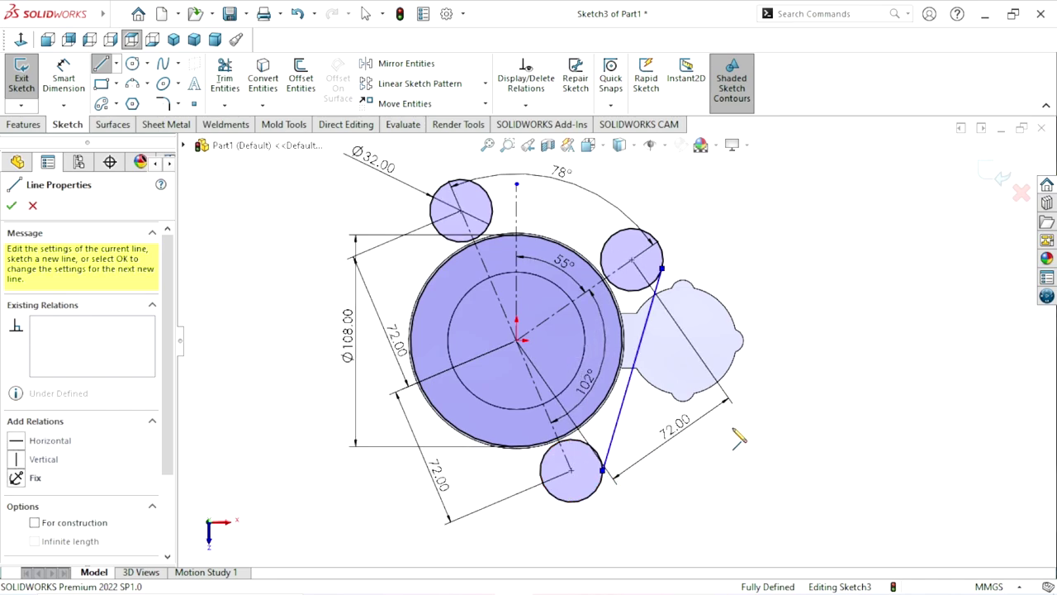
pyautogui.rightClick(826, 438)
pyautogui.click(835, 408)
pyautogui.scroll(-3, 676, 301)
pyautogui.press('Escape')
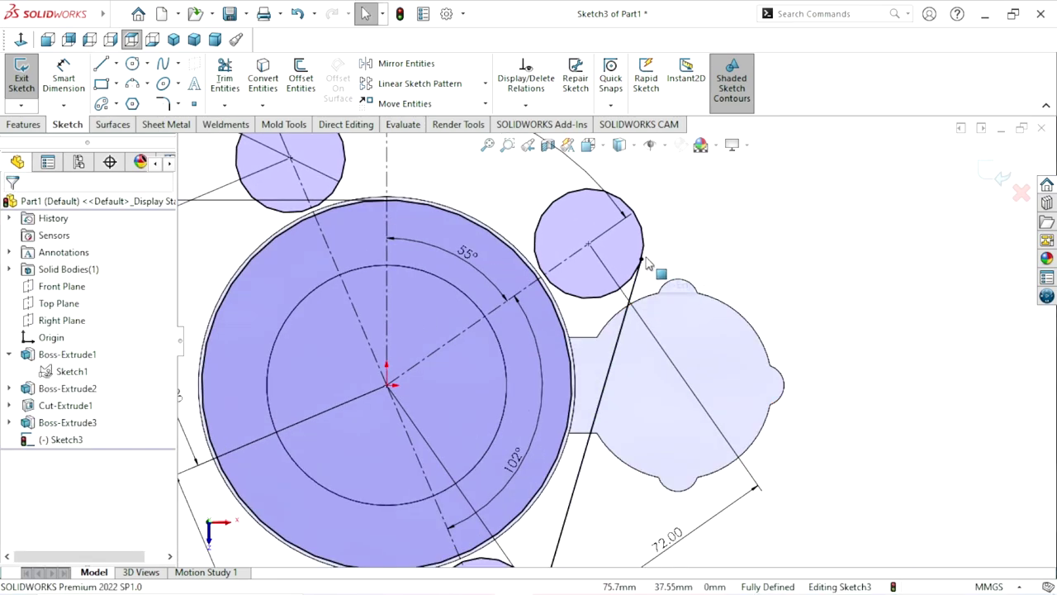
pyautogui.click(641, 259)
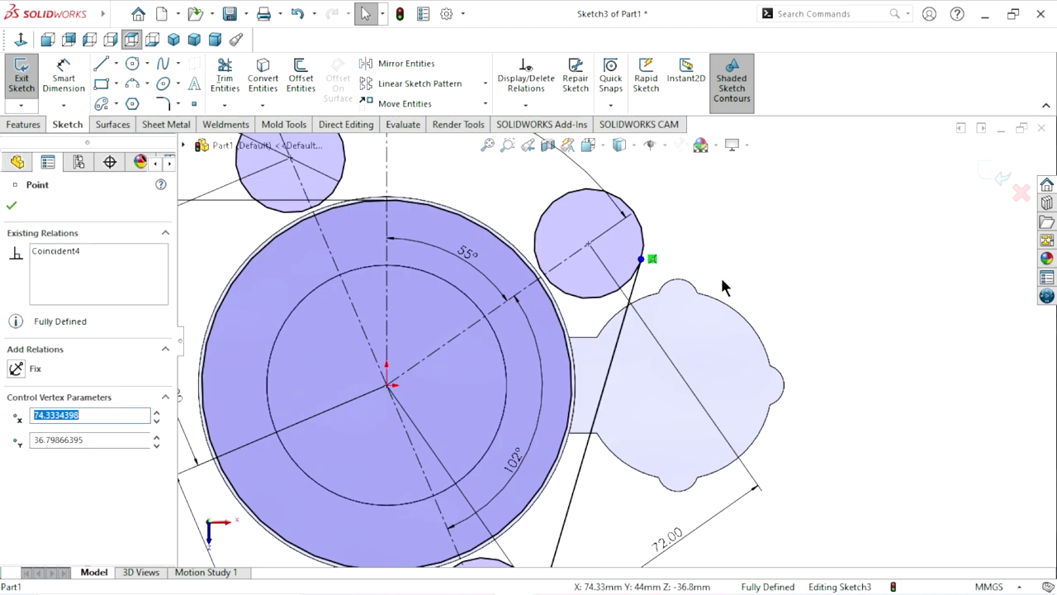
pyautogui.press('Escape')
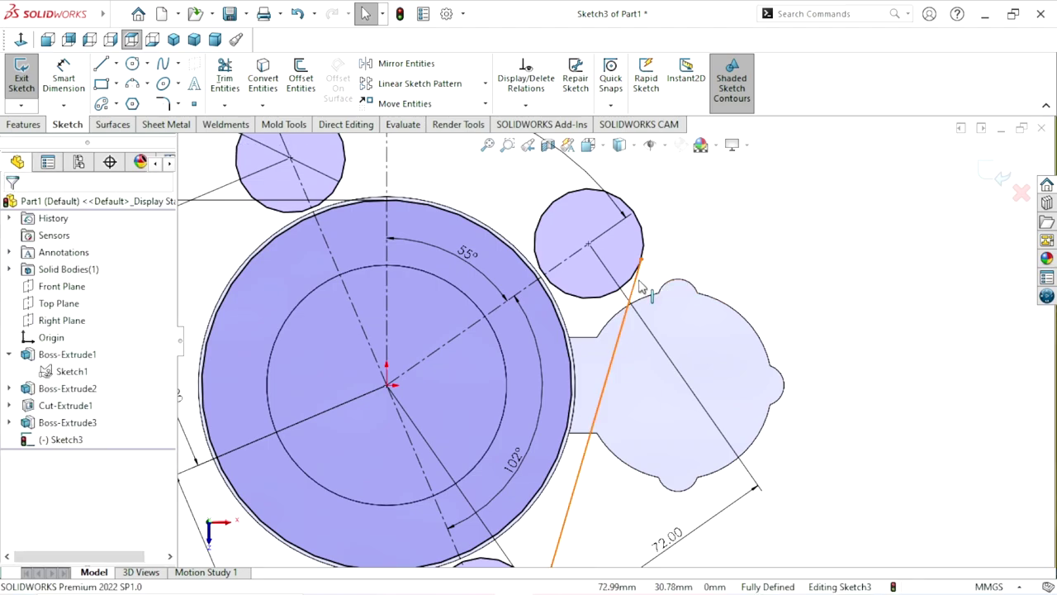
# Make the new line tangent to the upper-right circle.
pyautogui.click(661, 243)
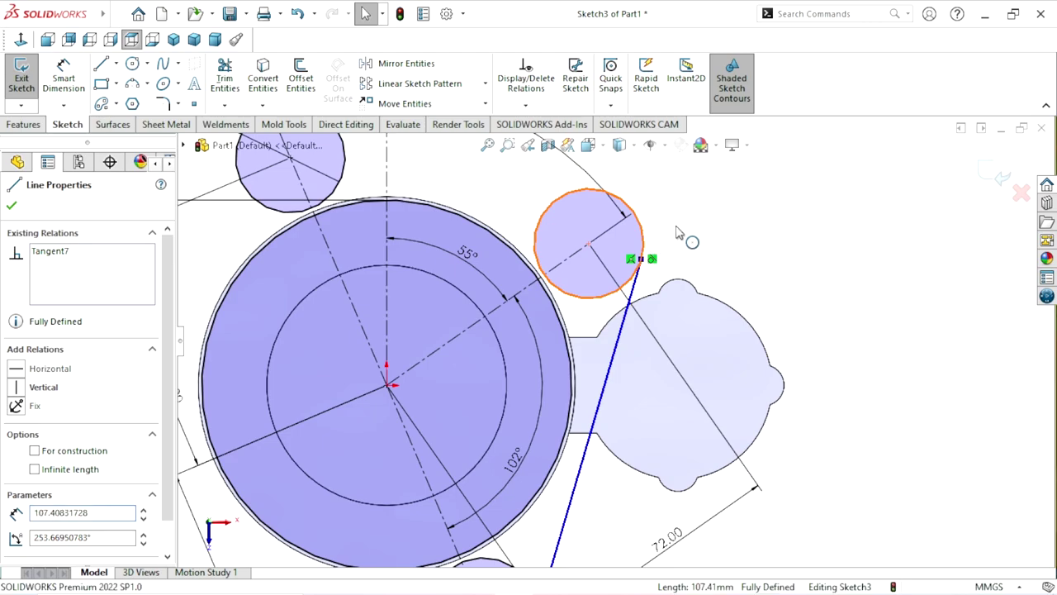
pyautogui.keyDown('ctrl'); pyautogui.click(675, 232); pyautogui.keyUp('ctrl')
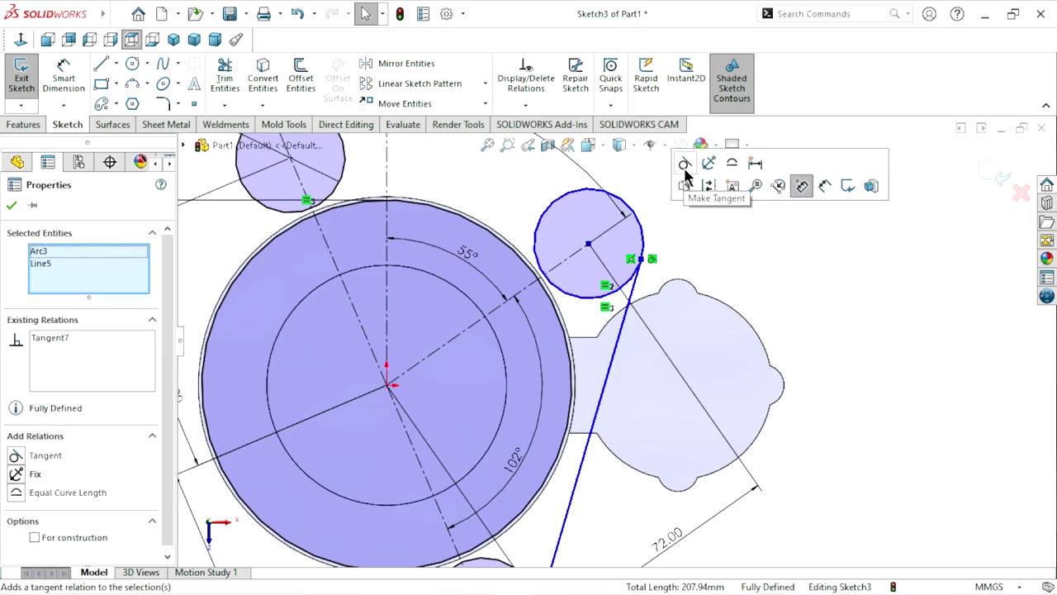
pyautogui.click(685, 165)
pyautogui.scroll(5, 661, 375)
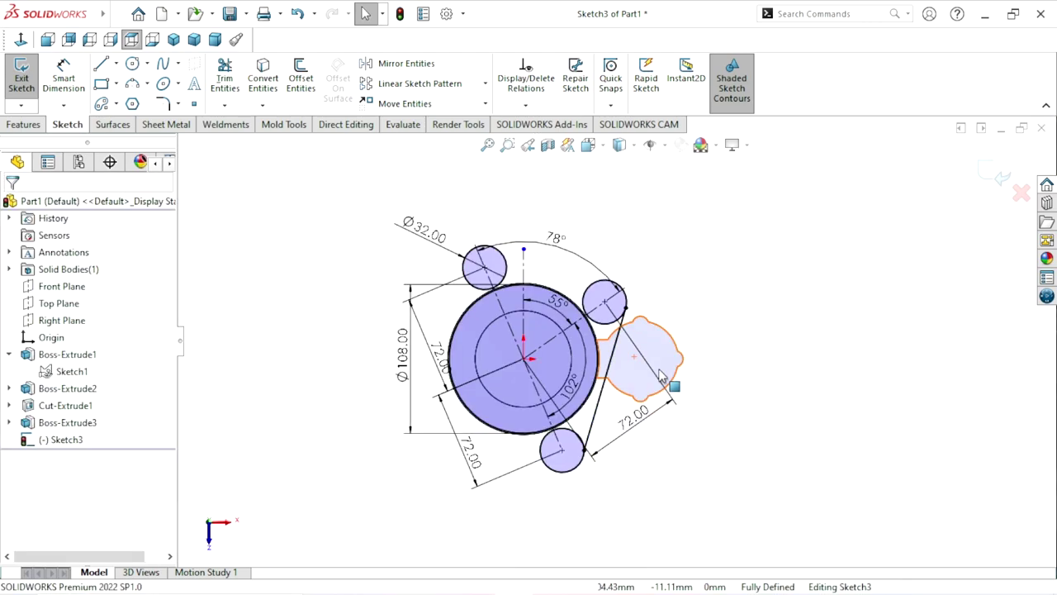
pyautogui.scroll(-3, 628, 437)
pyautogui.scroll(-2, 628, 380)
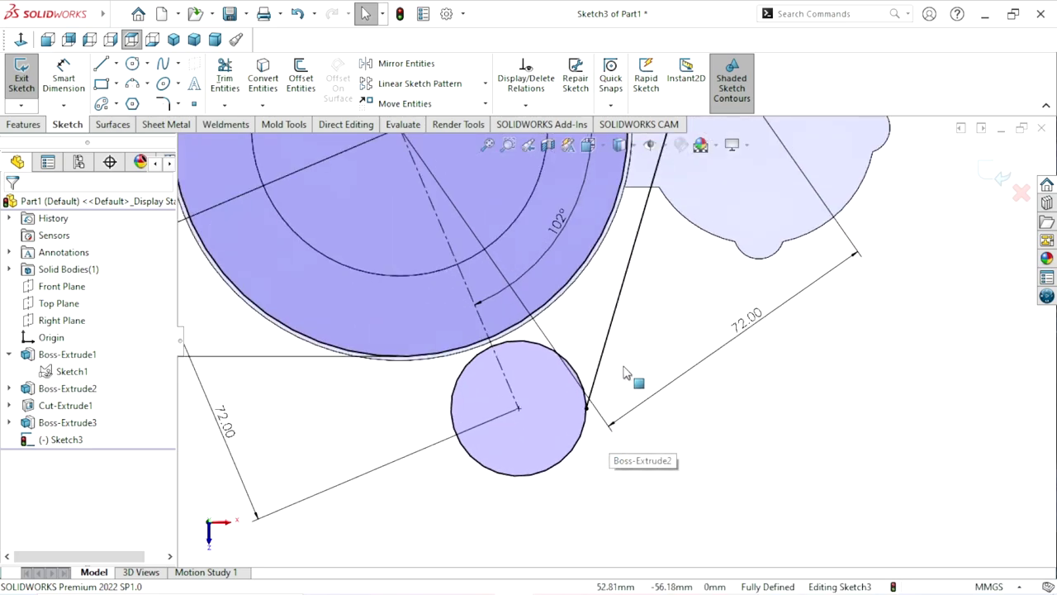
# Make the line tangent to the bottom circle and delete the conflicting tangent relation.
pyautogui.click(592, 399)
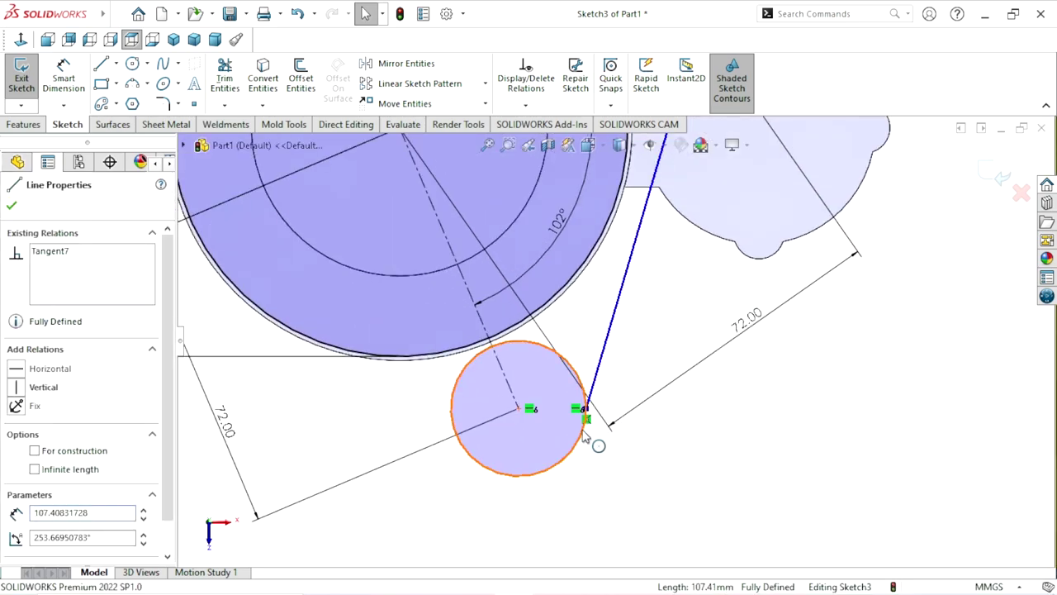
pyautogui.keyDown('ctrl'); pyautogui.click(585, 437); pyautogui.keyUp('ctrl')
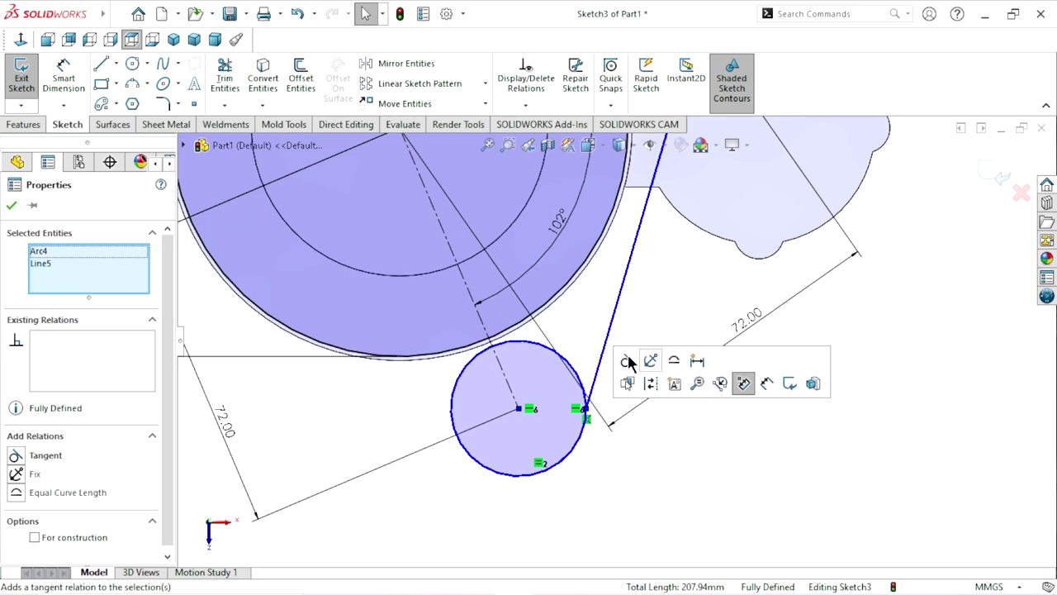
pyautogui.click(628, 360)
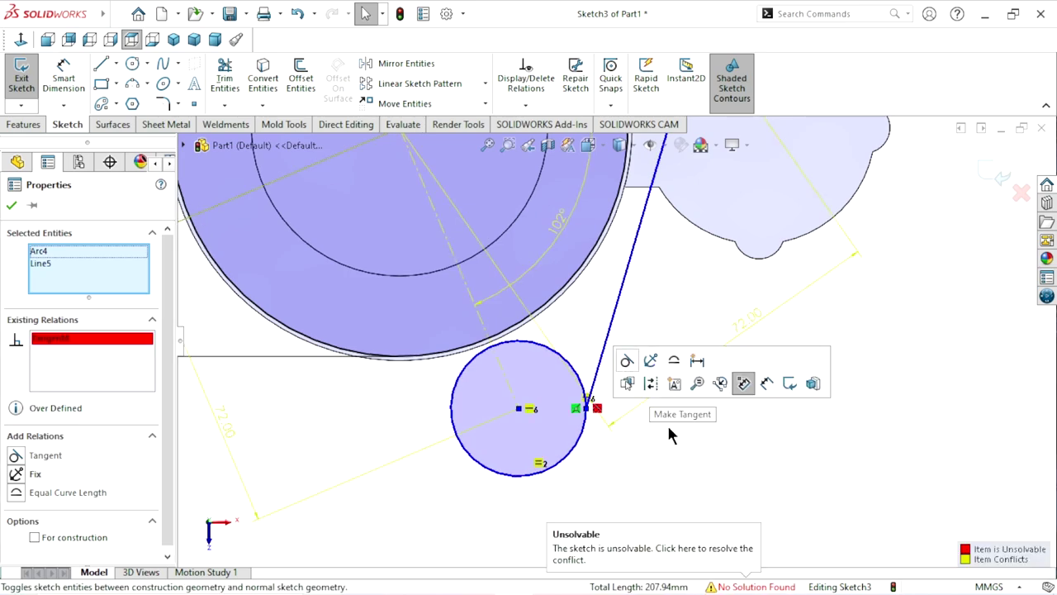
pyautogui.rightClick(97, 347)
pyautogui.click(138, 367)
pyautogui.scroll(5, 717, 294)
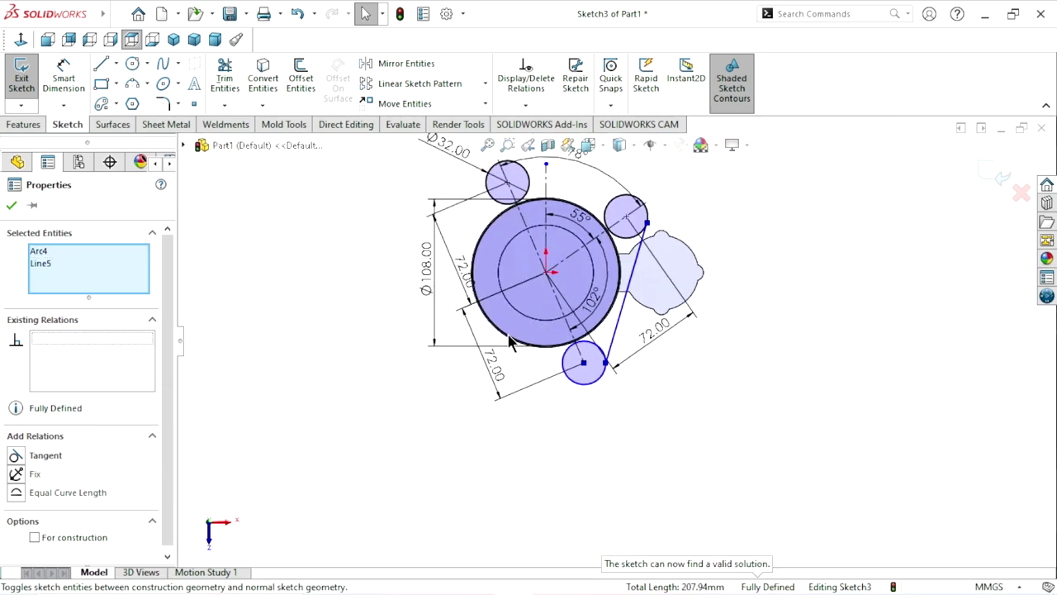
# Move the 78° dimension farther out from the sketch.
pyautogui.click(787, 285)
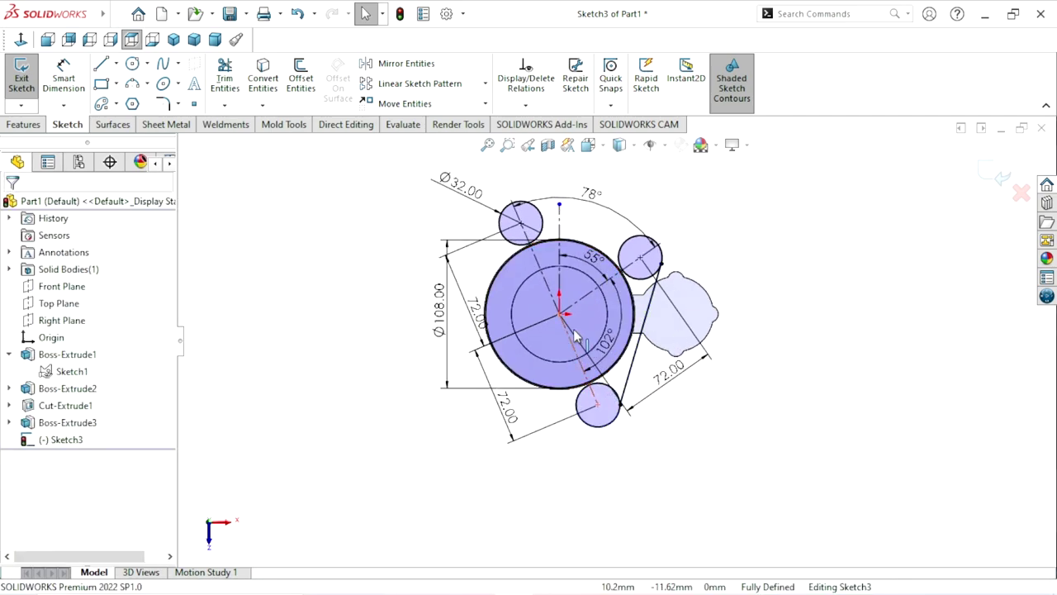
pyautogui.scroll(-2, 611, 248)
pyautogui.scroll(-2, 636, 223)
pyautogui.scroll(-2, 627, 219)
pyautogui.scroll(2, 608, 231)
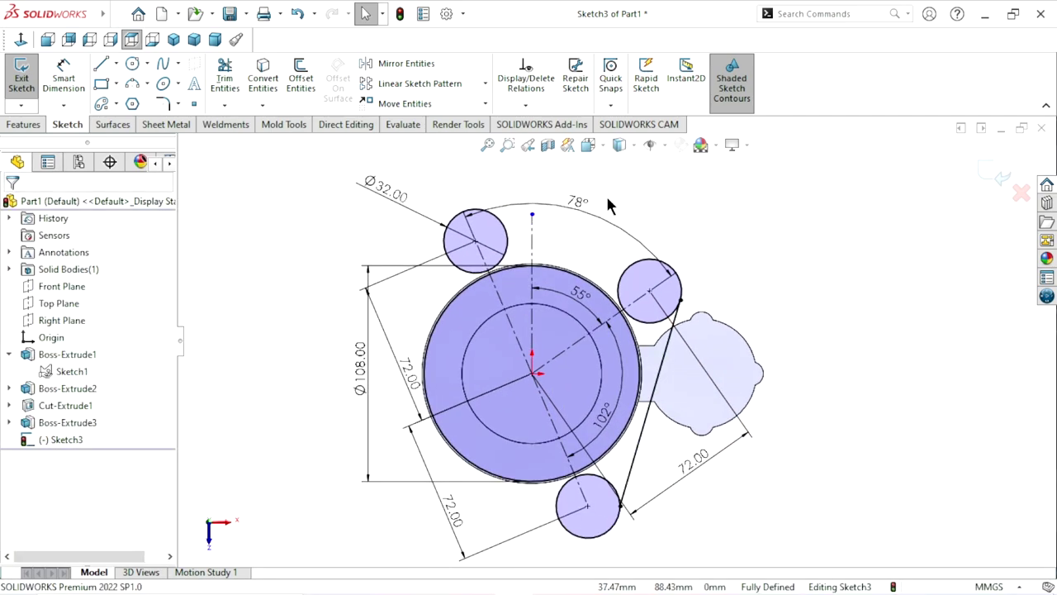
pyautogui.scroll(-2, 606, 194)
pyautogui.moveTo(559, 221); pyautogui.dragTo(599, 183)
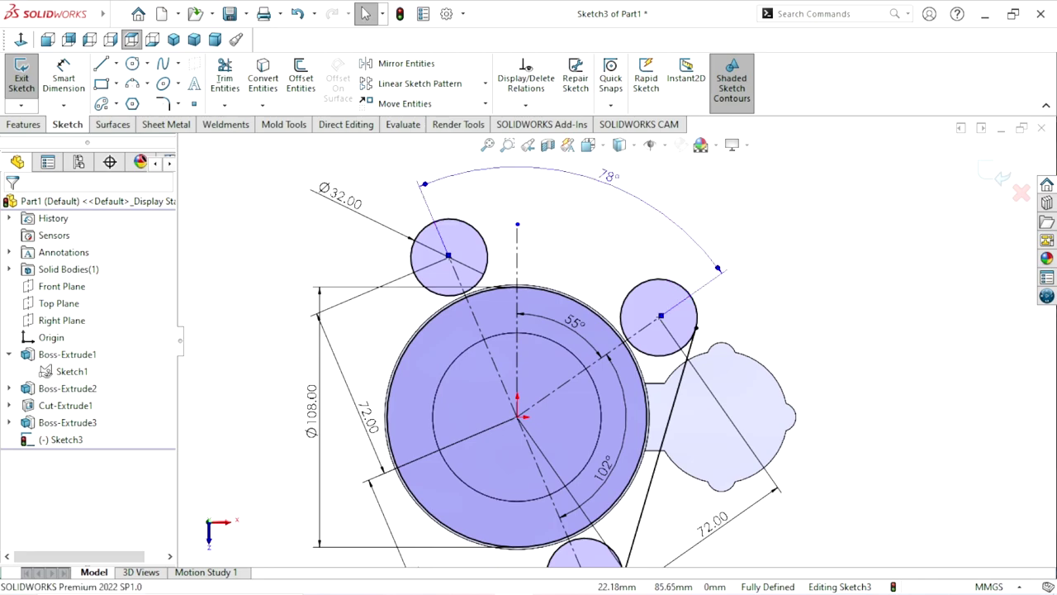
# Draw a three-point arc from the top Ø32 circle to the upper-right small circle.
pyautogui.click(816, 287)
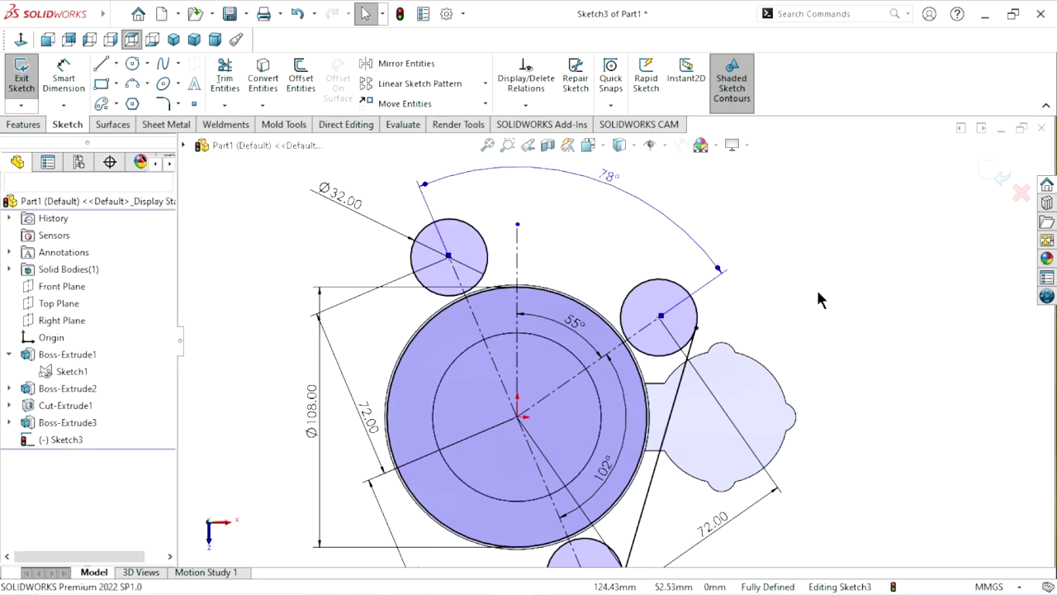
pyautogui.click(132, 84)
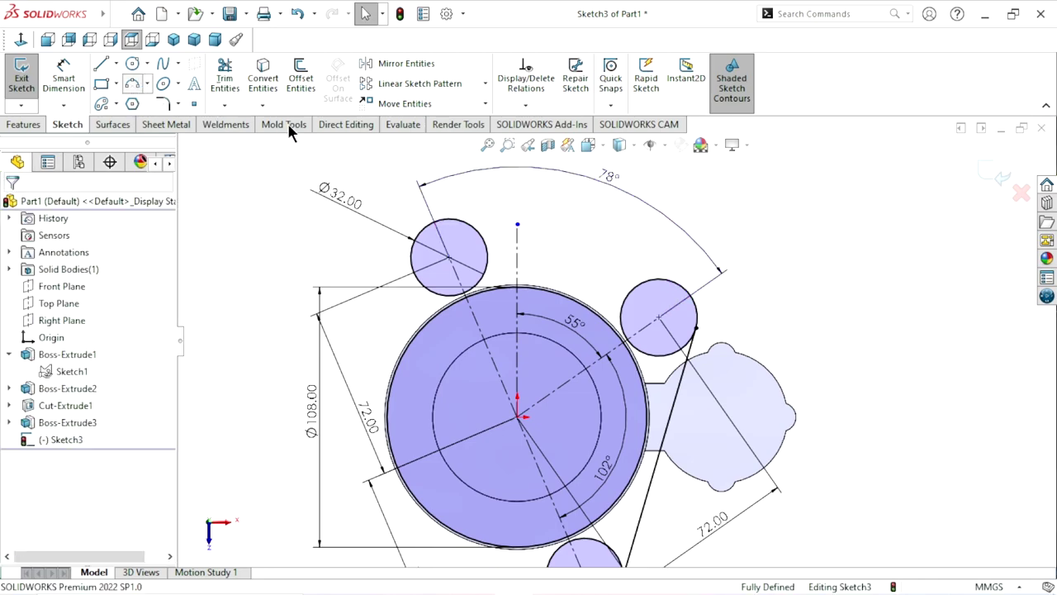
pyautogui.click(493, 257)
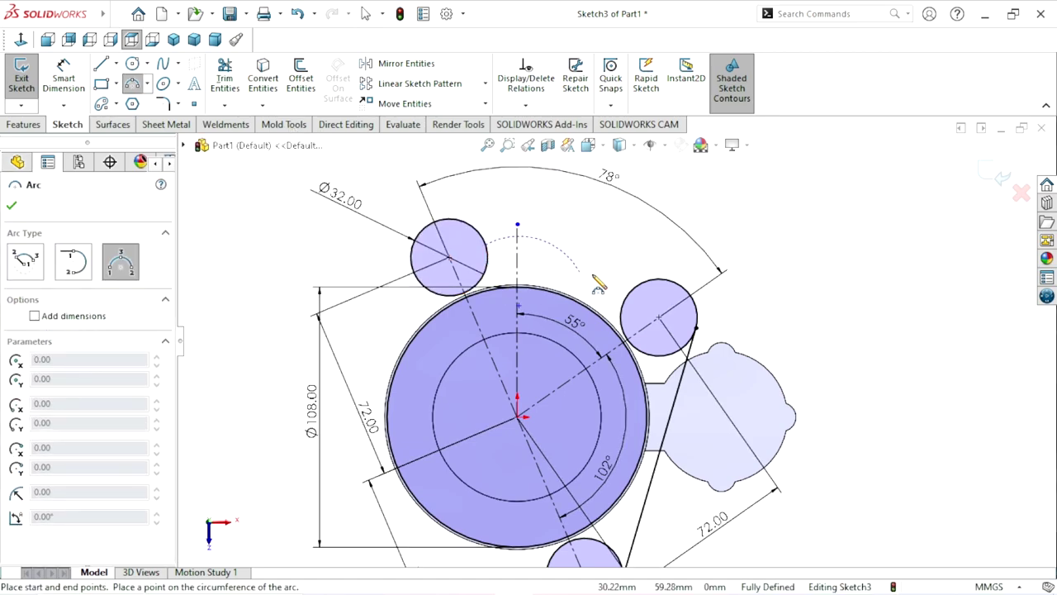
pyautogui.click(637, 289)
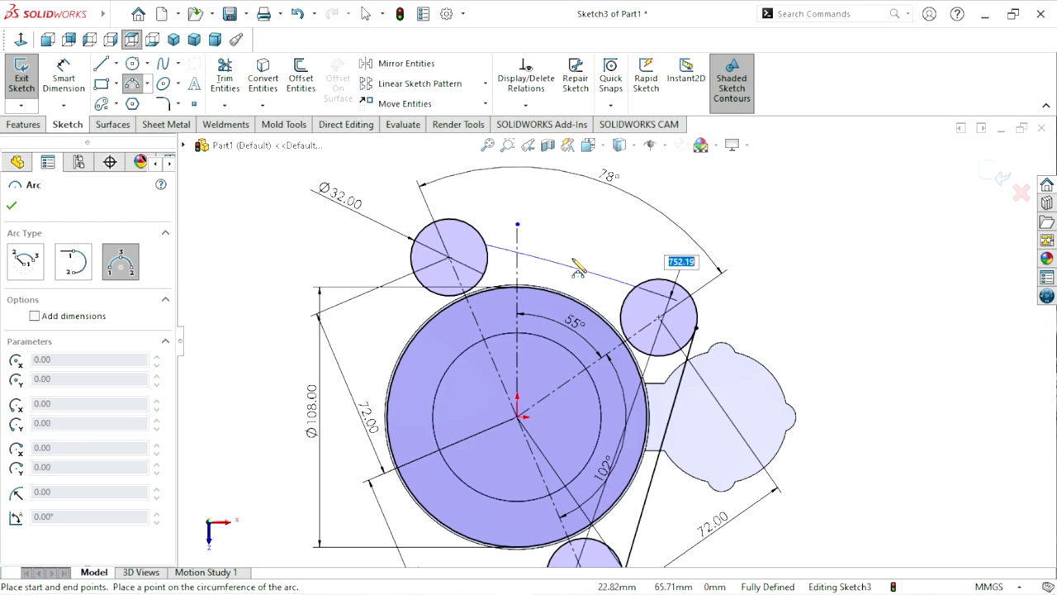
pyautogui.click(576, 261)
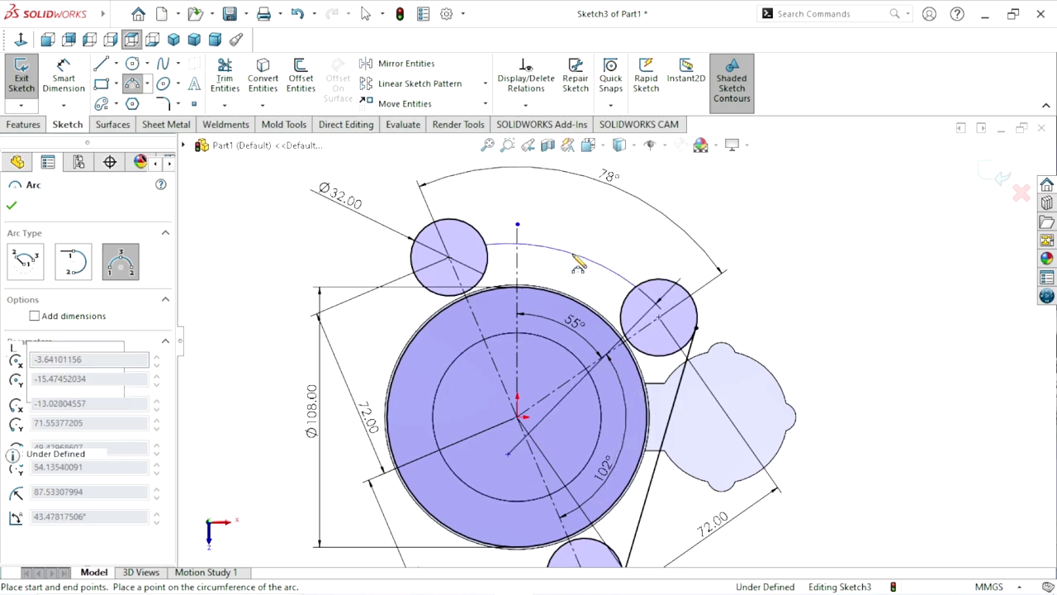
pyautogui.rightClick(830, 260)
pyautogui.click(830, 261)
# Dimension the arc's radius to 70 mm.
pyautogui.click(64, 78)
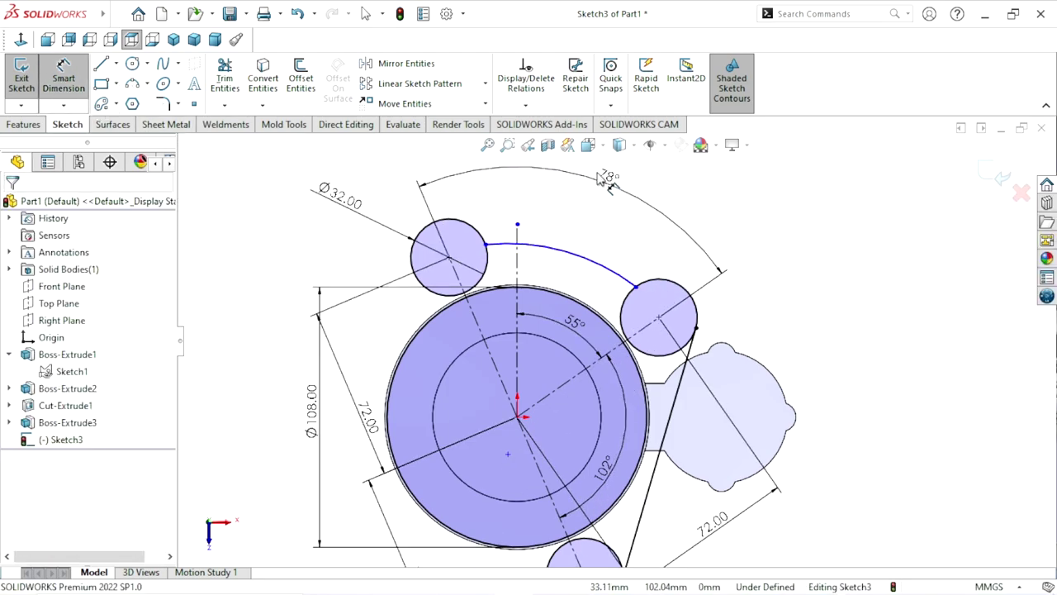
pyautogui.click(598, 237)
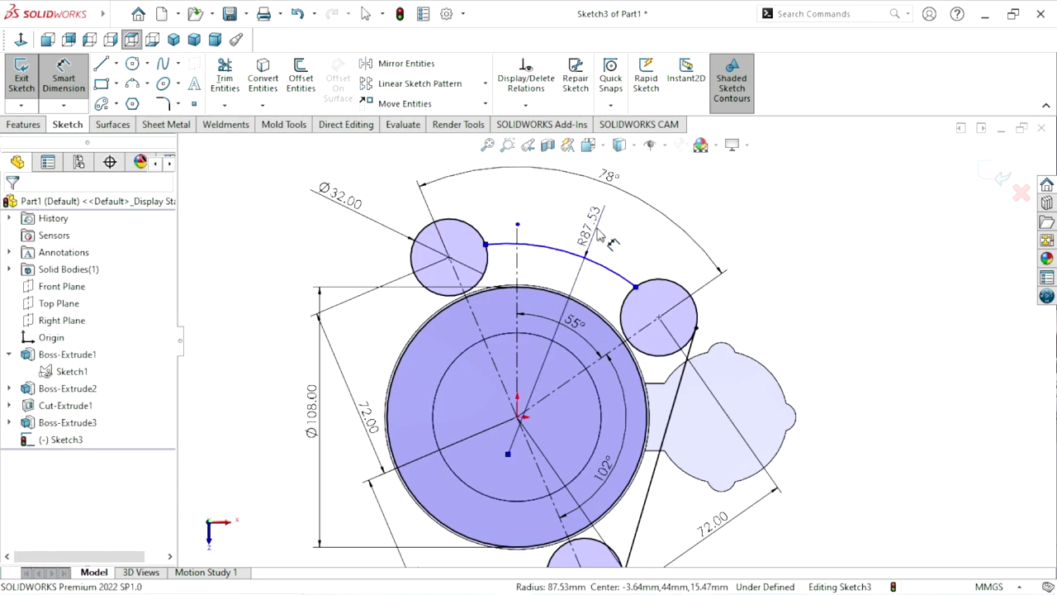
pyautogui.click(601, 235)
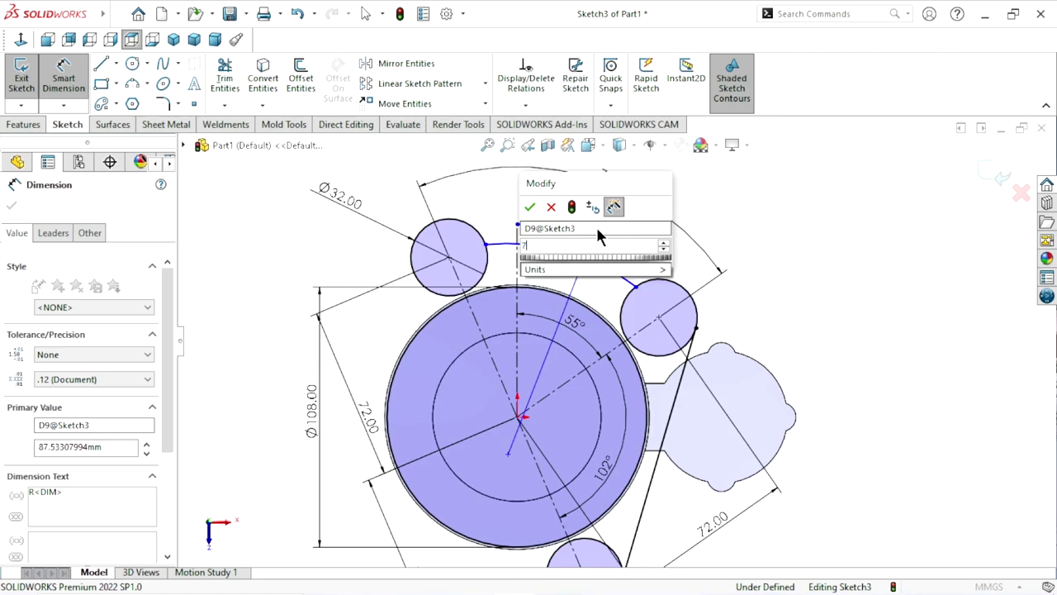
pyautogui.write('70')
pyautogui.click(551, 206)
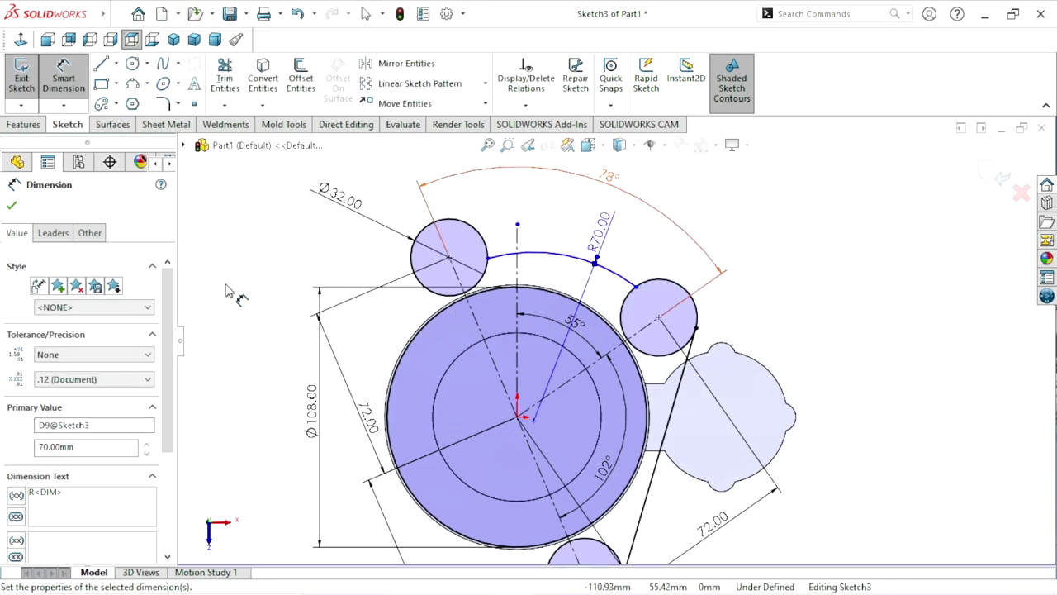
pyautogui.click(12, 206)
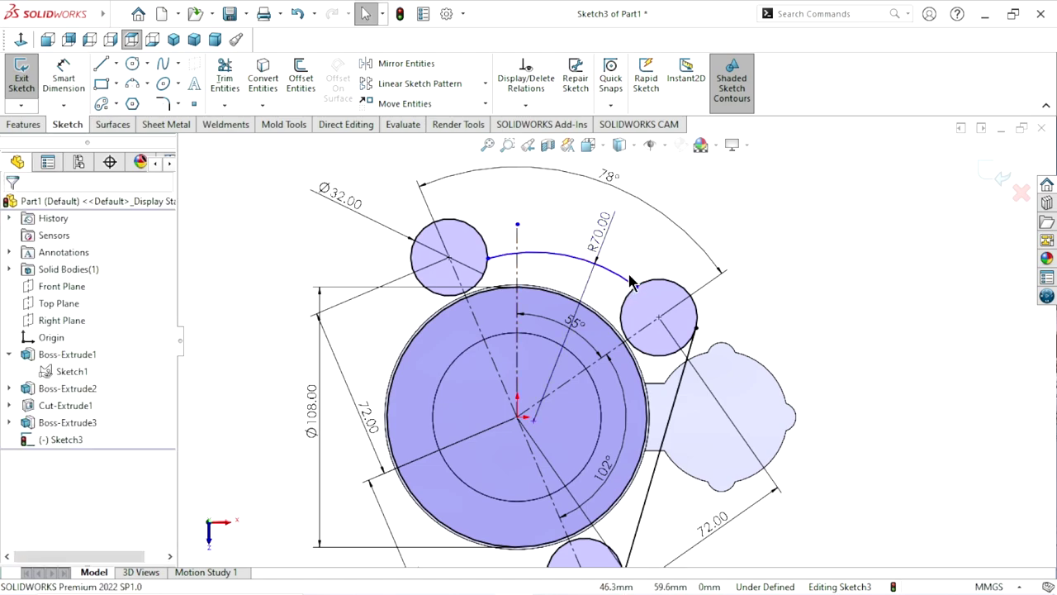
# Make the R70 arc concentric with the big circle.
pyautogui.click(568, 274)
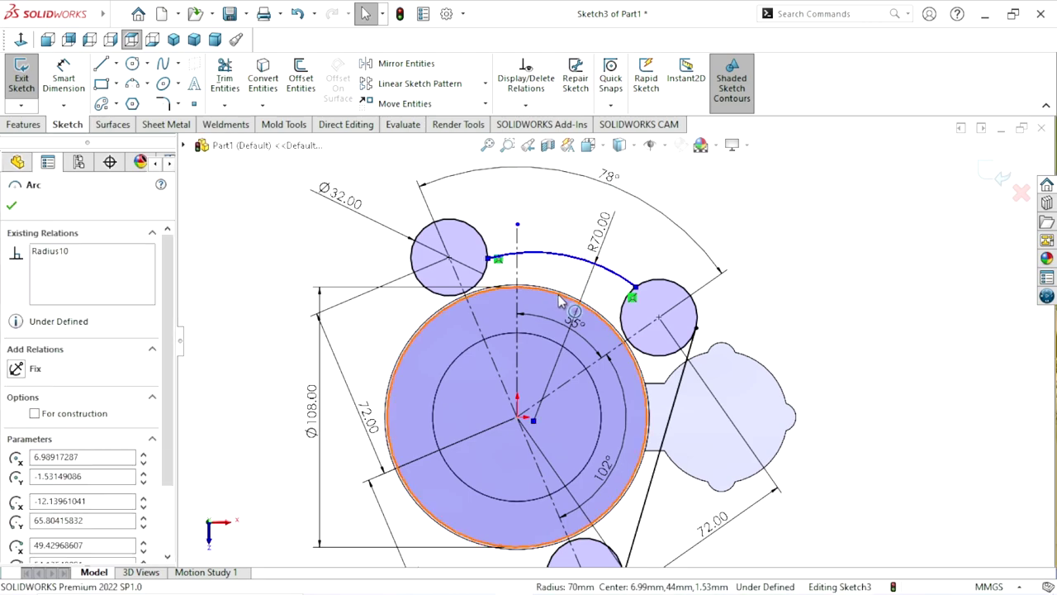
pyautogui.click(597, 272)
pyautogui.keyDown('ctrl'); pyautogui.click(615, 271); pyautogui.keyUp('ctrl')
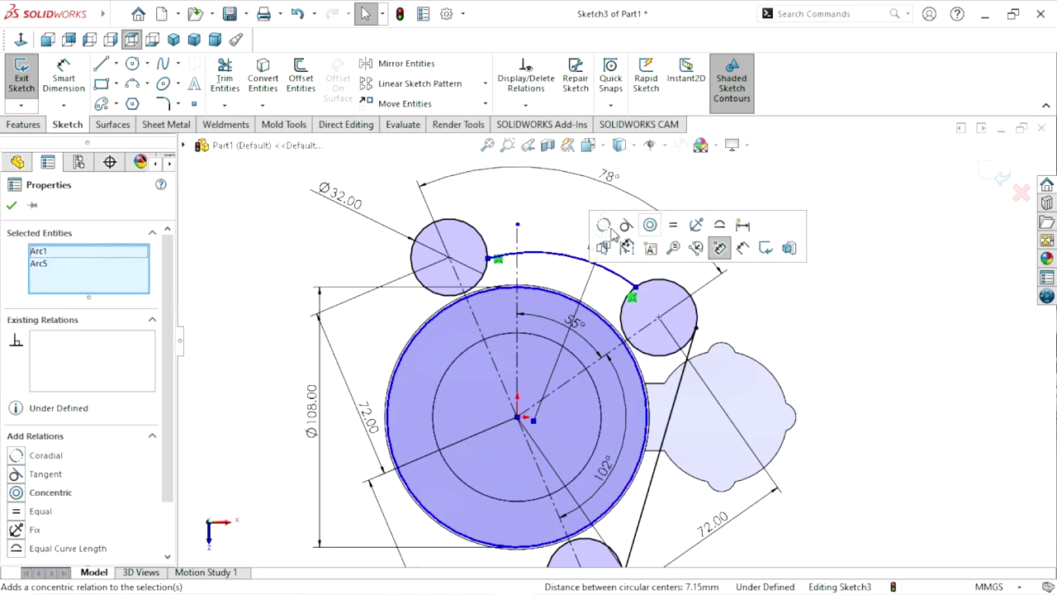
pyautogui.click(649, 227)
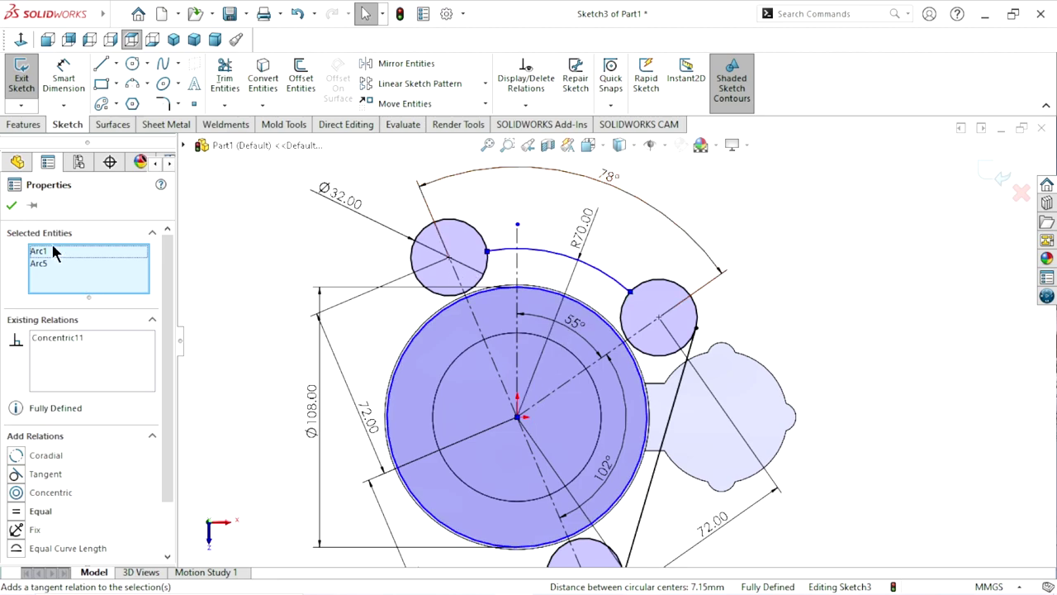
pyautogui.click(11, 208)
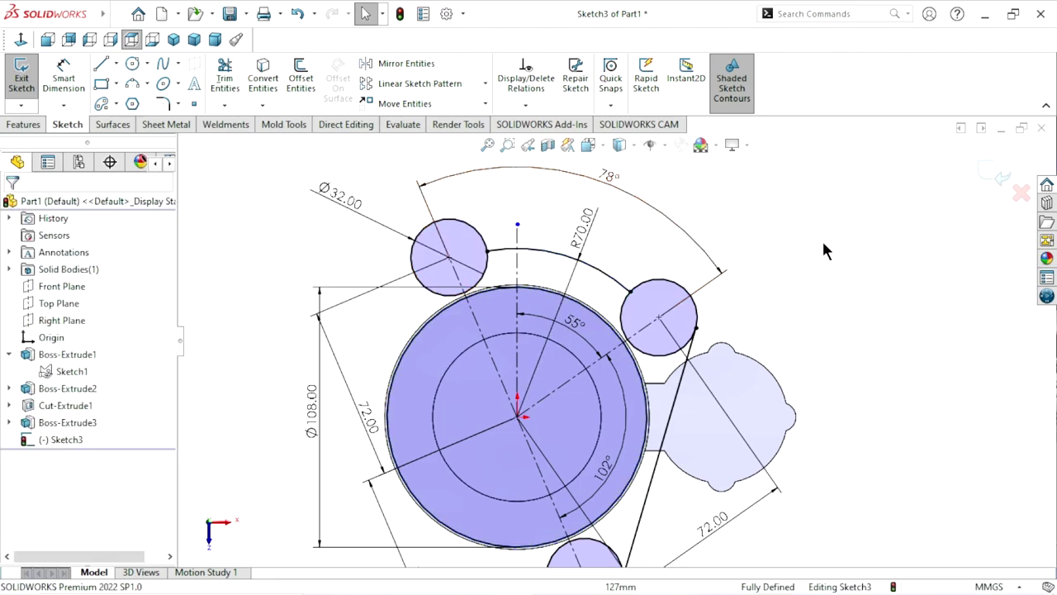
pyautogui.scroll(3, 611, 343)
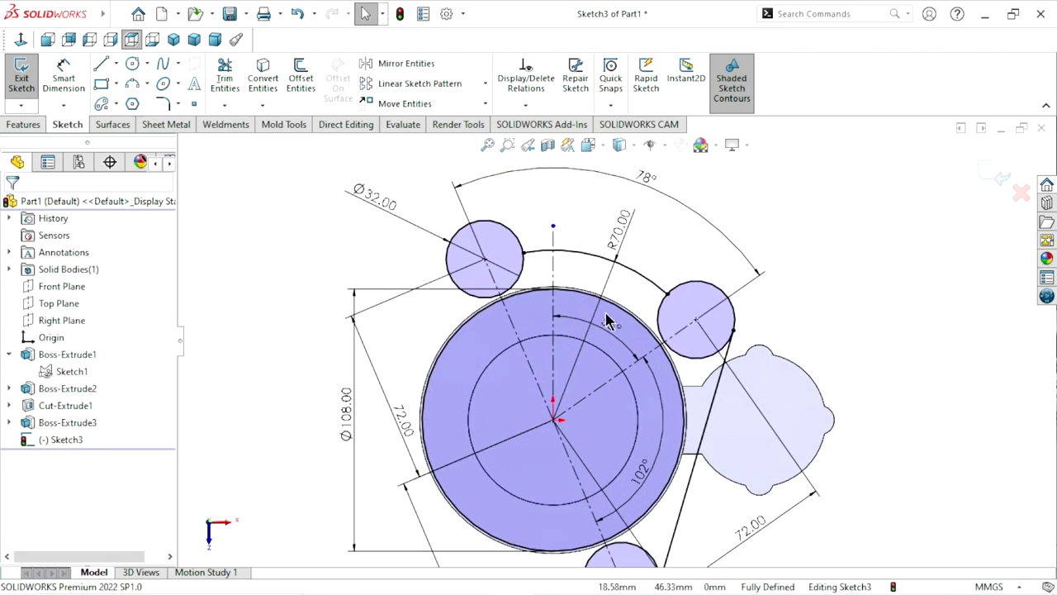
pyautogui.scroll(2, 586, 322)
pyautogui.scroll(-3, 592, 327)
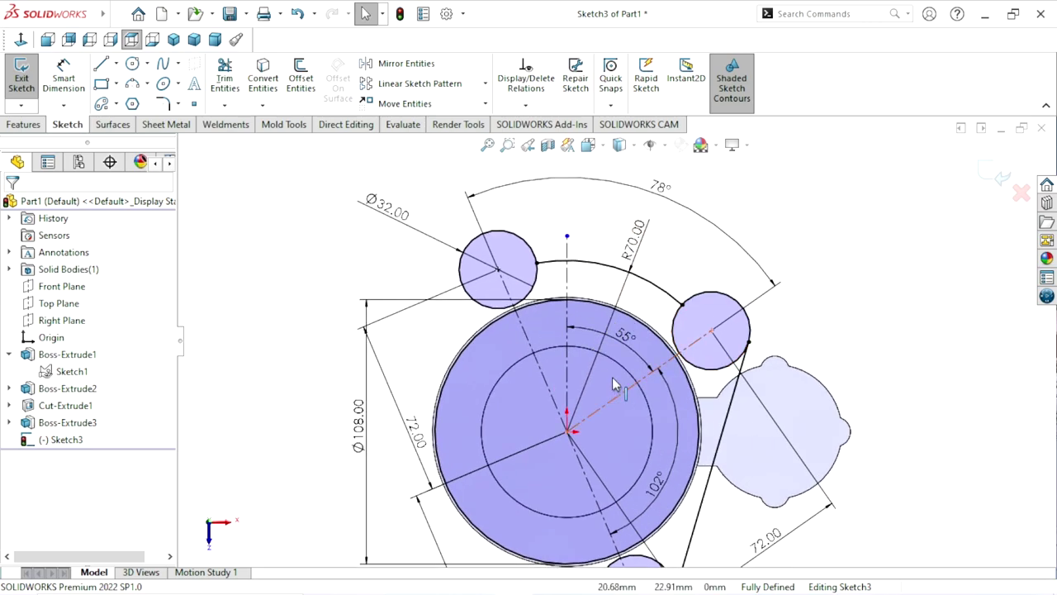
pyautogui.scroll(1, 577, 395)
pyautogui.scroll(-1, 514, 392)
pyautogui.scroll(2, 512, 386)
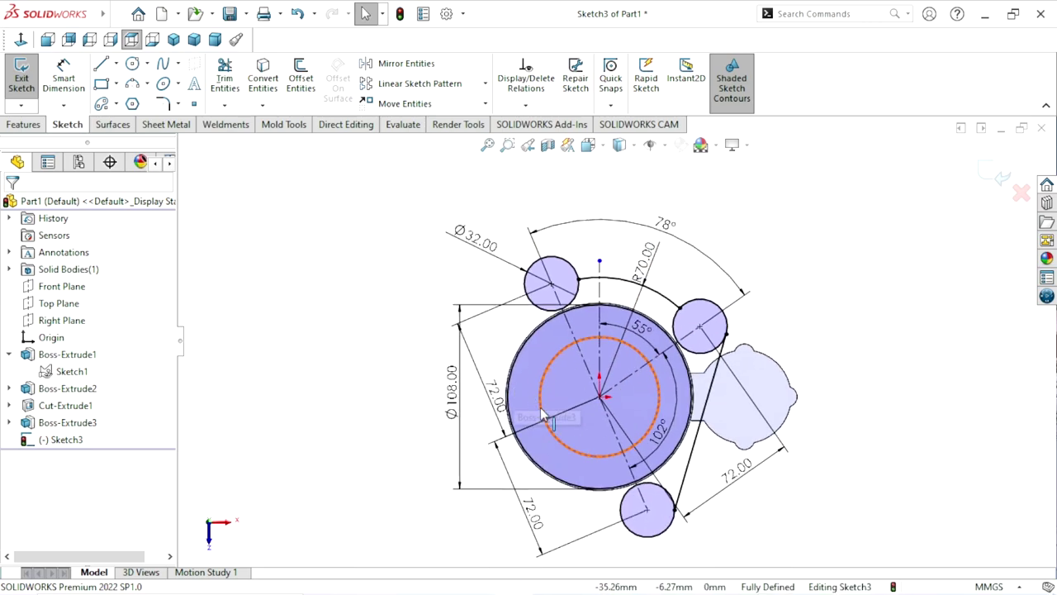
pyautogui.scroll(-2, 529, 405)
pyautogui.scroll(1, 545, 405)
pyautogui.scroll(-1, 564, 369)
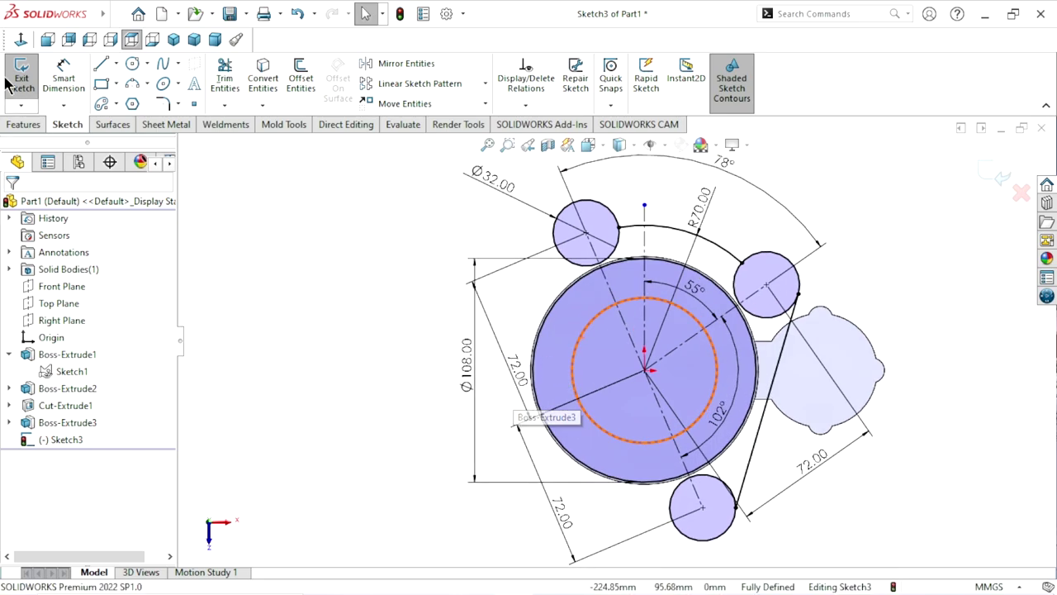
# Draw a line from the big circle's upper-left edge into the upper-left Ø32 circle.
pyautogui.press('l')
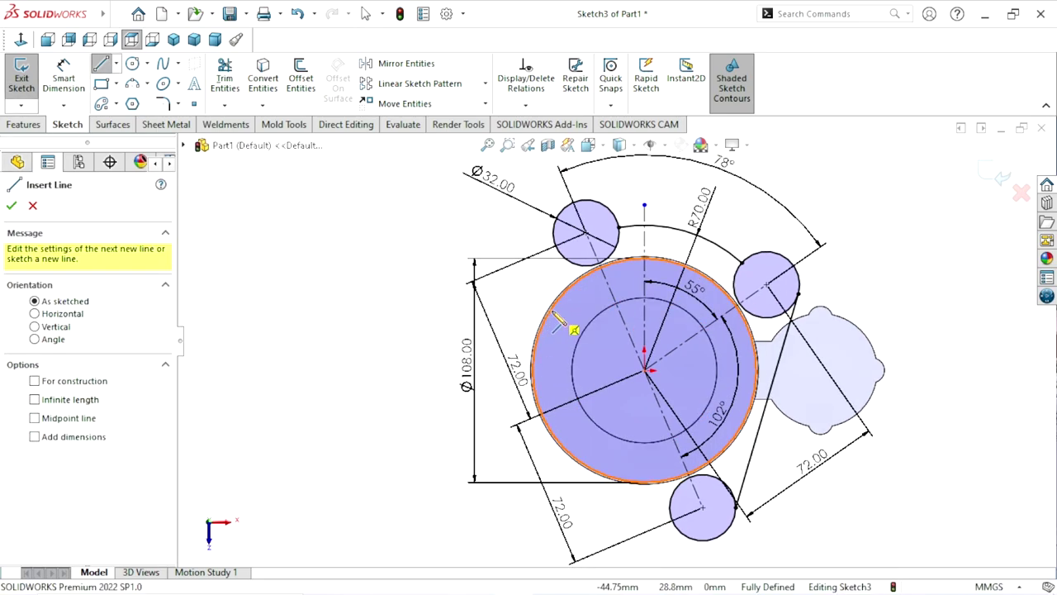
pyautogui.scroll(-4, 561, 322)
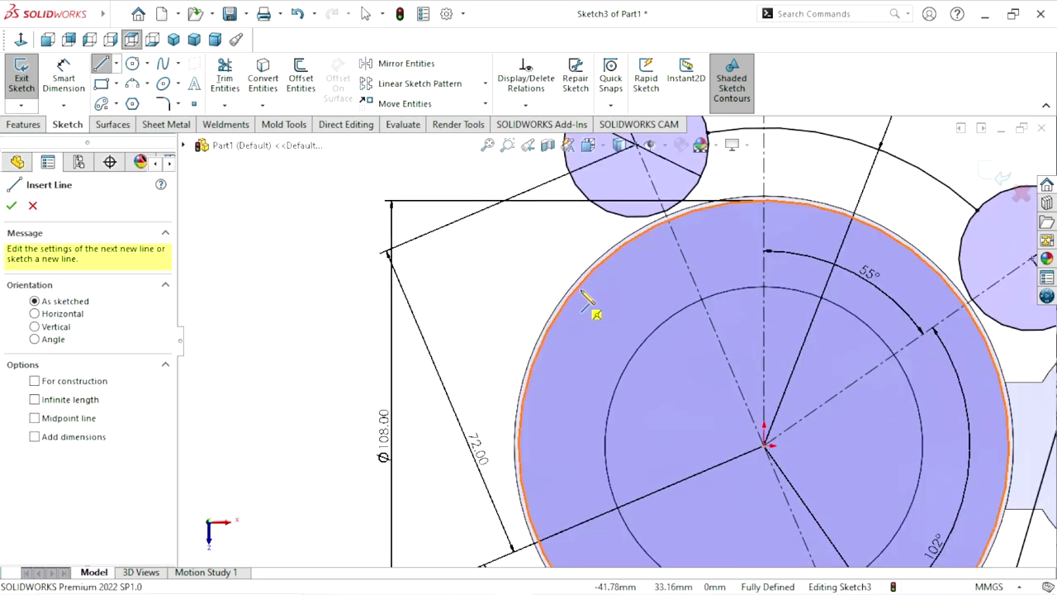
pyautogui.click(556, 328)
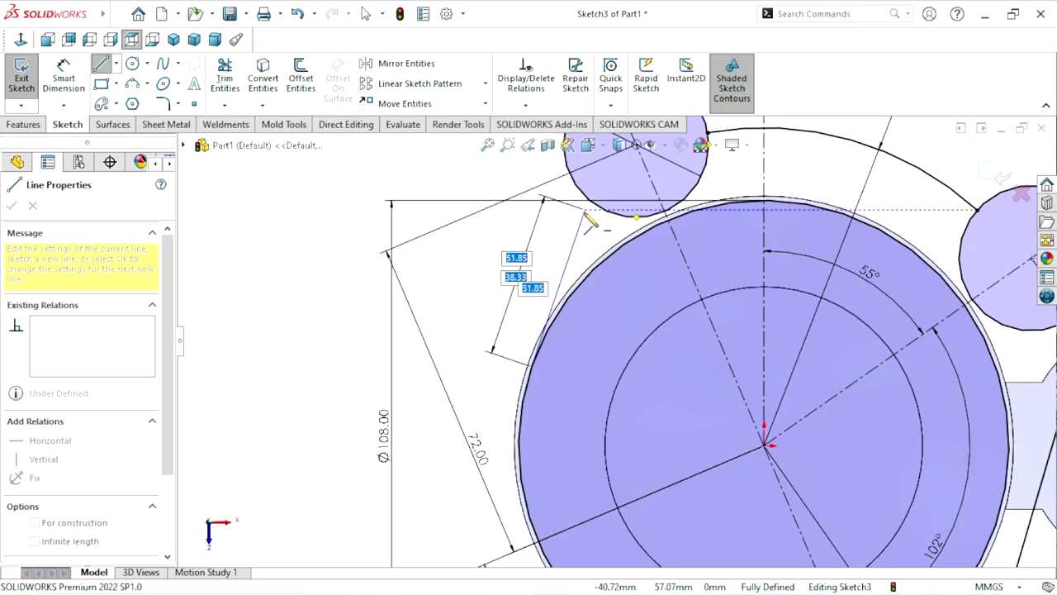
pyautogui.scroll(2, 585, 224)
pyautogui.scroll(-3, 585, 273)
pyautogui.scroll(-2, 594, 260)
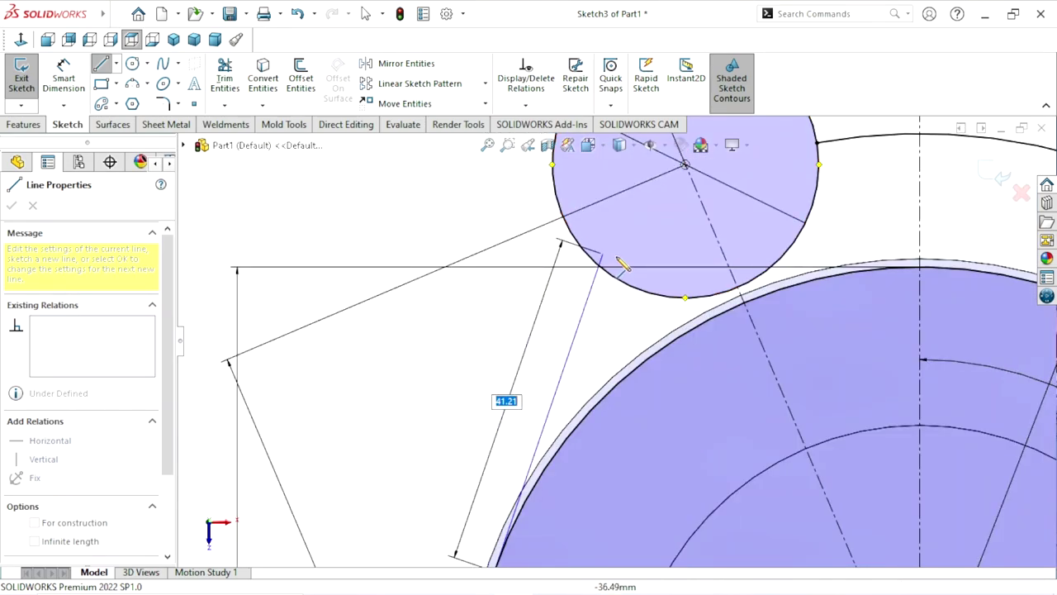
pyautogui.click(605, 221)
pyautogui.rightClick(503, 252)
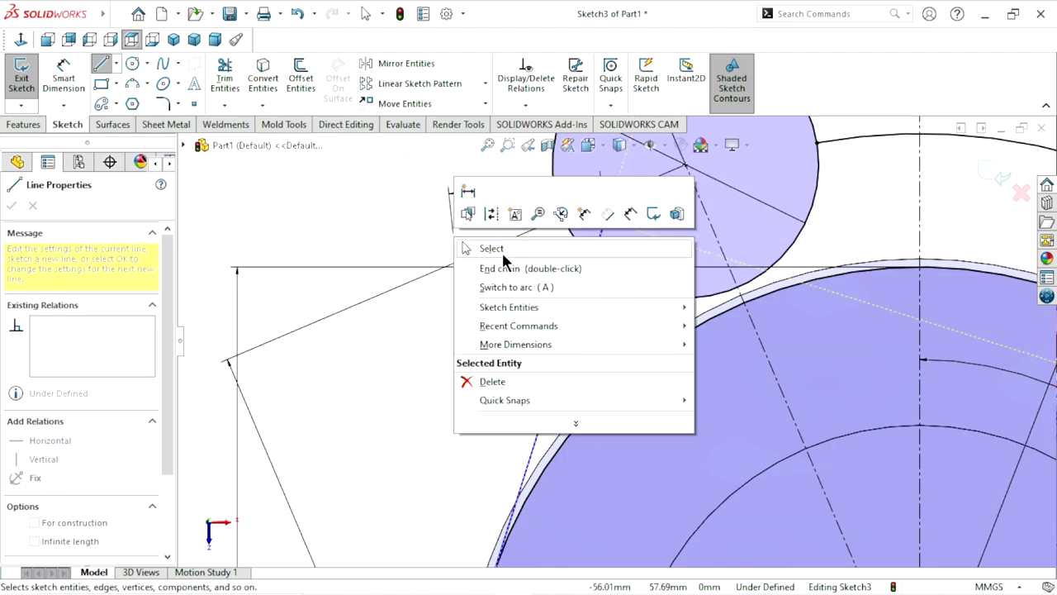
pyautogui.click(502, 246)
# Dimension the line's upper endpoint 12 mm from the small circle's centerline.
pyautogui.press('f')
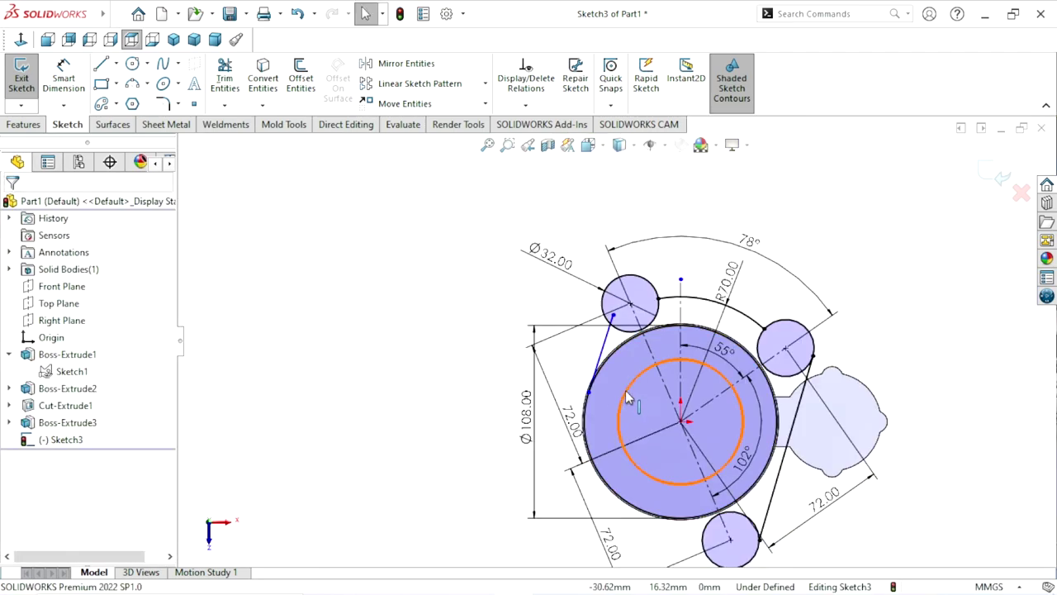
pyautogui.scroll(-3, 627, 403)
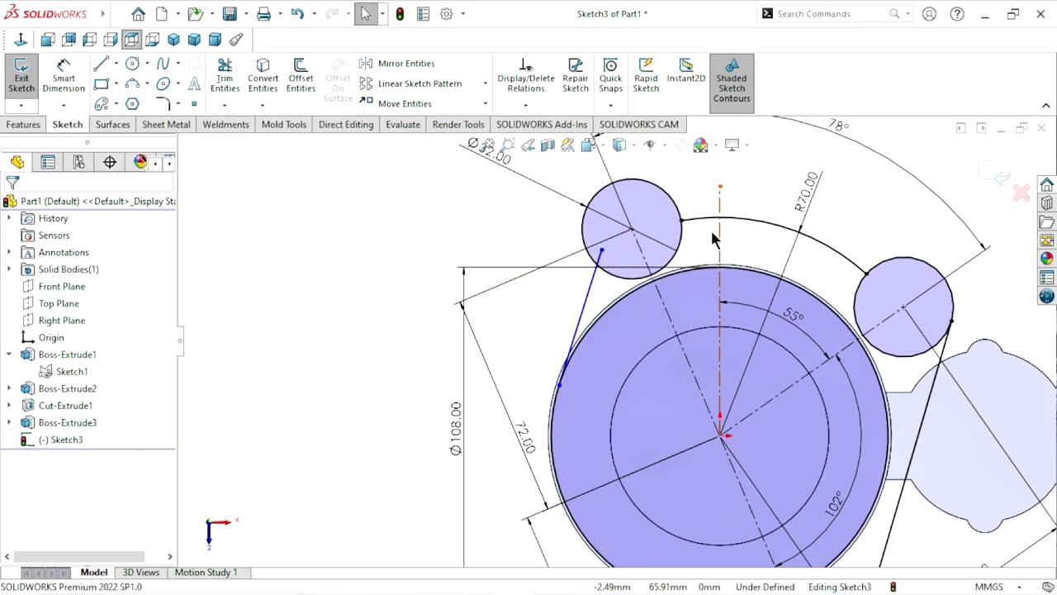
pyautogui.click(55, 93)
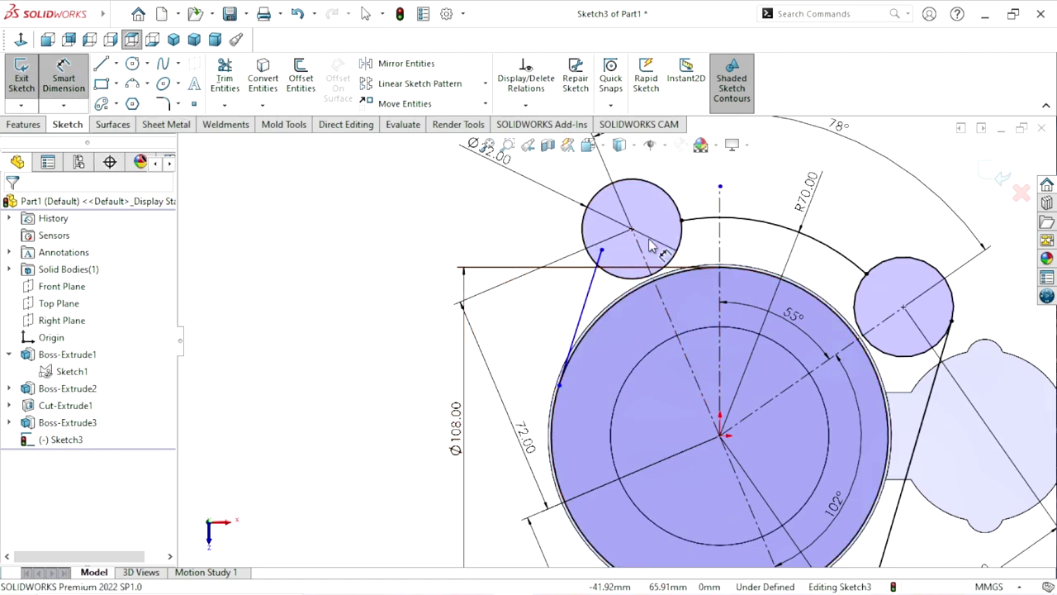
pyautogui.click(601, 254)
pyautogui.click(594, 234)
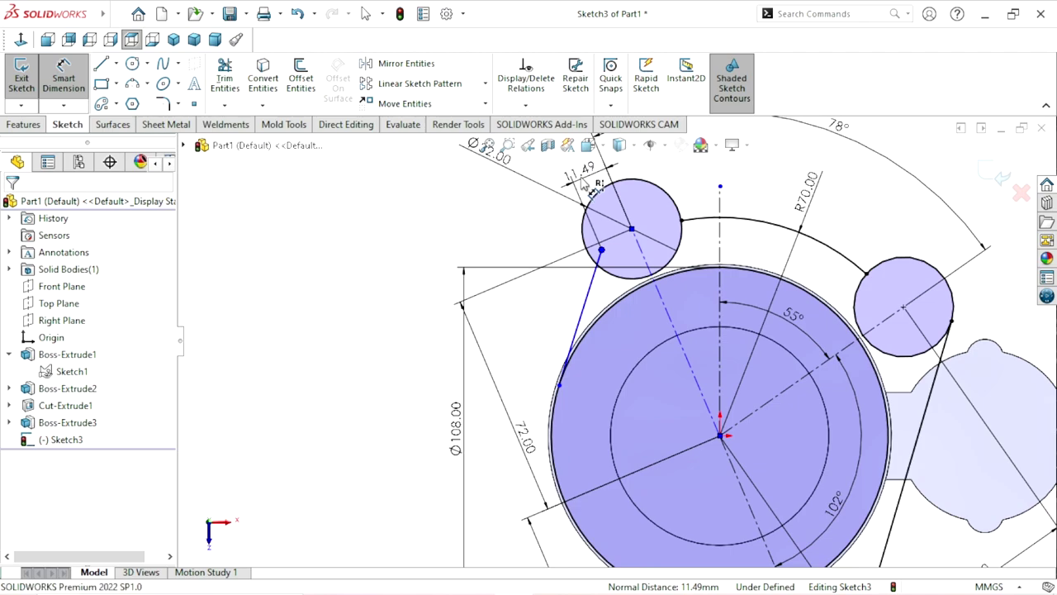
pyautogui.click(584, 187)
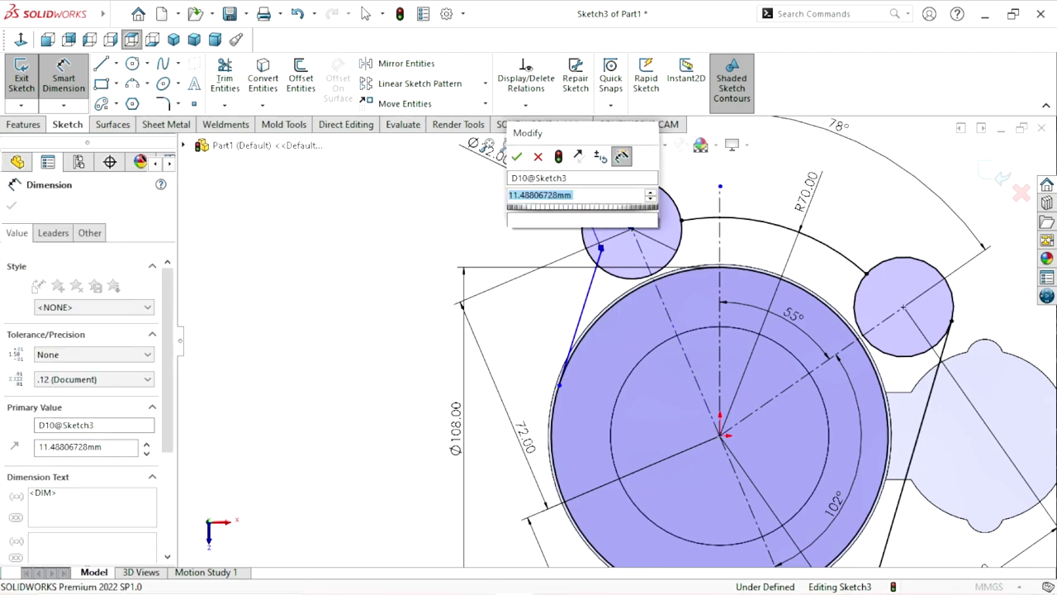
pyautogui.write('12')
pyautogui.click(517, 157)
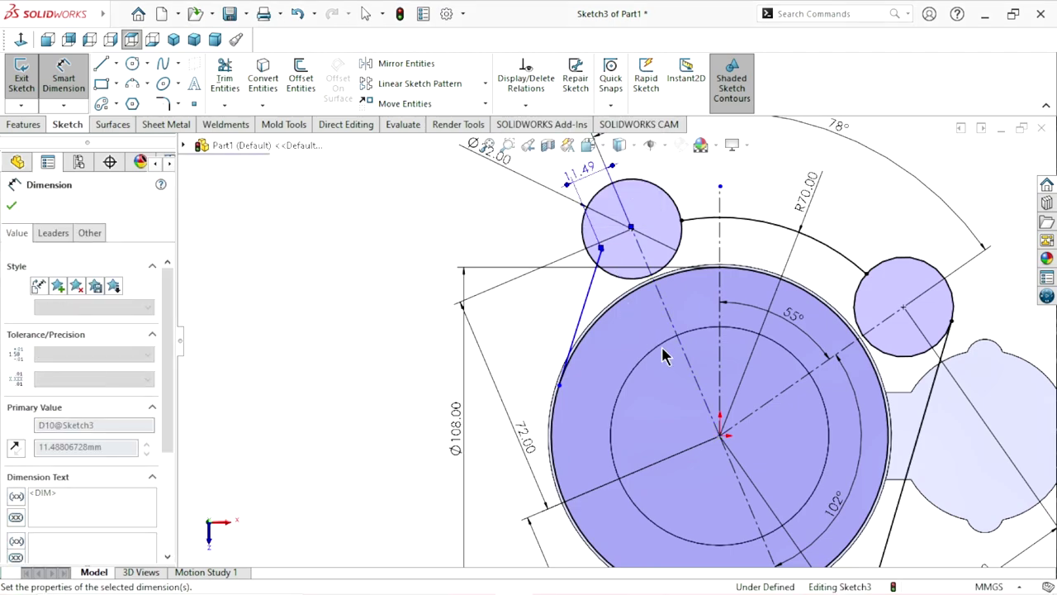
pyautogui.click(13, 206)
# Make the upper line tangent to the large Ø108 circle.
pyautogui.press('f')
pyautogui.press('Escape')
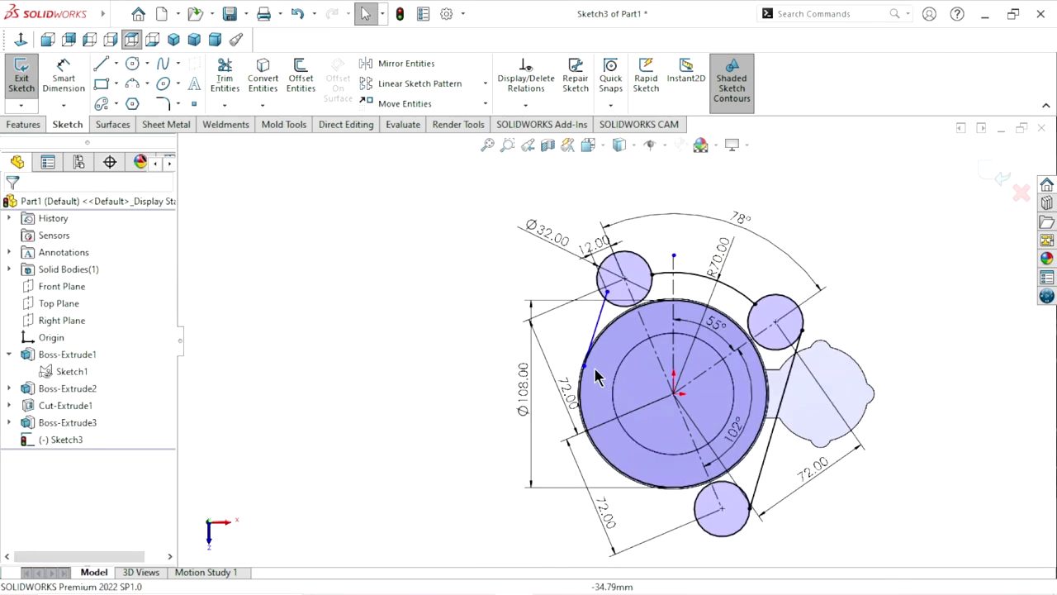
pyautogui.scroll(-5, 577, 354)
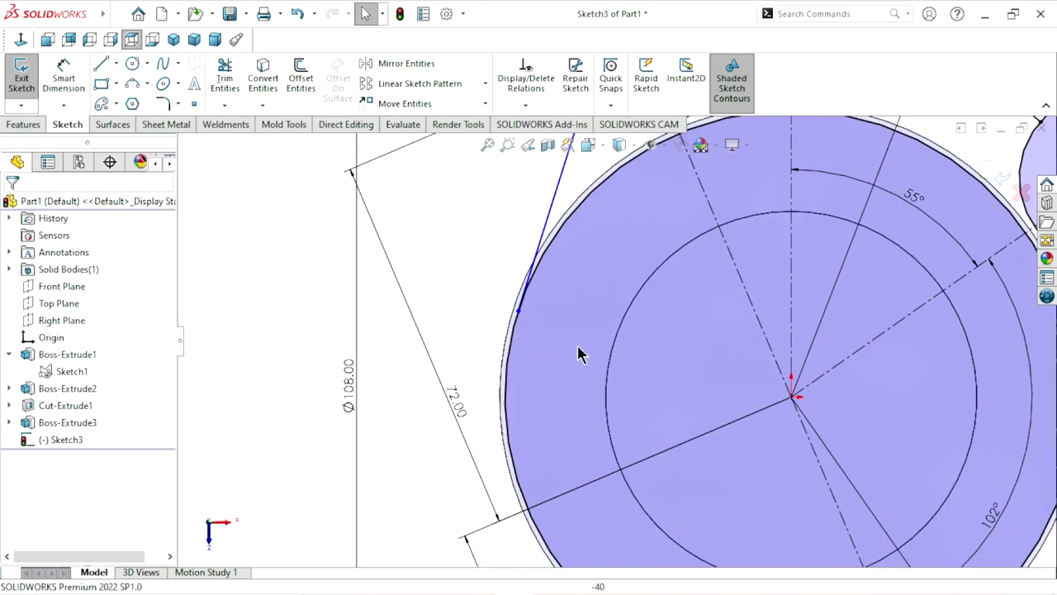
pyautogui.click(513, 347)
pyautogui.keyDown('ctrl'); pyautogui.click(519, 339); pyautogui.keyUp('ctrl')
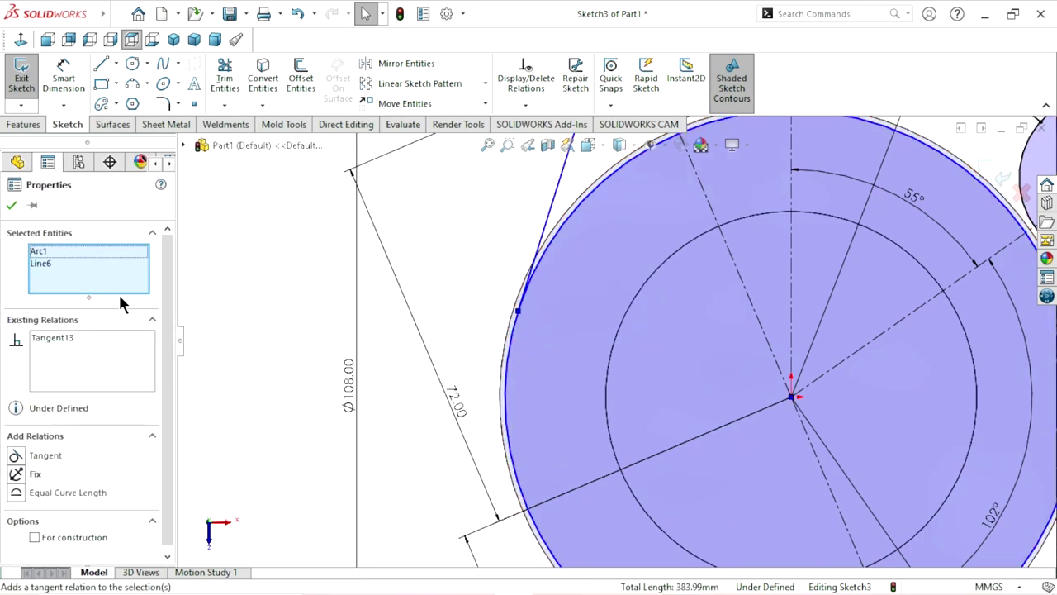
pyautogui.click(10, 206)
pyautogui.scroll(5, 625, 306)
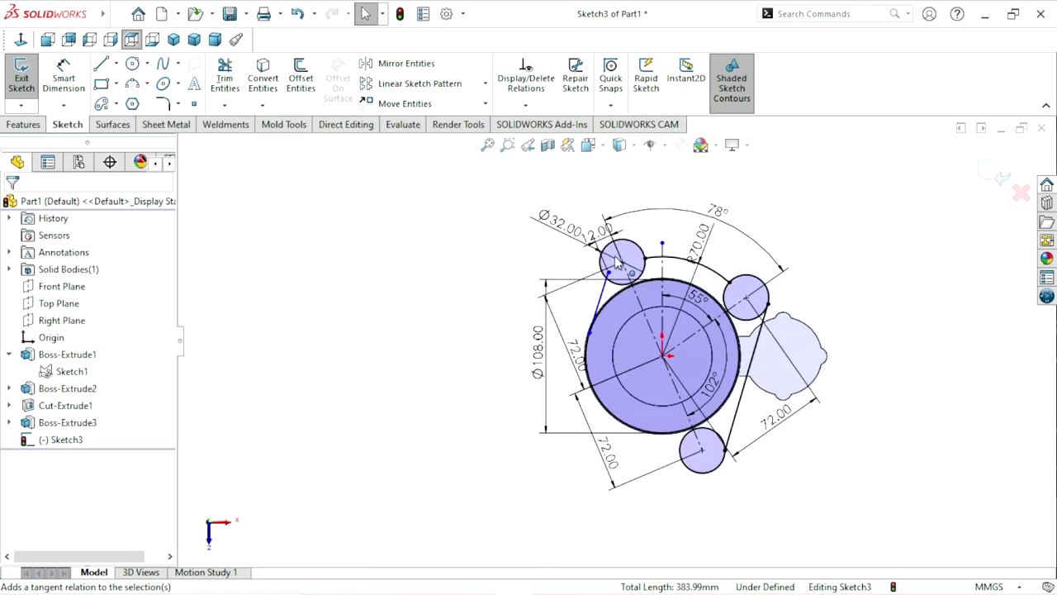
# Start Trim Entities and exit it without trimming anything.
pyautogui.click(232, 90)
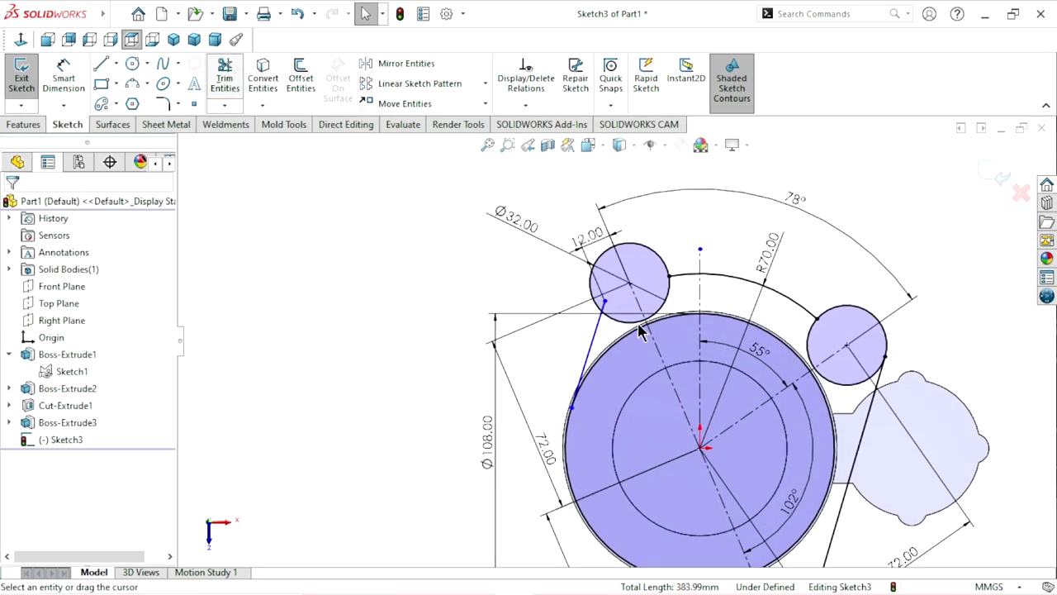
pyautogui.scroll(-5, 578, 295)
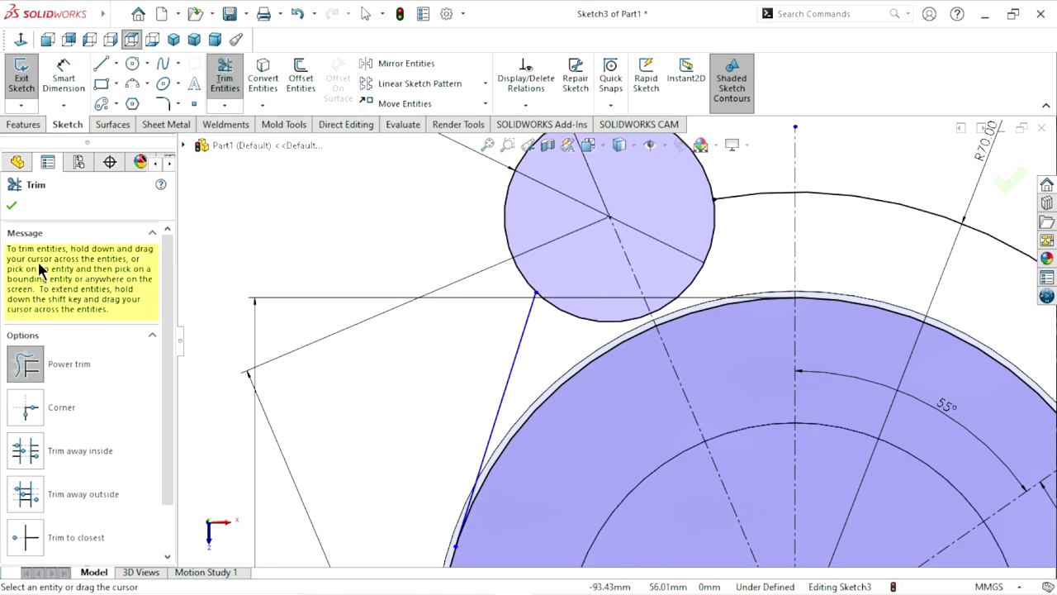
pyautogui.click(10, 205)
pyautogui.scroll(4, 536, 346)
pyautogui.scroll(2, 536, 346)
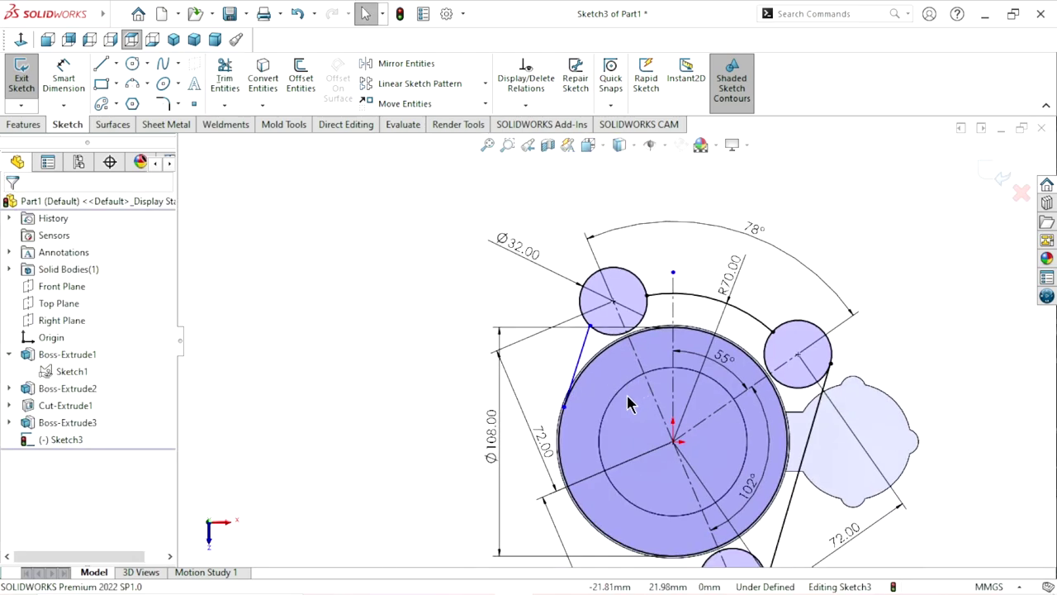
pyautogui.scroll(1, 627, 395)
pyautogui.scroll(-2, 685, 475)
pyautogui.scroll(1, 611, 514)
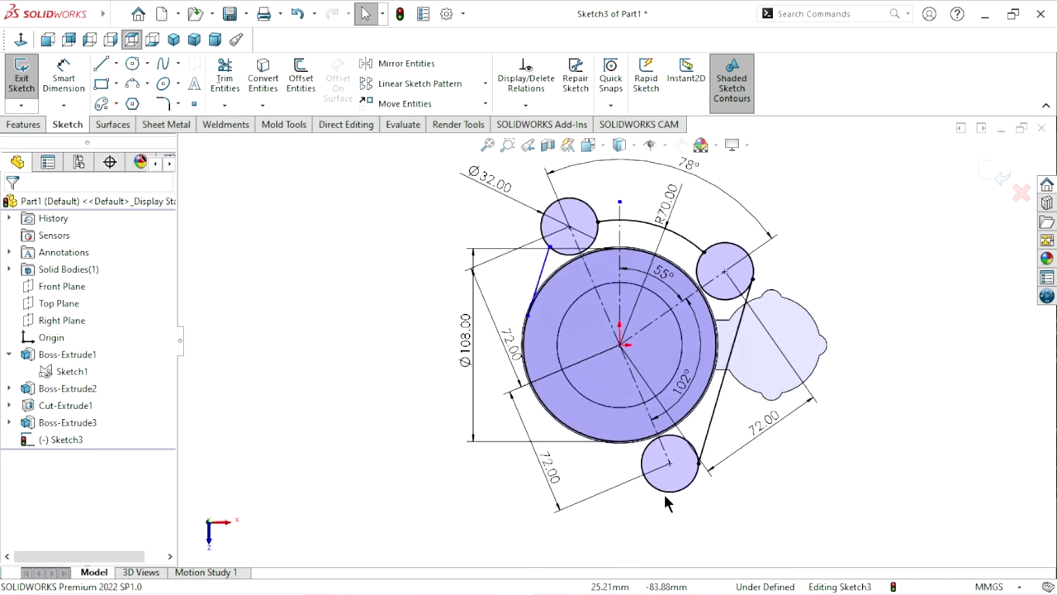
pyautogui.scroll(-1, 663, 491)
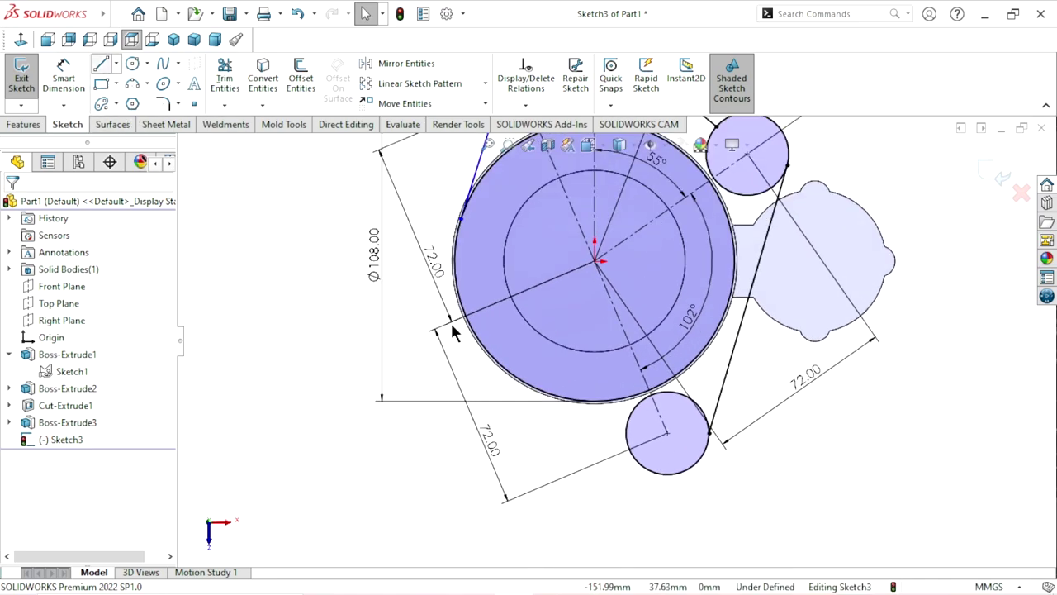
# Draw a line from the large circle's edge to the lower small circle.
pyautogui.press('l')
pyautogui.click(513, 388)
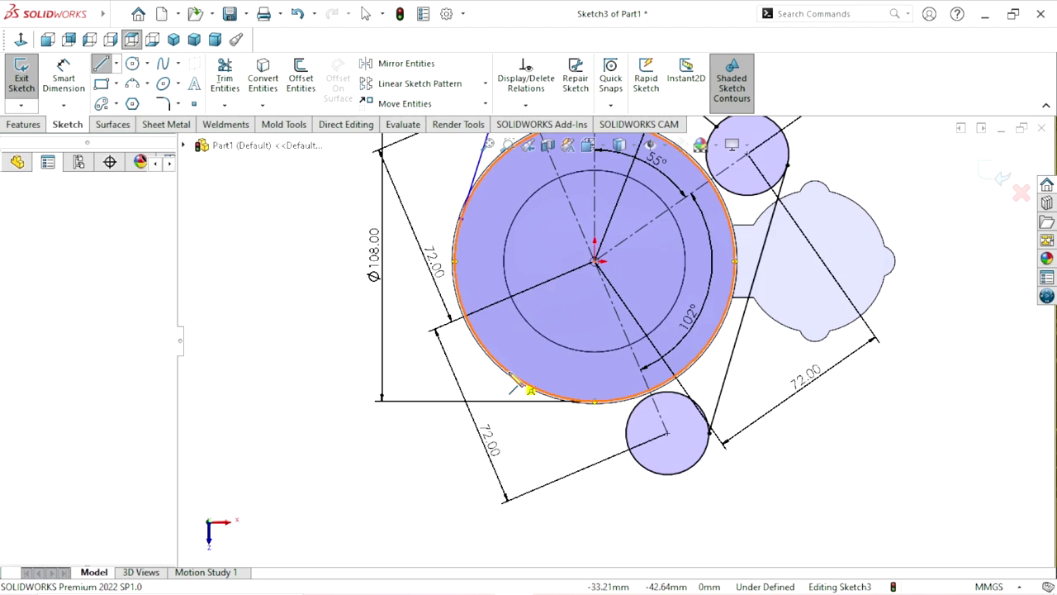
pyautogui.click(636, 461)
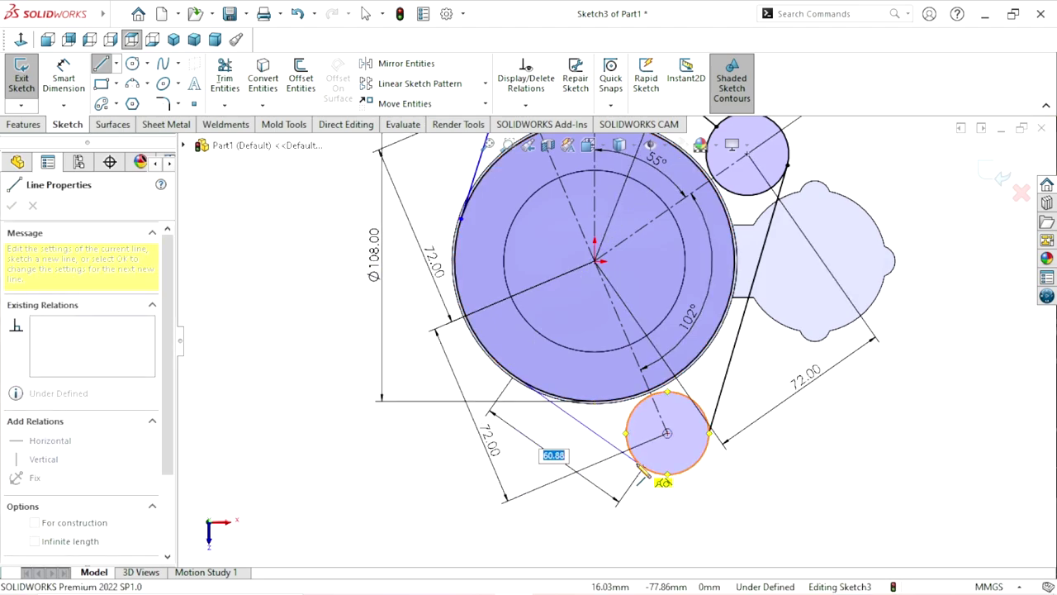
pyautogui.rightClick(791, 525)
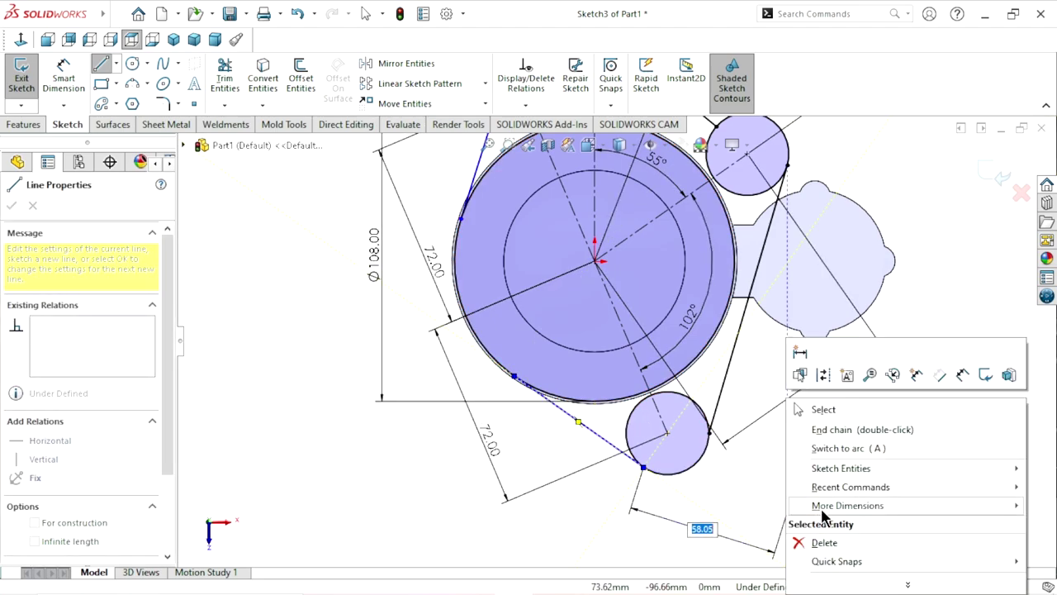
pyautogui.click(835, 413)
pyautogui.scroll(-2, 658, 500)
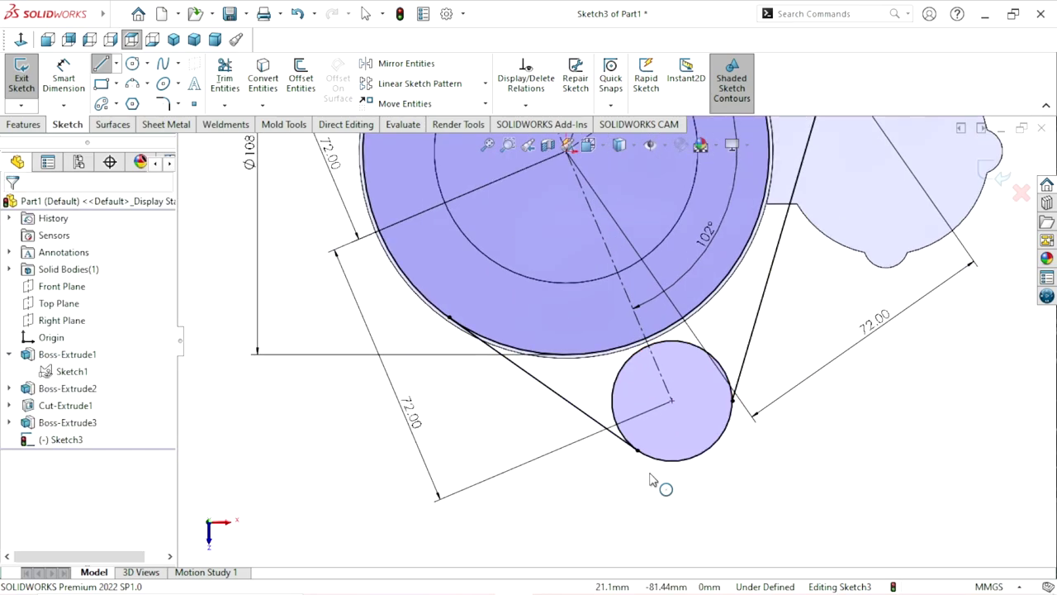
# Make the lower line tangent to the large Ø108 circle.
pyautogui.click(595, 426)
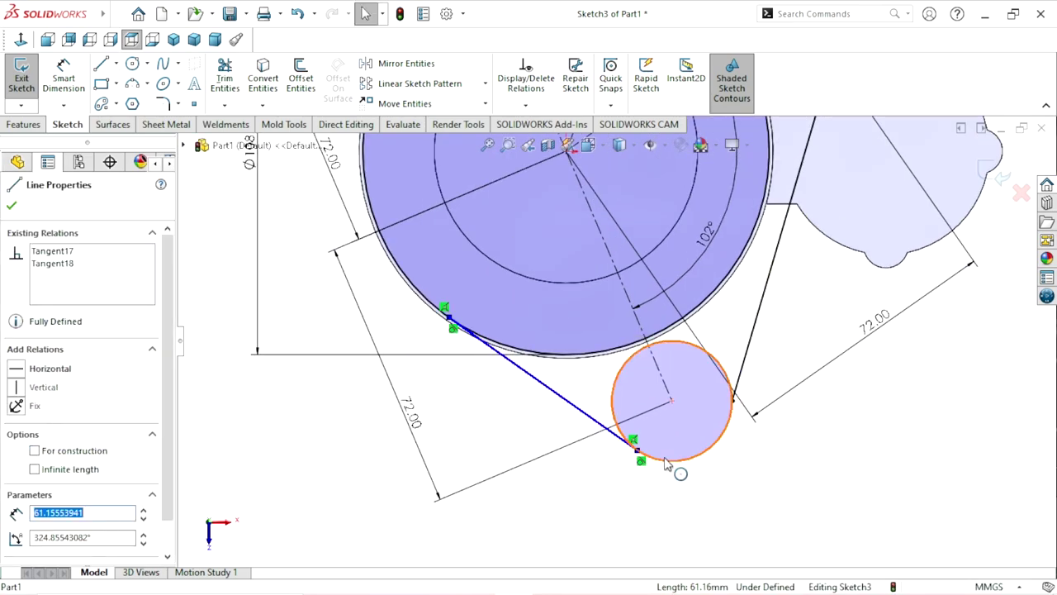
pyautogui.keyDown('ctrl'); pyautogui.click(667, 462); pyautogui.keyUp('ctrl')
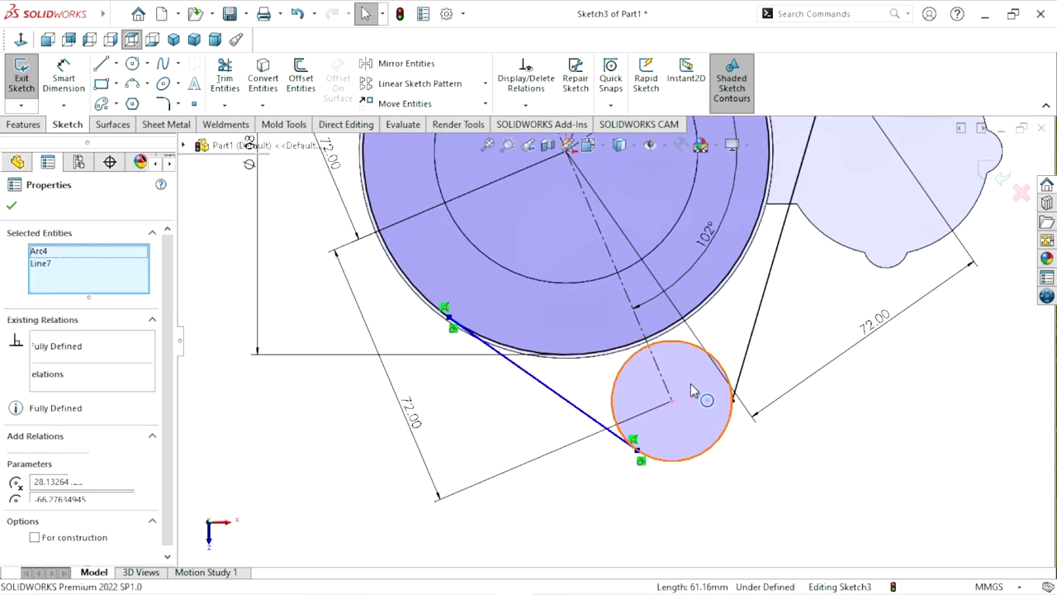
pyautogui.click(475, 411)
pyautogui.click(533, 375)
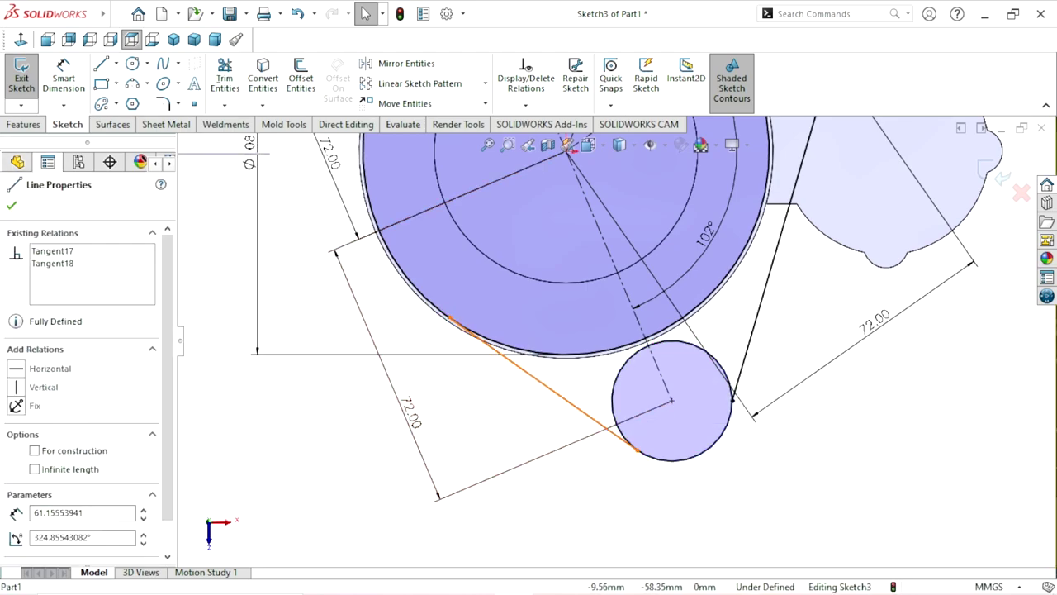
pyautogui.keyDown('ctrl'); pyautogui.click(526, 349); pyautogui.keyUp('ctrl')
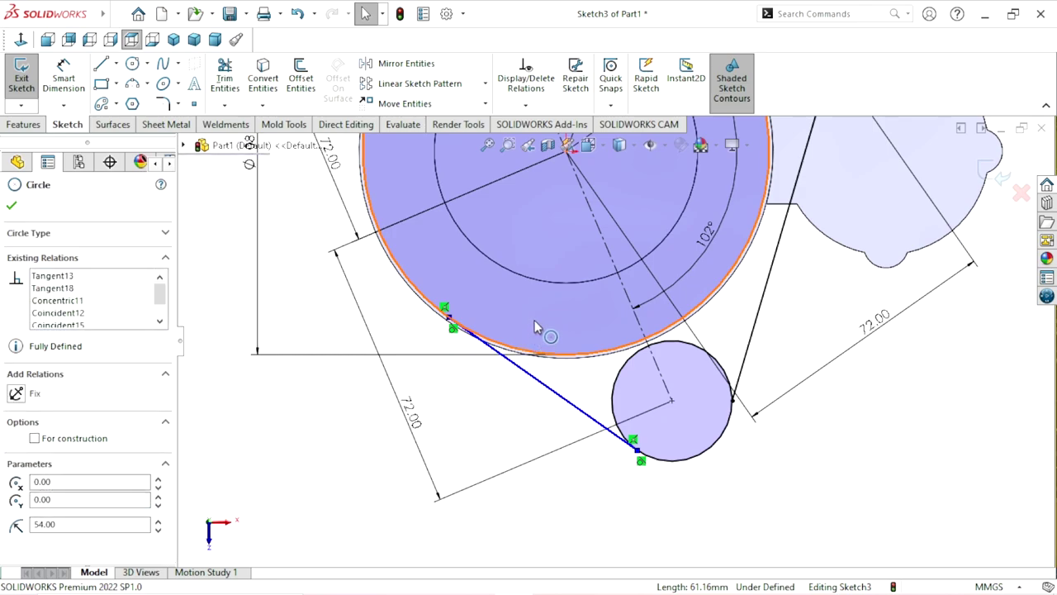
pyautogui.click(559, 278)
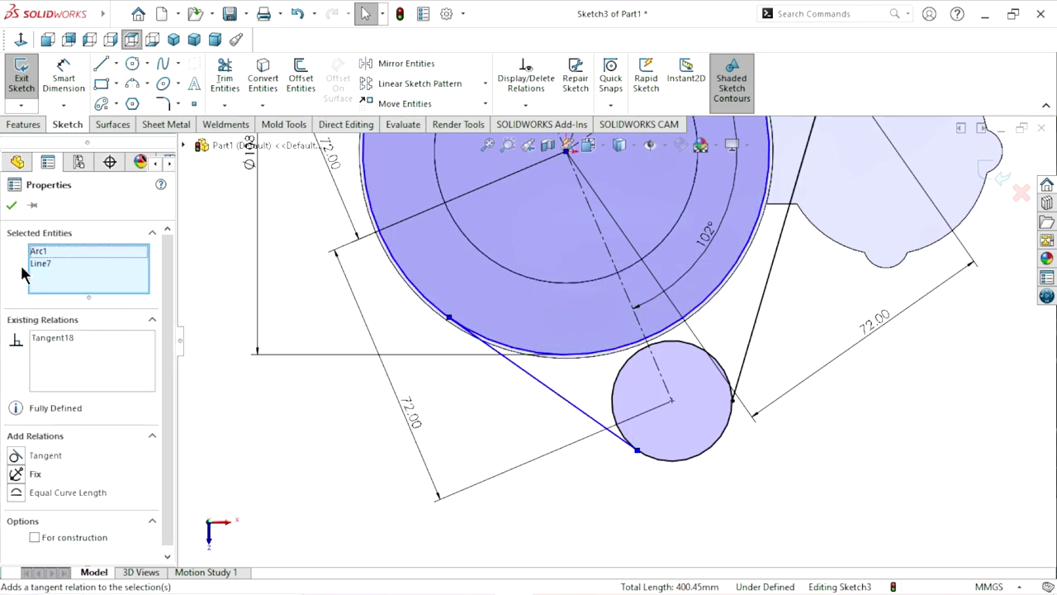
pyautogui.click(11, 205)
pyautogui.press('f')
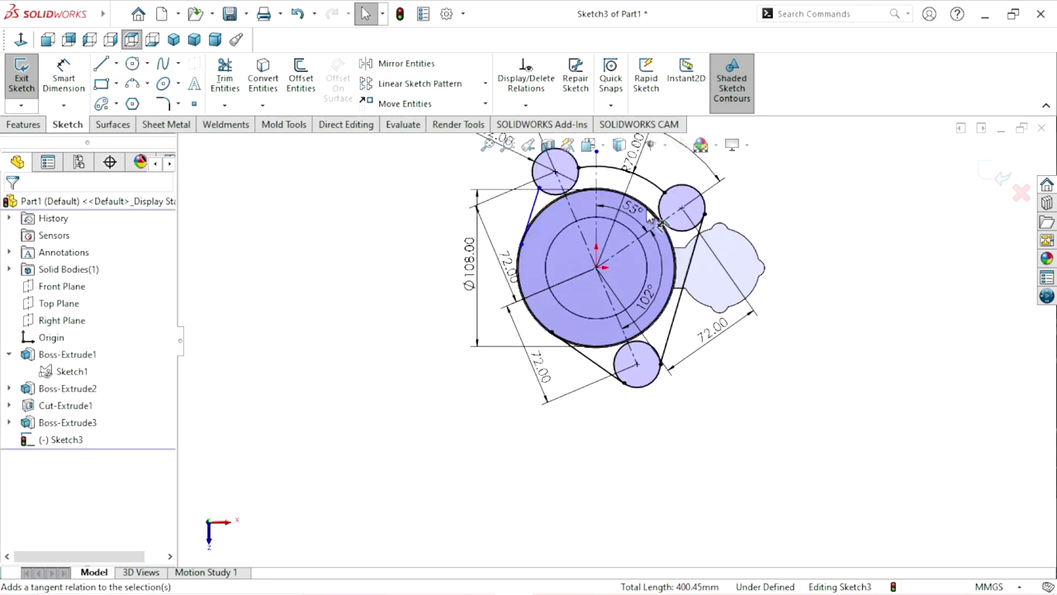
pyautogui.scroll(-2, 659, 223)
pyautogui.scroll(2, 592, 288)
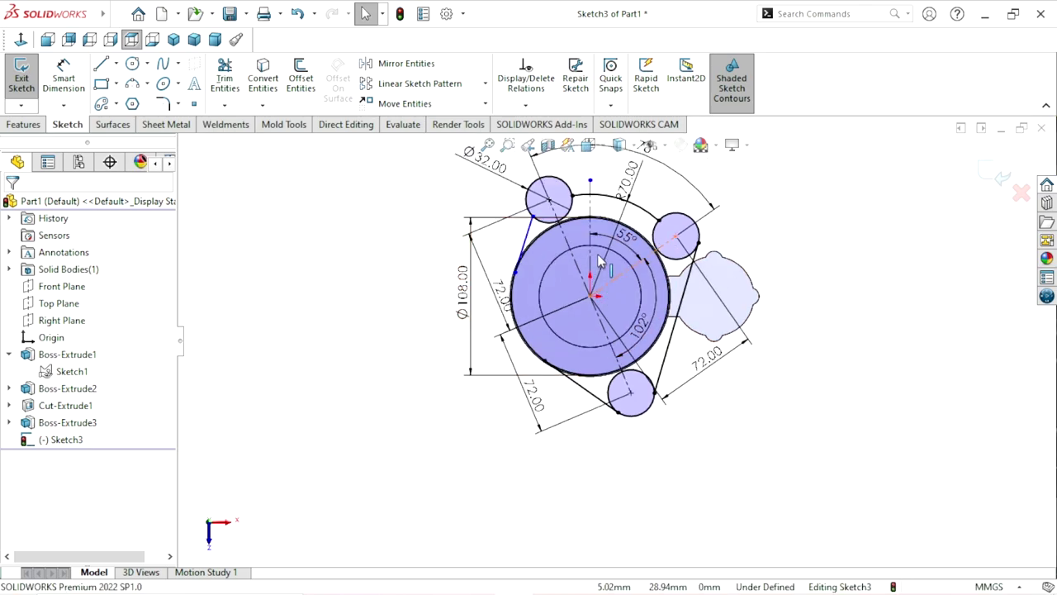
pyautogui.scroll(-2, 600, 262)
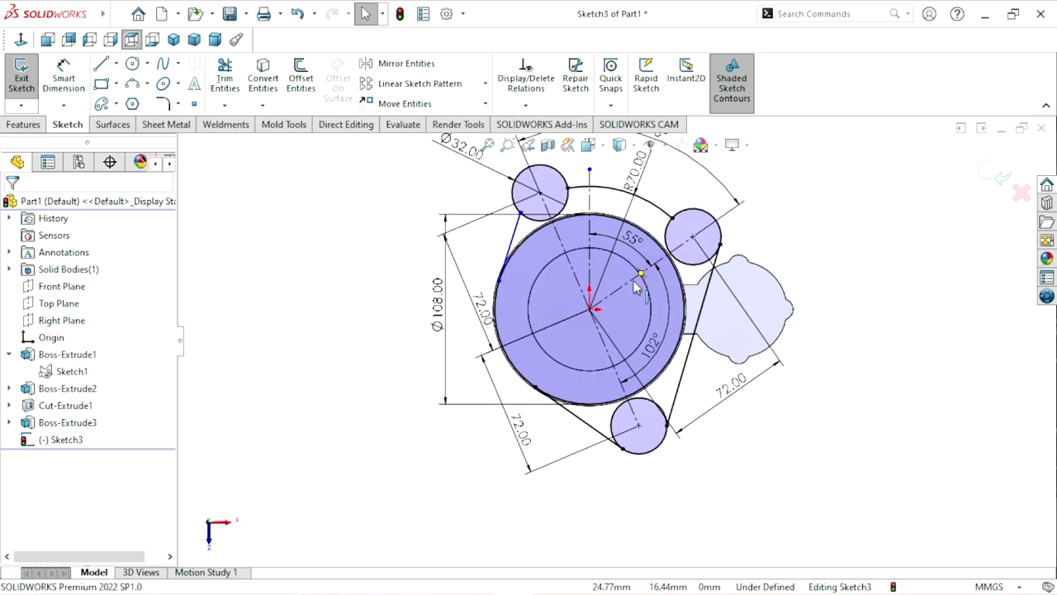
# Power-trim the upper small circle's inner arc and the large circle's arc between lobes.
pyautogui.click(225, 81)
pyautogui.scroll(-2, 601, 235)
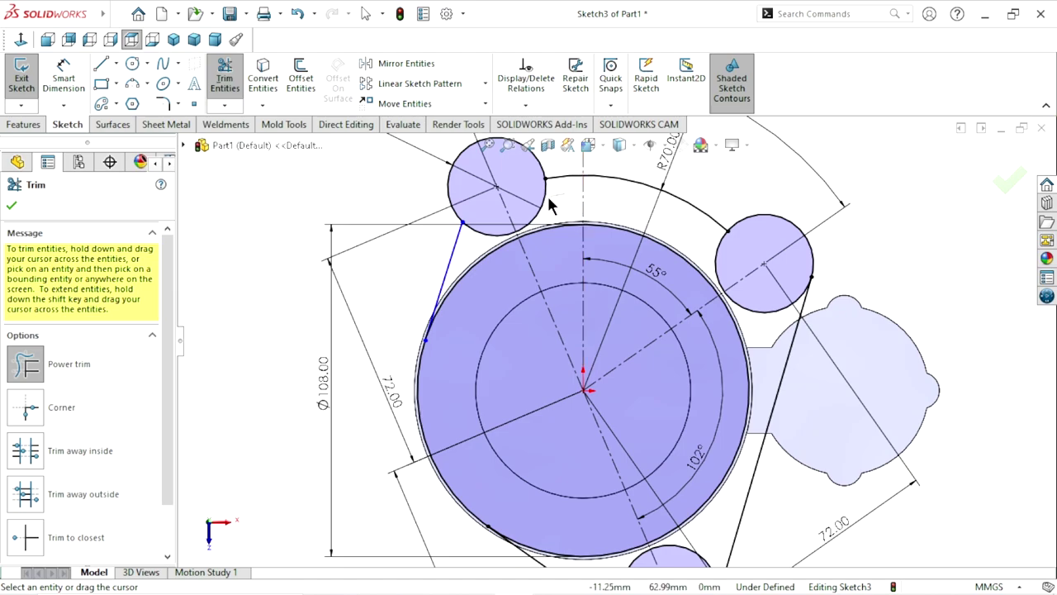
pyautogui.moveTo(548, 194); pyautogui.dragTo(542, 197)
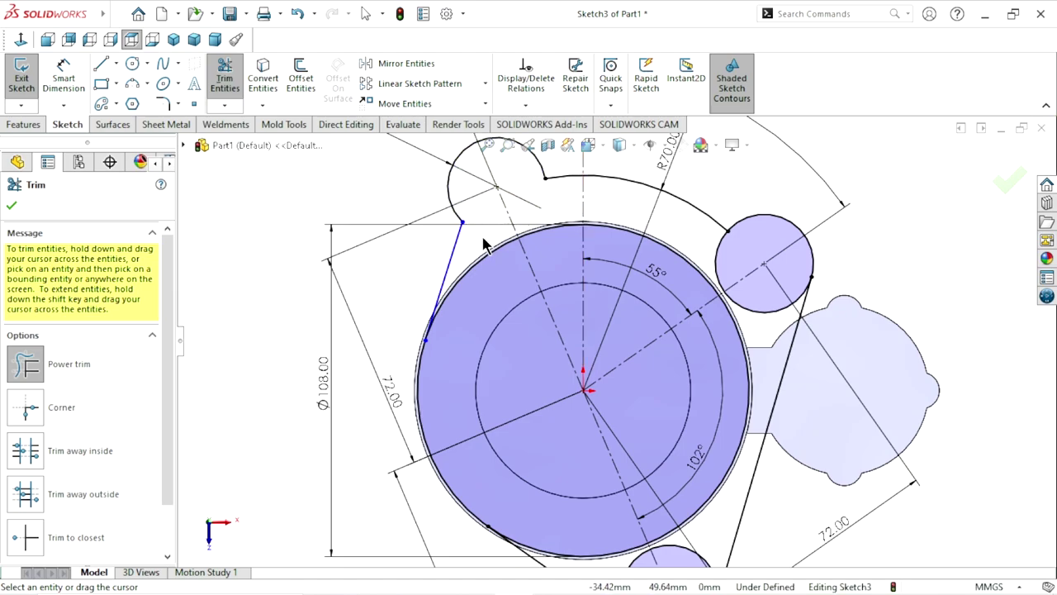
pyautogui.moveTo(483, 314); pyautogui.dragTo(483, 258)
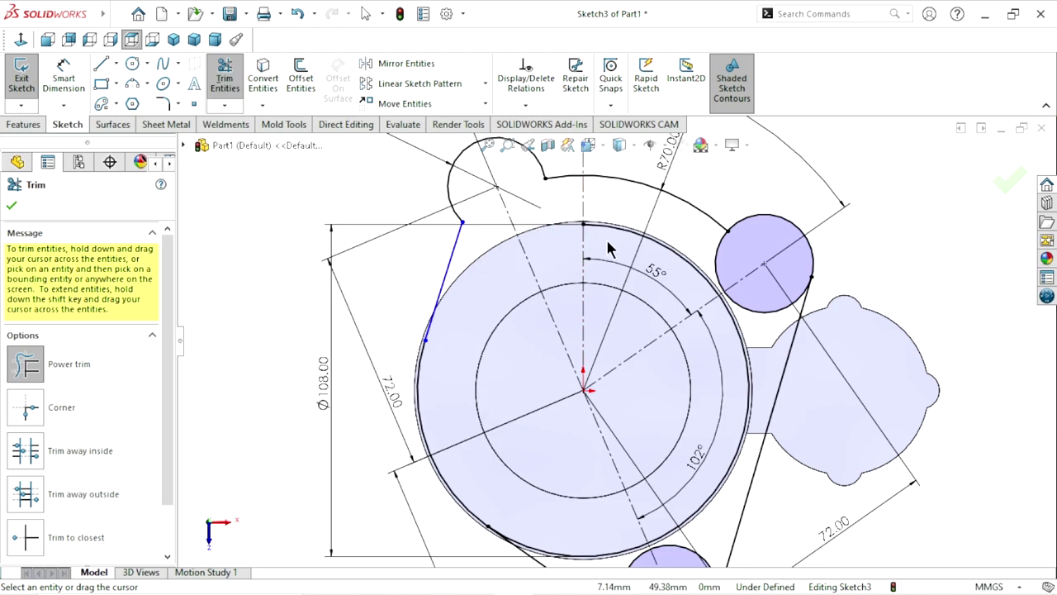
pyautogui.scroll(-2, 758, 375)
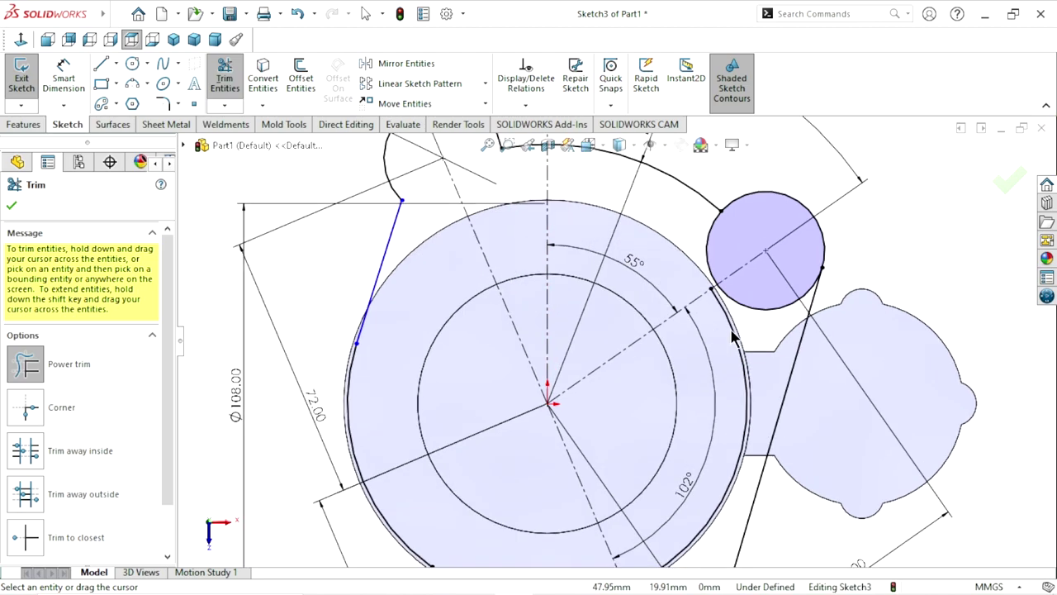
# Trim the inner arcs of the right and lower small circles.
pyautogui.moveTo(724, 329); pyautogui.dragTo(741, 294)
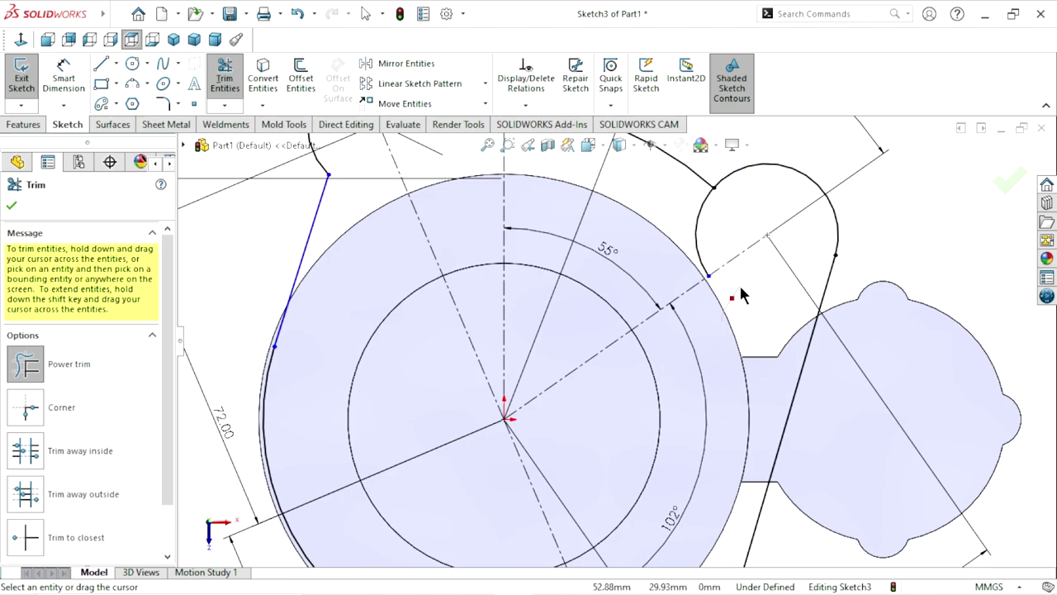
pyautogui.moveTo(652, 249); pyautogui.dragTo(696, 223)
pyautogui.scroll(2, 707, 244)
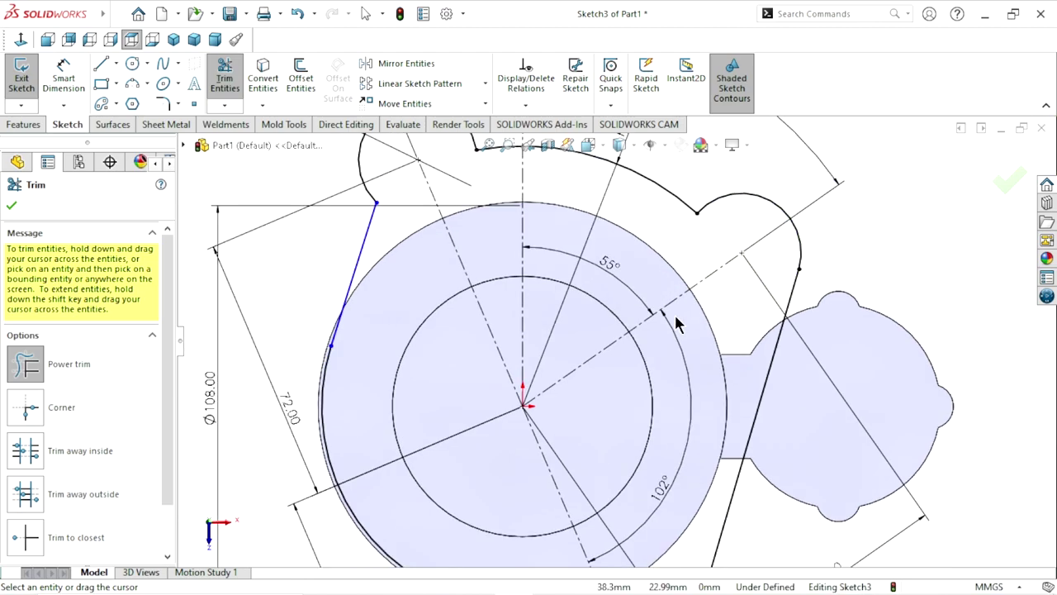
pyautogui.scroll(2, 680, 325)
pyautogui.scroll(-2, 669, 472)
pyautogui.scroll(-1, 618, 477)
pyautogui.scroll(-2, 631, 355)
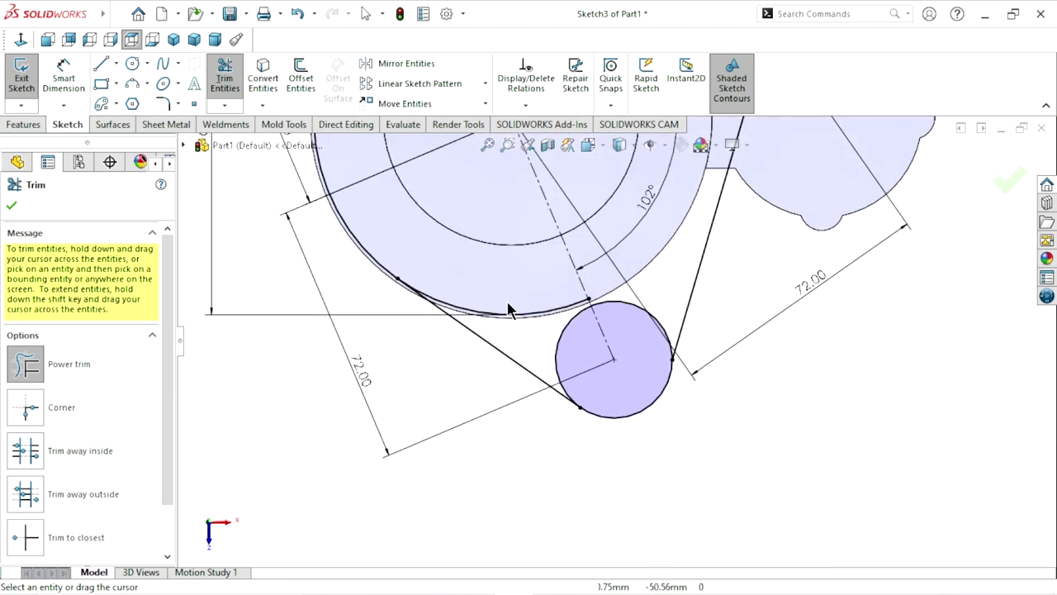
pyautogui.moveTo(519, 319); pyautogui.dragTo(571, 354)
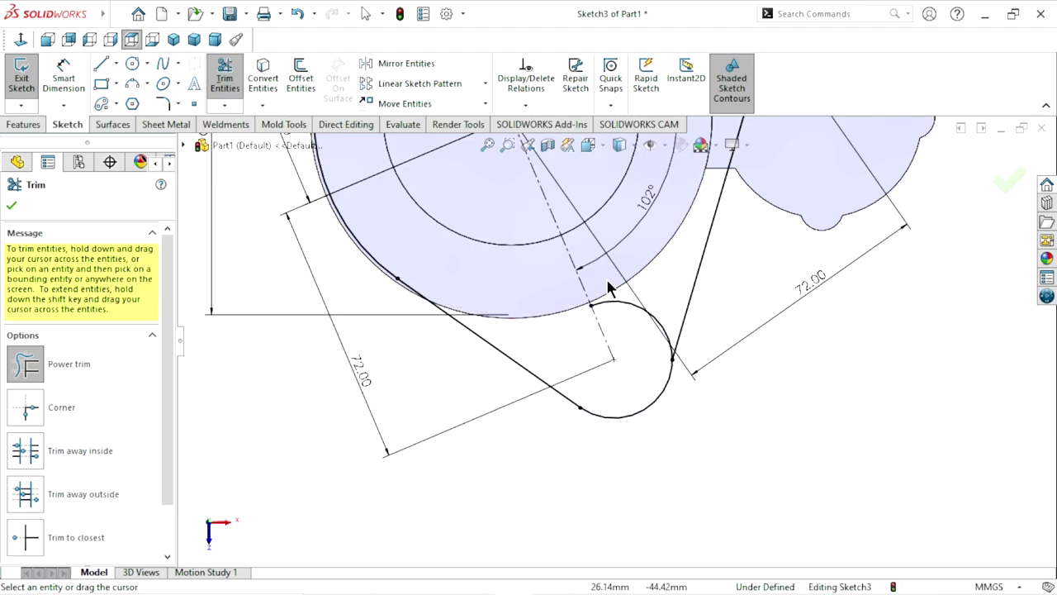
pyautogui.scroll(1, 639, 366)
pyautogui.scroll(2, 645, 363)
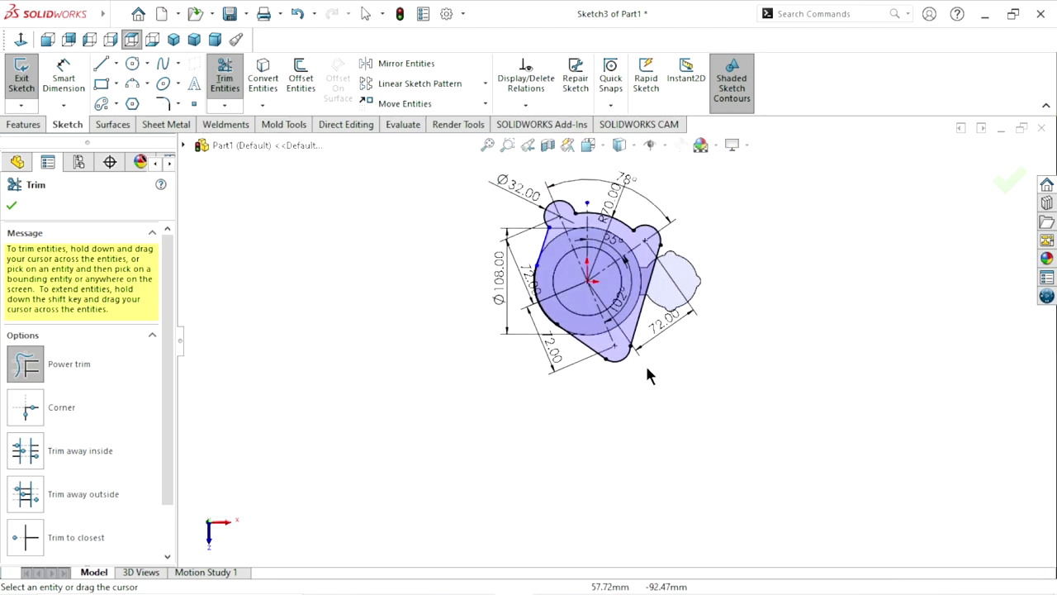
pyautogui.scroll(-1, 635, 365)
pyautogui.scroll(-1, 634, 363)
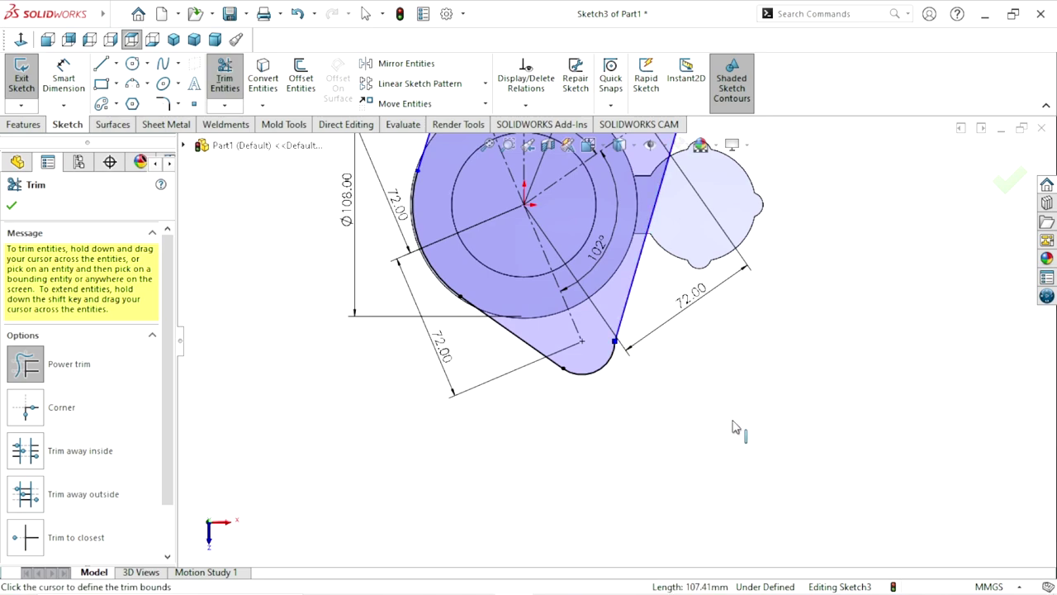
# Undo the trim to restore the slanted line, and make its lower end tangent to the bottom arc.
pyautogui.hotkey('ctrl', 'z')
pyautogui.press('Escape')
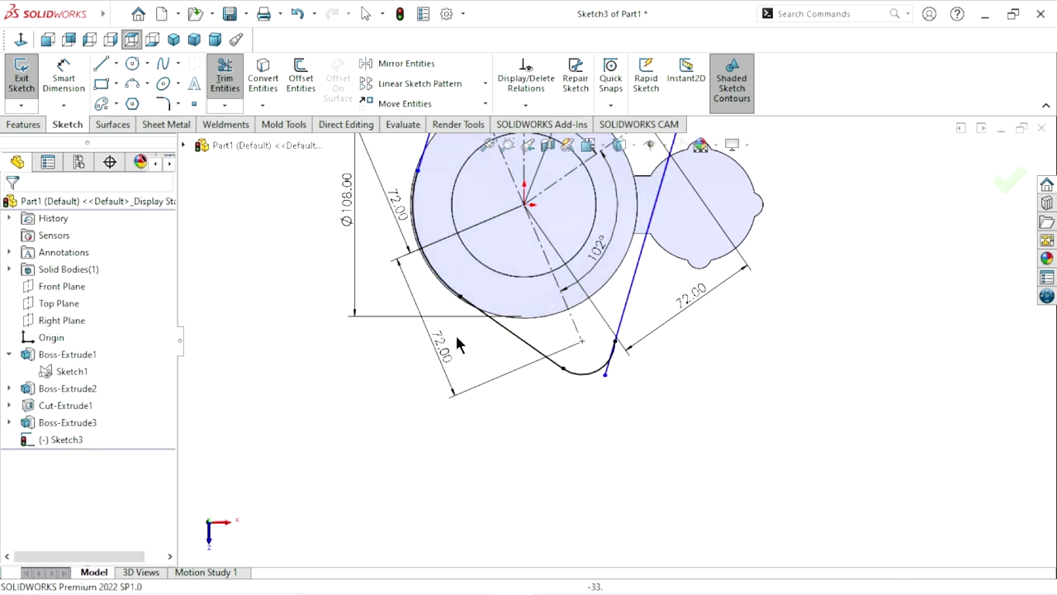
pyautogui.scroll(2, 661, 347)
pyautogui.scroll(-2, 661, 342)
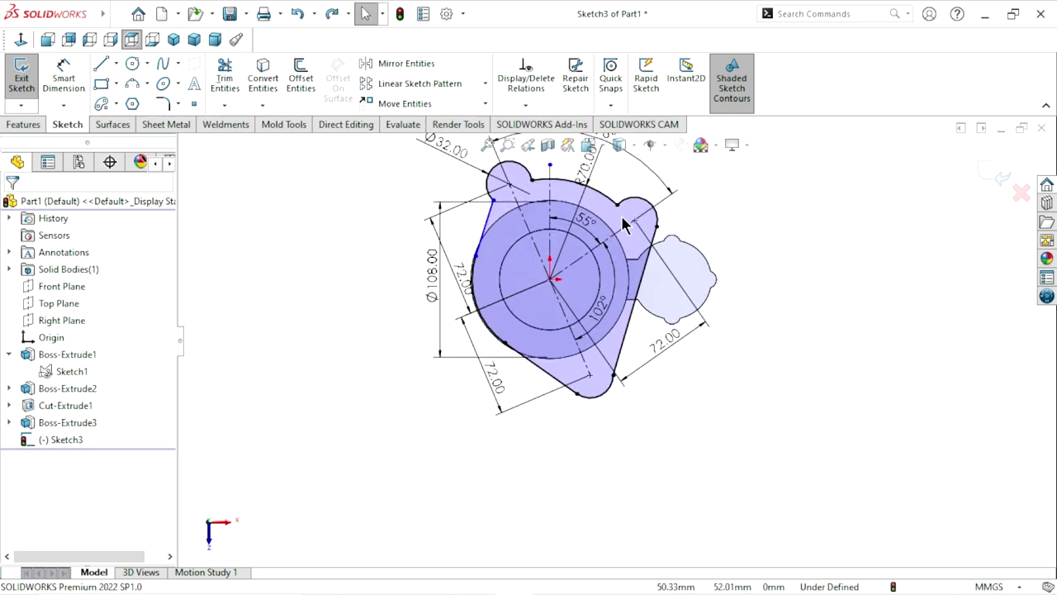
pyautogui.scroll(-2, 743, 338)
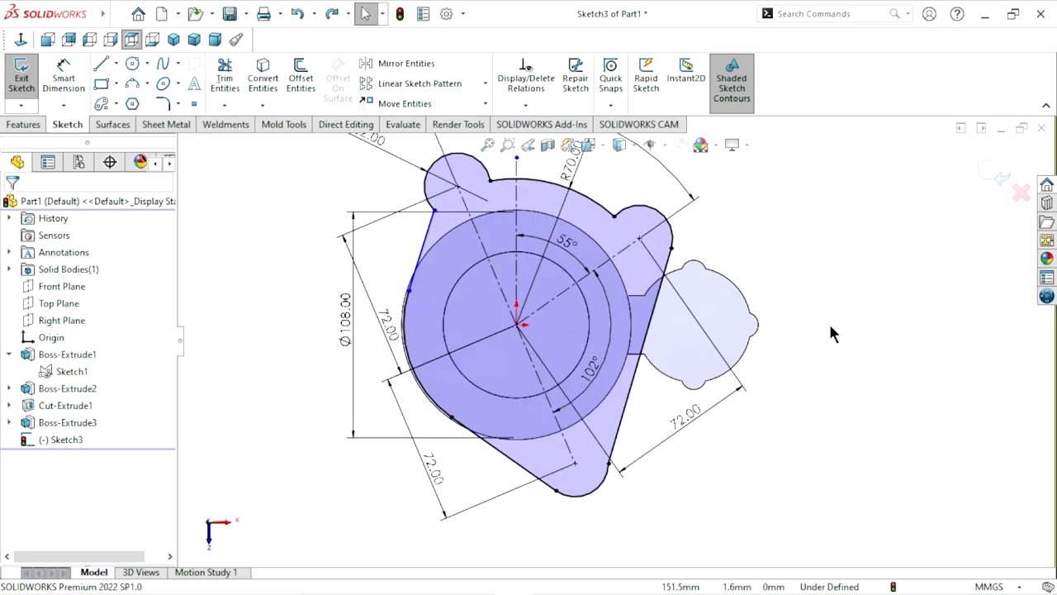
pyautogui.click(610, 465)
pyautogui.click(662, 390)
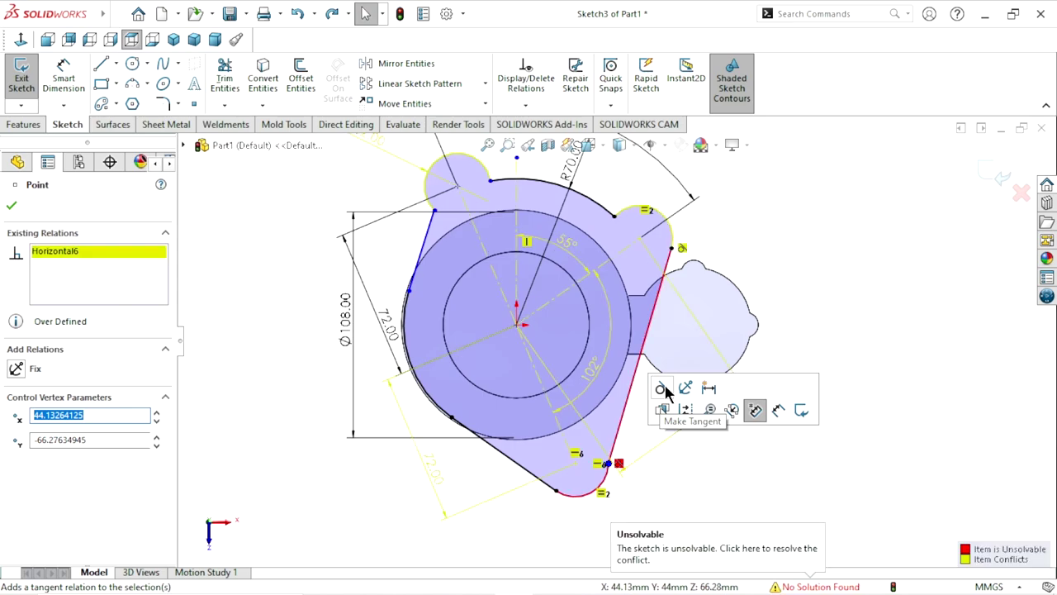
# Delete the conflicting Horizontal relation from the line's existing relations.
pyautogui.rightClick(63, 248)
pyautogui.click(132, 275)
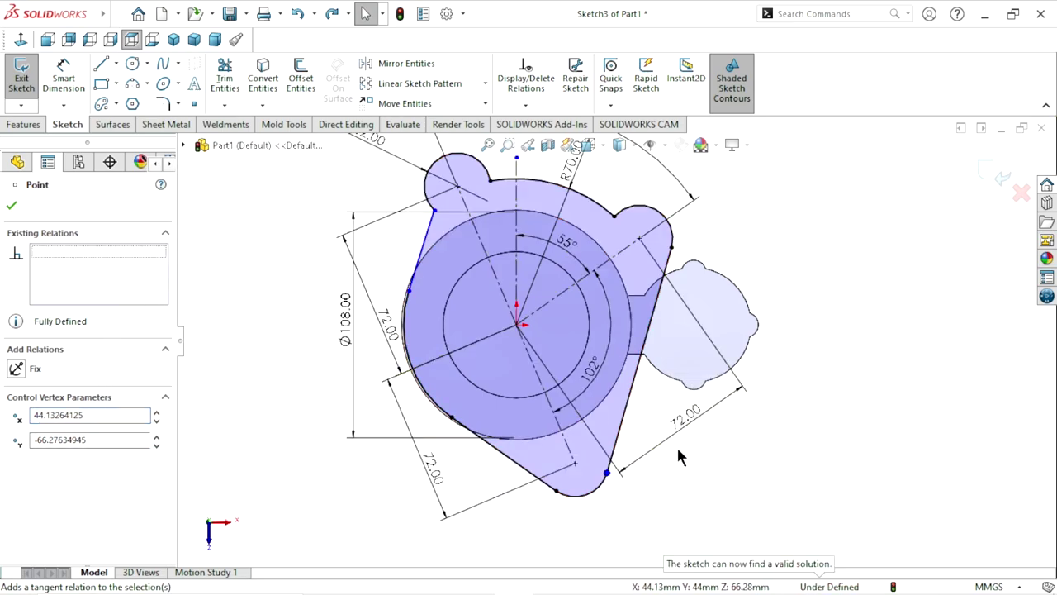
pyautogui.scroll(-2, 679, 456)
pyautogui.scroll(-2, 618, 464)
pyautogui.scroll(-1, 615, 463)
pyautogui.press('Escape')
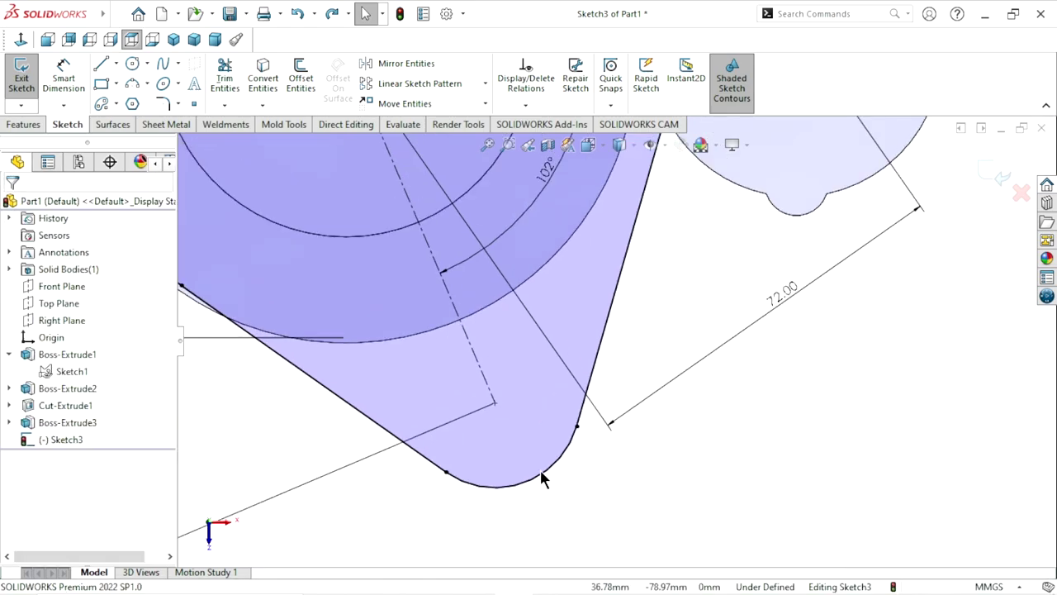
pyautogui.scroll(3, 541, 477)
pyautogui.scroll(2, 637, 295)
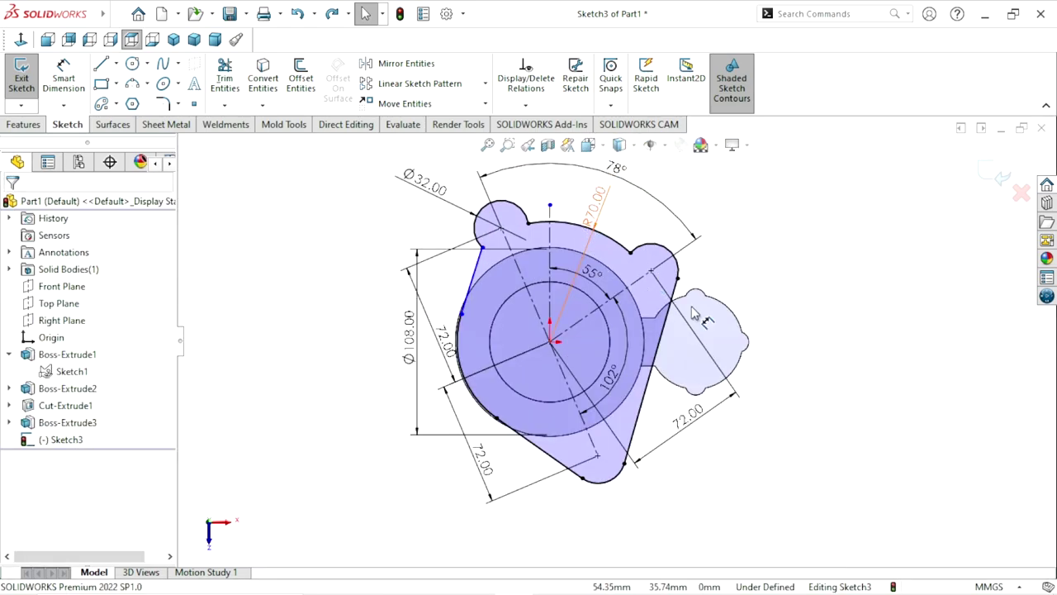
pyautogui.scroll(-2, 599, 334)
pyautogui.scroll(-2, 528, 341)
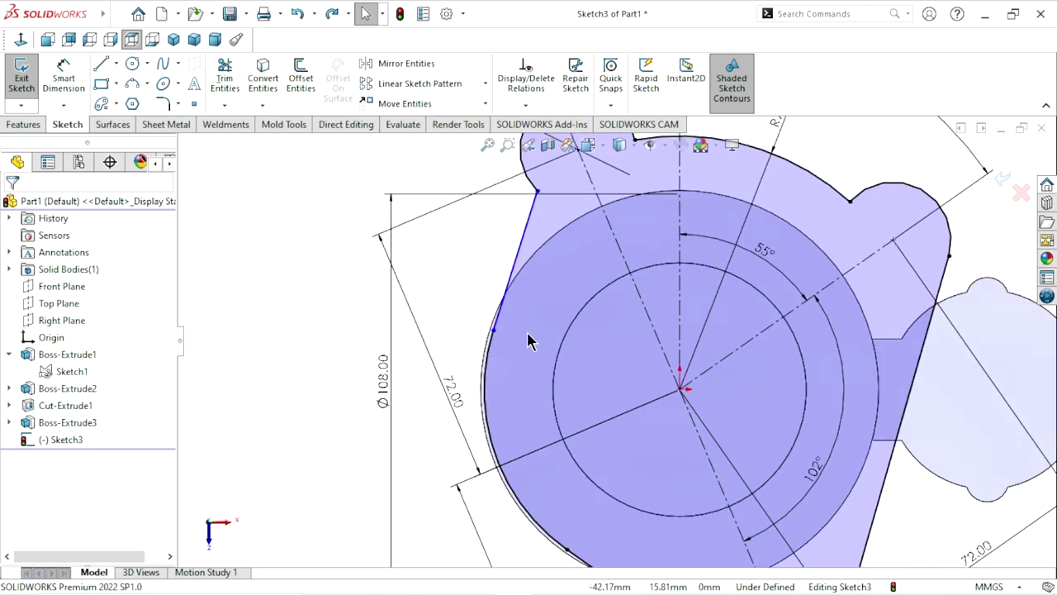
pyautogui.scroll(2, 512, 347)
pyautogui.scroll(1, 580, 278)
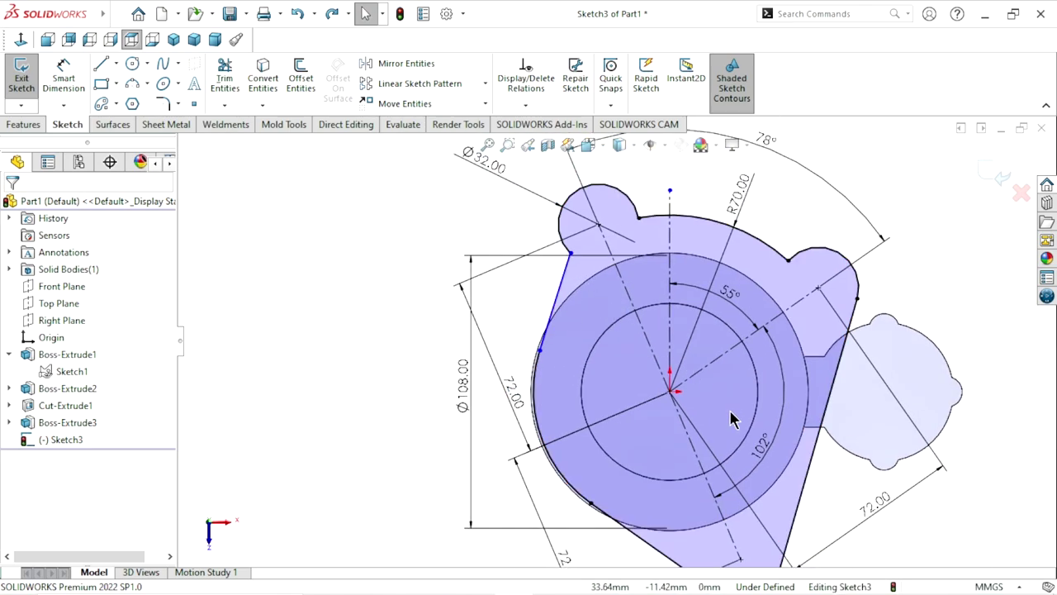
pyautogui.scroll(1, 708, 403)
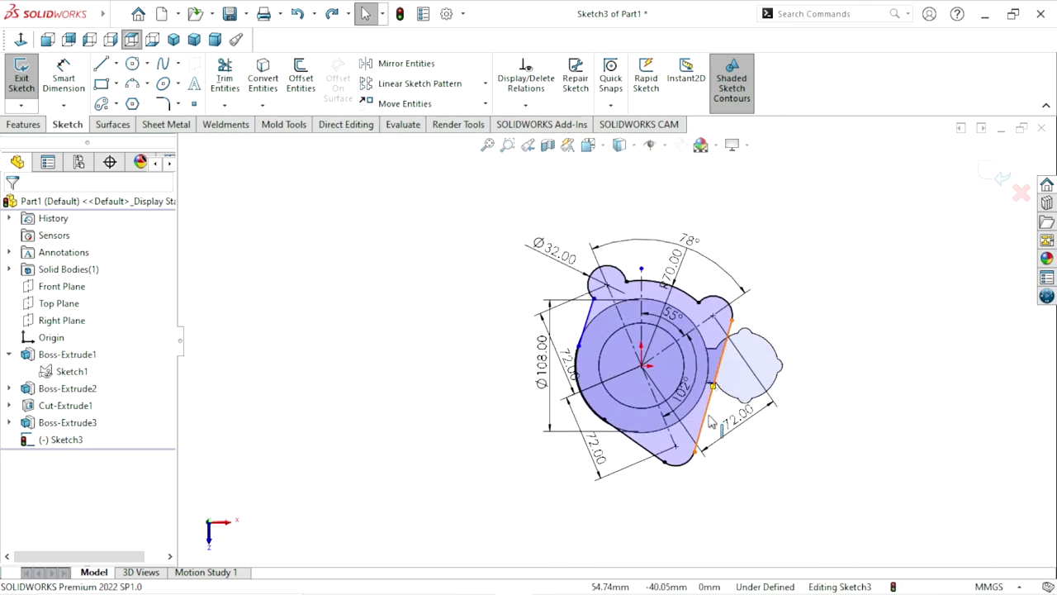
pyautogui.scroll(-2, 652, 380)
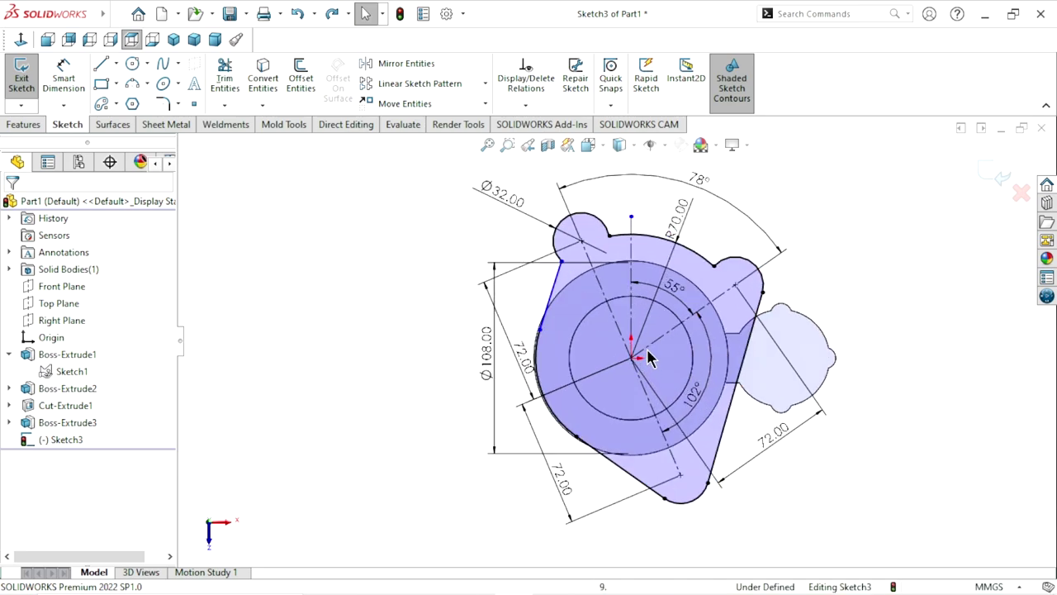
pyautogui.scroll(-1, 619, 326)
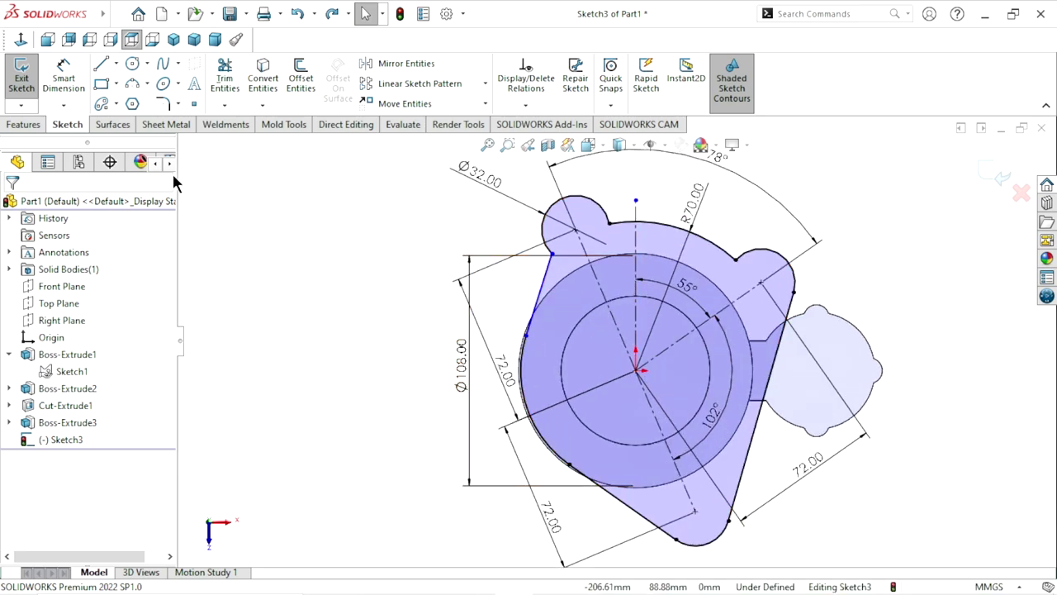
# Dimension the angle between the lobe centreline and the upper-left slanted line, first 42°, then 40°.
pyautogui.click(48, 76)
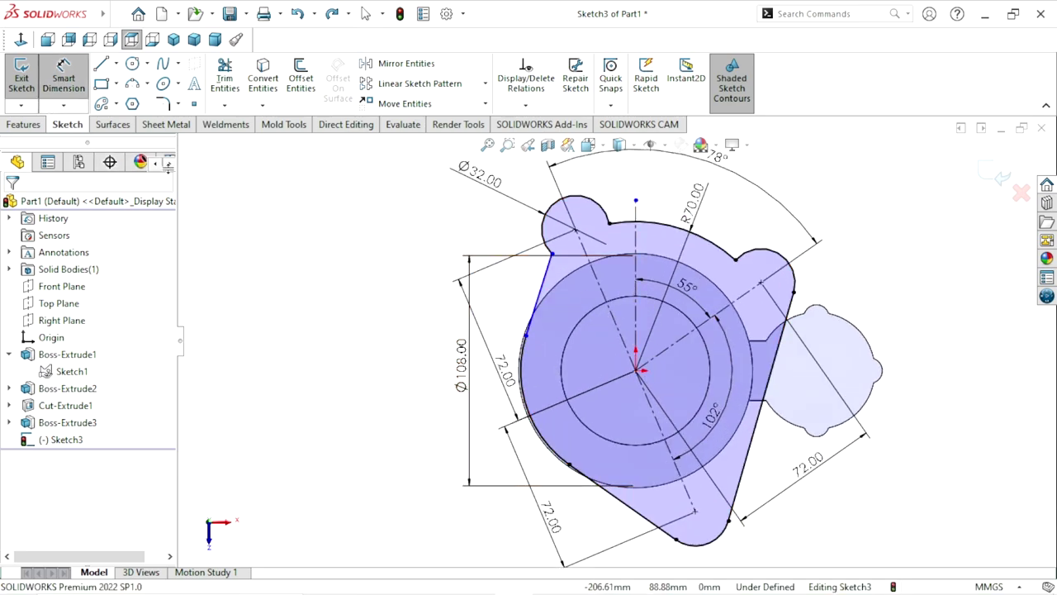
pyautogui.click(543, 301)
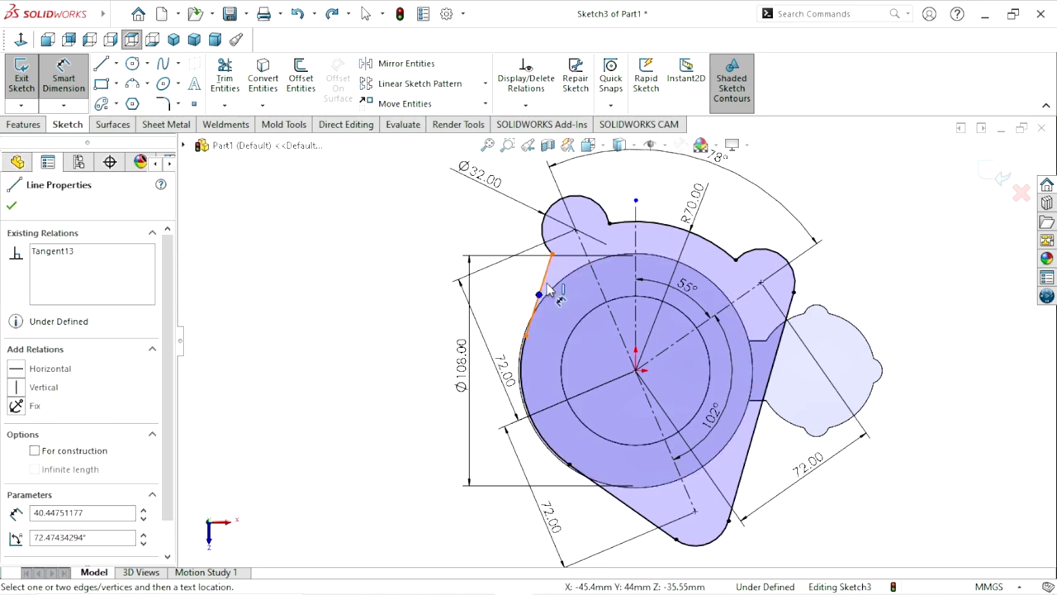
pyautogui.press('Escape')
pyautogui.click(58, 76)
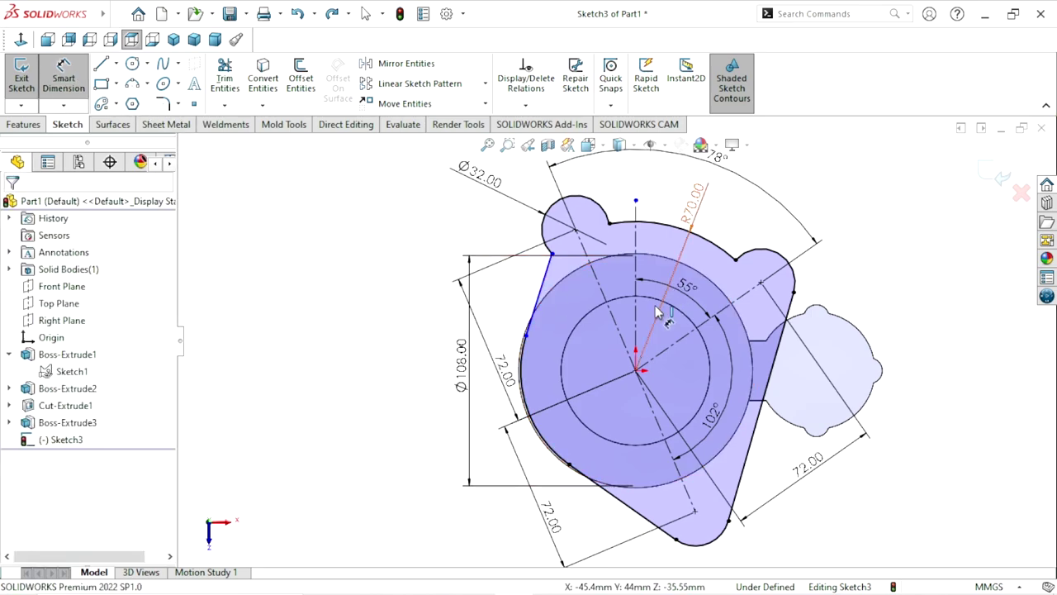
pyautogui.click(590, 264)
pyautogui.click(544, 287)
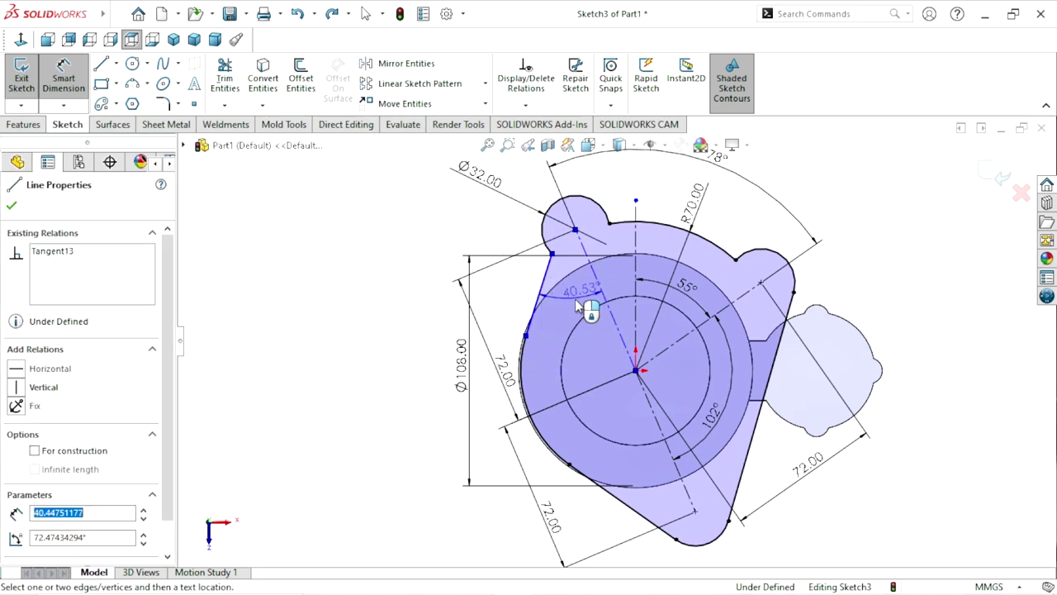
pyautogui.click(574, 303)
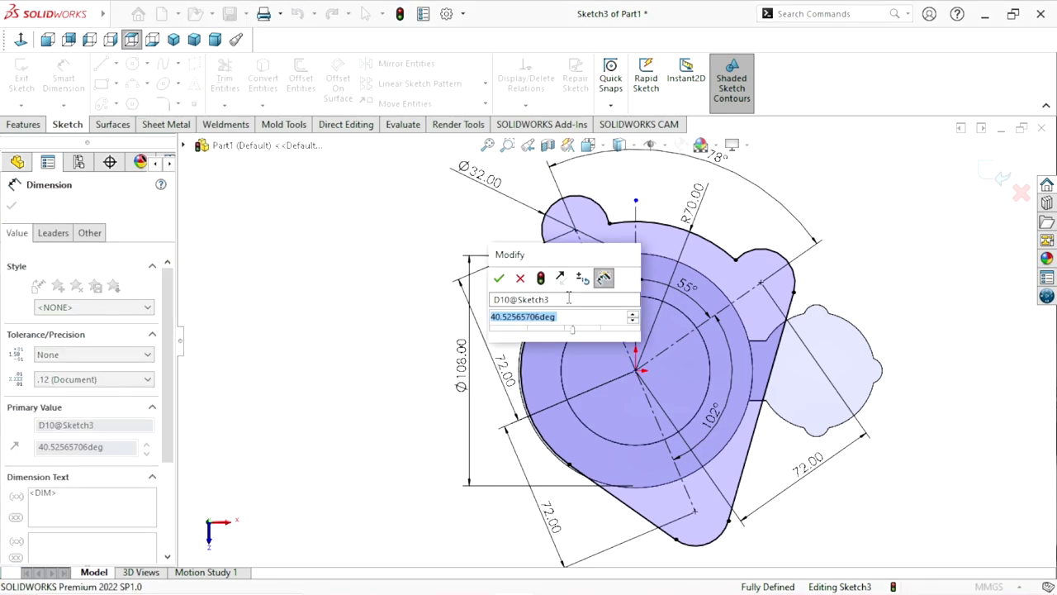
pyautogui.write('42')
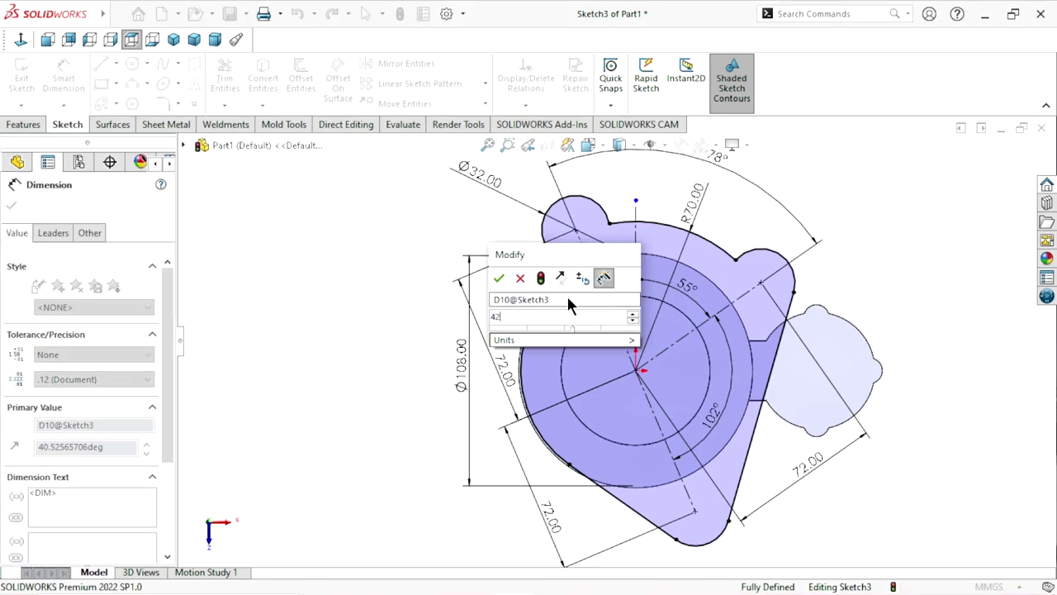
pyautogui.click(499, 278)
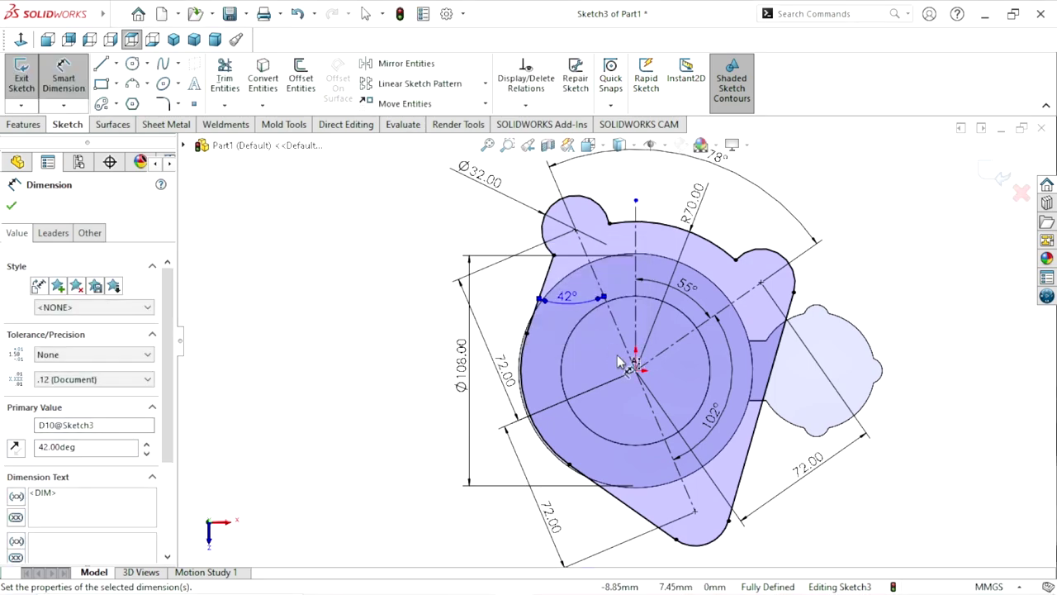
pyautogui.doubleClick(567, 296)
pyautogui.write('40')
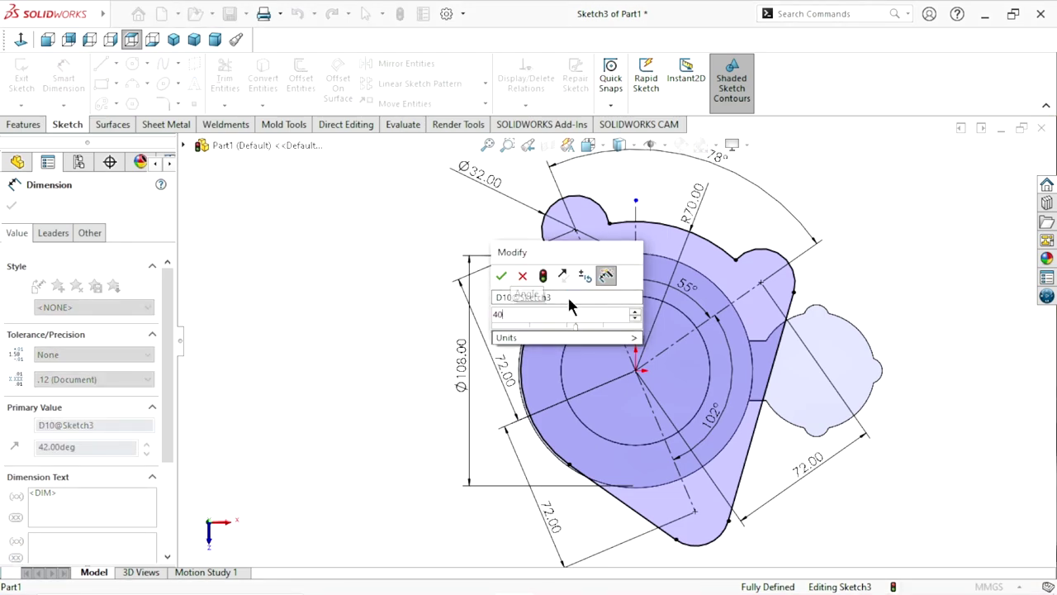
pyautogui.click(502, 275)
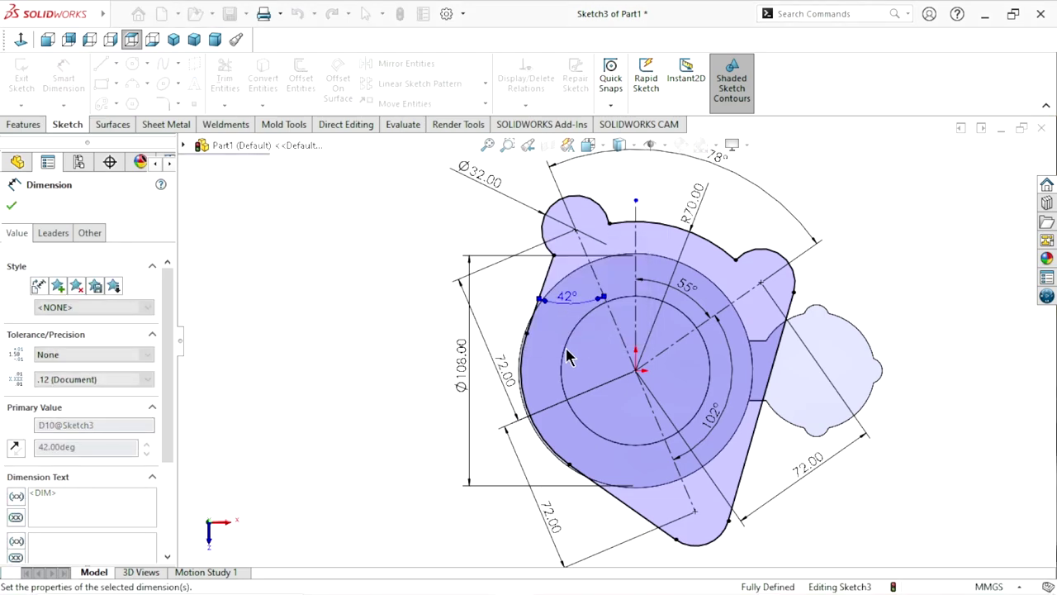
# Round three outline corners beside the upper lobes with 20 mm sketch fillets, accepting the warnings.
pyautogui.click(11, 206)
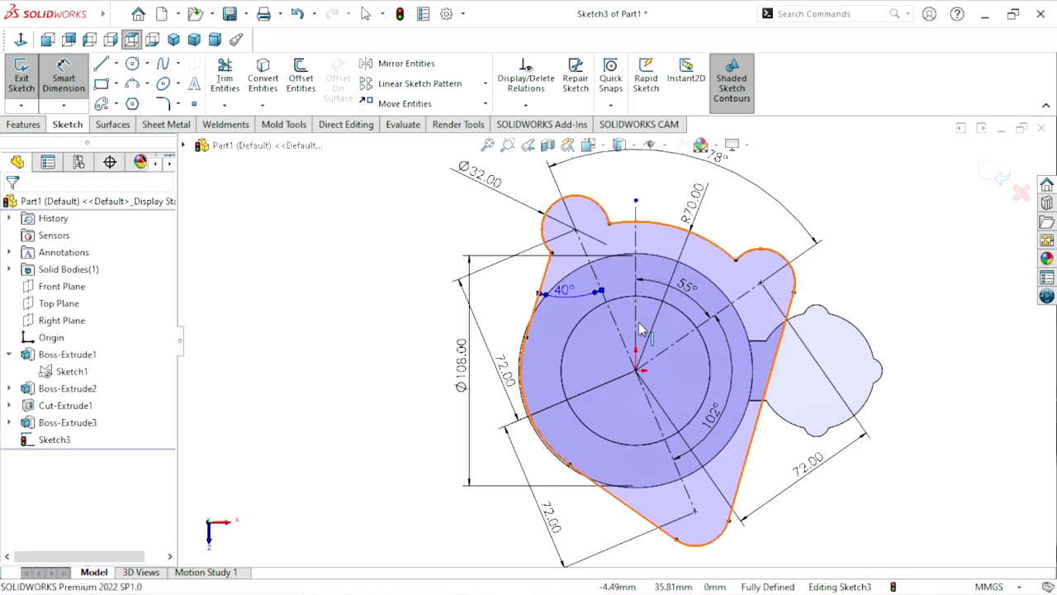
pyautogui.scroll(3, 637, 330)
pyautogui.scroll(-1, 802, 277)
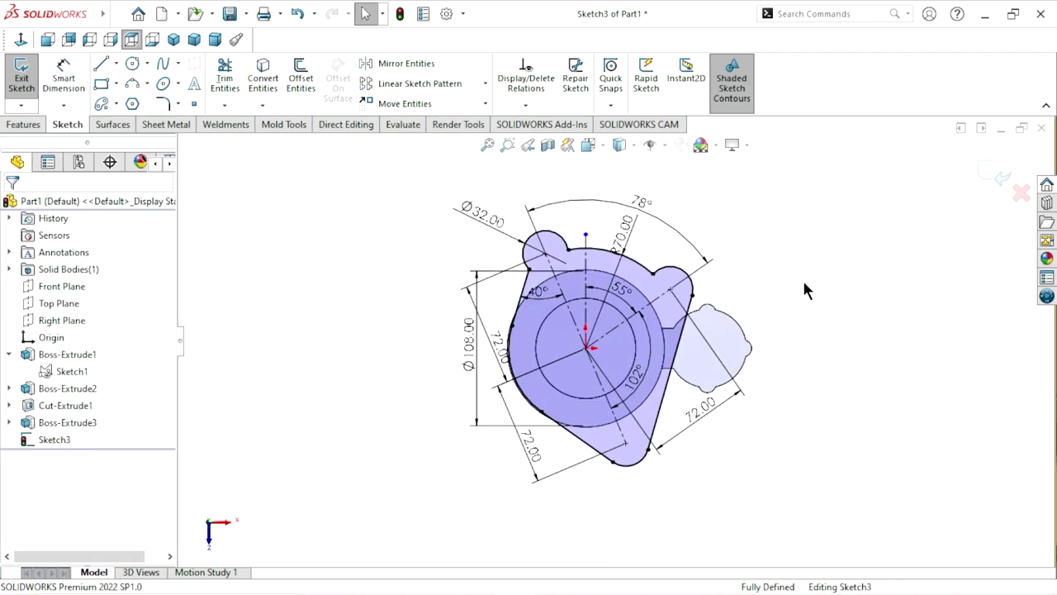
pyautogui.scroll(1, 642, 308)
pyautogui.scroll(-2, 648, 307)
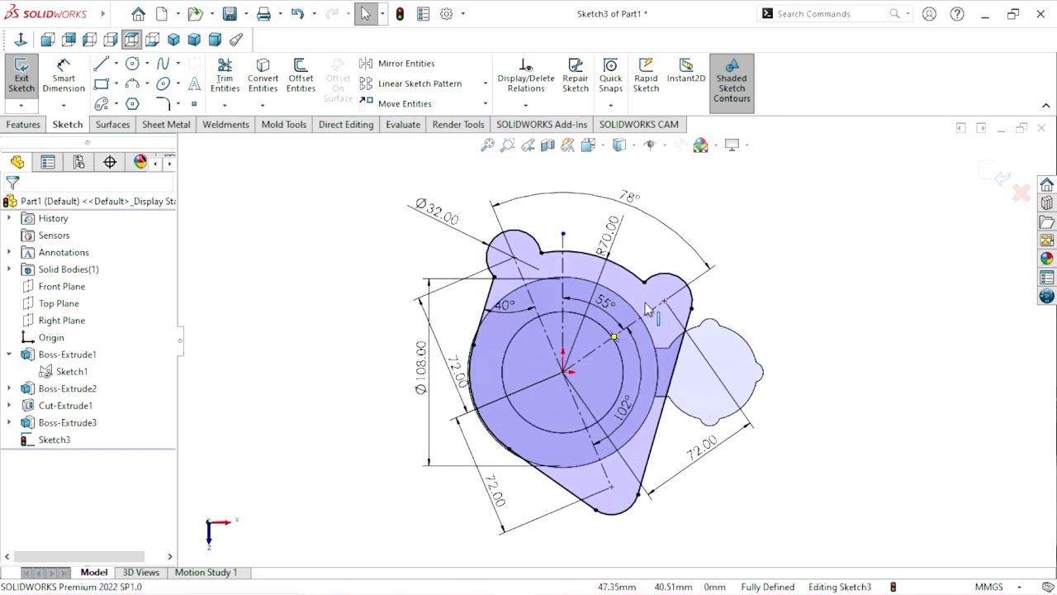
pyautogui.click(165, 103)
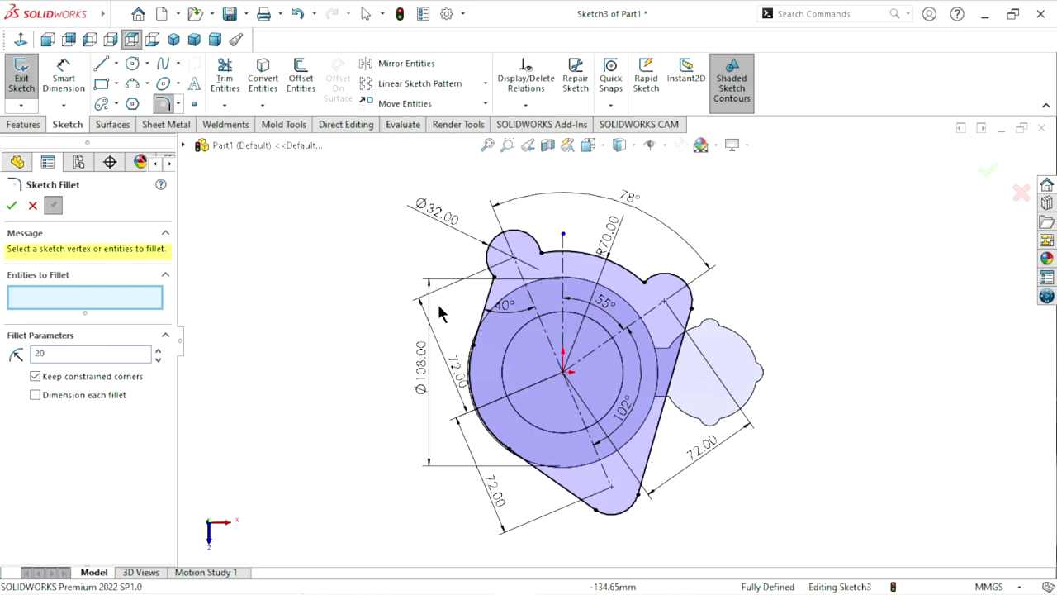
pyautogui.click(541, 254)
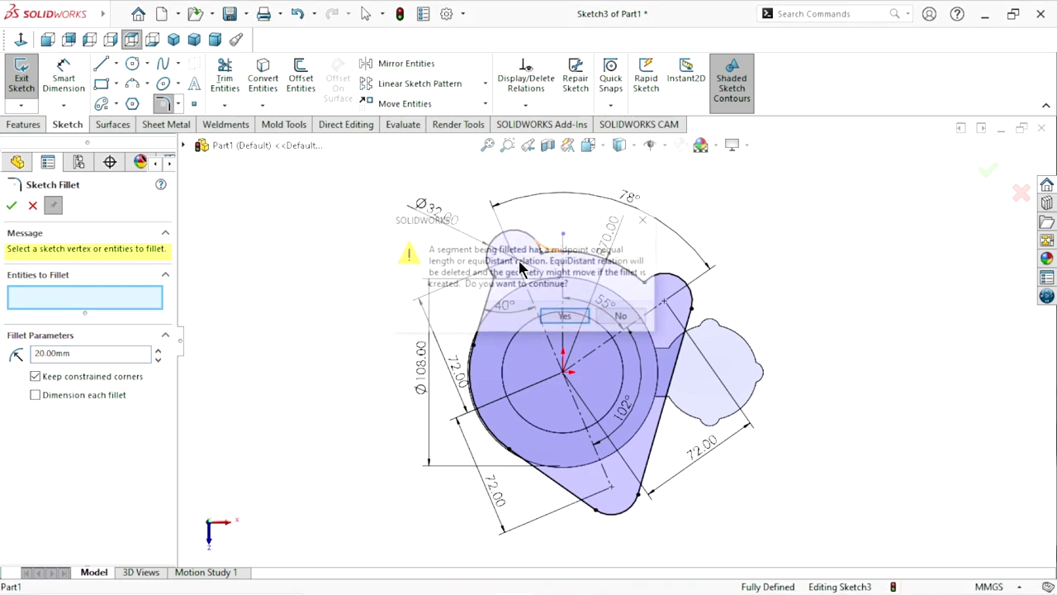
pyautogui.click(565, 317)
pyautogui.click(499, 248)
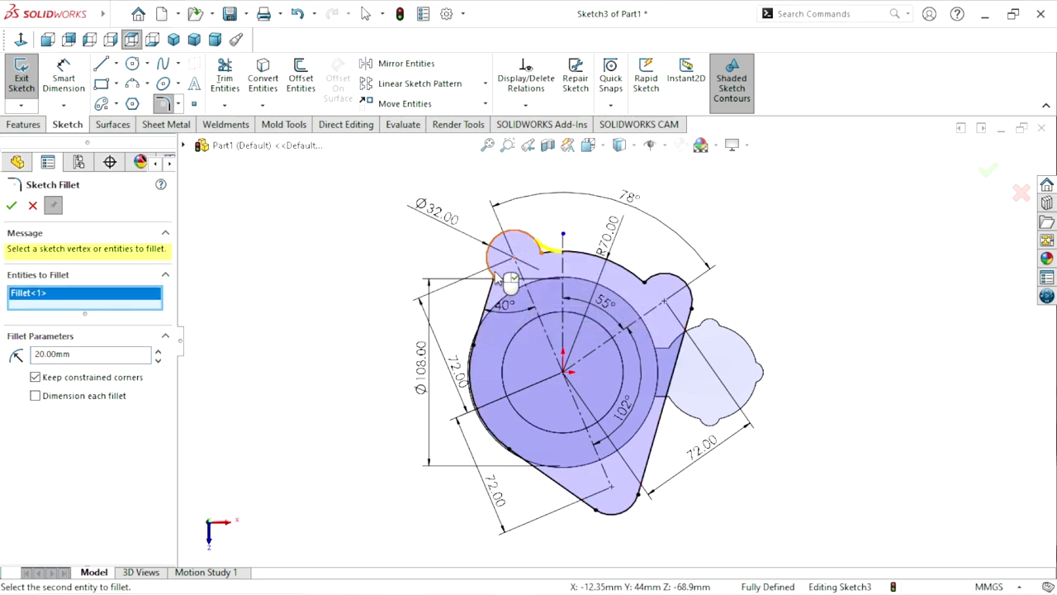
pyautogui.click(510, 276)
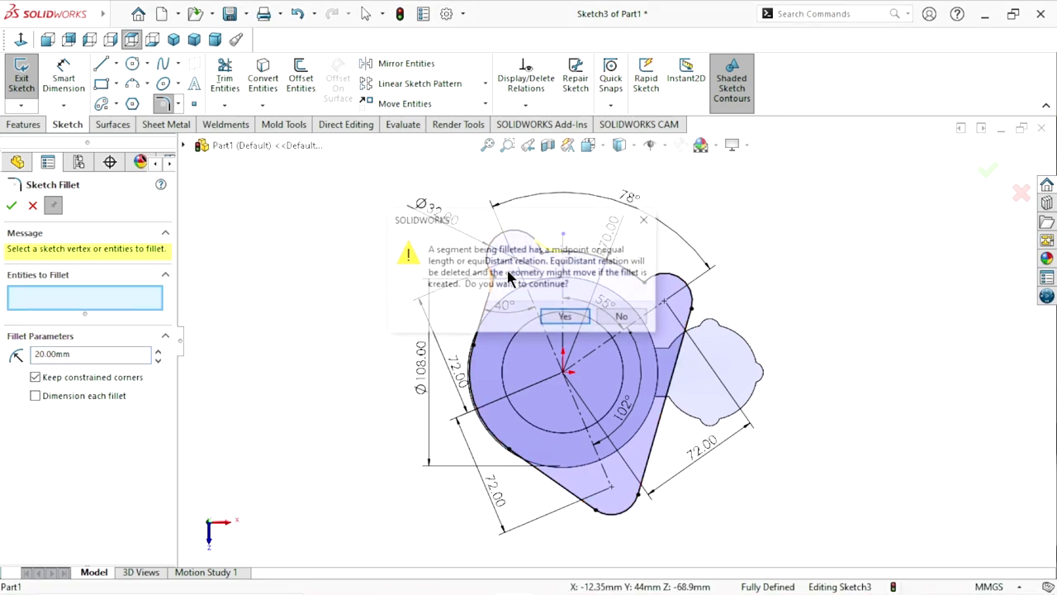
pyautogui.click(552, 317)
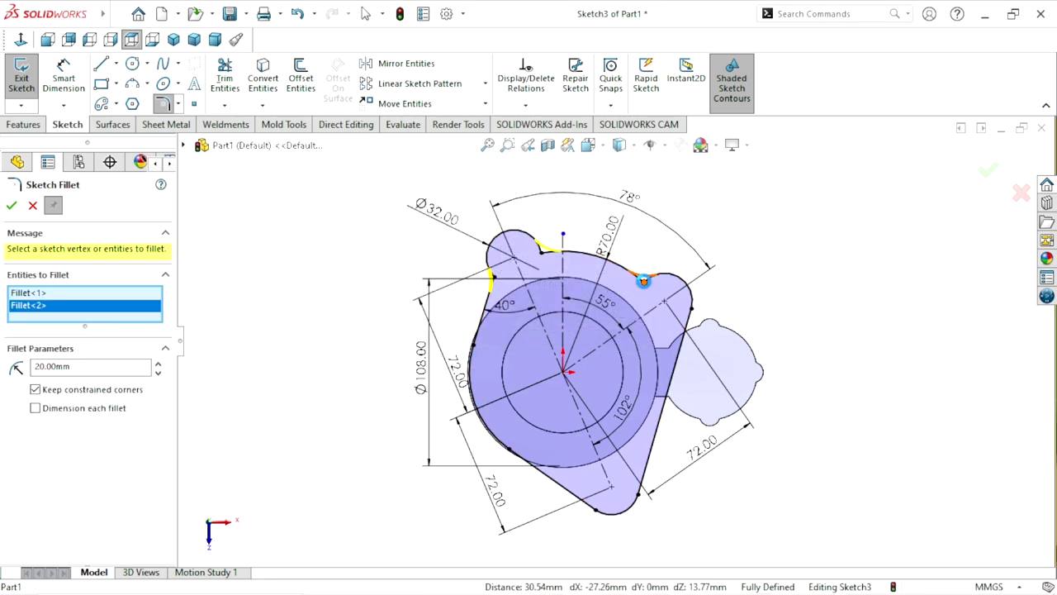
pyautogui.click(643, 281)
pyautogui.click(561, 318)
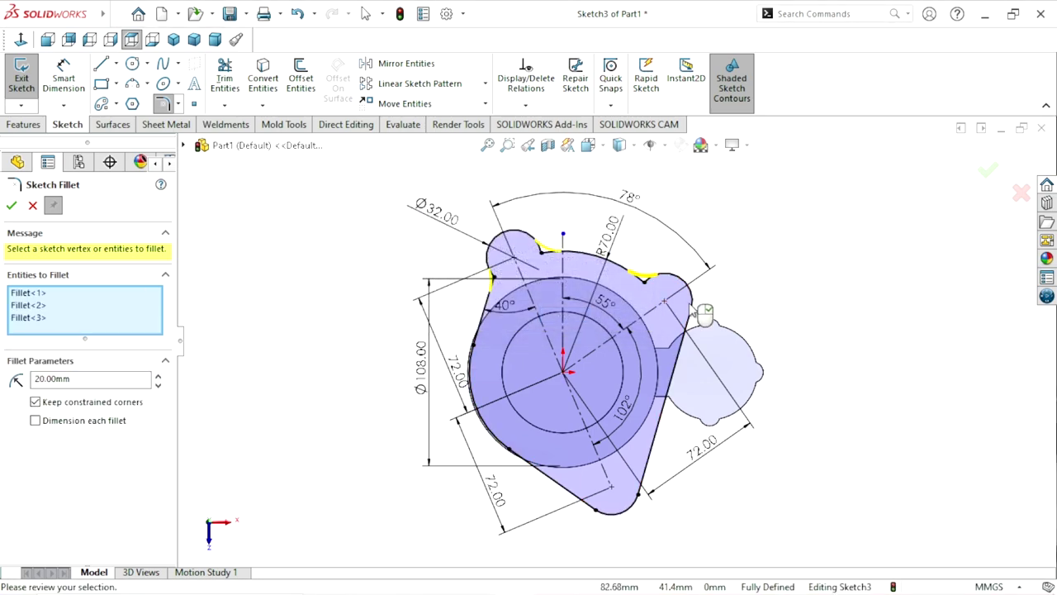
pyautogui.click(18, 208)
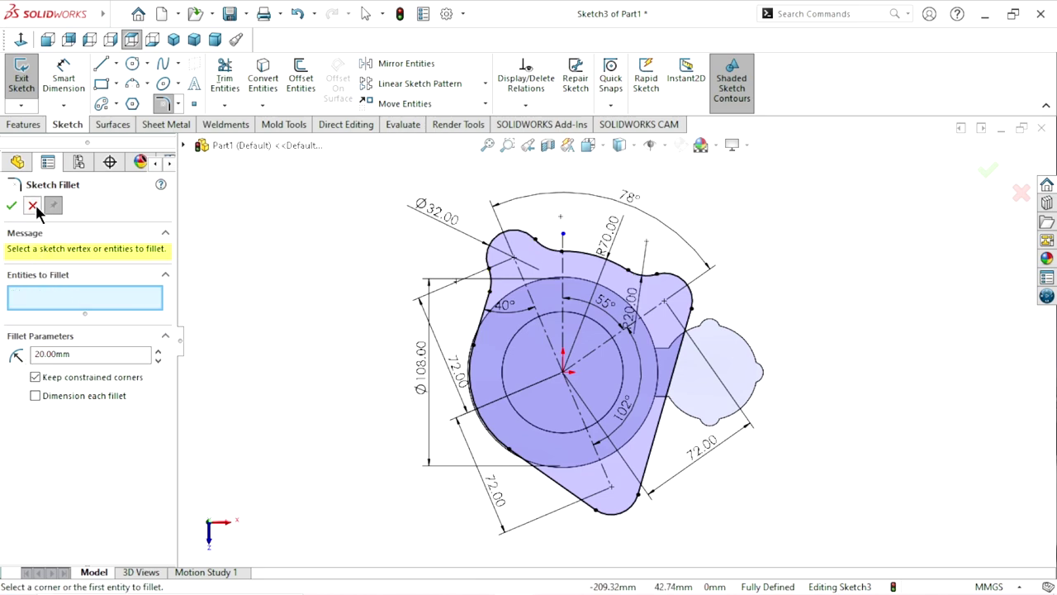
pyautogui.click(33, 206)
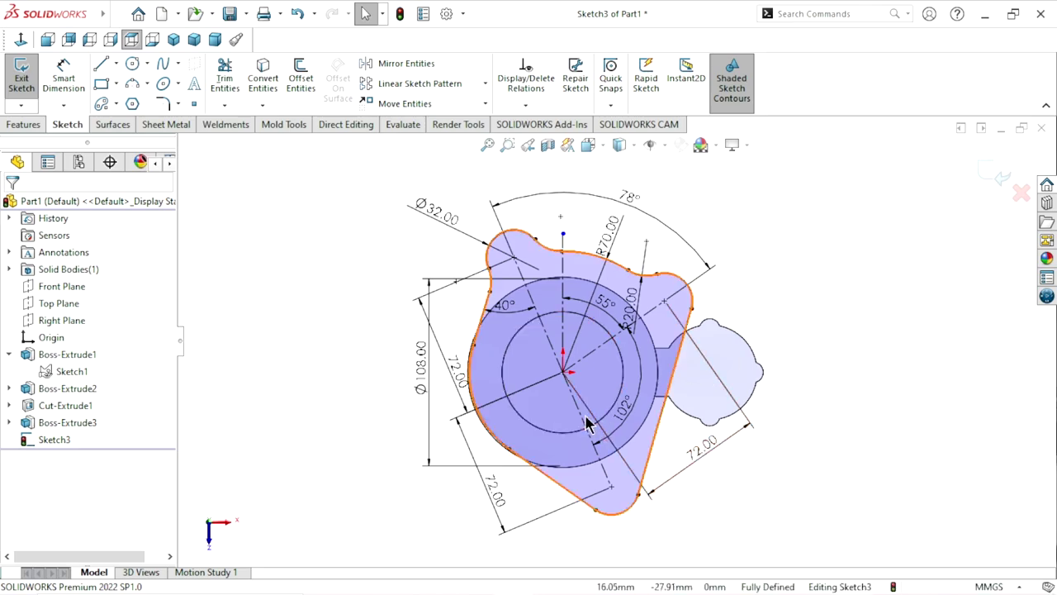
# Adjust the view and inspect the R70 radius dimension.
pyautogui.moveTo(585, 425); pyautogui.dragTo(693, 360, button='middle')
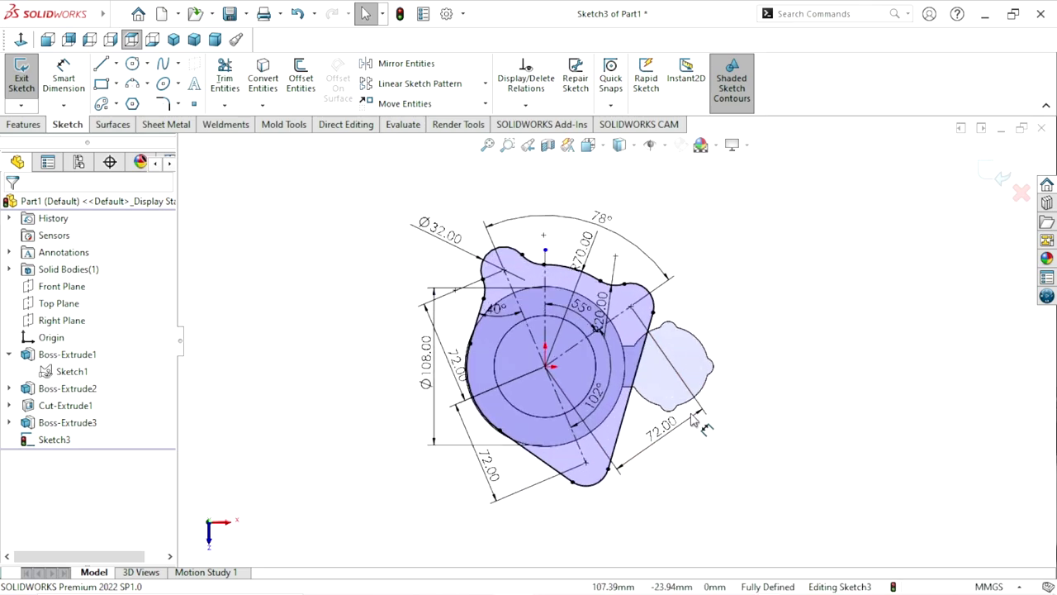
pyautogui.scroll(-2, 598, 326)
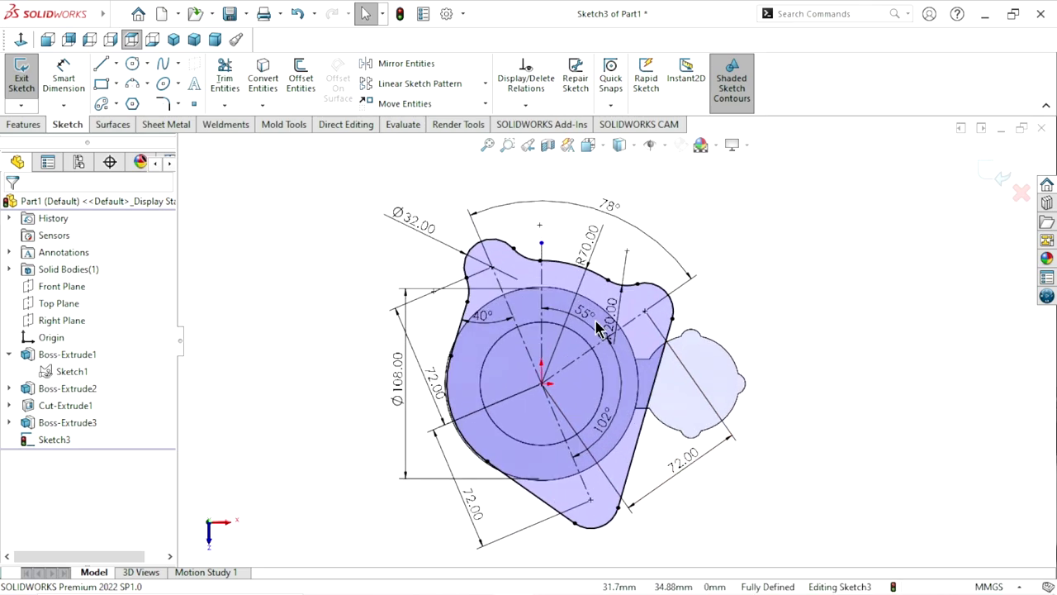
pyautogui.click(591, 236)
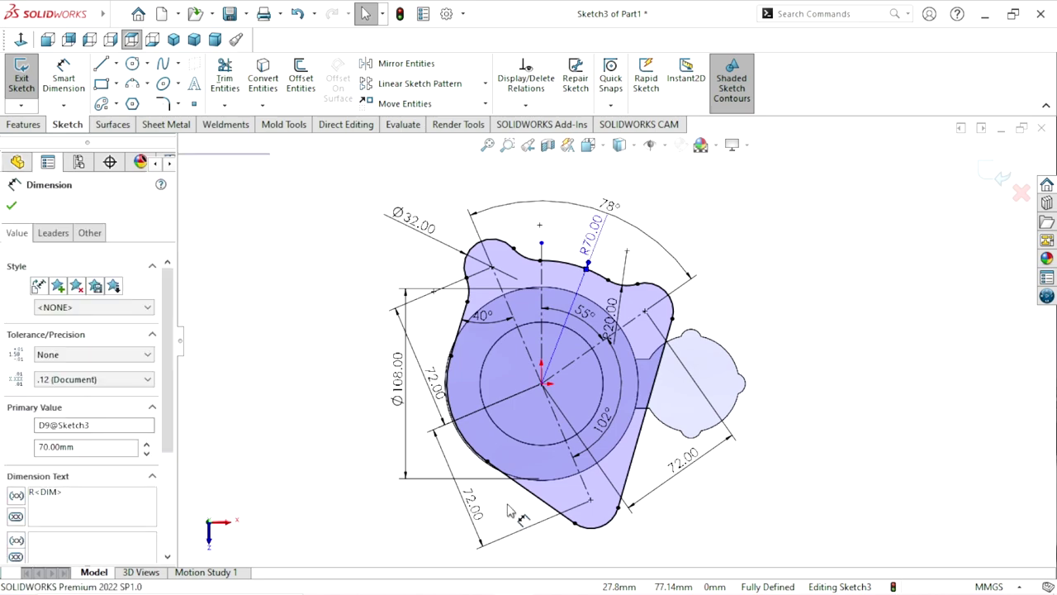
pyautogui.press('Escape')
pyautogui.scroll(2, 617, 388)
pyautogui.scroll(-1, 616, 388)
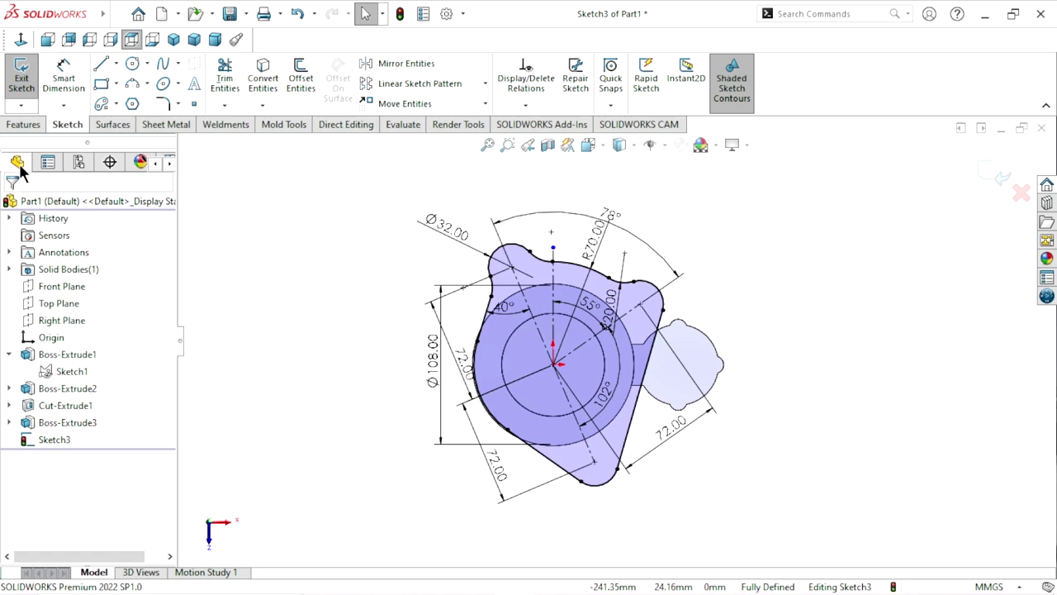
# Extrude Sketch3 as a Blind boss 13 mm deep, replacing the 28 mm default, and orbit to inspect it.
pyautogui.click(23, 126)
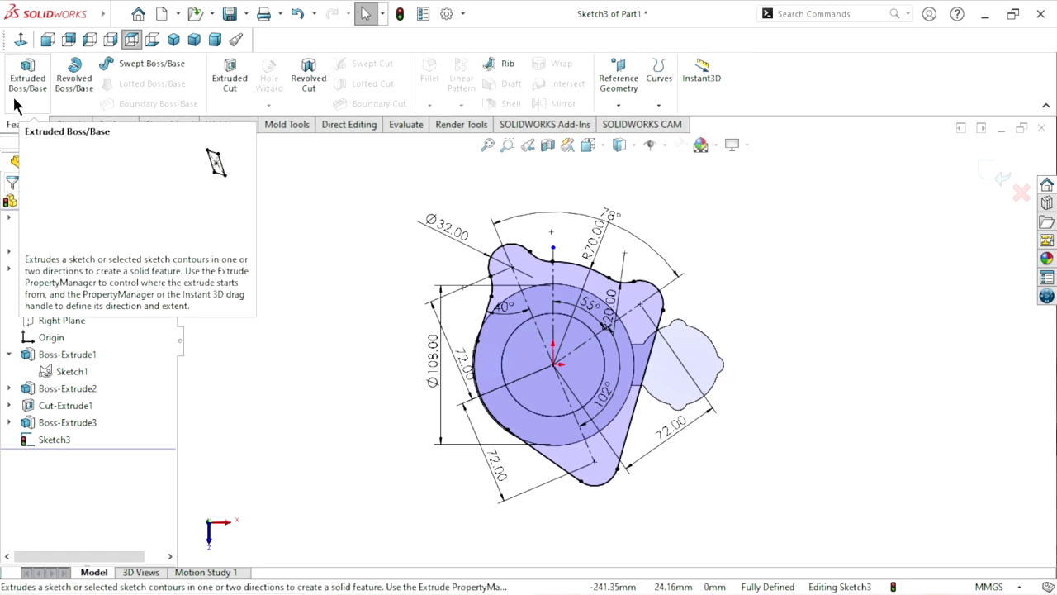
pyautogui.click(28, 76)
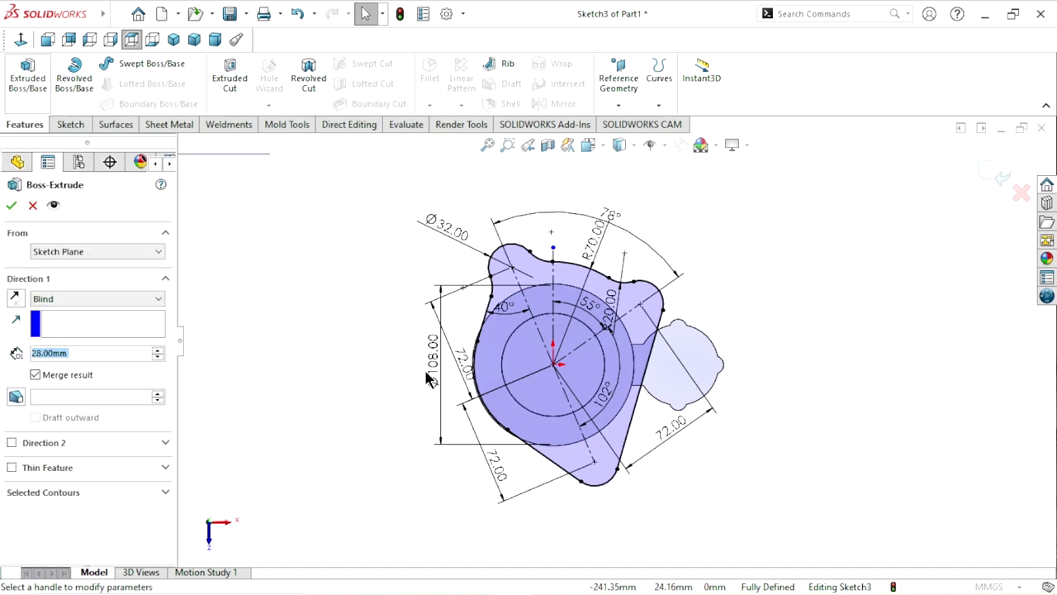
pyautogui.click(178, 43)
pyautogui.click(108, 352)
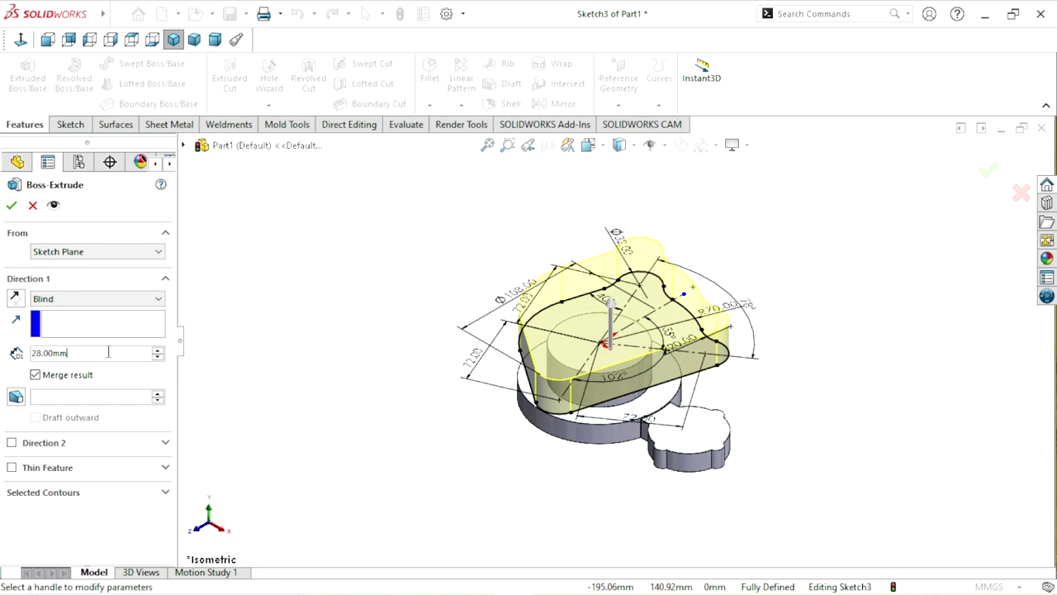
pyautogui.moveTo(108, 352); pyautogui.dragTo(2, 345)
pyautogui.write('1')
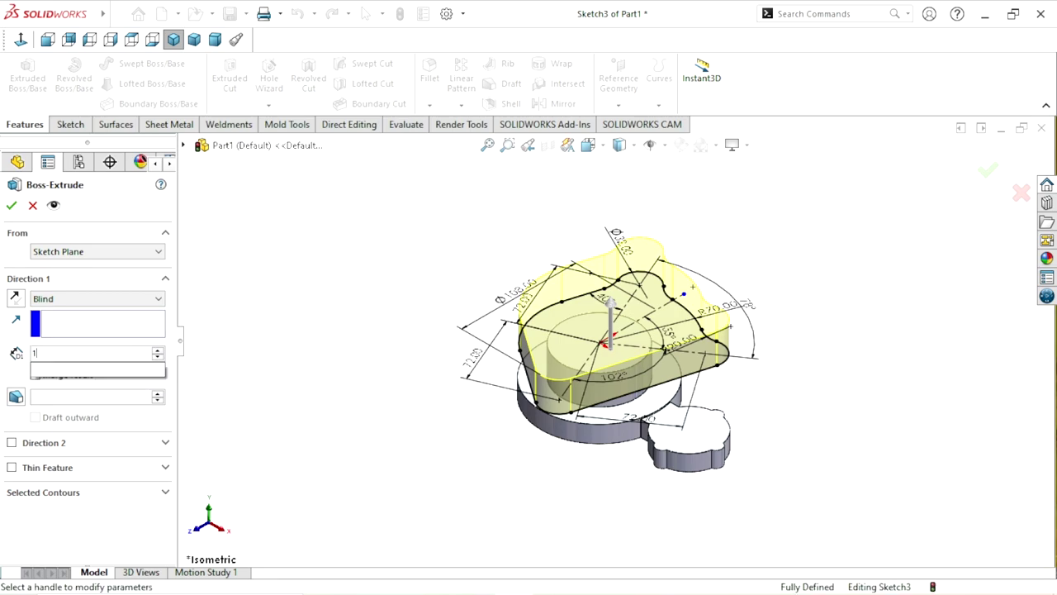
pyautogui.write('3')
pyautogui.press('Return')
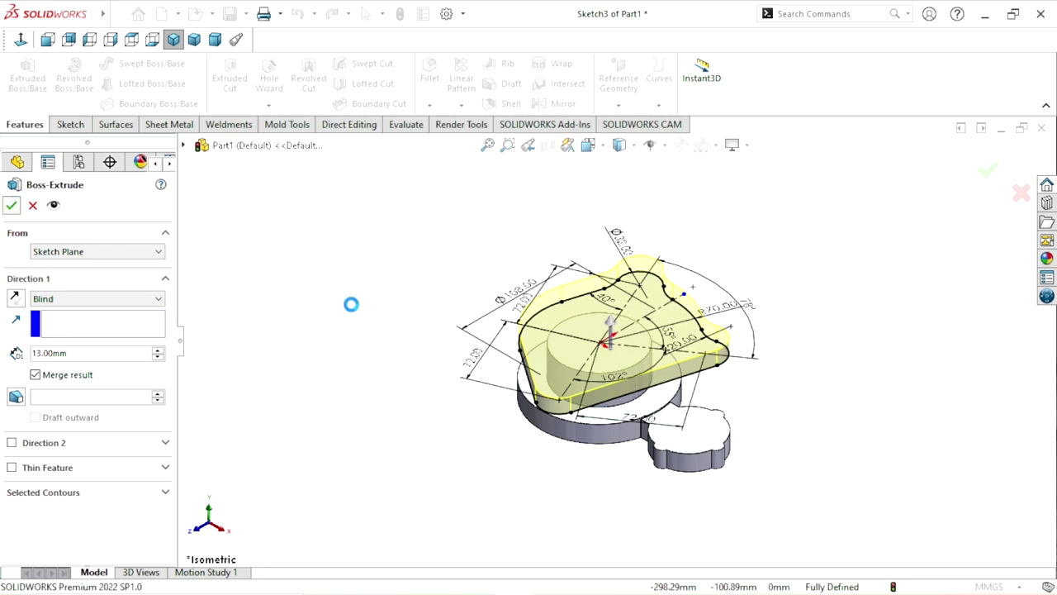
pyautogui.moveTo(477, 350)
pyautogui.mouseDown(button='middle')
pyautogui.moveTo(505, 353)
pyautogui.moveTo(449, 453)
pyautogui.moveTo(515, 406)
pyautogui.moveTo(548, 344)
pyautogui.moveTo(484, 329)
pyautogui.moveTo(517, 366)
pyautogui.moveTo(761, 243)
pyautogui.mouseUp(button='middle')
pyautogui.moveTo(629, 413); pyautogui.dragTo(552, 434, button='middle')
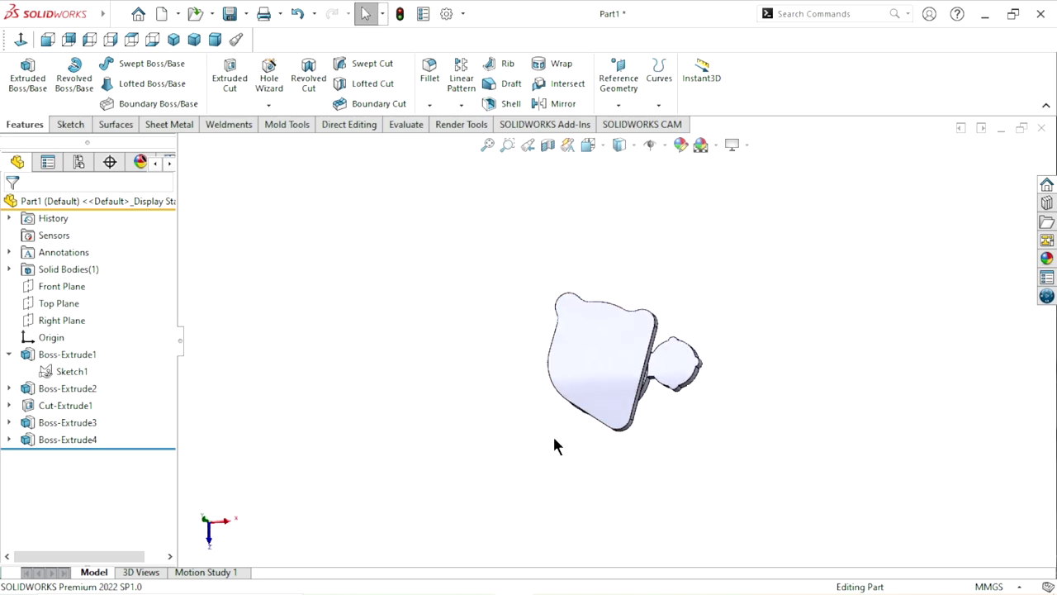
# Sketch a Ø90 circle centred on the origin on the lobed boss face.
pyautogui.click(607, 363)
pyautogui.click(661, 338)
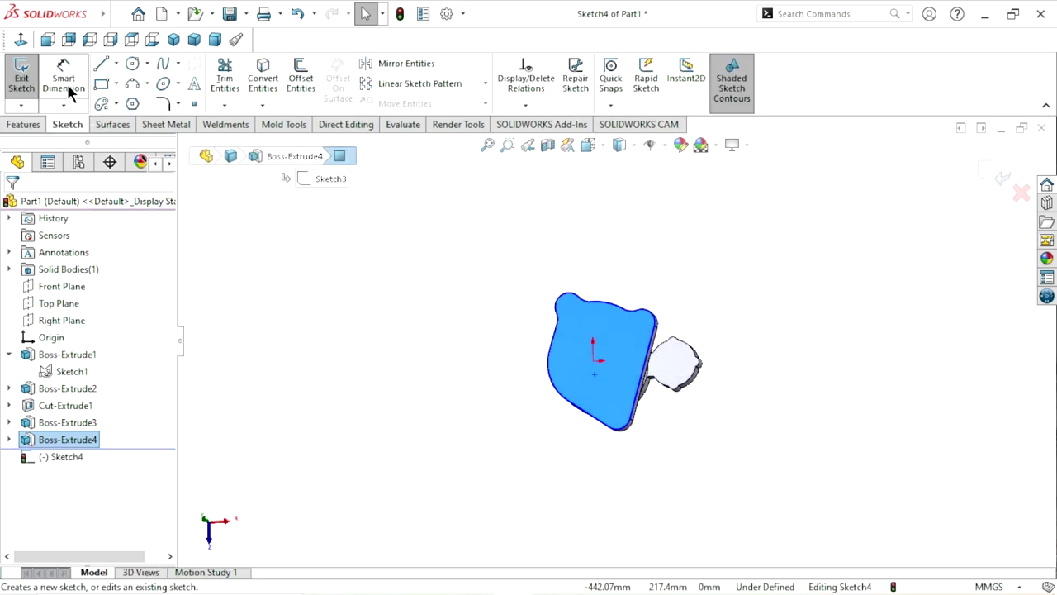
pyautogui.click(25, 41)
pyautogui.click(131, 65)
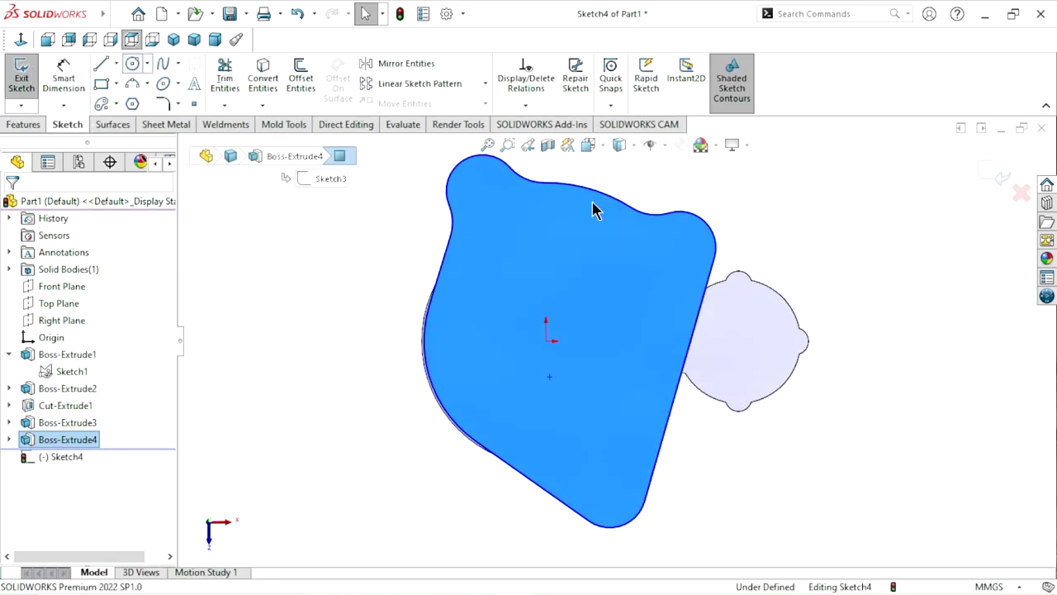
pyautogui.click(545, 340)
pyautogui.click(620, 290)
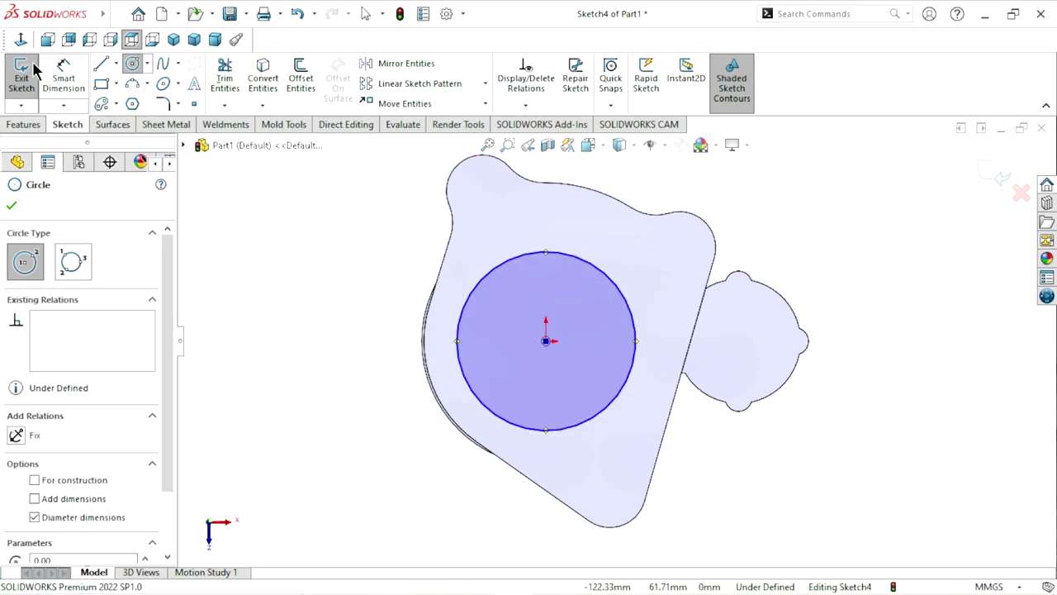
pyautogui.click(64, 78)
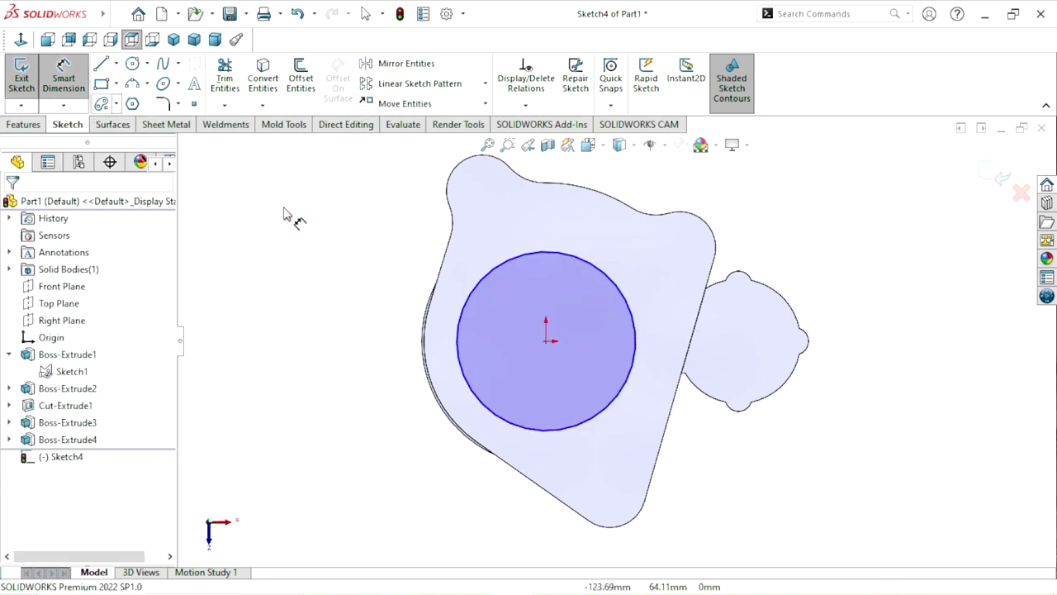
pyautogui.click(457, 339)
pyautogui.click(371, 343)
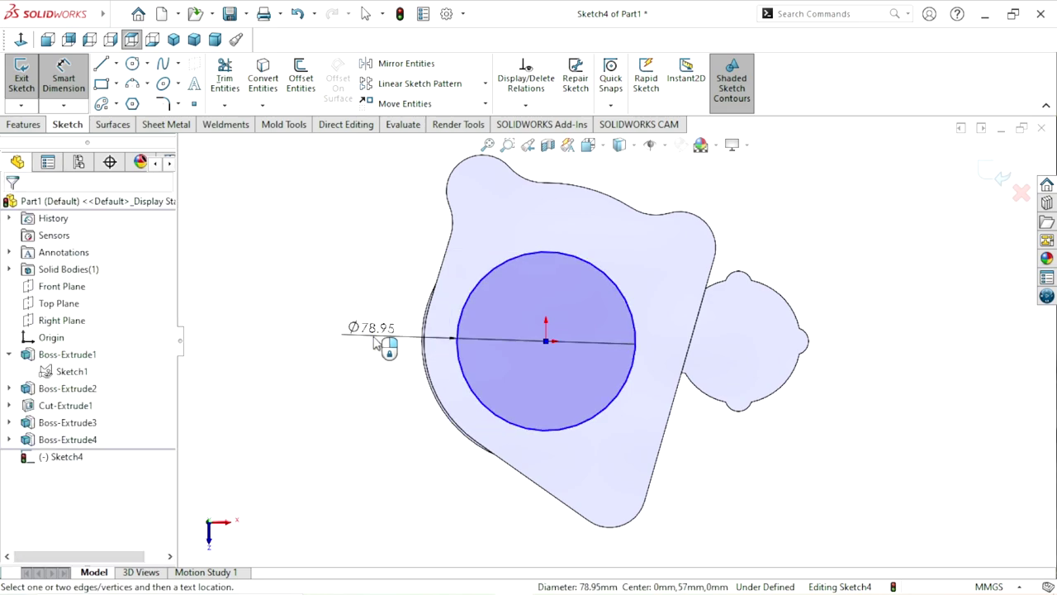
pyautogui.click(371, 342)
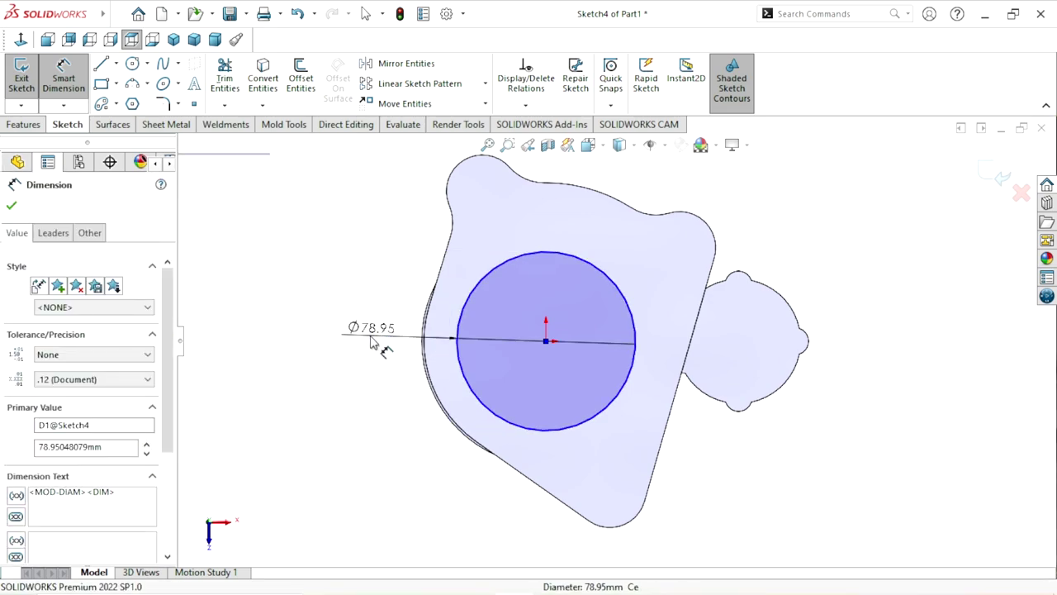
pyautogui.write('90')
pyautogui.click(301, 315)
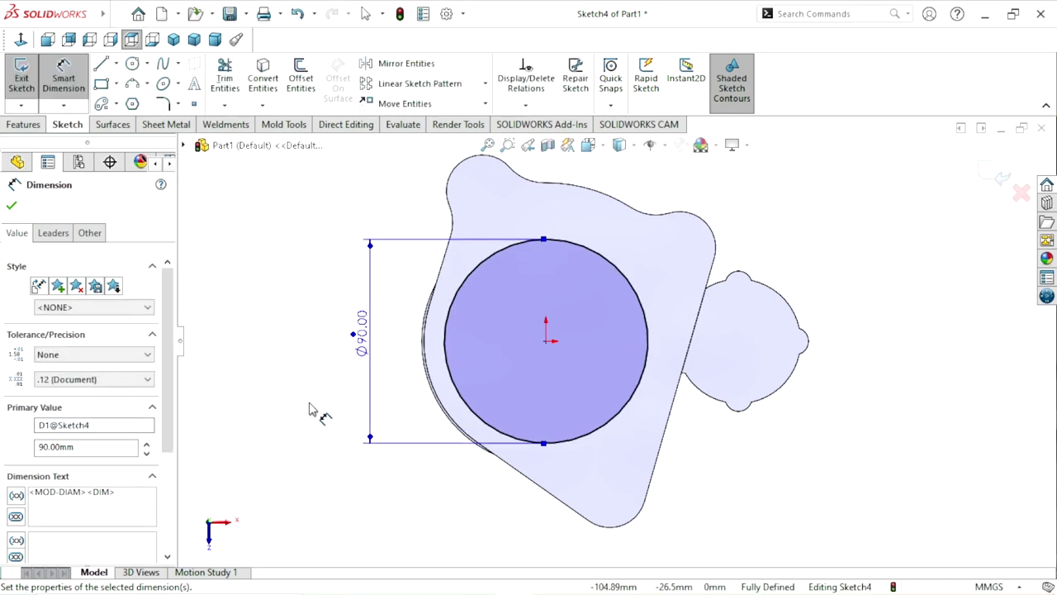
pyautogui.click(9, 207)
# Extrude the circle 60 mm Blind into a cylinder.
pyautogui.click(16, 124)
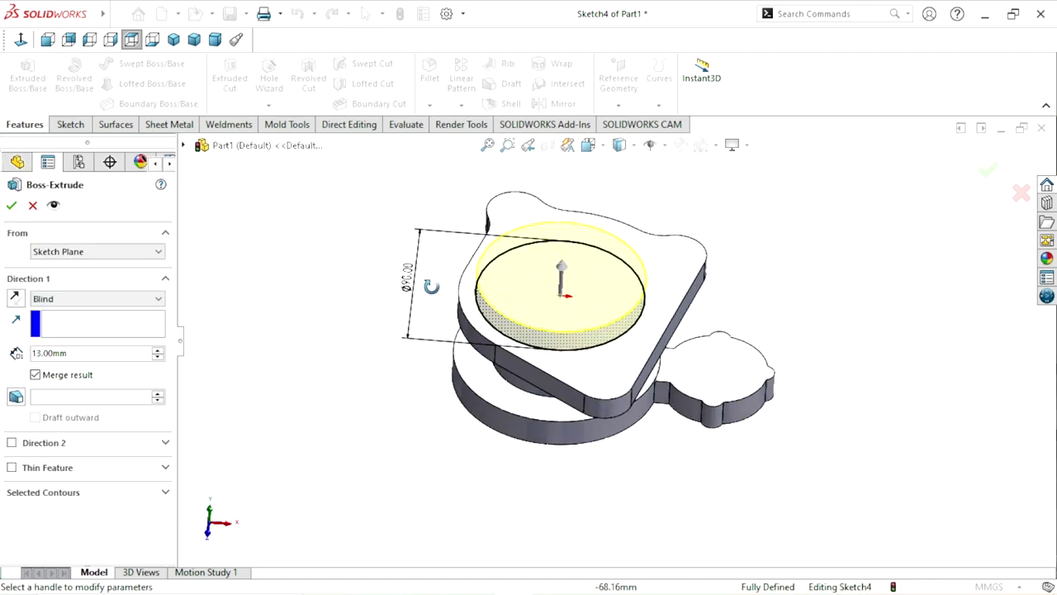
pyautogui.moveTo(42, 352); pyautogui.dragTo(4, 356)
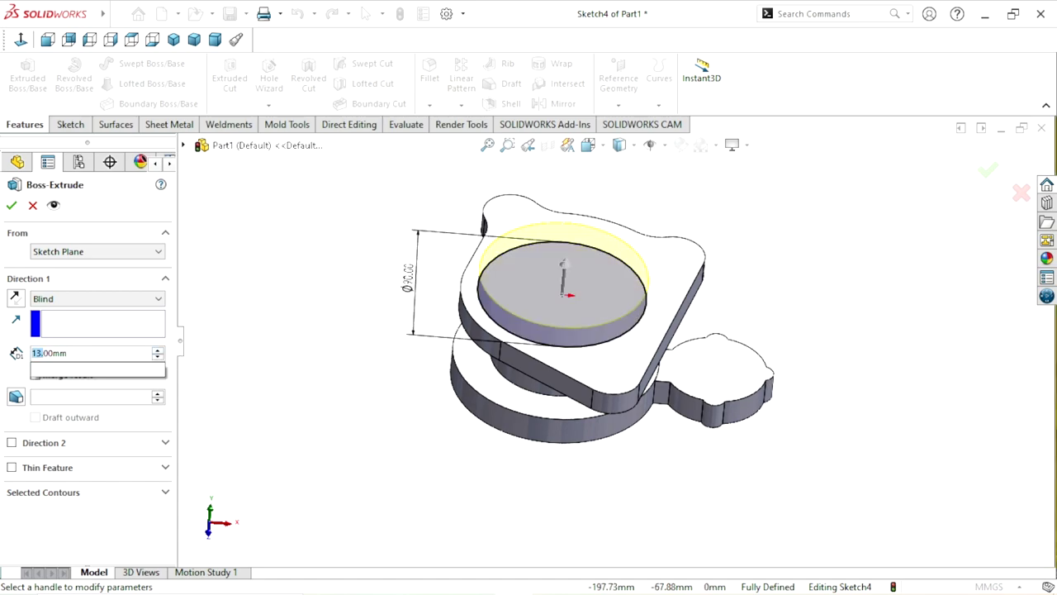
pyautogui.write('60m')
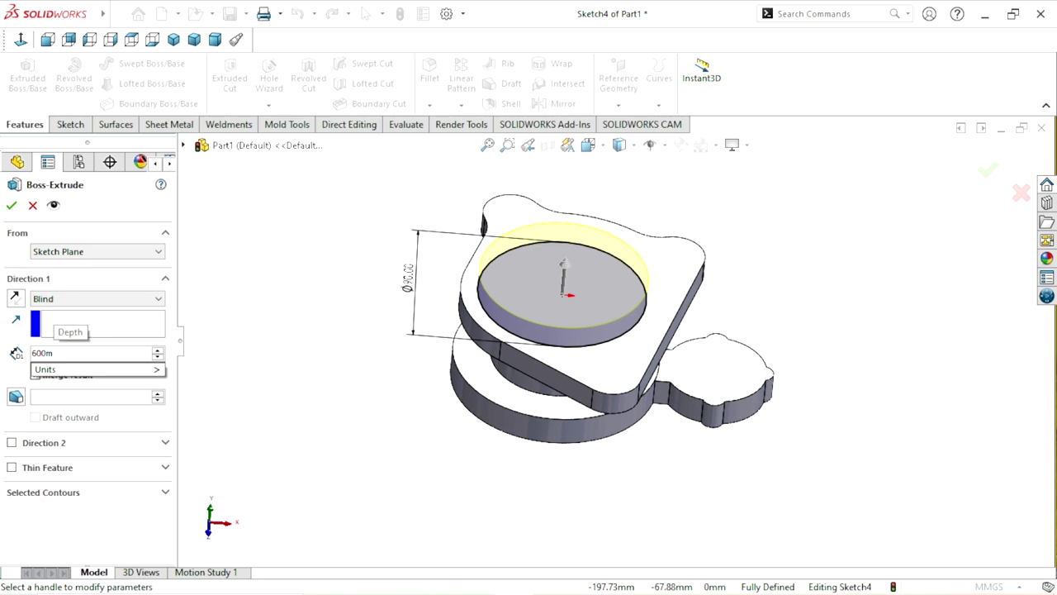
pyautogui.click(94, 355)
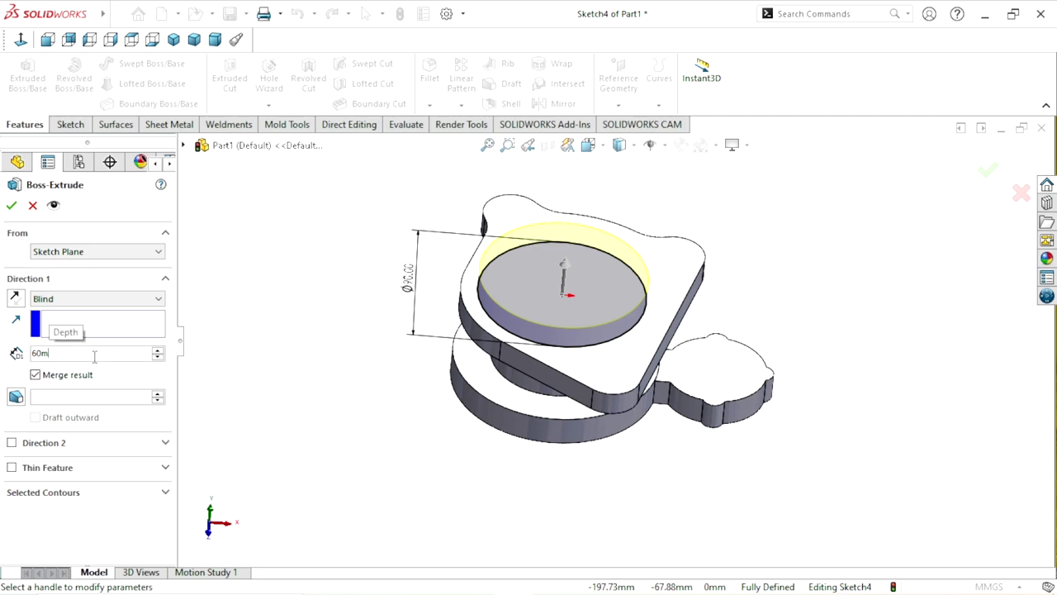
pyautogui.press('BackSpace')
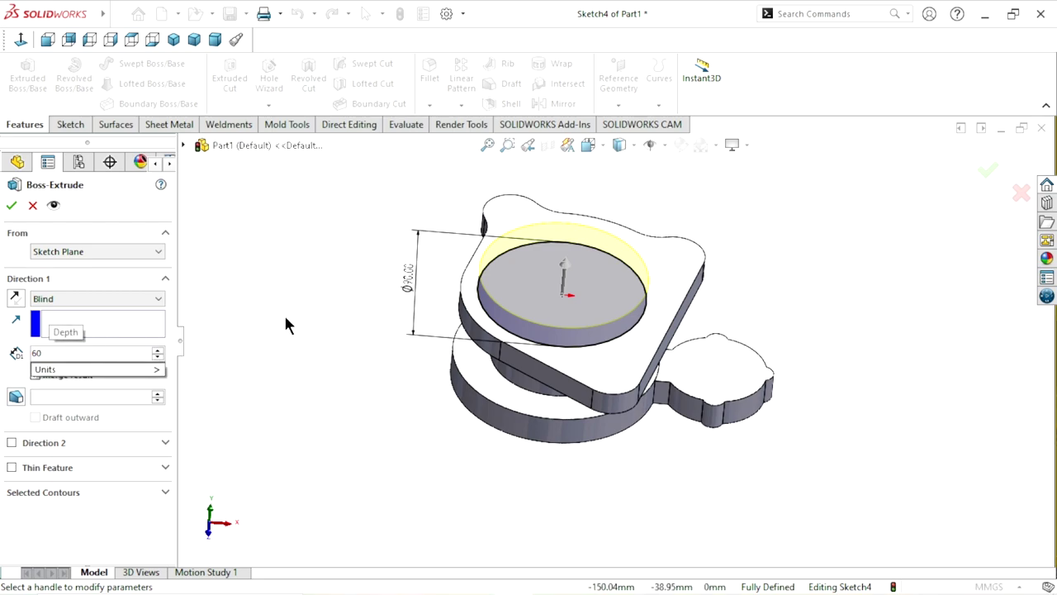
pyautogui.press('Return')
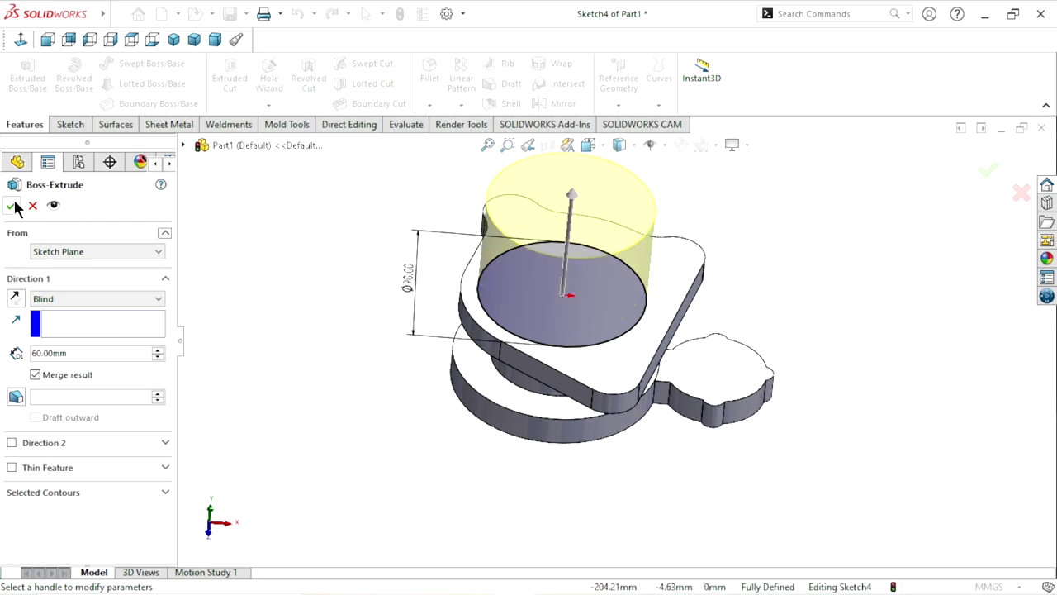
pyautogui.click(15, 206)
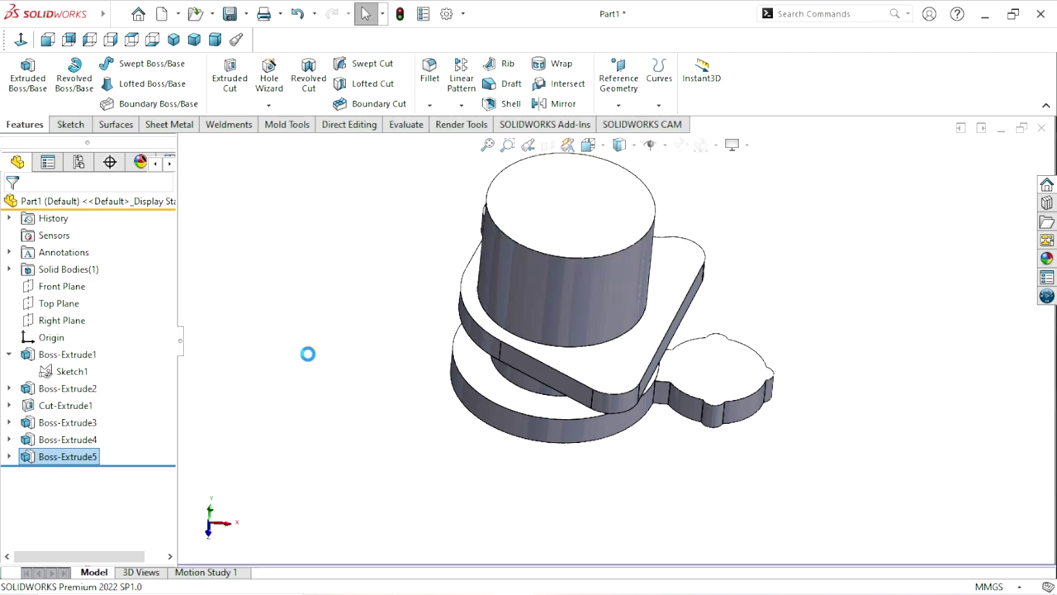
# Start Sketch5 on the small lobed boss face, viewed Normal To, with Hidden Lines Visible.
pyautogui.scroll(3, 667, 300)
pyautogui.moveTo(667, 299)
pyautogui.mouseDown(button='middle')
pyautogui.moveTo(470, 306)
pyautogui.moveTo(452, 343)
pyautogui.moveTo(630, 407)
pyautogui.mouseUp(button='middle')
pyautogui.scroll(2, 630, 407)
pyautogui.scroll(-2, 631, 326)
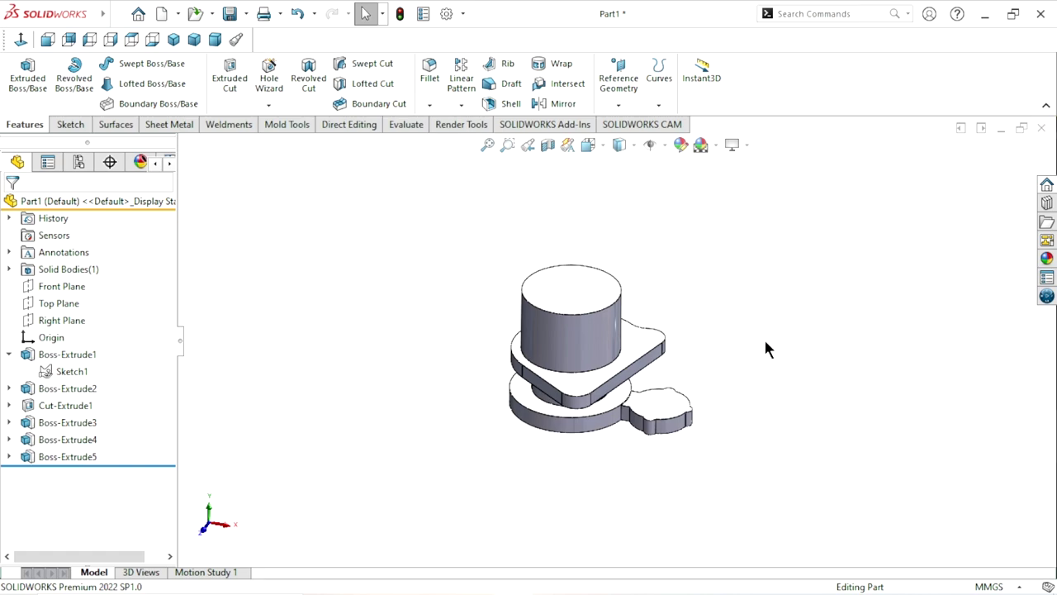
pyautogui.scroll(2, 661, 372)
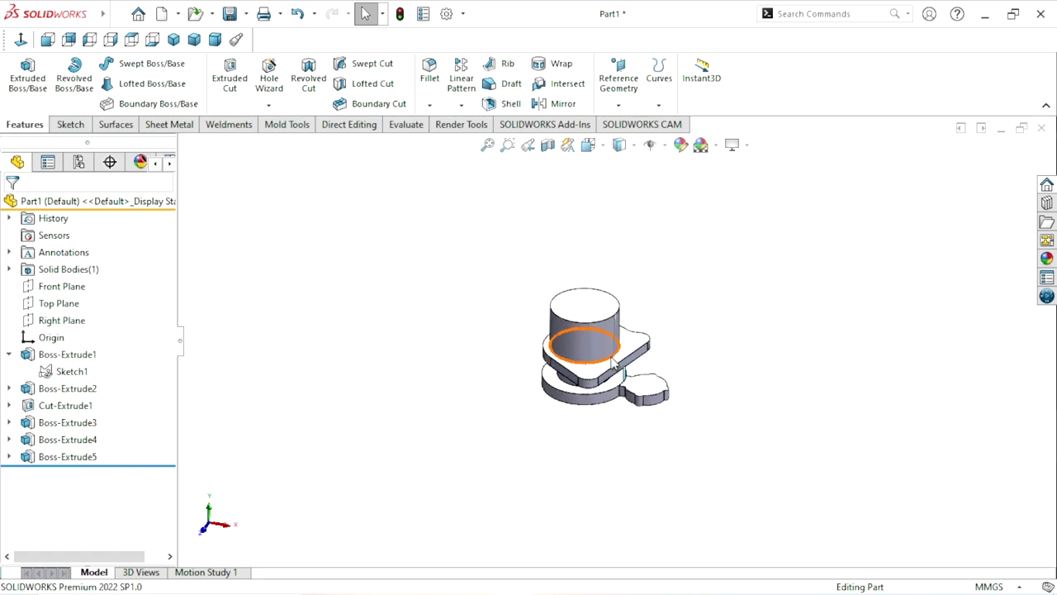
pyautogui.scroll(-2, 613, 360)
pyautogui.moveTo(613, 361)
pyautogui.mouseDown(button='middle')
pyautogui.moveTo(642, 436)
pyautogui.moveTo(609, 425)
pyautogui.moveTo(652, 409)
pyautogui.mouseUp(button='middle')
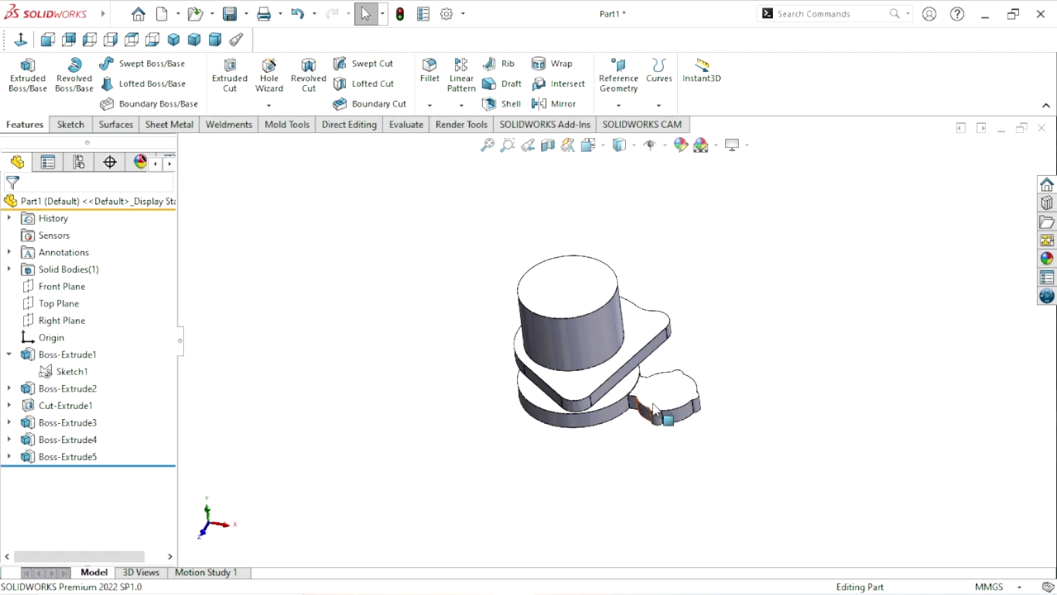
pyautogui.click(667, 403)
pyautogui.click(721, 354)
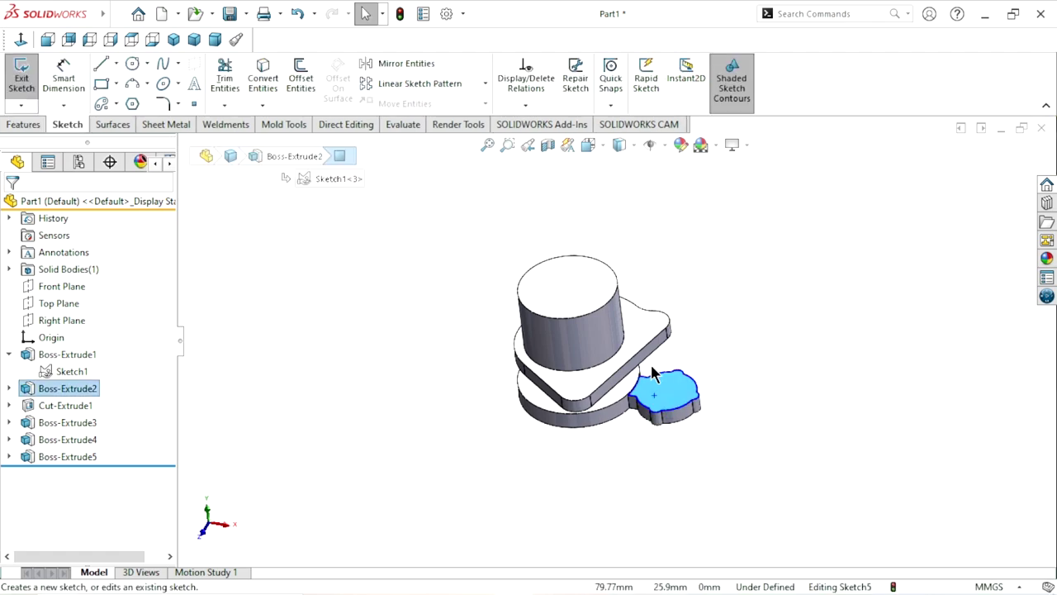
pyautogui.click(20, 40)
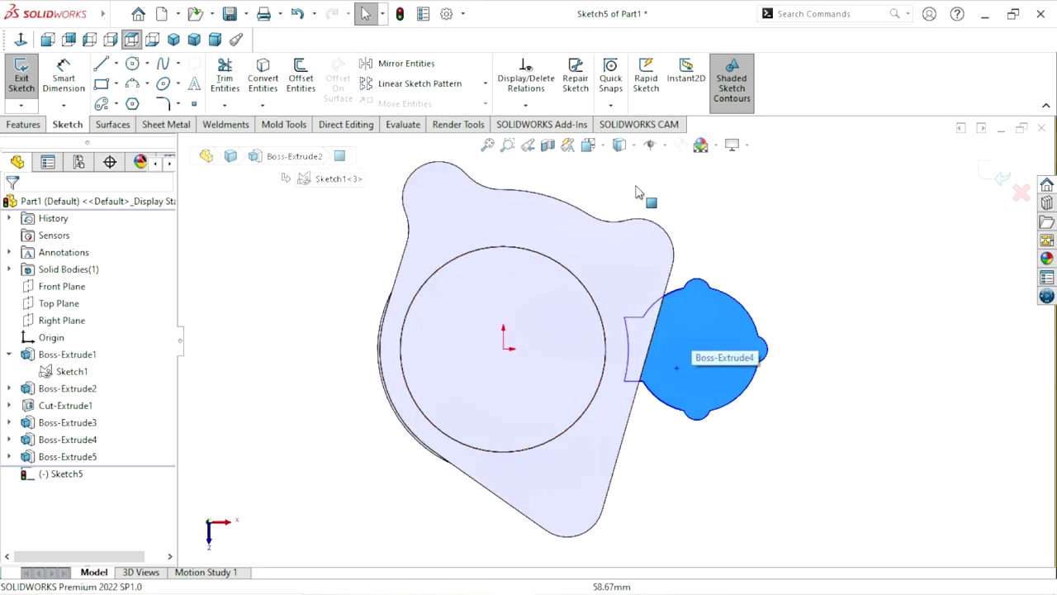
pyautogui.click(630, 144)
pyautogui.click(624, 232)
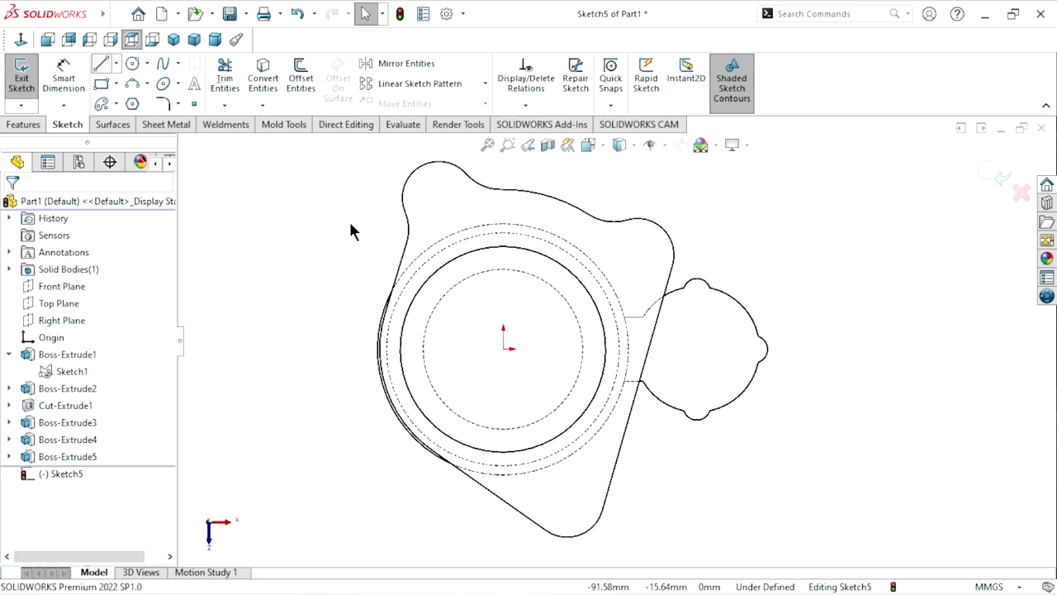
# Draw a trial line from the origin to the boss edge, then undo it.
pyautogui.press('l')
pyautogui.scroll(-2, 576, 441)
pyautogui.scroll(-1, 568, 446)
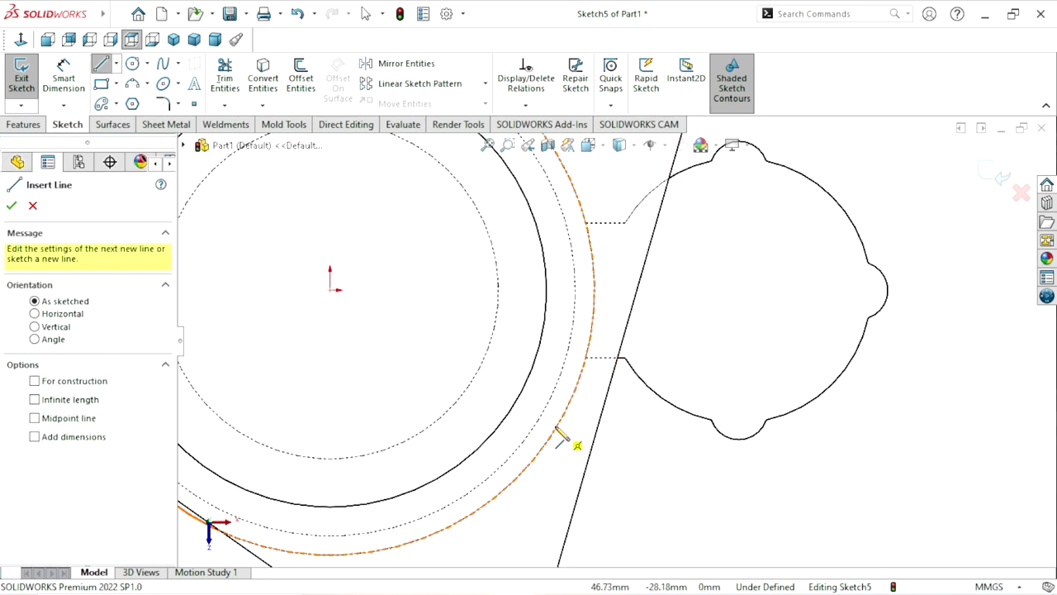
pyautogui.click(659, 399)
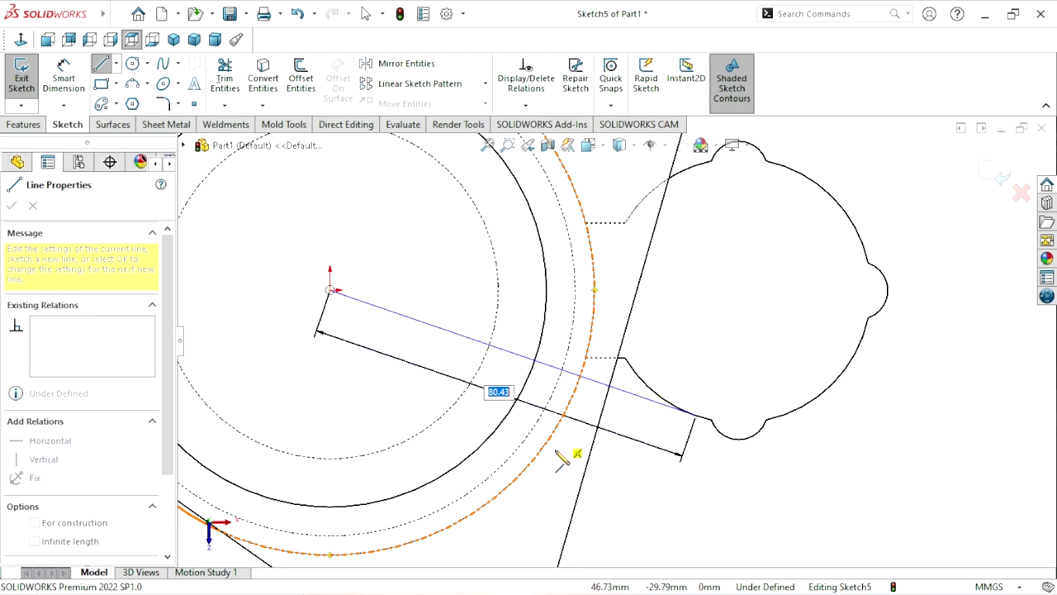
pyautogui.moveTo(566, 449); pyautogui.dragTo(574, 462)
pyautogui.press('Escape')
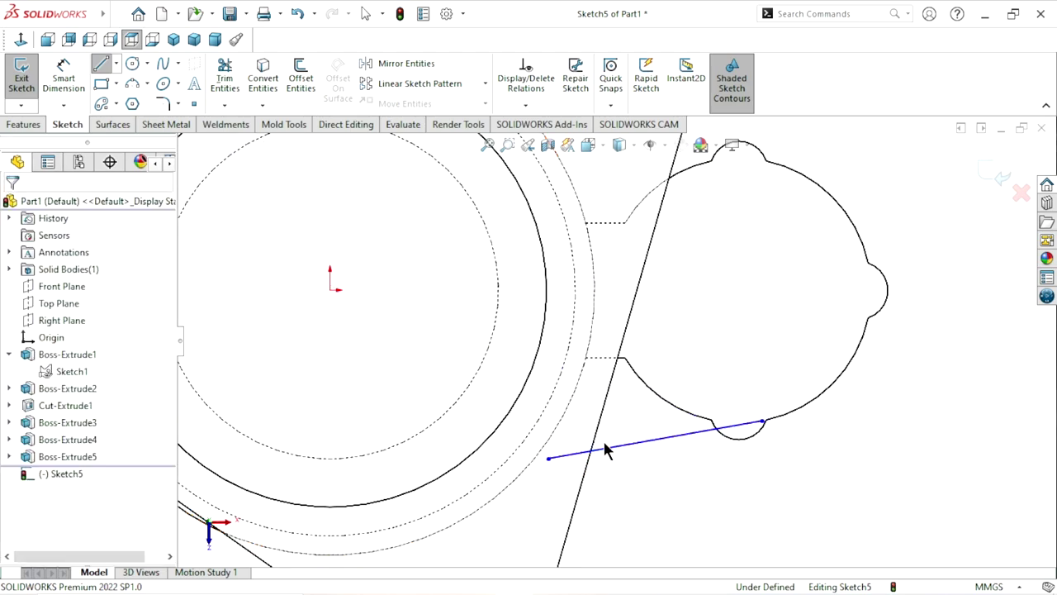
pyautogui.click(298, 14)
# Draw a line from near the dashed ring out beyond the lobed boss edge, then check it in 3D.
pyautogui.click(97, 68)
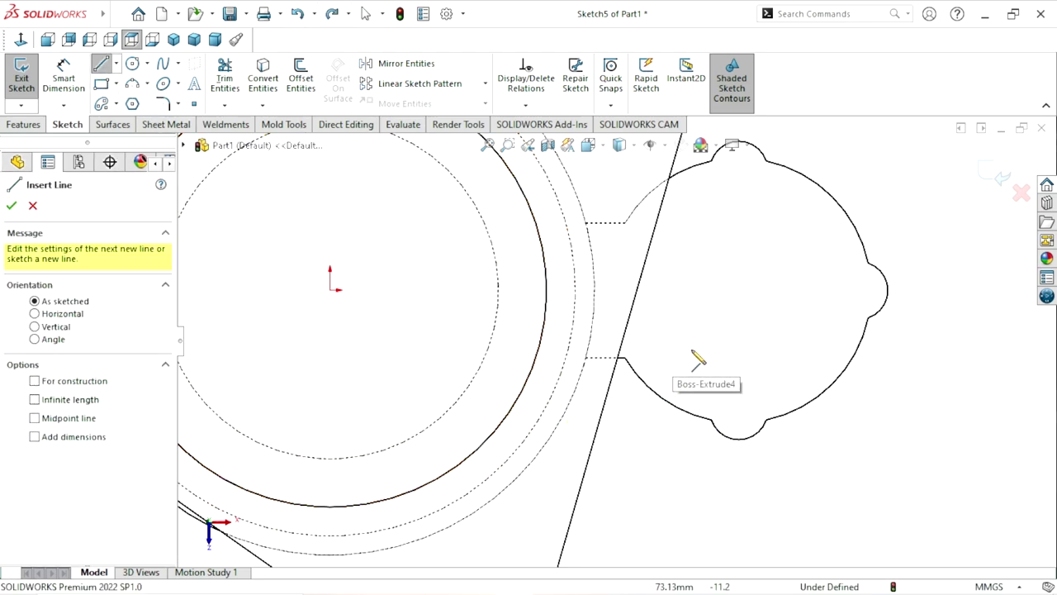
pyautogui.click(716, 365)
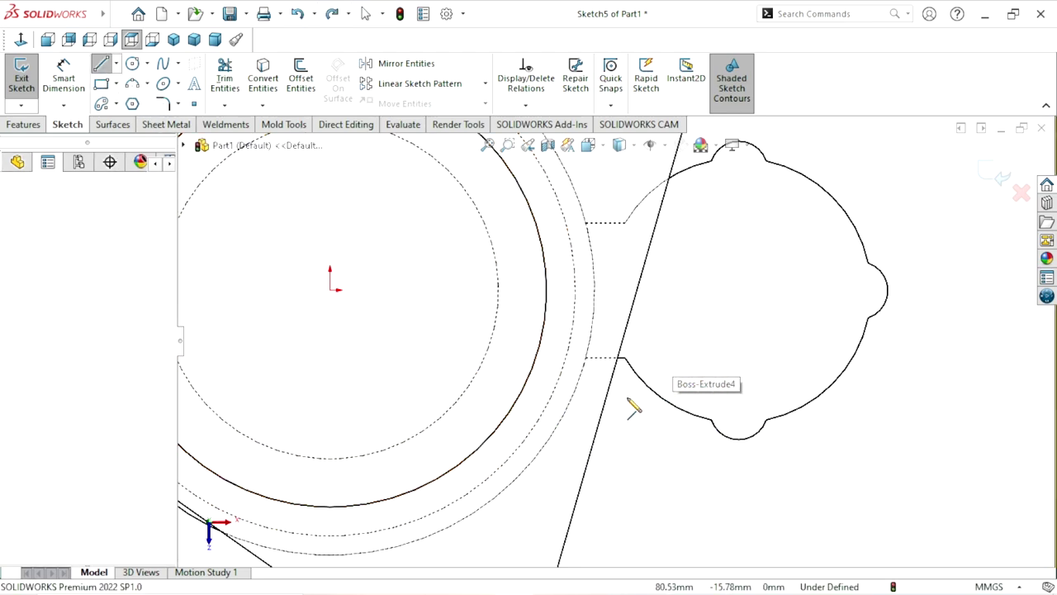
pyautogui.click(557, 428)
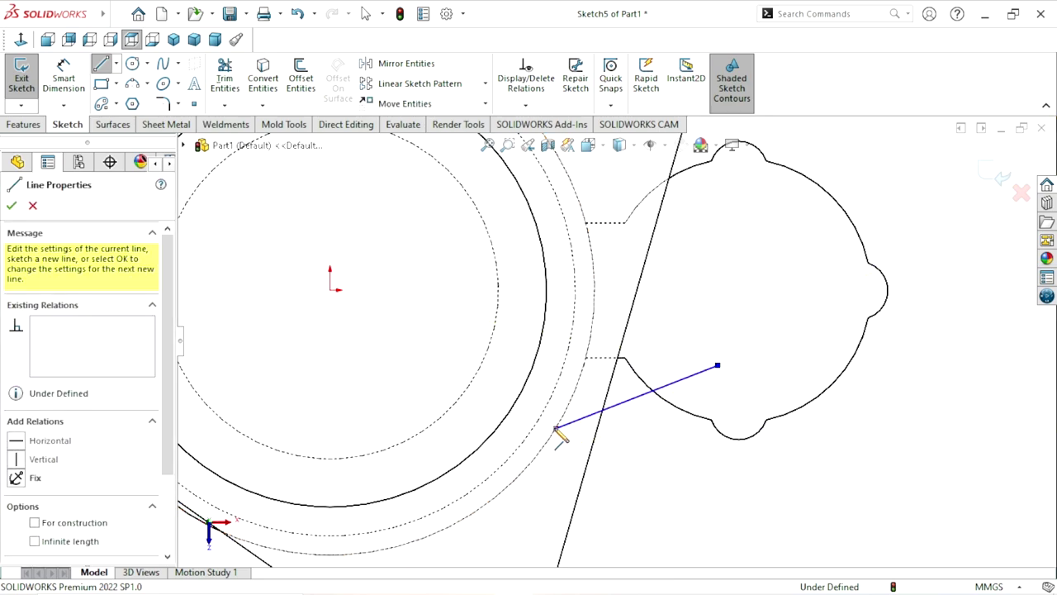
pyautogui.rightClick(642, 443)
pyautogui.click(674, 446)
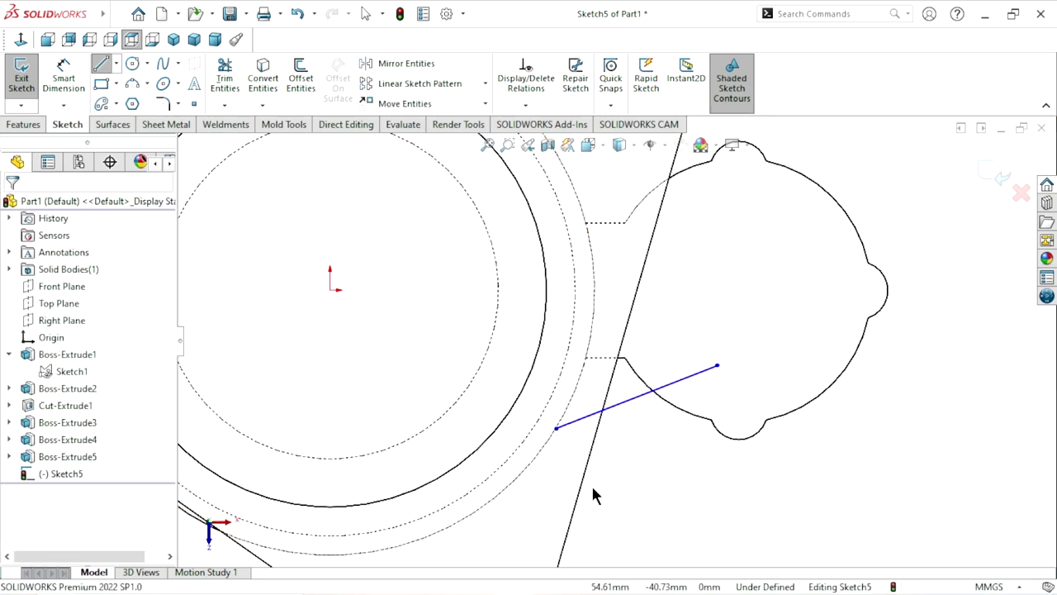
pyautogui.press('f')
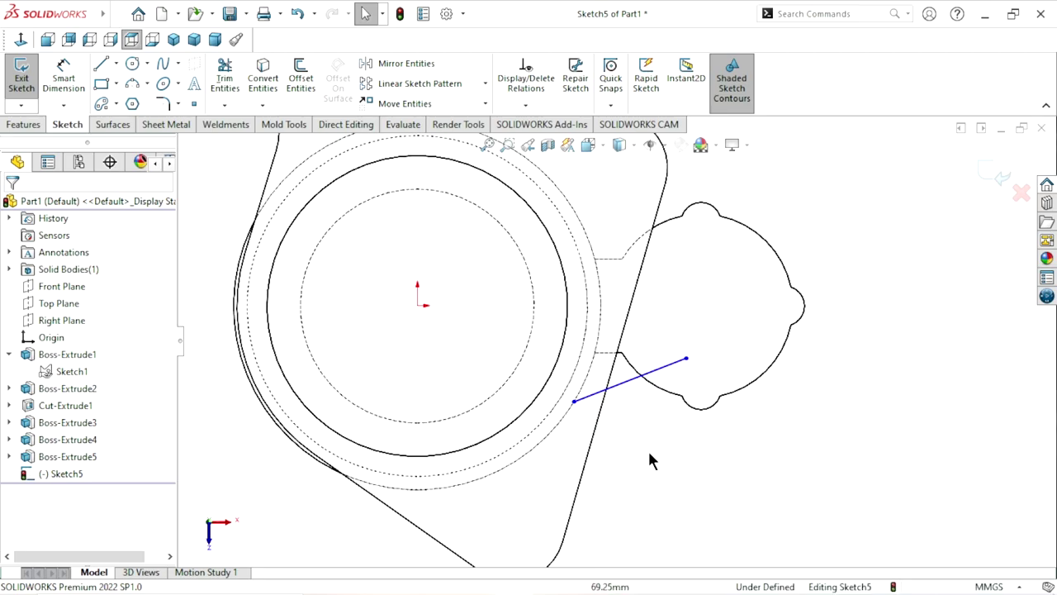
pyautogui.moveTo(649, 458)
pyautogui.mouseDown(button='middle')
pyautogui.moveTo(663, 394)
pyautogui.moveTo(609, 306)
pyautogui.moveTo(599, 340)
pyautogui.moveTo(628, 276)
pyautogui.moveTo(615, 323)
pyautogui.mouseUp(button='middle')
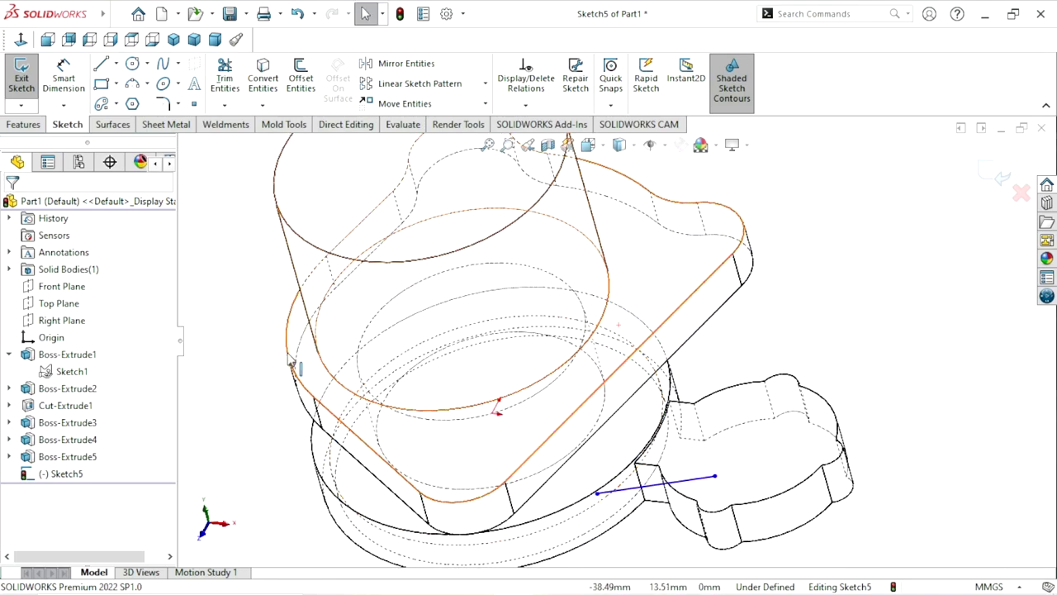
pyautogui.click(20, 39)
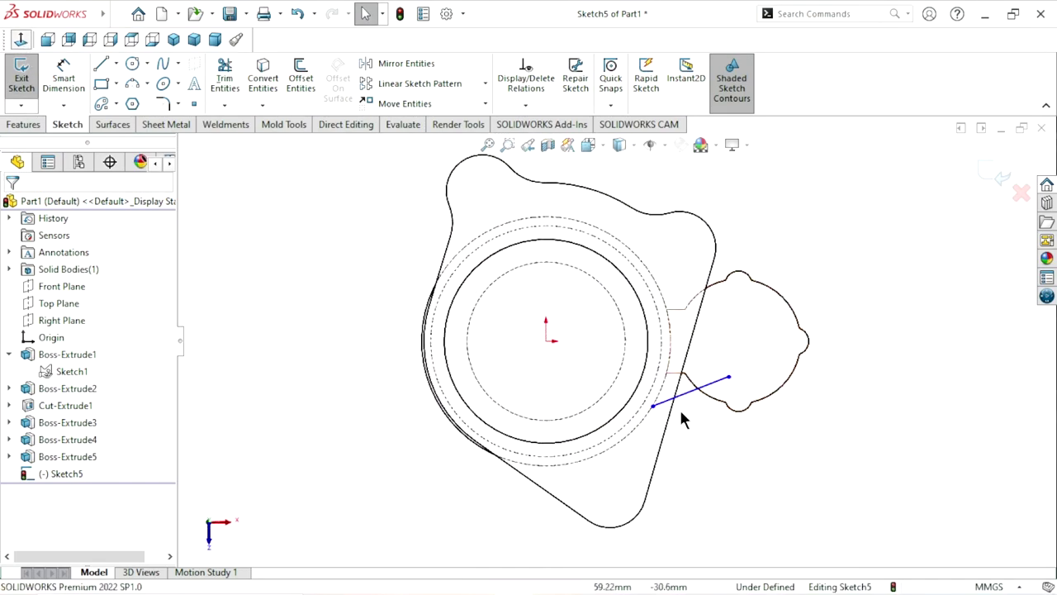
pyautogui.scroll(-5, 673, 417)
pyautogui.scroll(2, 732, 402)
pyautogui.scroll(1, 744, 276)
pyautogui.scroll(-2, 740, 248)
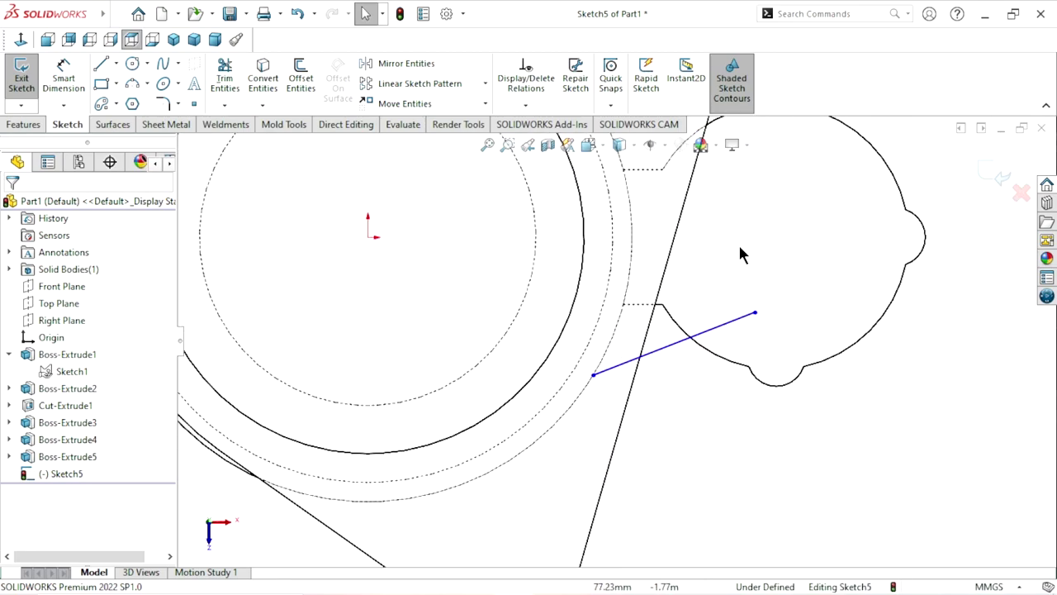
pyautogui.scroll(-2, 717, 322)
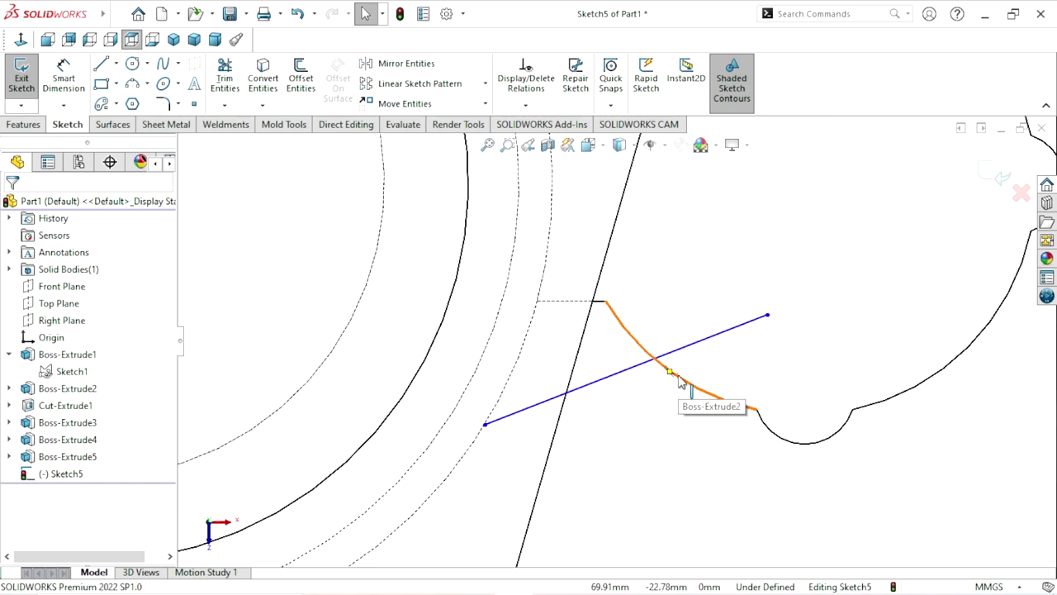
# Make the line's outer endpoint coincident with the lobed boss edge.
pyautogui.click(767, 316)
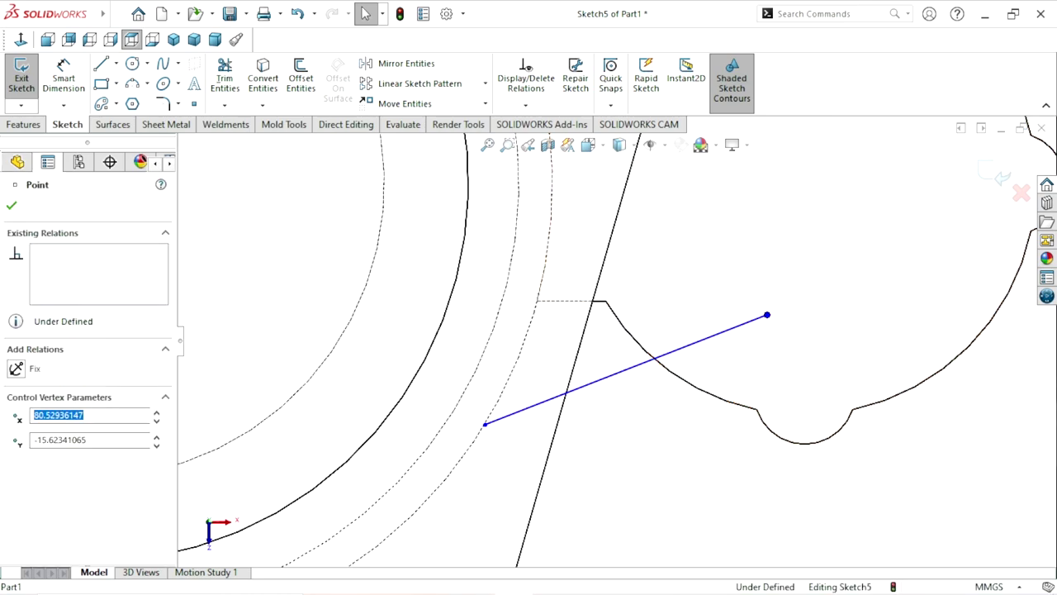
pyautogui.keyDown('ctrl'); pyautogui.click(664, 368); pyautogui.keyUp('ctrl')
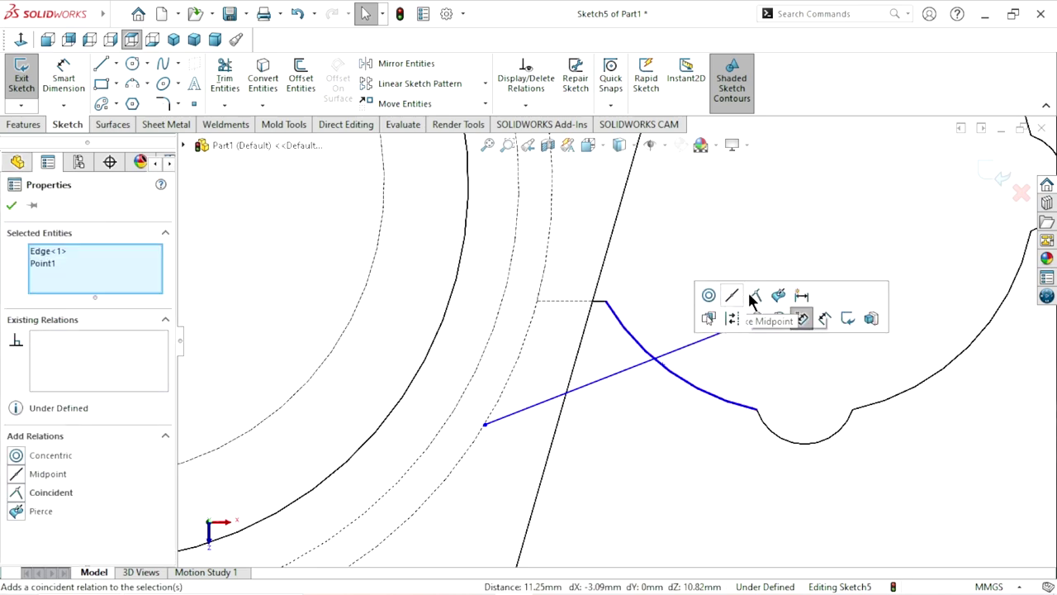
pyautogui.click(754, 297)
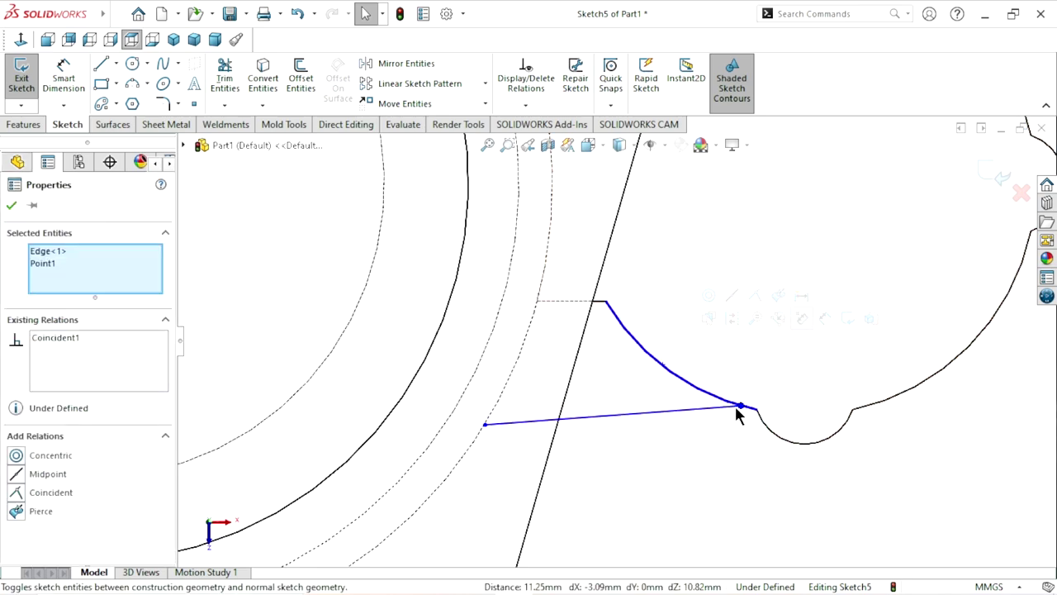
pyautogui.moveTo(732, 405); pyautogui.dragTo(670, 381)
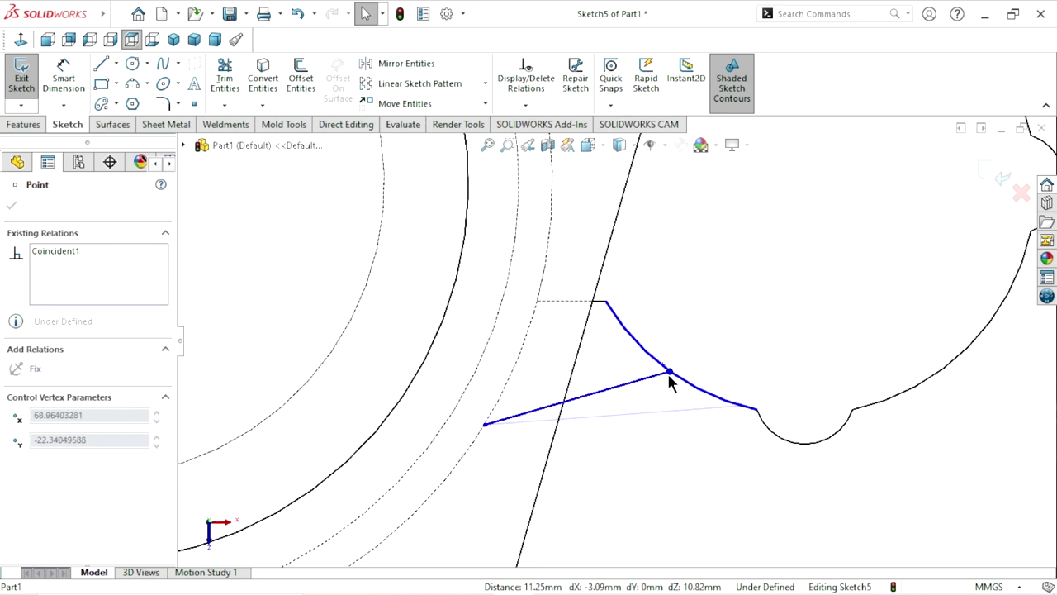
pyautogui.press('Escape')
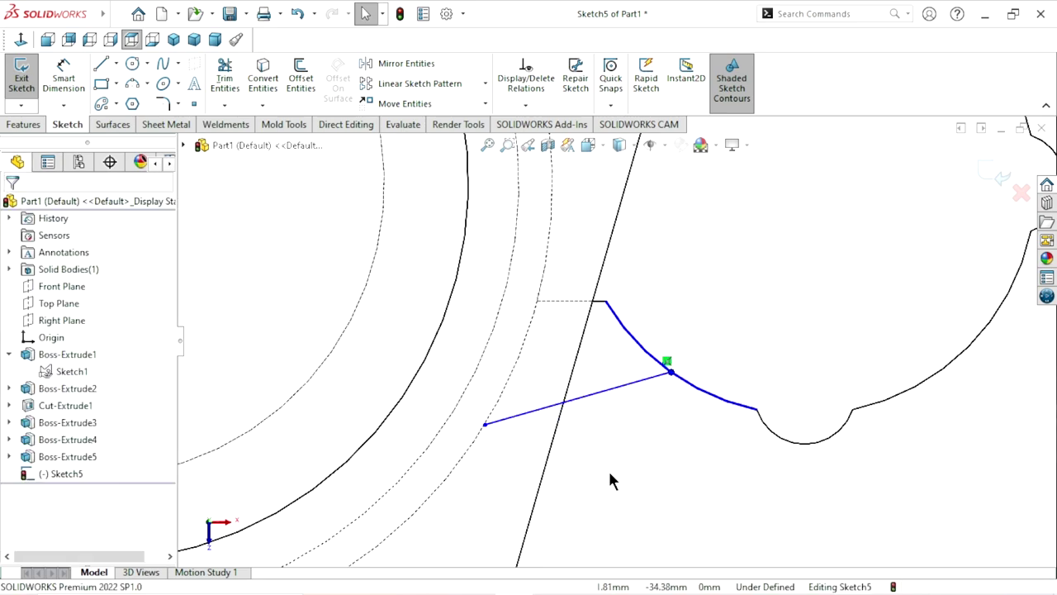
pyautogui.press('f')
pyautogui.scroll(-4, 566, 375)
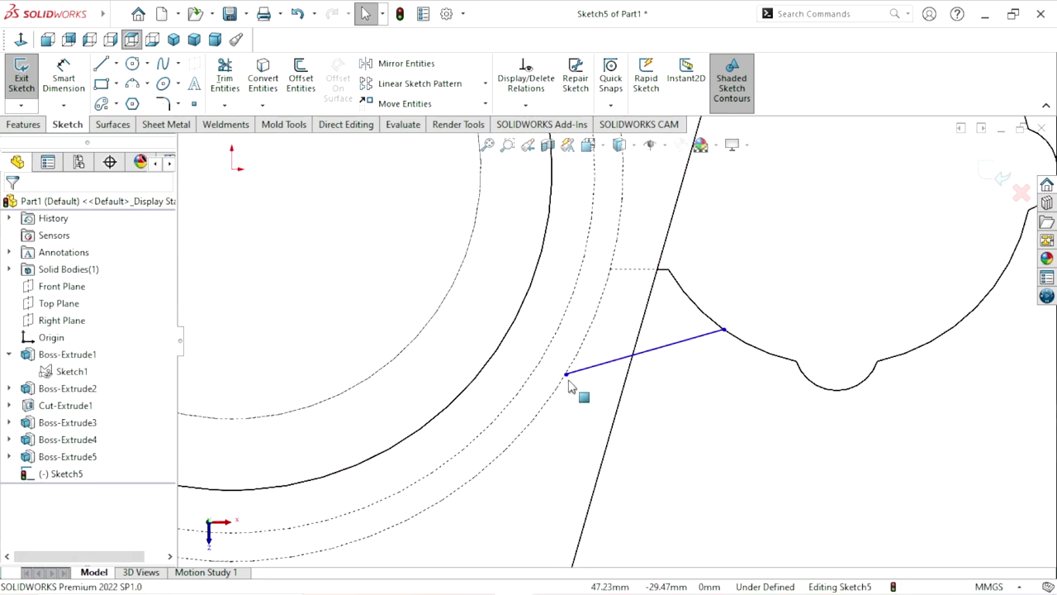
# Make the line's inner endpoint coincident with the outer dashed circle.
pyautogui.click(570, 382)
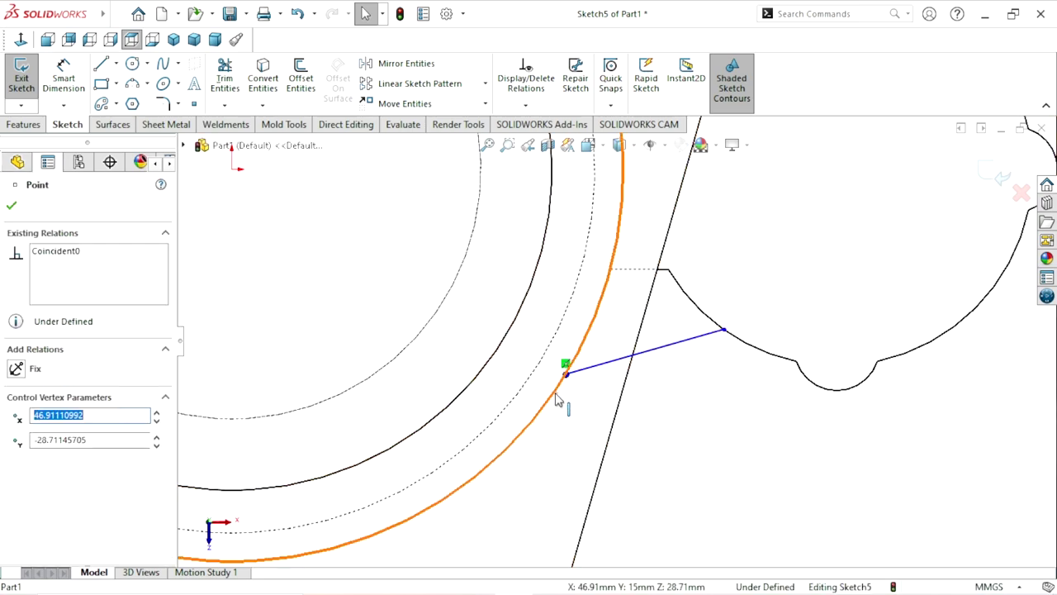
pyautogui.keyDown('ctrl'); pyautogui.click(557, 398); pyautogui.keyUp('ctrl')
pyautogui.keyDown('ctrl'); pyautogui.click(557, 400); pyautogui.keyUp('ctrl')
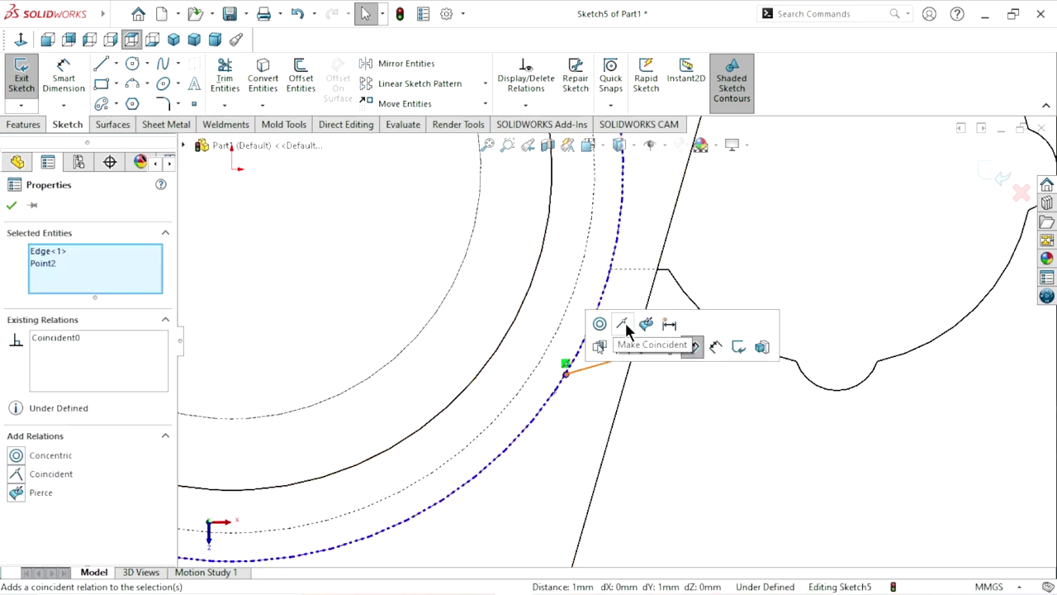
pyautogui.click(622, 322)
pyautogui.scroll(3, 628, 330)
pyautogui.scroll(-2, 578, 227)
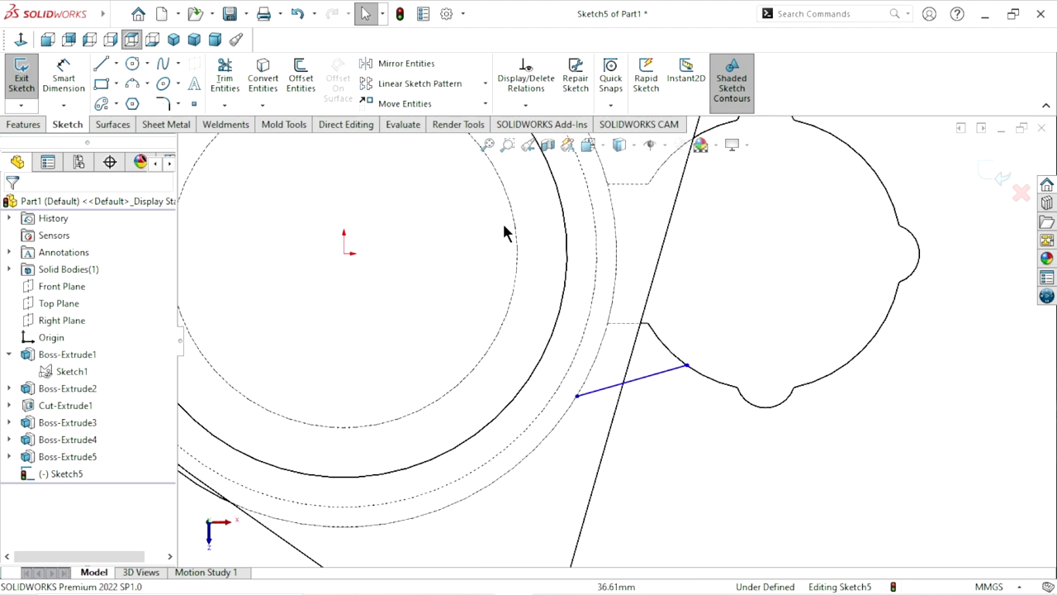
pyautogui.click(117, 64)
# Draw a horizontal construction centerline from the sketch origin to the right.
pyautogui.click(140, 99)
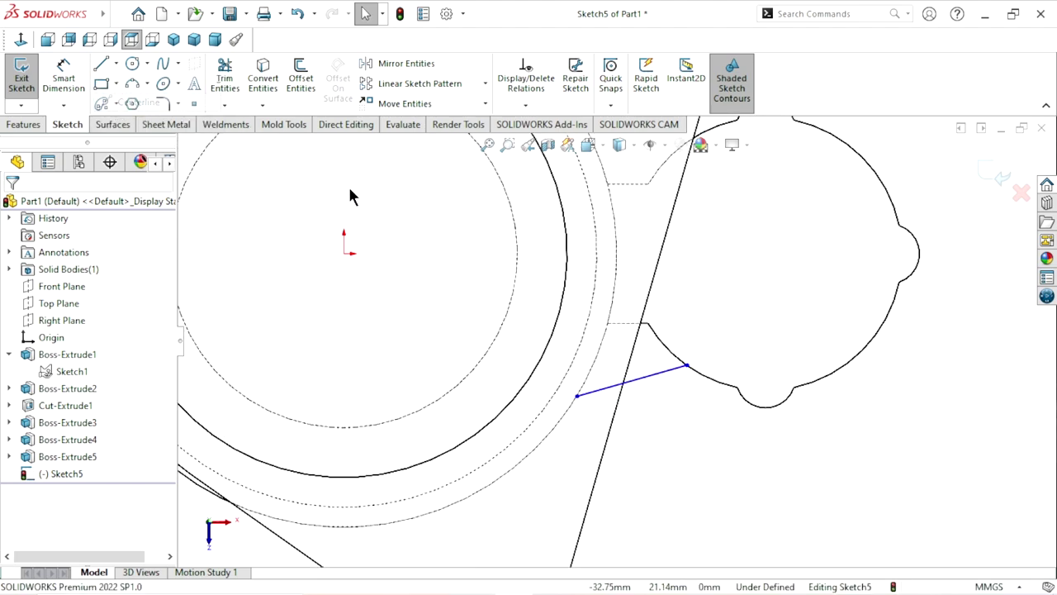
pyautogui.click(343, 253)
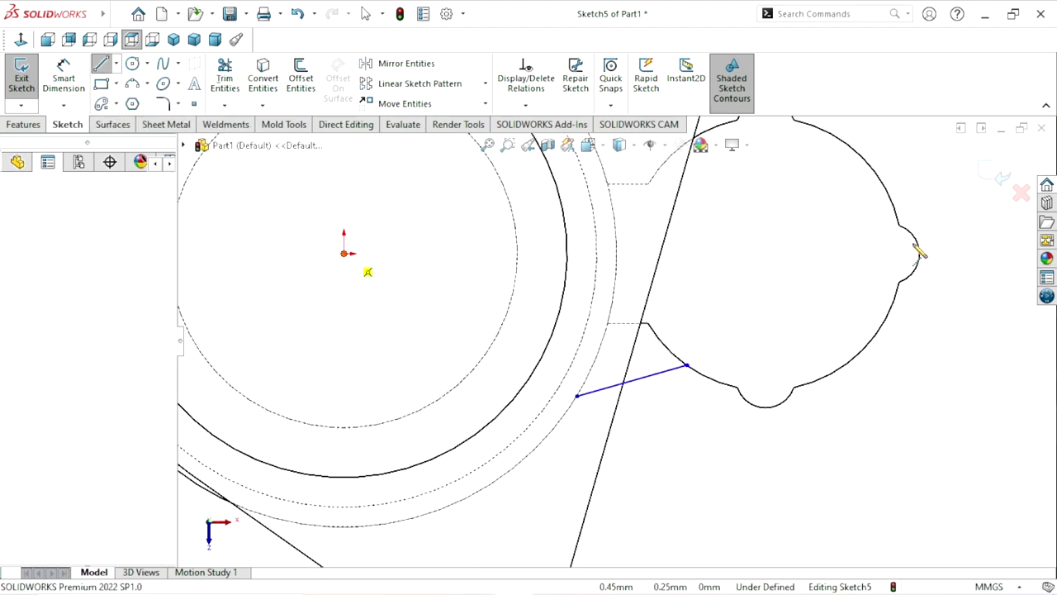
pyautogui.click(952, 253)
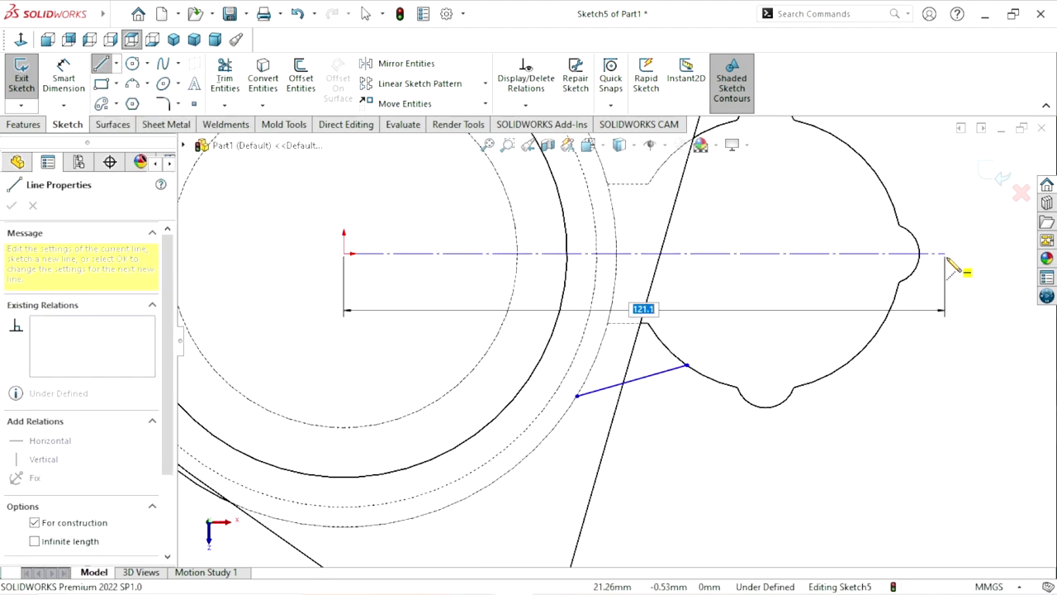
pyautogui.rightClick(939, 373)
pyautogui.click(931, 395)
pyautogui.press('Escape')
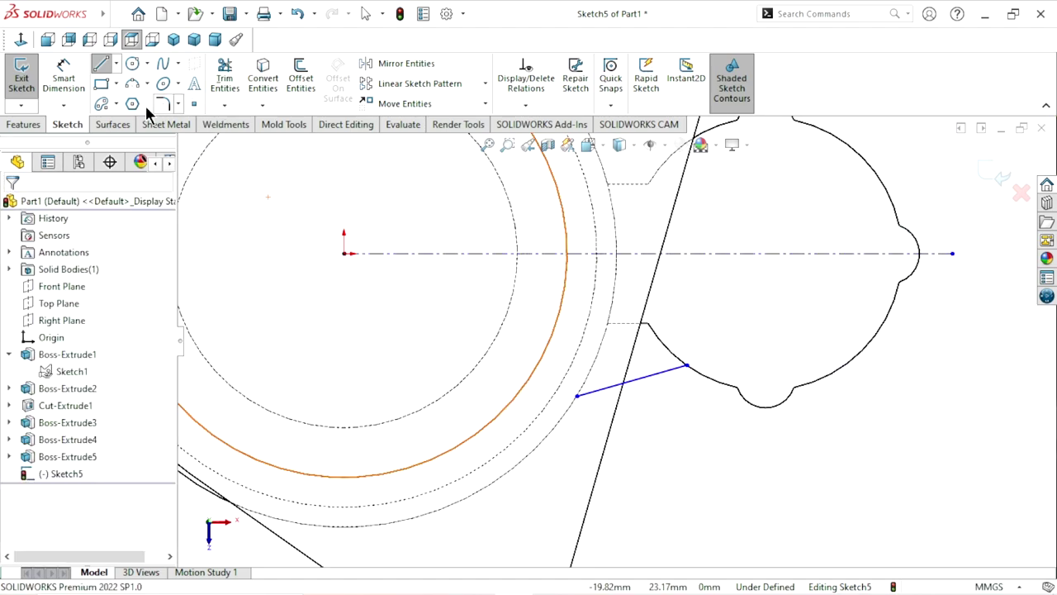
# Dimension the sloped line at 17° from the centerline.
pyautogui.click(64, 78)
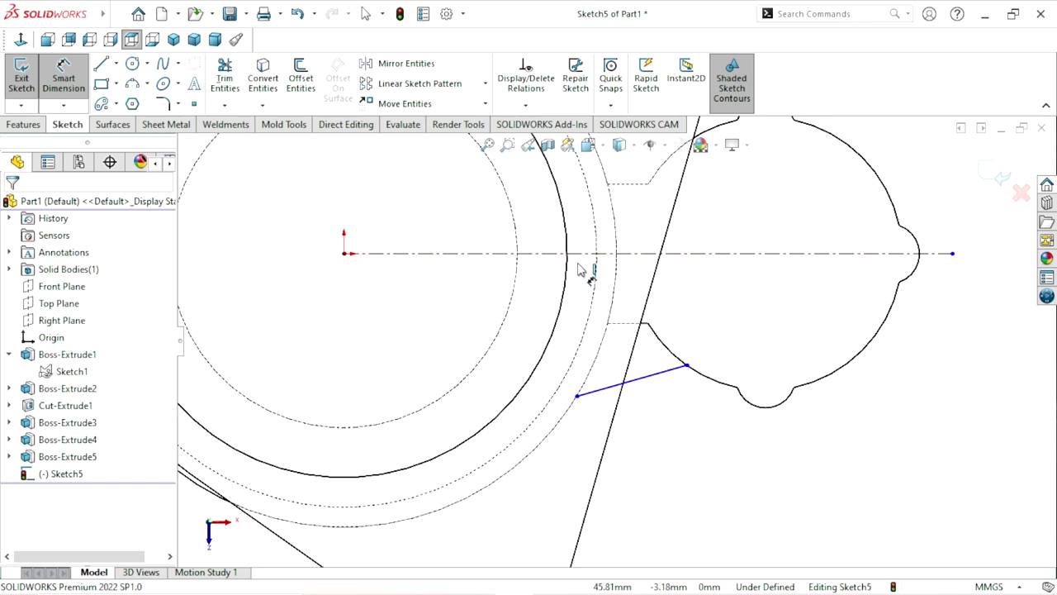
pyautogui.click(619, 385)
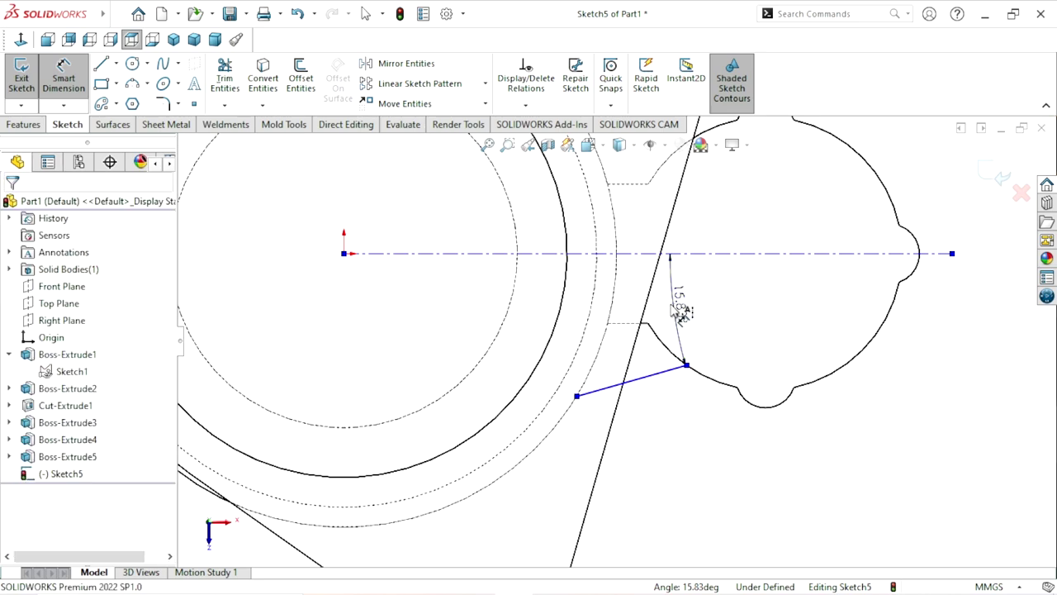
pyautogui.click(680, 307)
pyautogui.write('7')
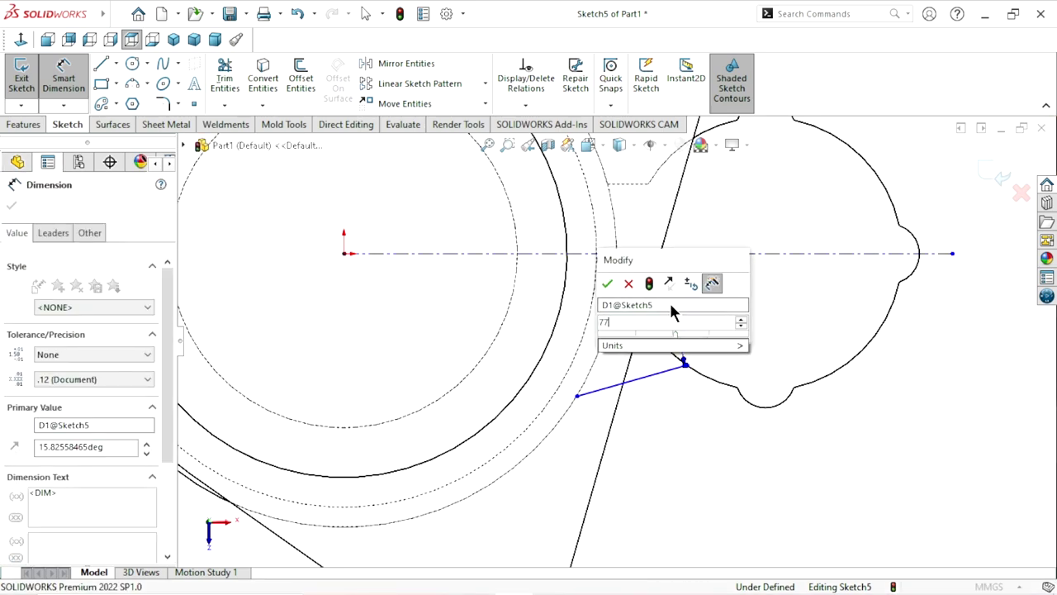
pyautogui.press('BackSpace')
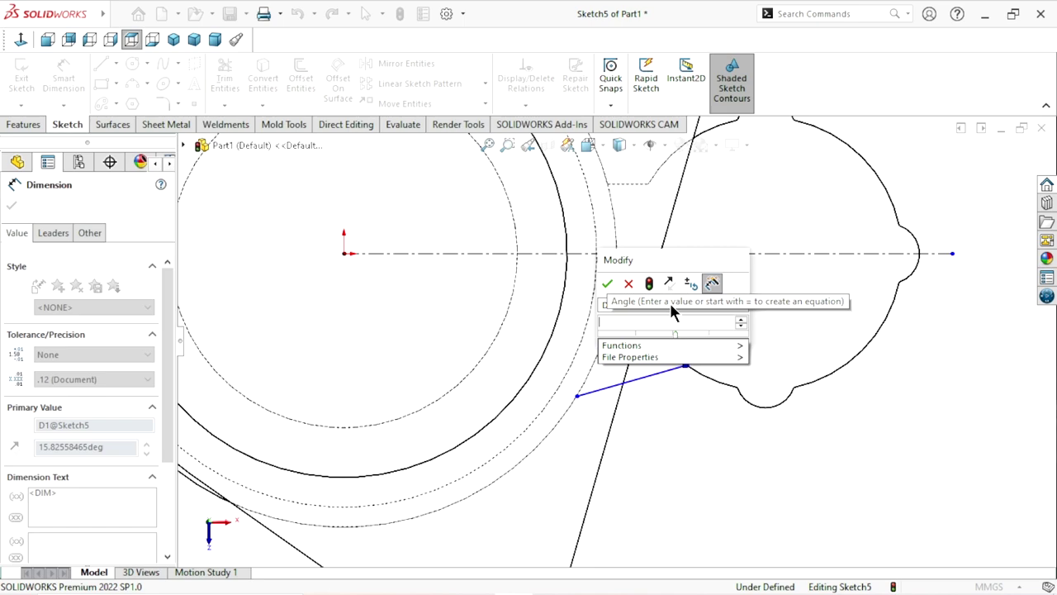
pyautogui.write('17')
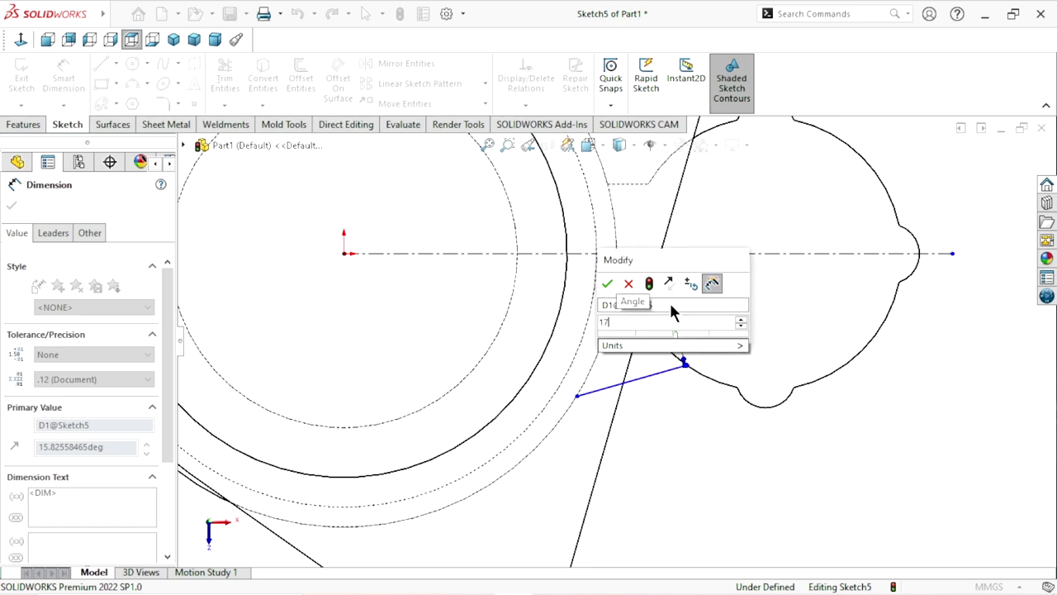
pyautogui.click(607, 281)
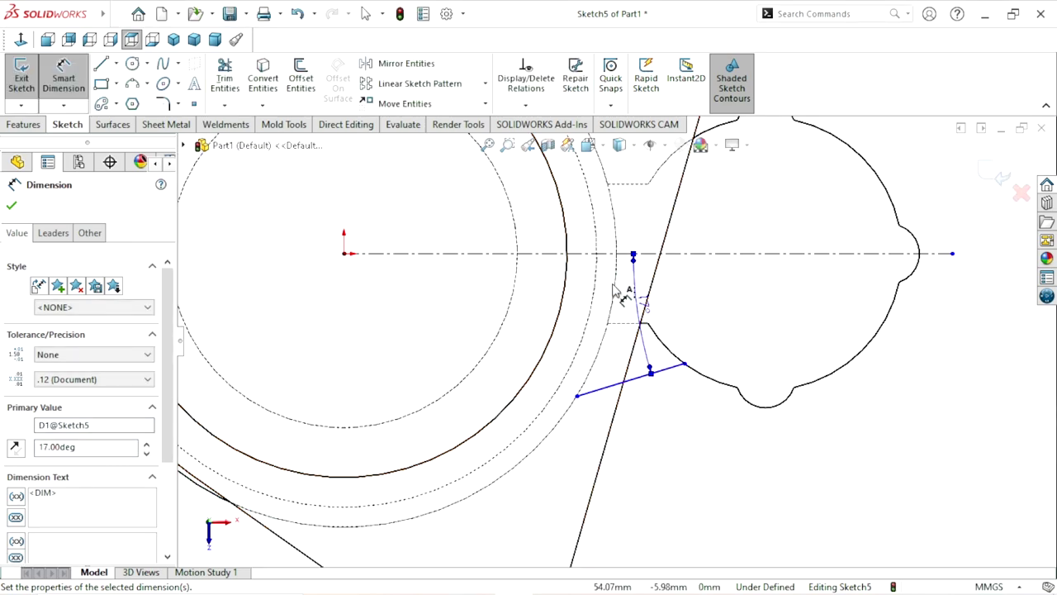
pyautogui.scroll(2, 648, 371)
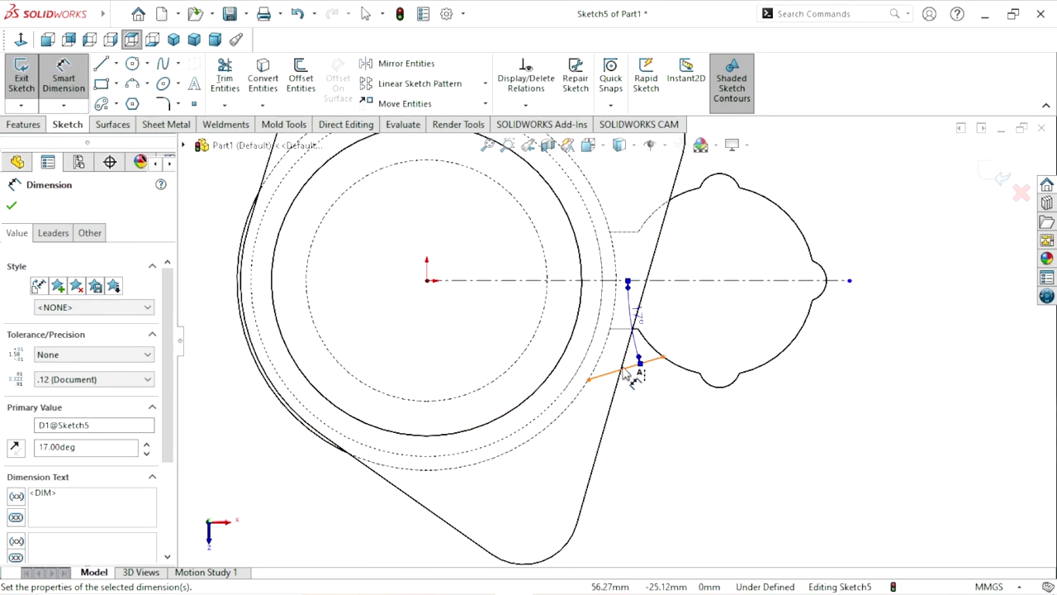
pyautogui.scroll(-3, 664, 342)
pyautogui.scroll(-1, 673, 325)
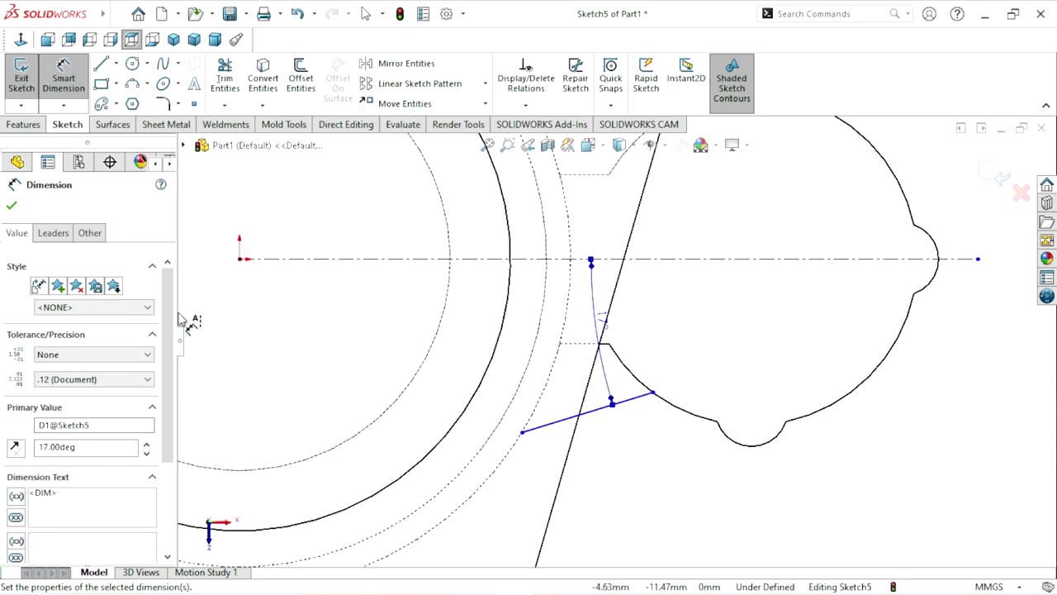
pyautogui.click(12, 209)
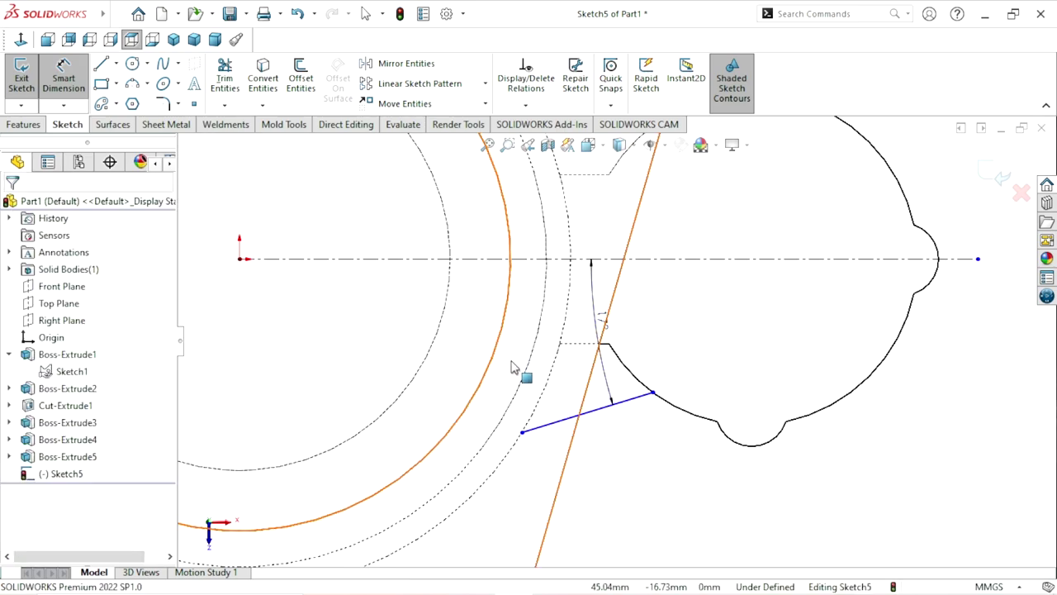
# Show the model shaded with edges, inspect the line in 3D, and close Sketch5.
pyautogui.scroll(3, 680, 382)
pyautogui.moveTo(680, 383)
pyautogui.mouseDown(button='middle')
pyautogui.moveTo(713, 354)
pyautogui.moveTo(611, 207)
pyautogui.mouseUp(button='middle')
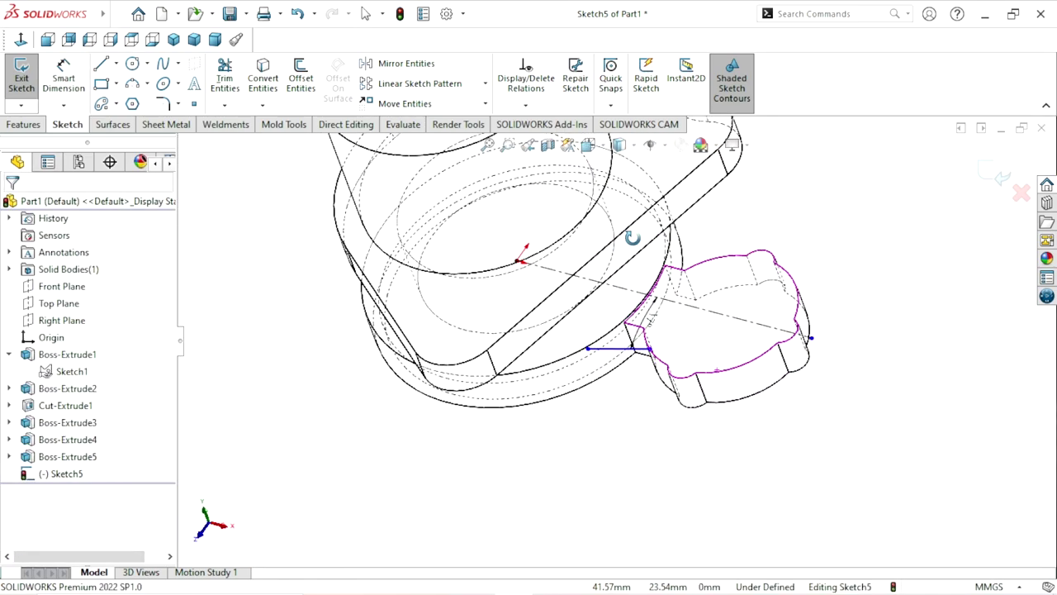
pyautogui.click(633, 145)
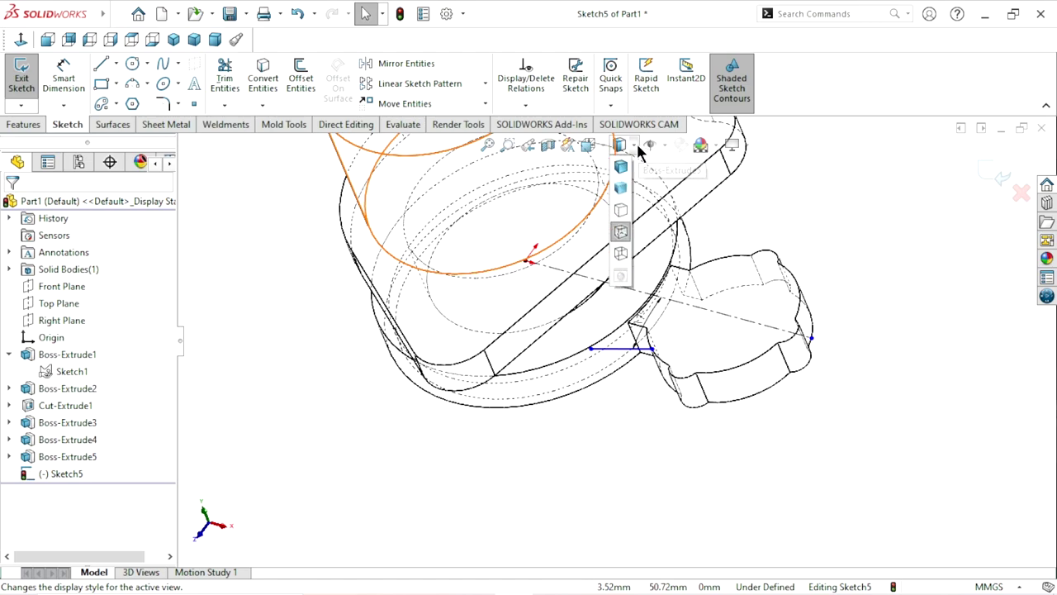
pyautogui.click(621, 176)
pyautogui.moveTo(690, 340)
pyautogui.mouseDown(button='middle')
pyautogui.moveTo(606, 385)
pyautogui.moveTo(669, 291)
pyautogui.mouseUp(button='middle')
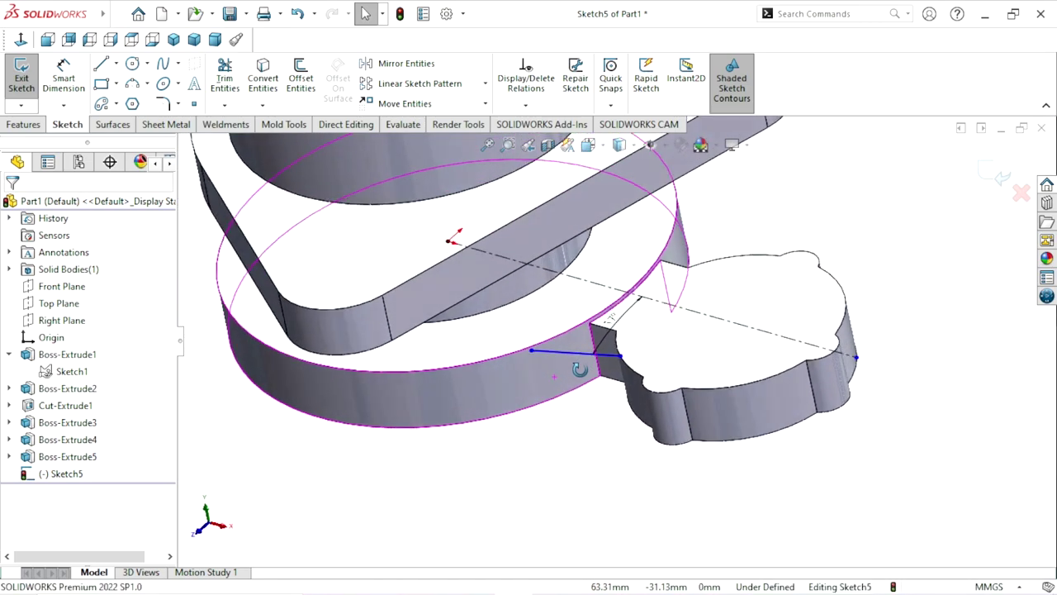
pyautogui.scroll(-3, 686, 285)
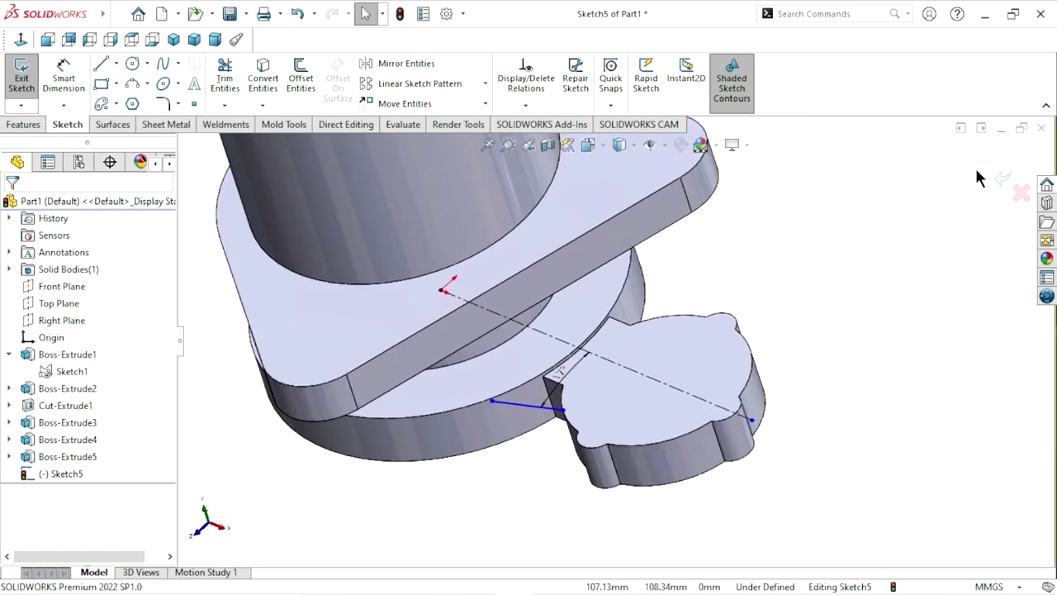
pyautogui.hotkey('ctrl', 'b')
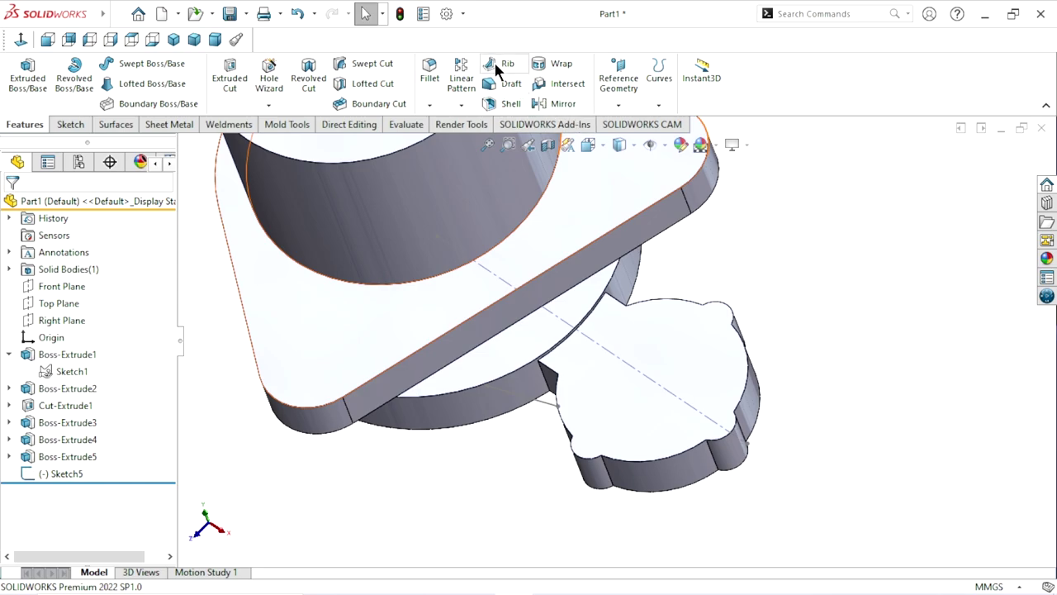
# Build a one-sided 2 mm rib from the sloped sketch line, extruded parallel to the sketch.
pyautogui.click(495, 64)
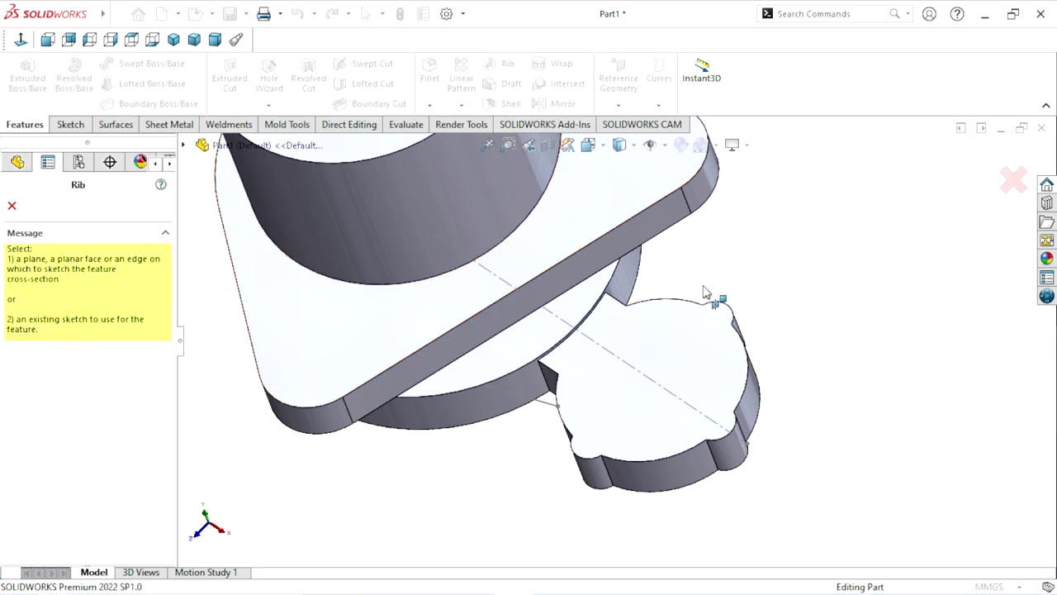
pyautogui.scroll(-2, 529, 430)
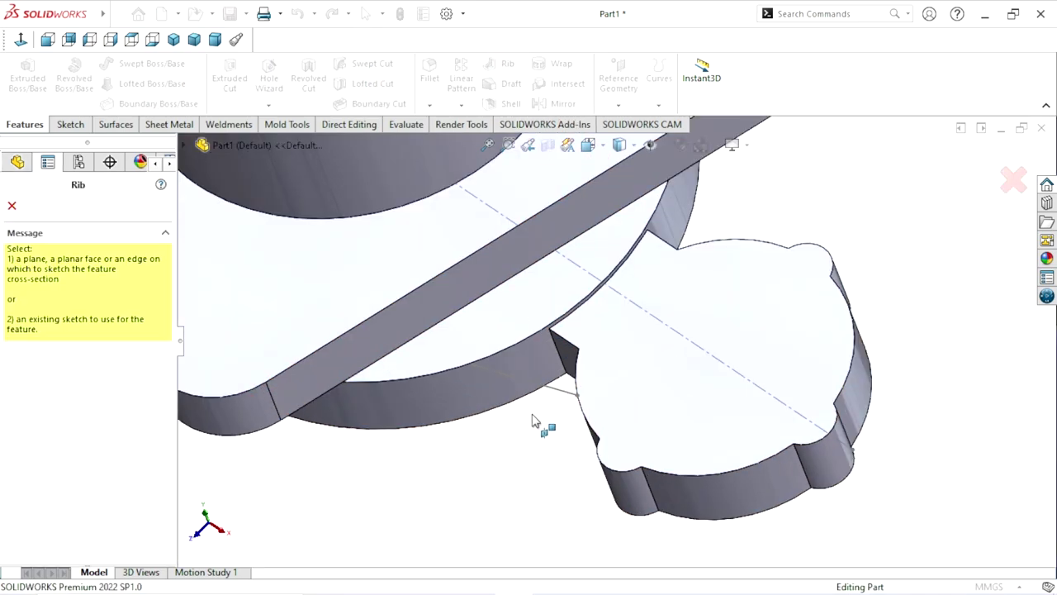
pyautogui.scroll(-2, 557, 396)
pyautogui.click(576, 373)
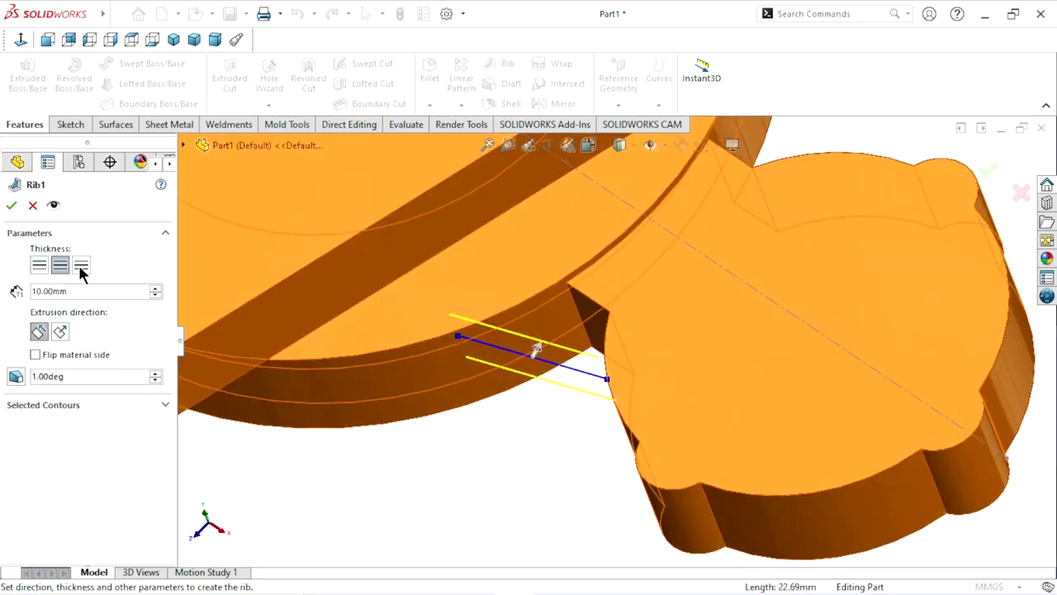
pyautogui.click(81, 266)
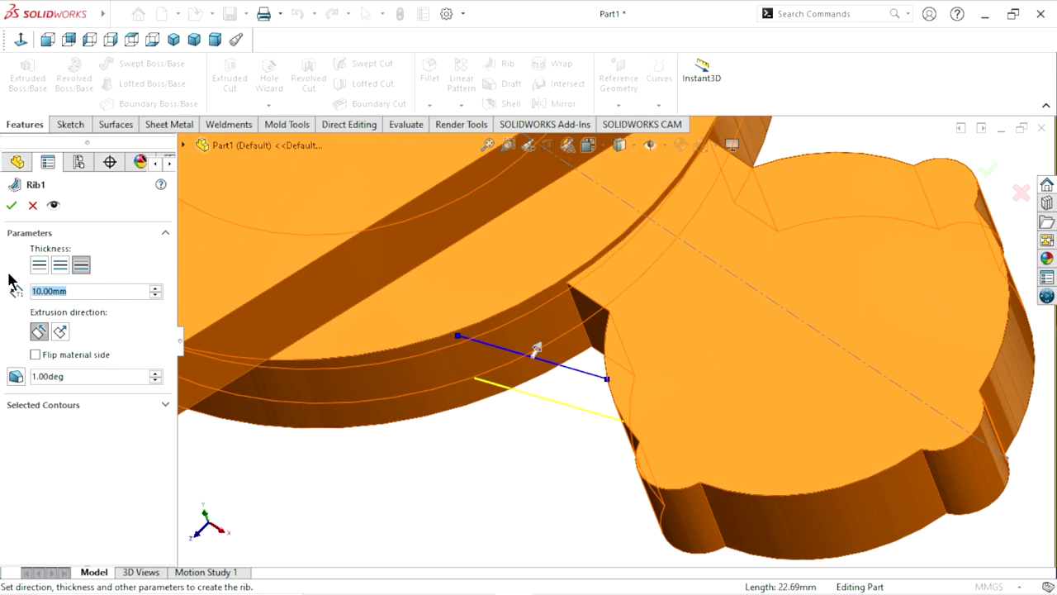
pyautogui.write('2')
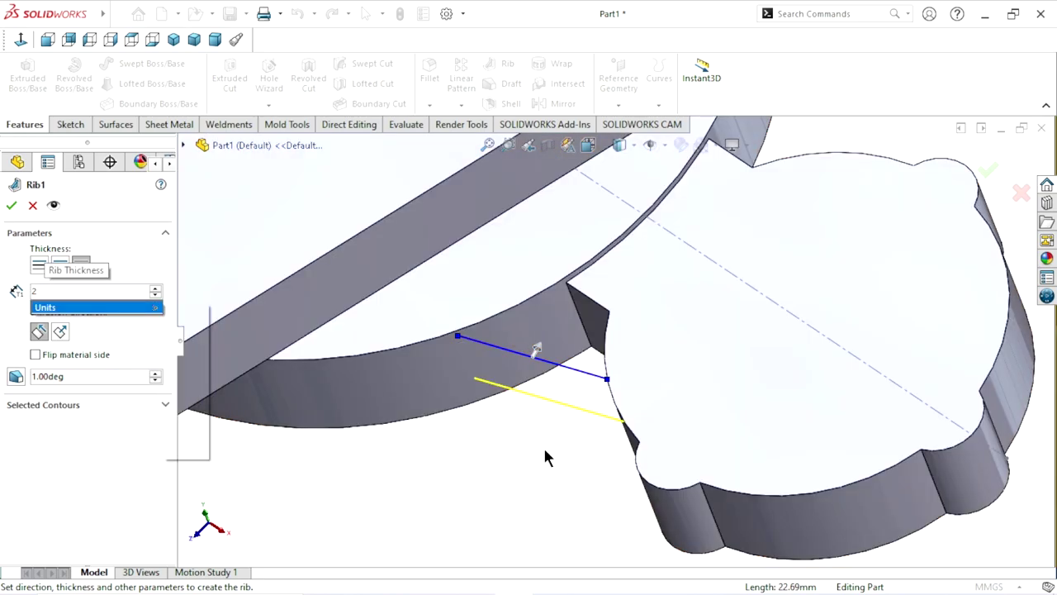
pyautogui.click(542, 446)
pyautogui.moveTo(536, 457); pyautogui.dragTo(567, 431, button='middle')
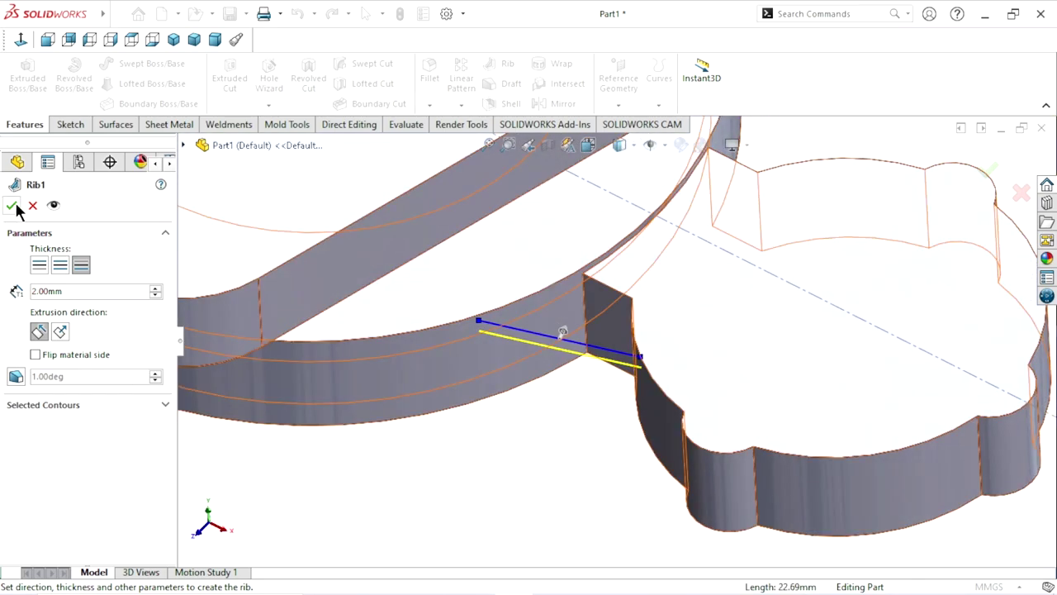
pyautogui.click(44, 328)
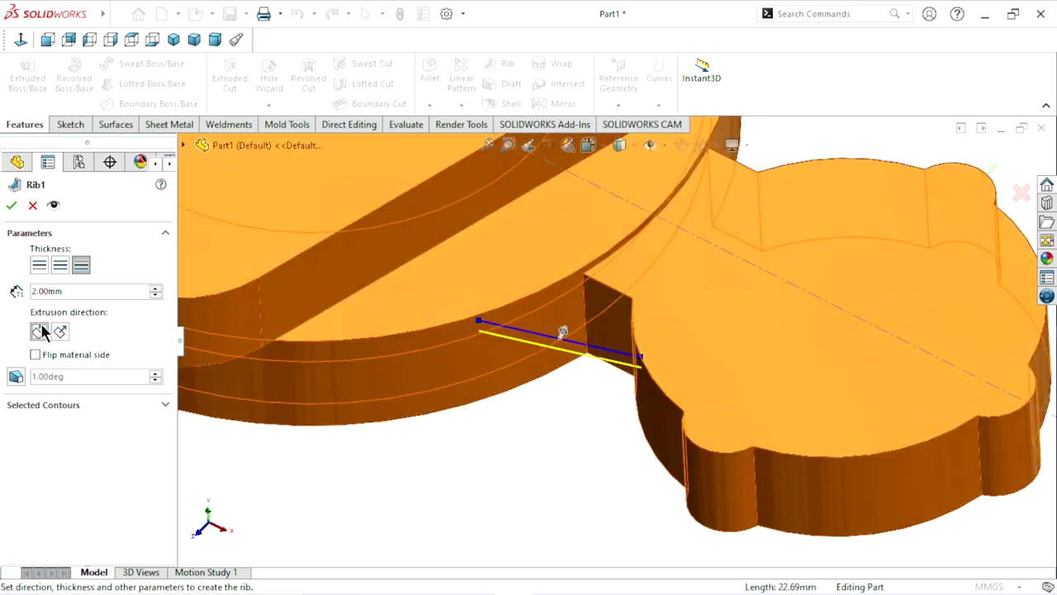
pyautogui.click(41, 333)
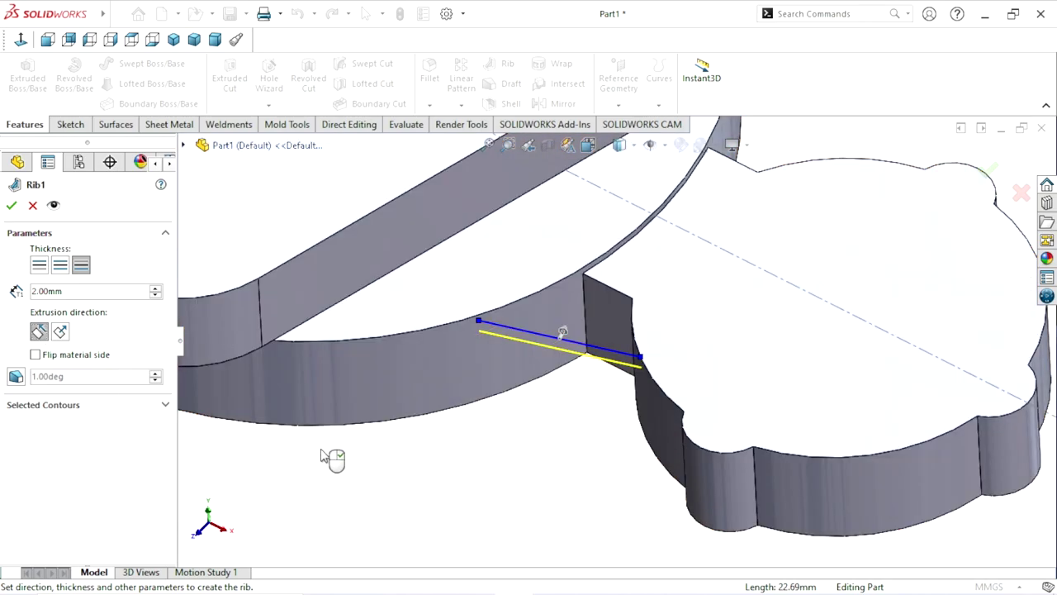
pyautogui.click(12, 206)
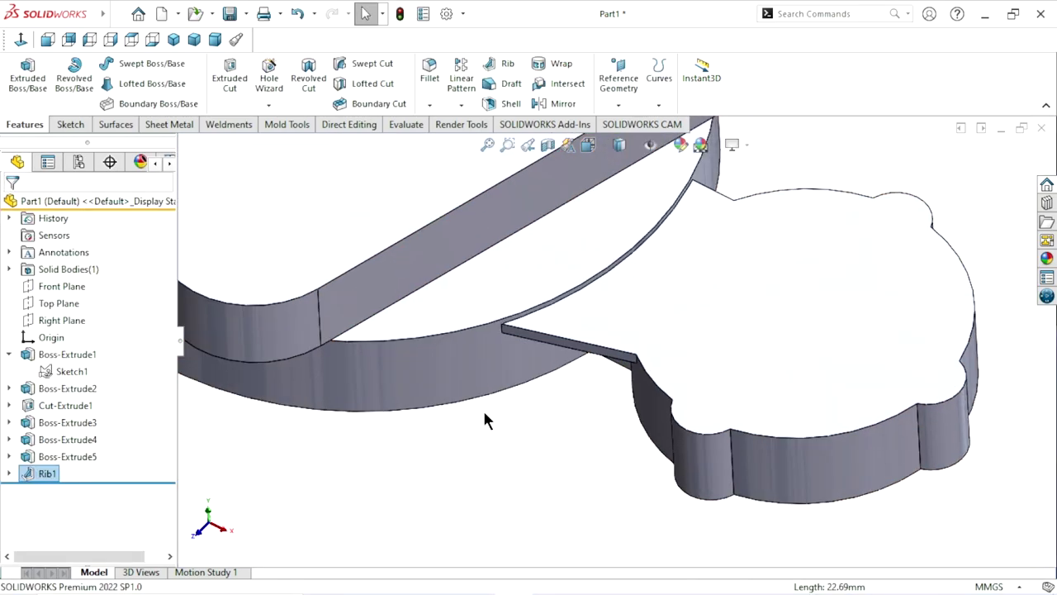
# Mirror Rib1 across the Front Plane to add a second rib.
pyautogui.moveTo(538, 412)
pyautogui.mouseDown(button='middle')
pyautogui.moveTo(531, 384)
pyautogui.moveTo(548, 420)
pyautogui.moveTo(727, 305)
pyautogui.mouseUp(button='middle')
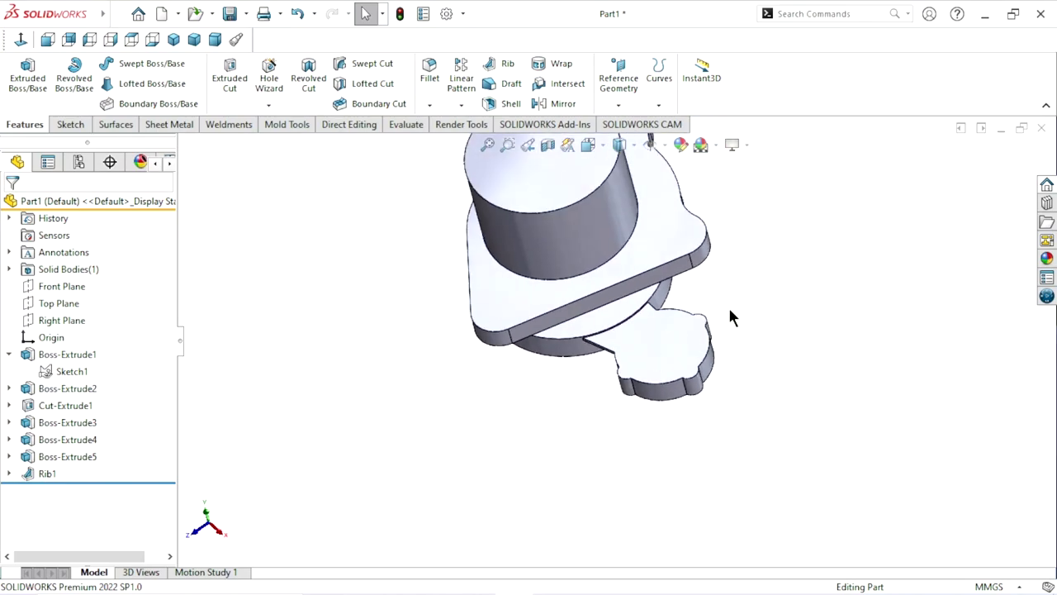
pyautogui.moveTo(700, 446)
pyautogui.mouseDown(button='middle')
pyautogui.moveTo(727, 323)
pyautogui.moveTo(561, 213)
pyautogui.mouseUp(button='middle')
pyautogui.click(562, 104)
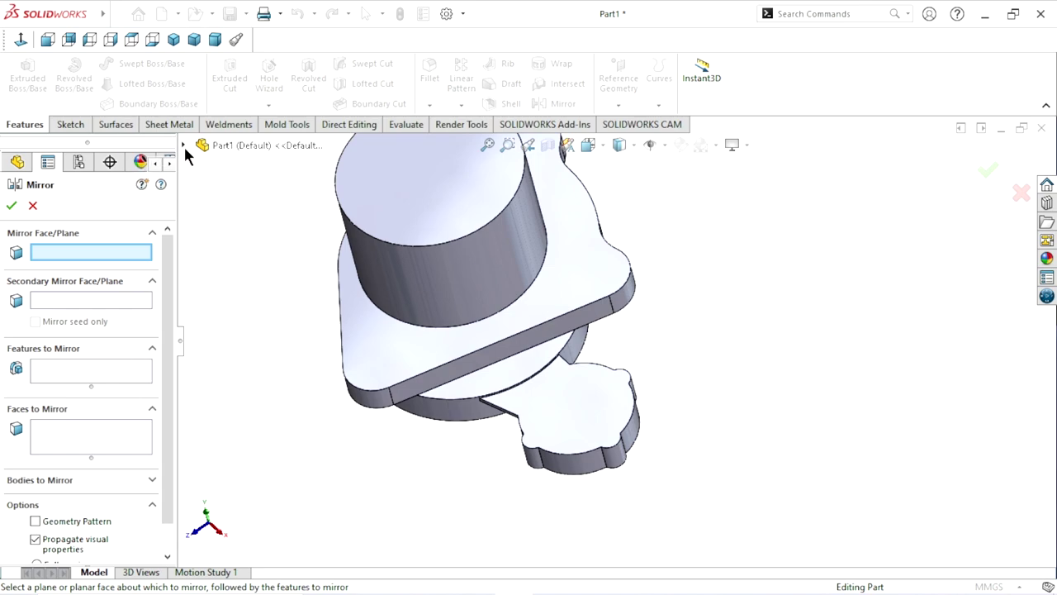
pyautogui.click(184, 145)
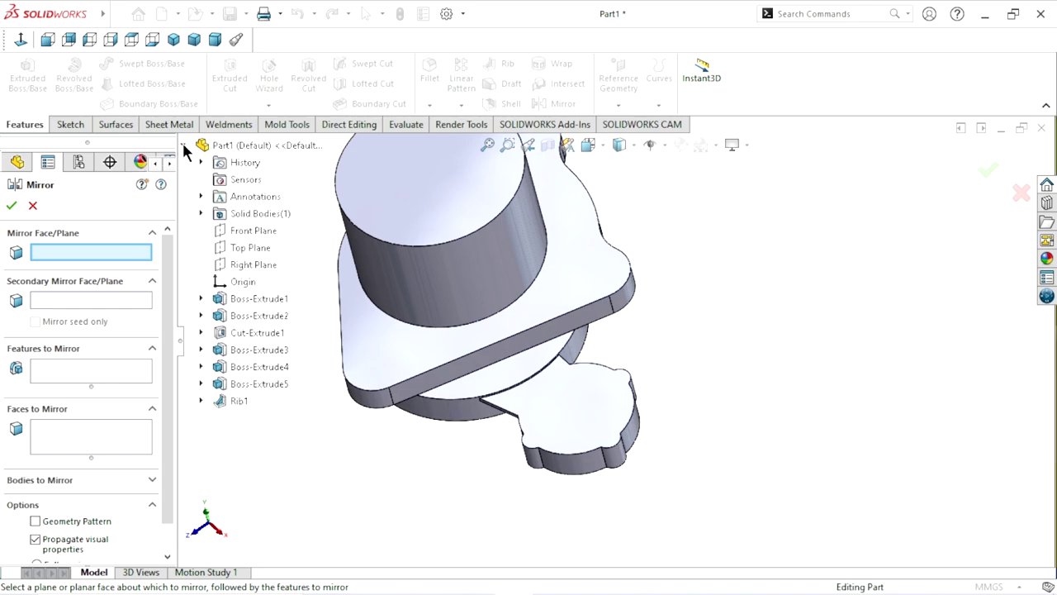
pyautogui.click(243, 232)
pyautogui.click(56, 372)
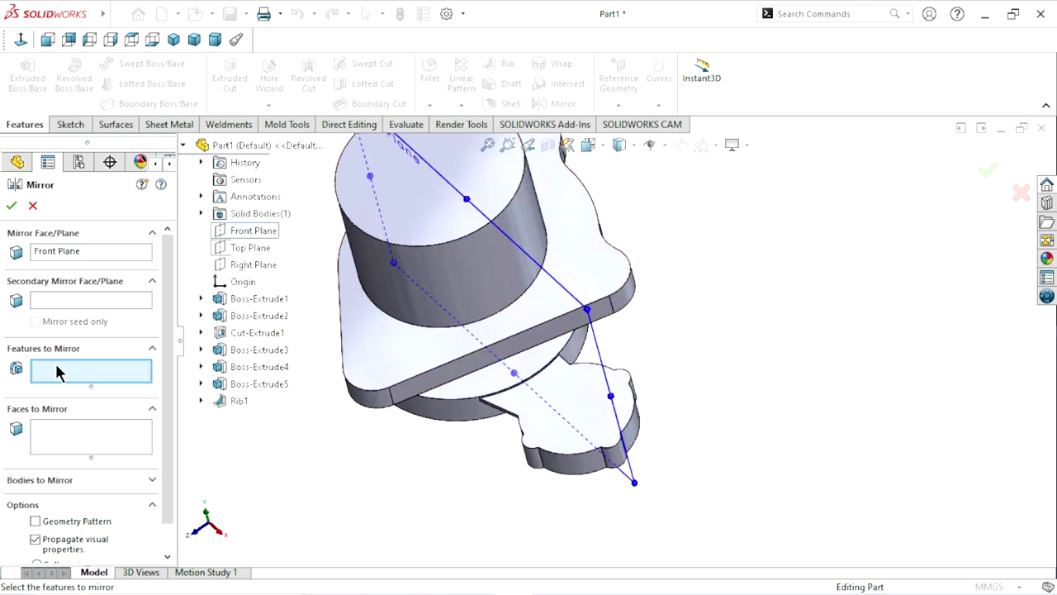
pyautogui.click(239, 401)
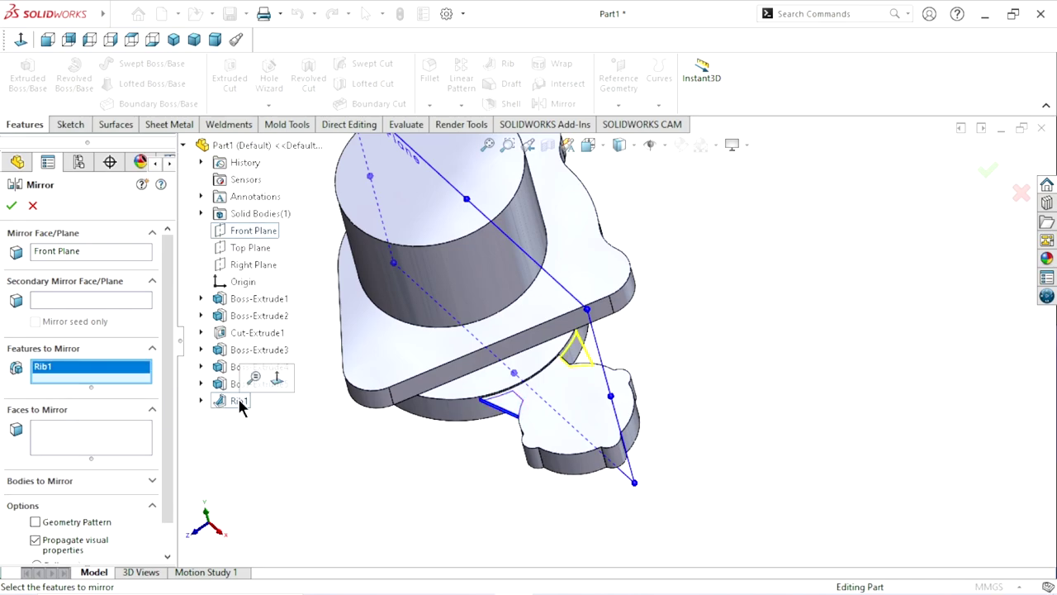
pyautogui.click(12, 207)
pyautogui.scroll(3, 594, 471)
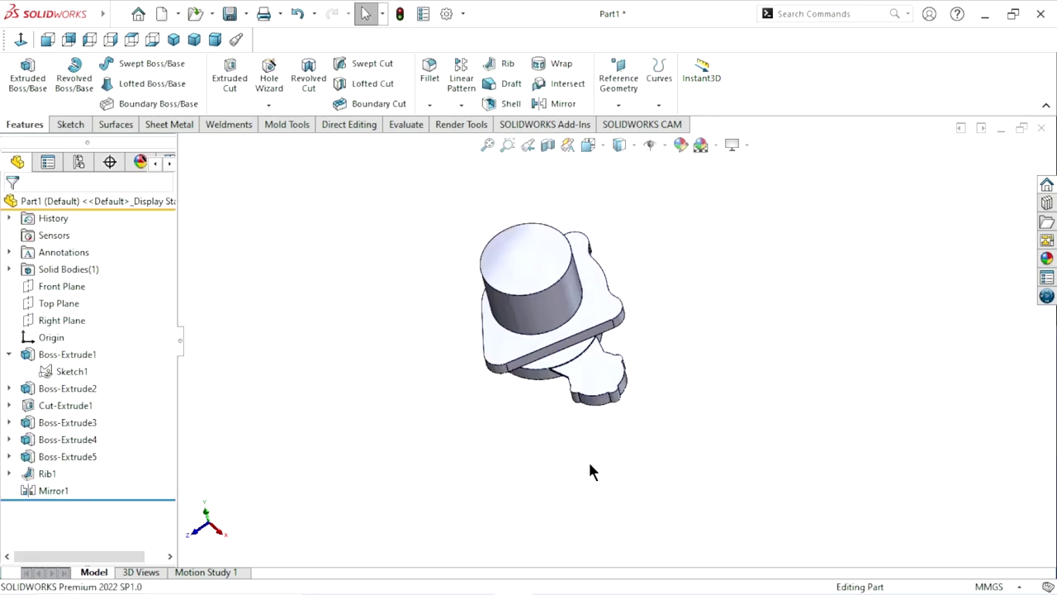
pyautogui.moveTo(589, 470)
pyautogui.mouseDown(button='middle')
pyautogui.moveTo(561, 361)
pyautogui.moveTo(540, 410)
pyautogui.moveTo(625, 353)
pyautogui.mouseUp(button='middle')
# Turn the part to the lobed boss and begin Sketch6 on the lobe's top face.
pyautogui.scroll(-2, 594, 367)
pyautogui.scroll(-3, 605, 363)
pyautogui.moveTo(543, 371)
pyautogui.mouseDown(button='middle')
pyautogui.moveTo(604, 280)
pyautogui.moveTo(514, 385)
pyautogui.moveTo(548, 302)
pyautogui.moveTo(541, 377)
pyautogui.mouseUp(button='middle')
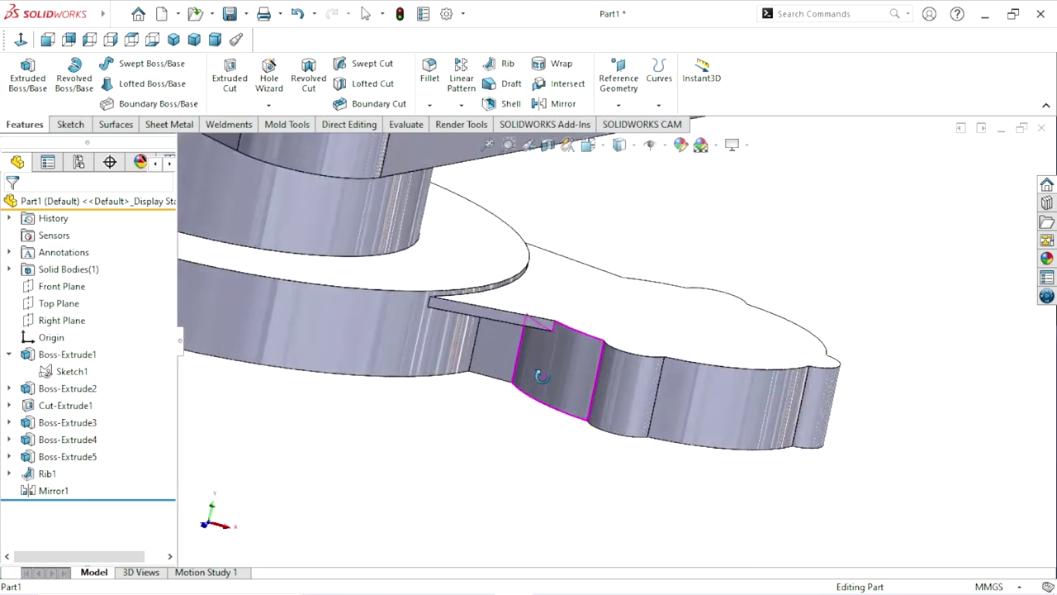
pyautogui.scroll(3, 541, 377)
pyautogui.moveTo(680, 276); pyautogui.dragTo(733, 176, button='middle')
pyautogui.moveTo(608, 406); pyautogui.dragTo(679, 249, button='middle')
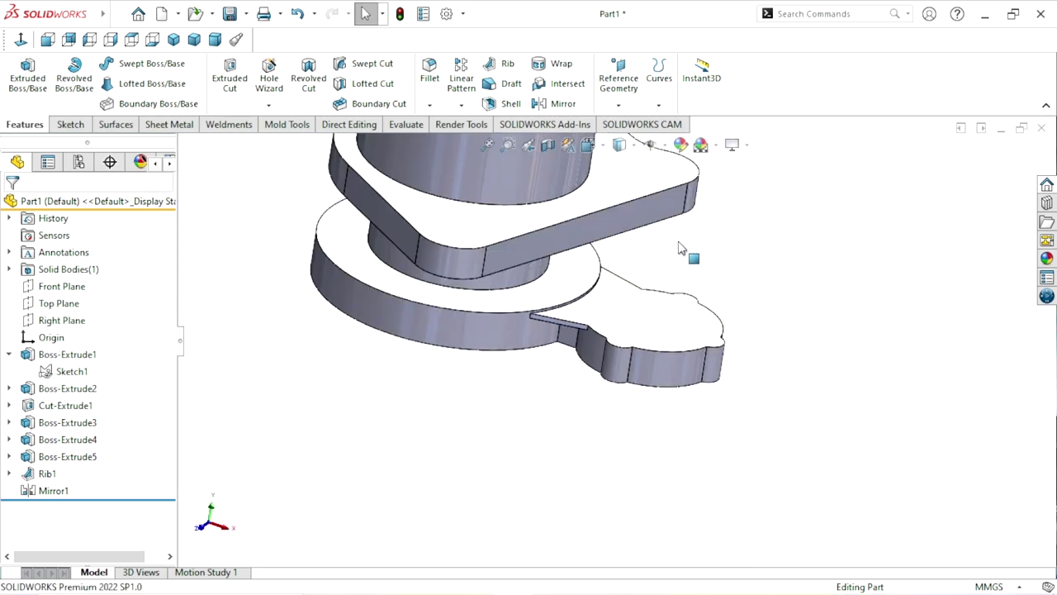
pyautogui.scroll(1, 660, 281)
pyautogui.scroll(-2, 660, 314)
pyautogui.scroll(2, 644, 359)
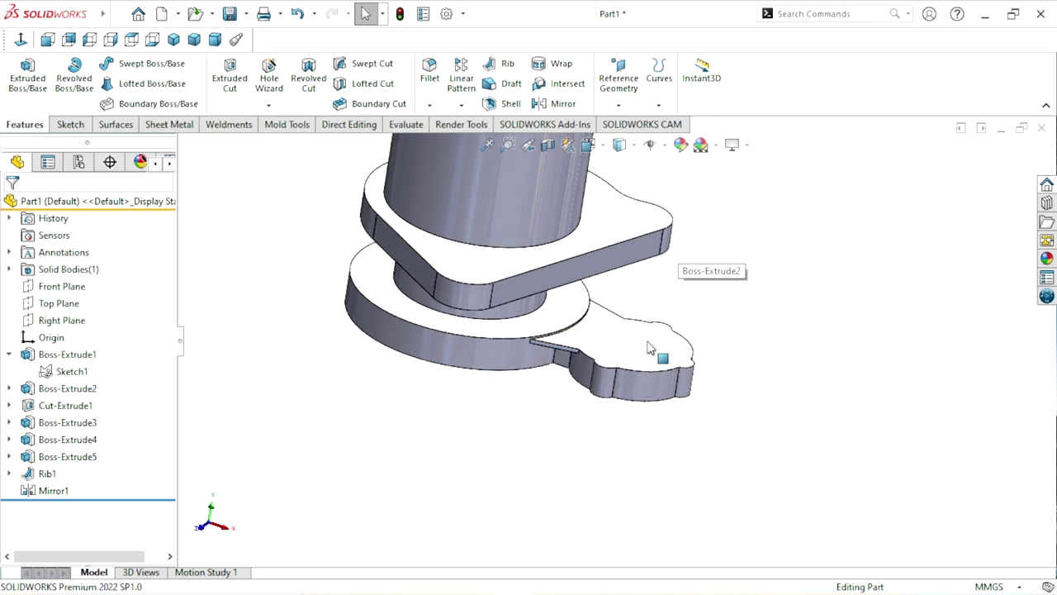
pyautogui.click(648, 351)
pyautogui.click(755, 407)
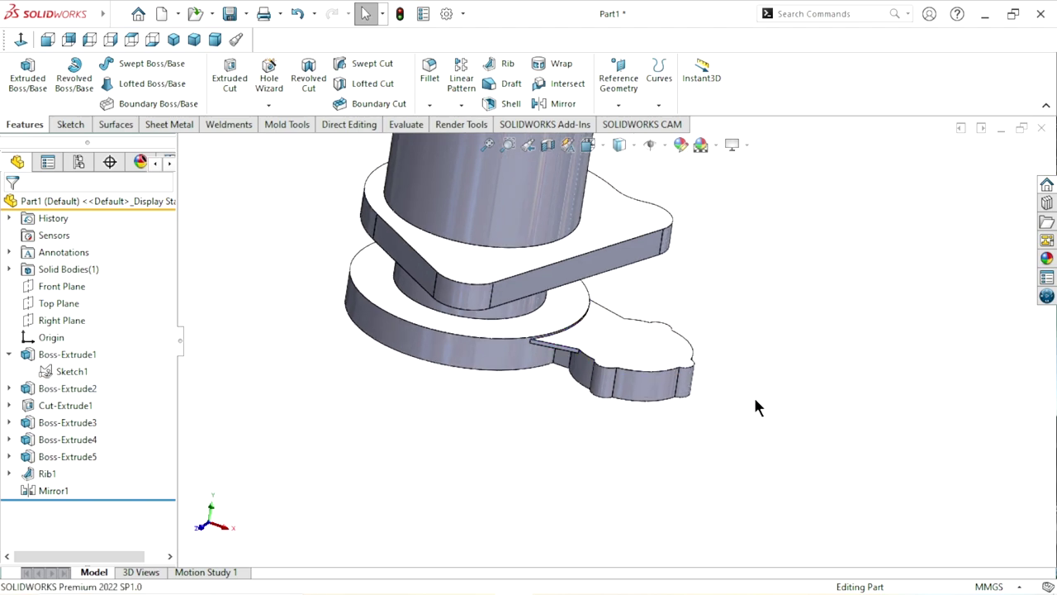
pyautogui.click(660, 357)
pyautogui.click(730, 302)
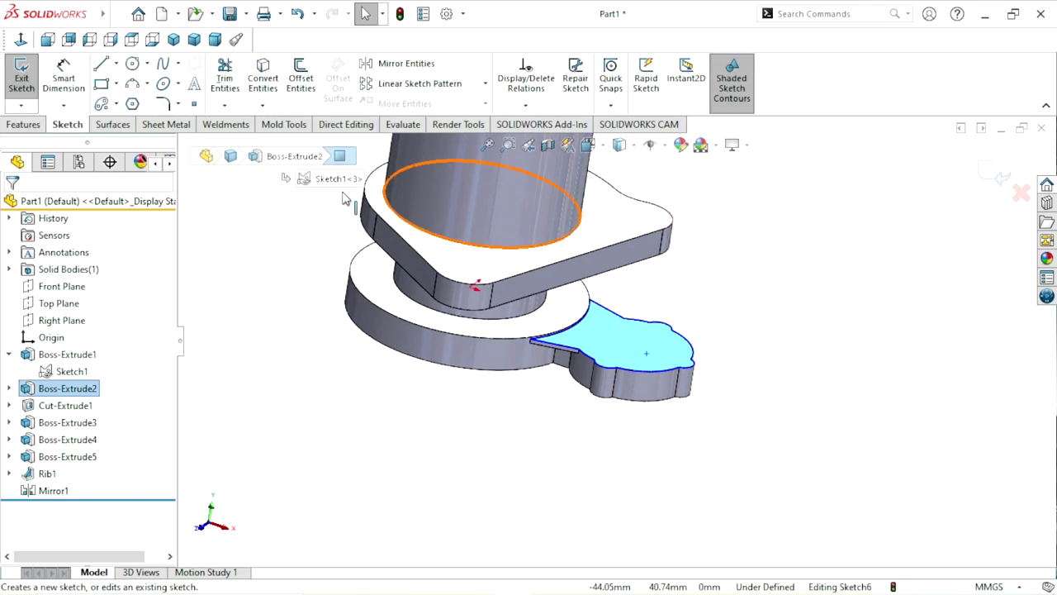
# Look normal to Sketch6 and draw a horizontal centerline from the origin past the lobe.
pyautogui.click(132, 39)
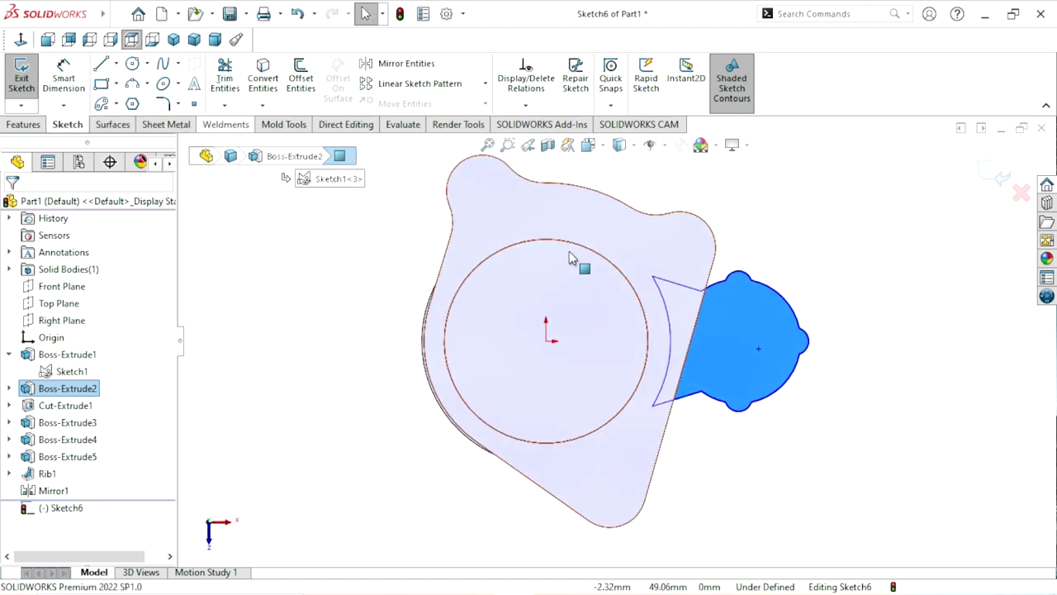
pyautogui.scroll(-1, 736, 295)
pyautogui.scroll(-1, 701, 342)
pyautogui.scroll(-2, 701, 359)
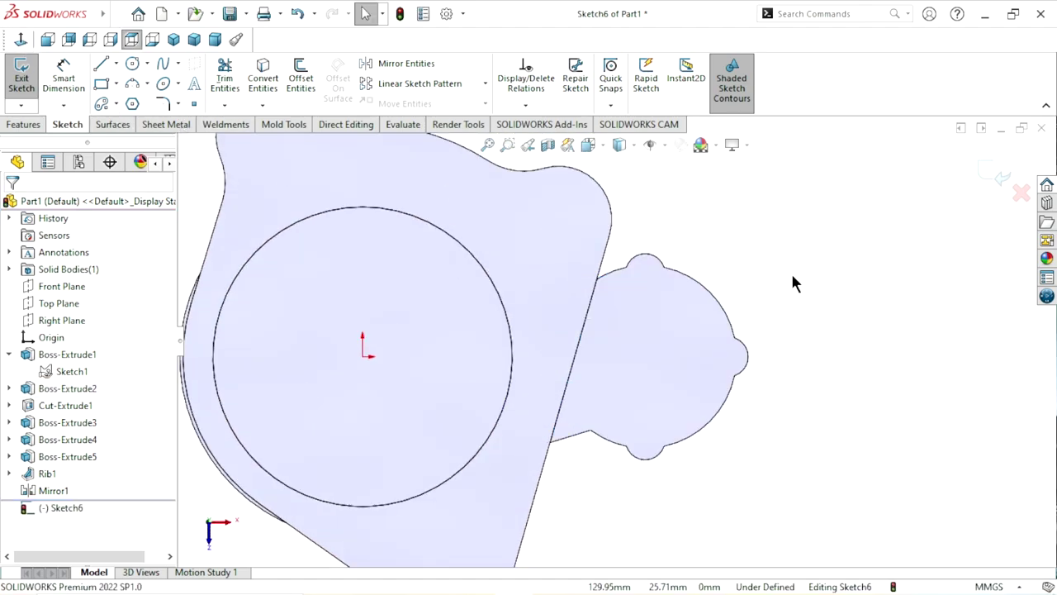
pyautogui.click(117, 66)
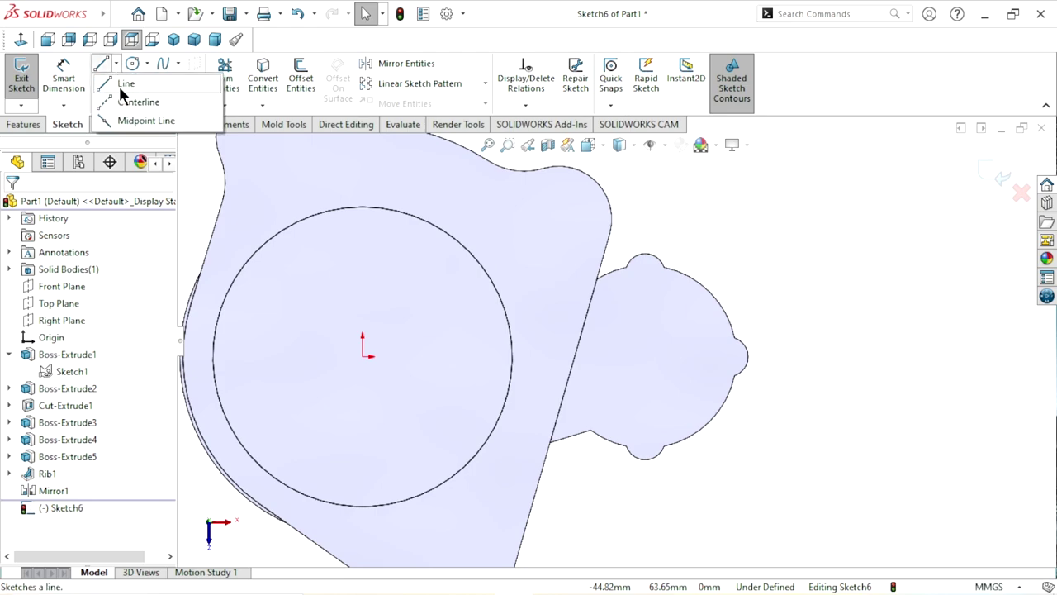
pyautogui.click(116, 101)
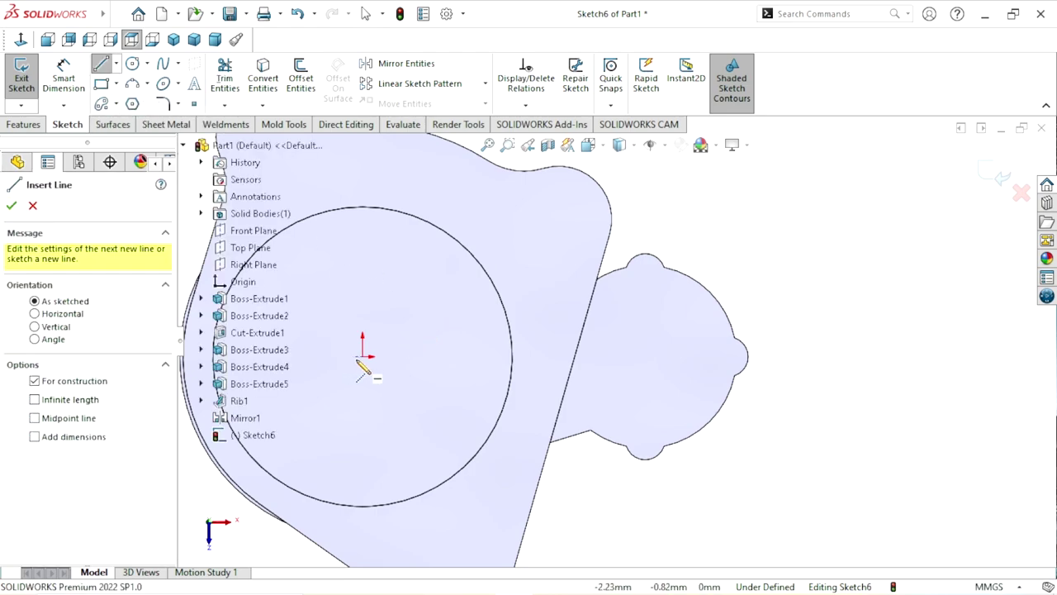
pyautogui.moveTo(361, 357); pyautogui.dragTo(801, 357)
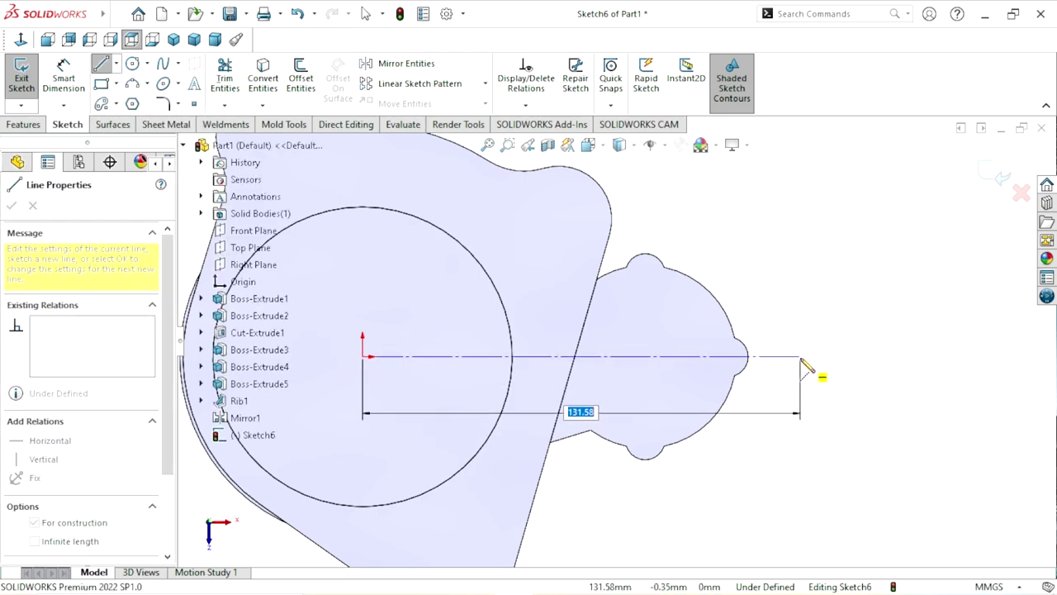
pyautogui.rightClick(801, 317)
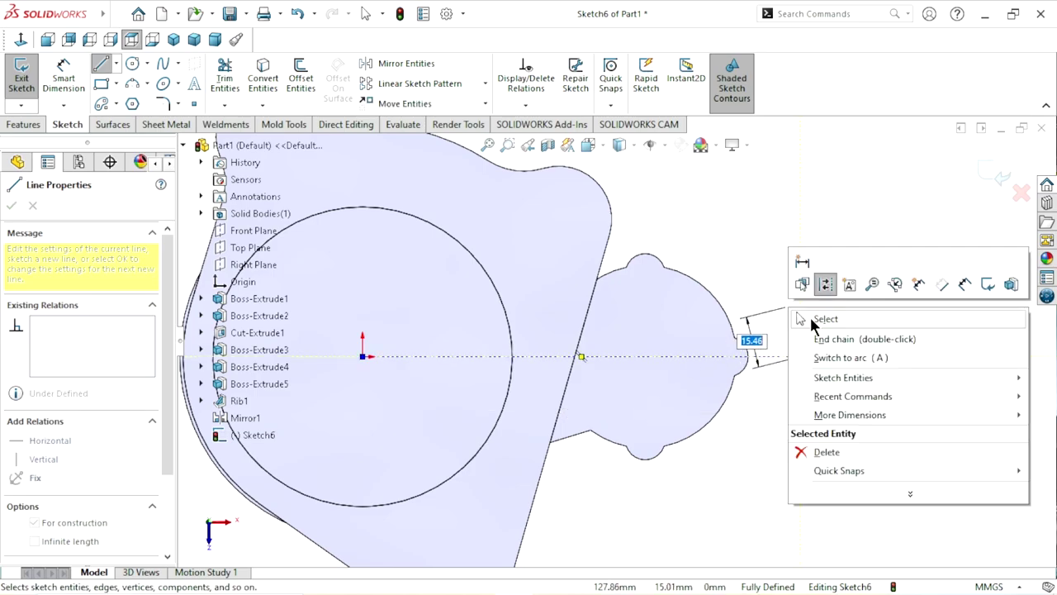
pyautogui.click(834, 337)
pyautogui.press('Escape')
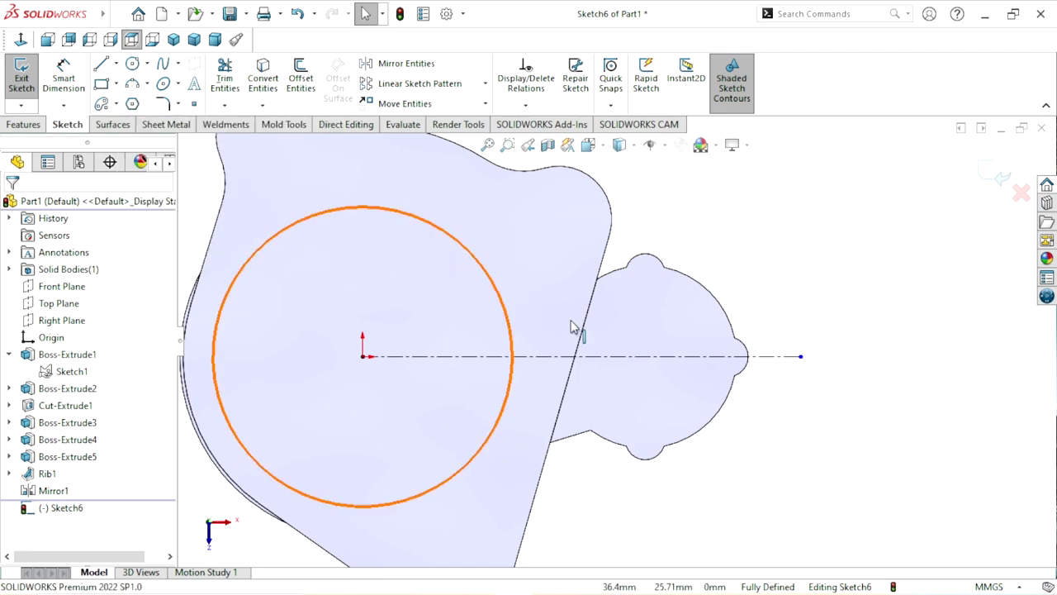
pyautogui.scroll(2, 698, 398)
pyautogui.scroll(-1, 636, 359)
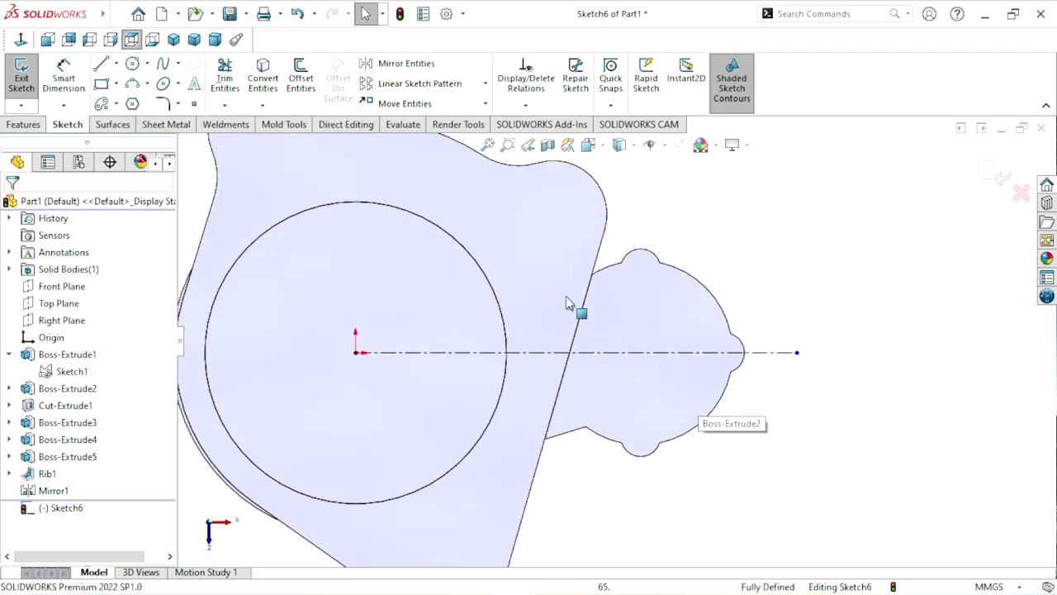
# Sketch a circle centred on the centerline inside the lobe.
pyautogui.click(132, 63)
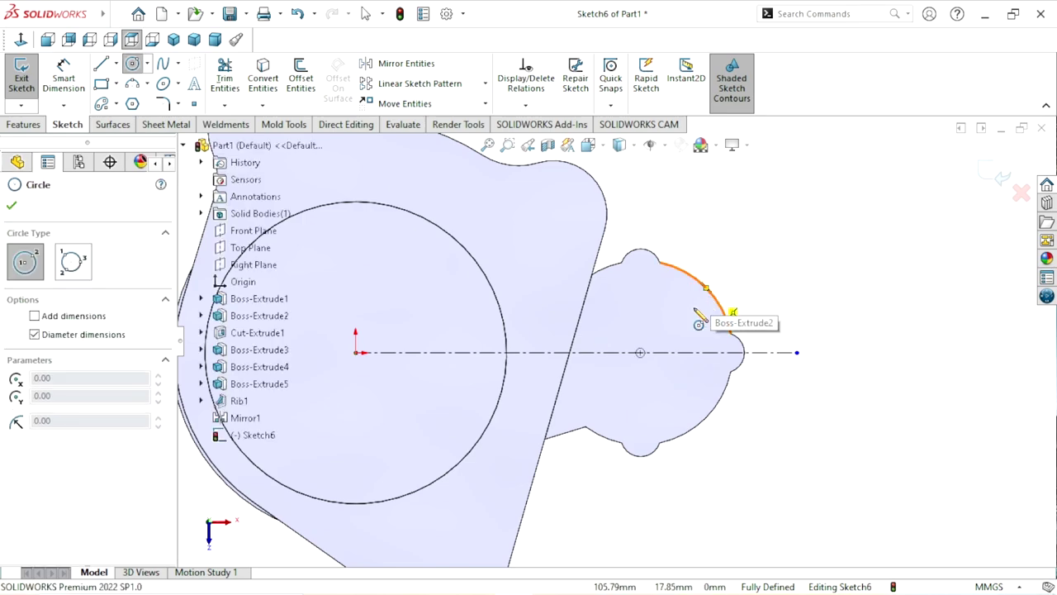
pyautogui.click(640, 353)
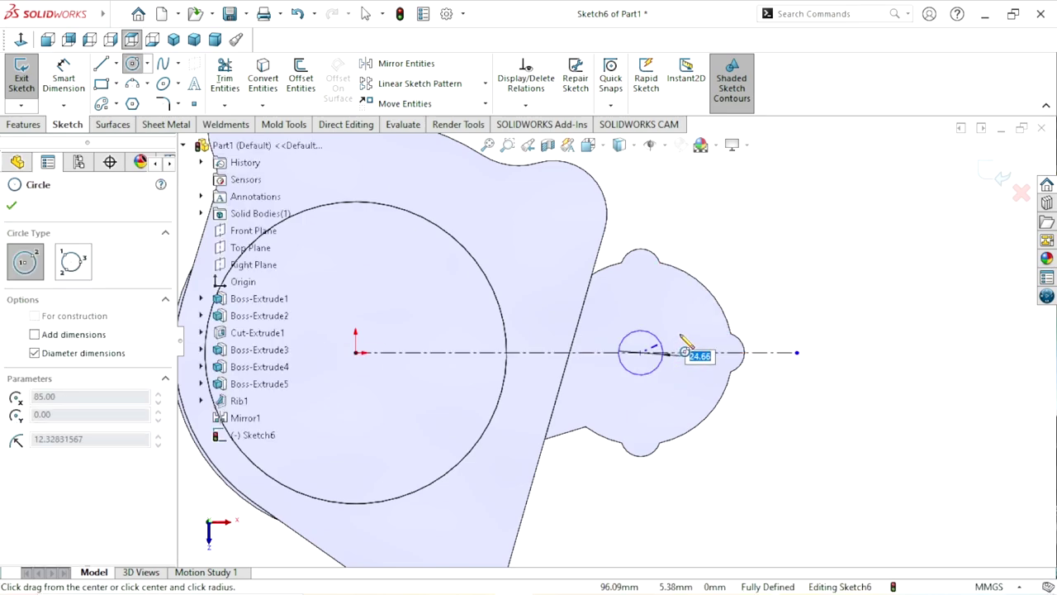
pyautogui.click(692, 347)
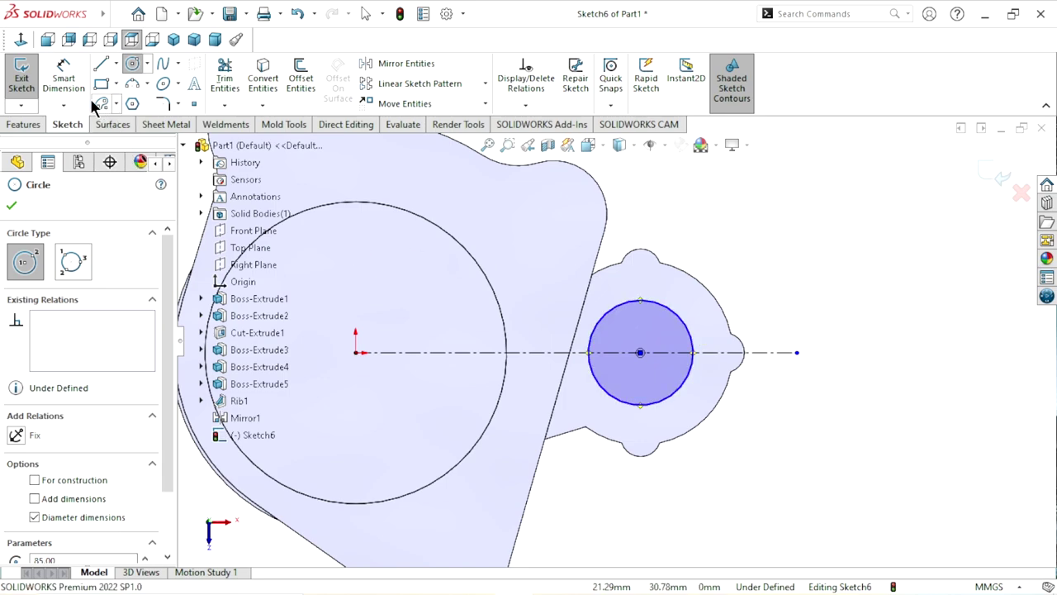
# Dimension the circle's diameter as 40 mm.
pyautogui.click(66, 78)
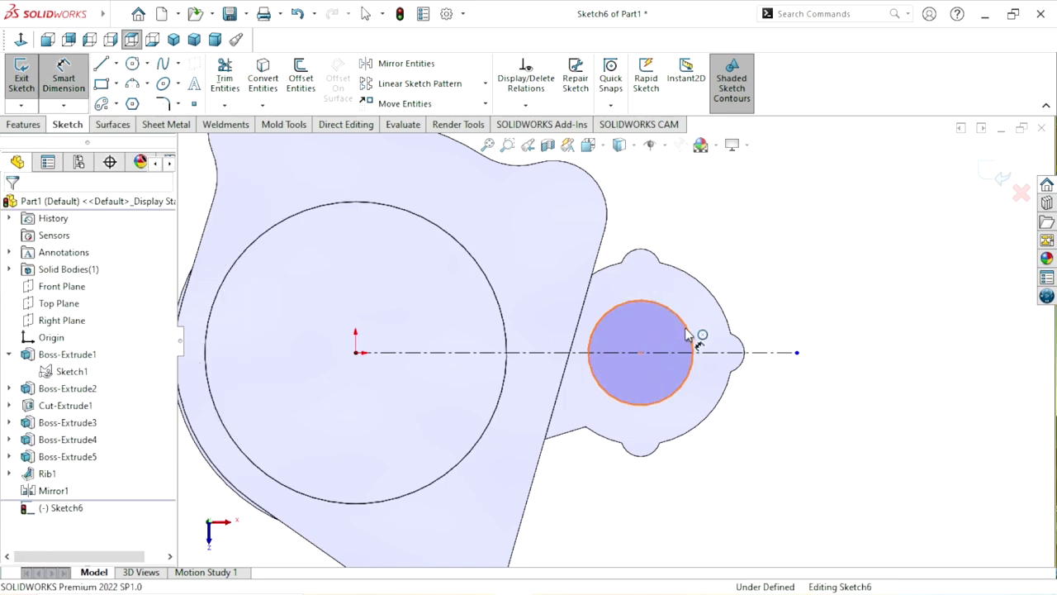
pyautogui.click(814, 334)
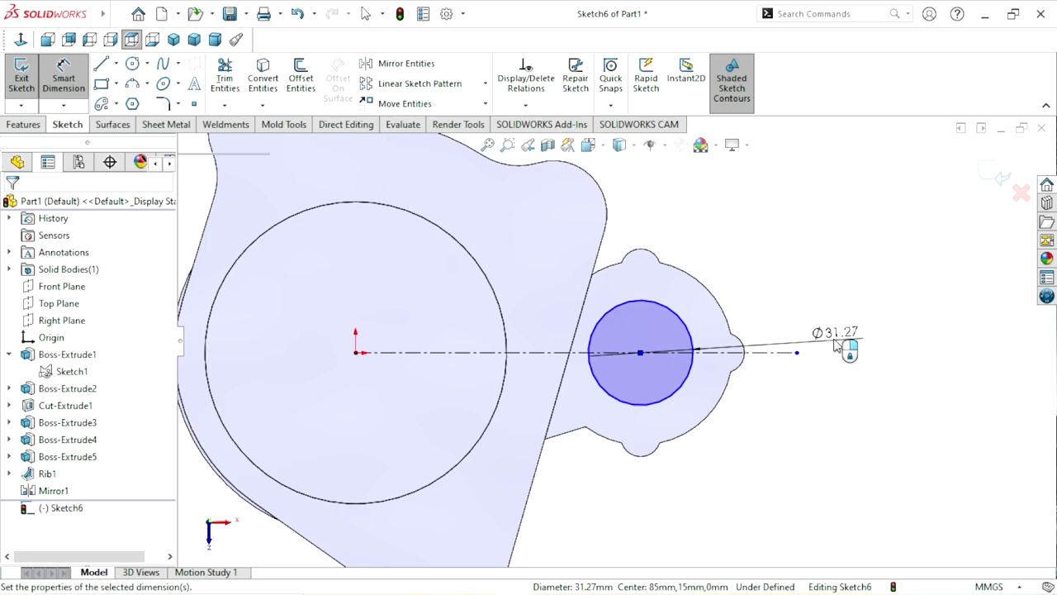
pyautogui.click(838, 348)
pyautogui.write('40')
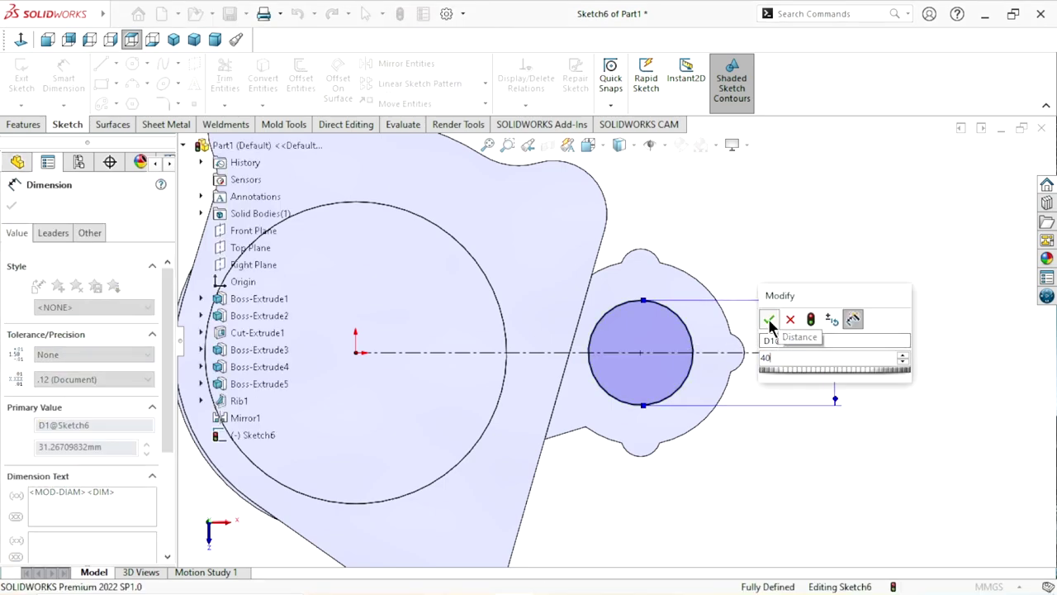
pyautogui.click(769, 320)
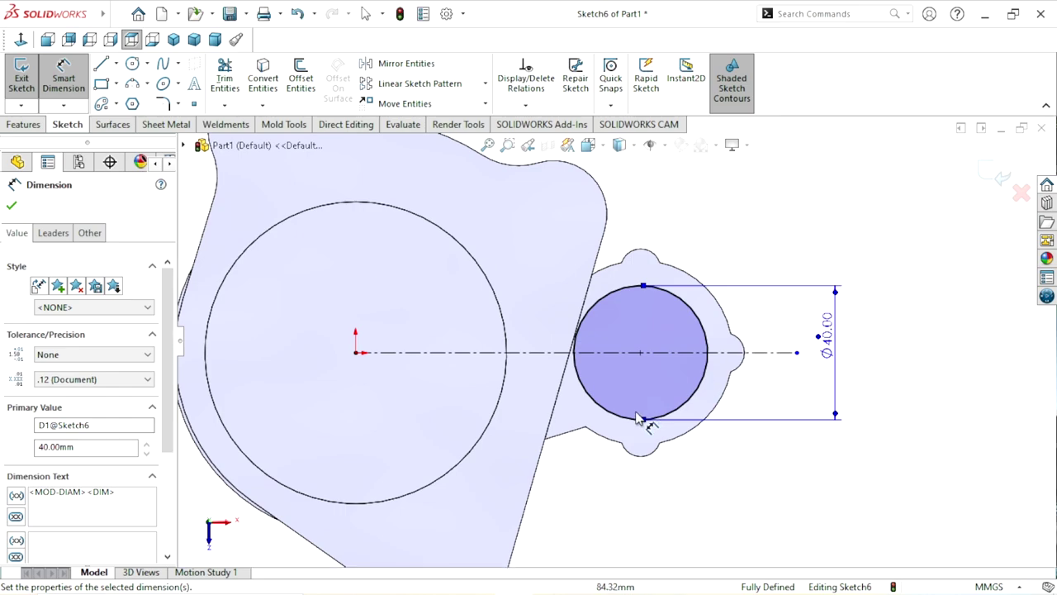
pyautogui.scroll(1, 640, 418)
pyautogui.scroll(1, 615, 371)
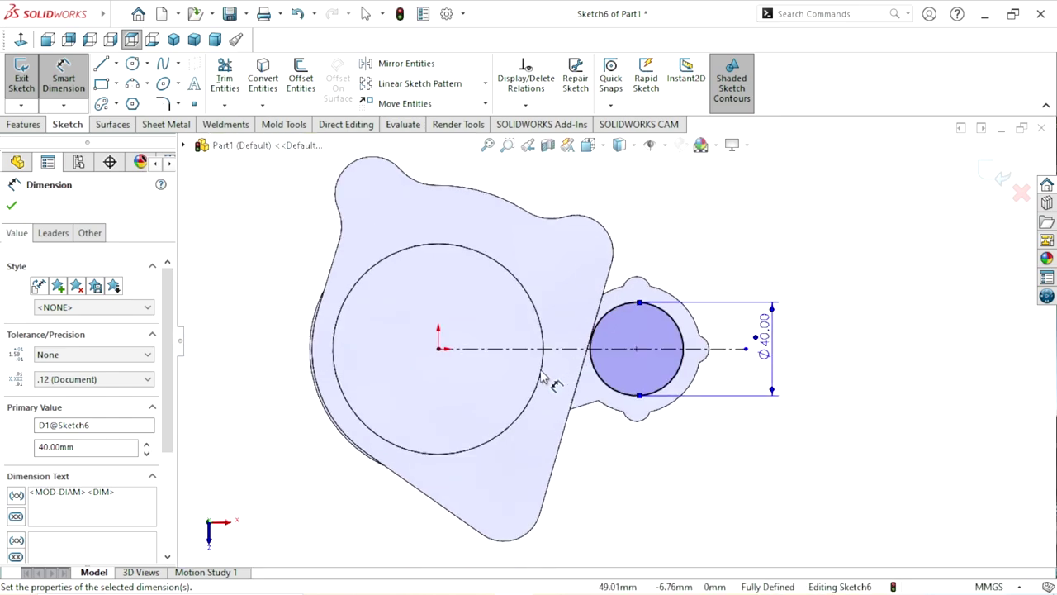
pyautogui.scroll(1, 553, 372)
pyautogui.scroll(-1, 611, 347)
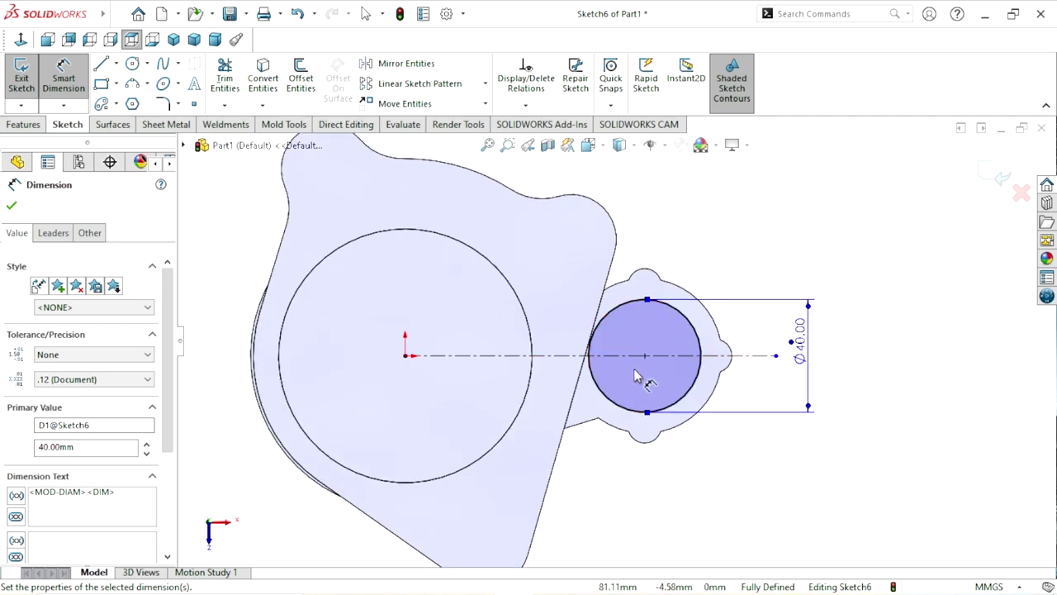
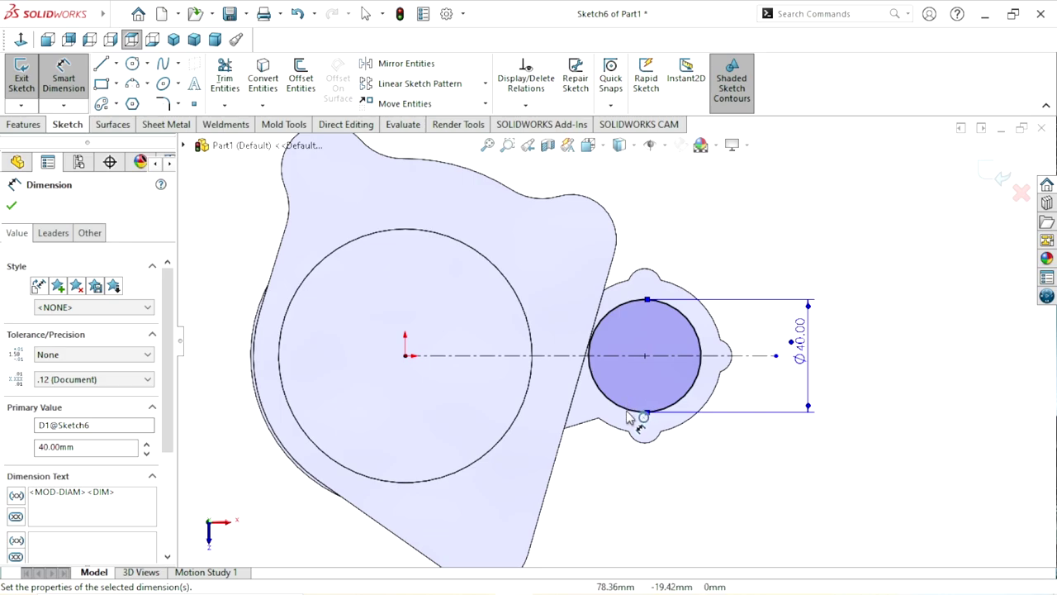
# Orbit the part and switch its display style from Hidden Lines Visible to Wireframe.
pyautogui.moveTo(636, 423)
pyautogui.mouseDown(button='middle')
pyautogui.moveTo(576, 274)
pyautogui.moveTo(625, 185)
pyautogui.mouseUp(button='middle')
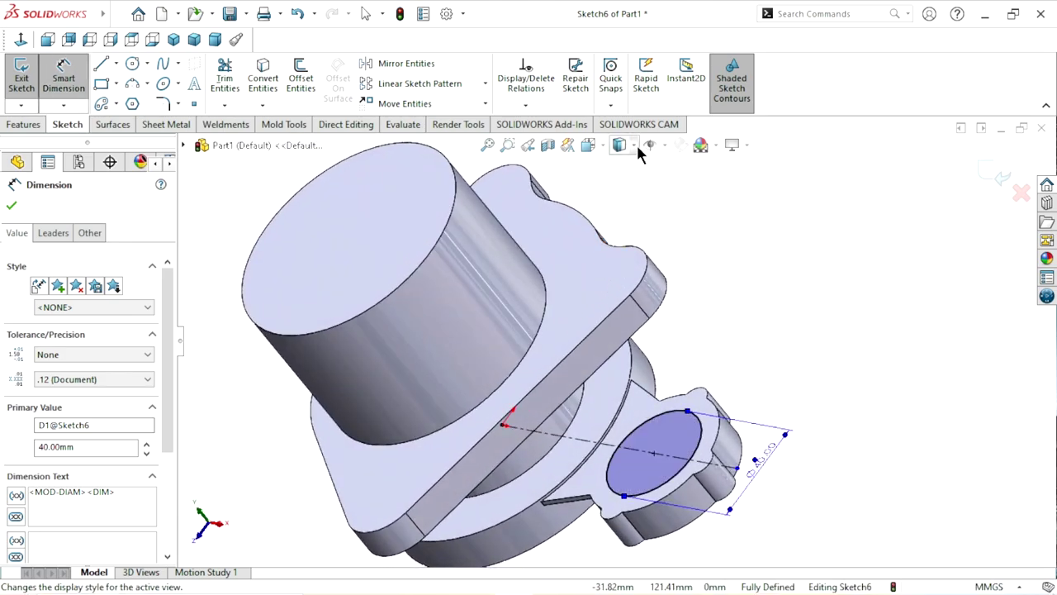
pyautogui.click(634, 145)
pyautogui.click(623, 235)
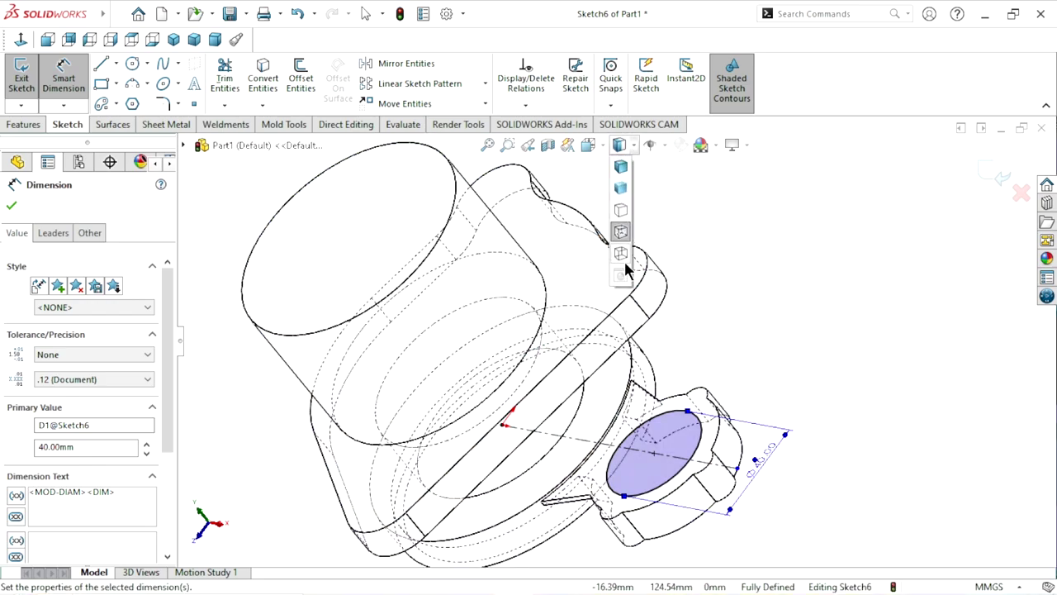
pyautogui.click(622, 254)
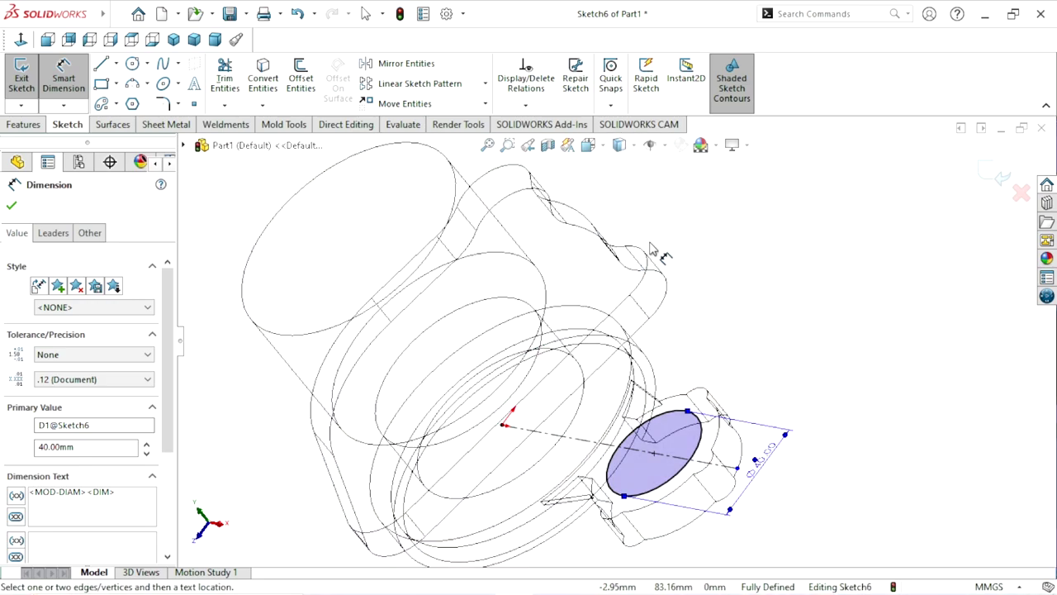
# View the 40 mm sketch circle face-on with Normal To.
pyautogui.click(20, 40)
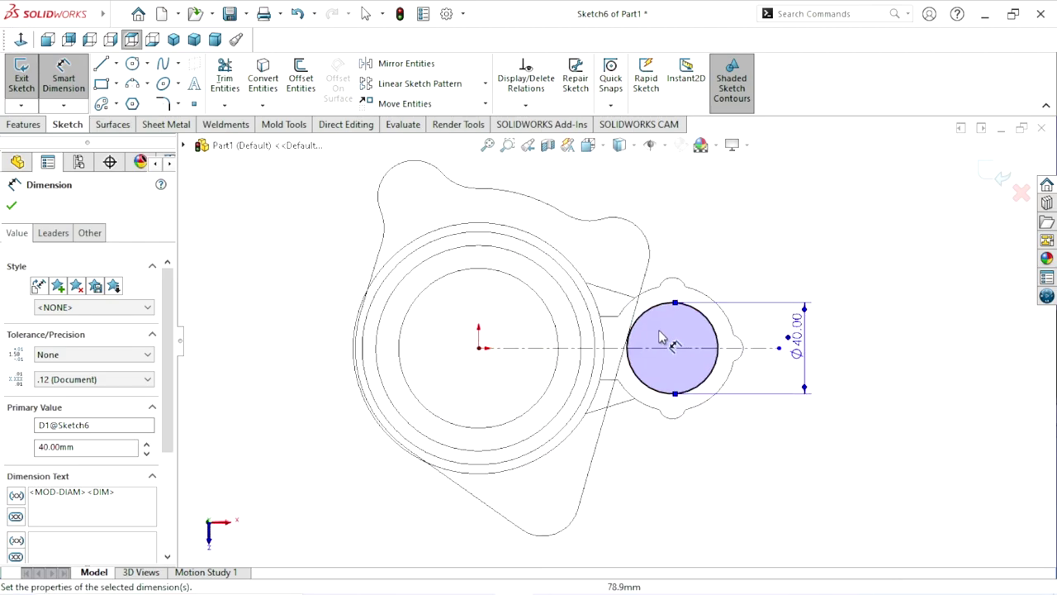
pyautogui.moveTo(647, 381); pyautogui.dragTo(543, 221, button='middle')
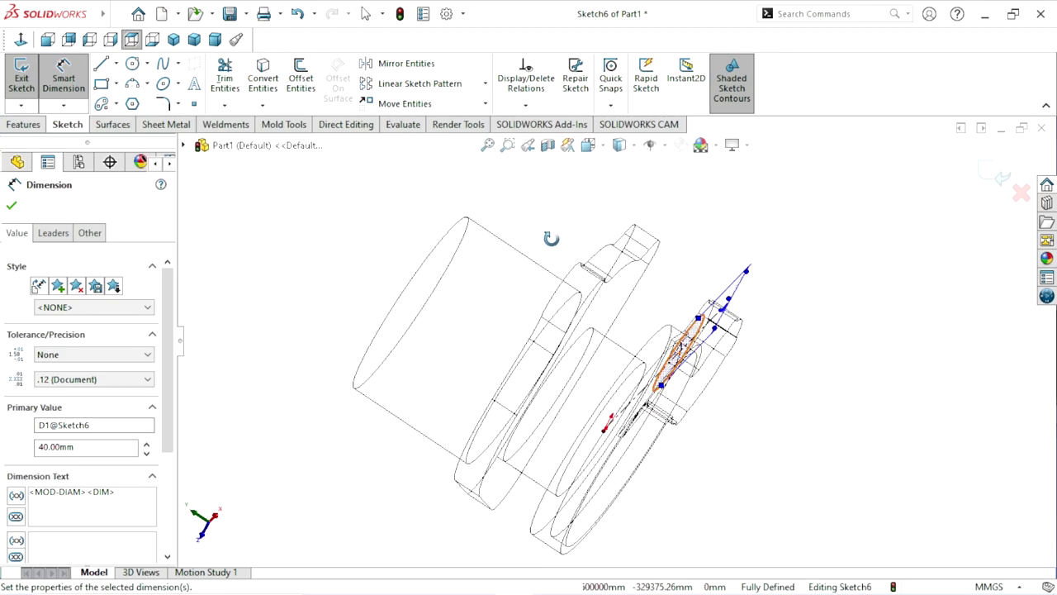
pyautogui.hotkey('ctrl', '8')
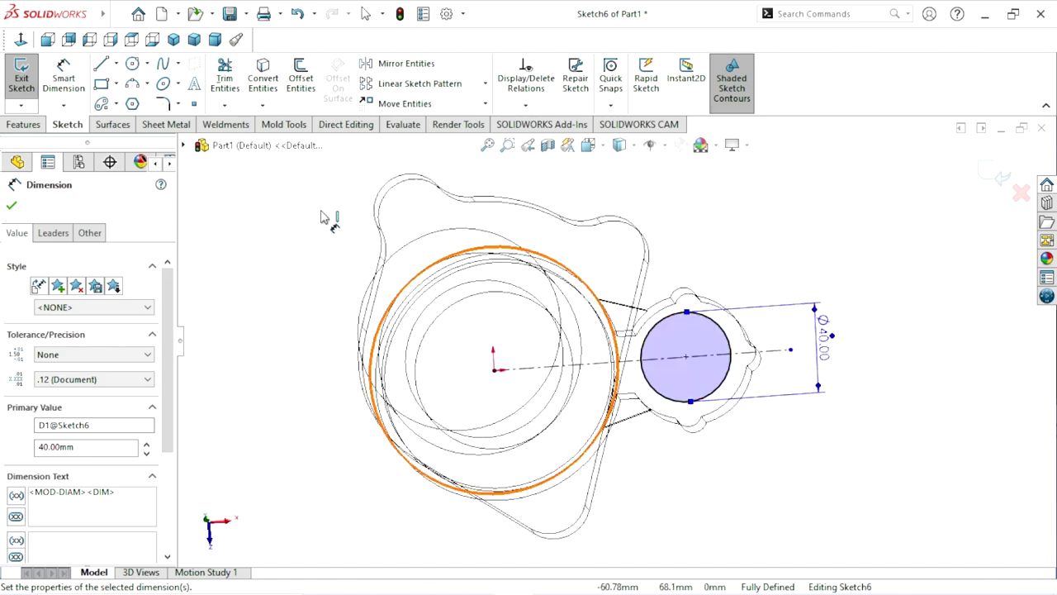
pyautogui.click(21, 38)
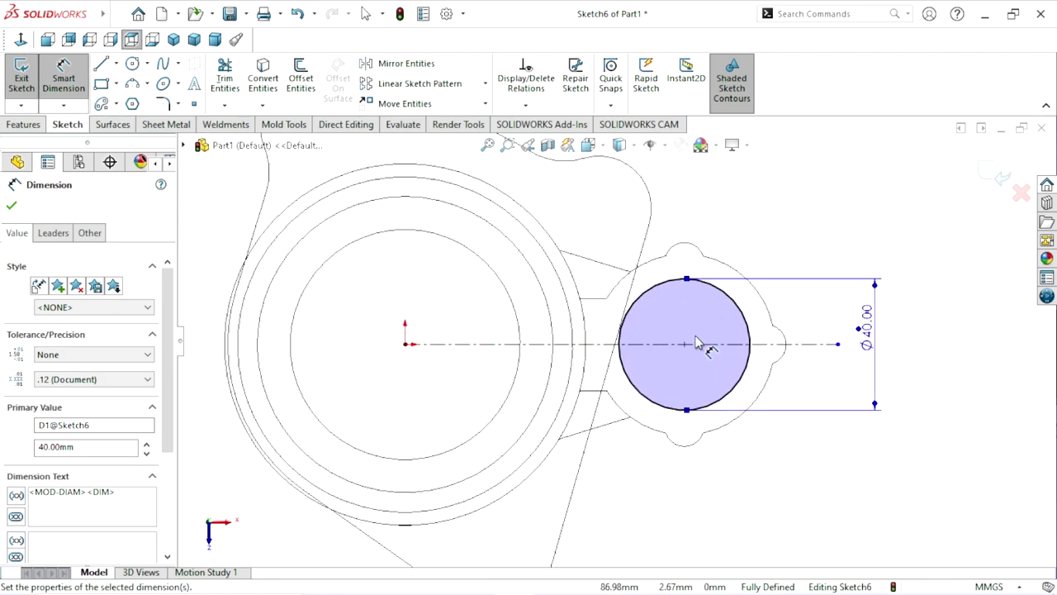
# Draw a horizontal line from the inner base circle to the 40 mm circle.
pyautogui.click(102, 66)
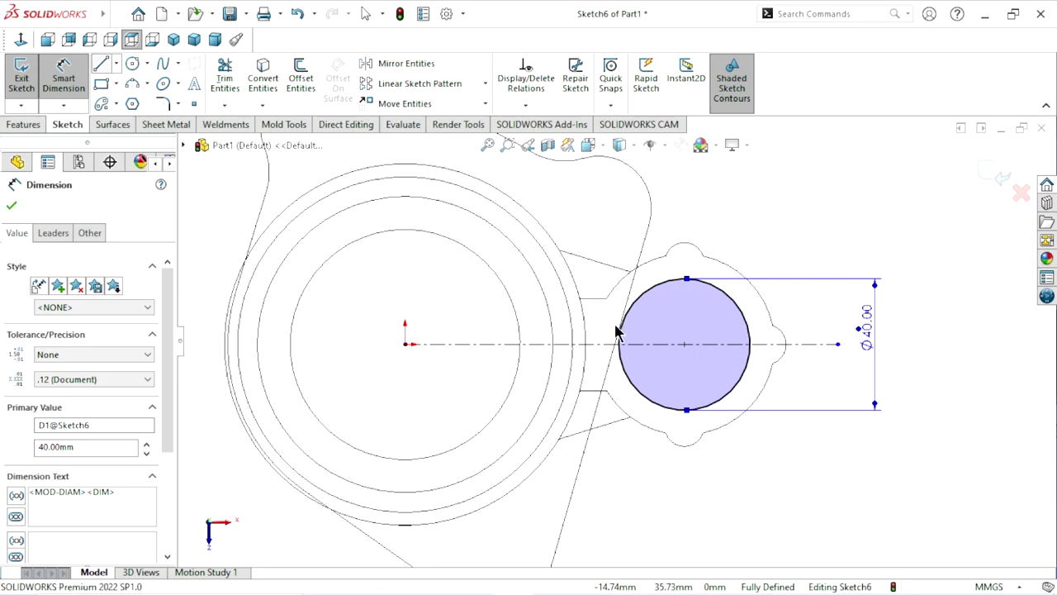
pyautogui.click(518, 319)
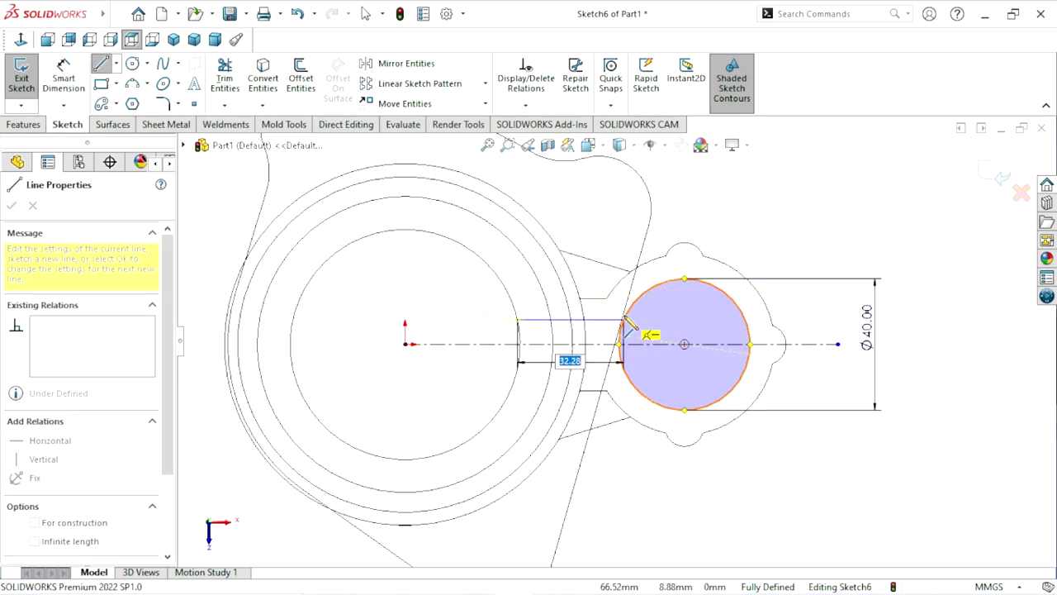
pyautogui.click(624, 319)
pyautogui.rightClick(805, 235)
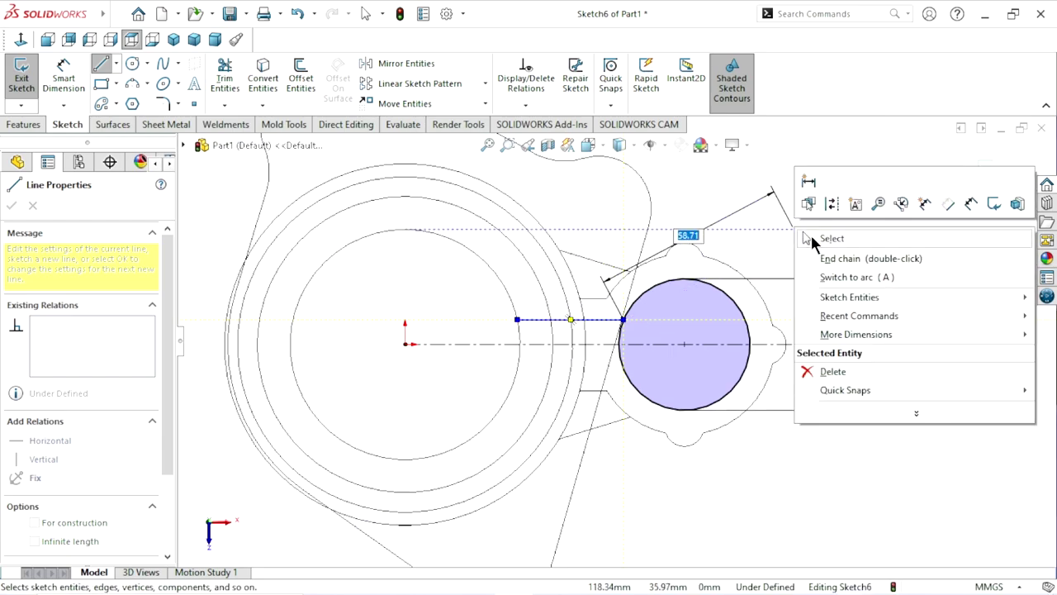
pyautogui.press('Escape')
pyautogui.press('Escape')
pyautogui.scroll(-2, 554, 330)
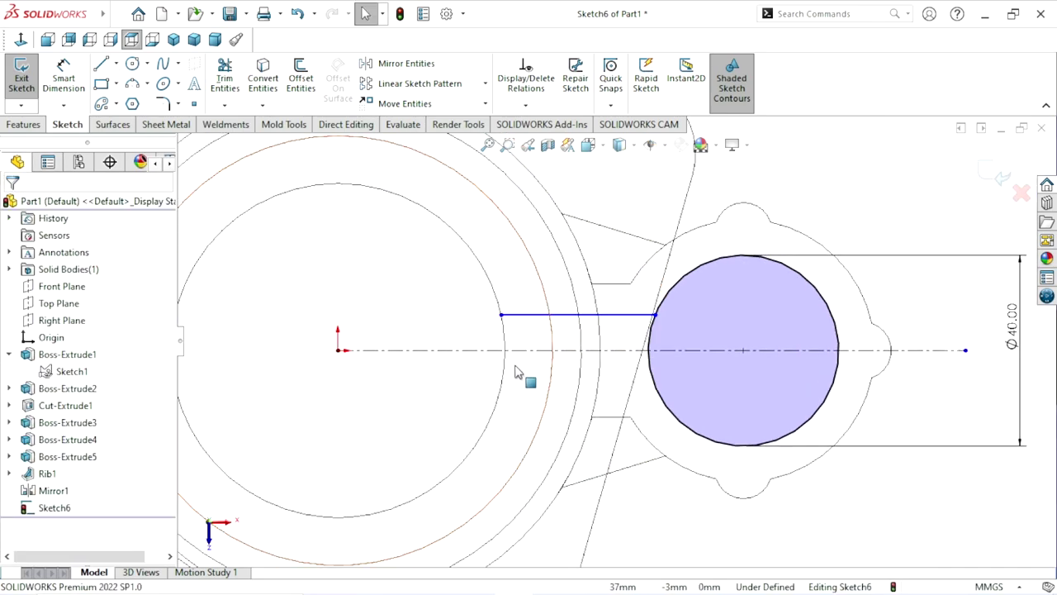
# Mirror the horizontal line about the centerline to form a parallel pair.
pyautogui.click(459, 64)
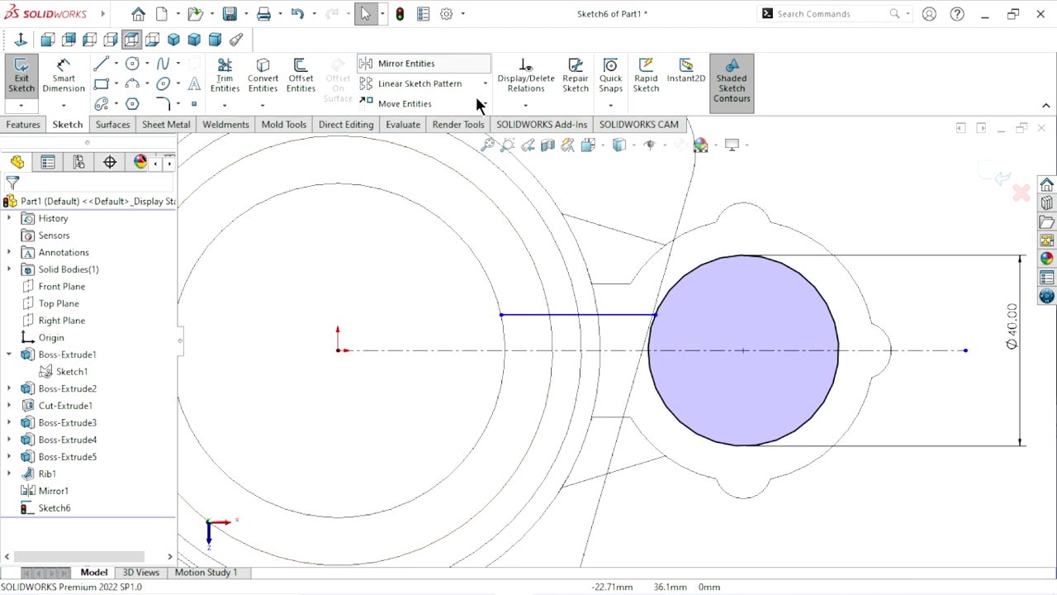
pyautogui.click(526, 317)
pyautogui.click(73, 399)
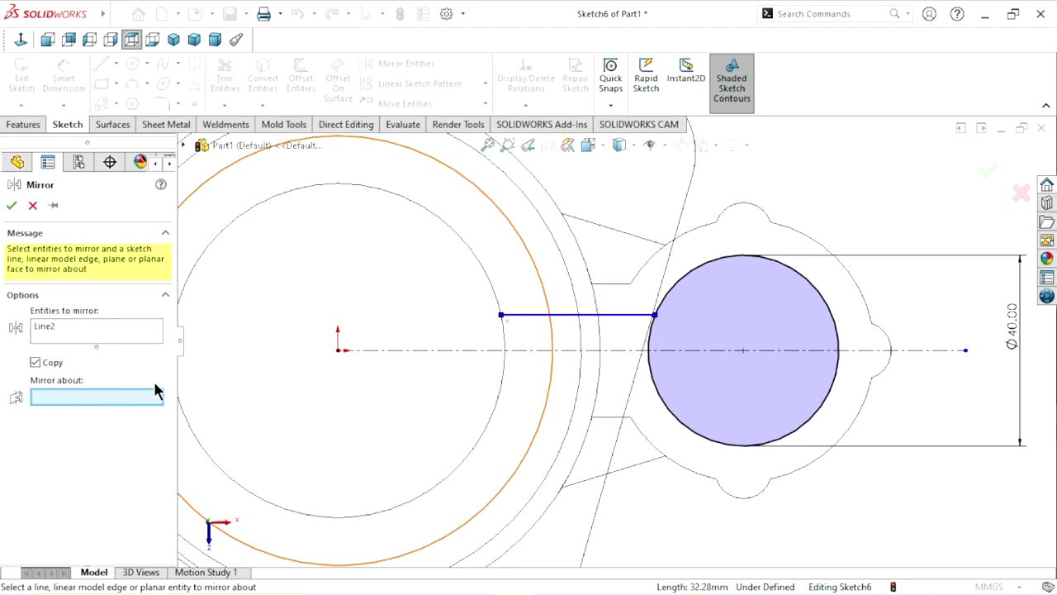
pyautogui.click(466, 352)
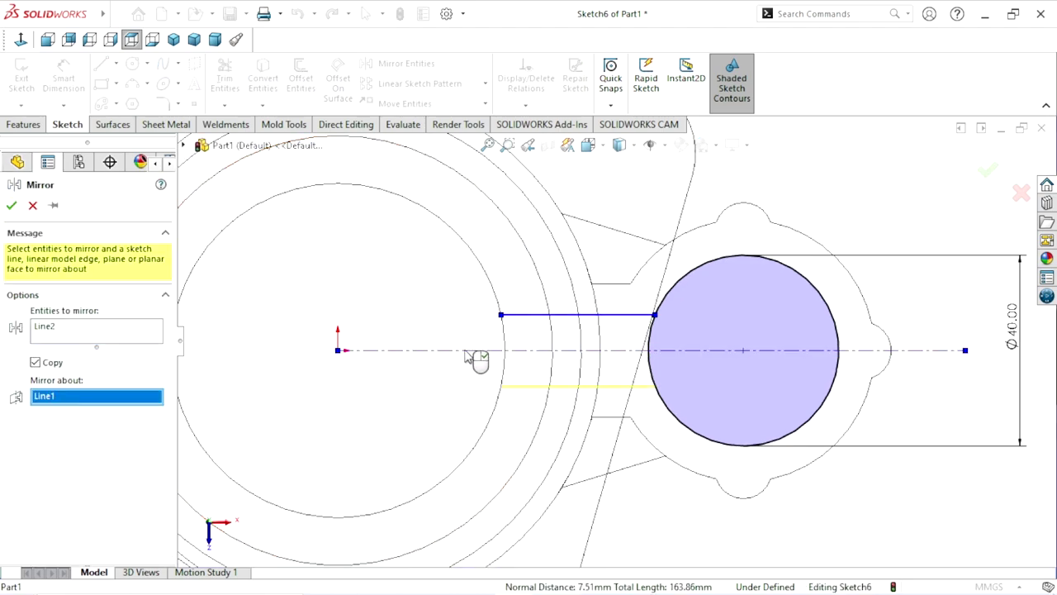
pyautogui.click(12, 206)
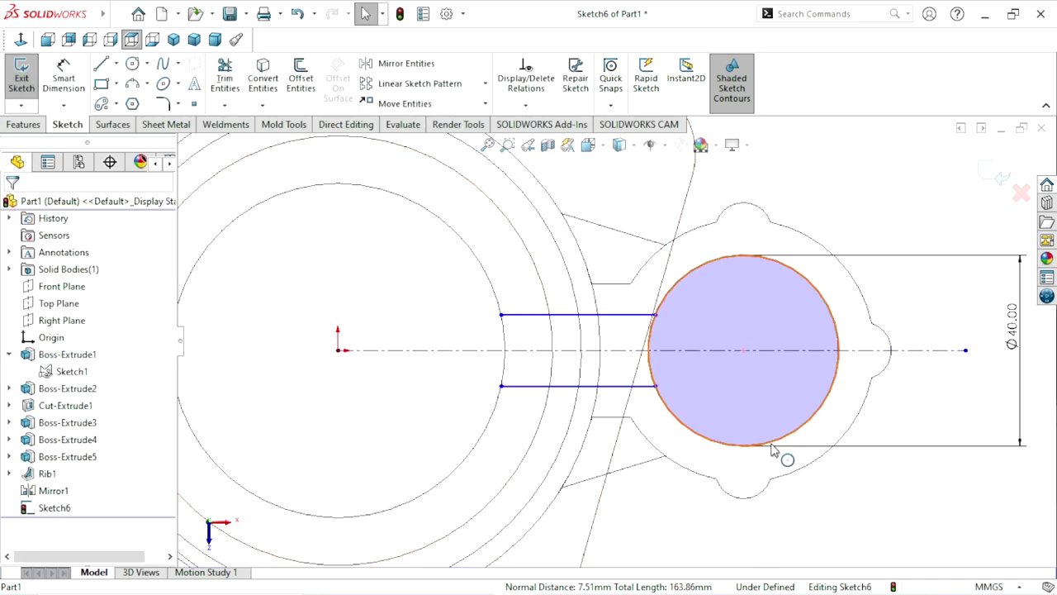
# Dimension the gap between the upper and lower horizontal lines as 22 mm.
pyautogui.click(68, 73)
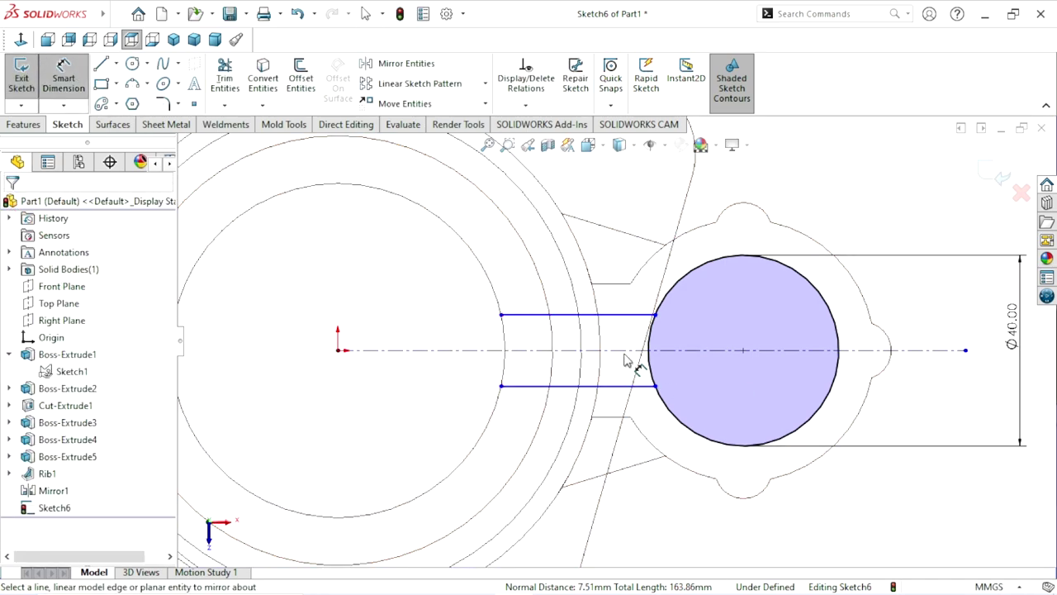
pyautogui.click(526, 316)
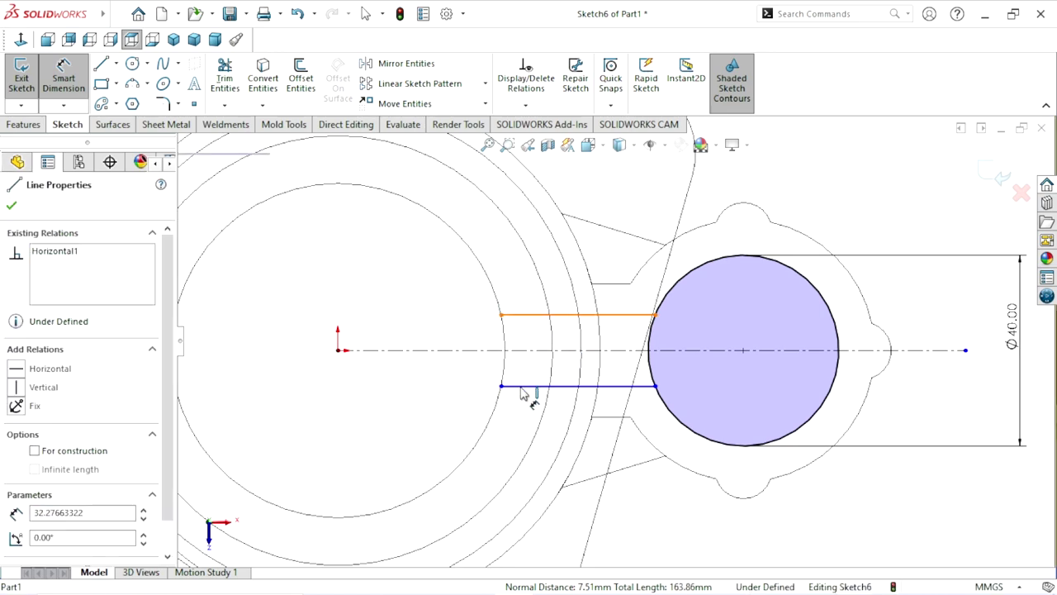
pyautogui.click(526, 385)
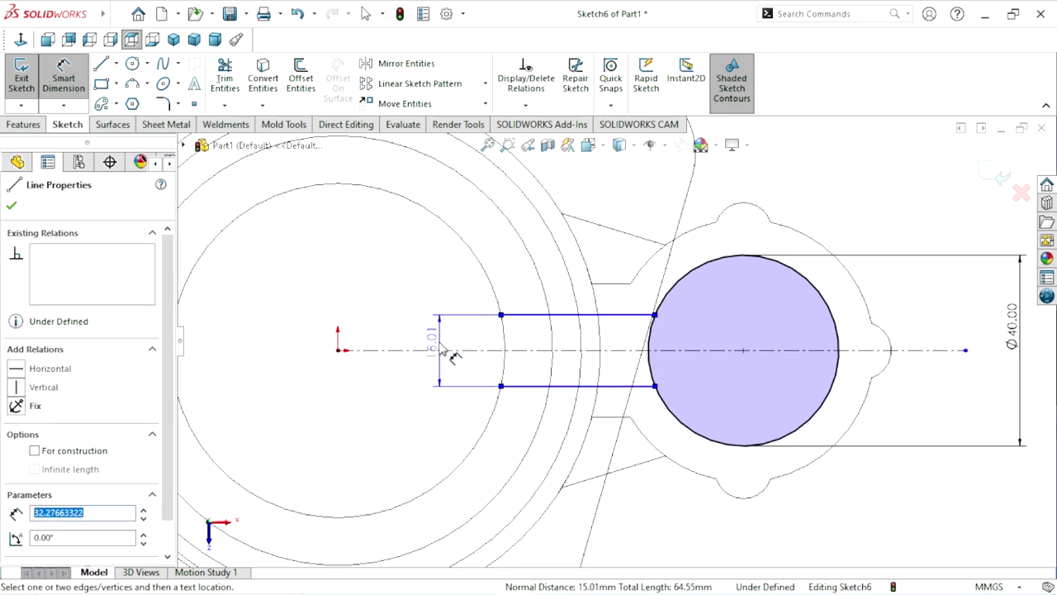
pyautogui.click(439, 283)
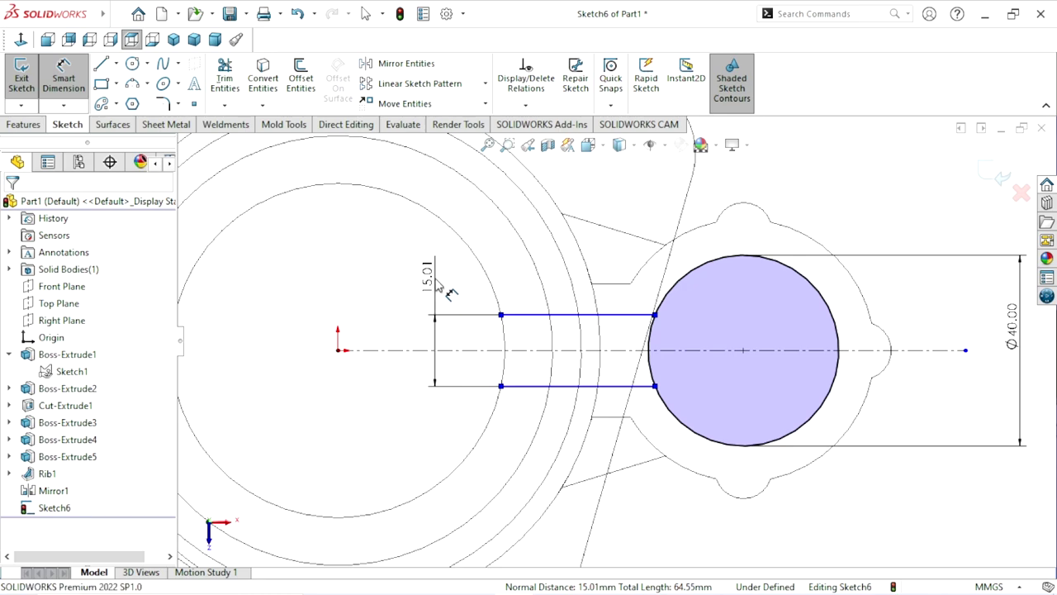
pyautogui.write('22')
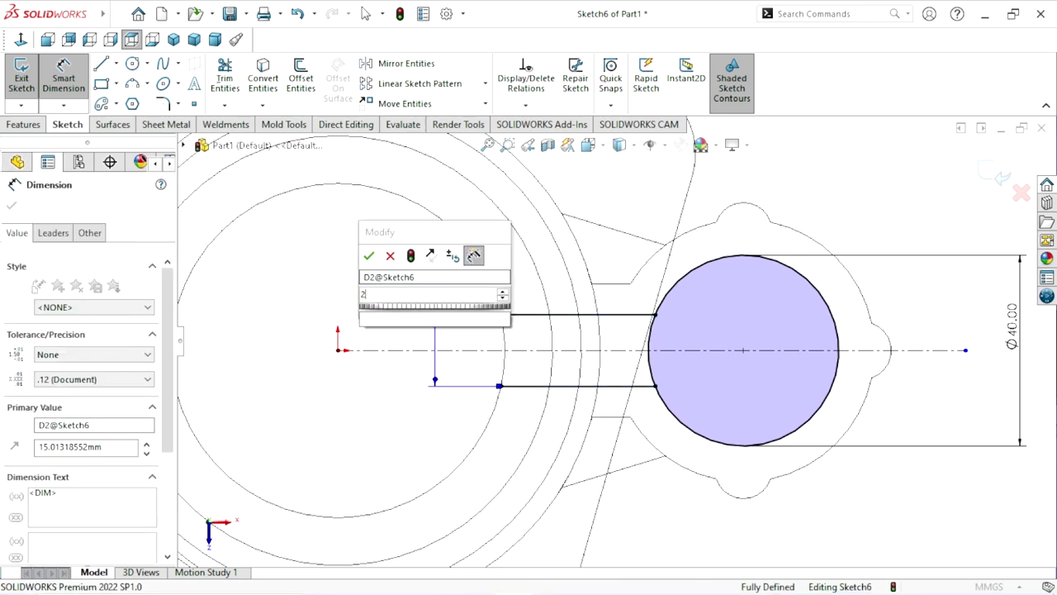
pyautogui.click(369, 253)
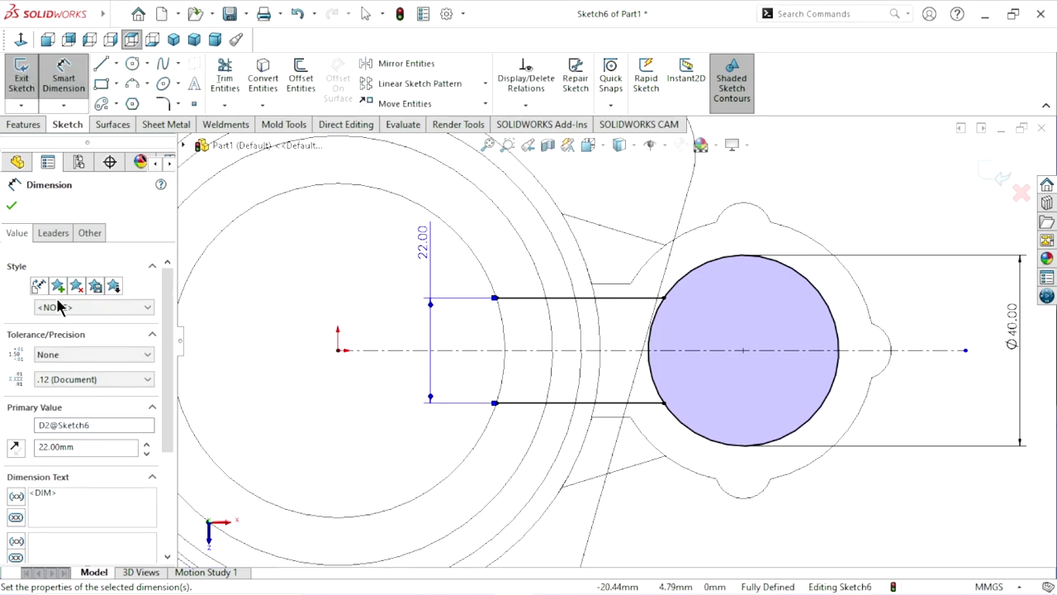
pyautogui.click(12, 208)
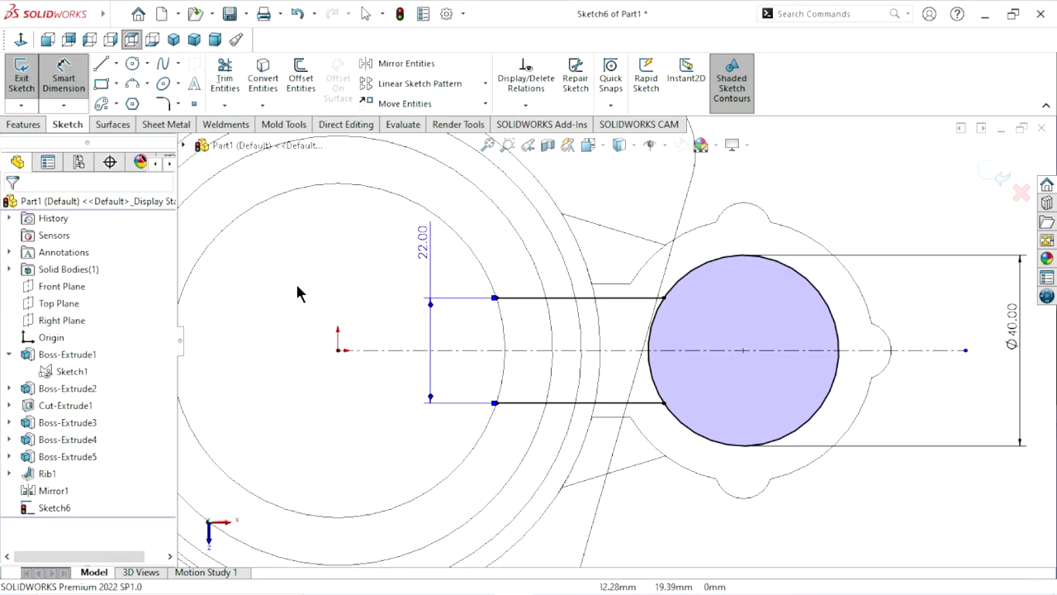
pyautogui.scroll(2, 649, 337)
pyautogui.scroll(-1, 828, 323)
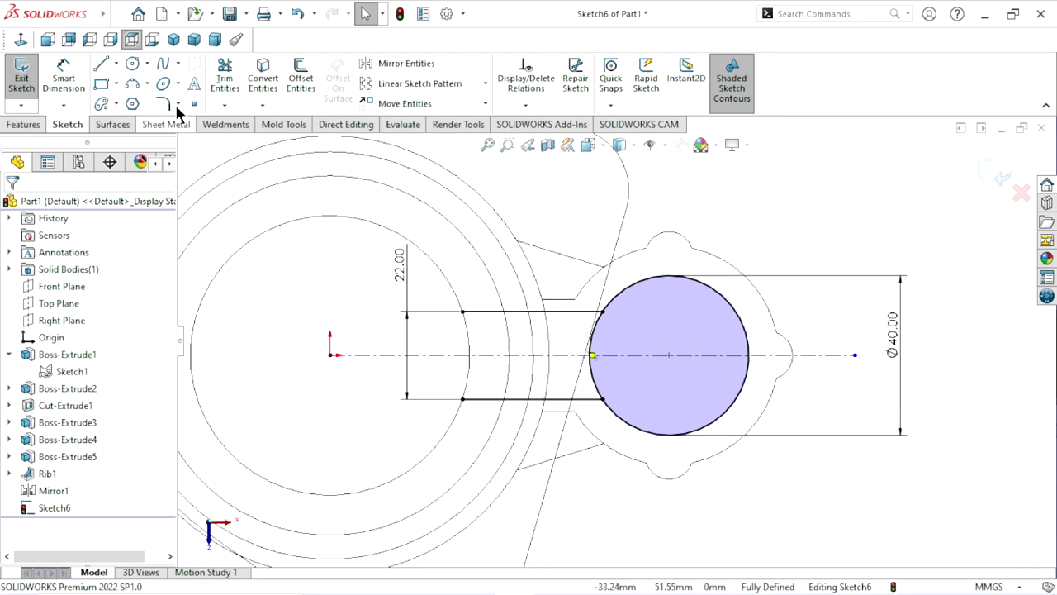
# Draw two small circles centred on the top and bottom of the 40 mm circle.
pyautogui.click(133, 69)
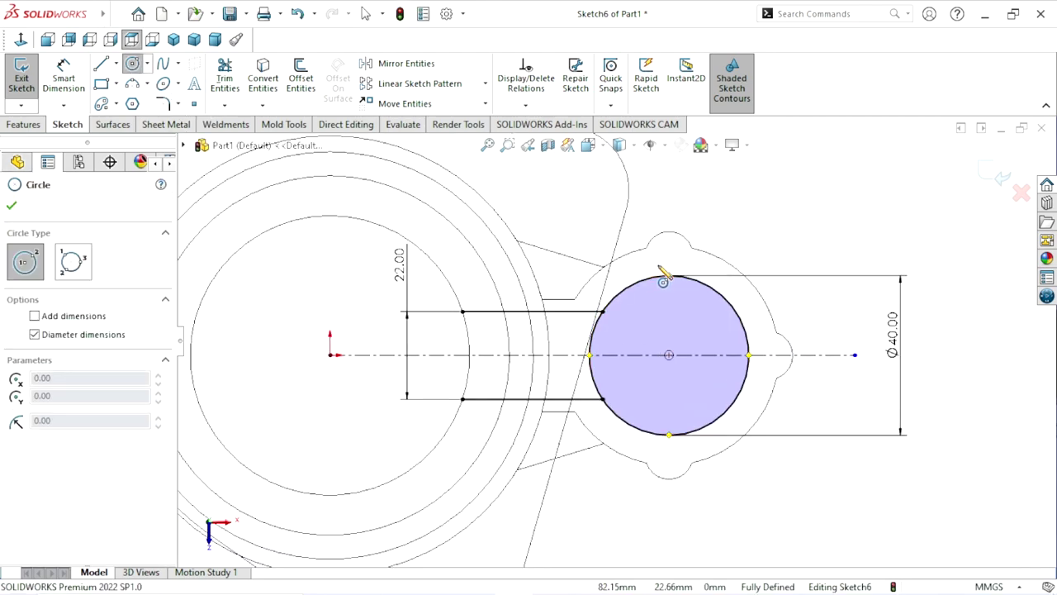
pyautogui.click(669, 276)
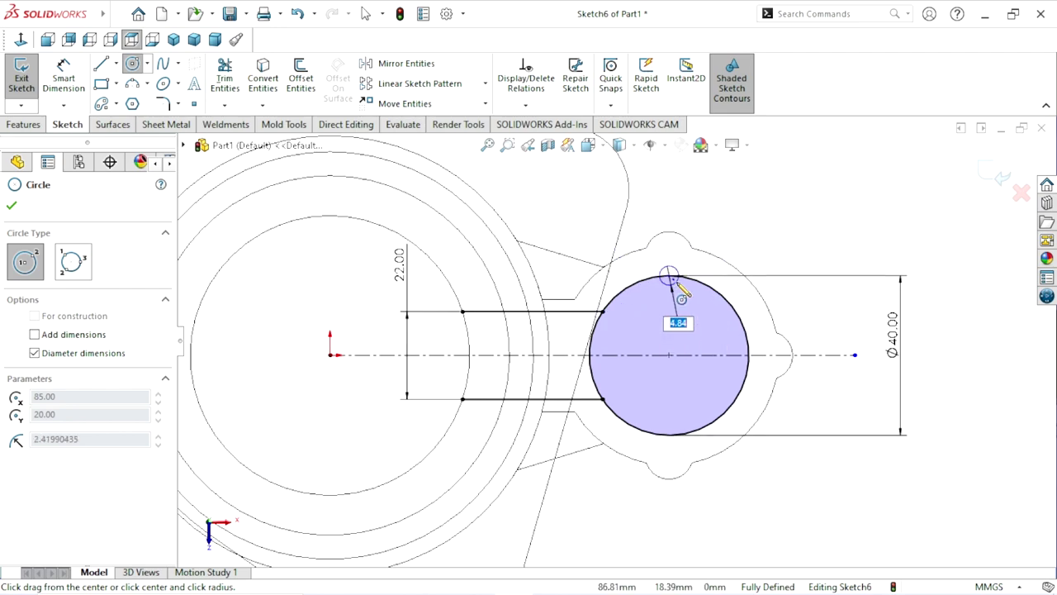
pyautogui.click(682, 303)
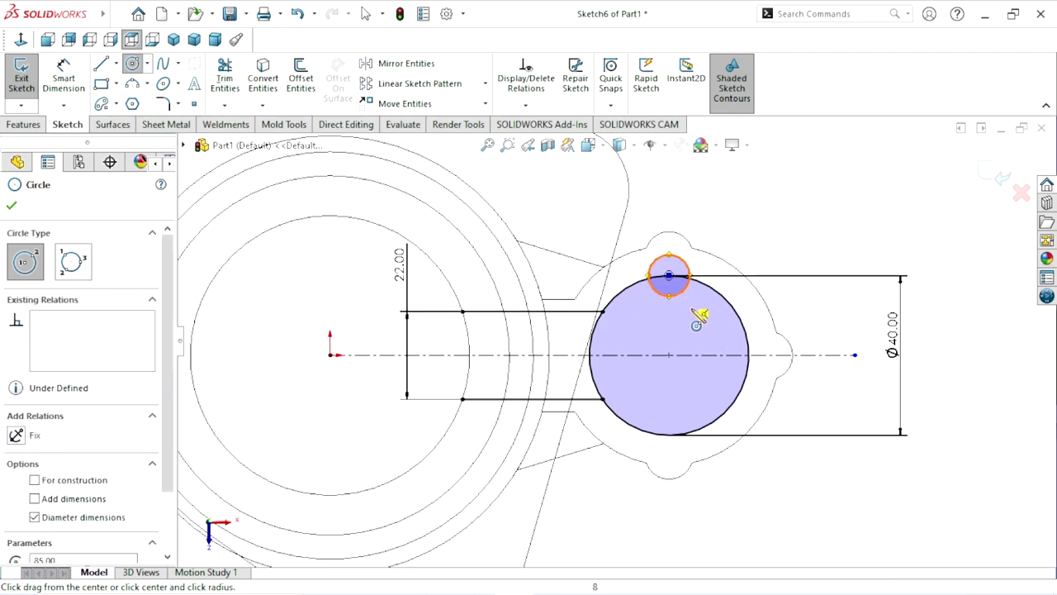
pyautogui.click(669, 435)
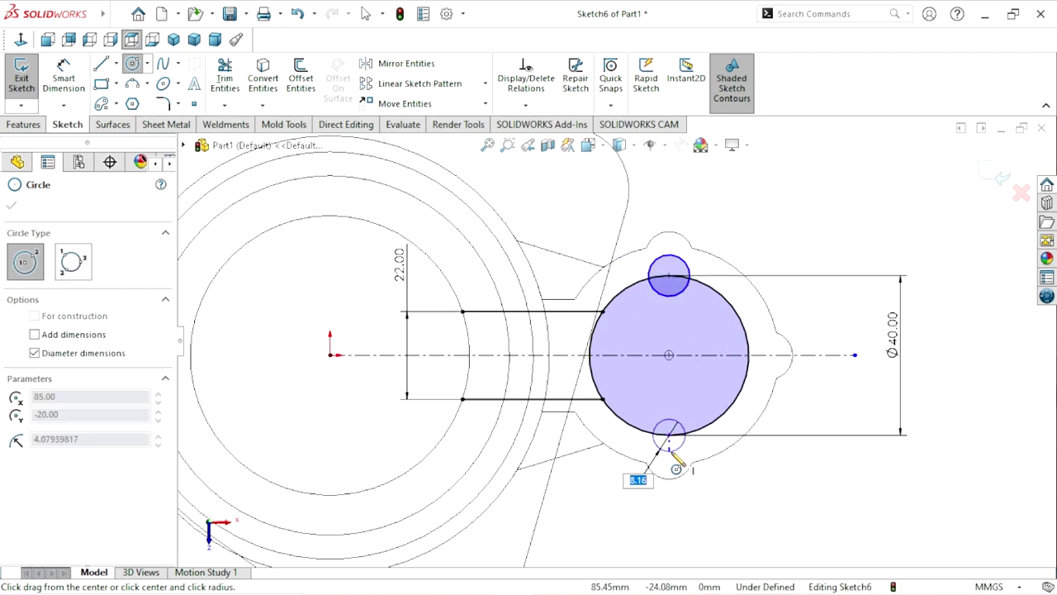
pyautogui.click(676, 462)
pyautogui.rightClick(774, 467)
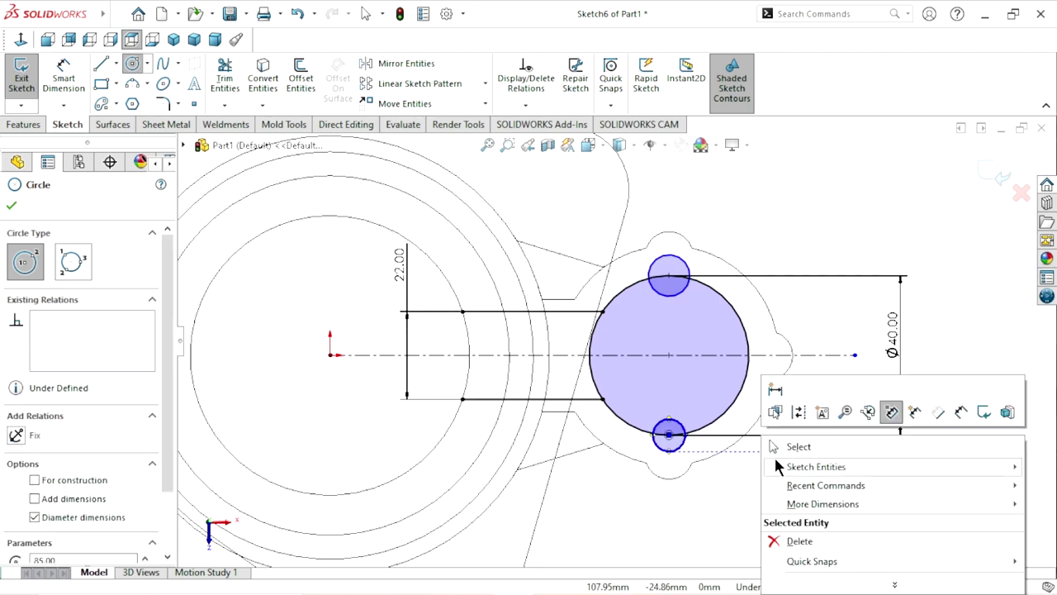
pyautogui.press('Escape')
pyautogui.press('Escape')
pyautogui.scroll(2, 692, 356)
pyautogui.scroll(1, 665, 266)
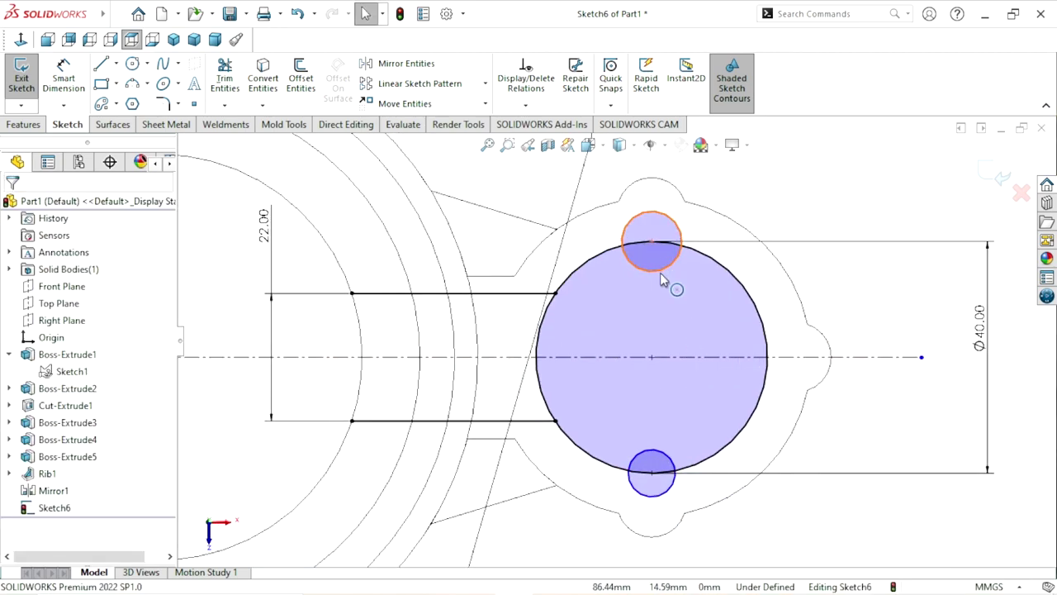
# Make the small circles concentric with the part's rounded lobe edges.
pyautogui.click(654, 451)
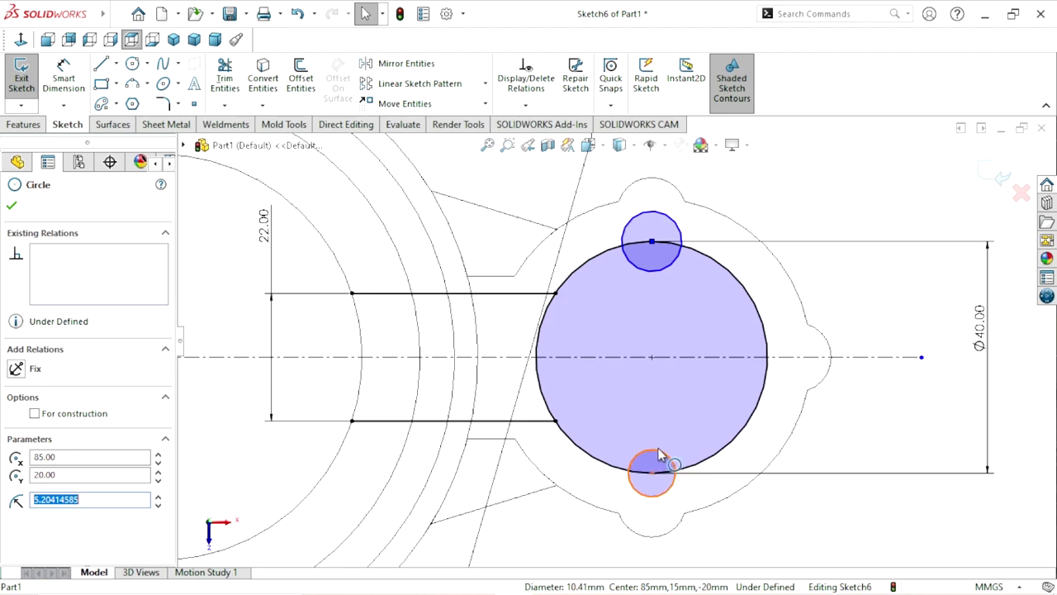
pyautogui.keyDown('ctrl'); pyautogui.click(670, 486); pyautogui.keyUp('ctrl')
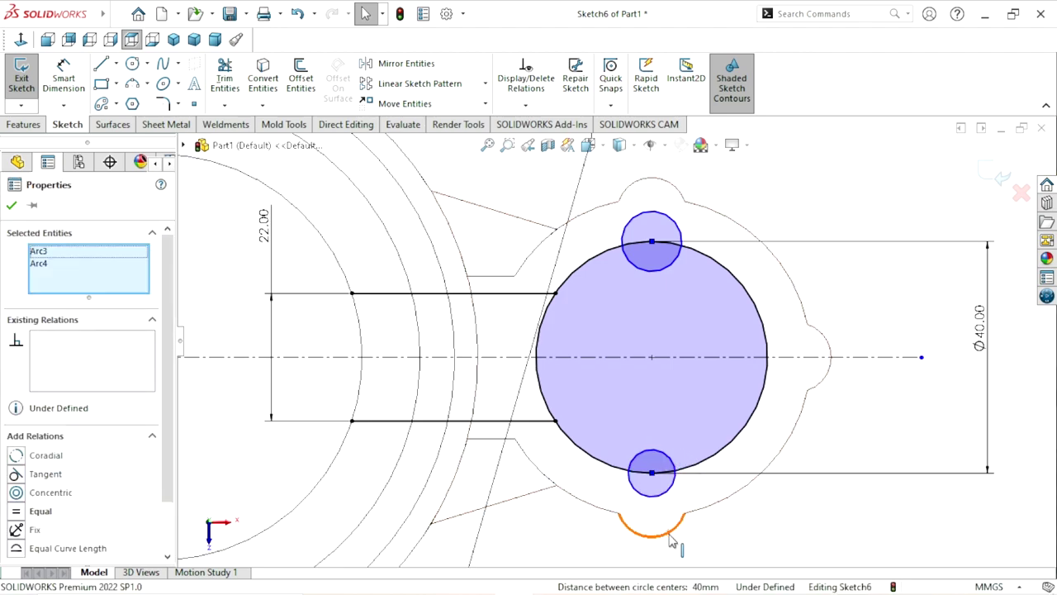
pyautogui.keyDown('ctrl'); pyautogui.click(675, 532); pyautogui.keyUp('ctrl')
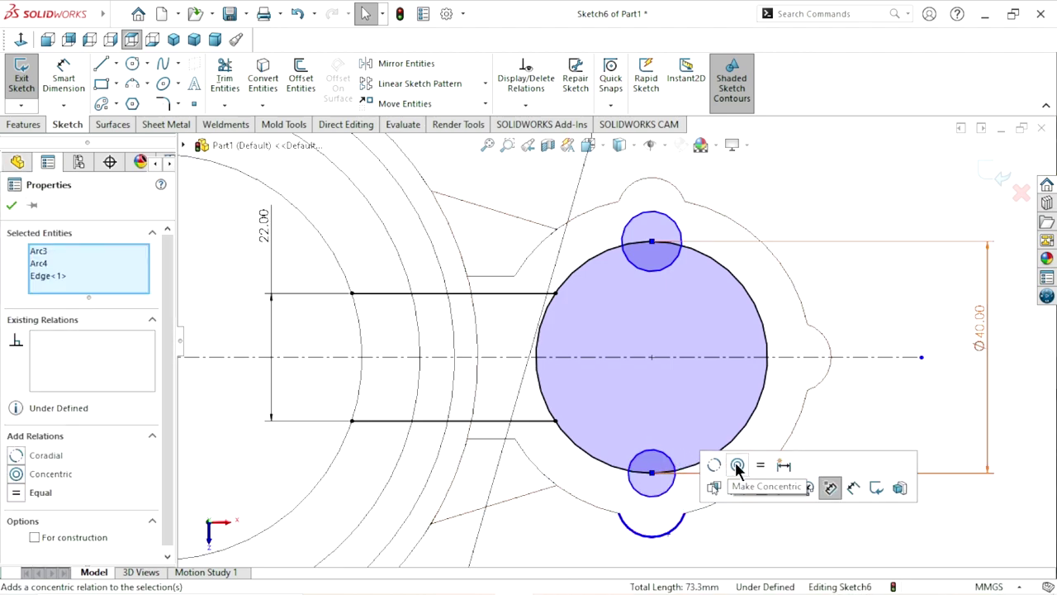
pyautogui.click(759, 466)
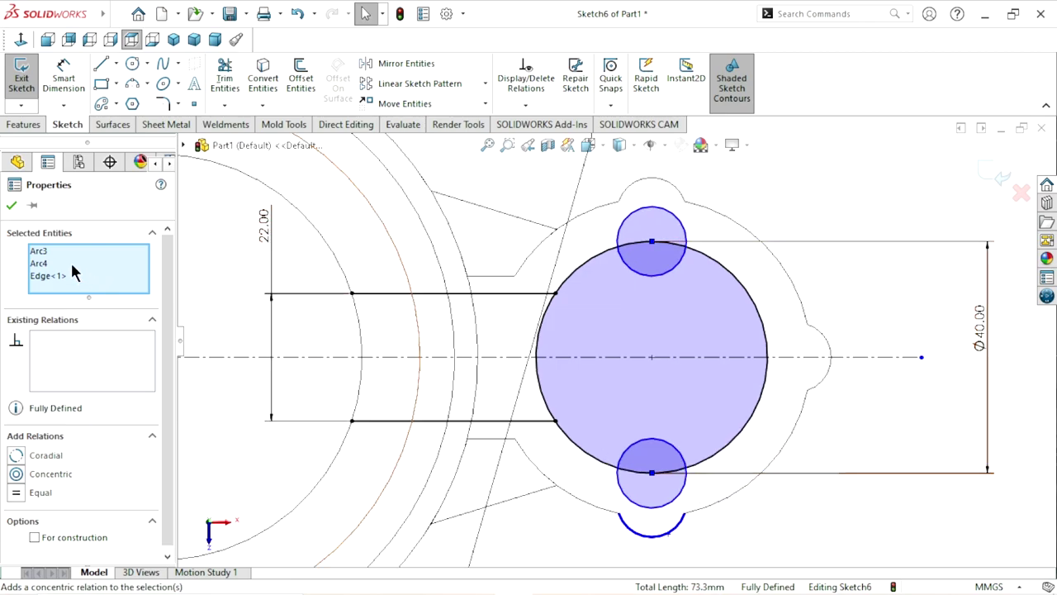
pyautogui.click(11, 206)
pyautogui.scroll(2, 535, 340)
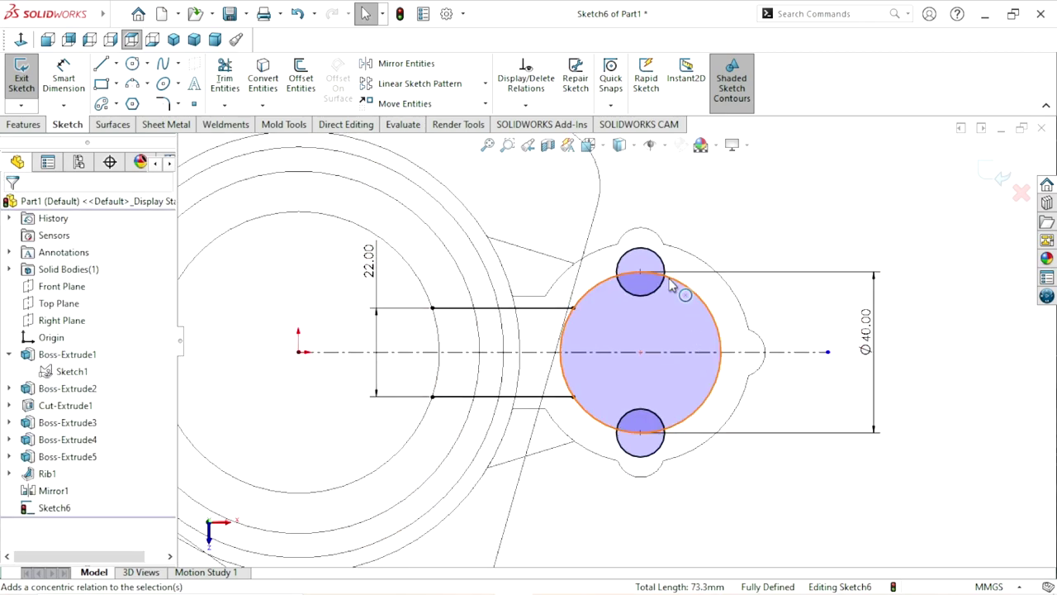
pyautogui.click(224, 77)
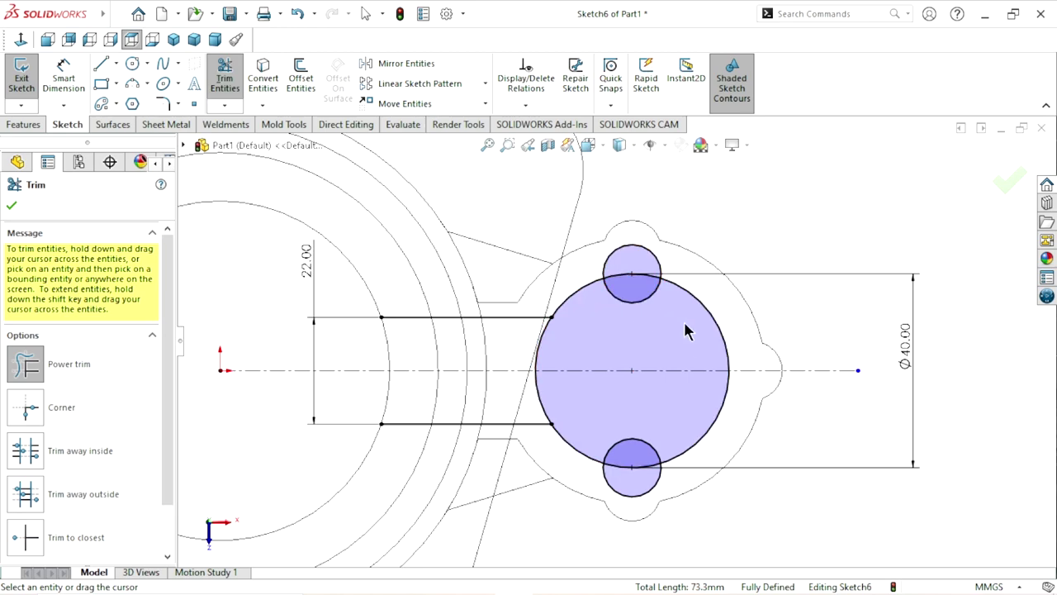
# Power-trim the small circles' inner arcs, then undo the last two trims.
pyautogui.scroll(-2, 708, 307)
pyautogui.moveTo(535, 337); pyautogui.dragTo(573, 307)
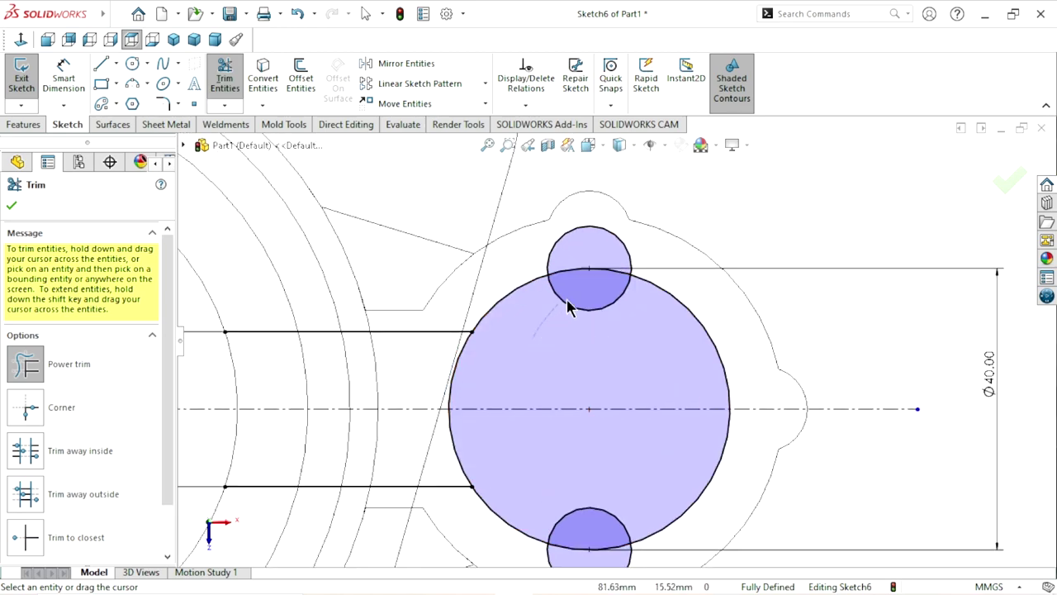
pyautogui.moveTo(573, 271); pyautogui.dragTo(599, 318)
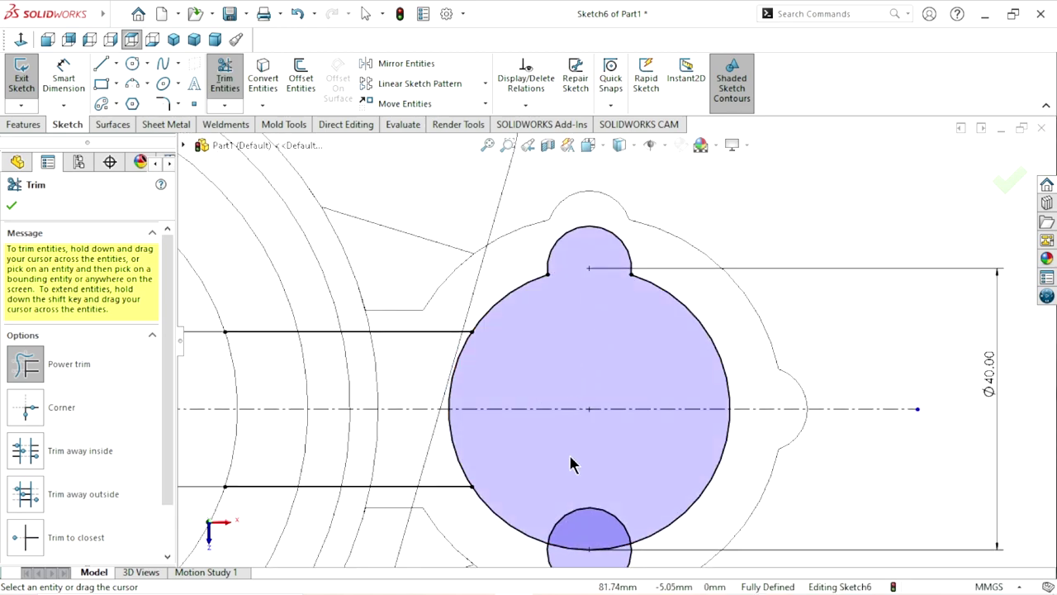
pyautogui.moveTo(583, 489); pyautogui.dragTo(588, 516)
pyautogui.scroll(3, 569, 343)
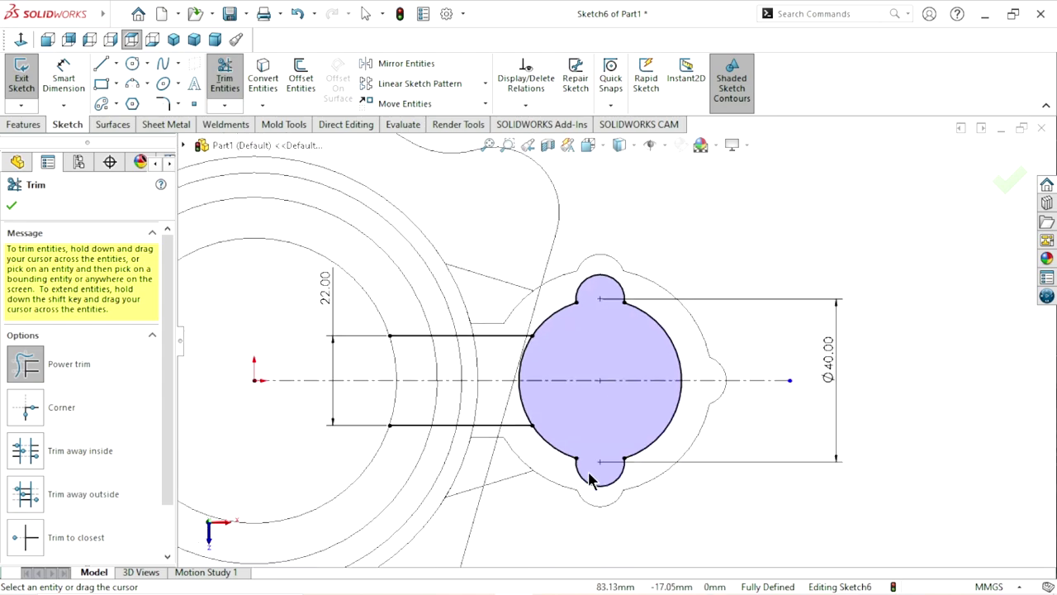
pyautogui.scroll(2, 564, 341)
pyautogui.scroll(-3, 598, 374)
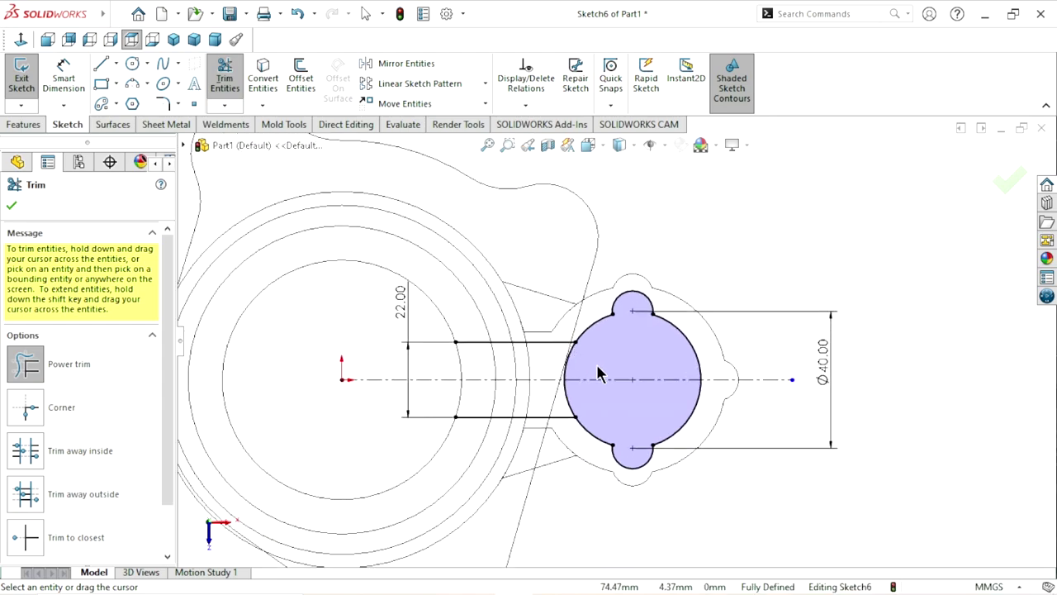
pyautogui.scroll(2, 648, 349)
pyautogui.scroll(-2, 628, 355)
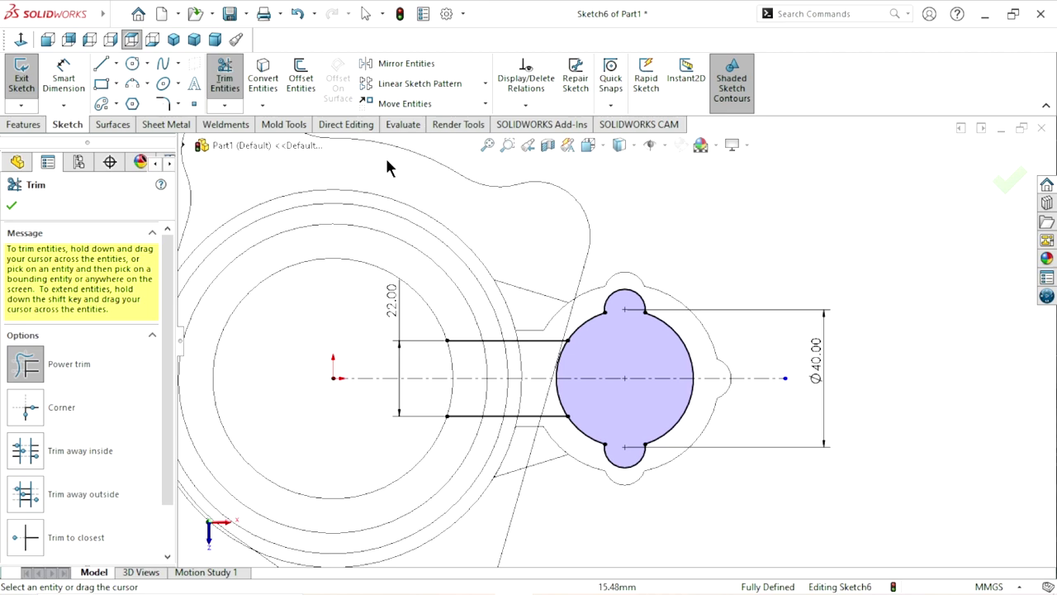
pyautogui.click(297, 14)
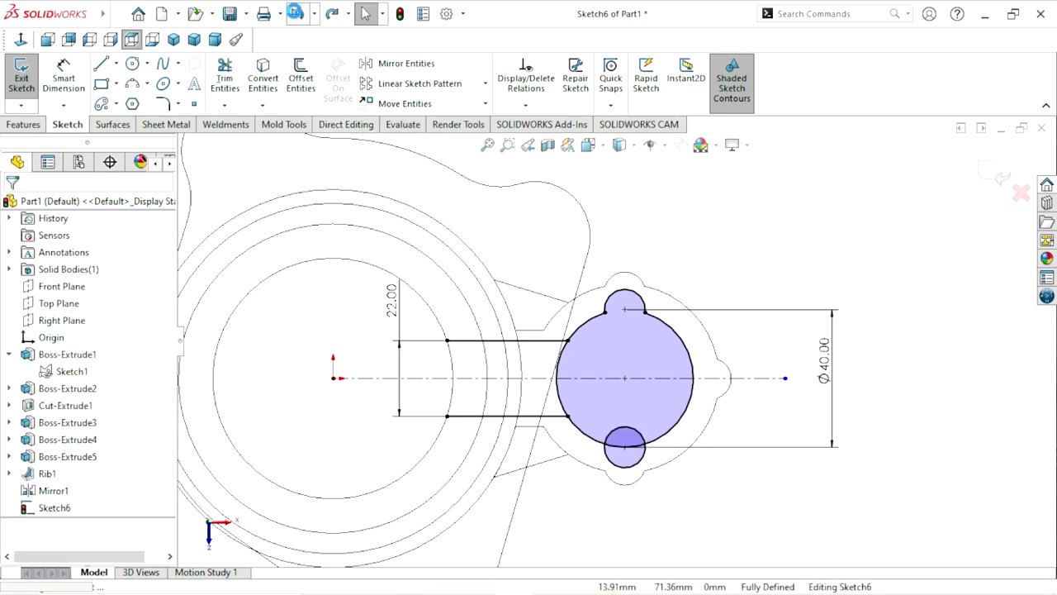
pyautogui.click(298, 14)
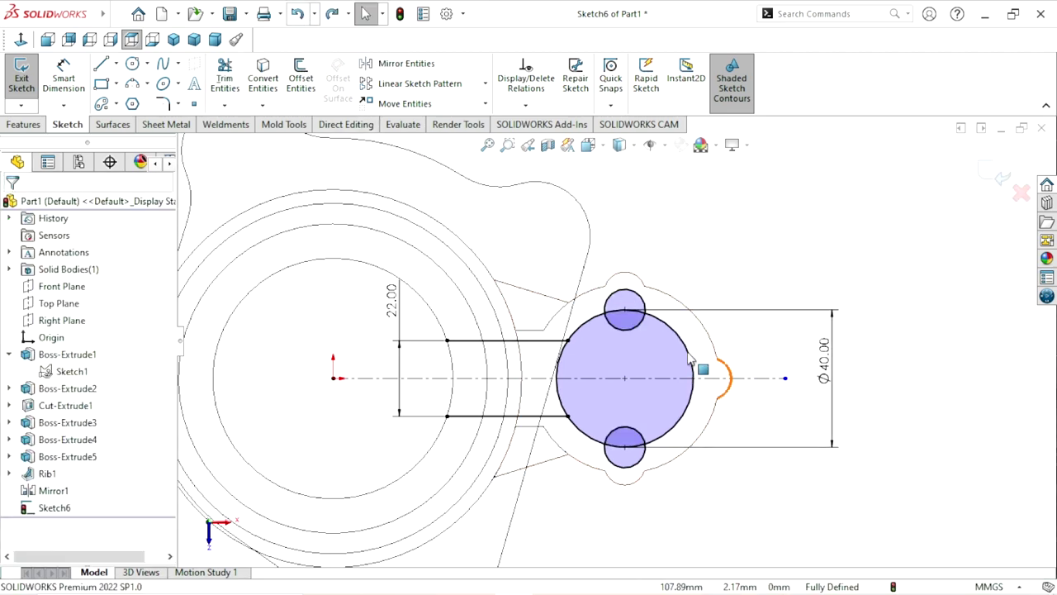
# Retrim both small circles into notches and open the 40 mm circle between the slot lines.
pyautogui.click(224, 76)
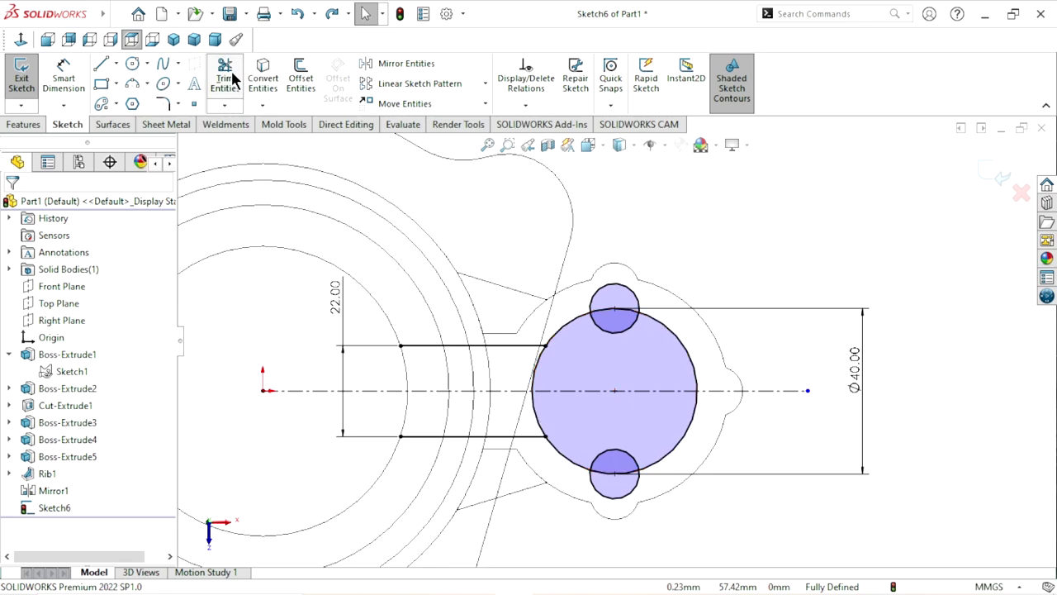
pyautogui.scroll(-3, 665, 364)
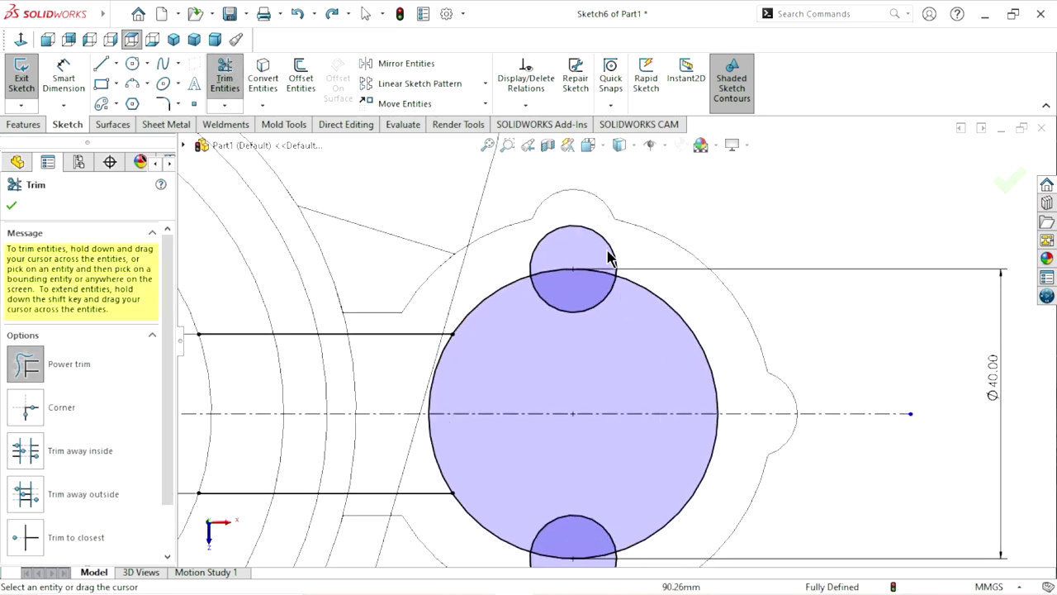
pyautogui.moveTo(573, 219); pyautogui.dragTo(566, 283)
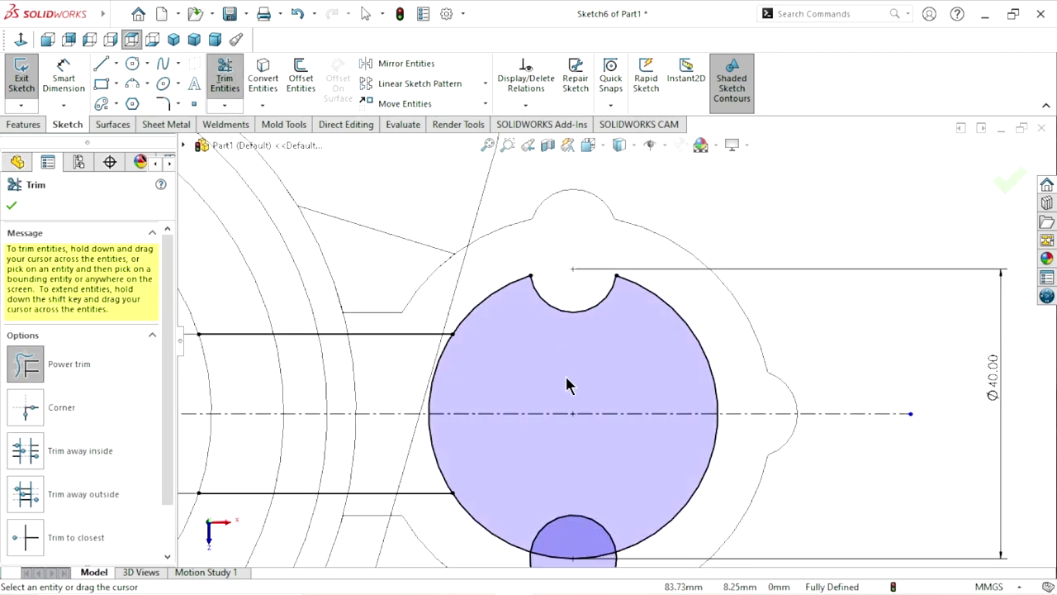
pyautogui.scroll(3, 564, 468)
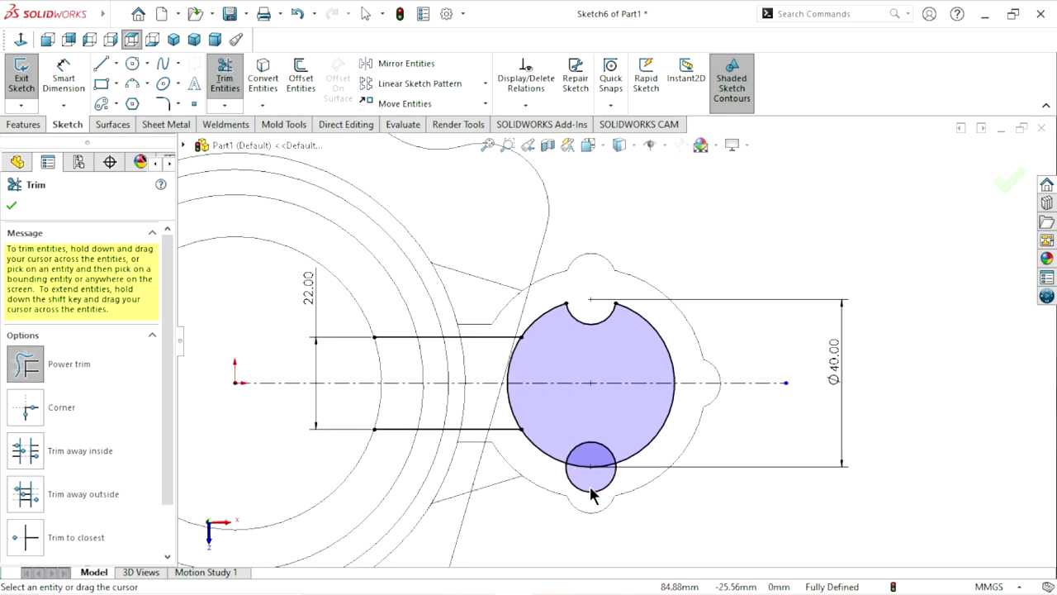
pyautogui.moveTo(590, 491); pyautogui.dragTo(589, 467)
pyautogui.scroll(3, 586, 457)
pyautogui.scroll(-1, 549, 339)
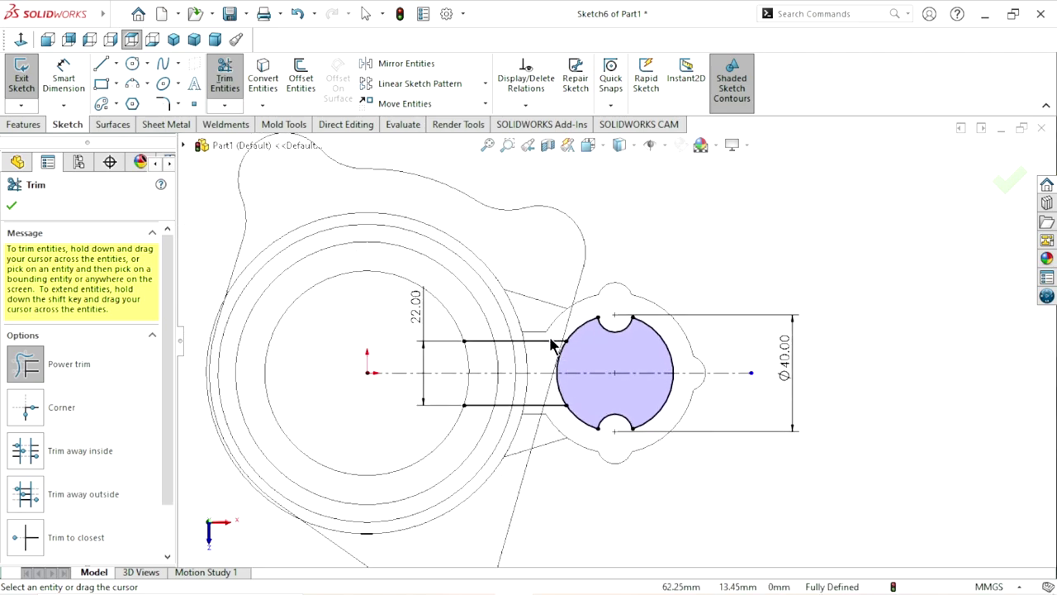
pyautogui.moveTo(560, 360); pyautogui.dragTo(559, 371)
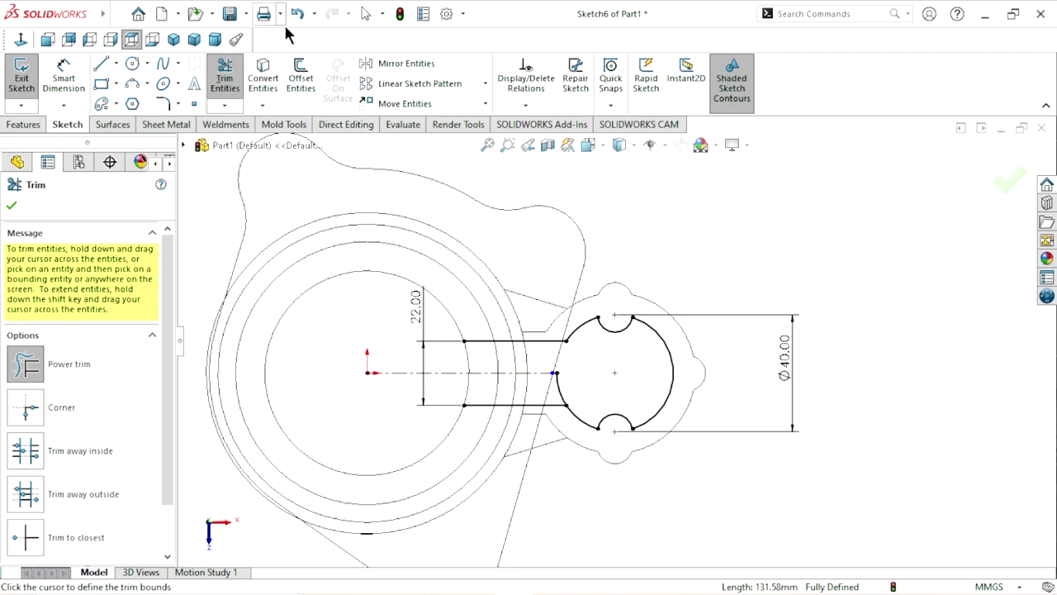
pyautogui.press('Escape')
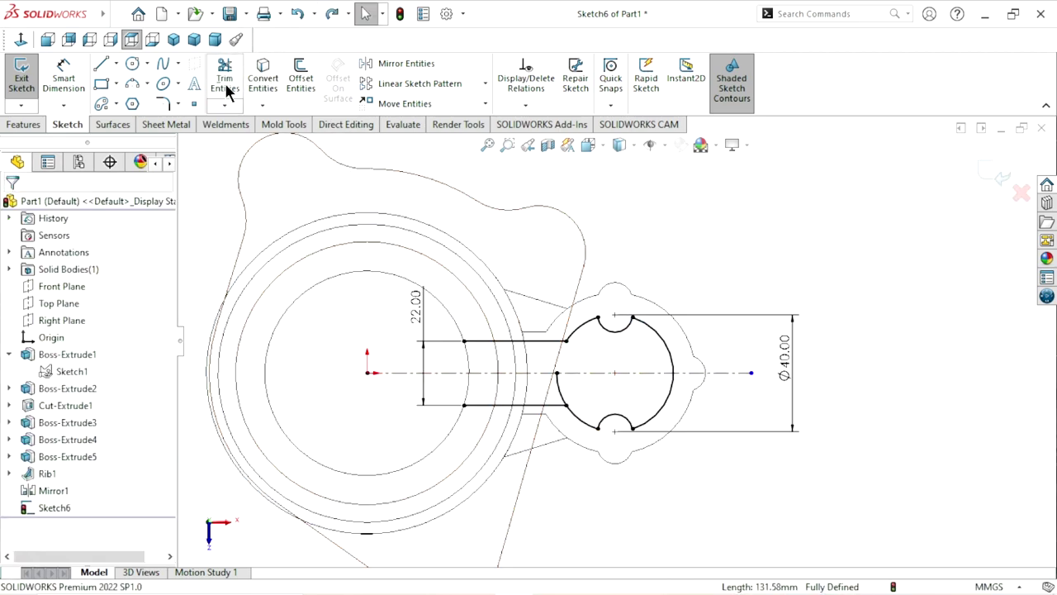
pyautogui.press('Return')
pyautogui.scroll(-3, 561, 405)
pyautogui.moveTo(599, 371); pyautogui.dragTo(570, 373)
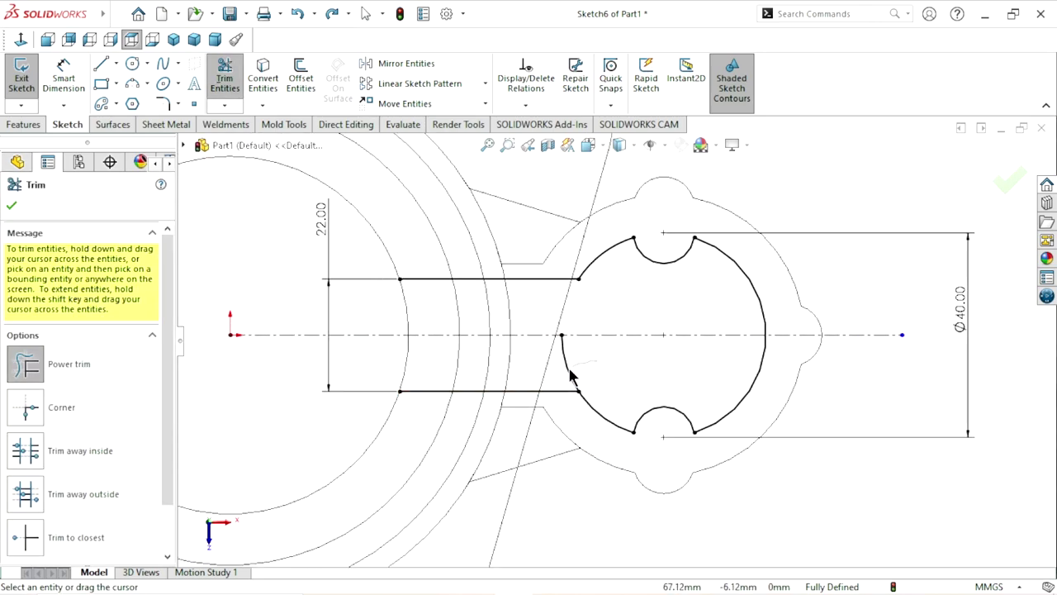
# Convert the base's inner circular edge into the sketch and trim it to the slot end.
pyautogui.click(11, 207)
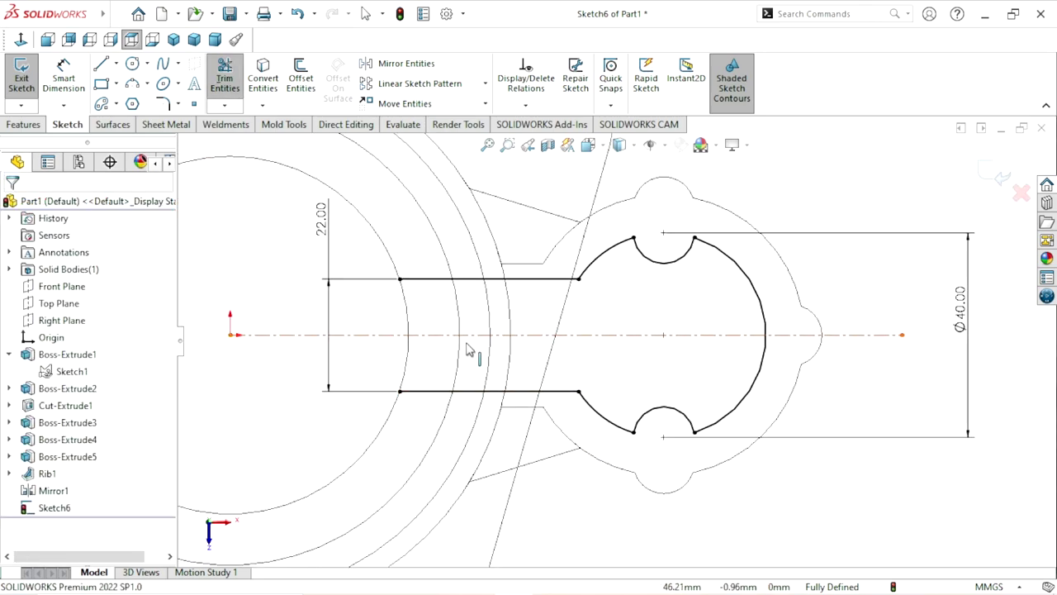
pyautogui.click(390, 261)
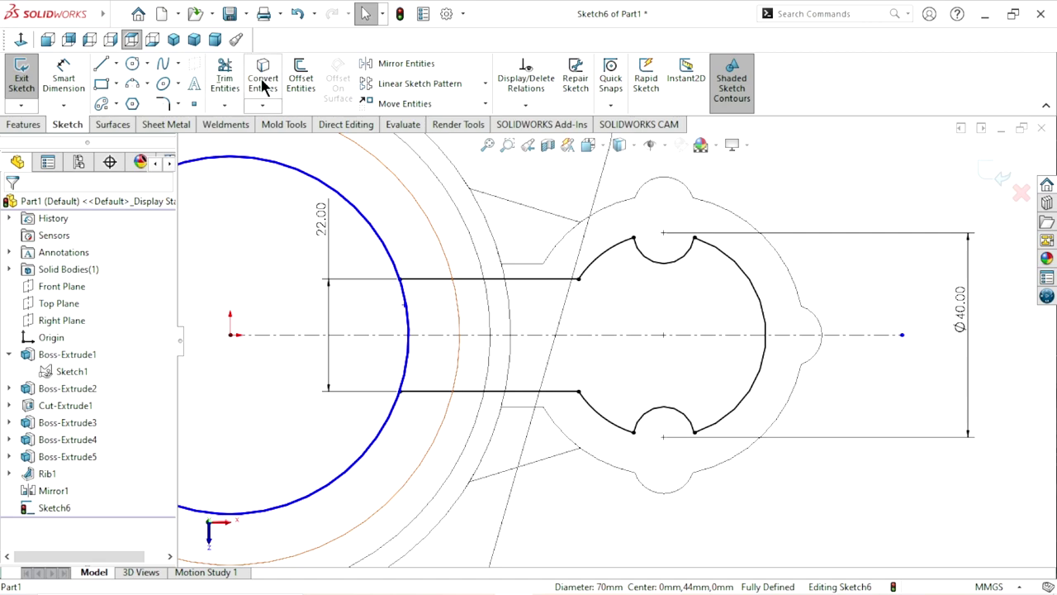
pyautogui.press('f')
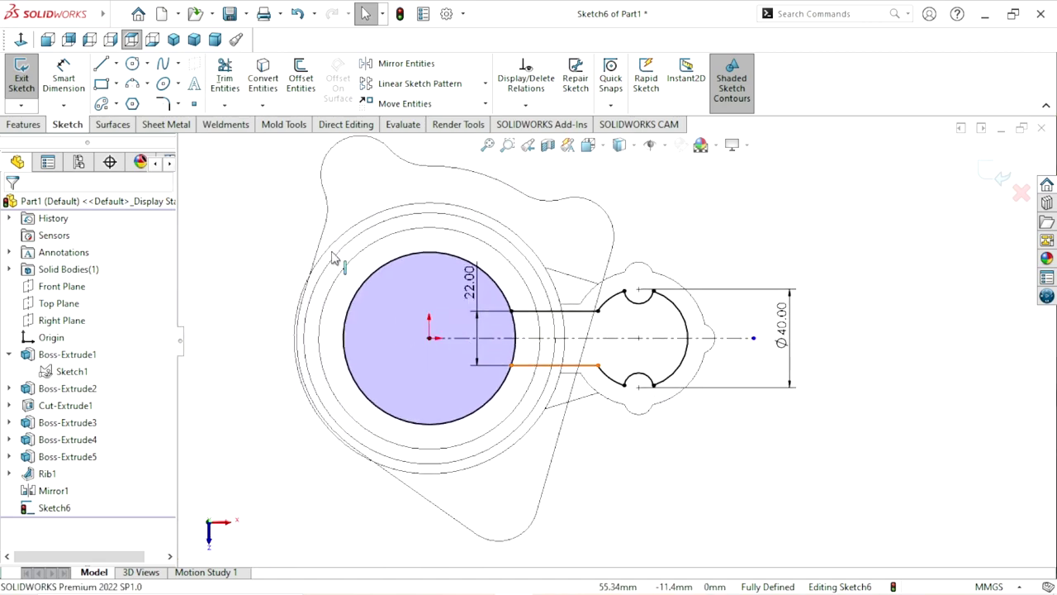
pyautogui.click(225, 80)
pyautogui.moveTo(391, 260); pyautogui.dragTo(258, 295)
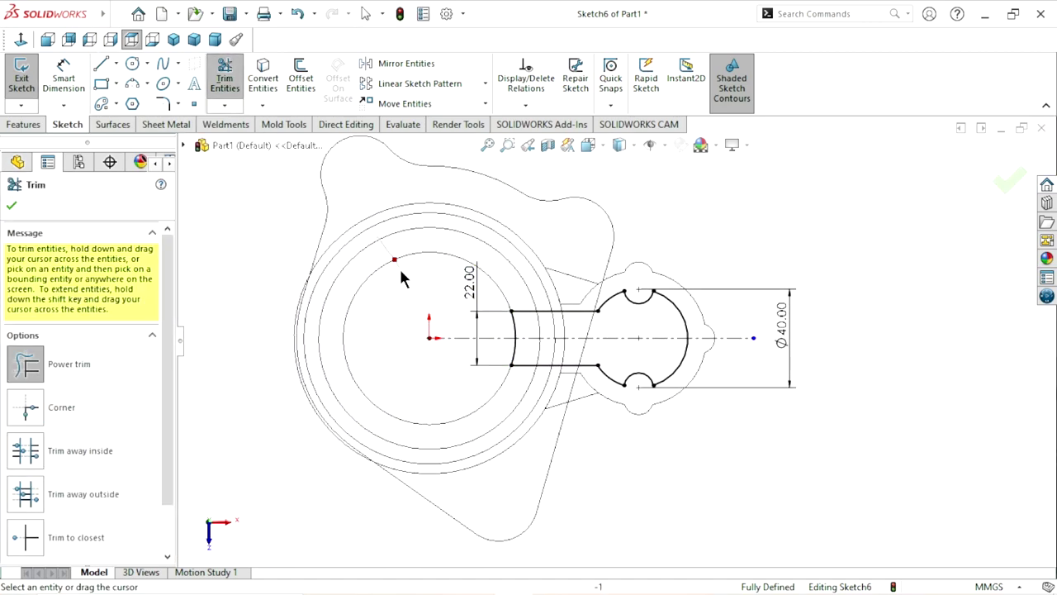
pyautogui.click(11, 206)
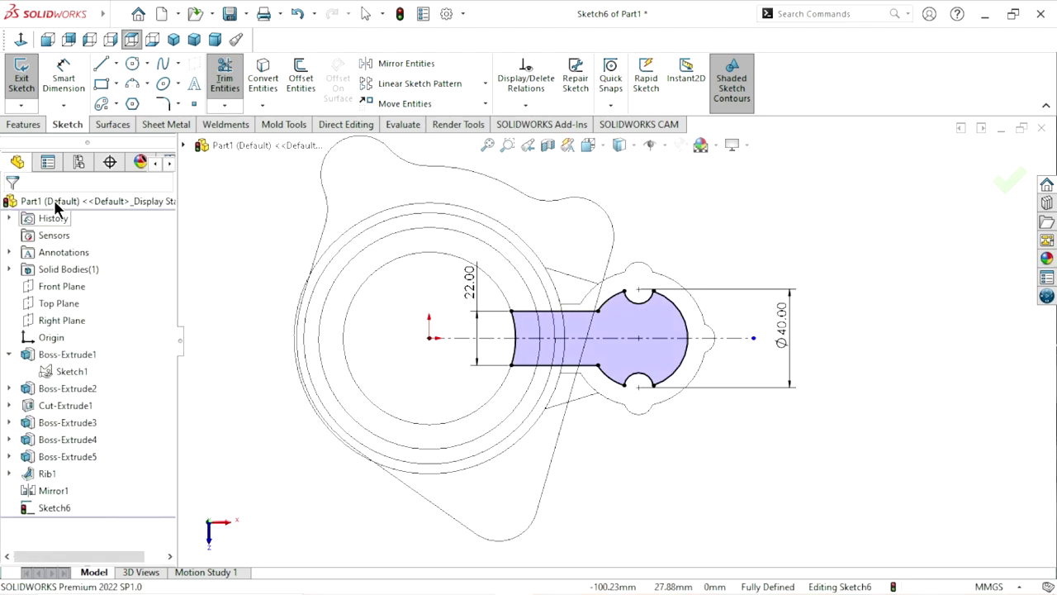
# Show the model shaded with edges in an isometric view.
pyautogui.click(33, 128)
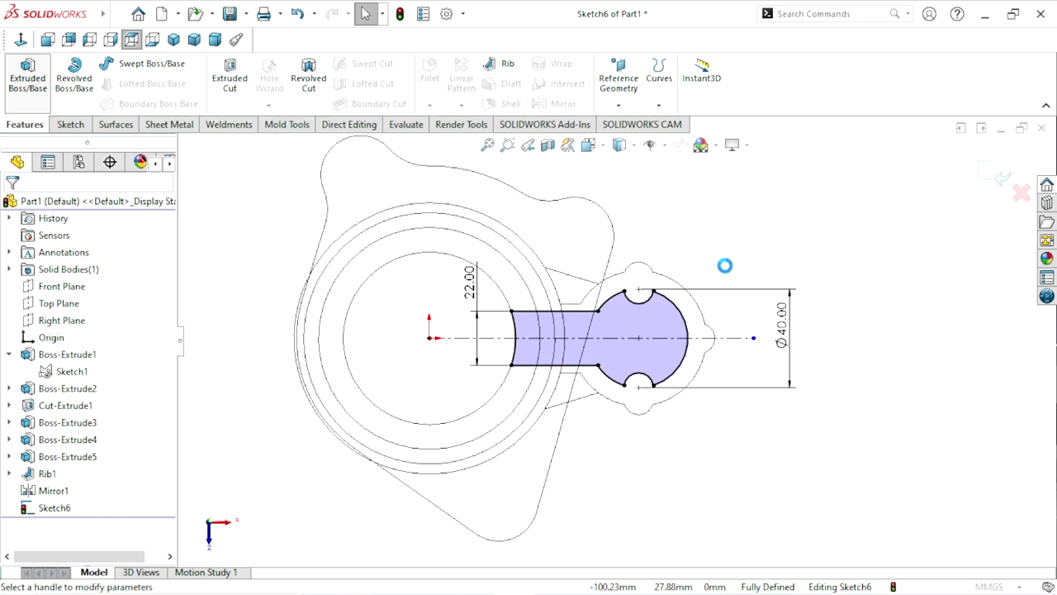
pyautogui.click(636, 151)
pyautogui.click(621, 196)
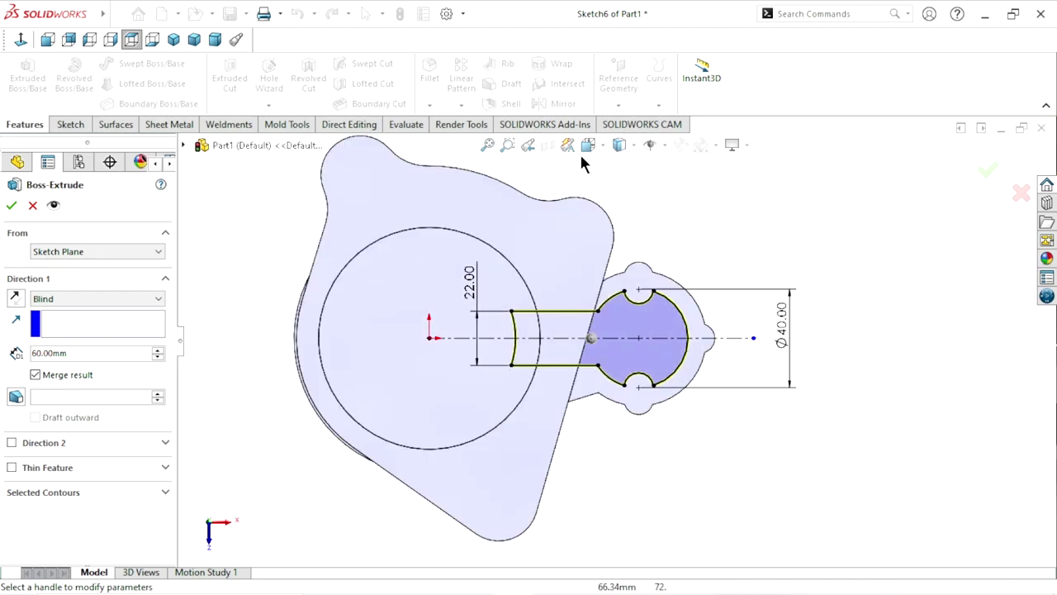
pyautogui.click(176, 40)
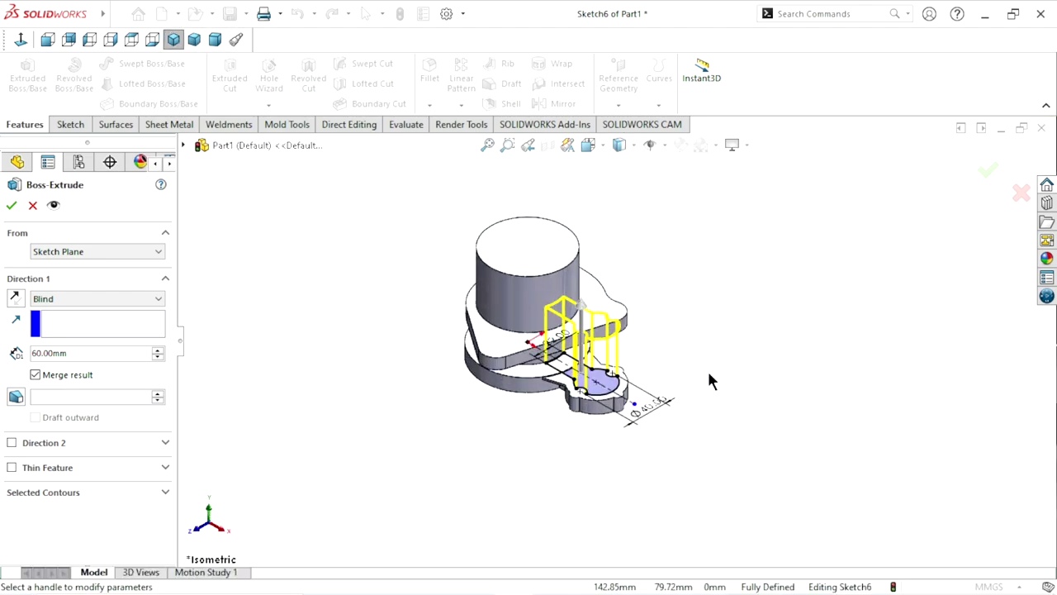
# Extrude Sketch6 Up To Surface, ending at the upper plate face.
pyautogui.click(114, 298)
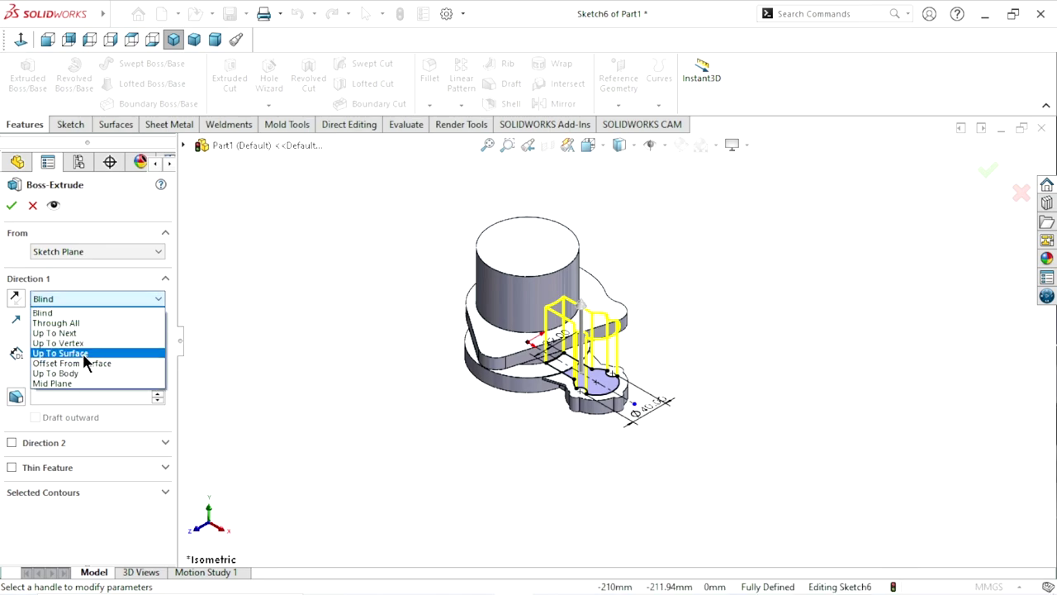
pyautogui.click(83, 356)
pyautogui.moveTo(570, 289); pyautogui.dragTo(580, 306, button='middle')
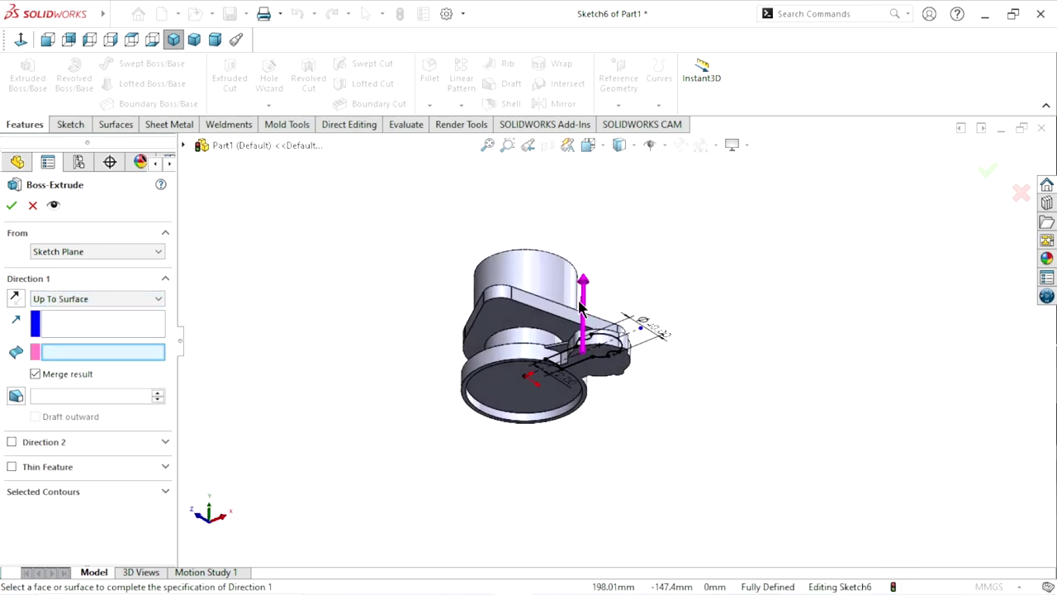
pyautogui.scroll(-3, 581, 305)
pyautogui.click(567, 302)
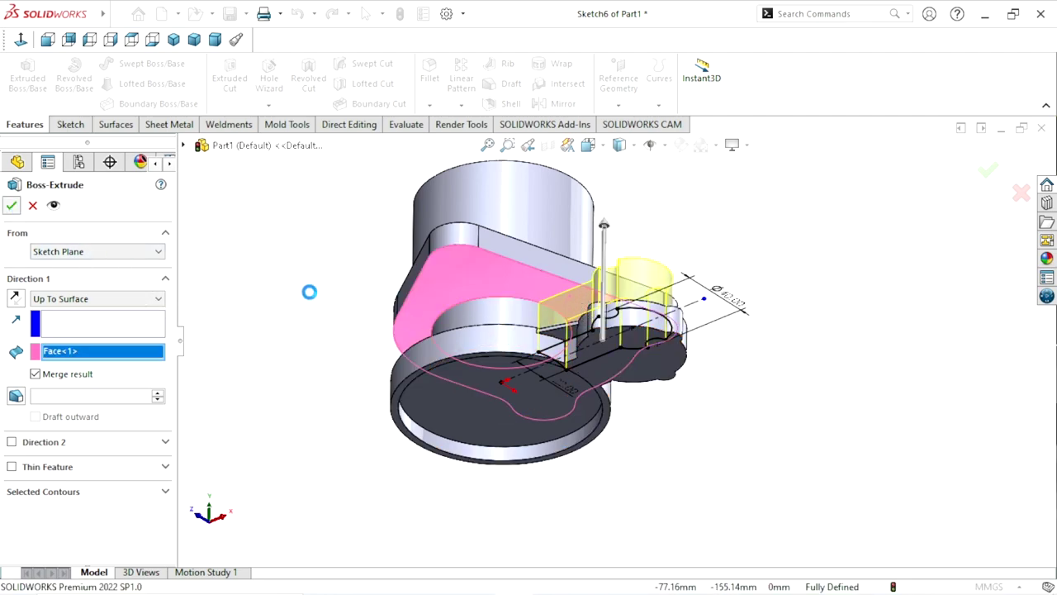
pyautogui.moveTo(710, 318)
pyautogui.mouseDown(button='middle')
pyautogui.moveTo(702, 470)
pyautogui.moveTo(727, 413)
pyautogui.moveTo(760, 449)
pyautogui.moveTo(714, 431)
pyautogui.mouseUp(button='middle')
# Open a new sketch on the top face of Boss-Extrude6.
pyautogui.scroll(3, 698, 392)
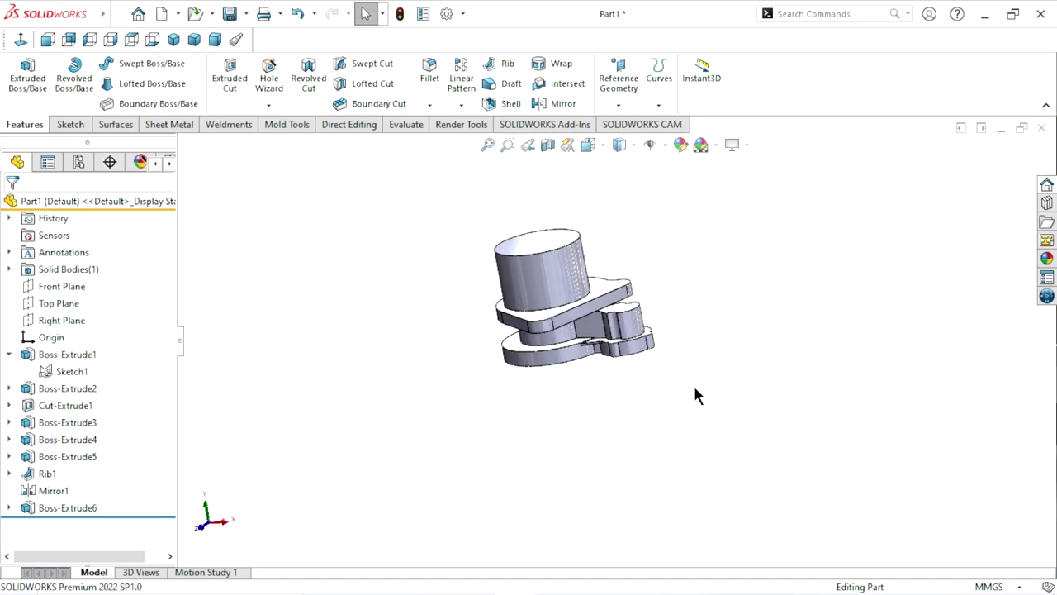
pyautogui.scroll(-2, 657, 318)
pyautogui.scroll(-3, 625, 334)
pyautogui.moveTo(685, 343)
pyautogui.mouseDown(button='middle')
pyautogui.moveTo(593, 347)
pyautogui.moveTo(680, 421)
pyautogui.moveTo(674, 438)
pyautogui.mouseUp(button='middle')
pyautogui.scroll(2, 675, 438)
pyautogui.scroll(-3, 635, 362)
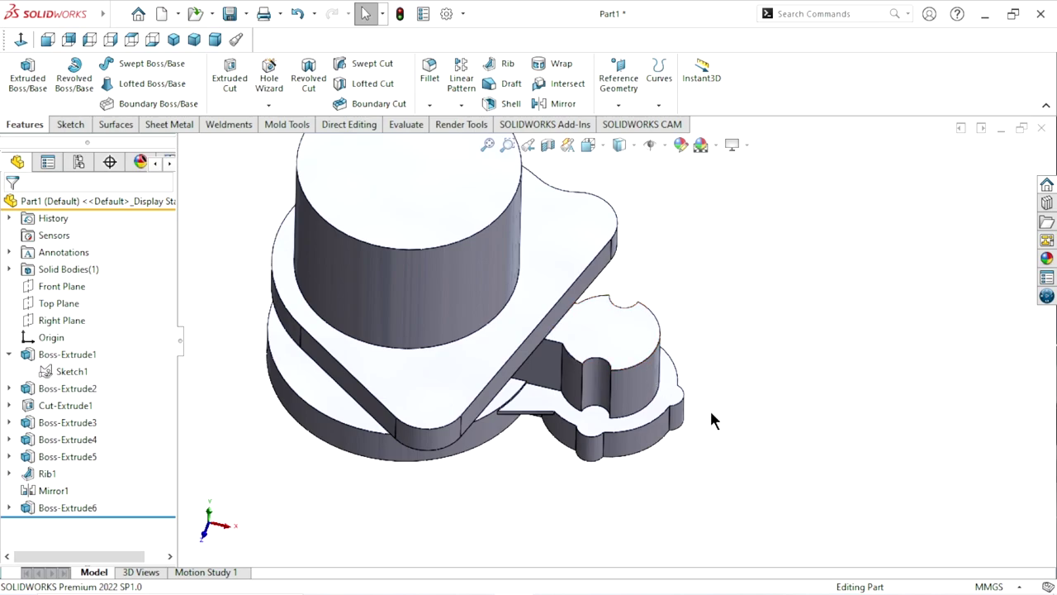
pyautogui.scroll(2, 710, 412)
pyautogui.scroll(-3, 688, 382)
pyautogui.click(561, 345)
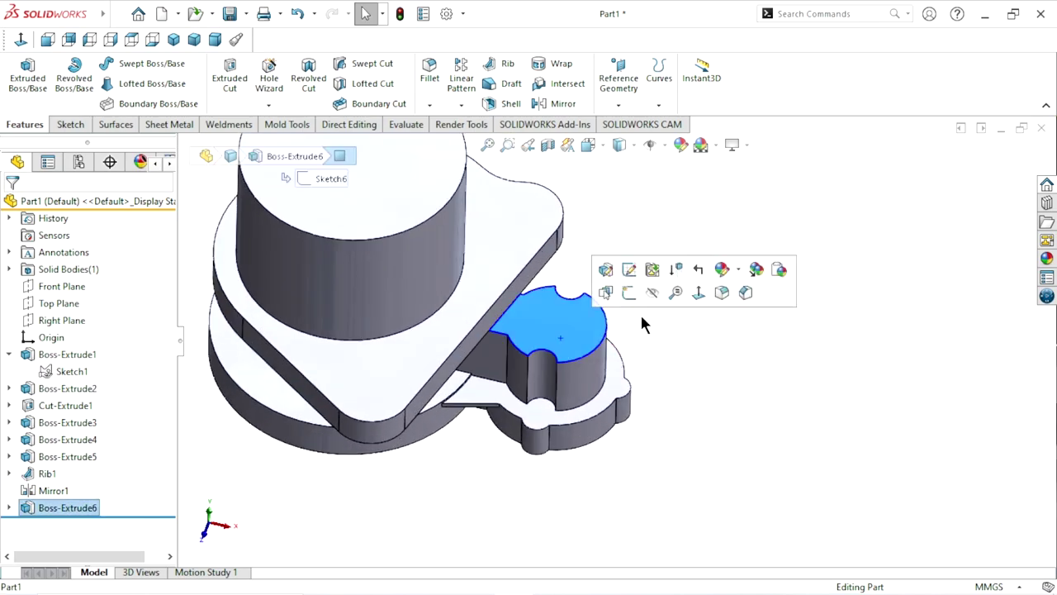
pyautogui.click(627, 297)
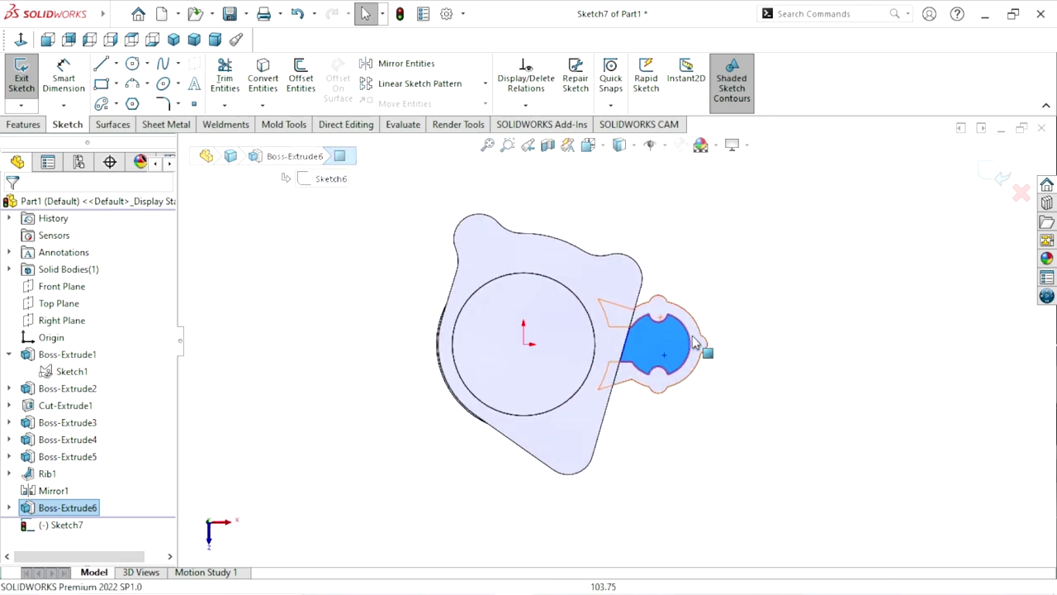
# Draw a circle centred on the boss's arc centre, sized to its rounded edge.
pyautogui.scroll(3, 752, 351)
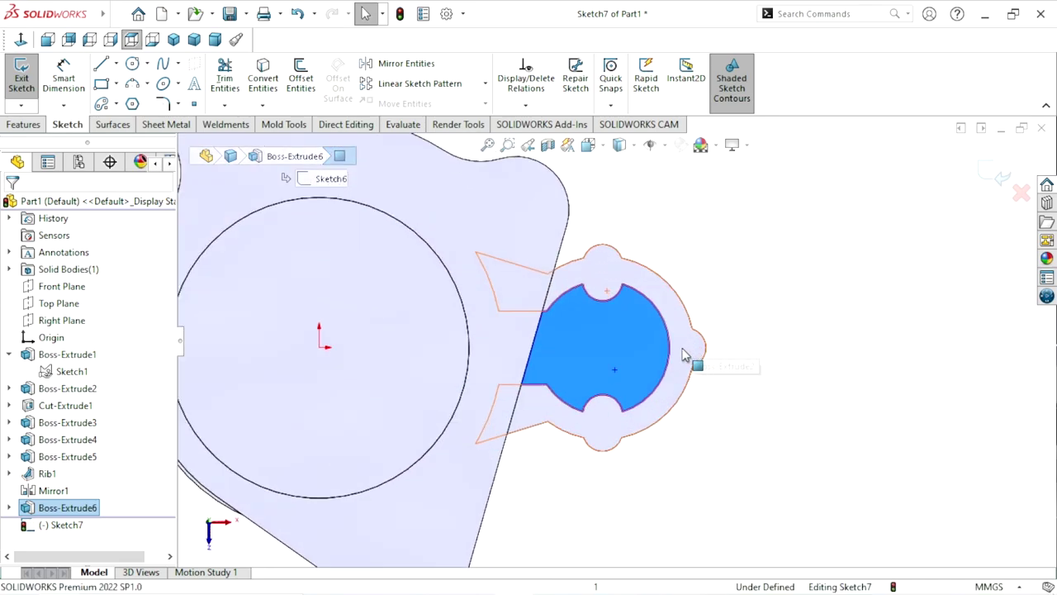
pyautogui.click(133, 68)
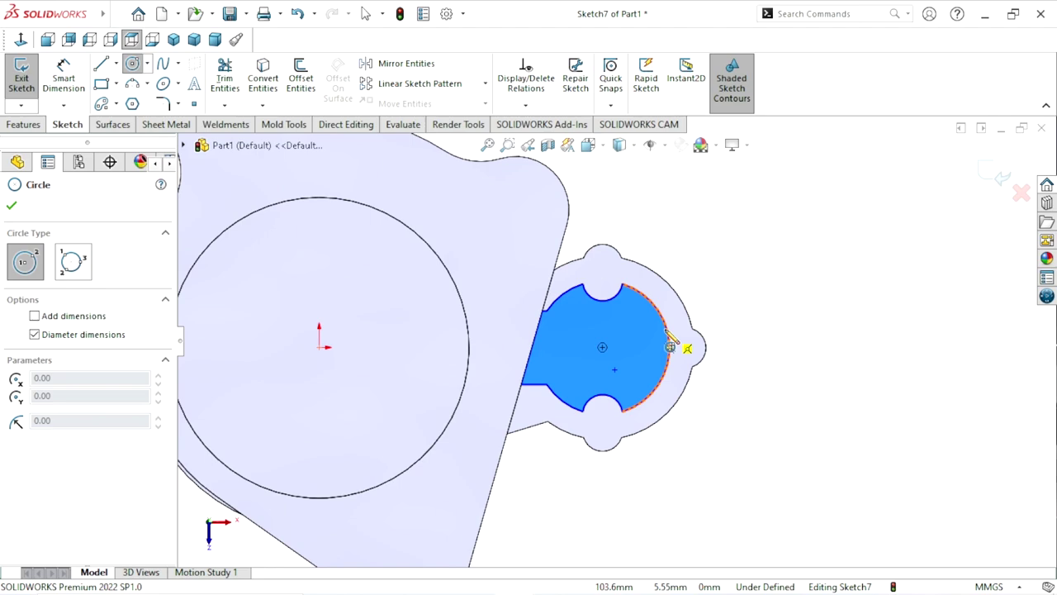
pyautogui.click(602, 346)
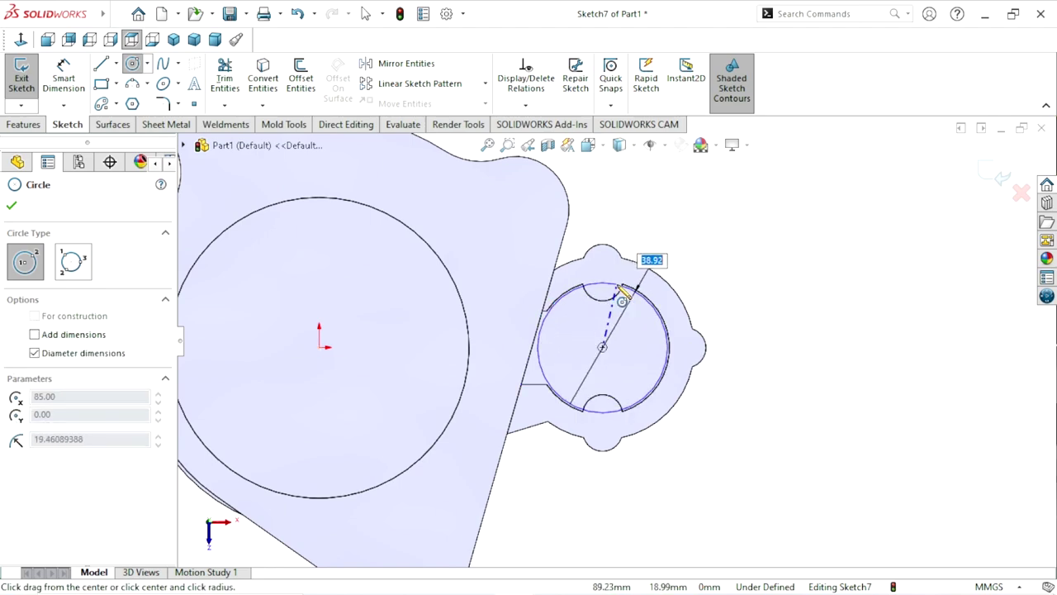
pyautogui.click(622, 284)
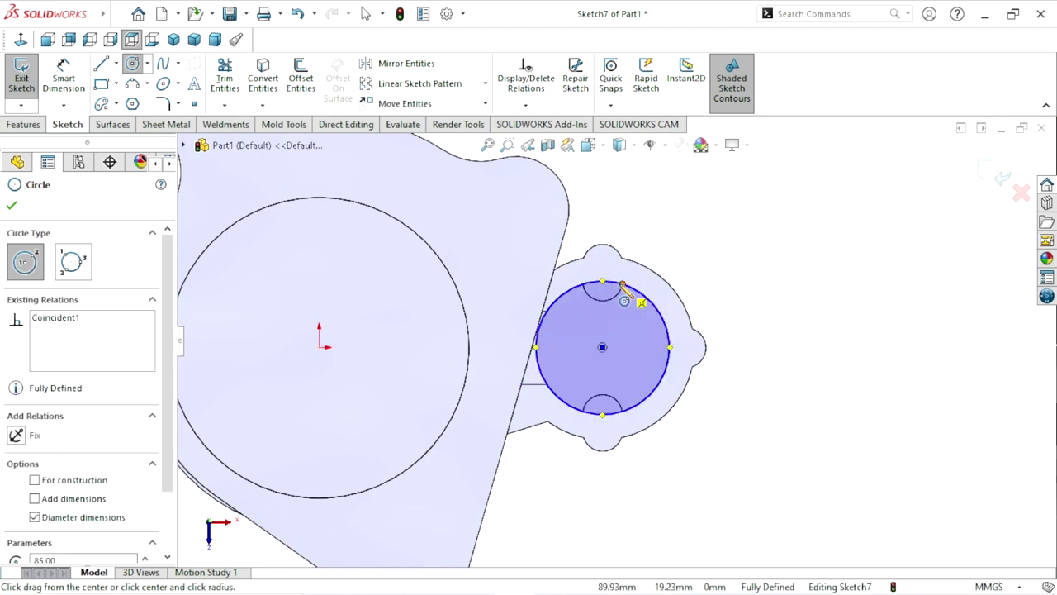
pyautogui.rightClick(703, 264)
pyautogui.click(714, 275)
# Check the lower and upper horizontal lines, then orbit the sketch into a 3D view.
pyautogui.scroll(-2, 554, 354)
pyautogui.scroll(-1, 554, 354)
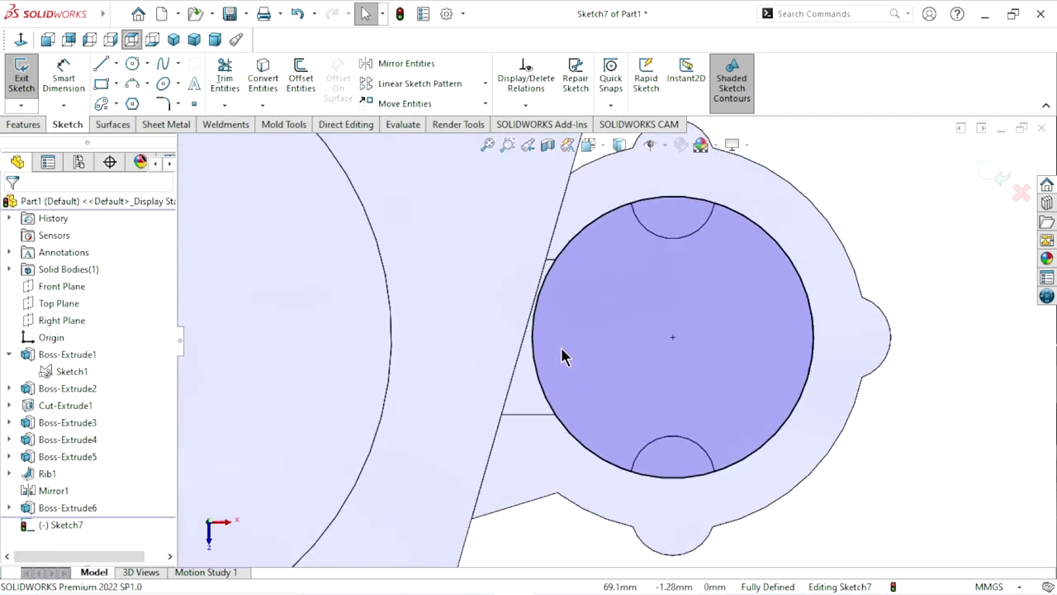
pyautogui.scroll(-2, 559, 357)
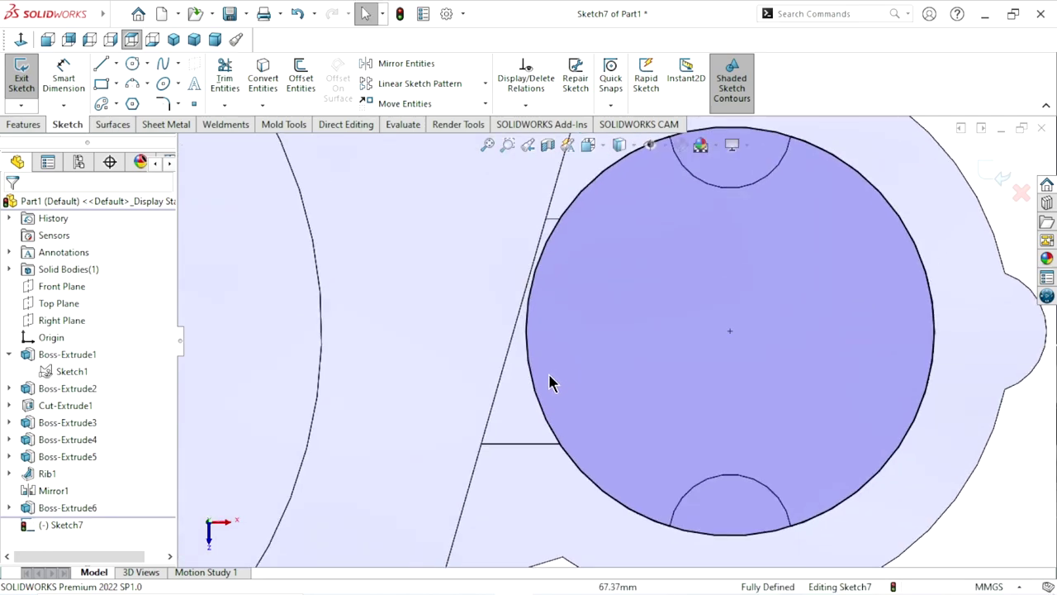
pyautogui.click(507, 444)
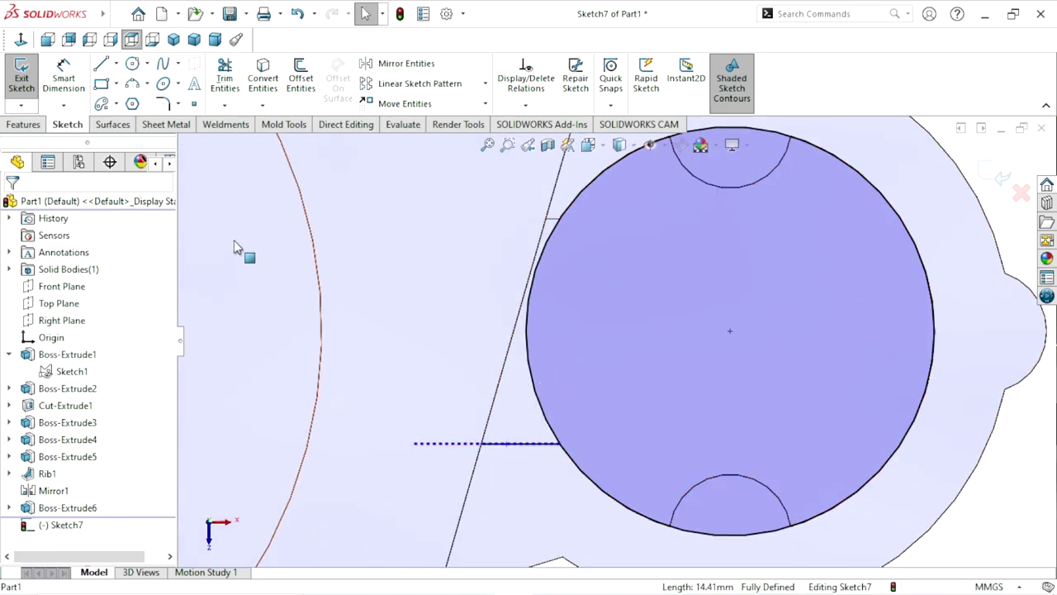
pyautogui.click(366, 229)
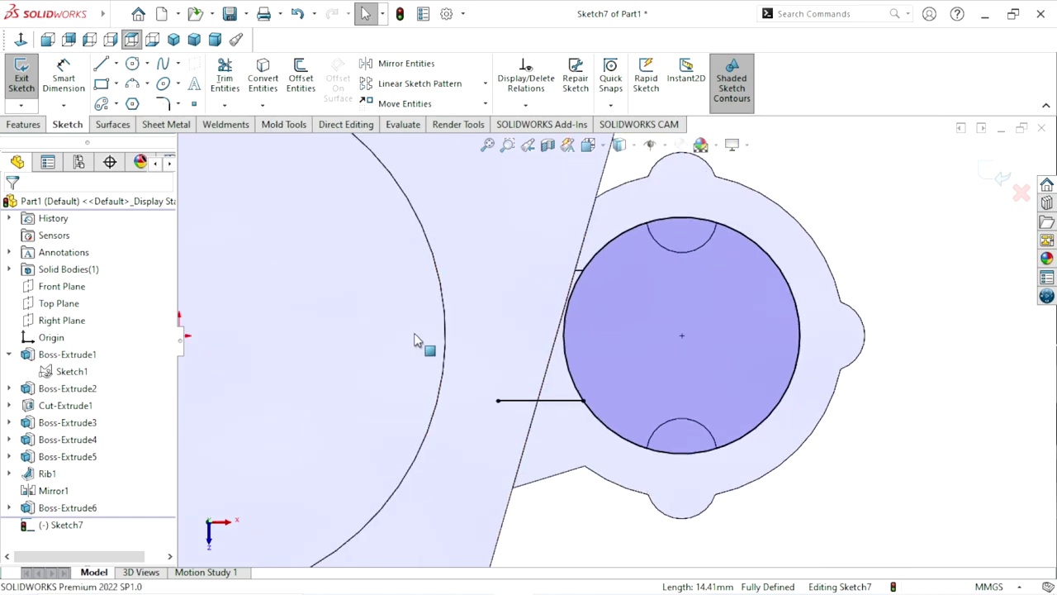
pyautogui.scroll(2, 425, 341)
pyautogui.scroll(-2, 578, 285)
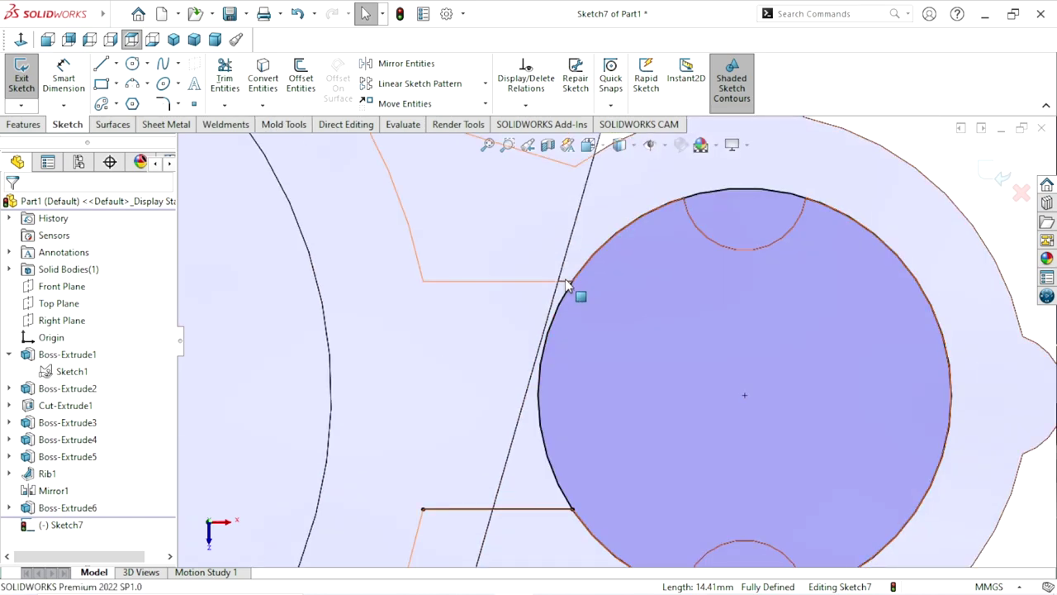
pyautogui.click(570, 283)
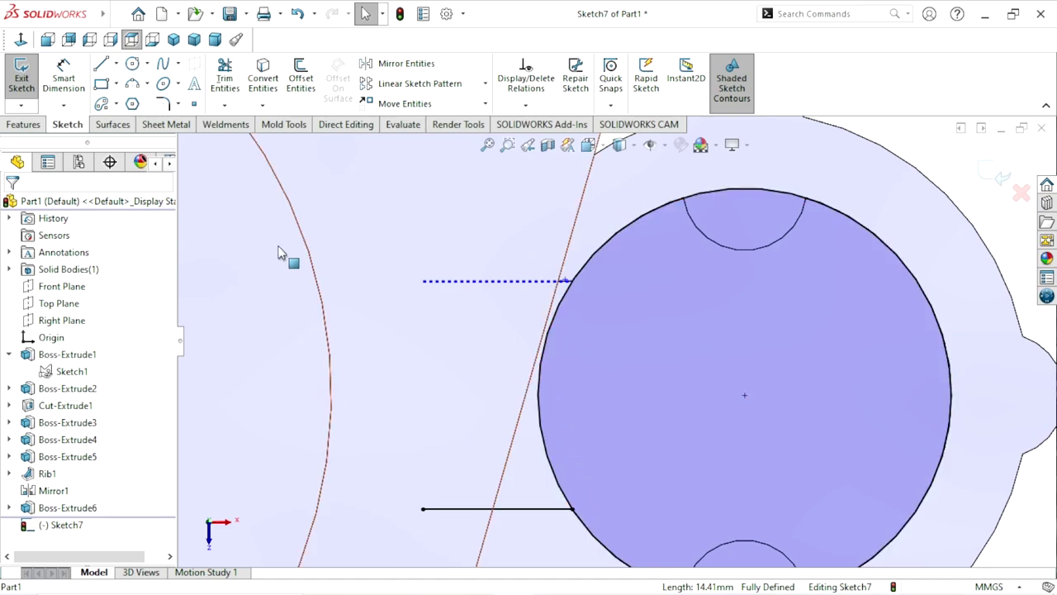
pyautogui.click(443, 358)
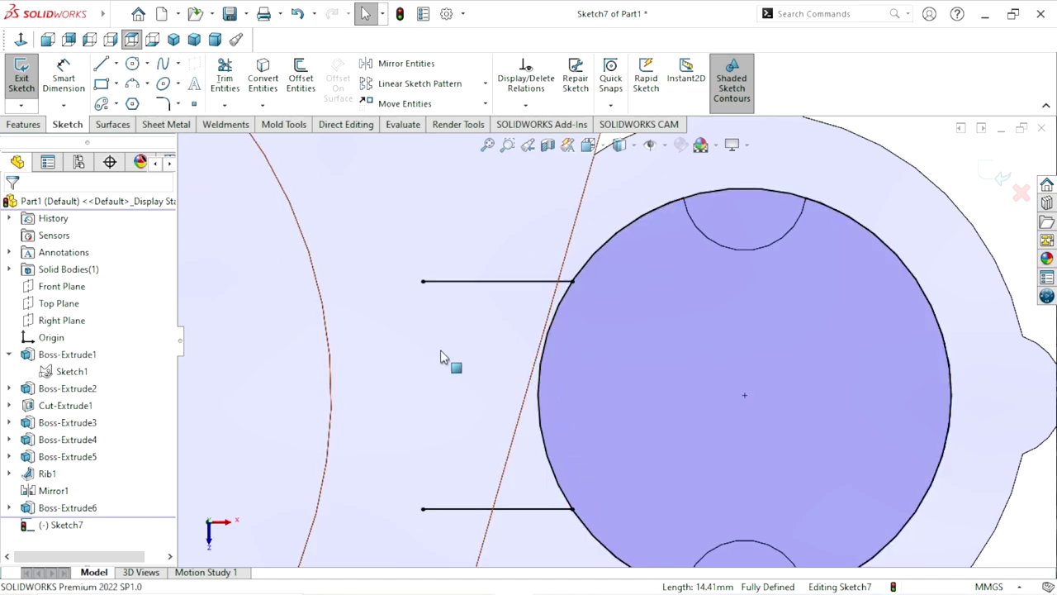
pyautogui.moveTo(443, 358)
pyautogui.mouseDown(button='middle')
pyautogui.moveTo(486, 424)
pyautogui.moveTo(587, 287)
pyautogui.moveTo(616, 351)
pyautogui.moveTo(590, 372)
pyautogui.mouseUp(button='middle')
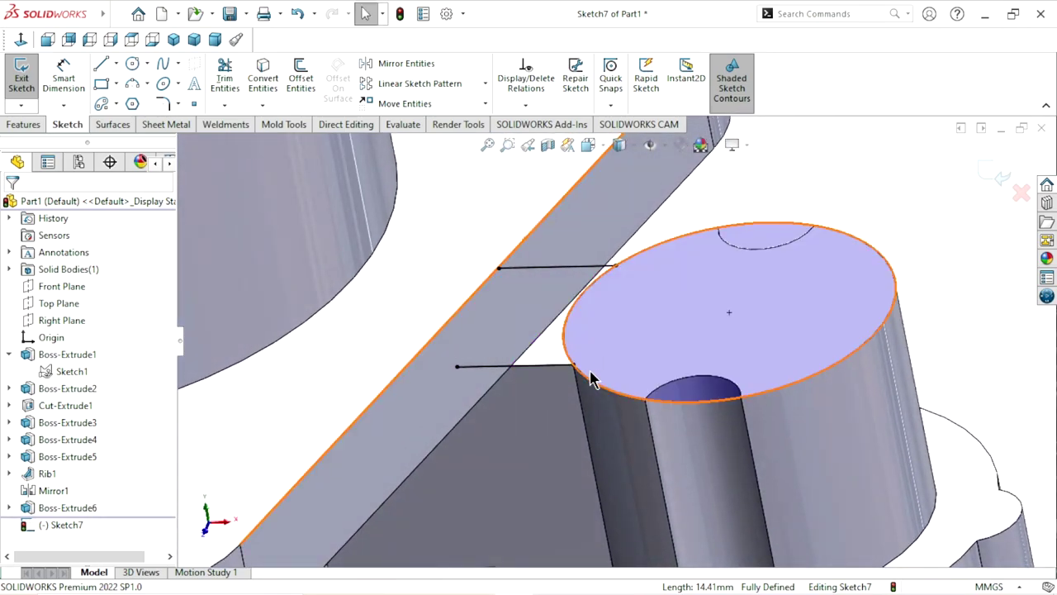
# Convert the rib's edge beside the small cylinder into a Sketch7 line.
pyautogui.scroll(2, 614, 377)
pyautogui.scroll(-2, 627, 366)
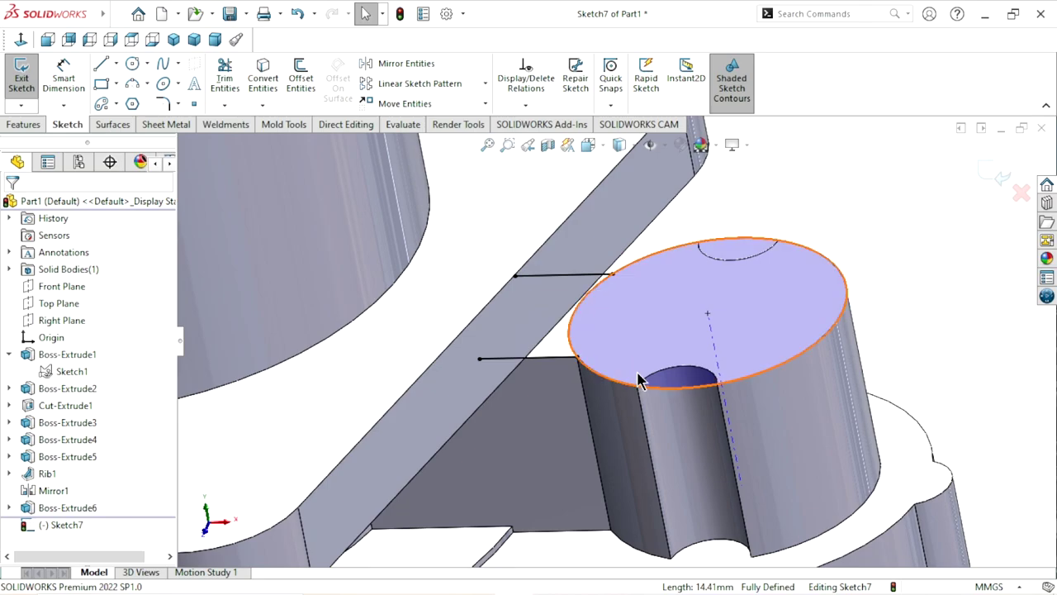
pyautogui.scroll(2, 628, 366)
pyautogui.moveTo(627, 365)
pyautogui.mouseDown(button='middle')
pyautogui.moveTo(641, 338)
pyautogui.moveTo(608, 286)
pyautogui.moveTo(618, 361)
pyautogui.mouseUp(button='middle')
pyautogui.scroll(3, 618, 361)
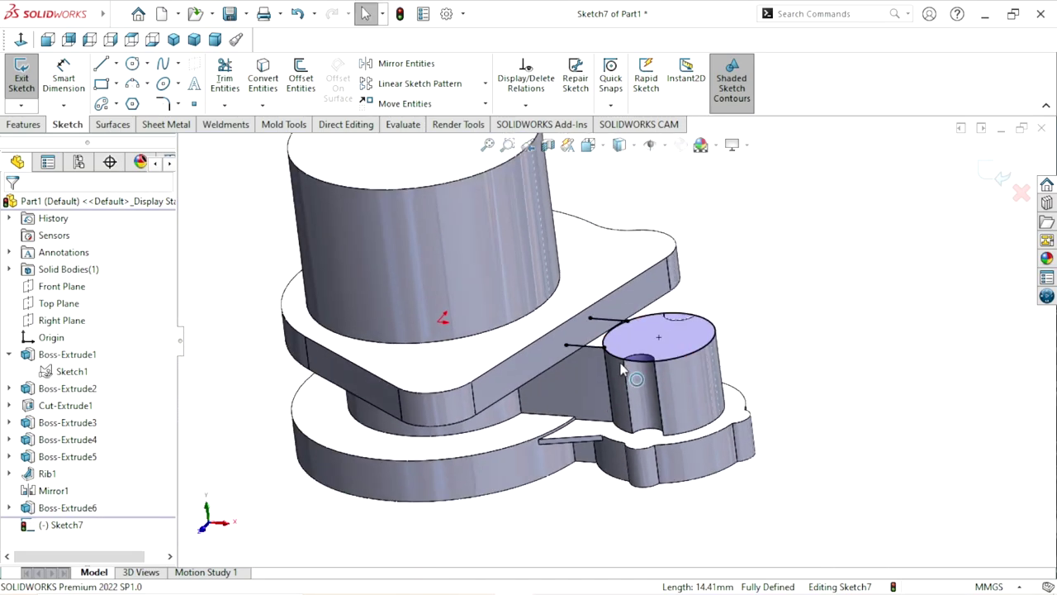
pyautogui.scroll(-3, 616, 343)
pyautogui.scroll(-1, 617, 338)
pyautogui.moveTo(519, 366); pyautogui.dragTo(535, 343, button='middle')
pyautogui.click(535, 342)
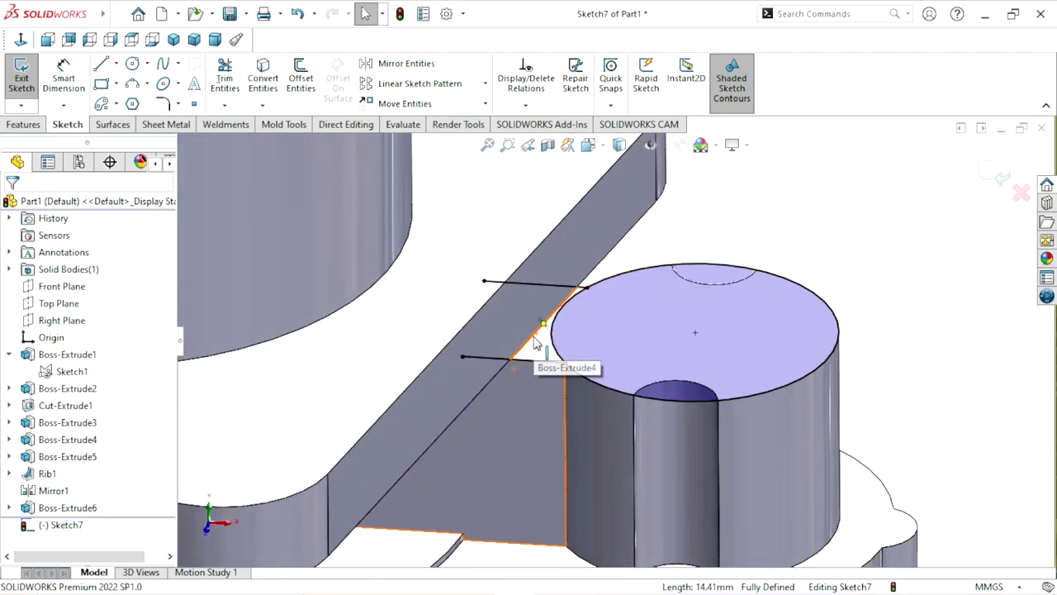
pyautogui.click(257, 78)
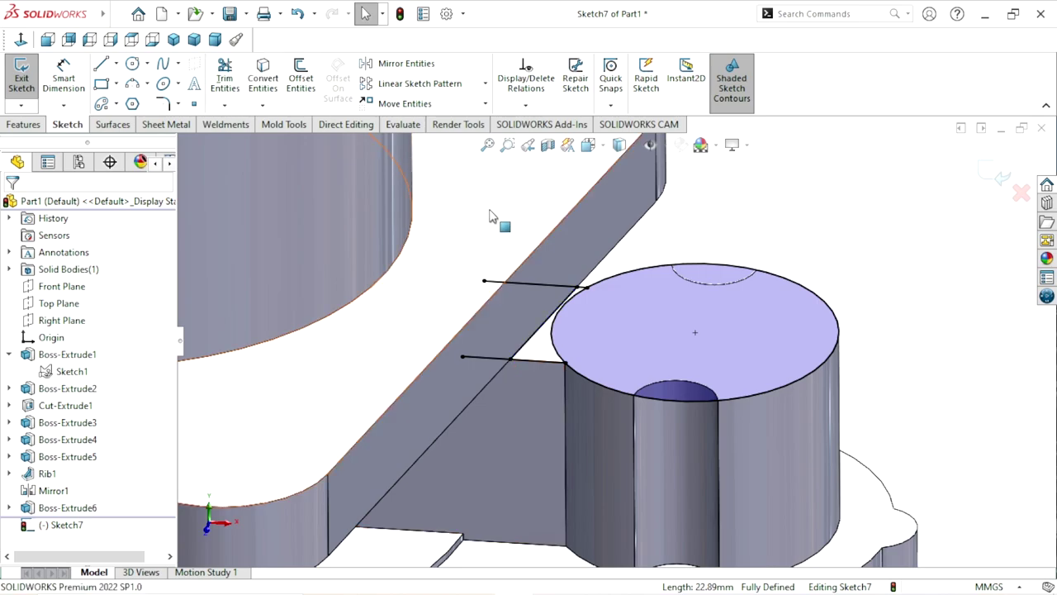
# Trim the excess rib line and the circle arc between the lines to close the profile.
pyautogui.click(237, 74)
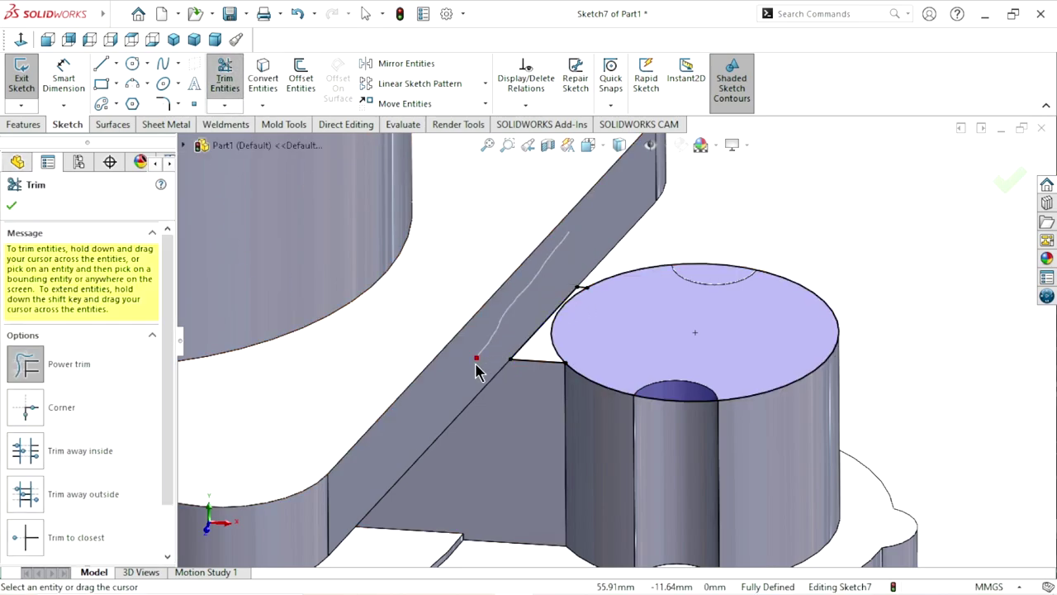
pyautogui.moveTo(477, 370); pyautogui.dragTo(474, 373)
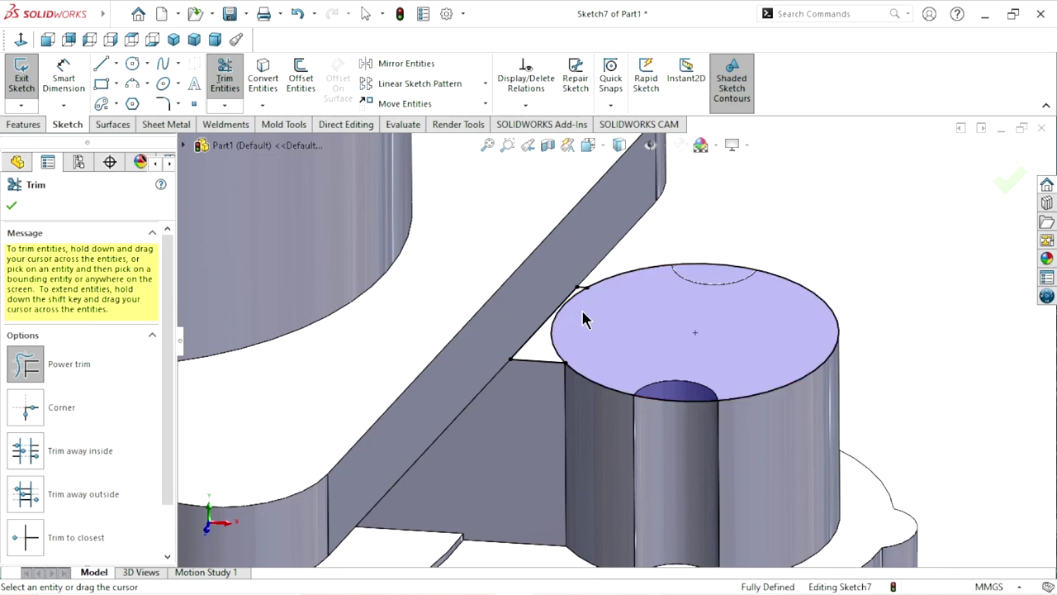
pyautogui.moveTo(570, 351); pyautogui.dragTo(546, 354)
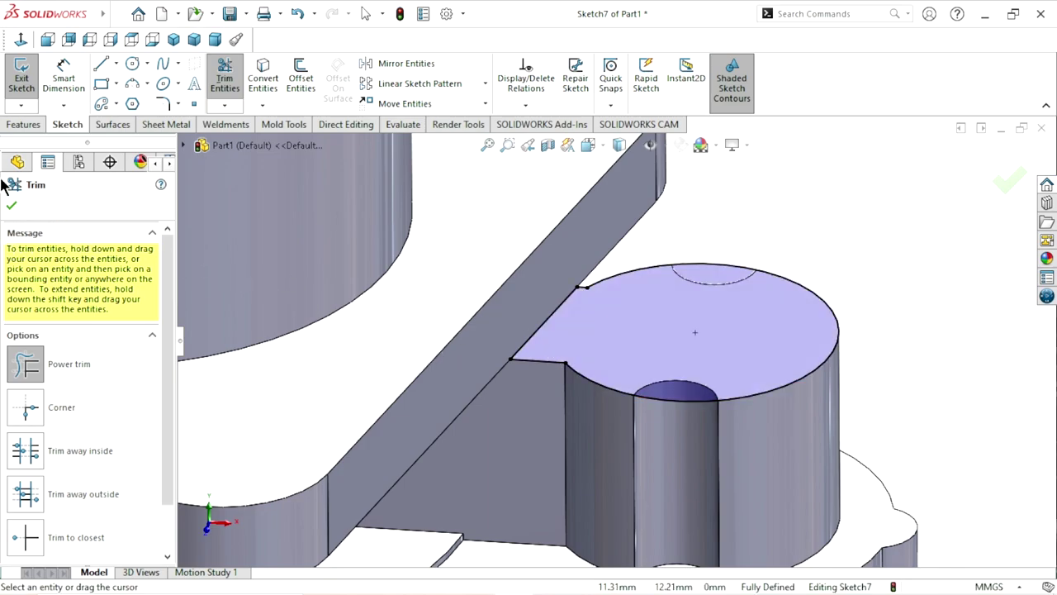
pyautogui.click(11, 206)
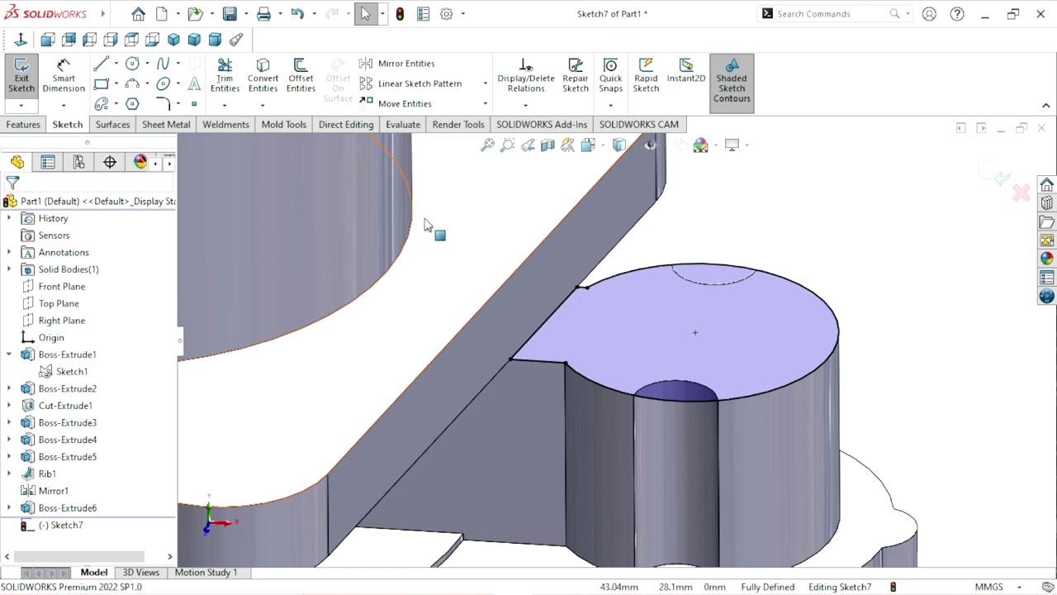
# Extrude Sketch7 Blind to 8 mm depth as Boss-Extrude7.
pyautogui.click(25, 124)
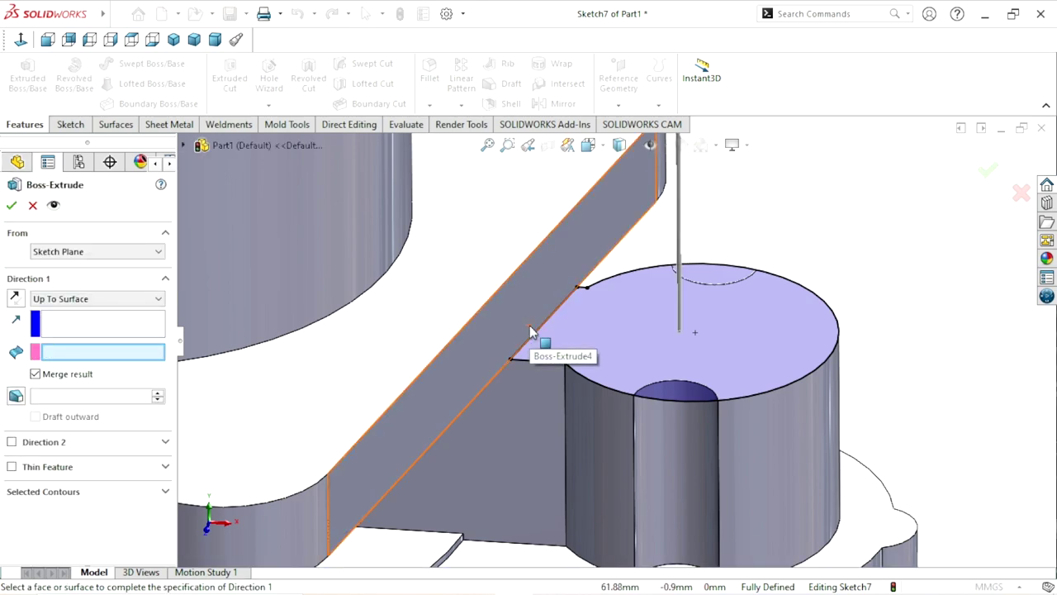
pyautogui.click(79, 304)
pyautogui.click(72, 311)
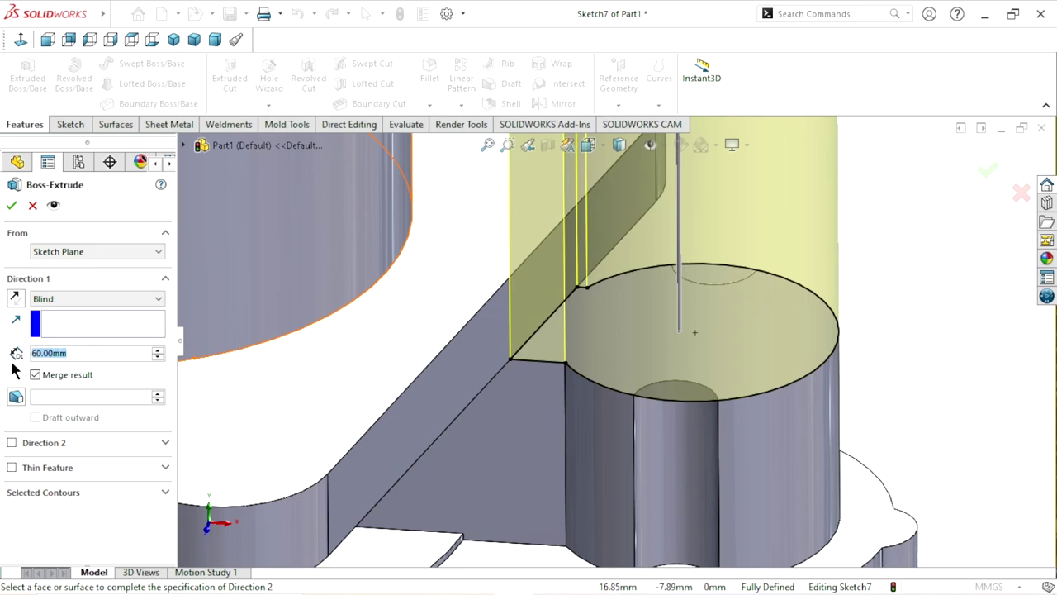
pyautogui.write('8')
pyautogui.press('Return')
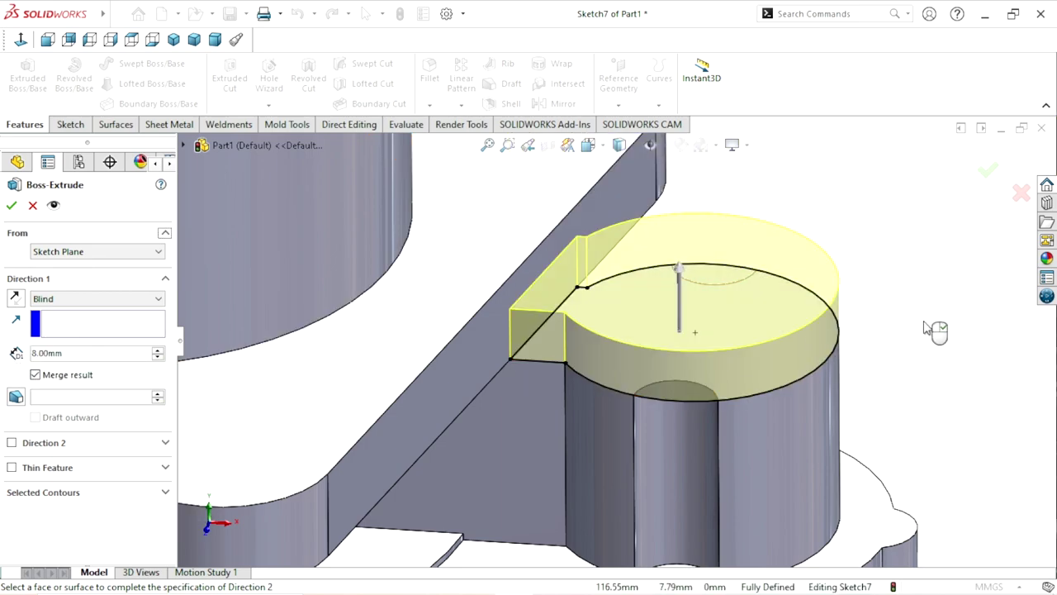
pyautogui.click(11, 205)
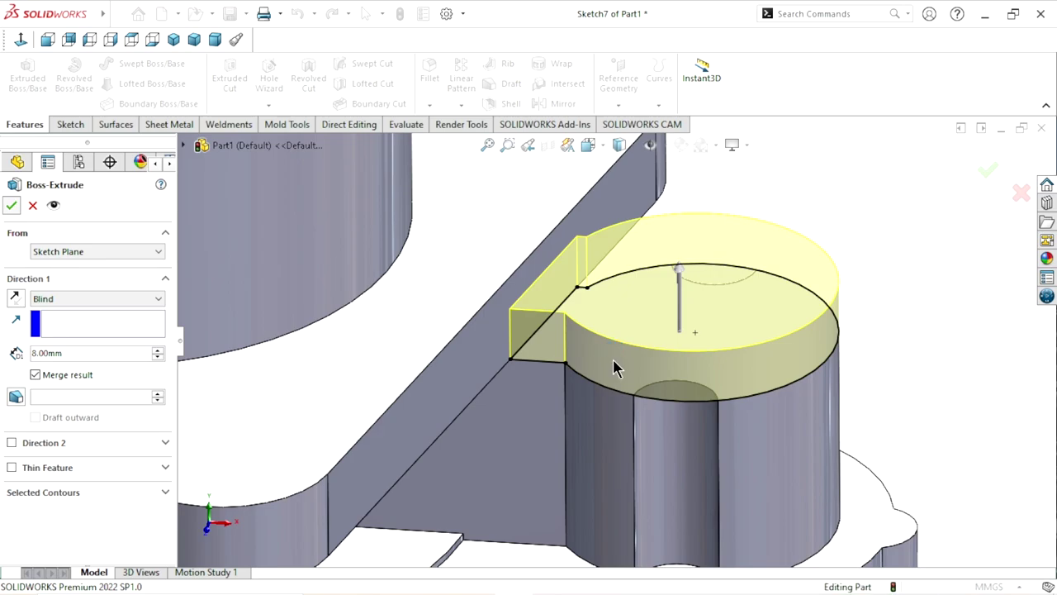
pyautogui.scroll(3, 548, 401)
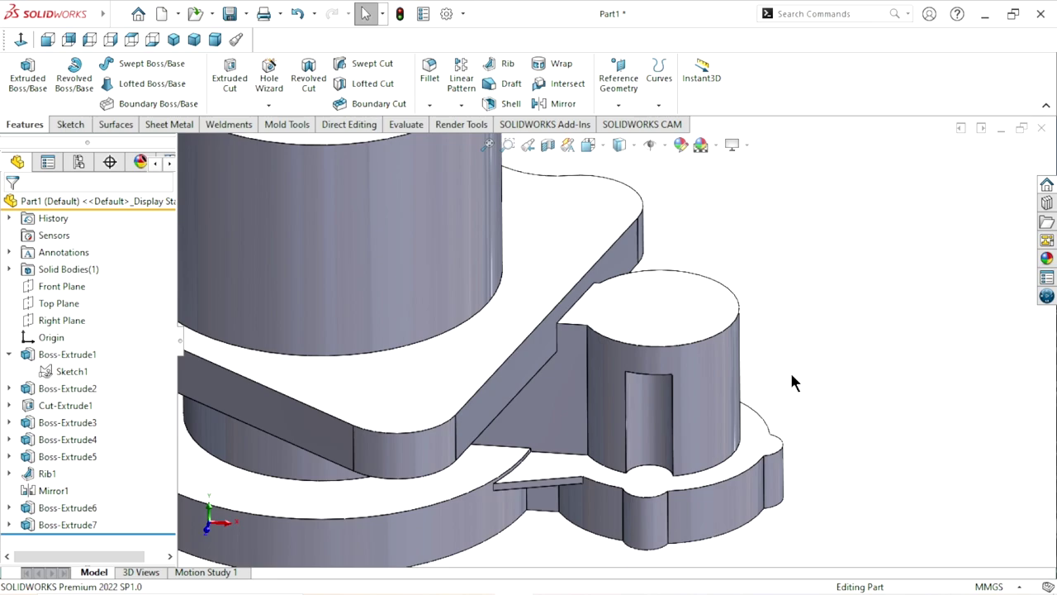
# Fillet both vertical edges beside the small cylinder with a 10 mm radius.
pyautogui.scroll(2, 766, 399)
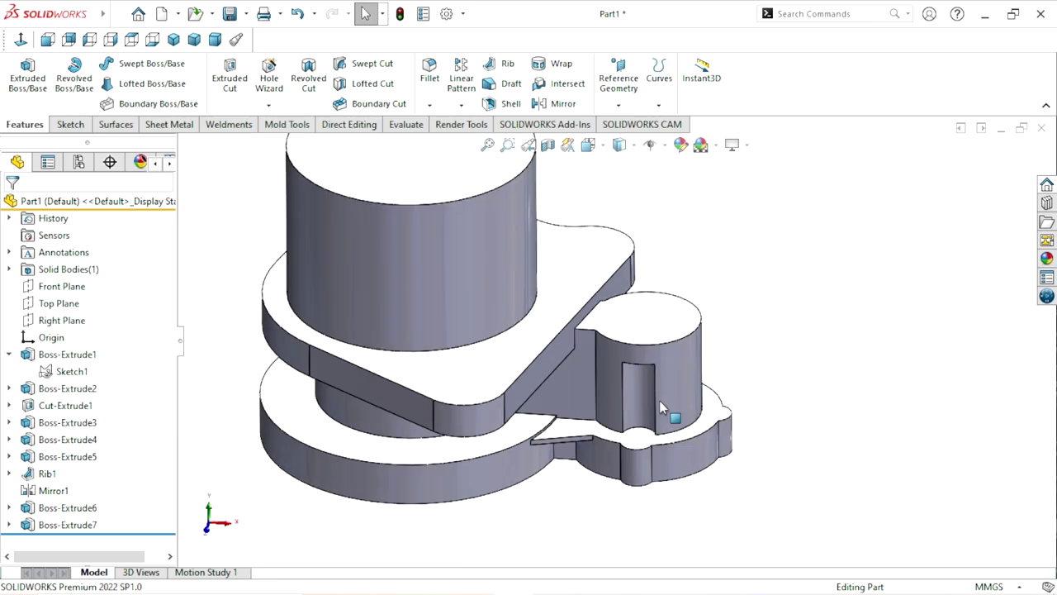
pyautogui.scroll(-1, 687, 339)
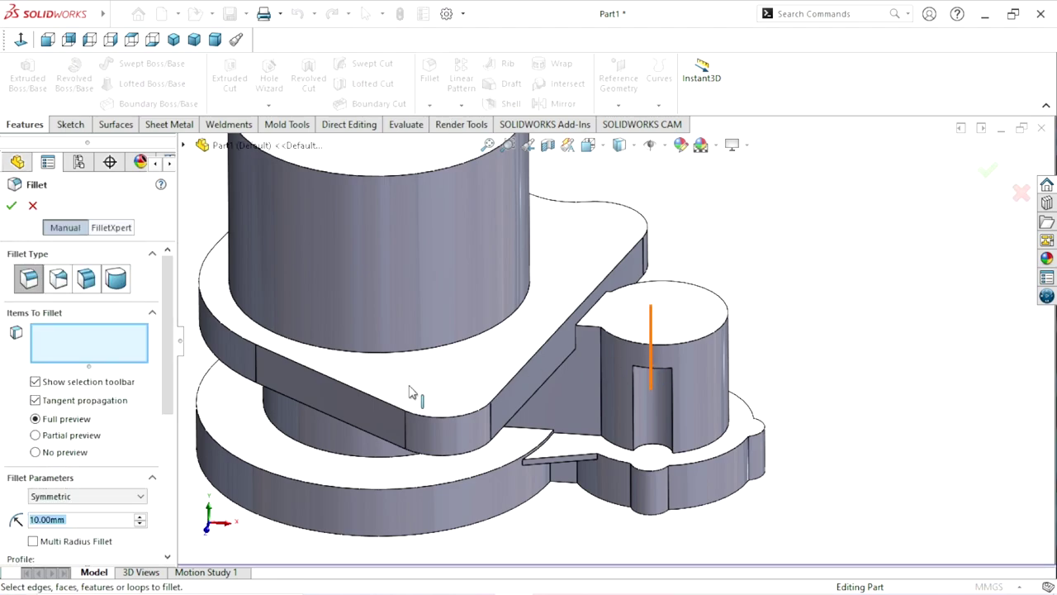
pyautogui.click(85, 520)
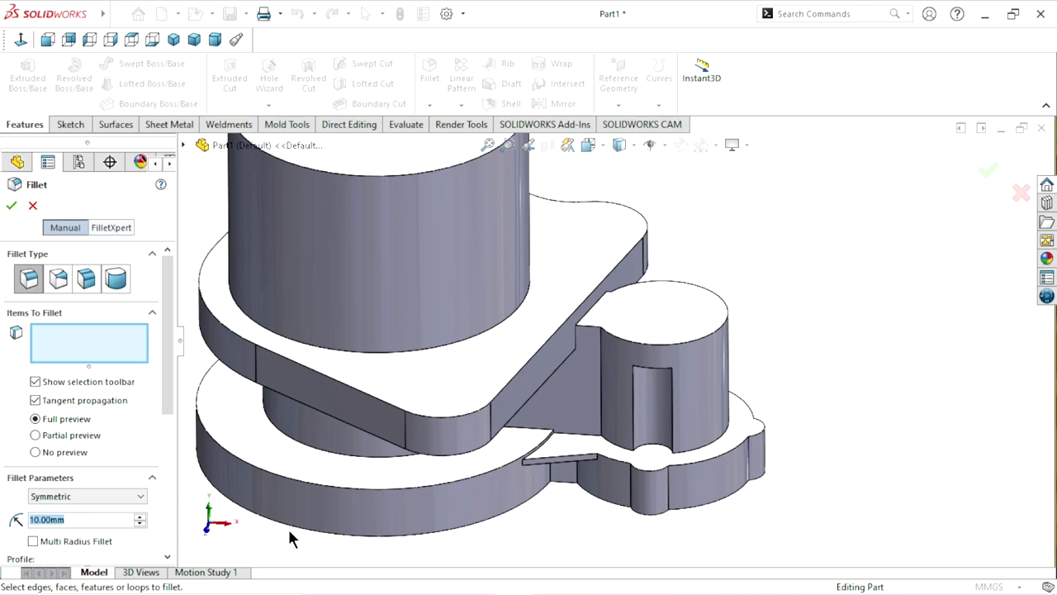
pyautogui.scroll(-4, 601, 402)
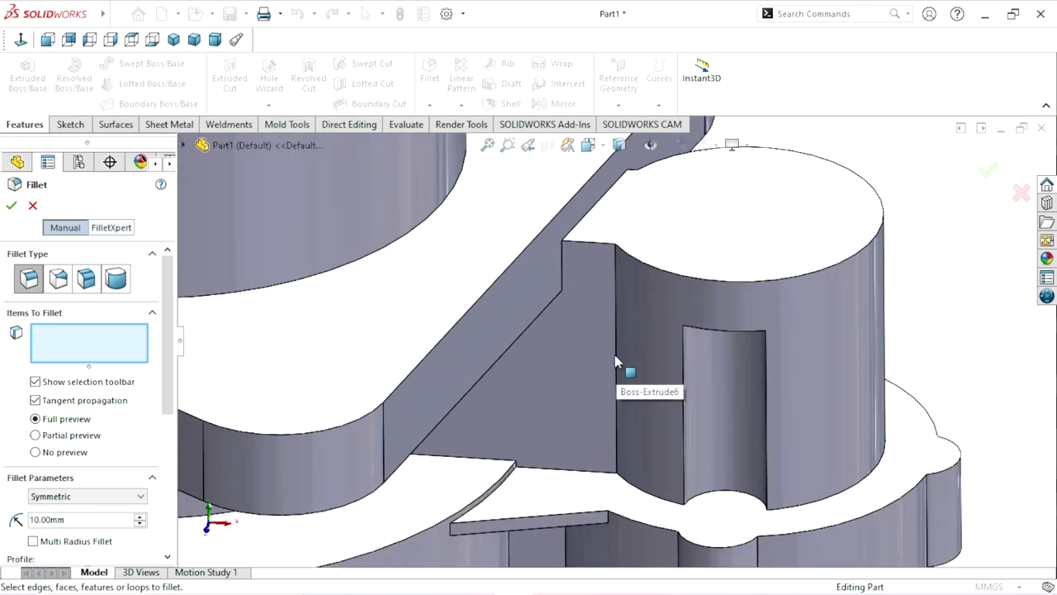
pyautogui.click(617, 363)
pyautogui.scroll(4, 624, 359)
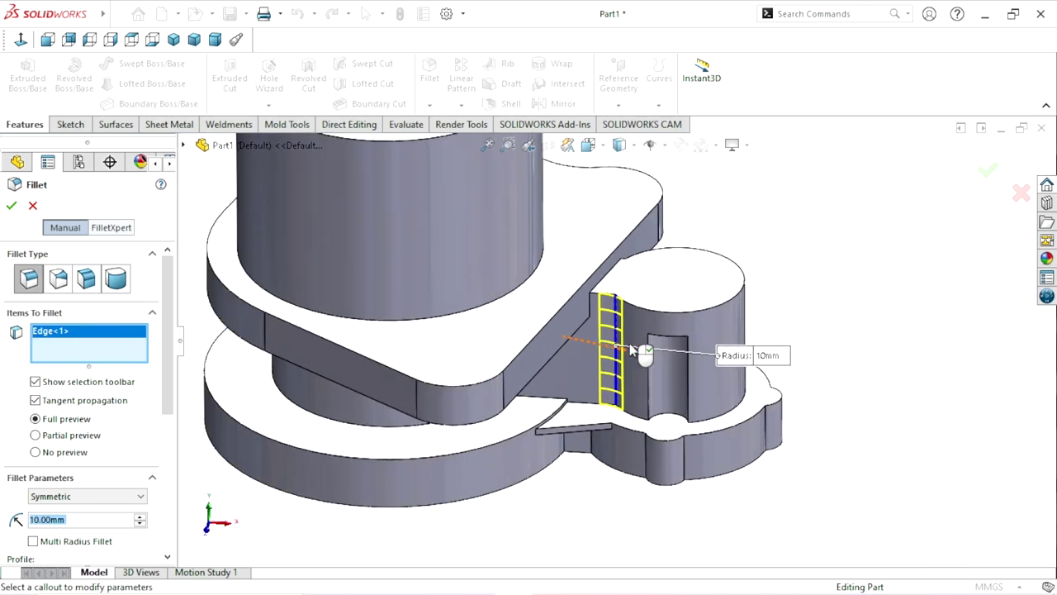
pyautogui.moveTo(820, 269)
pyautogui.mouseDown(button='middle')
pyautogui.moveTo(738, 296)
pyautogui.moveTo(693, 447)
pyautogui.mouseUp(button='middle')
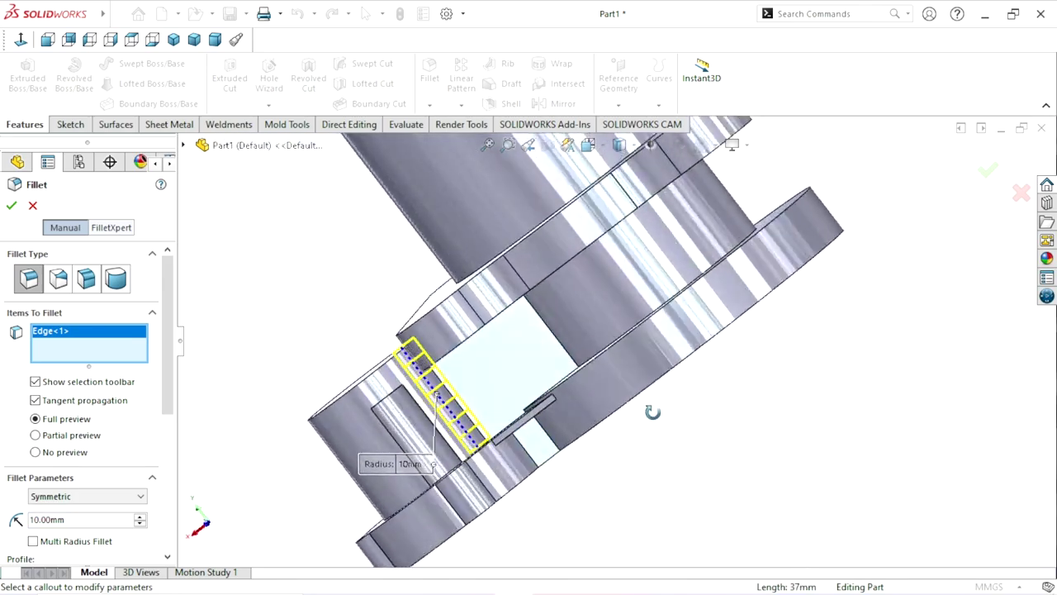
pyautogui.scroll(-2, 530, 413)
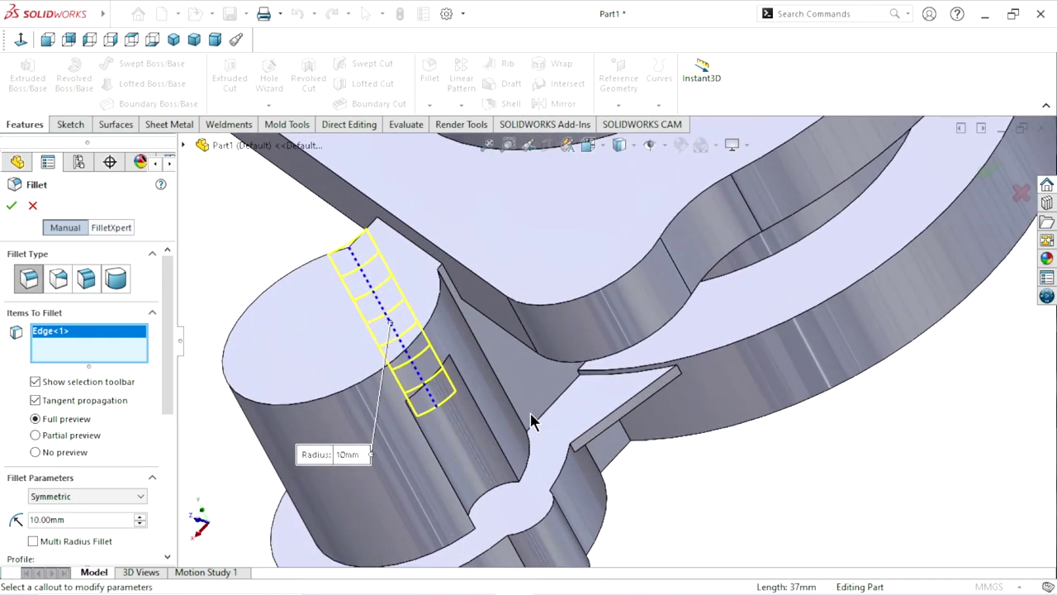
pyautogui.scroll(-2, 516, 405)
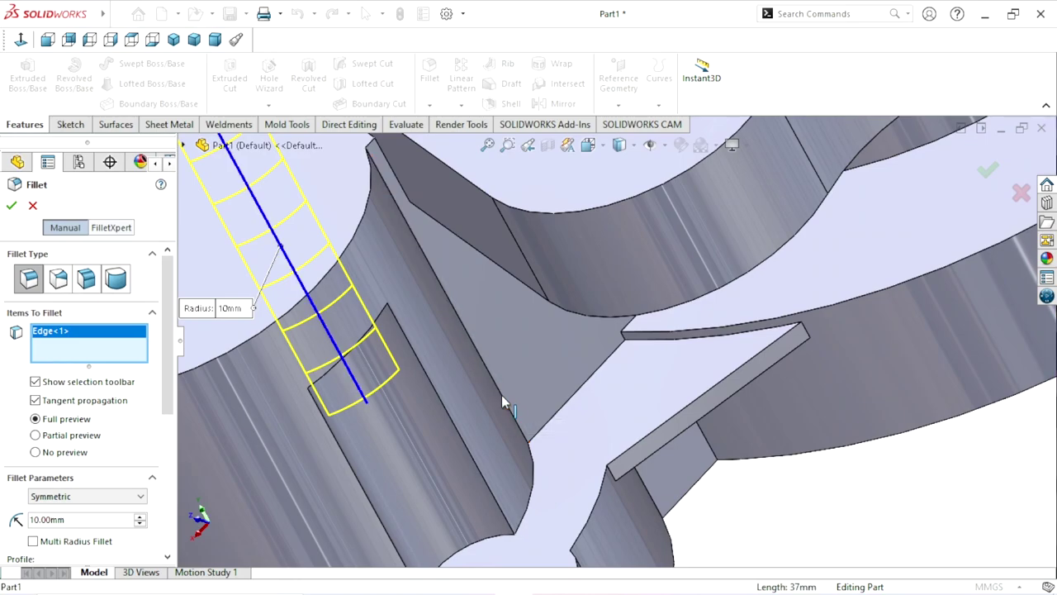
pyautogui.click(502, 397)
pyautogui.scroll(3, 459, 388)
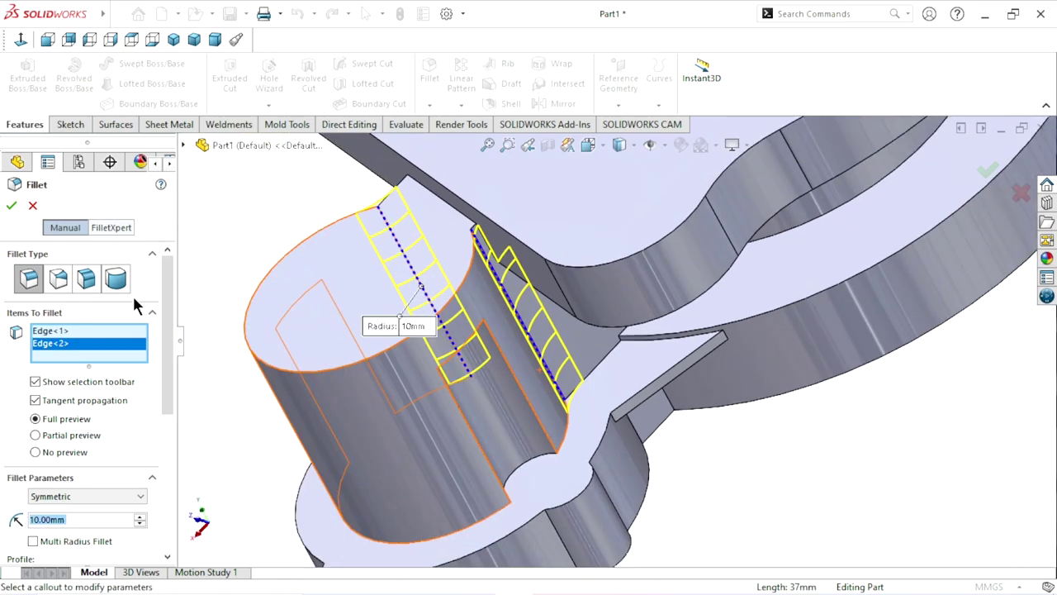
pyautogui.click(11, 205)
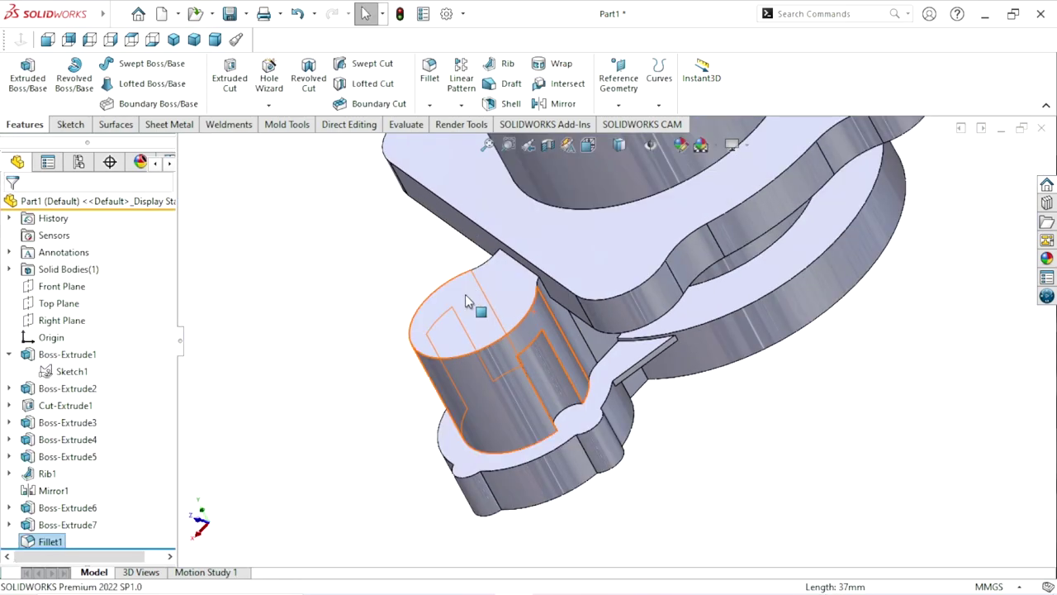
# Chamfer the small cylinder's top circular edge at 5 mm × 45°.
pyautogui.moveTo(465, 294); pyautogui.dragTo(623, 364, button='middle')
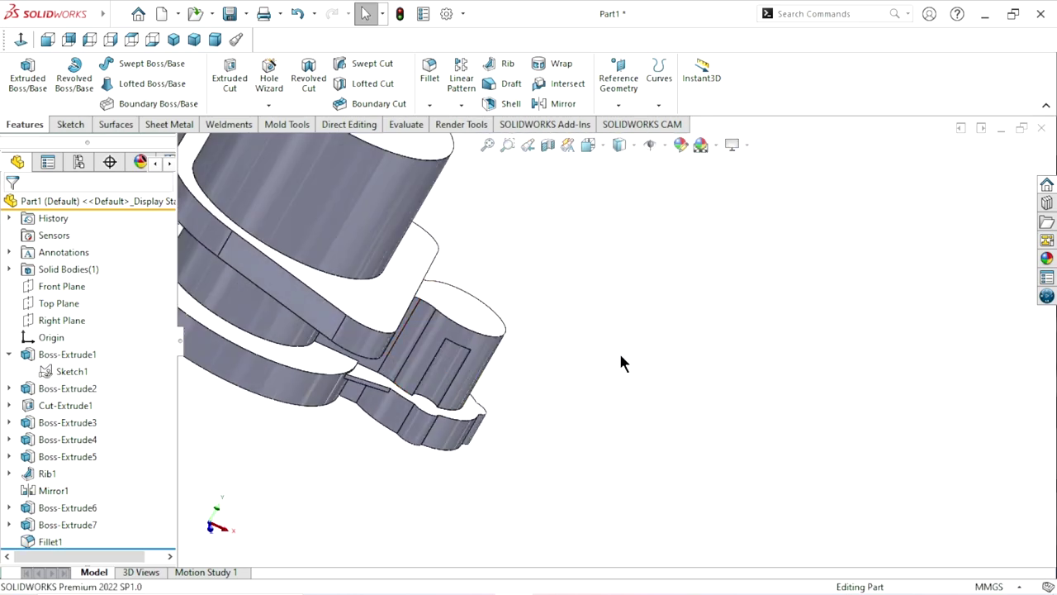
pyautogui.moveTo(623, 363)
pyautogui.mouseDown(button='middle')
pyautogui.moveTo(722, 283)
pyautogui.moveTo(701, 371)
pyautogui.mouseUp(button='middle')
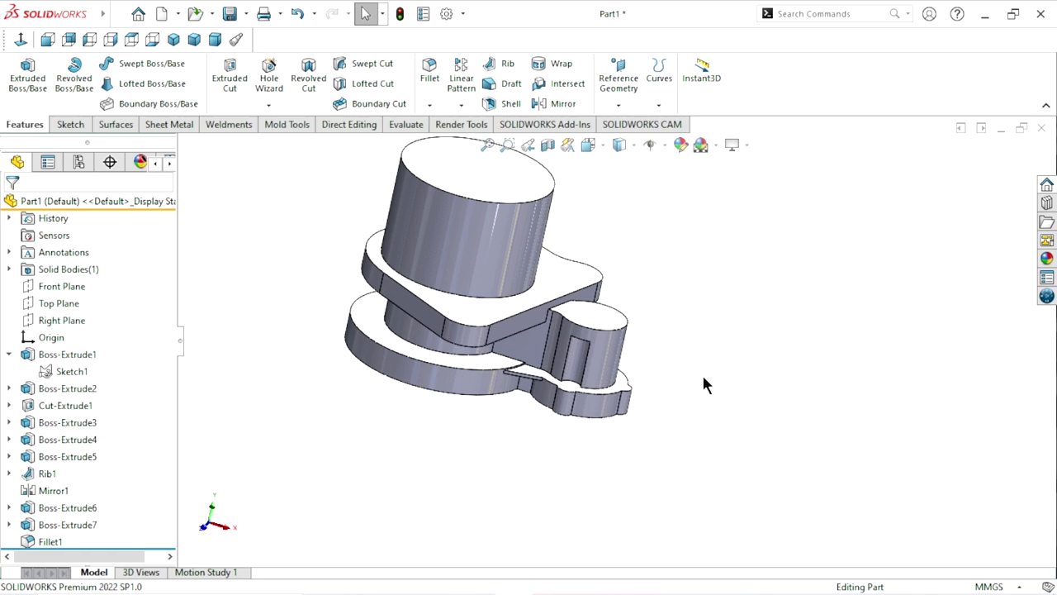
pyautogui.scroll(2, 673, 364)
pyautogui.scroll(-4, 578, 272)
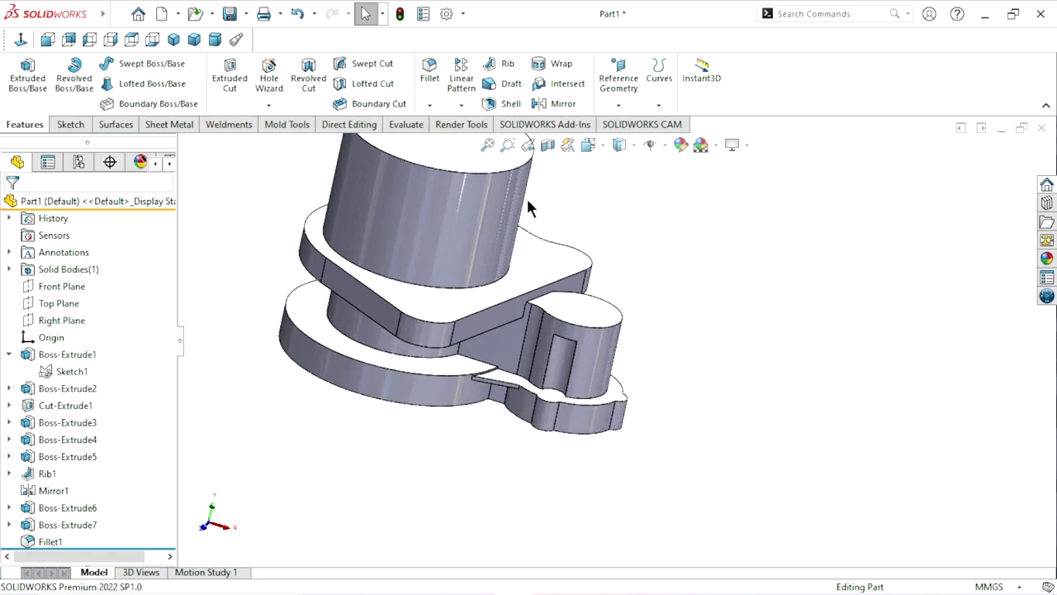
pyautogui.click(429, 104)
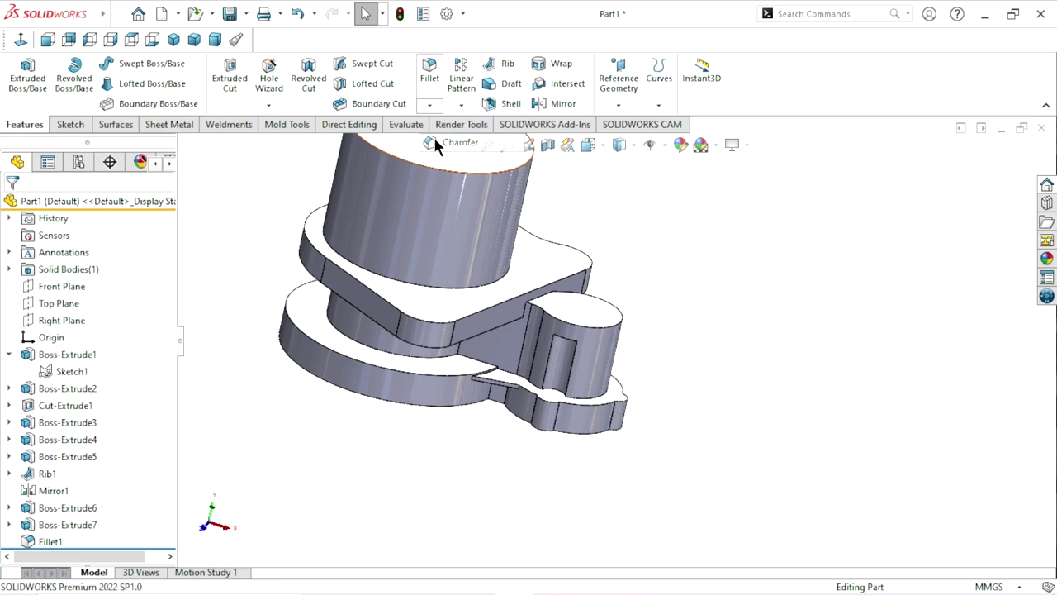
pyautogui.click(438, 142)
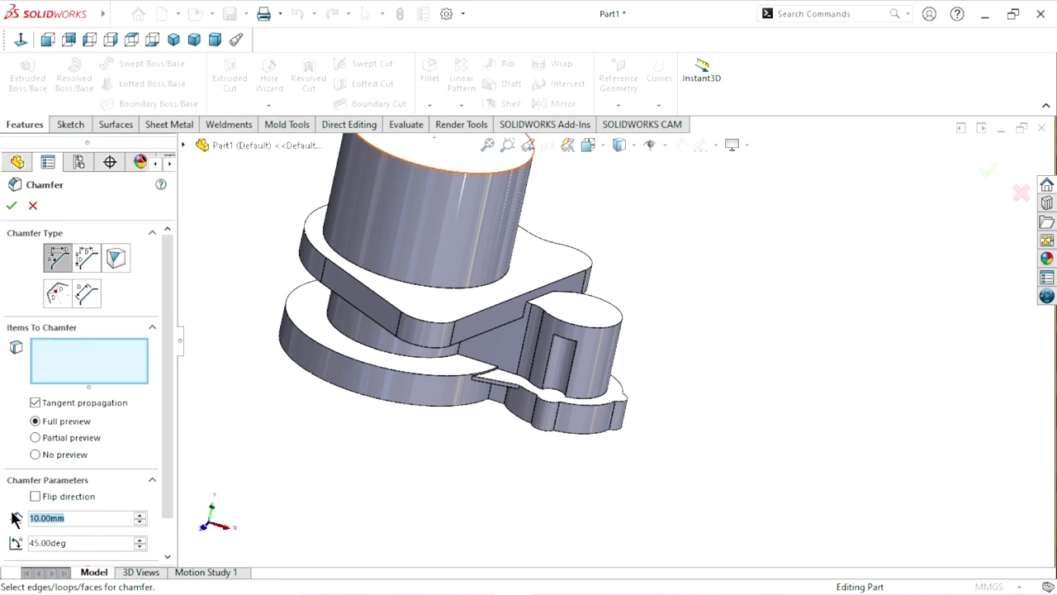
pyautogui.write('5')
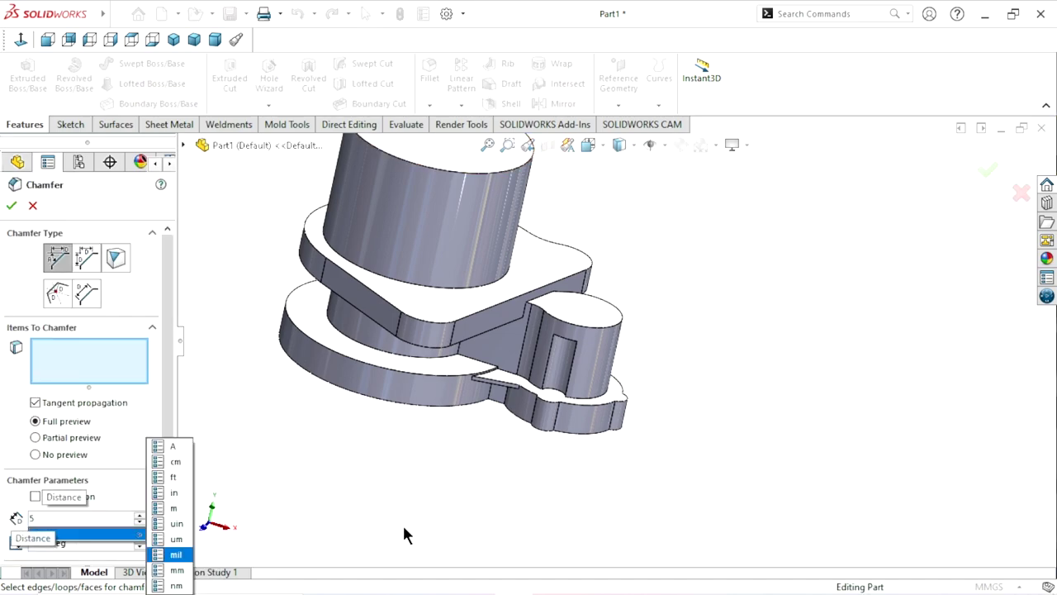
pyautogui.click(597, 329)
pyautogui.click(12, 206)
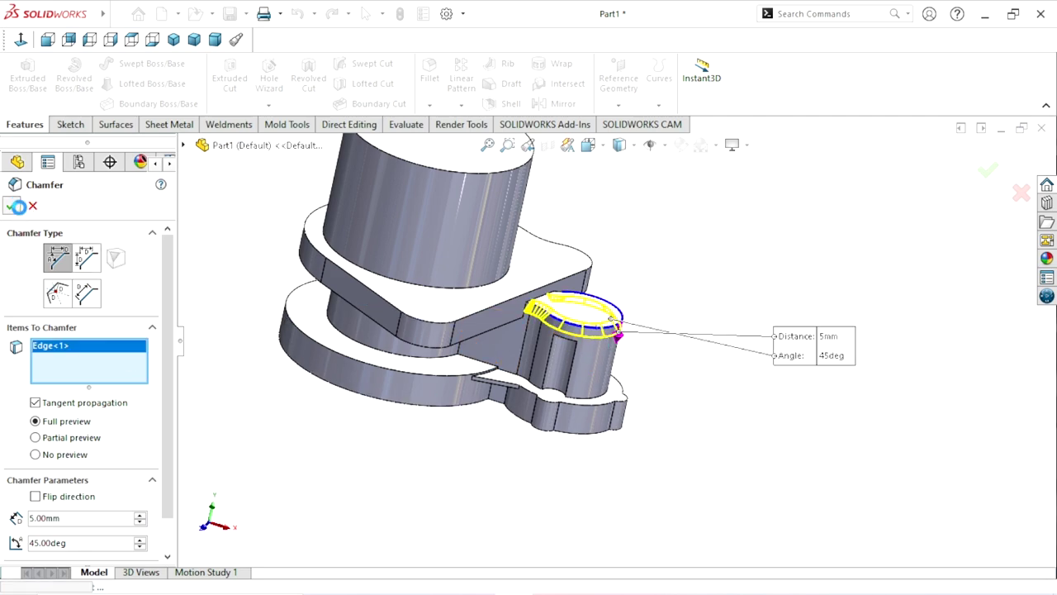
pyautogui.moveTo(683, 306)
pyautogui.mouseDown(button='middle')
pyautogui.moveTo(554, 279)
pyautogui.moveTo(667, 311)
pyautogui.mouseUp(button='middle')
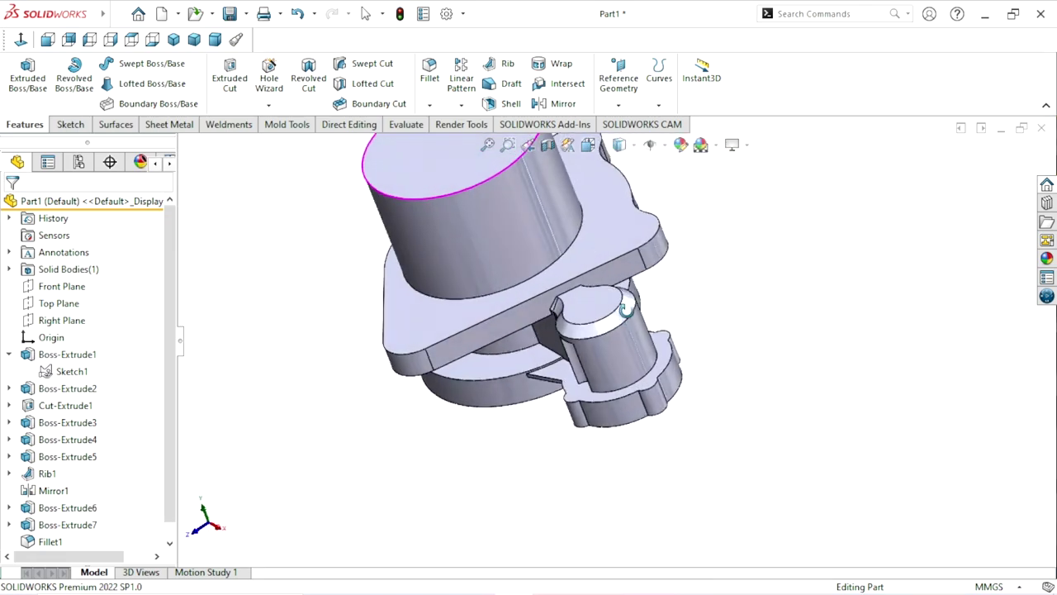
pyautogui.scroll(-3, 628, 326)
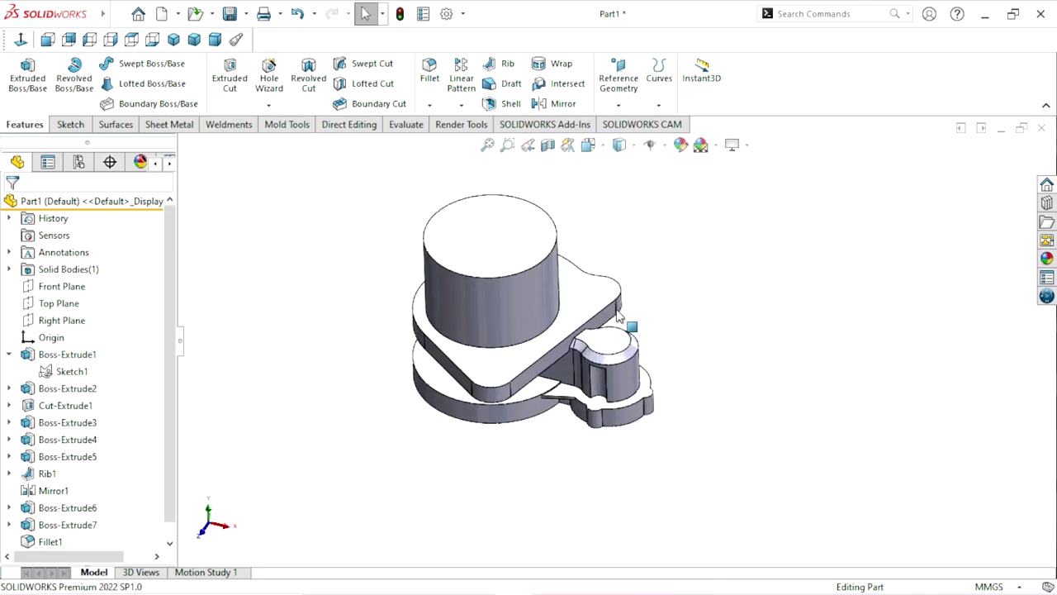
pyautogui.scroll(-1, 686, 376)
pyautogui.scroll(-1, 595, 304)
pyautogui.scroll(-2, 589, 295)
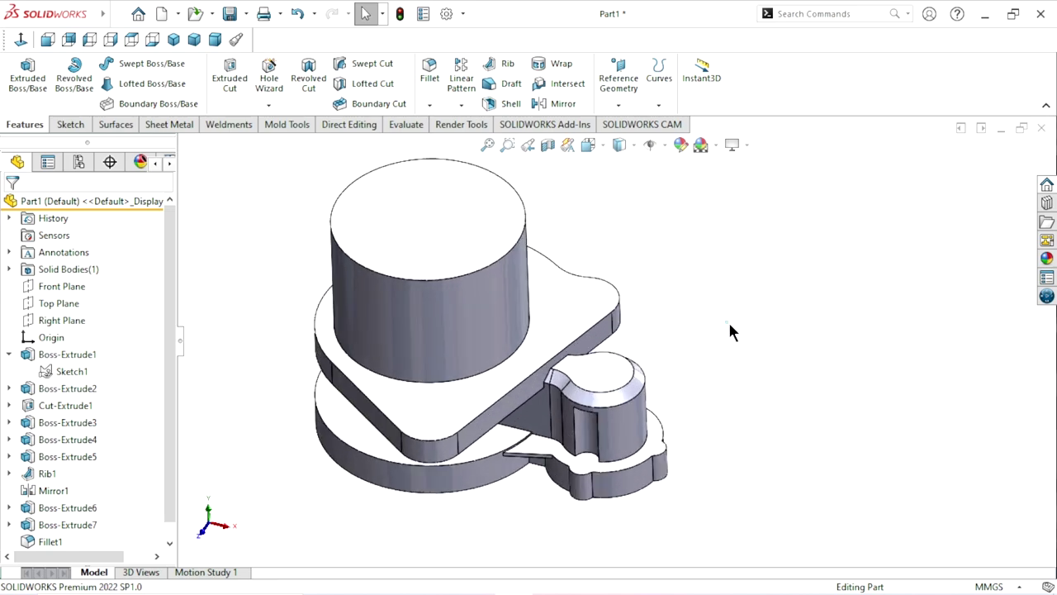
# Start a sketch on the upper plate's top face and draw a circle centred on the origin.
pyautogui.click(469, 402)
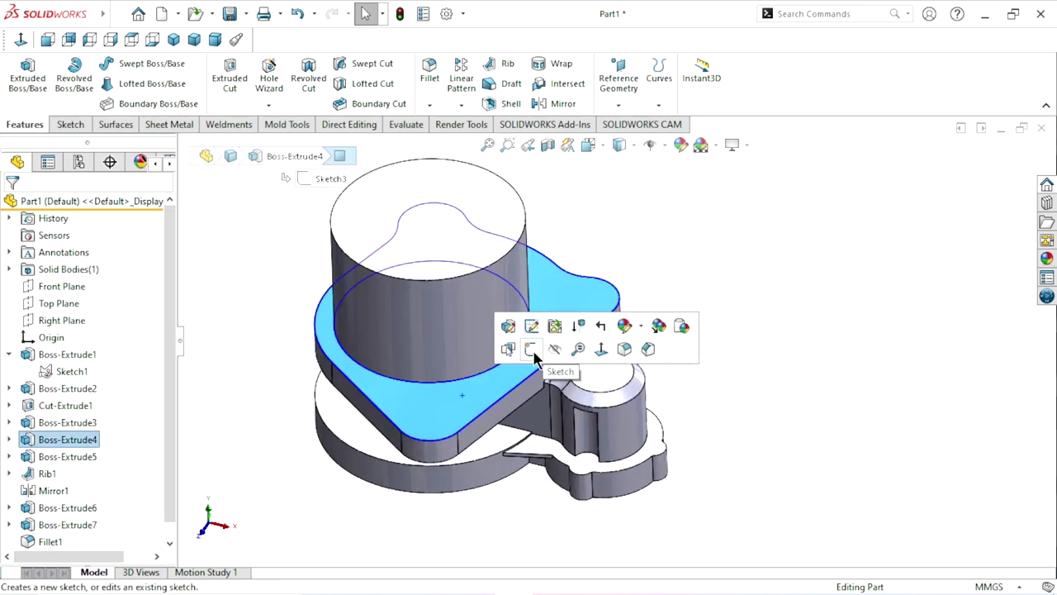
pyautogui.click(547, 350)
pyautogui.click(21, 39)
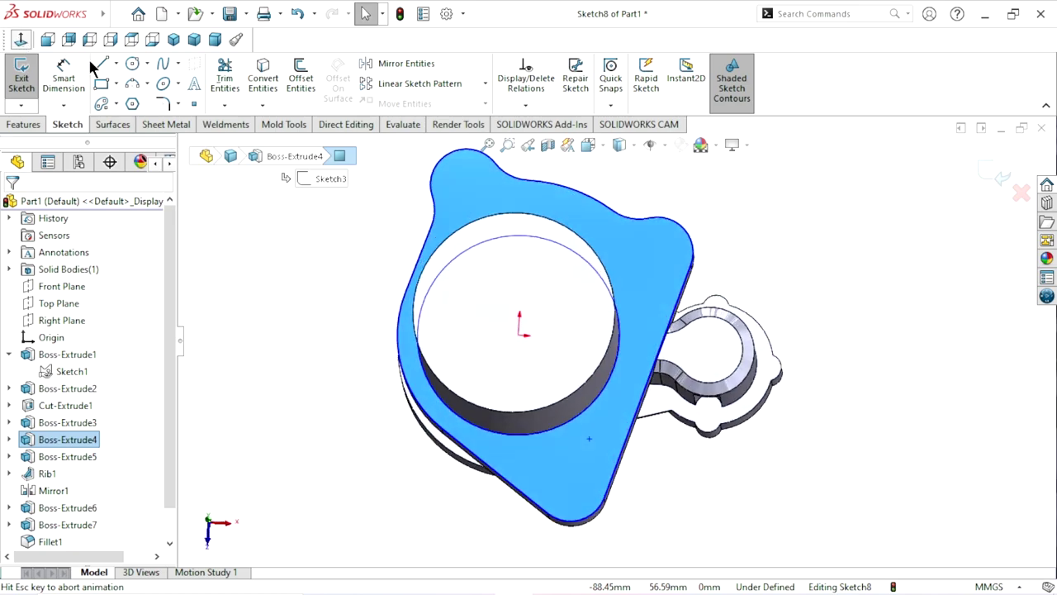
pyautogui.click(133, 65)
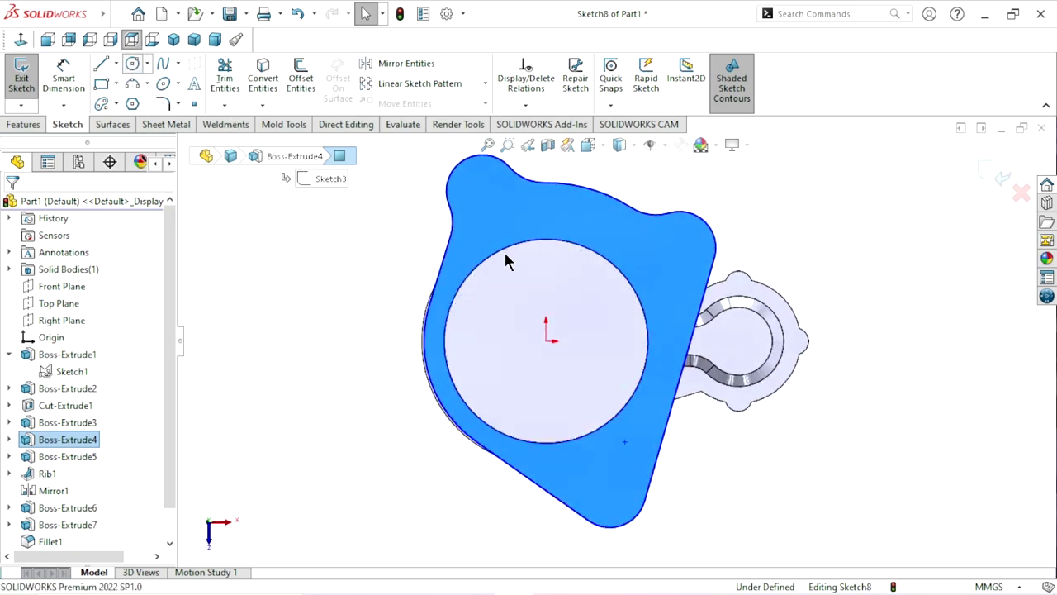
pyautogui.click(545, 340)
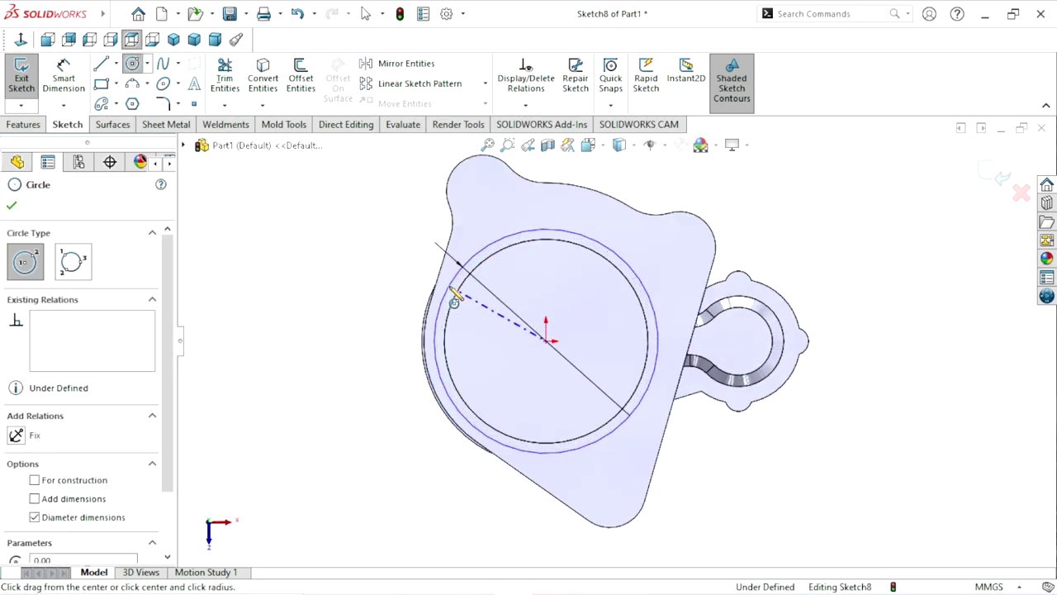
pyautogui.click(451, 291)
# Dimension the circle's diameter to 100 mm.
pyautogui.click(57, 76)
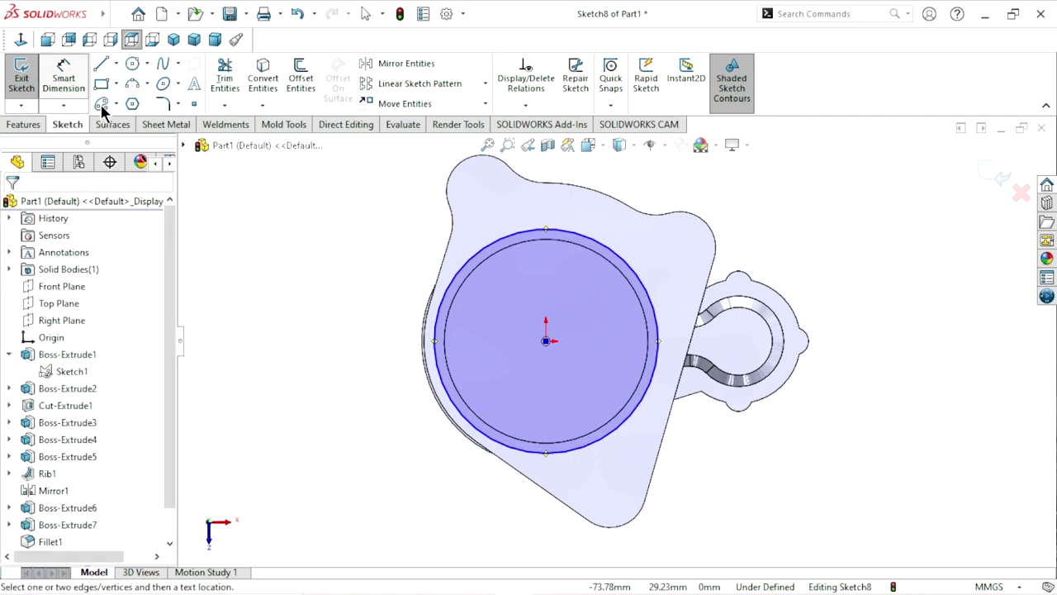
pyautogui.click(448, 307)
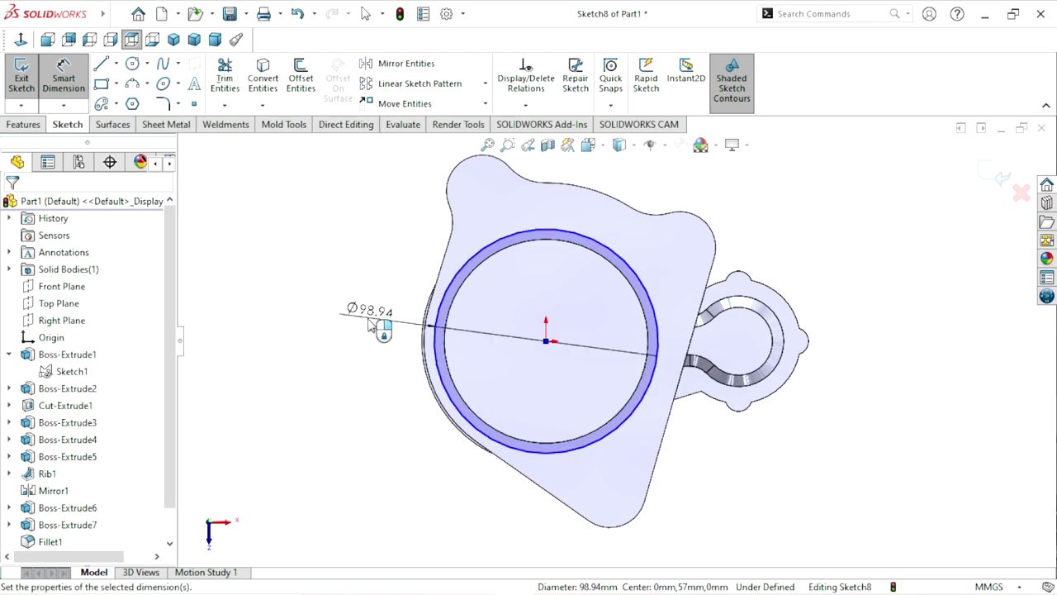
pyautogui.click(369, 324)
pyautogui.write('100')
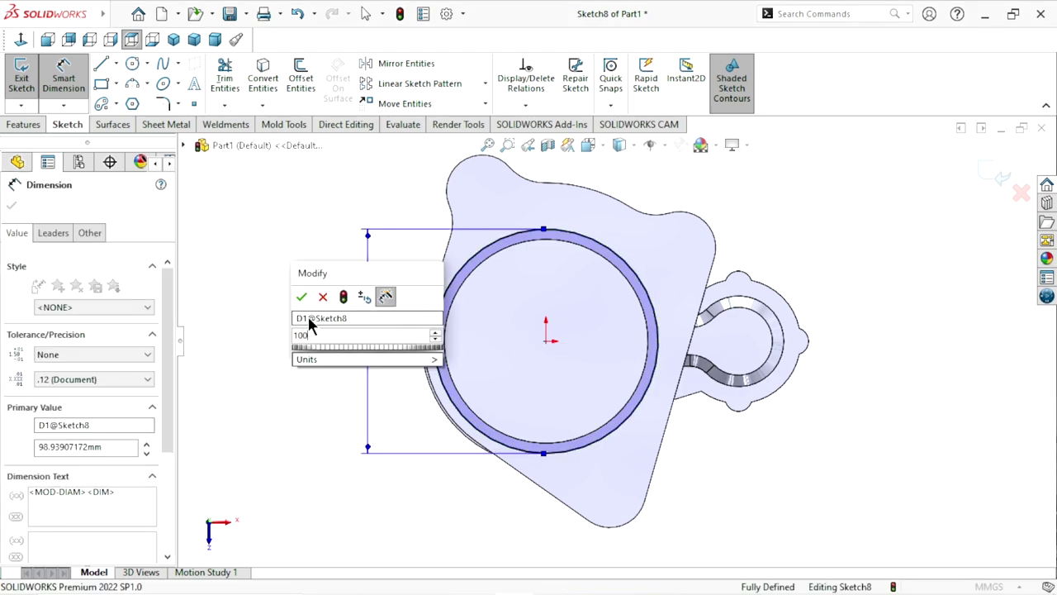
pyautogui.click(302, 297)
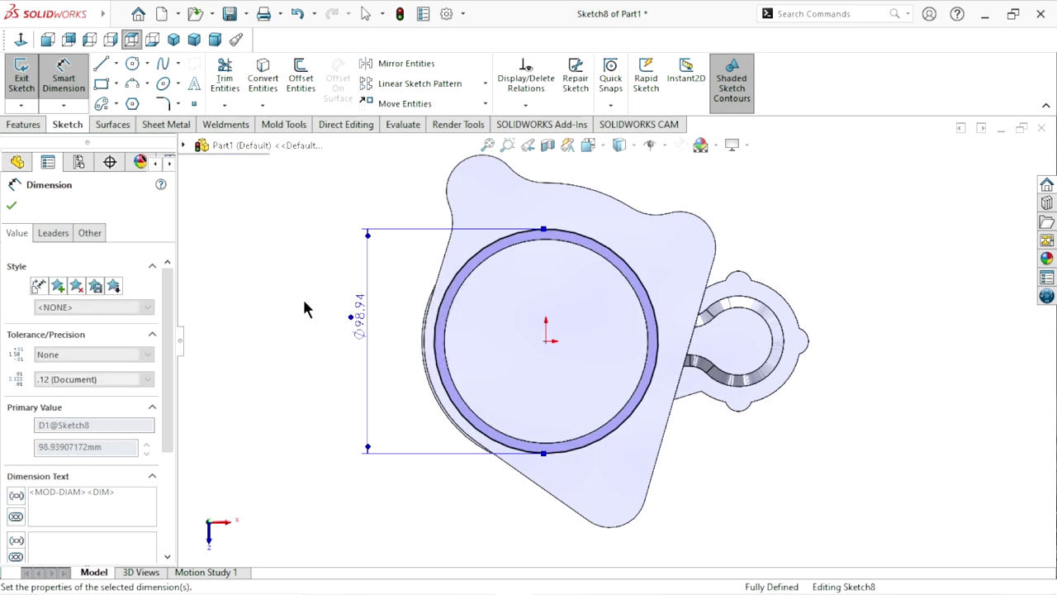
pyautogui.click(11, 208)
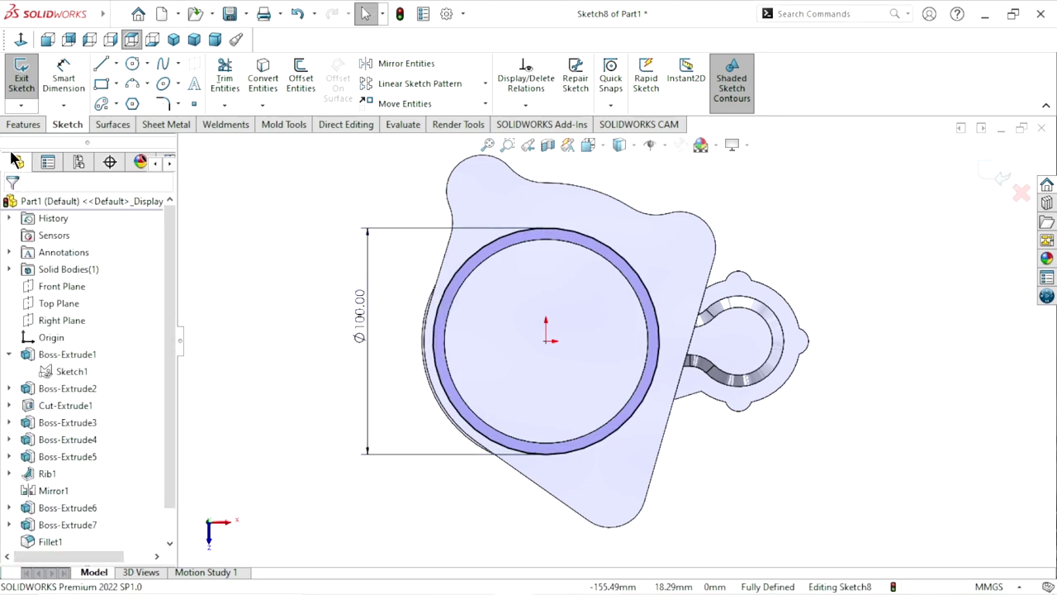
pyautogui.click(24, 123)
# Extrude the circle as a 100 mm boss, then undo it.
pyautogui.click(25, 93)
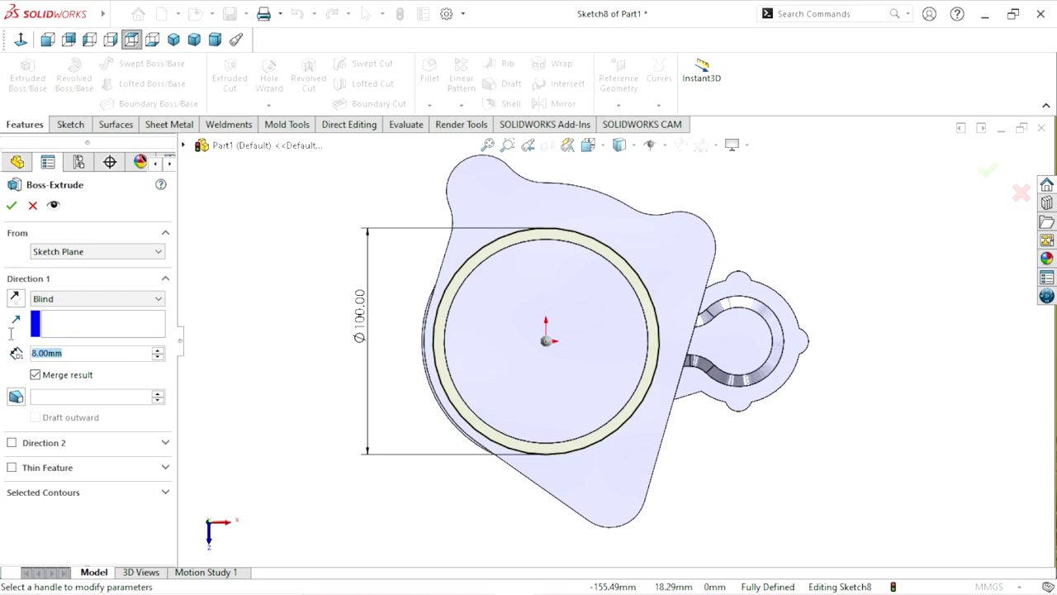
pyautogui.write('100')
pyautogui.press('Return')
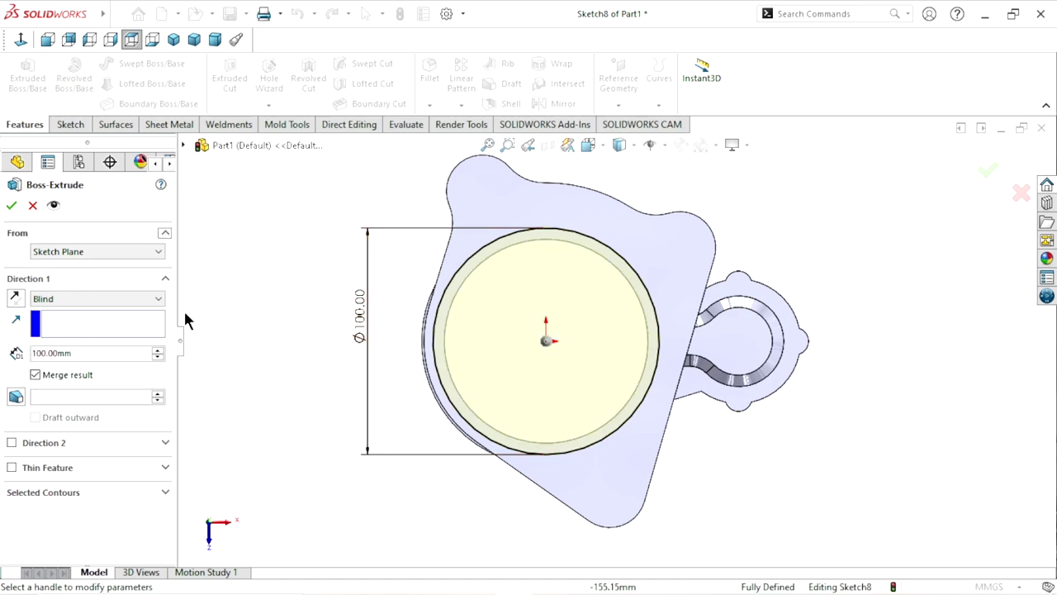
pyautogui.click(11, 205)
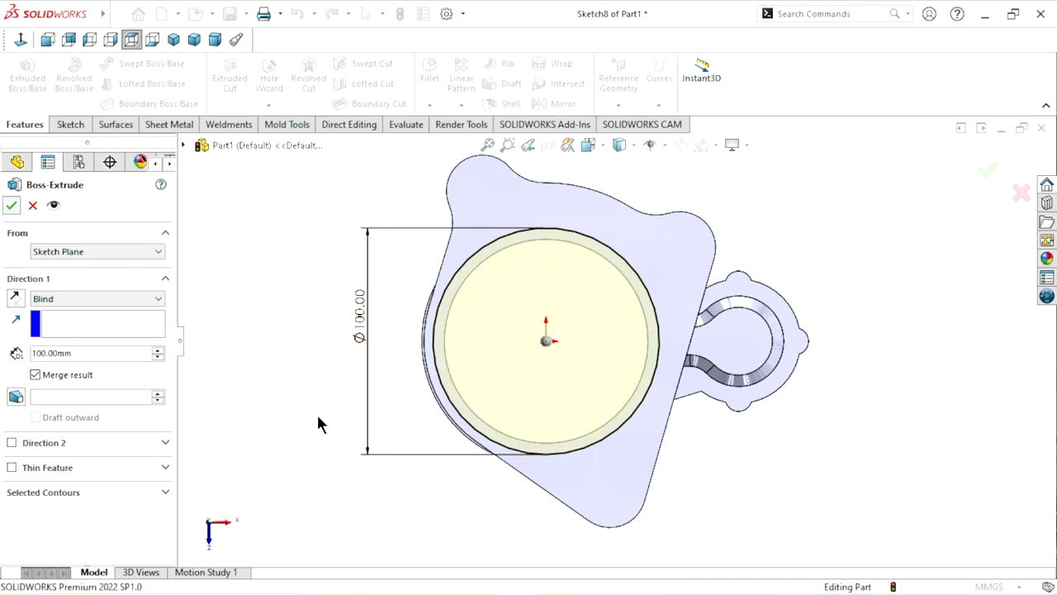
pyautogui.moveTo(349, 454)
pyautogui.mouseDown(button='middle')
pyautogui.moveTo(357, 260)
pyautogui.moveTo(366, 302)
pyautogui.mouseUp(button='middle')
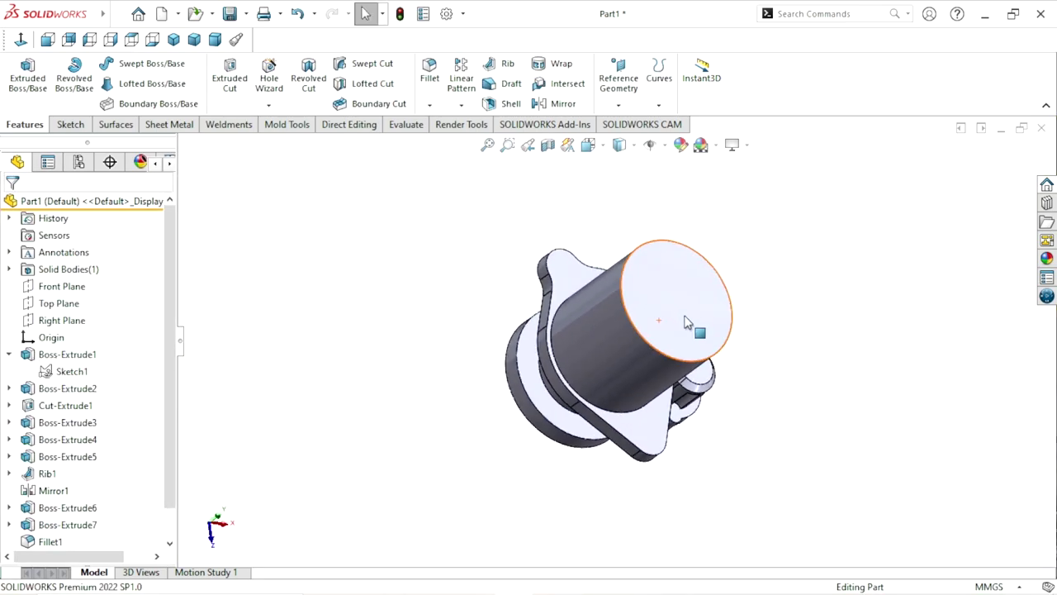
pyautogui.click(296, 14)
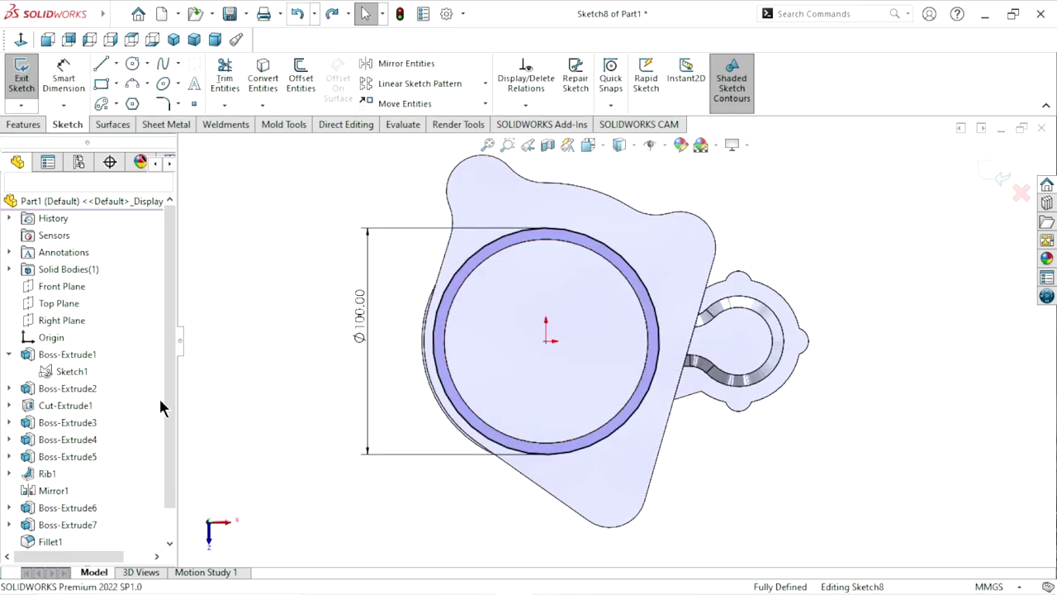
# Re-extrude the 100 mm circle sketch as a blind 2 mm boss.
pyautogui.click(25, 124)
pyautogui.click(39, 85)
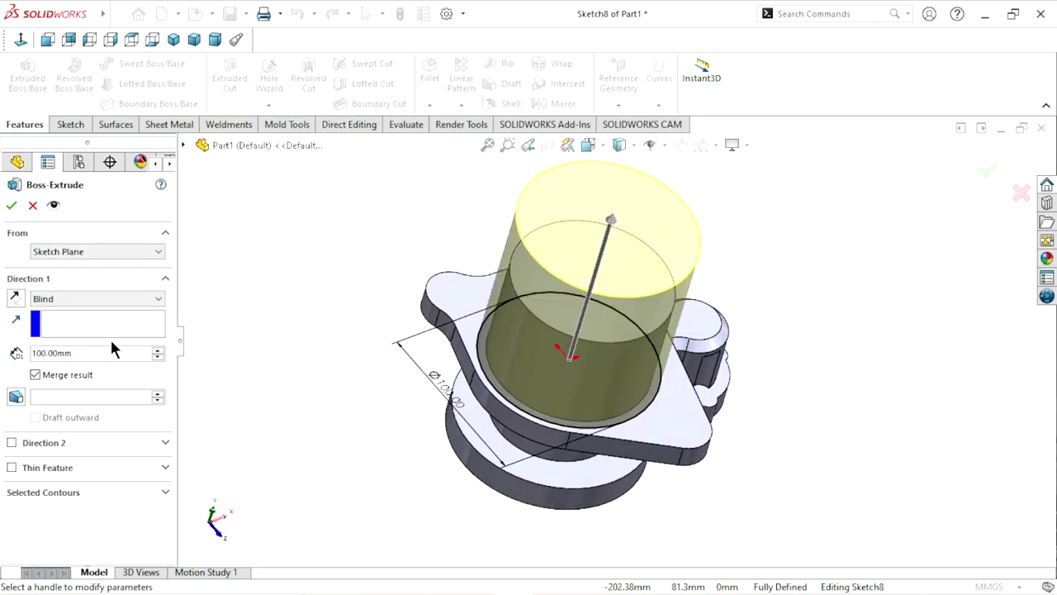
pyautogui.click(102, 352)
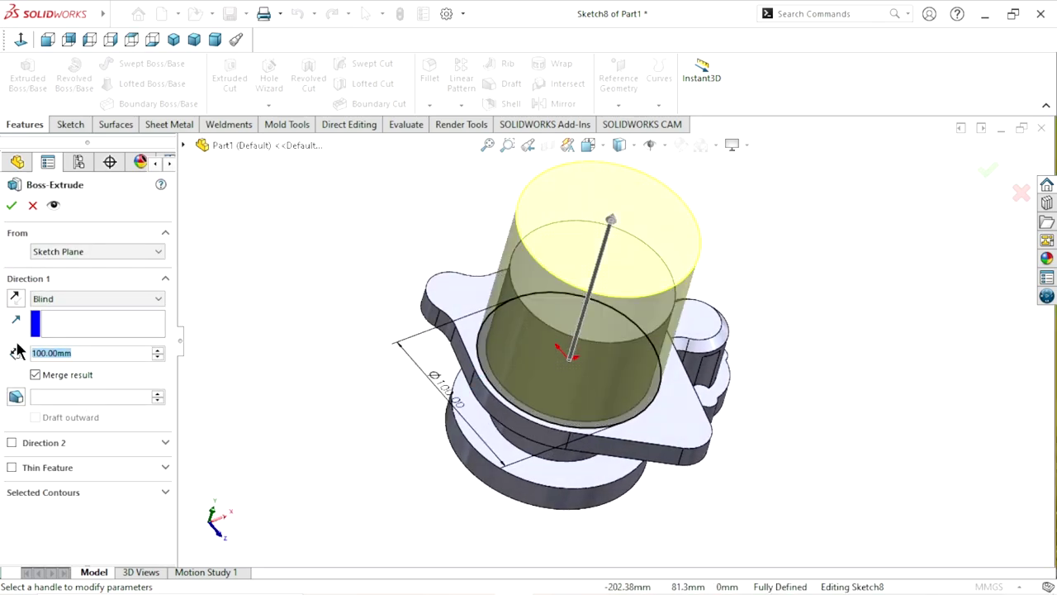
pyautogui.write('2')
pyautogui.press('Return')
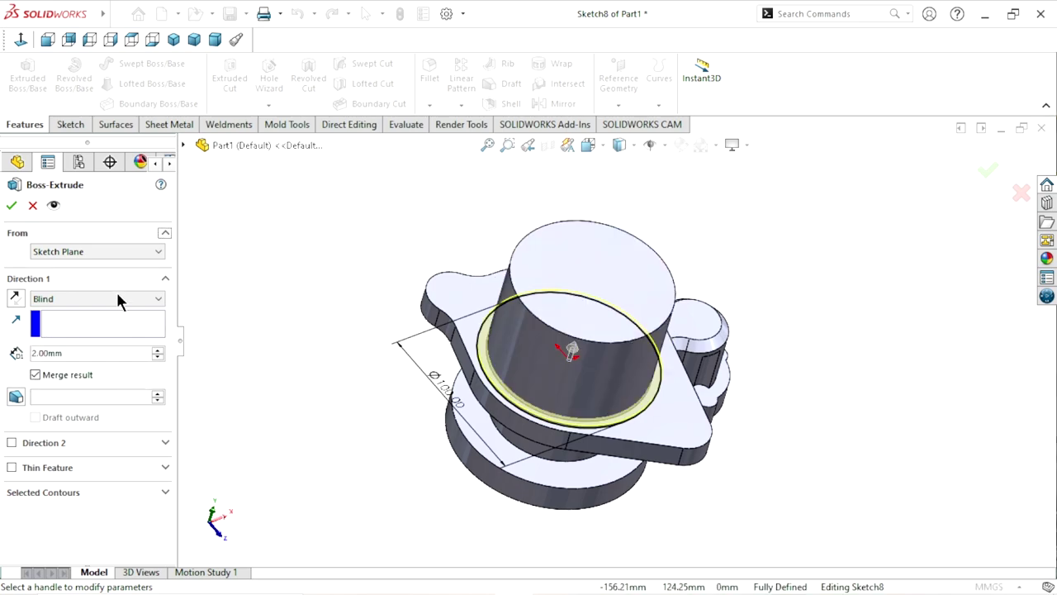
pyautogui.click(13, 207)
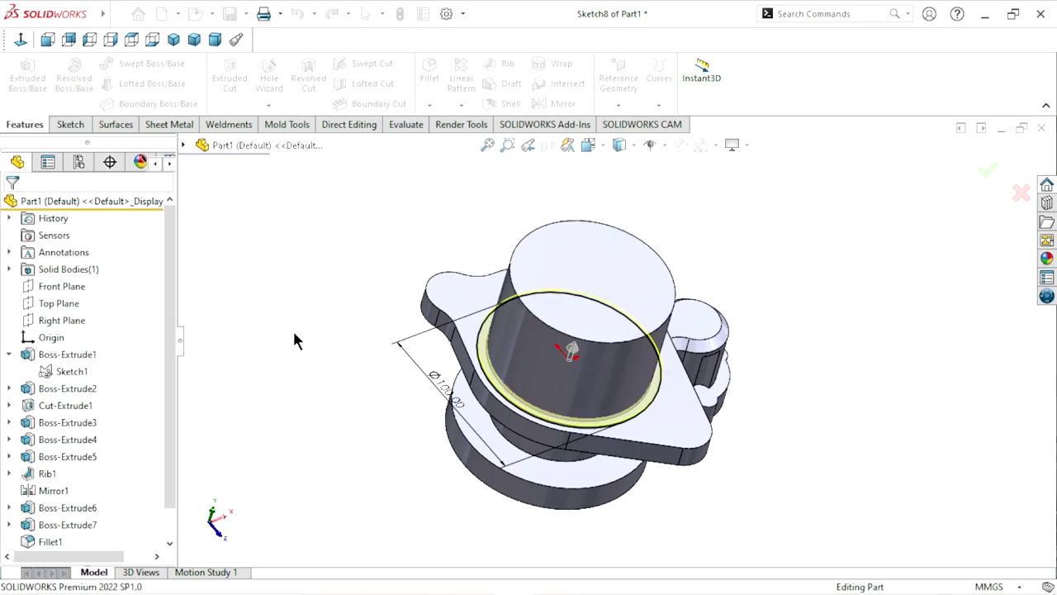
pyautogui.press('z')
pyautogui.scroll(-3, 615, 367)
# Switch the fillet to the asymmetric distance type.
pyautogui.moveTo(615, 367); pyautogui.dragTo(468, 420, button='middle')
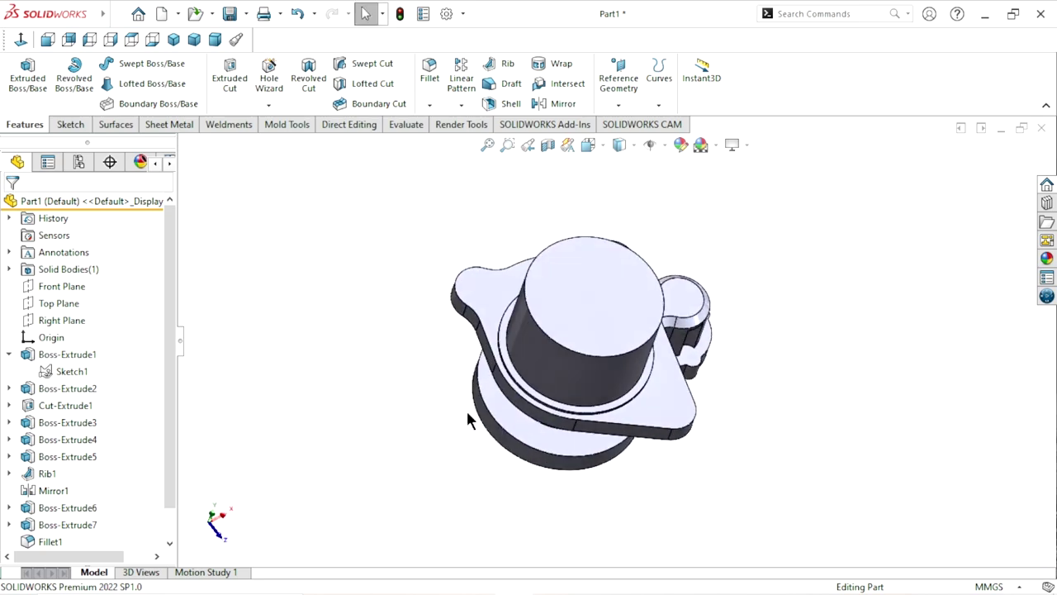
pyautogui.scroll(3, 601, 453)
pyautogui.scroll(-2, 621, 444)
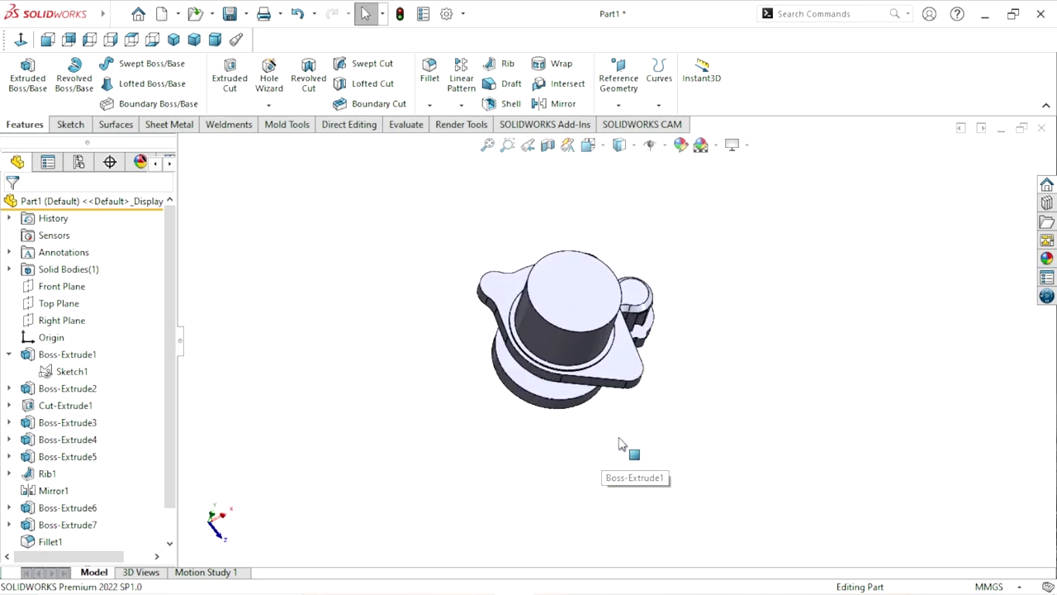
pyautogui.scroll(-1, 621, 444)
pyautogui.scroll(3, 612, 417)
pyautogui.scroll(-2, 595, 388)
pyautogui.scroll(-4, 588, 367)
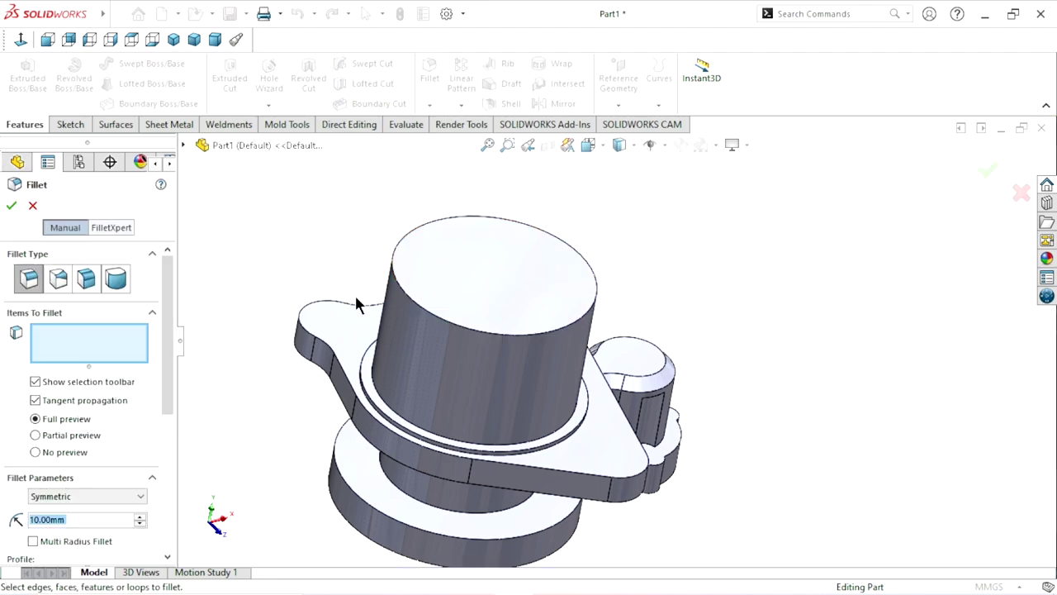
pyautogui.scroll(-3, 165, 340)
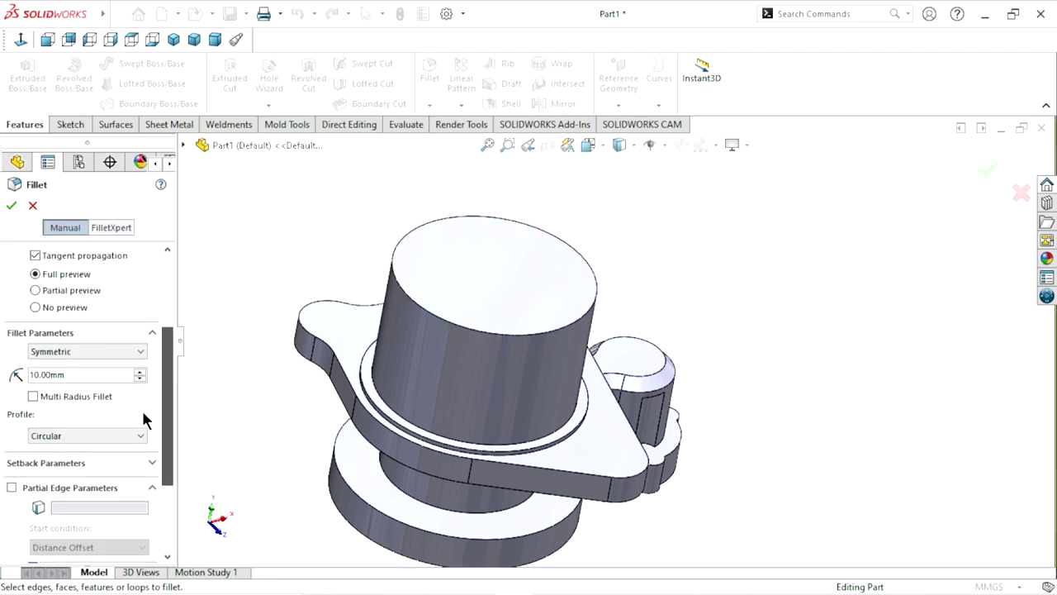
pyautogui.click(140, 355)
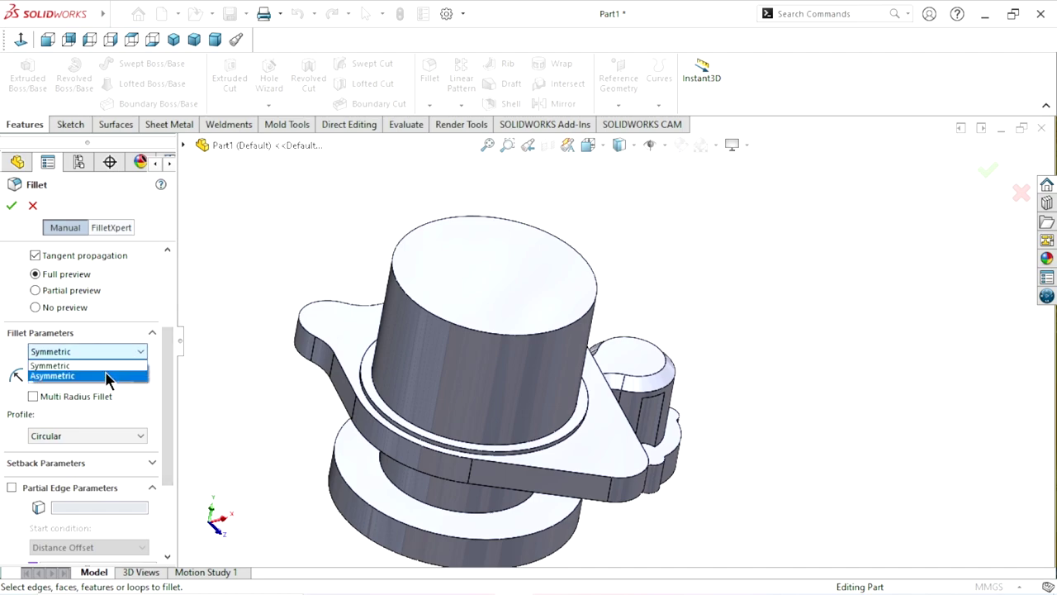
pyautogui.click(105, 376)
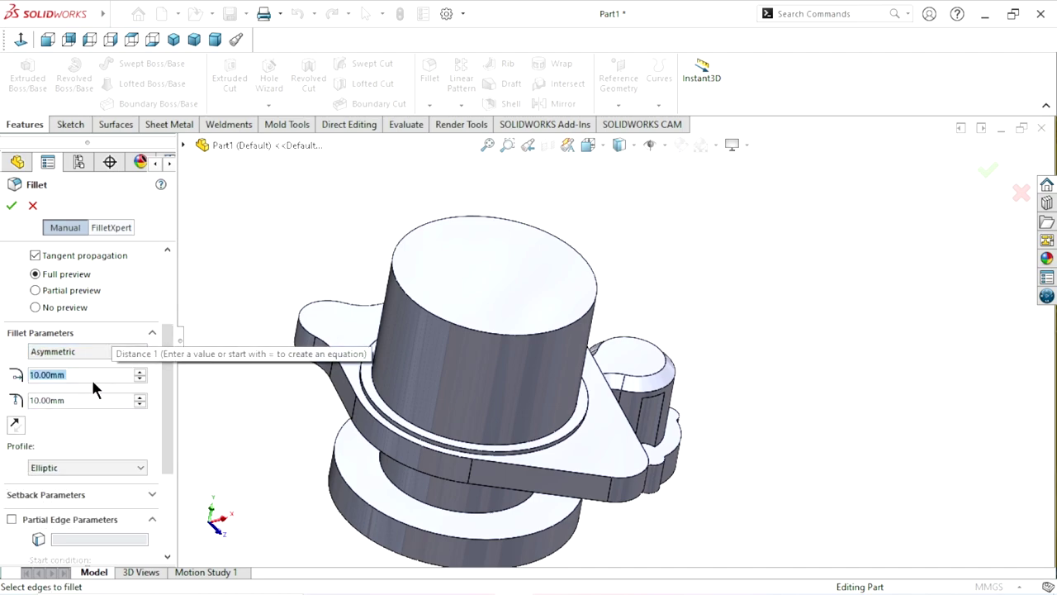
# Apply 49 mm and 35 mm elliptic fillet distances to the cylinder's top edge.
pyautogui.click(91, 376)
pyautogui.moveTo(100, 378); pyautogui.dragTo(16, 374)
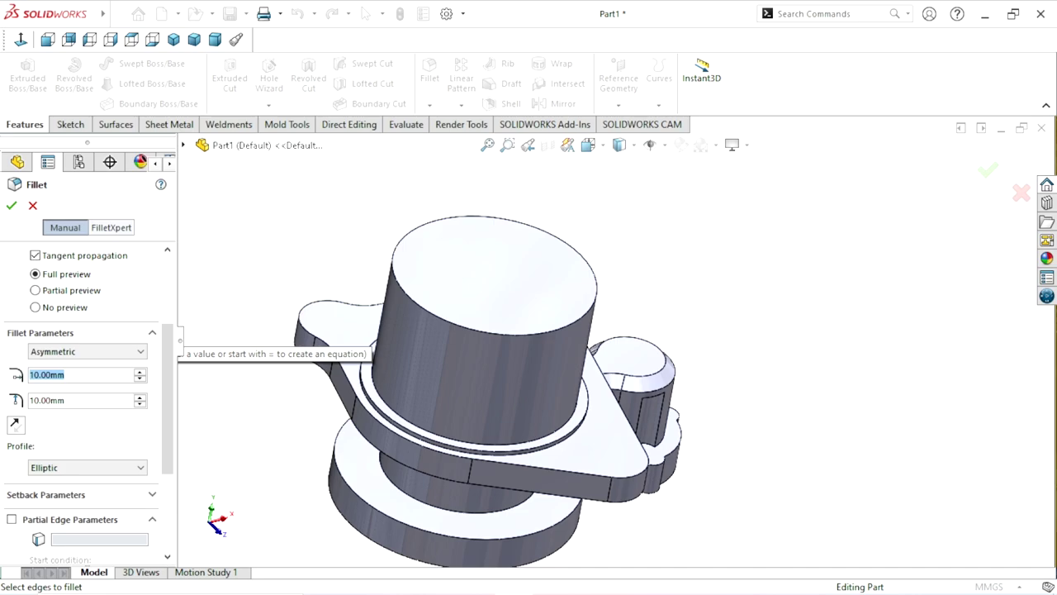
pyautogui.write('49')
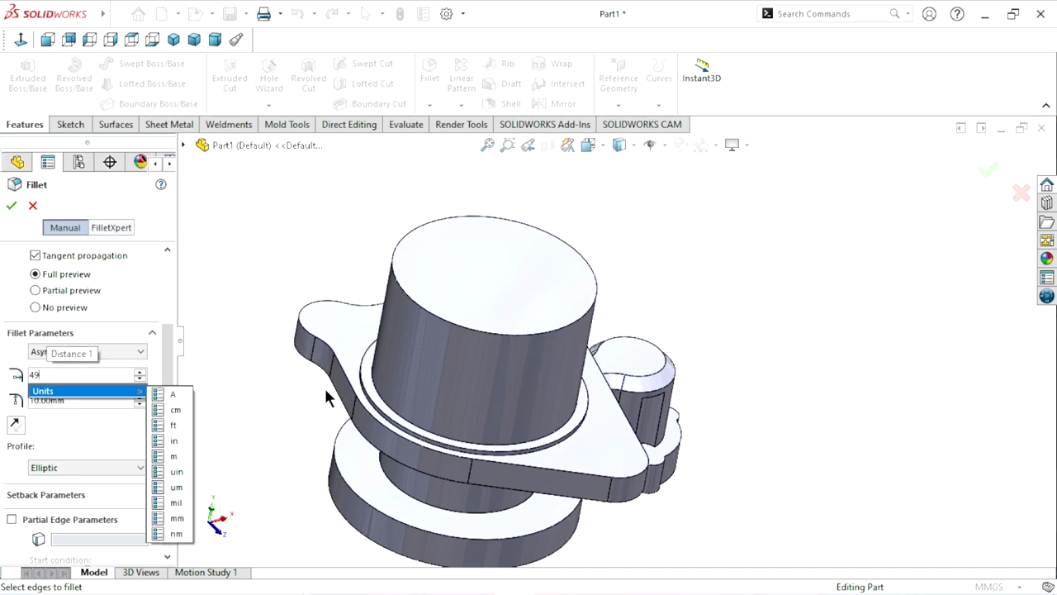
pyautogui.press('Return')
pyautogui.moveTo(80, 404); pyautogui.dragTo(3, 371)
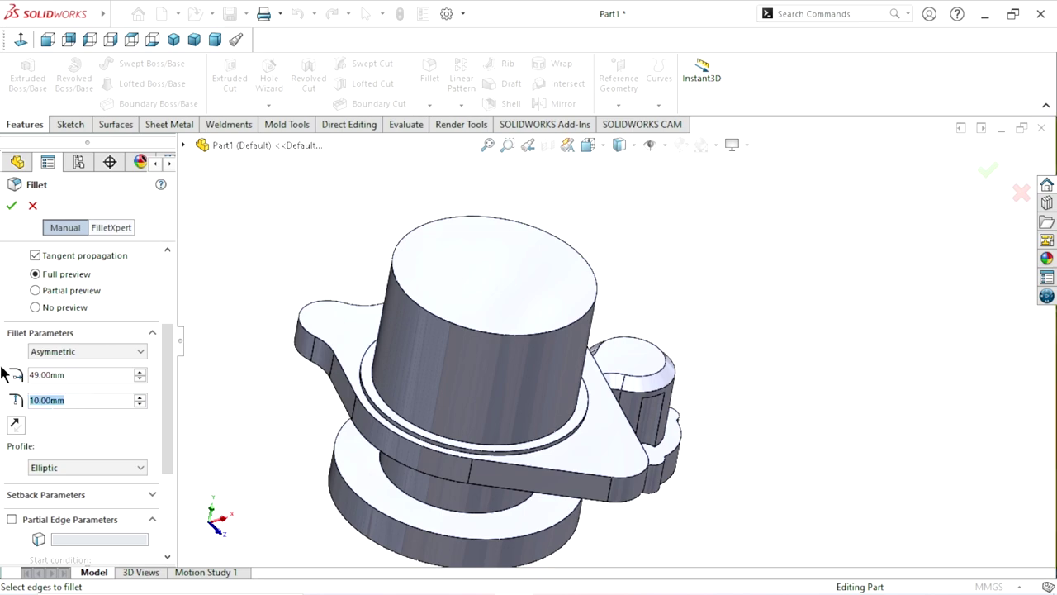
pyautogui.write('35')
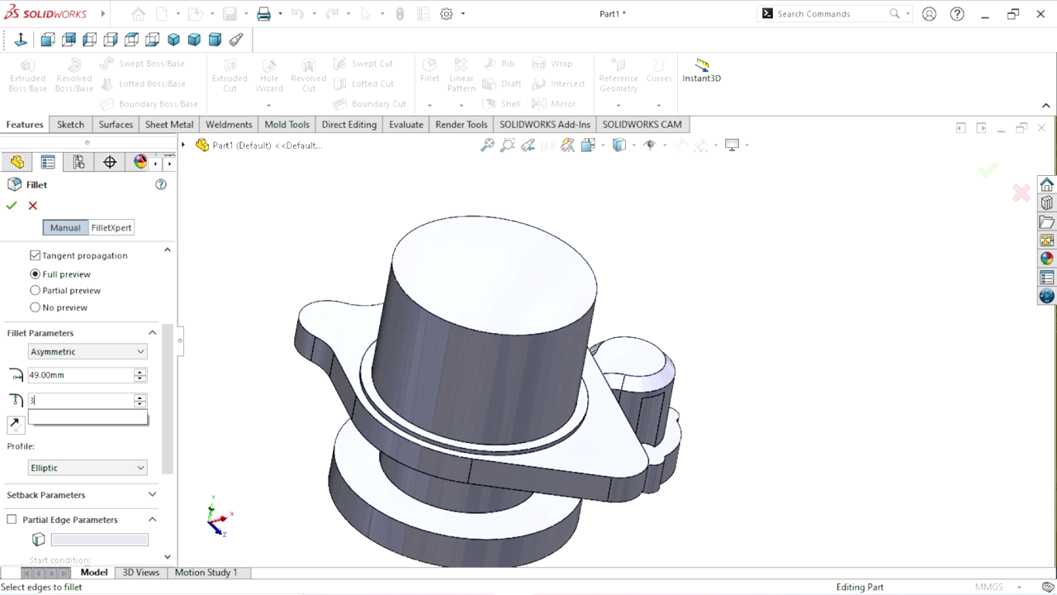
pyautogui.press('Return')
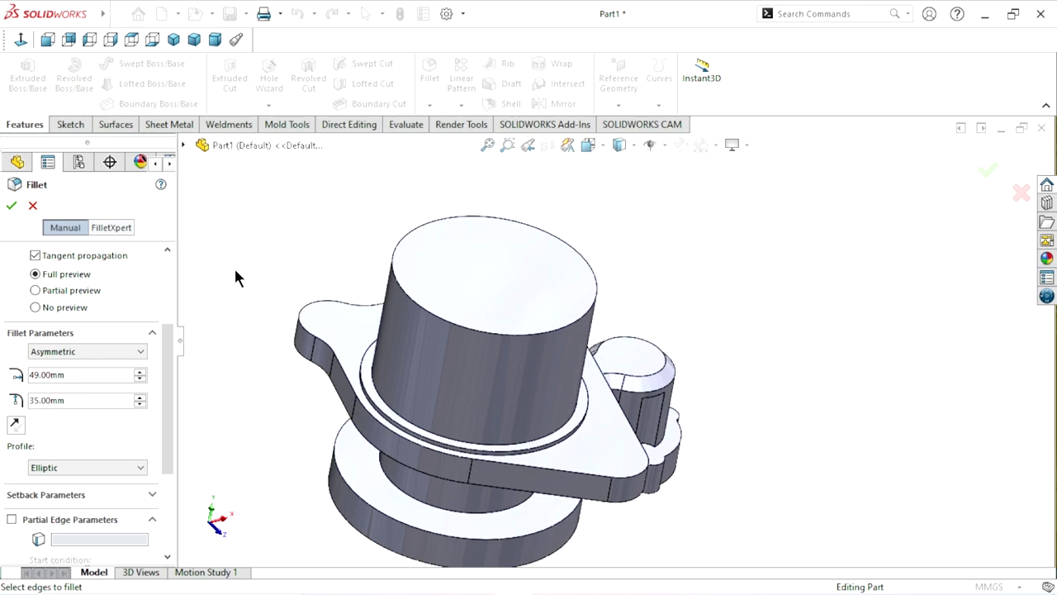
pyautogui.click(421, 310)
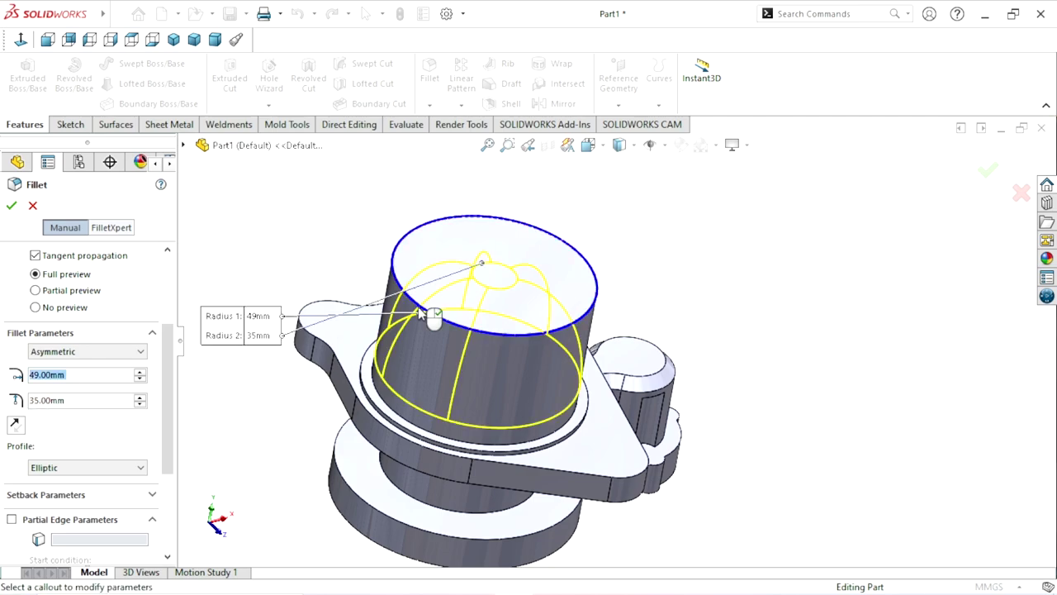
pyautogui.click(11, 207)
# Orbit and zoom around the model to inspect the new elliptic dome.
pyautogui.scroll(3, 578, 389)
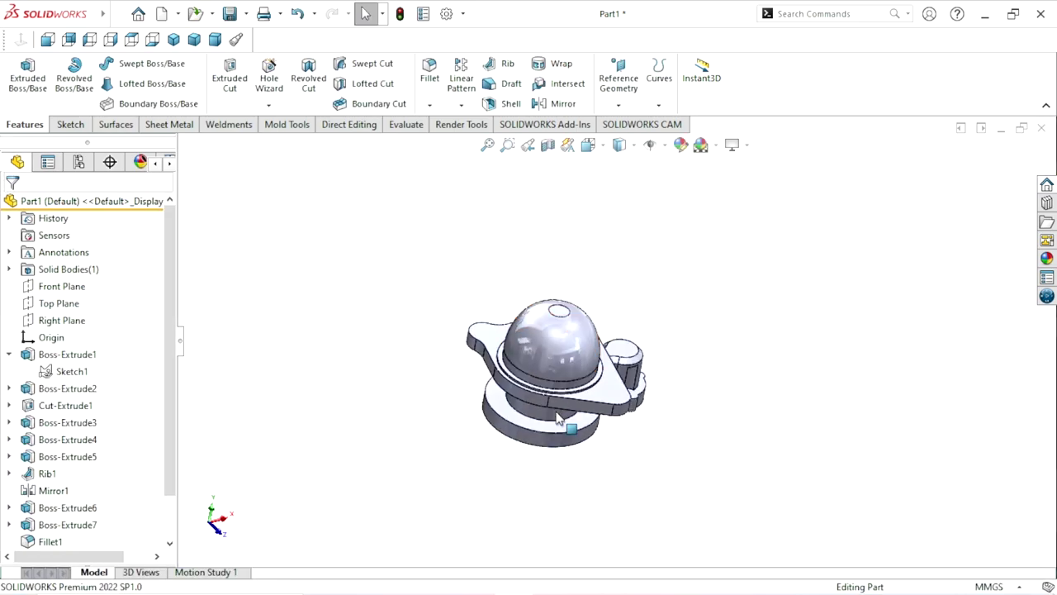
pyautogui.moveTo(557, 419)
pyautogui.mouseDown(button='middle')
pyautogui.moveTo(606, 426)
pyautogui.moveTo(602, 448)
pyautogui.mouseUp(button='middle')
pyautogui.scroll(2, 637, 319)
pyautogui.scroll(-3, 566, 354)
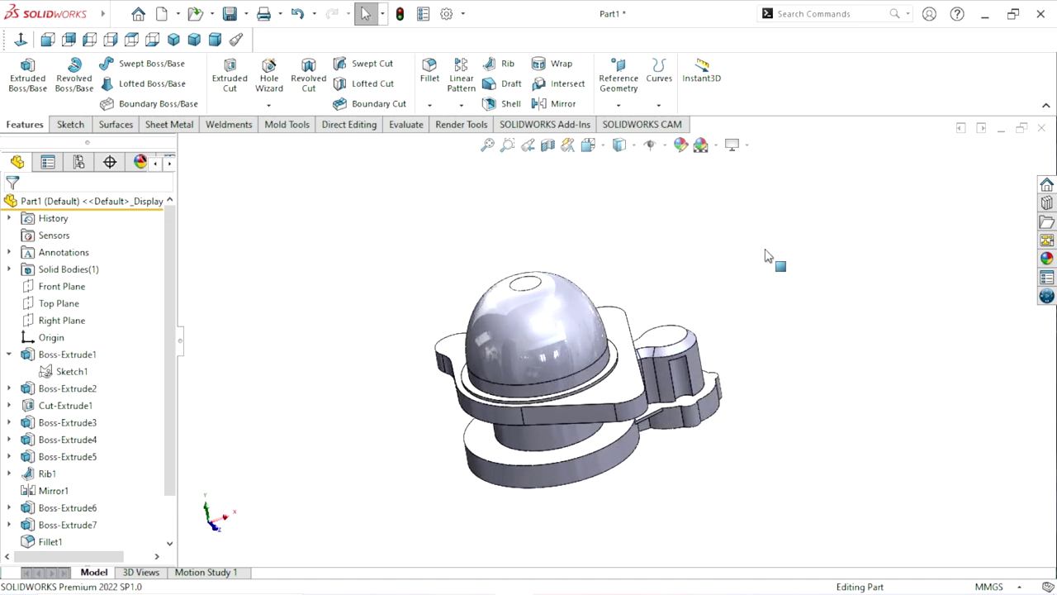
pyautogui.moveTo(764, 255)
pyautogui.mouseDown(button='middle')
pyautogui.moveTo(642, 311)
pyautogui.moveTo(479, 276)
pyautogui.moveTo(630, 378)
pyautogui.mouseUp(button='middle')
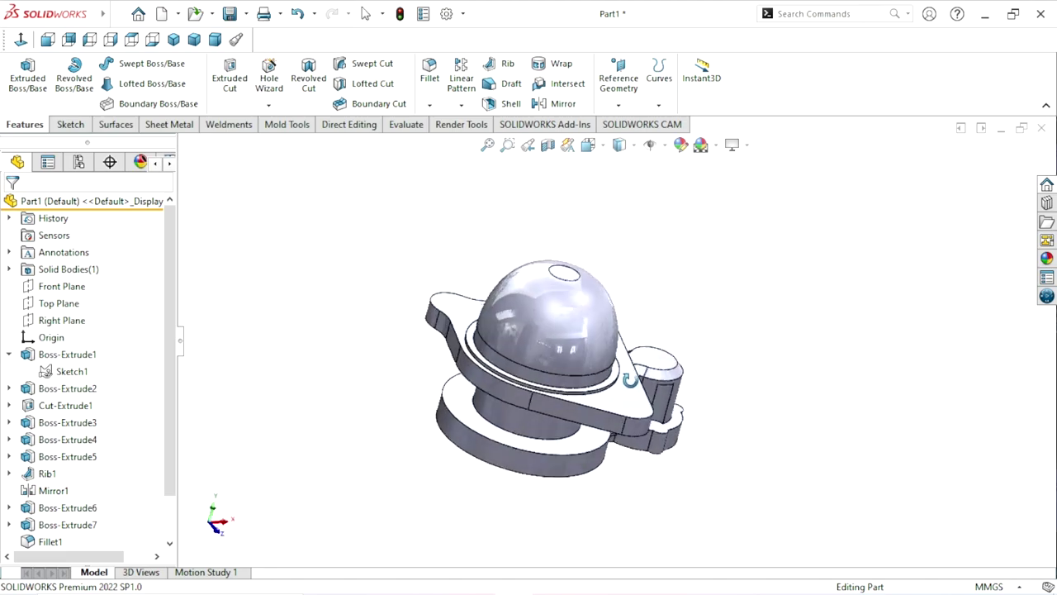
pyautogui.scroll(2, 630, 379)
pyautogui.scroll(-2, 660, 353)
pyautogui.scroll(-2, 672, 354)
pyautogui.scroll(-1, 682, 285)
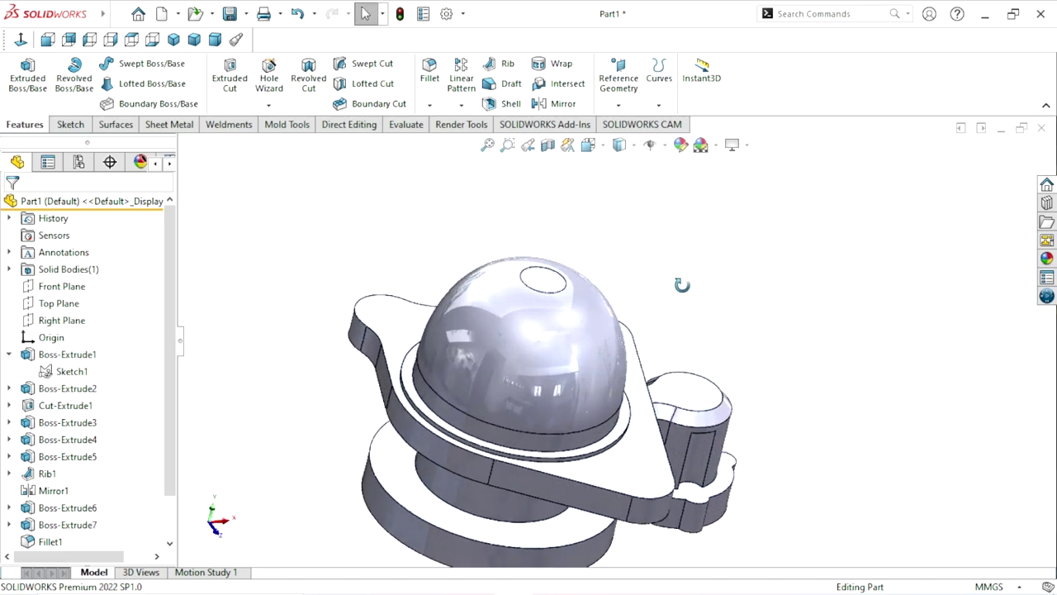
pyautogui.scroll(2, 681, 285)
pyautogui.scroll(2, 668, 261)
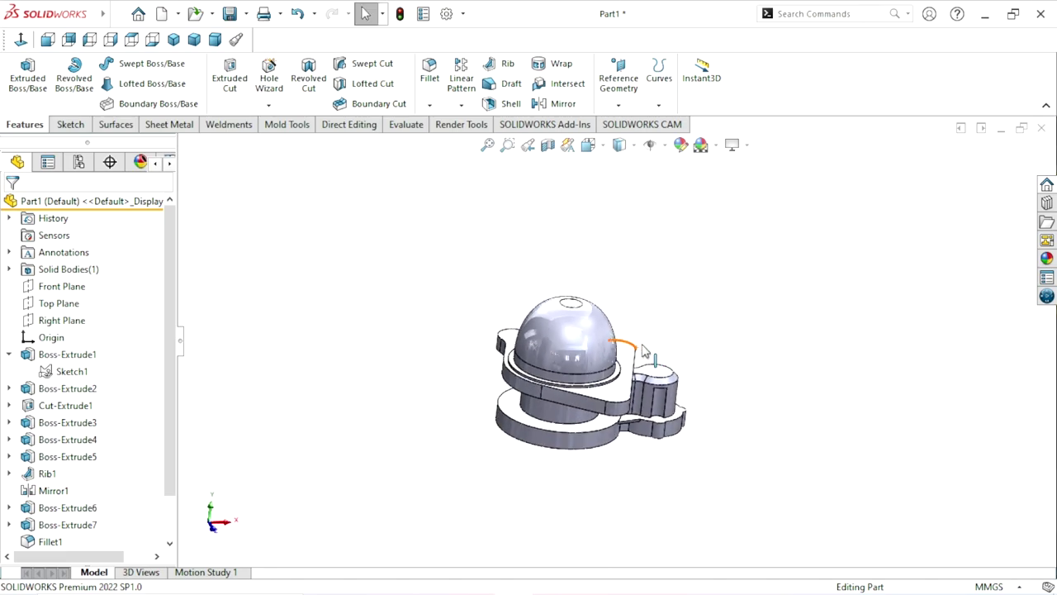
pyautogui.scroll(-2, 627, 331)
pyautogui.scroll(-1, 578, 339)
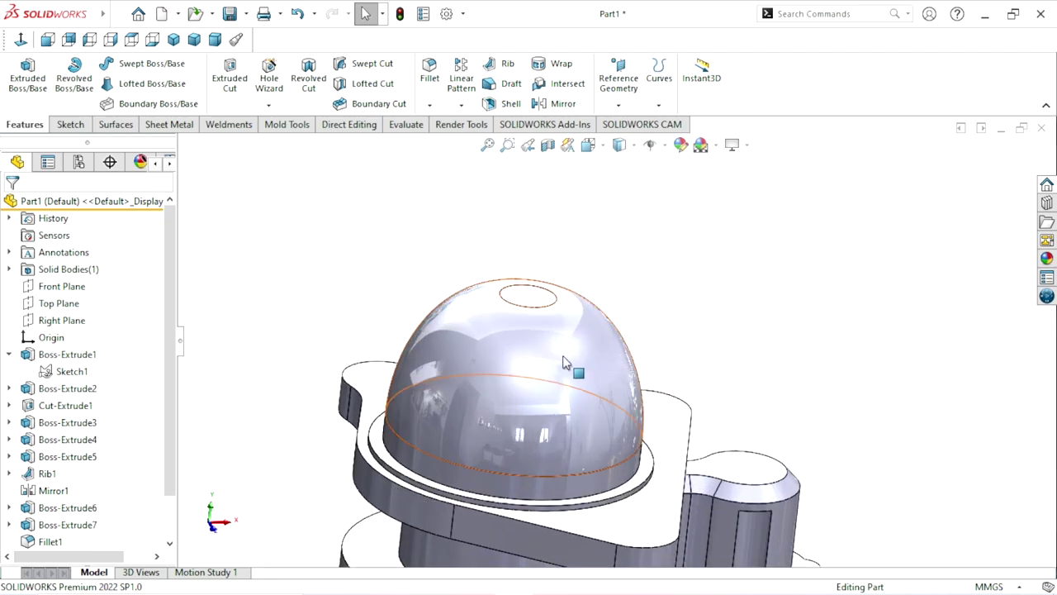
pyautogui.scroll(-1, 565, 362)
pyautogui.scroll(2, 590, 360)
pyautogui.scroll(-2, 571, 361)
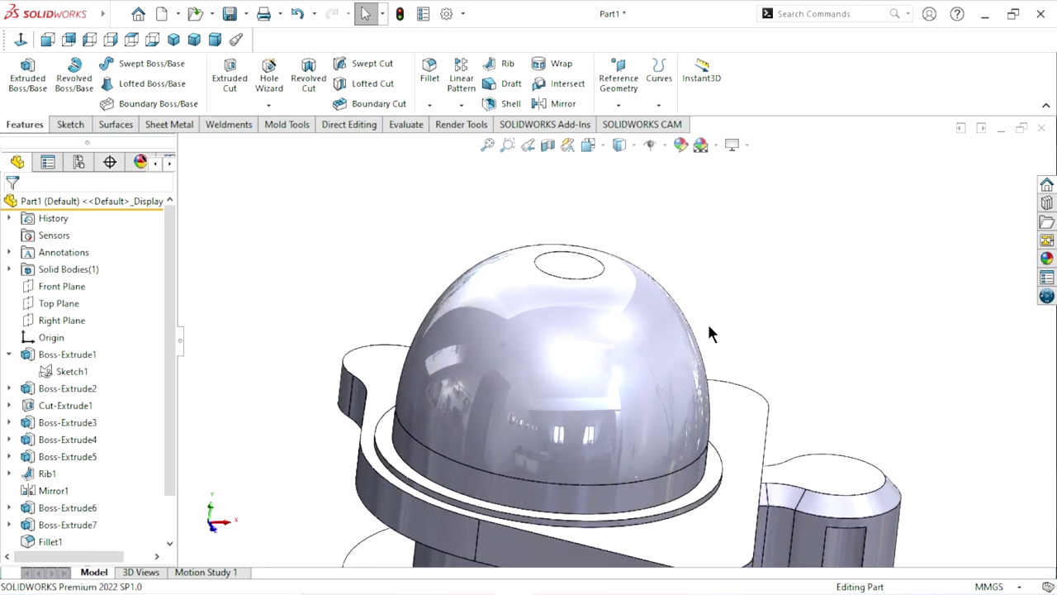
# Dismiss the unsaved-document reminder and zoom out on the part.
pyautogui.moveTo(709, 326)
pyautogui.mouseDown(button='middle')
pyautogui.moveTo(625, 308)
pyautogui.moveTo(627, 285)
pyautogui.moveTo(677, 337)
pyautogui.moveTo(654, 348)
pyautogui.mouseUp(button='middle')
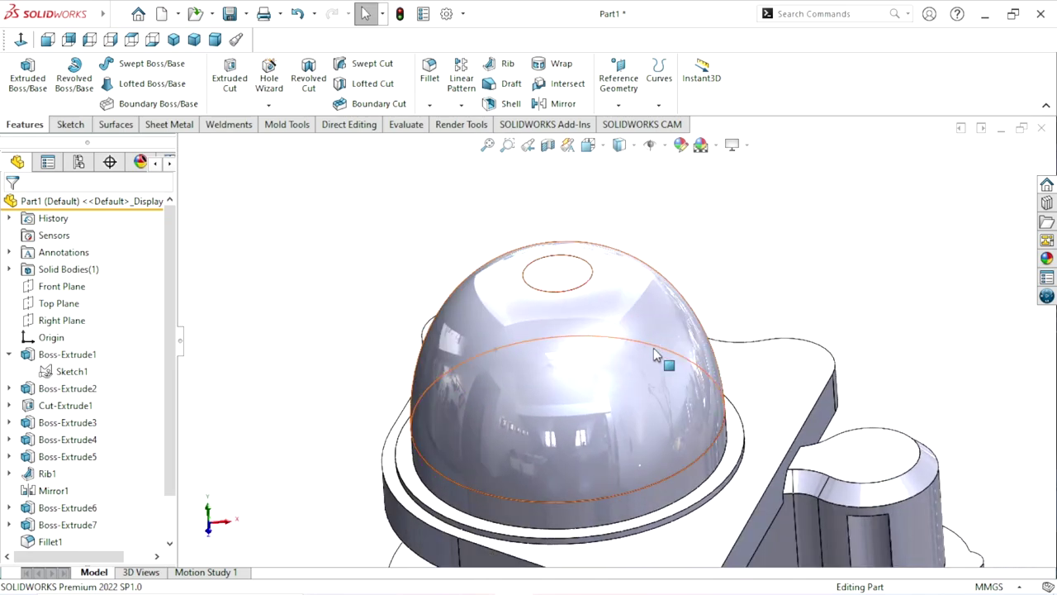
pyautogui.scroll(2, 653, 353)
pyautogui.scroll(-1, 744, 334)
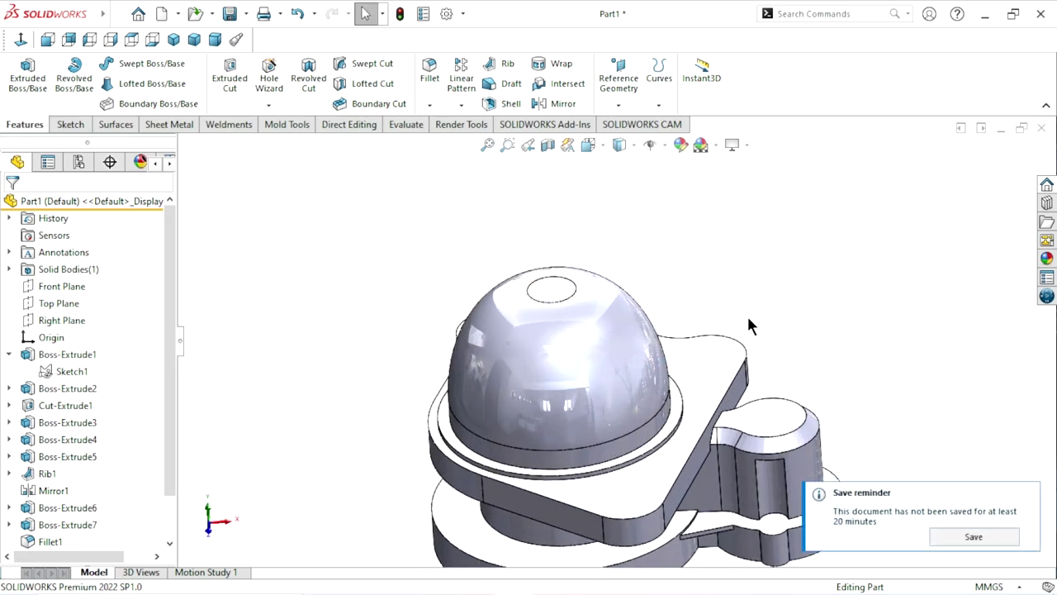
pyautogui.scroll(2, 632, 363)
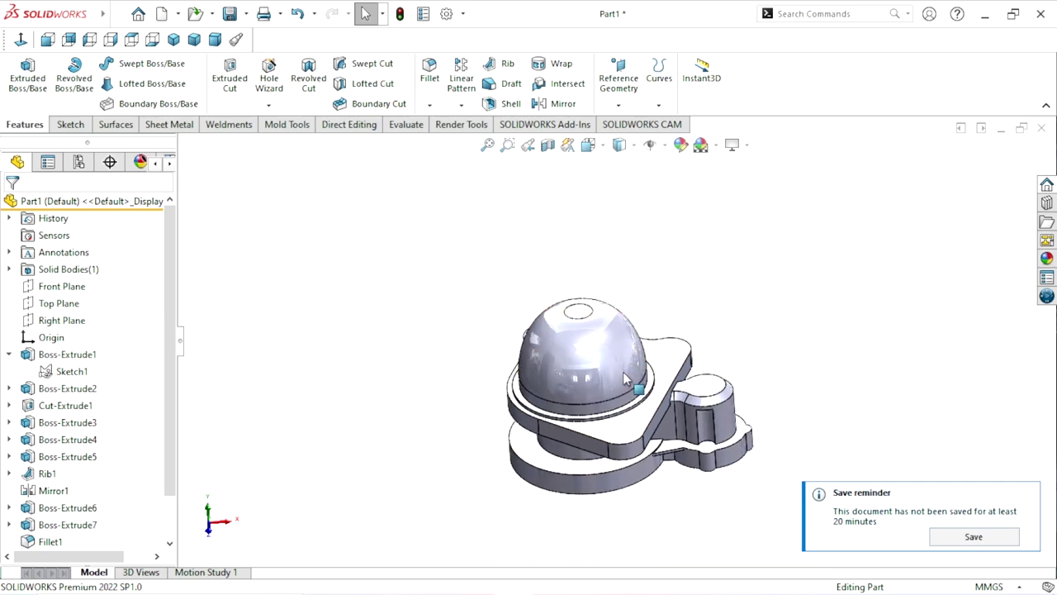
pyautogui.click(1027, 496)
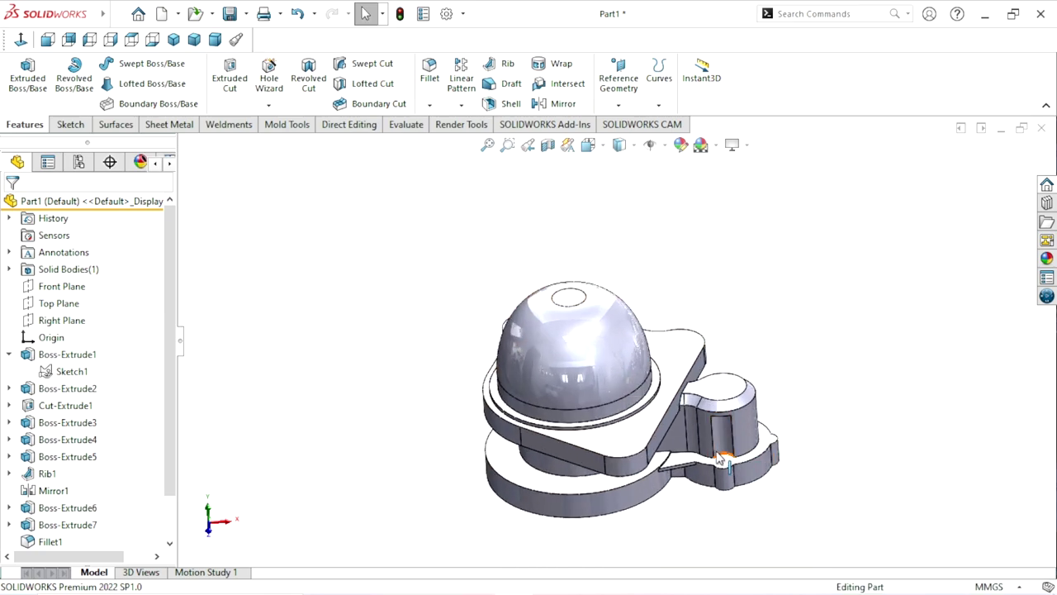
pyautogui.scroll(1, 578, 421)
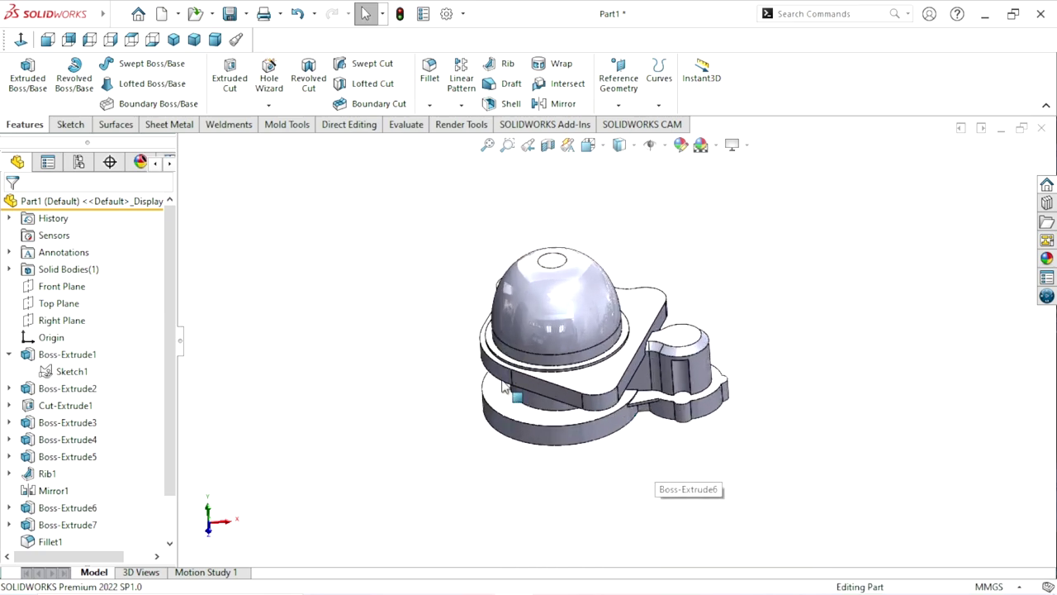
# Start a new sketch on the Front Plane, viewed straight on.
pyautogui.click(55, 286)
pyautogui.click(71, 266)
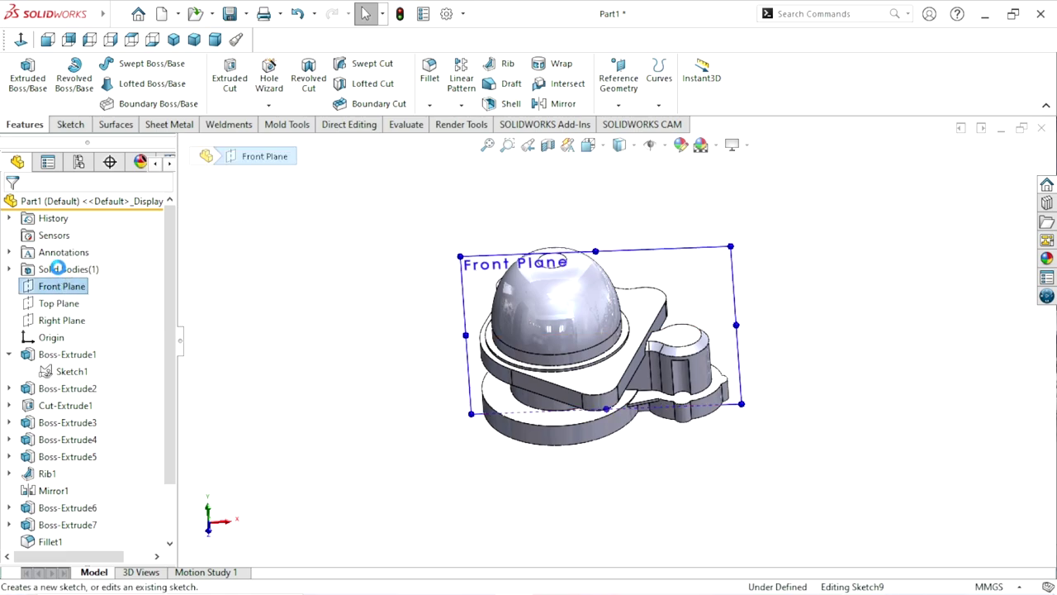
pyautogui.click(20, 39)
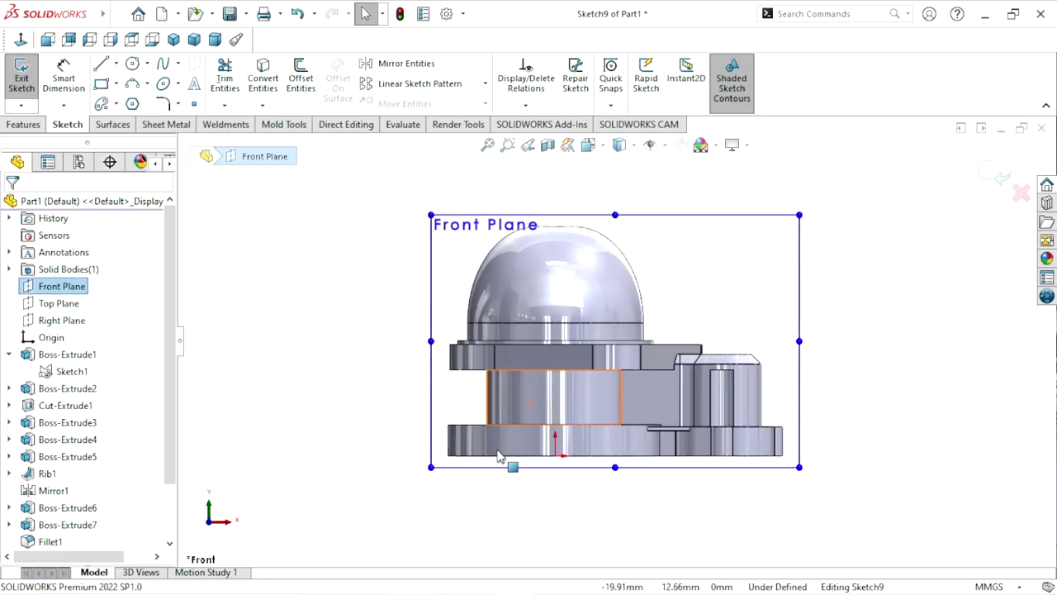
pyautogui.click(321, 330)
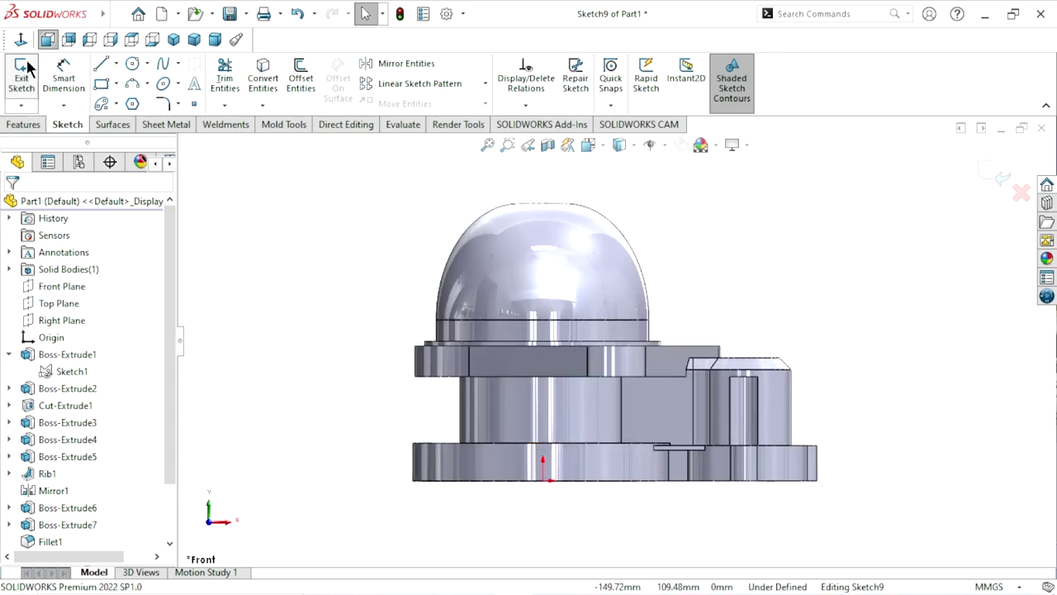
# Try a centerline from the origin, then undo the misdrawn line.
pyautogui.click(116, 64)
pyautogui.click(128, 101)
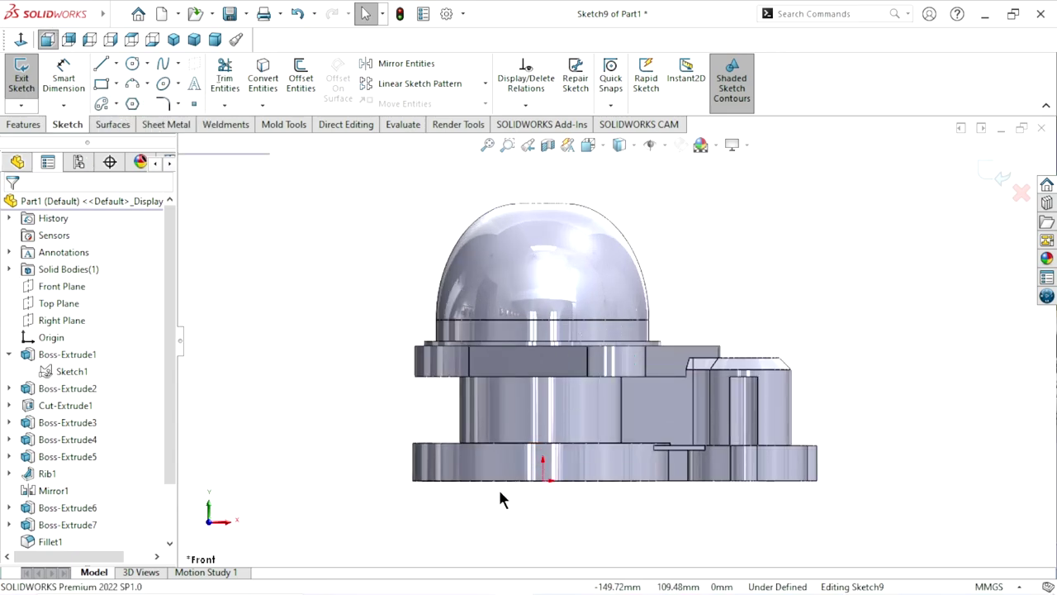
pyautogui.click(542, 480)
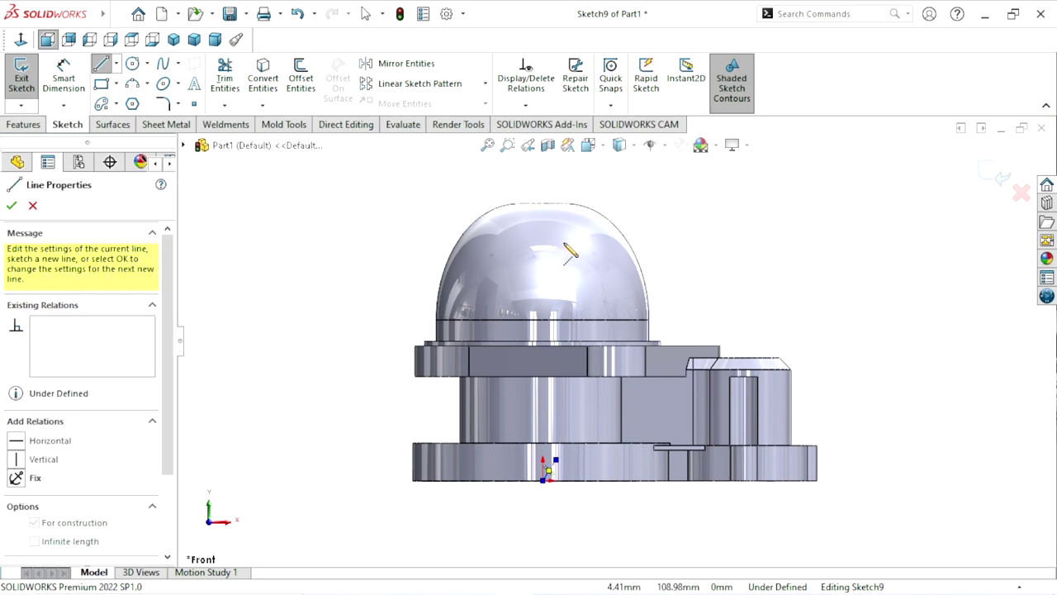
pyautogui.press('z')
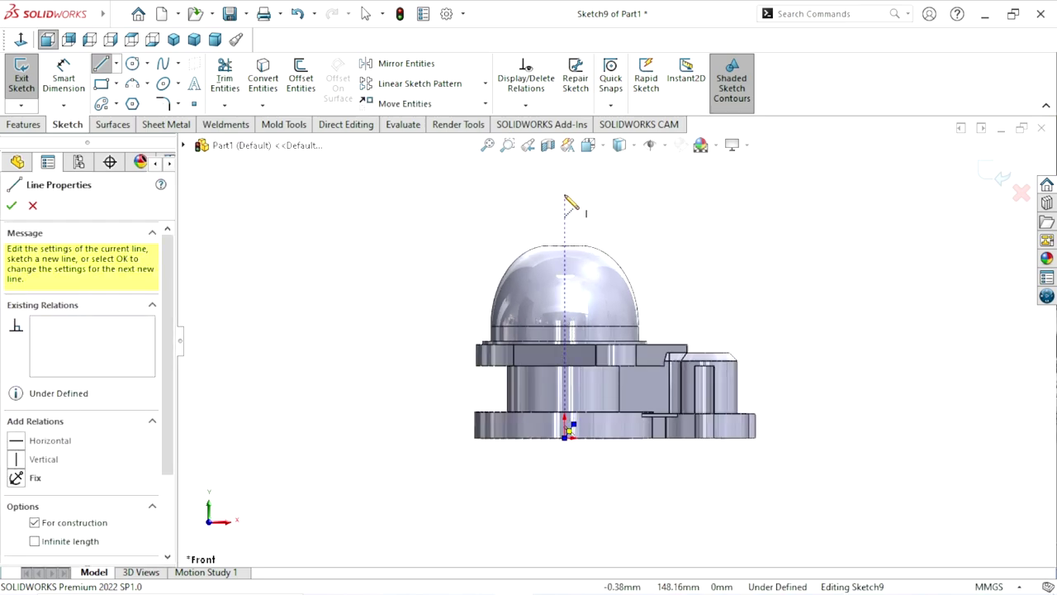
pyautogui.rightClick(695, 241)
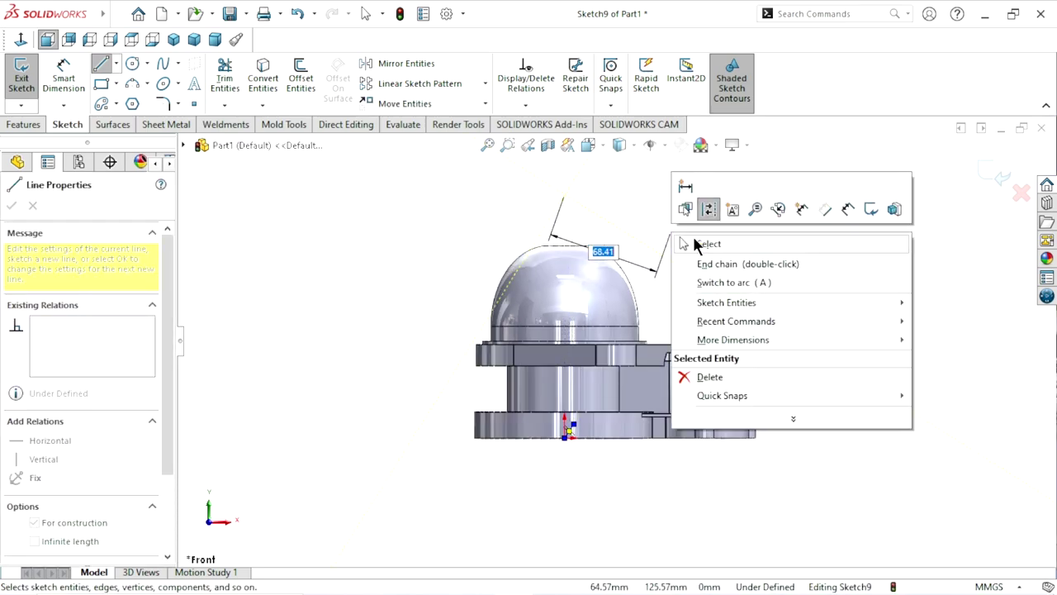
pyautogui.click(701, 245)
pyautogui.press('Escape')
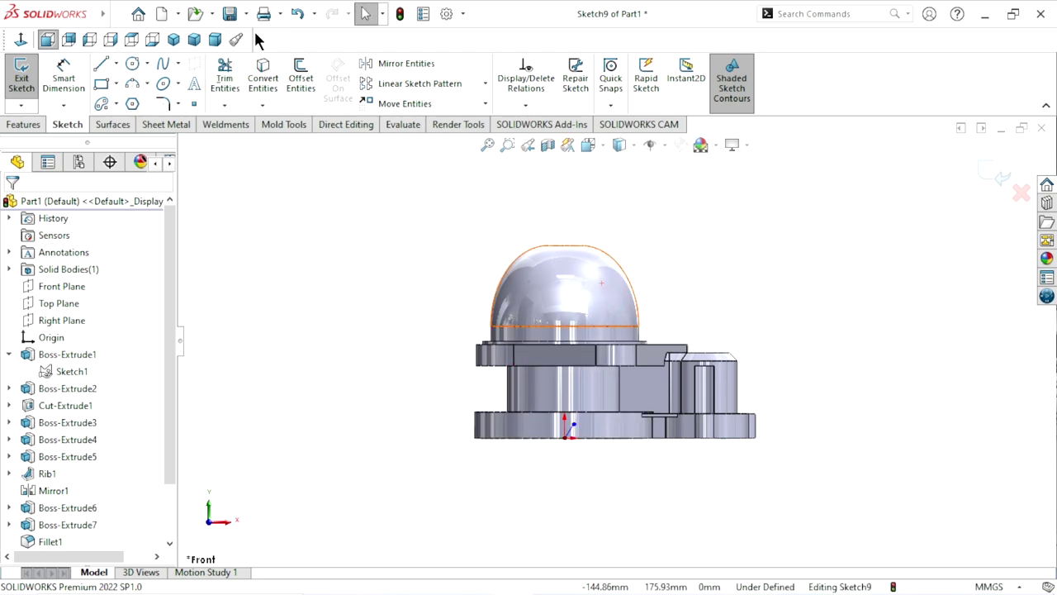
pyautogui.click(299, 15)
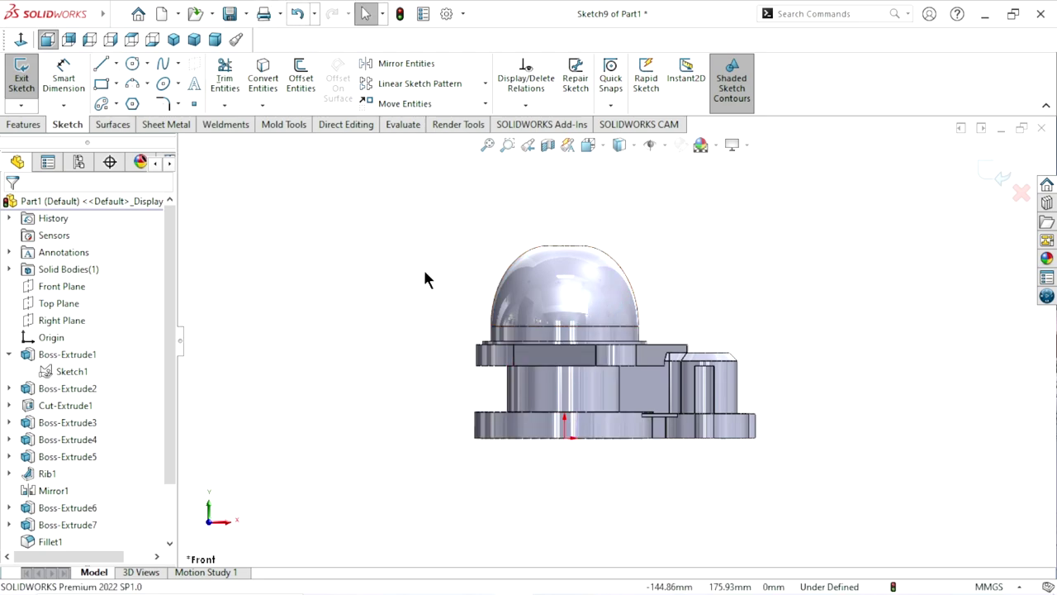
# Draw a vertical centerline from the origin to above the dome top.
pyautogui.click(116, 62)
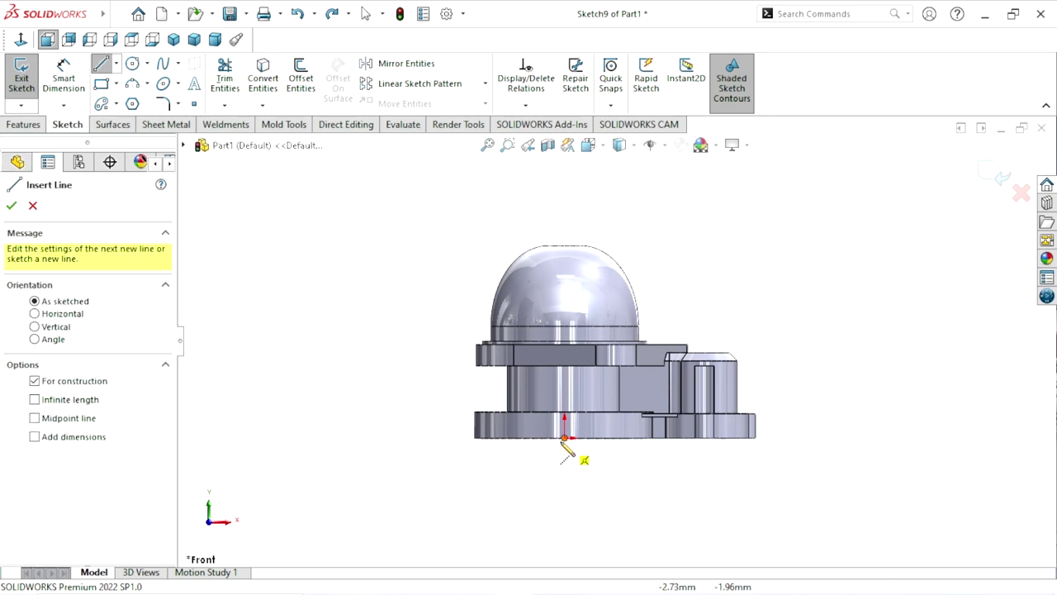
pyautogui.click(565, 438)
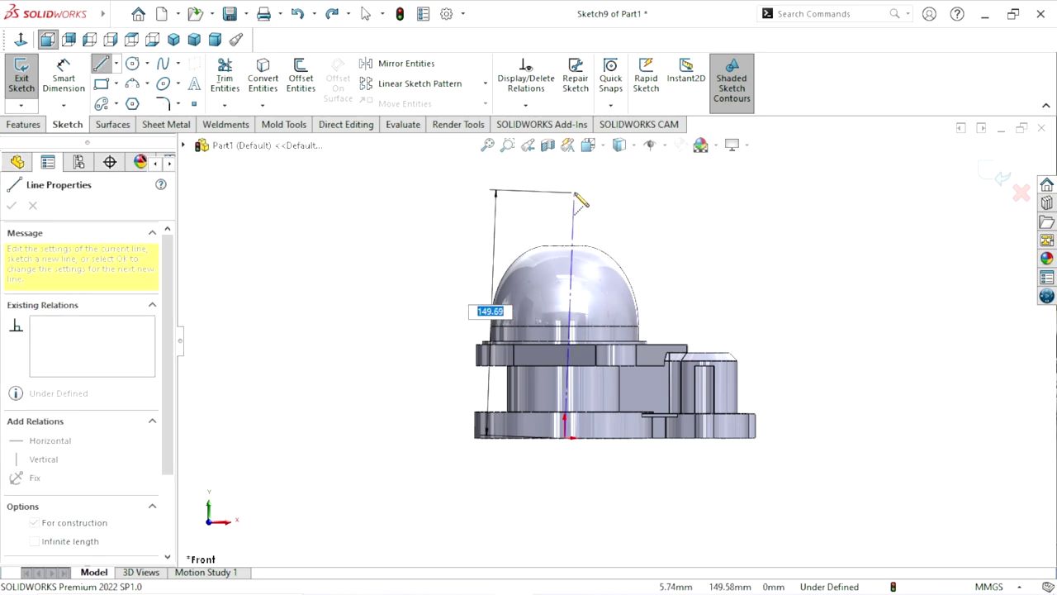
pyautogui.click(565, 188)
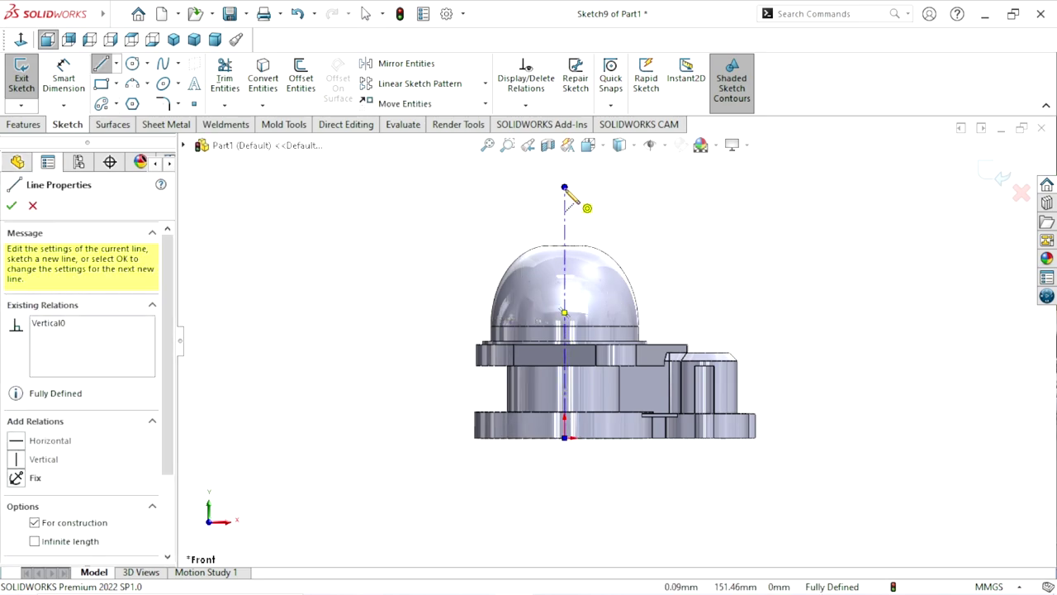
pyautogui.rightClick(652, 216)
pyautogui.click(654, 224)
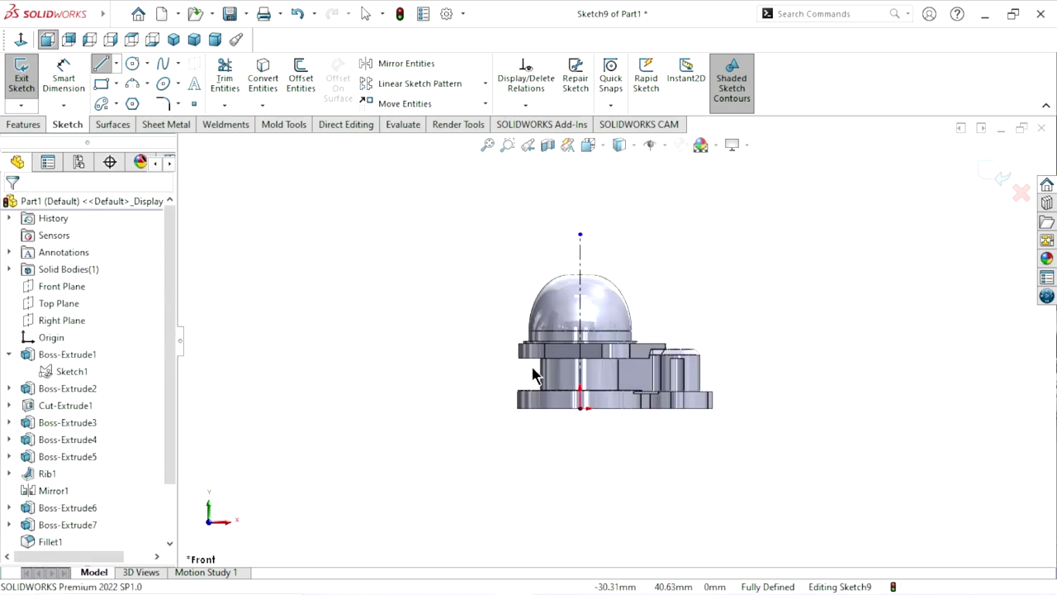
pyautogui.scroll(2, 646, 371)
pyautogui.scroll(-3, 598, 332)
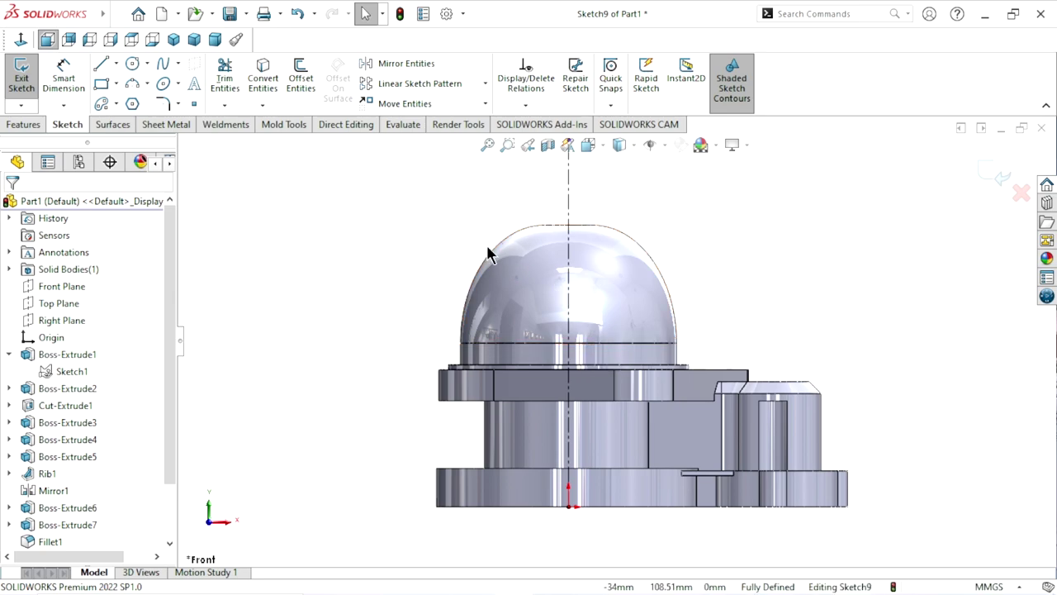
pyautogui.scroll(1, 486, 245)
# Offset the dome's left arc 8 mm outward, then undo it.
pyautogui.click(300, 77)
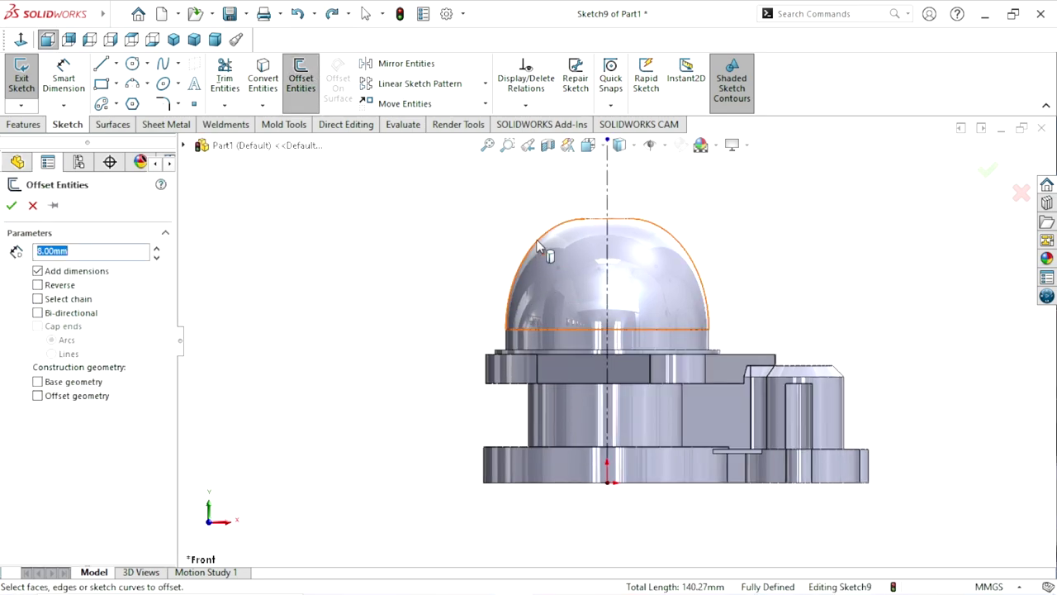
pyautogui.click(536, 238)
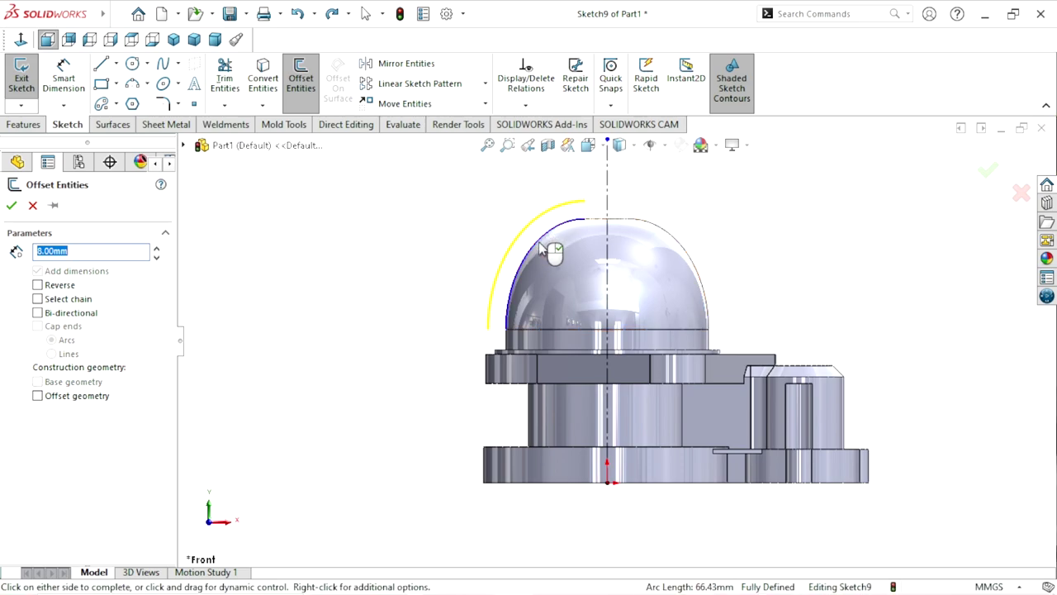
pyautogui.click(588, 221)
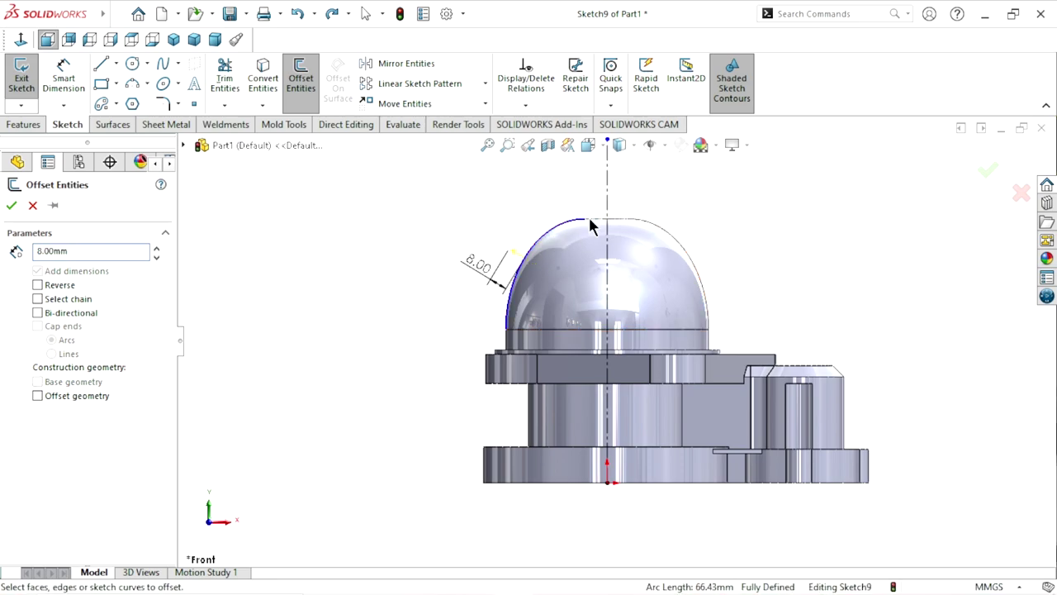
pyautogui.scroll(2, 583, 285)
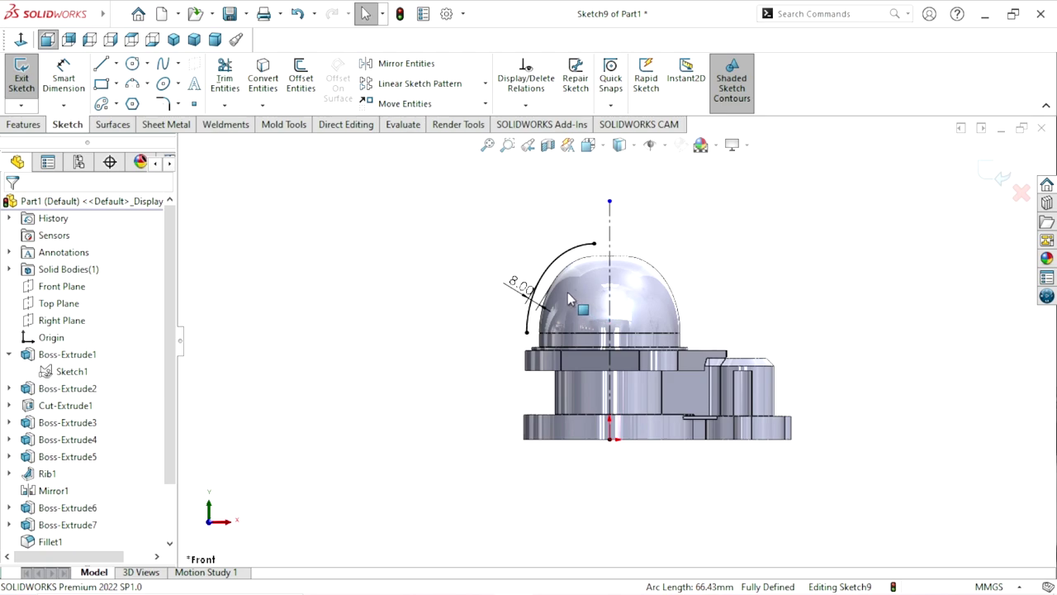
pyautogui.hotkey('ctrl', 'z')
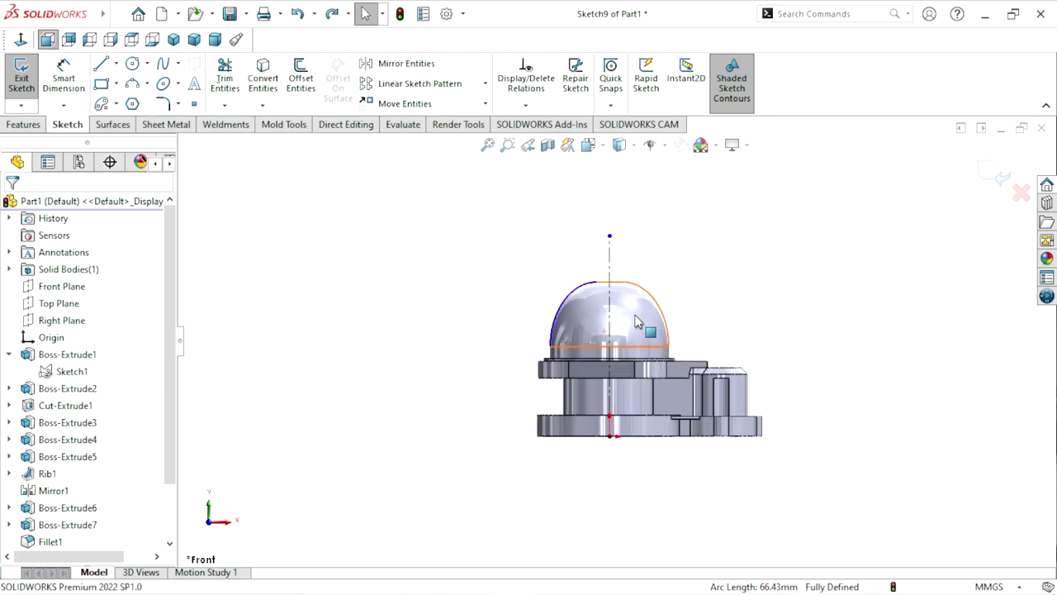
# Offset the dome's arc and top edge 8 mm inward using Reverse.
pyautogui.click(306, 89)
pyautogui.scroll(-4, 545, 364)
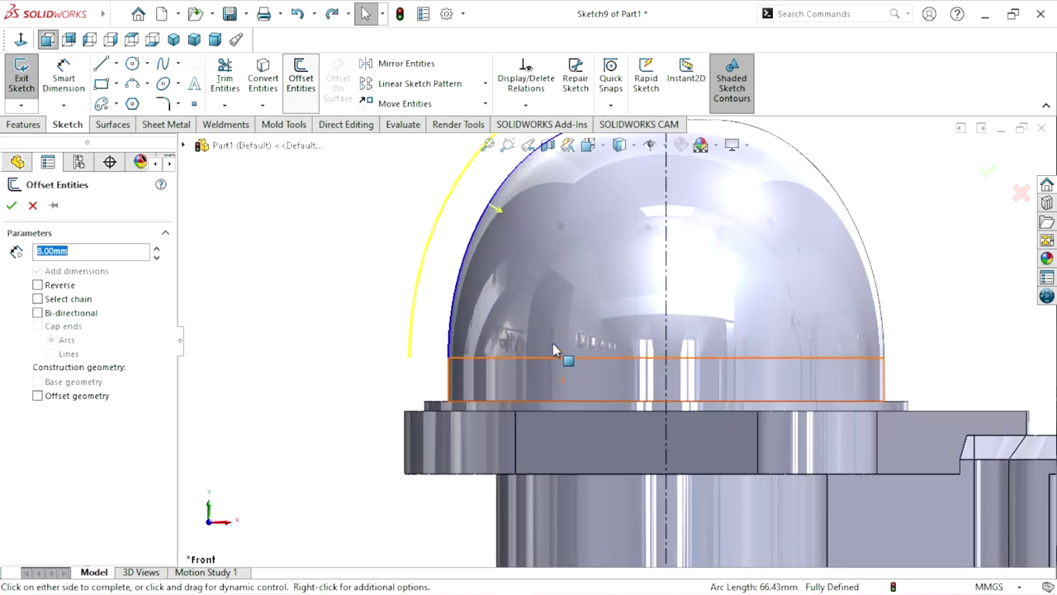
pyautogui.click(44, 287)
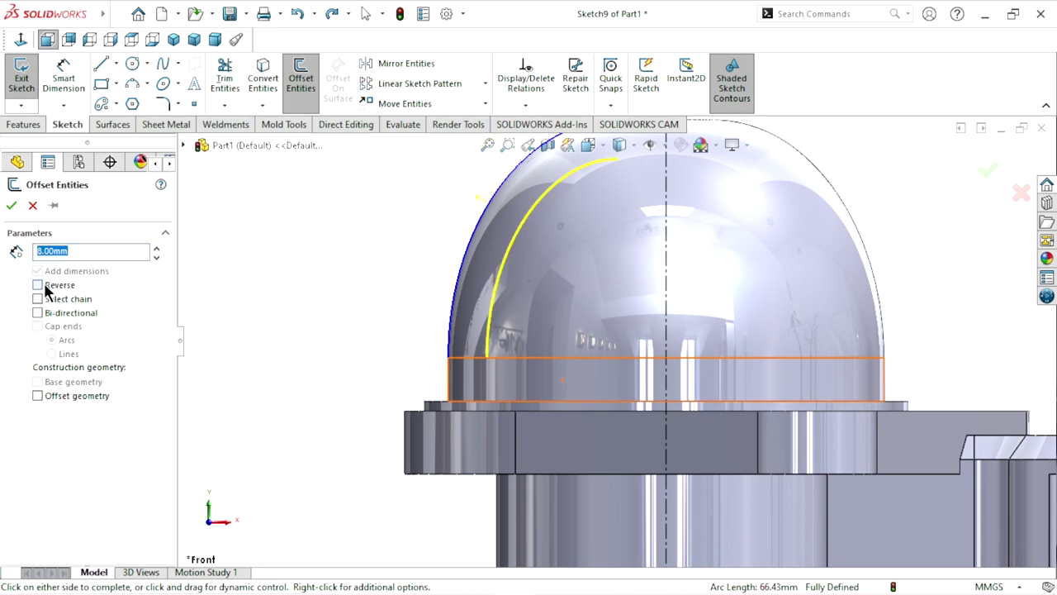
pyautogui.scroll(-3, 492, 385)
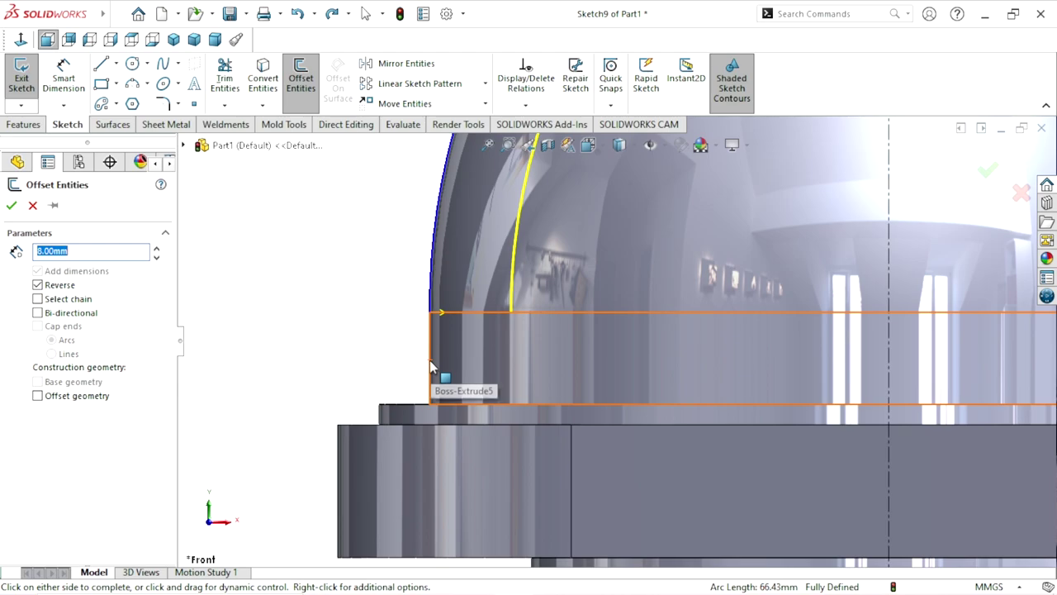
pyautogui.scroll(2, 535, 355)
pyautogui.scroll(-4, 446, 376)
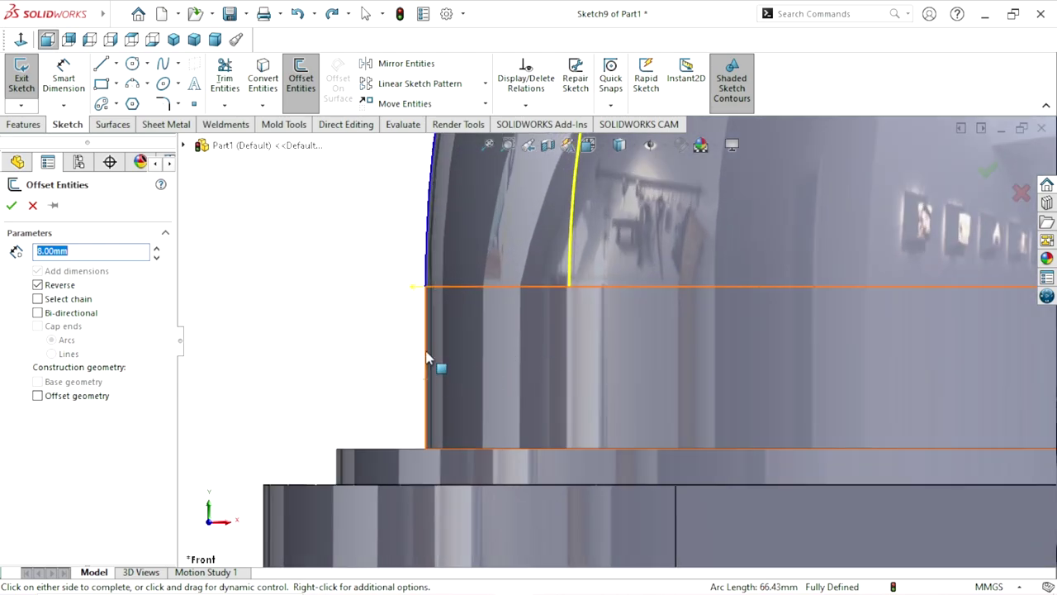
pyautogui.scroll(5, 405, 382)
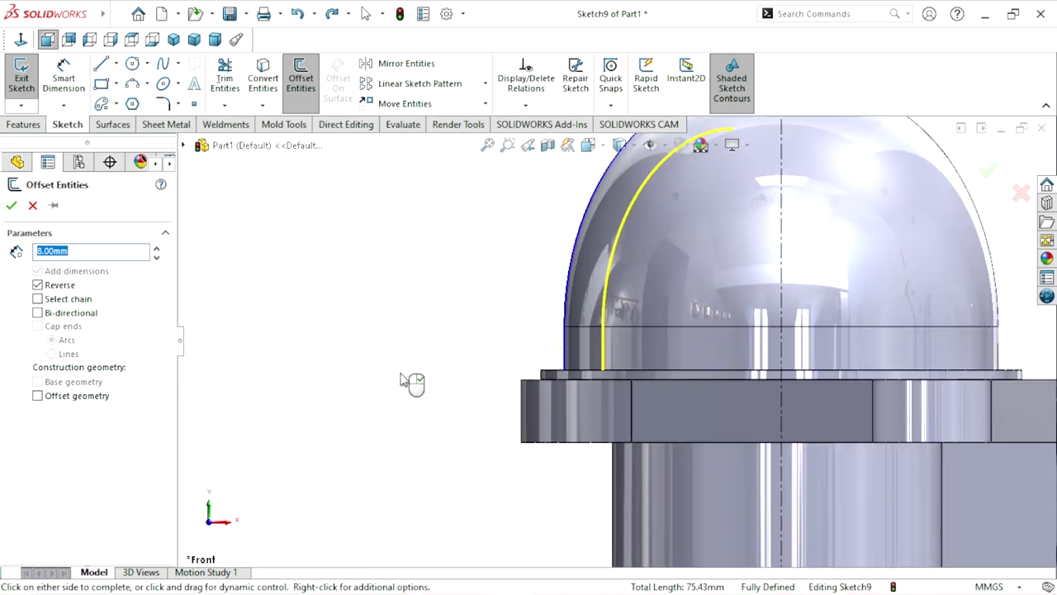
pyautogui.scroll(1, 661, 262)
pyautogui.scroll(2, 669, 256)
pyautogui.scroll(-3, 642, 259)
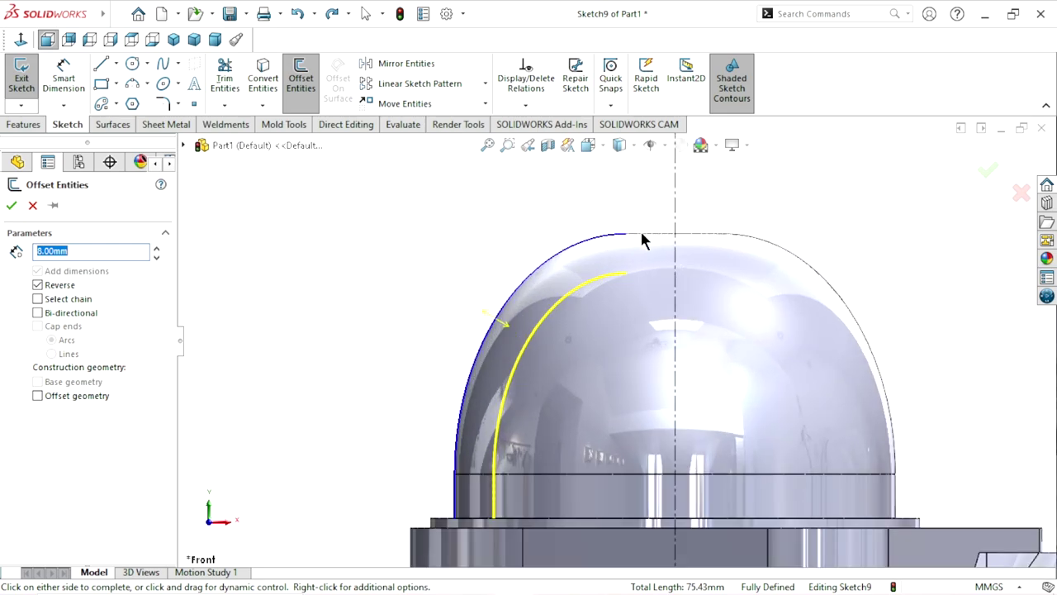
pyautogui.click(661, 235)
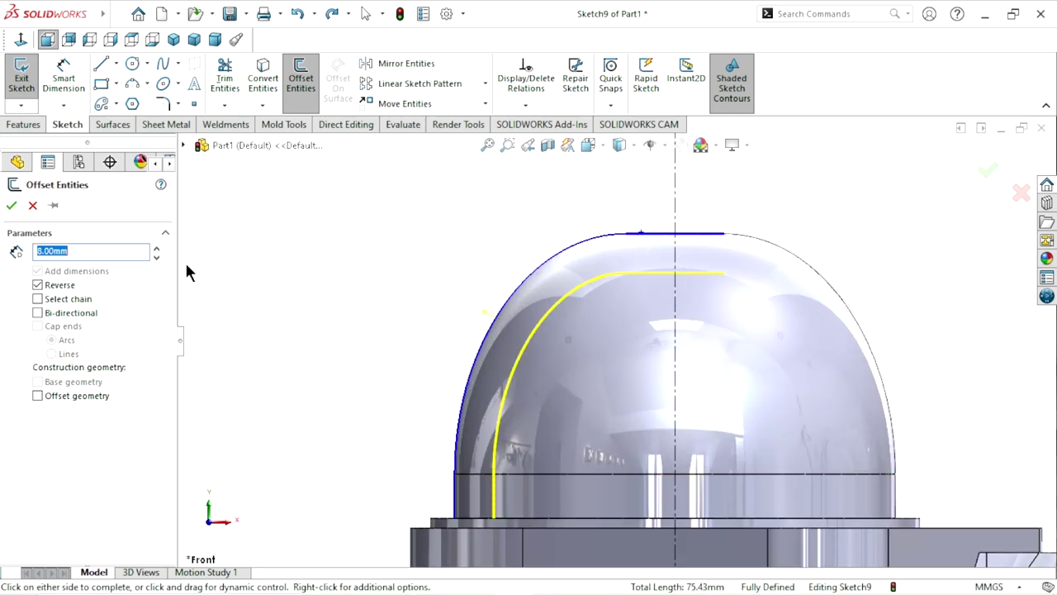
pyautogui.click(12, 206)
pyautogui.scroll(2, 666, 393)
pyautogui.scroll(2, 666, 393)
pyautogui.scroll(-2, 666, 393)
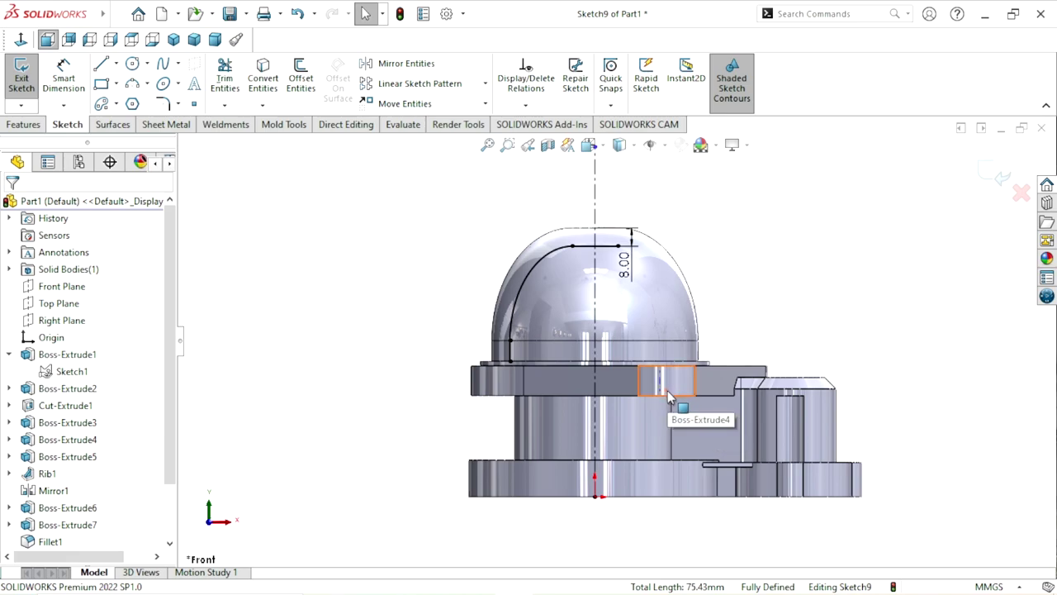
pyautogui.scroll(-1, 578, 421)
# Start a line at the dome profile's end and draw a short segment along the flange.
pyautogui.scroll(-1, 628, 363)
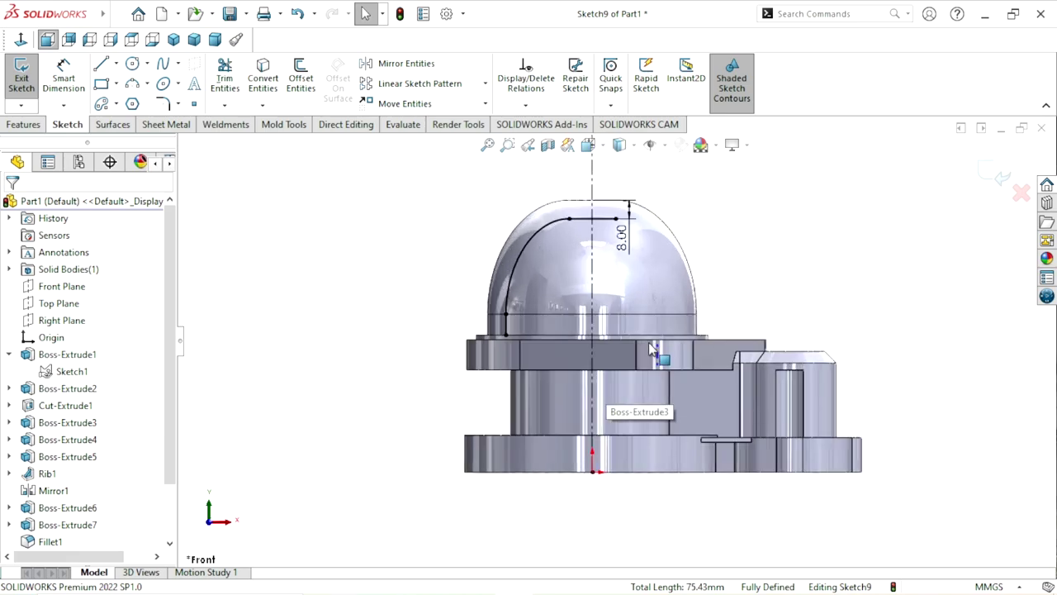
pyautogui.scroll(-1, 636, 355)
pyautogui.scroll(-2, 624, 373)
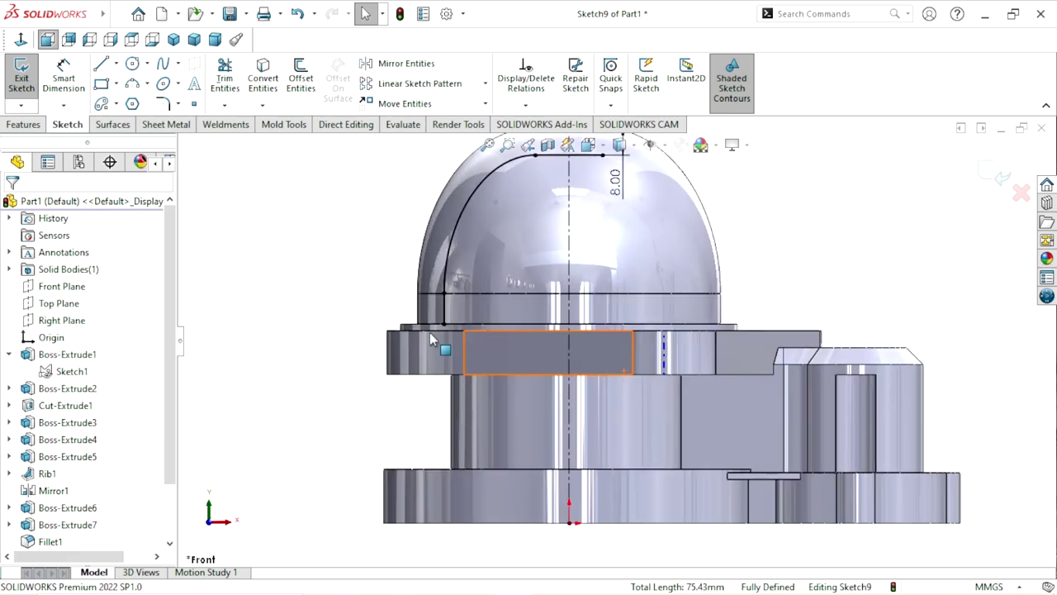
pyautogui.click(97, 64)
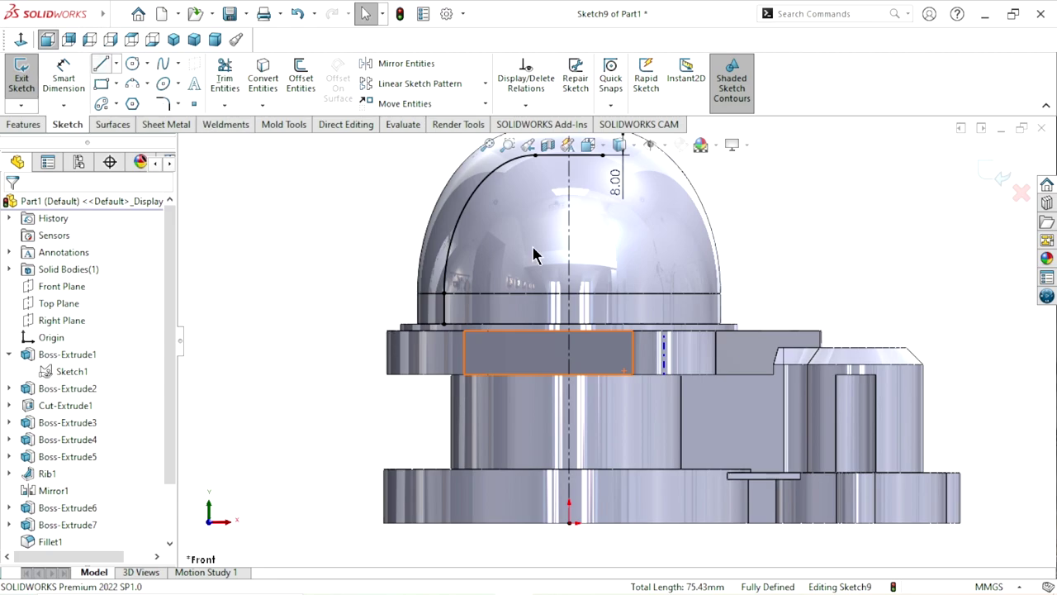
pyautogui.click(444, 324)
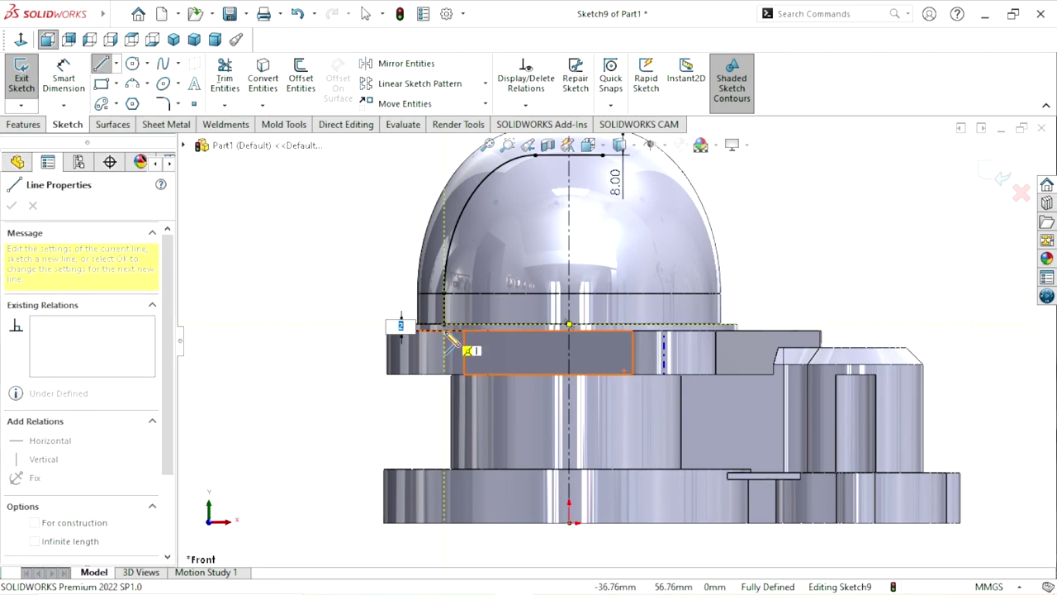
pyautogui.click(446, 332)
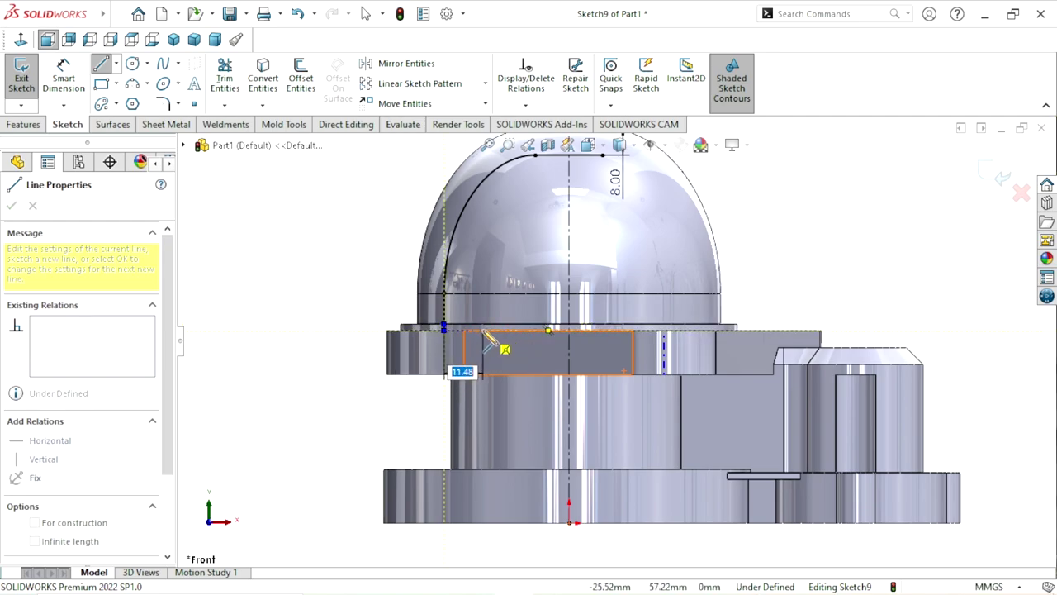
pyautogui.click(484, 330)
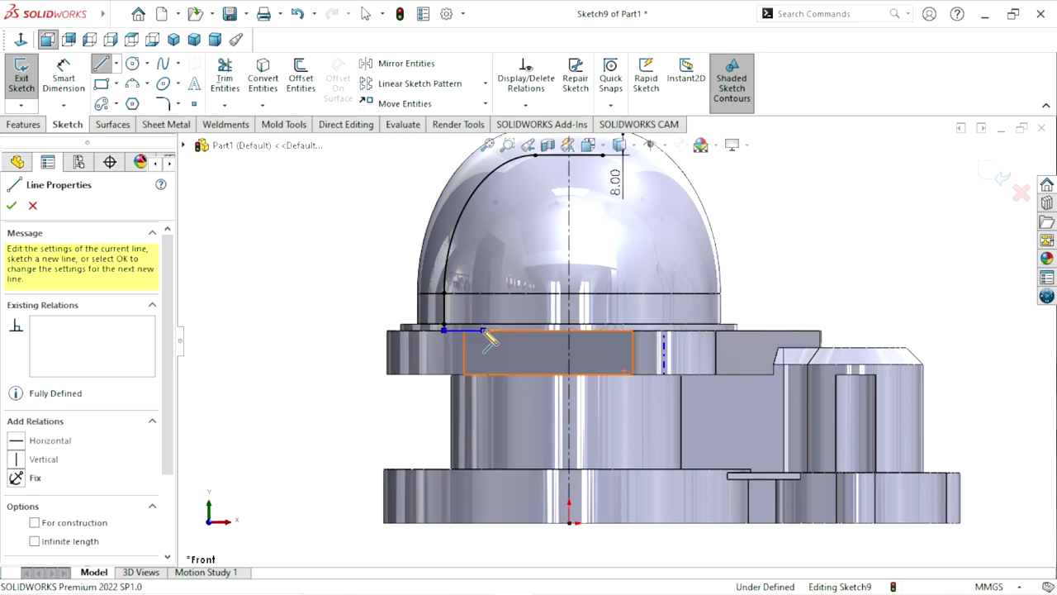
# Drop the line vertically to the part's bottom, then run it across to the centre axis.
pyautogui.click(484, 523)
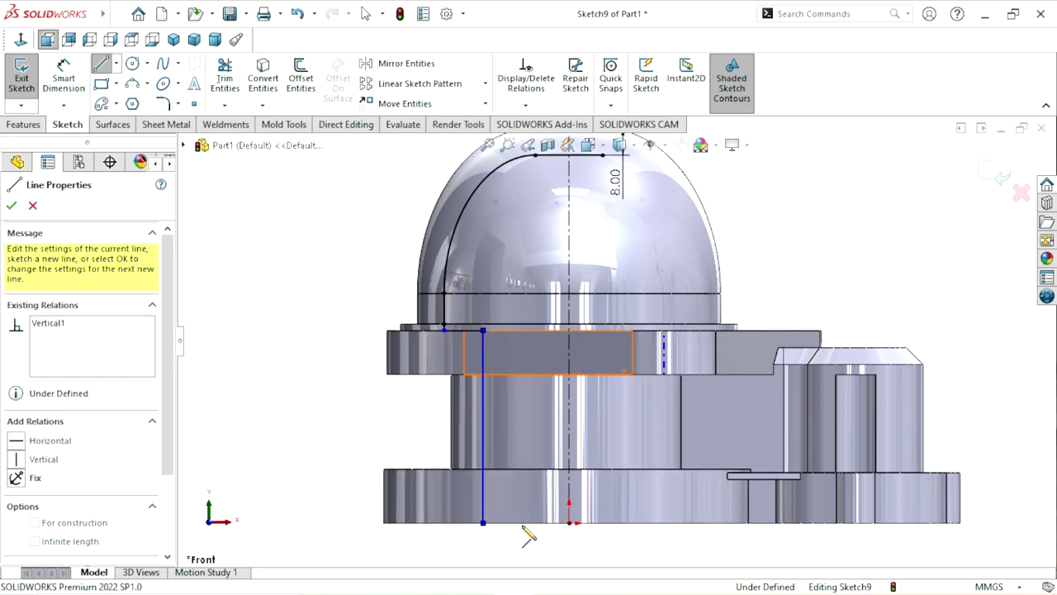
pyautogui.click(569, 523)
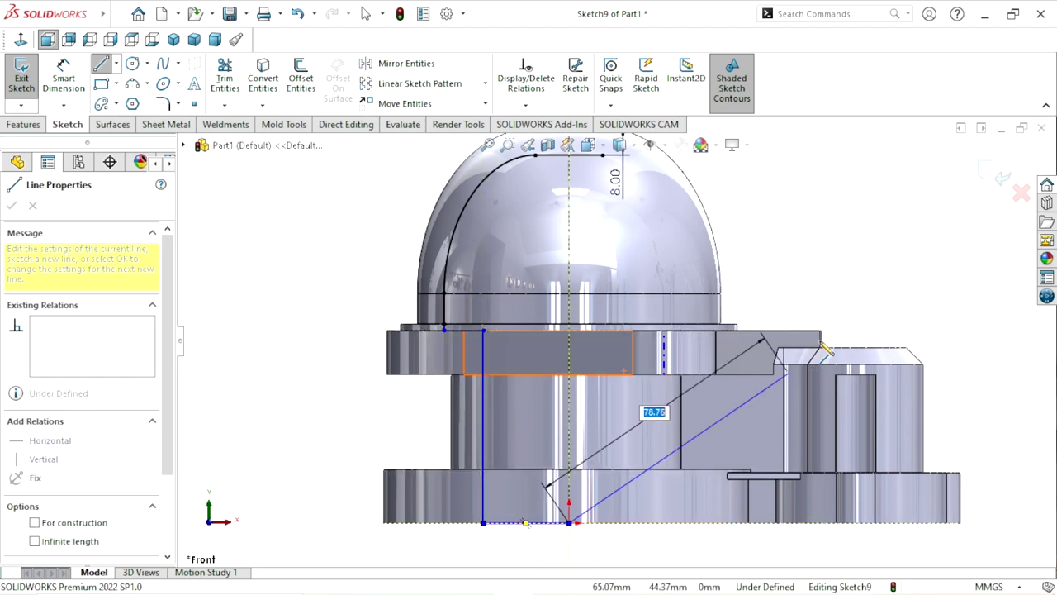
pyautogui.rightClick(813, 301)
pyautogui.click(813, 300)
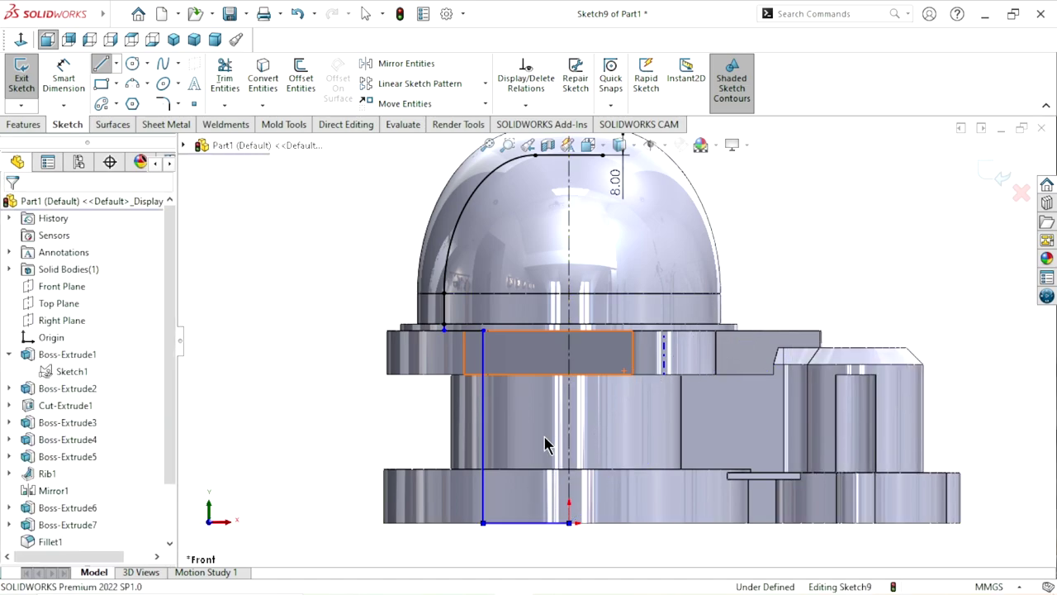
pyautogui.scroll(2, 618, 371)
pyautogui.scroll(-4, 592, 314)
pyautogui.scroll(1, 593, 314)
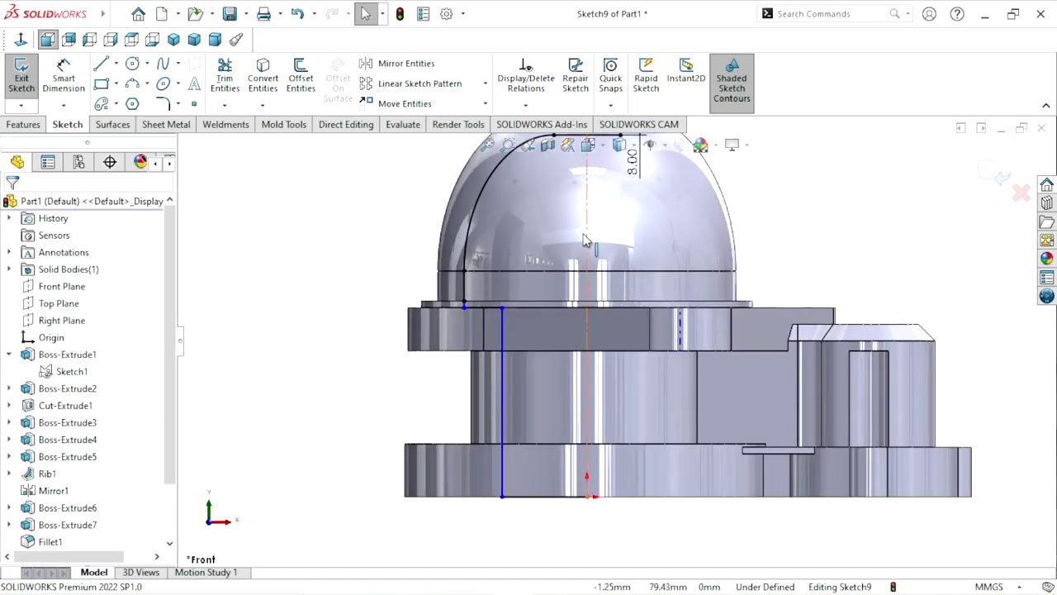
pyautogui.scroll(1, 593, 314)
pyautogui.scroll(2, 596, 260)
pyautogui.scroll(-3, 596, 260)
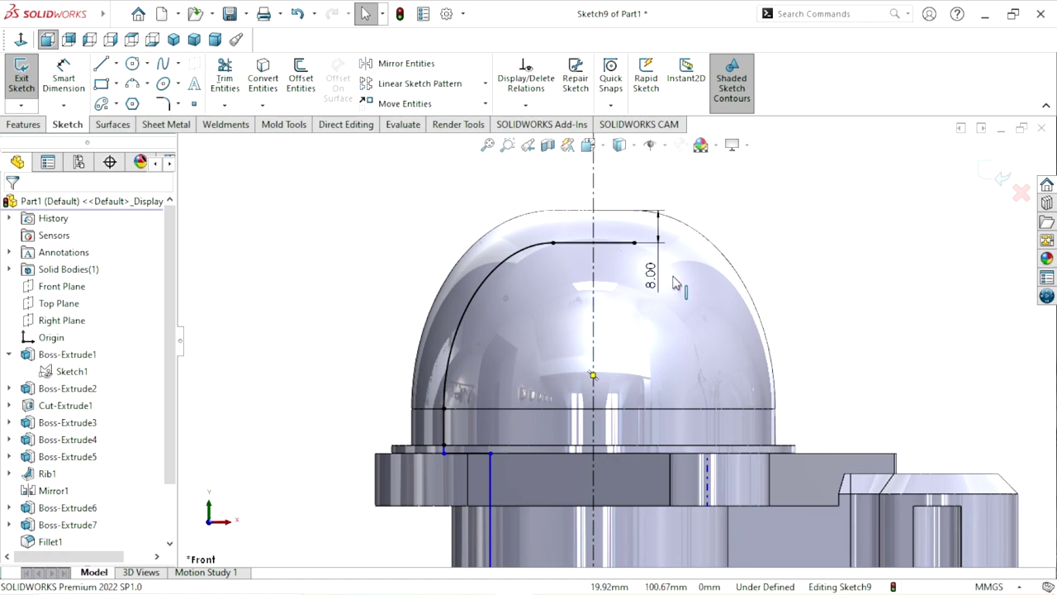
# Delete the short vertical line at the dome top with its 8.00 offset dimension, confirming the warning.
pyautogui.click(224, 80)
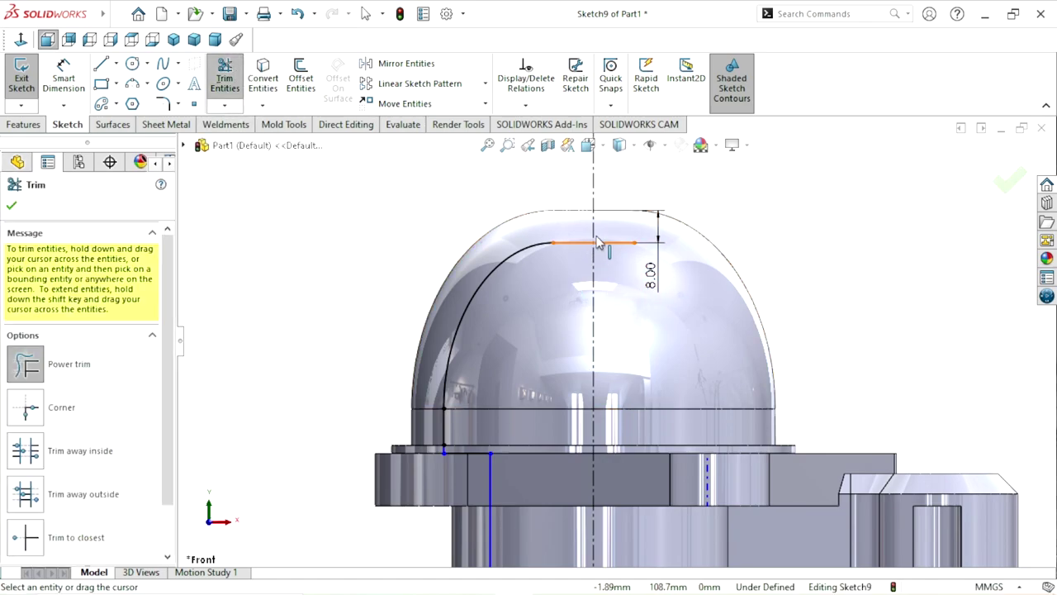
pyautogui.press('Escape')
pyautogui.click(654, 268)
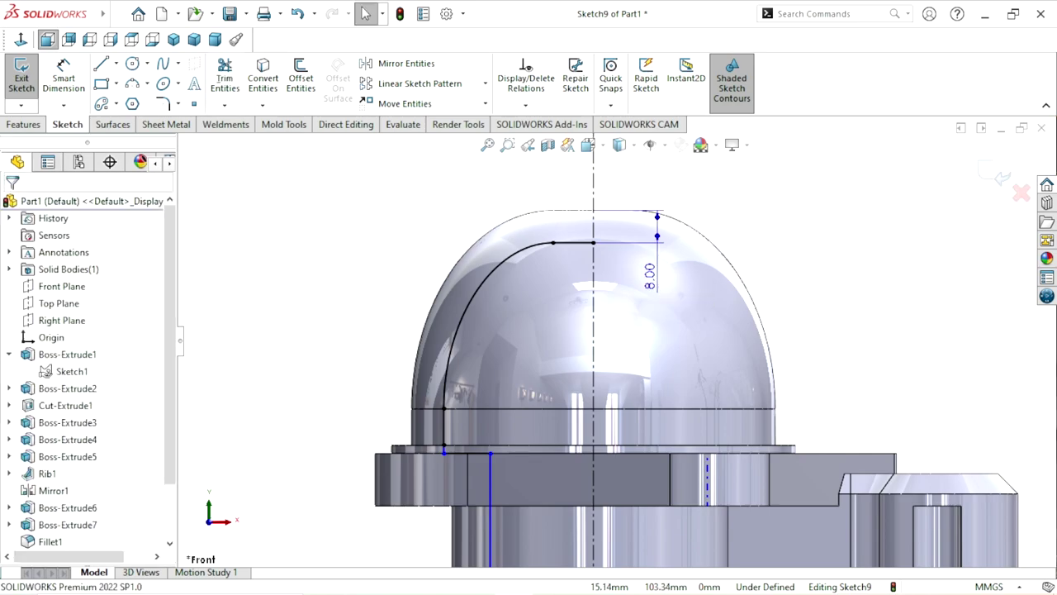
pyautogui.press('Delete')
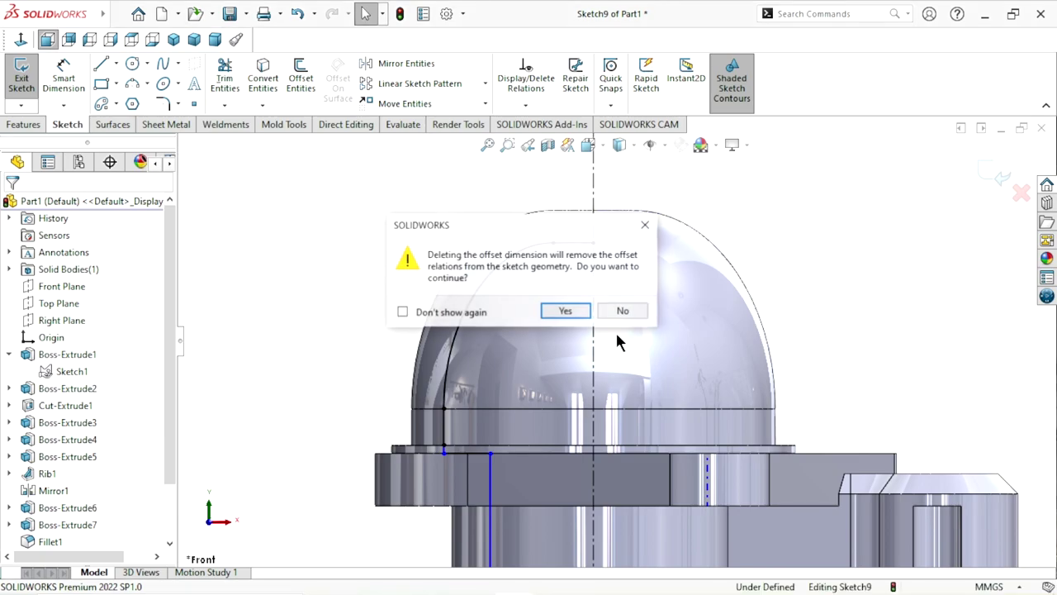
pyautogui.click(565, 311)
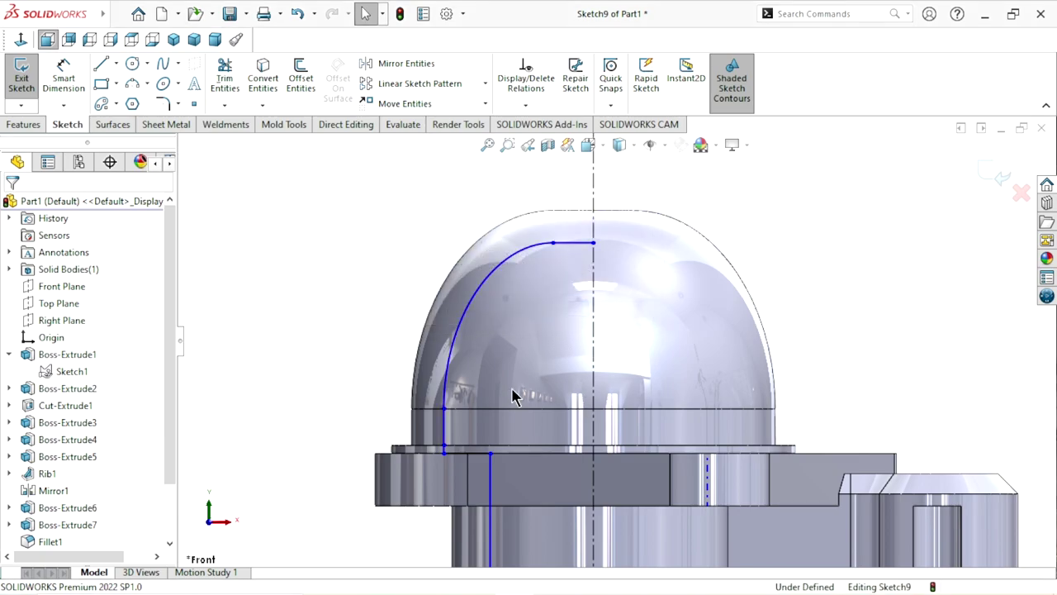
pyautogui.scroll(2, 501, 409)
pyautogui.scroll(-1, 588, 423)
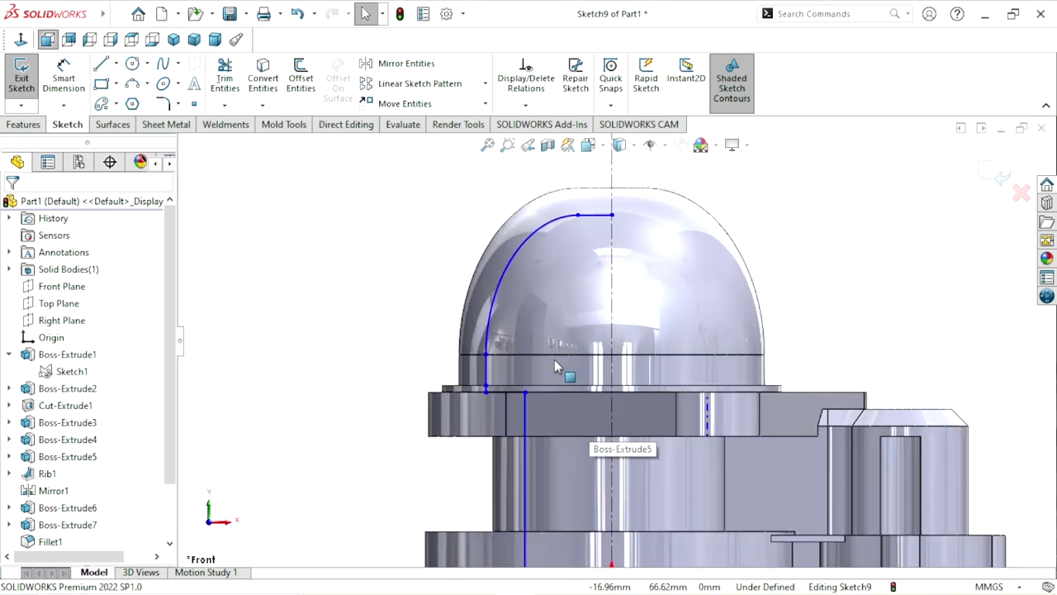
pyautogui.scroll(-2, 520, 404)
pyautogui.scroll(1, 554, 378)
pyautogui.scroll(-1, 697, 345)
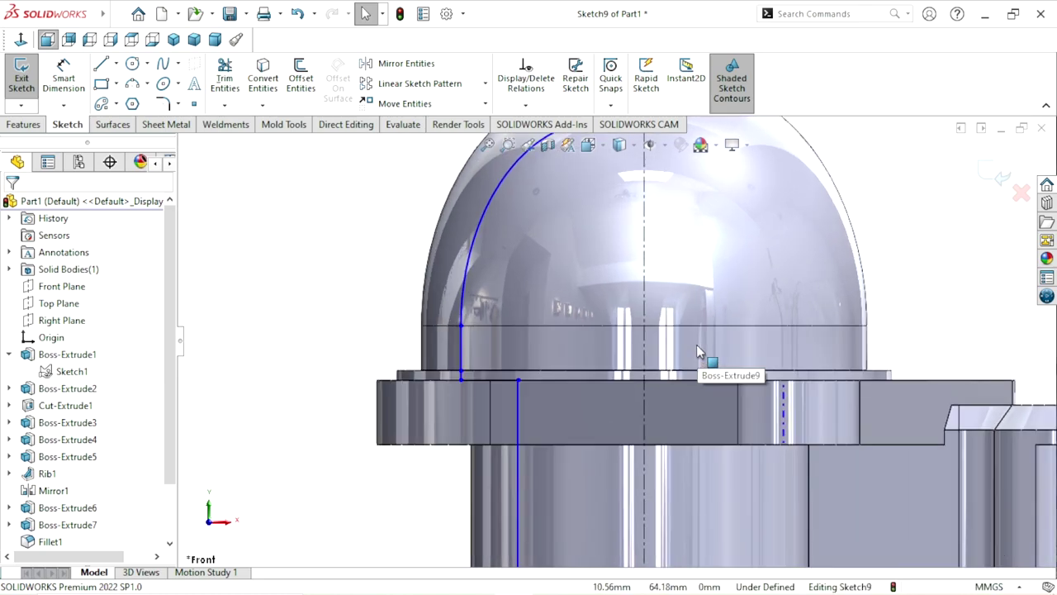
pyautogui.click(83, 76)
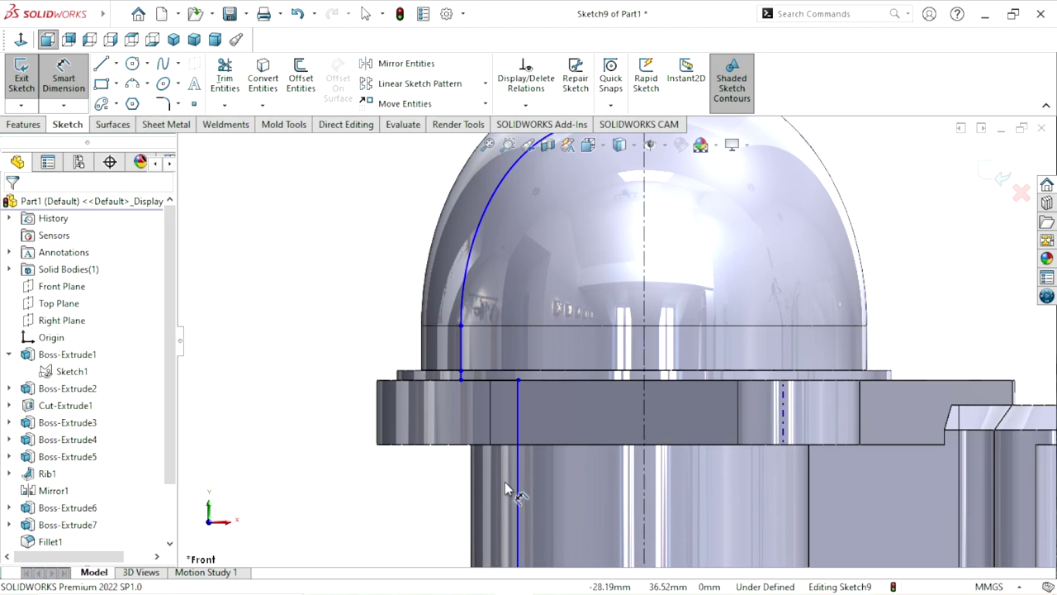
pyautogui.scroll(1, 587, 501)
pyautogui.scroll(1, 598, 499)
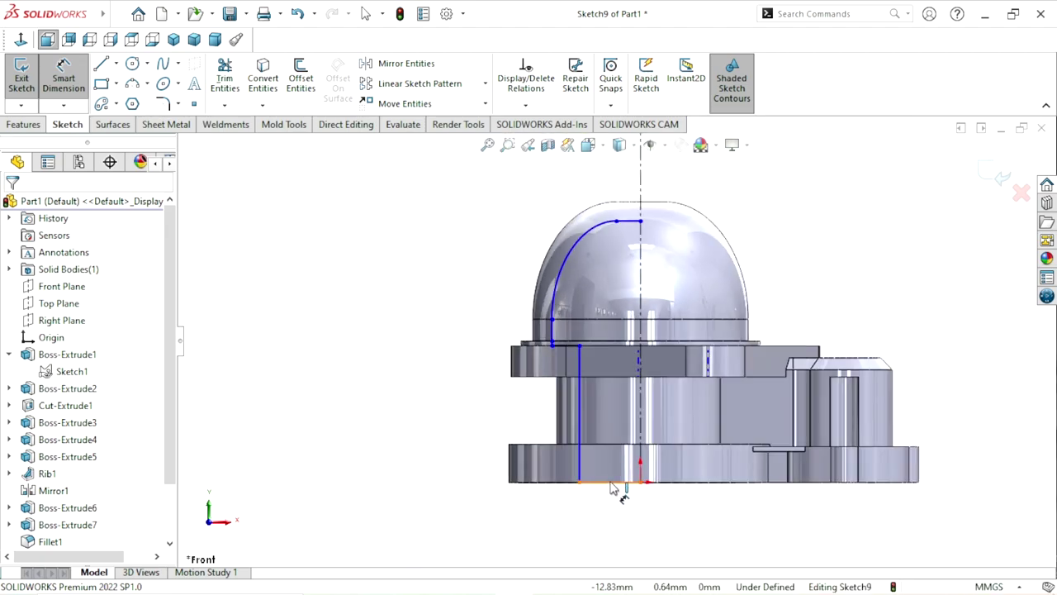
# Dimension the profile's overall height, top line to bottom line, as 107 mm.
pyautogui.click(629, 221)
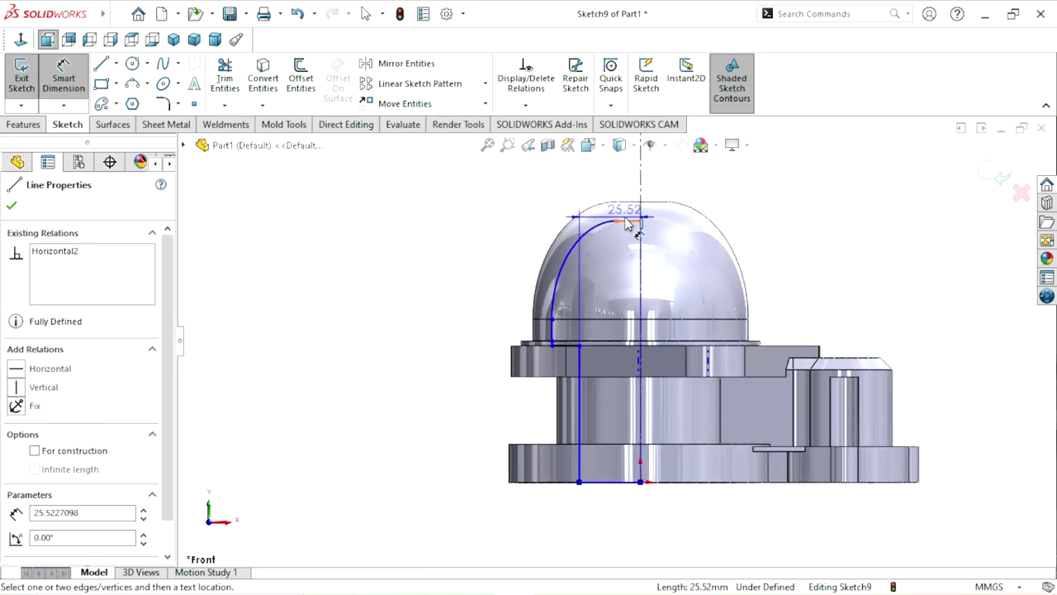
pyautogui.click(615, 482)
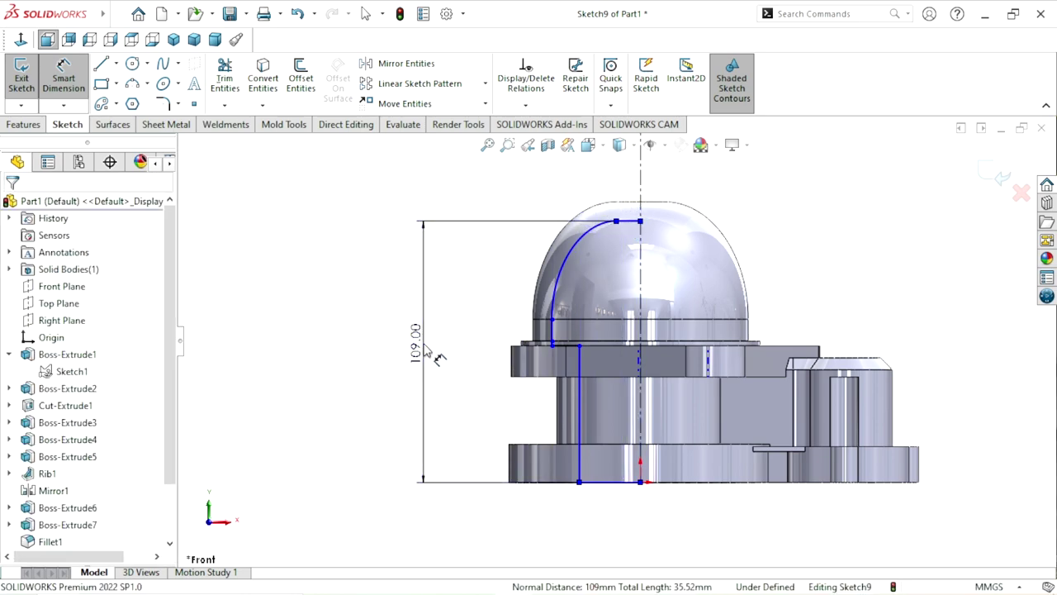
pyautogui.click(438, 357)
pyautogui.write('17')
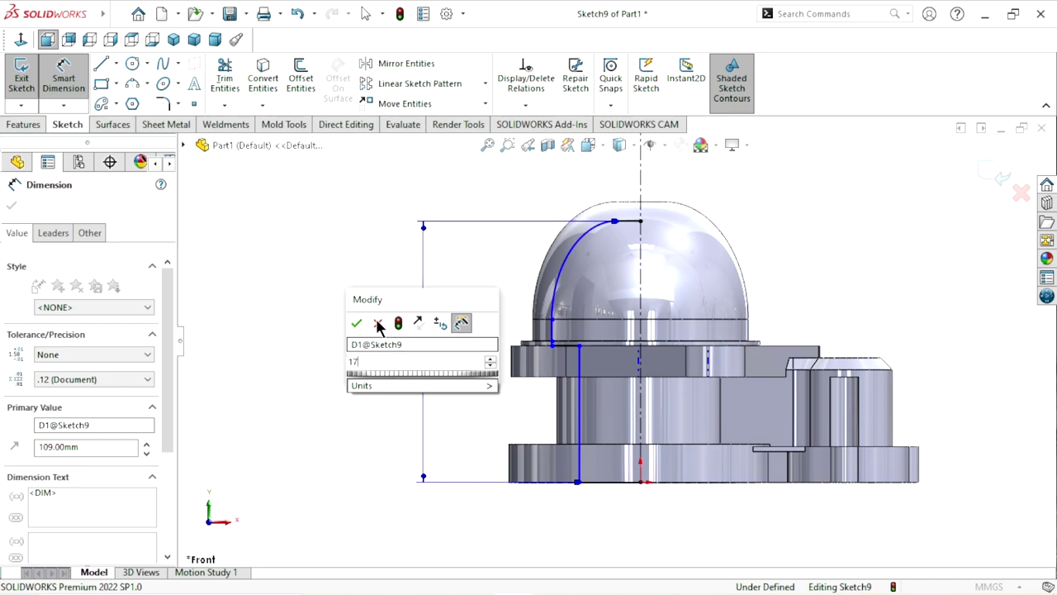
pyautogui.press('Return')
pyautogui.press('BackSpace')
pyautogui.press('BackSpace')
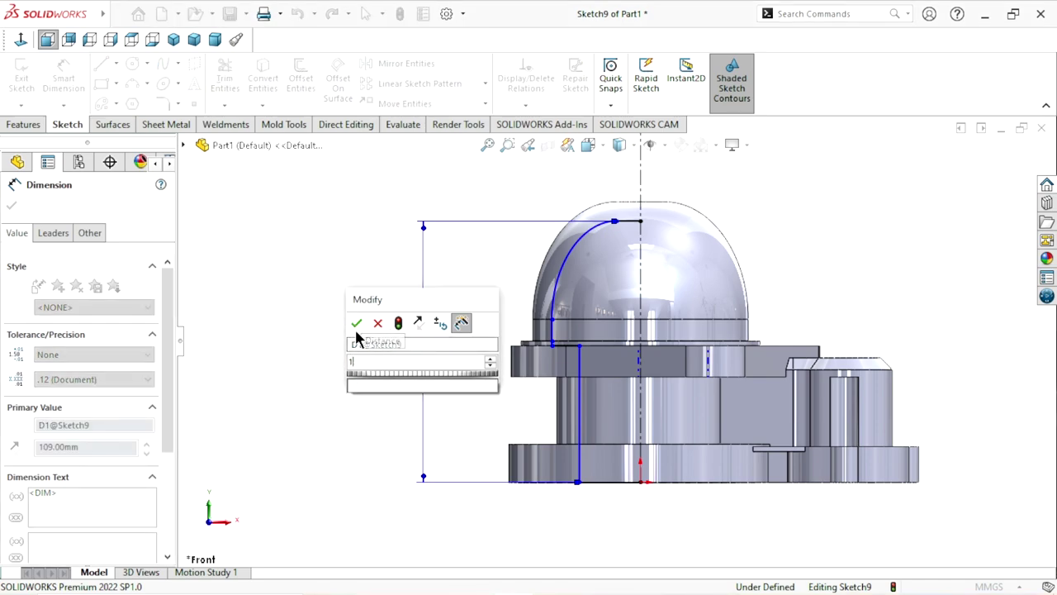
pyautogui.write('107')
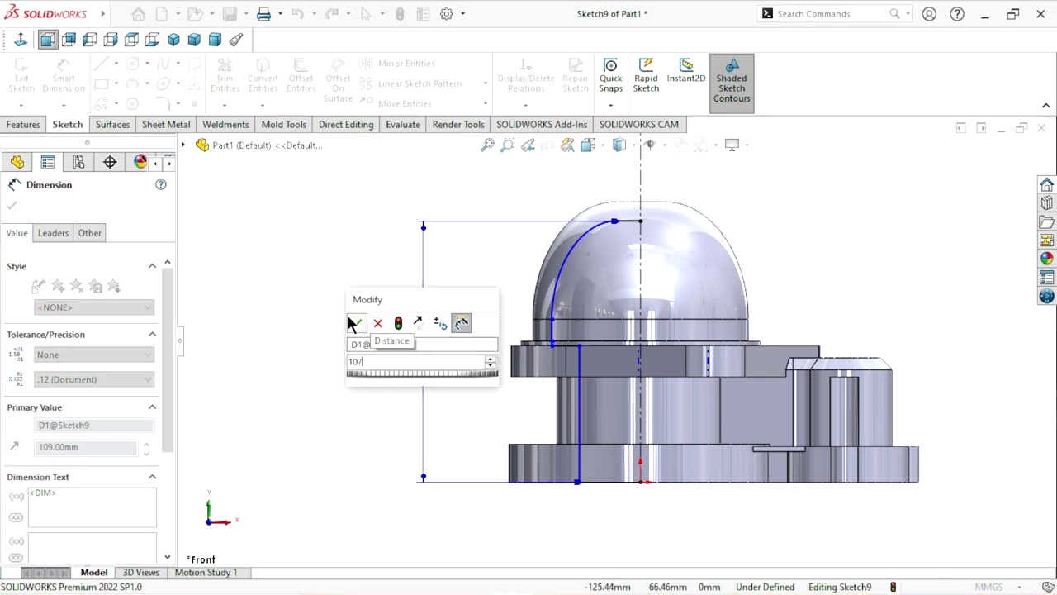
pyautogui.click(355, 322)
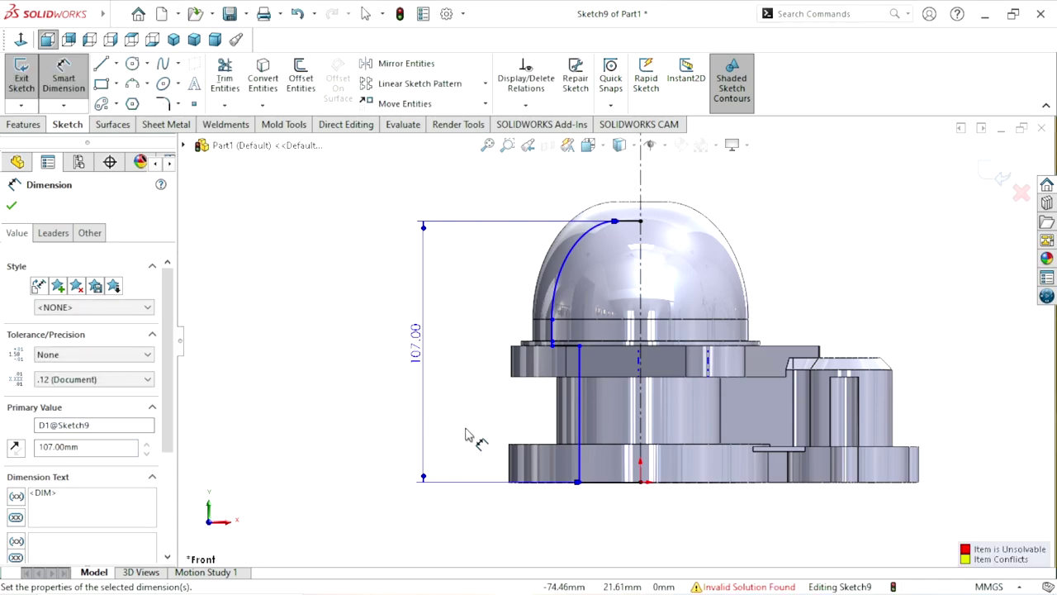
pyautogui.scroll(-2, 556, 290)
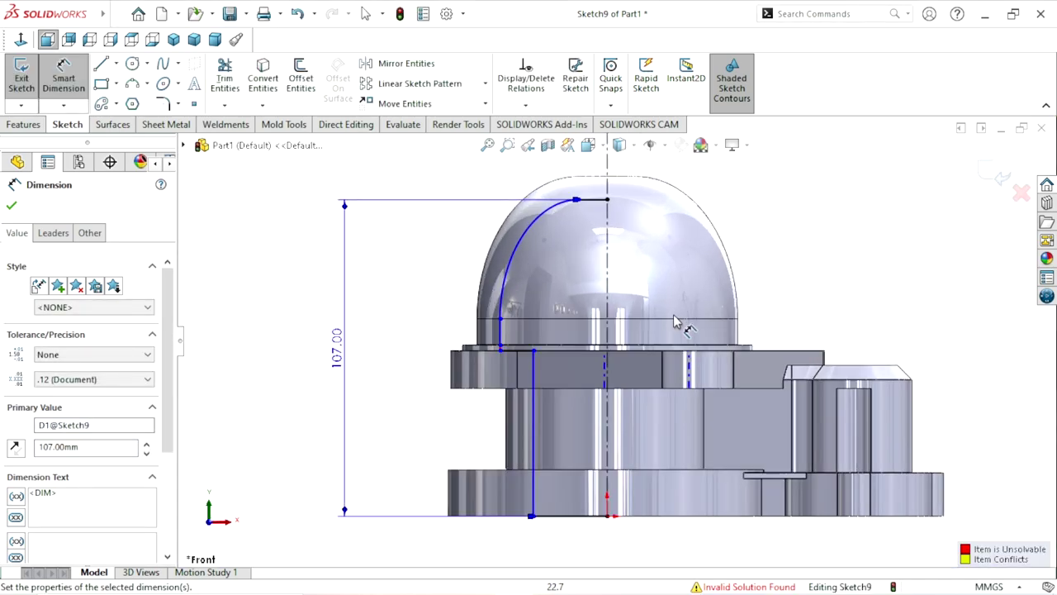
pyautogui.scroll(-4, 514, 366)
pyautogui.scroll(-1, 495, 366)
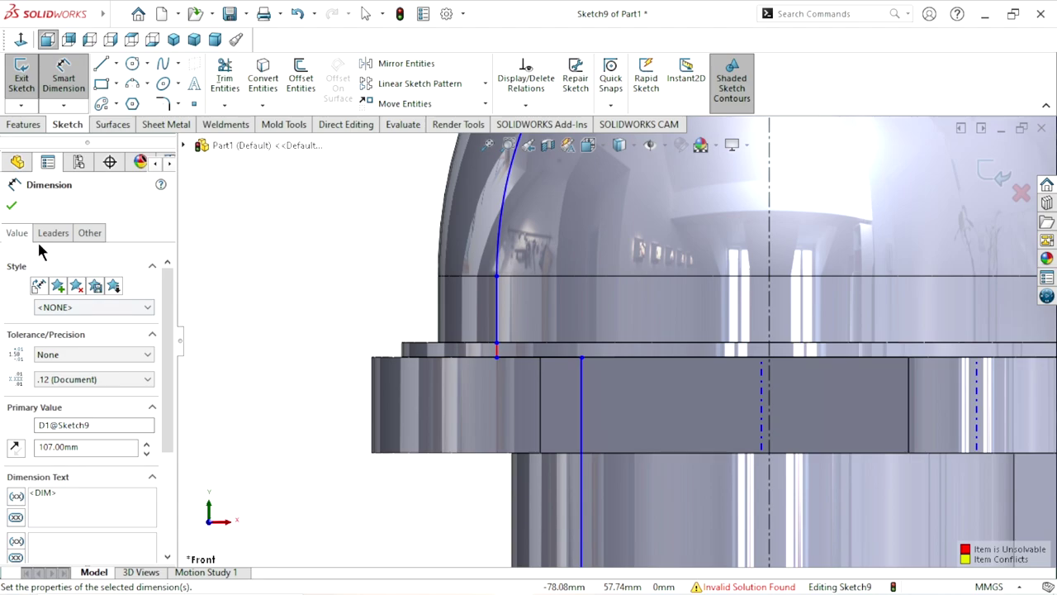
pyautogui.click(12, 206)
# Delete the short conflicting flange segment so the sketch solves again.
pyautogui.scroll(-2, 519, 368)
pyautogui.scroll(-2, 569, 364)
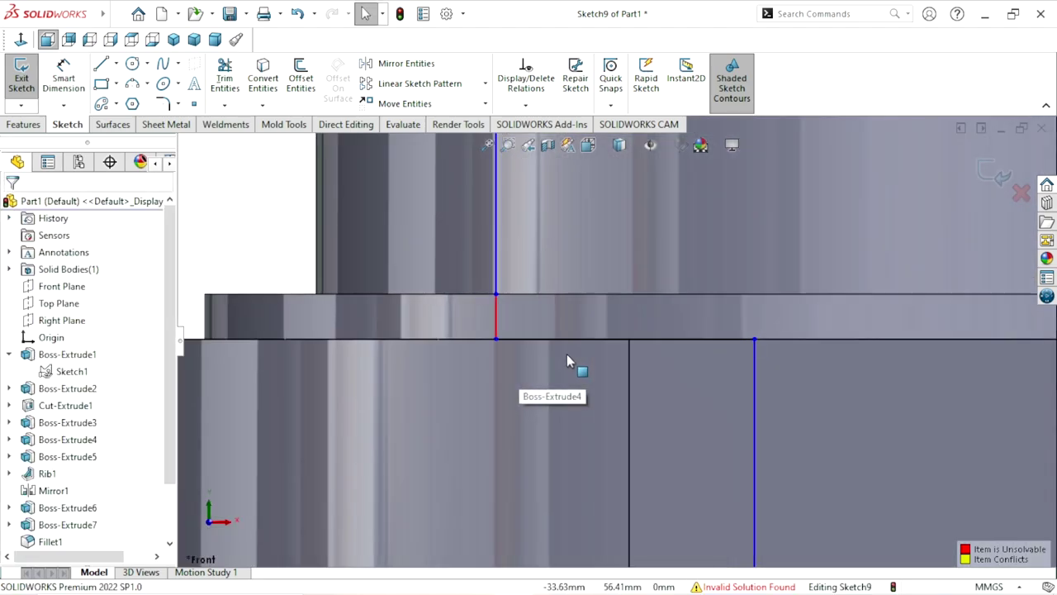
pyautogui.click(498, 315)
pyautogui.press('Delete')
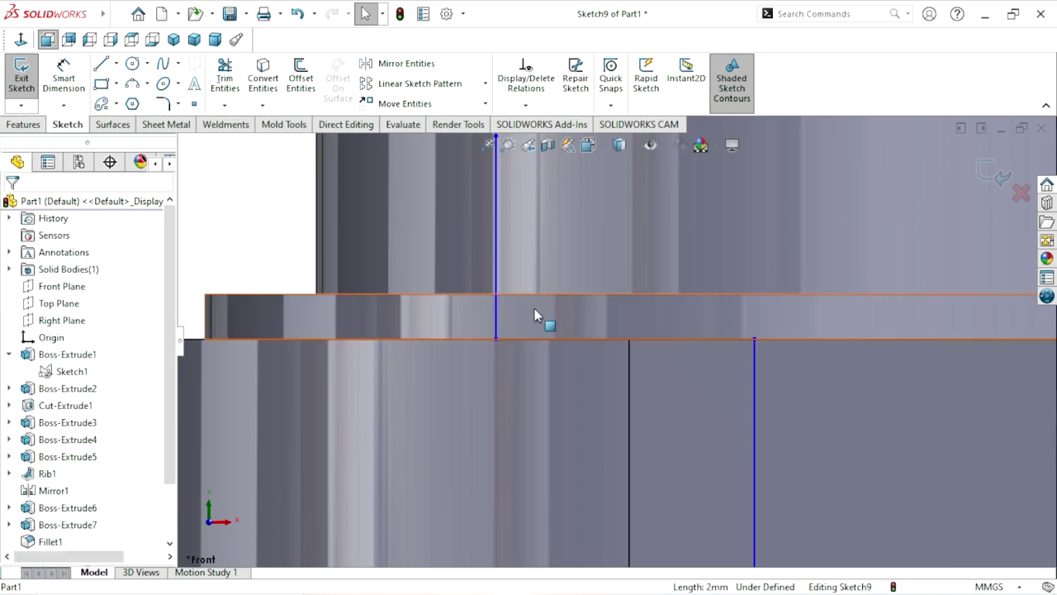
pyautogui.scroll(2, 496, 364)
pyautogui.scroll(2, 567, 359)
pyautogui.scroll(2, 567, 358)
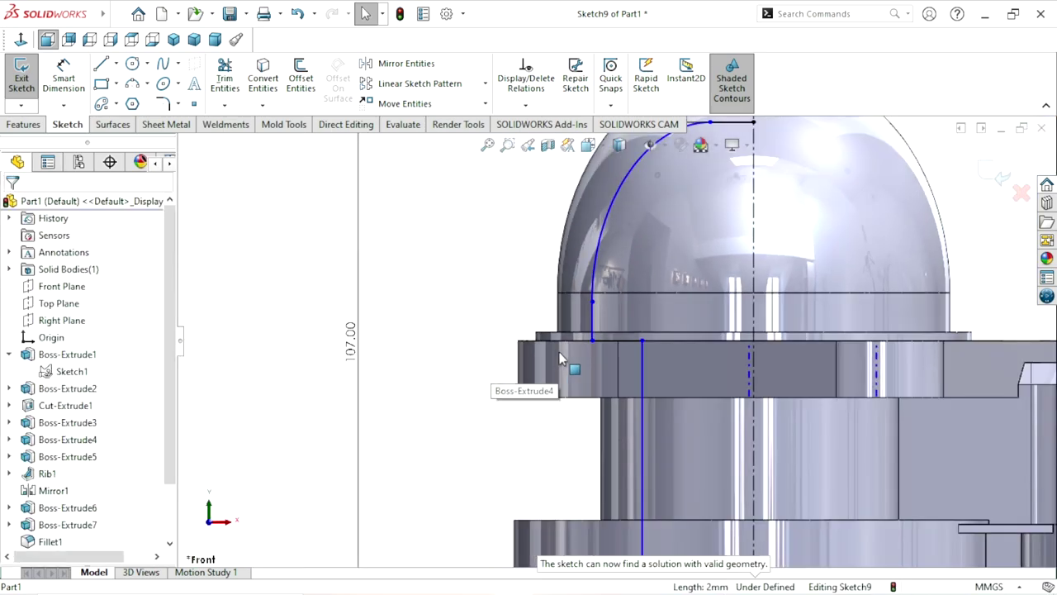
pyautogui.scroll(2, 623, 372)
pyautogui.scroll(-2, 787, 345)
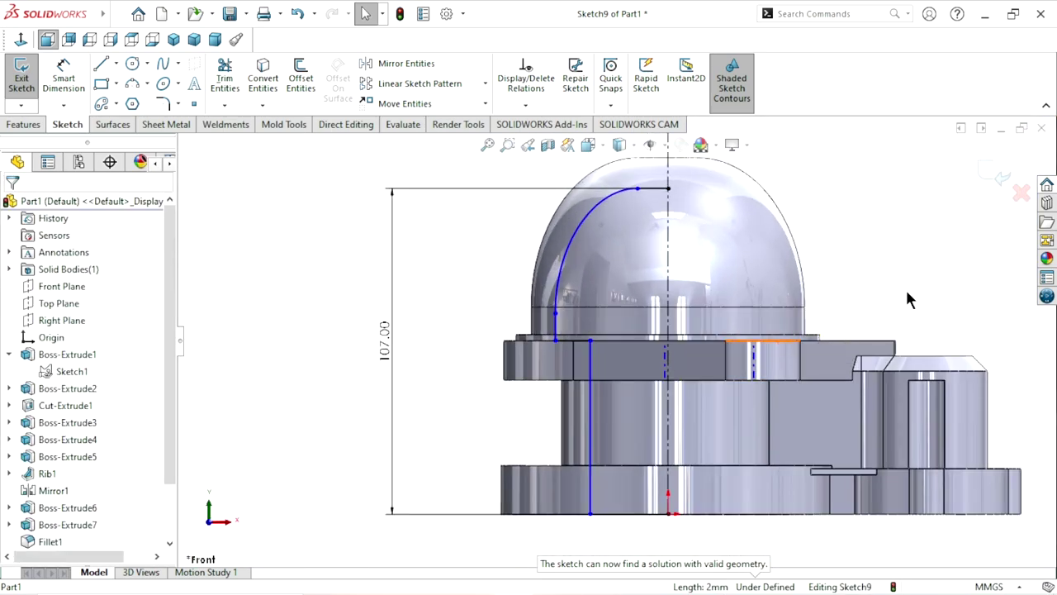
pyautogui.scroll(1, 635, 355)
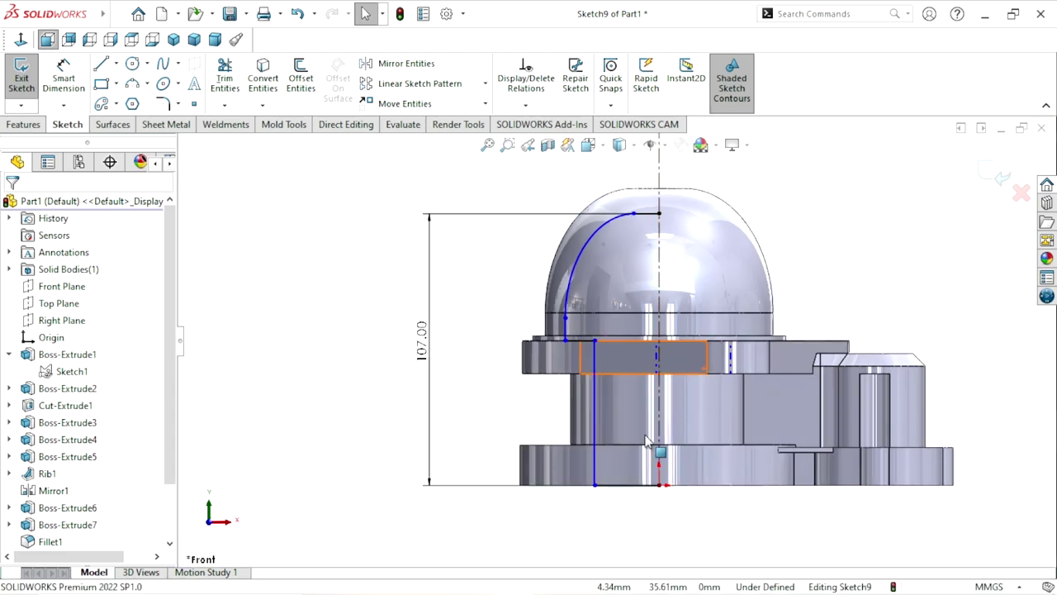
# Dimension the dome arc's lower endpoint 37.83 mm horizontally from the centerline.
pyautogui.scroll(1, 652, 450)
pyautogui.scroll(-2, 677, 422)
pyautogui.scroll(-1, 592, 453)
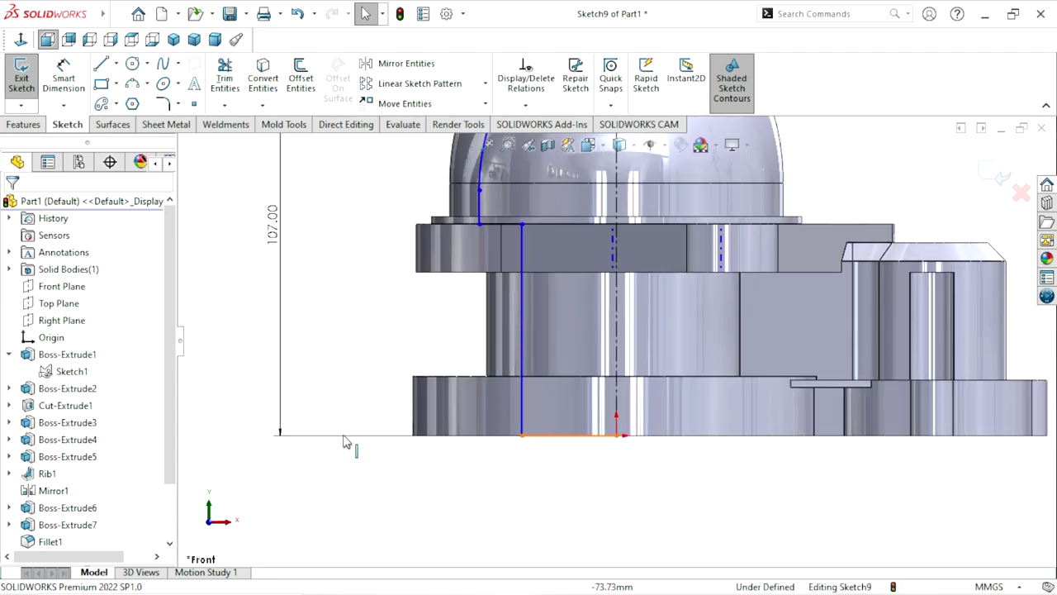
pyautogui.click(59, 87)
pyautogui.scroll(1, 552, 410)
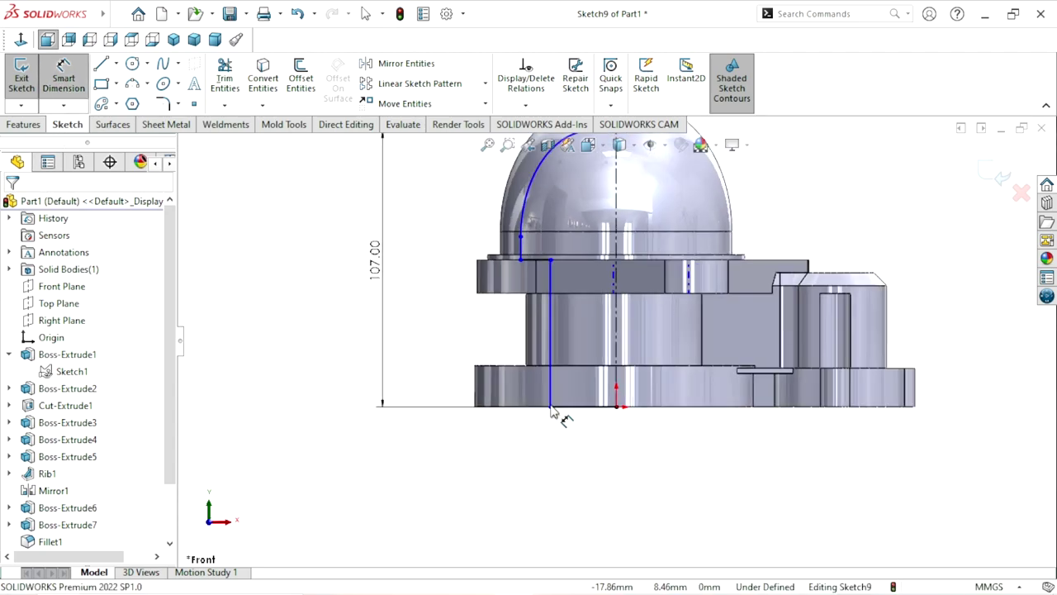
pyautogui.scroll(-1, 589, 350)
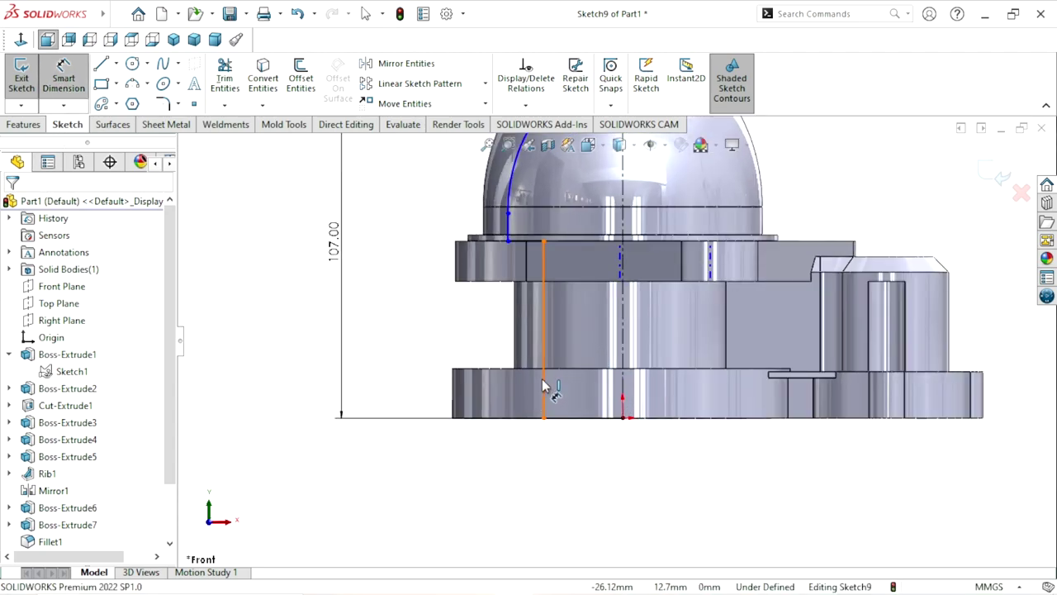
pyautogui.scroll(2, 566, 417)
pyautogui.scroll(-1, 553, 423)
pyautogui.scroll(-1, 550, 425)
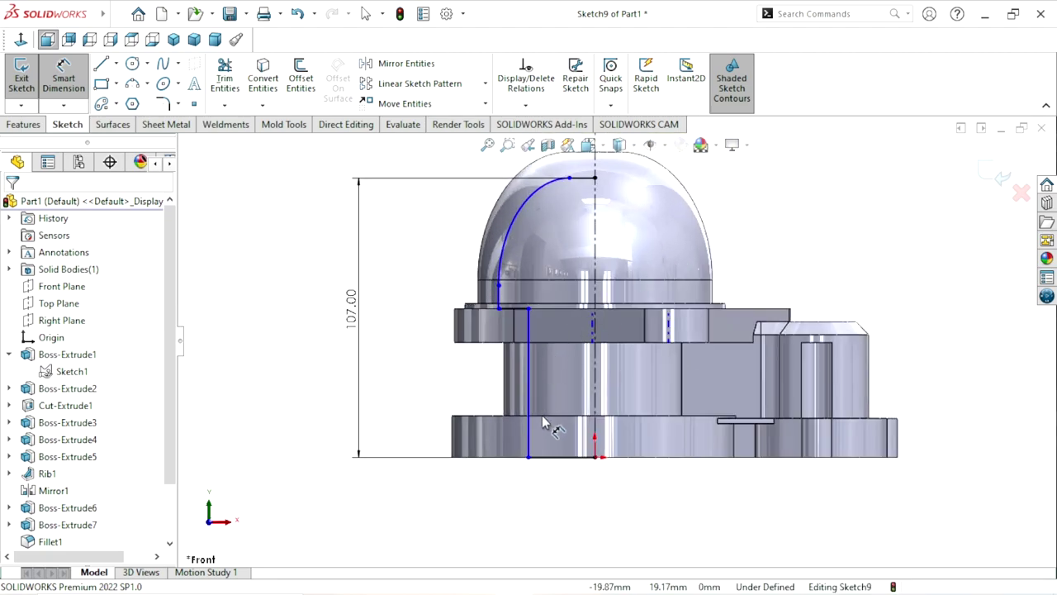
pyautogui.scroll(-1, 591, 368)
pyautogui.scroll(-1, 592, 369)
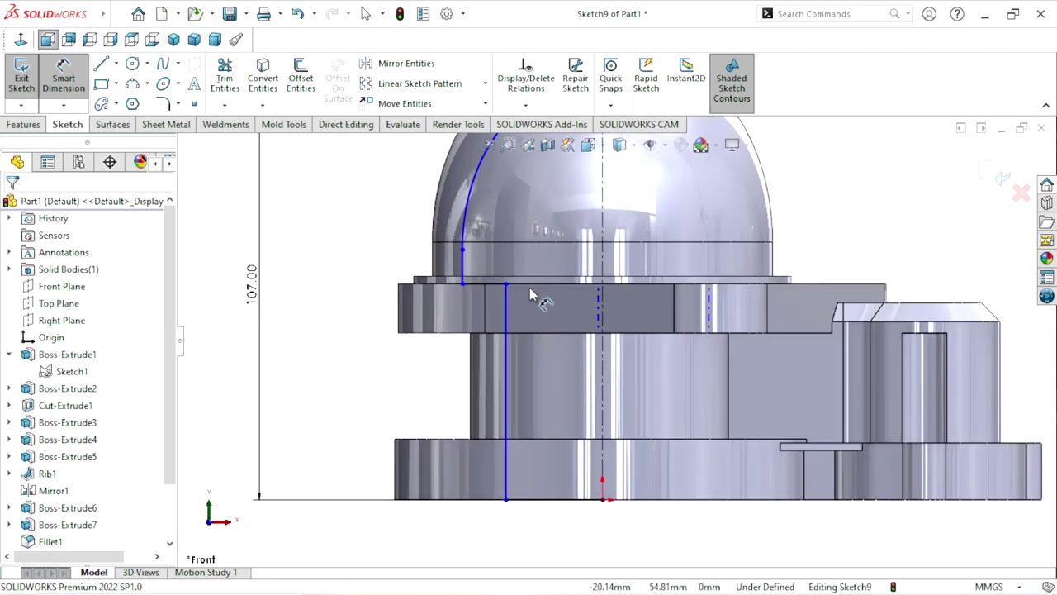
pyautogui.scroll(2, 616, 269)
pyautogui.scroll(-2, 615, 269)
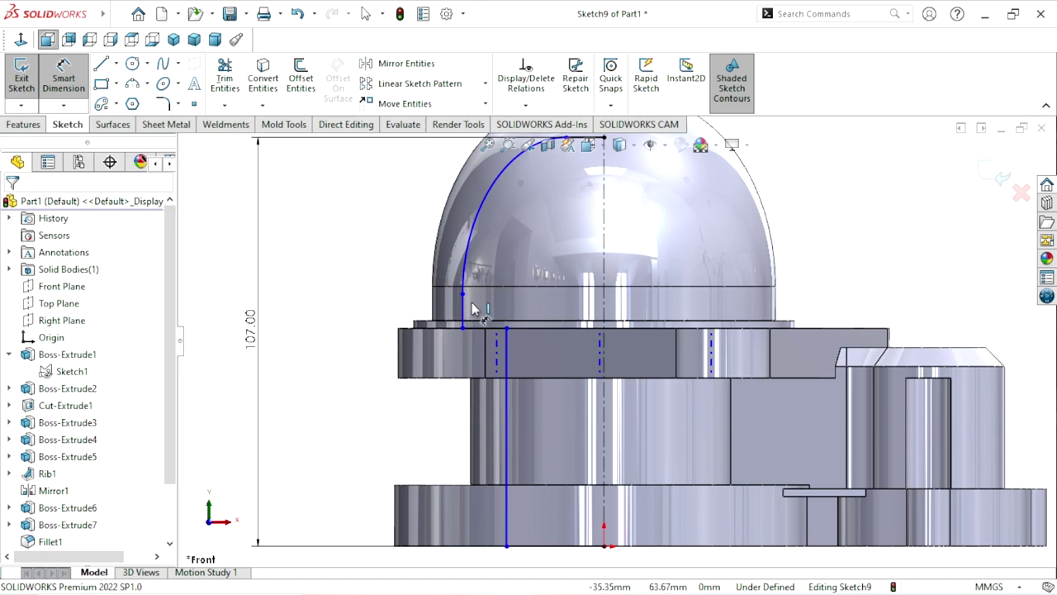
pyautogui.click(606, 304)
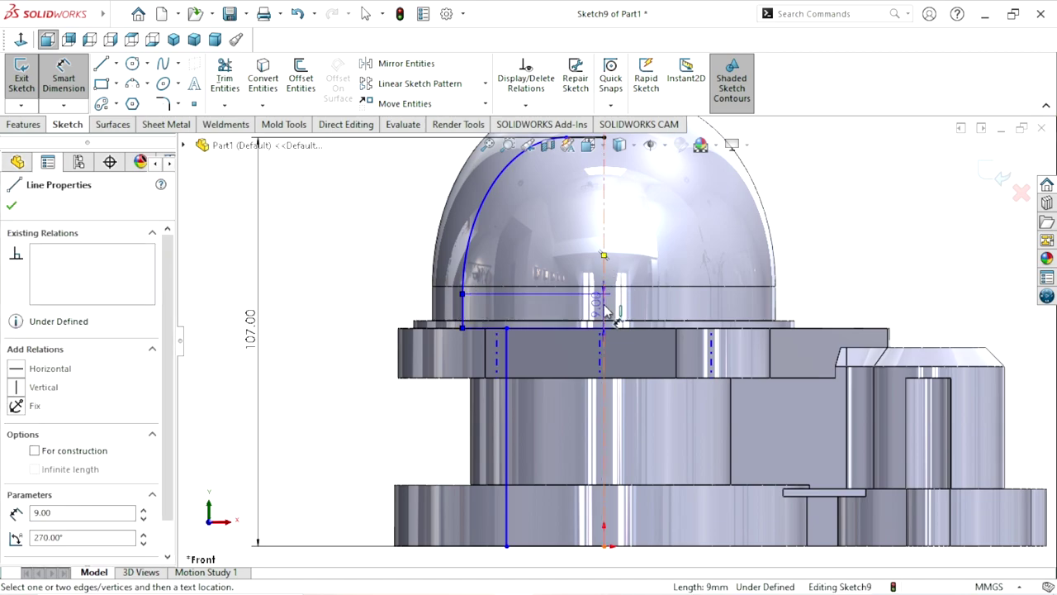
pyautogui.click(463, 293)
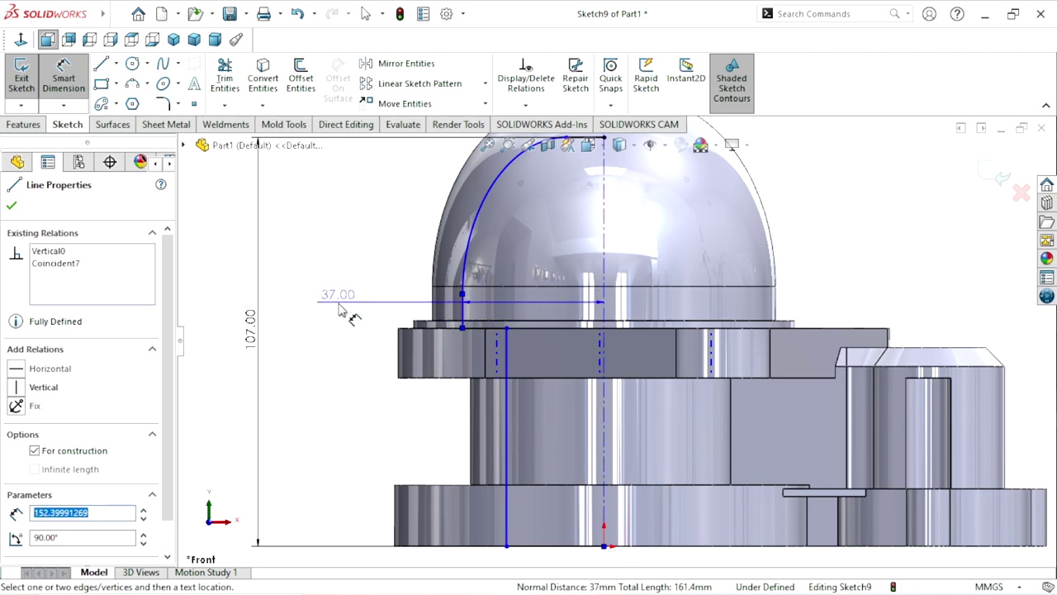
pyautogui.click(343, 308)
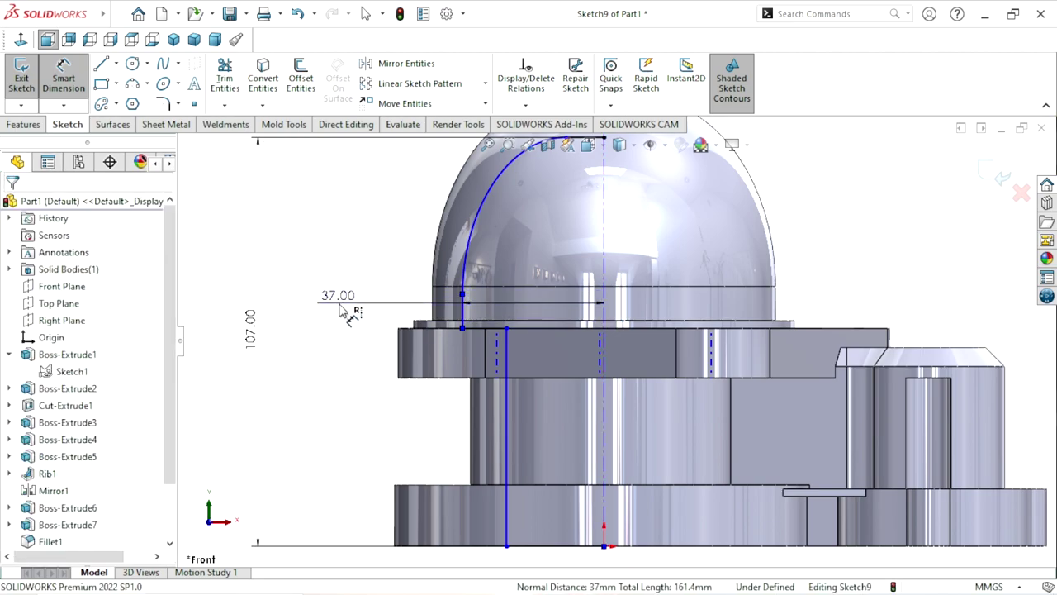
pyautogui.write('37.')
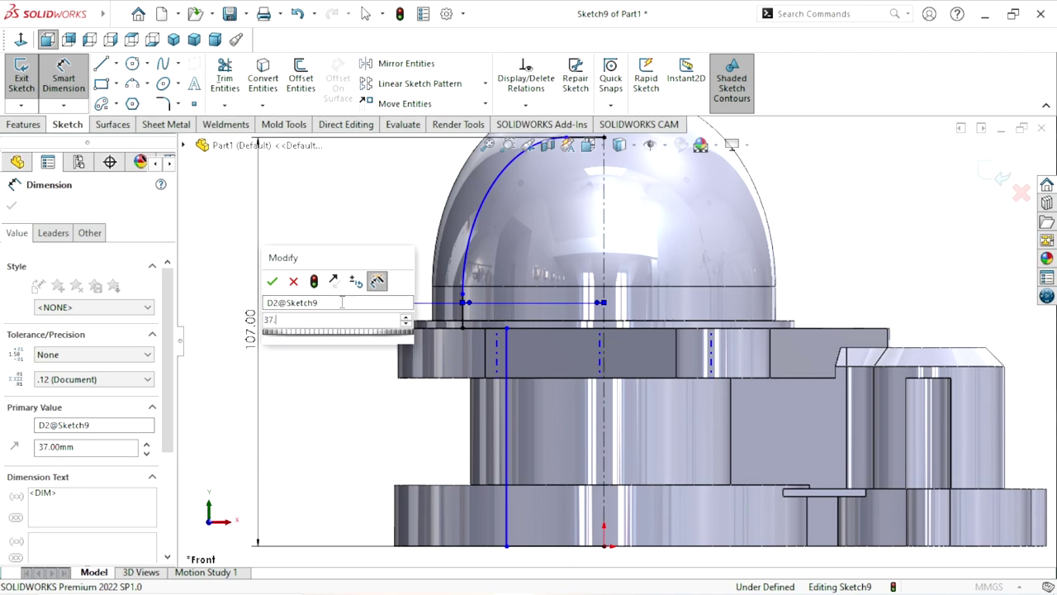
pyautogui.write('83')
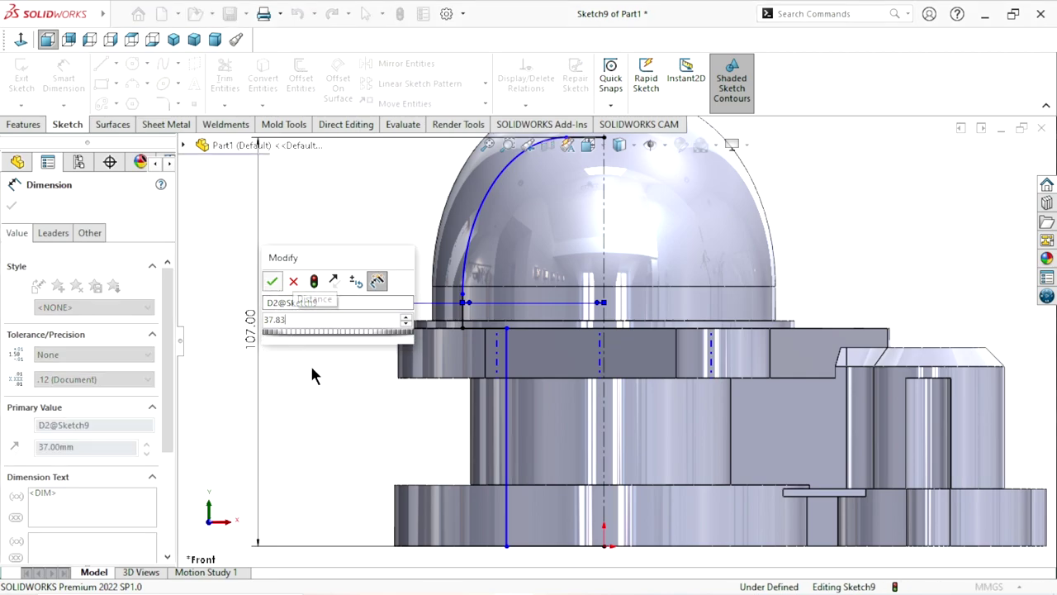
pyautogui.press('Return')
pyautogui.scroll(3, 654, 318)
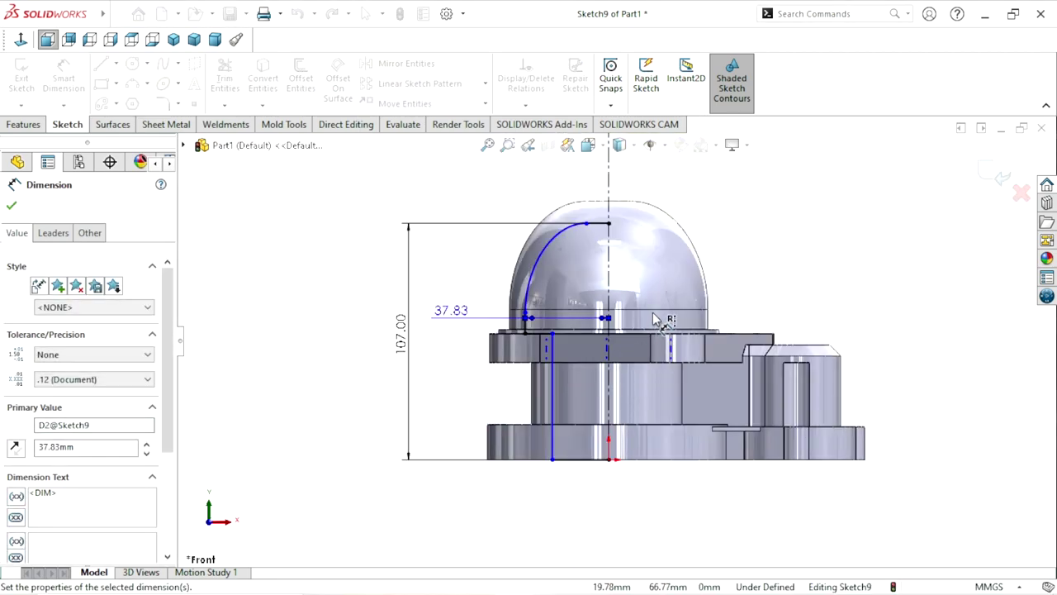
pyautogui.scroll(-2, 652, 318)
pyautogui.scroll(2, 610, 416)
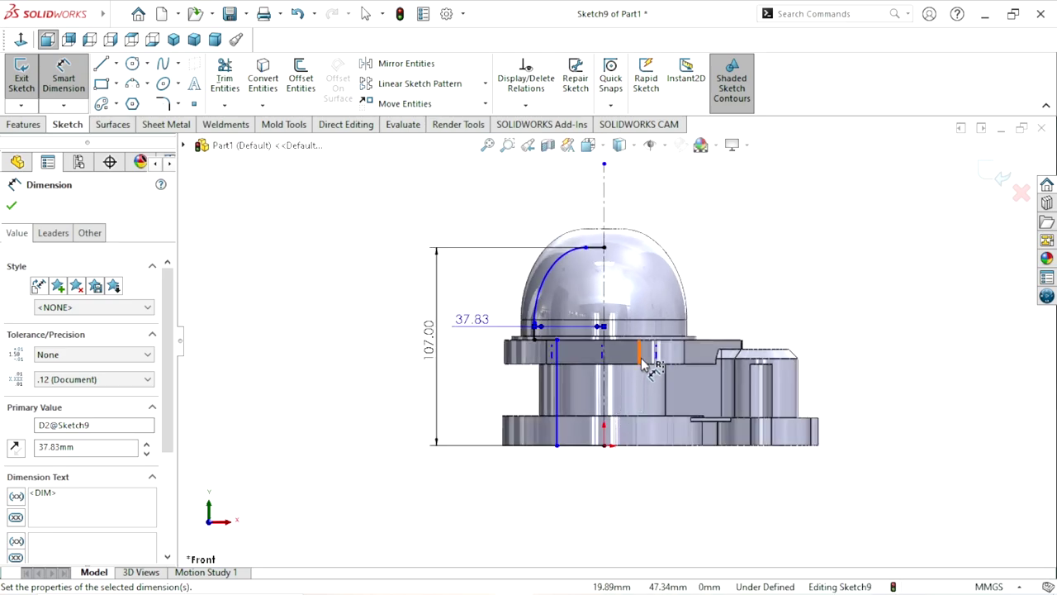
pyautogui.scroll(-2, 642, 361)
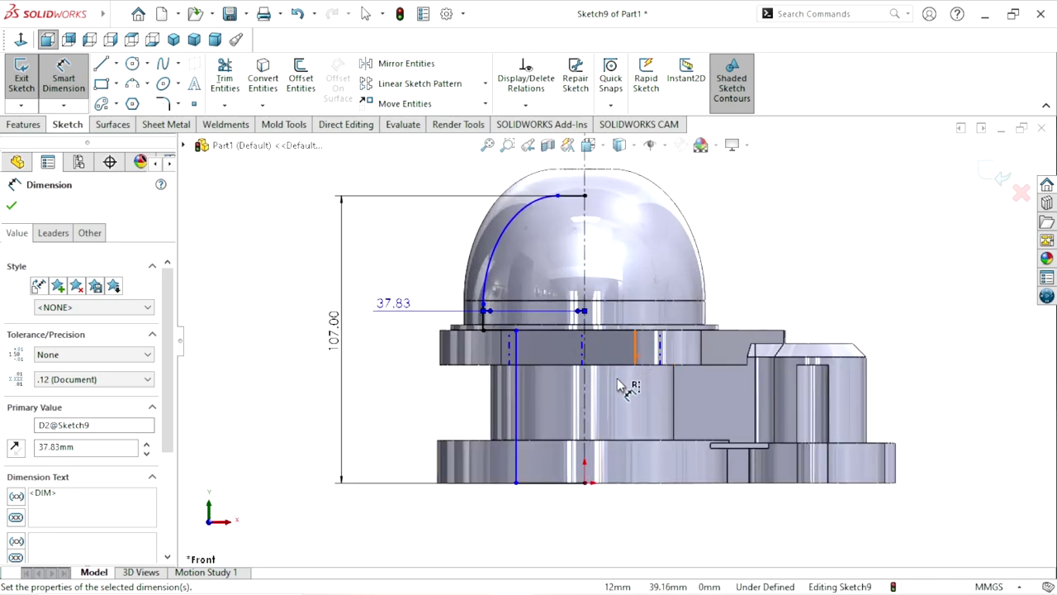
# Dimension the vertical profile line 32 mm from the centerline, placing the dimension below the part.
pyautogui.press('Escape')
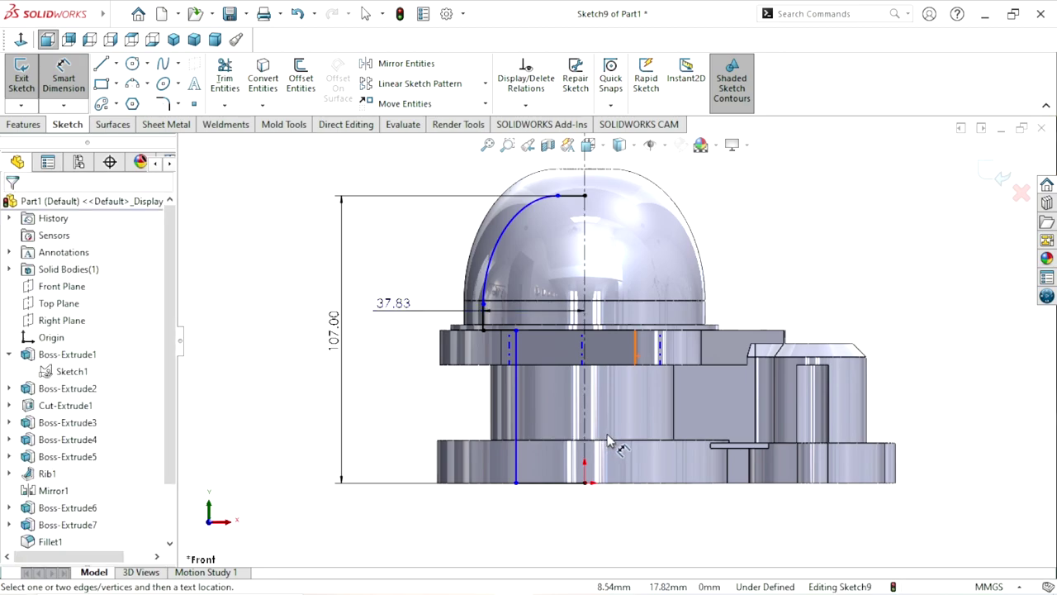
pyautogui.click(517, 418)
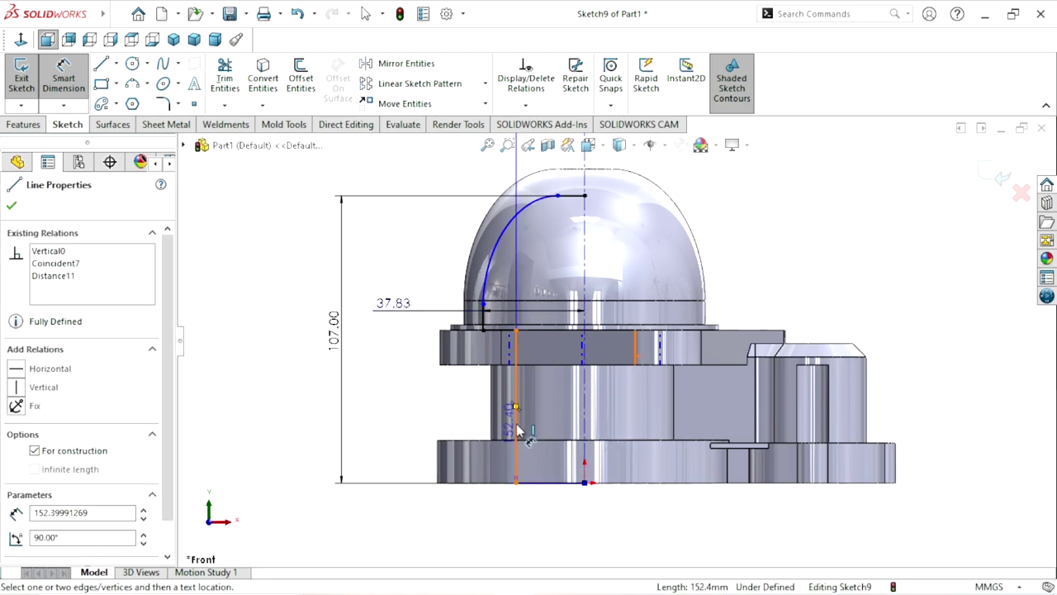
pyautogui.click(585, 447)
pyautogui.click(461, 534)
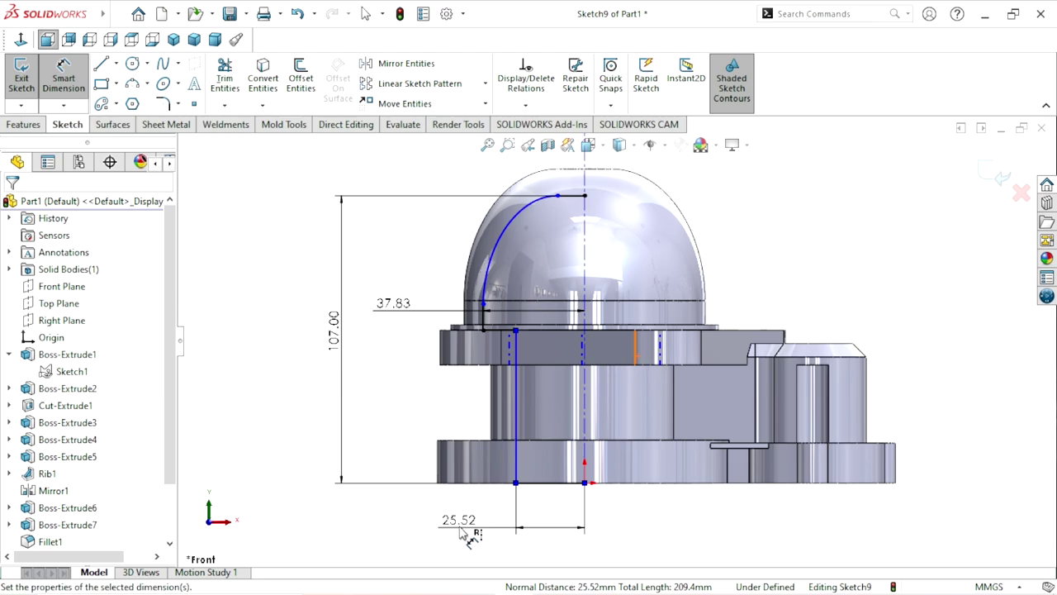
pyautogui.write('32')
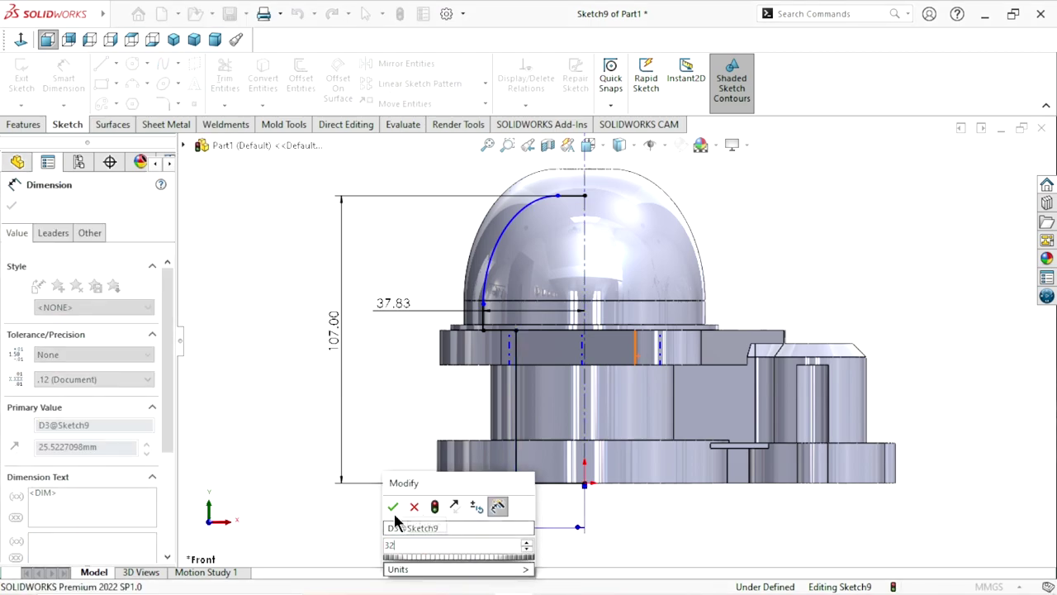
pyautogui.click(392, 505)
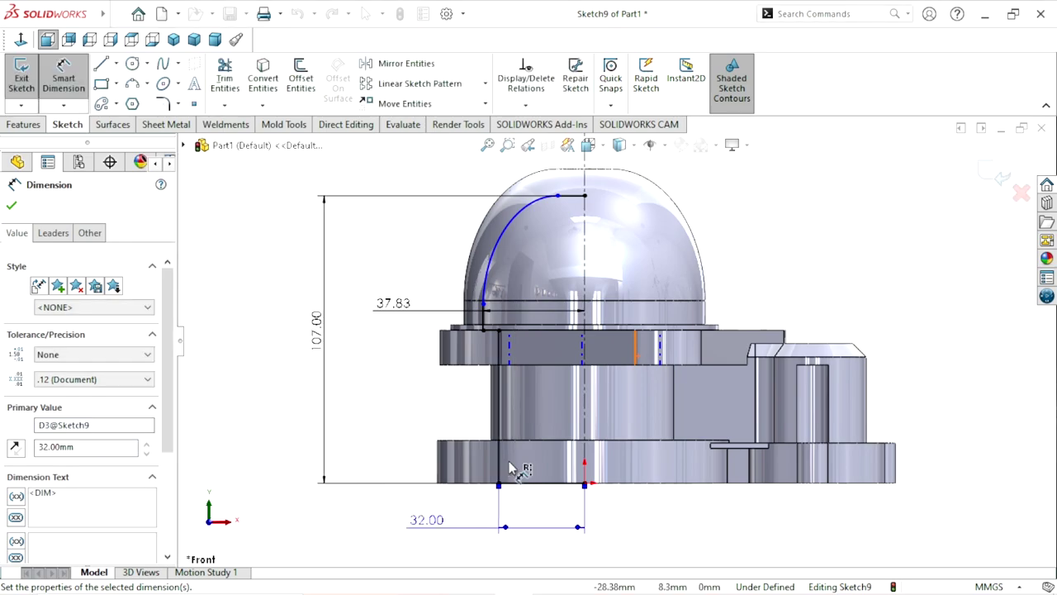
pyautogui.scroll(2, 637, 425)
pyautogui.scroll(-2, 661, 388)
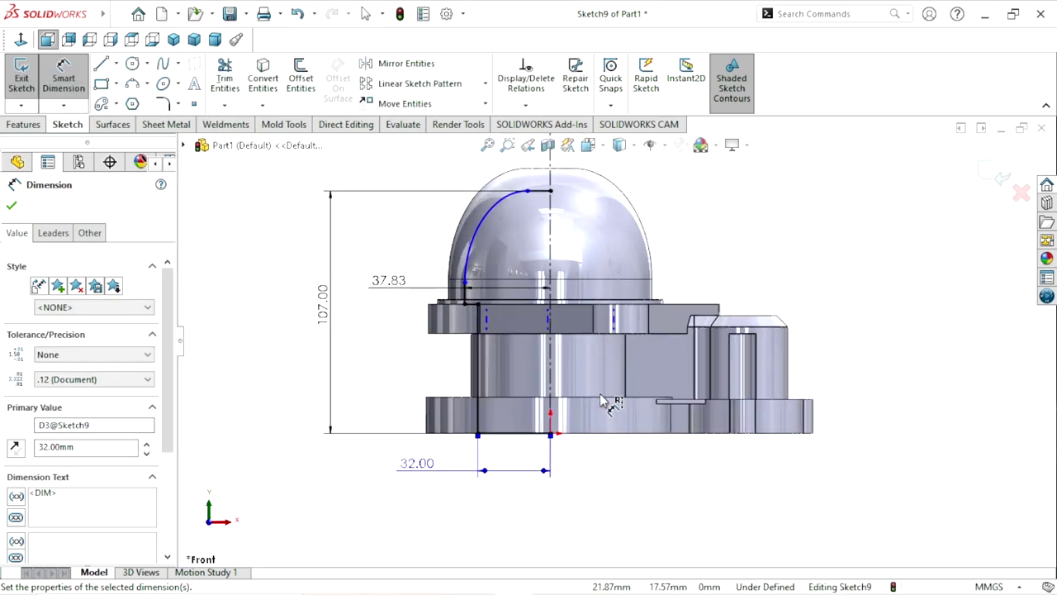
pyautogui.scroll(-1, 579, 388)
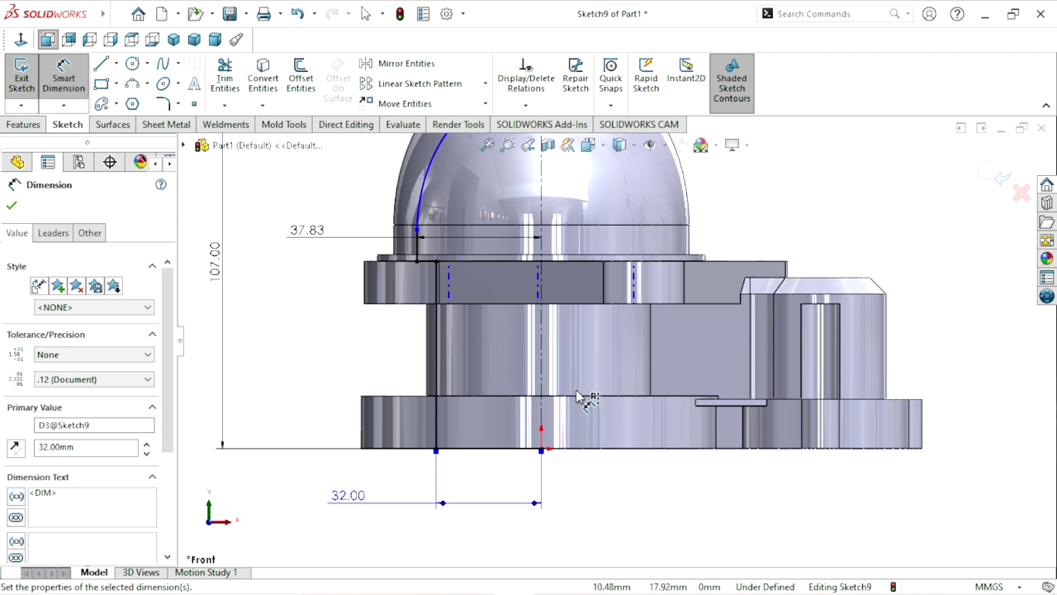
pyautogui.scroll(1, 579, 398)
pyautogui.scroll(1, 580, 398)
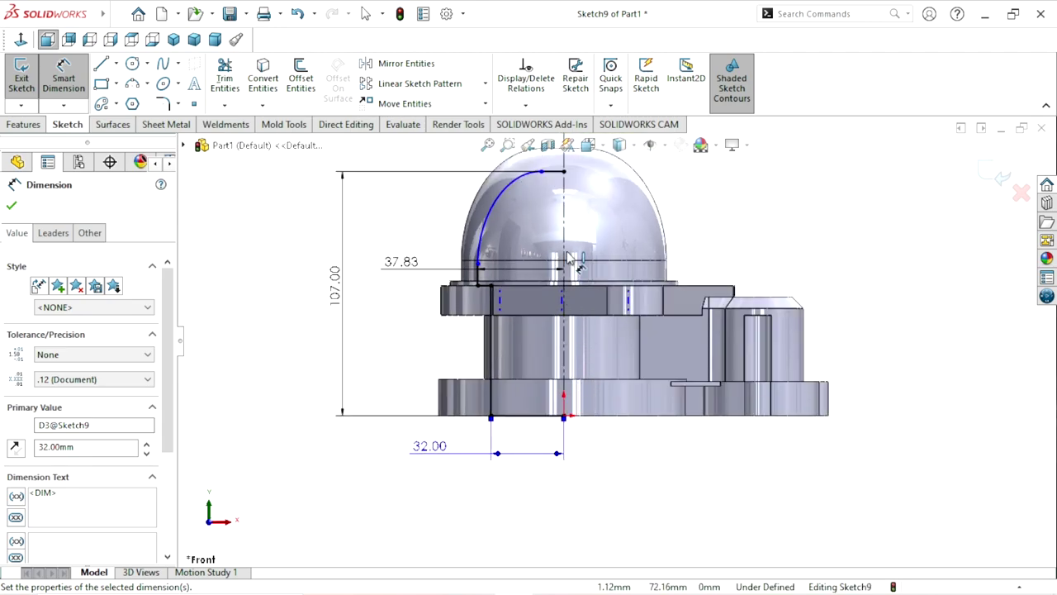
pyautogui.click(542, 173)
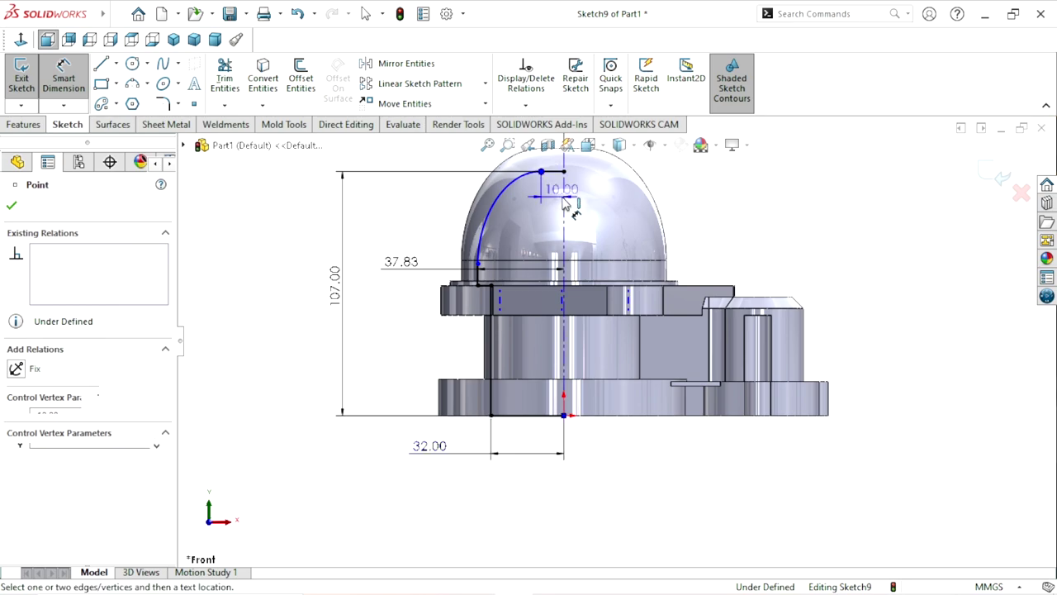
pyautogui.click(698, 208)
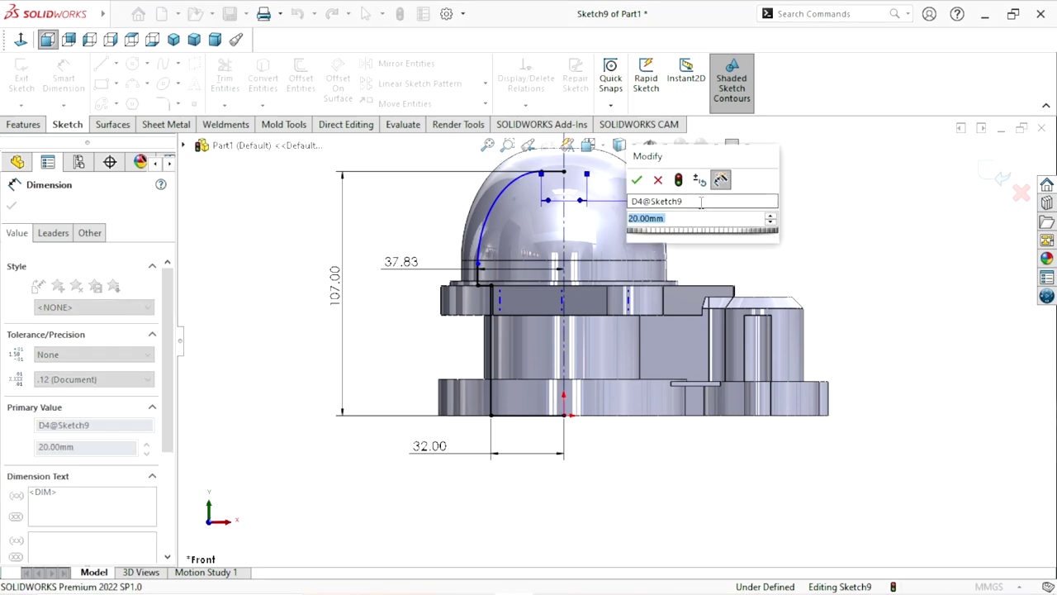
pyautogui.write('17')
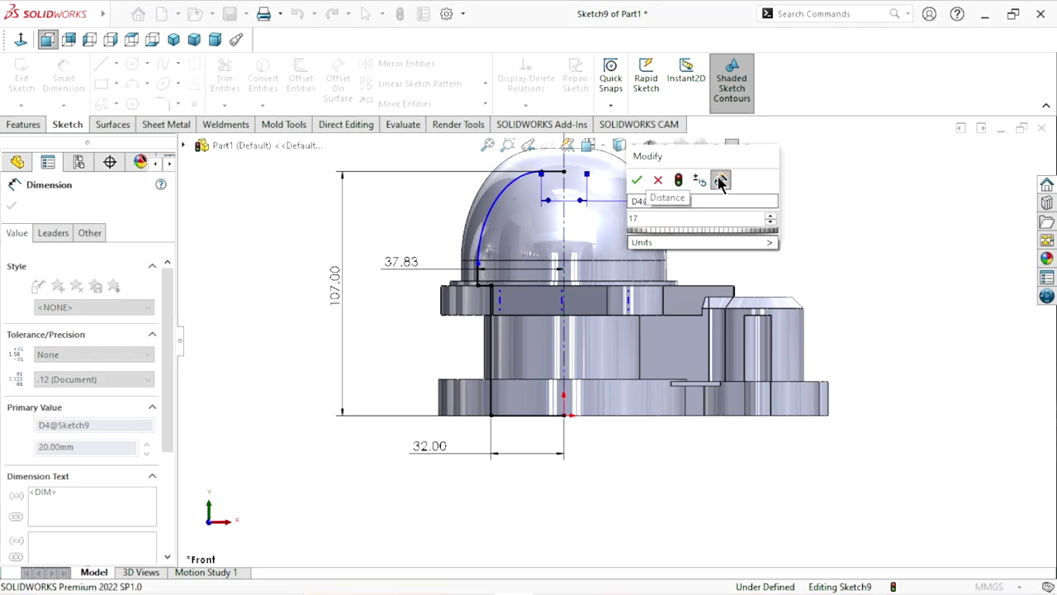
pyautogui.click(639, 178)
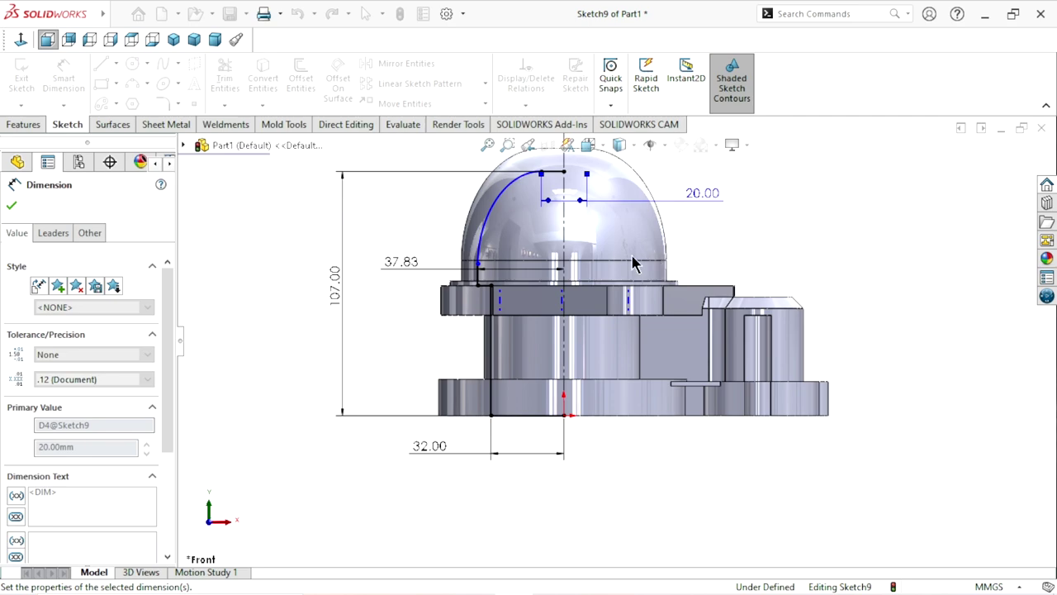
pyautogui.scroll(3, 597, 318)
pyautogui.scroll(-2, 601, 309)
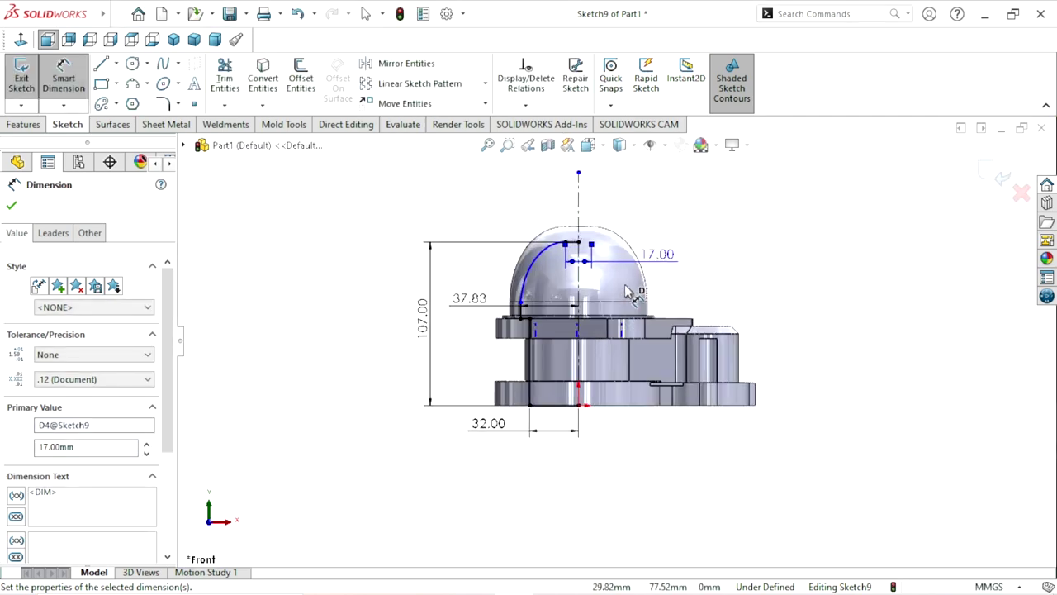
pyautogui.scroll(-2, 600, 306)
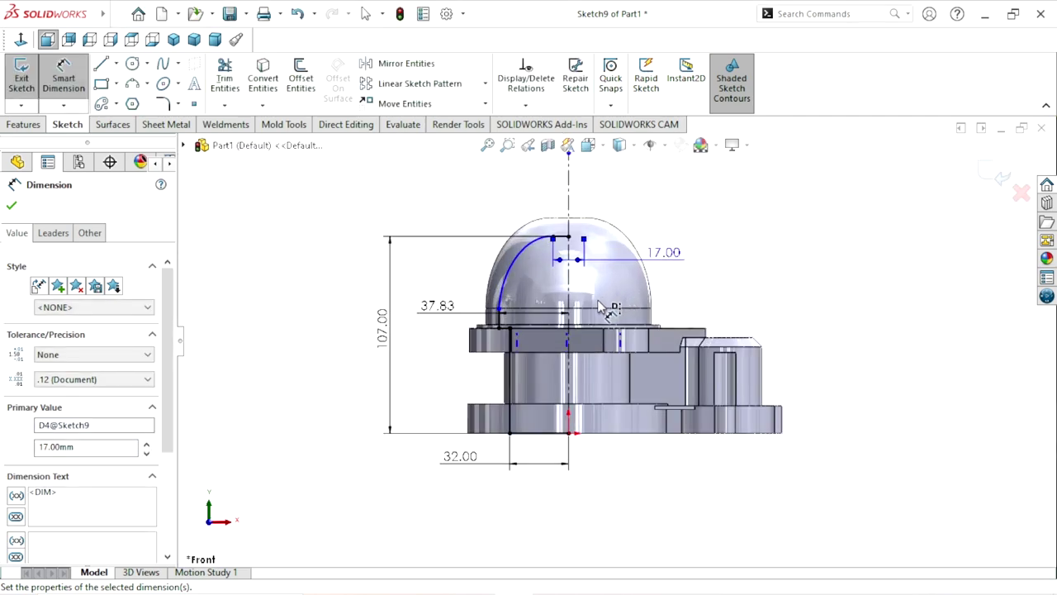
pyautogui.click(12, 207)
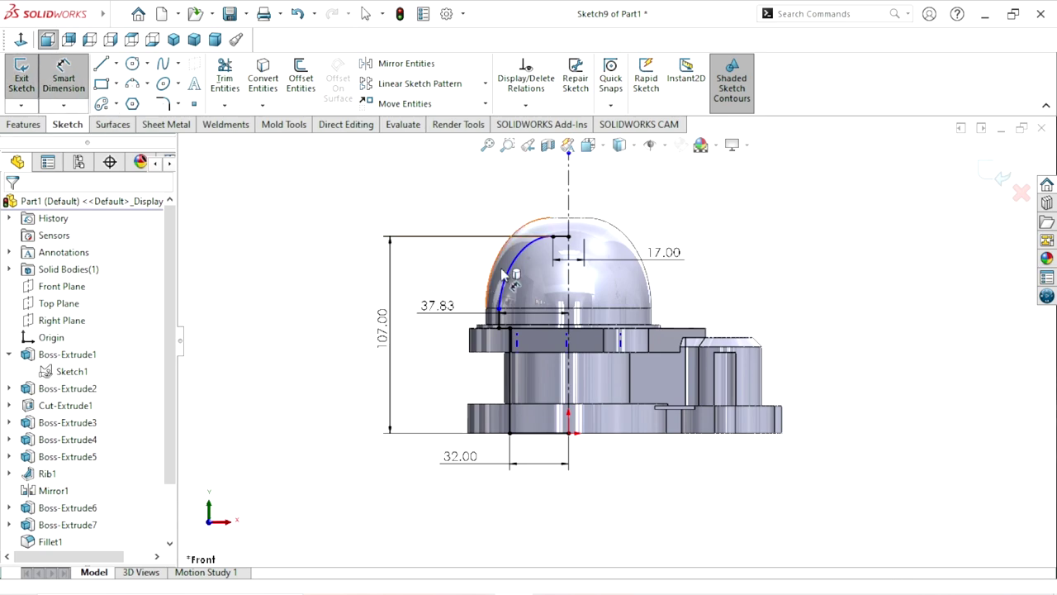
pyautogui.click(472, 224)
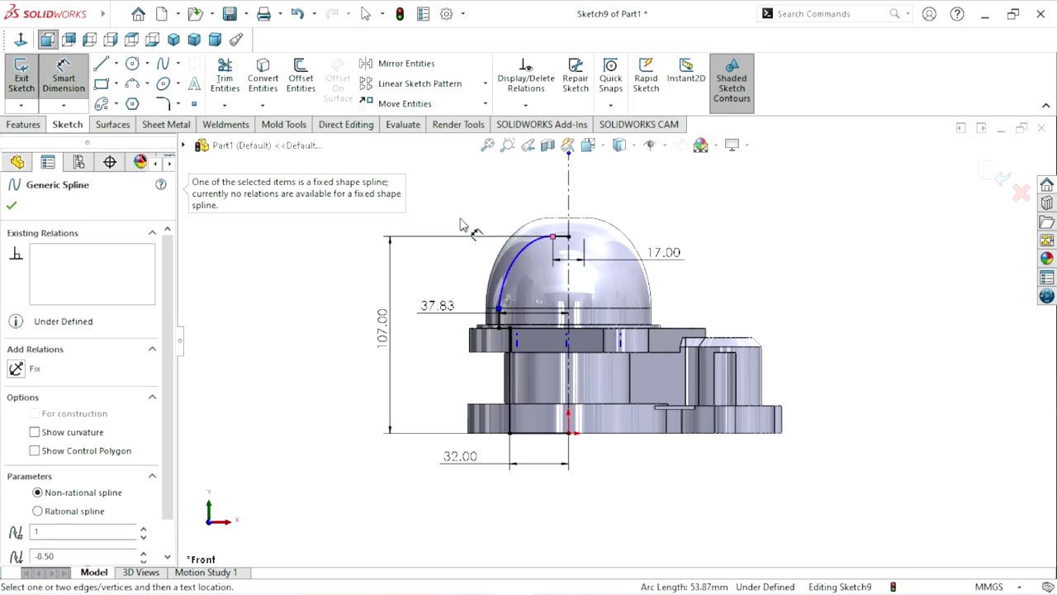
pyautogui.click(12, 206)
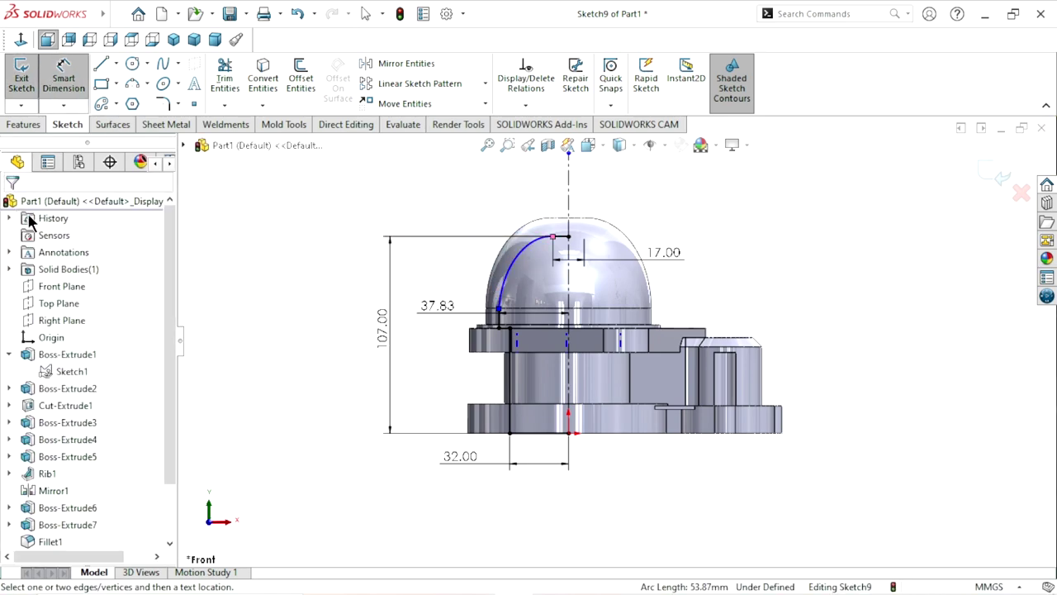
pyautogui.scroll(1, 462, 311)
pyautogui.scroll(1, 591, 302)
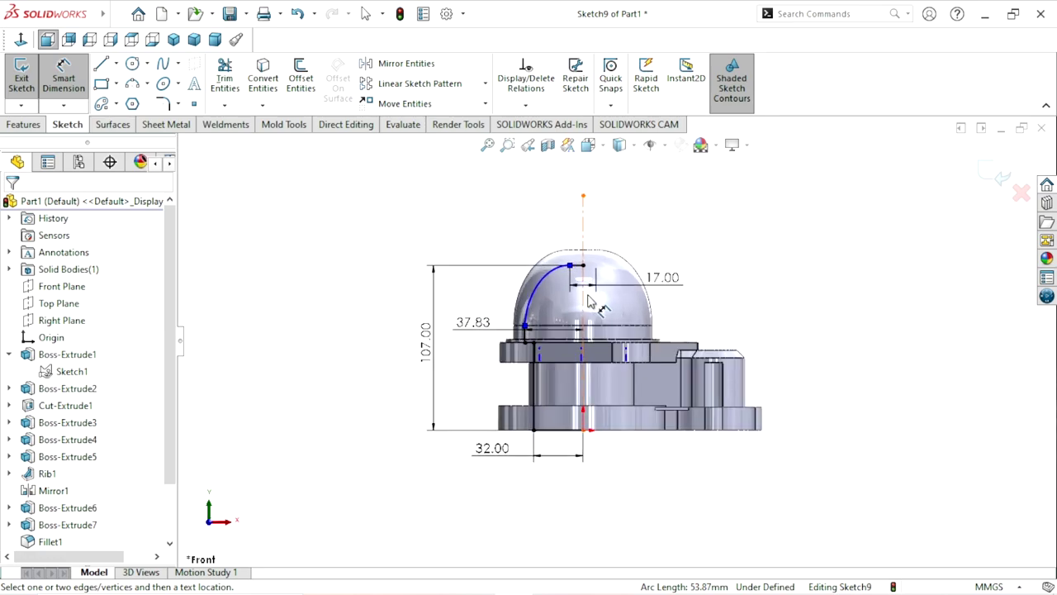
pyautogui.scroll(-1, 588, 302)
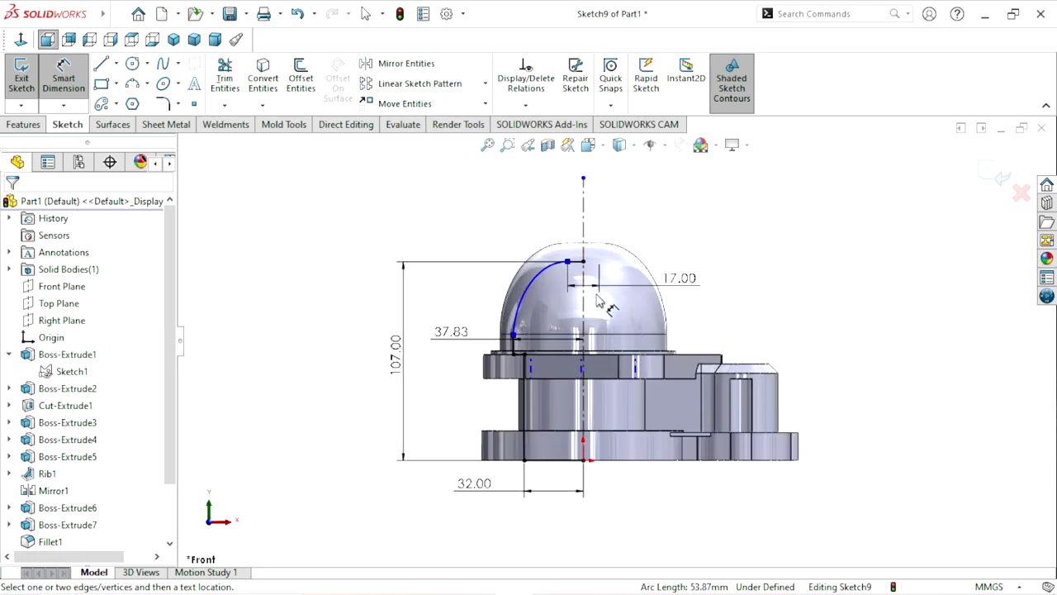
pyautogui.scroll(-1, 598, 300)
pyautogui.scroll(-1, 522, 335)
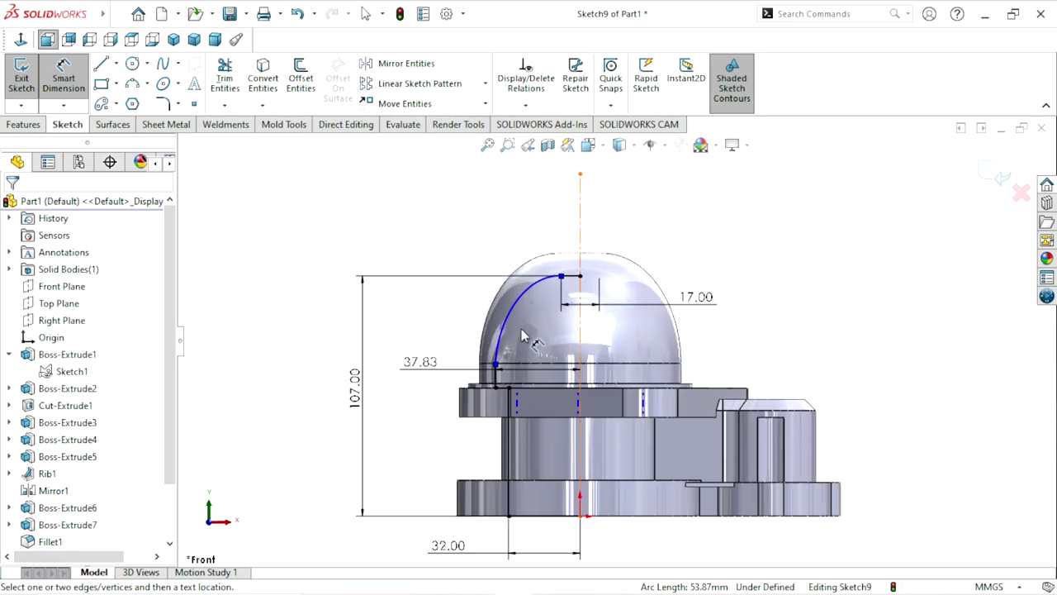
pyautogui.click(497, 365)
pyautogui.click(562, 277)
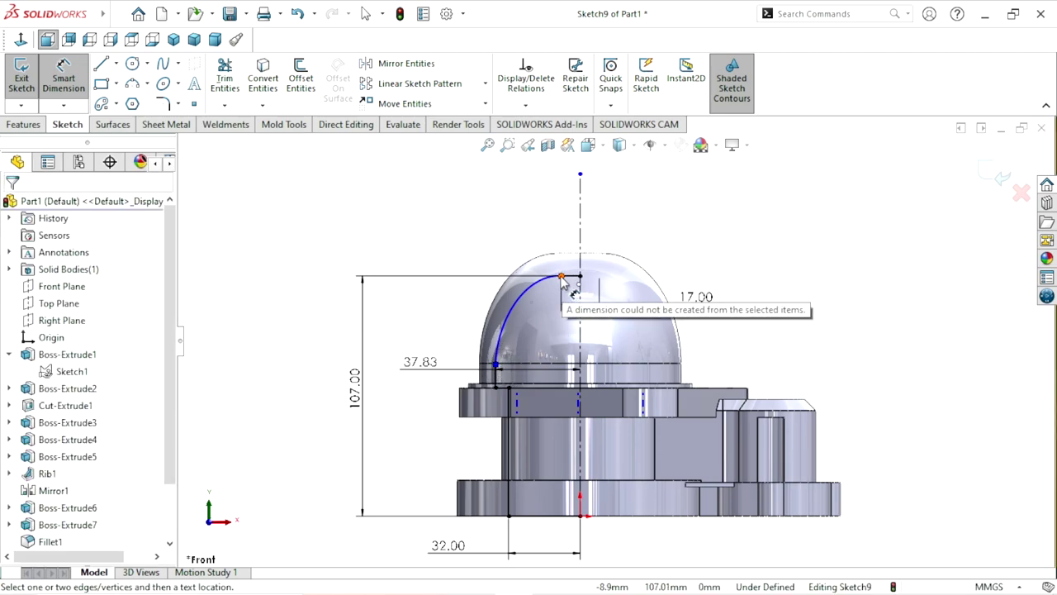
pyautogui.click(70, 83)
pyautogui.scroll(-1, 559, 336)
pyautogui.scroll(-1, 603, 222)
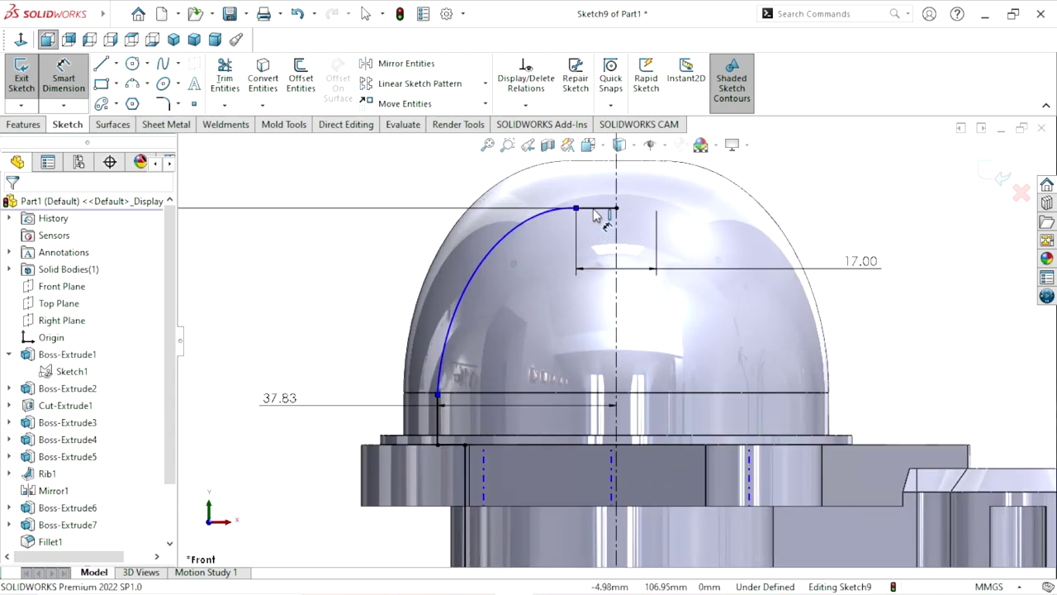
pyautogui.click(438, 397)
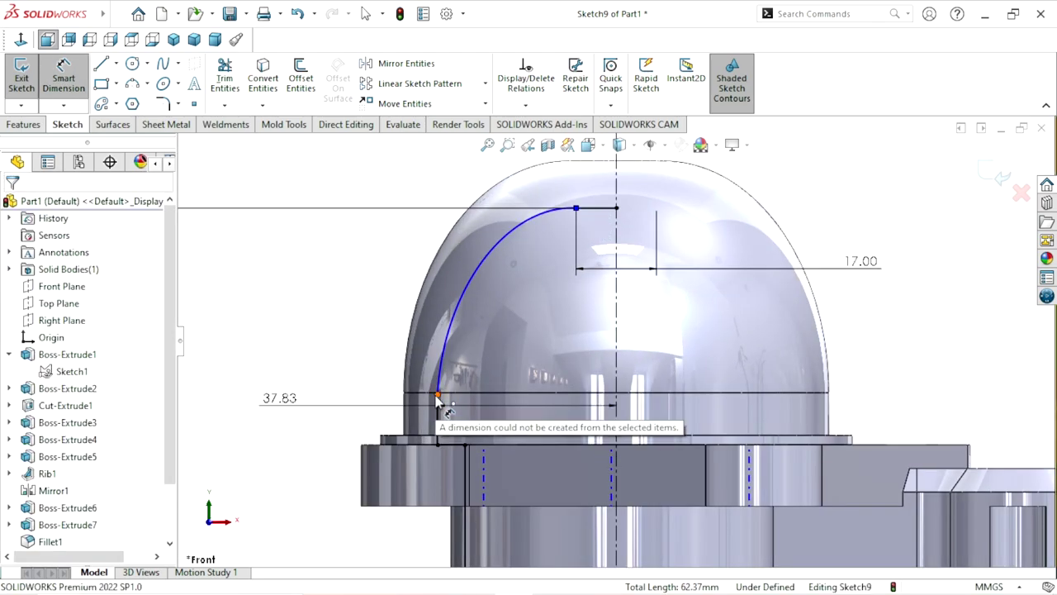
pyautogui.scroll(5, 428, 338)
pyautogui.scroll(1, 429, 347)
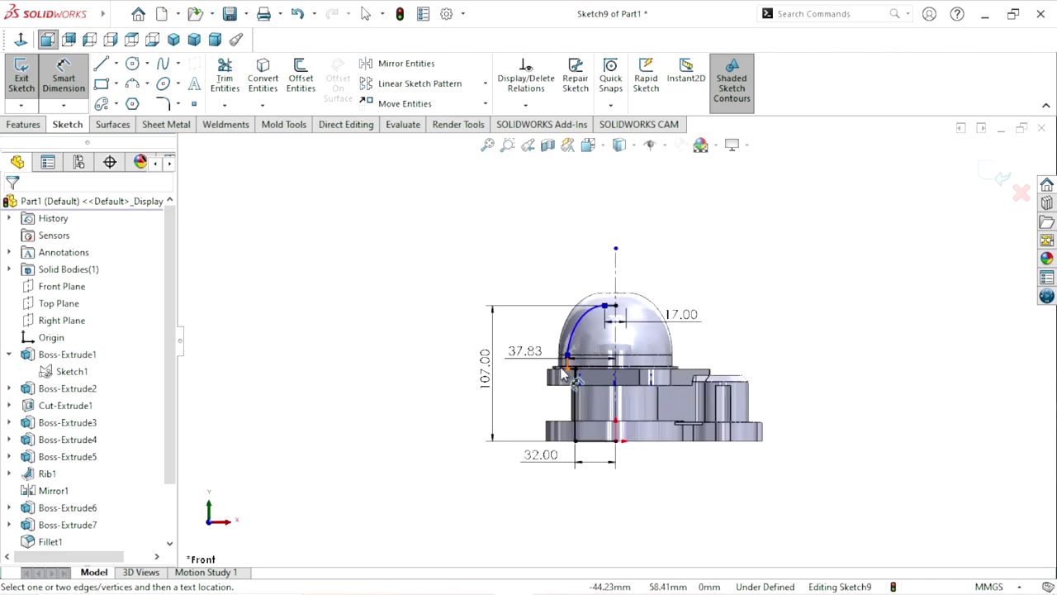
pyautogui.scroll(-2, 607, 396)
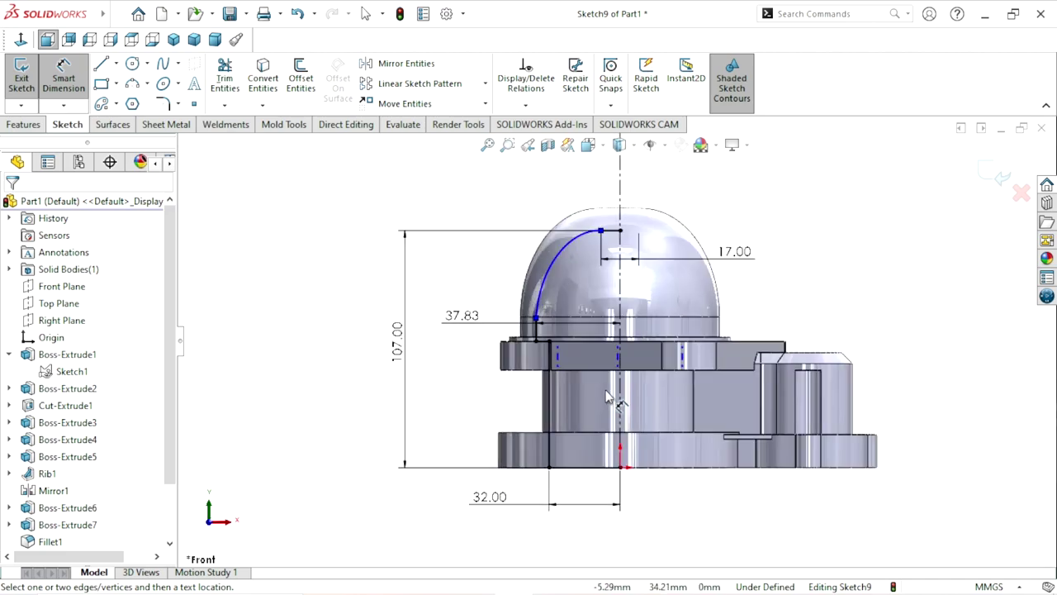
pyautogui.click(537, 104)
pyautogui.click(551, 156)
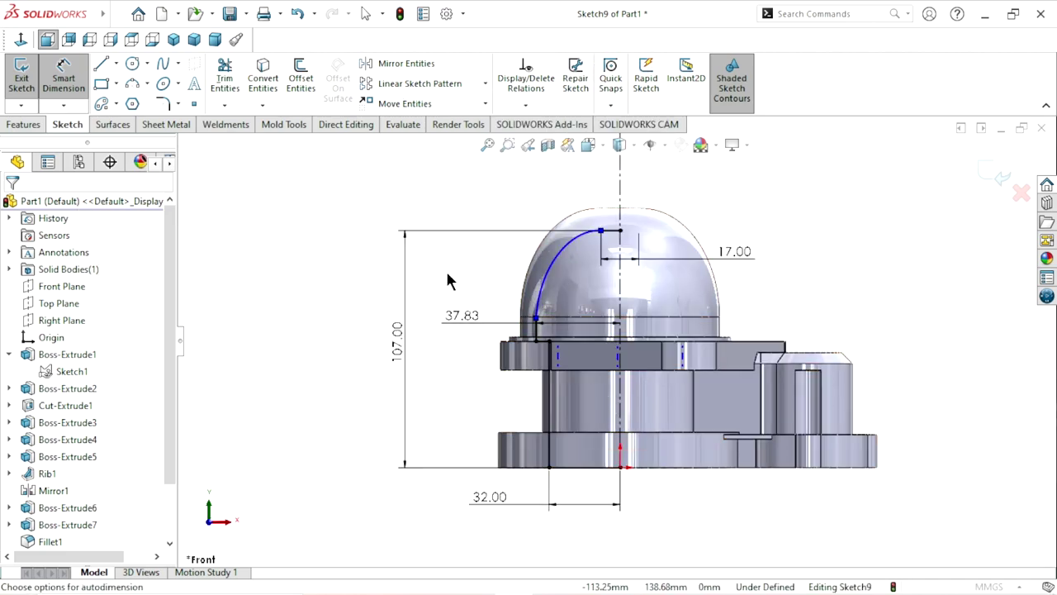
# Calculate and accept Fully Define Sketch, which adds a 67.63 mm height dimension.
pyautogui.click(106, 289)
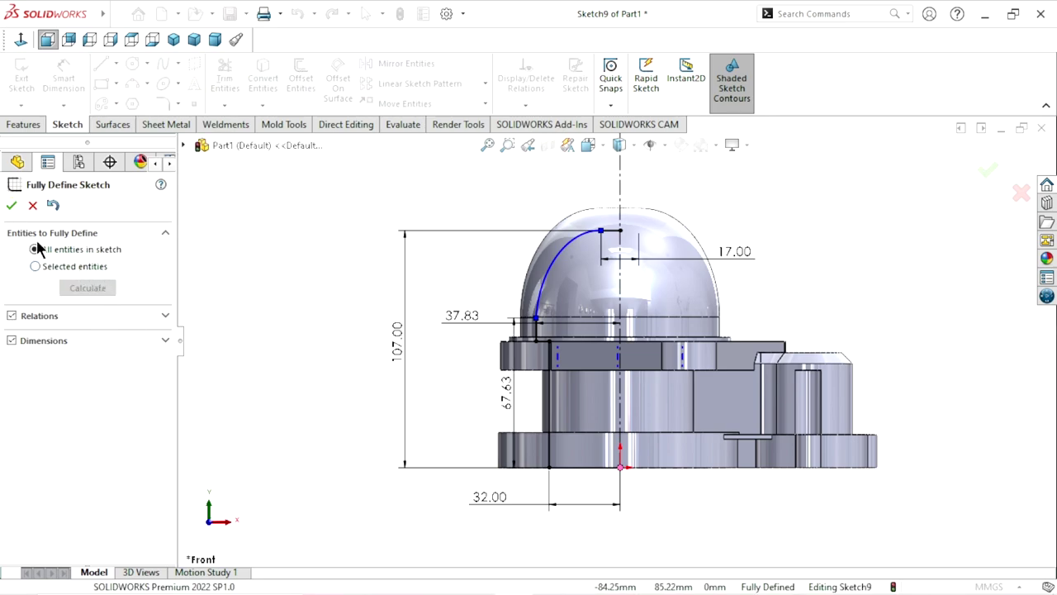
pyautogui.click(11, 206)
pyautogui.scroll(2, 613, 343)
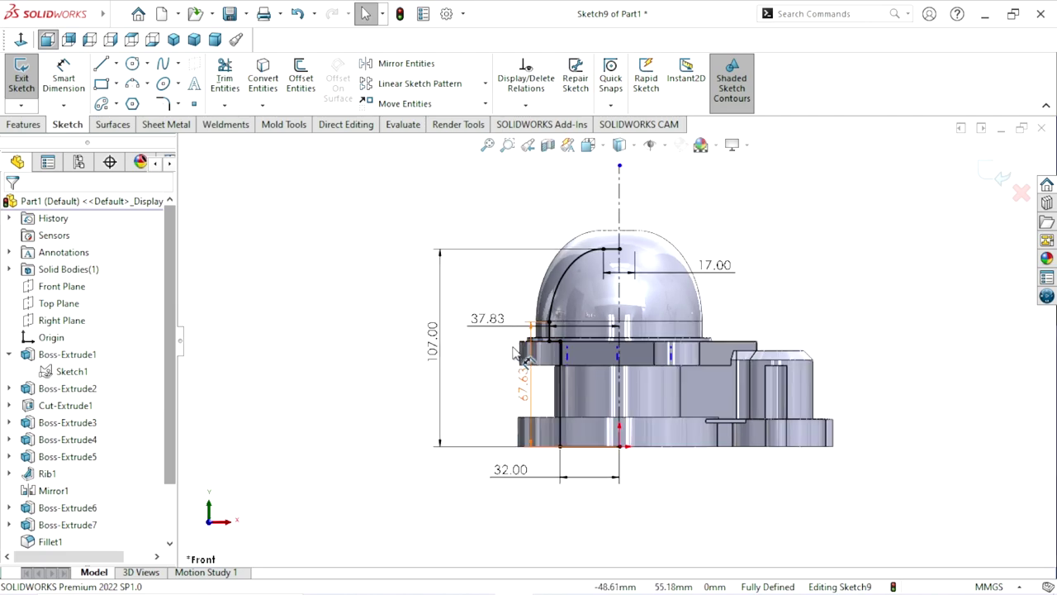
pyautogui.scroll(-2, 681, 366)
pyautogui.scroll(-2, 680, 366)
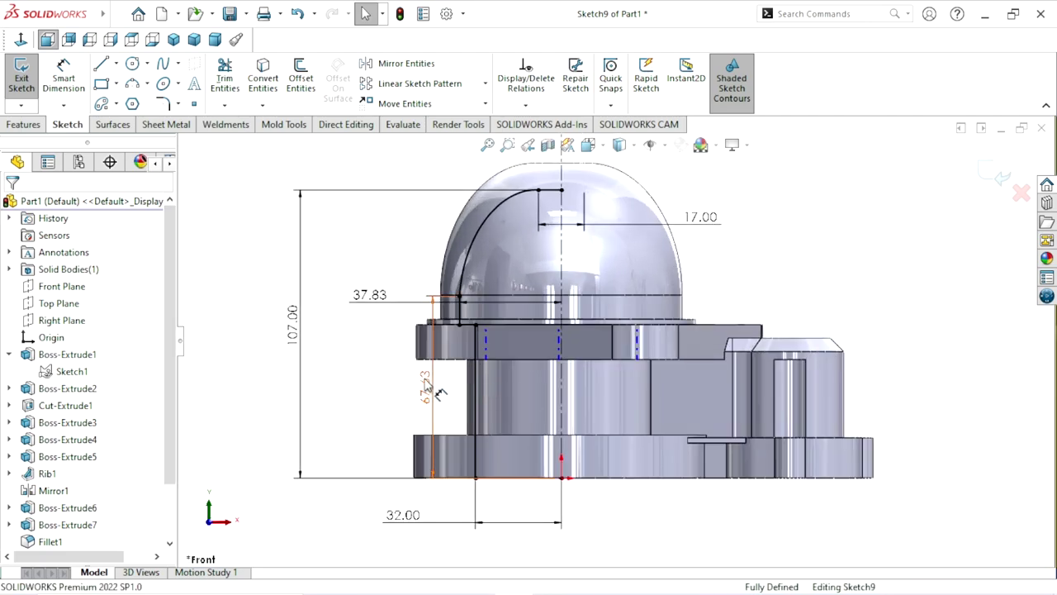
# Move the 67.63 dimension further left and the 37.83 dimension above the base.
pyautogui.moveTo(347, 399); pyautogui.dragTo(329, 389)
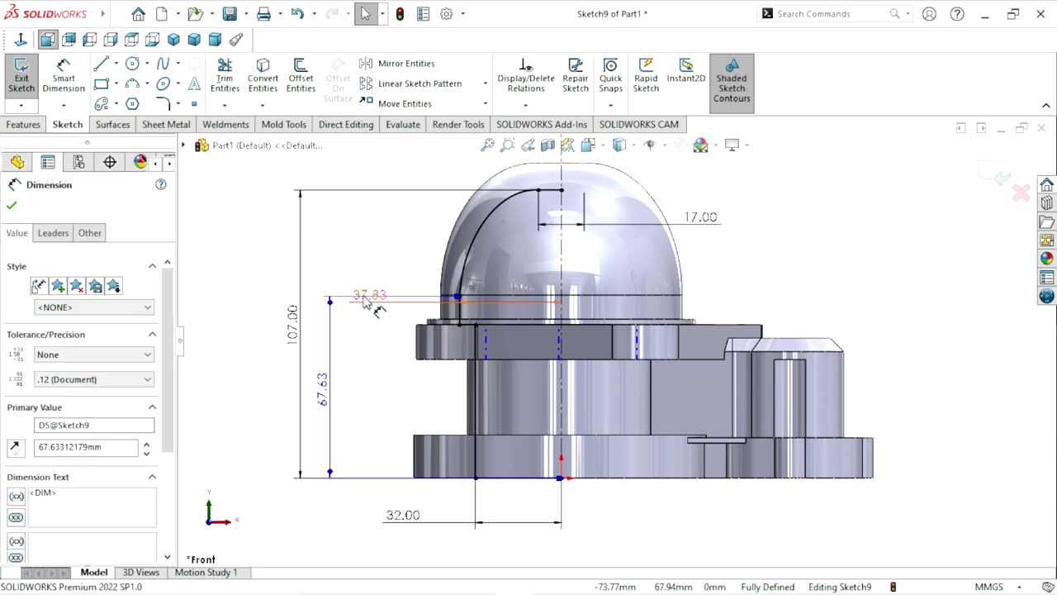
pyautogui.moveTo(367, 304); pyautogui.dragTo(369, 258)
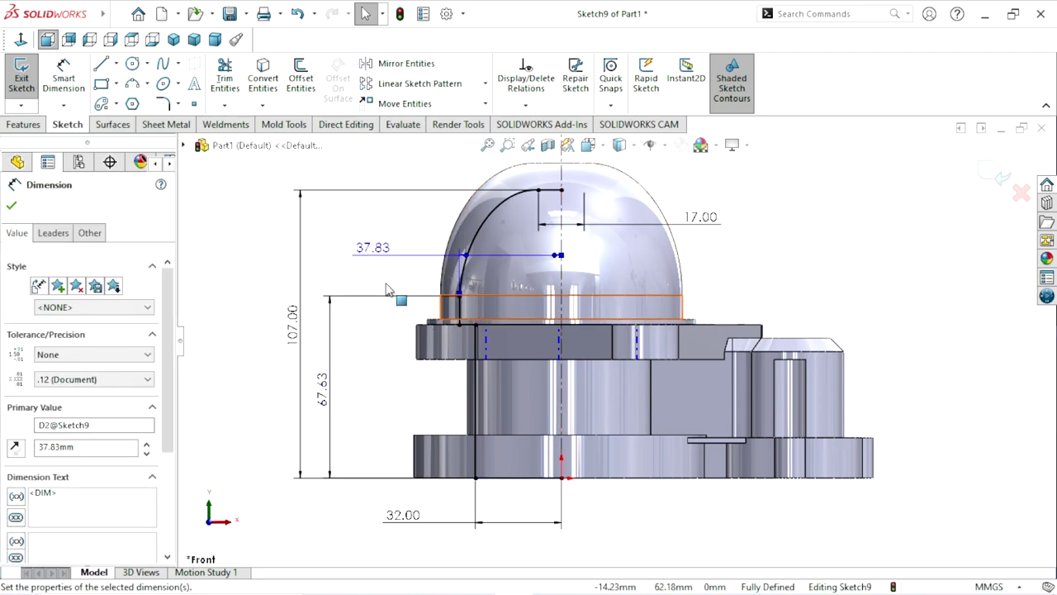
pyautogui.click(11, 206)
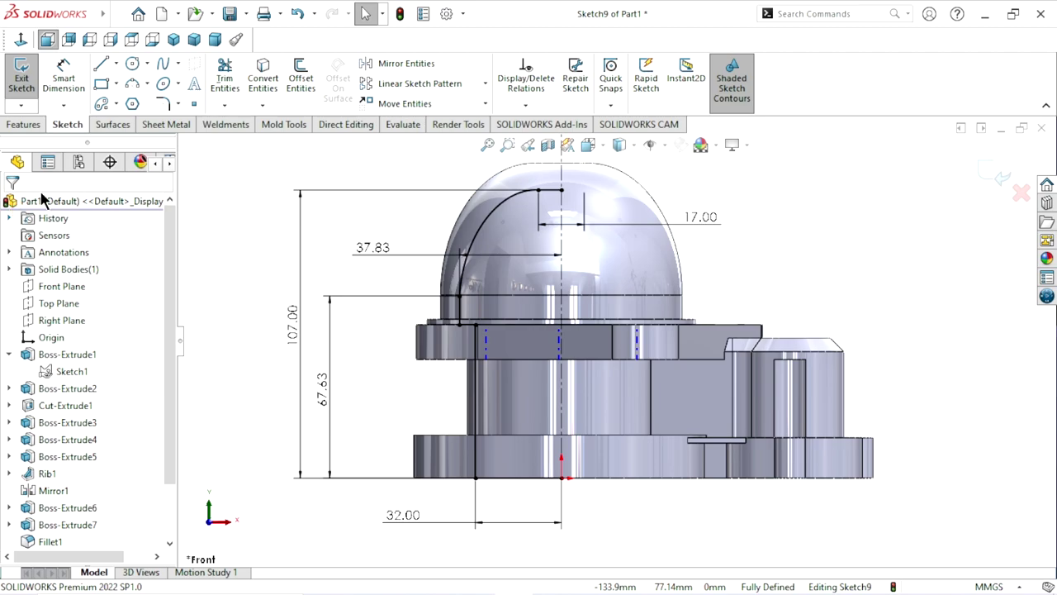
pyautogui.click(23, 124)
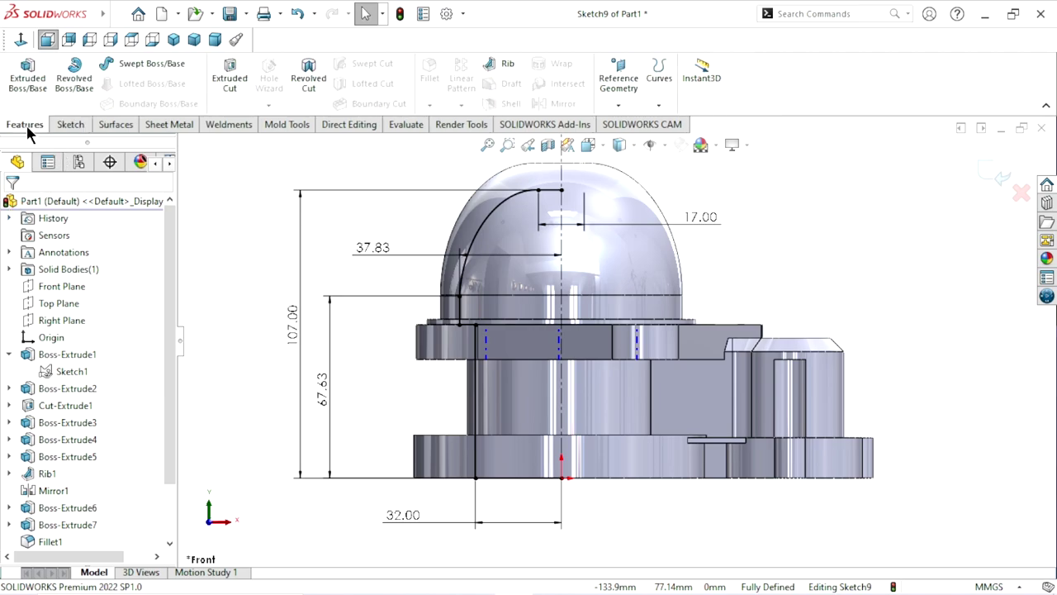
# Create a 360° revolved cut of Sketch9 around Line1, auto-closing the open sketch.
pyautogui.click(306, 98)
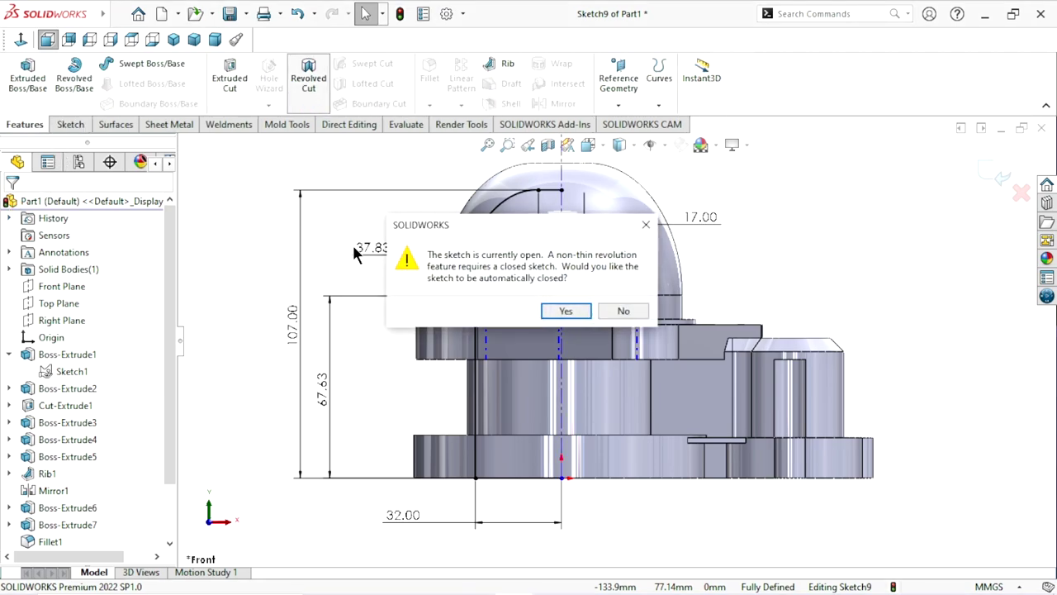
pyautogui.click(562, 310)
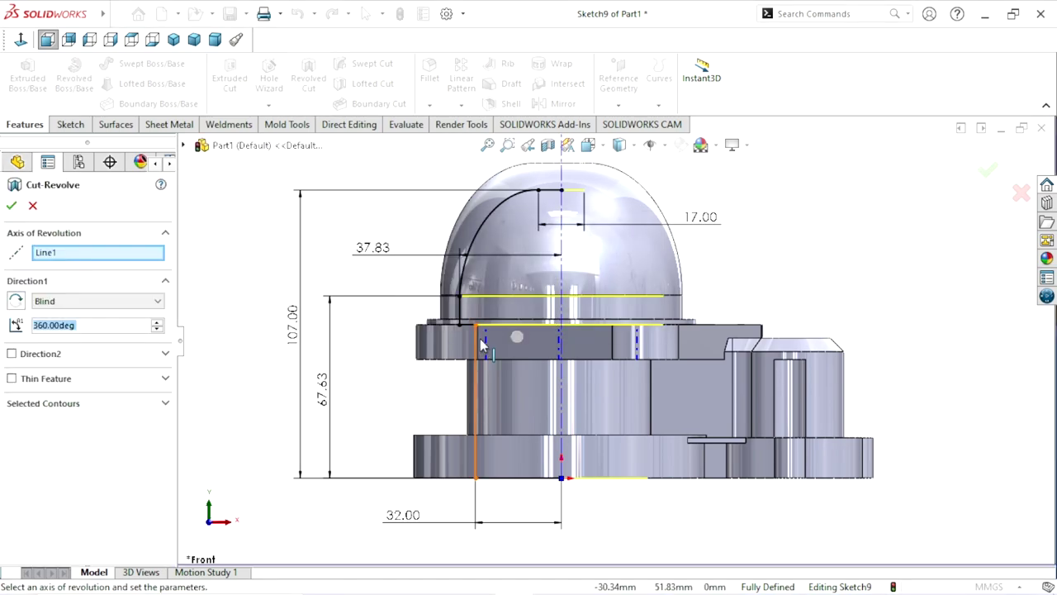
pyautogui.click(12, 206)
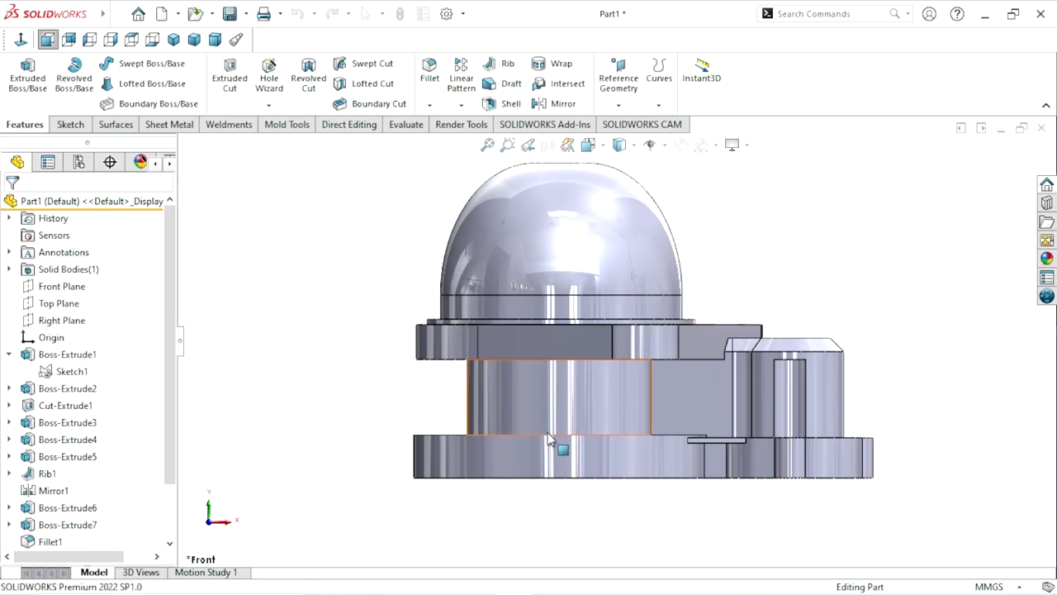
# Orbit the model to inspect the hollowed bore from the underside.
pyautogui.moveTo(557, 439)
pyautogui.mouseDown(button='middle')
pyautogui.moveTo(551, 207)
pyautogui.moveTo(535, 307)
pyautogui.moveTo(537, 278)
pyautogui.moveTo(552, 264)
pyautogui.moveTo(599, 291)
pyautogui.moveTo(636, 293)
pyautogui.moveTo(700, 256)
pyautogui.moveTo(637, 180)
pyautogui.moveTo(423, 180)
pyautogui.moveTo(604, 302)
pyautogui.moveTo(539, 382)
pyautogui.moveTo(566, 393)
pyautogui.mouseUp(button='middle')
pyautogui.scroll(-3, 648, 357)
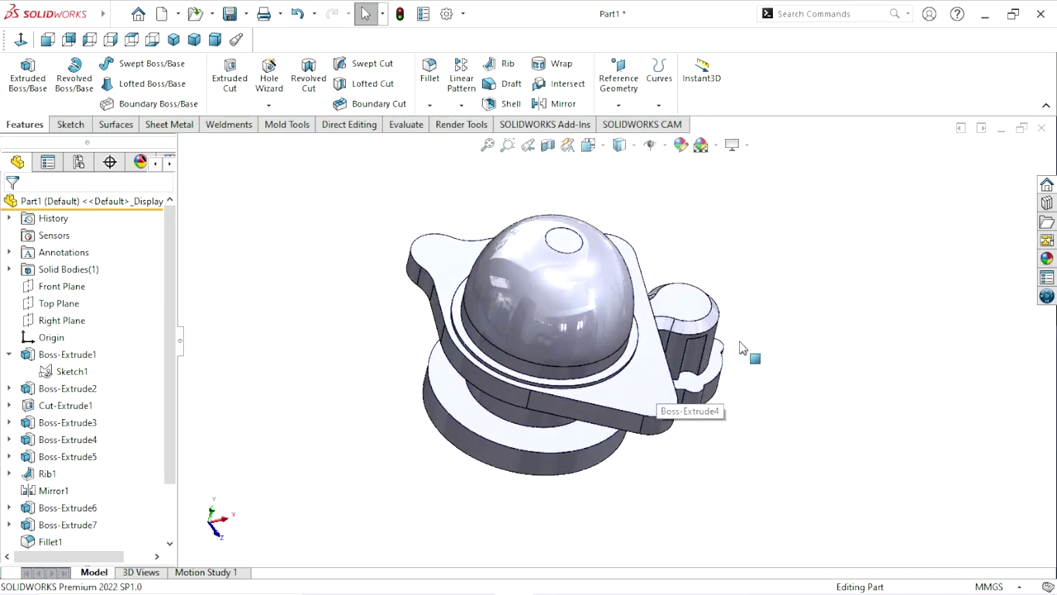
pyautogui.scroll(2, 715, 382)
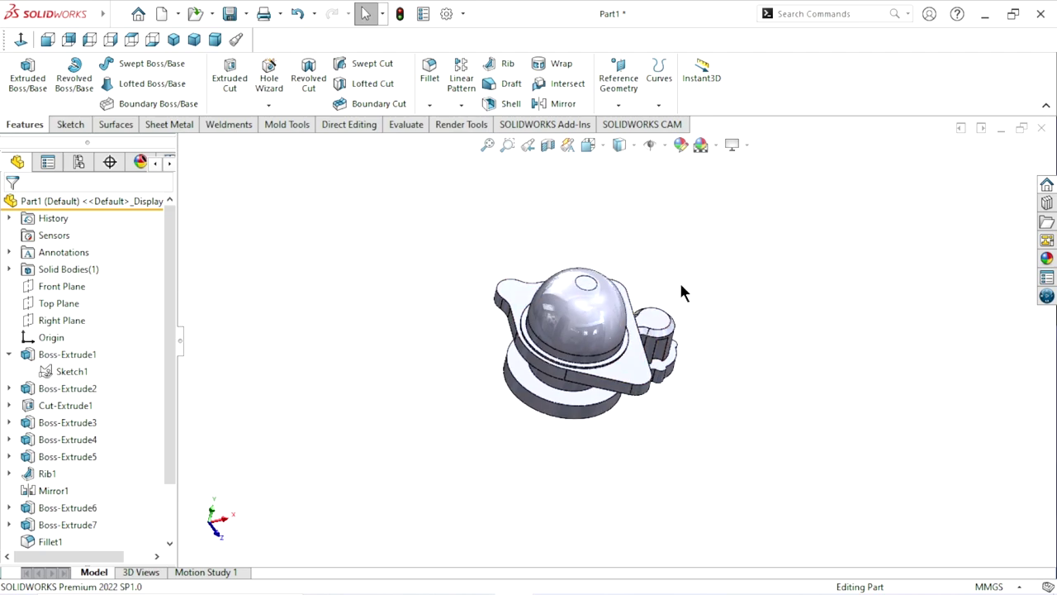
pyautogui.moveTo(682, 290); pyautogui.dragTo(629, 360, button='middle')
pyautogui.scroll(-2, 629, 361)
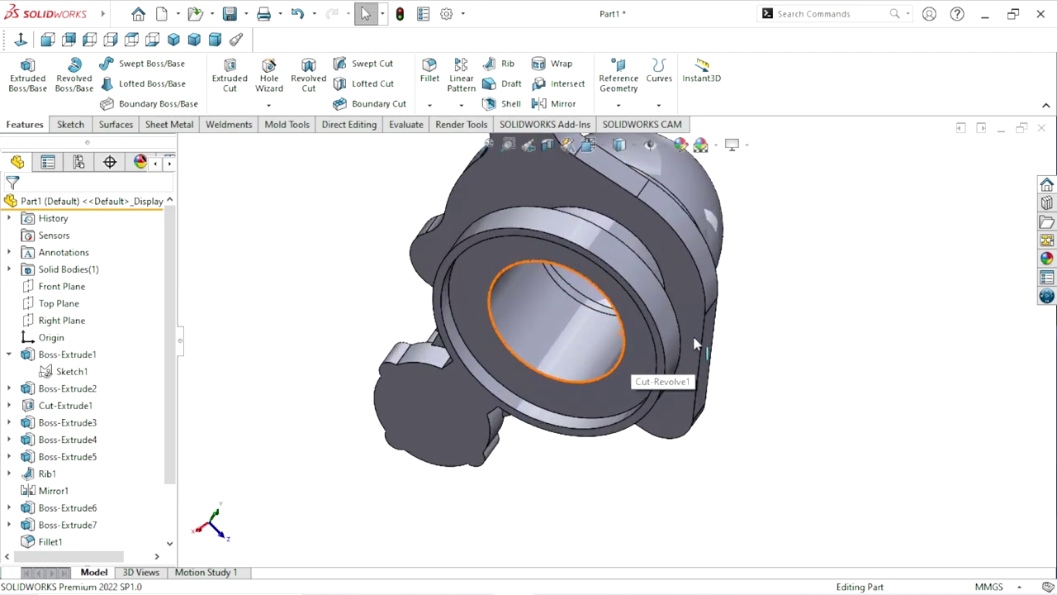
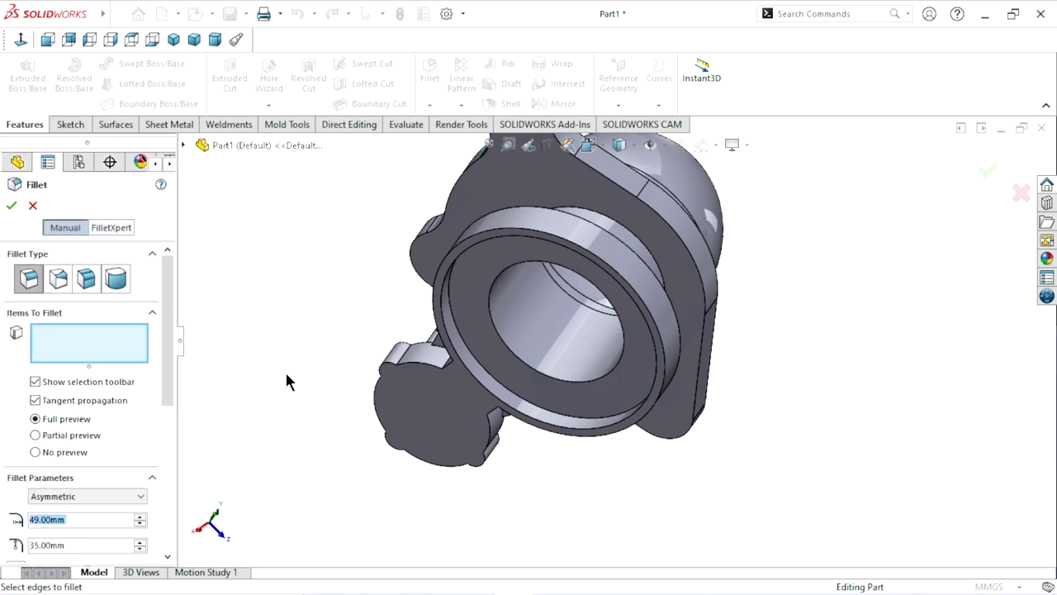
# Apply a symmetric 15 mm fillet to the inner circular edge of the housing bore.
pyautogui.click(114, 498)
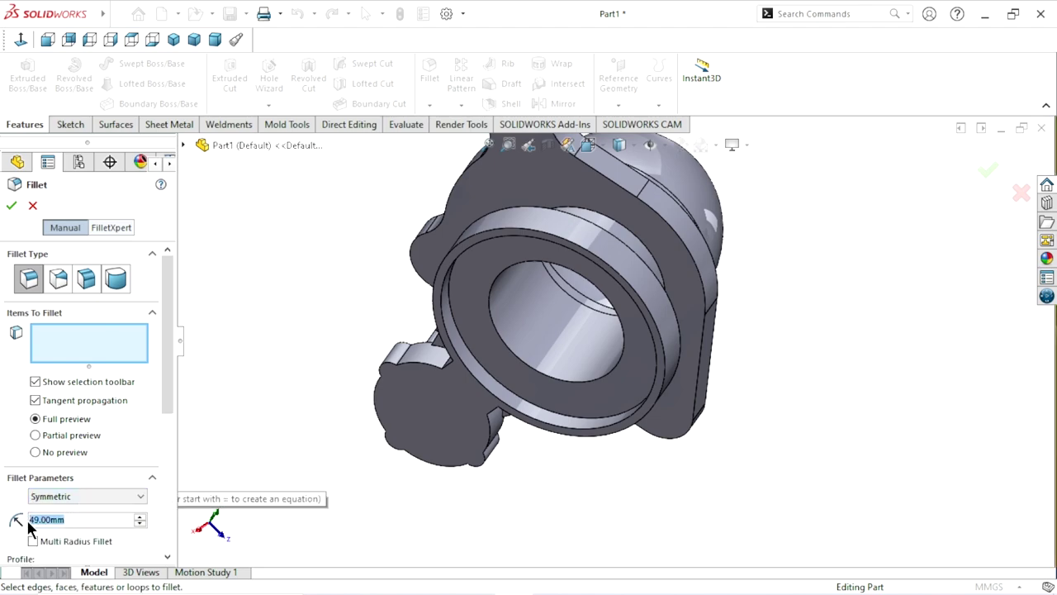
pyautogui.write('15')
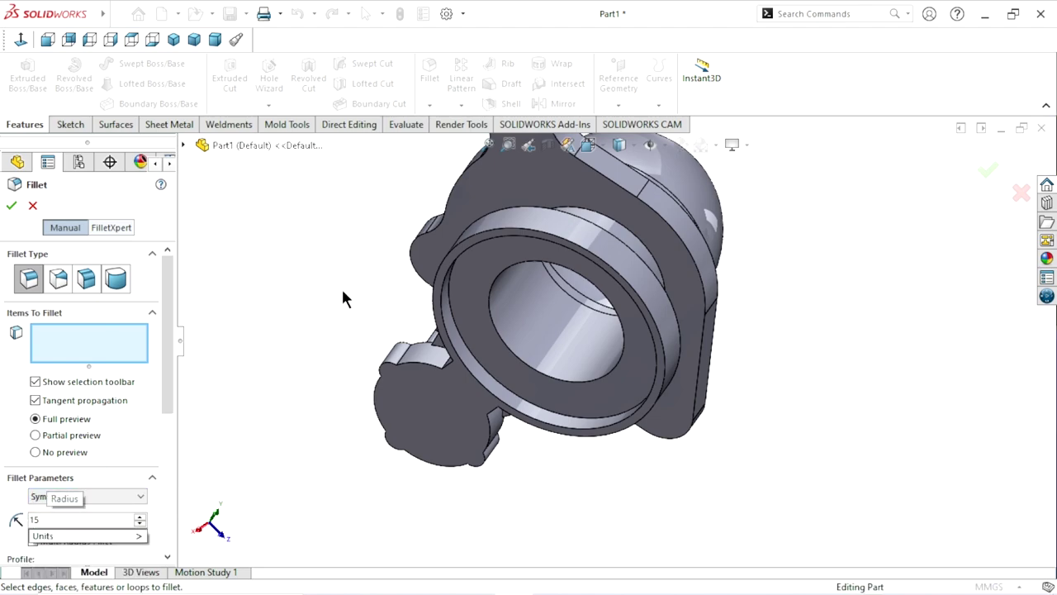
pyautogui.press('Return')
pyautogui.click(513, 354)
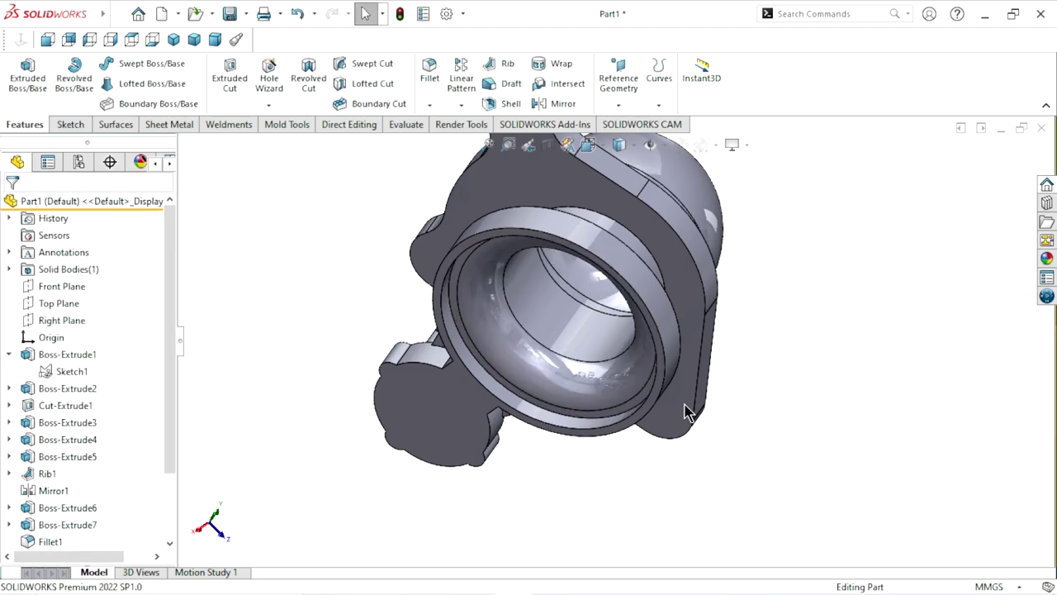
pyautogui.moveTo(686, 405)
pyautogui.mouseDown(button='middle')
pyautogui.moveTo(648, 355)
pyautogui.moveTo(636, 355)
pyautogui.moveTo(614, 401)
pyautogui.mouseUp(button='middle')
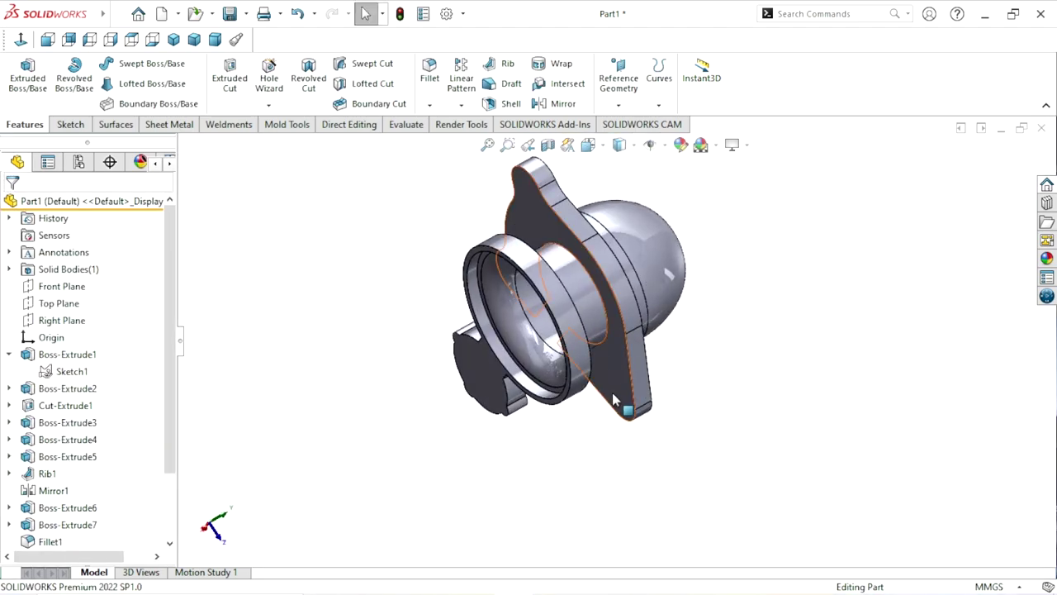
# Orbit the part to face the front and select the flat lug face.
pyautogui.scroll(2, 603, 413)
pyautogui.moveTo(628, 284)
pyautogui.mouseDown(button='middle')
pyautogui.moveTo(694, 355)
pyautogui.moveTo(746, 446)
pyautogui.moveTo(536, 403)
pyautogui.moveTo(675, 220)
pyautogui.moveTo(656, 371)
pyautogui.mouseUp(button='middle')
pyautogui.click(685, 343)
# Start a sketch on the lug face with a horizontal centerline from the origin past the right boss.
pyautogui.click(742, 287)
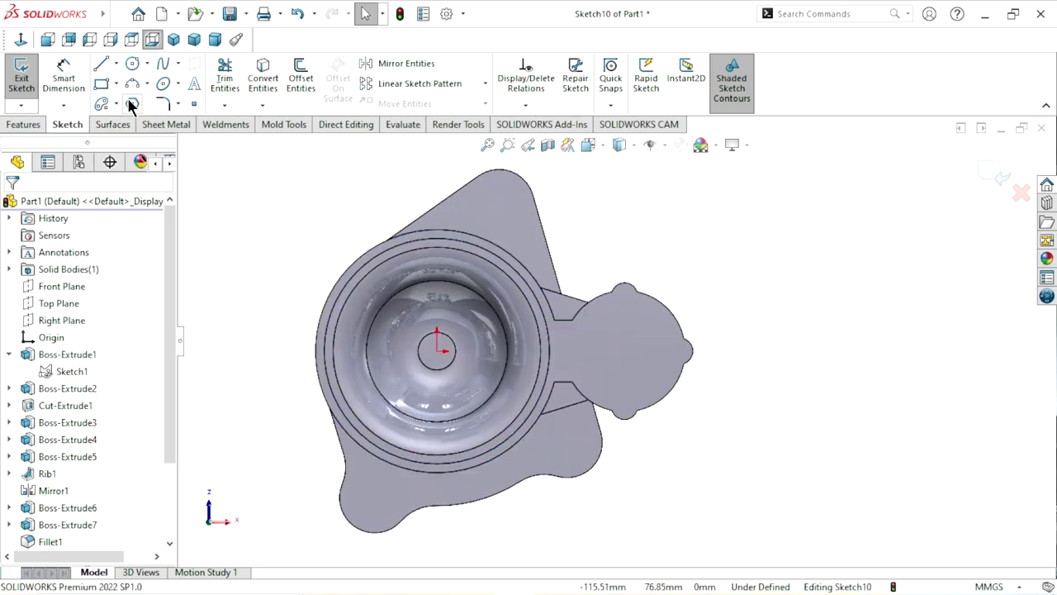
pyautogui.click(117, 64)
pyautogui.click(114, 104)
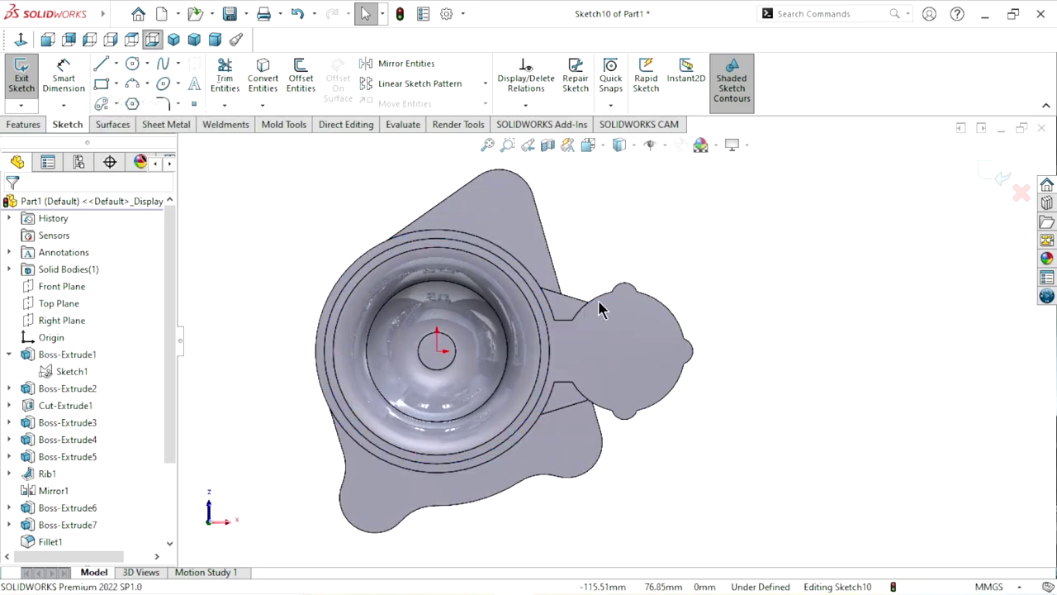
pyautogui.click(438, 352)
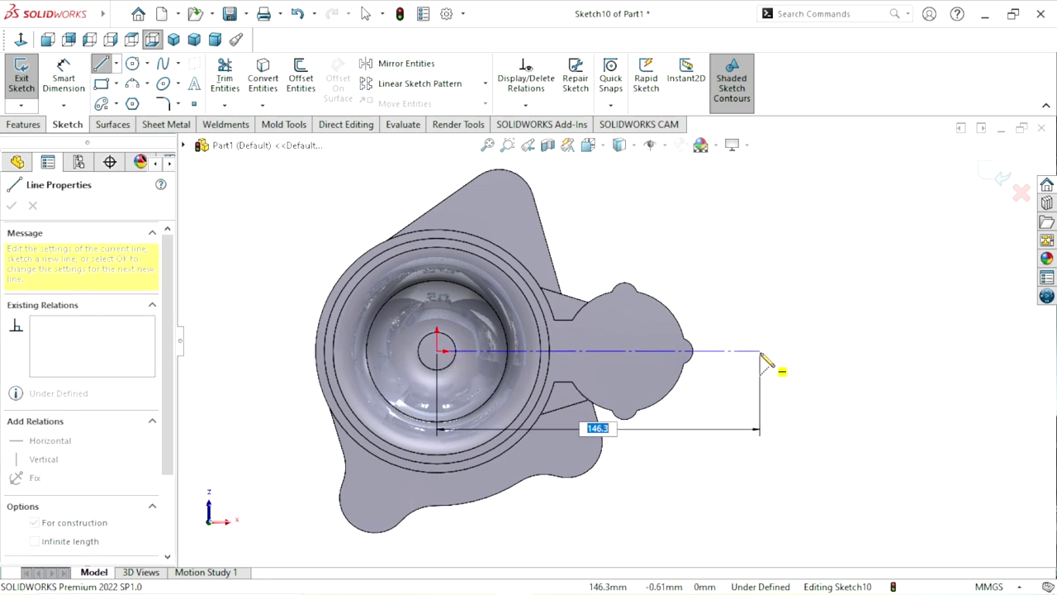
pyautogui.click(760, 351)
pyautogui.rightClick(788, 311)
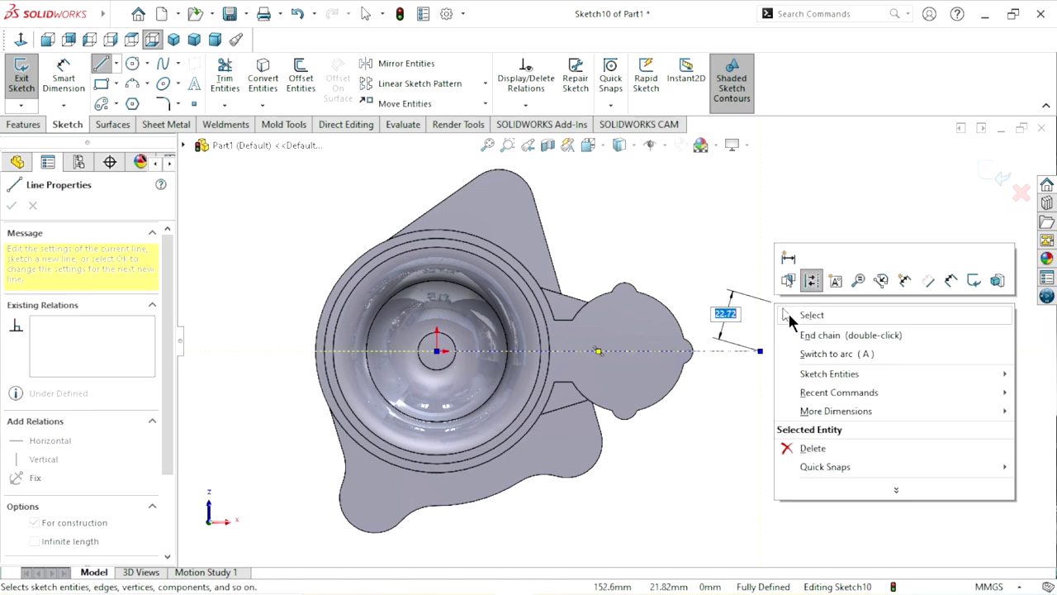
pyautogui.click(814, 333)
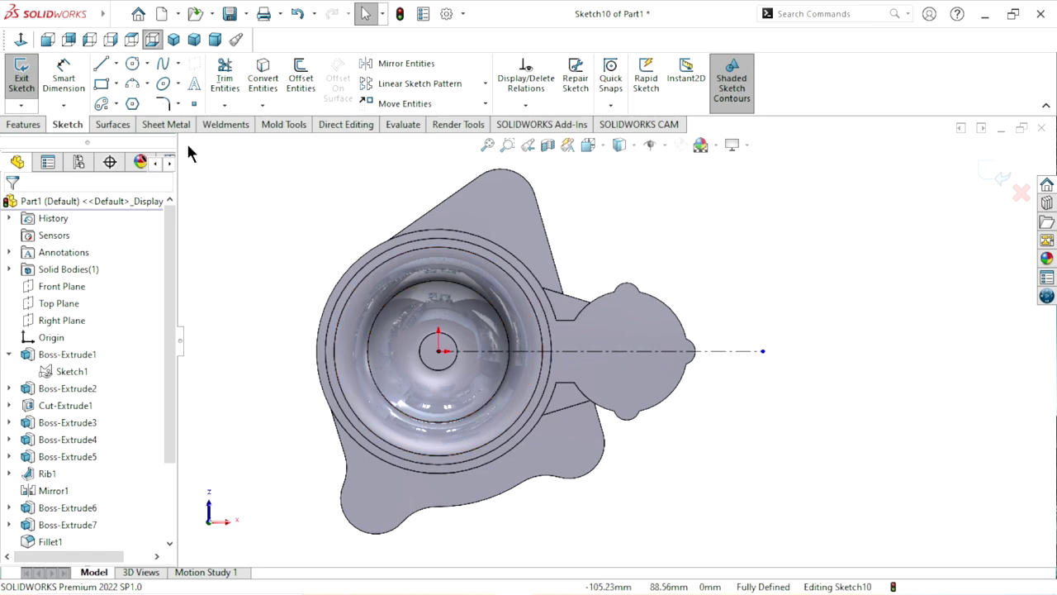
# Draw a circle centred on the right boss and dimension its diameter to 26 mm.
pyautogui.press('c')
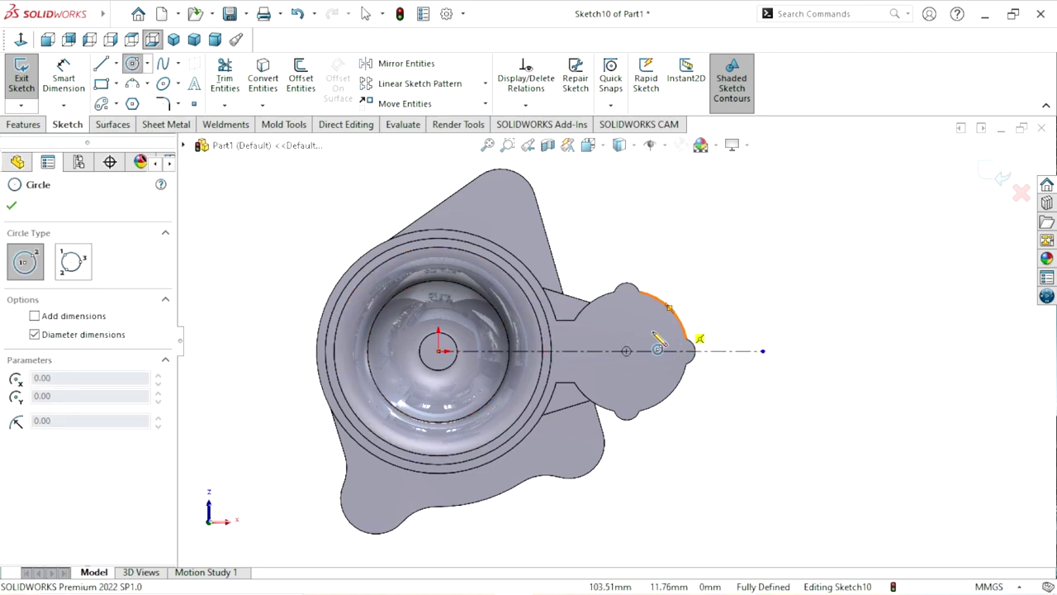
pyautogui.click(626, 351)
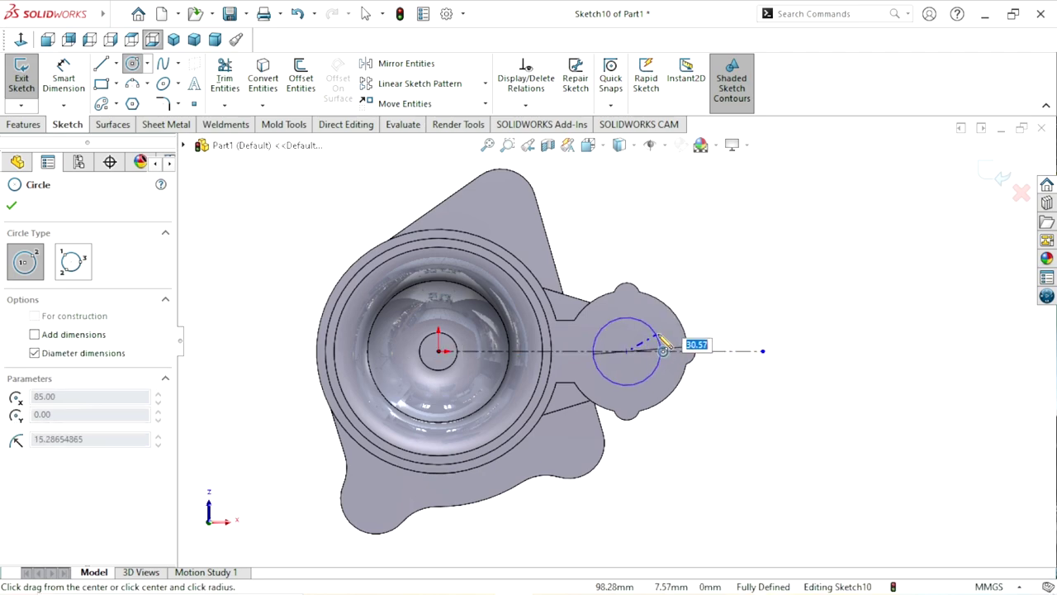
pyautogui.click(662, 350)
pyautogui.press('Escape')
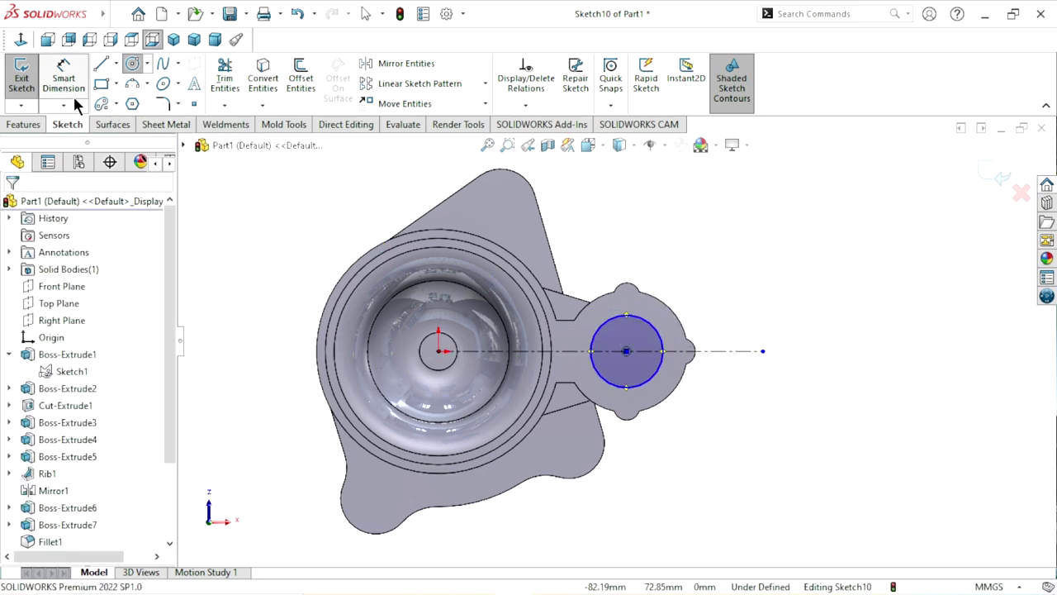
pyautogui.click(64, 80)
pyautogui.click(662, 350)
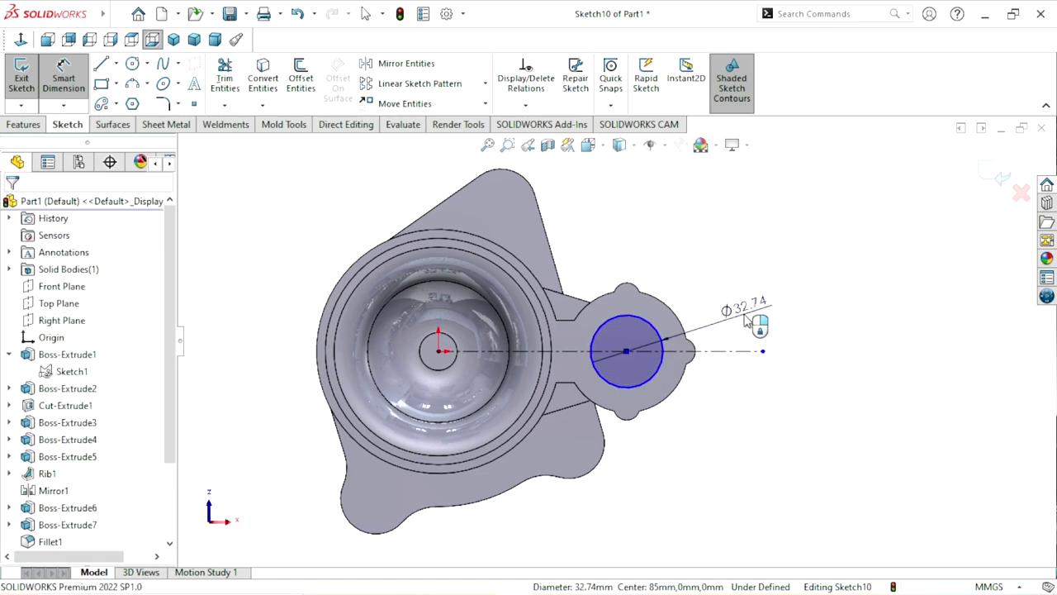
pyautogui.click(747, 321)
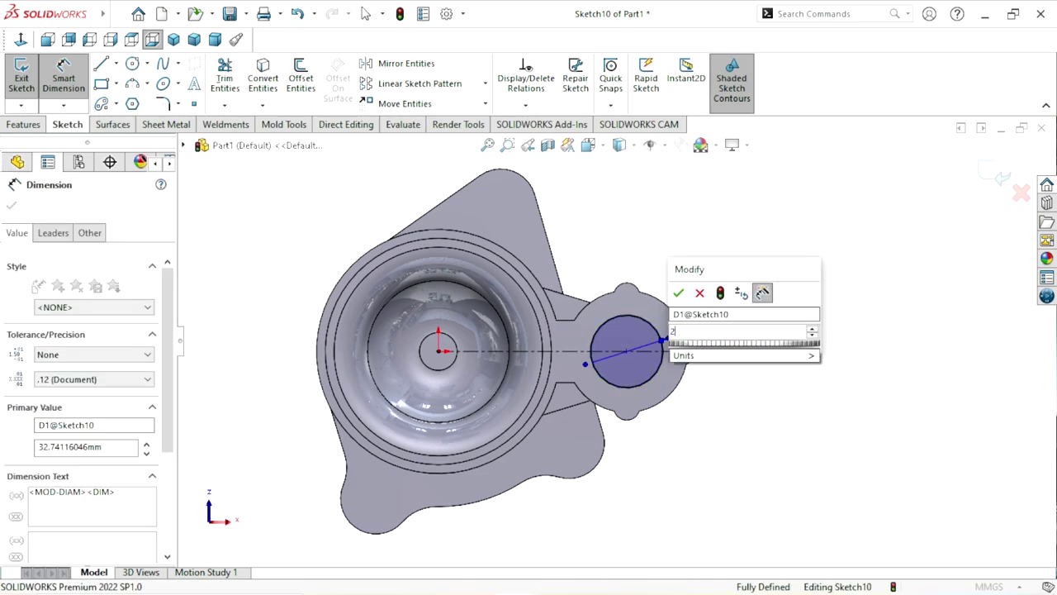
pyautogui.write('26')
pyautogui.click(679, 293)
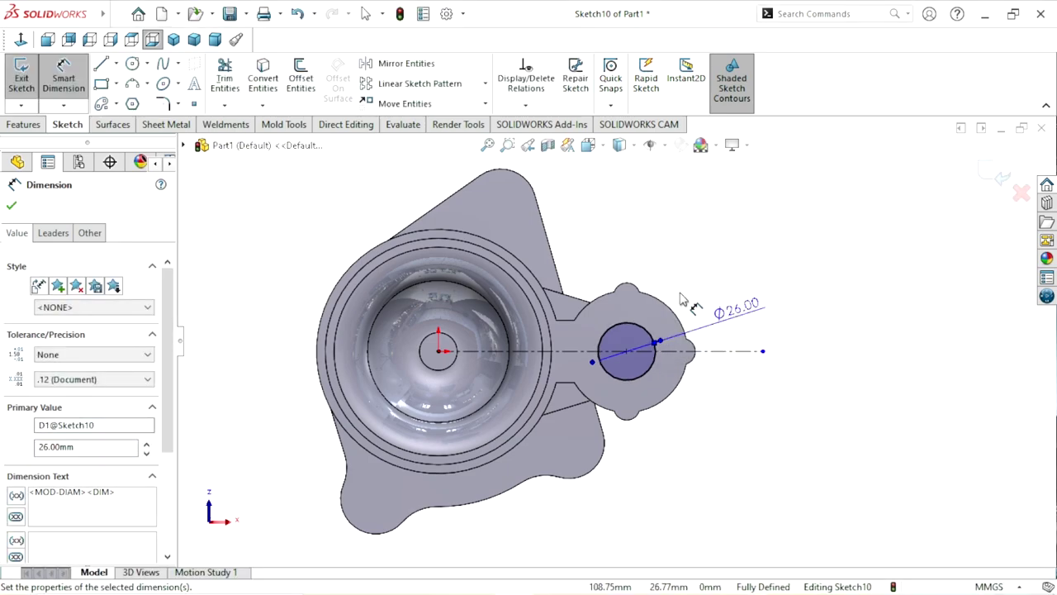
pyautogui.scroll(2, 486, 398)
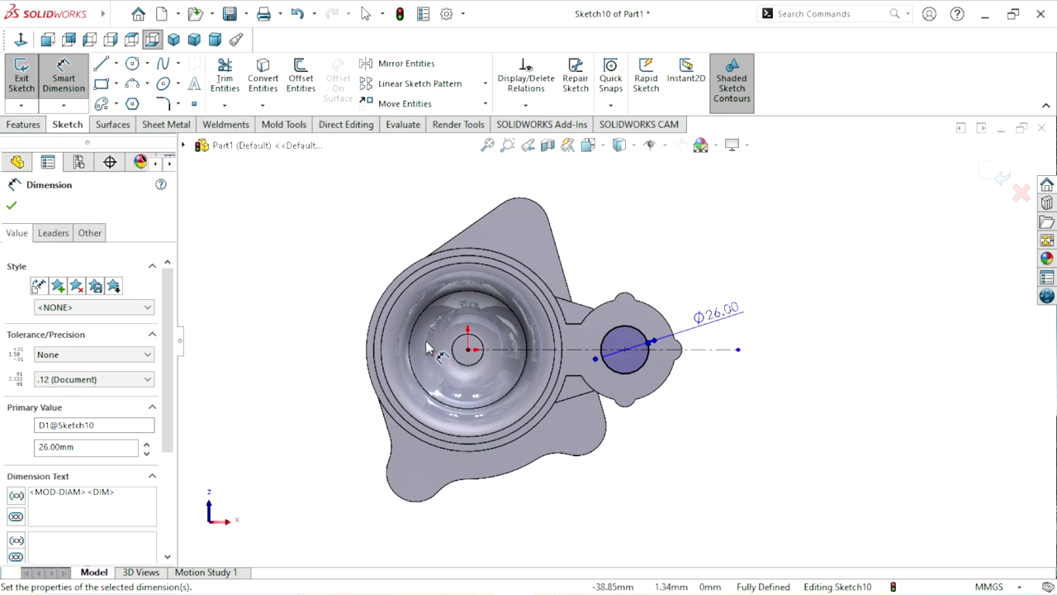
pyautogui.press('f')
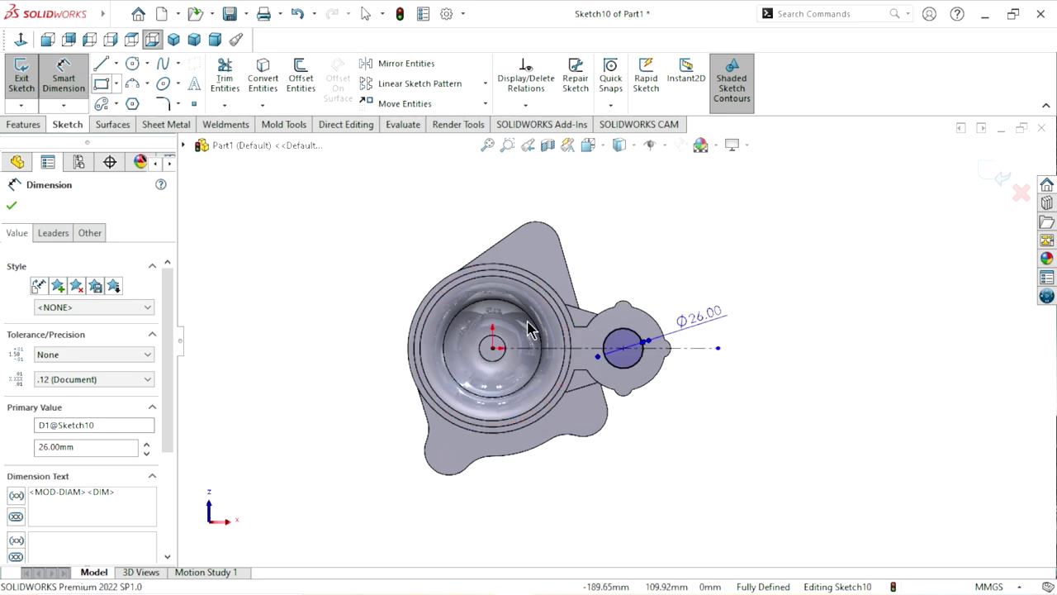
# Draw a rectangle from the centre hole to the circle, symmetric about the centerline.
pyautogui.press('r')
pyautogui.click(524, 335)
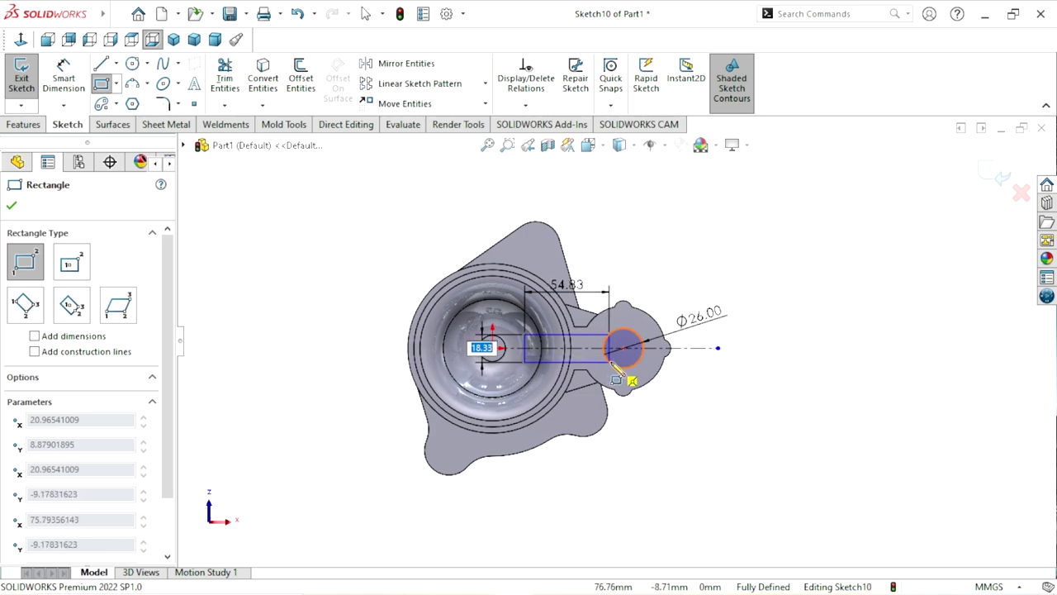
pyautogui.click(611, 364)
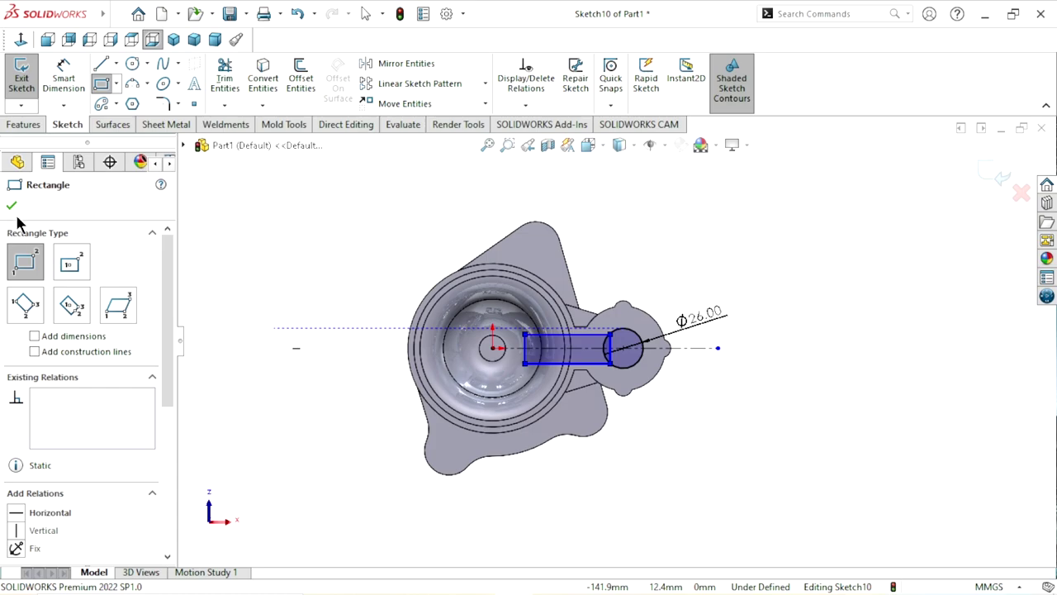
pyautogui.press('Escape')
pyautogui.scroll(-4, 530, 346)
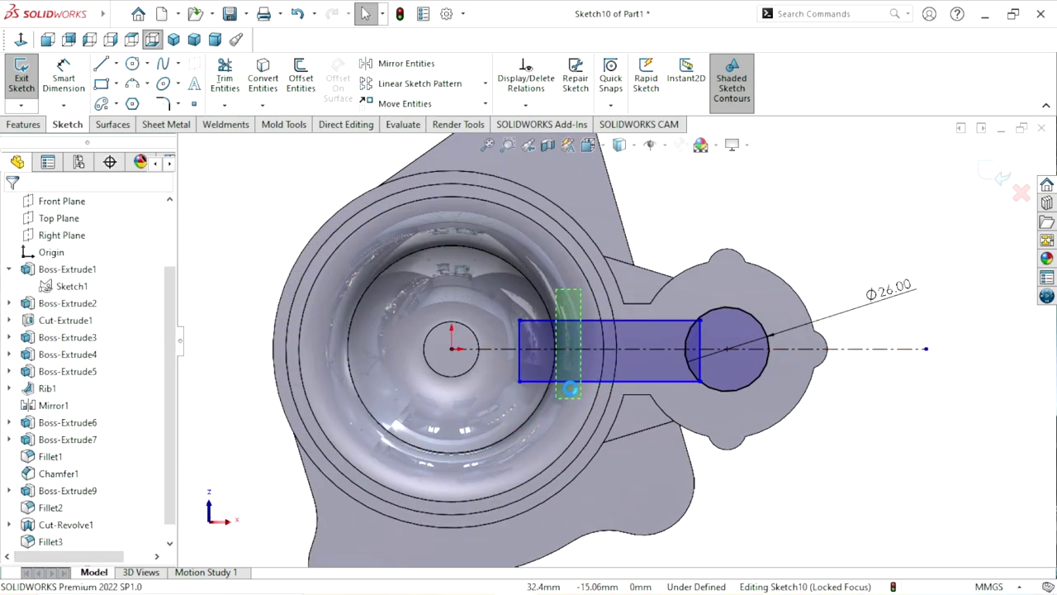
pyautogui.moveTo(570, 388); pyautogui.dragTo(557, 396)
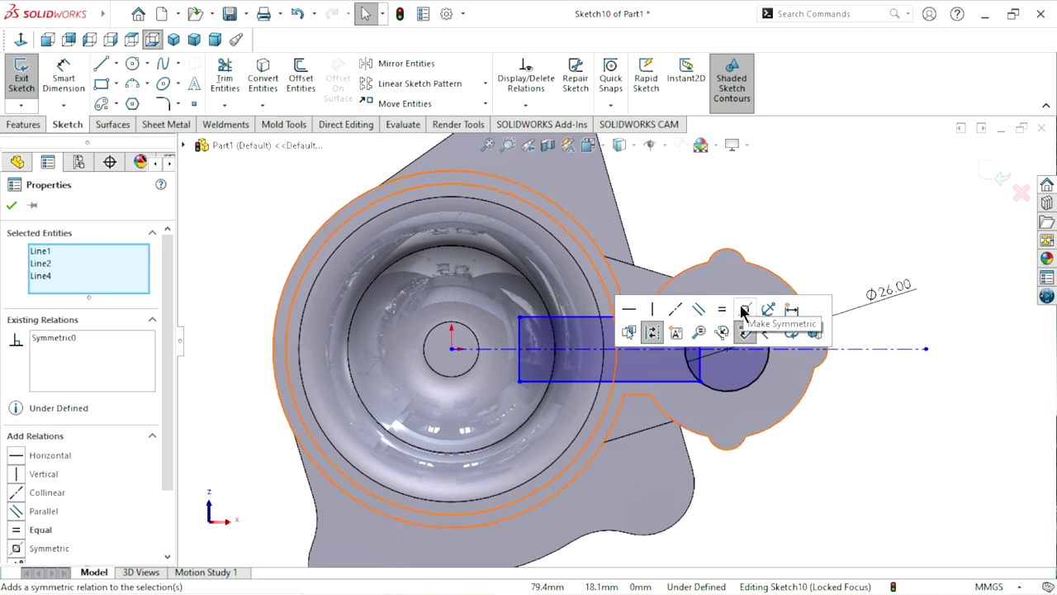
pyautogui.click(11, 207)
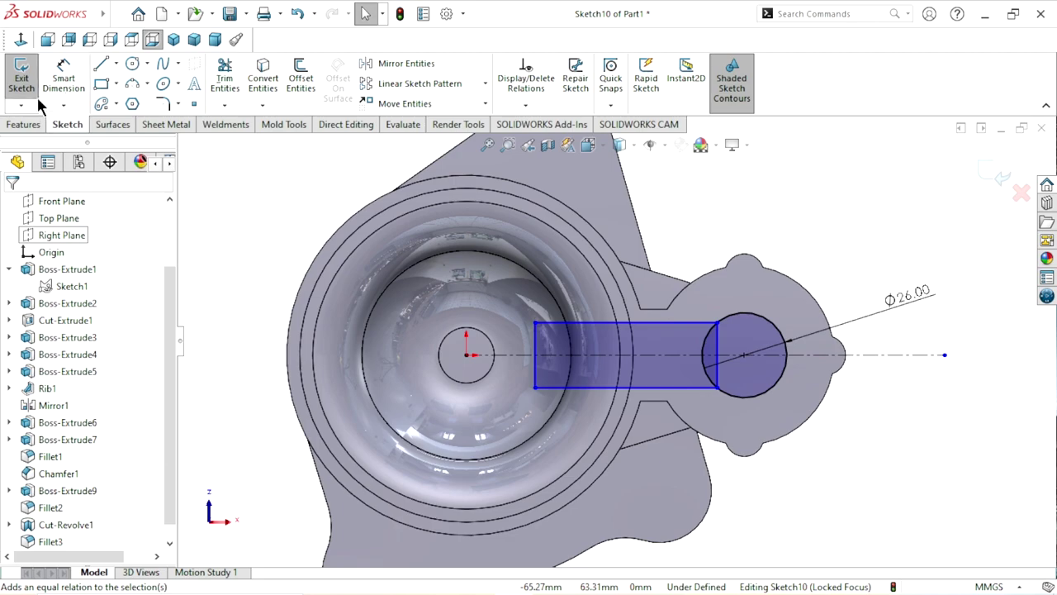
# Dimension the rectangle 13 mm tall and 58 mm long.
pyautogui.click(52, 89)
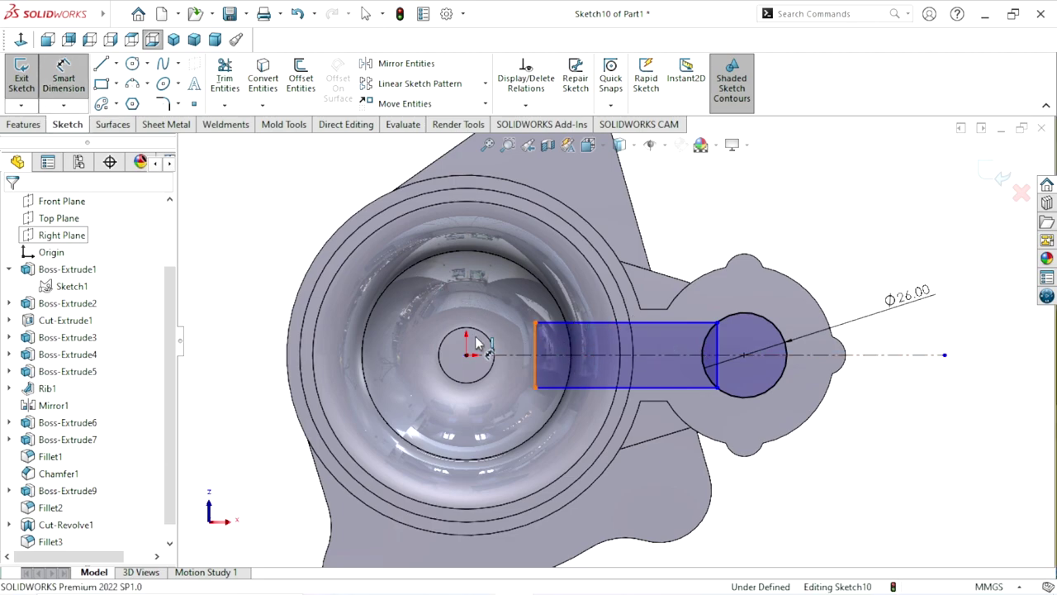
pyautogui.click(505, 312)
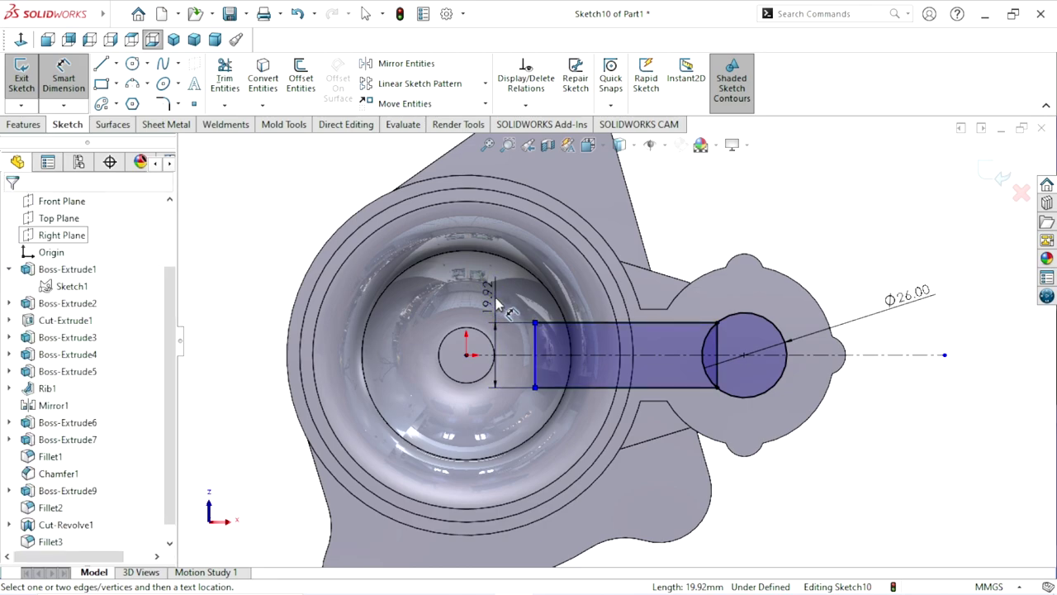
pyautogui.click(496, 305)
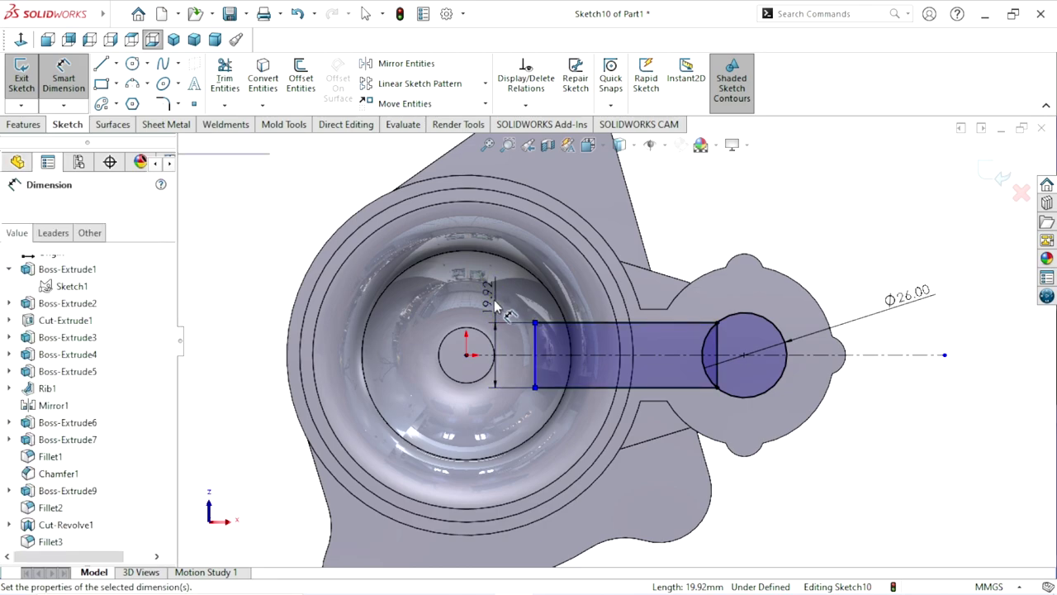
pyautogui.write('13')
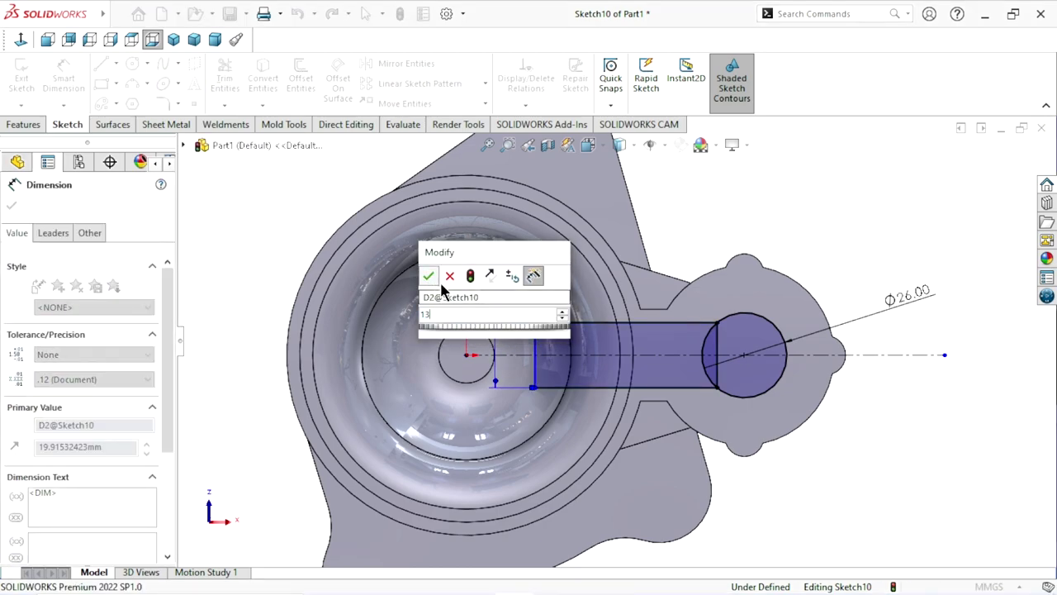
pyautogui.click(428, 277)
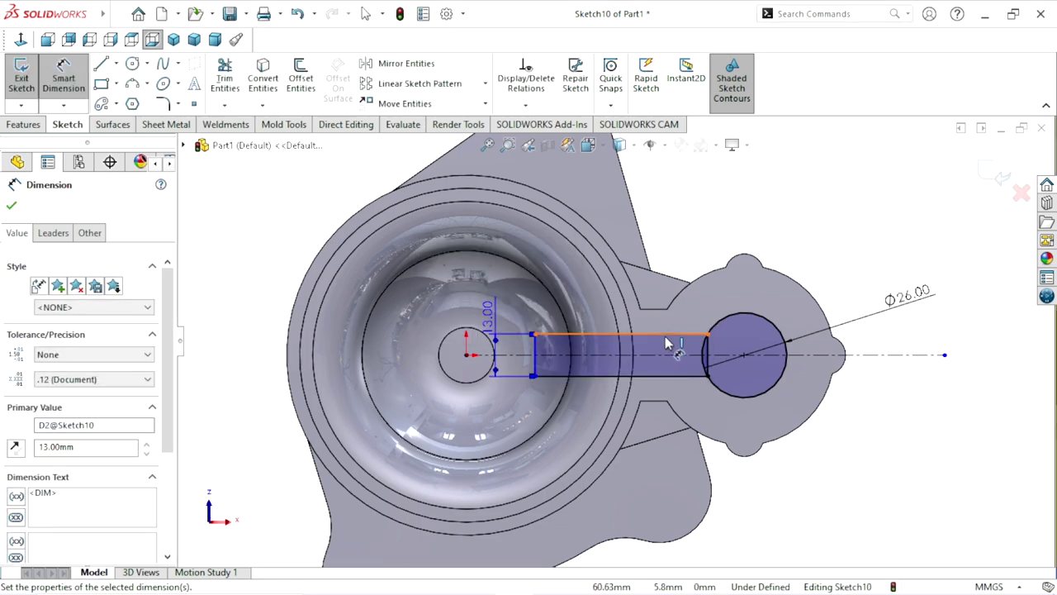
pyautogui.click(694, 333)
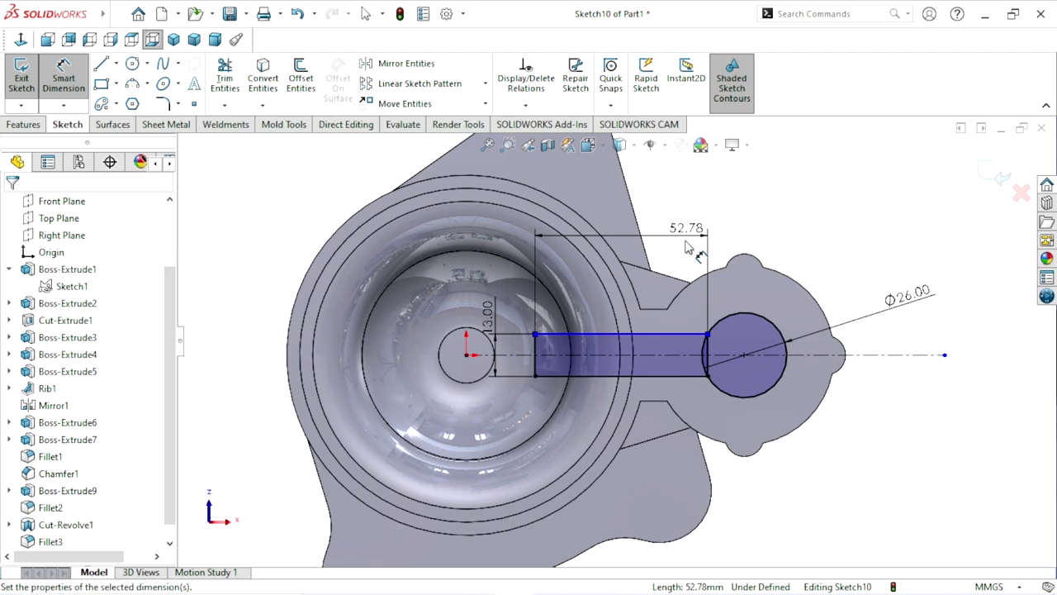
pyautogui.click(686, 244)
pyautogui.write('58')
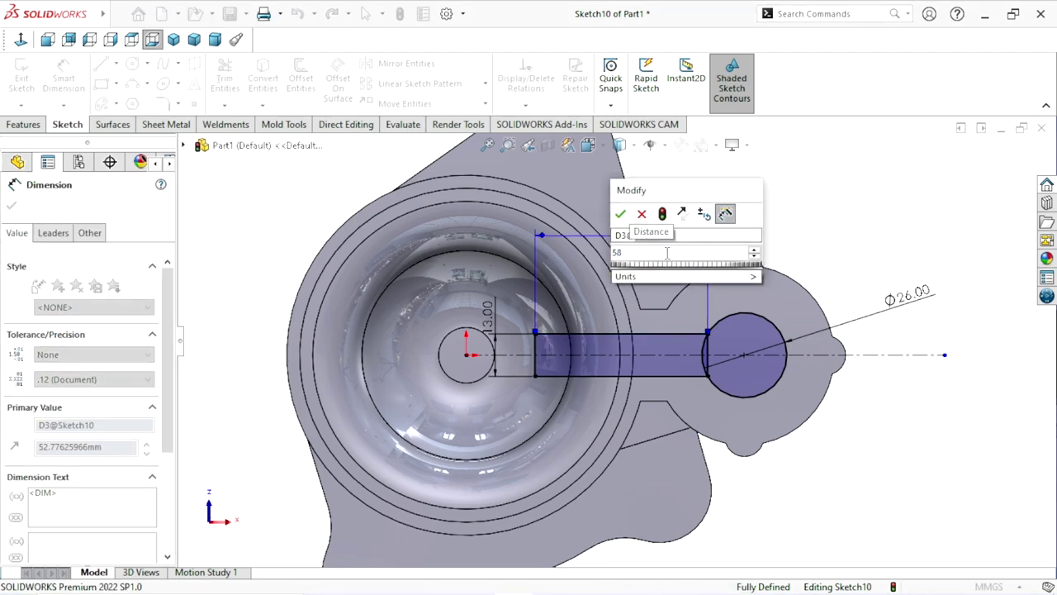
pyautogui.click(642, 213)
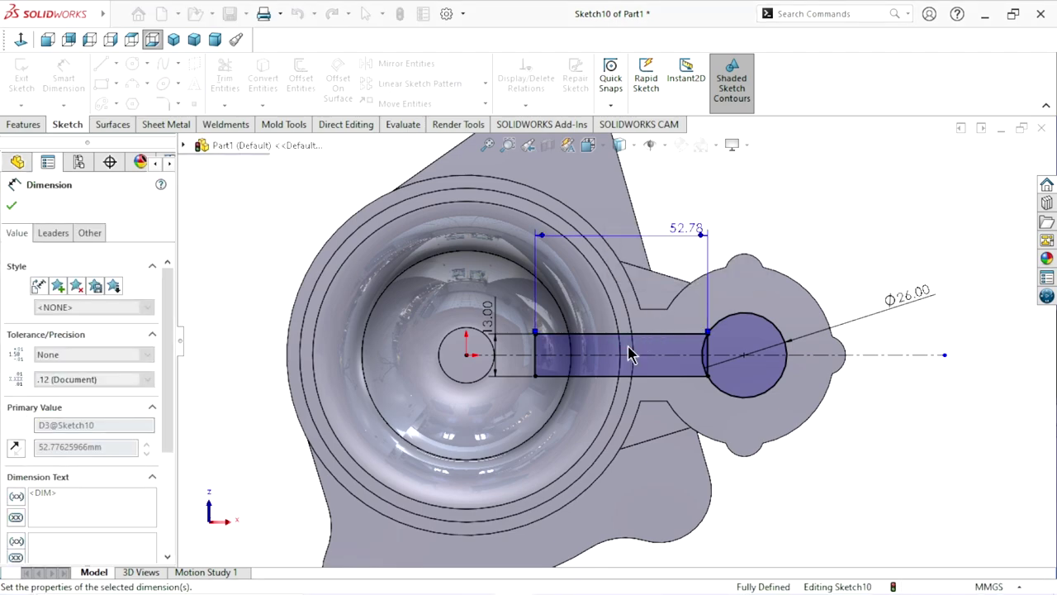
pyautogui.scroll(2, 670, 368)
pyautogui.scroll(-4, 671, 368)
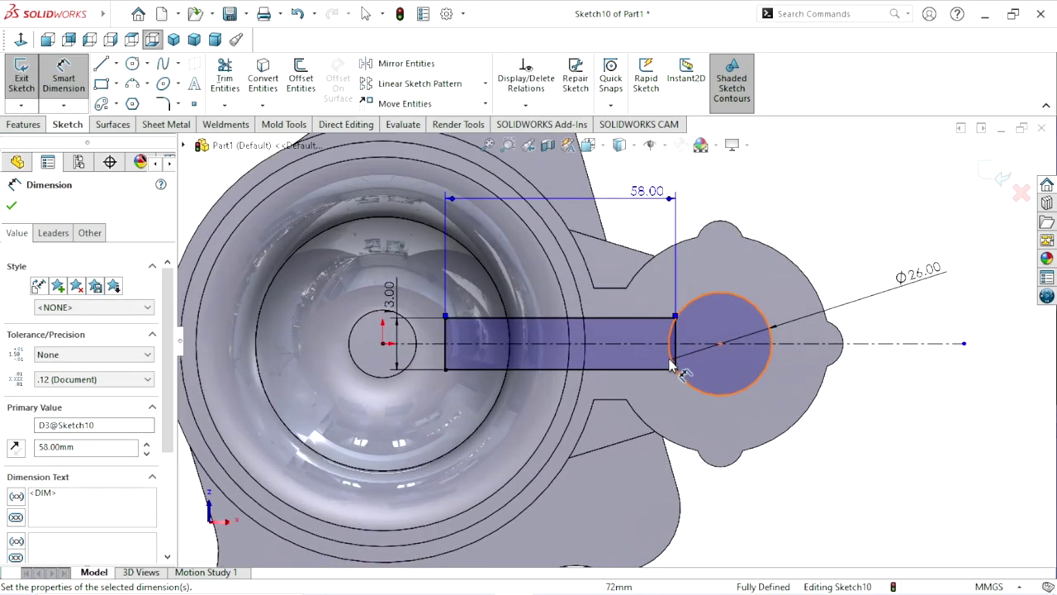
# Power-trim the overlapping rectangle edge and circle arc into one closed keyhole profile.
pyautogui.click(218, 87)
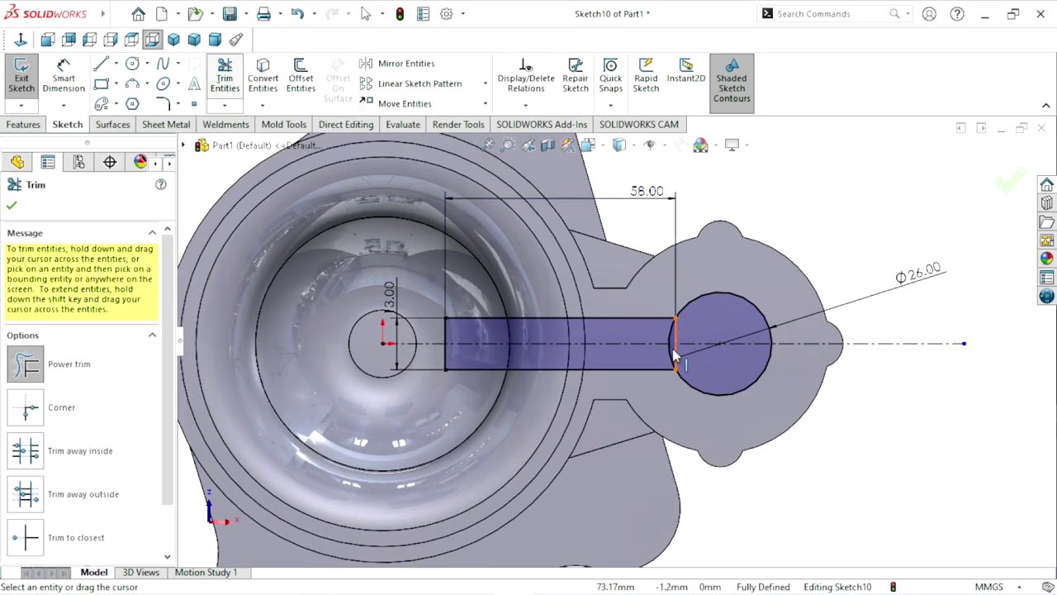
pyautogui.scroll(-3, 679, 341)
pyautogui.moveTo(706, 298); pyautogui.dragTo(648, 322)
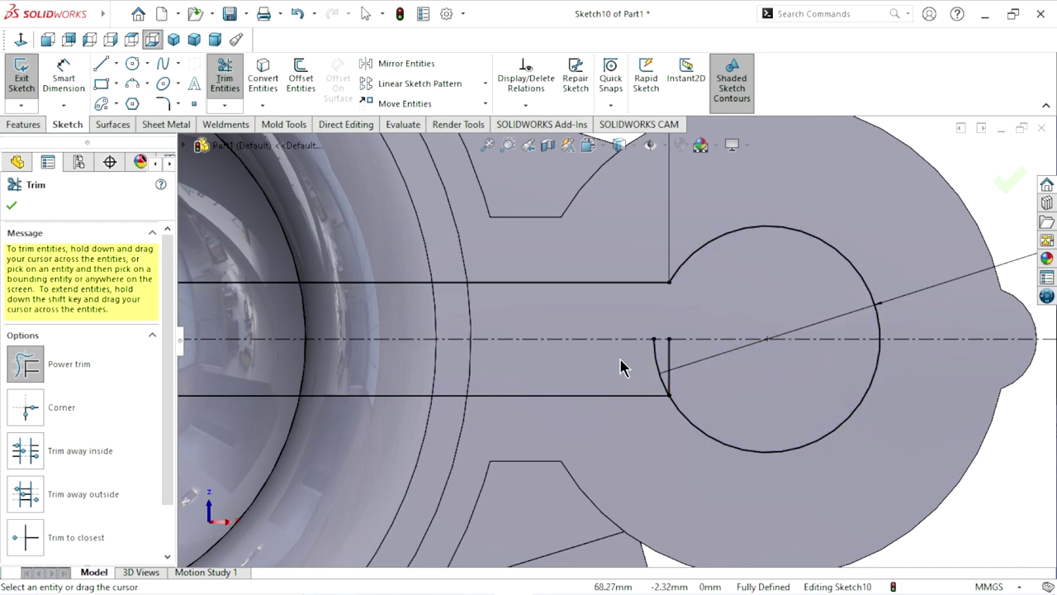
pyautogui.moveTo(672, 376); pyautogui.dragTo(661, 377)
pyautogui.scroll(3, 661, 377)
pyautogui.scroll(-1, 608, 320)
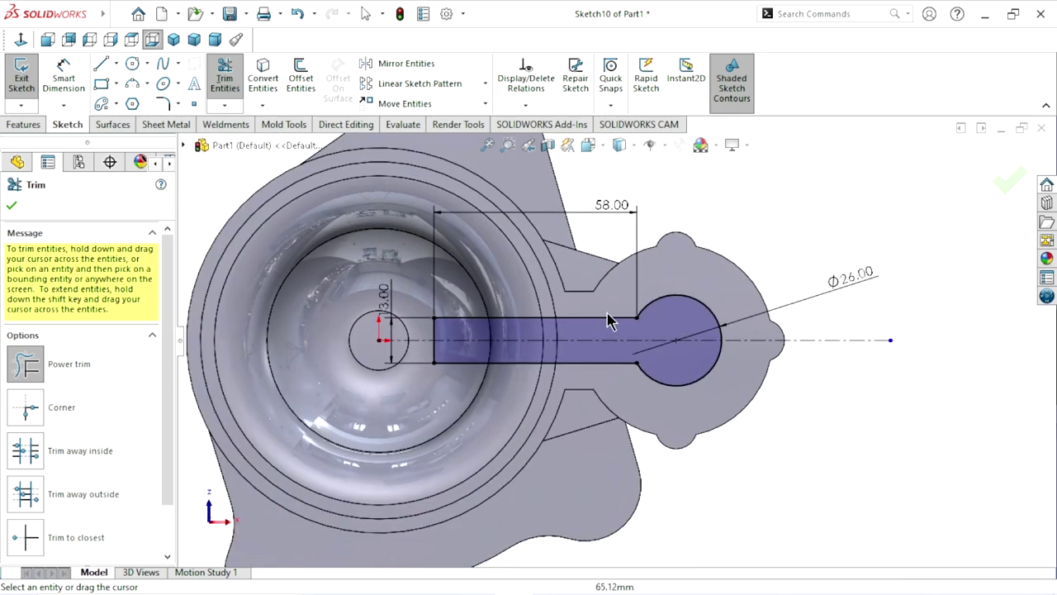
pyautogui.scroll(-1, 608, 321)
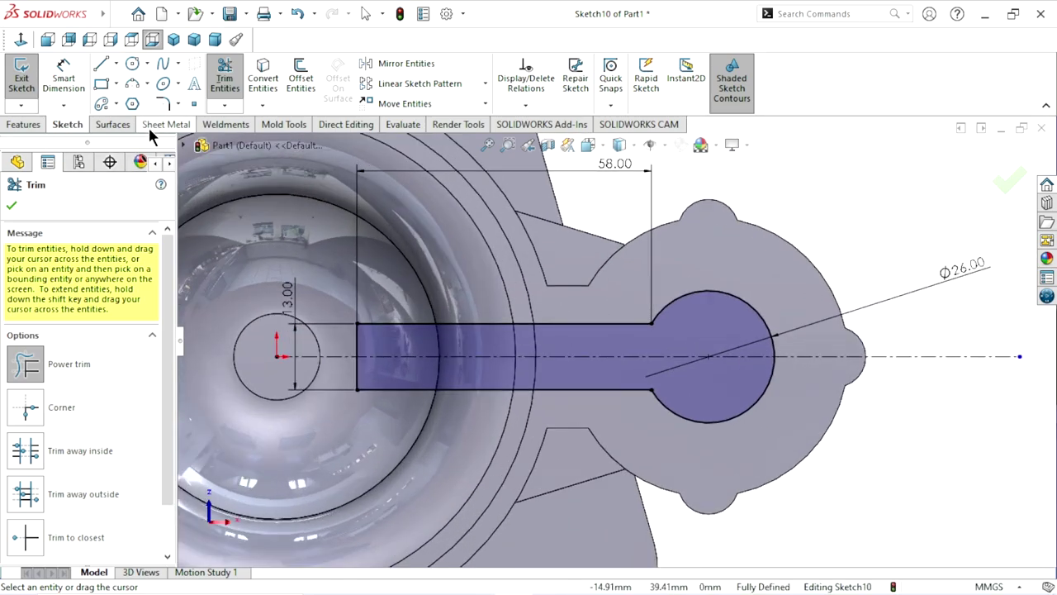
# Round the upper and lower slot-to-circle corners with 5 mm sketch fillets.
pyautogui.click(163, 105)
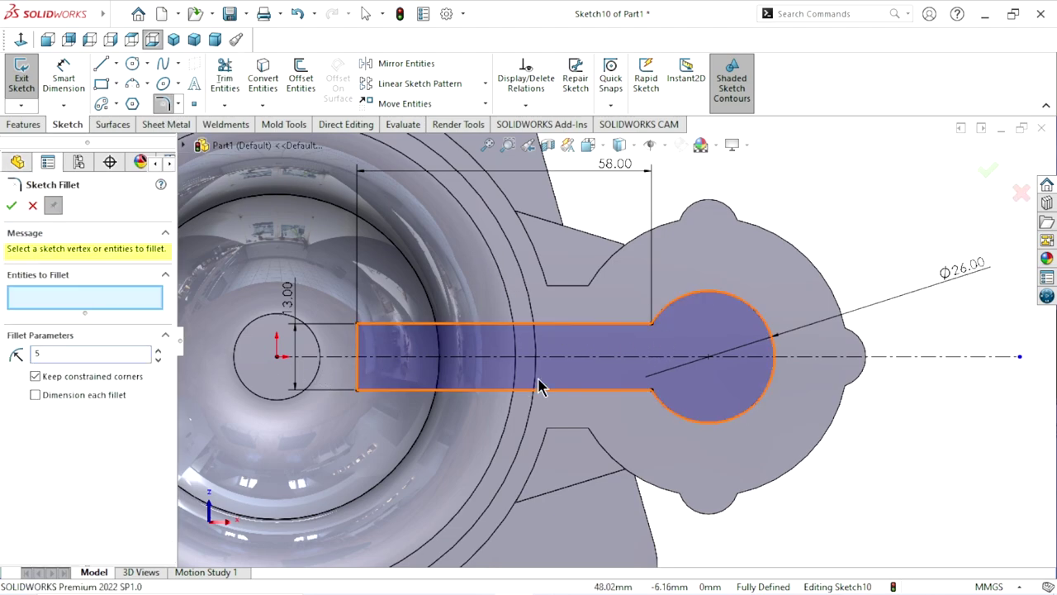
pyautogui.click(653, 326)
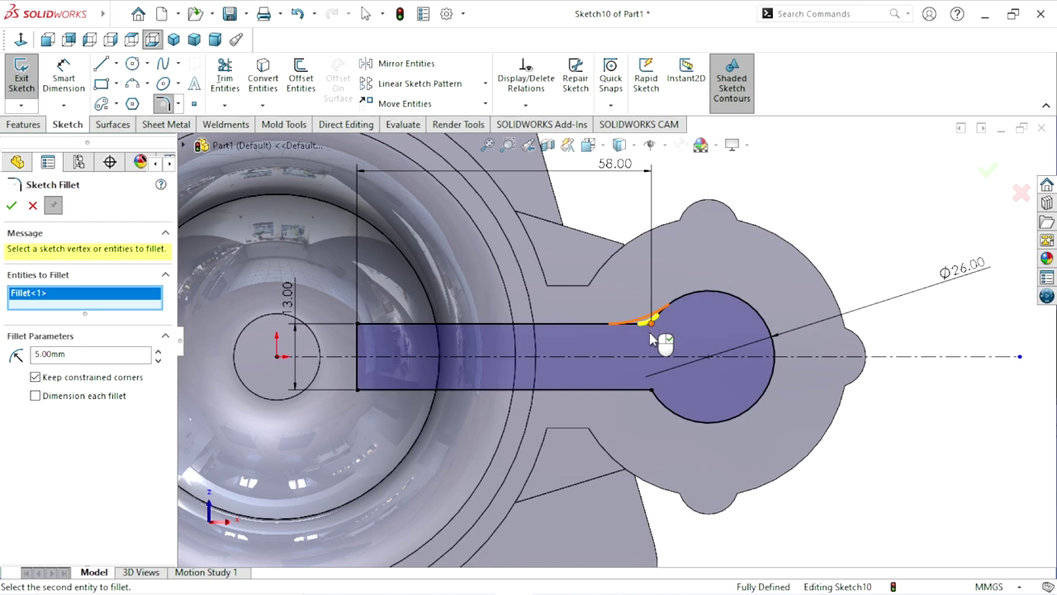
pyautogui.click(652, 393)
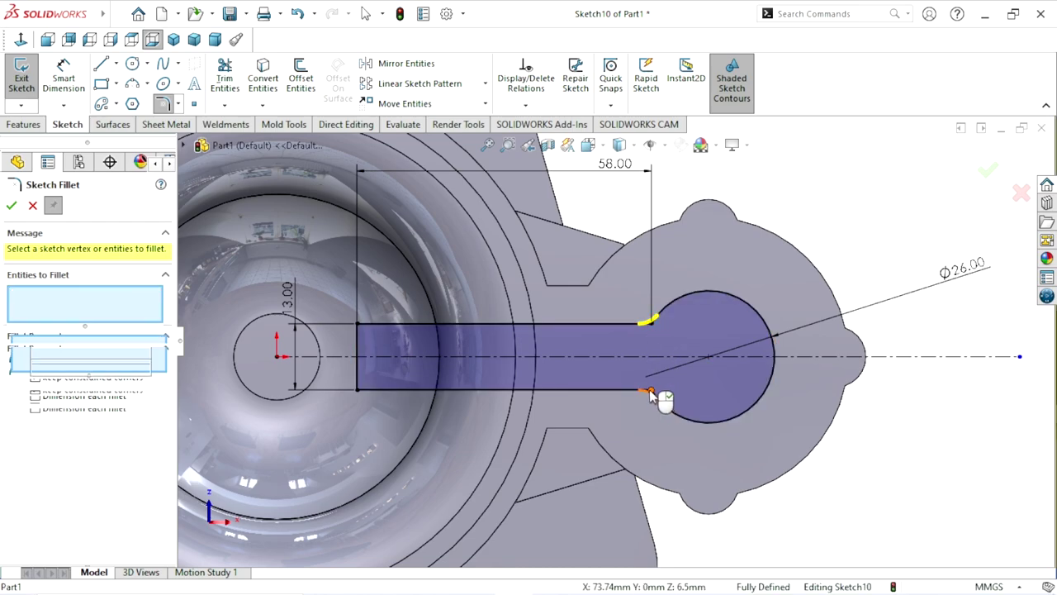
pyautogui.click(12, 206)
pyautogui.scroll(2, 613, 433)
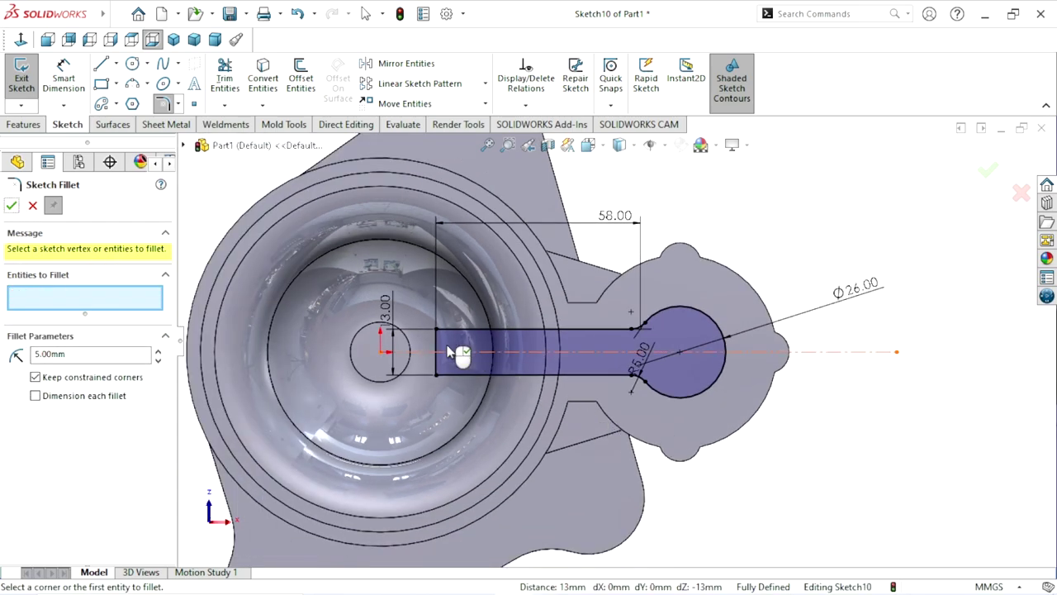
pyautogui.scroll(2, 555, 436)
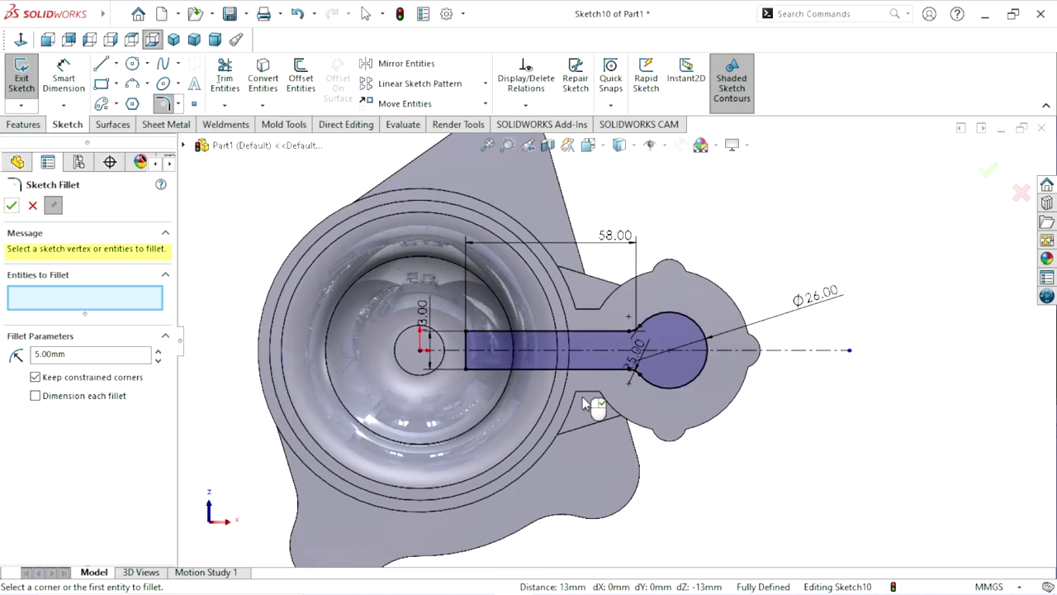
pyautogui.scroll(-2, 582, 396)
pyautogui.scroll(1, 582, 397)
pyautogui.click(30, 207)
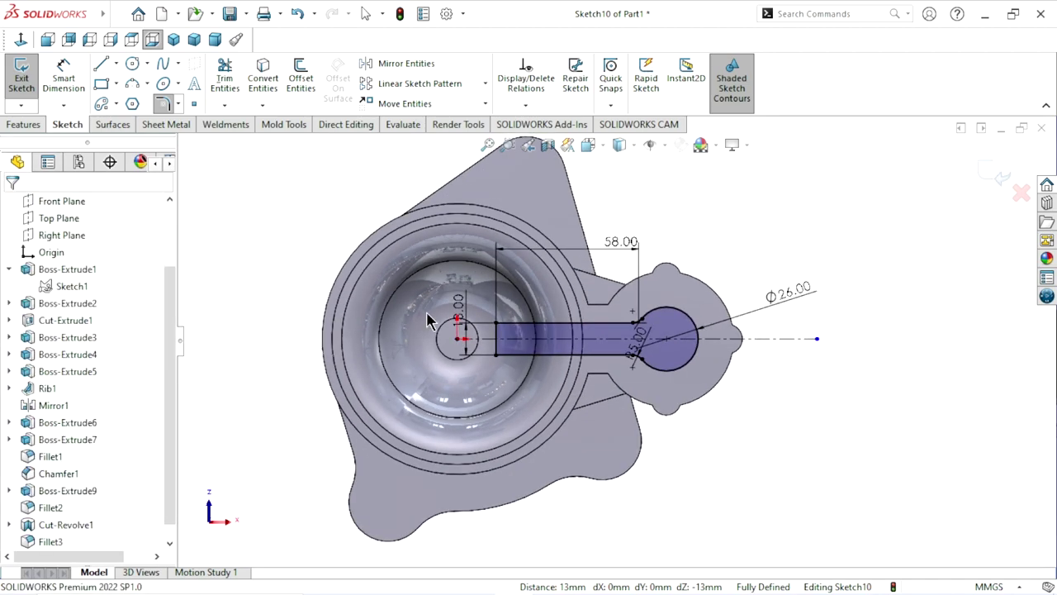
pyautogui.click(23, 124)
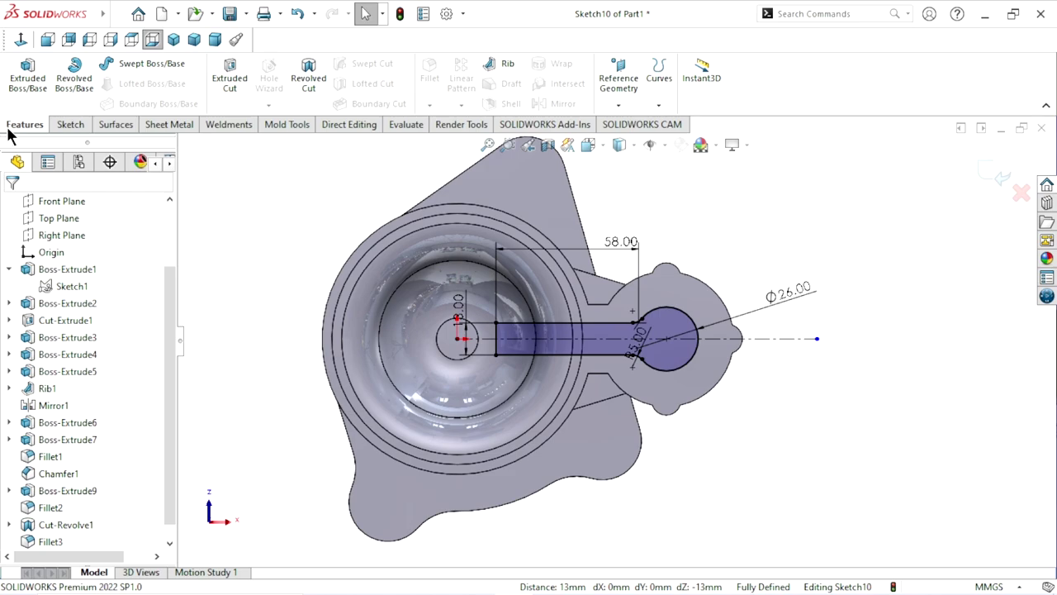
# Create a Blind extruded cut of the keyhole profile at 42 mm depth.
pyautogui.click(229, 79)
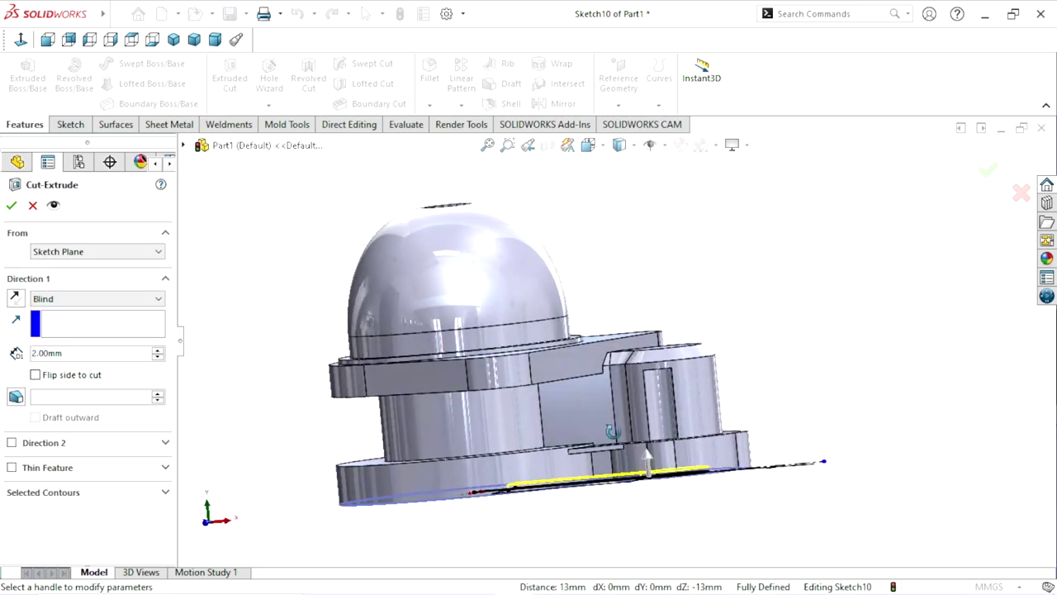
pyautogui.click(89, 353)
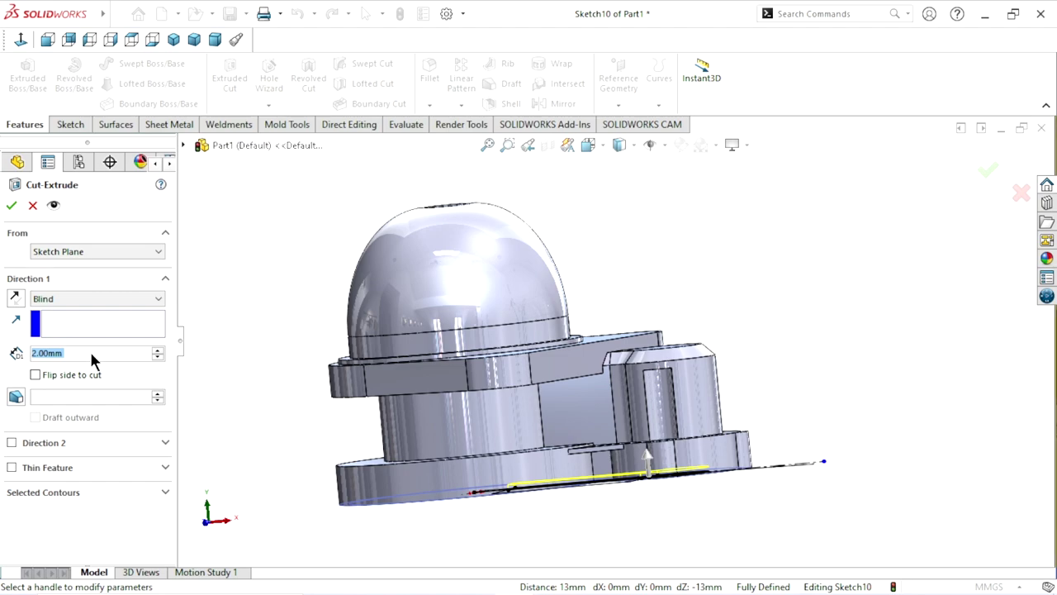
pyautogui.click(88, 353)
pyautogui.moveTo(34, 353); pyautogui.dragTo(5, 352)
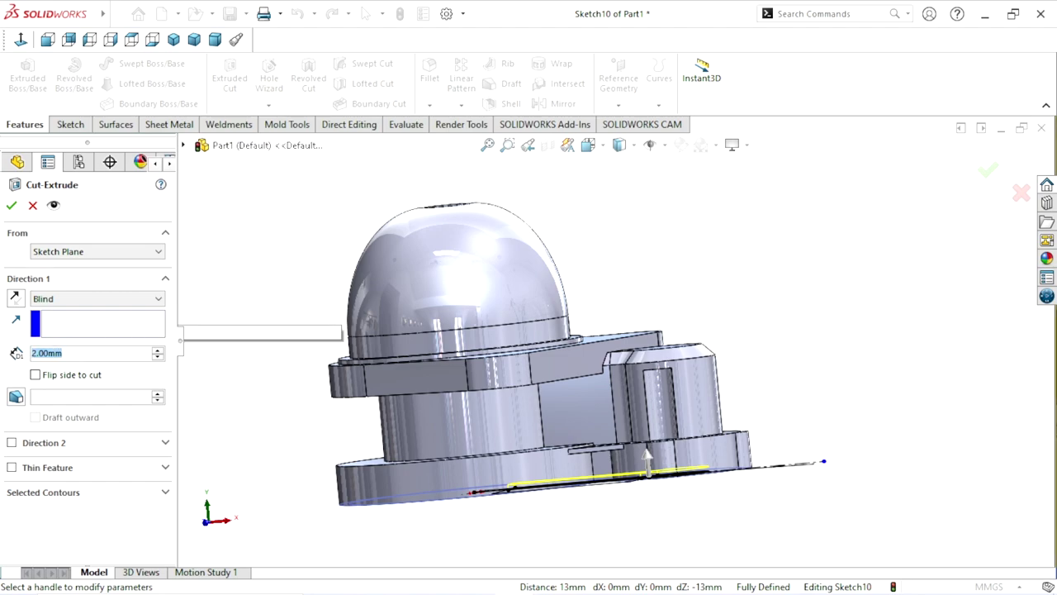
pyautogui.write('42')
pyautogui.press('Return')
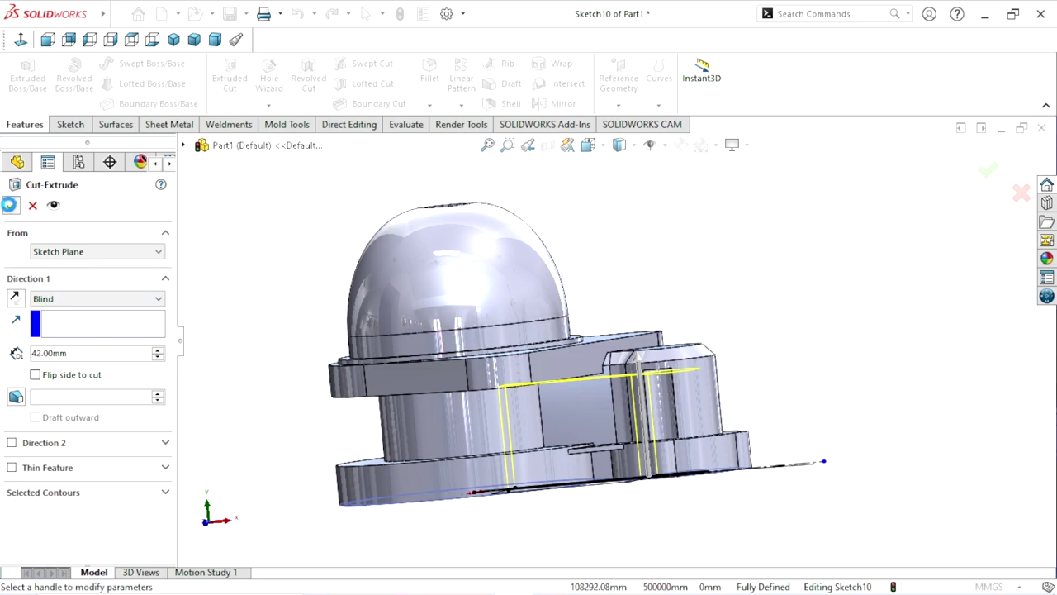
pyautogui.click(9, 204)
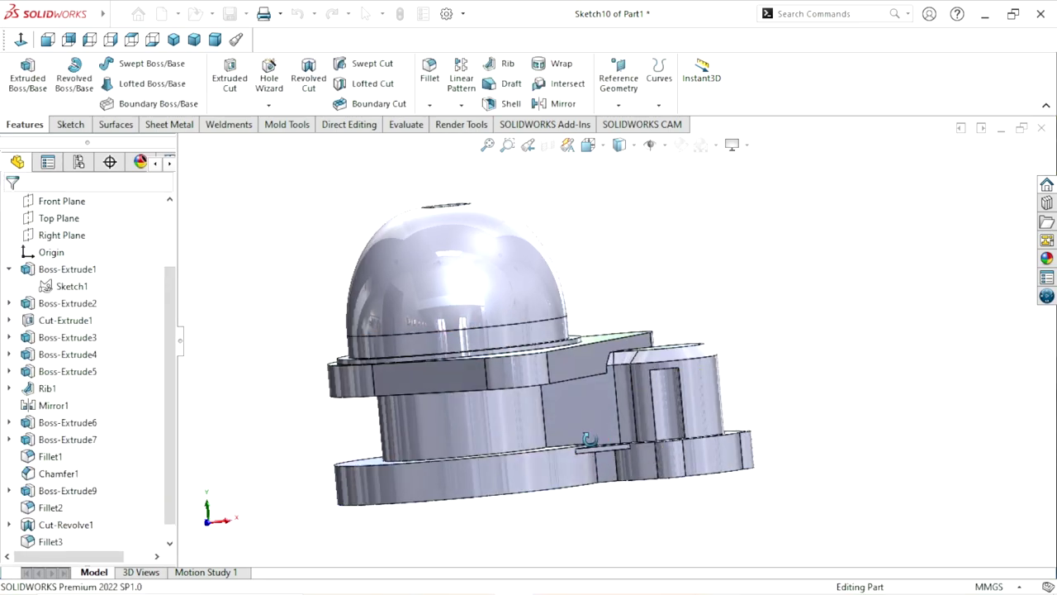
# Orbit to the keyhole side, sketch on the face around the cut, and view it Normal To.
pyautogui.moveTo(589, 439); pyautogui.dragTo(658, 273, button='middle')
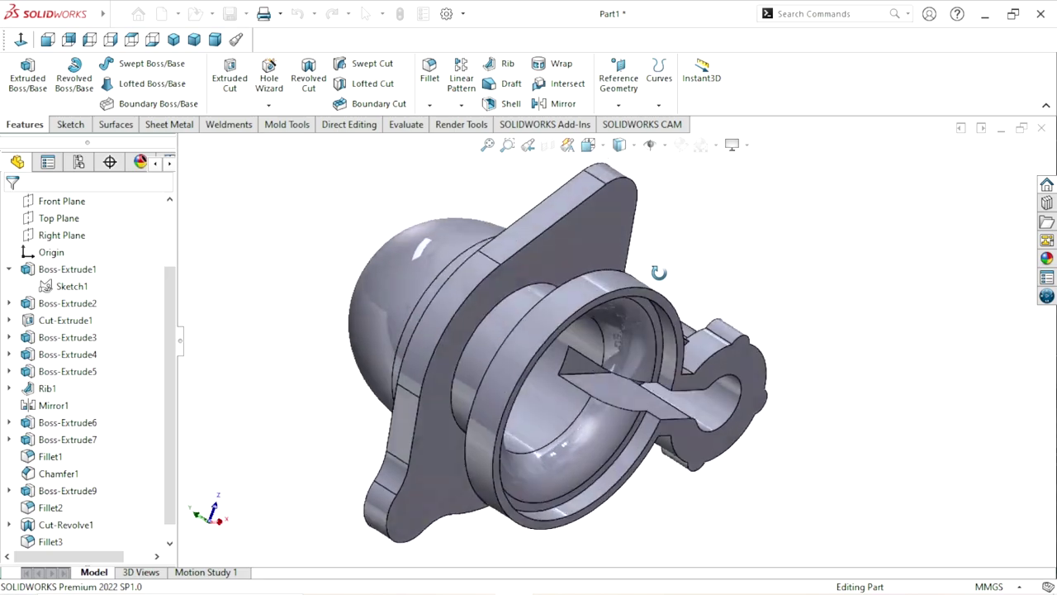
pyautogui.moveTo(658, 272); pyautogui.dragTo(545, 292, button='middle')
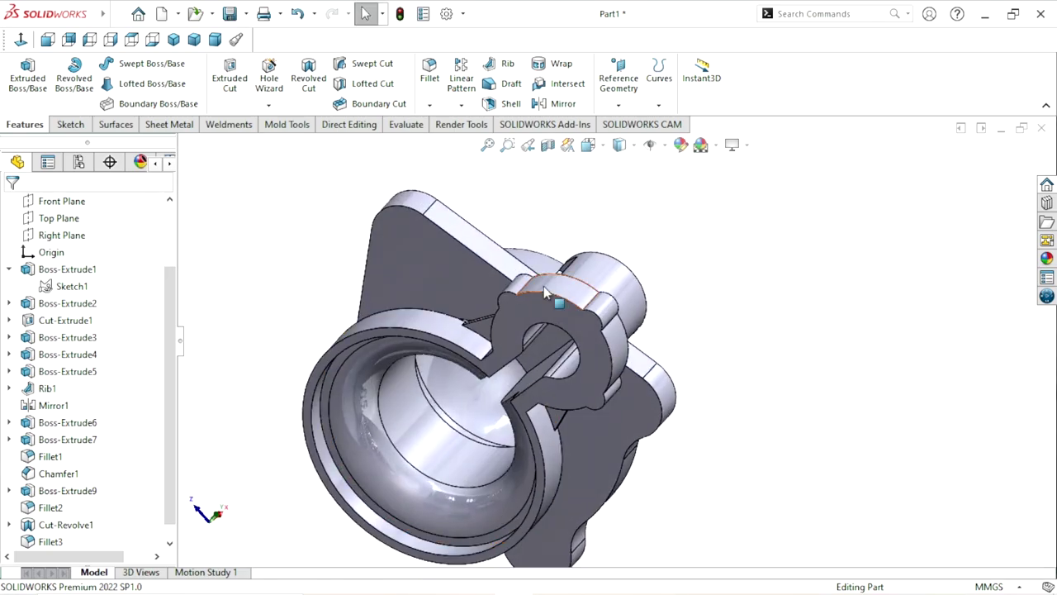
pyautogui.scroll(4, 570, 314)
pyautogui.scroll(-4, 607, 347)
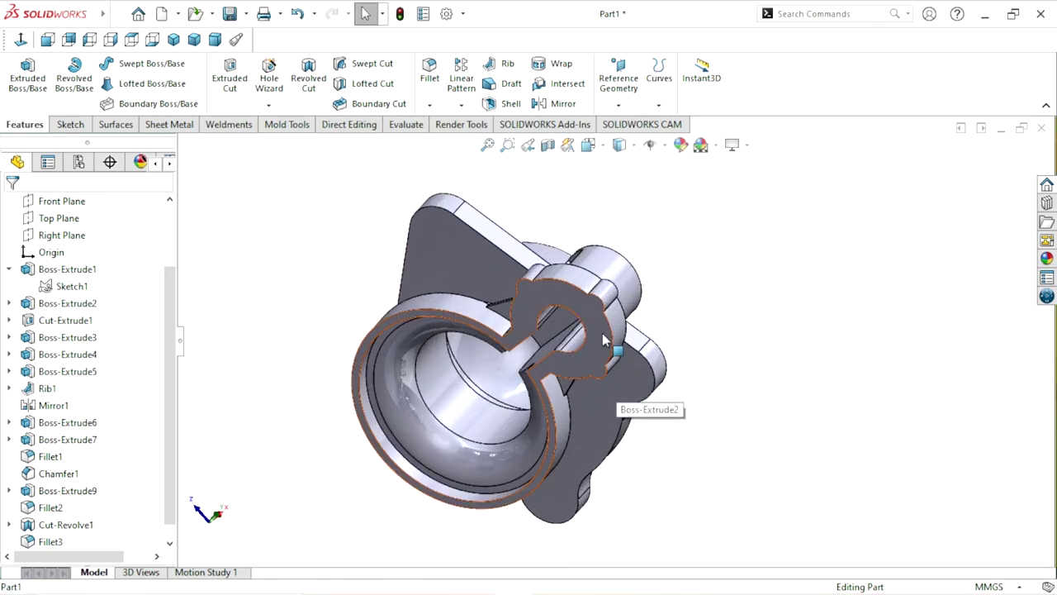
pyautogui.click(603, 339)
pyautogui.click(667, 289)
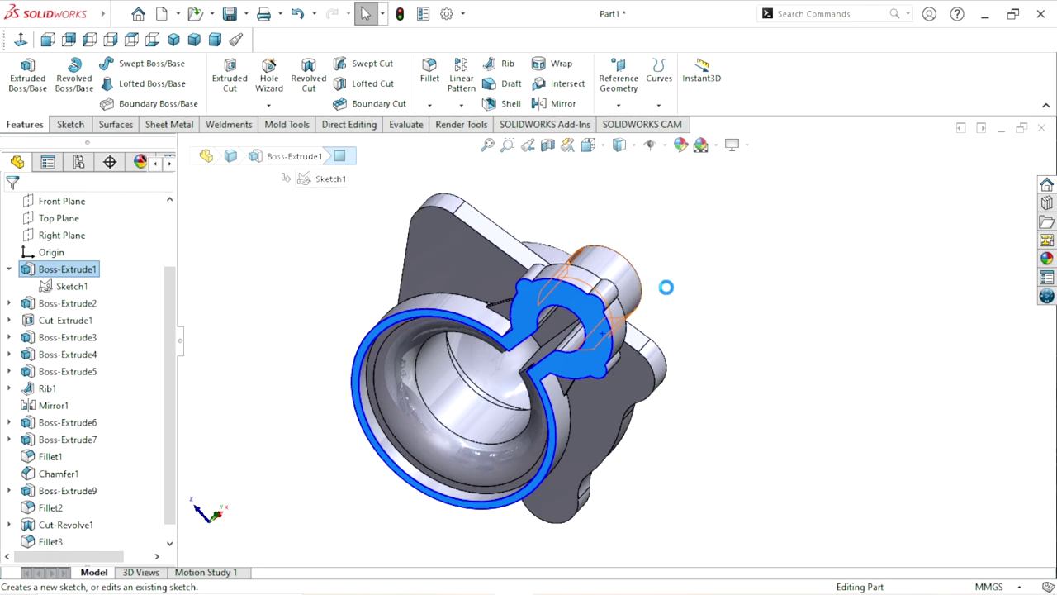
pyautogui.click(20, 43)
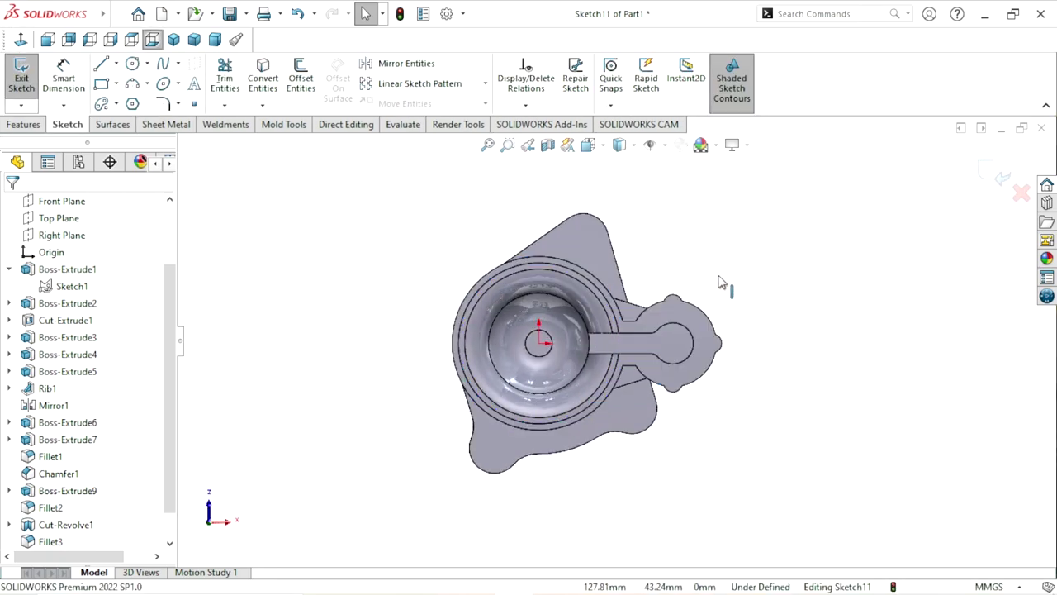
# Draw a circle on the keyhole's arc centre and dimension it to Ø34 mm.
pyautogui.click(136, 66)
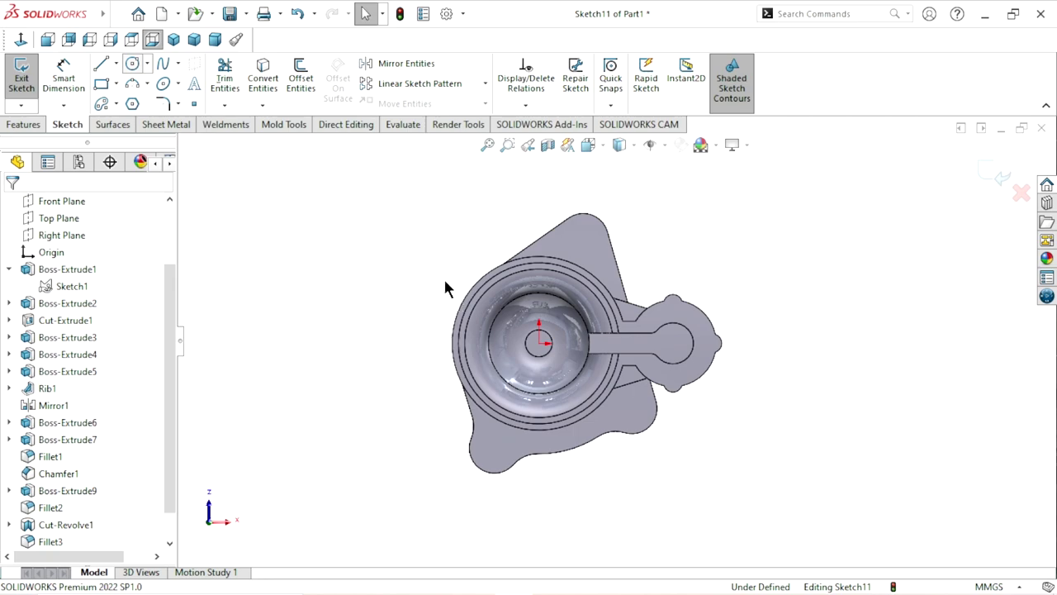
pyautogui.click(673, 343)
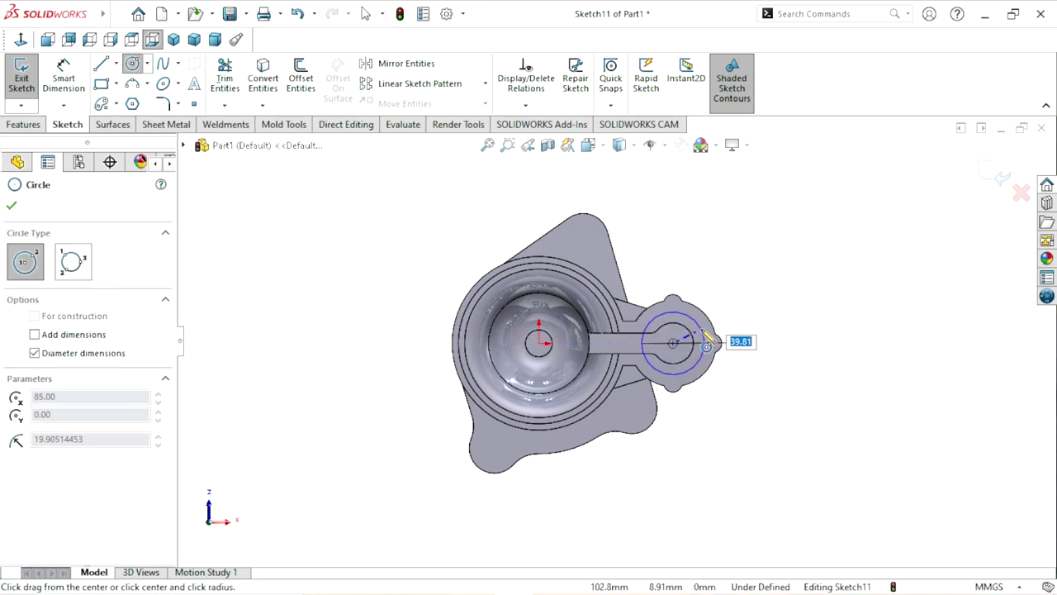
pyautogui.click(701, 338)
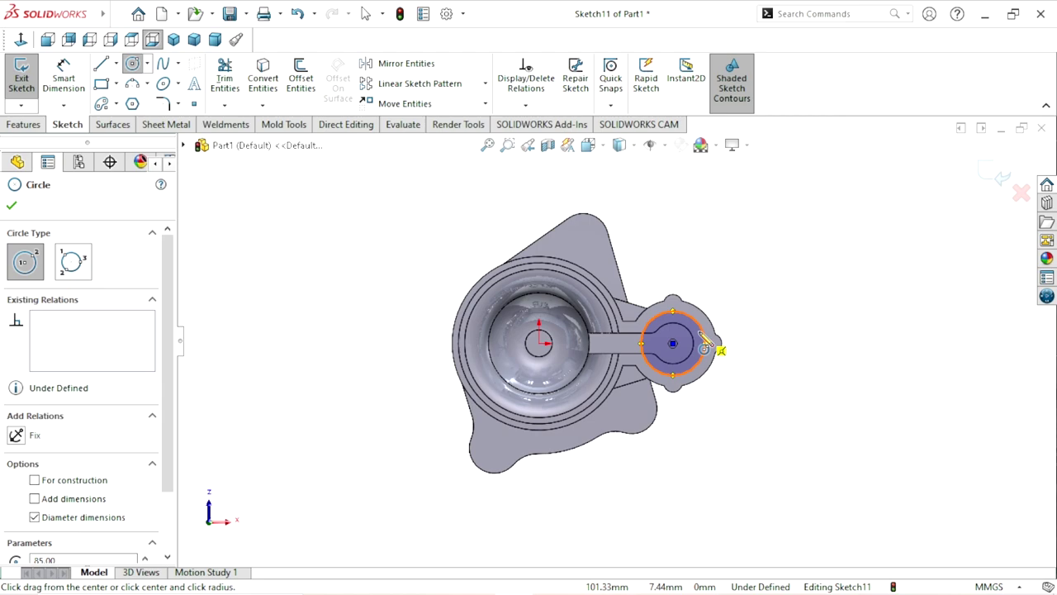
pyautogui.click(64, 82)
pyautogui.scroll(-3, 710, 330)
pyautogui.scroll(-2, 701, 343)
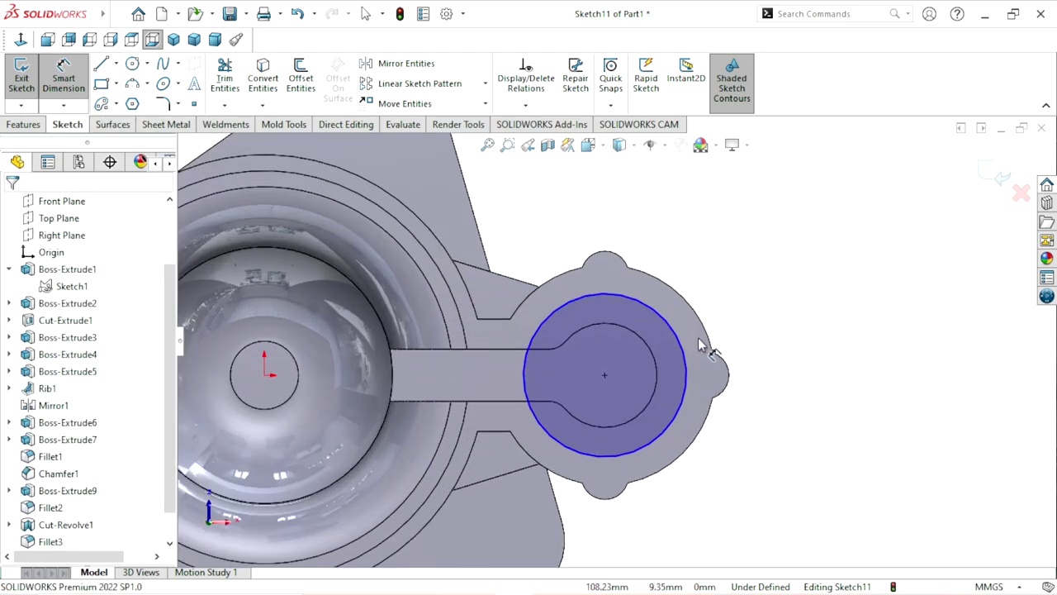
pyautogui.click(694, 379)
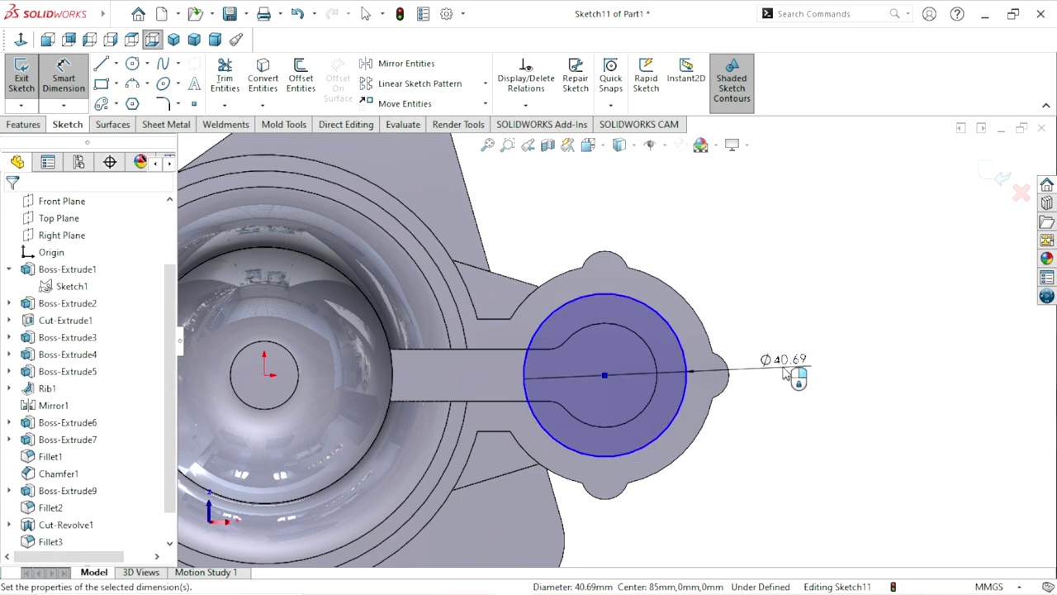
pyautogui.click(786, 373)
pyautogui.write('34')
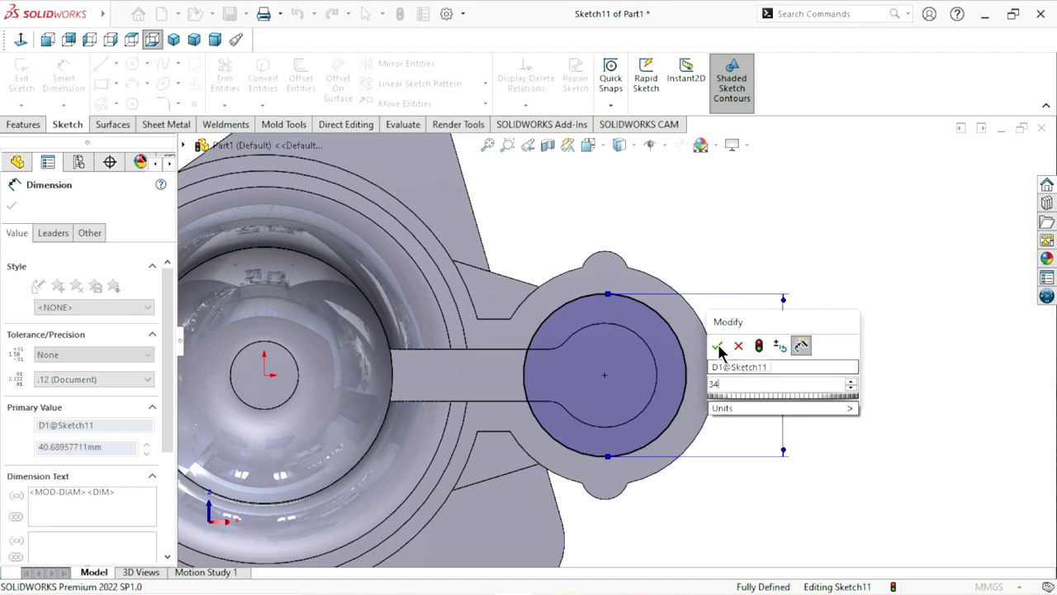
pyautogui.click(717, 347)
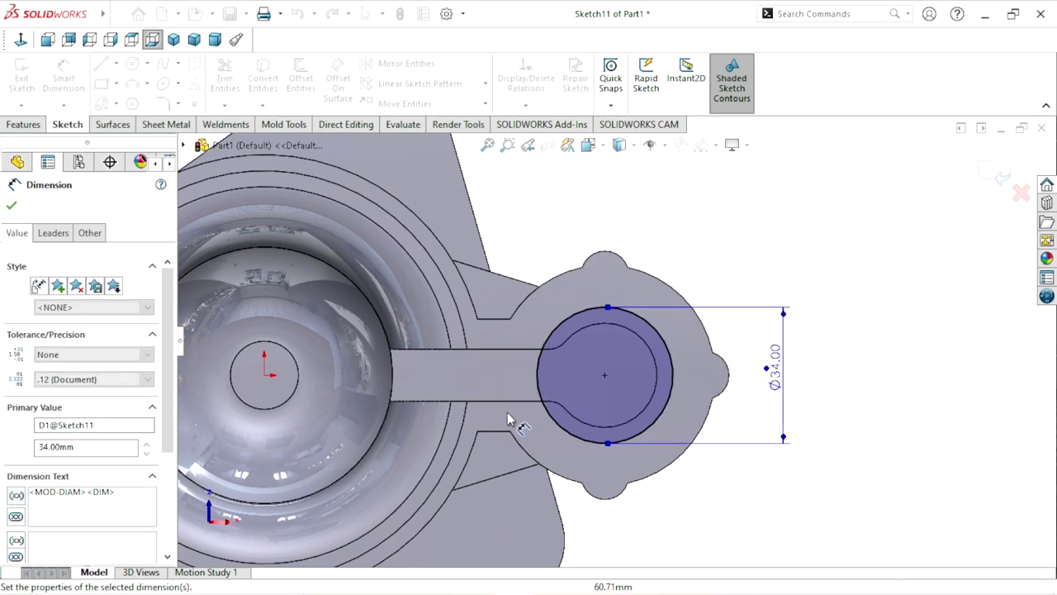
pyautogui.scroll(1, 507, 420)
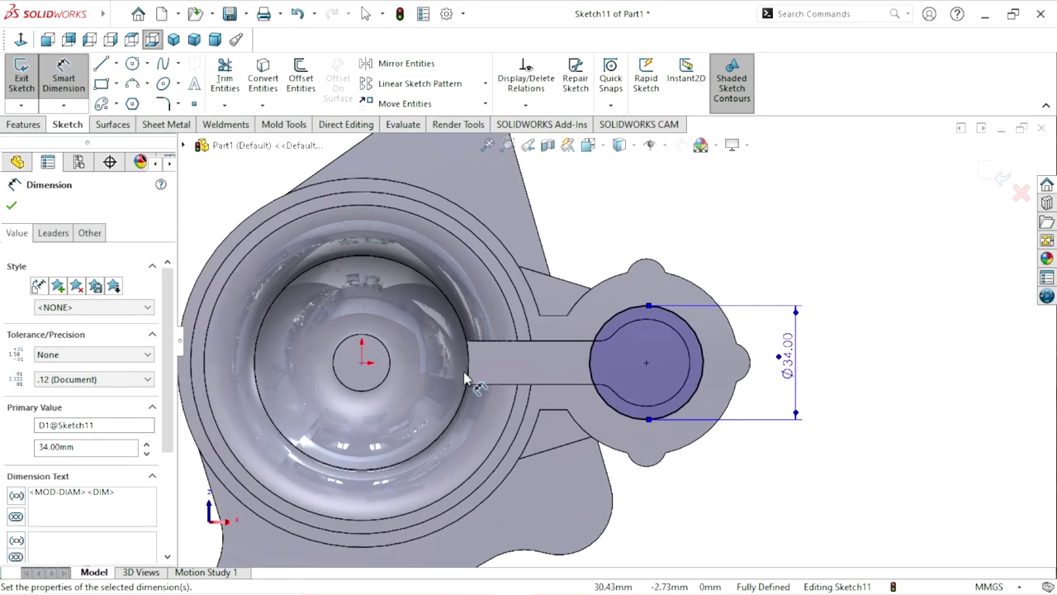
pyautogui.click(11, 205)
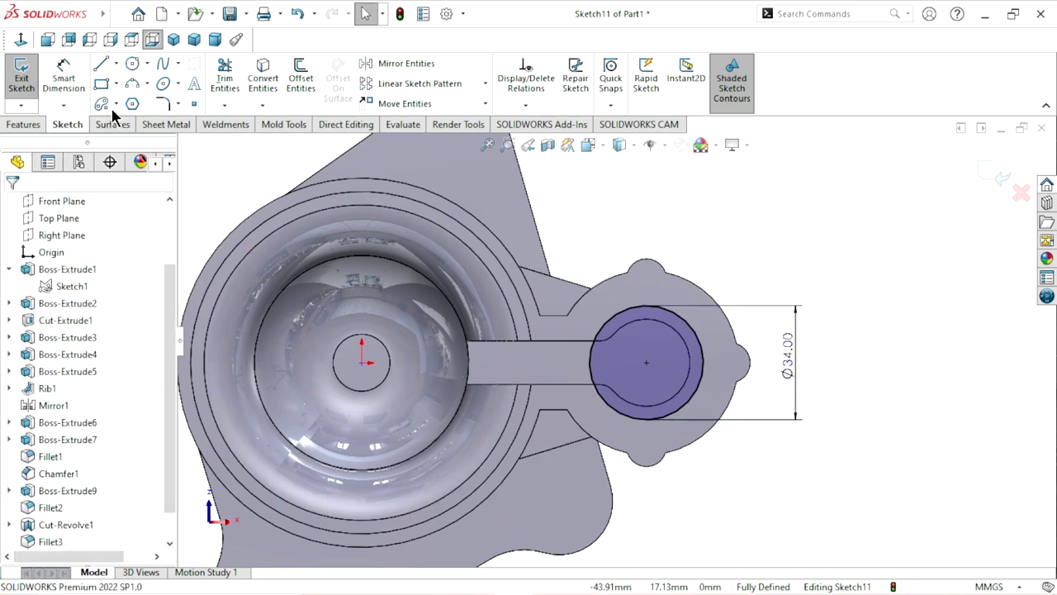
# Draw a vertical line across the lug neck left of the Ø34 circle.
pyautogui.scroll(1, 479, 355)
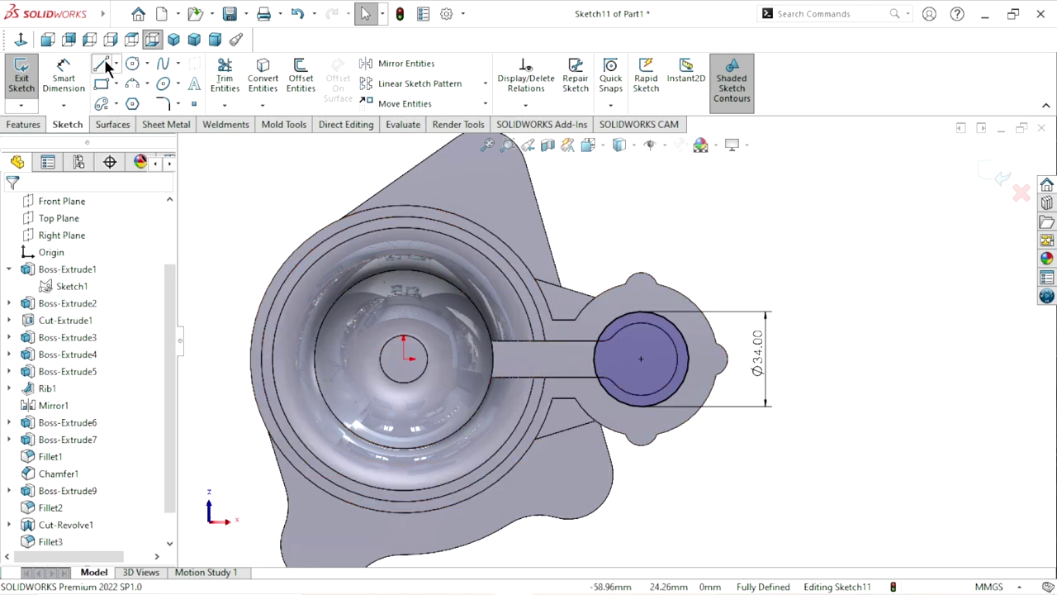
pyautogui.press('l')
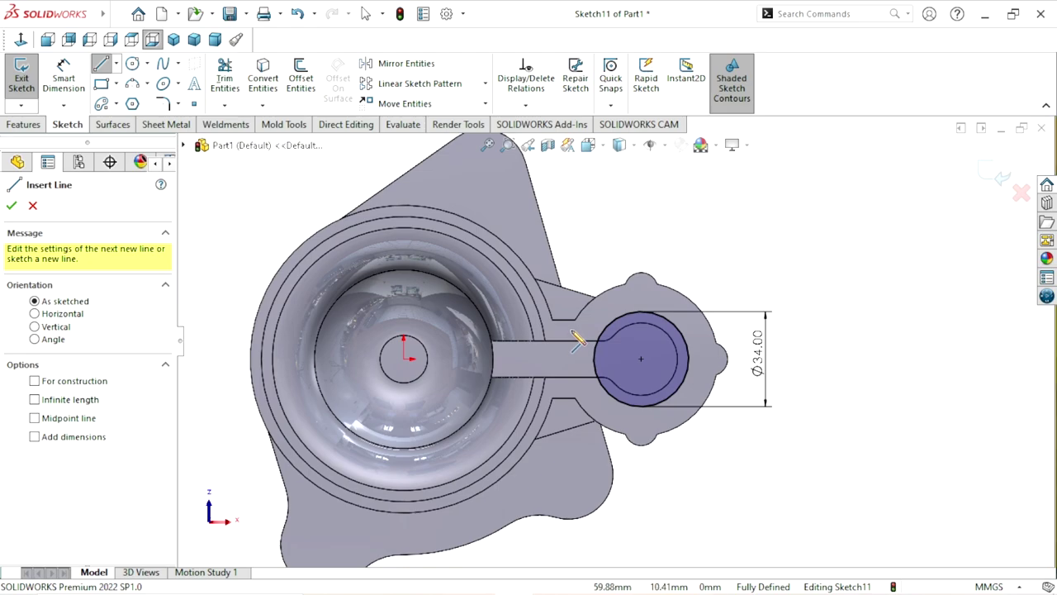
pyautogui.click(570, 331)
pyautogui.click(571, 388)
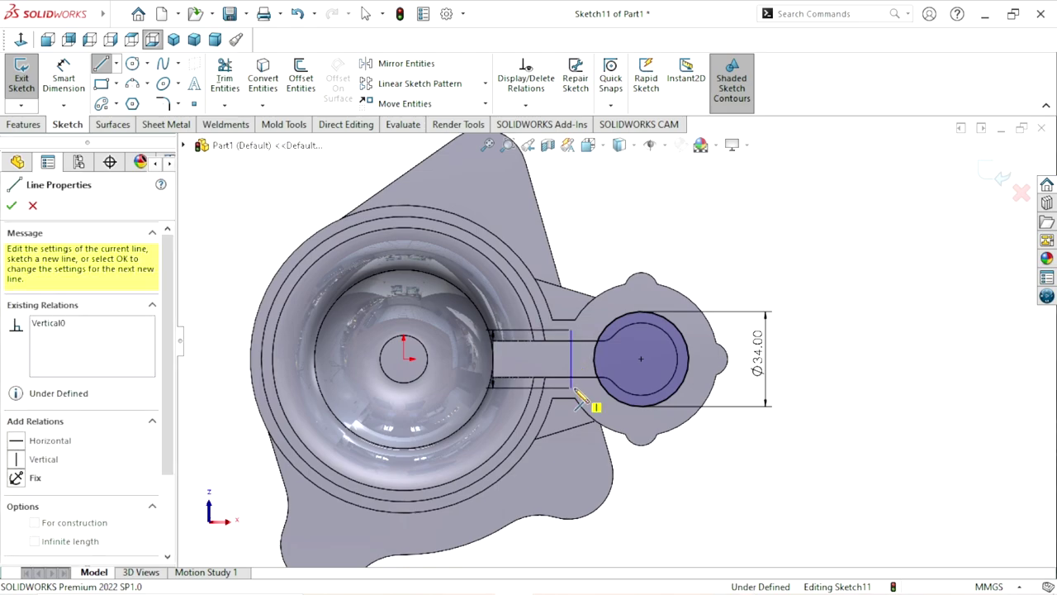
pyautogui.rightClick(766, 297)
pyautogui.click(794, 323)
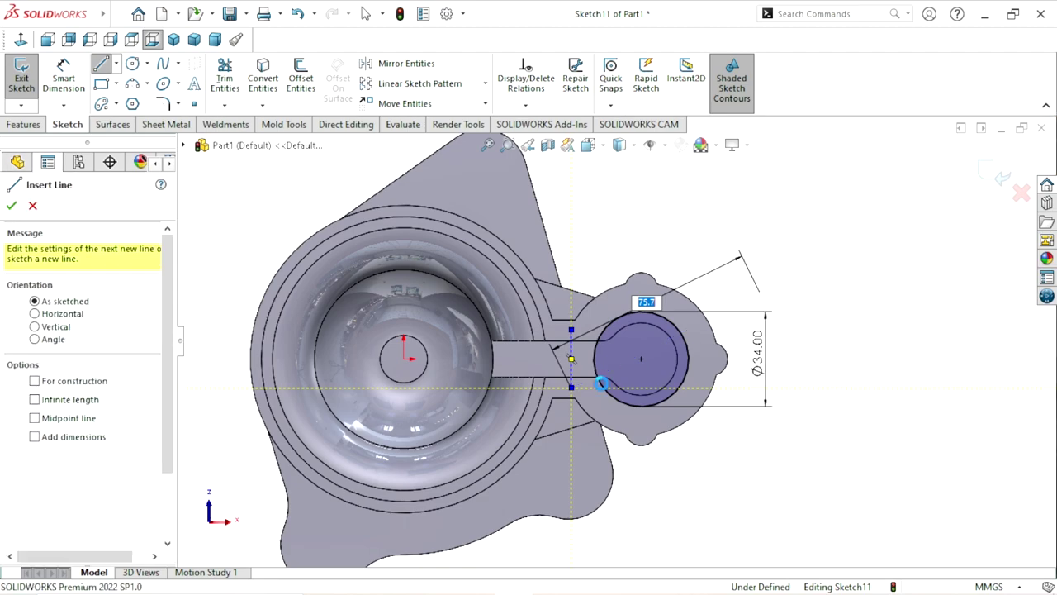
pyautogui.press('Escape')
pyautogui.scroll(-2, 537, 379)
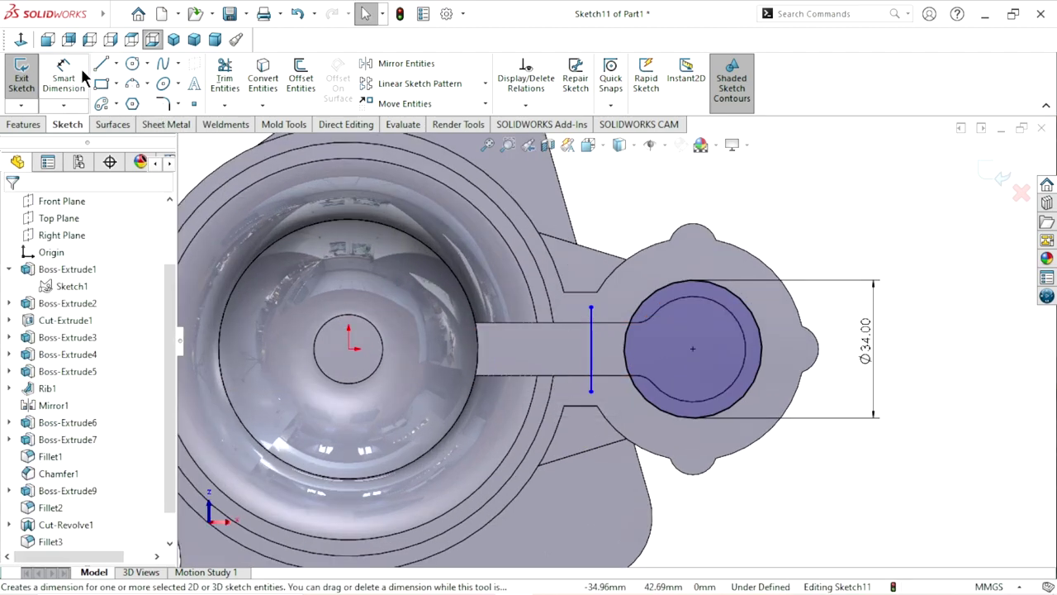
# Add a connected stepped chain of lines from the vertical line's end.
pyautogui.click(575, 312)
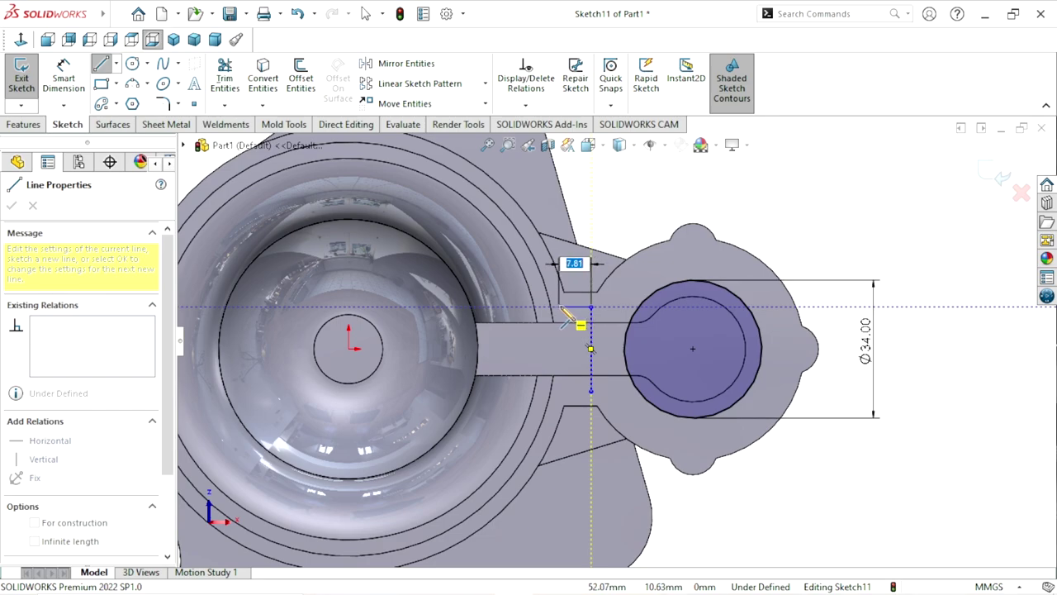
pyautogui.click(591, 307)
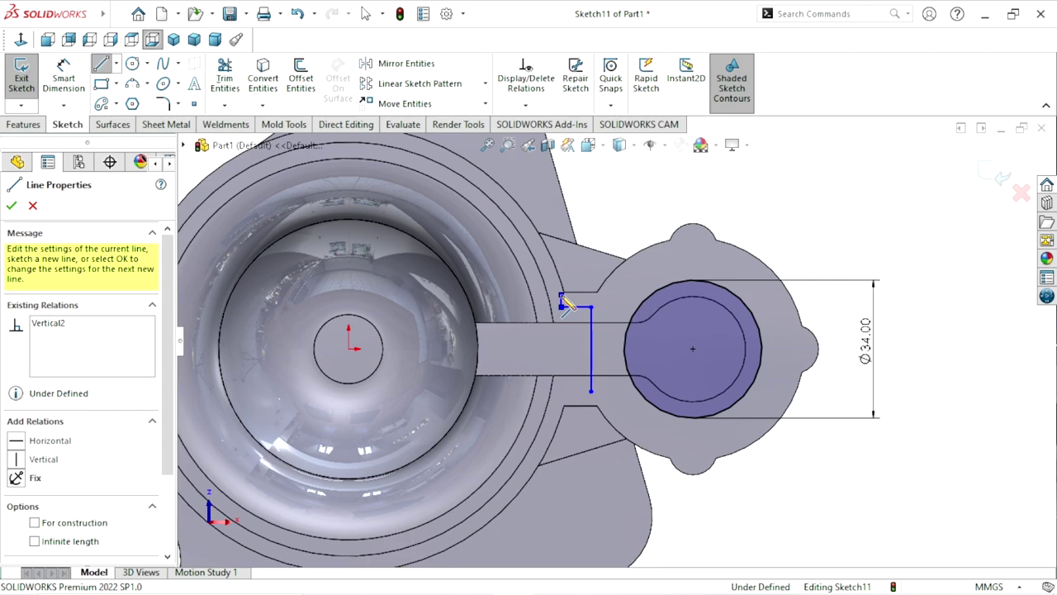
pyautogui.click(562, 306)
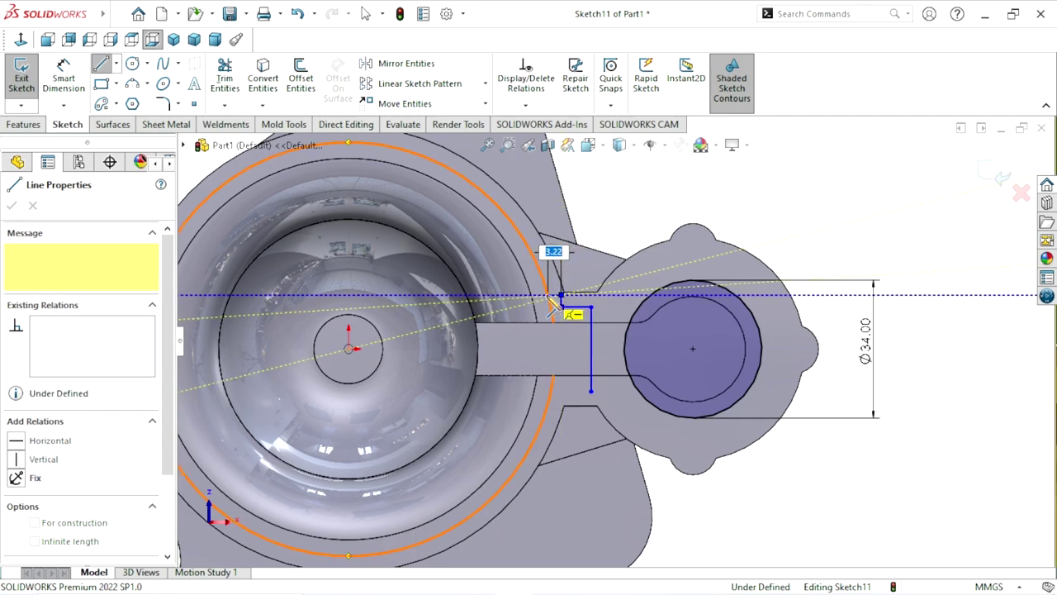
pyautogui.click(550, 296)
pyautogui.rightClick(679, 202)
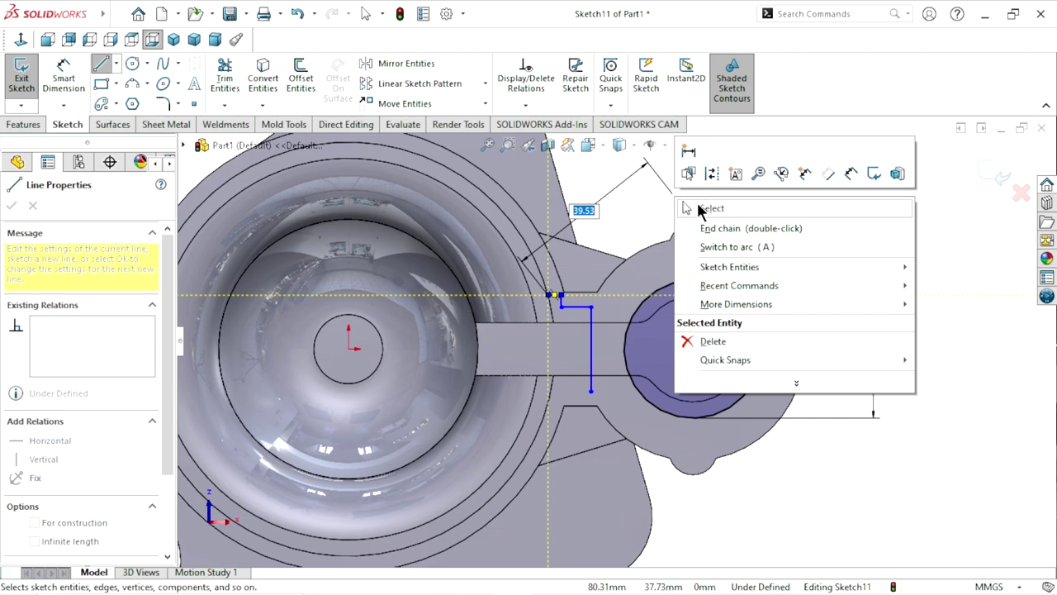
pyautogui.click(710, 208)
pyautogui.scroll(3, 590, 350)
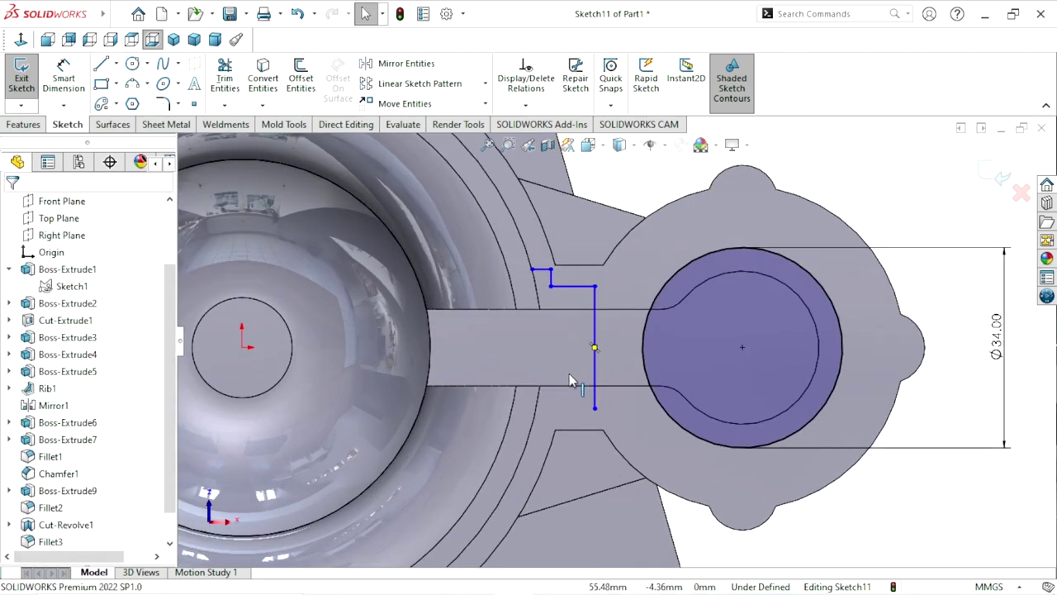
pyautogui.scroll(-3, 569, 376)
pyautogui.scroll(2, 503, 345)
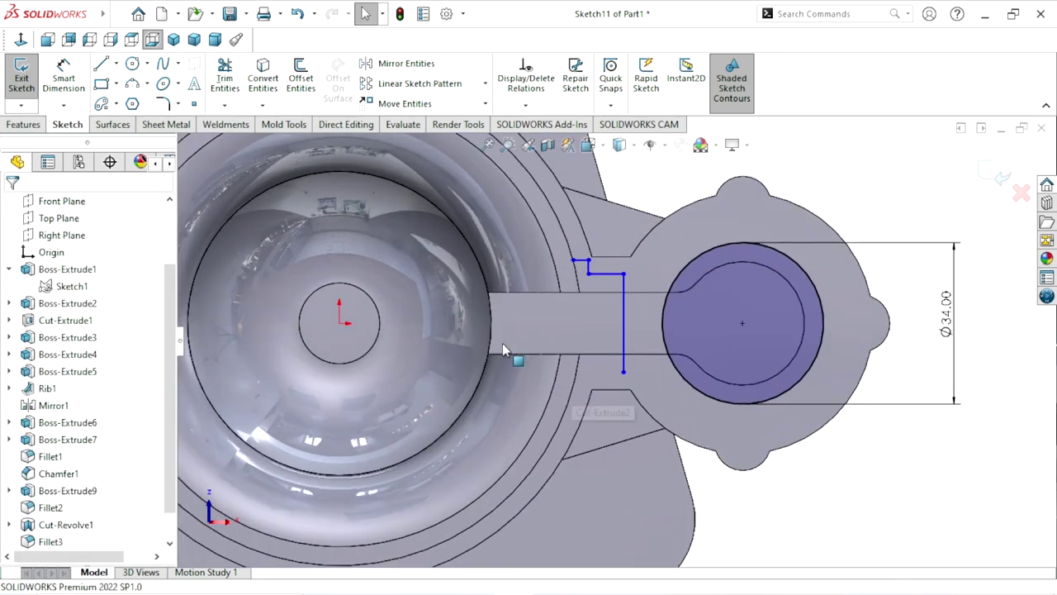
# Draw a horizontal construction centerline from the sketch origin to the boss centre.
pyautogui.click(116, 65)
pyautogui.click(121, 106)
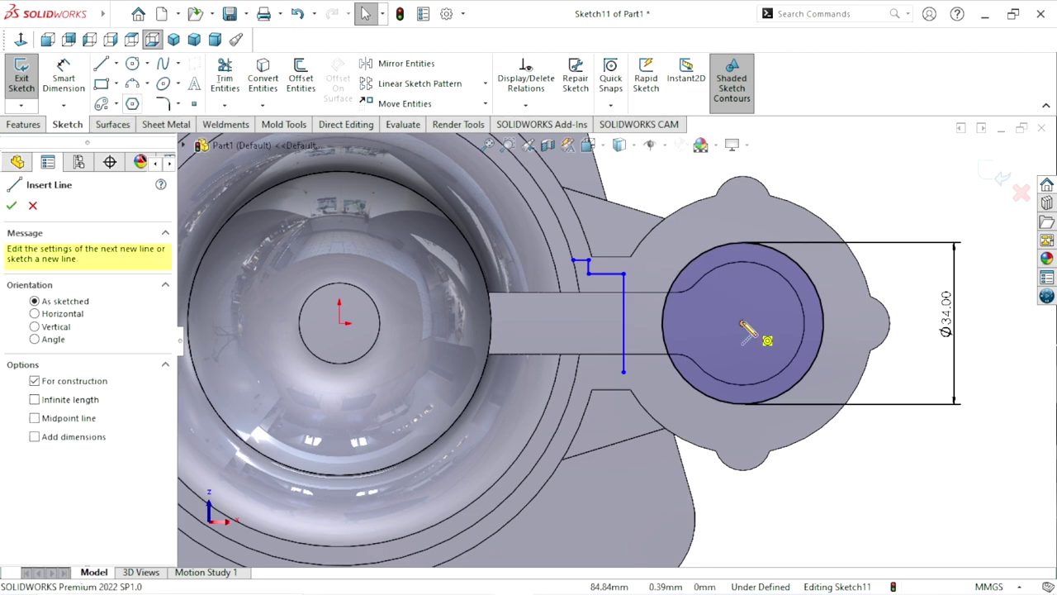
pyautogui.click(338, 322)
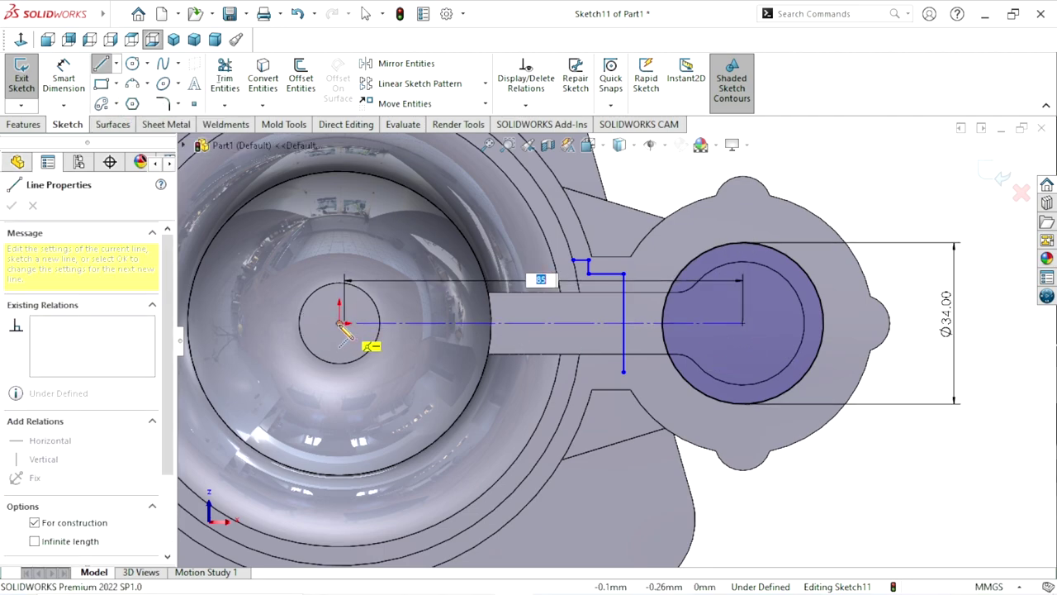
pyautogui.rightClick(817, 193)
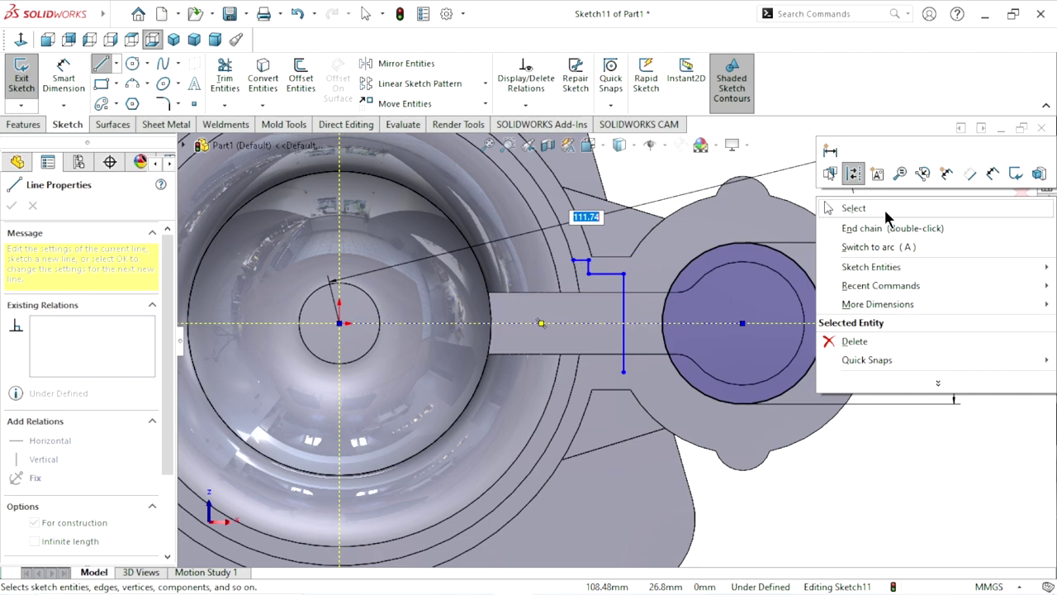
pyautogui.click(891, 211)
pyautogui.scroll(-2, 608, 316)
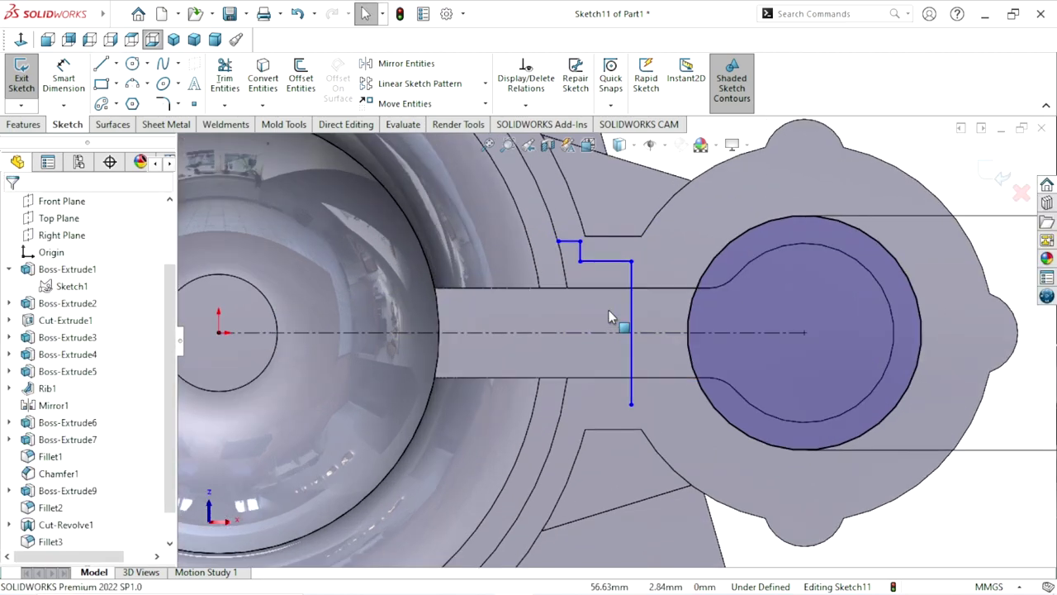
# Mirror the vertical and horizontal step segments about the centerline.
pyautogui.click(584, 259)
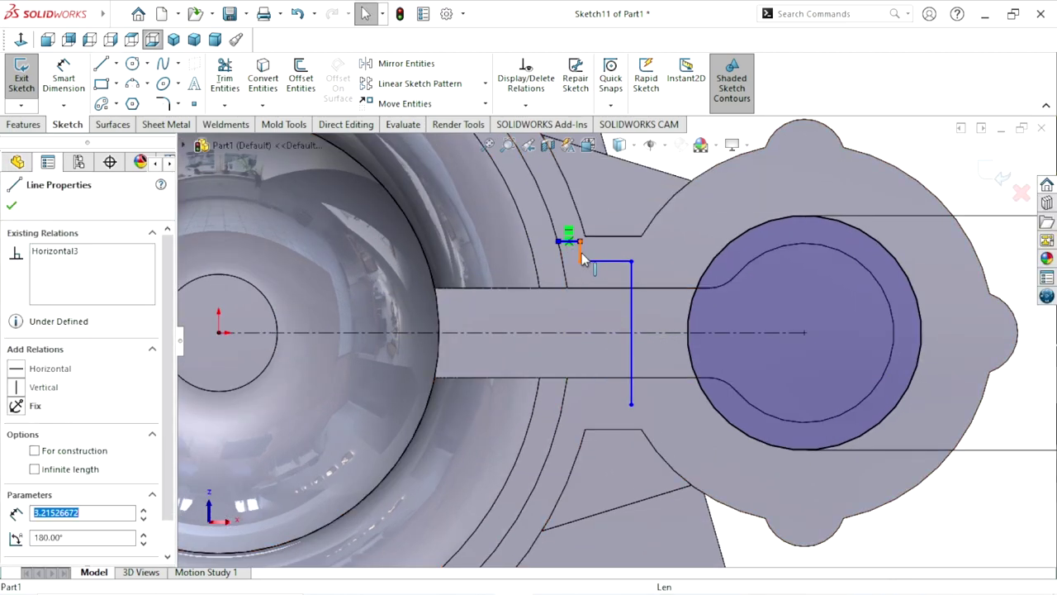
pyautogui.click(606, 263)
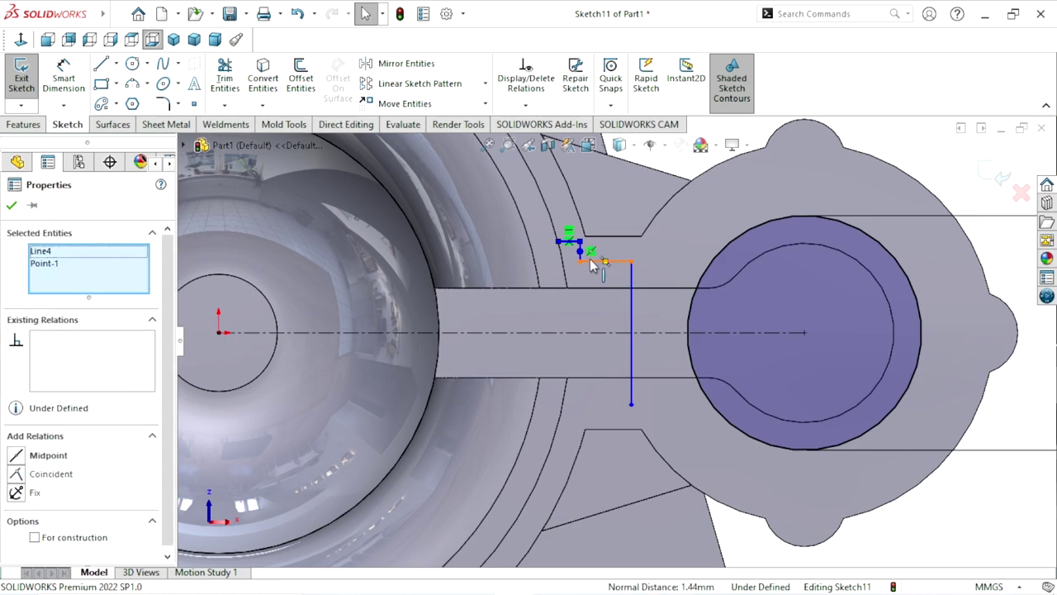
pyautogui.keyDown('ctrl'); pyautogui.click(628, 274); pyautogui.keyUp('ctrl')
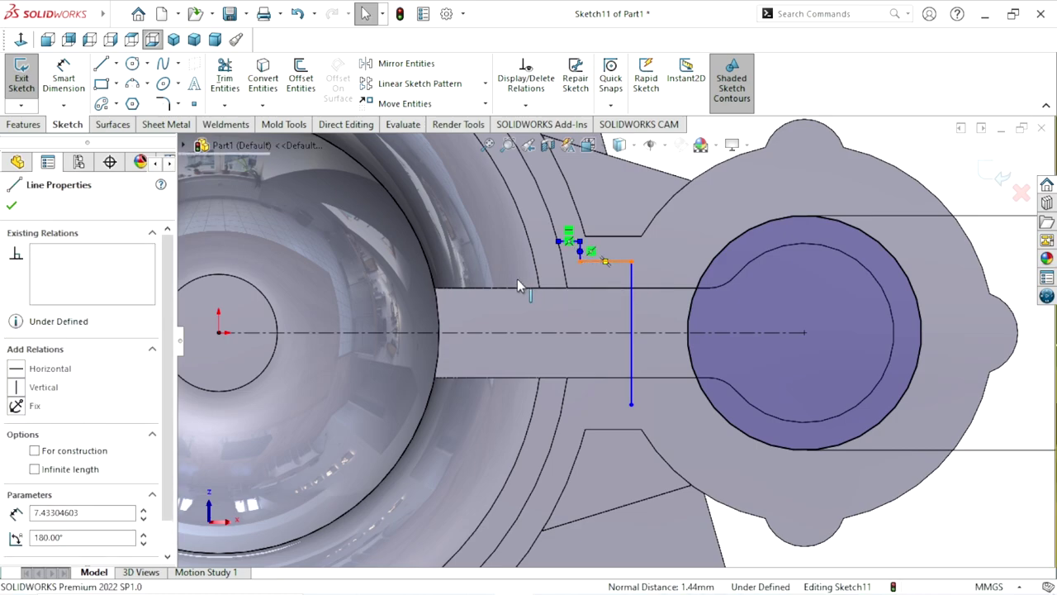
pyautogui.click(388, 66)
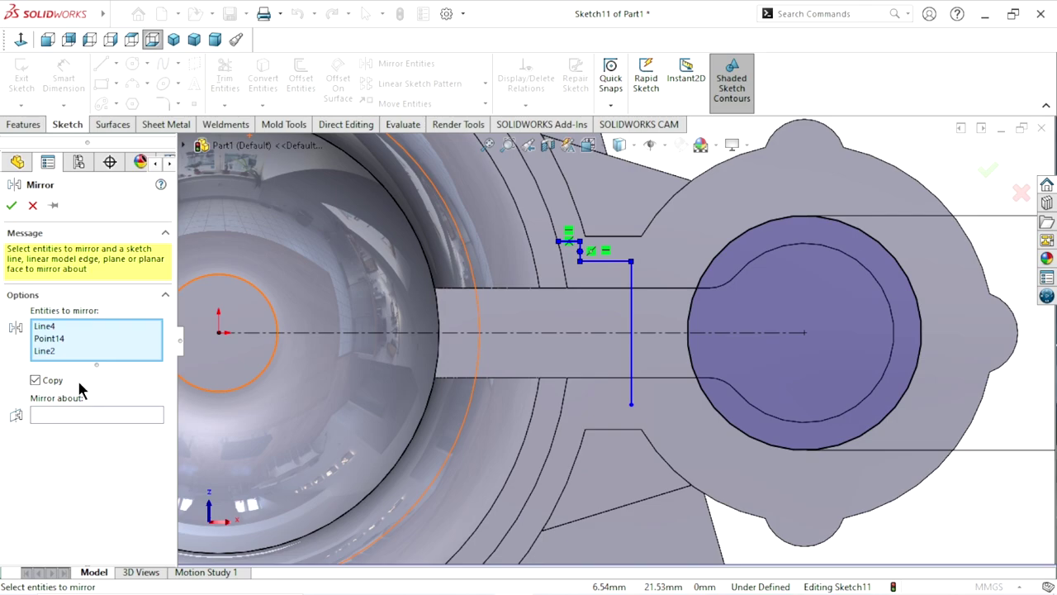
pyautogui.click(59, 414)
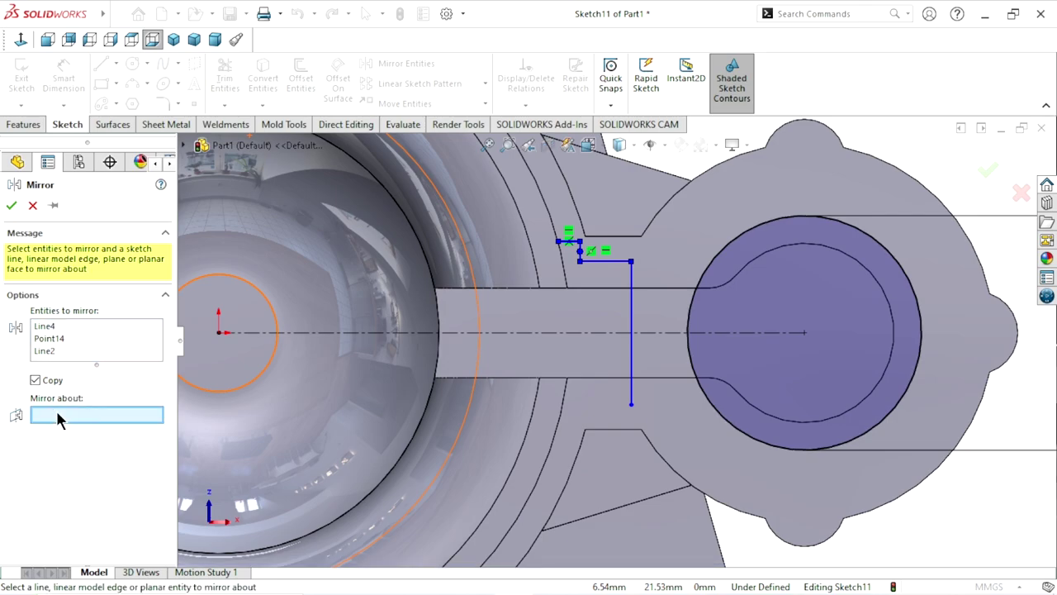
pyautogui.click(529, 332)
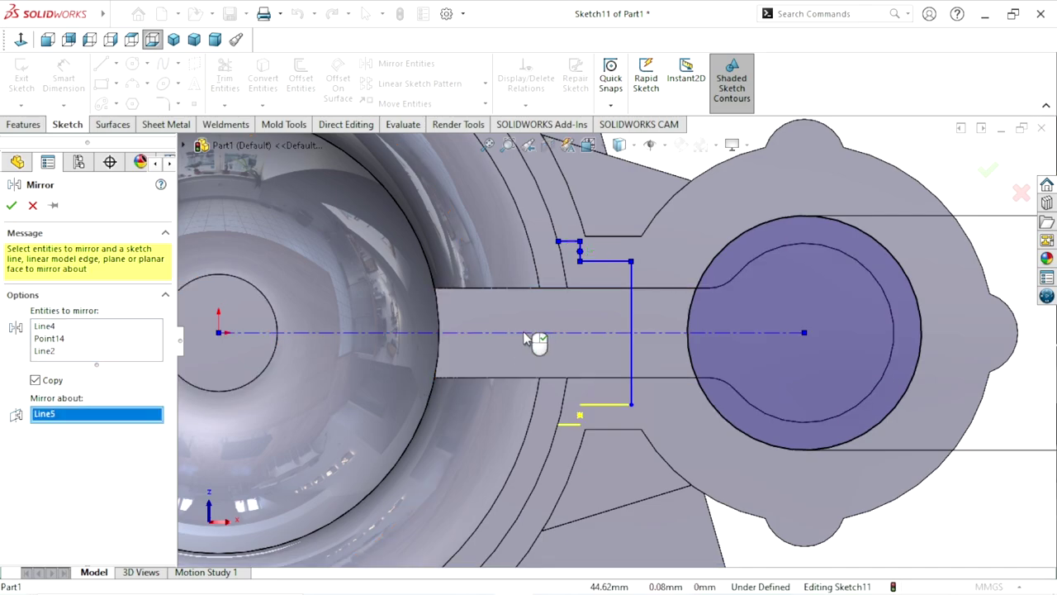
pyautogui.click(12, 206)
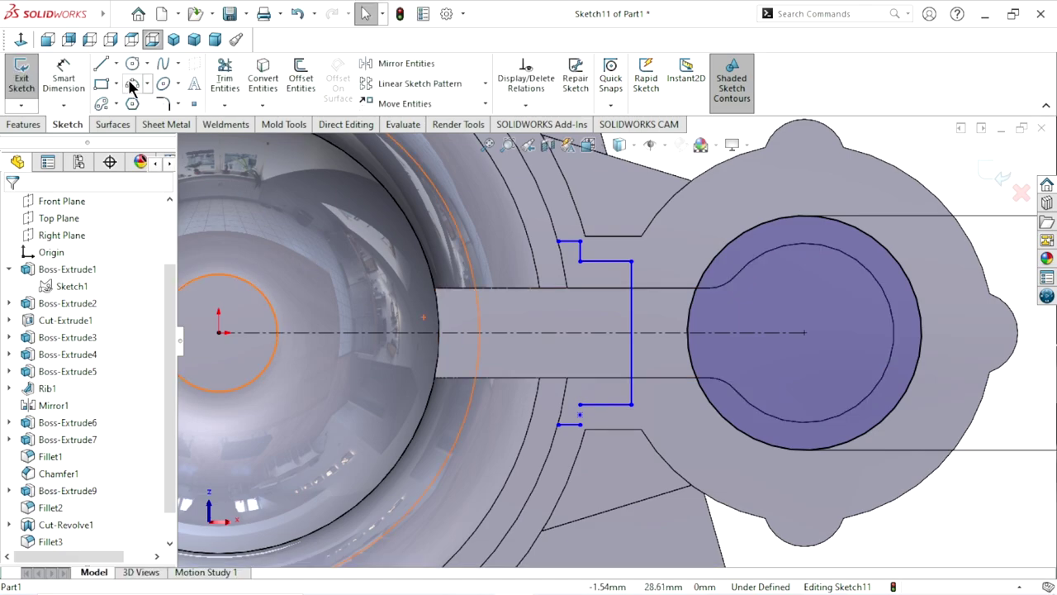
# Draw a three-point arc joining the upper and lower step ends.
pyautogui.press('a')
pyautogui.click(569, 241)
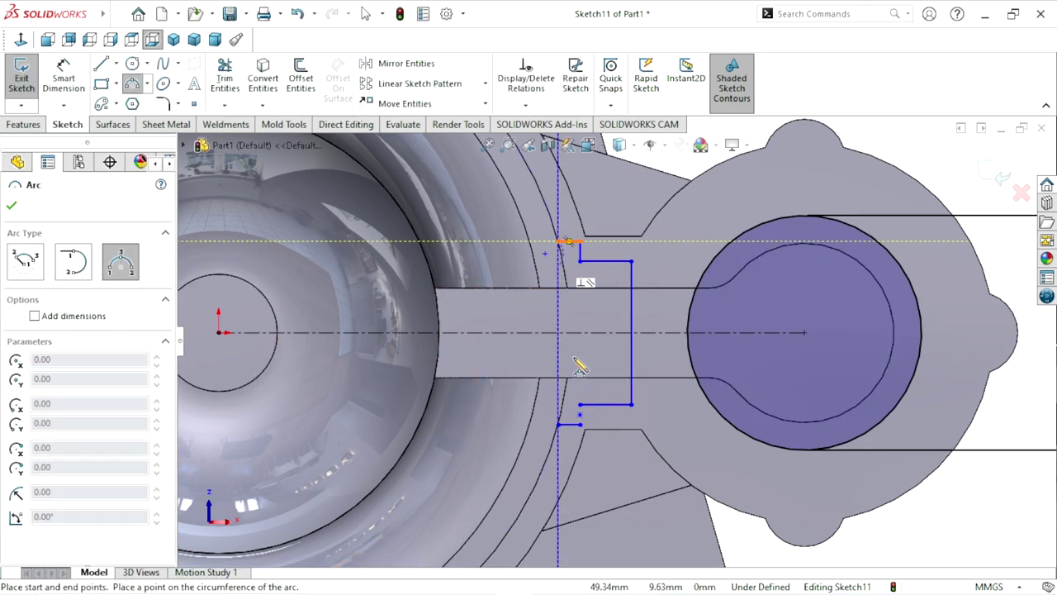
pyautogui.click(559, 424)
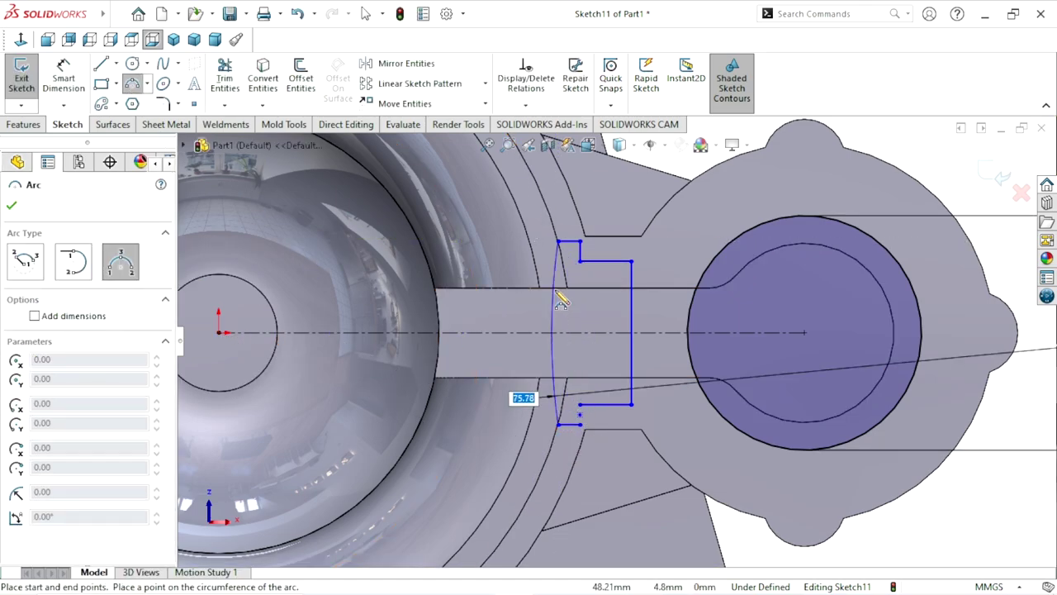
pyautogui.click(568, 281)
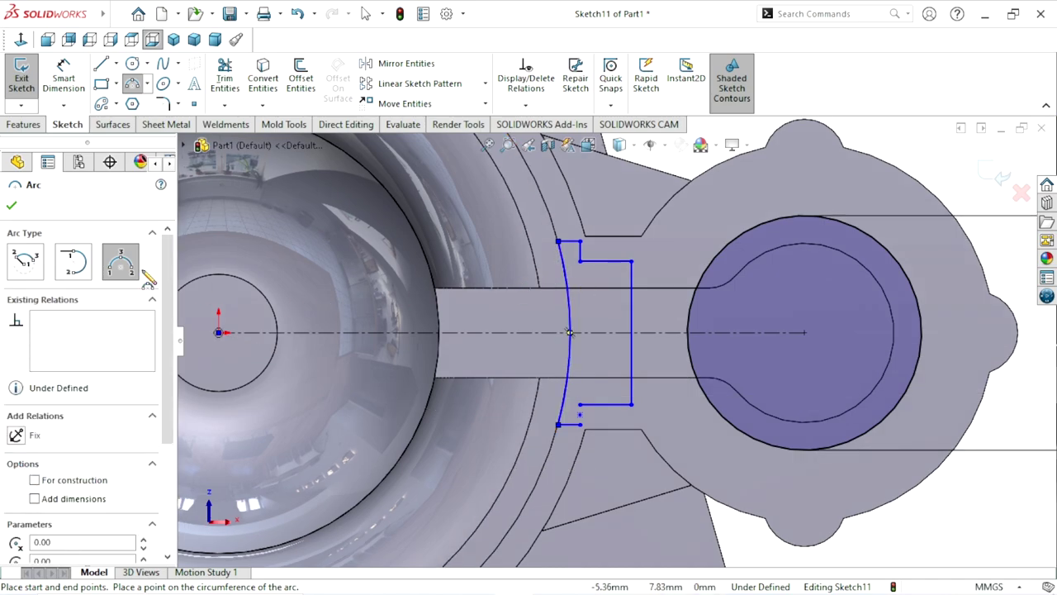
pyautogui.click(15, 206)
pyautogui.scroll(2, 604, 364)
pyautogui.scroll(-3, 611, 326)
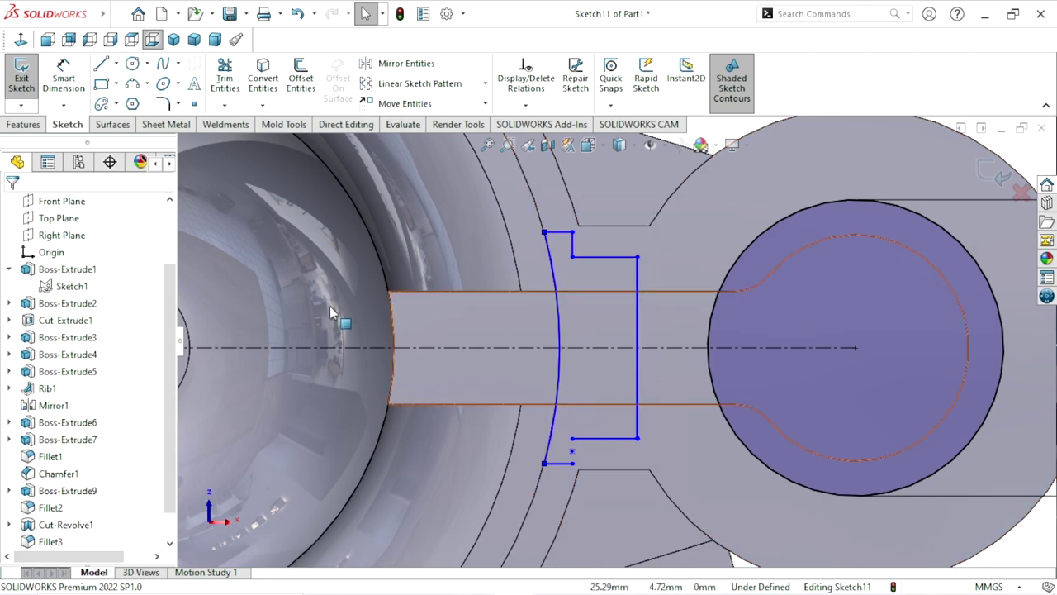
# Dimension the distance between the top and bottom short lines to 24 mm.
pyautogui.click(63, 79)
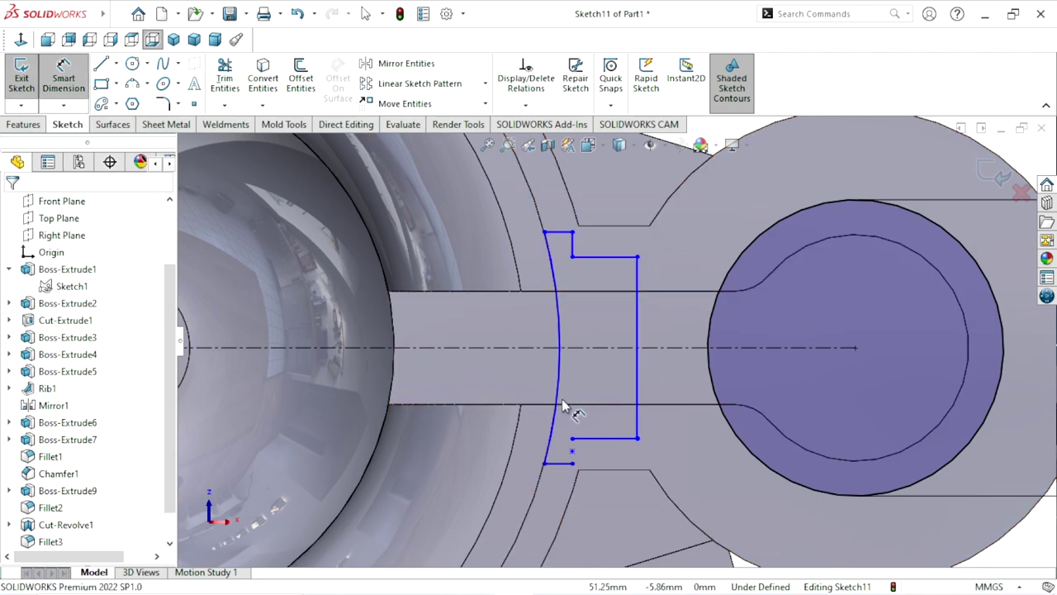
pyautogui.click(559, 232)
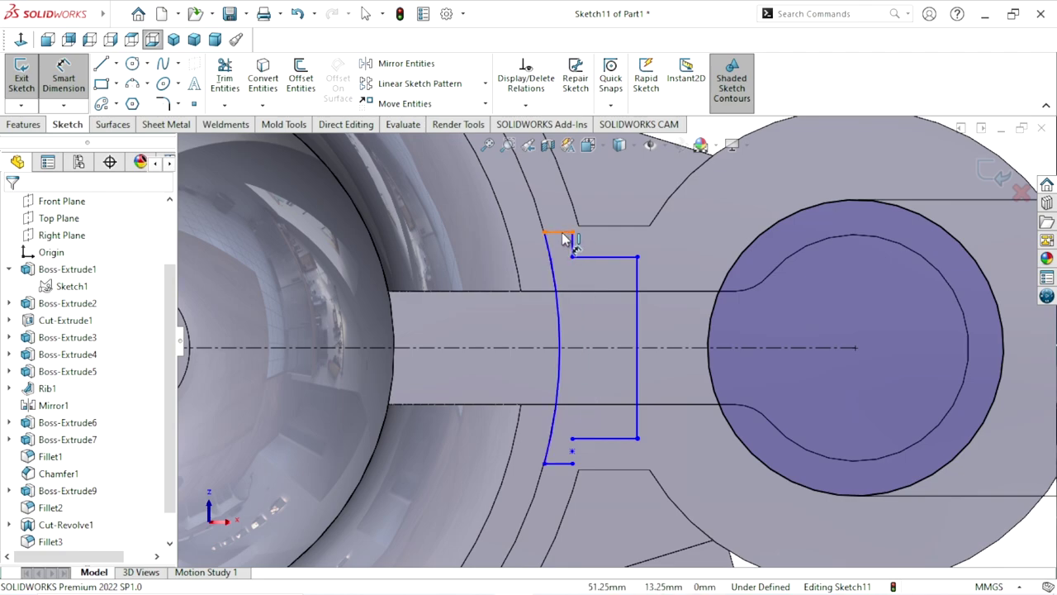
pyautogui.click(557, 463)
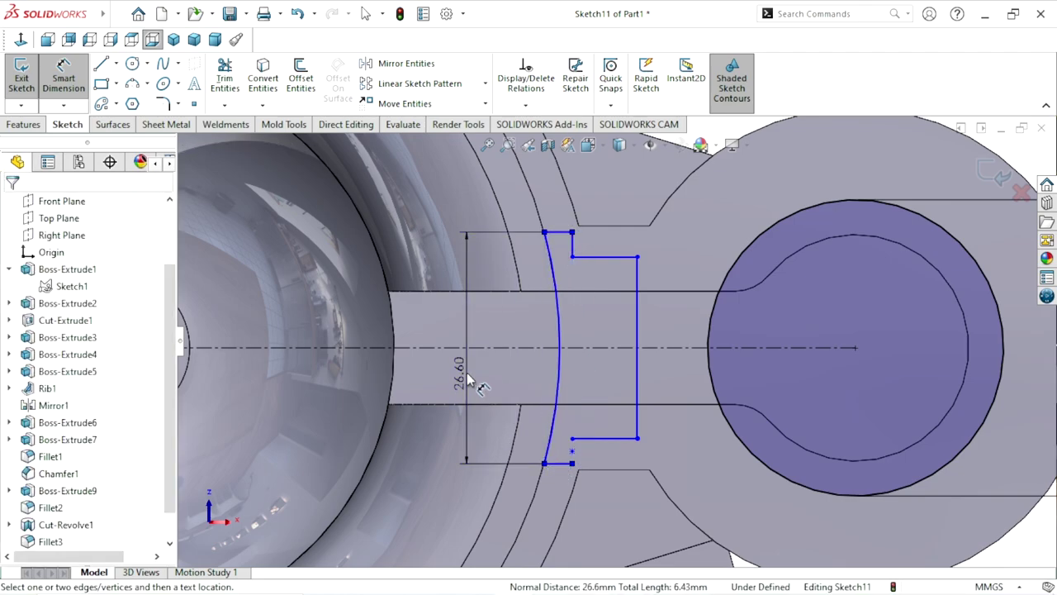
pyautogui.click(469, 381)
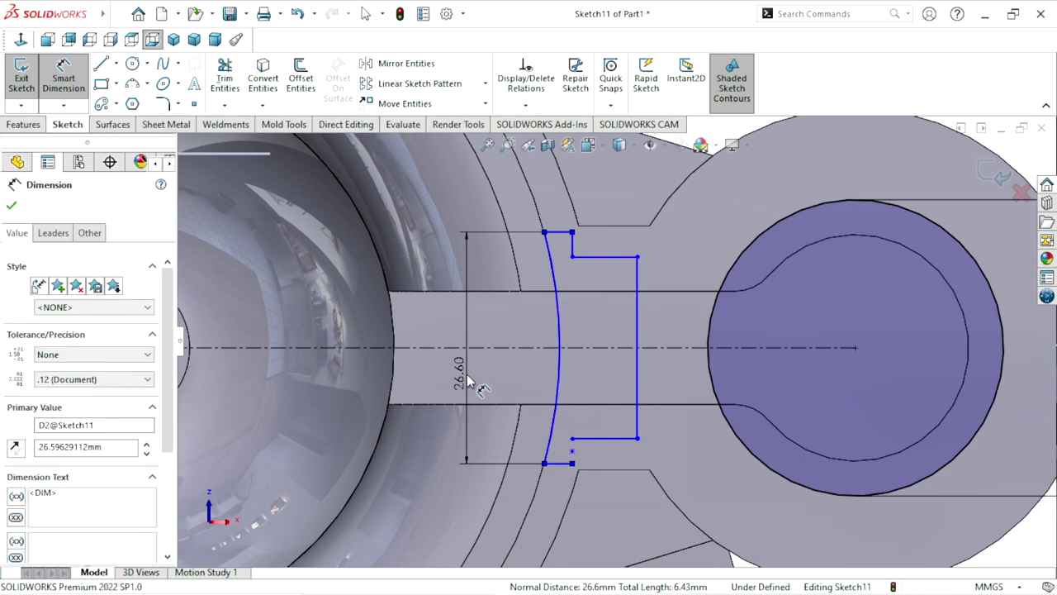
pyautogui.write('24')
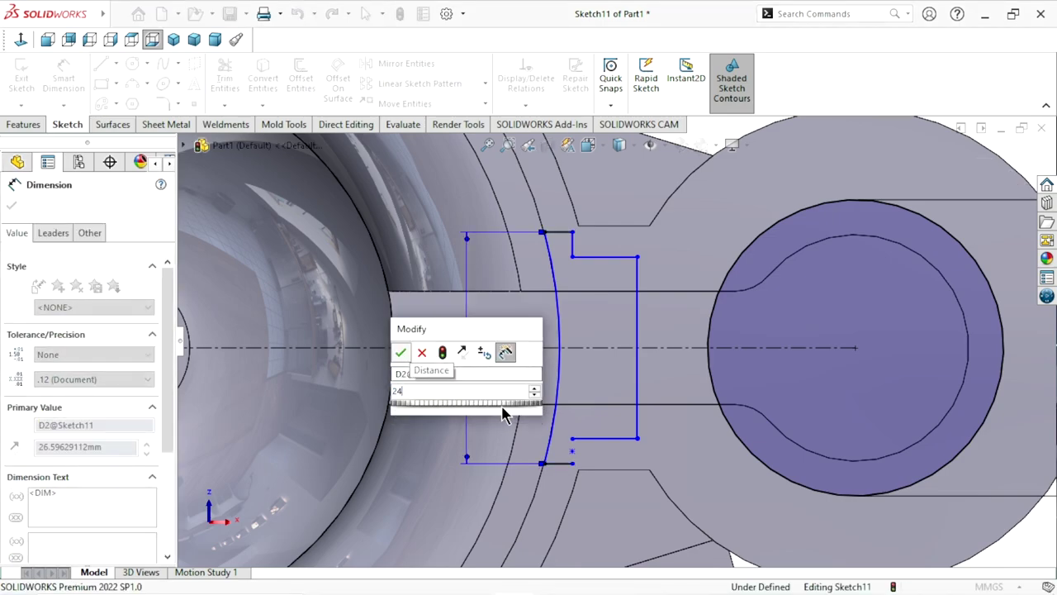
pyautogui.click(401, 351)
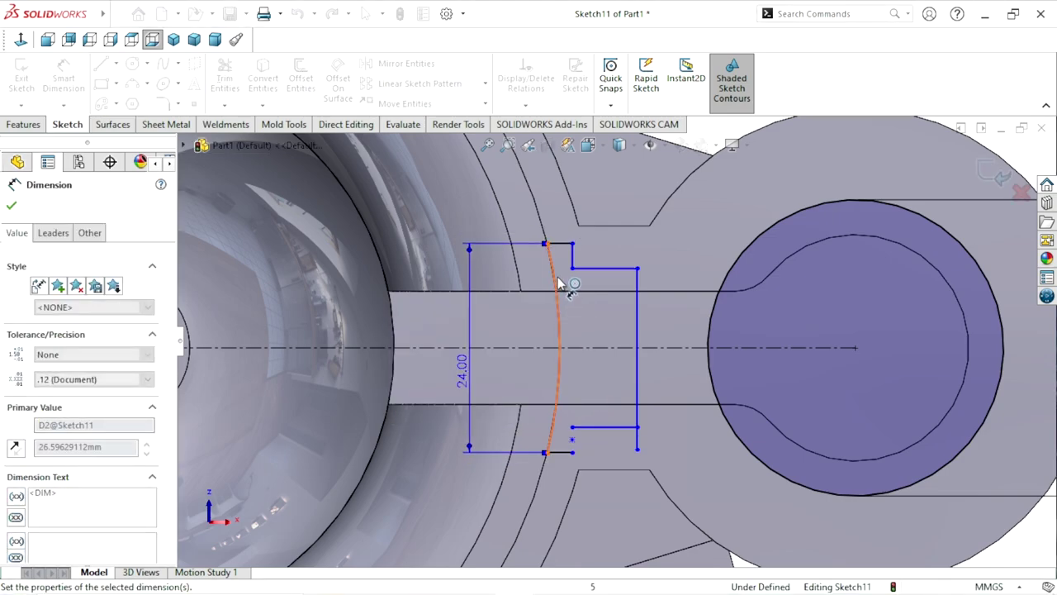
# Finish the 24.00 dimension and make the top and bottom lines symmetric about the centerline.
pyautogui.click(10, 208)
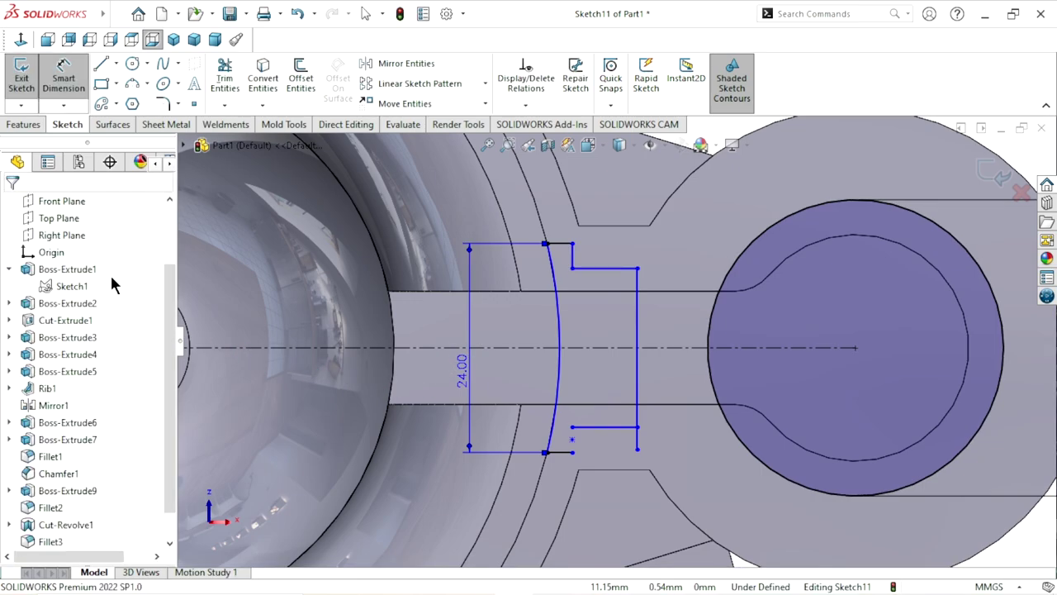
pyautogui.scroll(2, 631, 395)
pyautogui.scroll(-3, 631, 395)
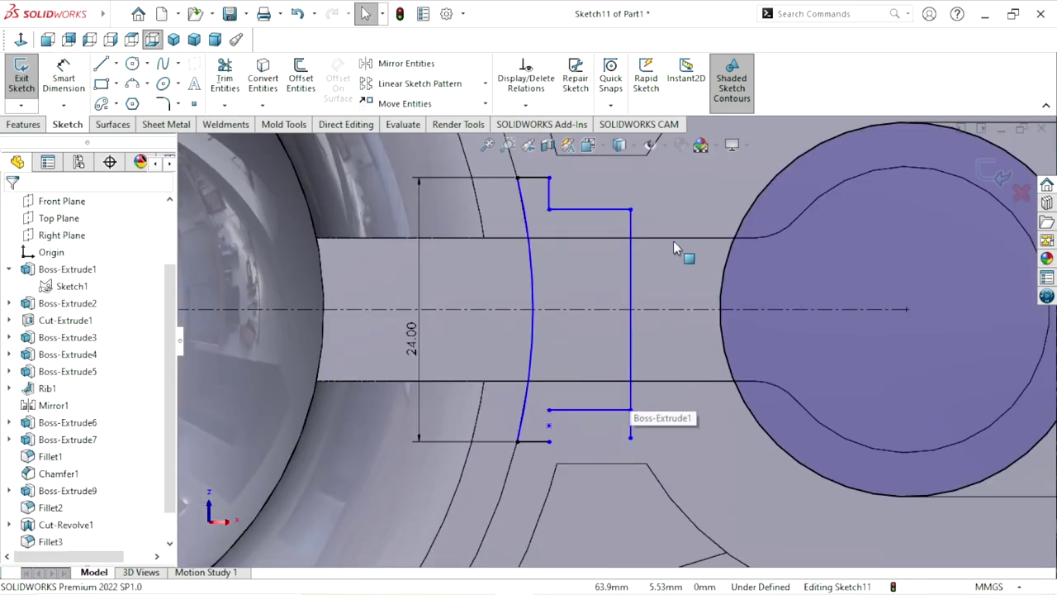
pyautogui.click(590, 198)
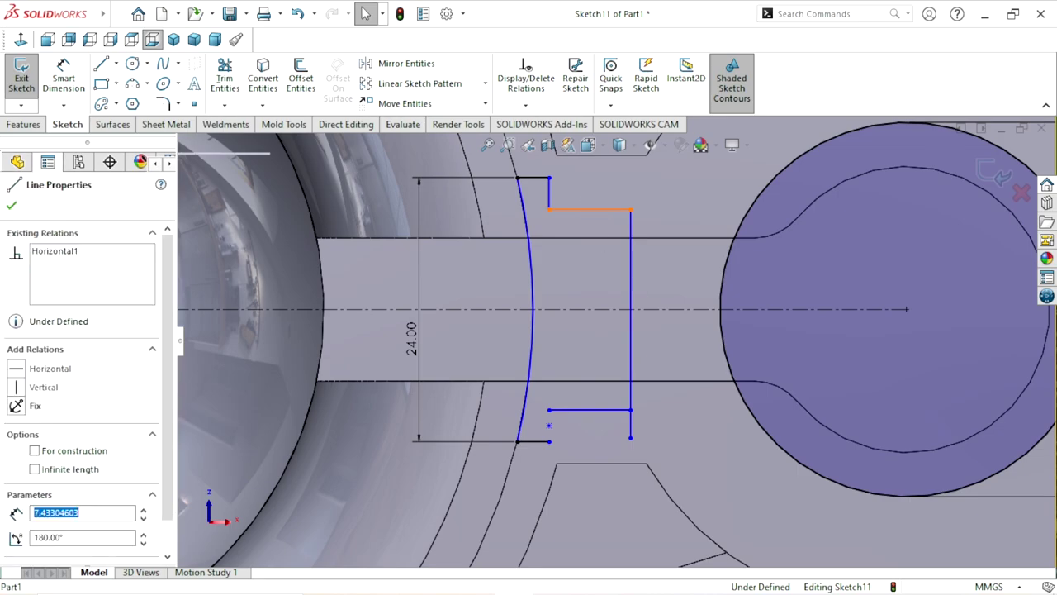
pyautogui.click(592, 308)
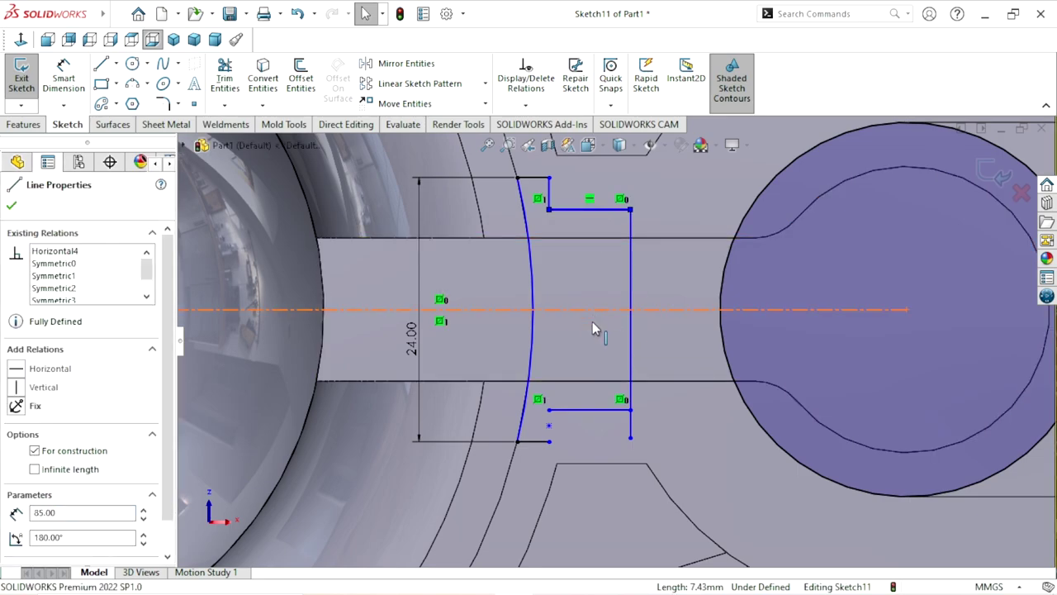
pyautogui.keyDown('ctrl'); pyautogui.click(569, 410); pyautogui.keyUp('ctrl')
pyautogui.click(572, 410)
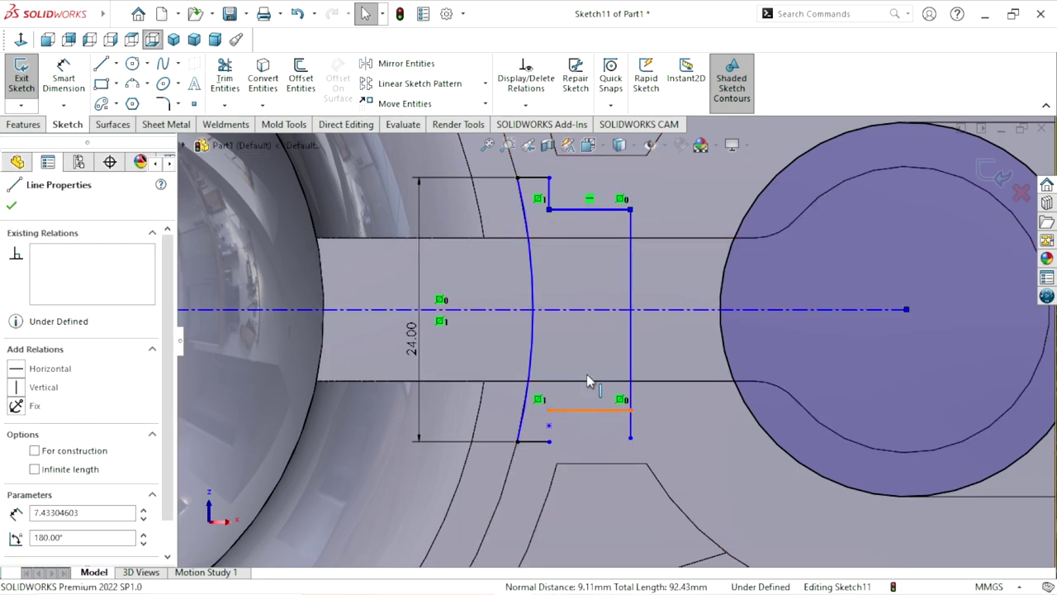
pyautogui.keyDown('ctrl'); pyautogui.click(630, 317); pyautogui.keyUp('ctrl')
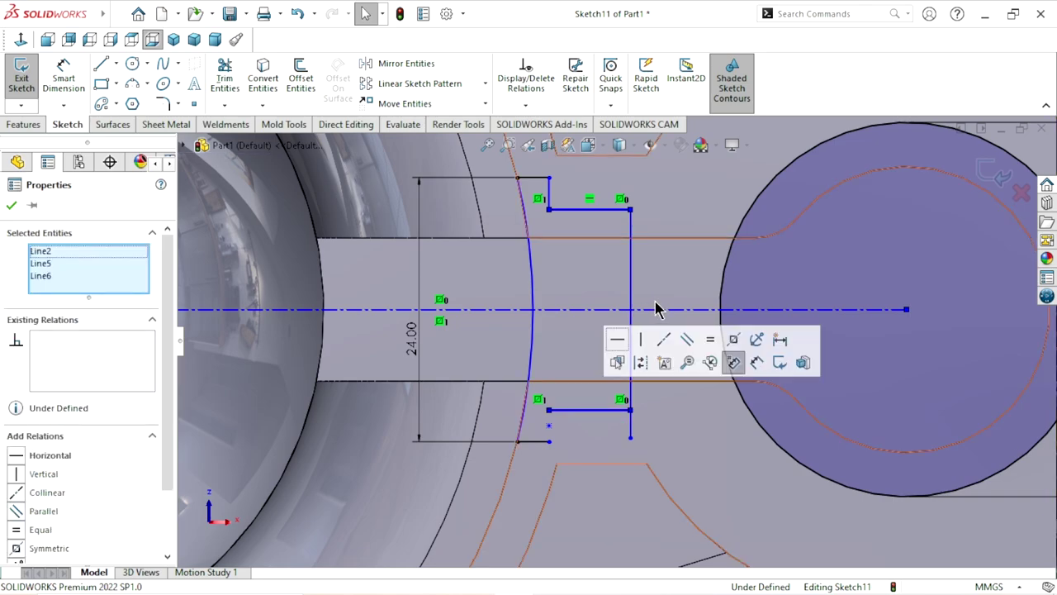
pyautogui.click(735, 345)
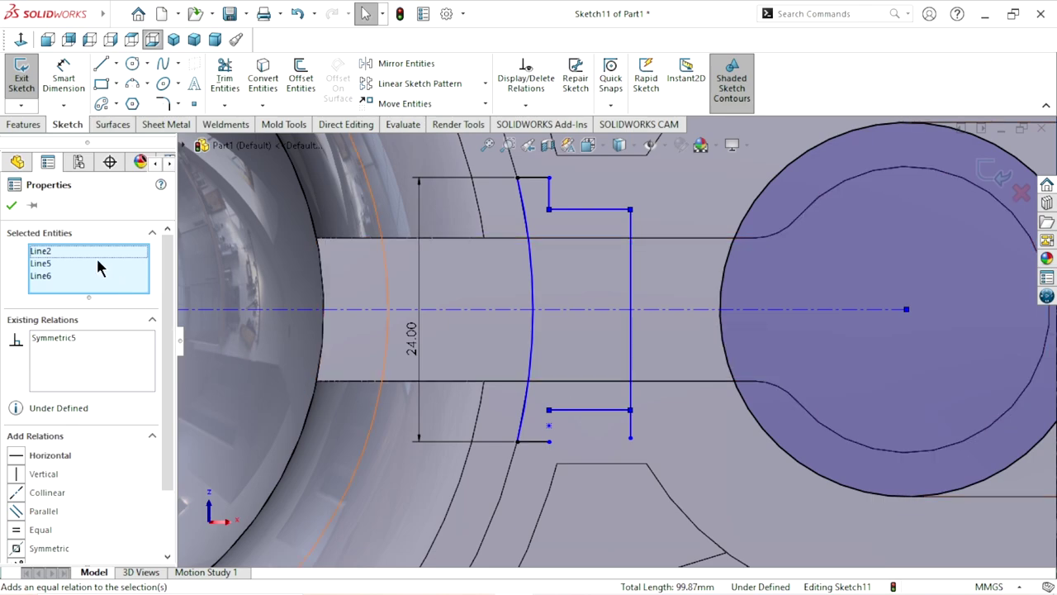
pyautogui.click(11, 205)
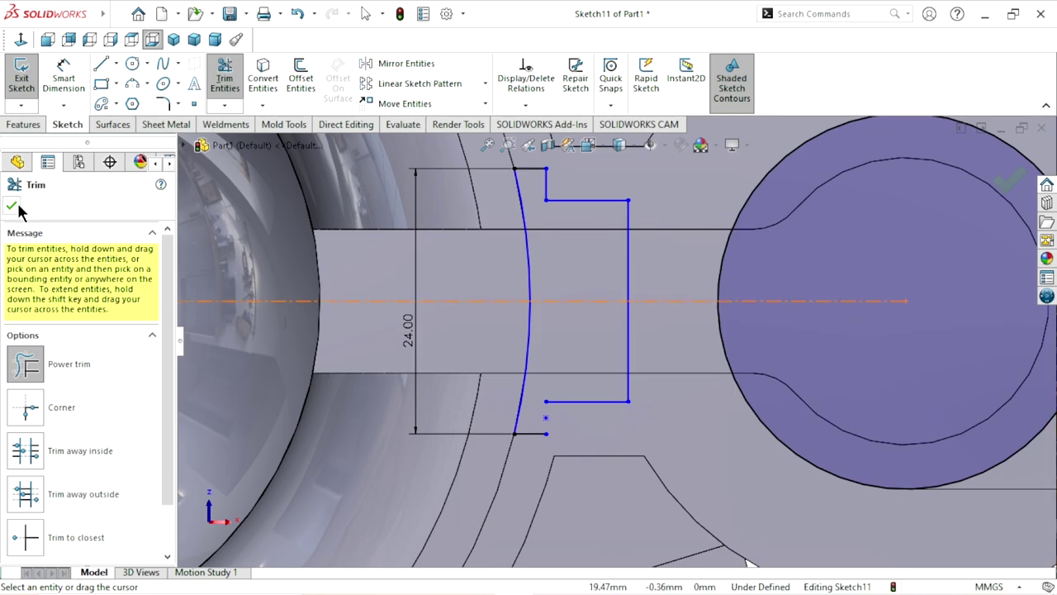
# Close the bottom step with a short vertical line so Sketch11 forms one shaded profile.
pyautogui.click(12, 206)
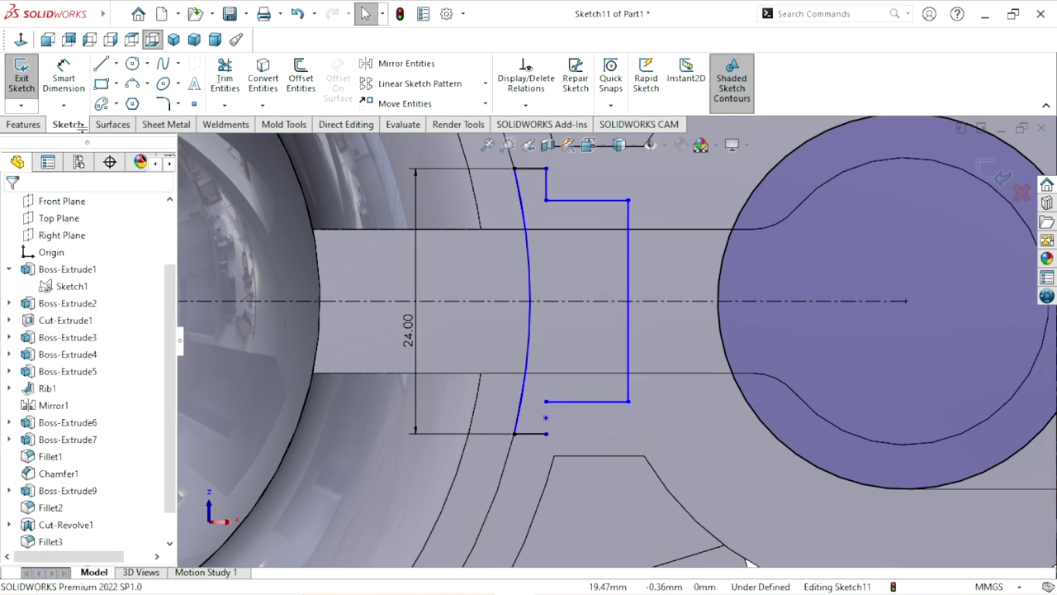
pyautogui.click(545, 401)
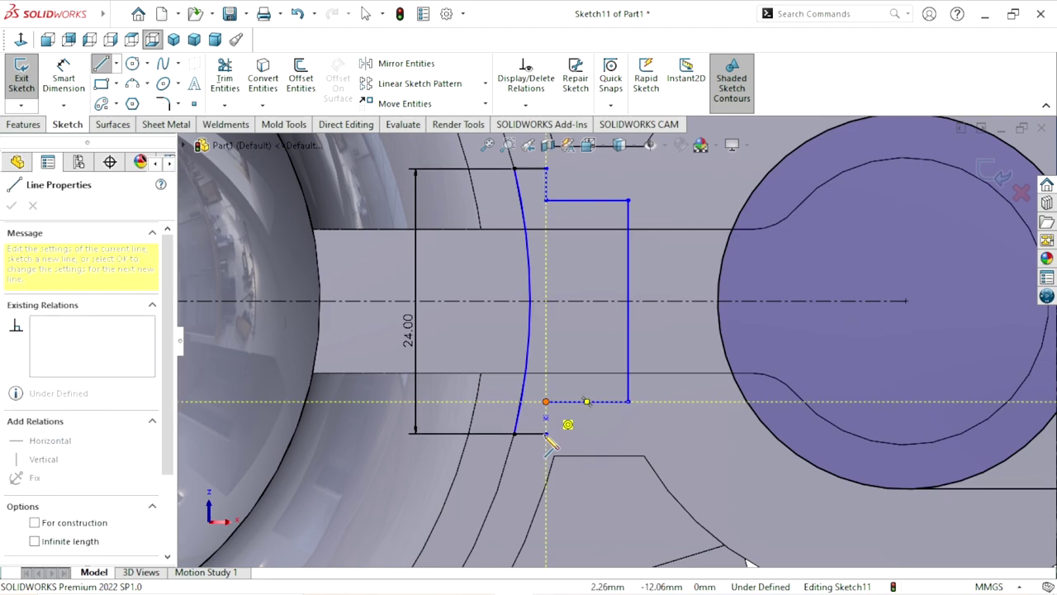
pyautogui.click(545, 432)
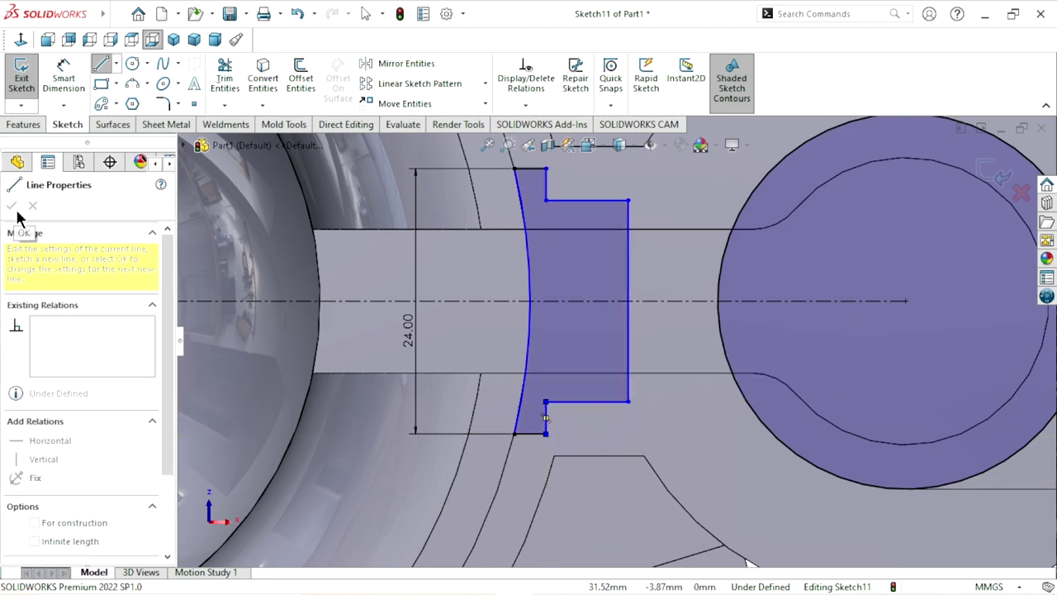
pyautogui.press('Escape')
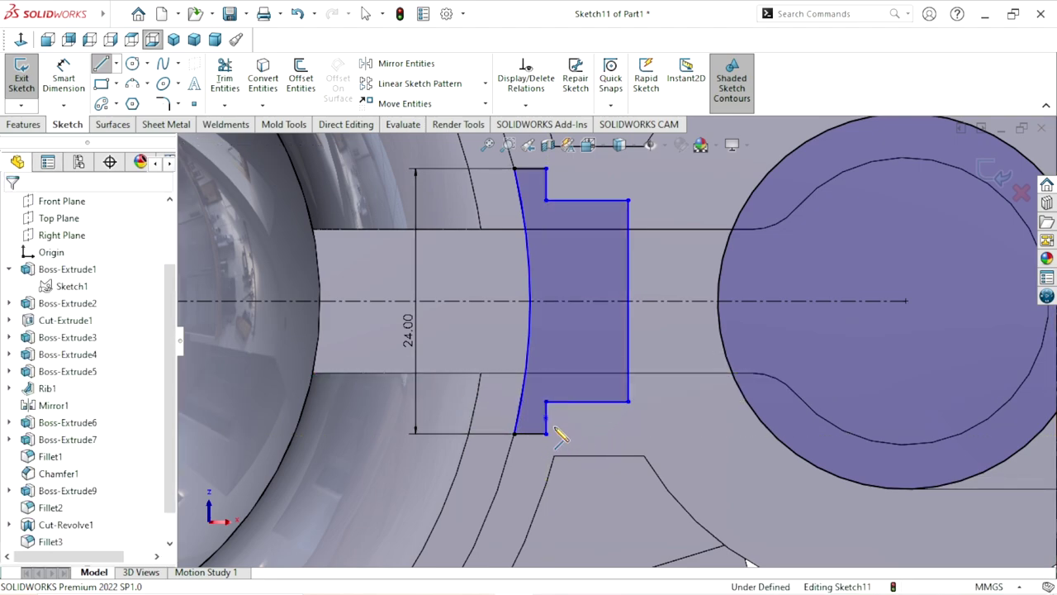
pyautogui.scroll(-3, 558, 431)
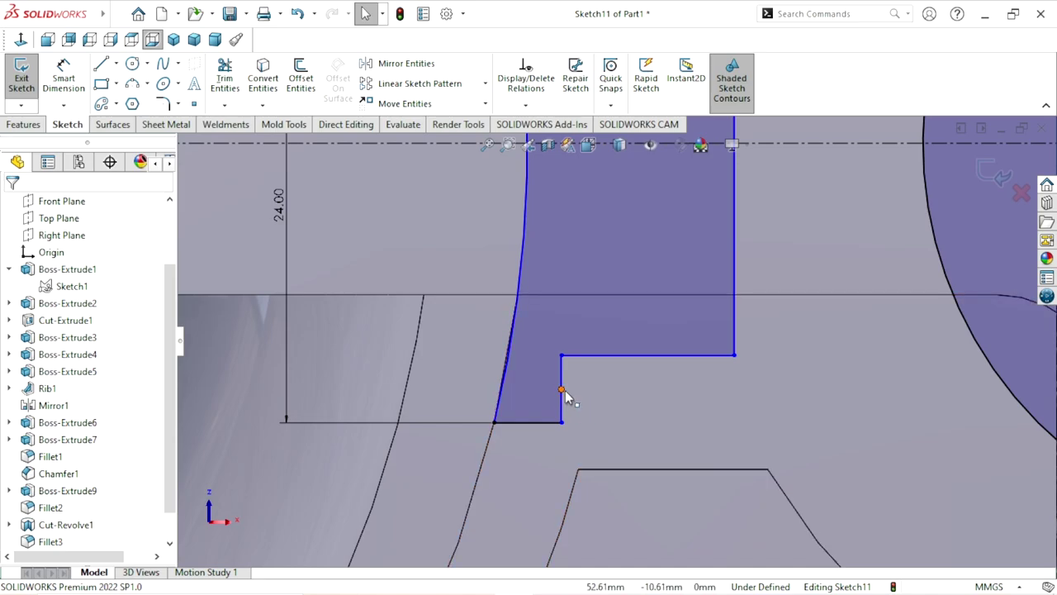
pyautogui.click(562, 390)
pyautogui.press('Escape')
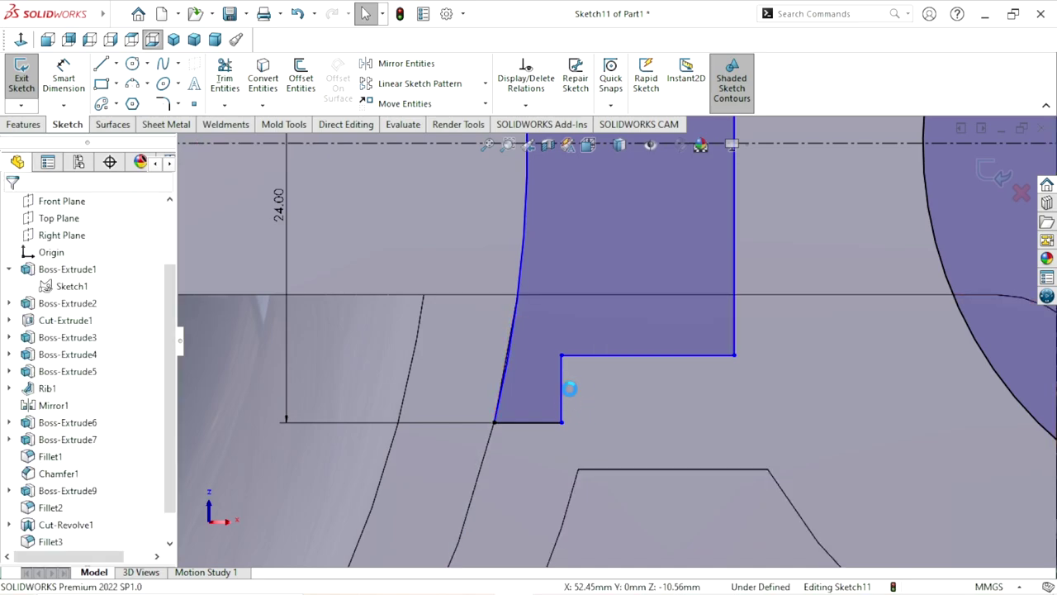
pyautogui.scroll(5, 627, 443)
pyautogui.scroll(-2, 675, 322)
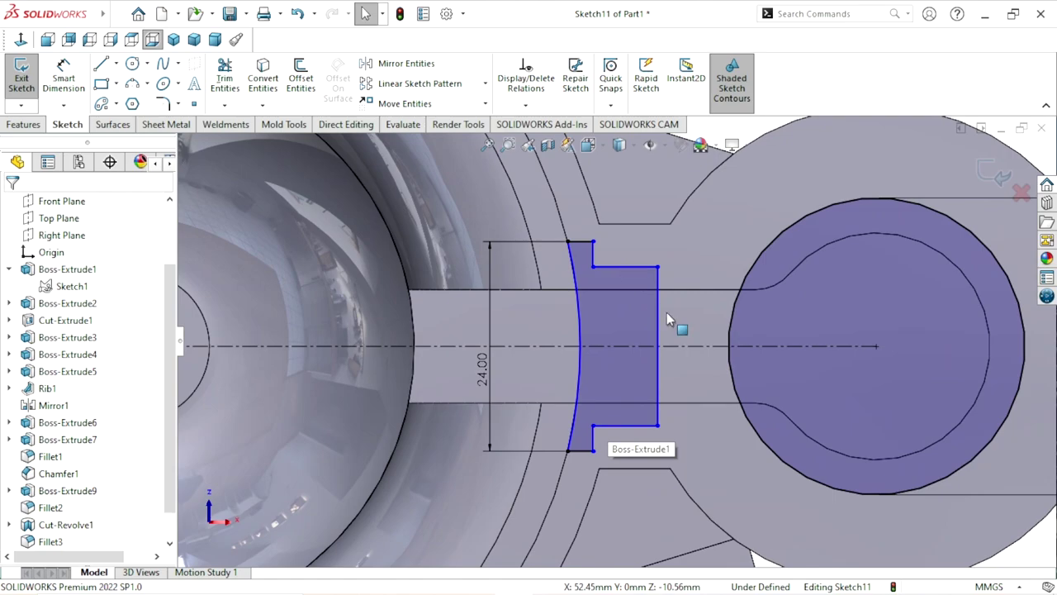
pyautogui.scroll(2, 652, 346)
pyautogui.scroll(-1, 632, 367)
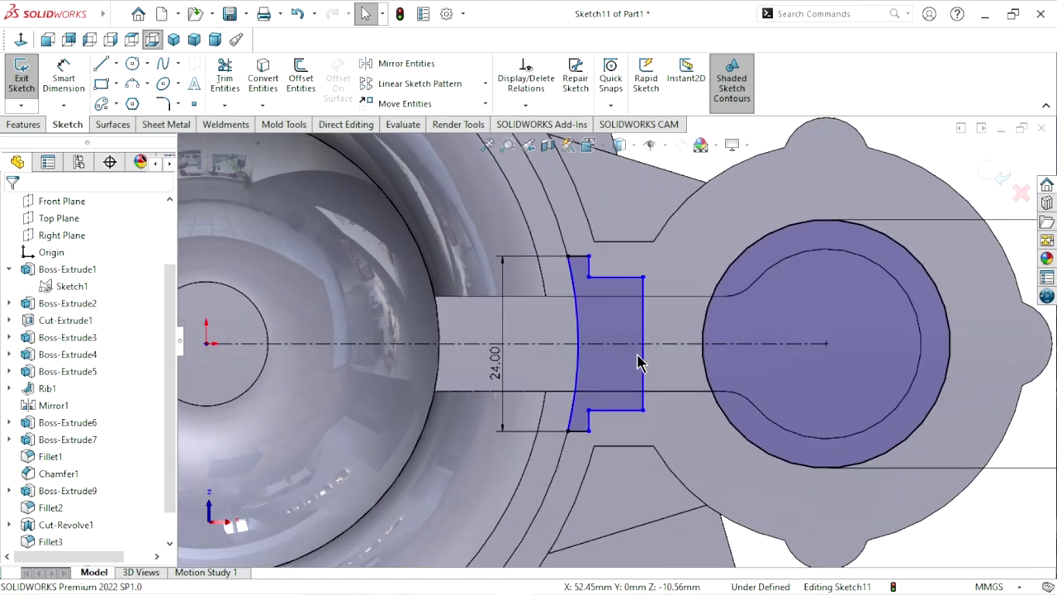
# Dimension the right vertical edge at 20 mm and the top short edge at 5 mm.
pyautogui.click(63, 86)
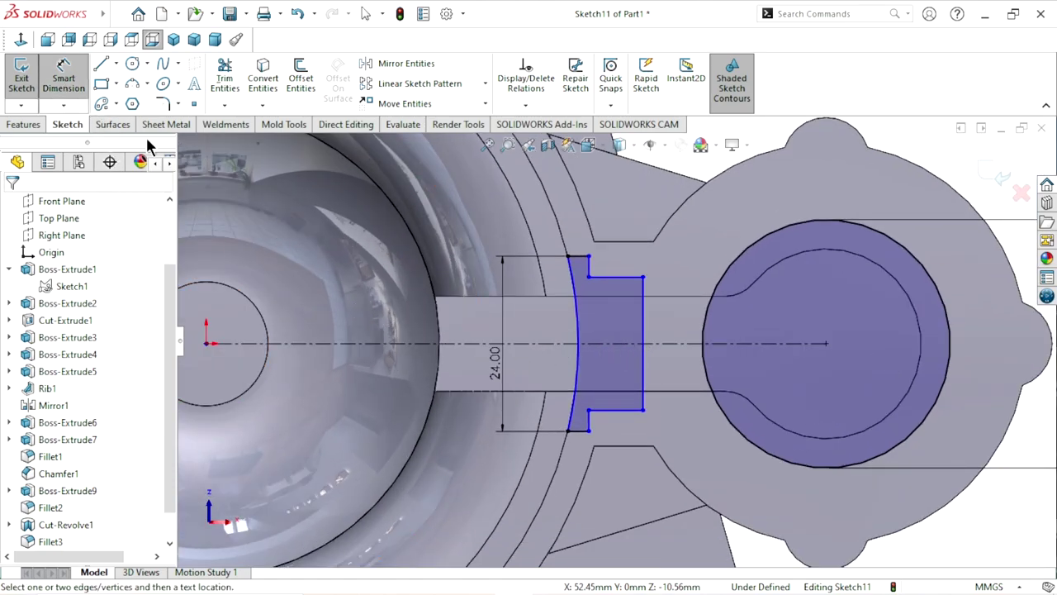
pyautogui.click(647, 368)
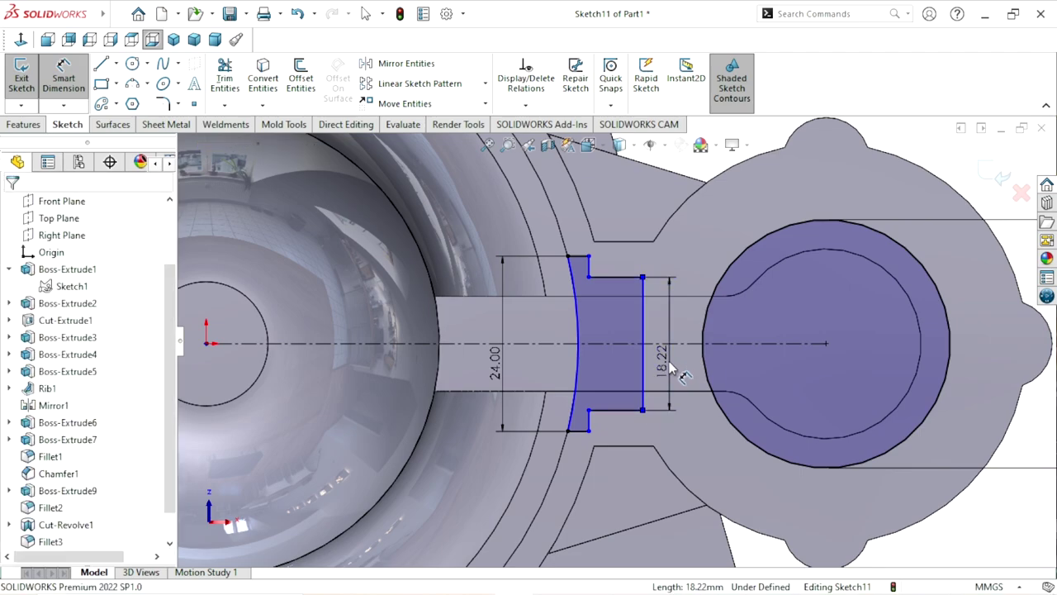
pyautogui.click(671, 369)
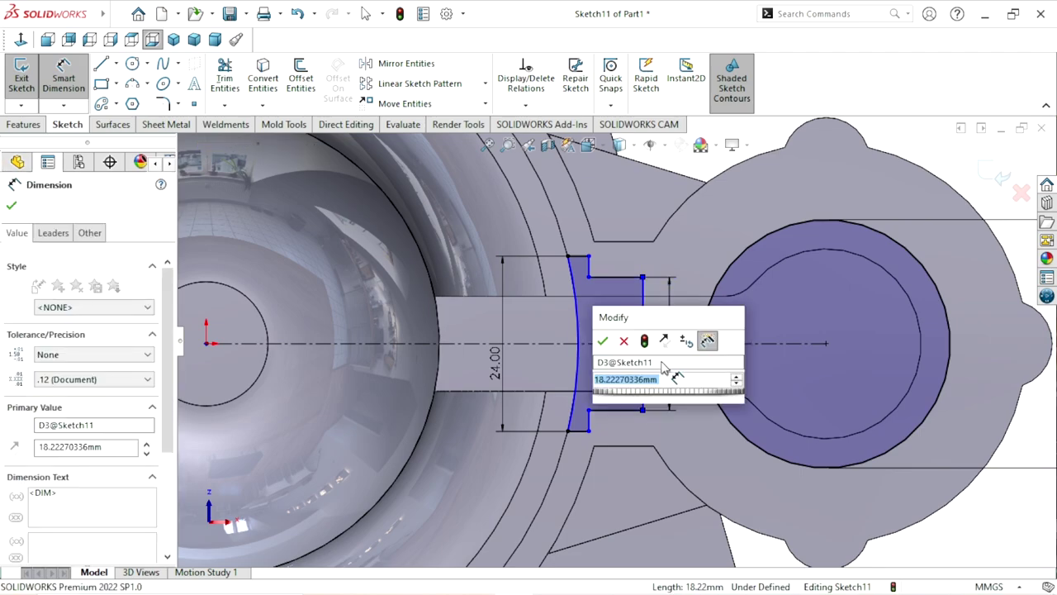
pyautogui.write('20')
pyautogui.click(604, 342)
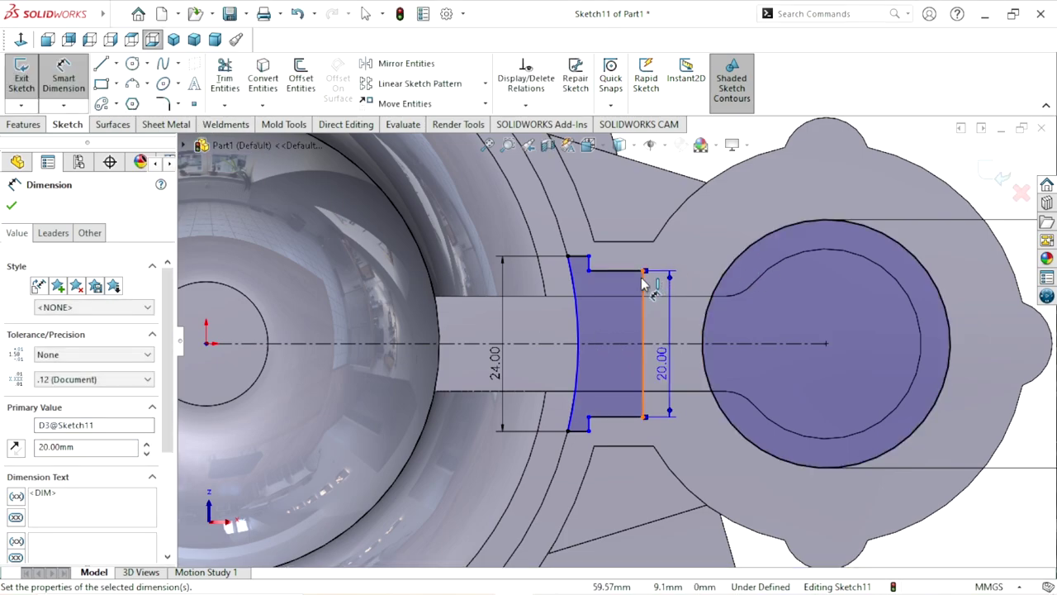
pyautogui.click(578, 259)
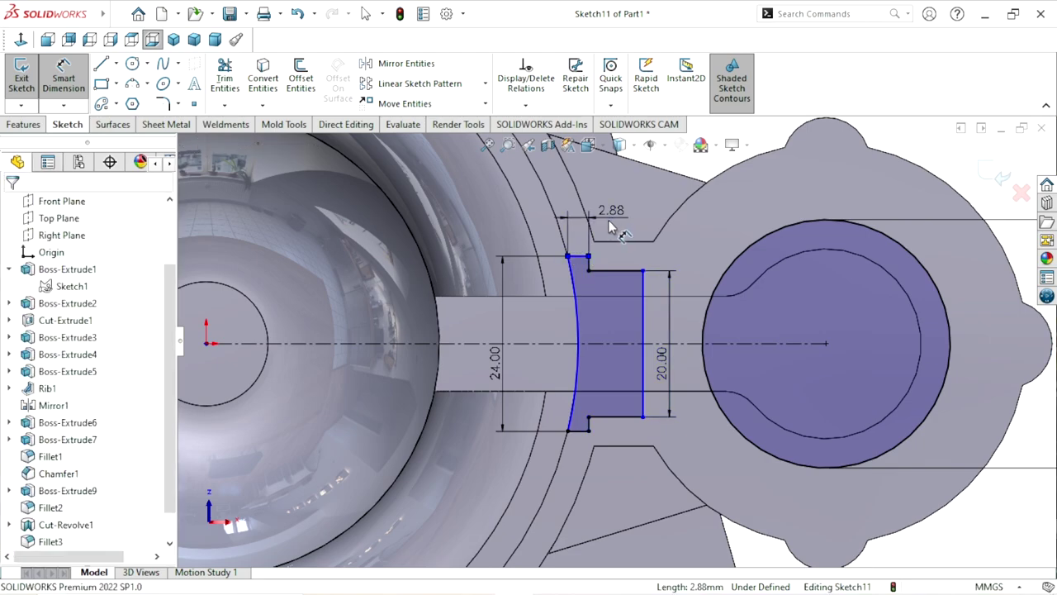
pyautogui.click(611, 227)
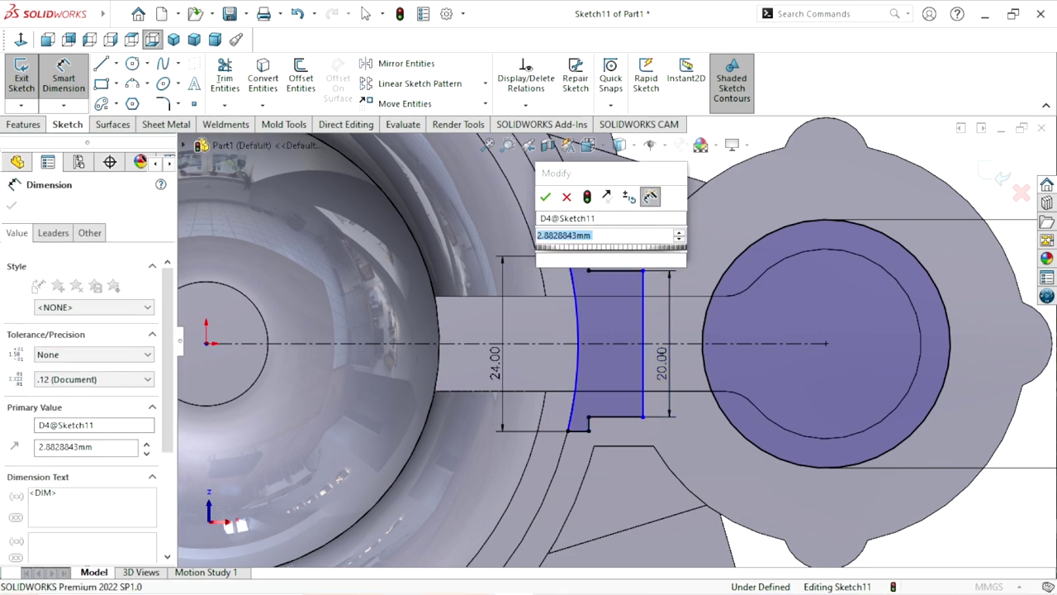
pyautogui.write('5')
pyautogui.click(548, 197)
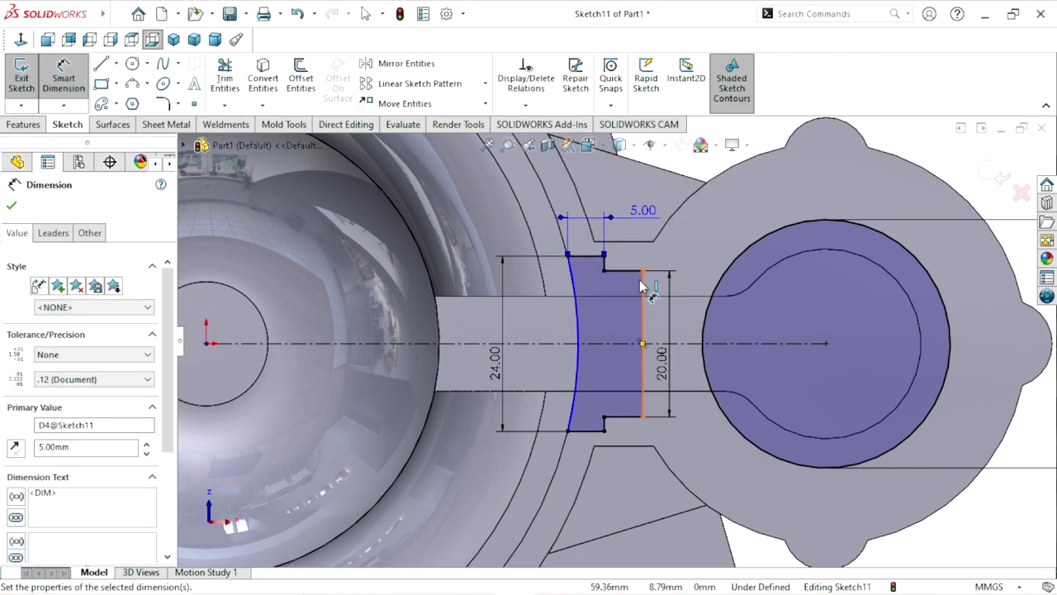
# Dimension the circle centre 24.71 mm from the right vertical edge.
pyautogui.click(826, 344)
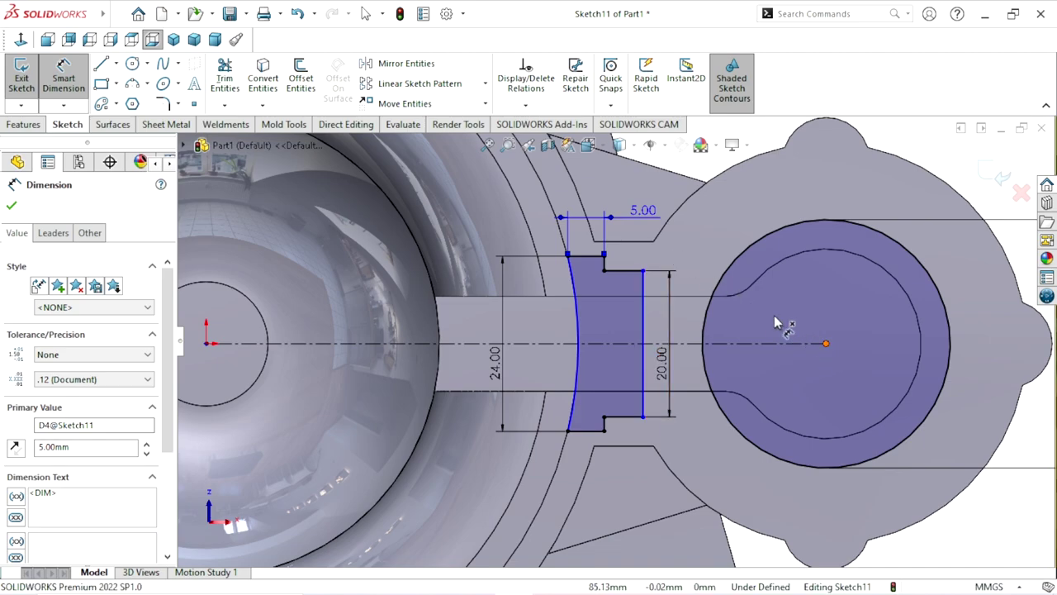
pyautogui.click(685, 263)
pyautogui.click(761, 201)
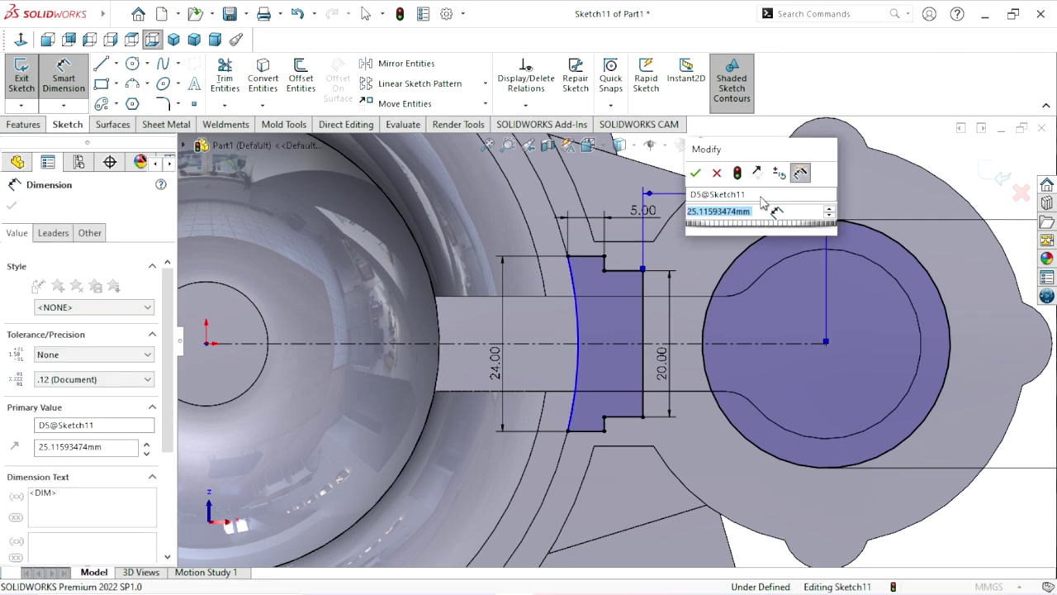
pyautogui.write('24.71')
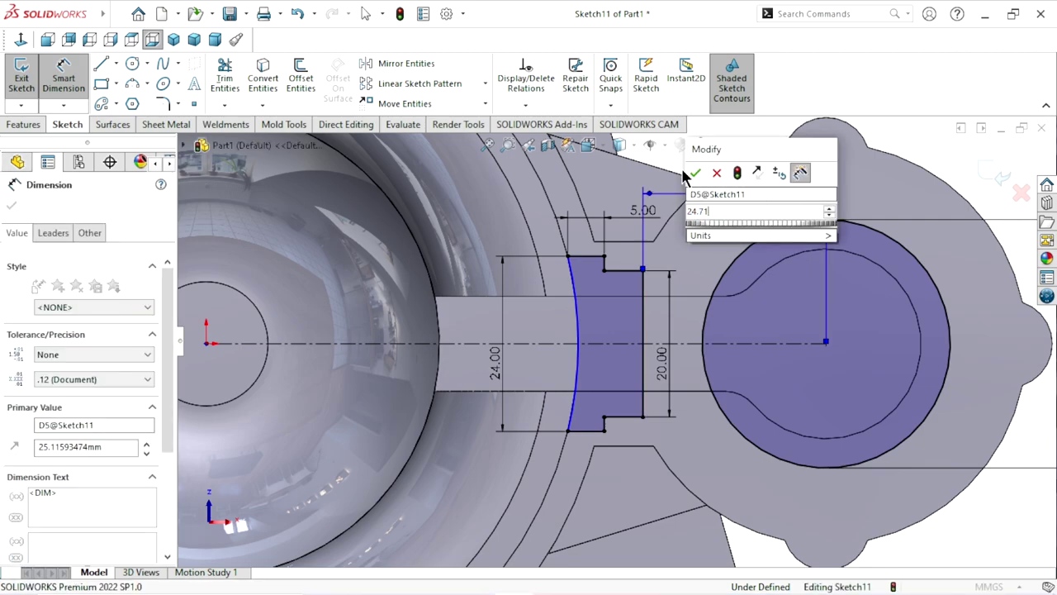
pyautogui.press('Escape')
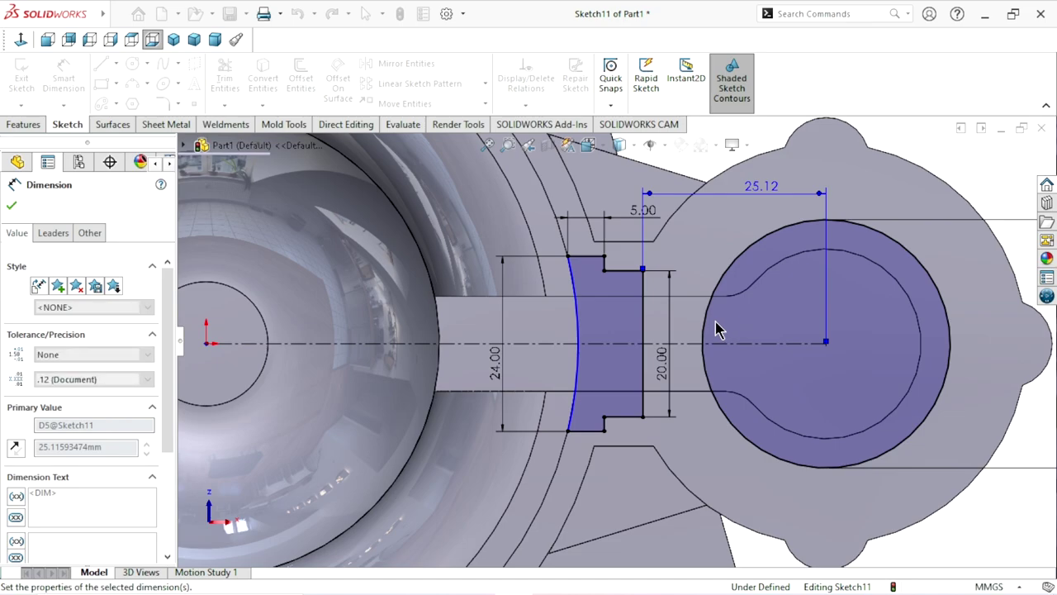
pyautogui.scroll(2, 650, 368)
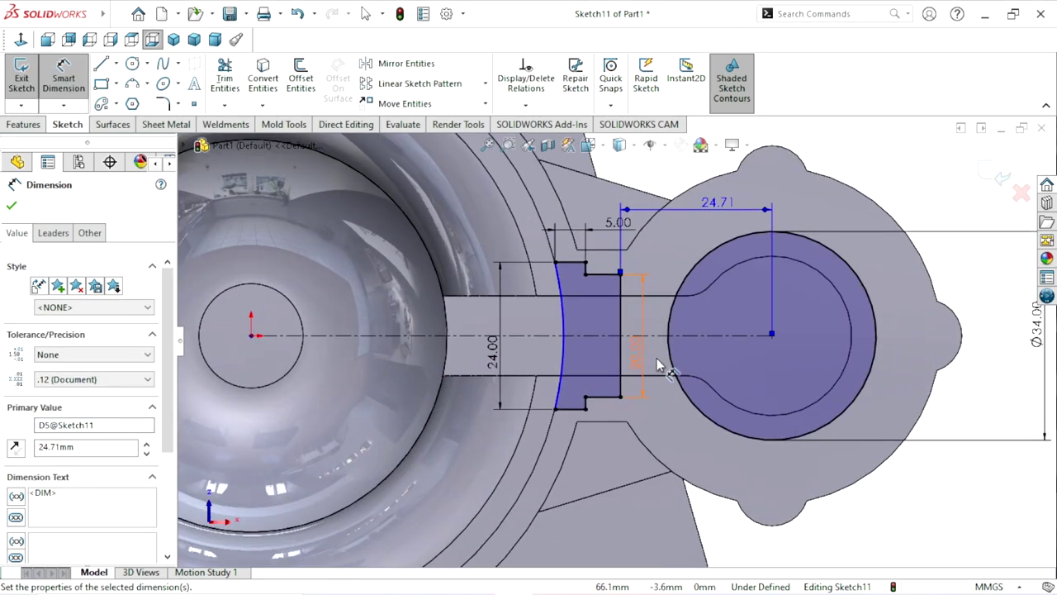
pyautogui.click(658, 365)
pyautogui.click(10, 208)
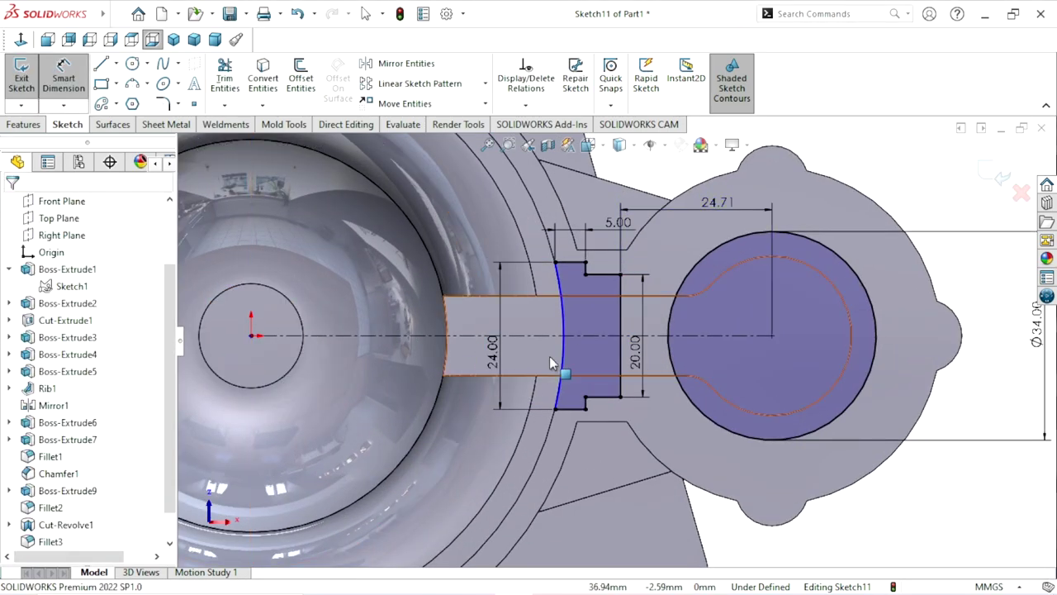
# Fully define the remaining Sketch11 geometry automatically with Fully Define Sketch.
pyautogui.click(525, 105)
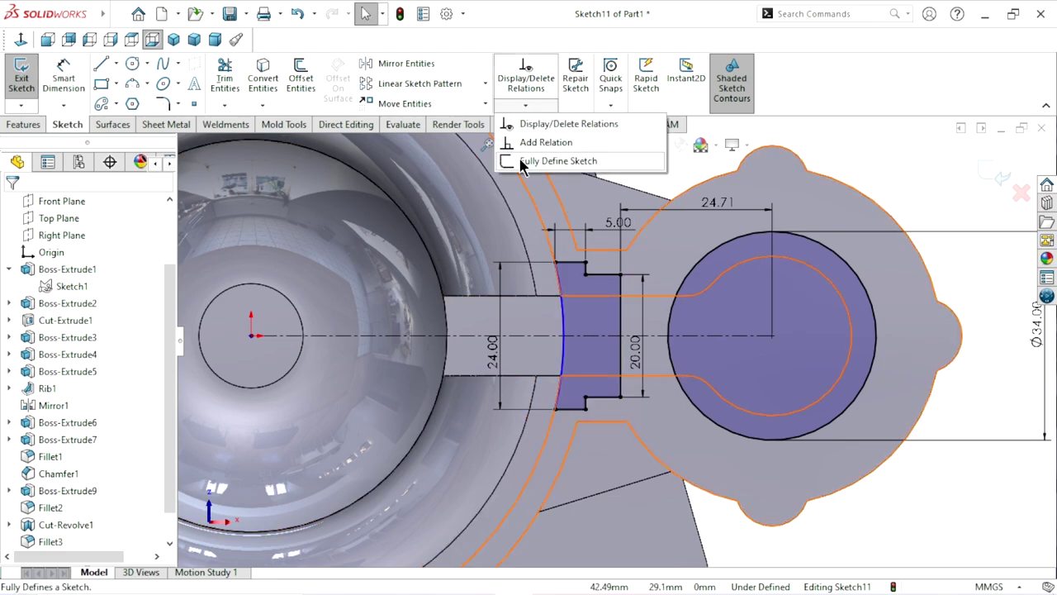
pyautogui.click(523, 161)
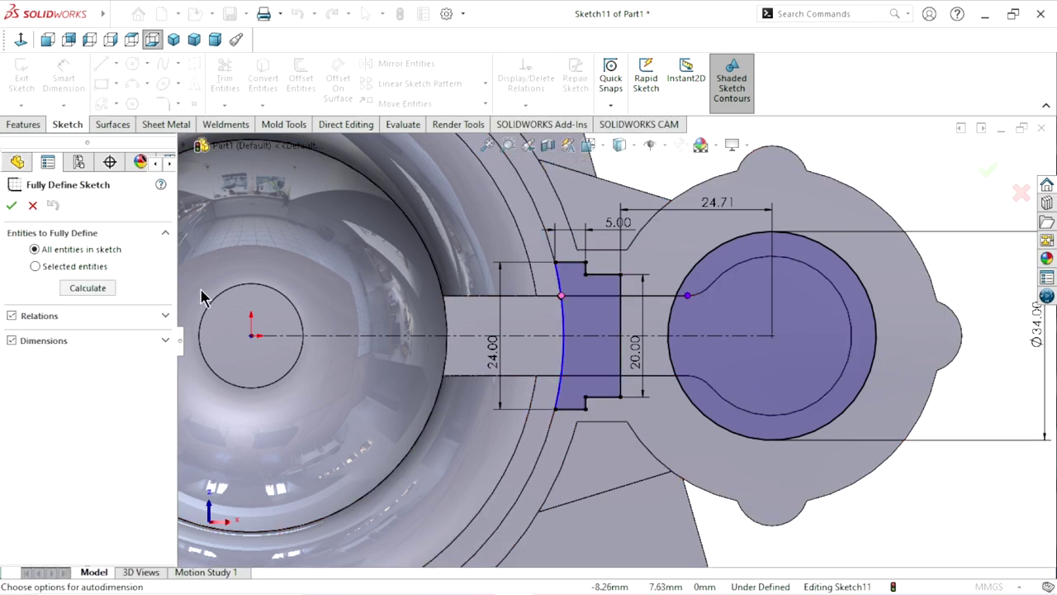
pyautogui.click(87, 287)
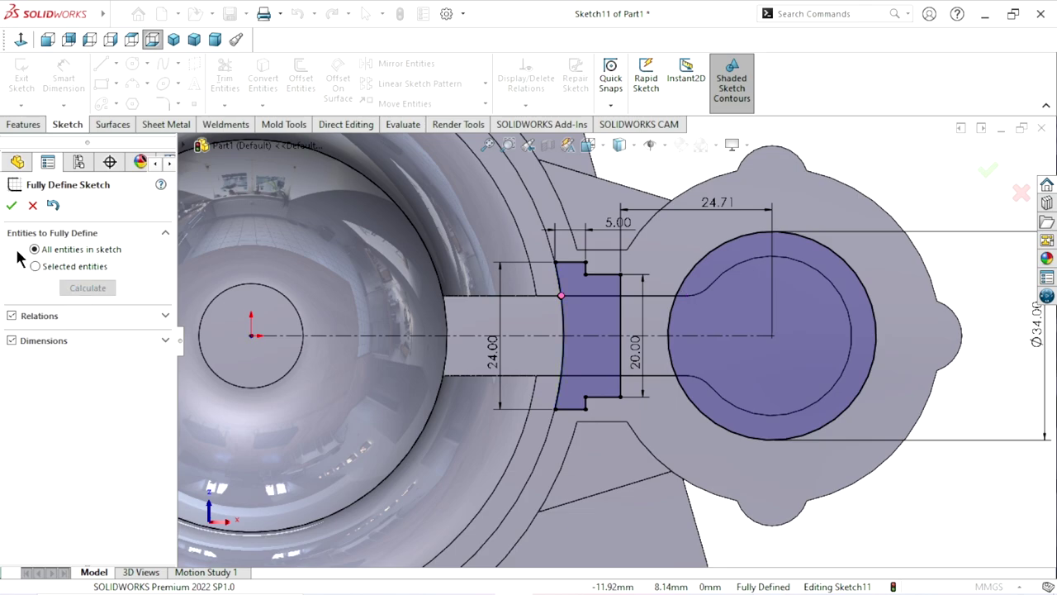
pyautogui.click(12, 205)
pyautogui.scroll(2, 511, 382)
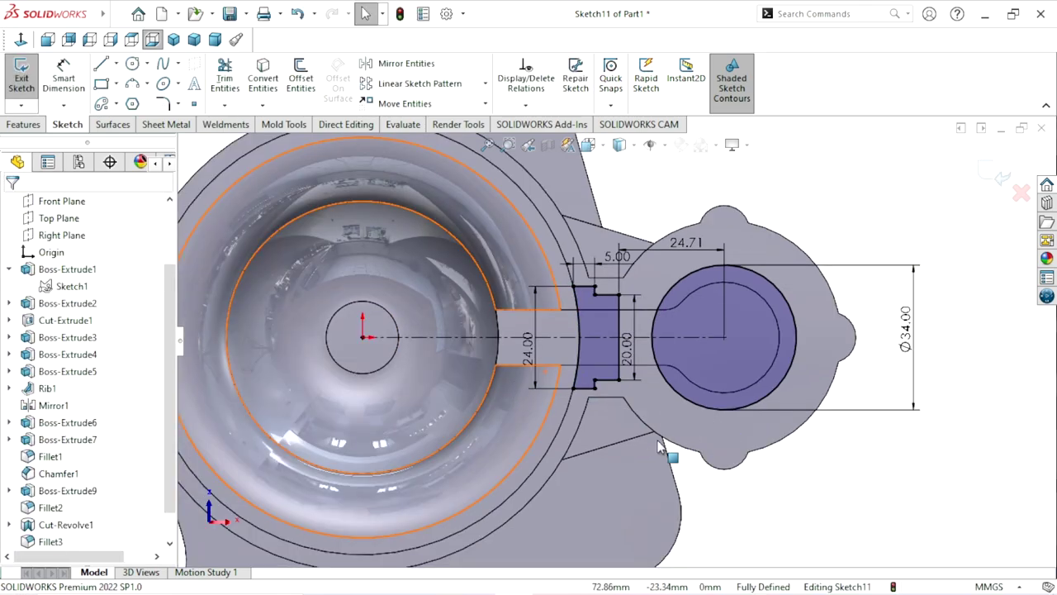
# Cut the Sketch11 circle 4 mm blind into the lug boss as Cut-Extrude3.
pyautogui.click(23, 125)
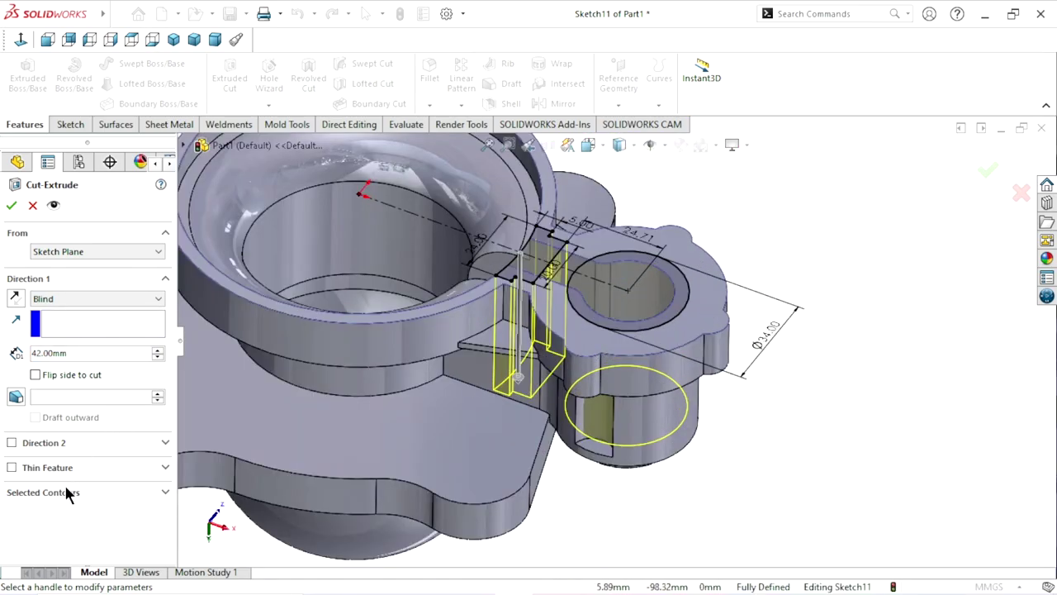
pyautogui.click(66, 492)
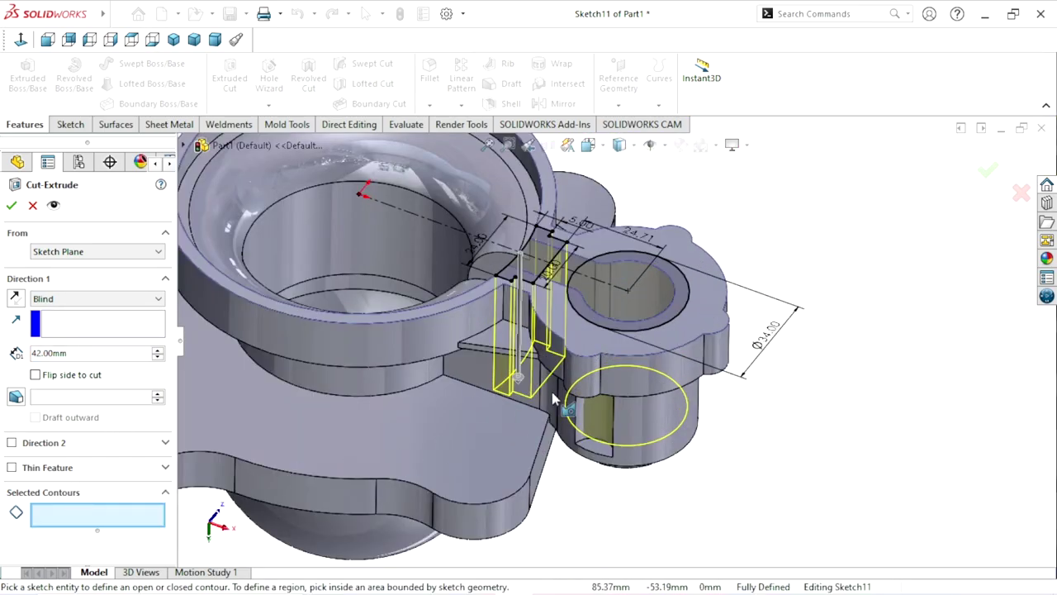
pyautogui.click(653, 335)
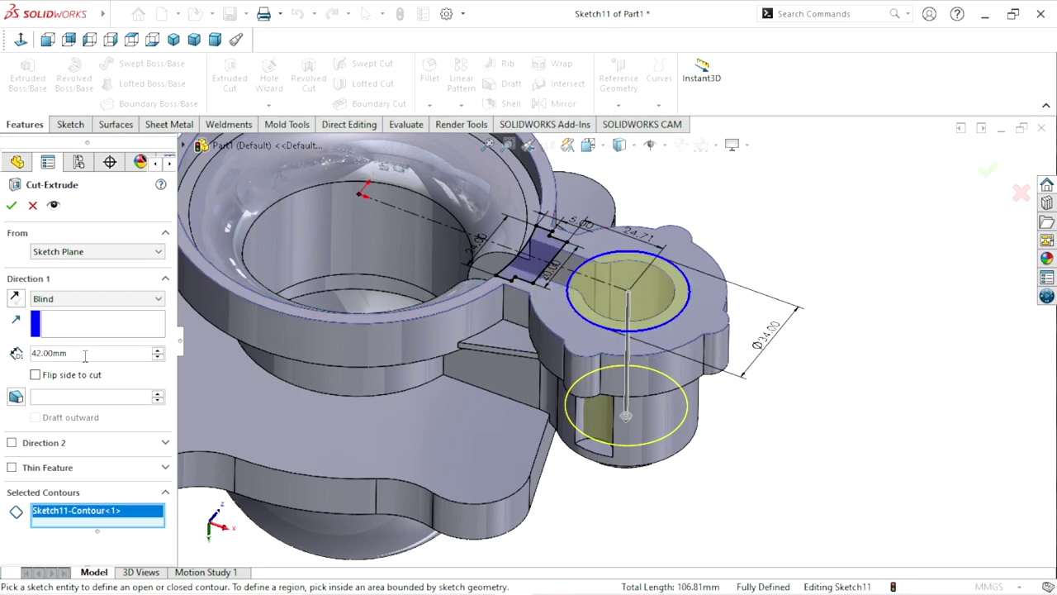
pyautogui.write('4')
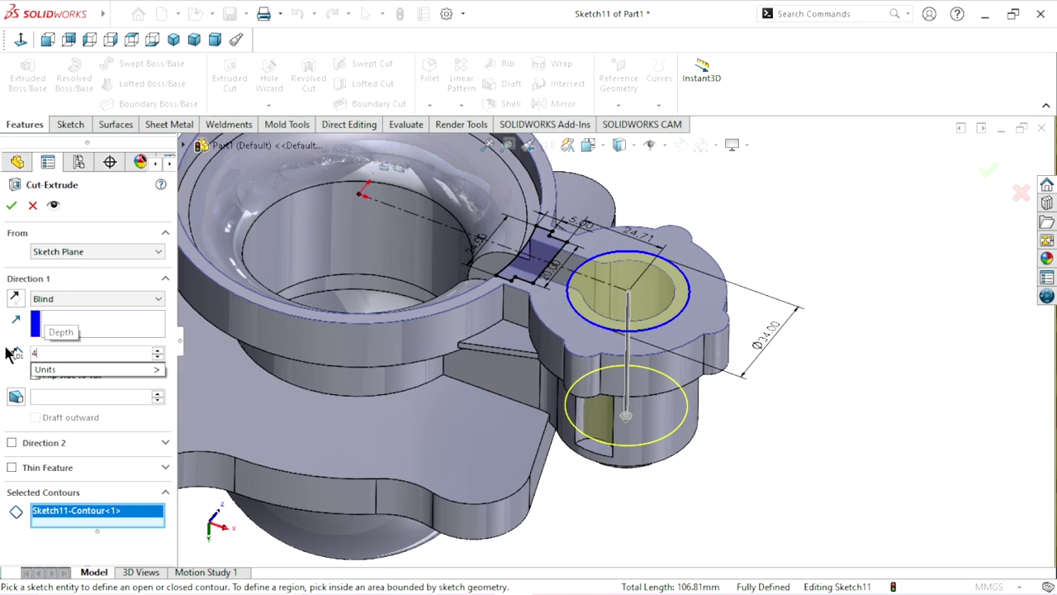
pyautogui.press('Return')
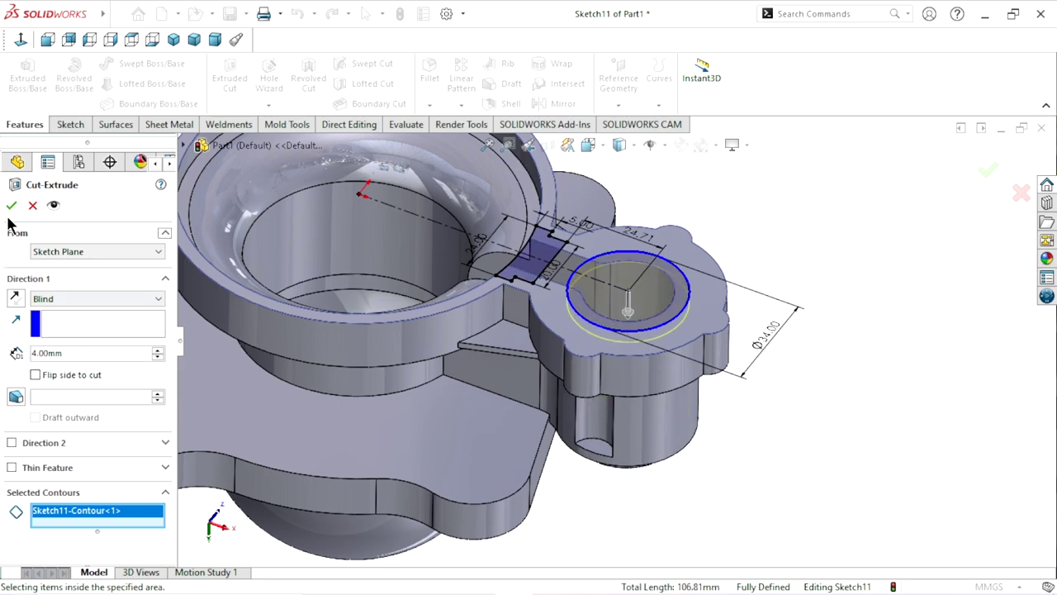
pyautogui.click(12, 205)
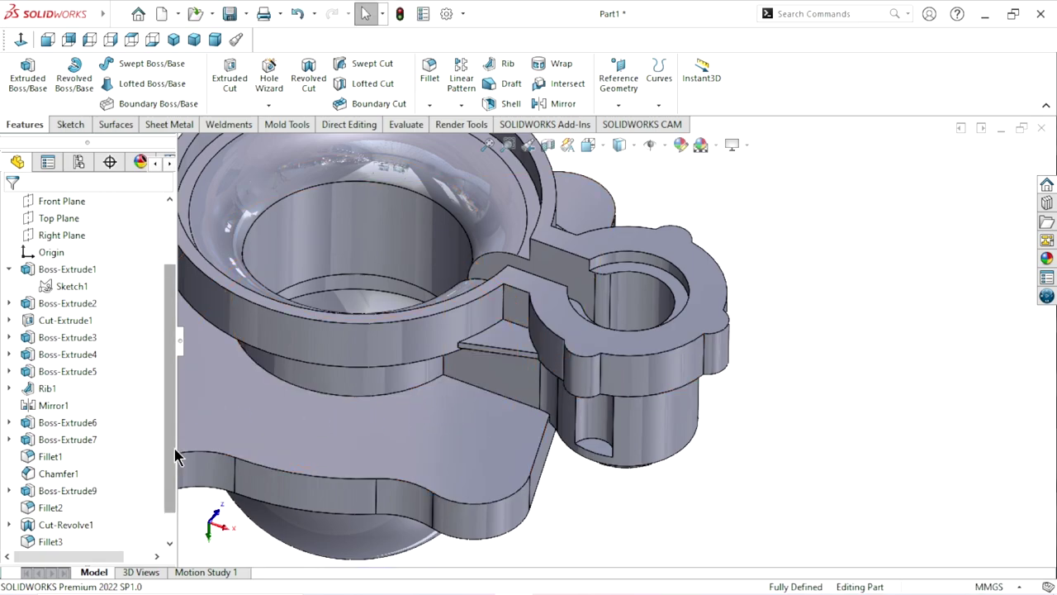
pyautogui.moveTo(173, 455); pyautogui.dragTo(172, 489)
# Start a new Extruded Cut from Sketch11 with the Up To Surface end condition.
pyautogui.click(10, 541)
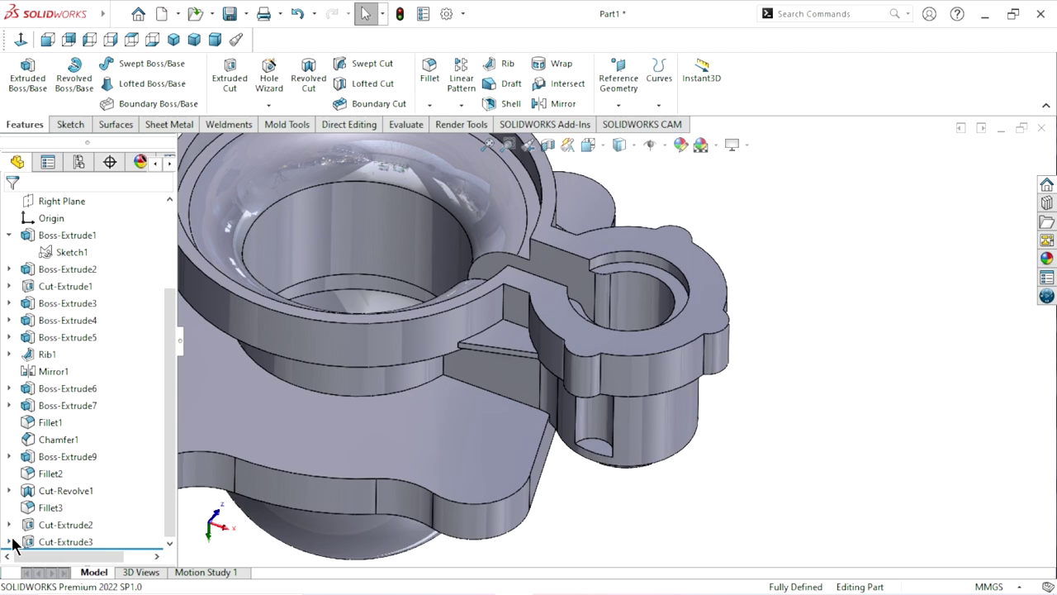
pyautogui.click(45, 541)
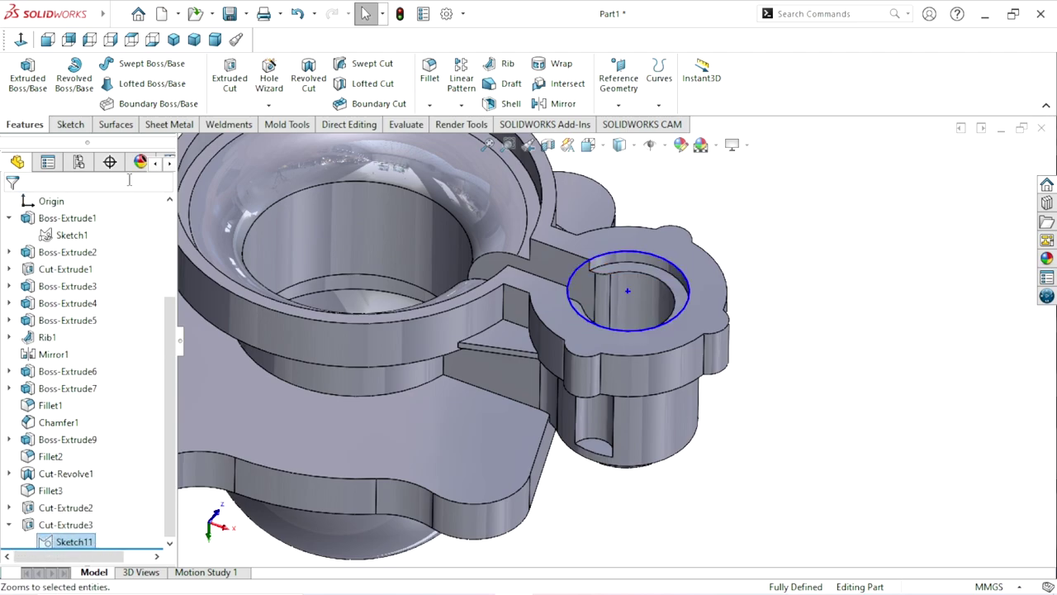
pyautogui.click(225, 76)
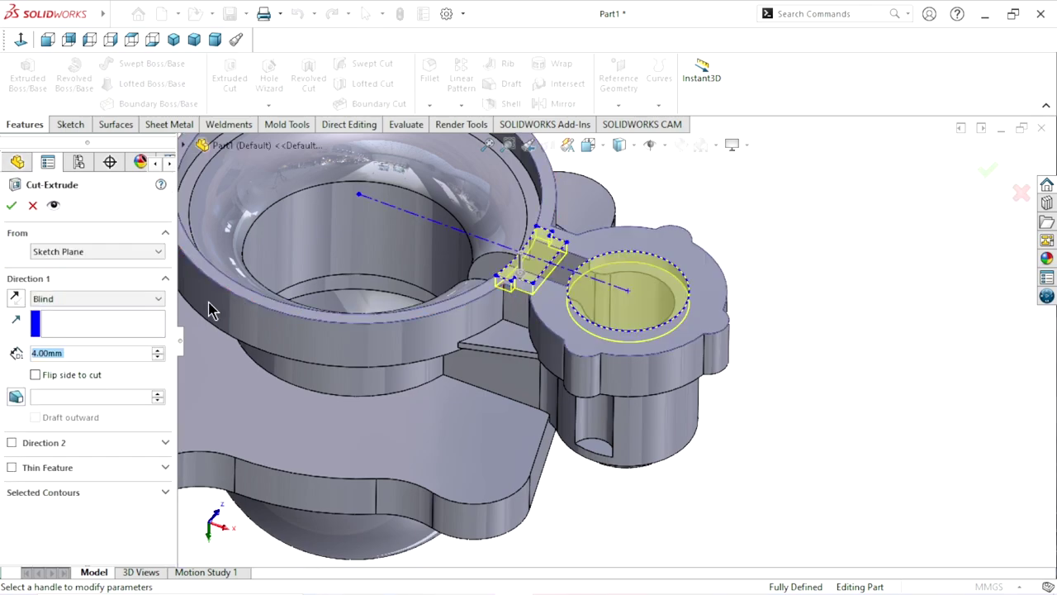
pyautogui.click(73, 302)
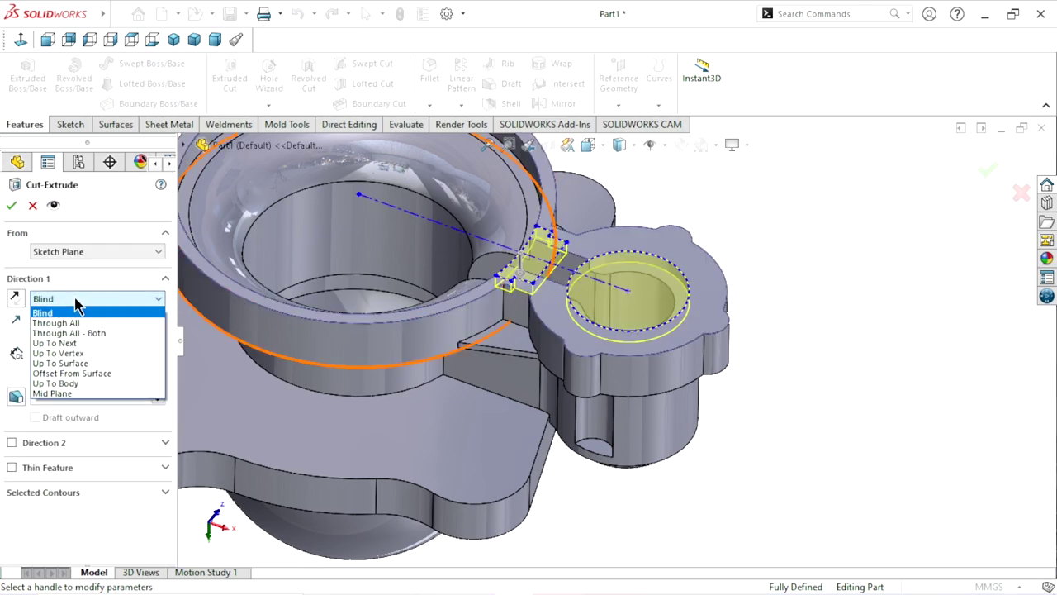
pyautogui.click(89, 367)
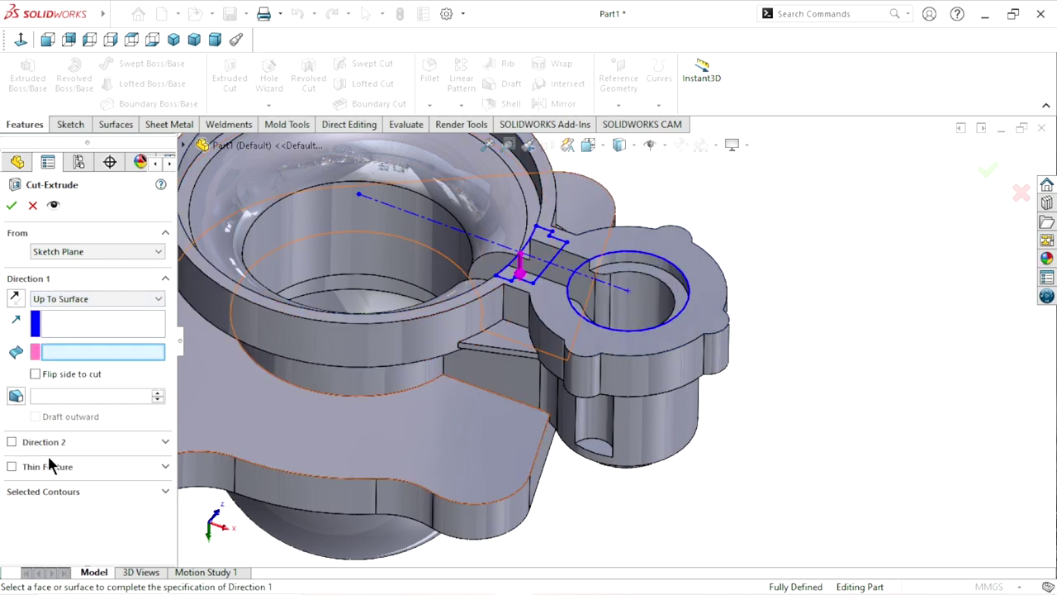
# Try picking slot regions as cut contours, then clear the contour selection.
pyautogui.click(63, 492)
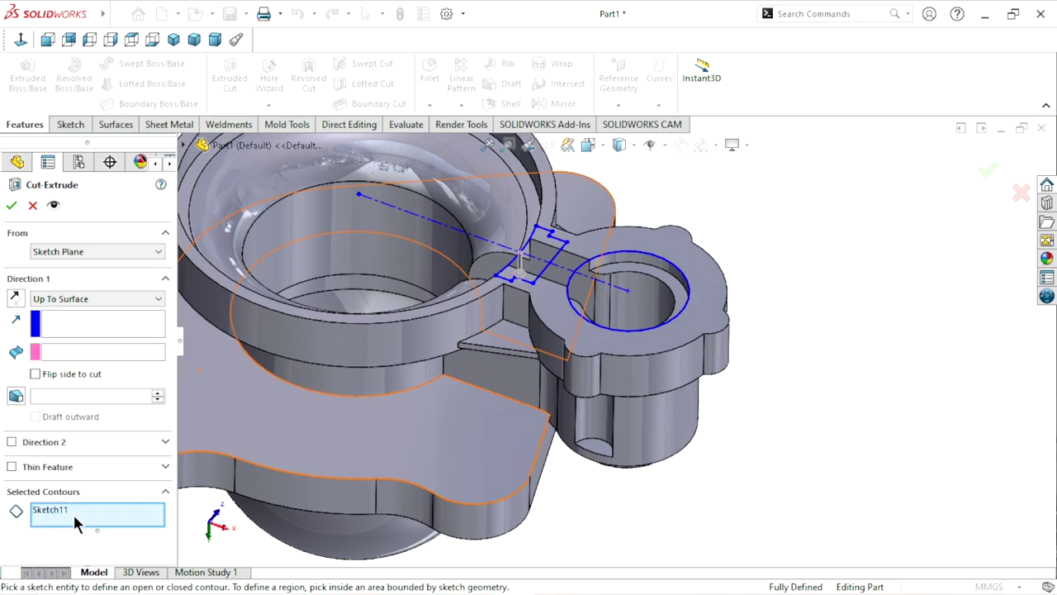
pyautogui.rightClick(72, 512)
pyautogui.click(124, 463)
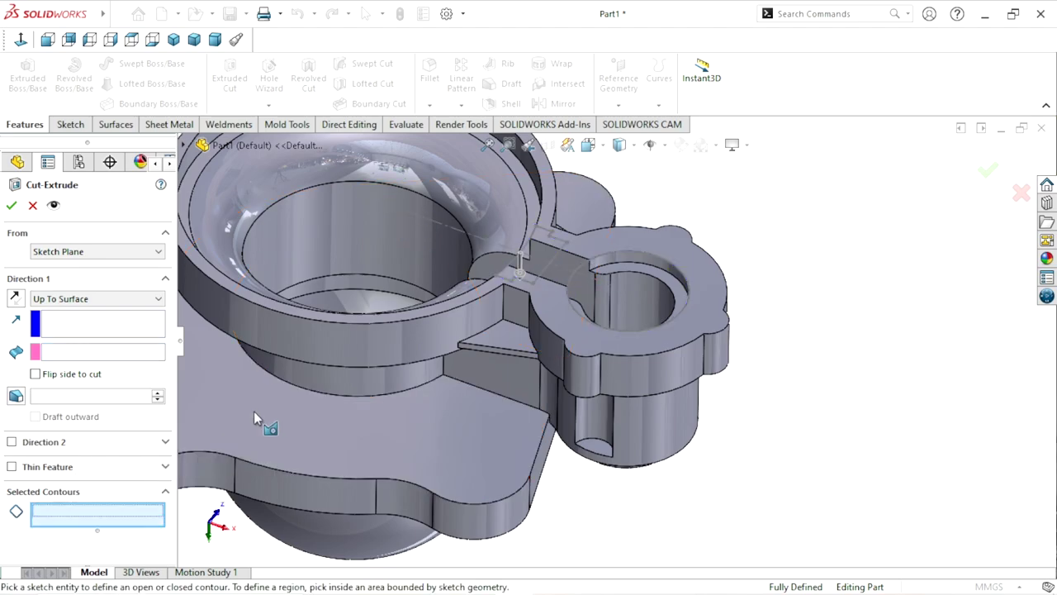
pyautogui.click(555, 257)
pyautogui.moveTo(466, 341); pyautogui.dragTo(617, 252, button='middle')
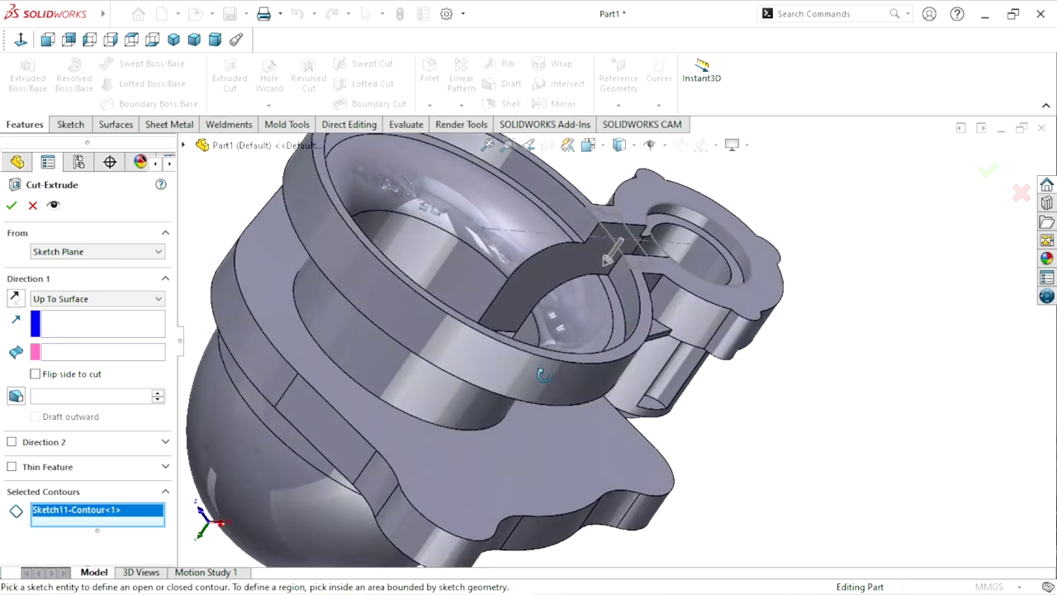
pyautogui.scroll(-2, 617, 252)
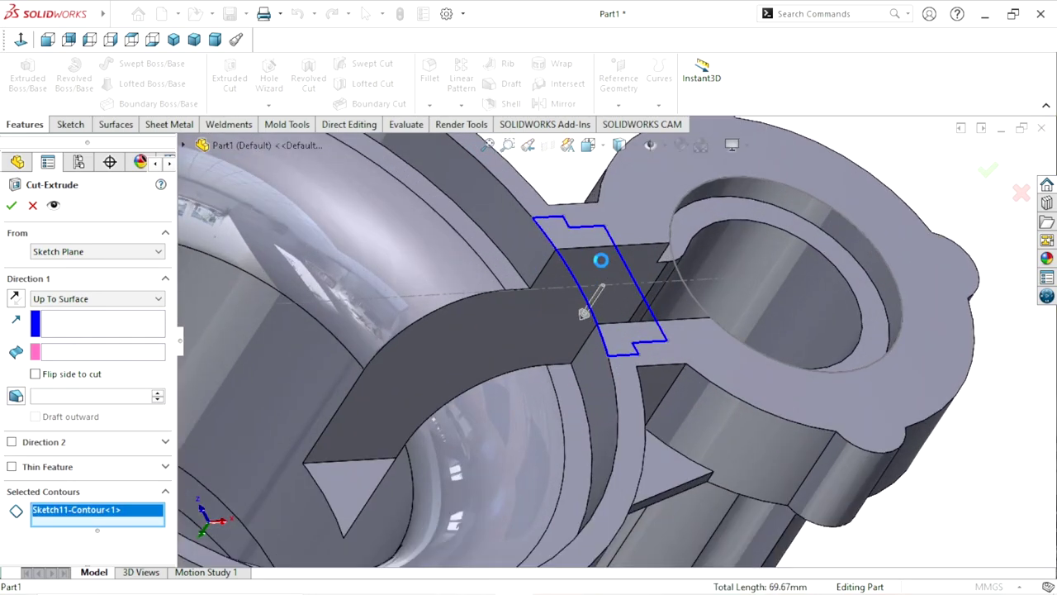
pyautogui.click(603, 261)
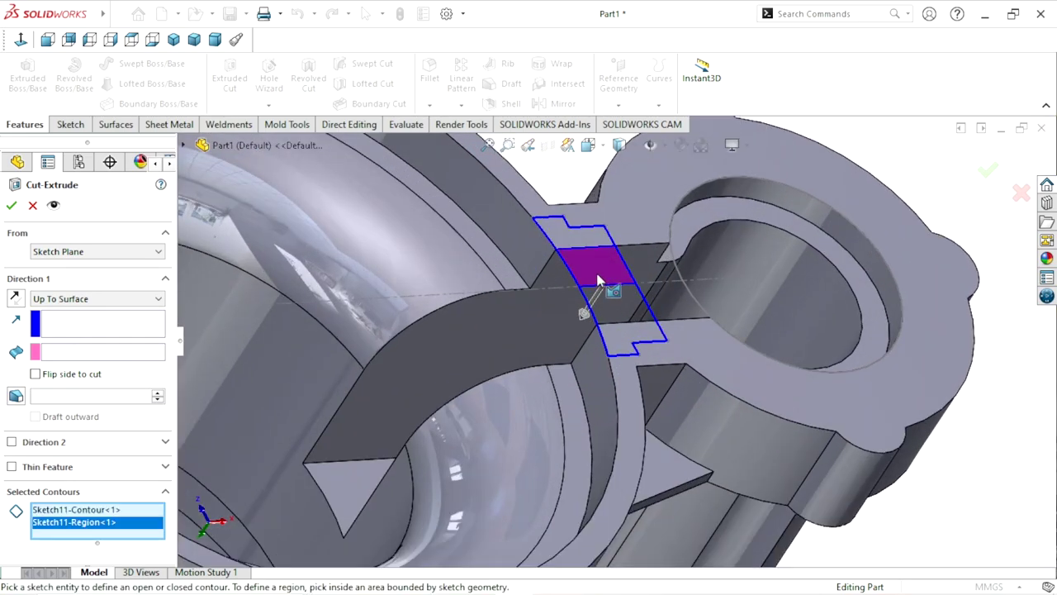
pyautogui.click(632, 308)
pyautogui.click(625, 342)
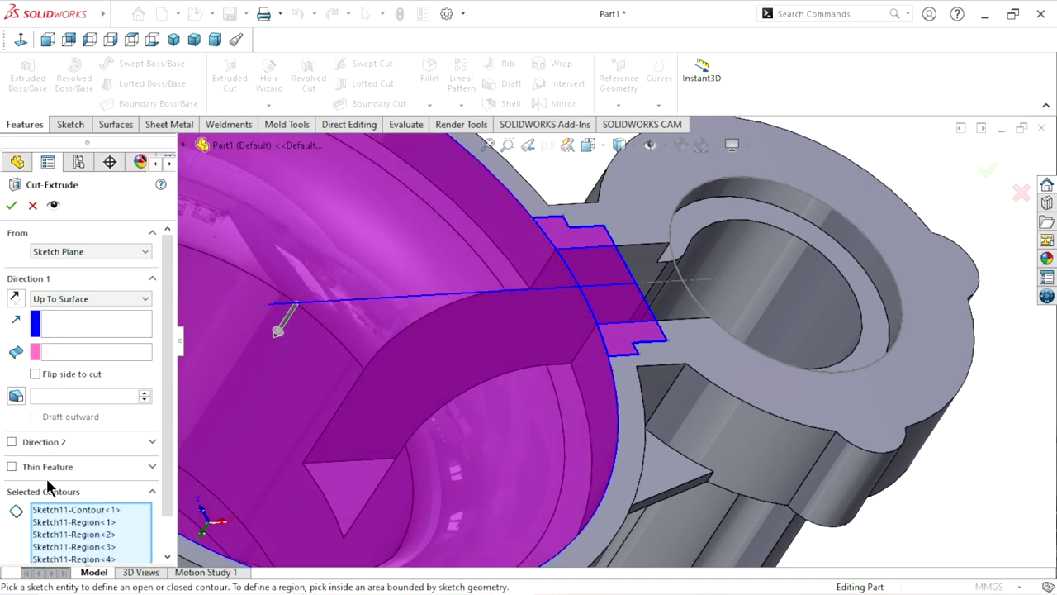
pyautogui.rightClick(67, 529)
pyautogui.click(107, 537)
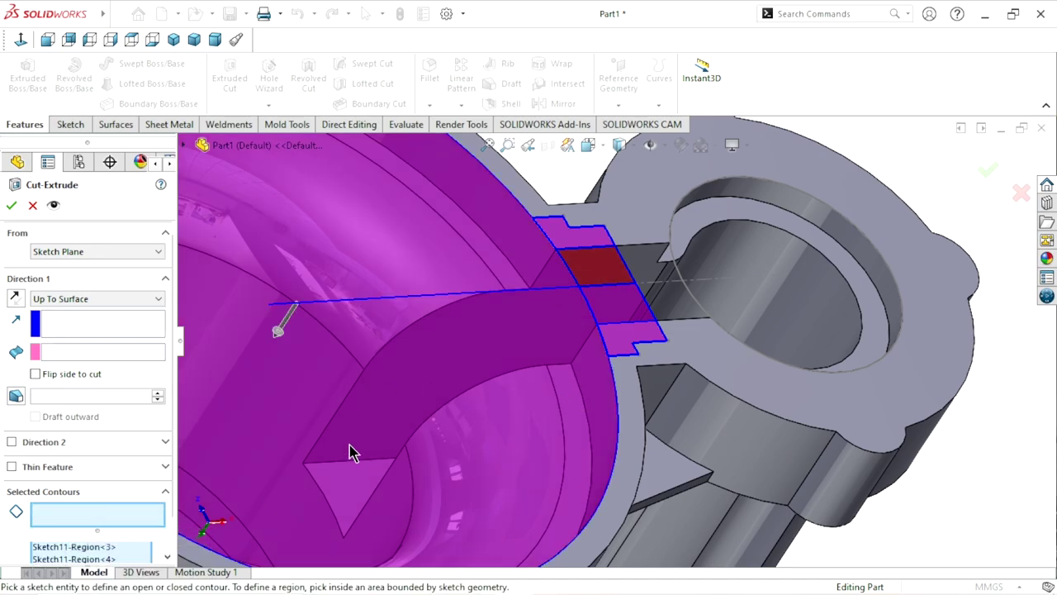
pyautogui.click(650, 307)
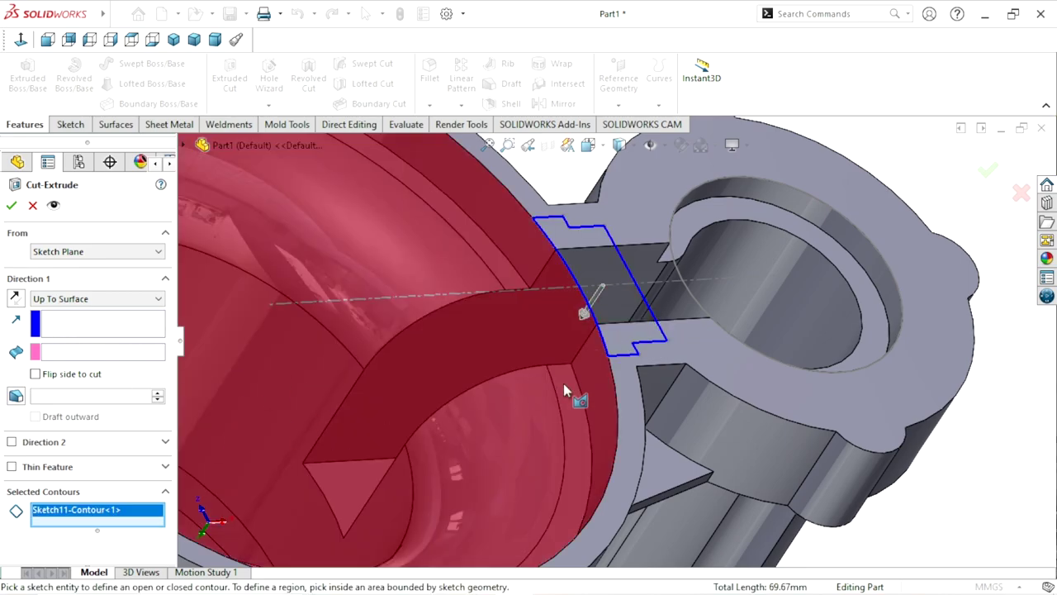
pyautogui.click(569, 399)
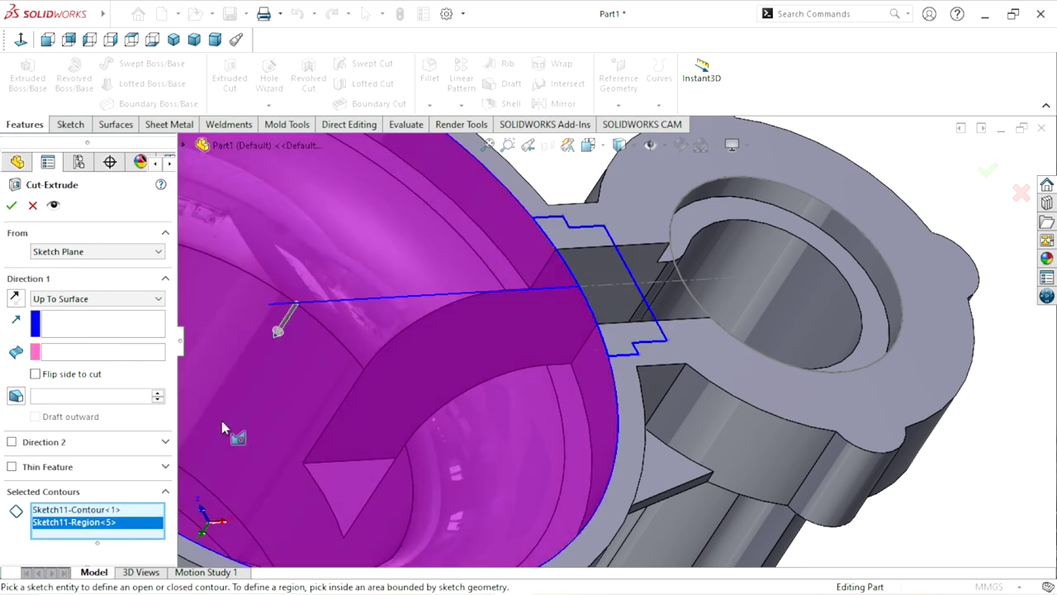
pyautogui.rightClick(76, 524)
pyautogui.click(115, 536)
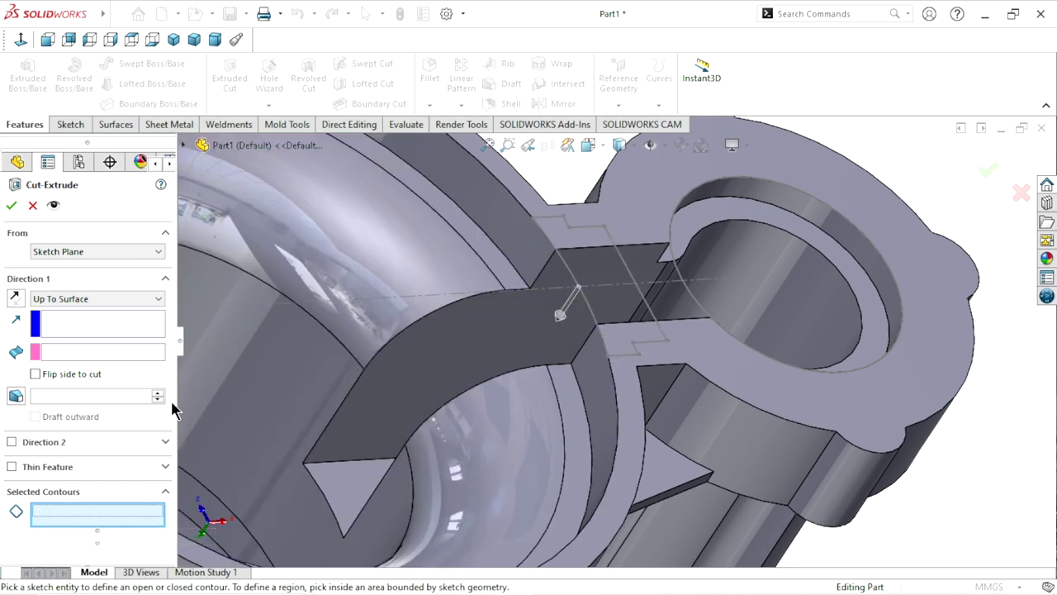
# End the cut at the bore's inner face and cut the stepped slot contour through the lug neck.
pyautogui.click(58, 353)
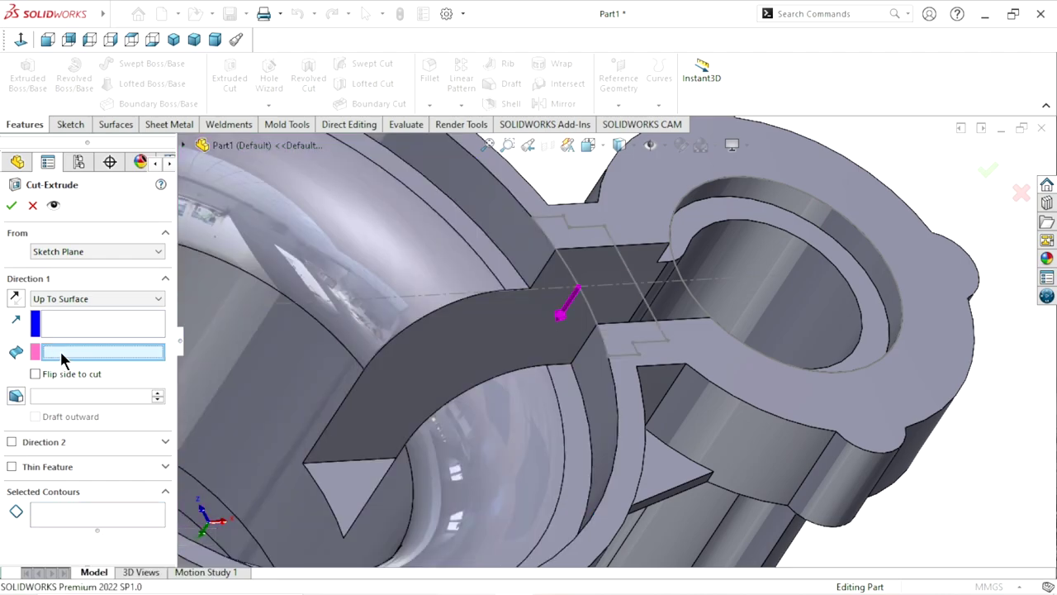
pyautogui.click(582, 409)
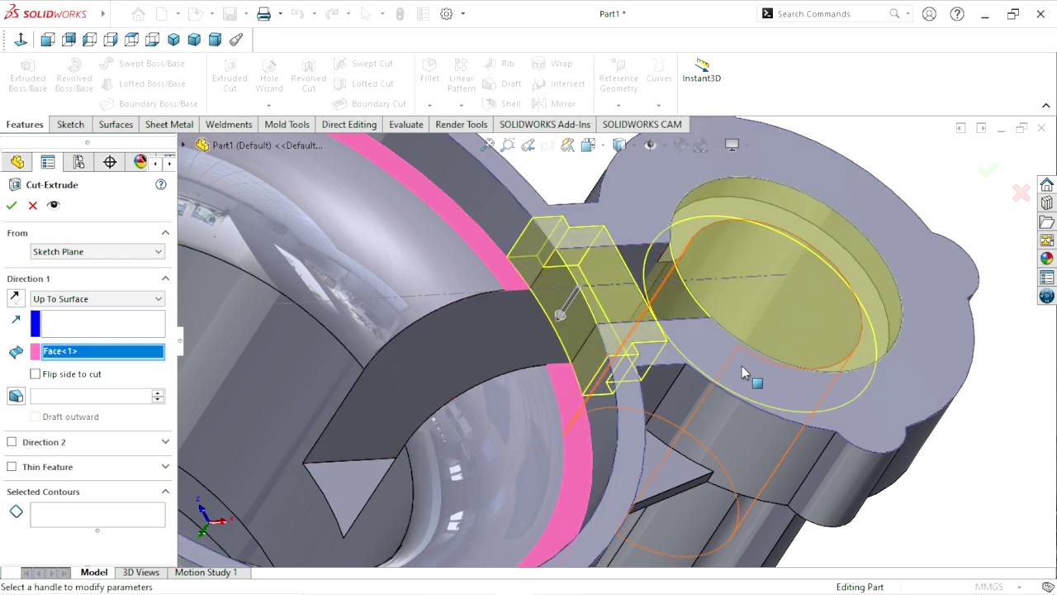
pyautogui.click(92, 512)
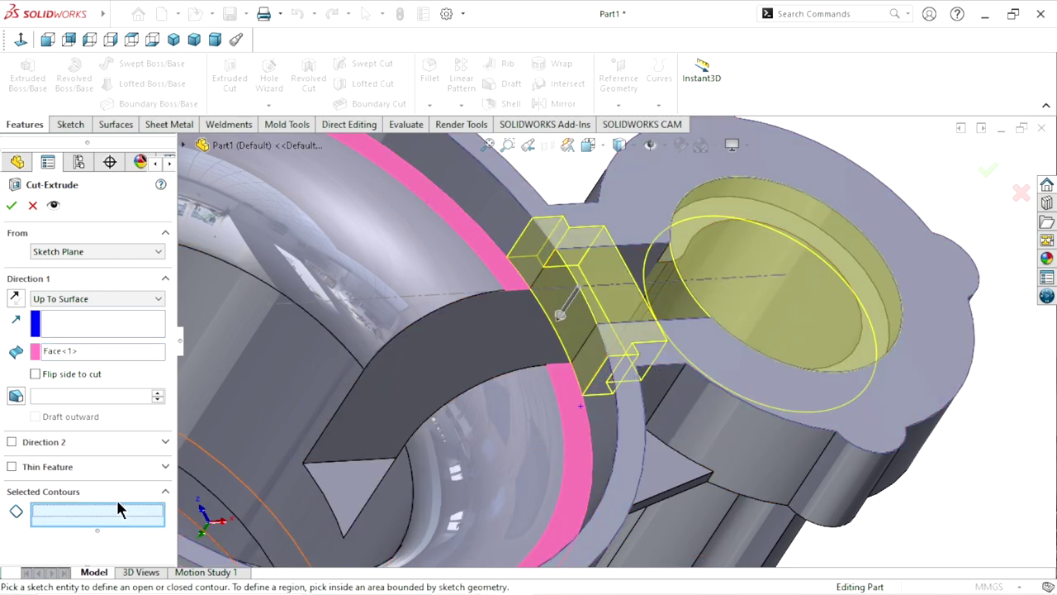
pyautogui.click(646, 349)
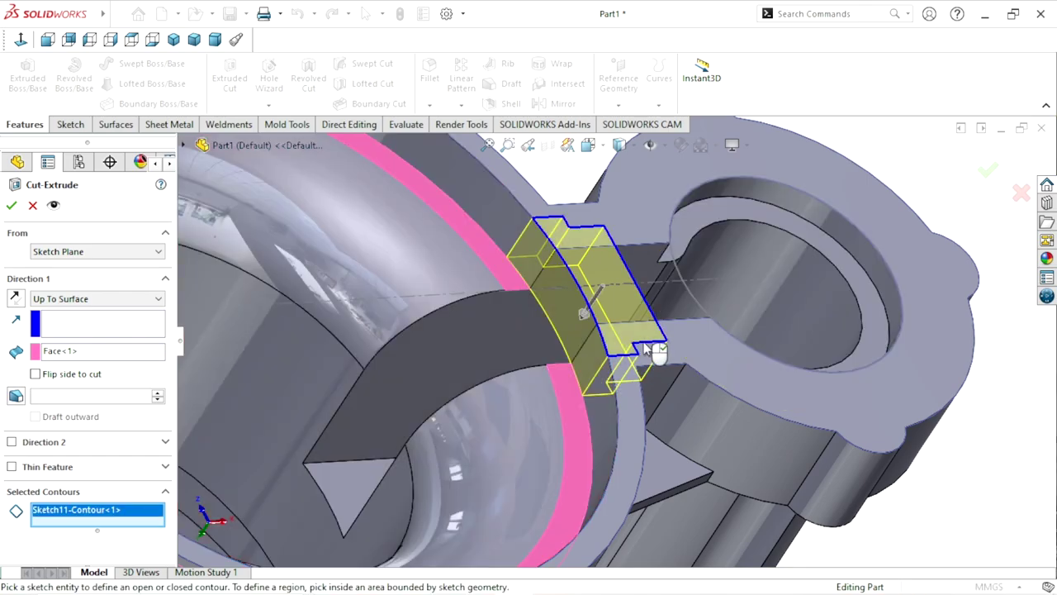
pyautogui.click(12, 206)
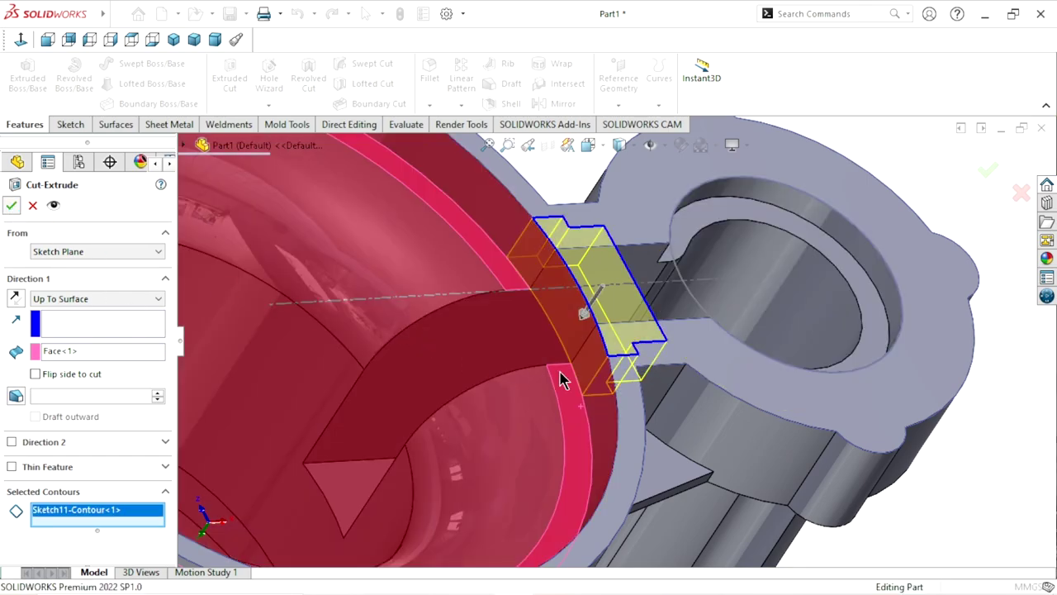
pyautogui.moveTo(586, 307)
pyautogui.mouseDown(button='middle')
pyautogui.moveTo(550, 405)
pyautogui.moveTo(826, 366)
pyautogui.moveTo(812, 435)
pyautogui.moveTo(792, 418)
pyautogui.moveTo(837, 375)
pyautogui.moveTo(804, 444)
pyautogui.moveTo(654, 432)
pyautogui.mouseUp(button='middle')
pyautogui.scroll(-3, 656, 413)
# Apply a 3 mm radius fillet to the keyhole channel edges.
pyautogui.moveTo(698, 385); pyautogui.dragTo(682, 411, button='middle')
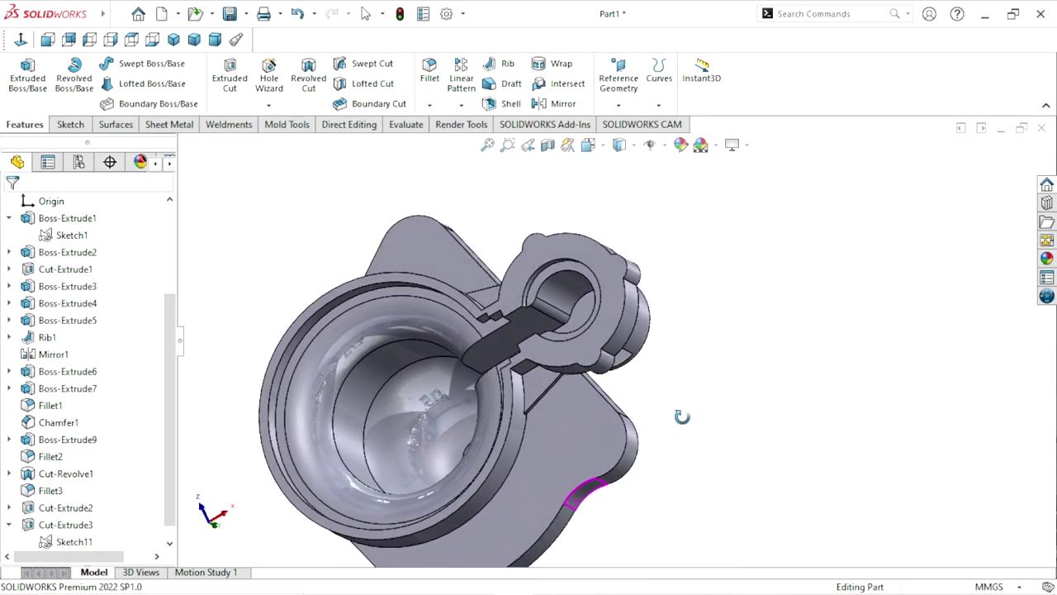
pyautogui.scroll(3, 682, 411)
pyautogui.scroll(2, 655, 432)
pyautogui.scroll(-5, 611, 355)
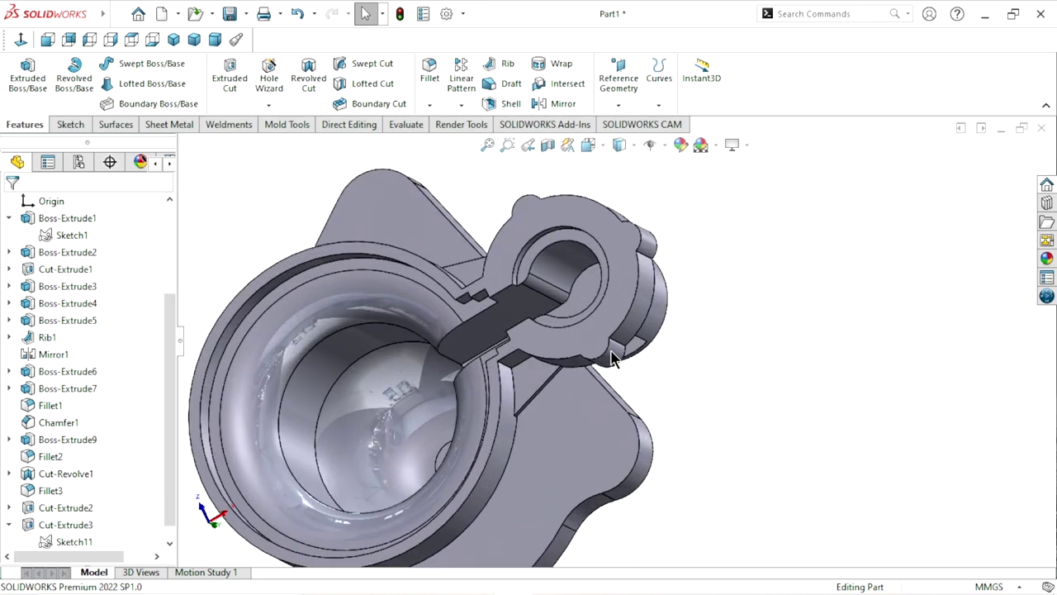
pyautogui.scroll(1, 609, 363)
pyautogui.scroll(1, 607, 380)
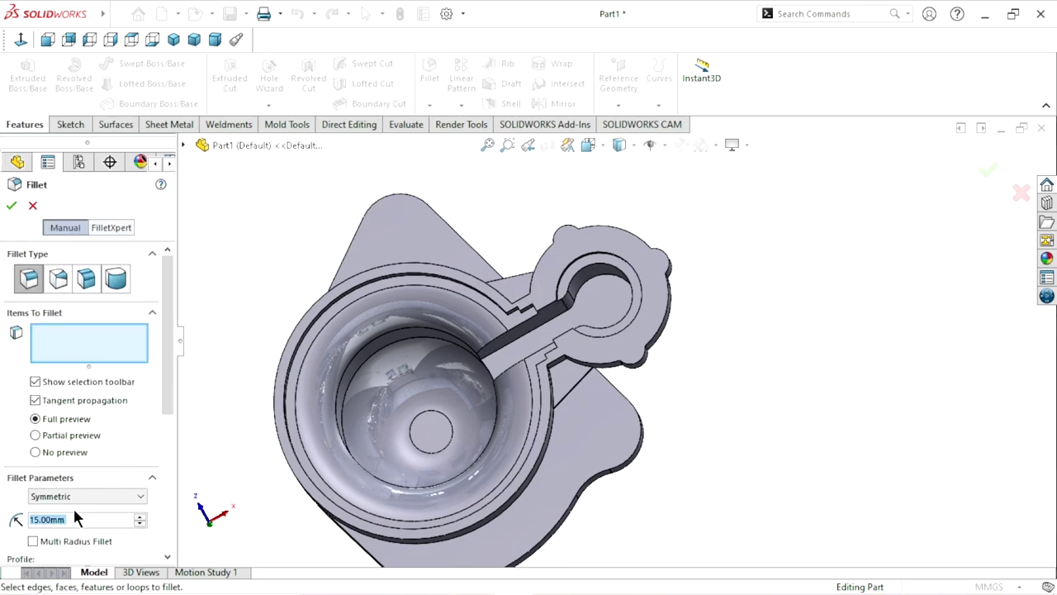
pyautogui.write('3')
pyautogui.press('Return')
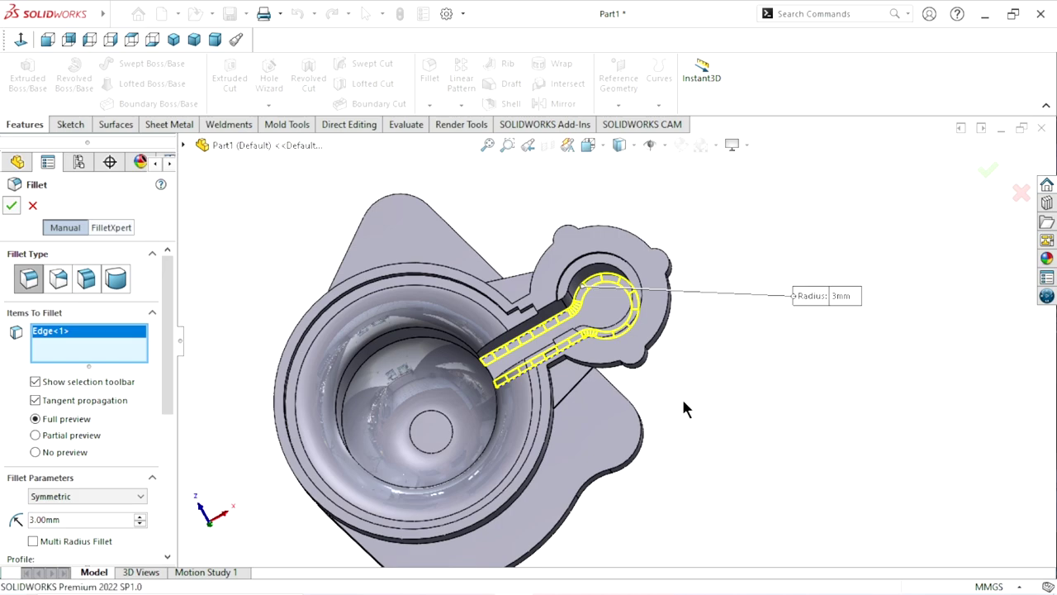
pyautogui.press('Return')
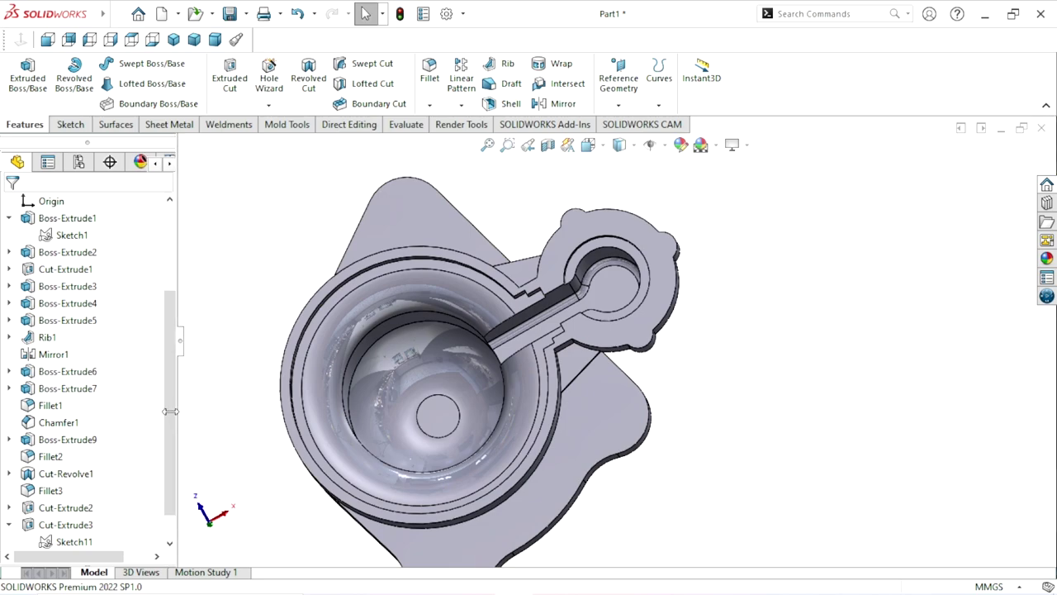
# Edit Fillet4 to add the curved channel edge where it meets the bowl wall.
pyautogui.scroll(-2, 173, 425)
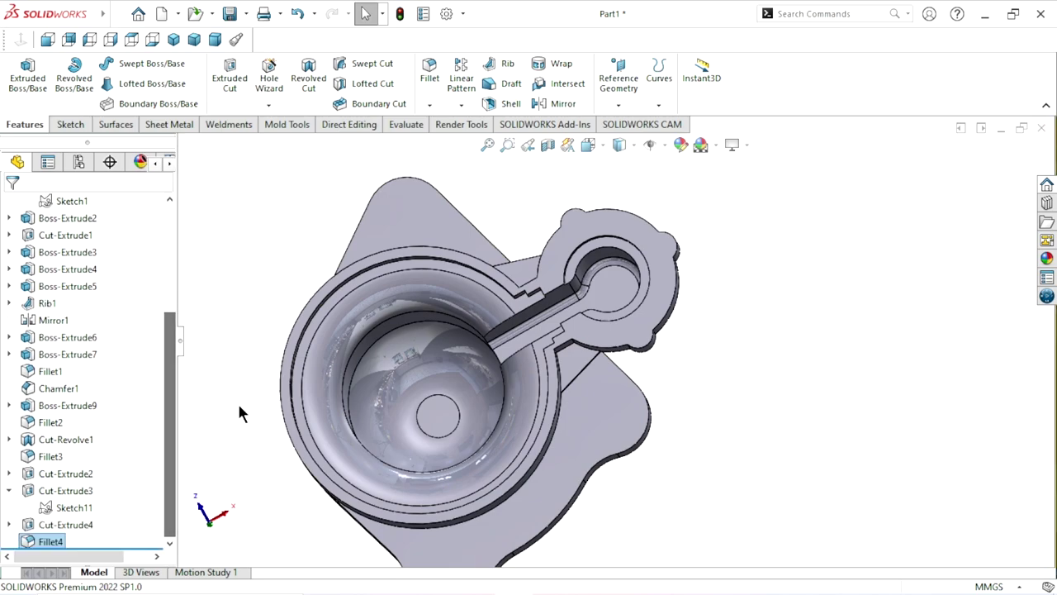
pyautogui.click(51, 541)
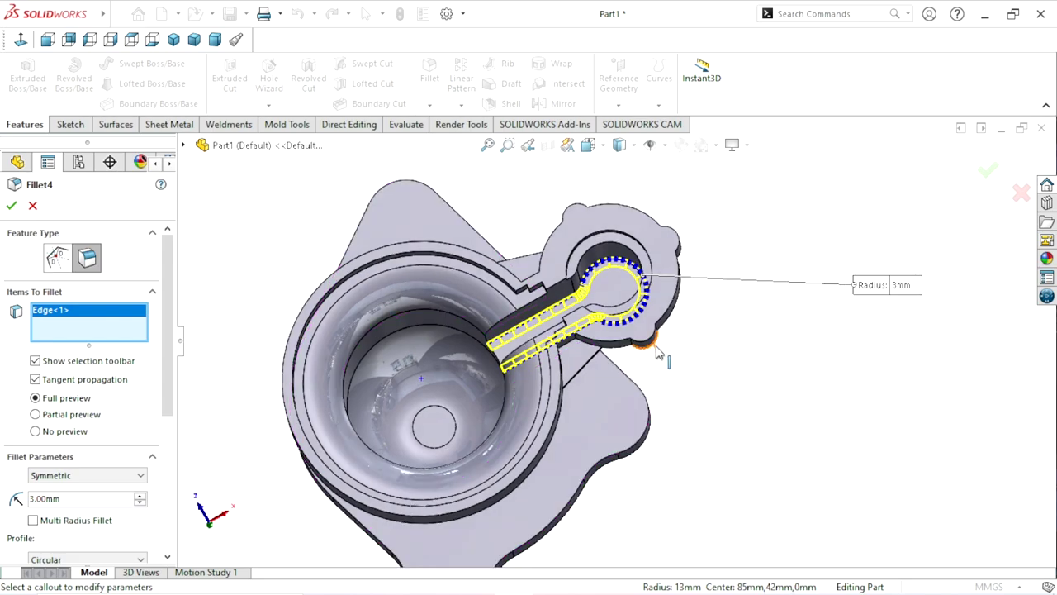
pyautogui.moveTo(658, 354); pyautogui.dragTo(509, 310, button='middle')
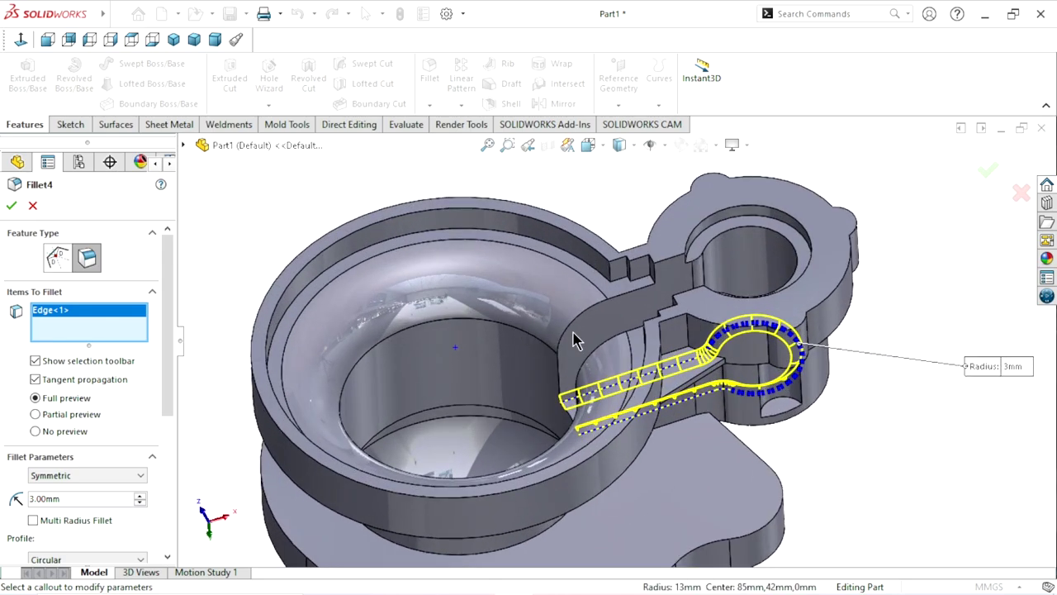
pyautogui.click(581, 322)
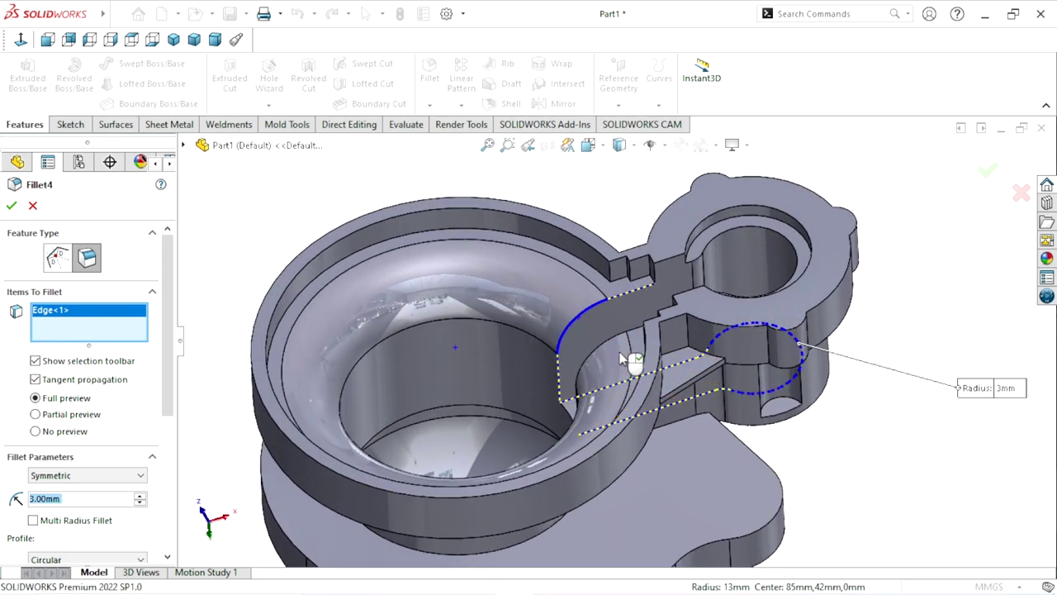
pyautogui.click(12, 206)
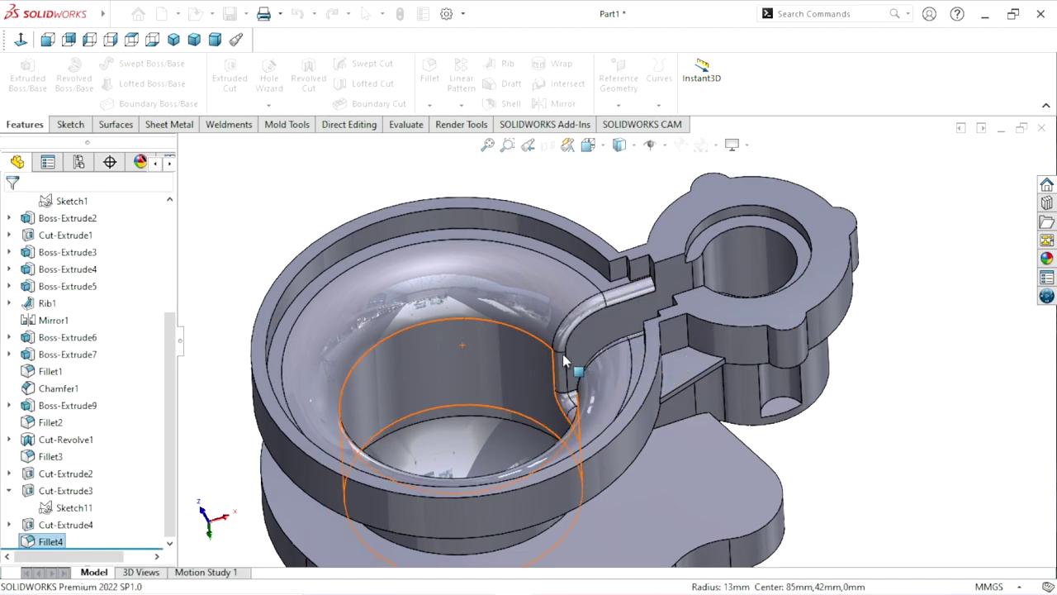
pyautogui.scroll(3, 563, 353)
pyautogui.moveTo(563, 353); pyautogui.dragTo(583, 419, button='middle')
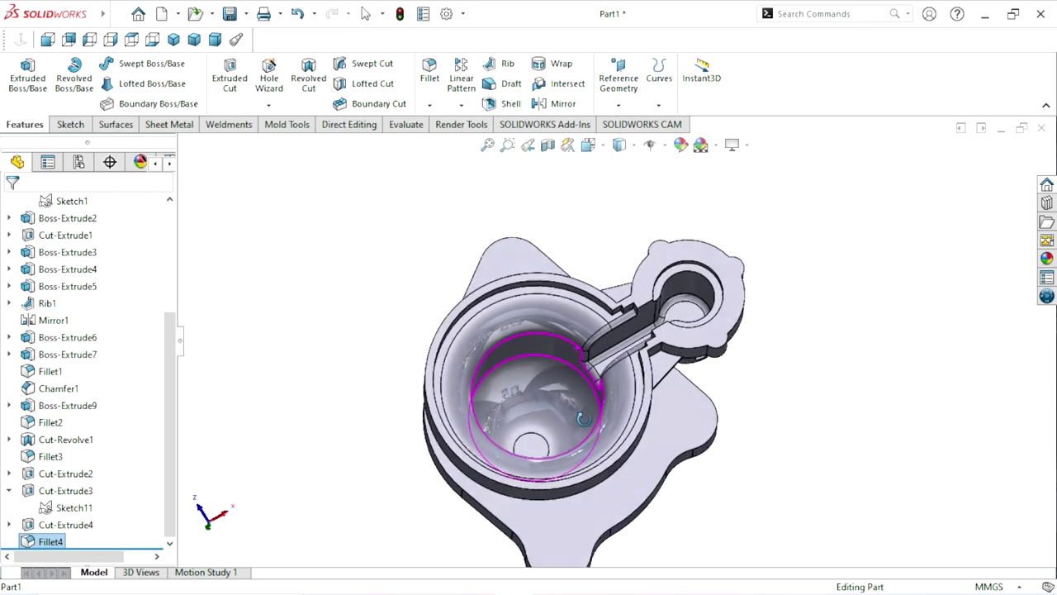
pyautogui.click(774, 382)
pyautogui.moveTo(774, 382); pyautogui.dragTo(635, 351, button='middle')
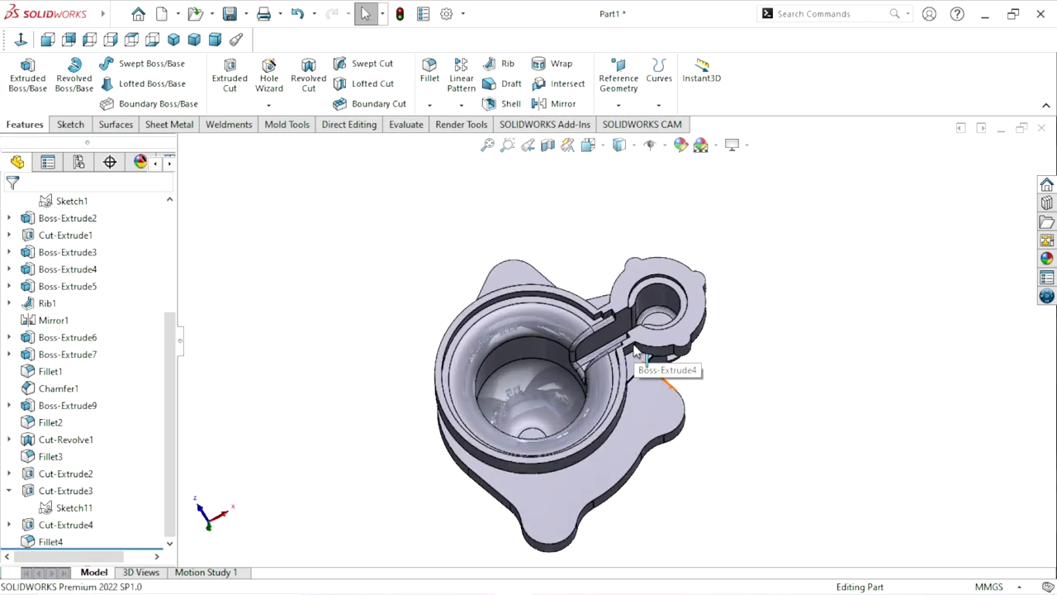
pyautogui.scroll(-1, 636, 351)
pyautogui.scroll(-2, 635, 351)
# Start Sketch12 on the housing's top face and view it normal to the face.
pyautogui.click(670, 289)
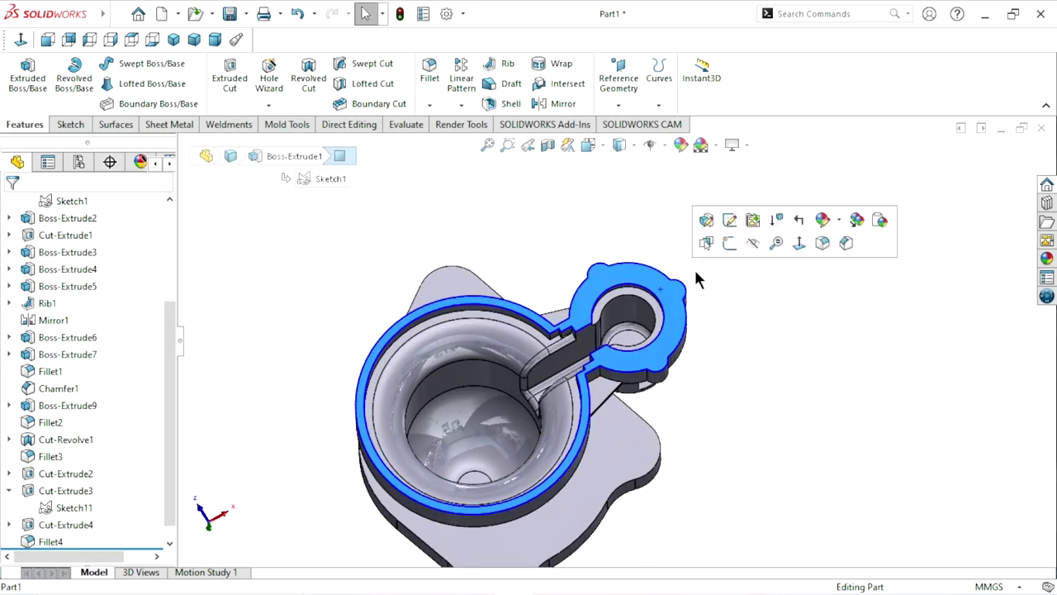
pyautogui.click(728, 244)
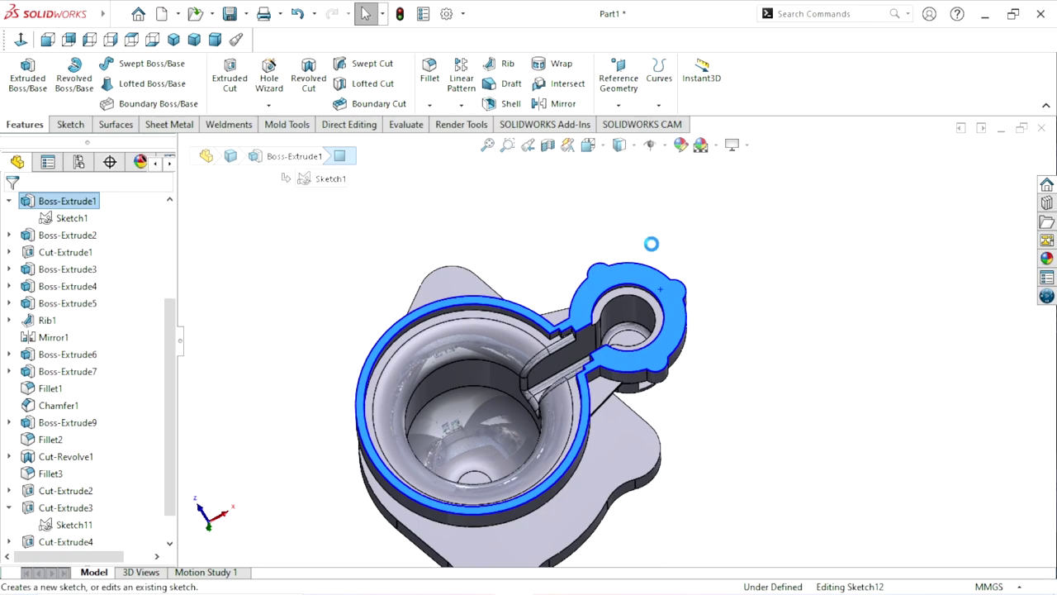
pyautogui.click(20, 40)
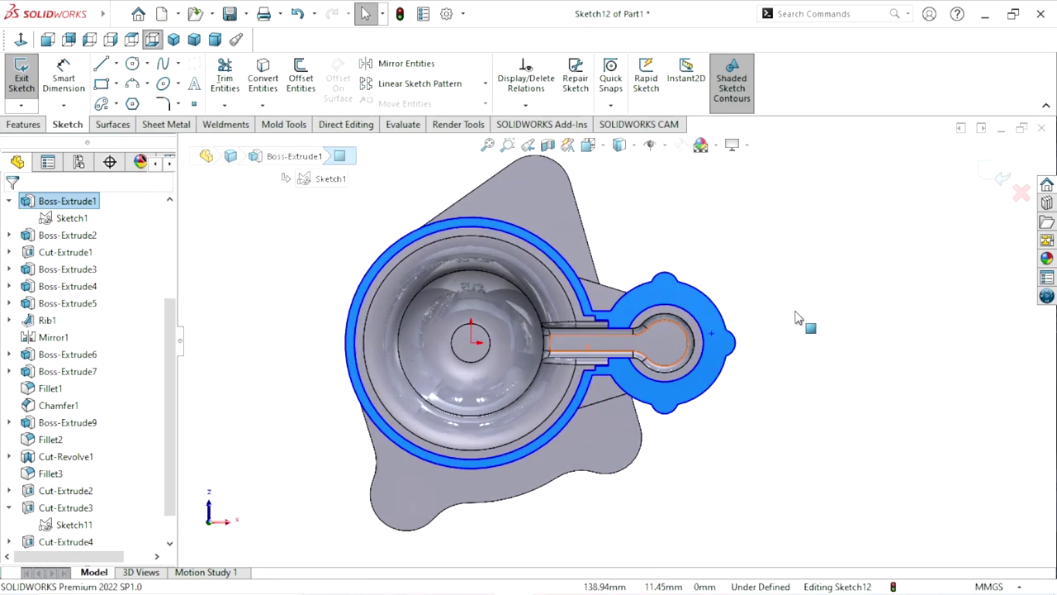
pyautogui.click(780, 326)
pyautogui.scroll(-3, 747, 313)
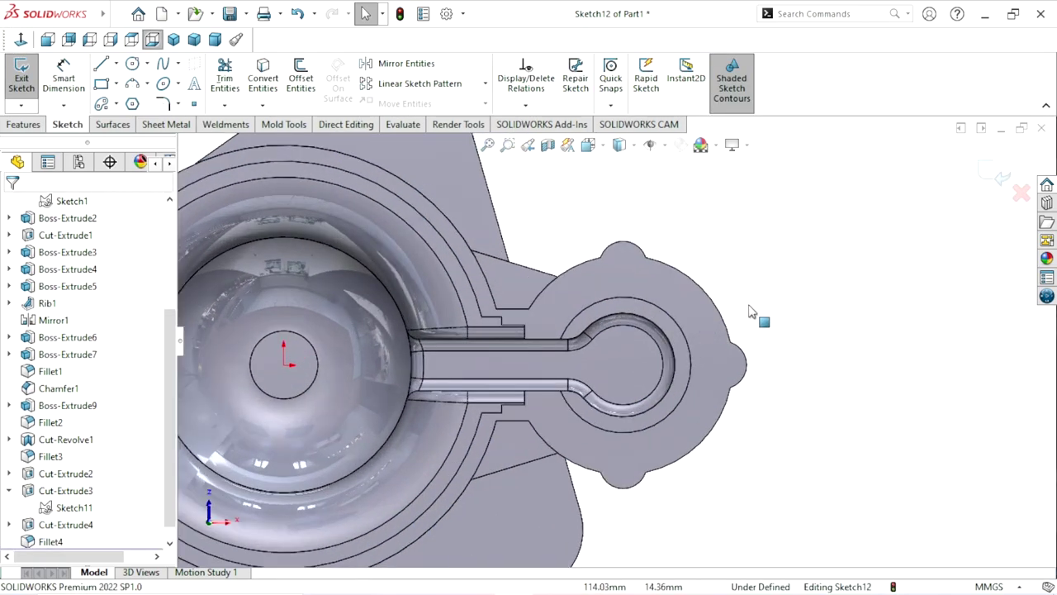
# Draw and dimension a trial Ø43.69 mm circle around the hub, then undo both.
pyautogui.click(135, 71)
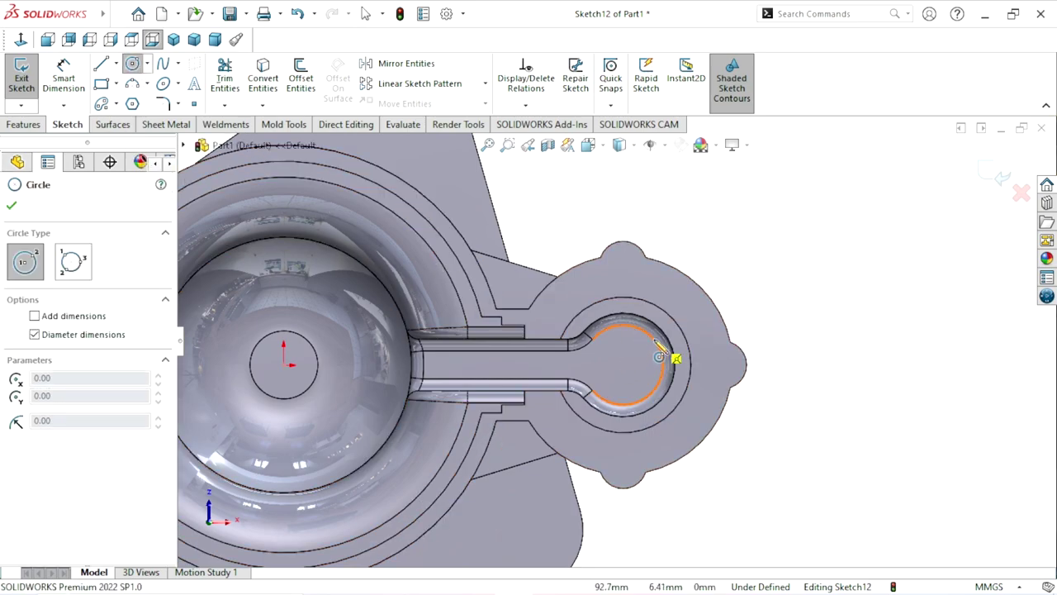
pyautogui.click(623, 364)
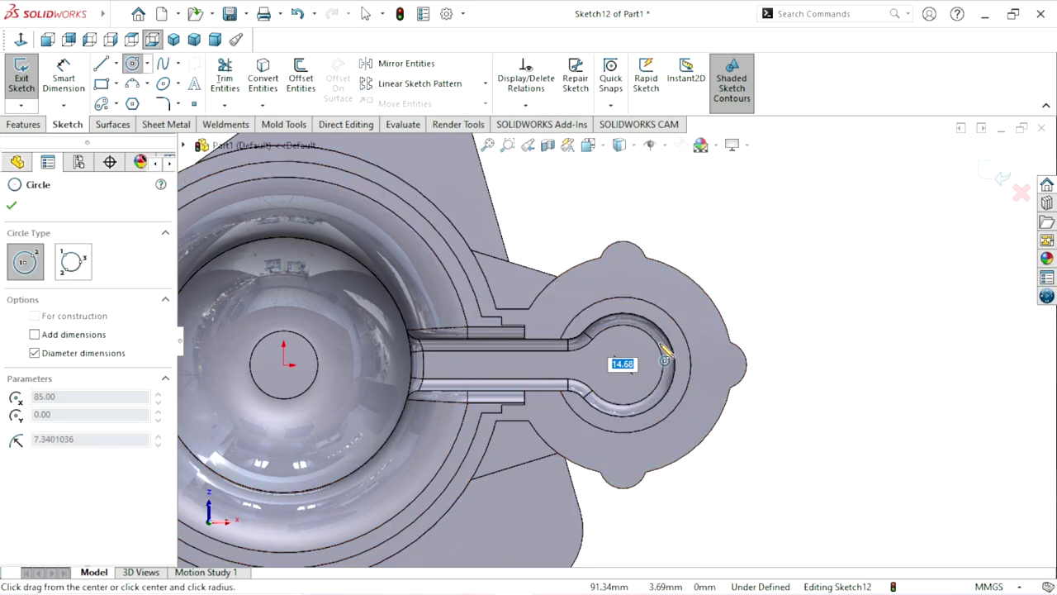
pyautogui.click(705, 334)
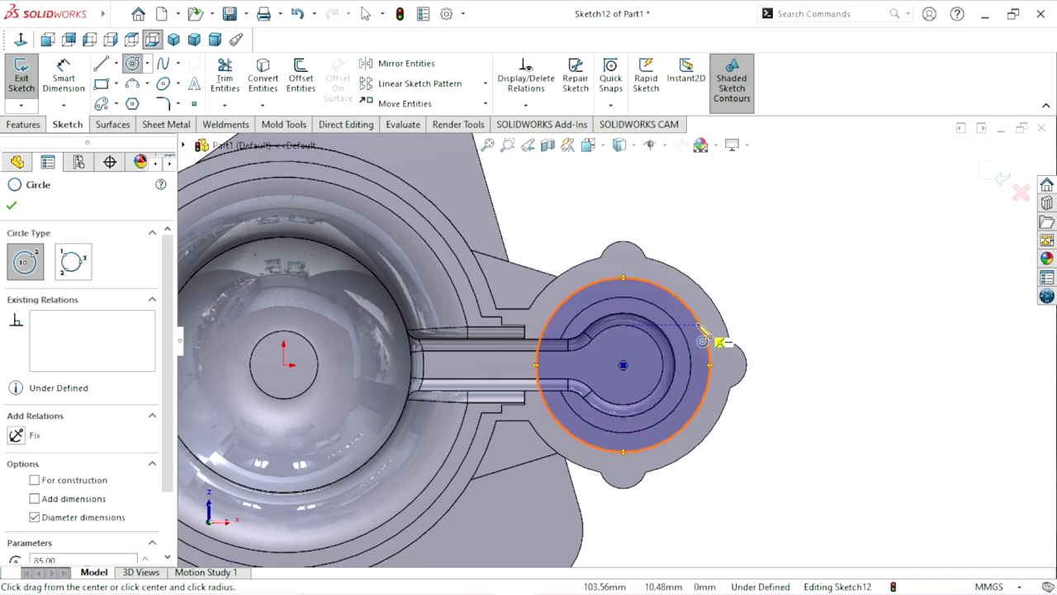
pyautogui.rightClick(771, 307)
pyautogui.click(788, 312)
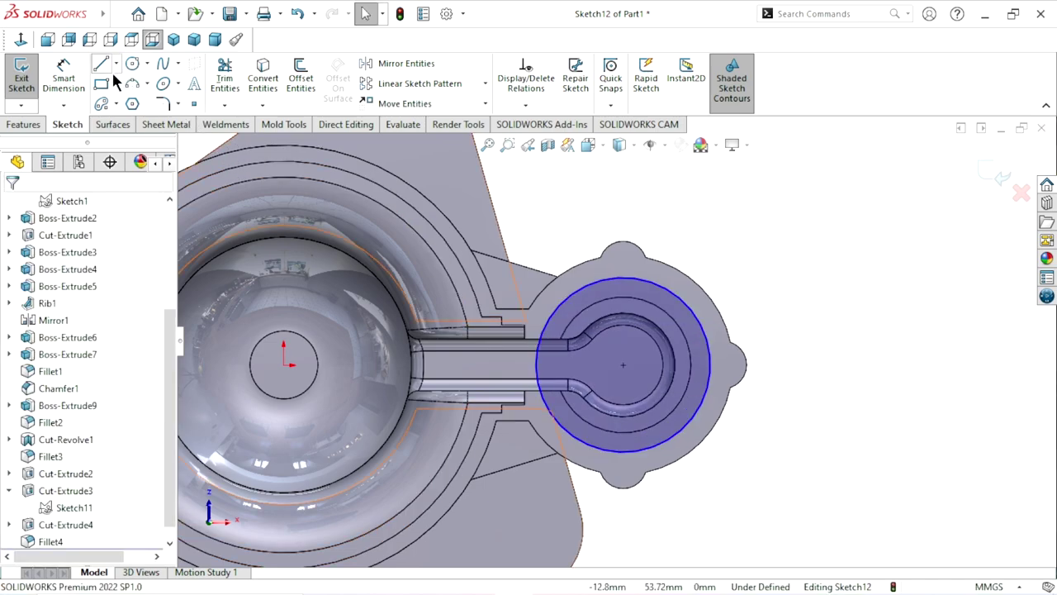
pyautogui.click(64, 74)
pyautogui.click(710, 367)
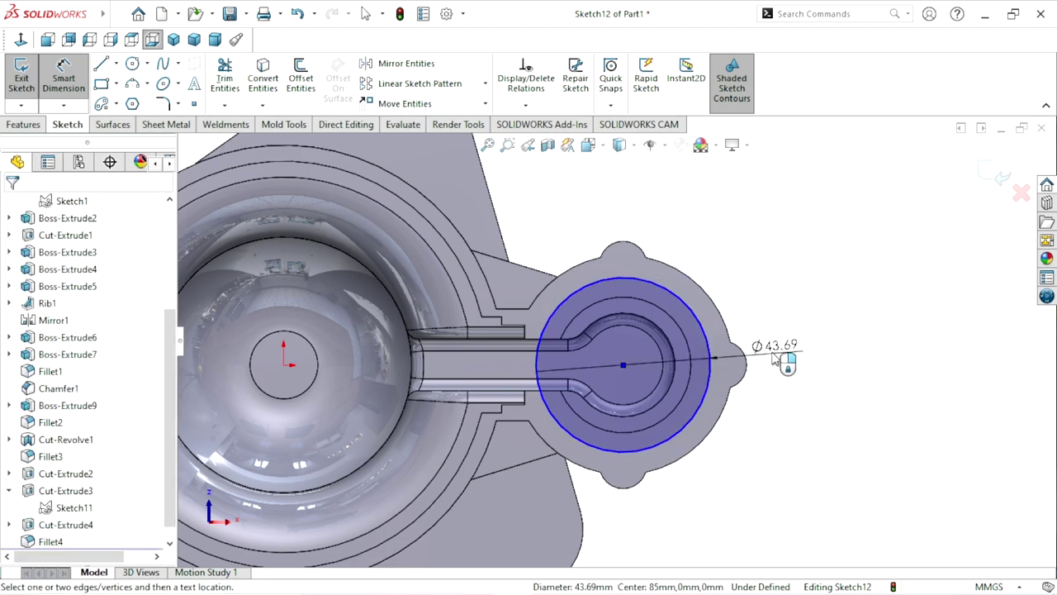
pyautogui.click(772, 353)
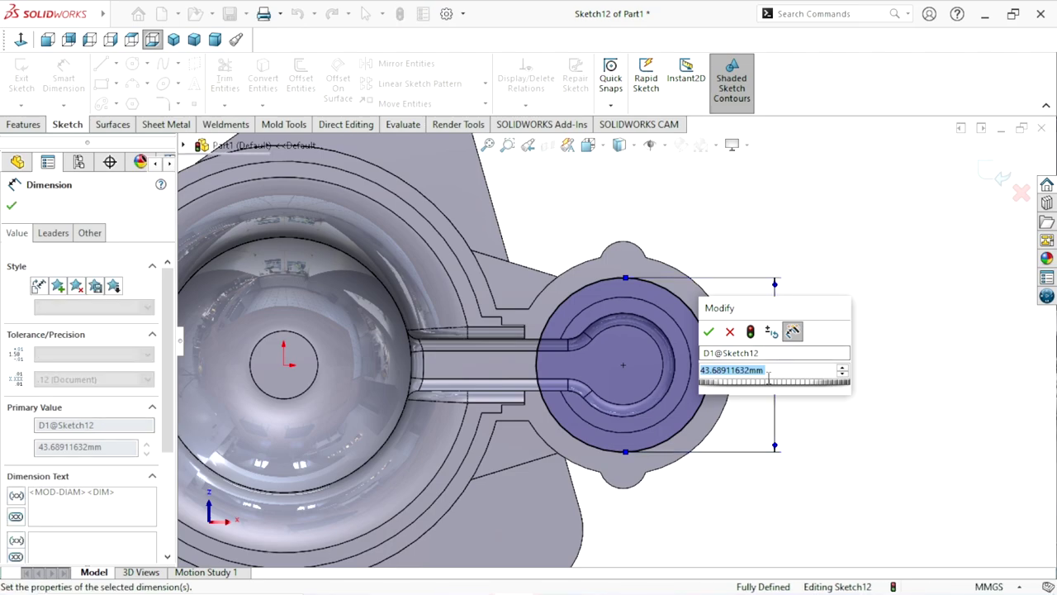
pyautogui.press('Return')
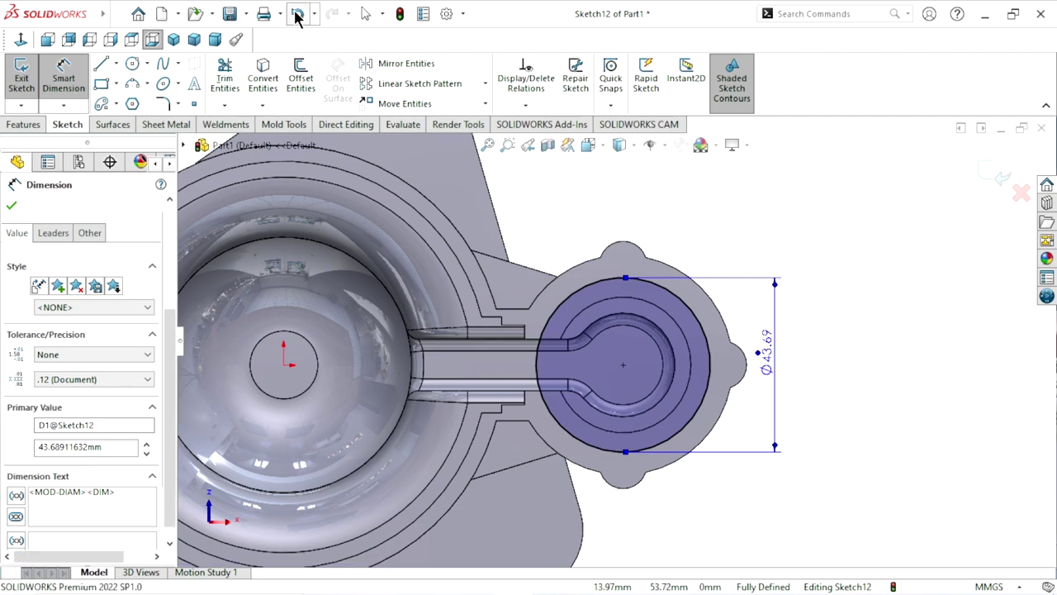
pyautogui.click(298, 14)
pyautogui.click(298, 14)
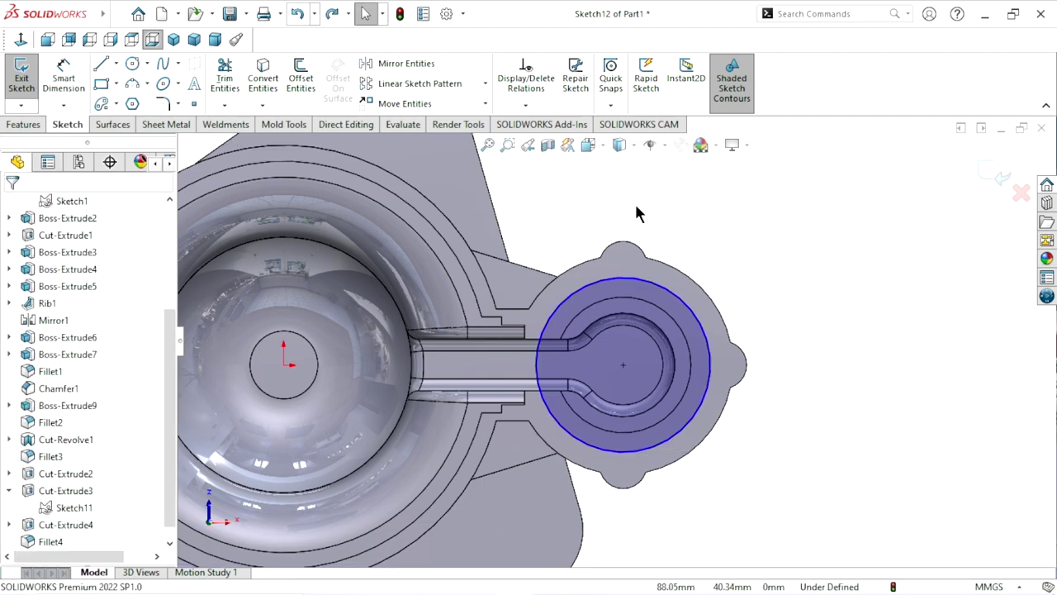
pyautogui.click(298, 14)
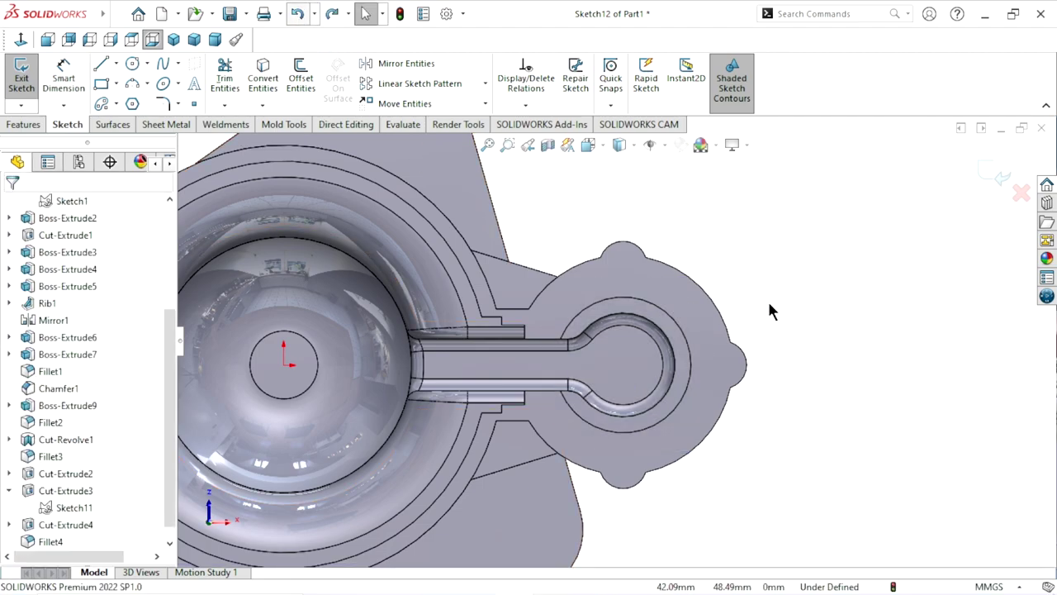
# Try a three-point arc slot at the hub centre, then cancel it.
pyautogui.click(251, 146)
pyautogui.click(116, 104)
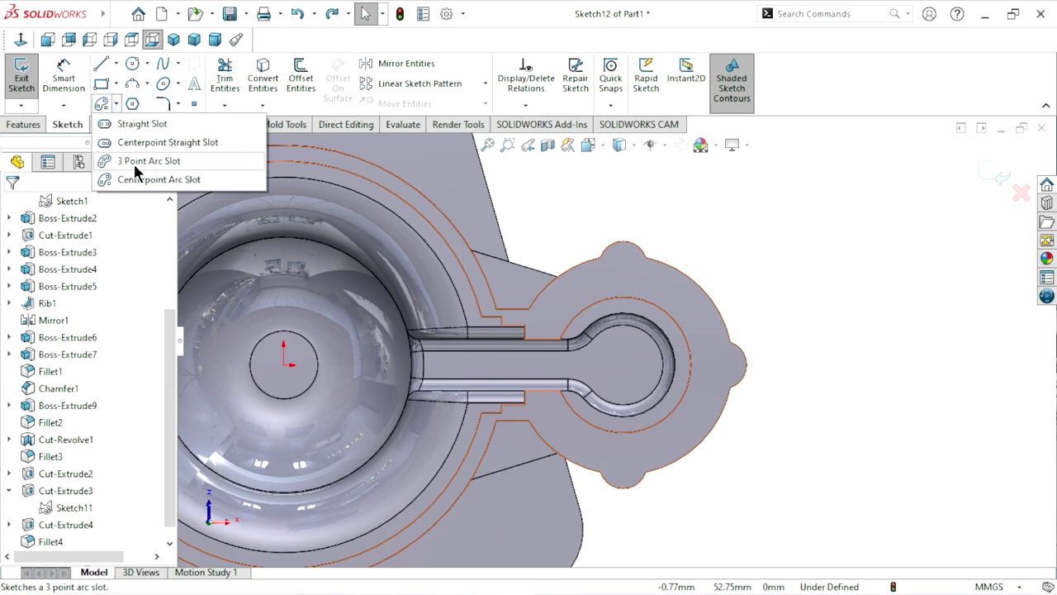
pyautogui.press('Escape')
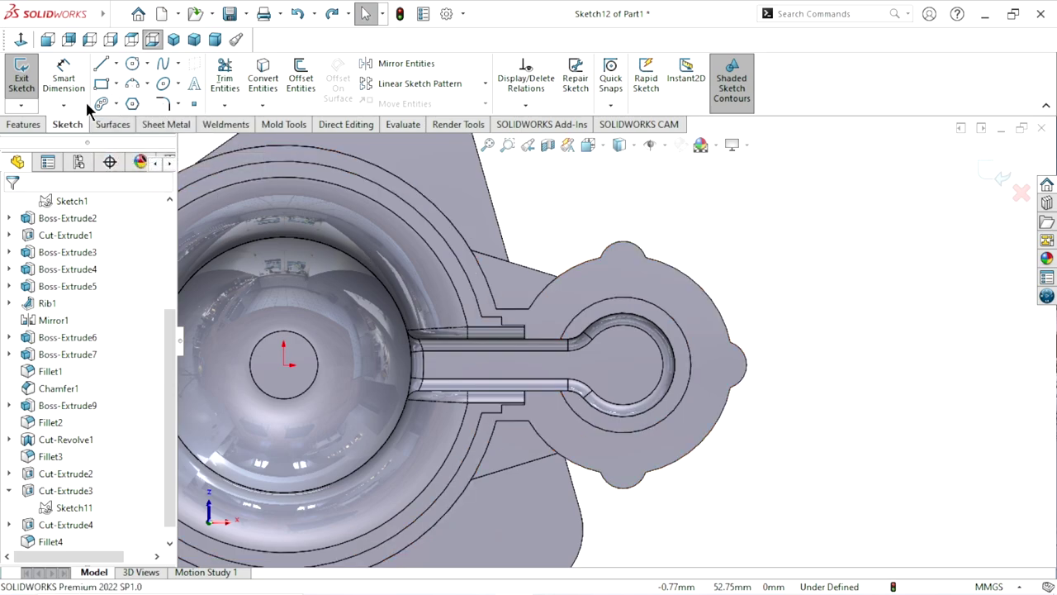
pyautogui.click(101, 104)
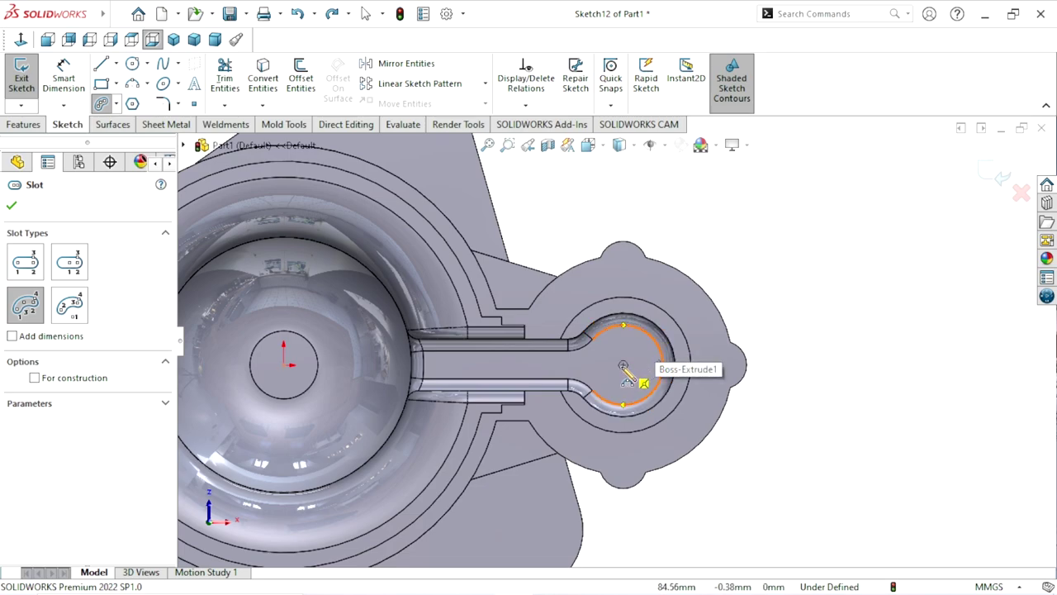
pyautogui.click(623, 365)
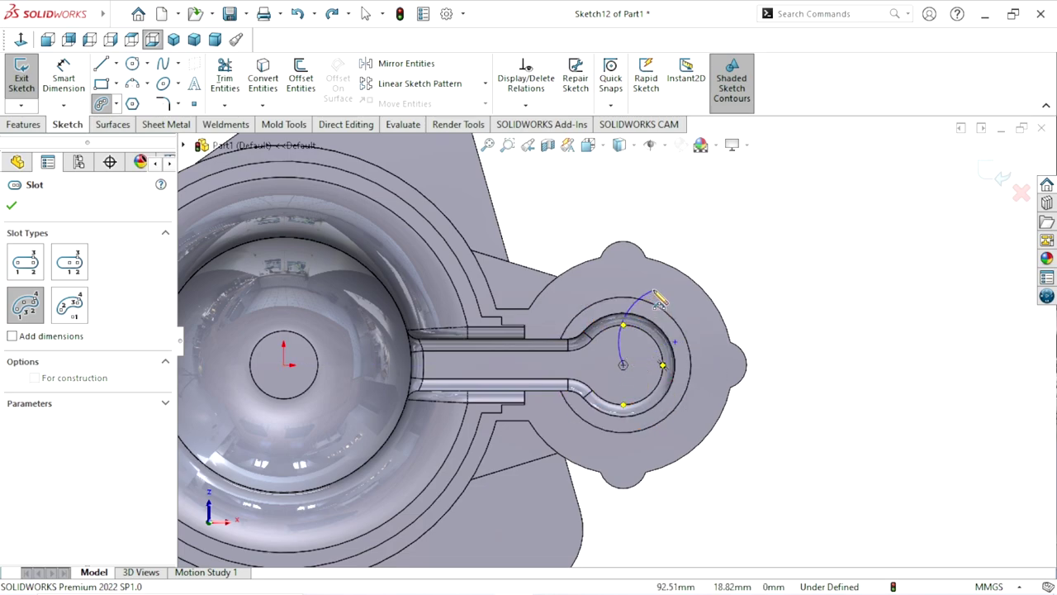
pyautogui.press('Escape')
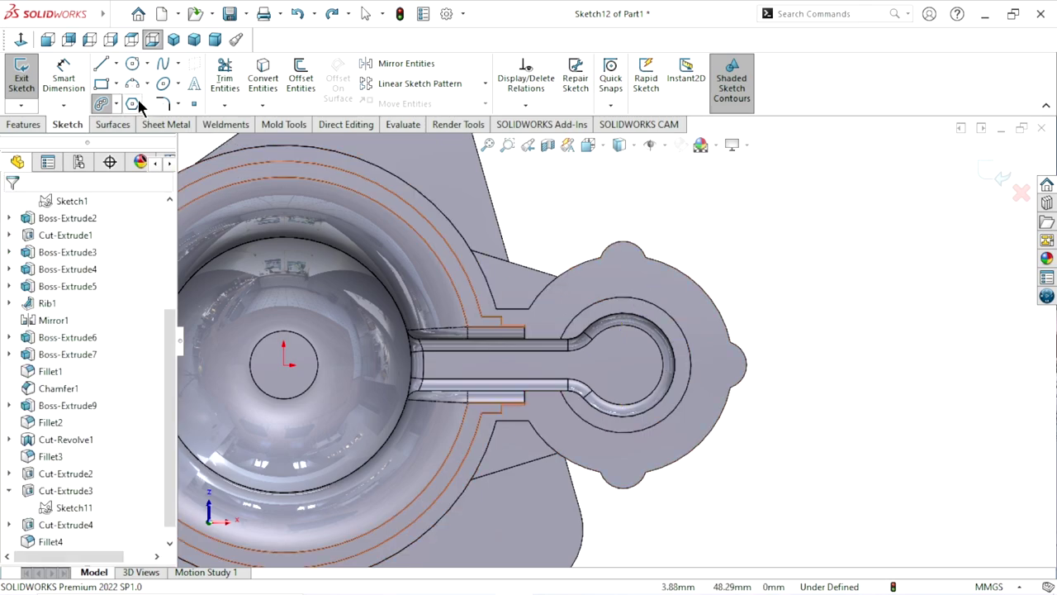
# Draw a centrepoint arc slot centred on the hub, curving around the lug hole.
pyautogui.click(117, 103)
pyautogui.click(135, 180)
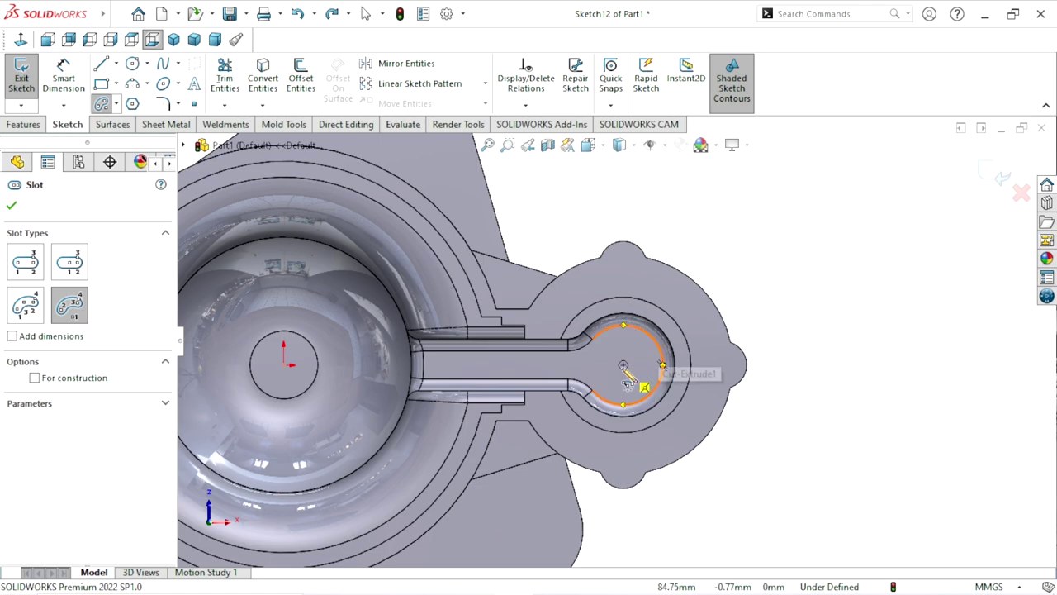
pyautogui.click(623, 364)
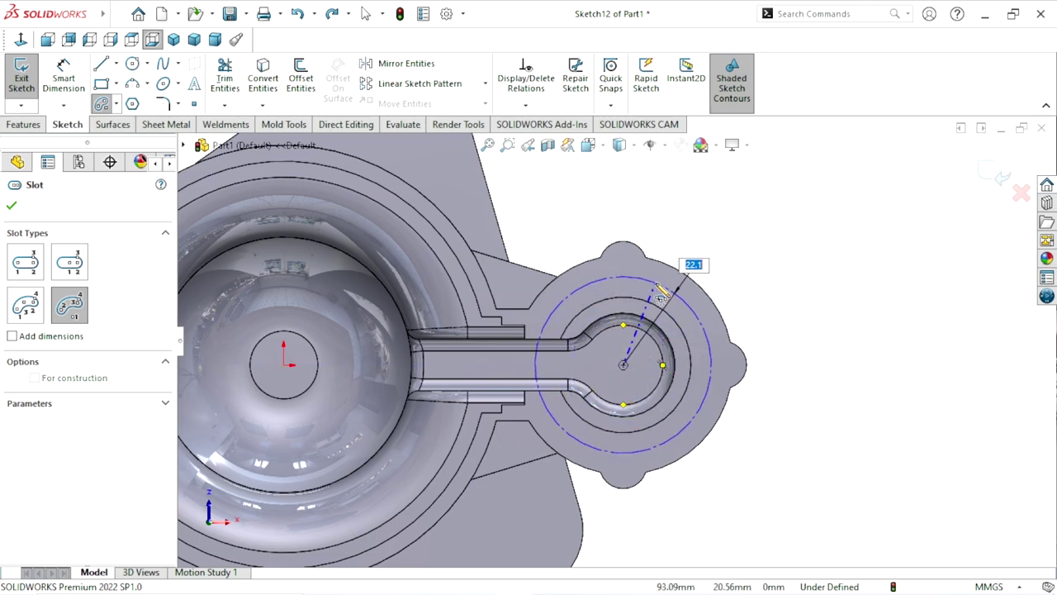
pyautogui.click(658, 279)
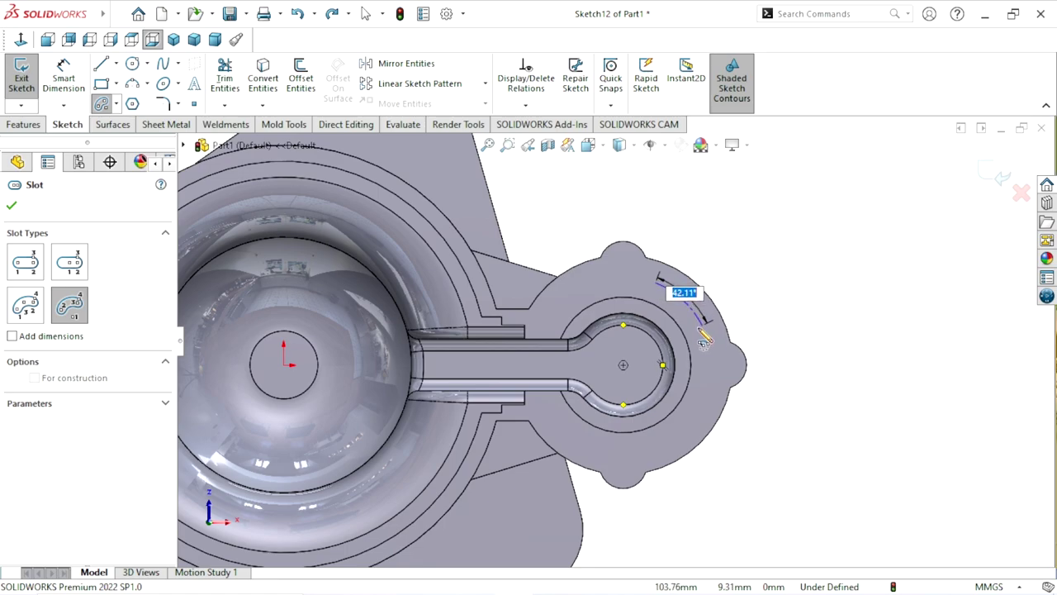
pyautogui.click(703, 334)
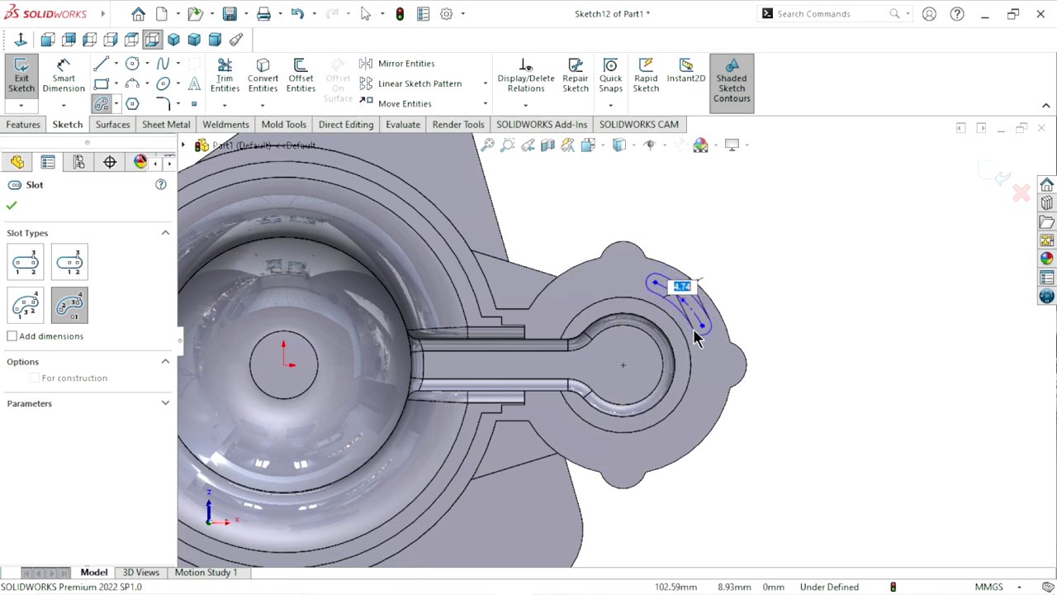
pyautogui.click(698, 337)
pyautogui.rightClick(771, 320)
pyautogui.click(781, 314)
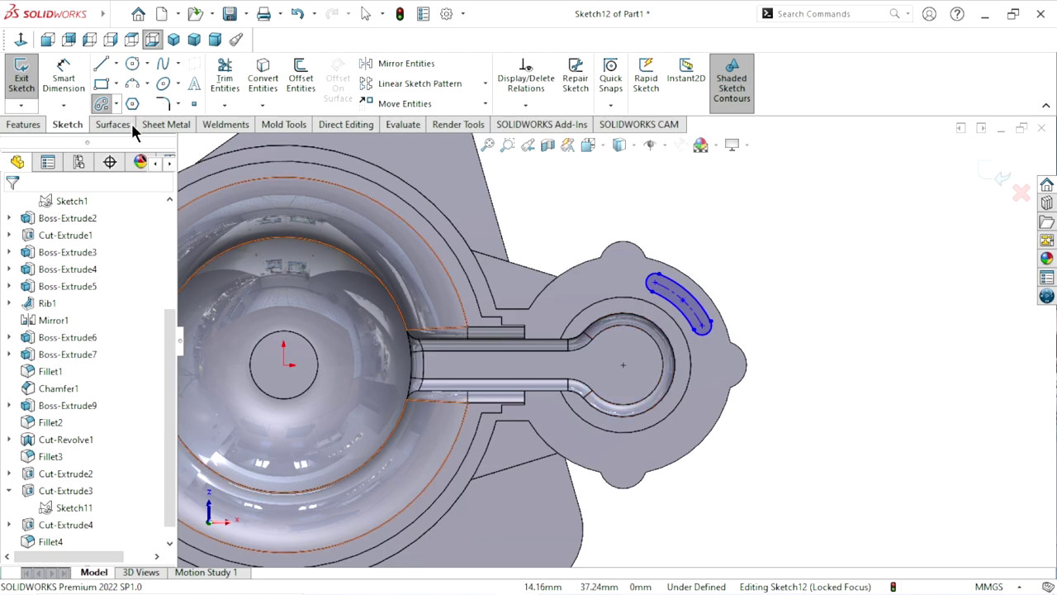
pyautogui.click(64, 79)
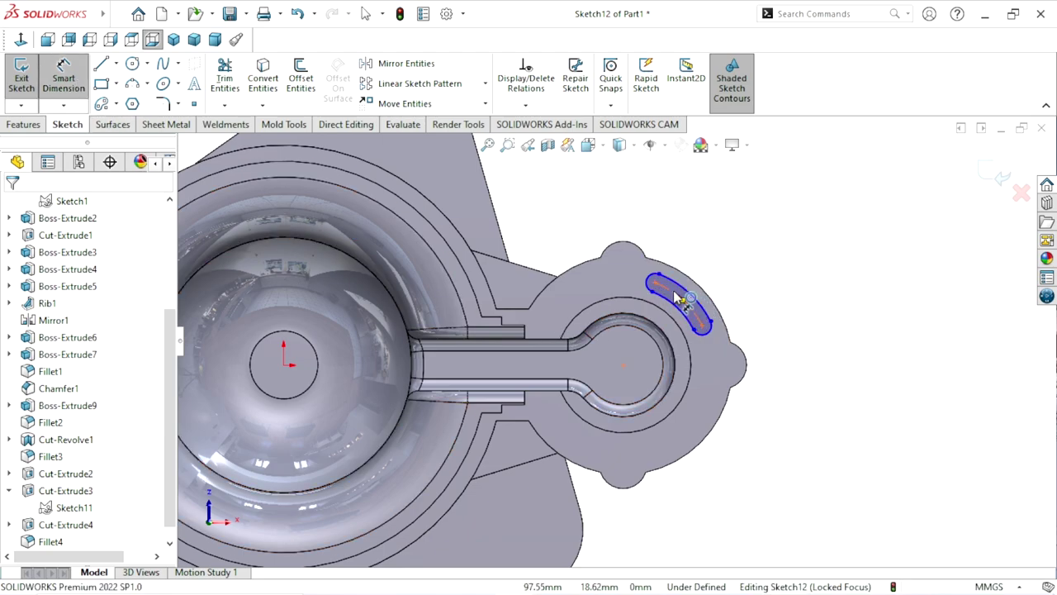
# Dimension the slot's arc radius to 22 mm and its end radius to 2 mm.
pyautogui.click(703, 307)
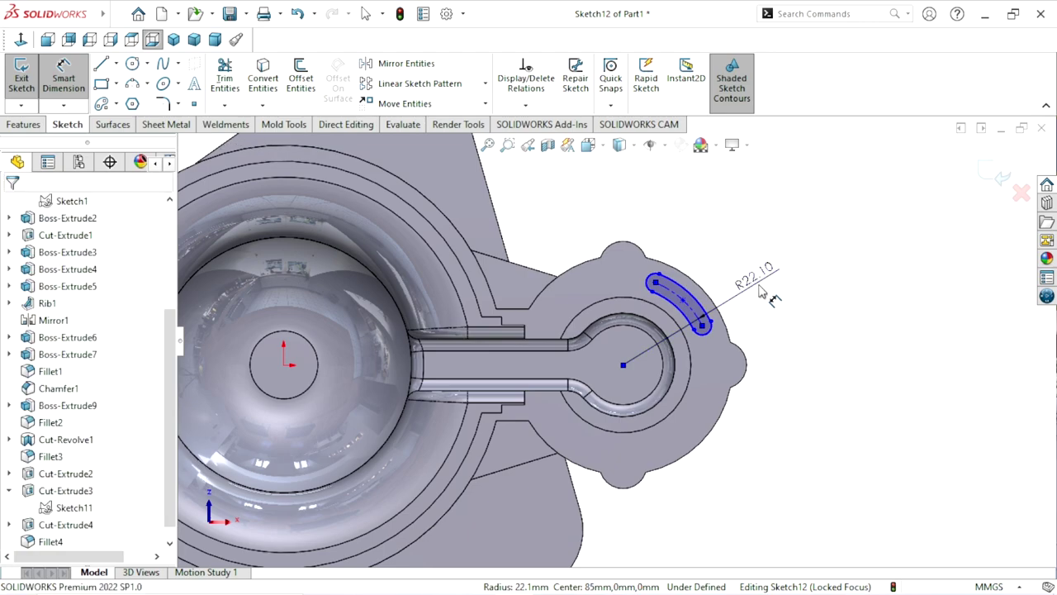
pyautogui.click(760, 290)
pyautogui.write('22')
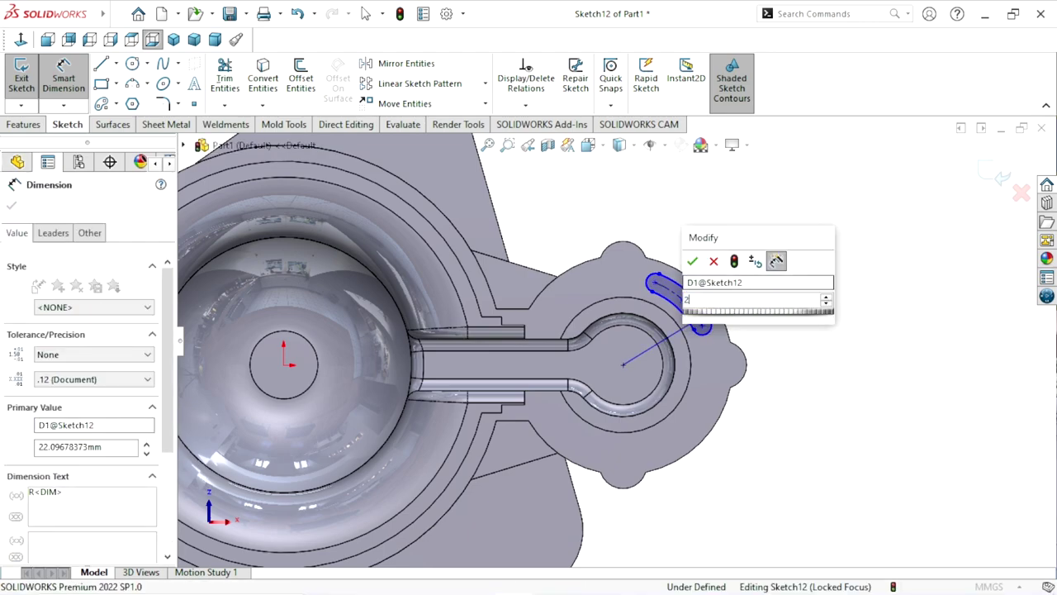
pyautogui.click(693, 267)
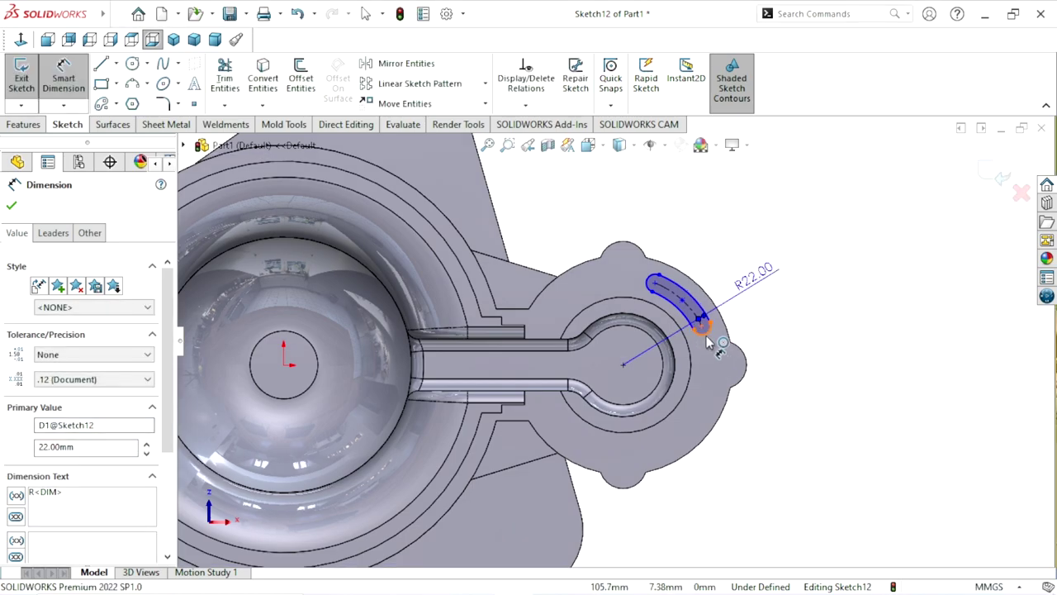
pyautogui.click(787, 355)
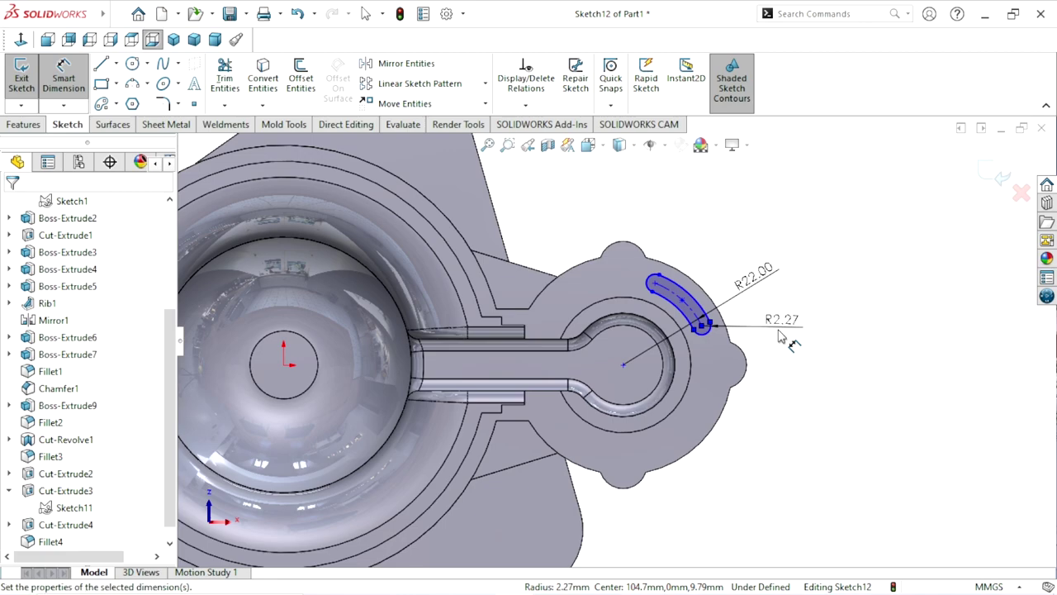
pyautogui.click(780, 337)
pyautogui.write('2')
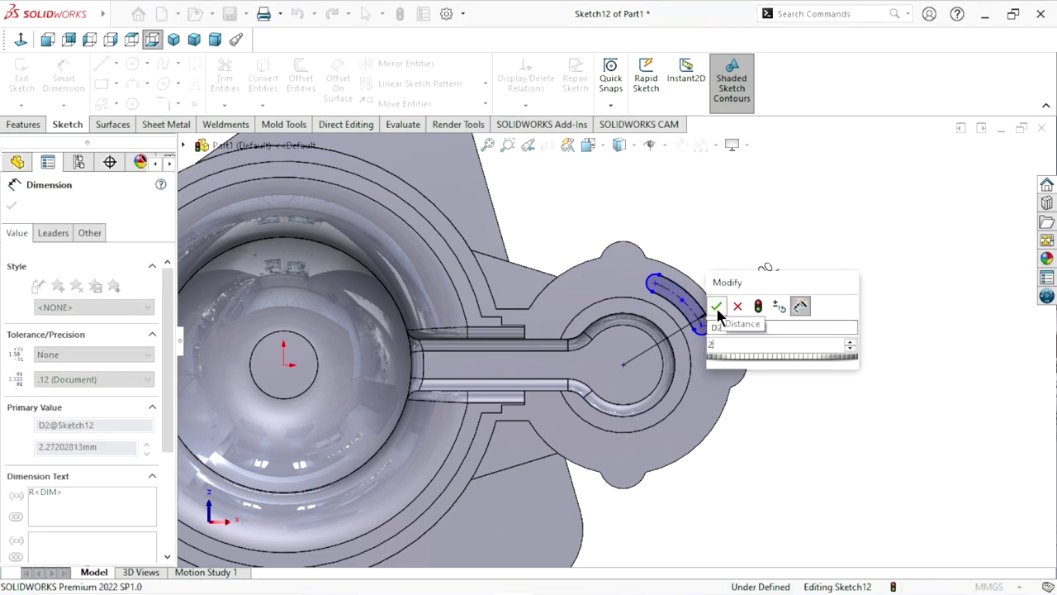
pyautogui.click(717, 308)
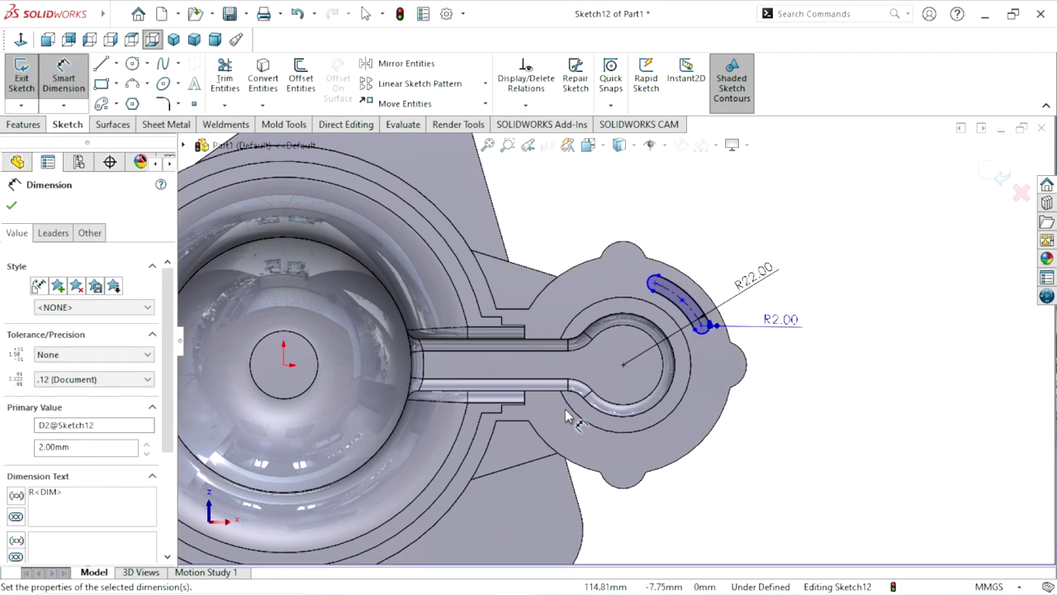
pyautogui.click(16, 213)
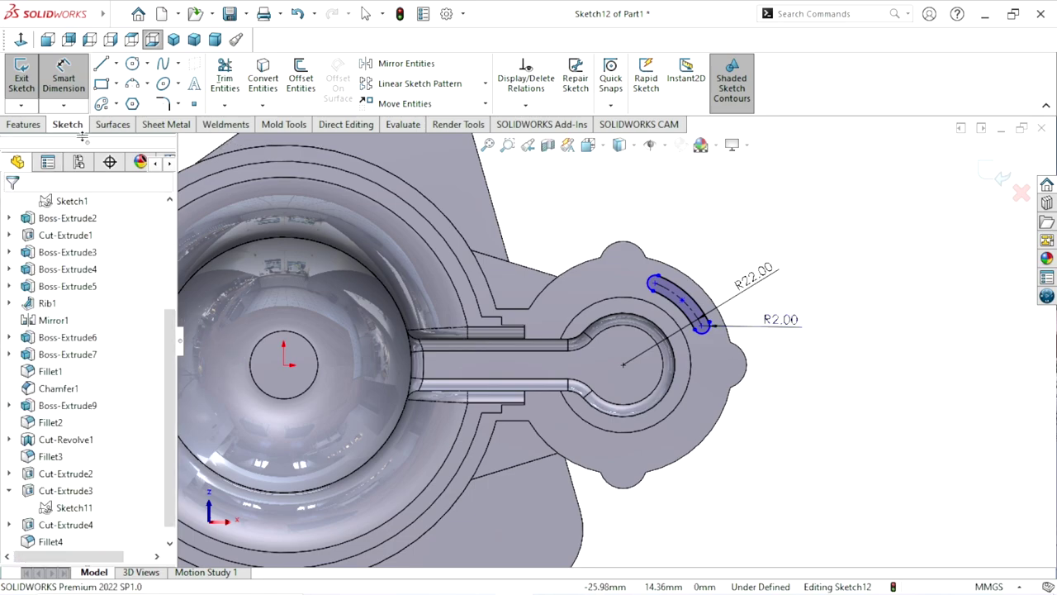
# Draw a vertical construction centerline from the lug centre to the slot's middle.
pyautogui.click(115, 63)
pyautogui.click(133, 102)
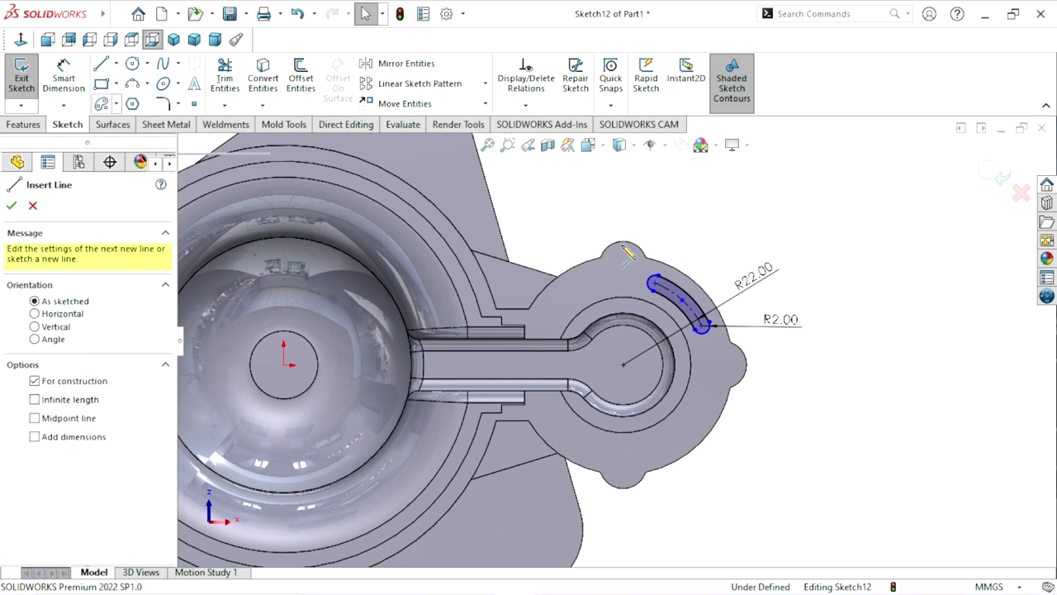
pyautogui.click(623, 364)
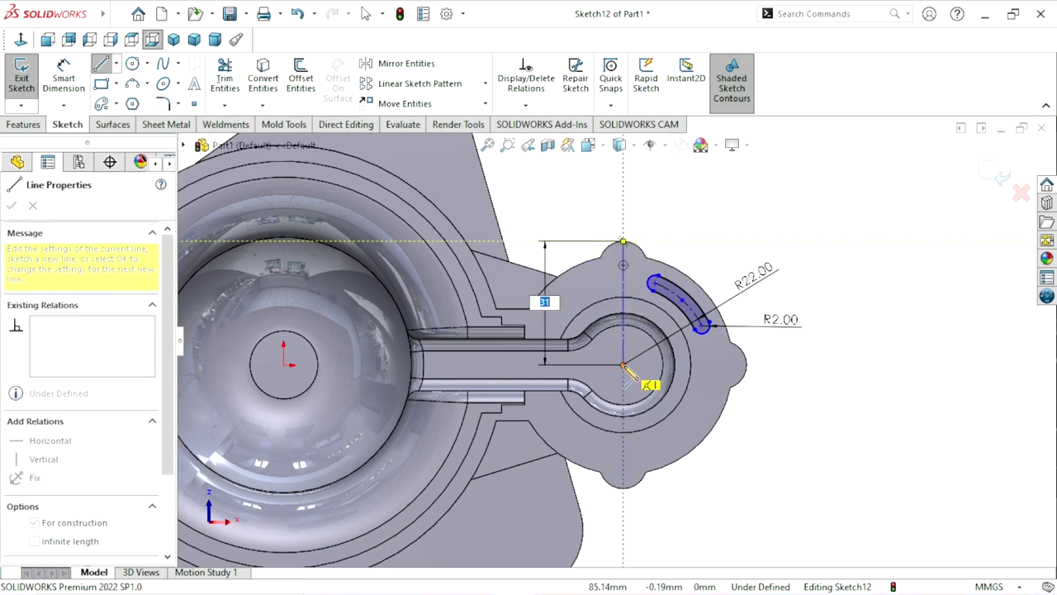
pyautogui.click(701, 319)
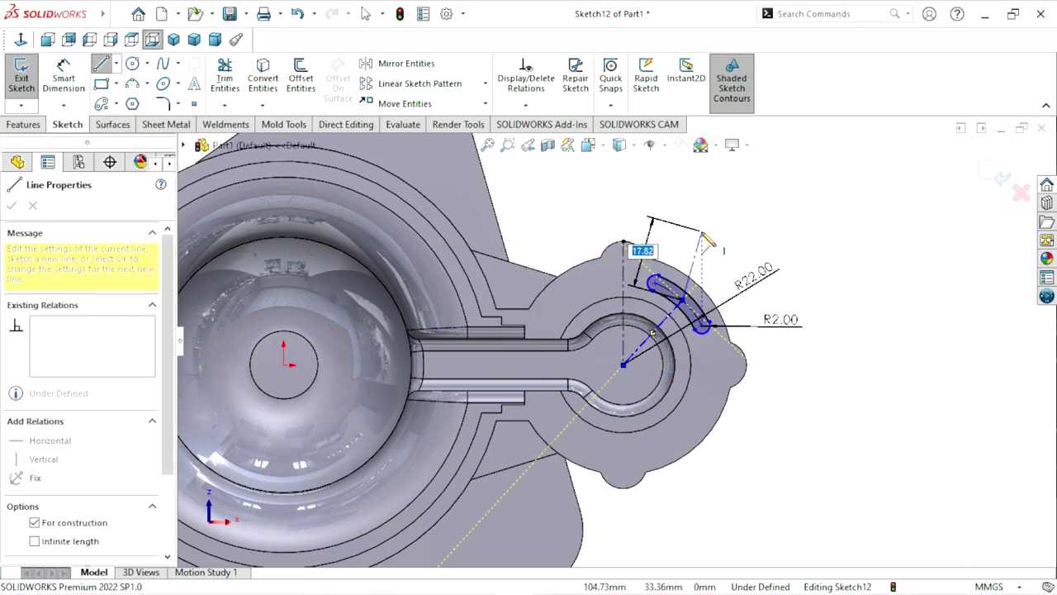
pyautogui.rightClick(709, 235)
pyautogui.click(728, 243)
# Dimension the angle between the vertical centerline and the slot as 45°.
pyautogui.click(86, 95)
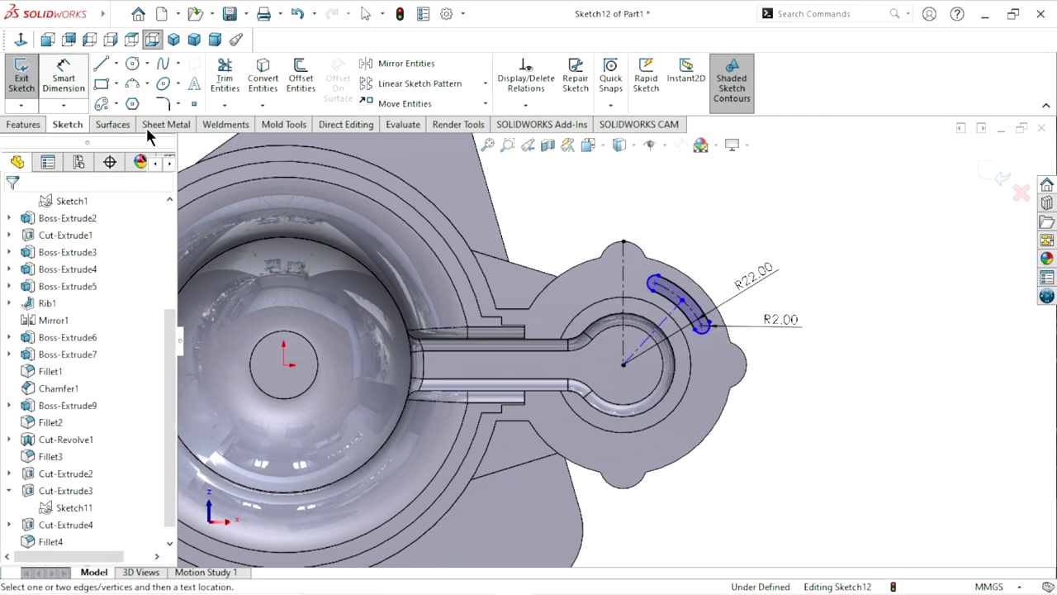
pyautogui.click(622, 285)
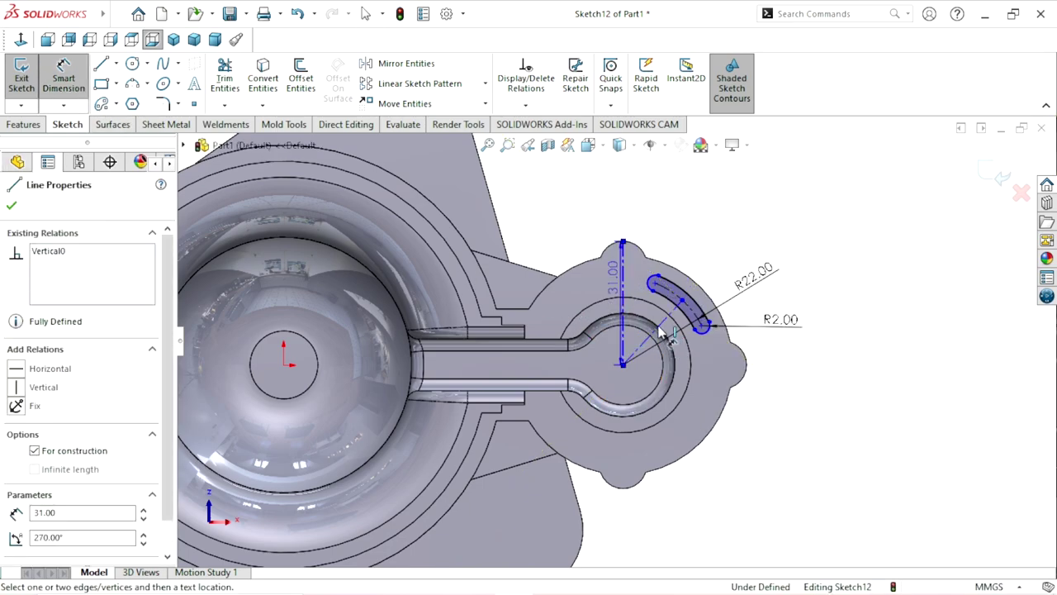
pyautogui.press('Escape')
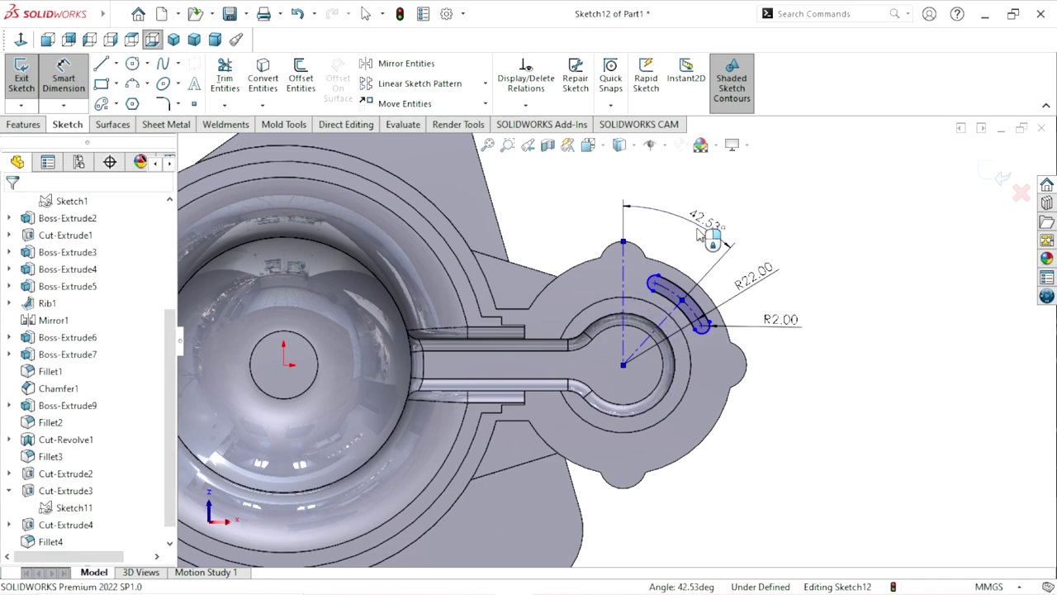
pyautogui.click(700, 236)
pyautogui.write('45')
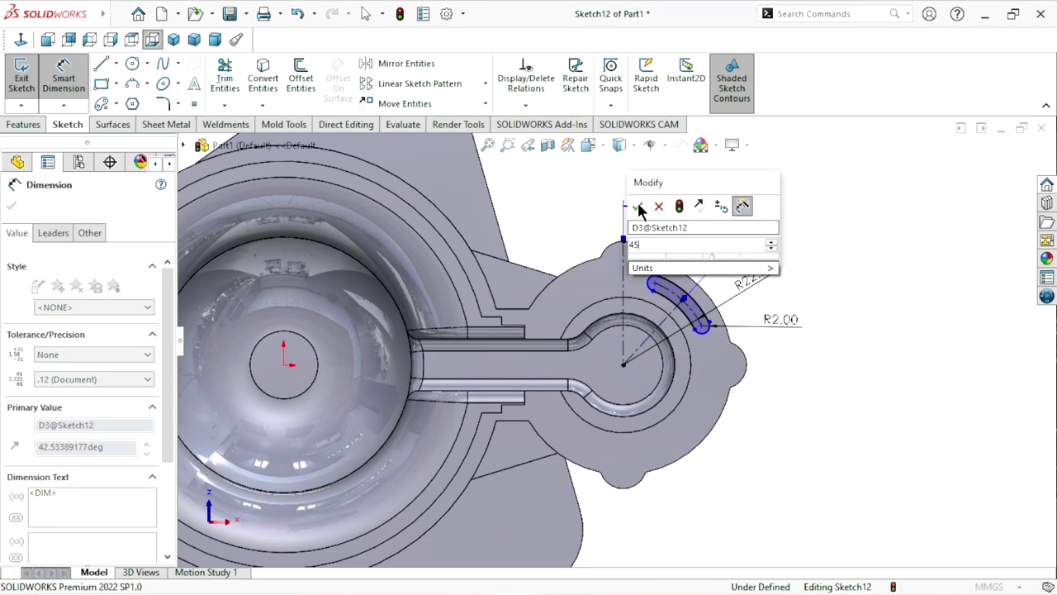
pyautogui.press('Return')
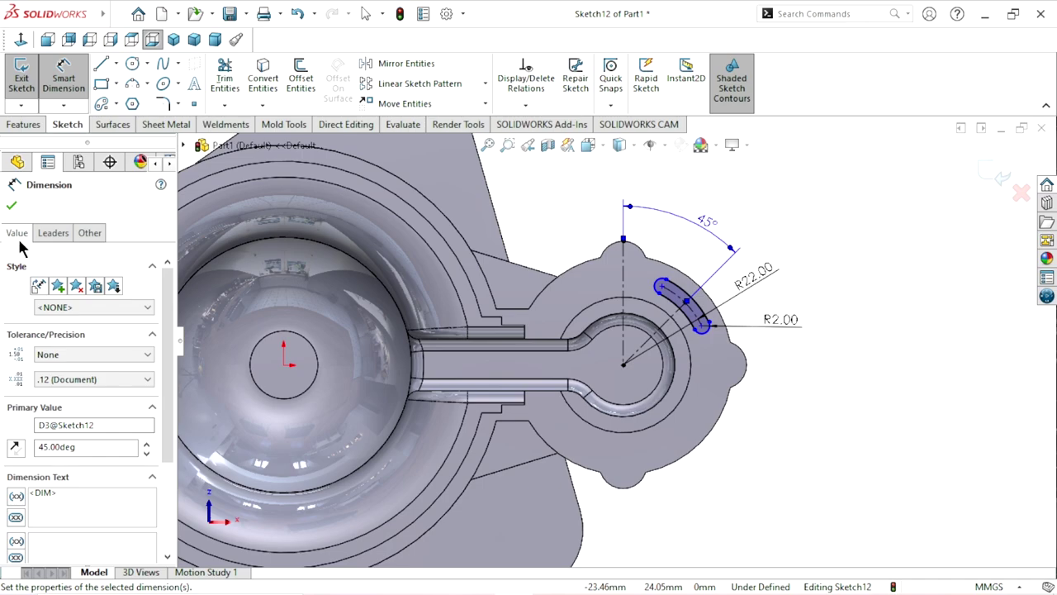
pyautogui.click(12, 206)
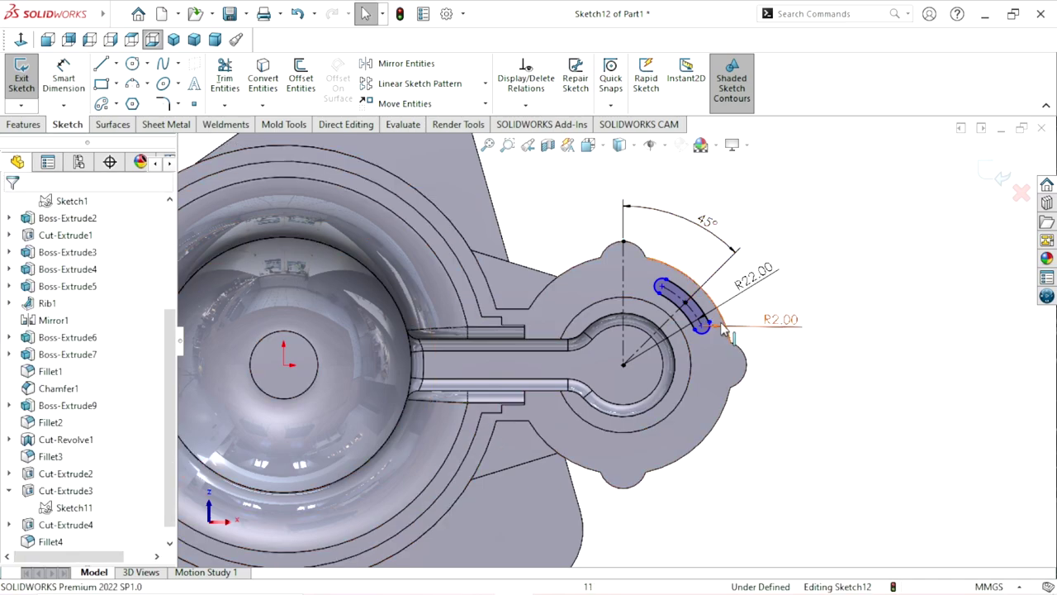
# Dimension the distance between the two slot ends as 15 mm.
pyautogui.click(676, 304)
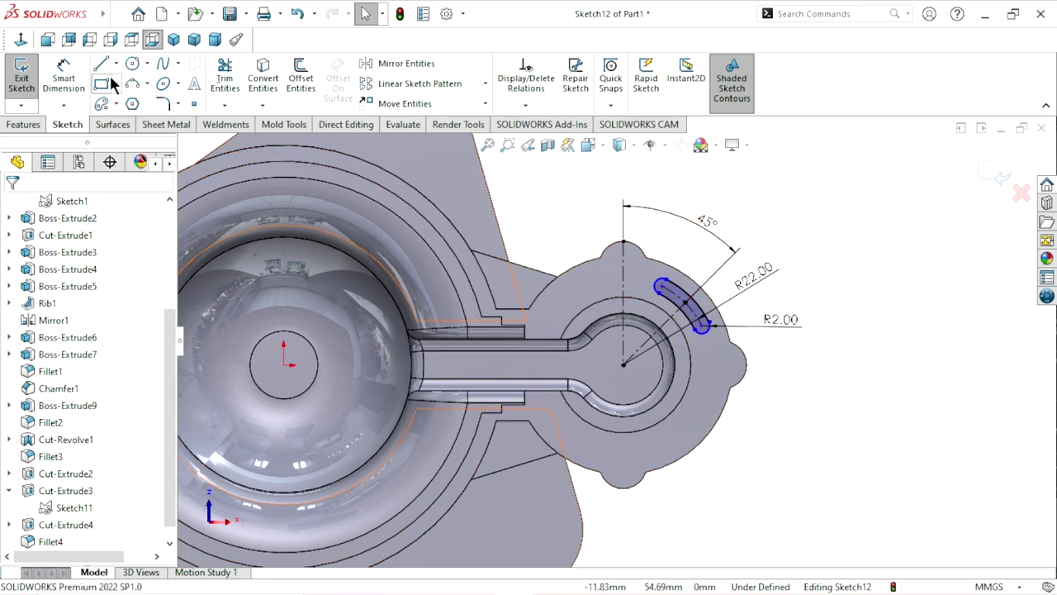
pyautogui.click(64, 76)
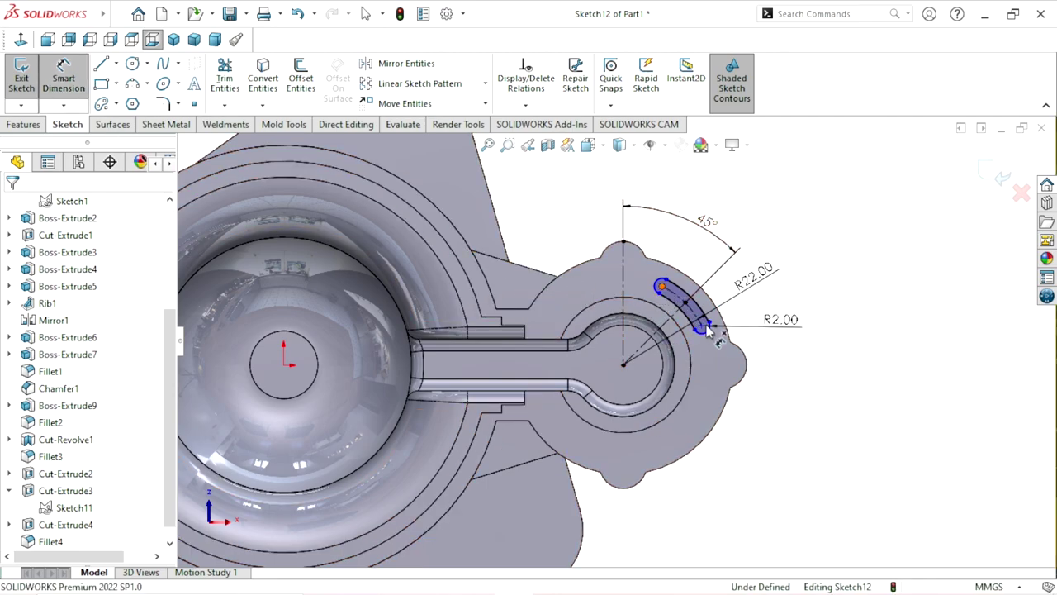
pyautogui.click(703, 327)
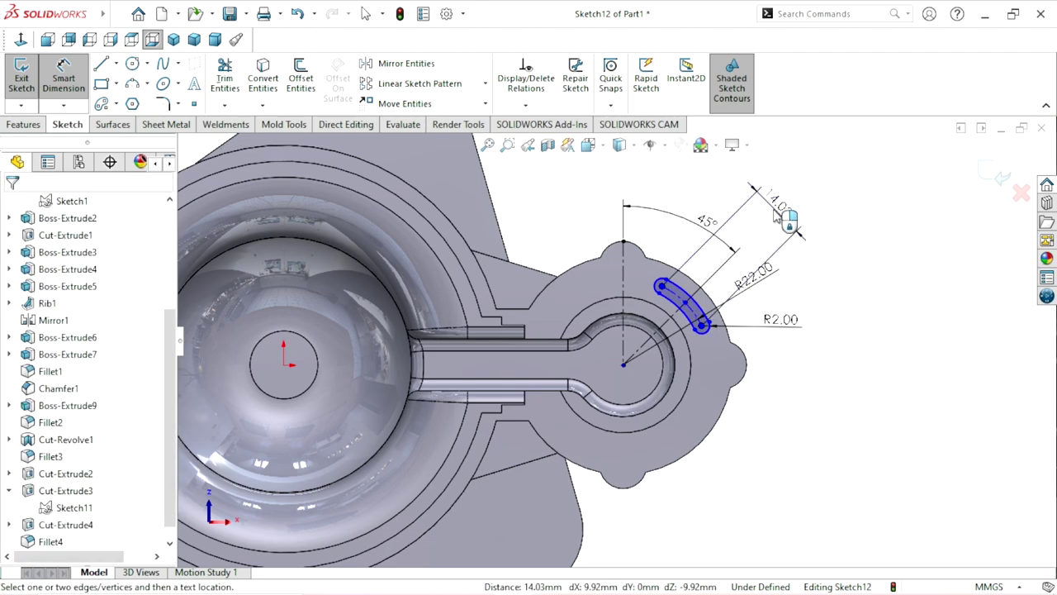
pyautogui.click(777, 216)
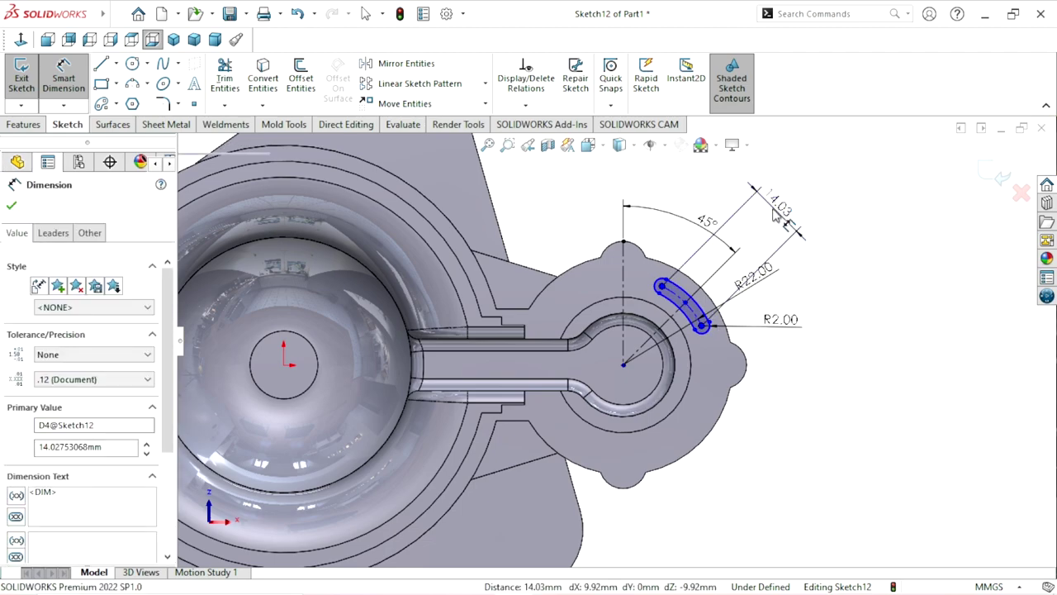
pyautogui.write('15')
pyautogui.click(726, 187)
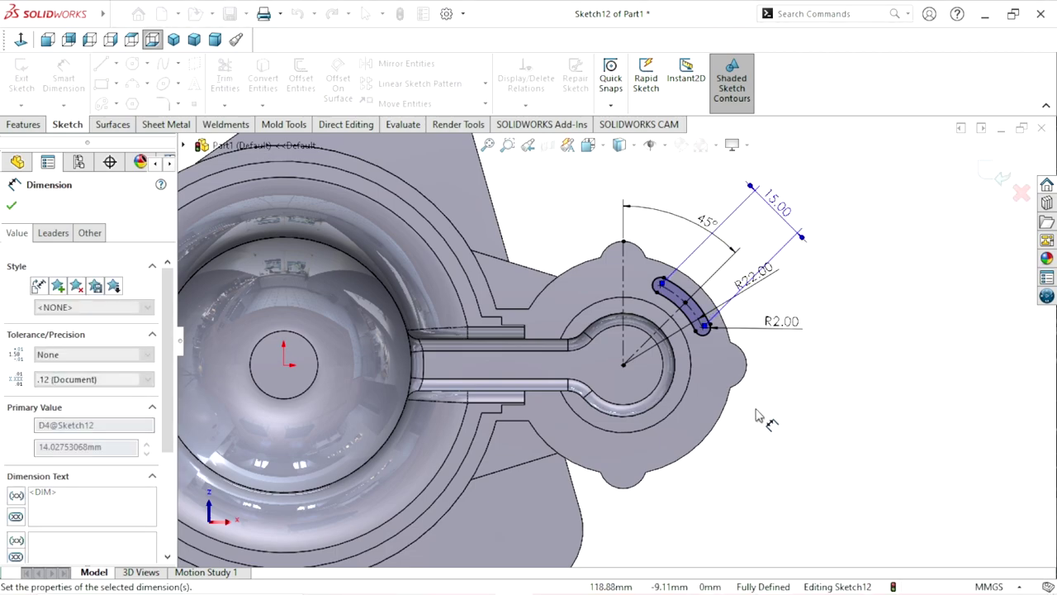
pyautogui.scroll(2, 715, 322)
pyautogui.click(837, 331)
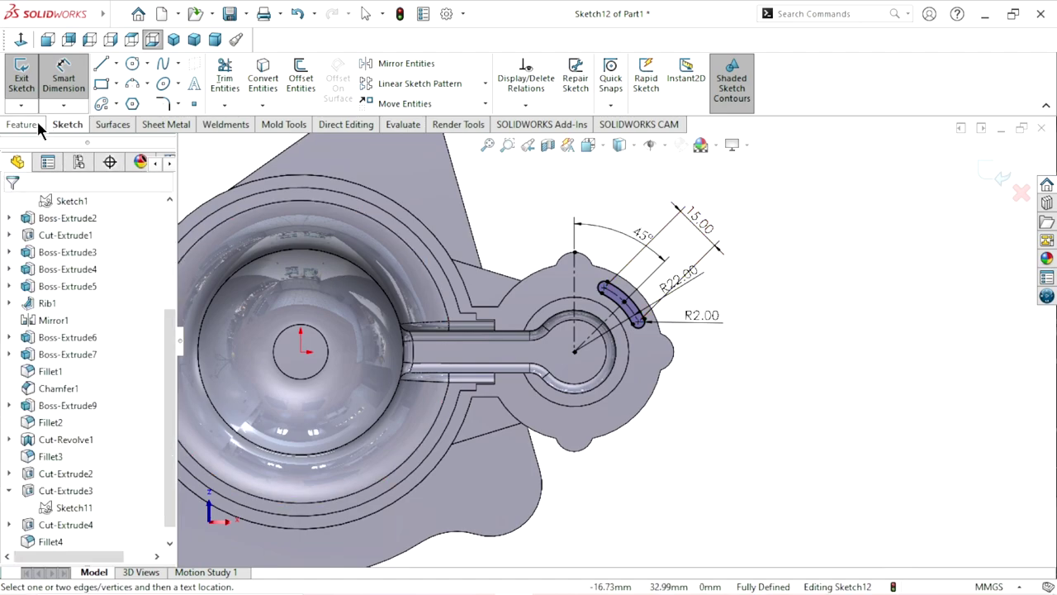
# Start a circular sketch pattern with the slot arcs as the entities to pattern.
pyautogui.click(486, 83)
pyautogui.click(396, 122)
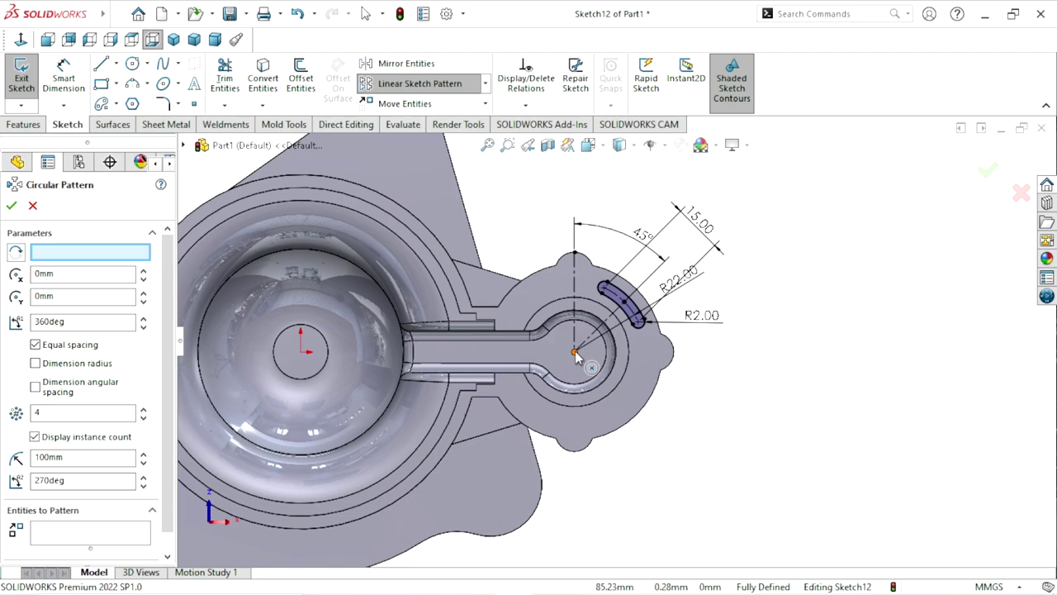
pyautogui.click(105, 253)
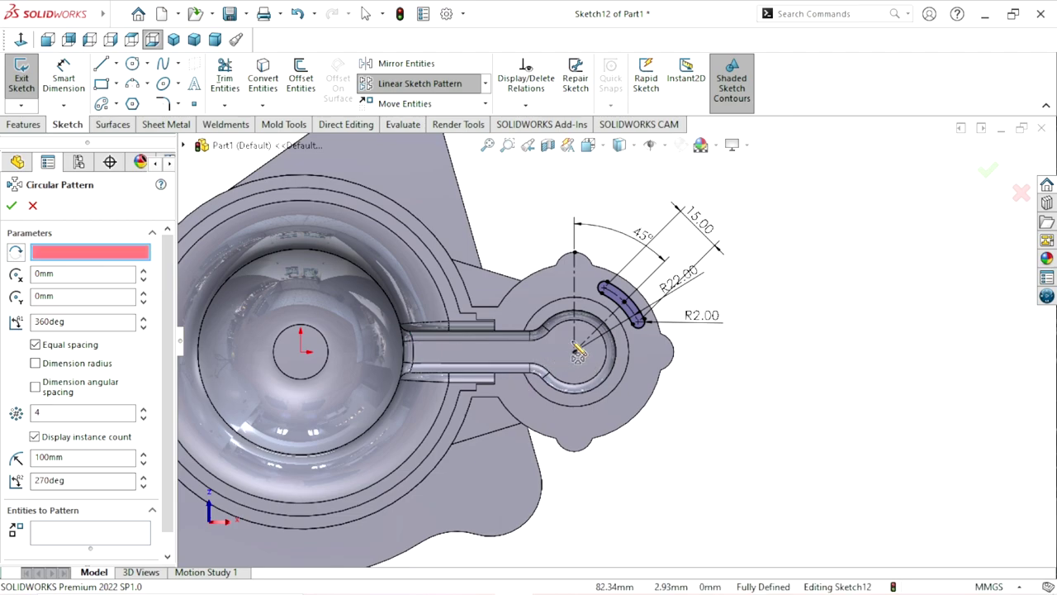
pyautogui.click(576, 354)
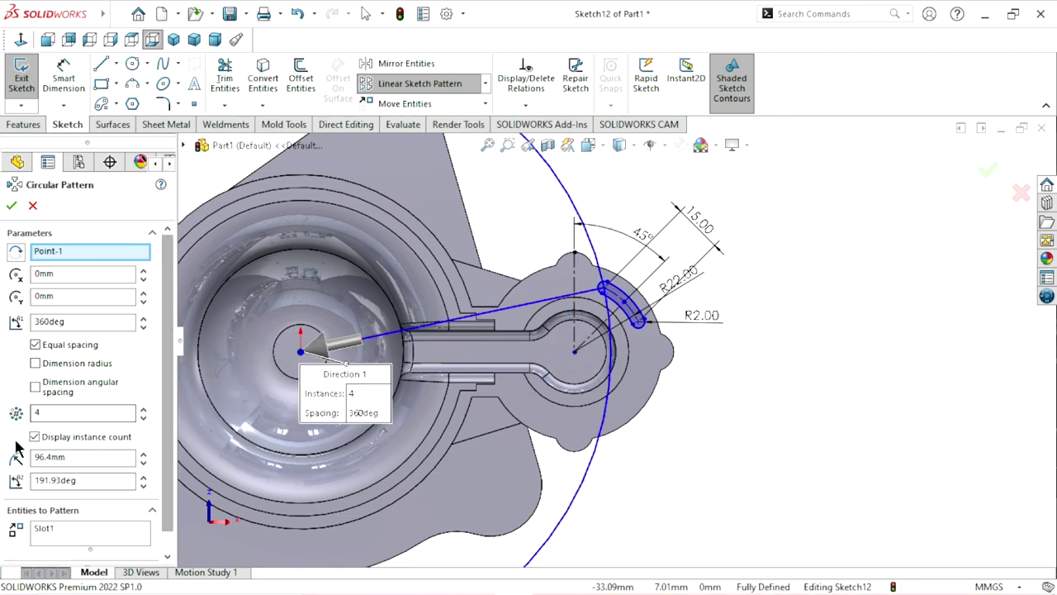
pyautogui.rightClick(60, 531)
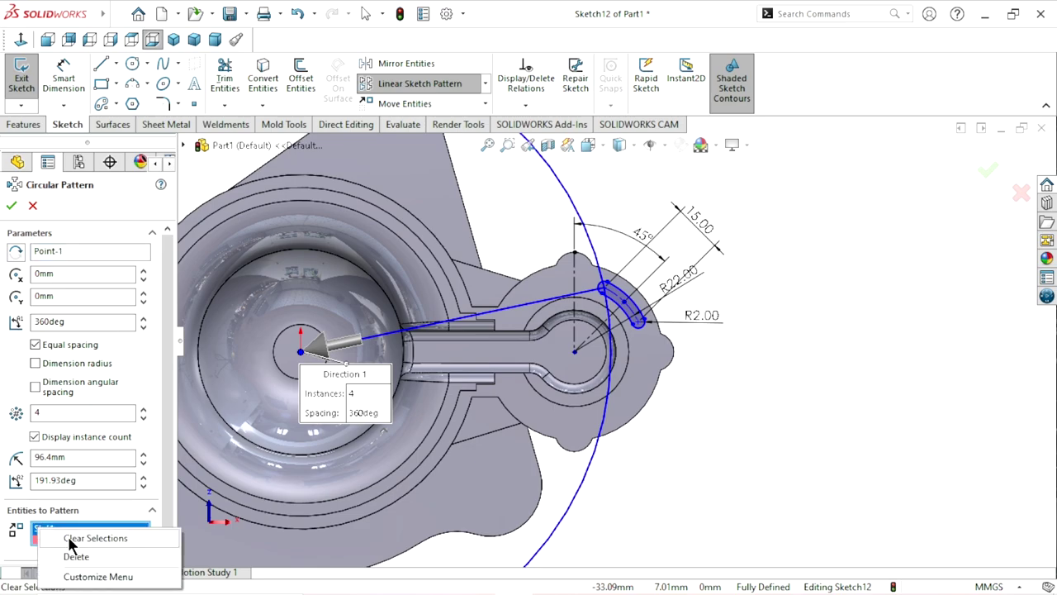
pyautogui.click(95, 538)
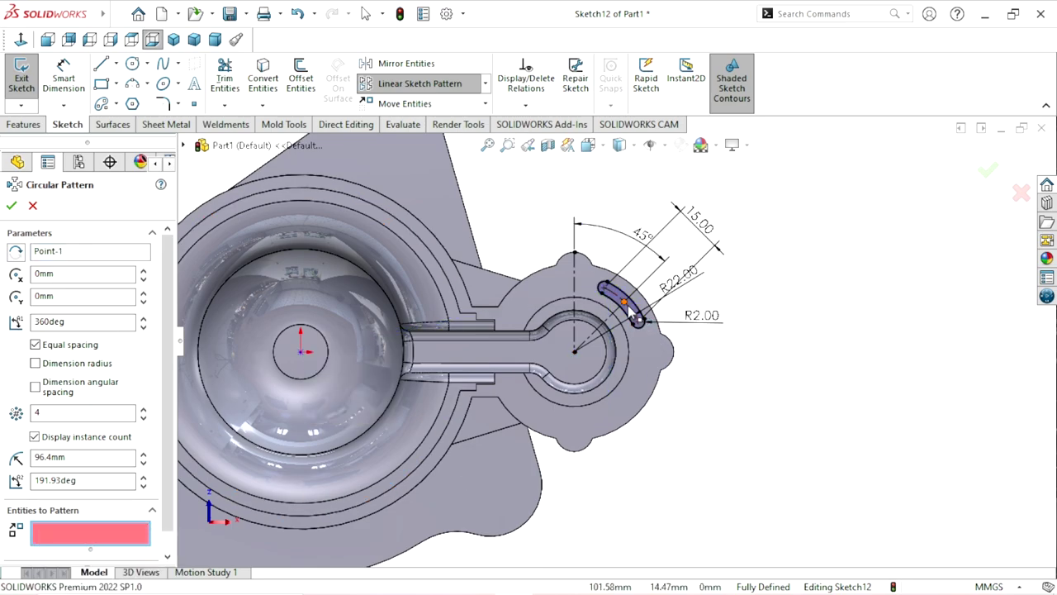
pyautogui.scroll(-3, 633, 315)
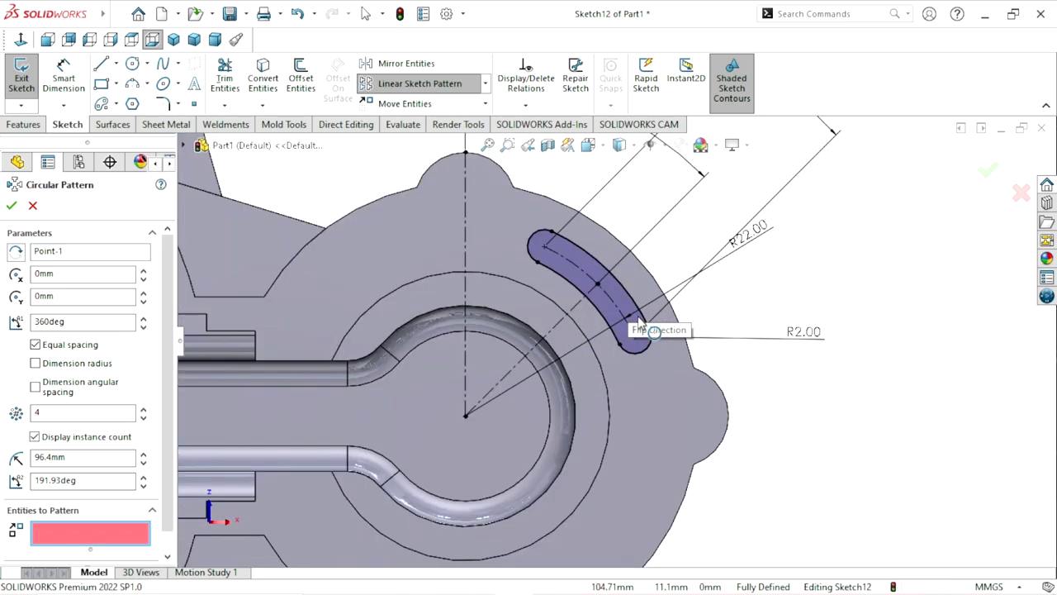
pyautogui.click(621, 308)
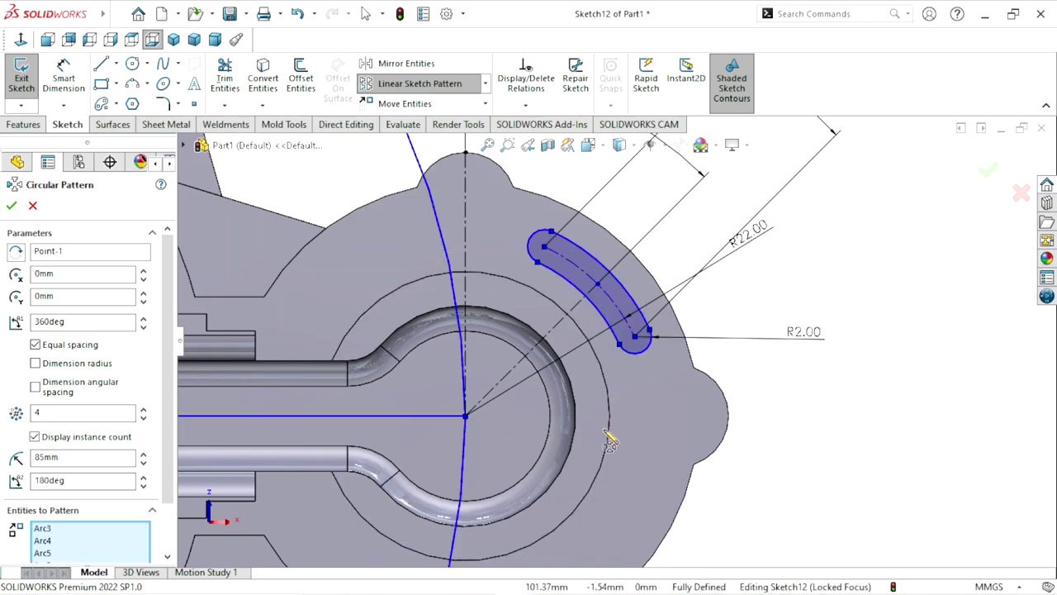
pyautogui.scroll(5, 518, 465)
pyautogui.scroll(2, 518, 464)
pyautogui.scroll(-2, 549, 383)
pyautogui.scroll(-2, 637, 330)
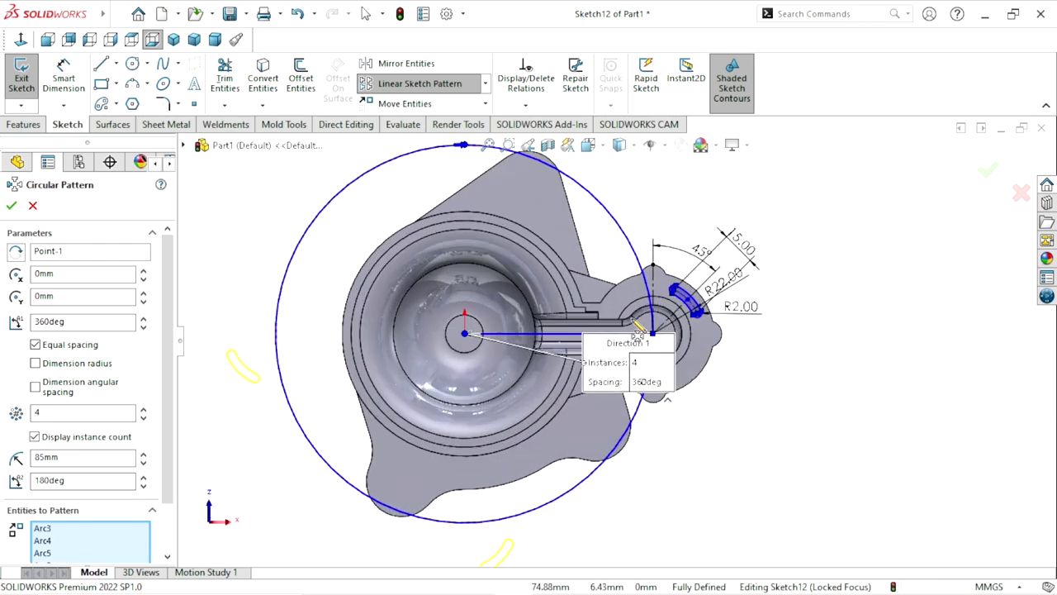
# Use the lug's circular edge as the pattern centre instead of the picked point.
pyautogui.rightClick(68, 251)
pyautogui.click(116, 266)
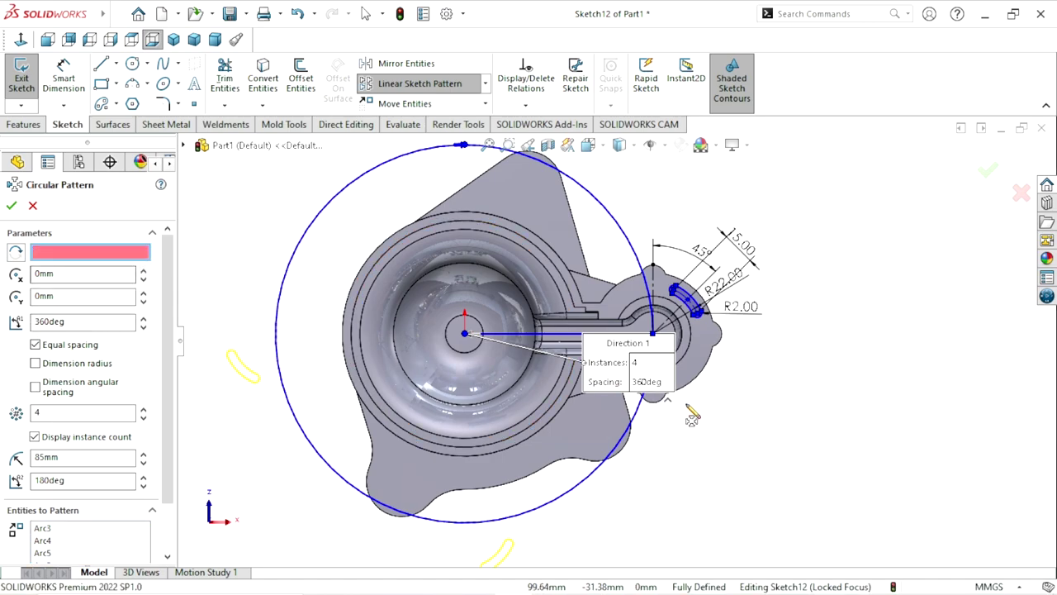
pyautogui.scroll(-2, 692, 415)
pyautogui.scroll(-1, 693, 388)
pyautogui.click(692, 360)
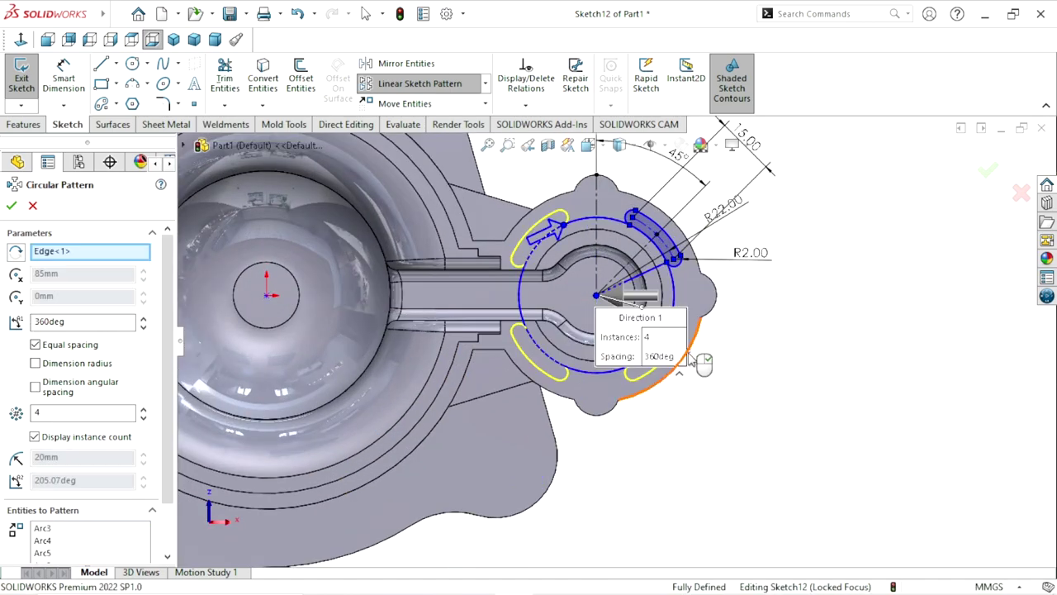
pyautogui.moveTo(566, 419); pyautogui.dragTo(650, 360, button='middle')
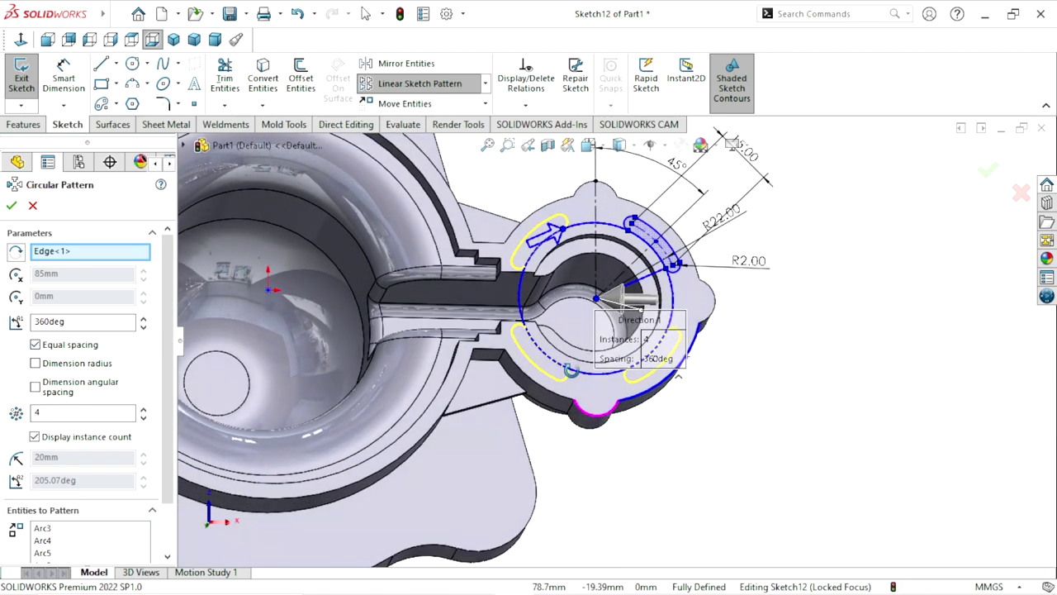
pyautogui.scroll(-3, 651, 360)
# Set the pattern angle to 270° in the reversed direction and accept the pattern.
pyautogui.click(89, 321)
pyautogui.write('180')
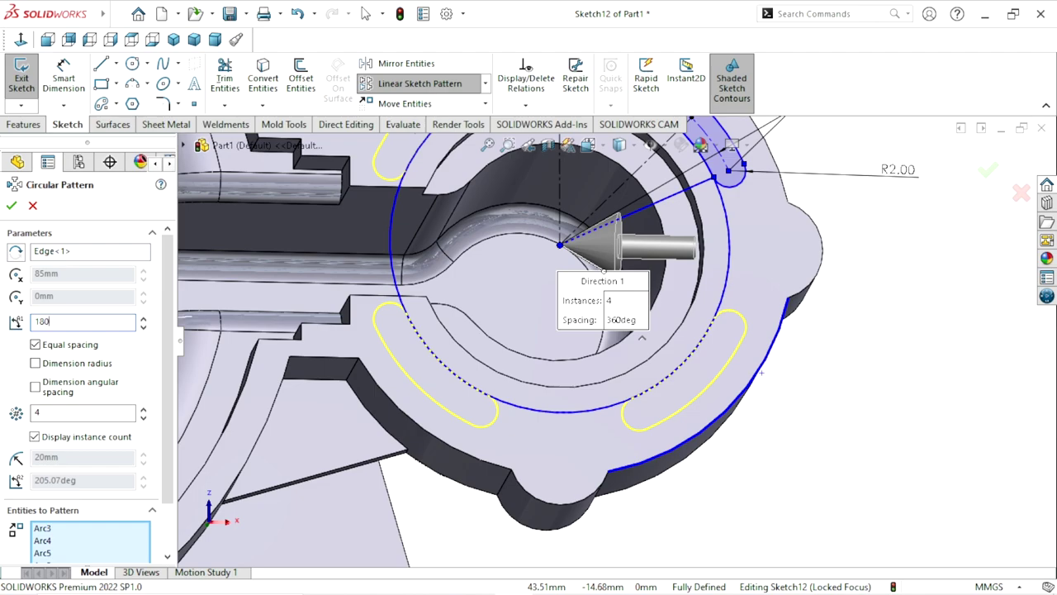
pyautogui.press('Return')
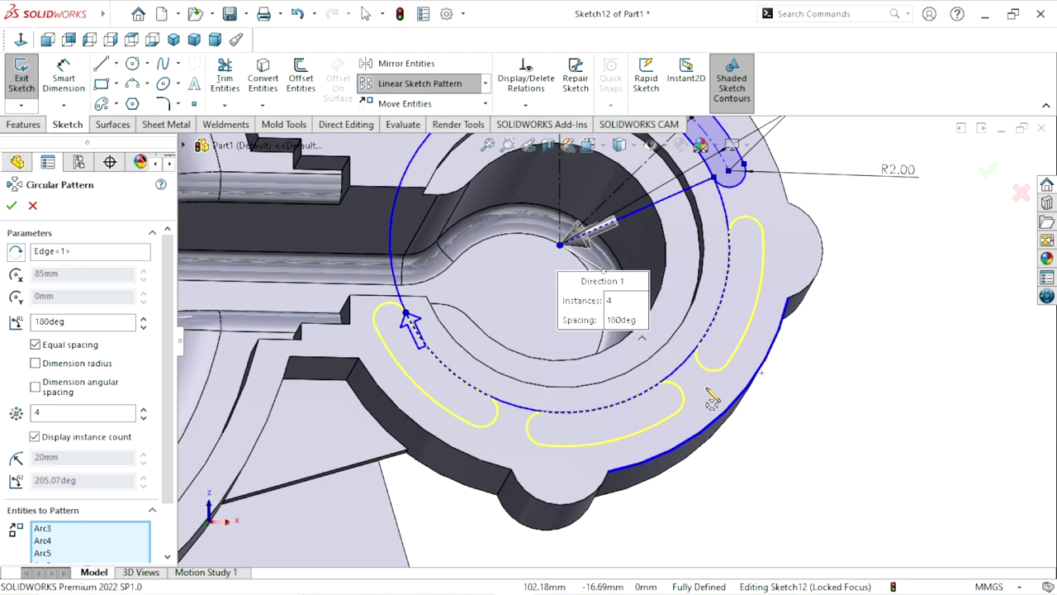
pyautogui.scroll(1, 620, 369)
pyautogui.scroll(1, 621, 369)
pyautogui.write('270')
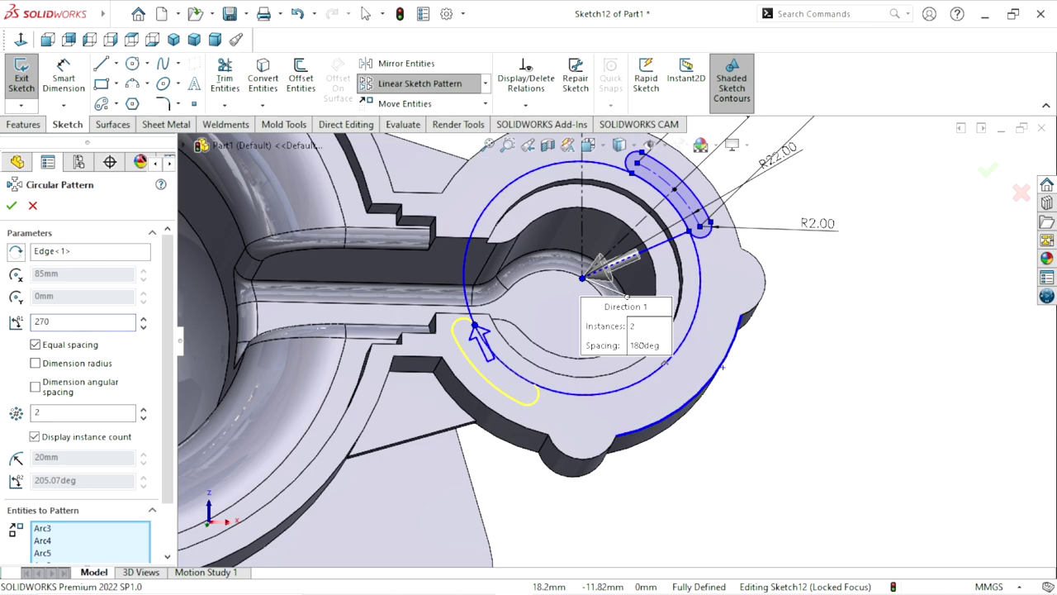
pyautogui.press('Tab')
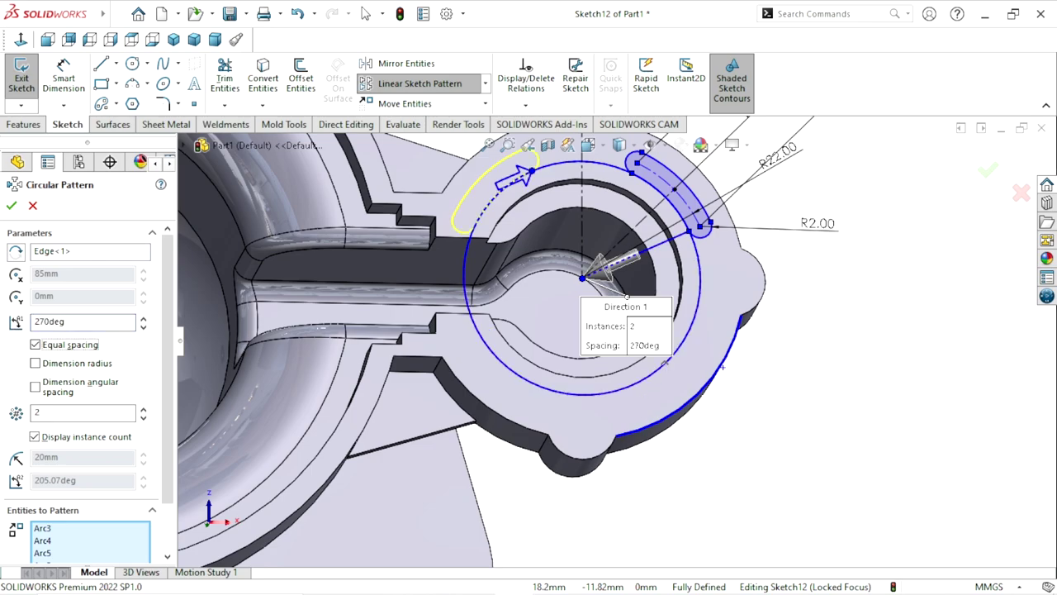
pyautogui.click(14, 253)
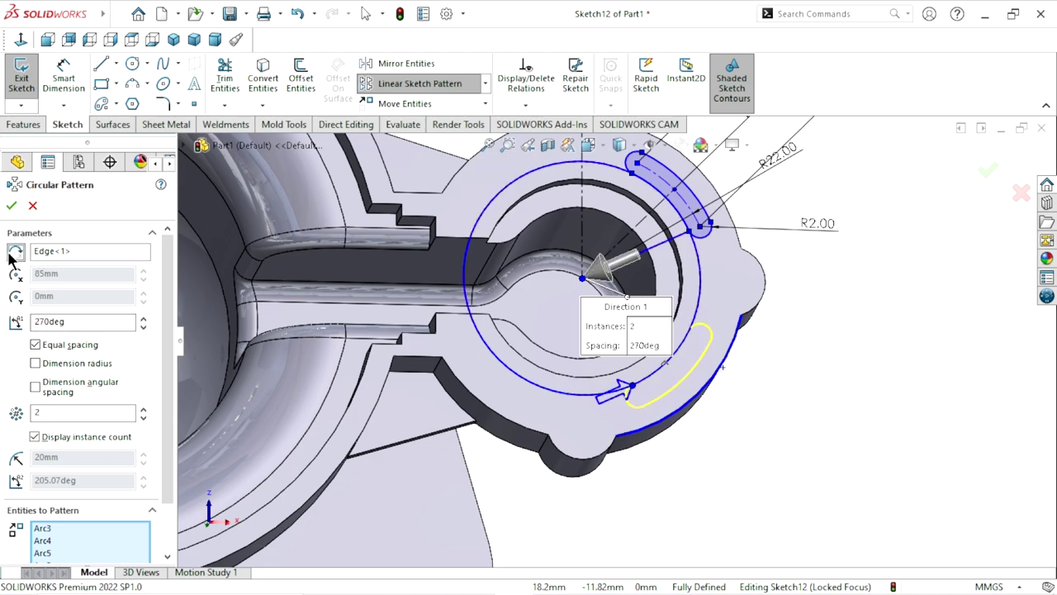
pyautogui.click(13, 207)
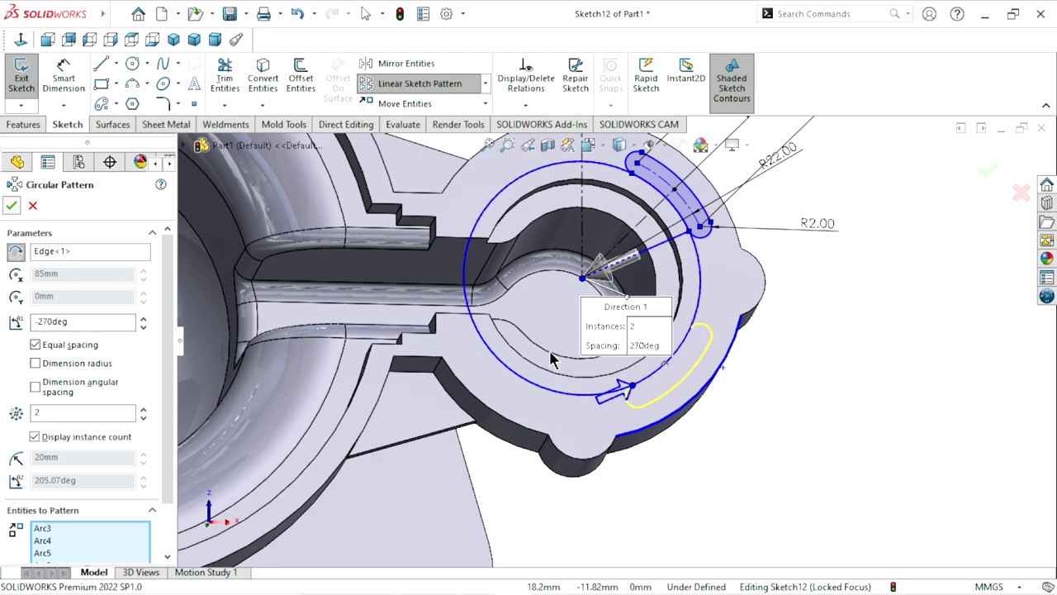
pyautogui.scroll(2, 770, 403)
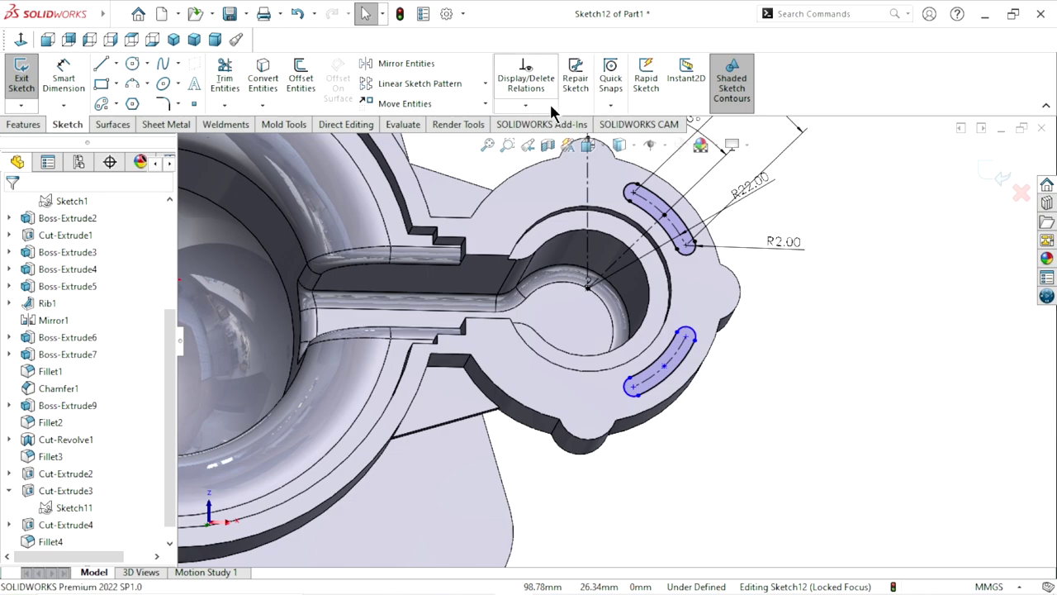
# Try Fully Define Sketch with automatic dimensions, then cancel it.
pyautogui.click(525, 105)
pyautogui.click(561, 160)
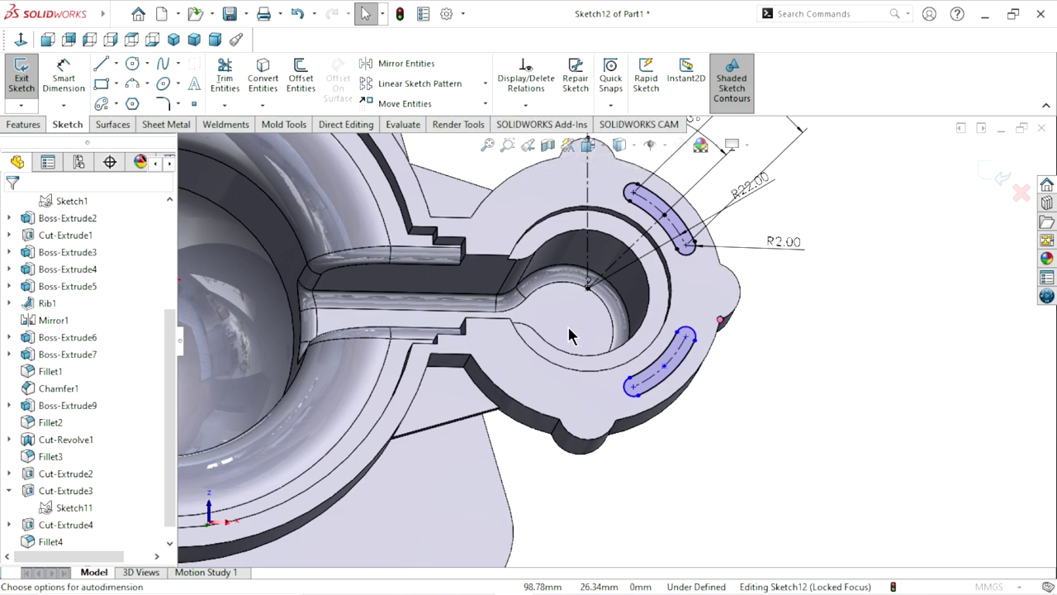
pyautogui.click(83, 285)
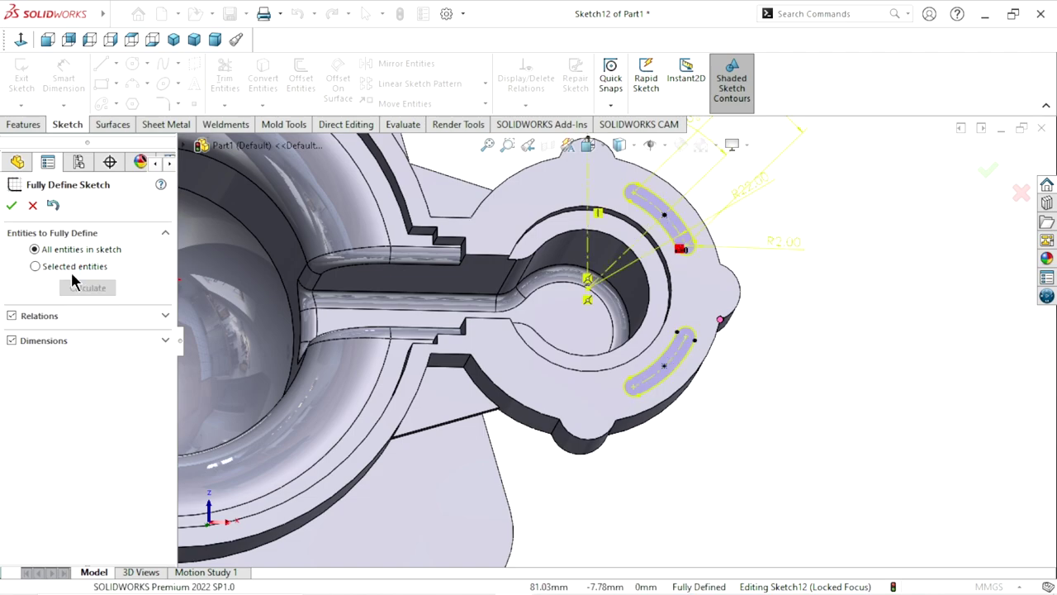
pyautogui.click(33, 204)
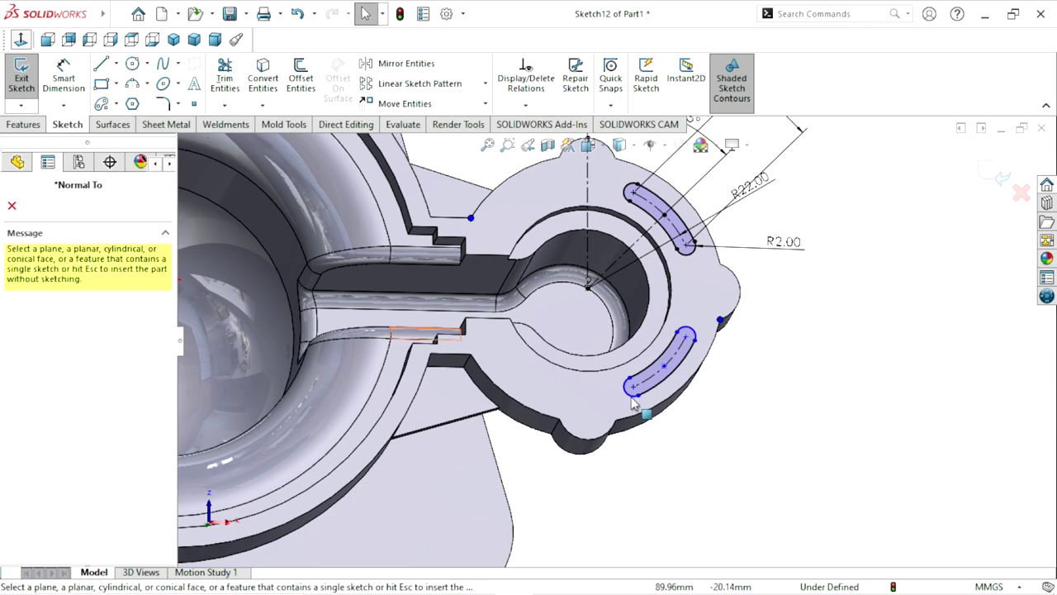
# Orient the view normal to the lug face using Ctrl+8.
pyautogui.hotkey('ctrl', '8')
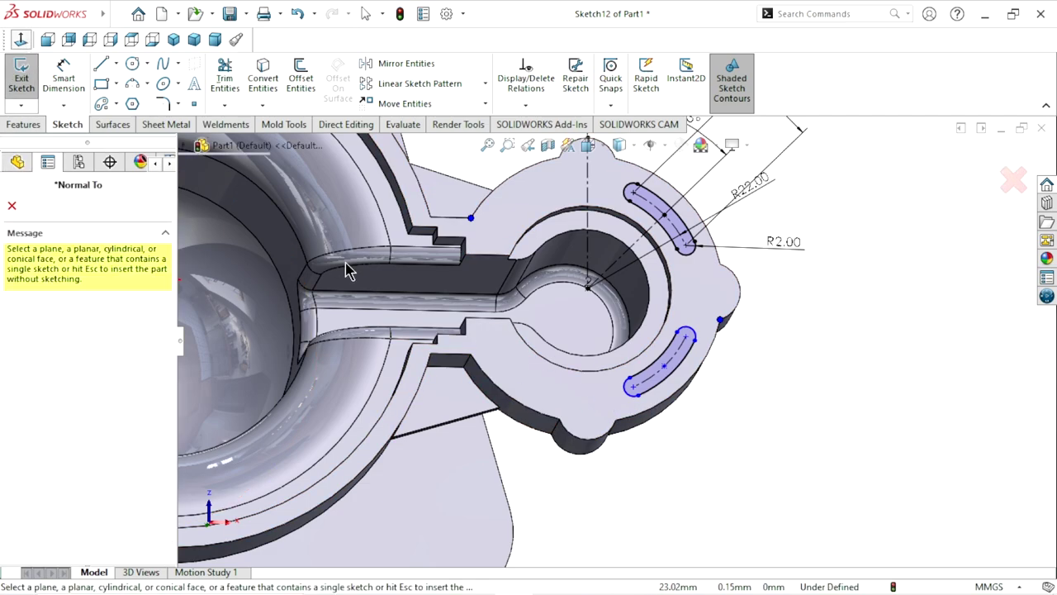
pyautogui.click(12, 205)
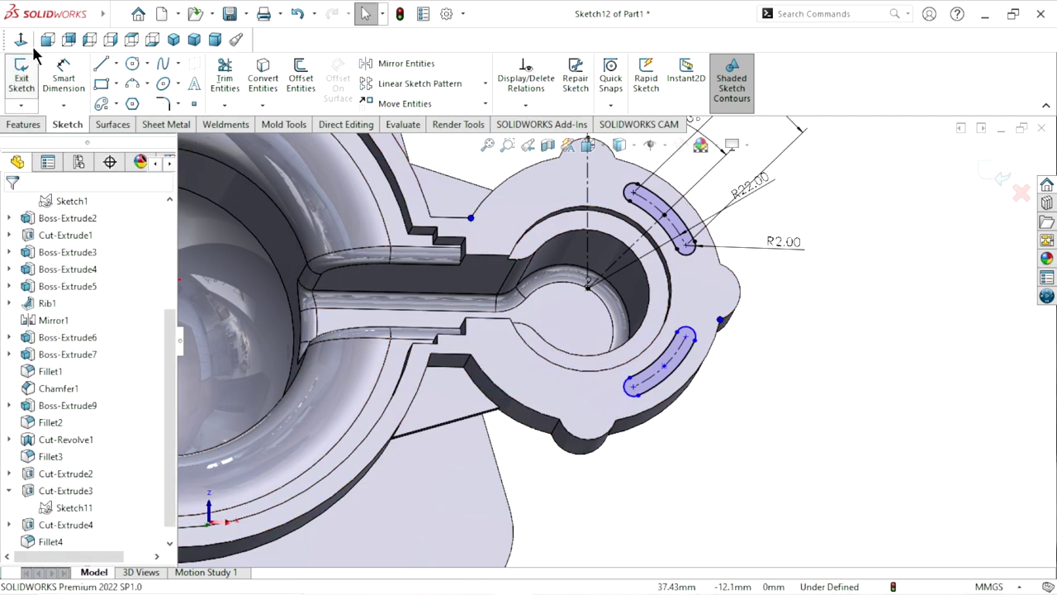
pyautogui.hotkey('ctrl', '8')
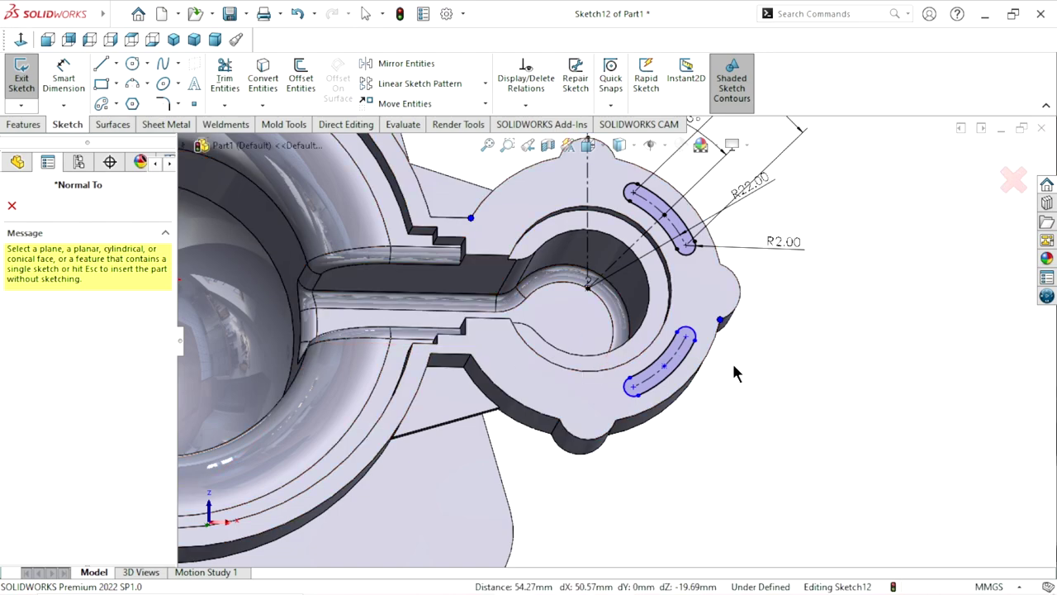
pyautogui.click(696, 352)
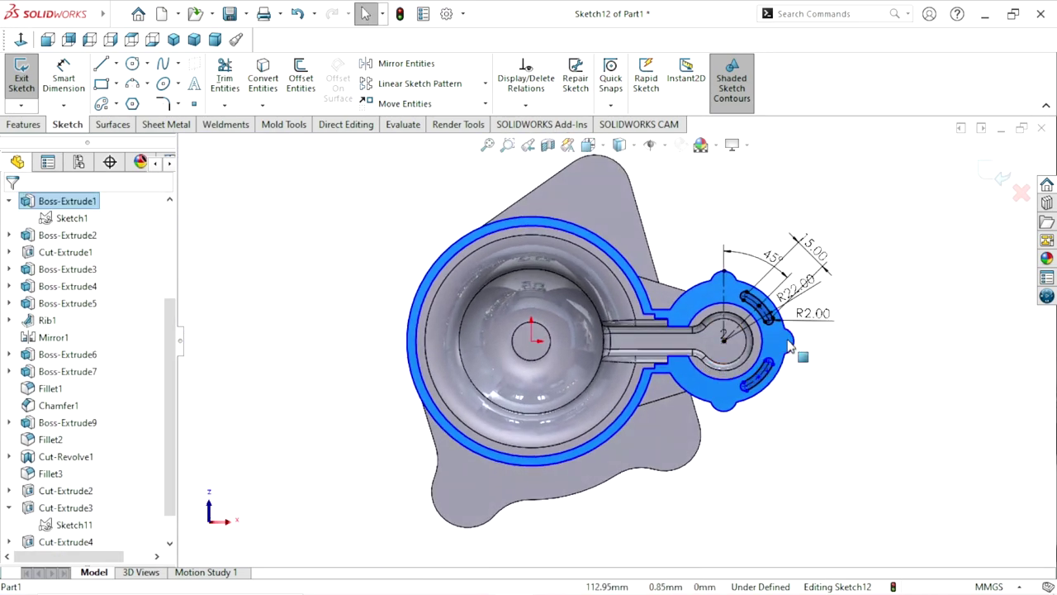
# Try a radius dimension on the lower slot's end arc and discard it as over-defining.
pyautogui.scroll(-3, 797, 376)
pyautogui.scroll(-2, 806, 369)
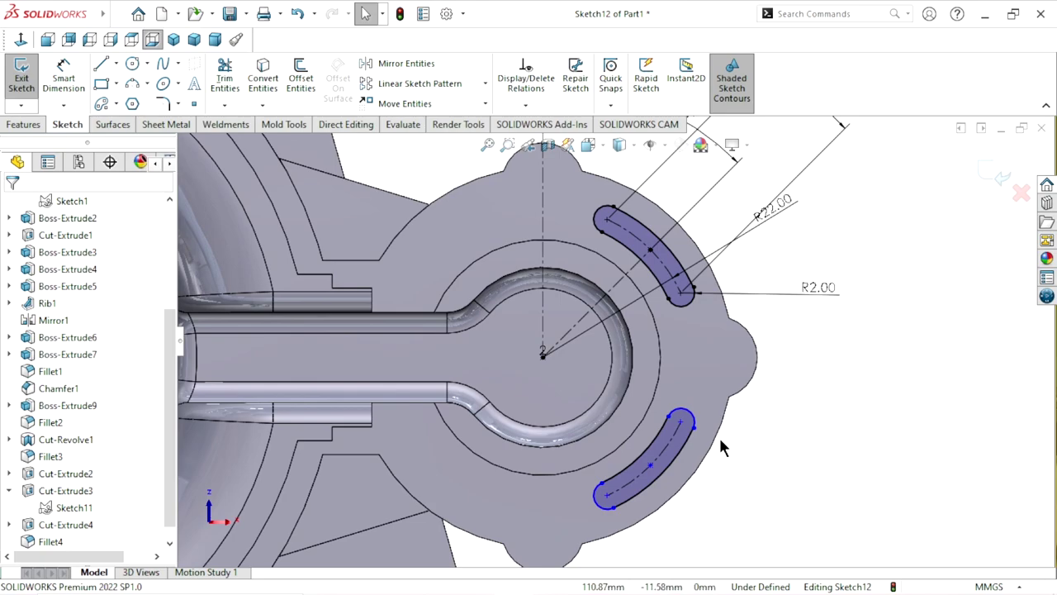
pyautogui.scroll(2, 718, 435)
pyautogui.scroll(-1, 644, 388)
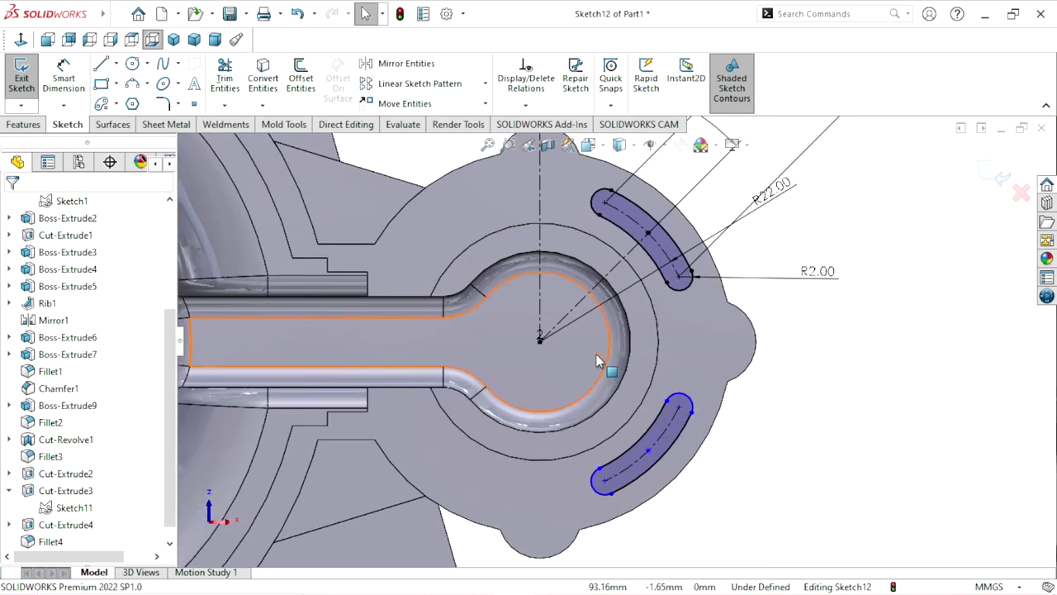
pyautogui.scroll(-1, 584, 350)
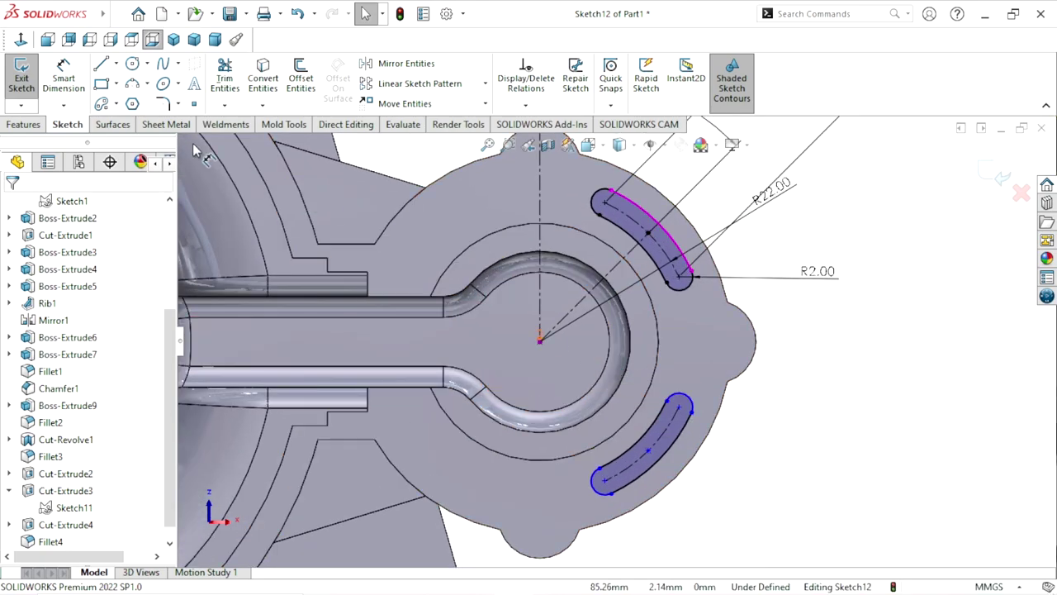
pyautogui.click(65, 80)
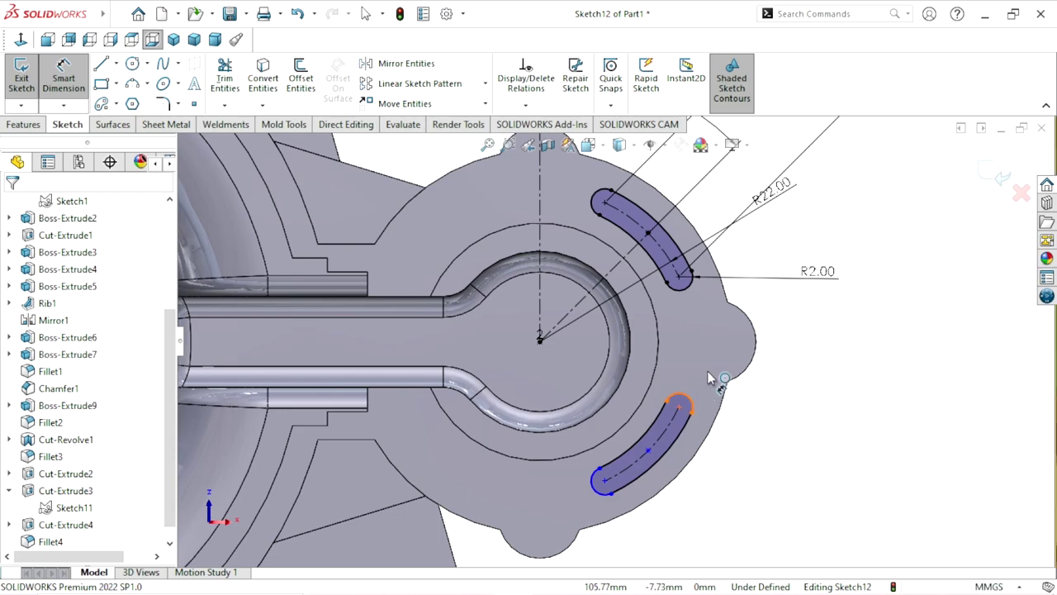
pyautogui.click(707, 379)
pyautogui.click(712, 375)
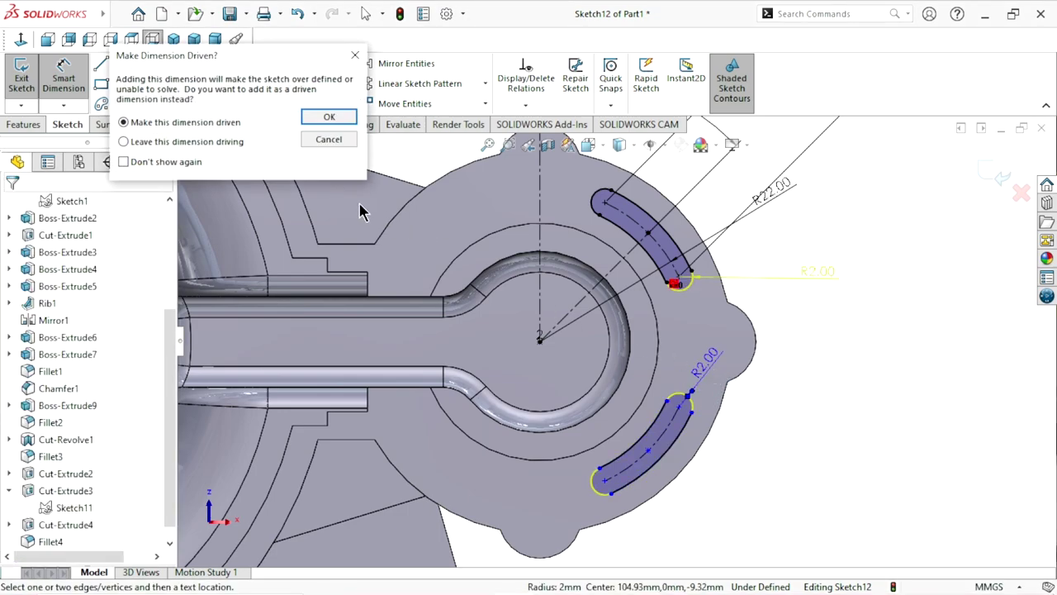
pyautogui.click(327, 140)
pyautogui.scroll(-2, 717, 351)
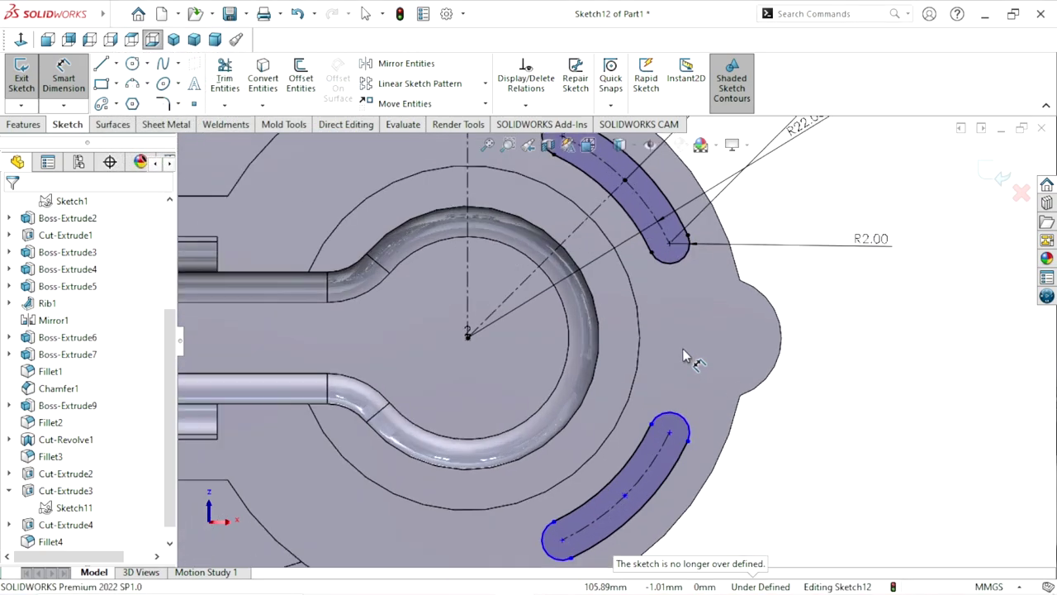
pyautogui.scroll(-2, 683, 349)
pyautogui.scroll(-1, 669, 254)
pyautogui.scroll(2, 661, 256)
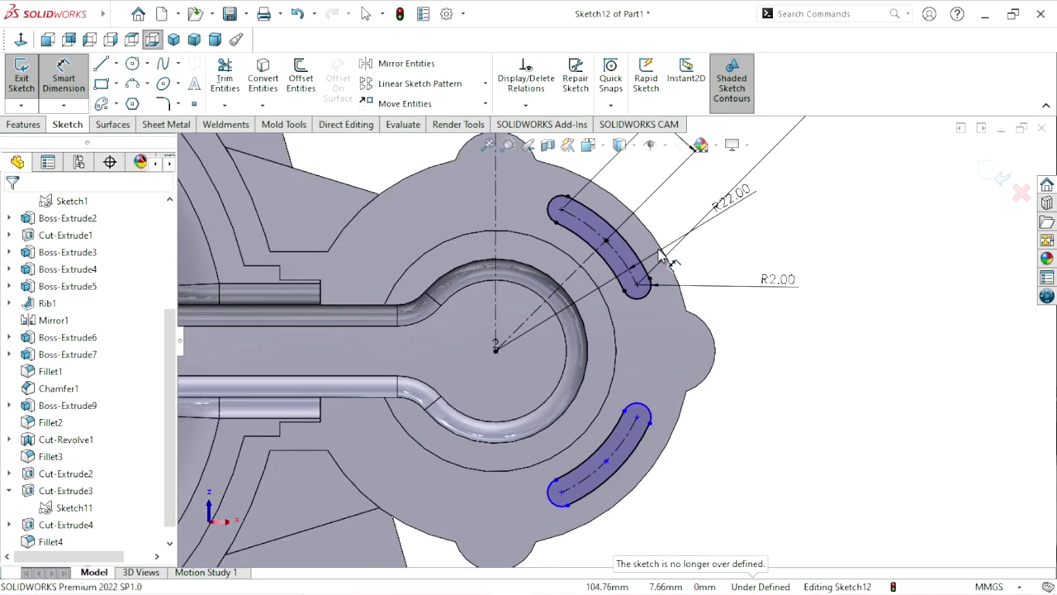
pyautogui.scroll(1, 618, 330)
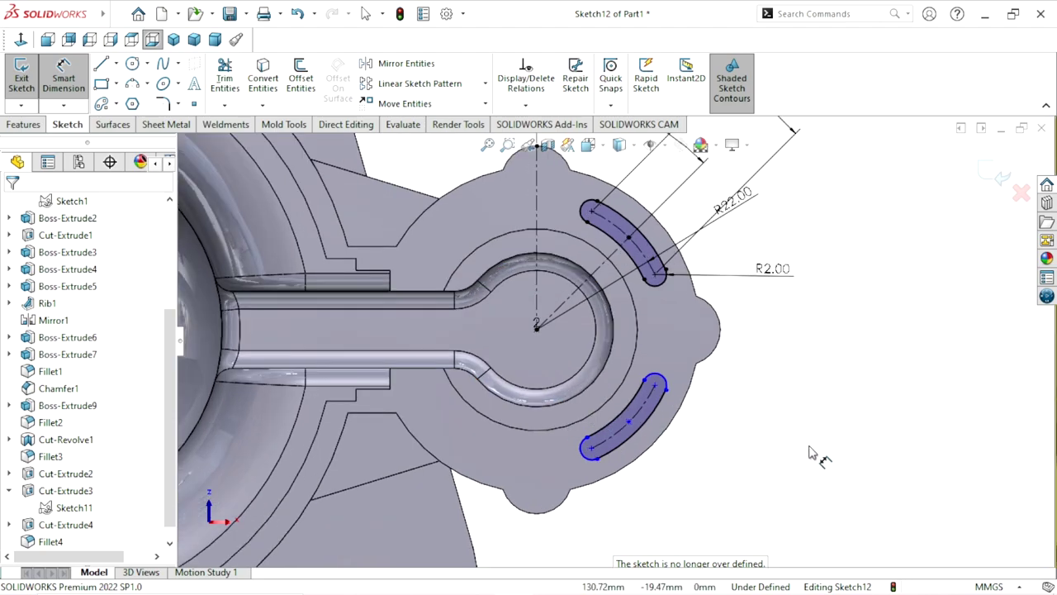
pyautogui.scroll(-1, 620, 450)
pyautogui.scroll(-1, 611, 433)
pyautogui.scroll(1, 623, 421)
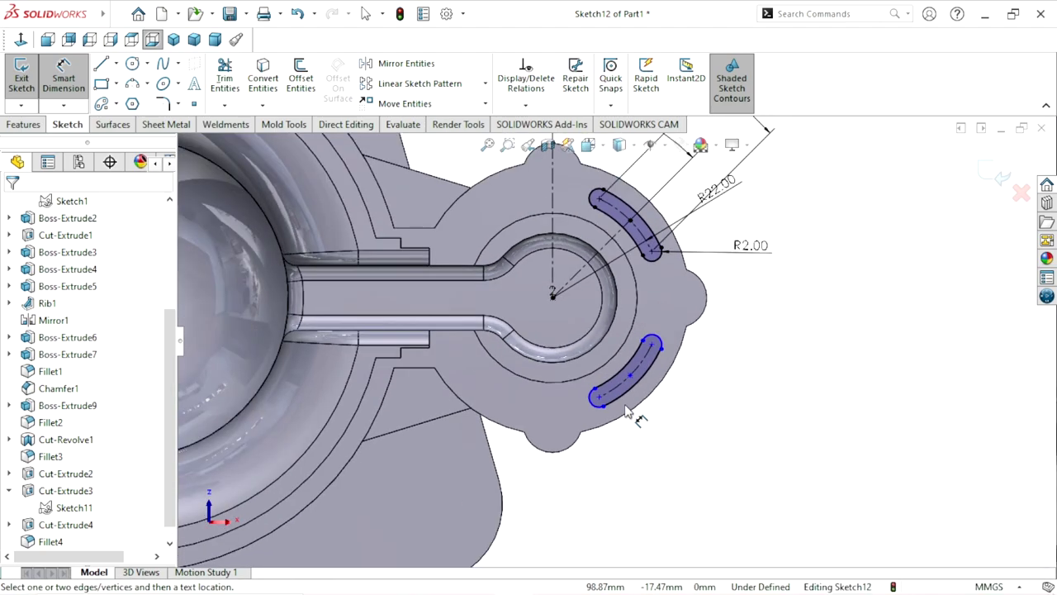
pyautogui.scroll(-1, 637, 301)
pyautogui.scroll(1, 627, 305)
pyautogui.scroll(-1, 601, 285)
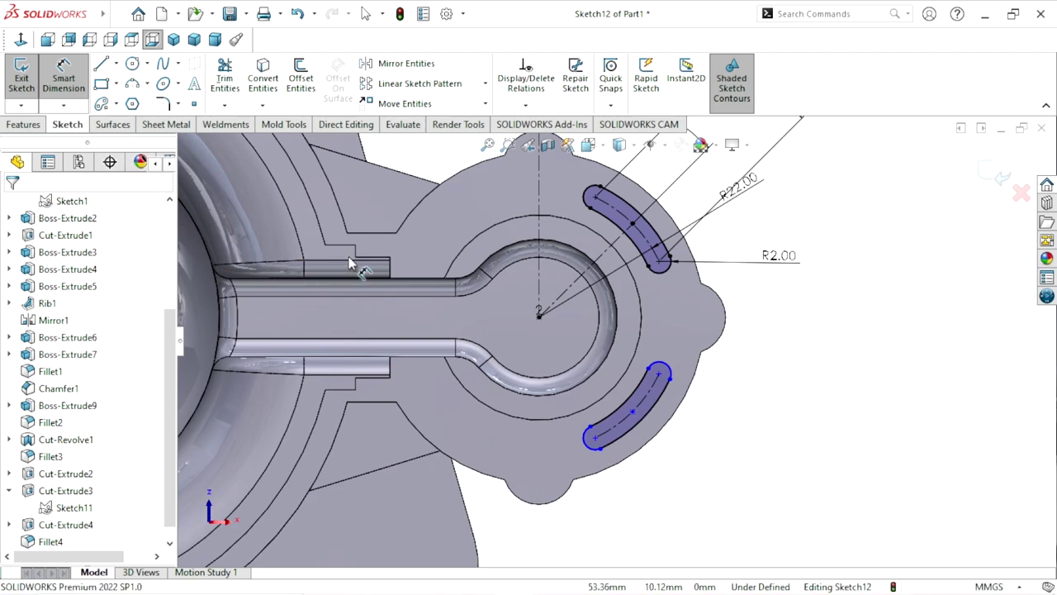
# Replace the upper slot's R2.00 end radius with a fresh 2 mm radius dimension.
pyautogui.click(784, 268)
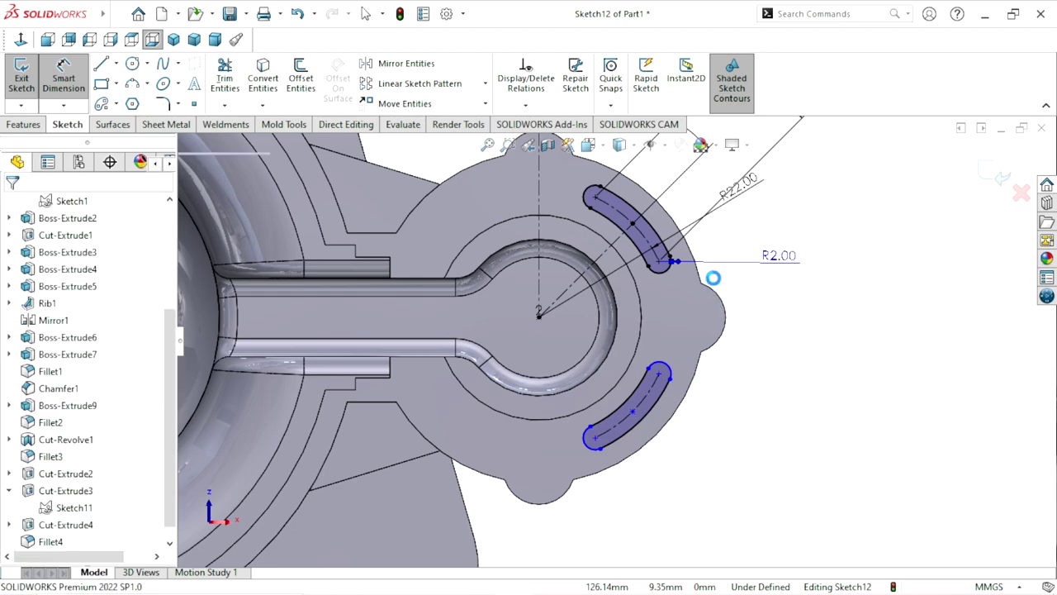
pyautogui.press('Delete')
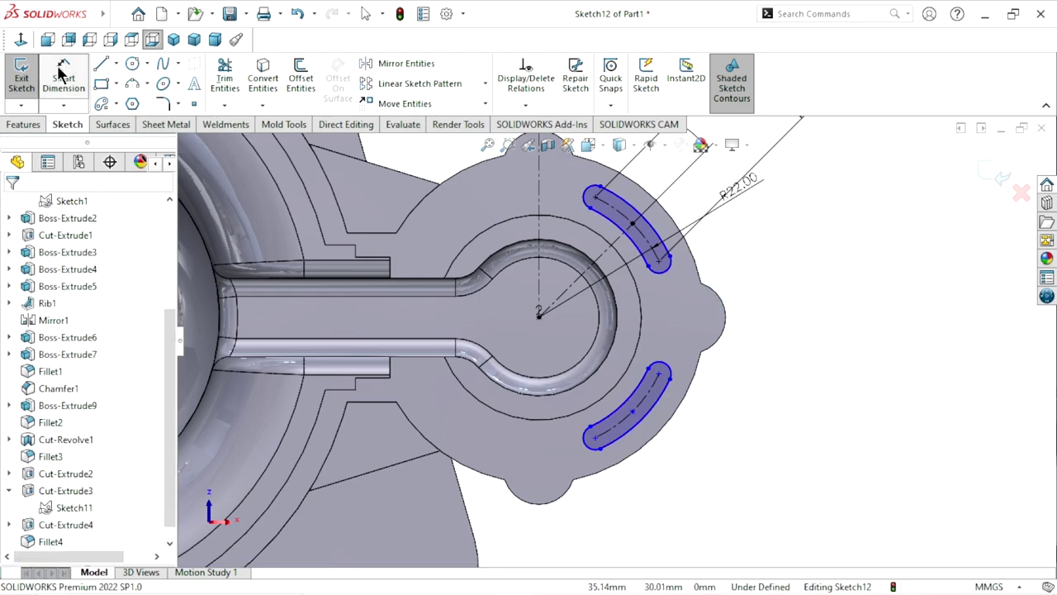
pyautogui.click(660, 278)
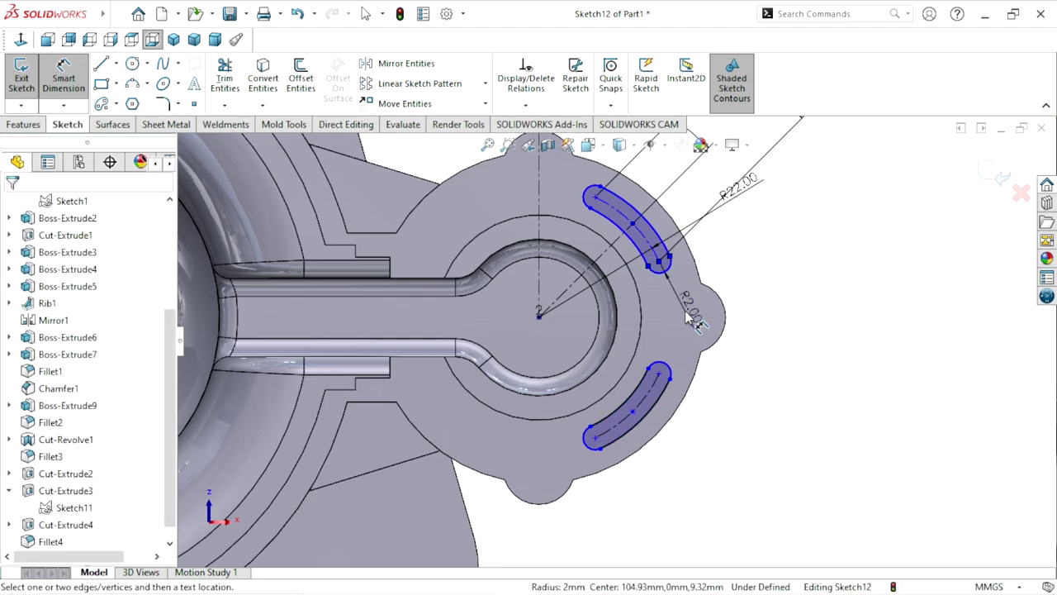
pyautogui.click(690, 285)
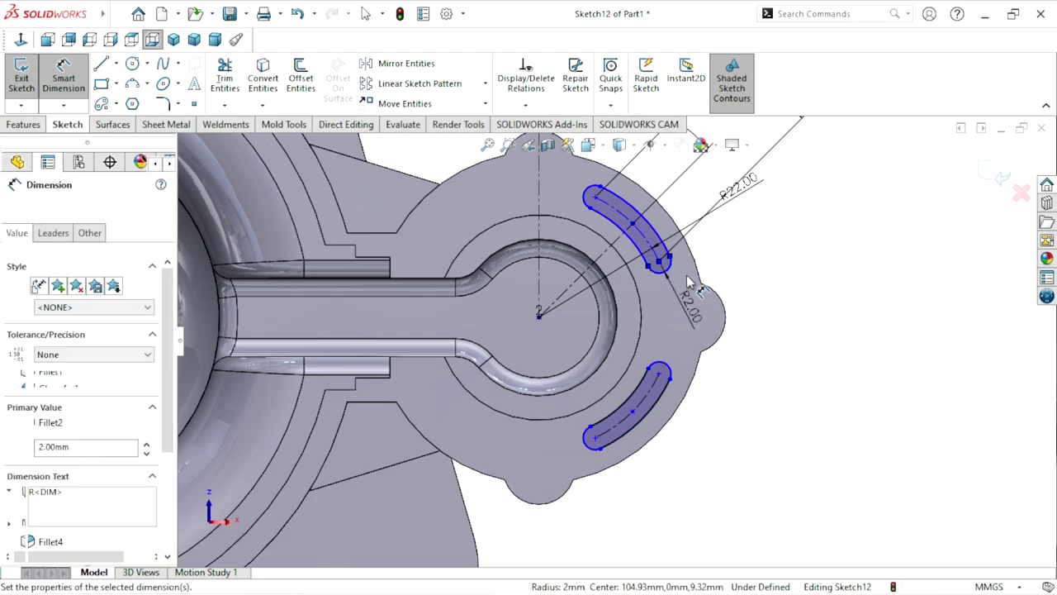
pyautogui.click(624, 289)
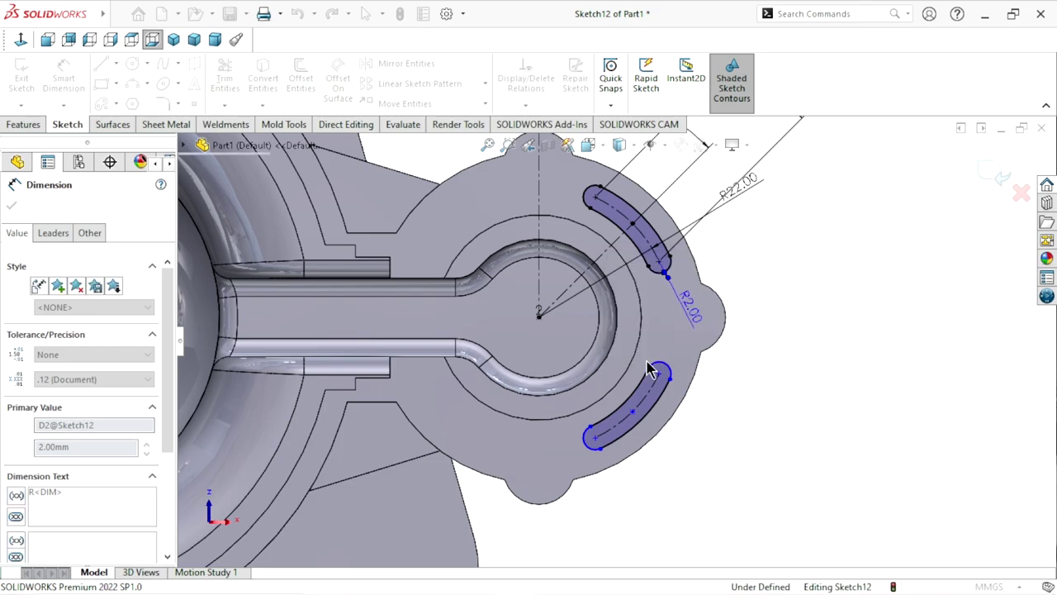
pyautogui.press('Escape')
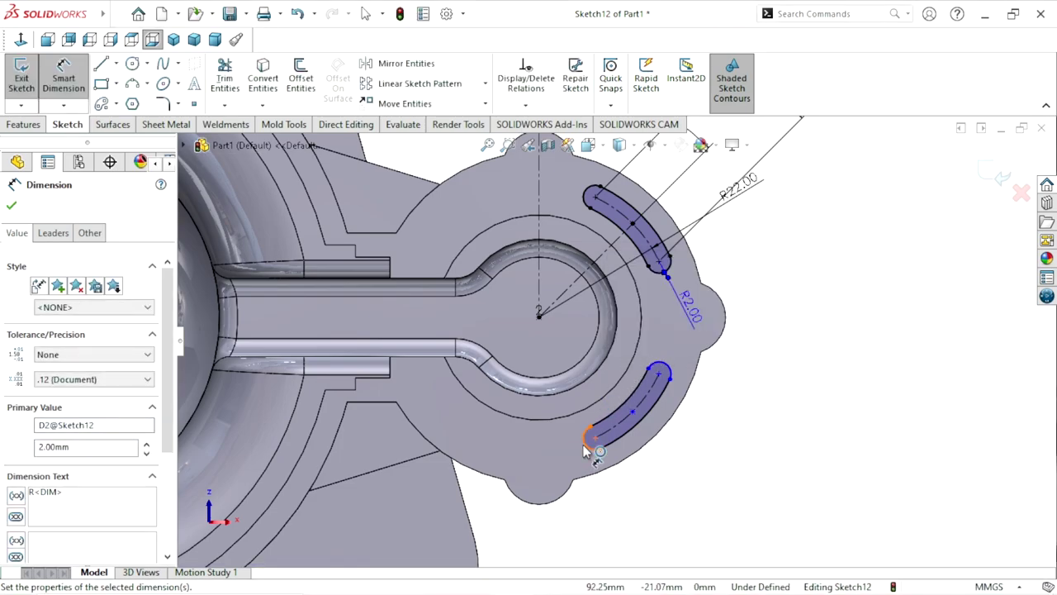
# Attempt the lower slot's end radius again and discard the redundant dimension.
pyautogui.click(583, 449)
pyautogui.click(583, 444)
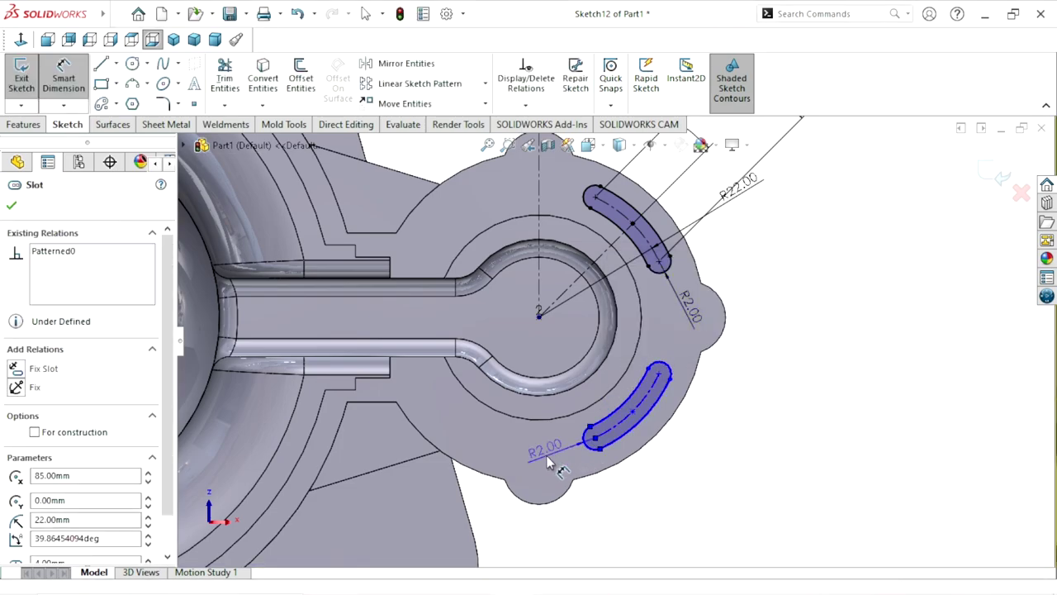
pyautogui.click(547, 463)
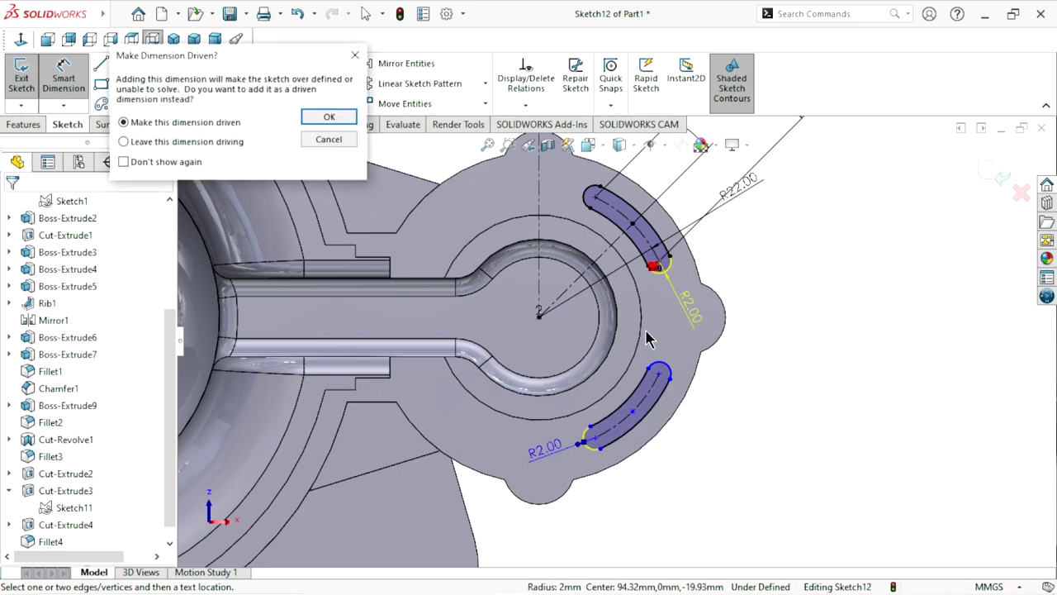
pyautogui.click(328, 139)
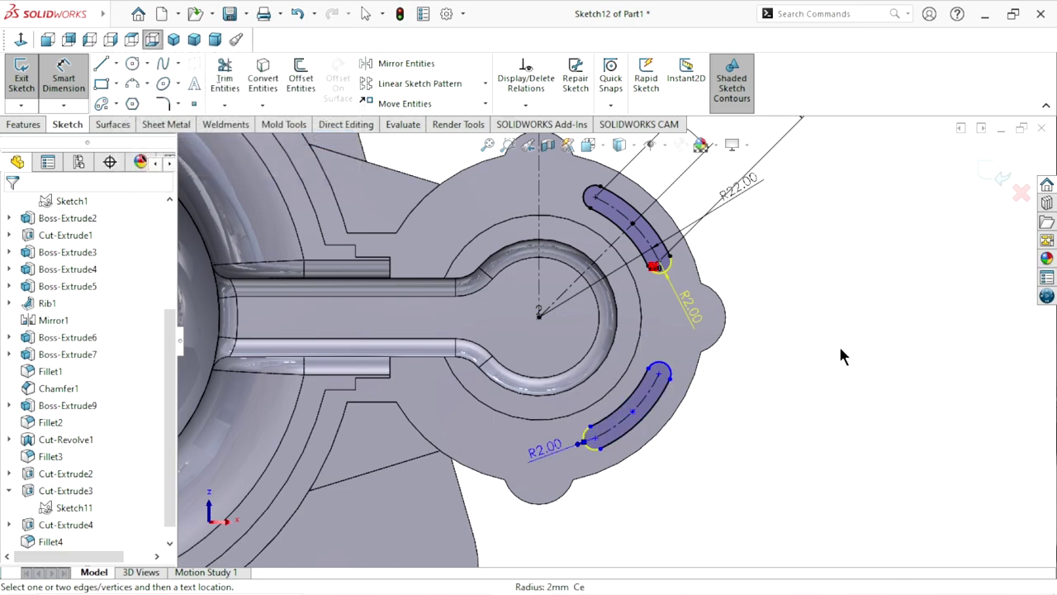
pyautogui.press('Escape')
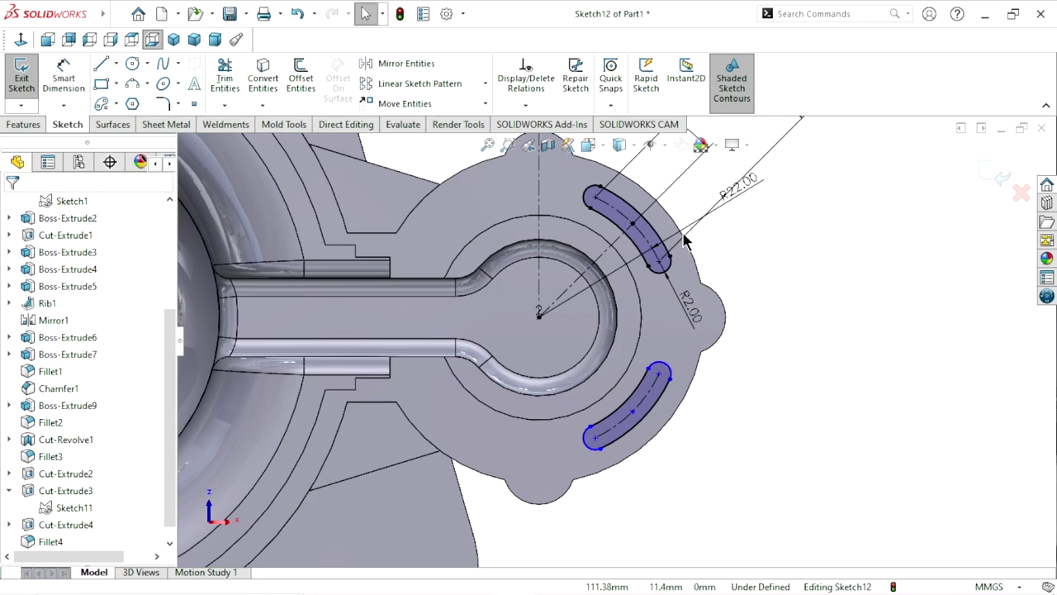
pyautogui.click(657, 252)
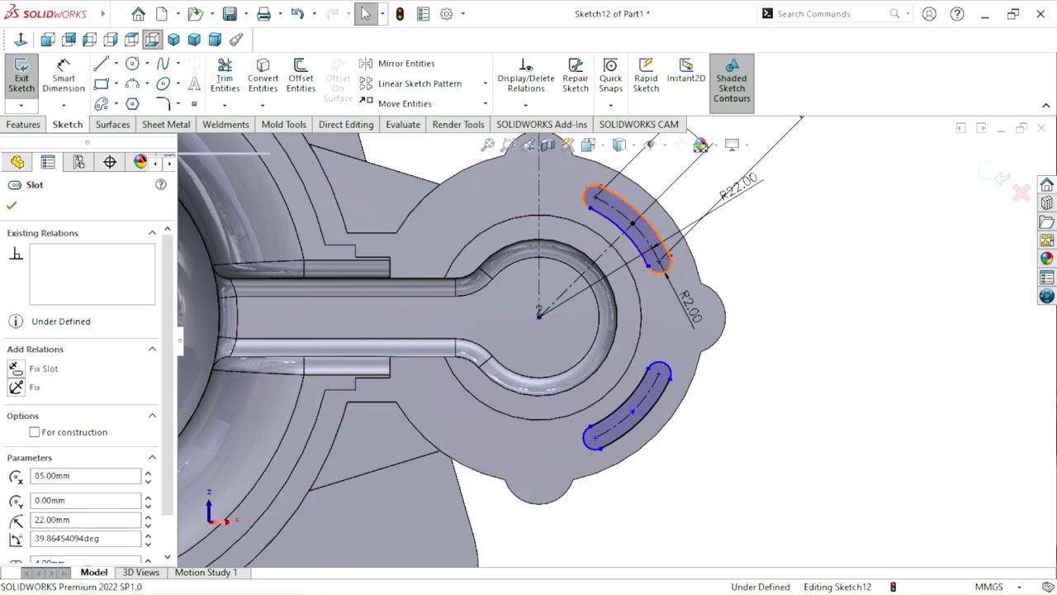
pyautogui.press('Escape')
pyautogui.keyDown('ctrl'); pyautogui.click(652, 408); pyautogui.keyUp('ctrl')
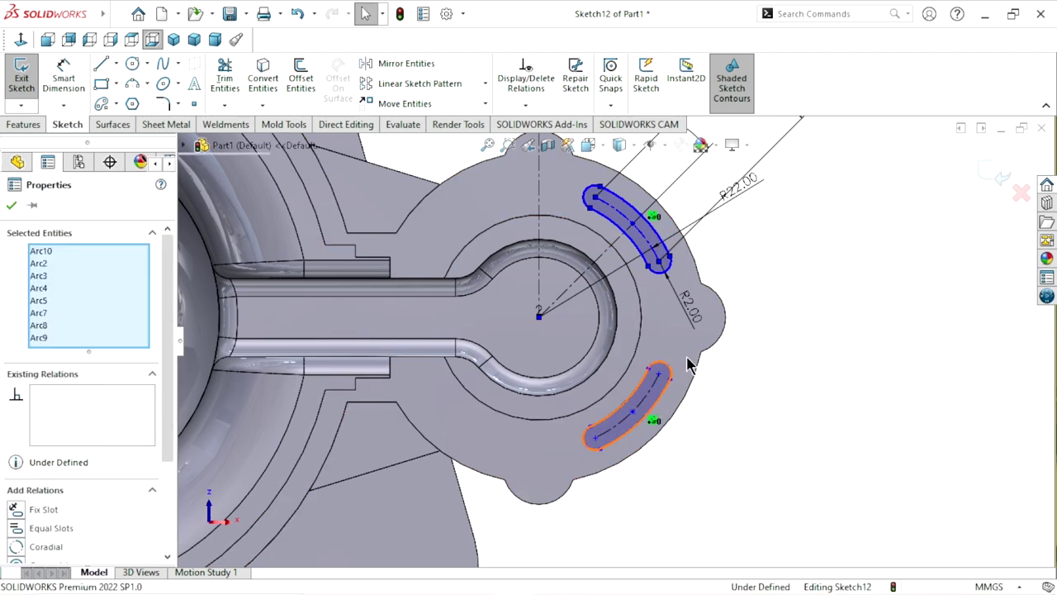
pyautogui.click(789, 332)
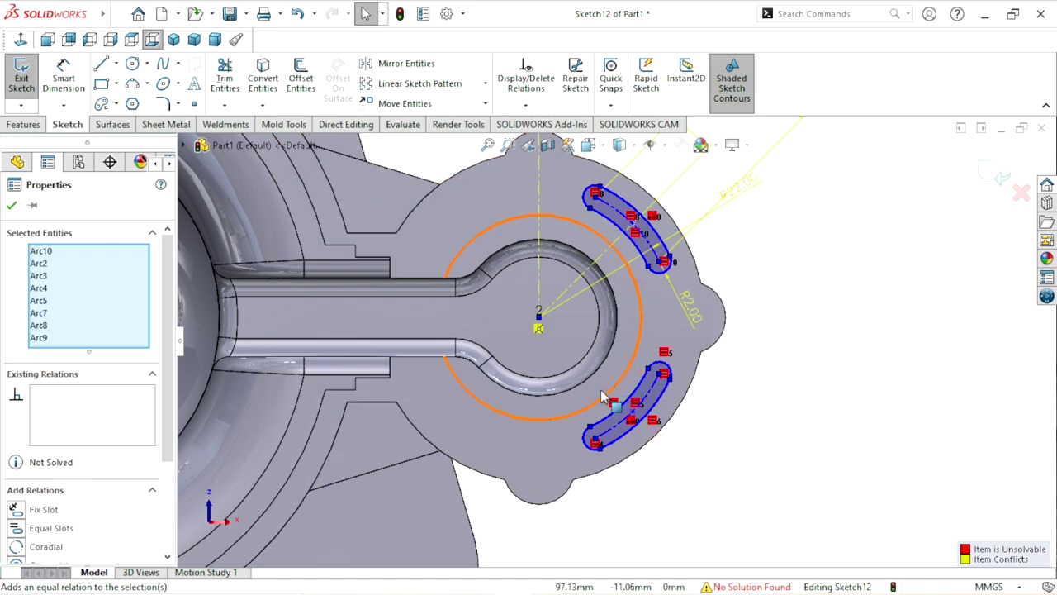
pyautogui.click(11, 206)
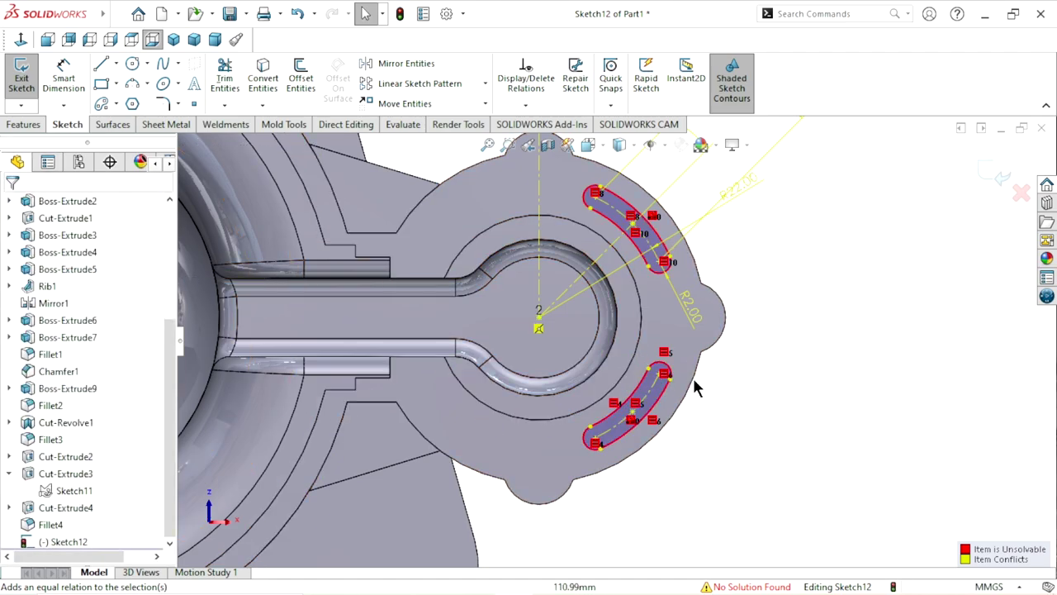
pyautogui.scroll(2, 659, 374)
pyautogui.scroll(-2, 638, 278)
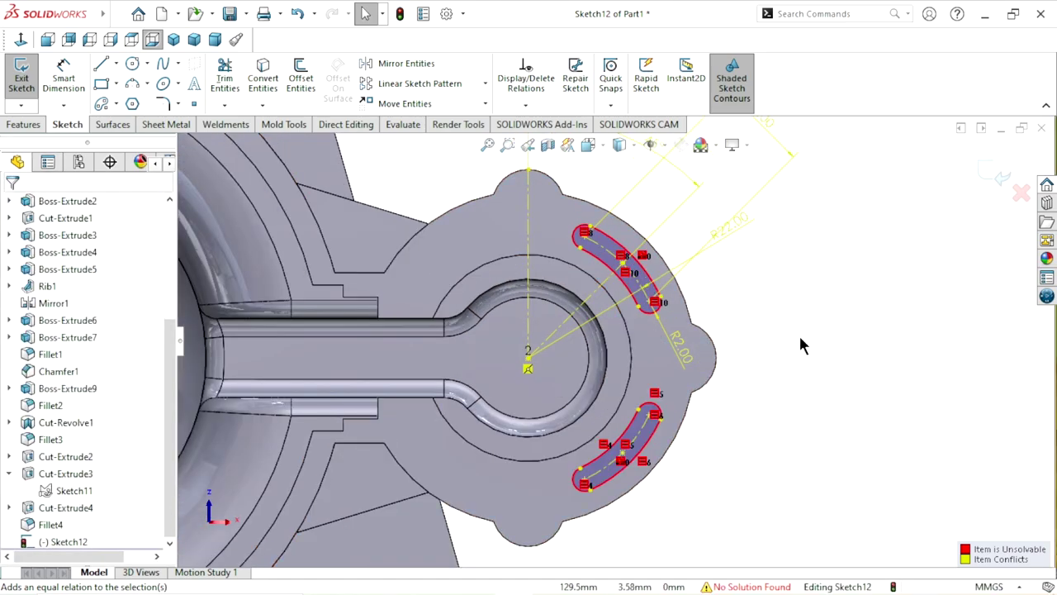
pyautogui.click(296, 15)
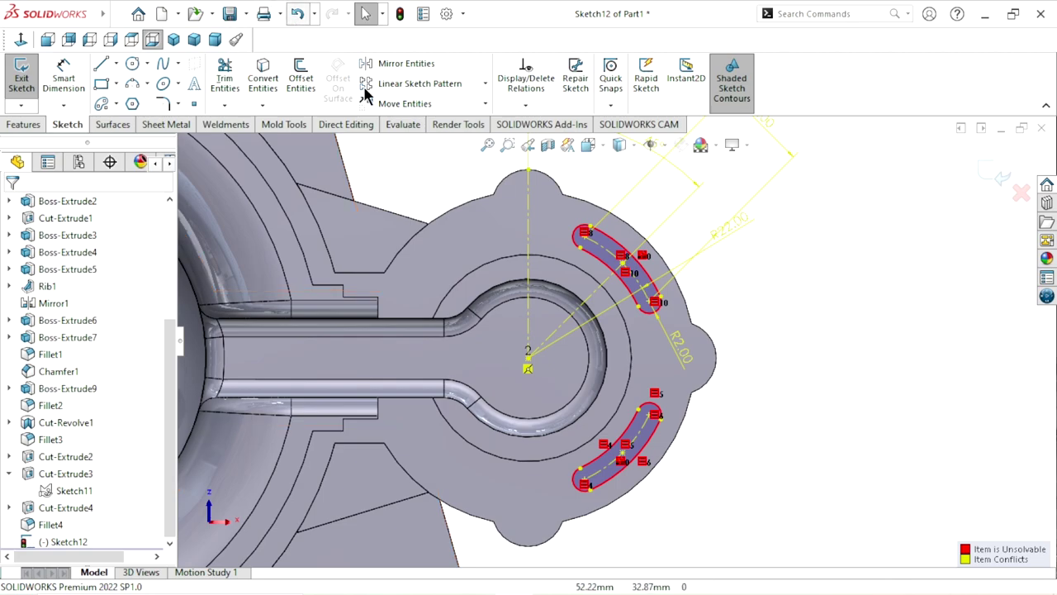
pyautogui.click(759, 313)
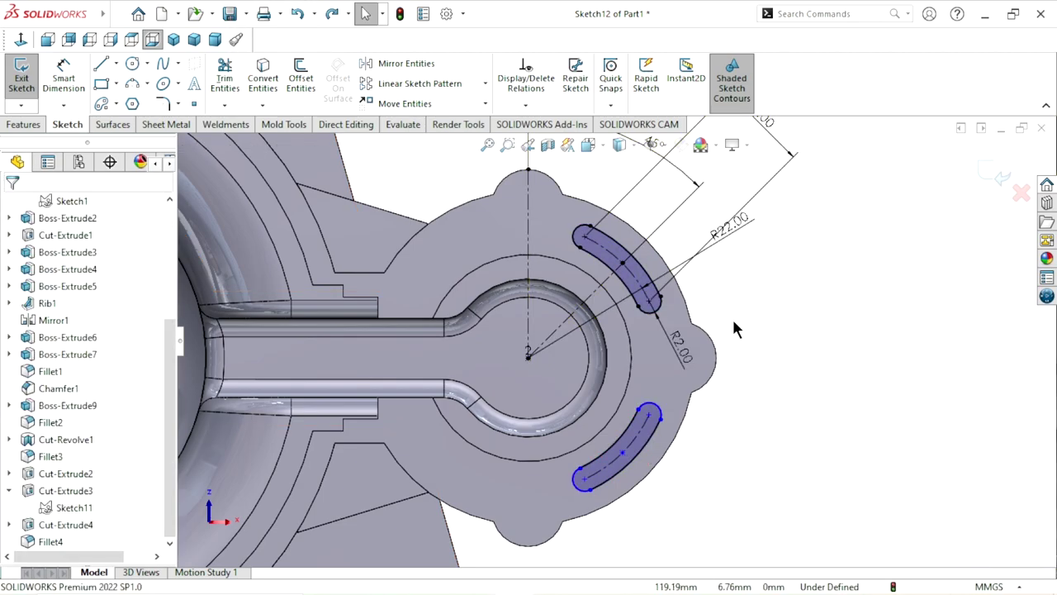
pyautogui.scroll(2, 603, 376)
pyautogui.scroll(-1, 594, 381)
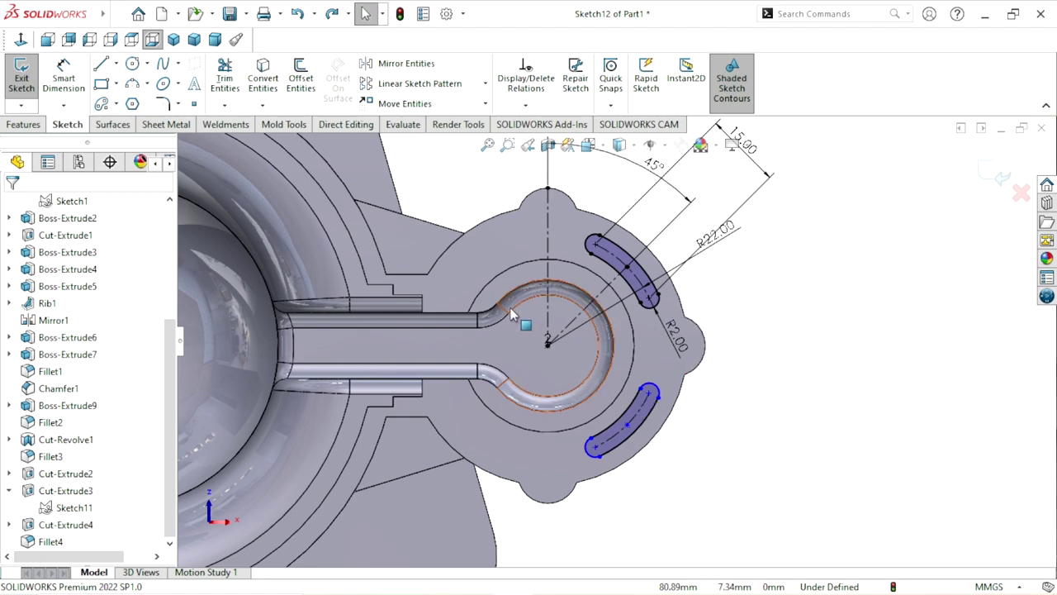
# Add the lower slot's R22.00 arc radius as a driven reference dimension.
pyautogui.click(64, 75)
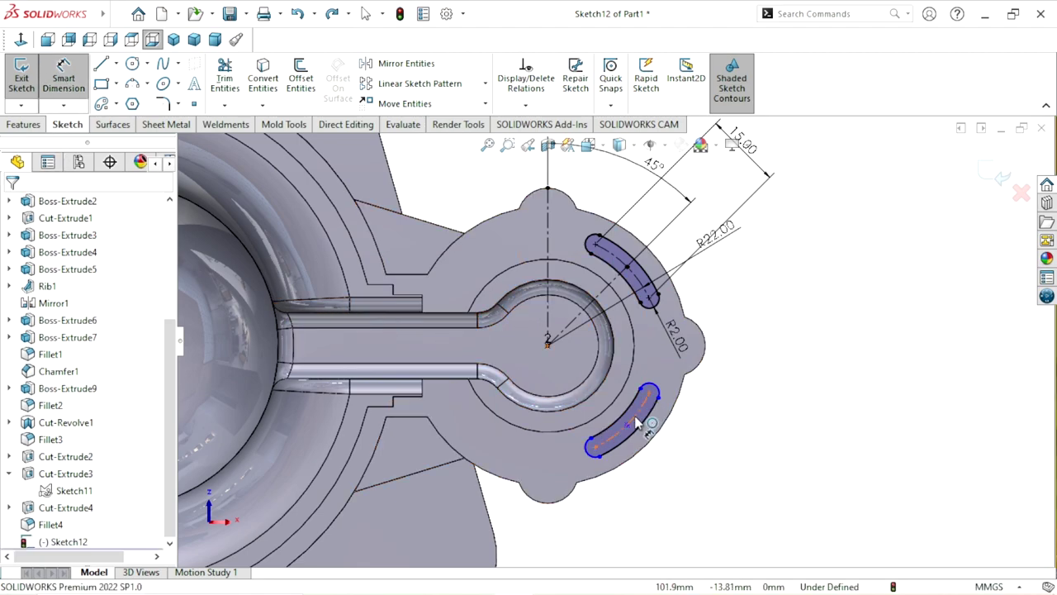
pyautogui.click(708, 459)
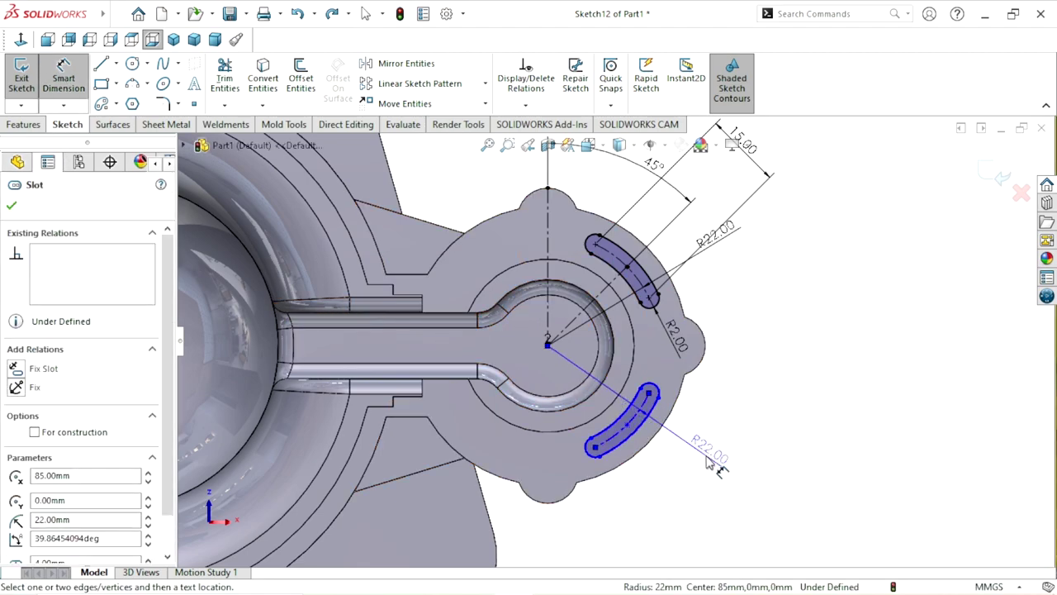
pyautogui.click(704, 464)
pyautogui.click(327, 117)
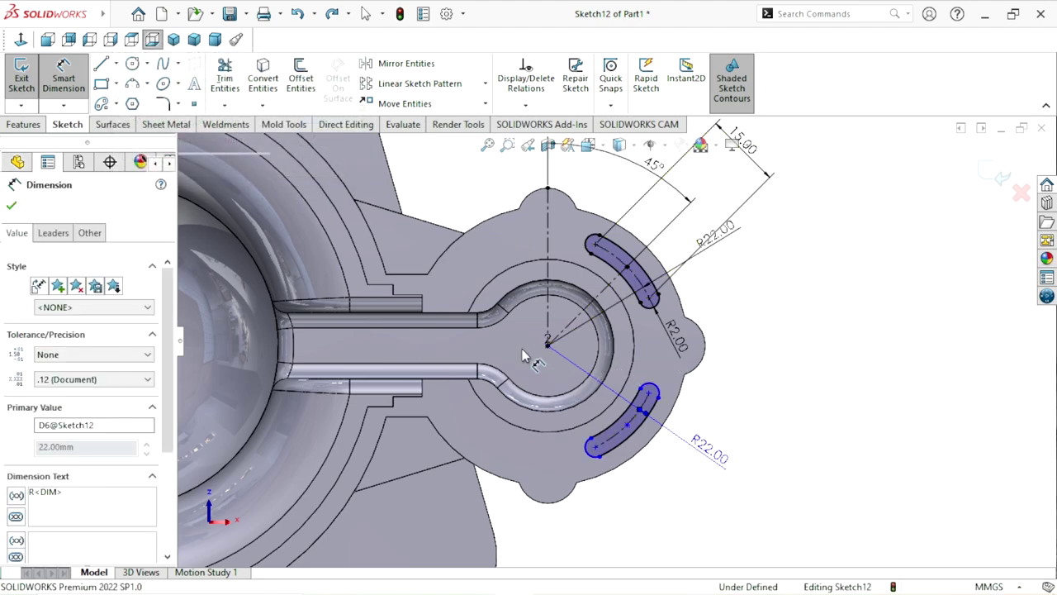
pyautogui.scroll(1, 612, 336)
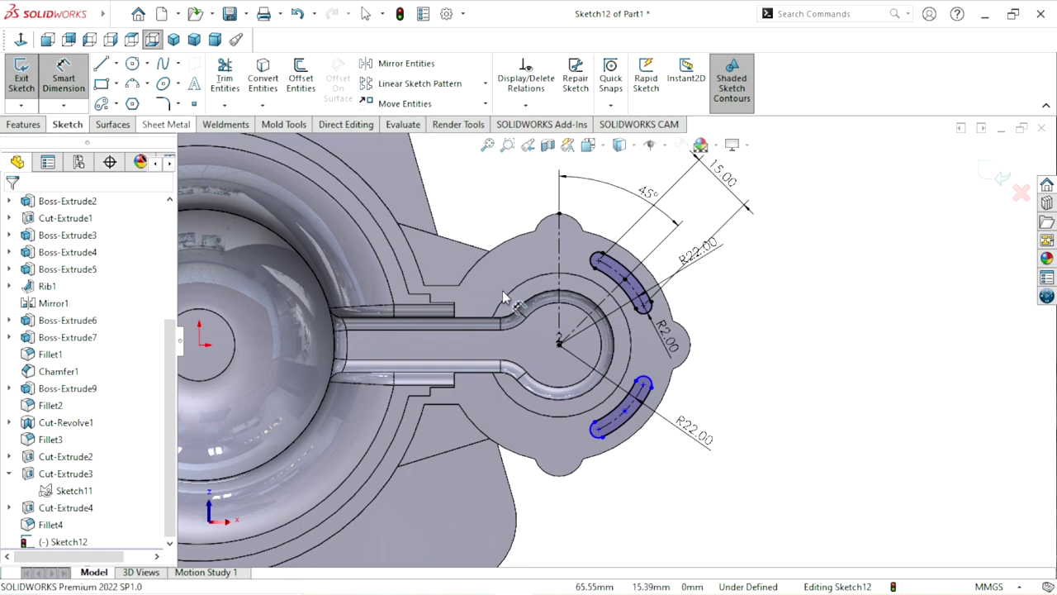
# Try an end radius on the lower slot and dismiss the over-definition prompt.
pyautogui.click(700, 372)
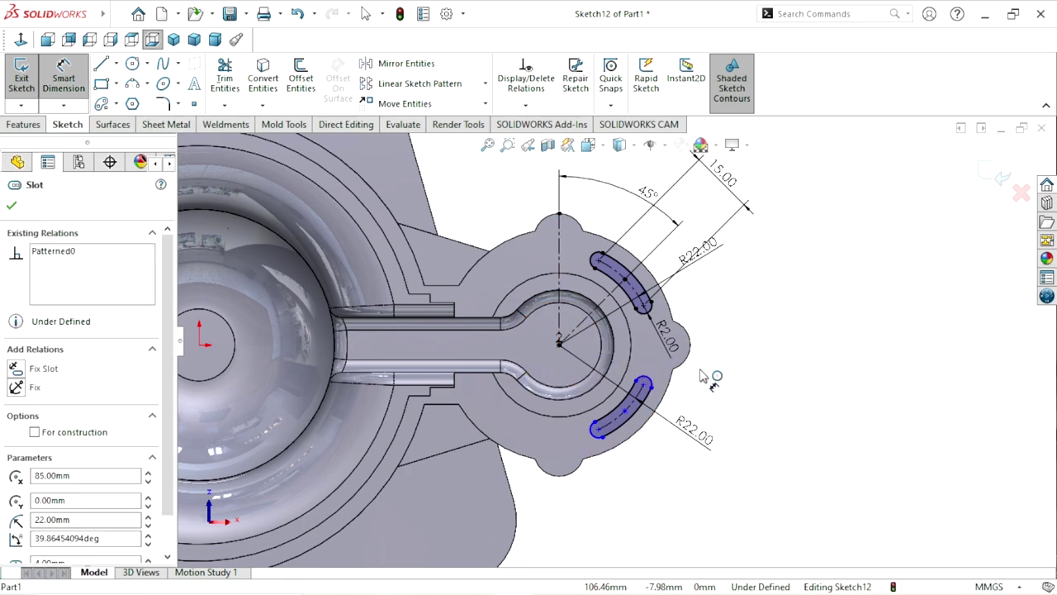
pyautogui.click(702, 374)
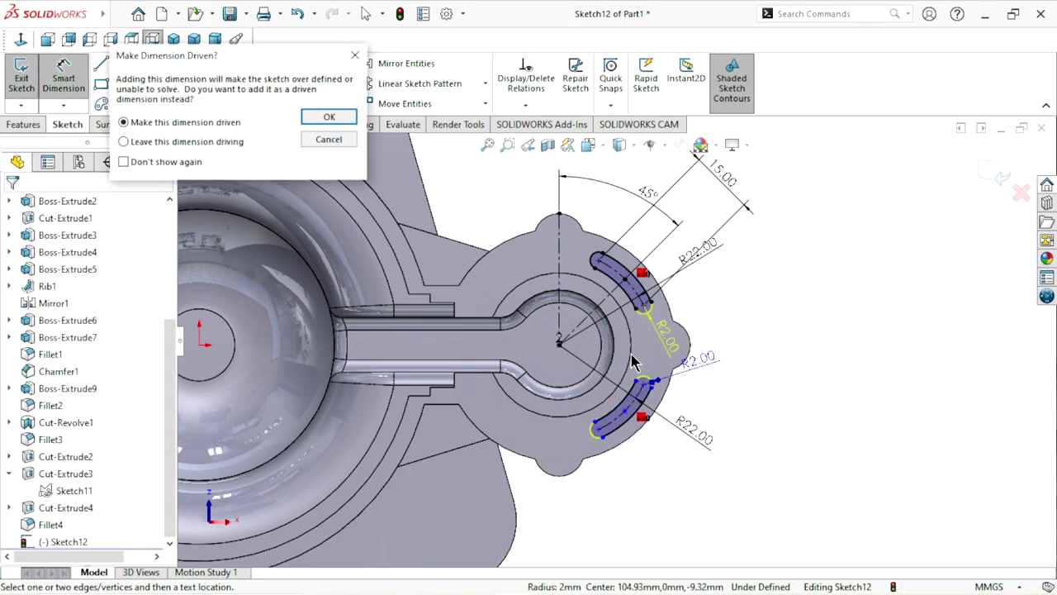
pyautogui.click(328, 117)
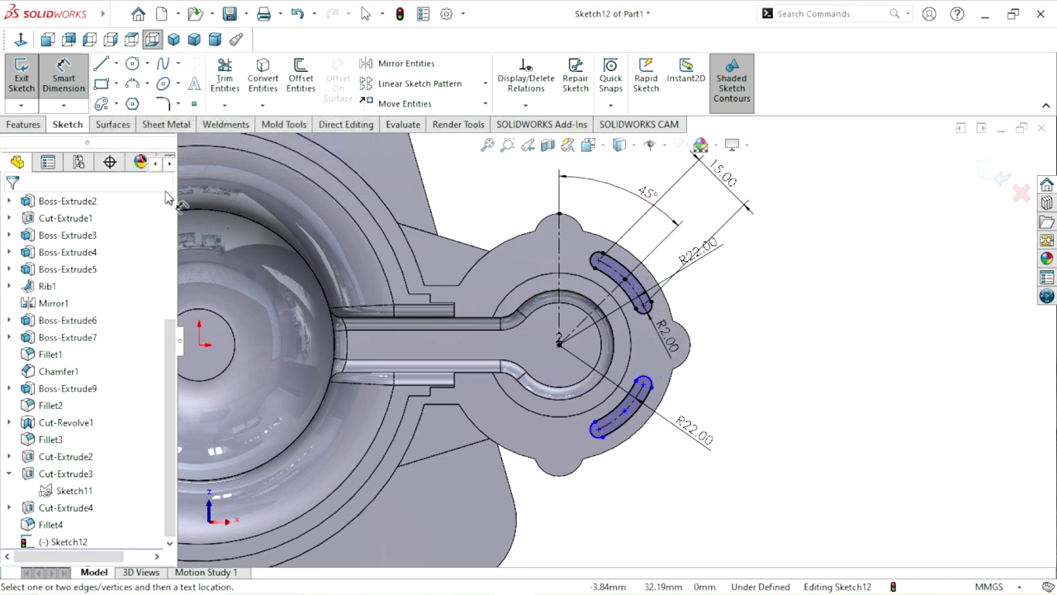
pyautogui.click(23, 125)
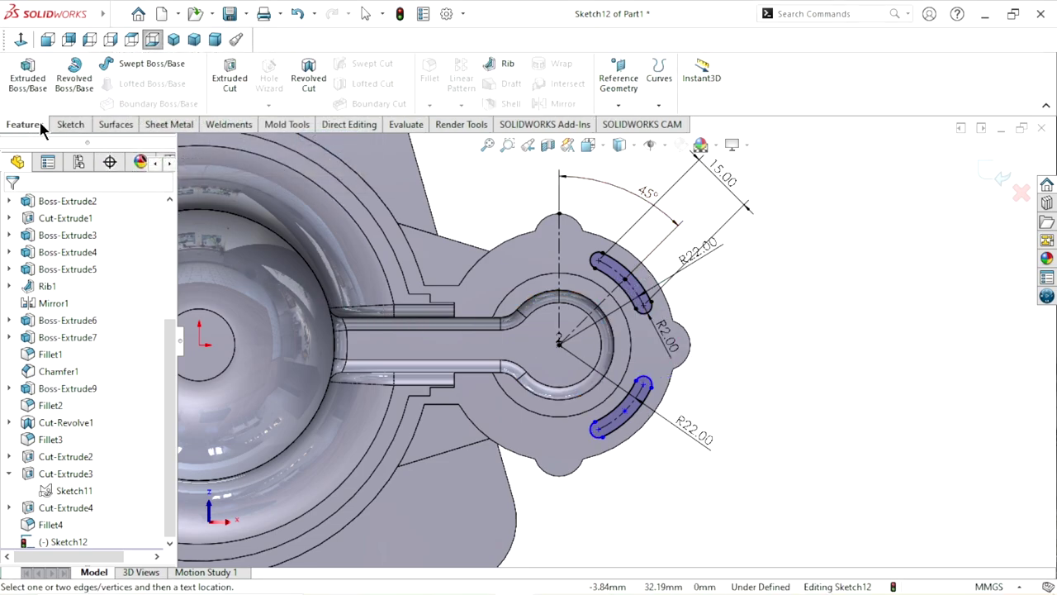
# Extrude-cut the slot sketch Blind 8 mm deep, then view the part in isometric.
pyautogui.click(235, 81)
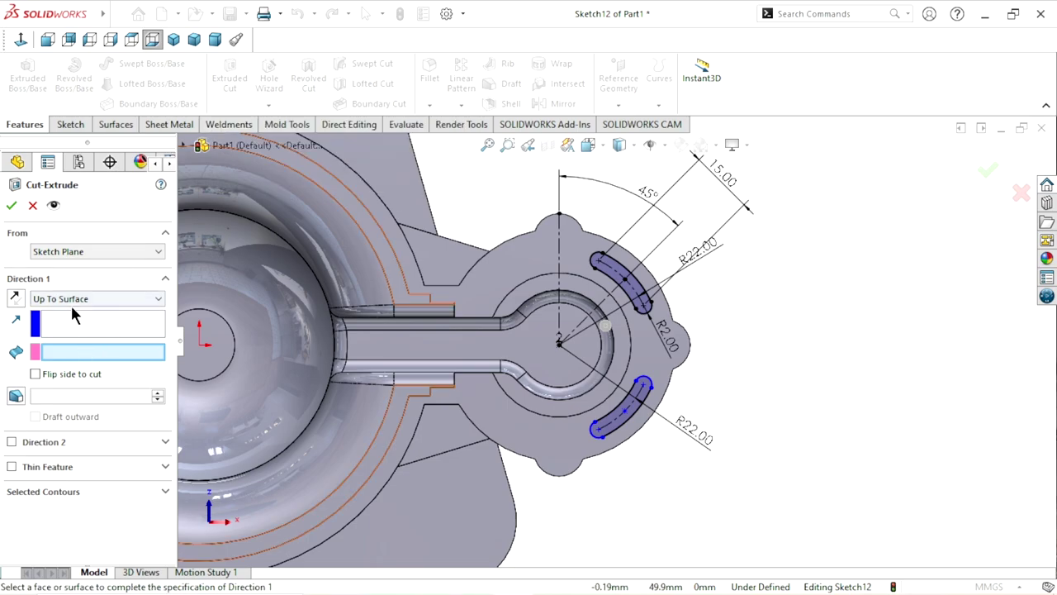
pyautogui.click(71, 305)
pyautogui.click(71, 313)
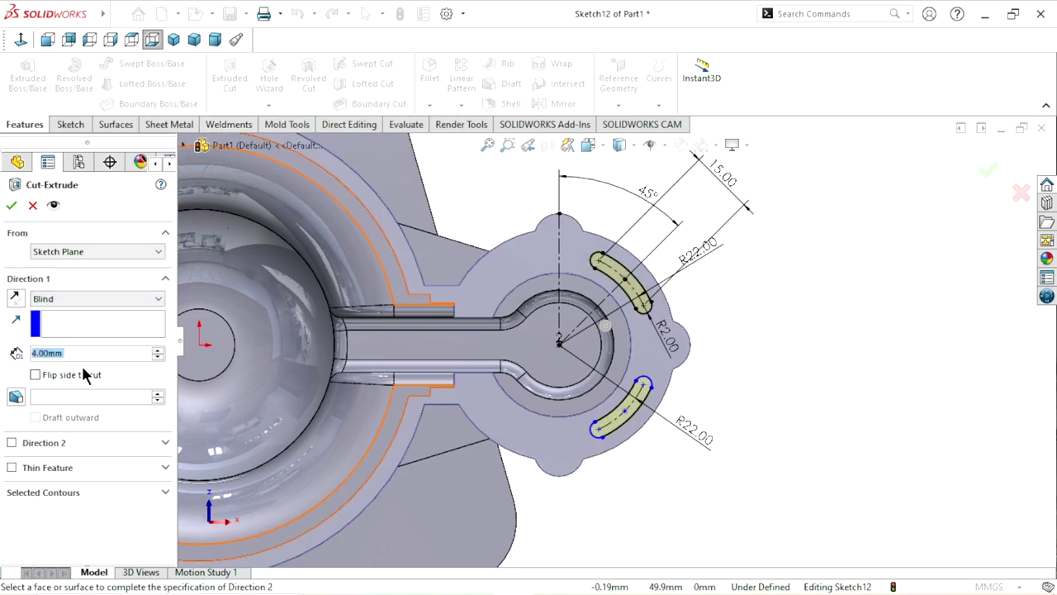
pyautogui.write('8')
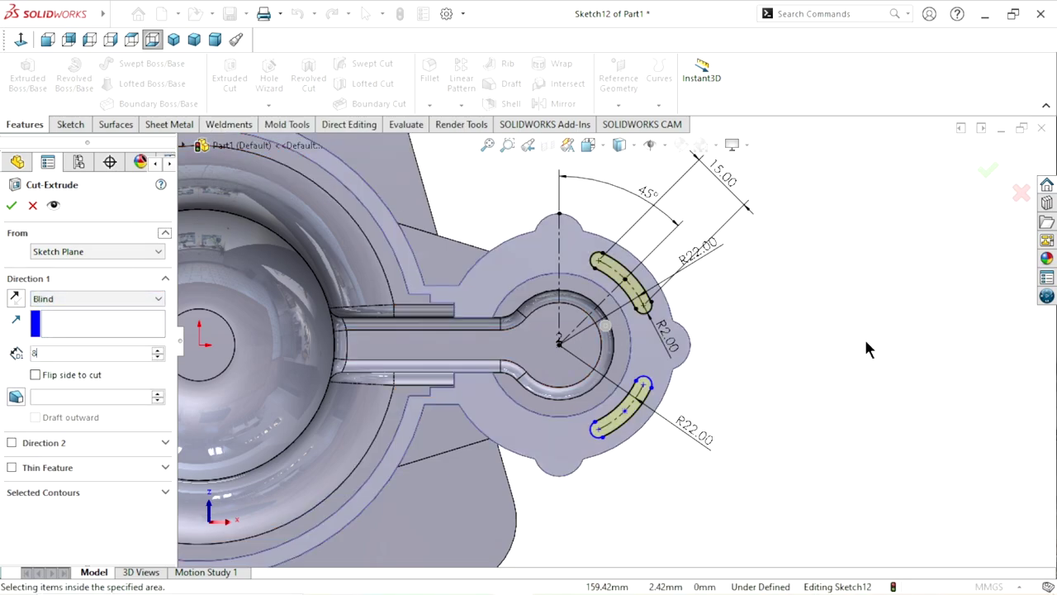
pyautogui.press('Return')
pyautogui.click(10, 205)
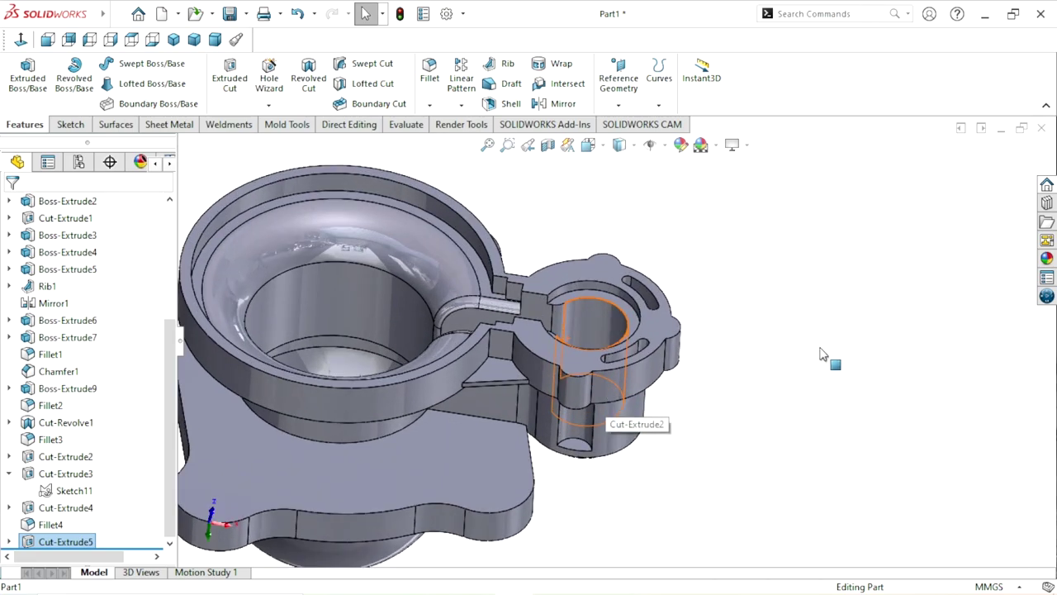
pyautogui.click(818, 355)
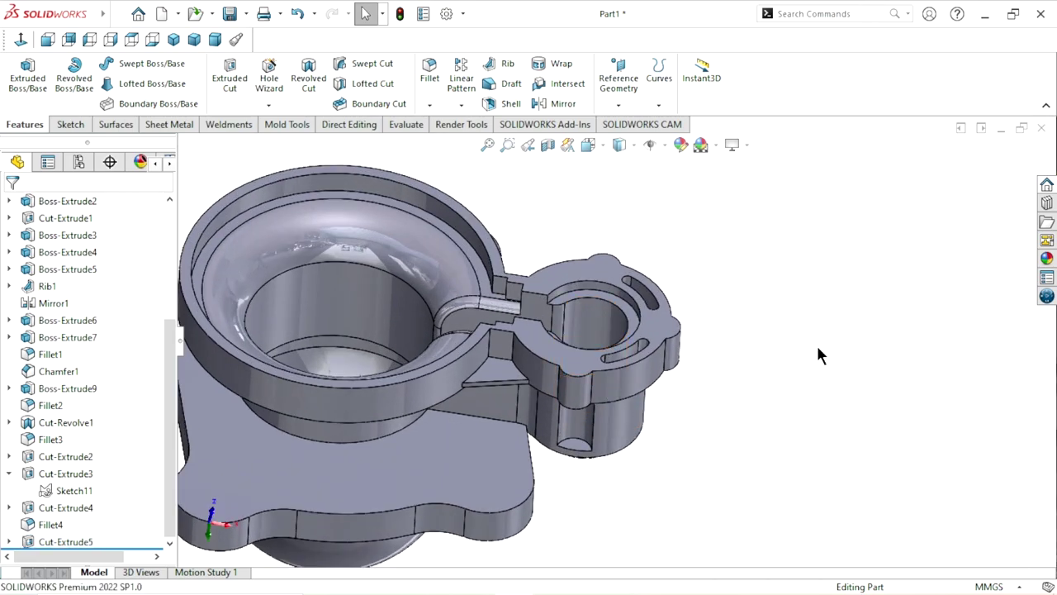
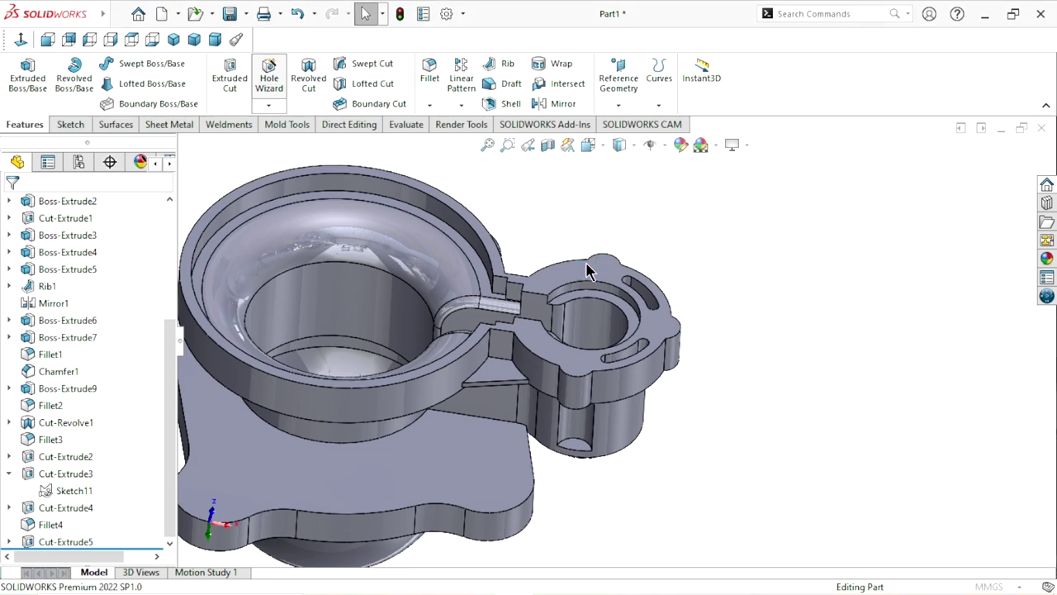
# Dismiss the missing thread data message and set the hole type to Drill sizes.
pyautogui.click(624, 303)
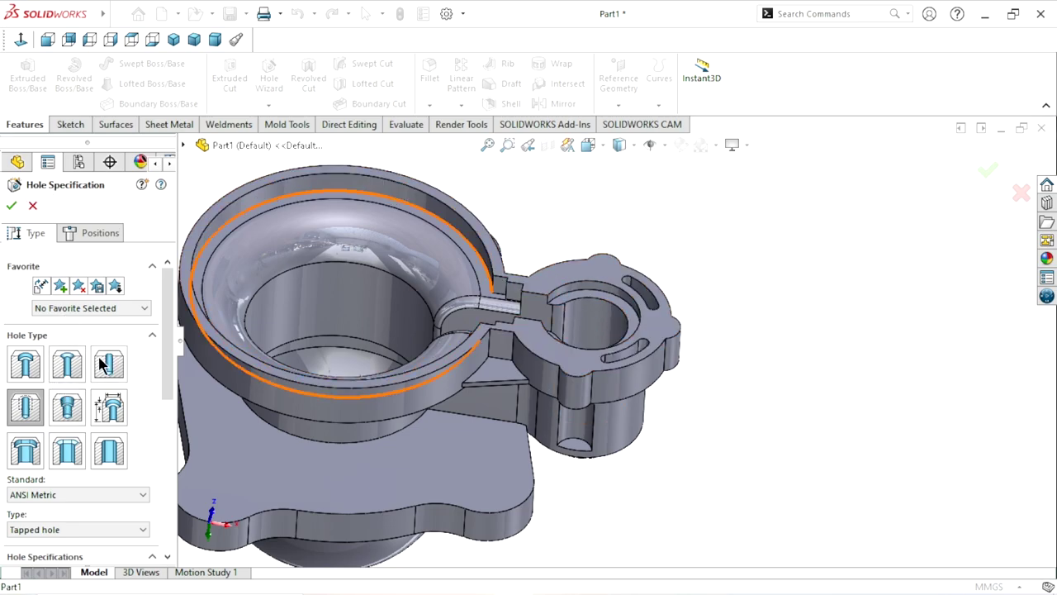
pyautogui.scroll(-3, 125, 377)
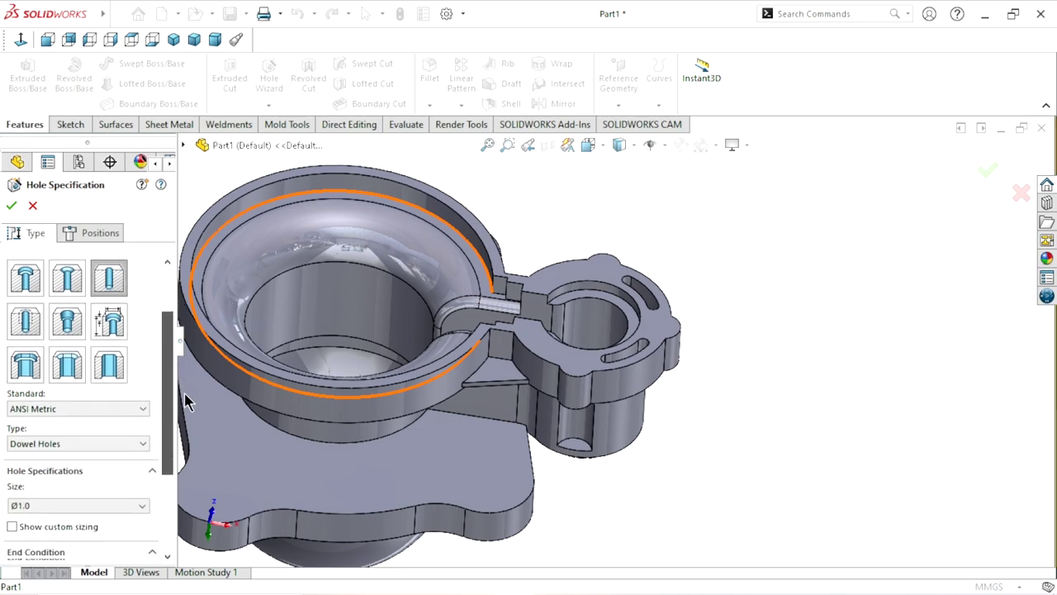
pyautogui.scroll(-2, 125, 377)
pyautogui.click(128, 353)
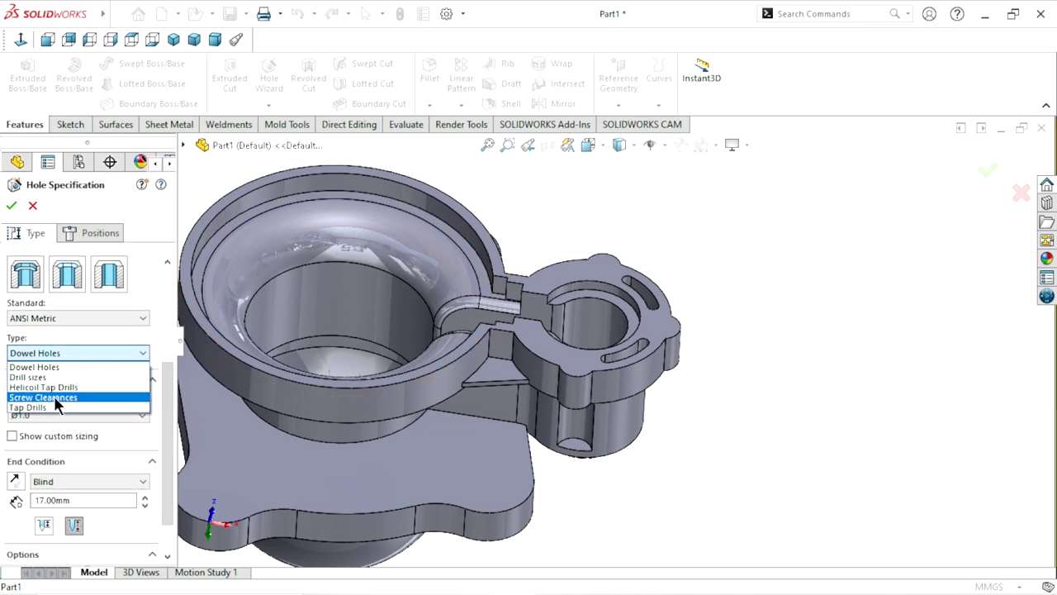
pyautogui.click(48, 408)
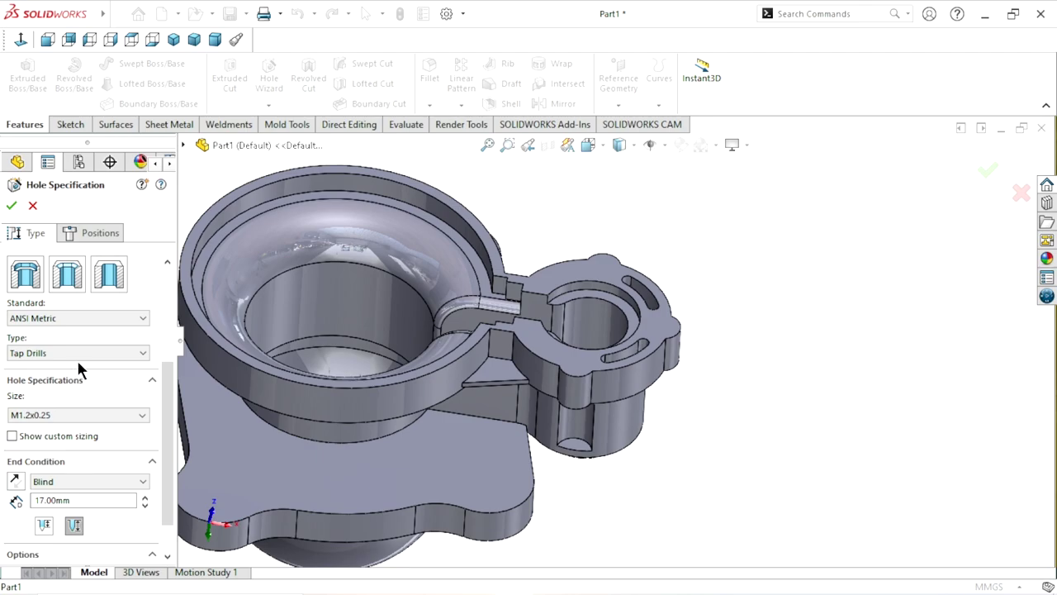
pyautogui.click(77, 357)
pyautogui.click(52, 377)
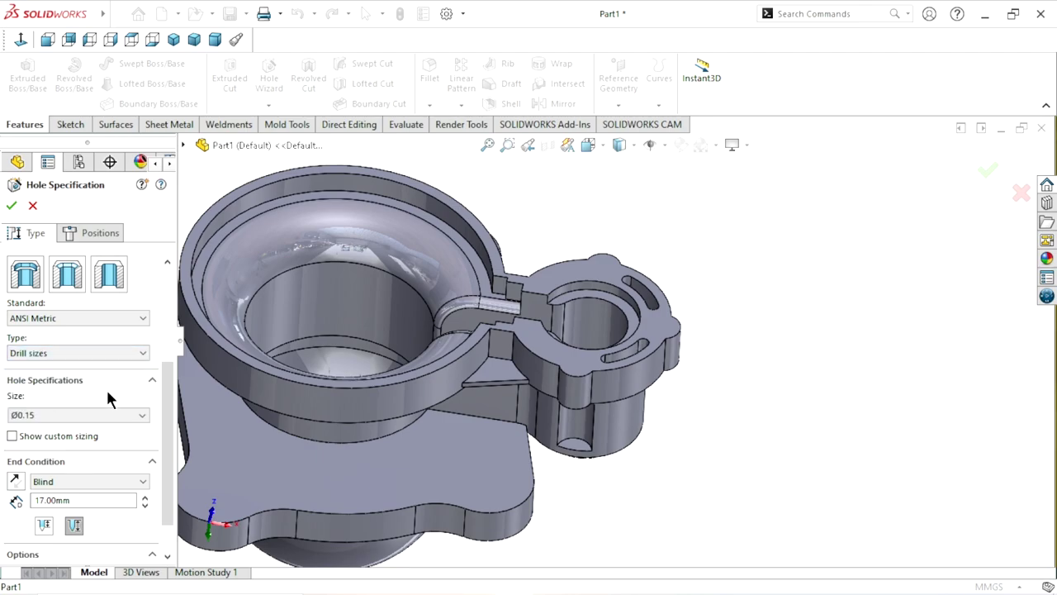
# Set the hole size to Ø6.0 and the end condition to Up To Next.
pyautogui.click(132, 415)
pyautogui.scroll(-2, 74, 479)
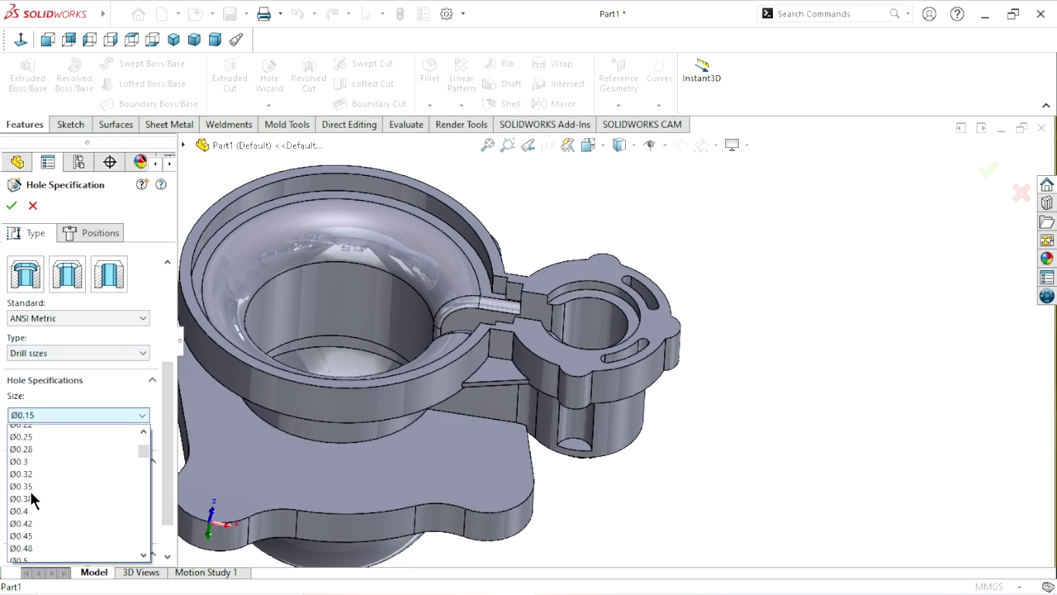
pyautogui.scroll(-10, 30, 496)
pyautogui.scroll(-3, 28, 487)
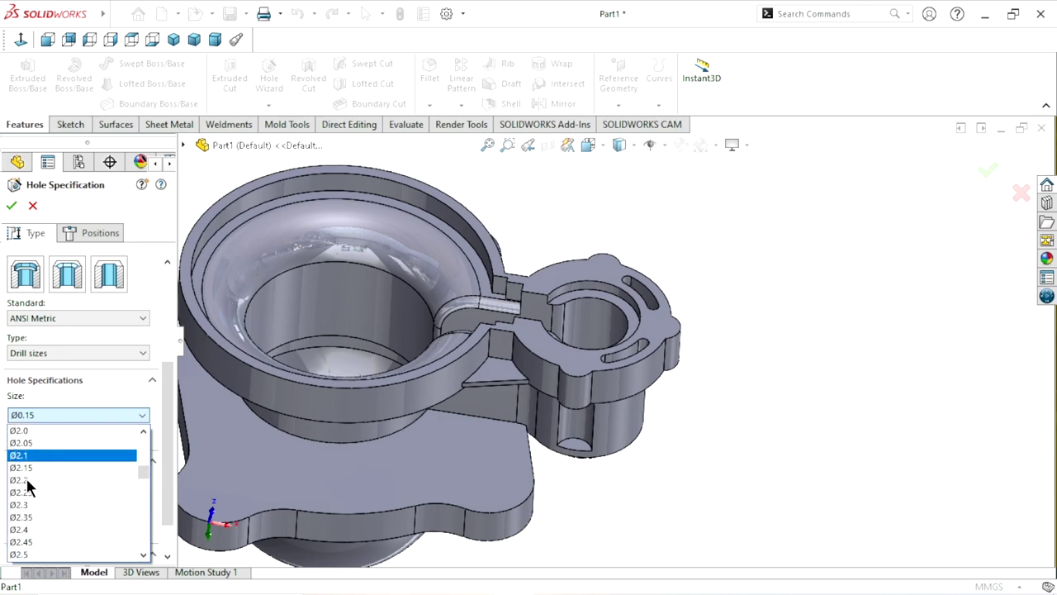
pyautogui.scroll(-6, 27, 487)
pyautogui.scroll(-6, 27, 487)
pyautogui.scroll(-6, 28, 487)
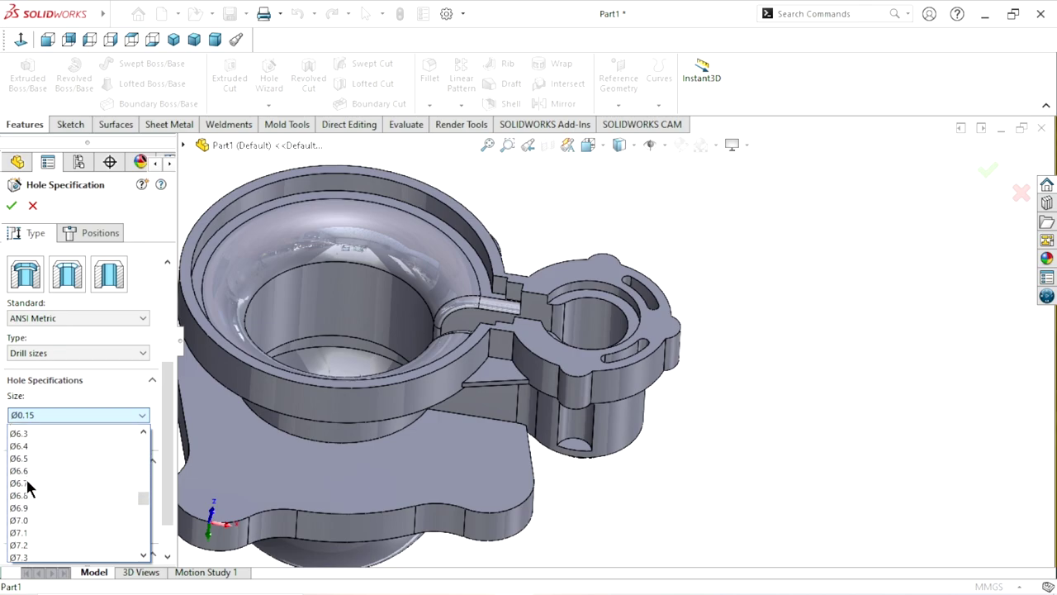
pyautogui.scroll(2, 29, 487)
pyautogui.click(37, 458)
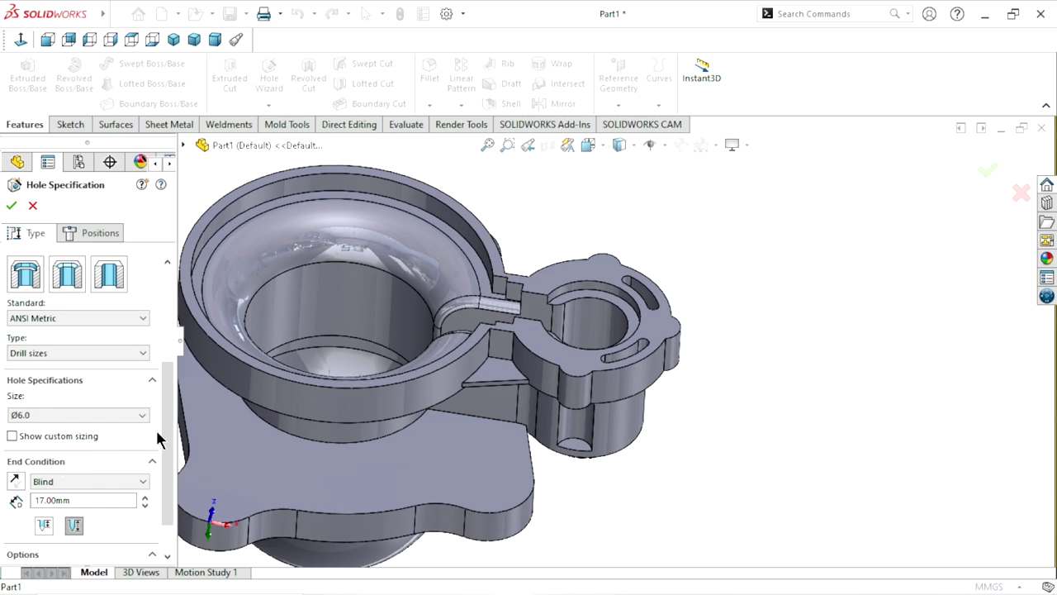
pyautogui.click(102, 481)
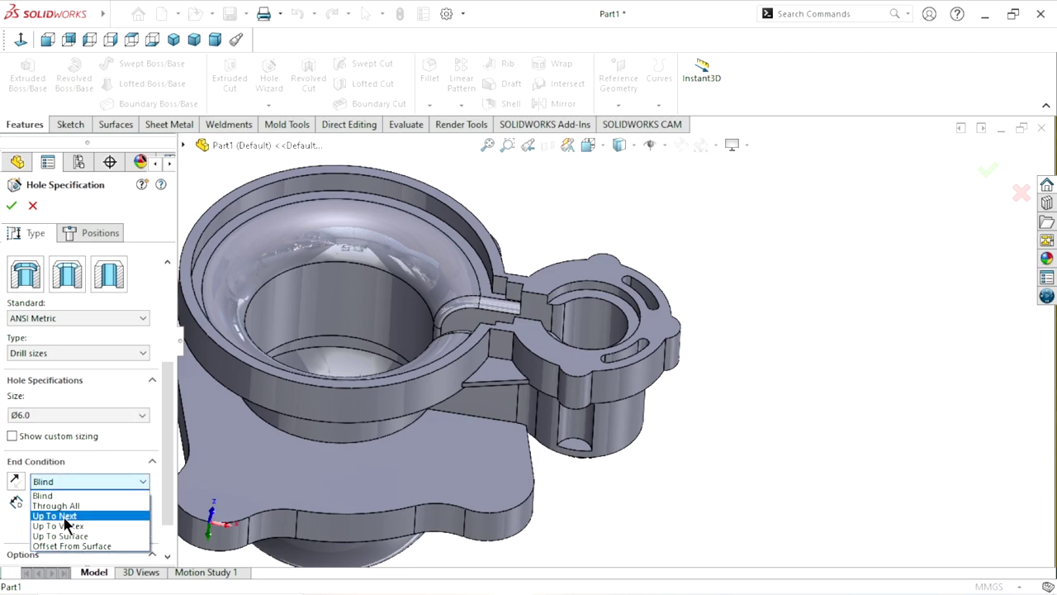
pyautogui.click(76, 514)
pyautogui.click(85, 235)
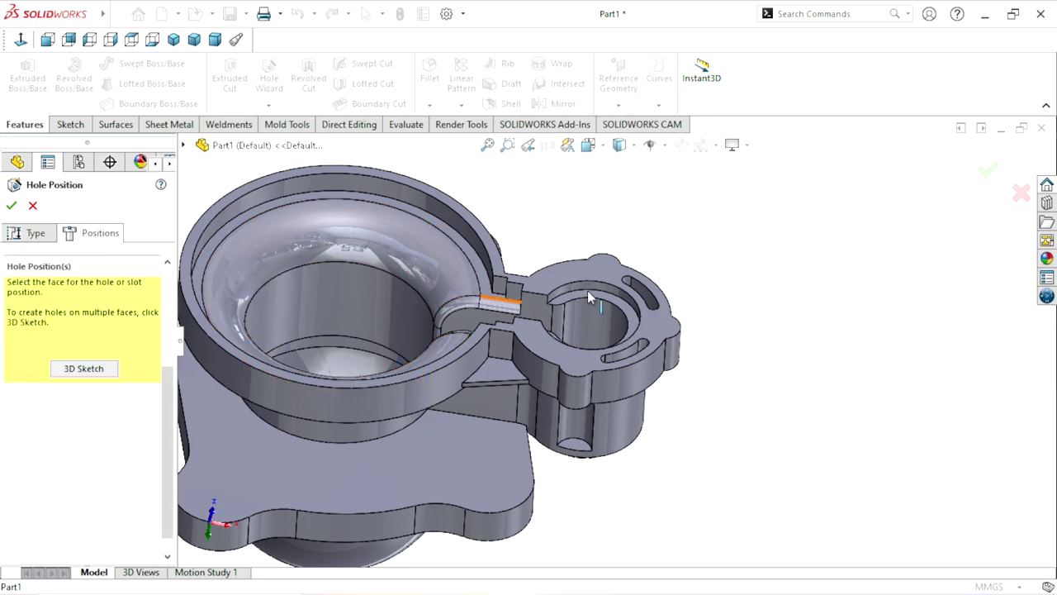
# Select the flange face for the holes and view it Normal To.
pyautogui.click(611, 276)
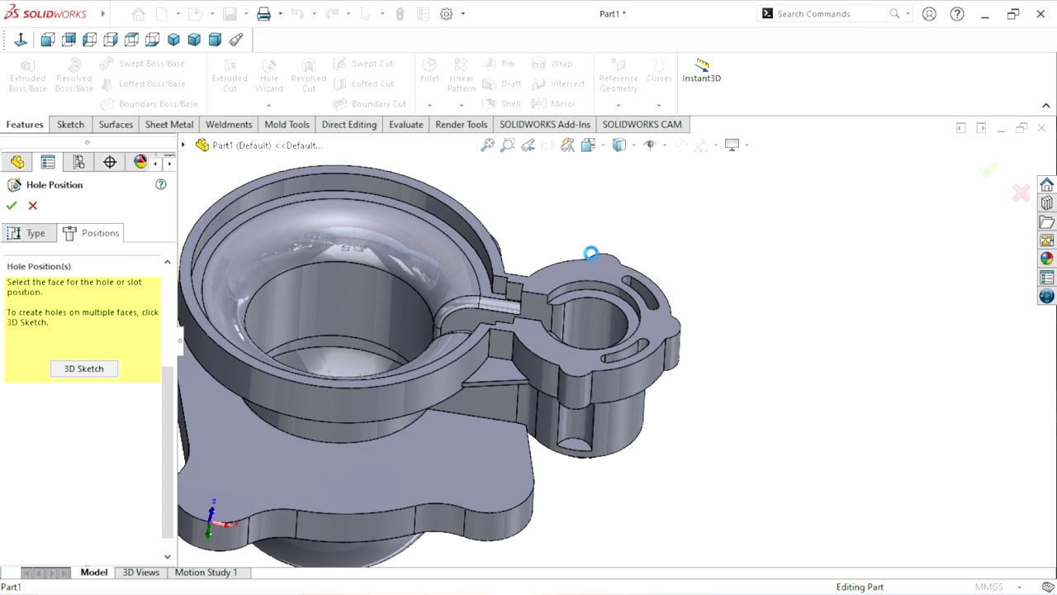
pyautogui.click(20, 40)
pyautogui.scroll(-3, 475, 335)
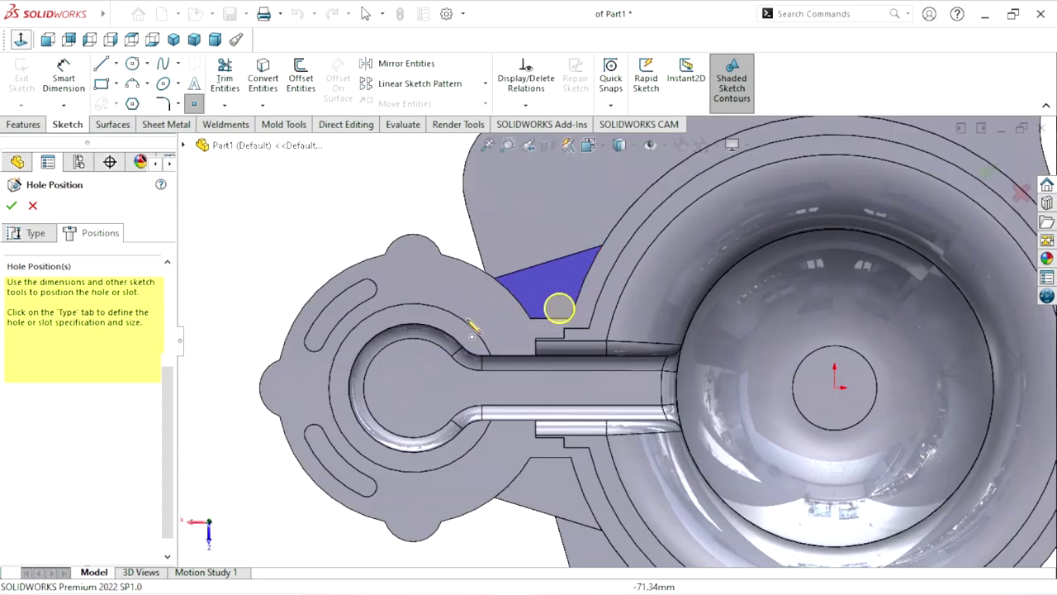
pyautogui.scroll(-2, 545, 307)
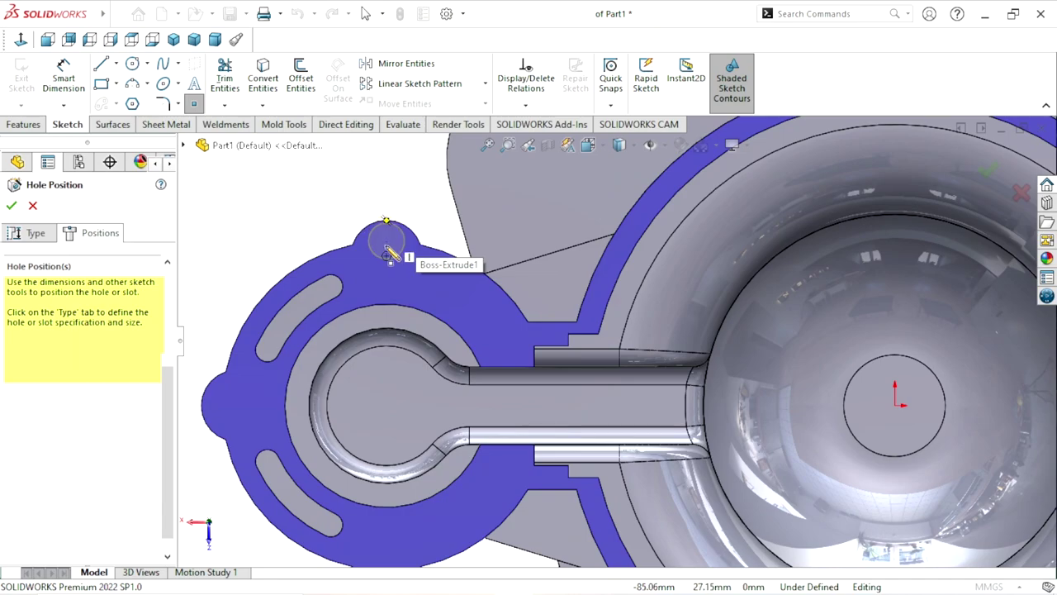
# Place hole points at the top, left and lower lobe centres and finish the hole feature.
pyautogui.click(385, 256)
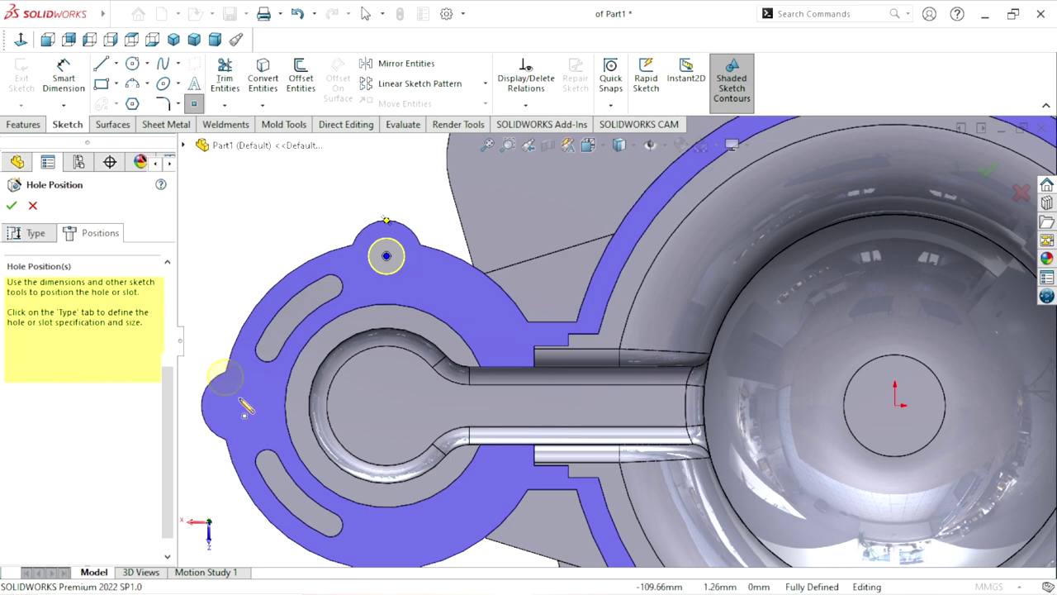
pyautogui.click(237, 405)
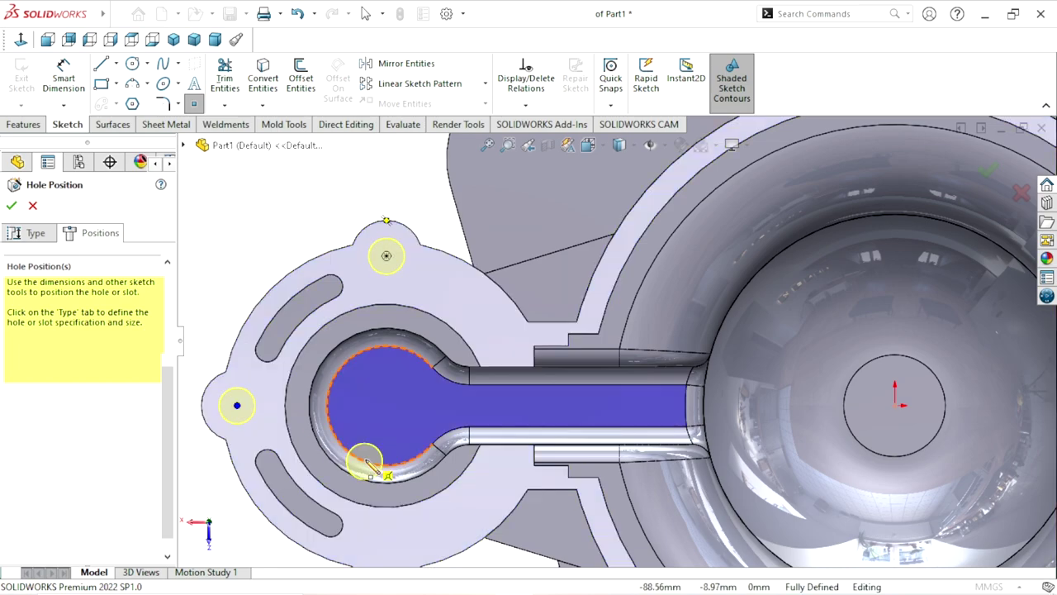
pyautogui.scroll(3, 366, 448)
pyautogui.scroll(-3, 429, 330)
pyautogui.scroll(-1, 520, 433)
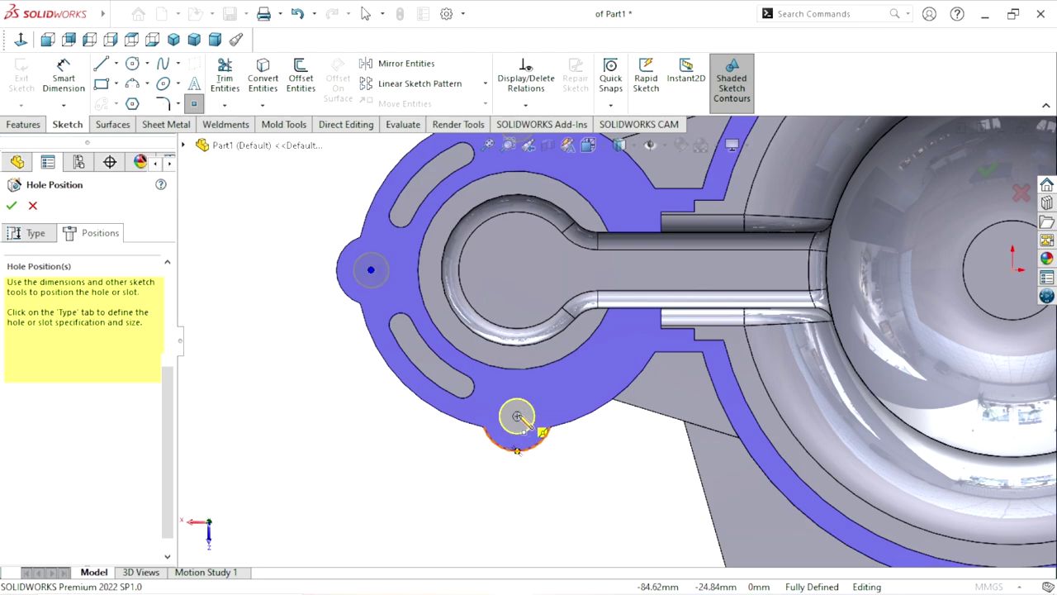
pyautogui.click(517, 417)
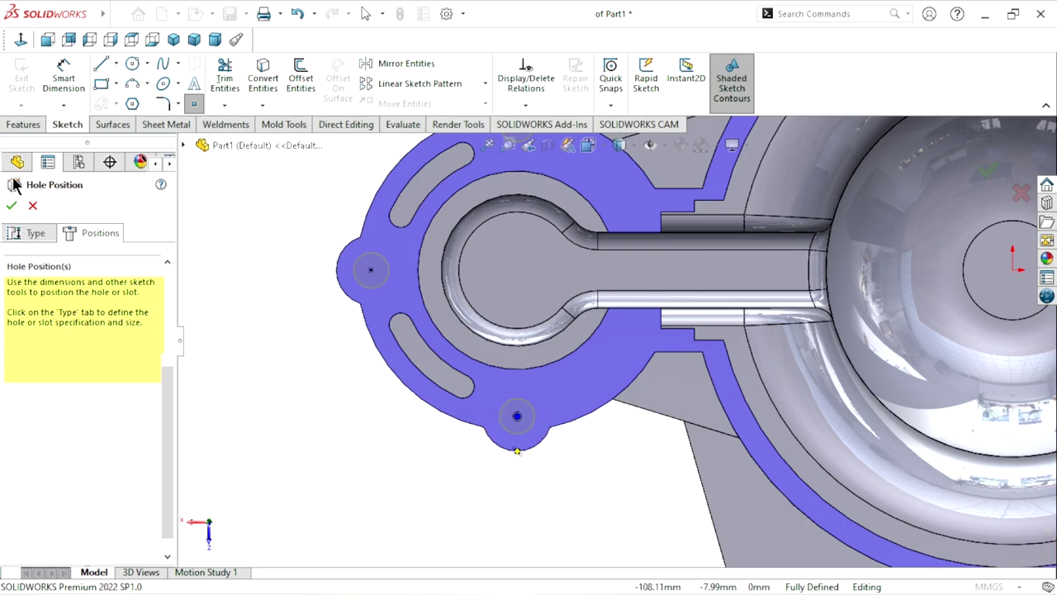
pyautogui.click(13, 206)
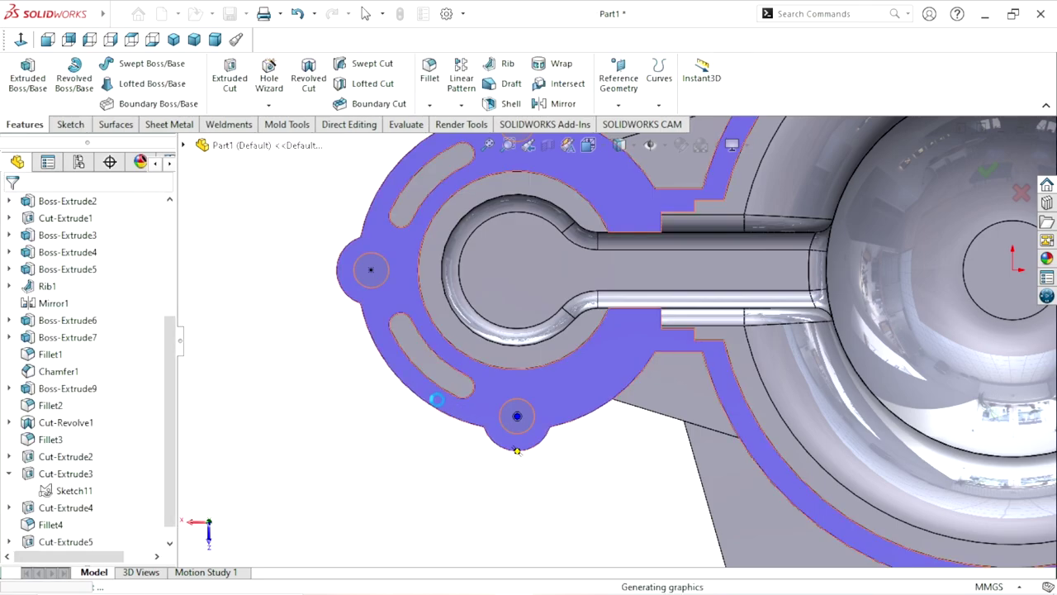
# Orbit the model to inspect the new holes and the dome side.
pyautogui.scroll(3, 448, 411)
pyautogui.moveTo(413, 424)
pyautogui.mouseDown(button='middle')
pyautogui.moveTo(483, 342)
pyautogui.moveTo(575, 316)
pyautogui.moveTo(587, 389)
pyautogui.moveTo(487, 433)
pyautogui.moveTo(538, 366)
pyautogui.moveTo(614, 507)
pyautogui.moveTo(519, 437)
pyautogui.mouseUp(button='middle')
pyautogui.scroll(-3, 572, 369)
pyautogui.moveTo(572, 369)
pyautogui.mouseDown(button='middle')
pyautogui.moveTo(646, 377)
pyautogui.moveTo(602, 231)
pyautogui.moveTo(646, 427)
pyautogui.mouseUp(button='middle')
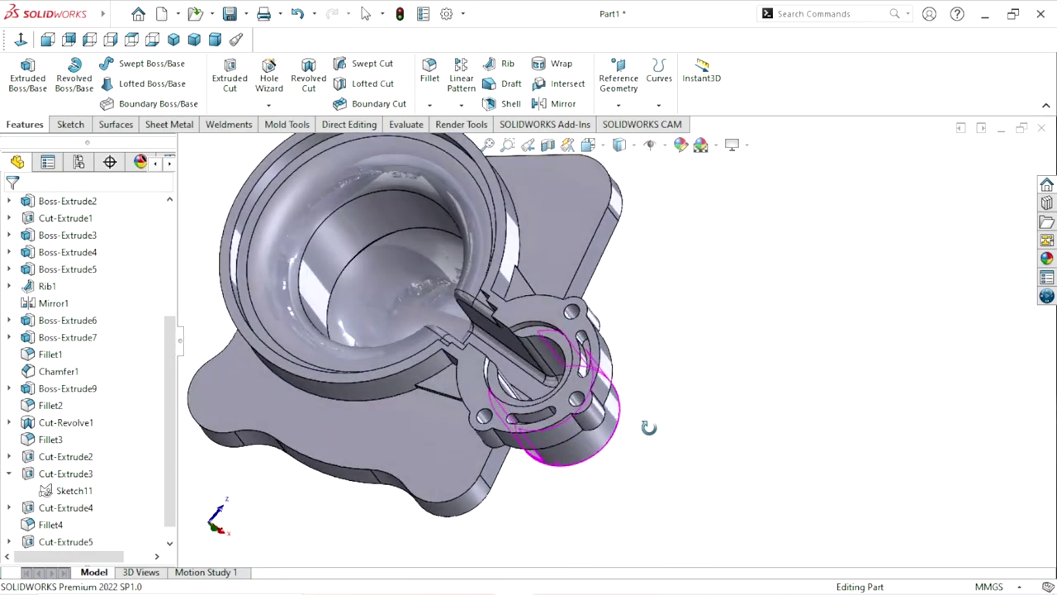
pyautogui.scroll(3, 604, 405)
pyautogui.scroll(-3, 603, 405)
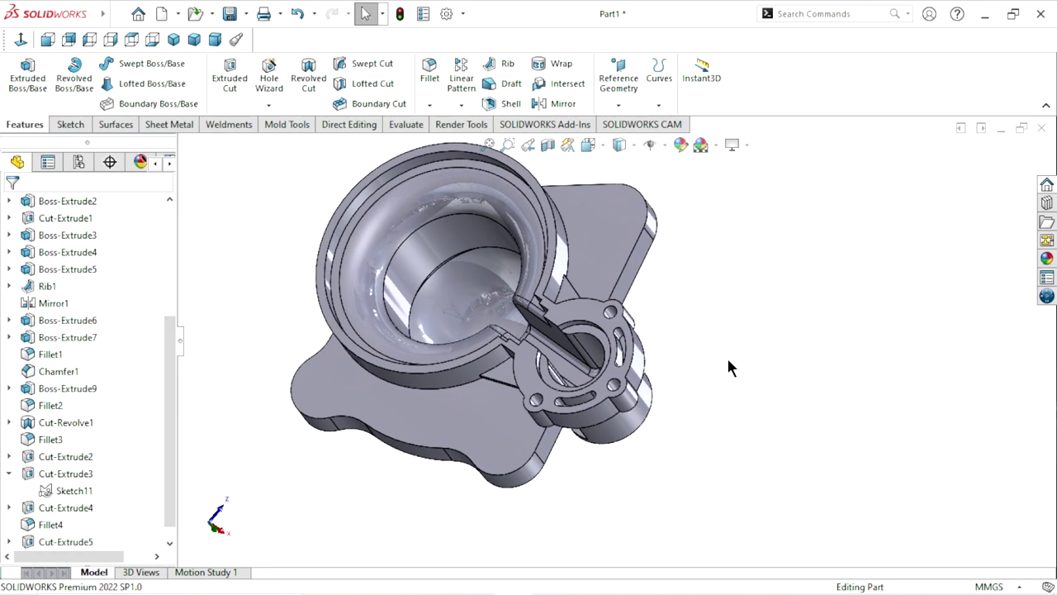
pyautogui.scroll(3, 732, 366)
pyautogui.scroll(-3, 731, 366)
pyautogui.moveTo(732, 365)
pyautogui.mouseDown(button='middle')
pyautogui.moveTo(663, 427)
pyautogui.moveTo(511, 268)
pyautogui.moveTo(636, 285)
pyautogui.moveTo(578, 347)
pyautogui.mouseUp(button='middle')
pyautogui.scroll(3, 637, 286)
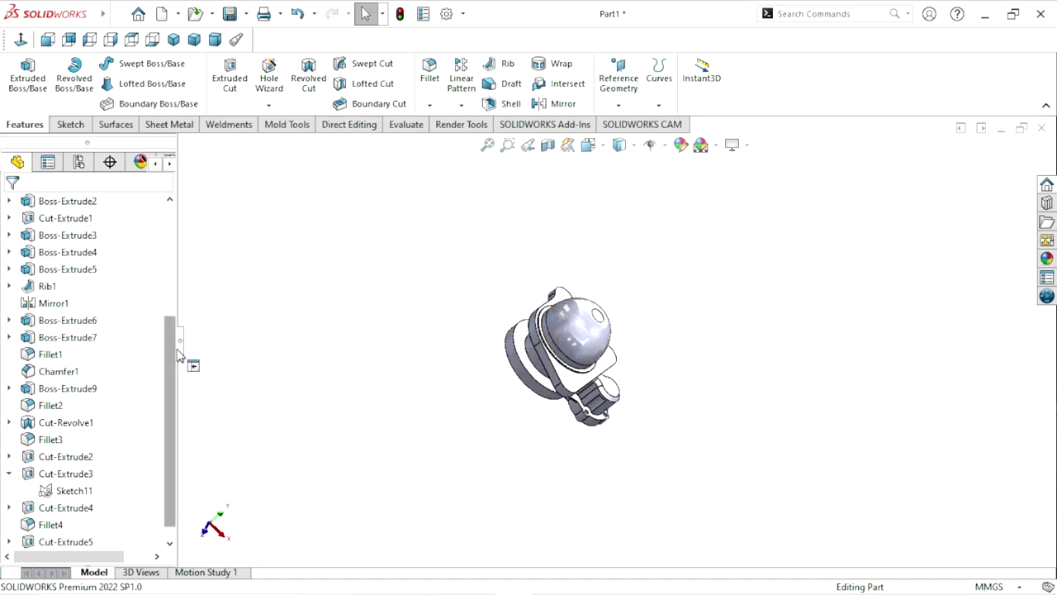
pyautogui.moveTo(173, 347); pyautogui.dragTo(116, 280)
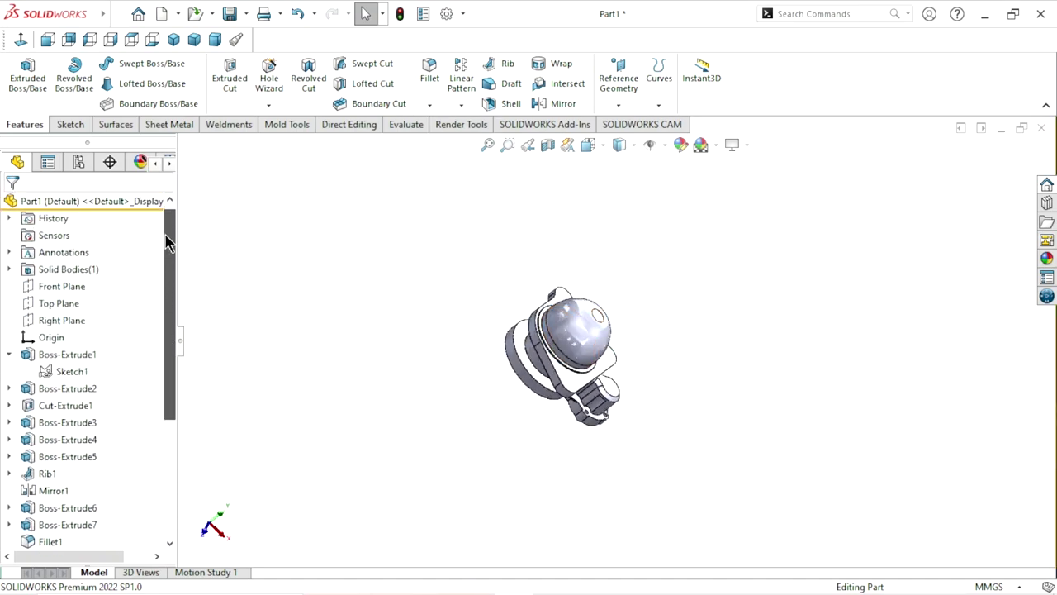
# Open a new sketch on the Front Plane.
pyautogui.click(77, 319)
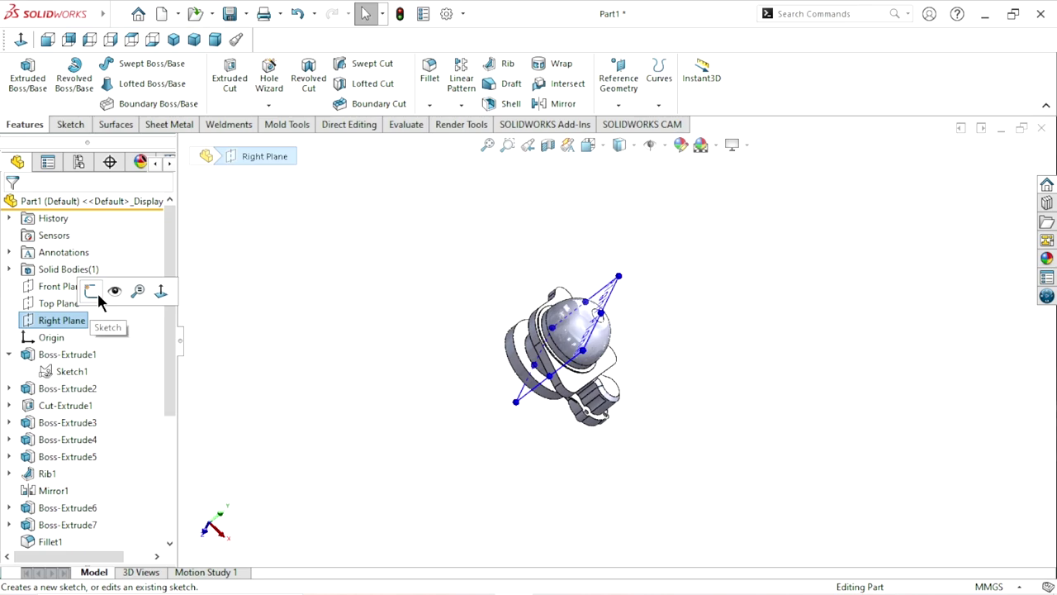
pyautogui.click(223, 310)
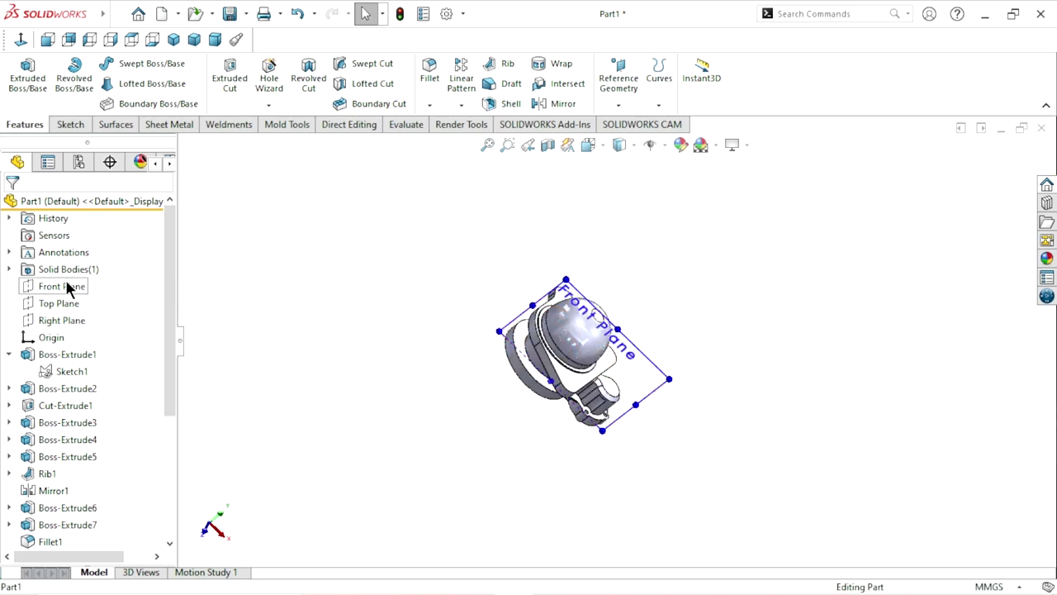
pyautogui.click(66, 284)
pyautogui.click(79, 259)
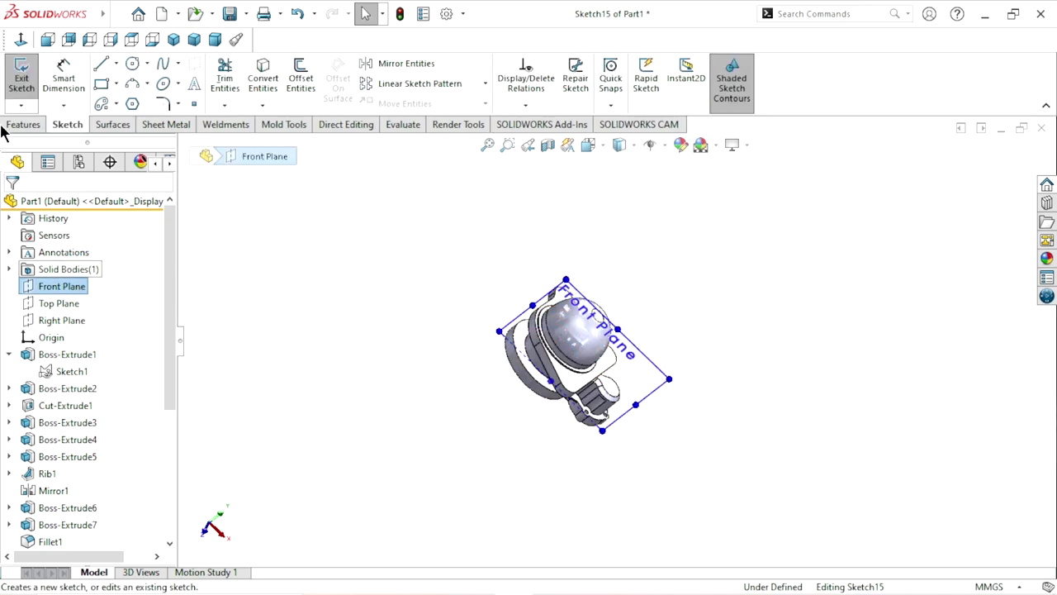
# Draw a vertical line from the dome top to the origin and make it construction geometry.
pyautogui.click(21, 40)
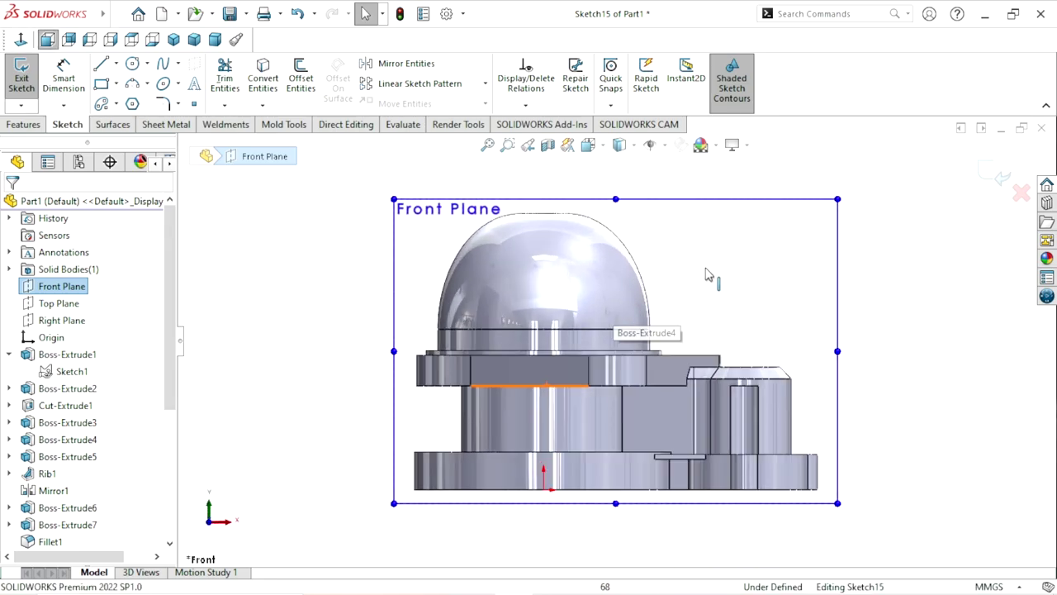
pyautogui.hotkey('ctrl', '8')
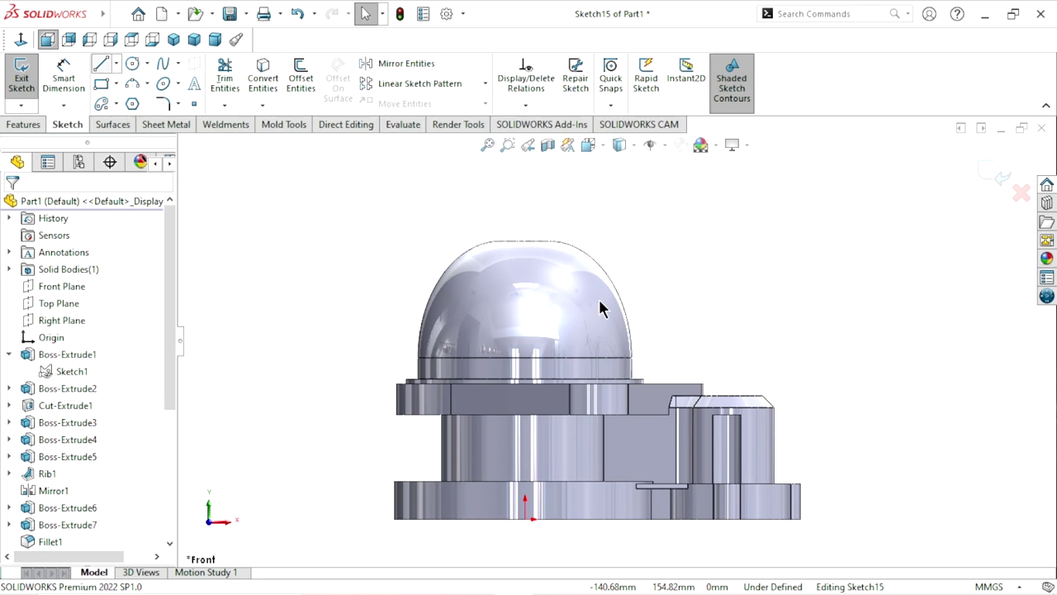
pyautogui.press('l')
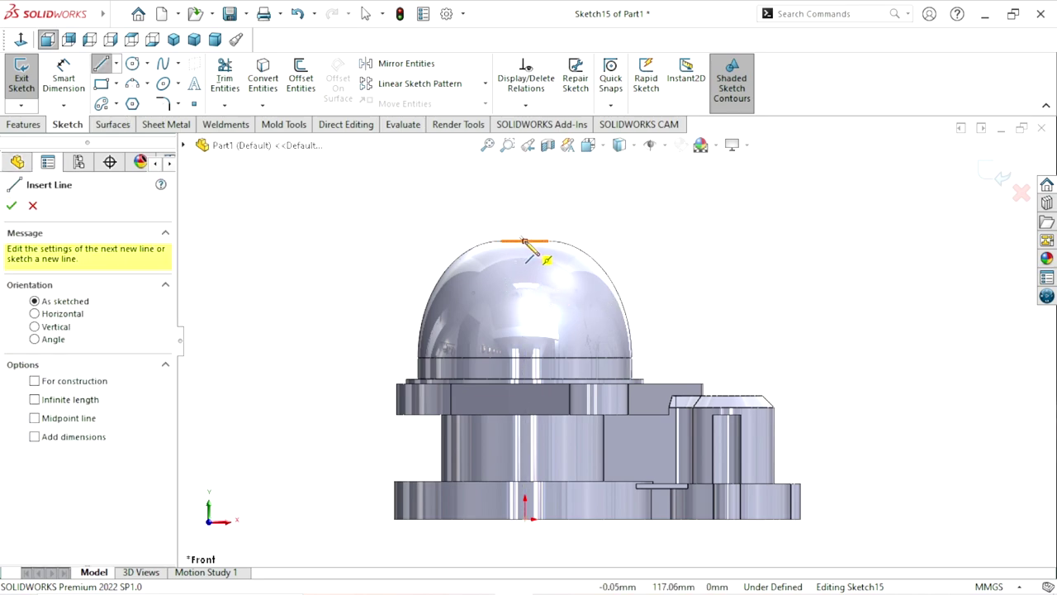
pyautogui.click(525, 241)
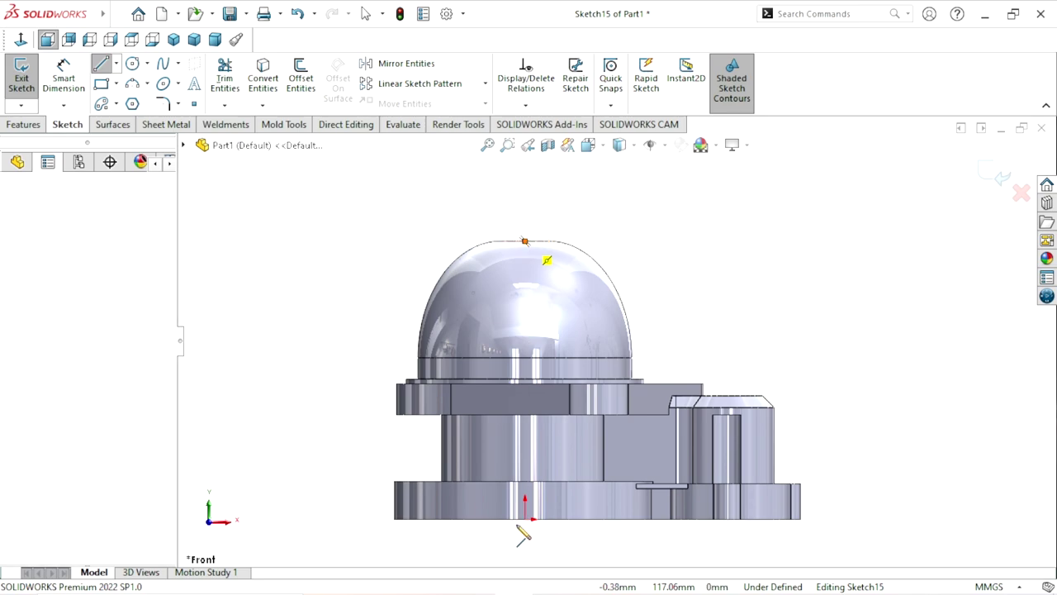
pyautogui.click(524, 519)
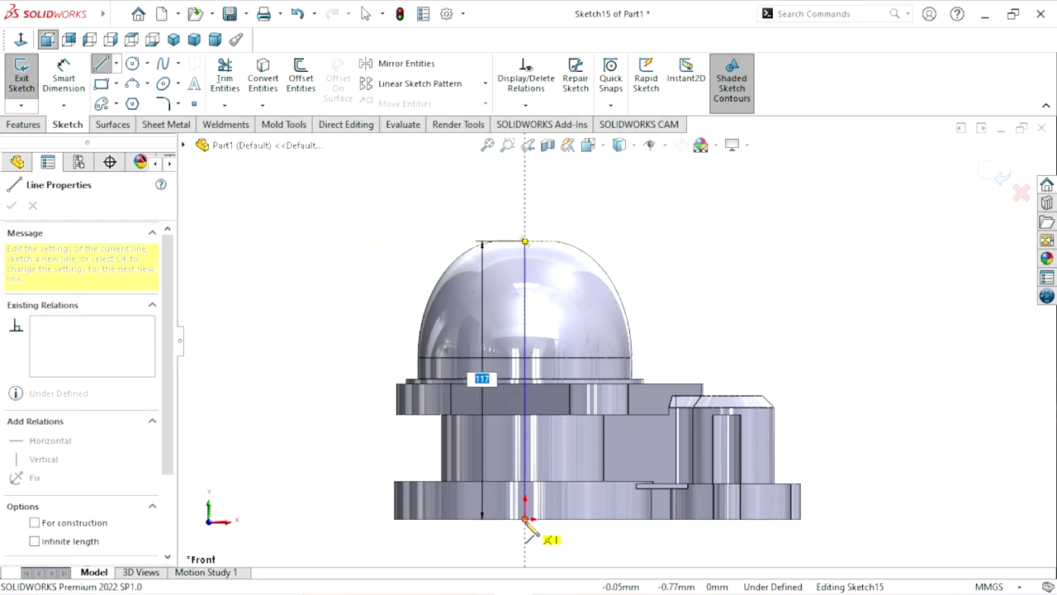
pyautogui.rightClick(684, 355)
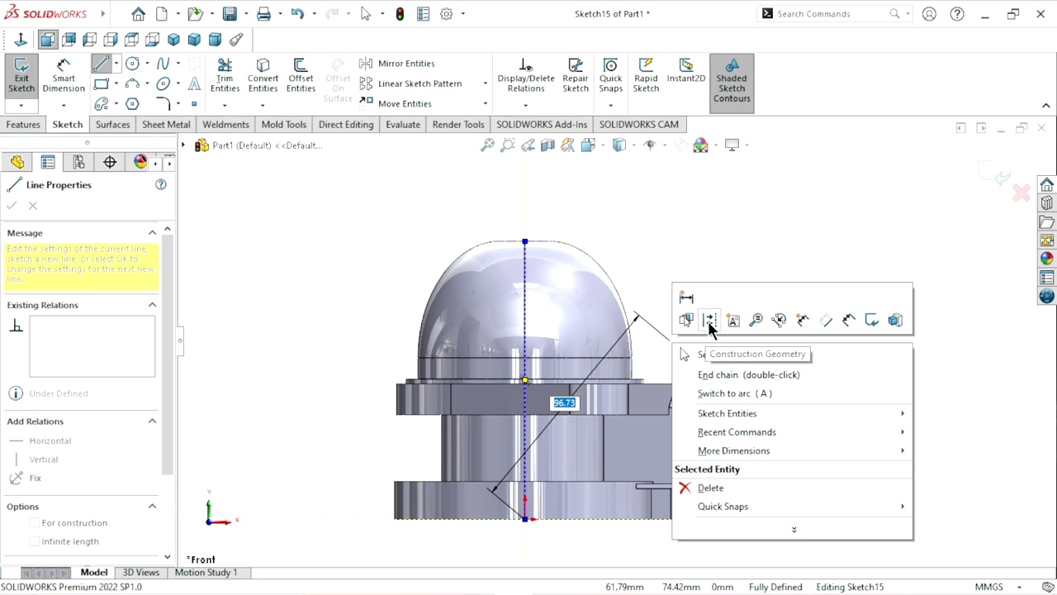
pyautogui.click(701, 353)
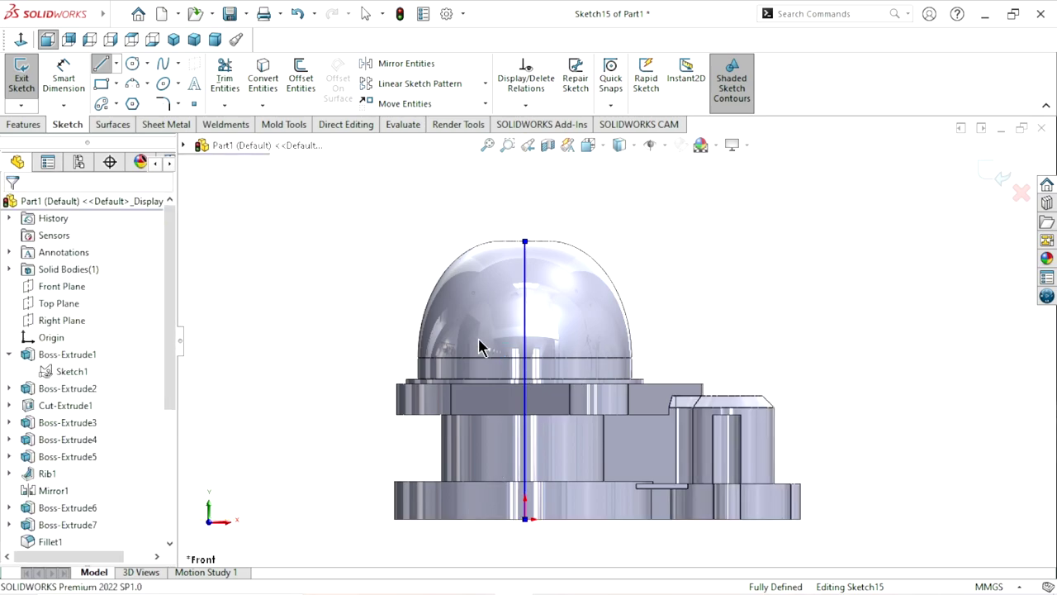
# Sketch a vertical line down the axis, a tangent arc to the dome base, and a base line.
pyautogui.scroll(-2, 590, 353)
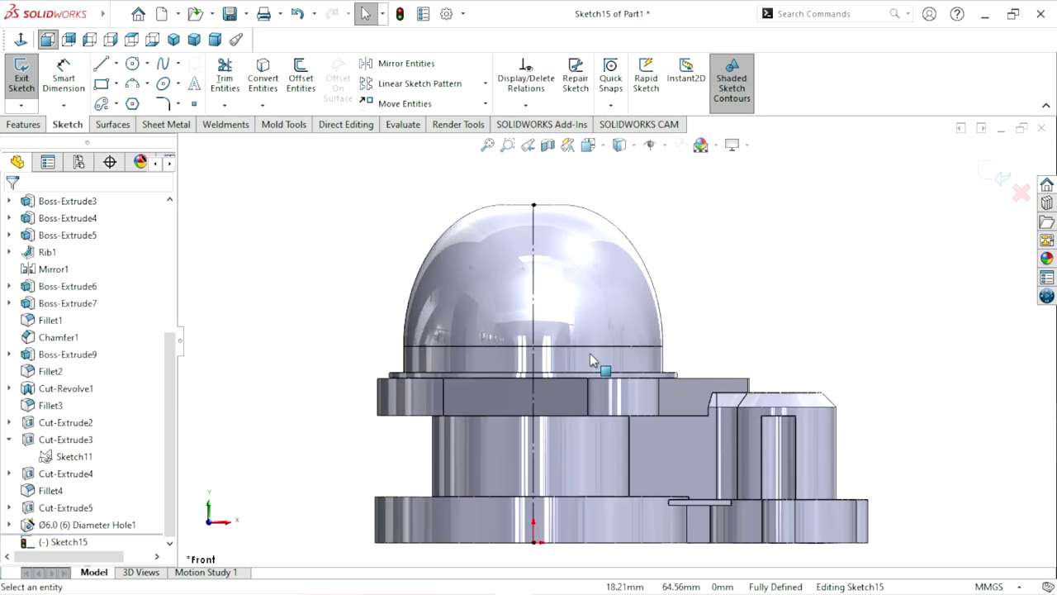
pyautogui.click(103, 62)
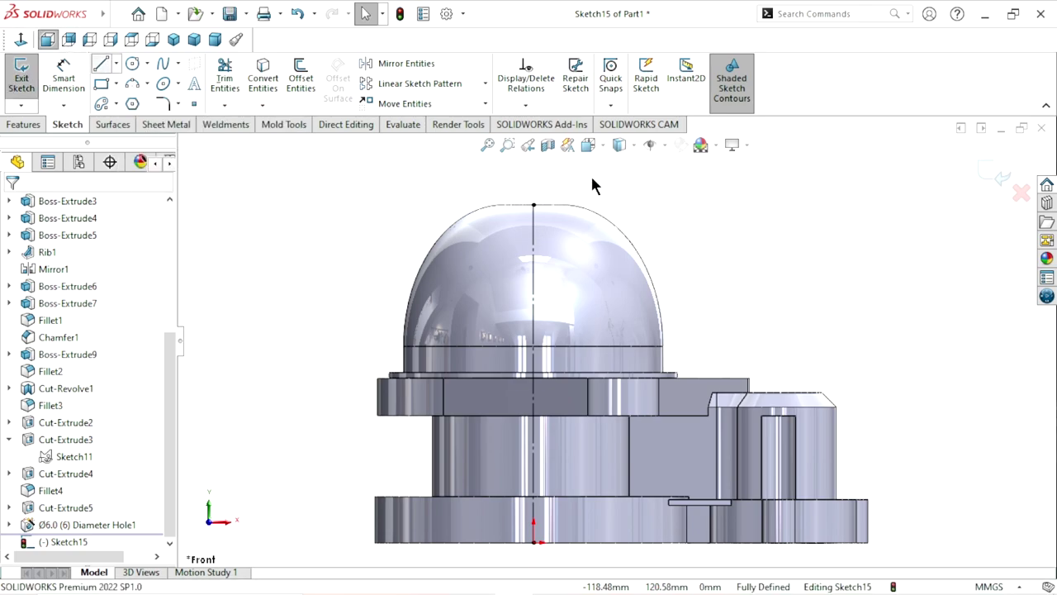
pyautogui.click(533, 205)
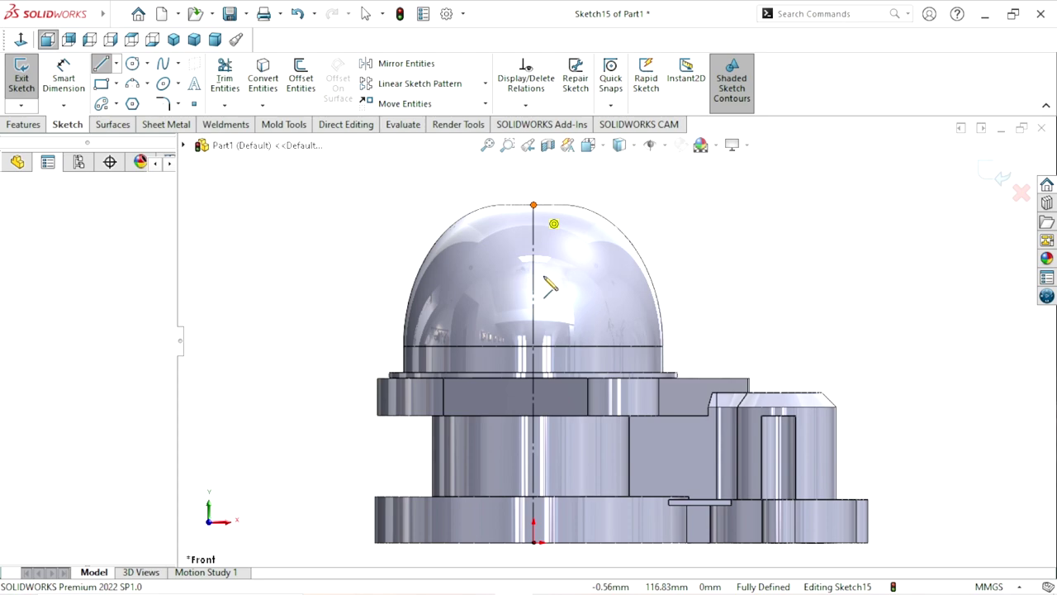
pyautogui.click(533, 290)
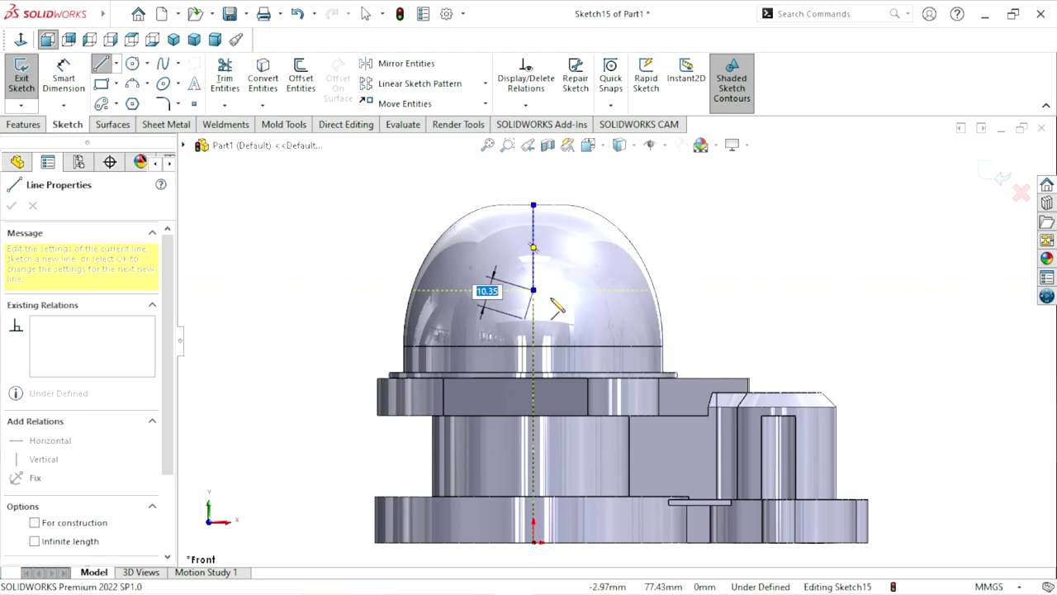
pyautogui.click(534, 291)
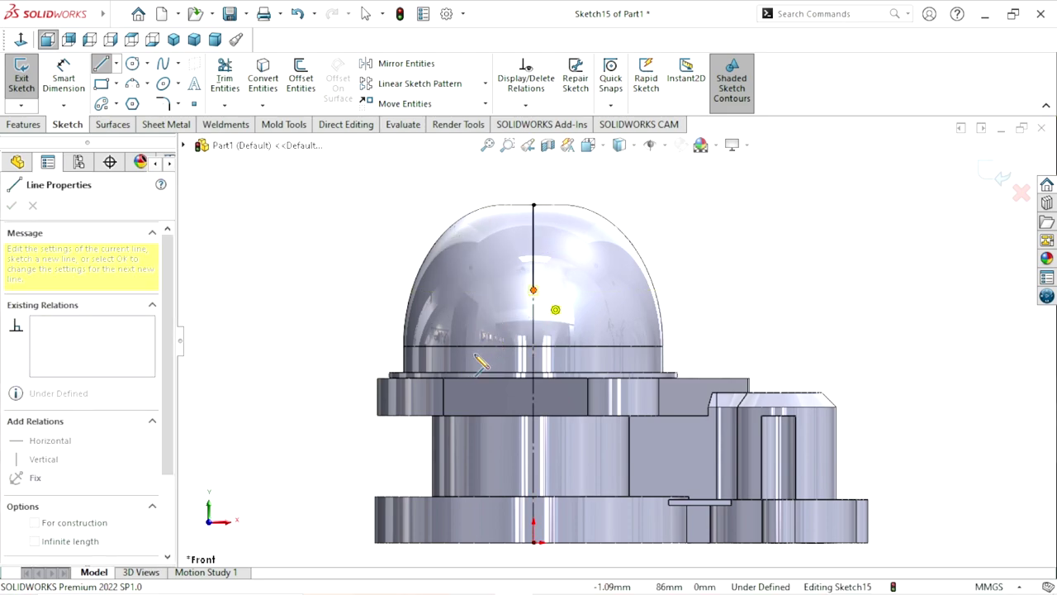
pyautogui.press('a')
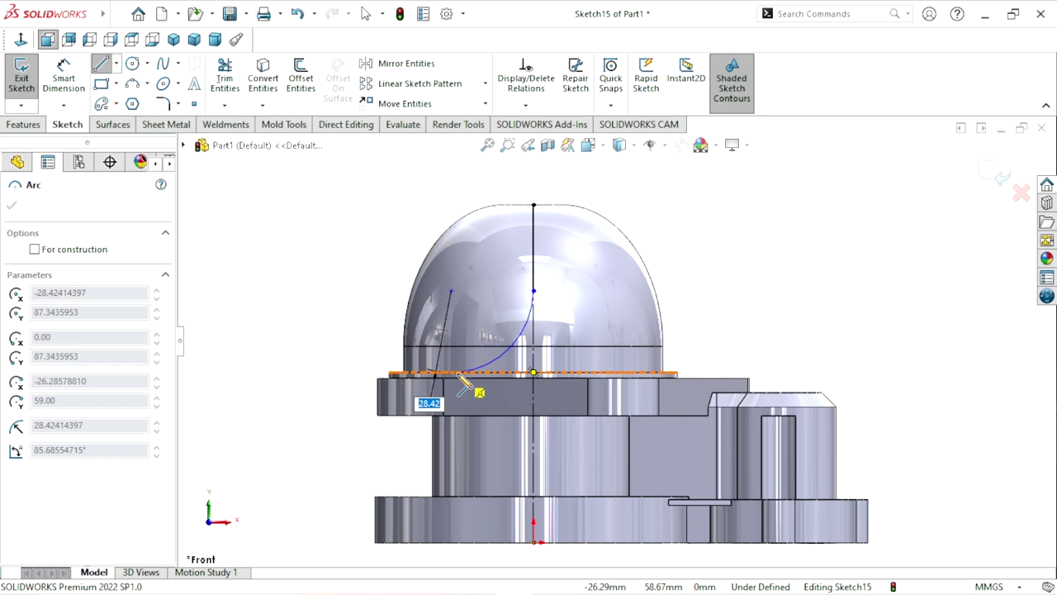
pyautogui.click(459, 374)
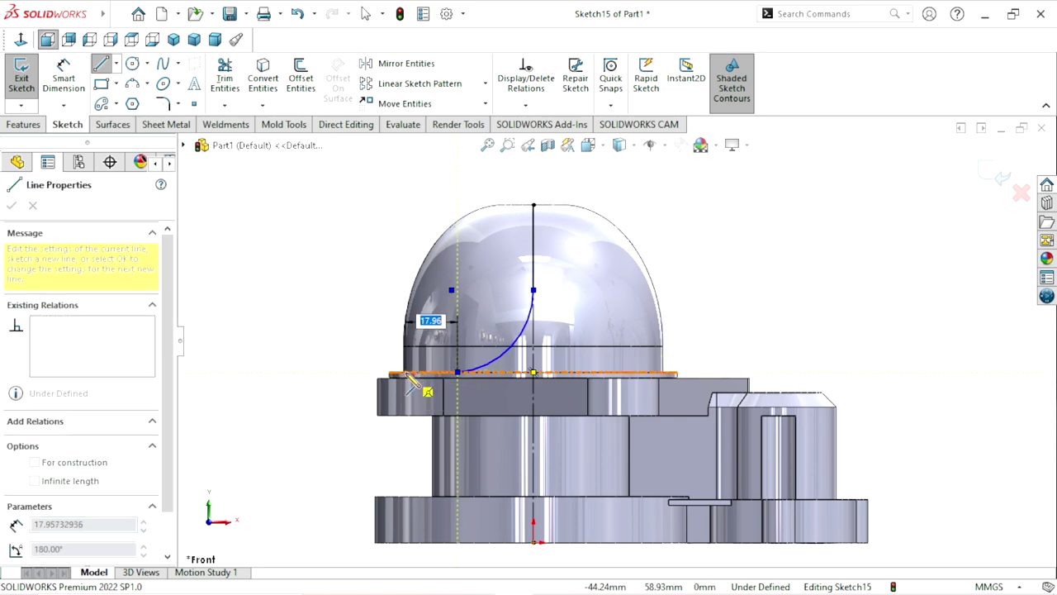
pyautogui.scroll(-3, 409, 376)
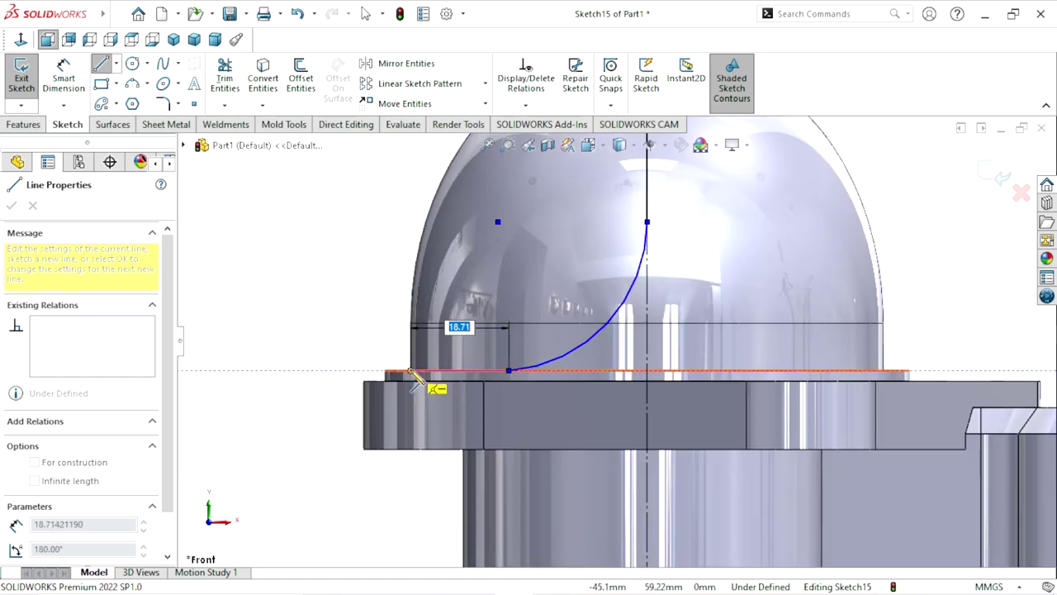
pyautogui.click(412, 372)
pyautogui.scroll(3, 409, 304)
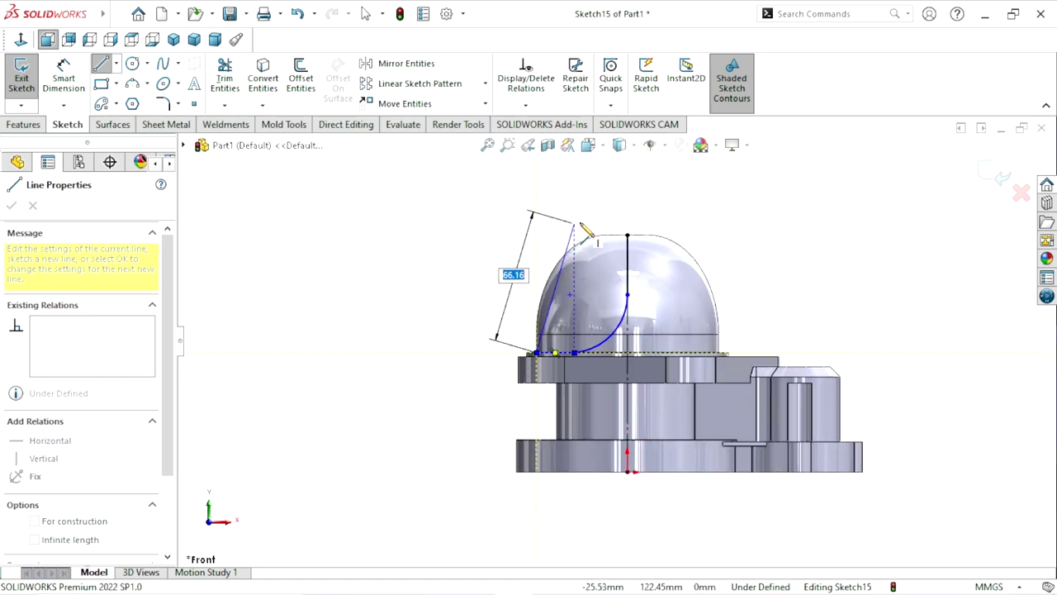
pyautogui.rightClick(452, 293)
pyautogui.click(459, 321)
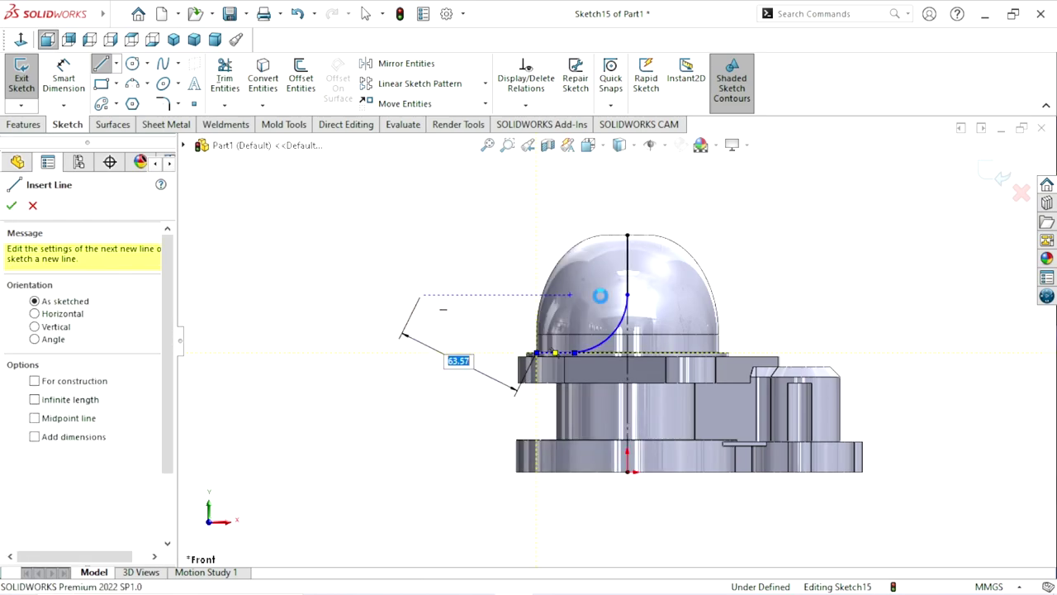
pyautogui.press('Escape')
# Make the arc tangent to both the vertical line and the base line.
pyautogui.scroll(-2, 616, 294)
pyautogui.scroll(-2, 607, 334)
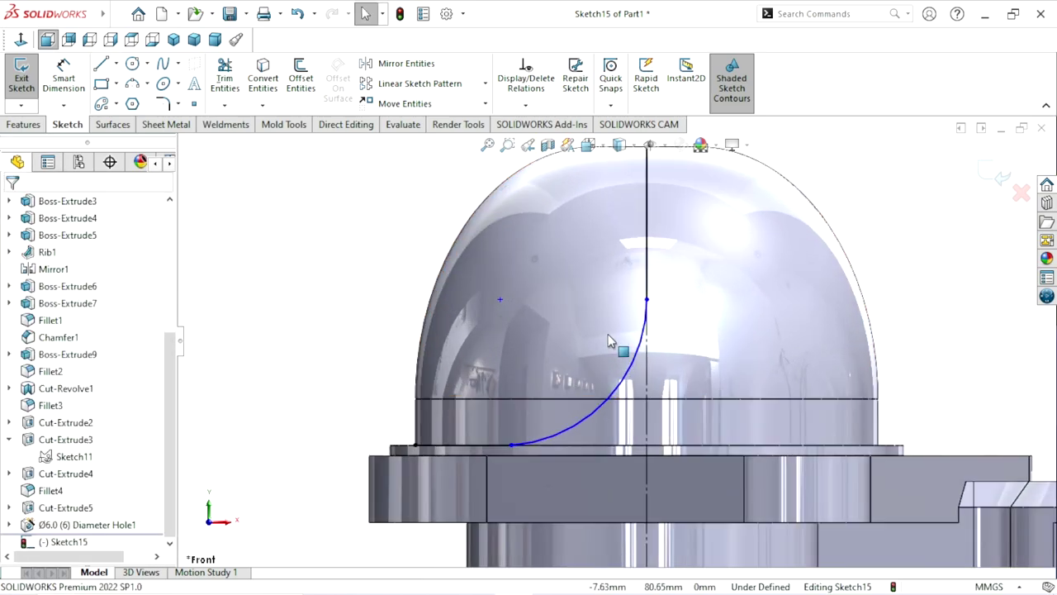
pyautogui.click(660, 289)
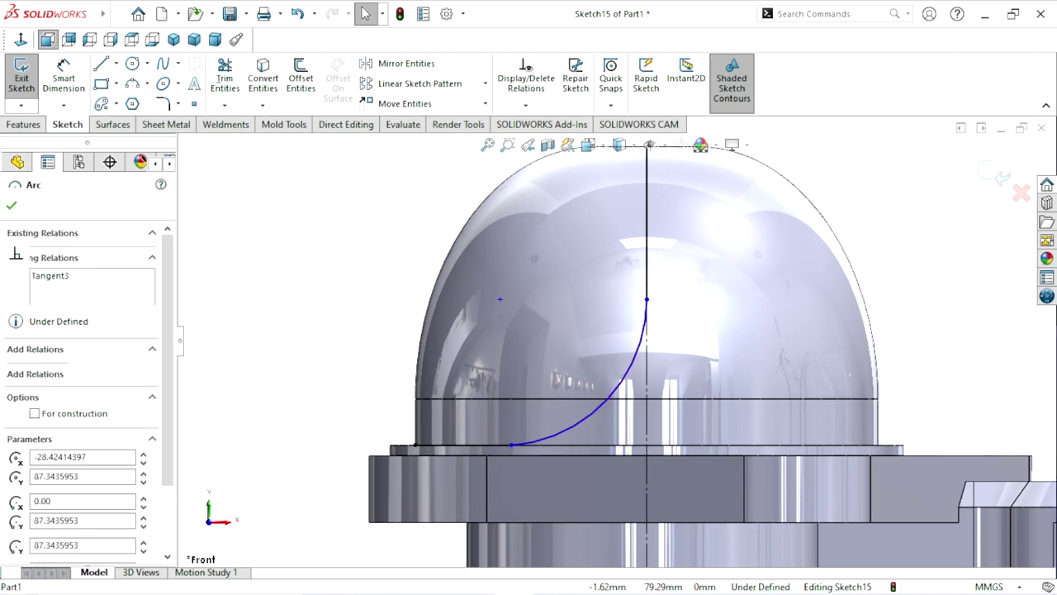
pyautogui.keyDown('ctrl'); pyautogui.click(648, 269); pyautogui.keyUp('ctrl')
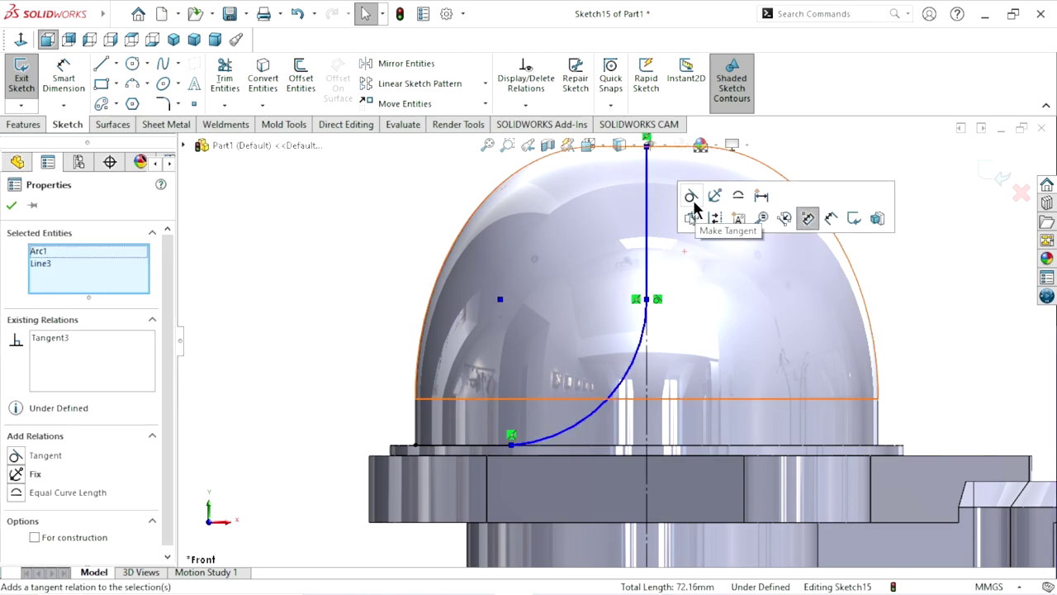
pyautogui.click(691, 194)
pyautogui.click(297, 304)
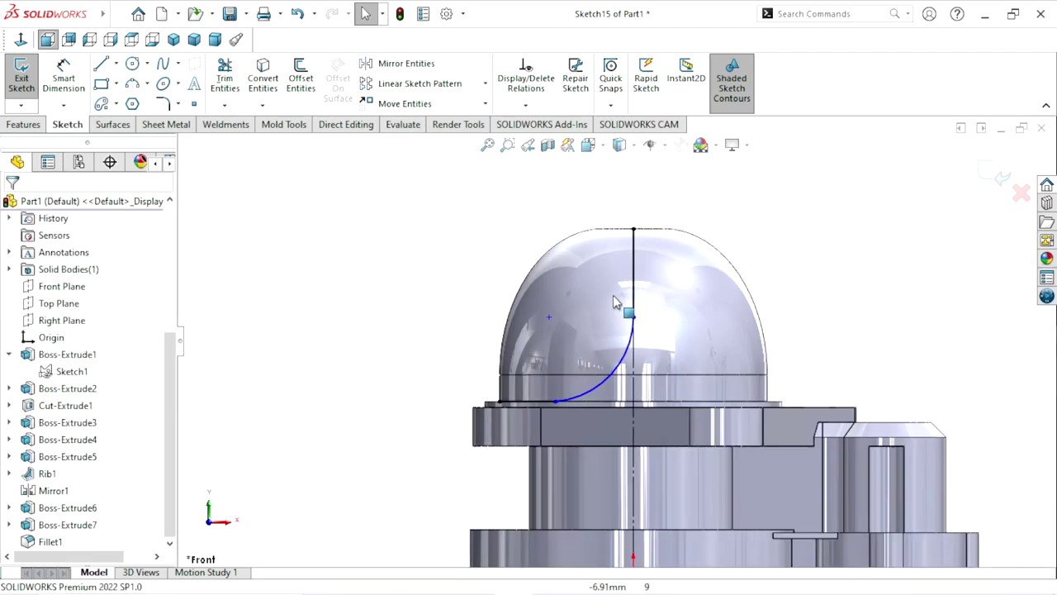
pyautogui.scroll(-2, 556, 312)
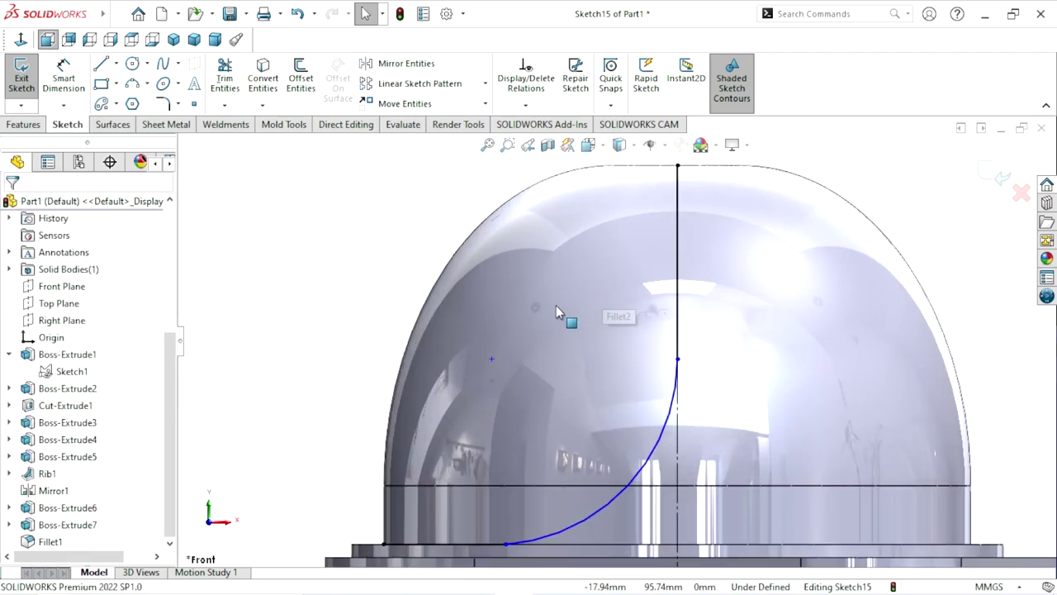
pyautogui.click(503, 545)
pyautogui.keyDown('ctrl'); pyautogui.click(487, 545); pyautogui.keyUp('ctrl')
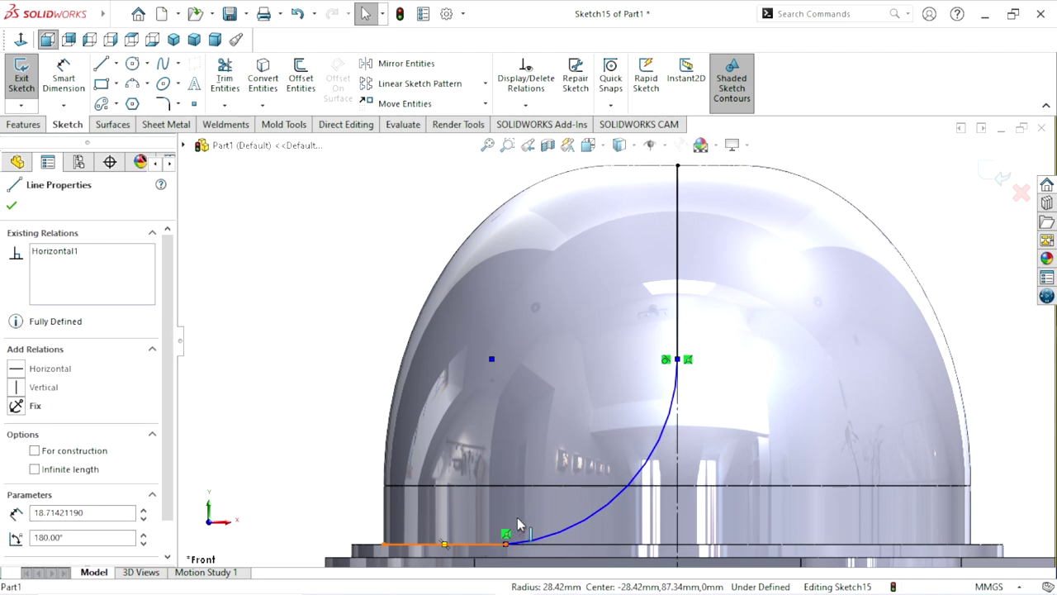
pyautogui.click(523, 474)
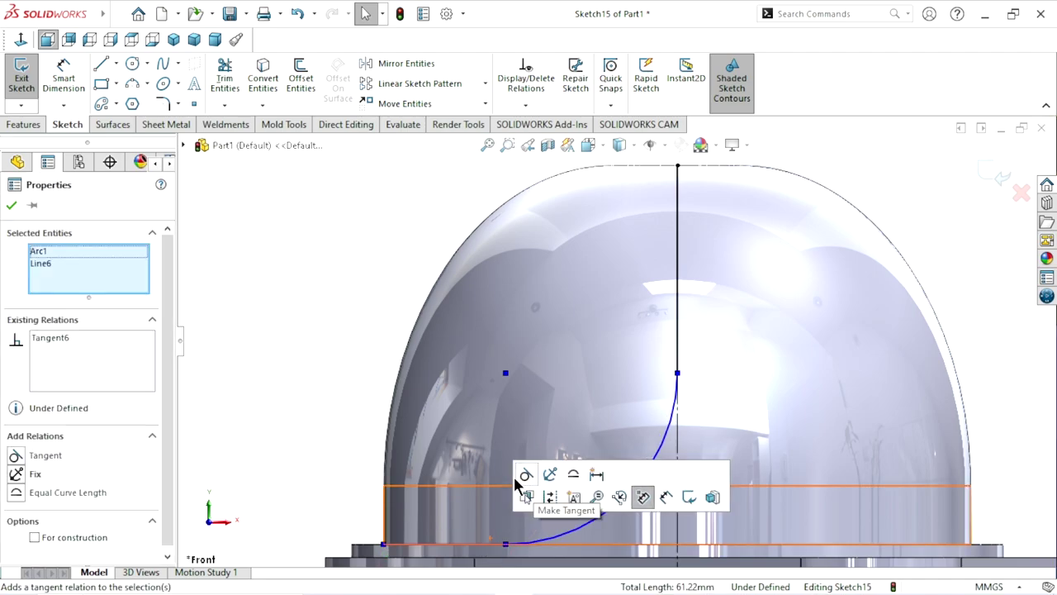
pyautogui.click(288, 430)
pyautogui.scroll(3, 520, 429)
pyautogui.scroll(-2, 684, 341)
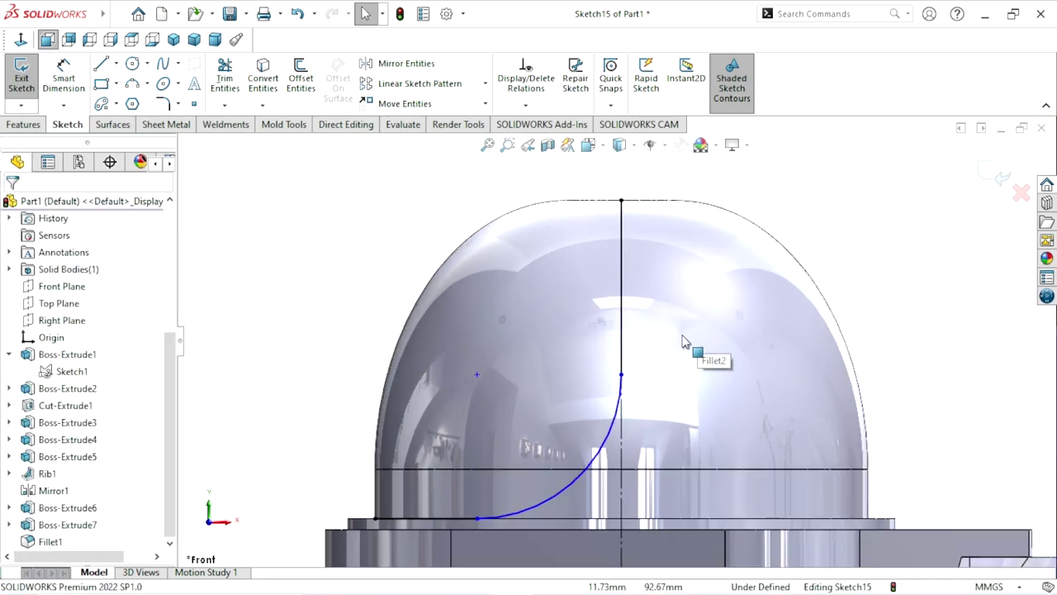
pyautogui.scroll(-5, 90, 229)
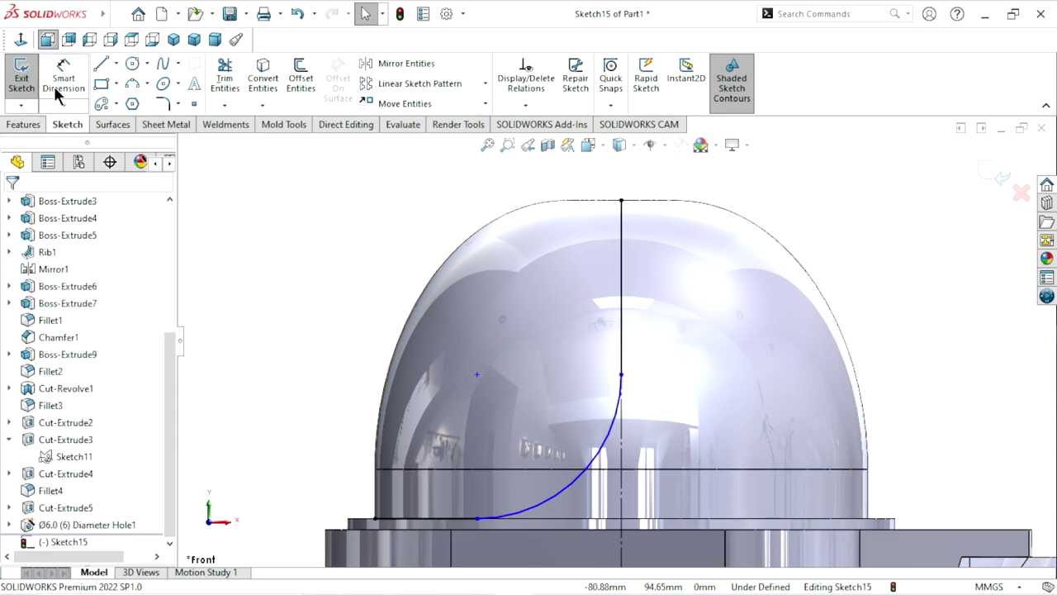
# Convert the dome's side edge, outline arc and top edge into the sketch, then trim the top line.
pyautogui.click(376, 498)
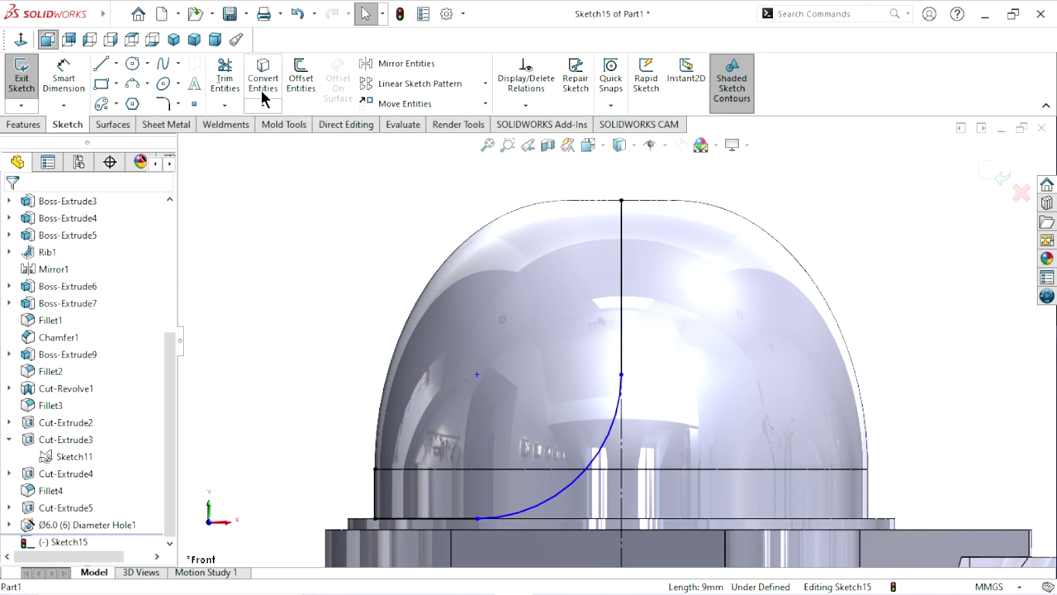
pyautogui.click(399, 337)
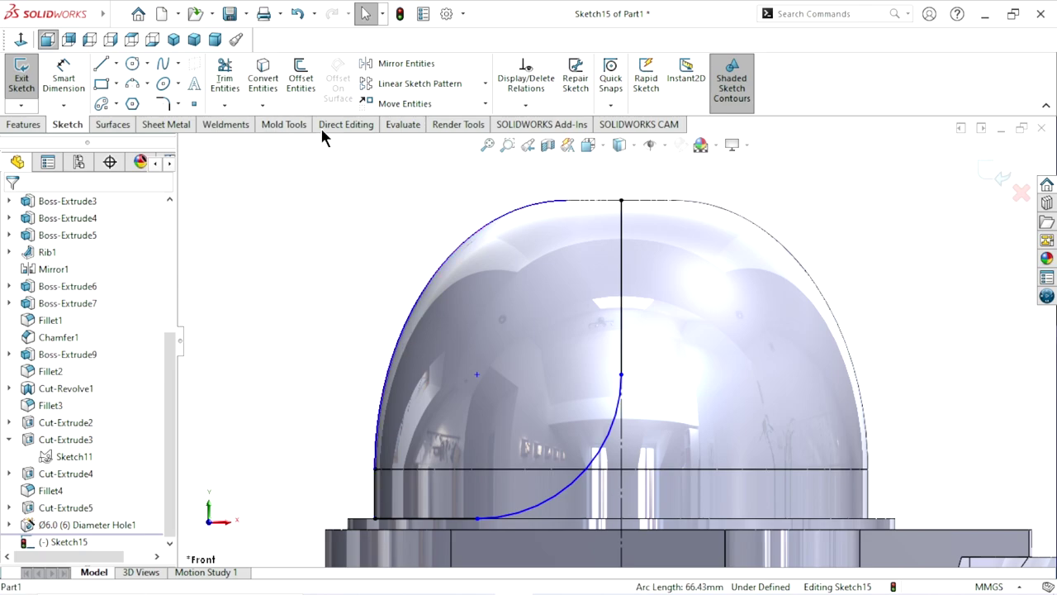
pyautogui.click(262, 83)
pyautogui.click(583, 201)
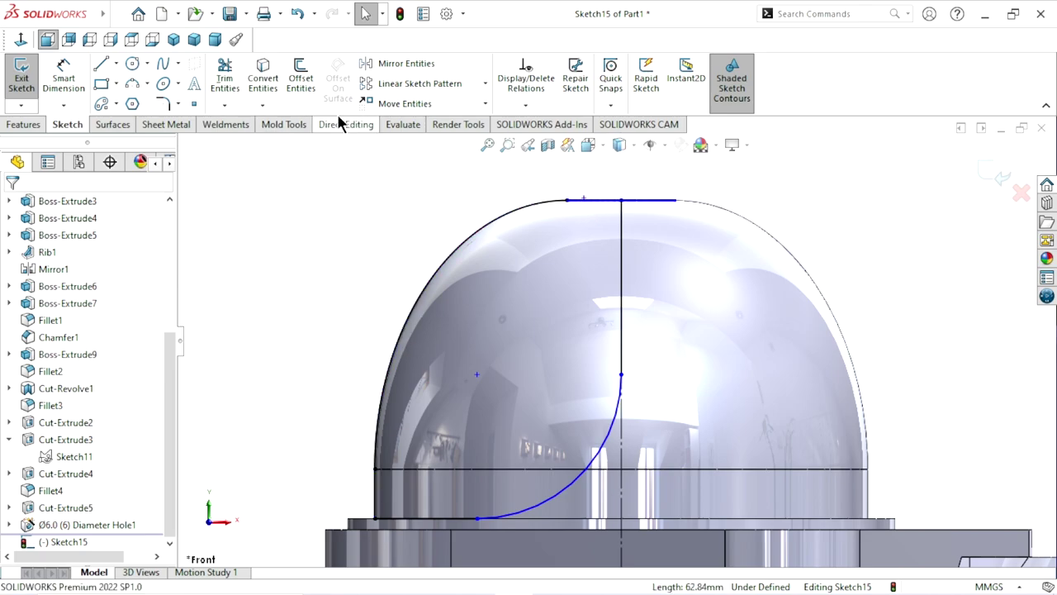
pyautogui.click(254, 86)
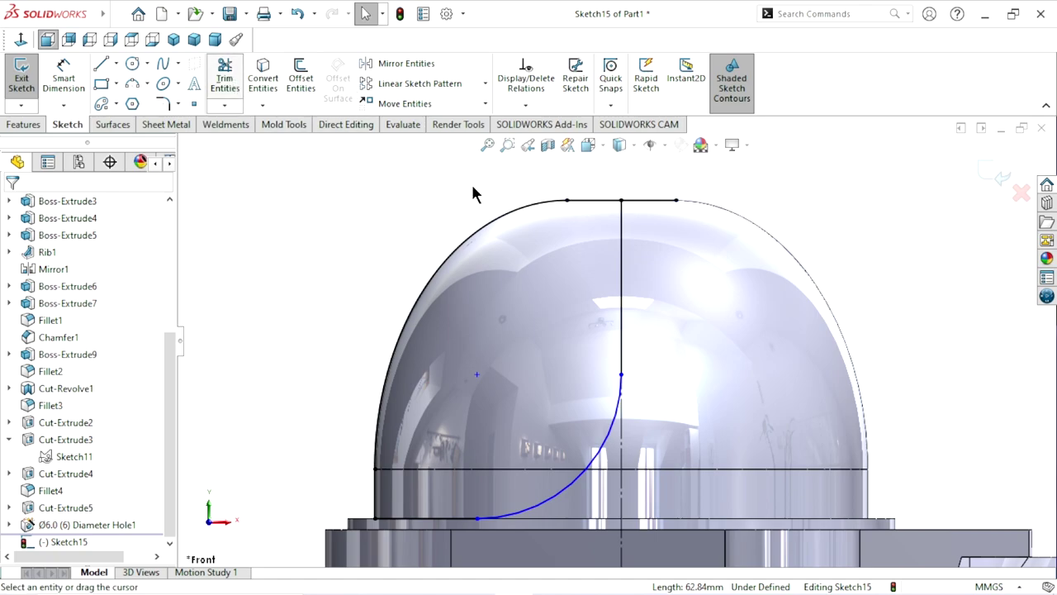
pyautogui.press('t')
pyautogui.scroll(2, 578, 355)
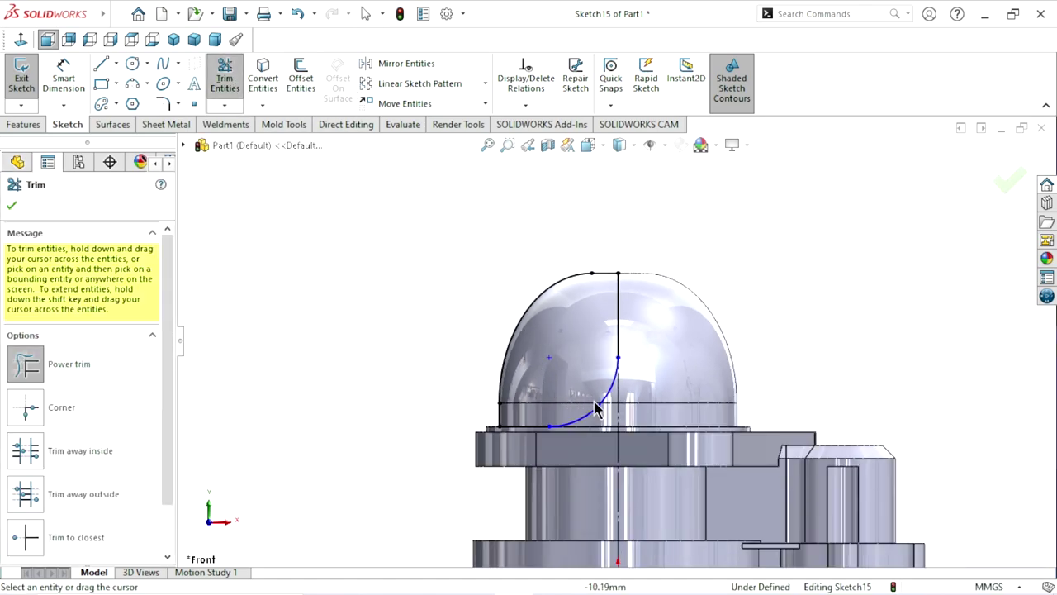
pyautogui.scroll(-2, 596, 408)
# Finish trimming and dimension the arc radius to R30.
pyautogui.click(11, 207)
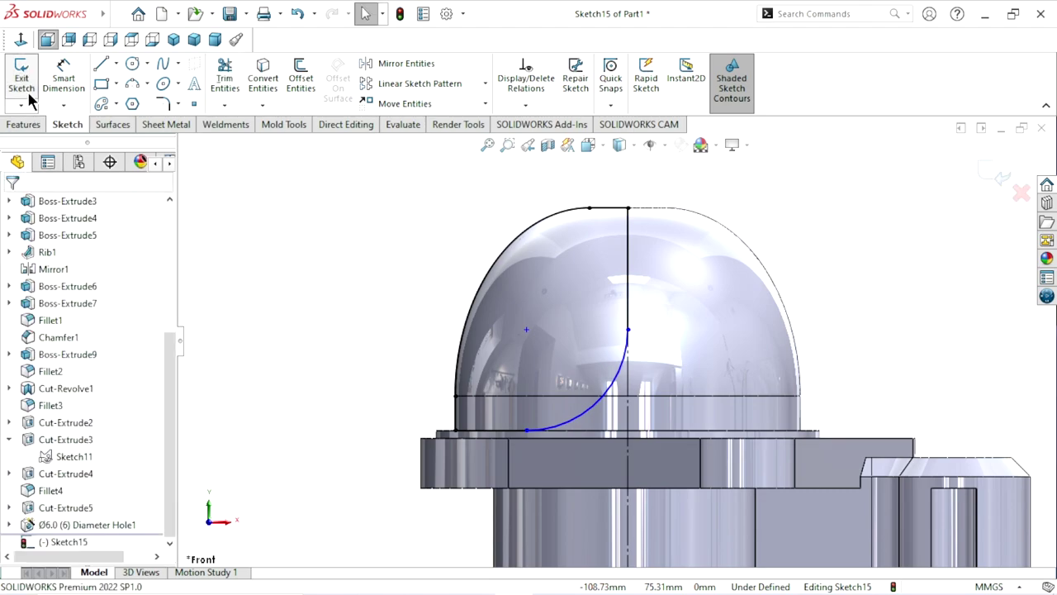
pyautogui.click(63, 79)
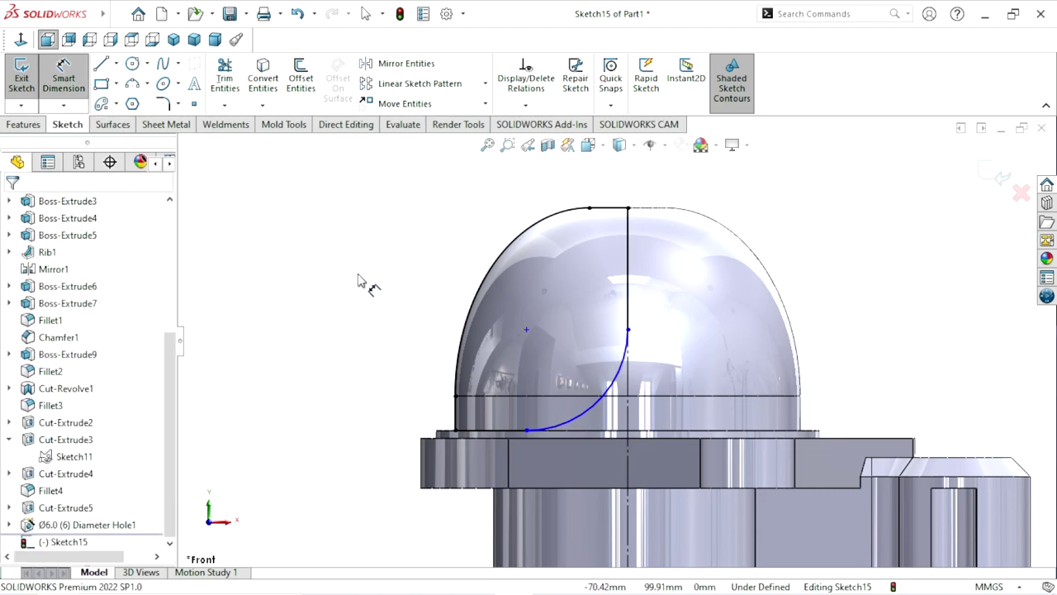
pyautogui.click(603, 402)
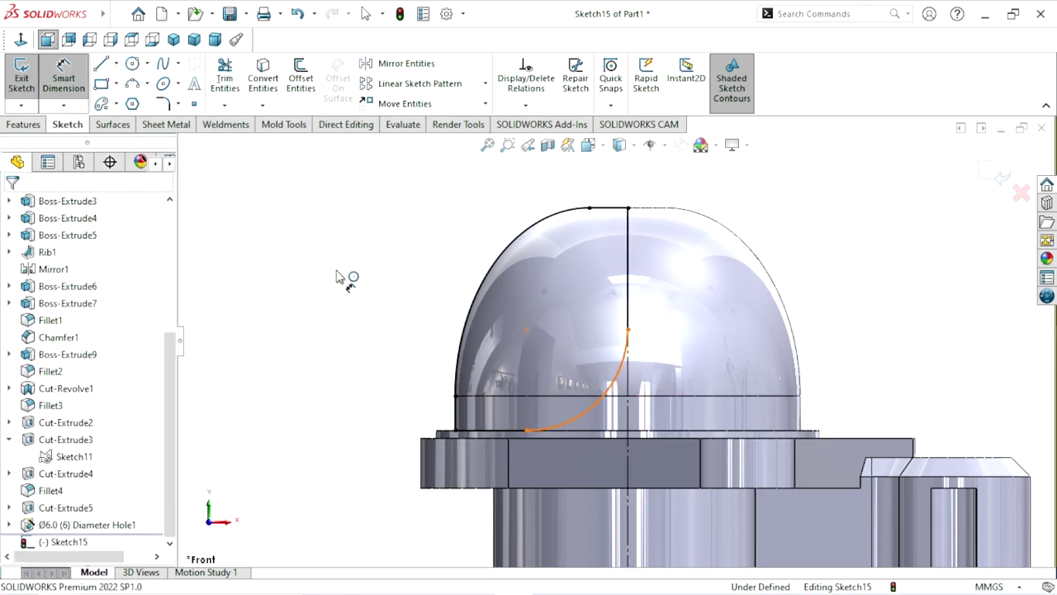
pyautogui.click(413, 275)
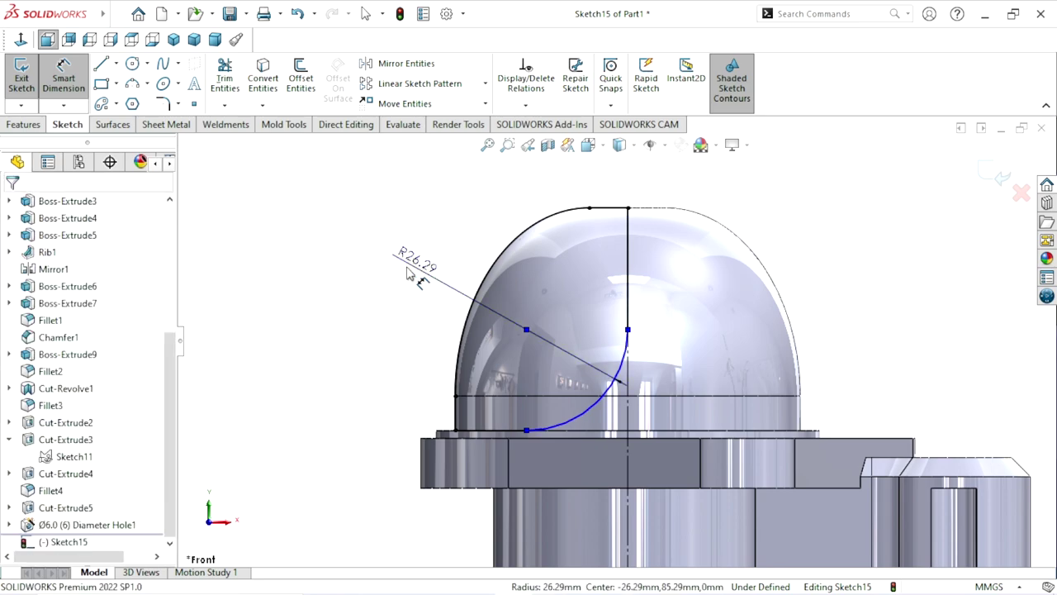
pyautogui.click(410, 275)
pyautogui.write('30')
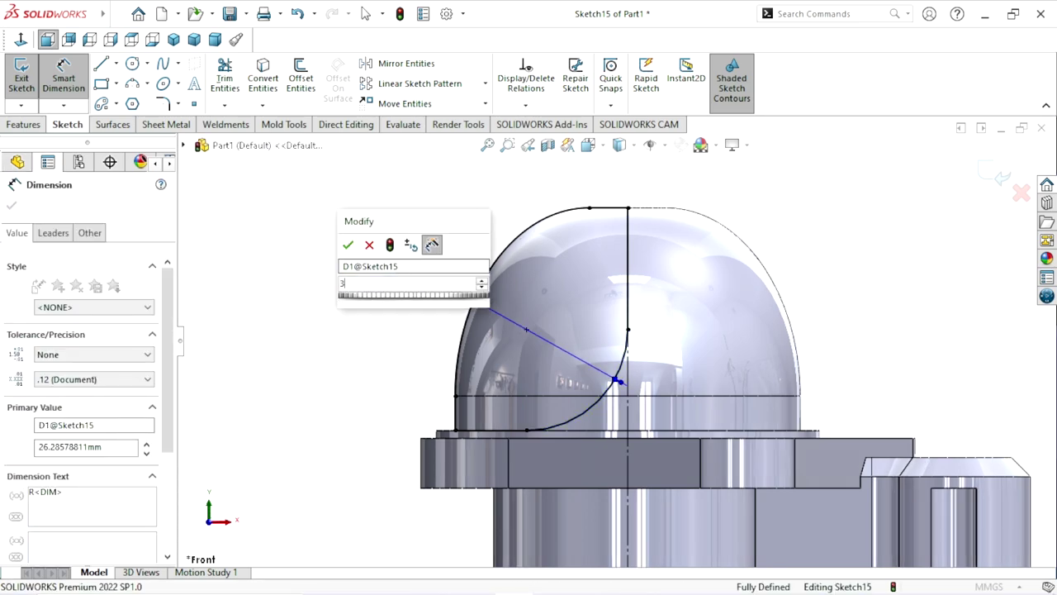
pyautogui.click(347, 245)
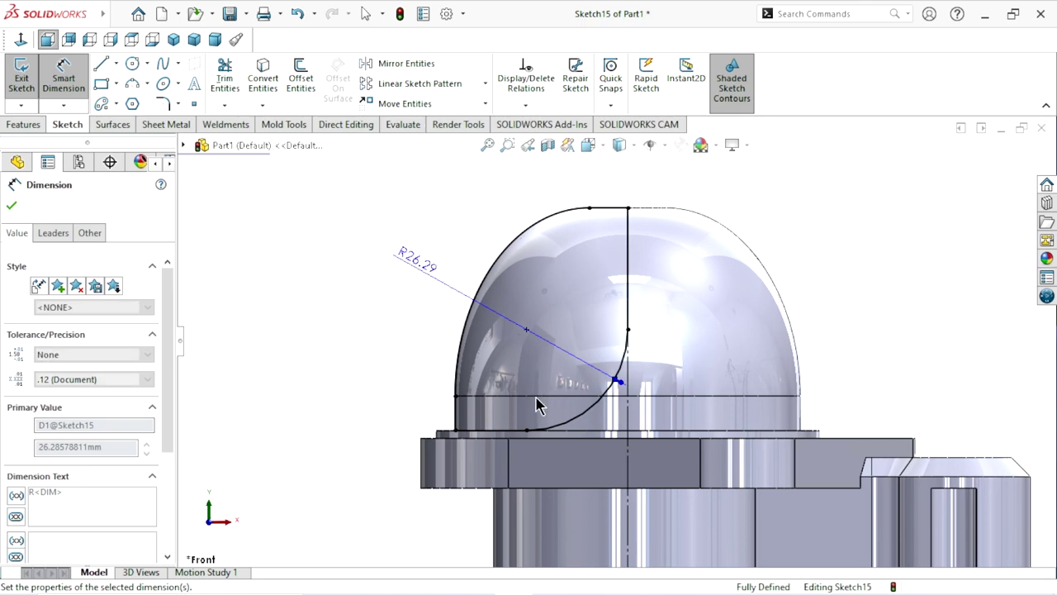
# Dimension the arc's lower endpoint 30.00 mm from the centerline, keeping it driven.
pyautogui.scroll(3, 619, 454)
pyautogui.scroll(-2, 623, 467)
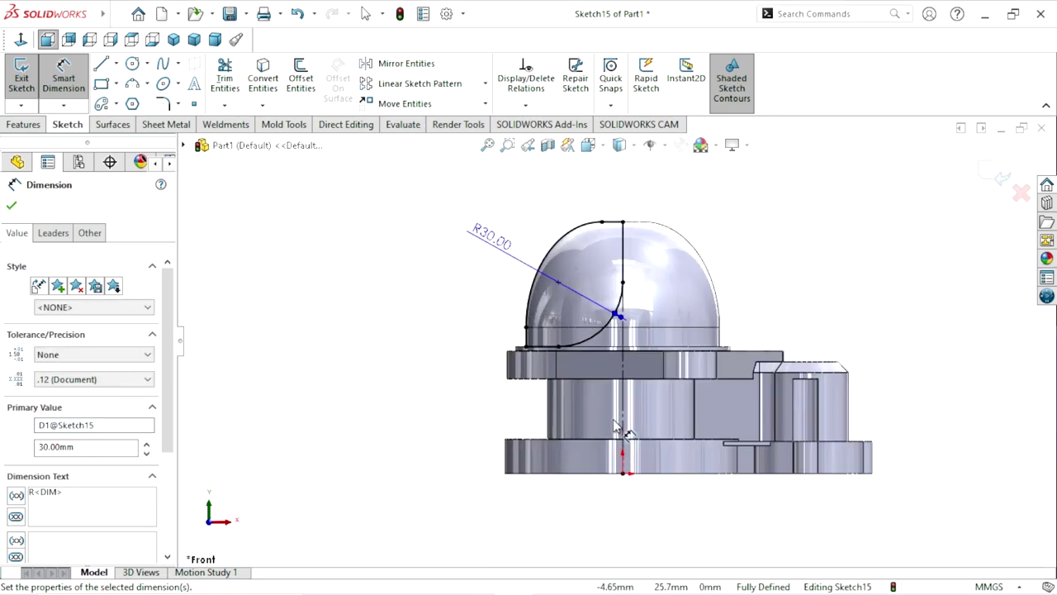
pyautogui.click(558, 348)
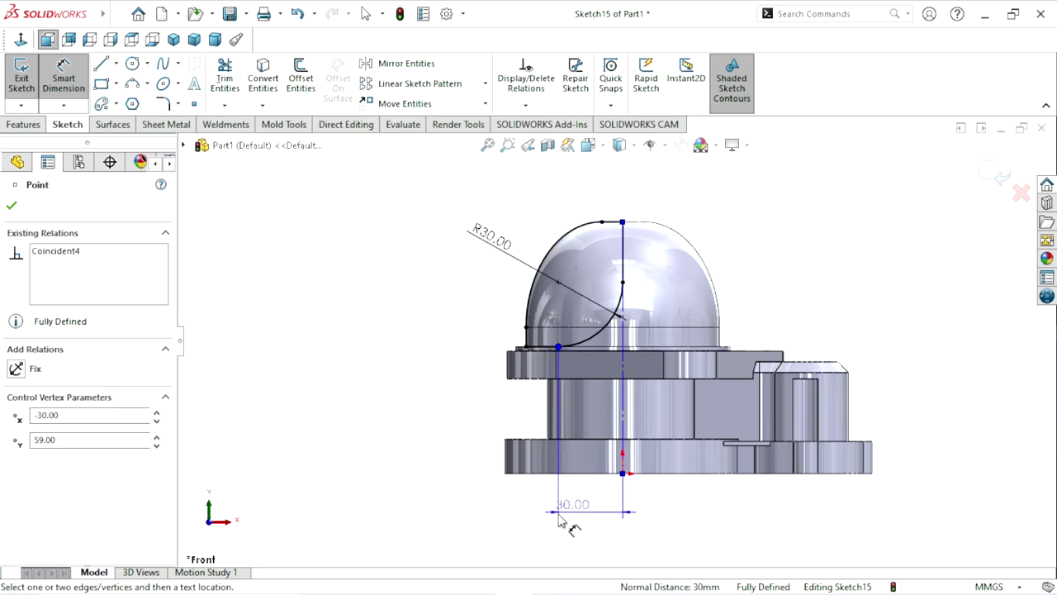
pyautogui.click(517, 503)
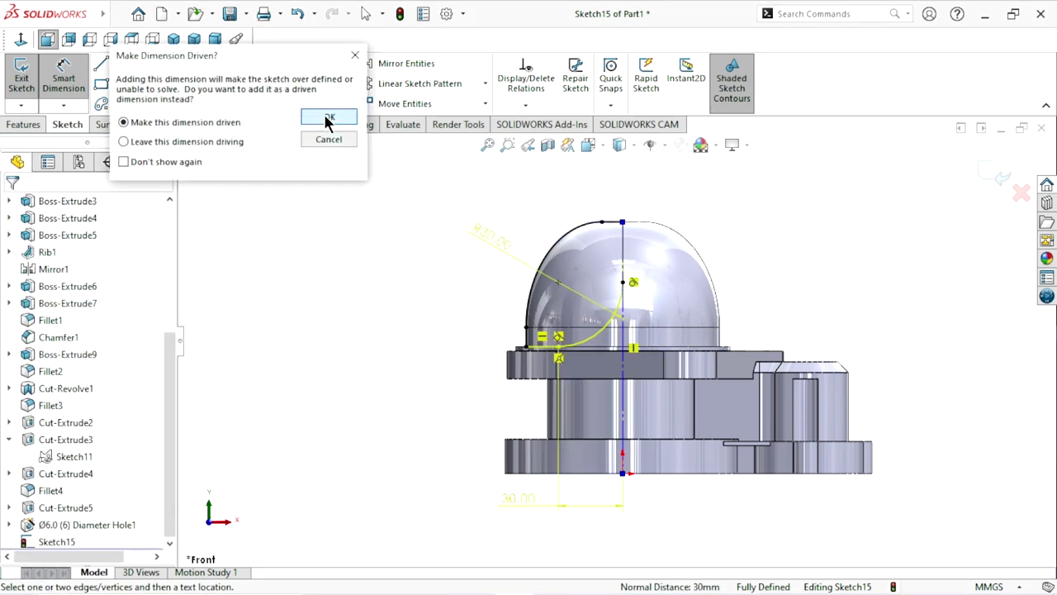
pyautogui.click(328, 119)
pyautogui.press('f')
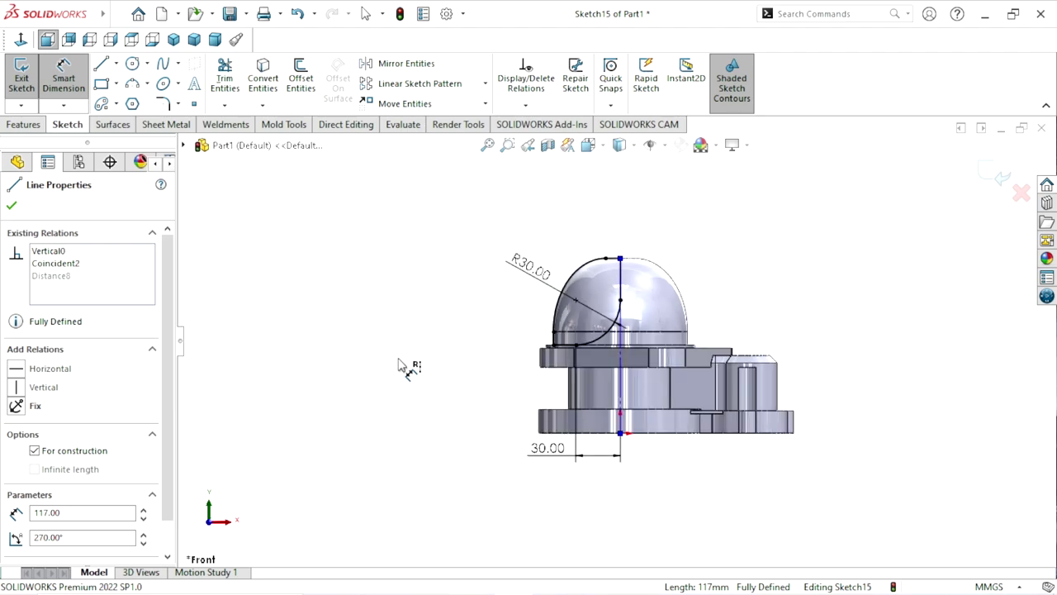
pyautogui.scroll(-1, 581, 308)
pyautogui.scroll(-1, 693, 330)
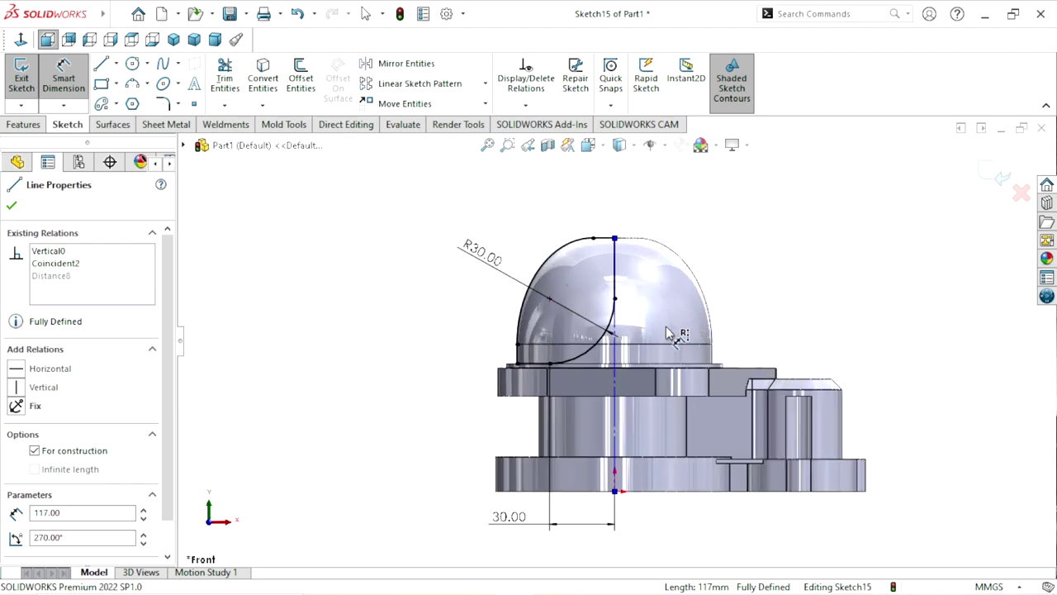
pyautogui.click(12, 208)
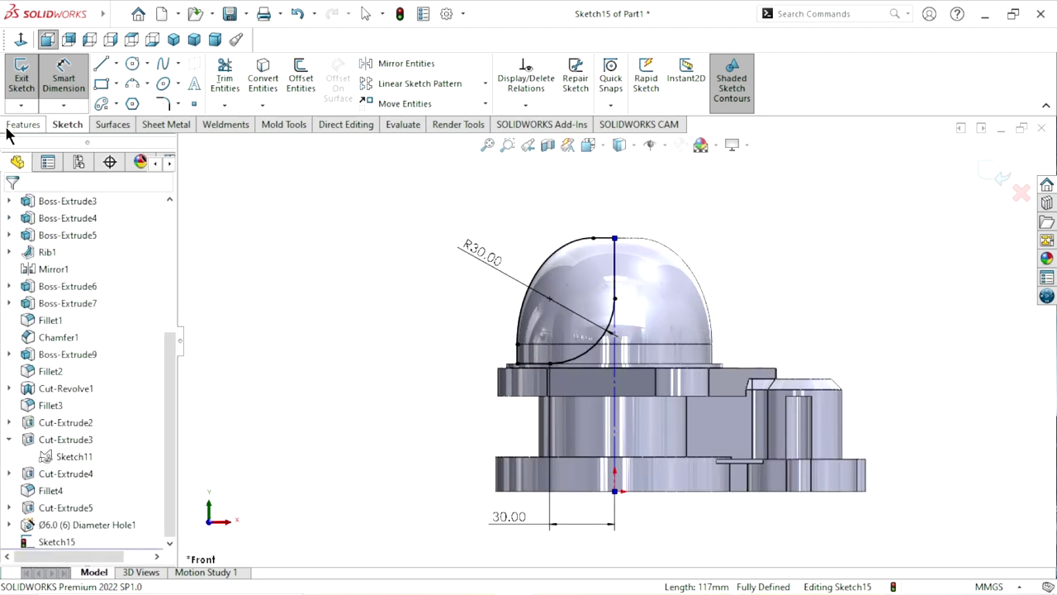
pyautogui.click(10, 124)
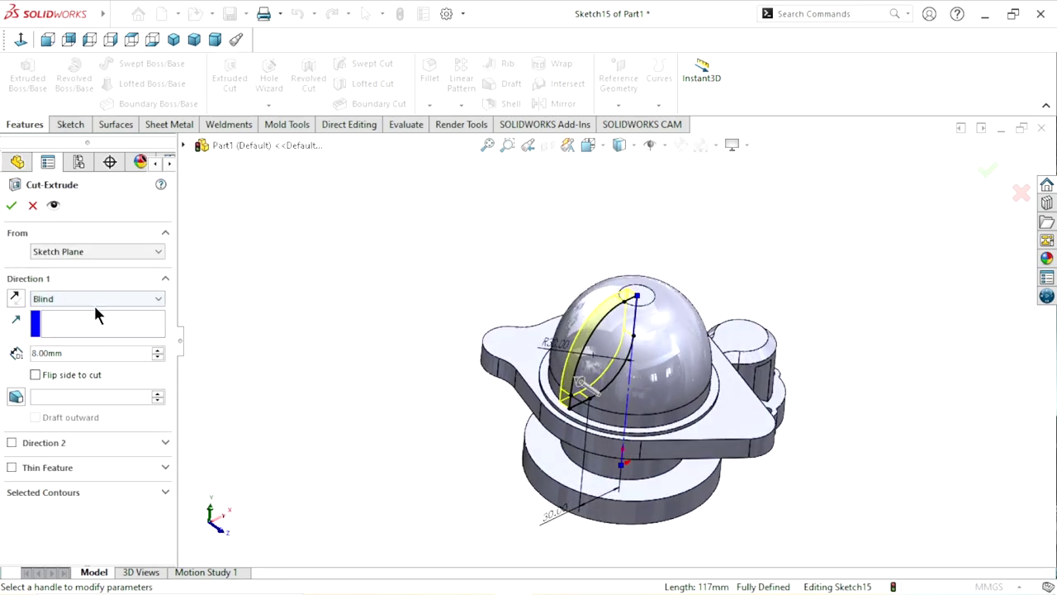
# Set the extruded cut to Mid Plane at 108.00 mm depth and confirm it.
pyautogui.click(106, 298)
pyautogui.click(54, 394)
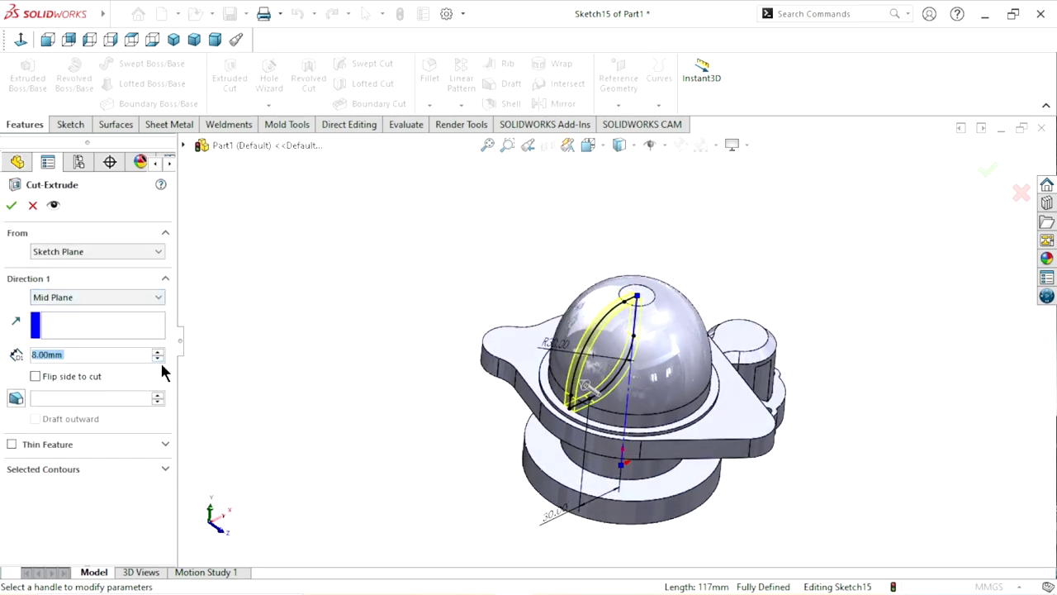
pyautogui.click(157, 357)
pyautogui.moveTo(156, 351); pyautogui.dragTo(116, 314)
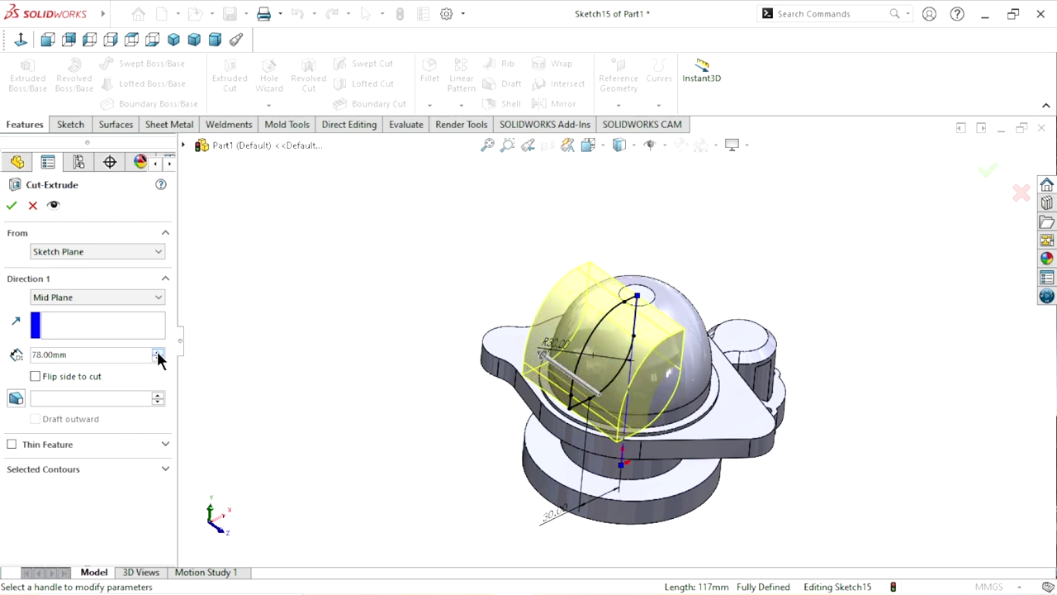
pyautogui.click(11, 206)
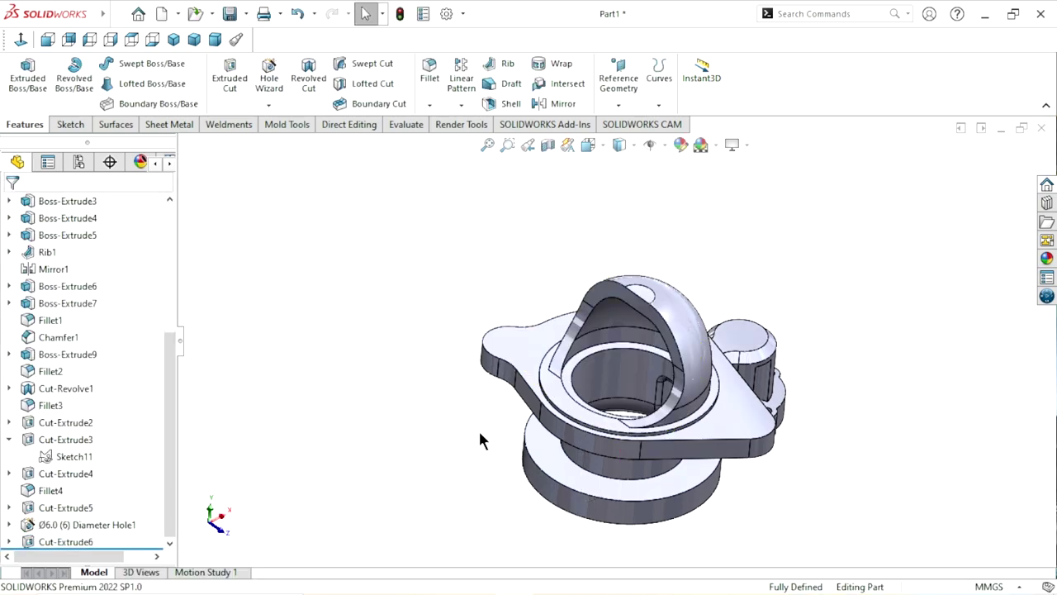
pyautogui.moveTo(481, 439)
pyautogui.mouseDown(button='middle')
pyautogui.moveTo(456, 364)
pyautogui.moveTo(429, 413)
pyautogui.moveTo(435, 394)
pyautogui.mouseUp(button='middle')
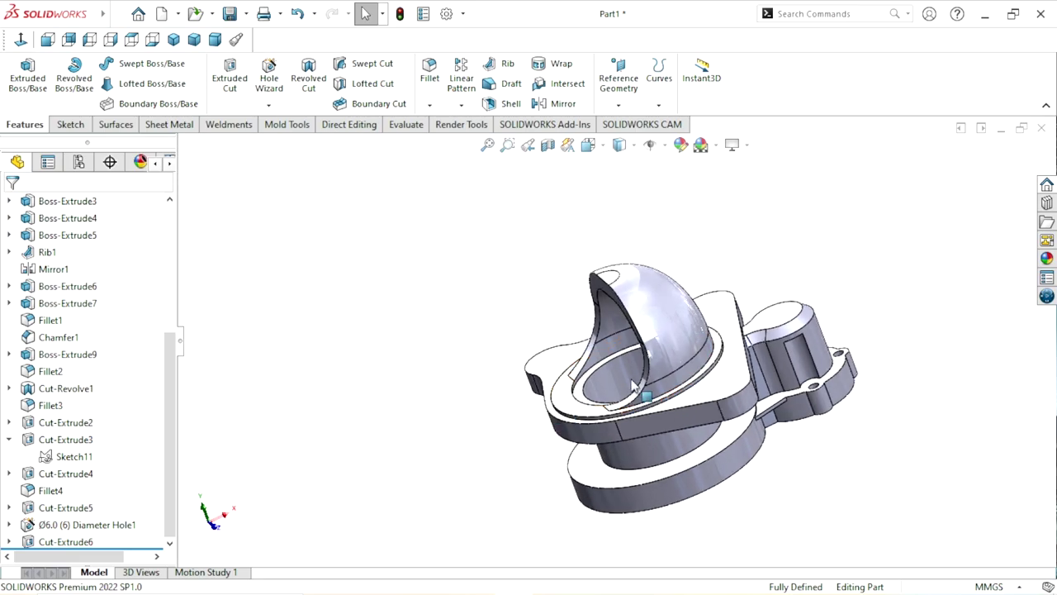
pyautogui.scroll(-3, 552, 413)
pyautogui.moveTo(588, 380)
pyautogui.mouseDown(button='middle')
pyautogui.moveTo(560, 450)
pyautogui.moveTo(631, 419)
pyautogui.moveTo(616, 364)
pyautogui.moveTo(609, 377)
pyautogui.mouseUp(button='middle')
pyautogui.scroll(3, 625, 402)
pyautogui.scroll(-3, 501, 404)
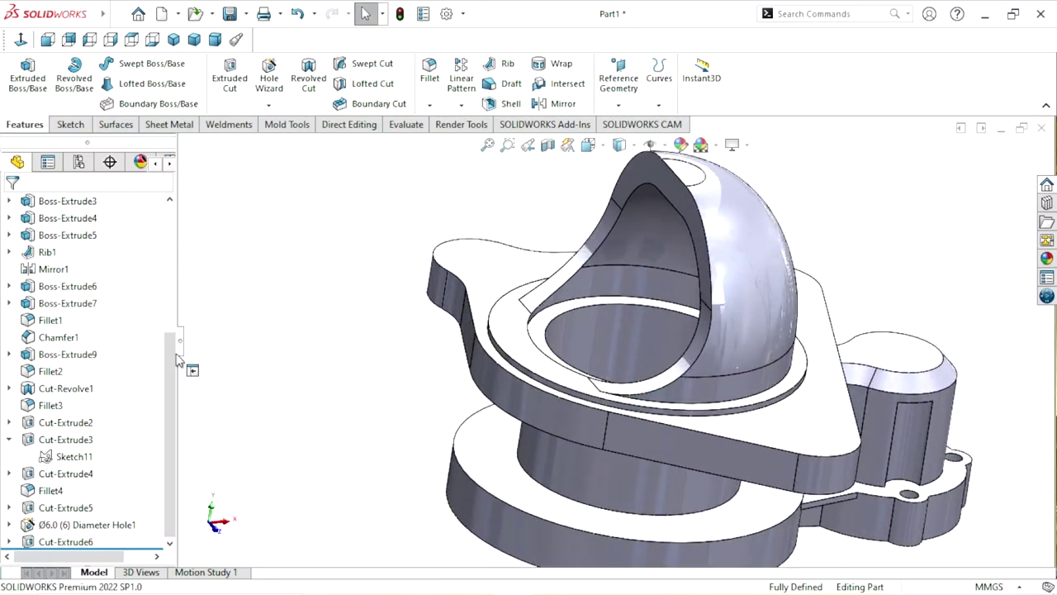
pyautogui.click(9, 388)
pyautogui.click(72, 404)
# Edit Sketch9 and view it normal to its plane, zoomed in on the step.
pyautogui.click(78, 353)
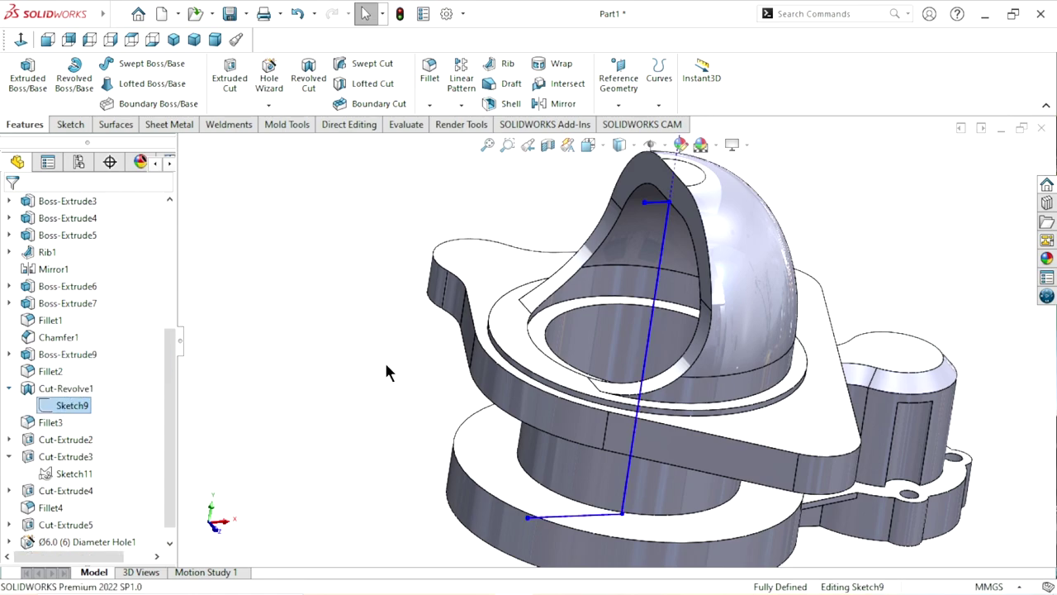
pyautogui.click(21, 40)
pyautogui.scroll(-2, 559, 379)
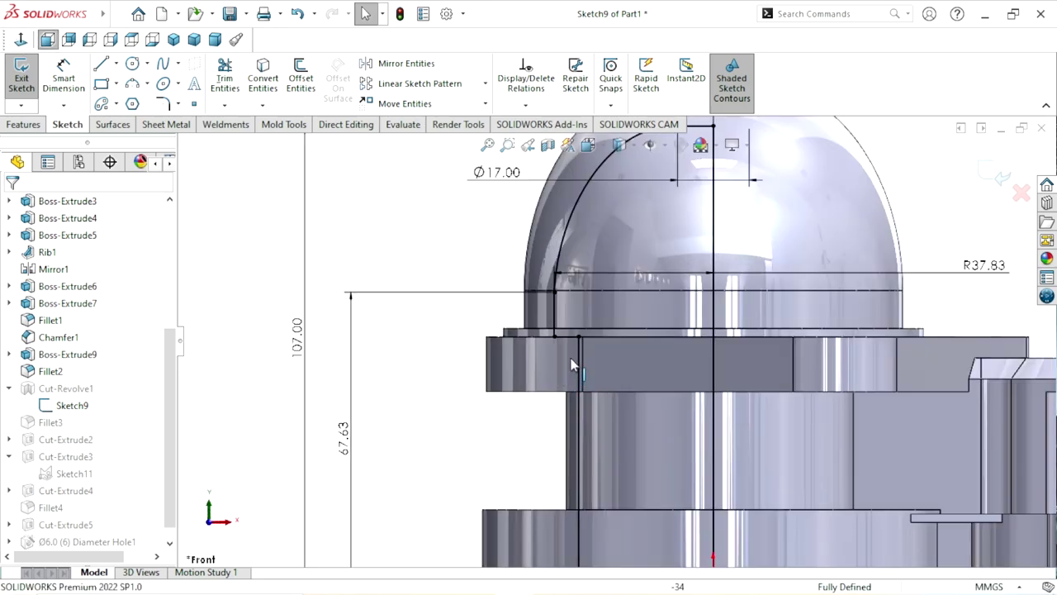
pyautogui.scroll(-2, 578, 355)
pyautogui.scroll(-2, 586, 343)
pyautogui.scroll(-2, 586, 342)
pyautogui.scroll(-2, 635, 339)
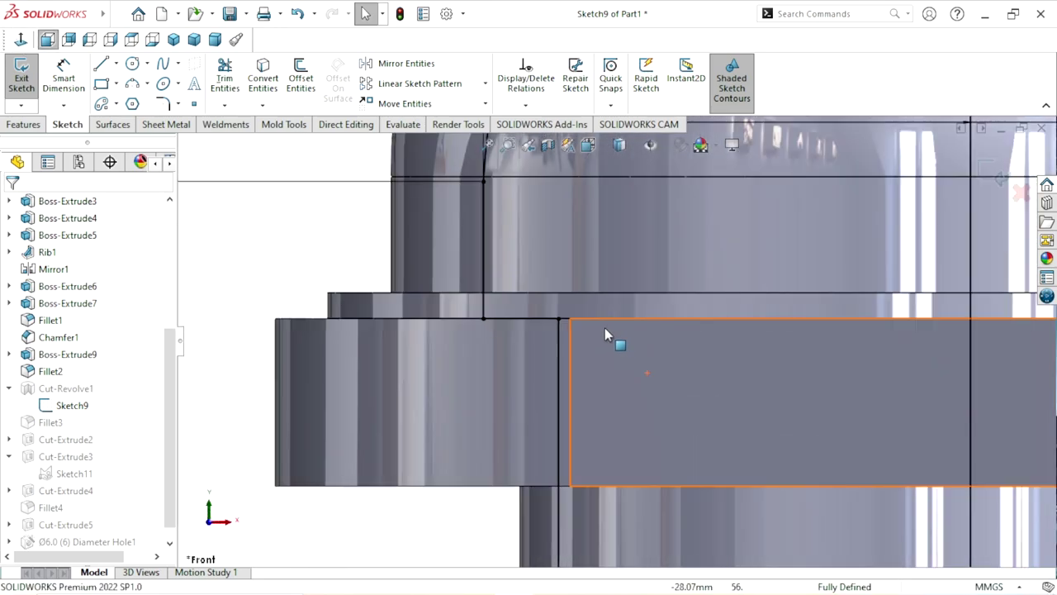
# Pick out the short sketch line at the step, then clear the selection.
pyautogui.click(542, 352)
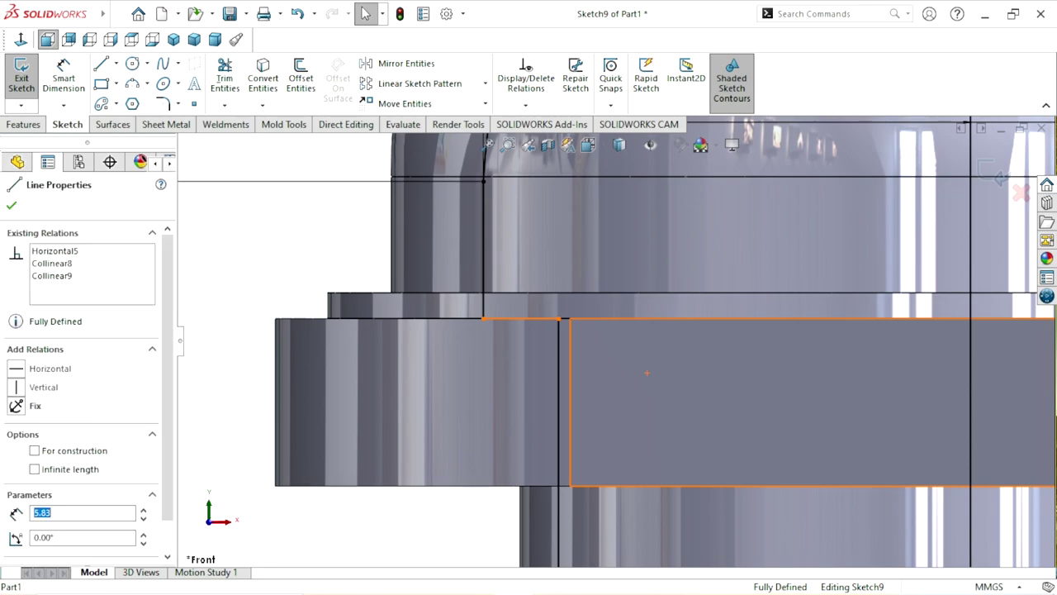
pyautogui.scroll(3, 537, 436)
pyautogui.scroll(2, 514, 446)
pyautogui.scroll(-2, 632, 314)
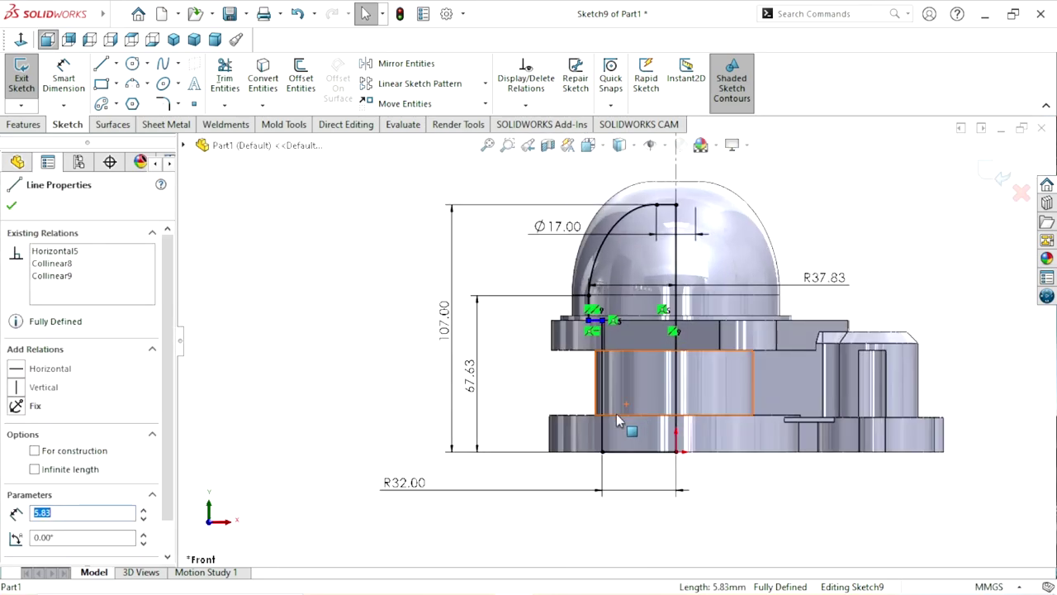
pyautogui.press('Escape')
pyautogui.scroll(-3, 622, 353)
pyautogui.scroll(-1, 620, 344)
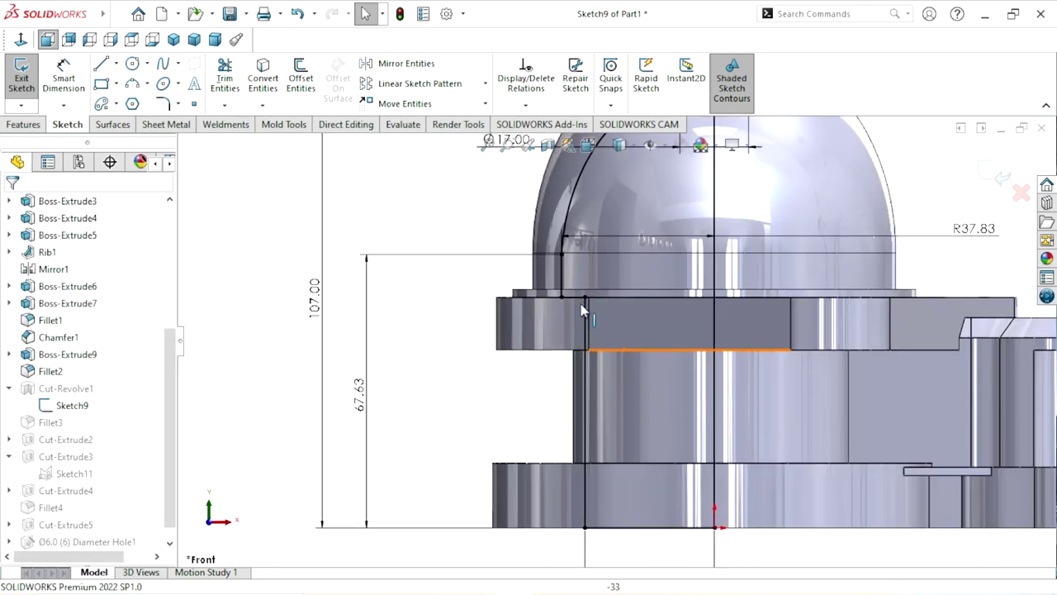
pyautogui.scroll(-3, 594, 305)
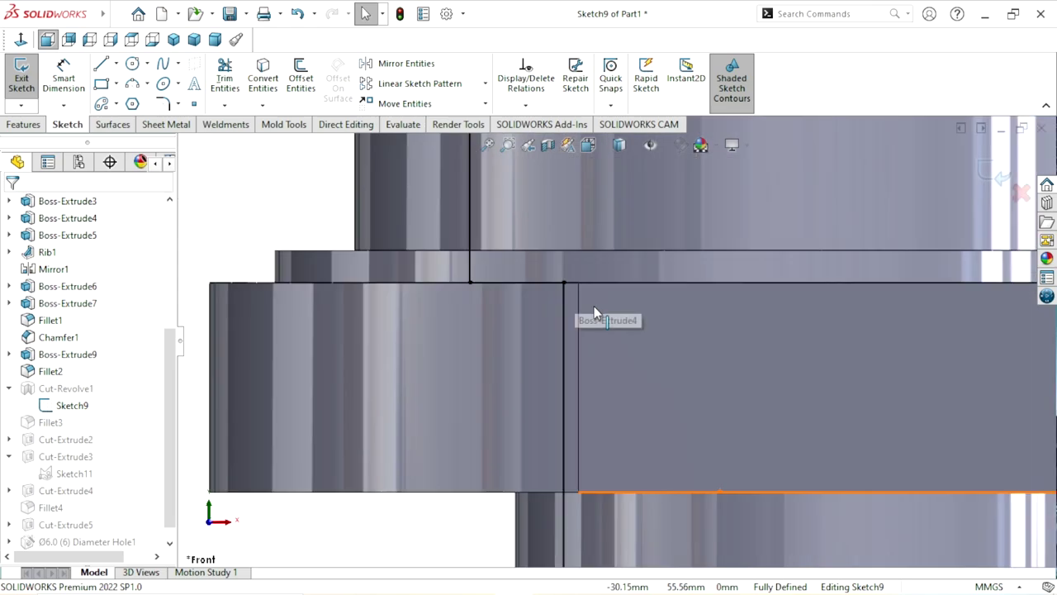
pyautogui.click(525, 283)
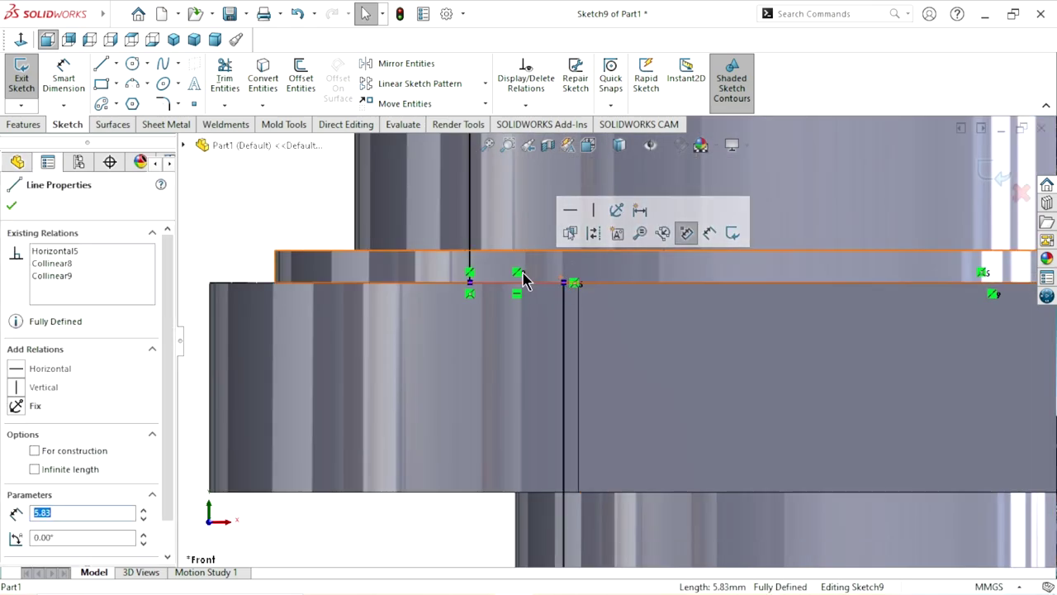
pyautogui.press('Escape')
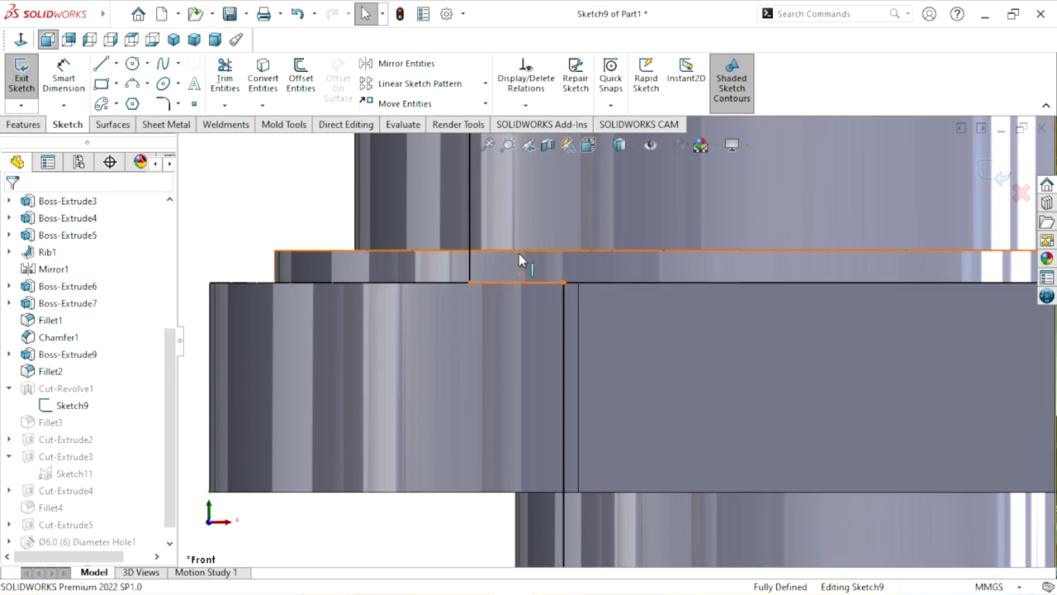
# Try selecting the short line together with the upper face, clearing it each time.
pyautogui.click(518, 256)
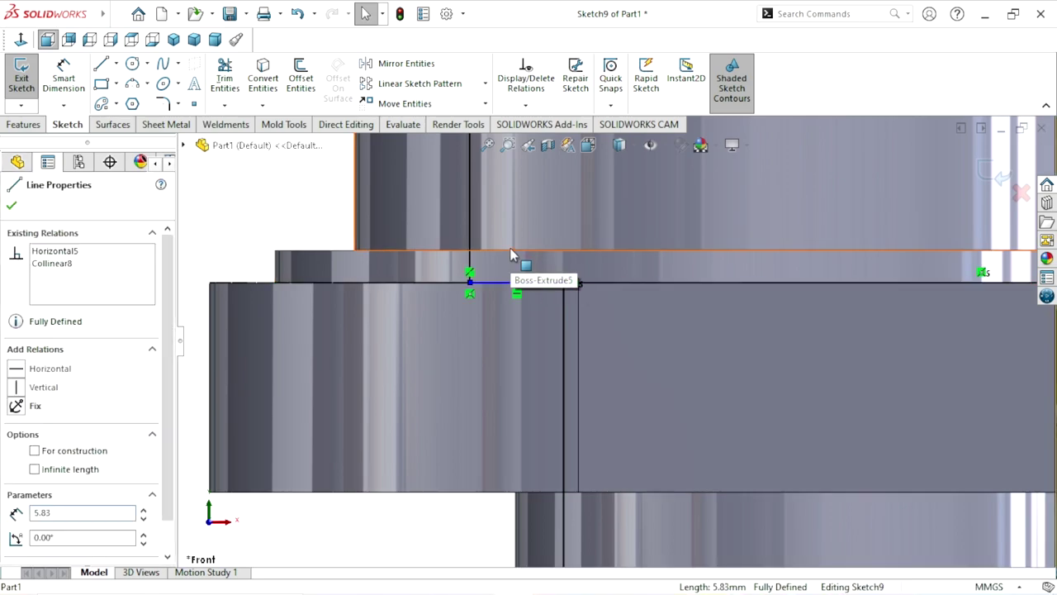
pyautogui.keyDown('ctrl'); pyautogui.click(512, 252); pyautogui.keyUp('ctrl')
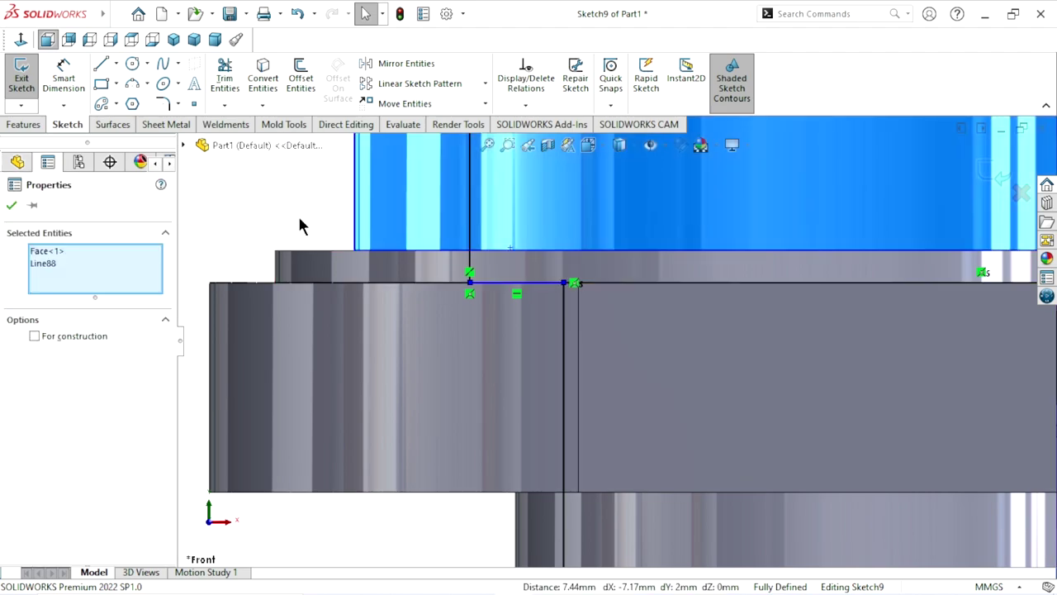
pyautogui.click(300, 225)
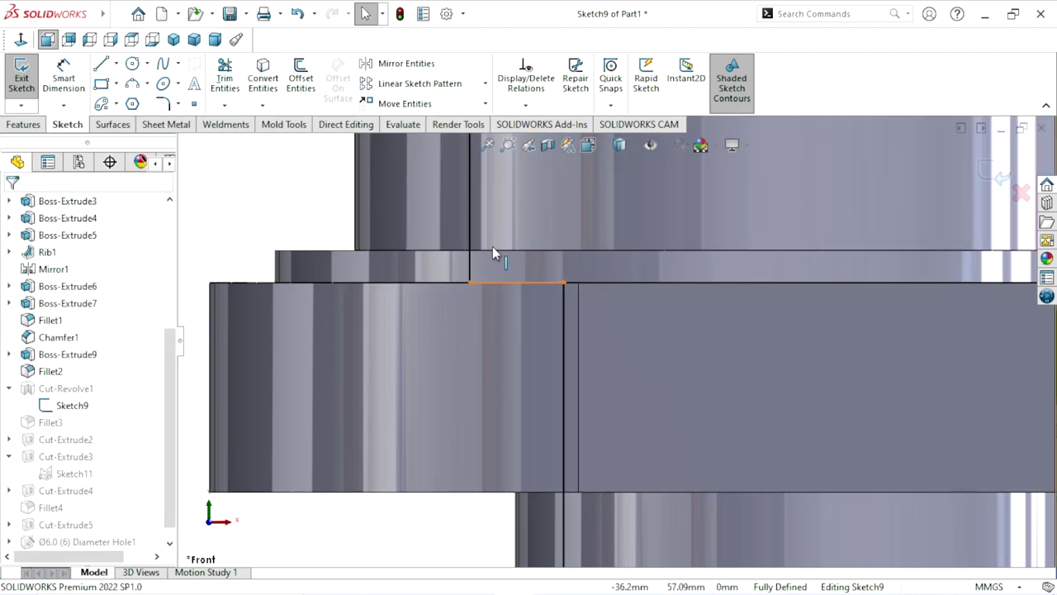
pyautogui.click(489, 248)
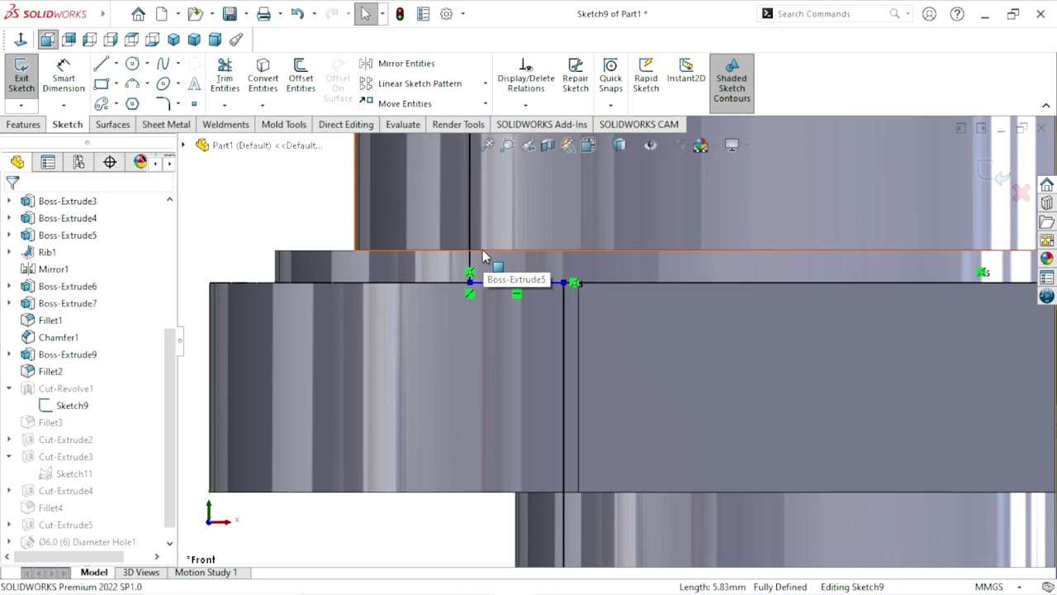
pyautogui.keyDown('ctrl'); pyautogui.click(484, 254); pyautogui.keyUp('ctrl')
pyautogui.click(310, 217)
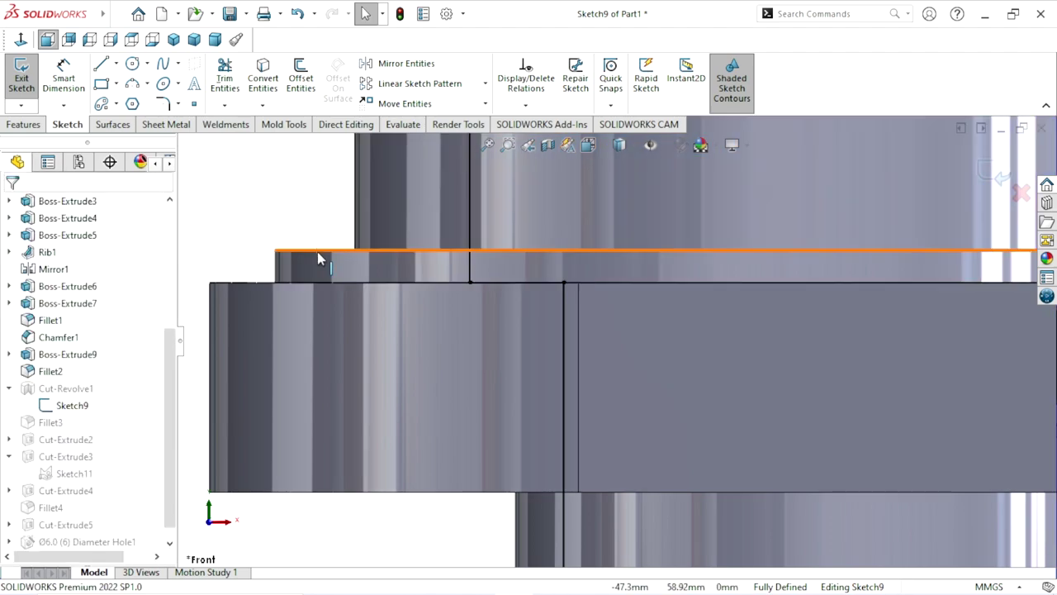
# Make the short line collinear with the upper model edge, then delete the conflicting relation.
pyautogui.click(318, 252)
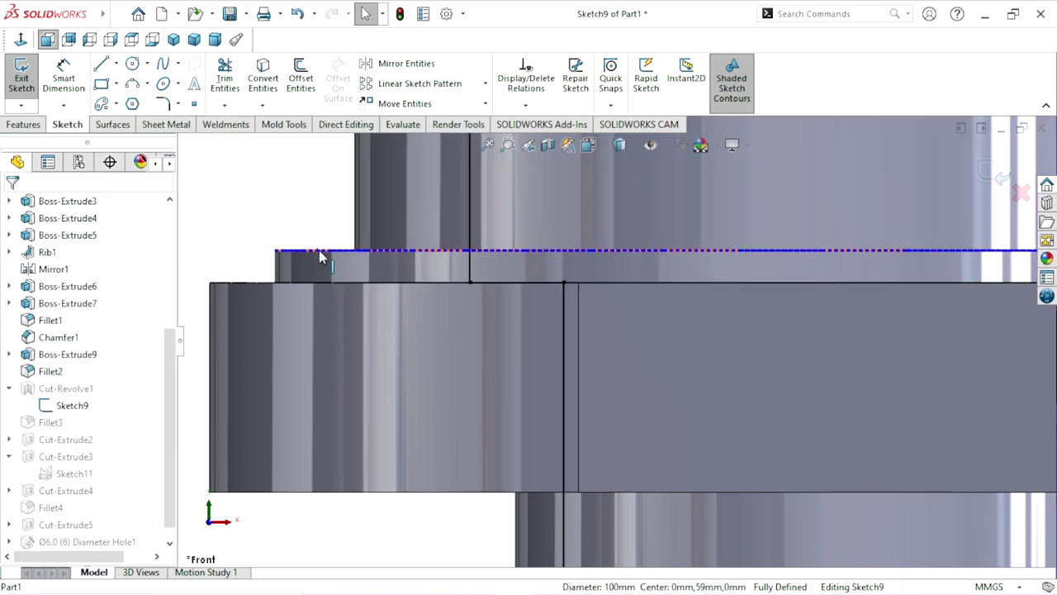
pyautogui.keyDown('ctrl'); pyautogui.click(515, 274); pyautogui.keyUp('ctrl')
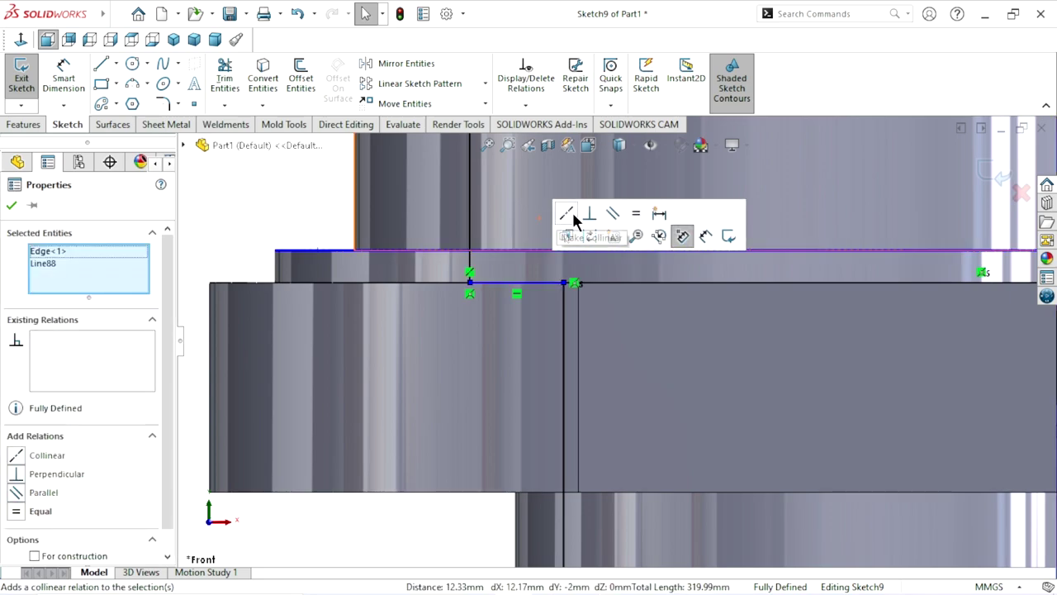
pyautogui.click(564, 212)
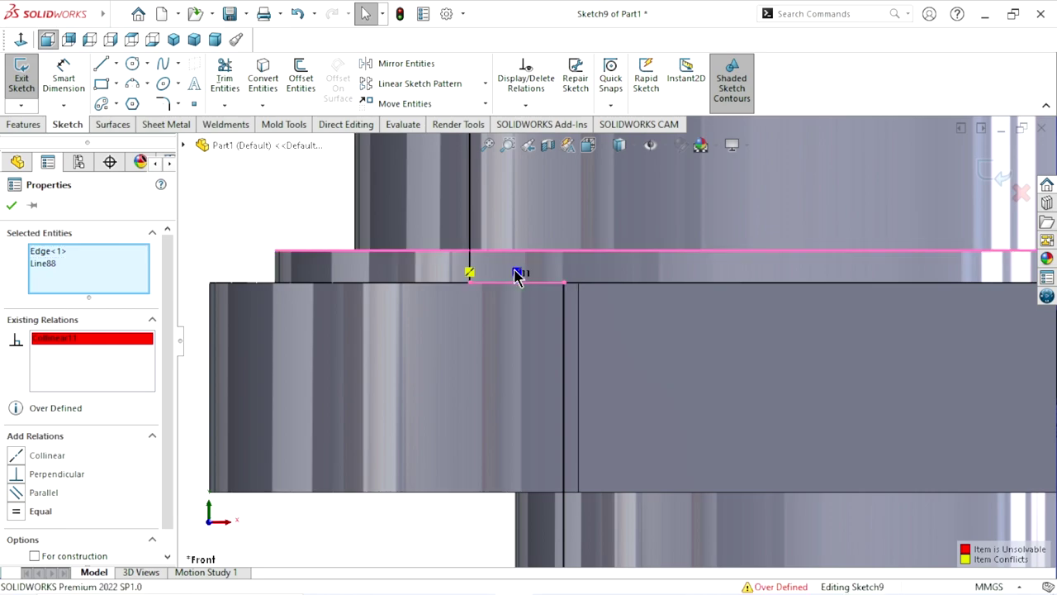
pyautogui.press('Delete')
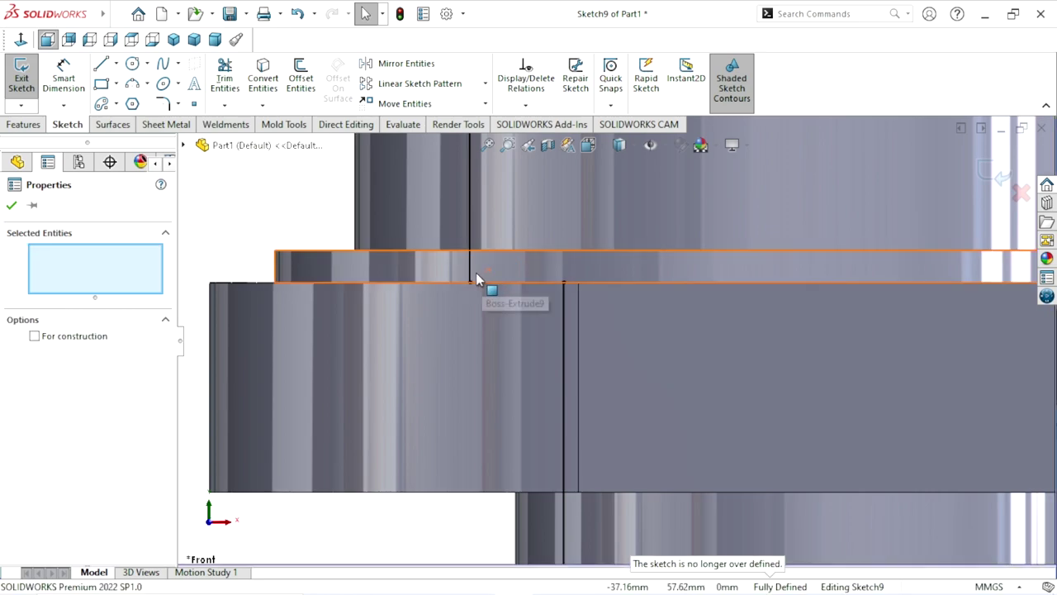
pyautogui.click(308, 212)
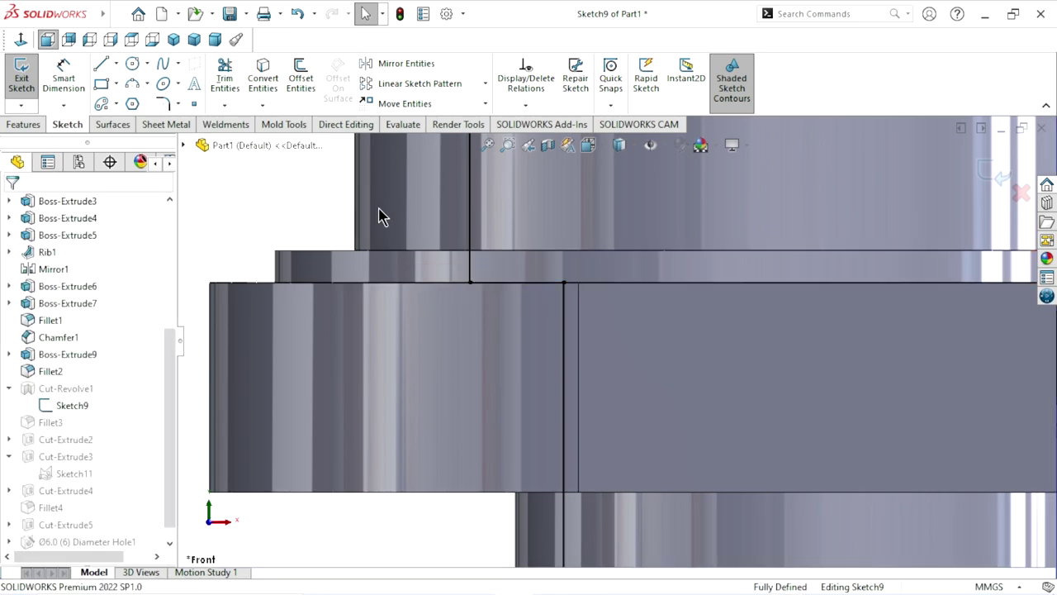
# Relate Line88 collinear to the edge again and delete that relation from its context menu.
pyautogui.click(331, 250)
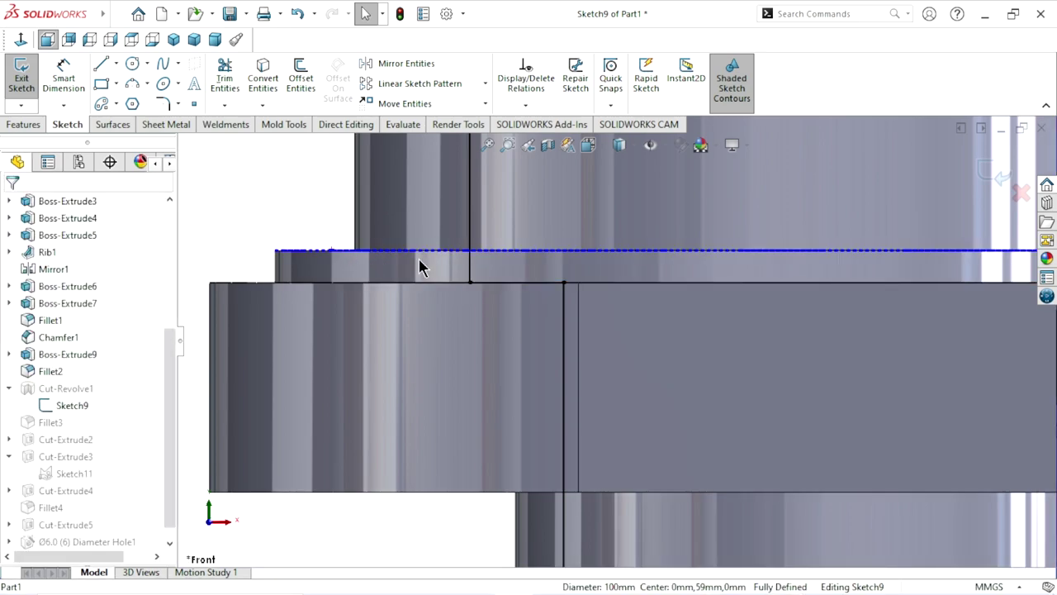
pyautogui.keyDown('ctrl'); pyautogui.click(495, 283); pyautogui.keyUp('ctrl')
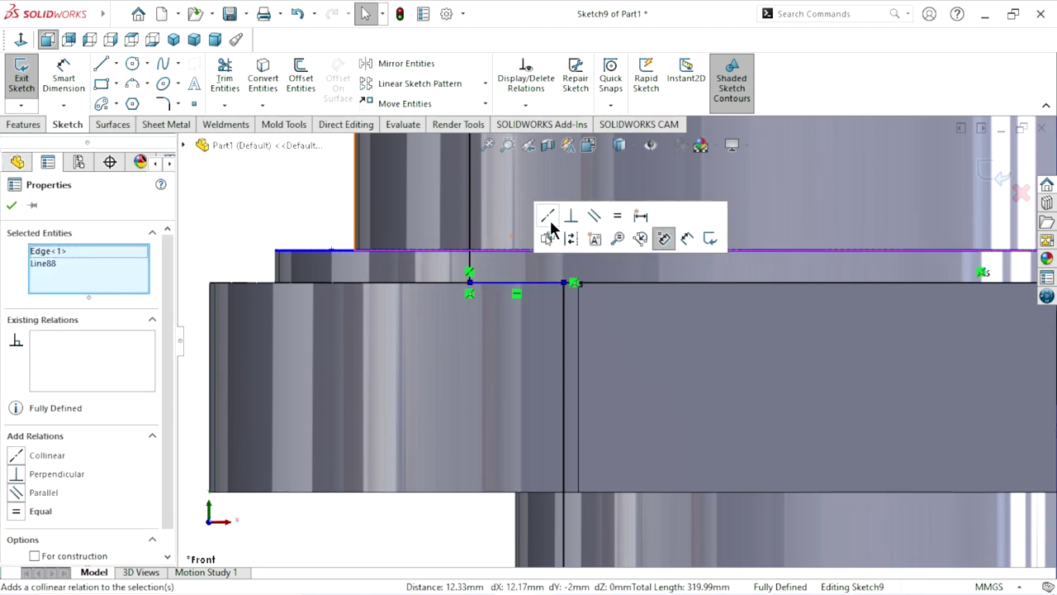
pyautogui.click(548, 219)
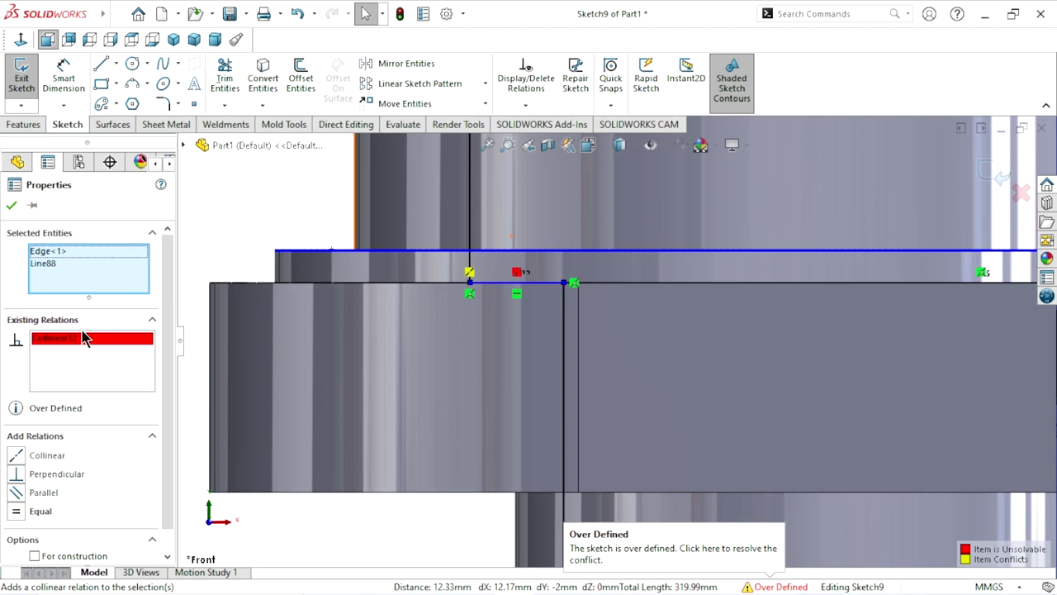
pyautogui.rightClick(73, 347)
pyautogui.click(118, 350)
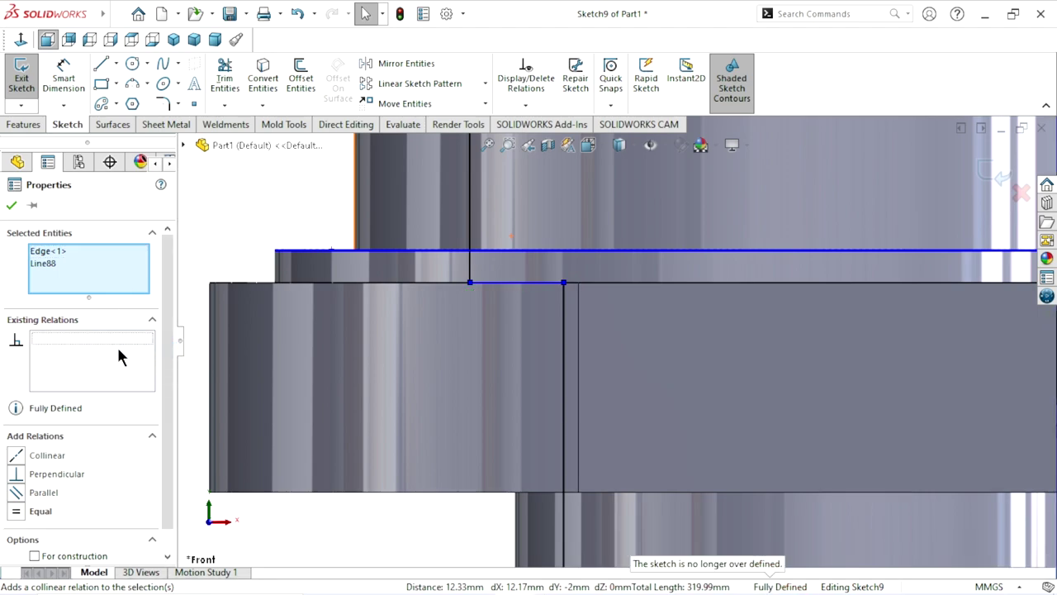
pyautogui.click(294, 204)
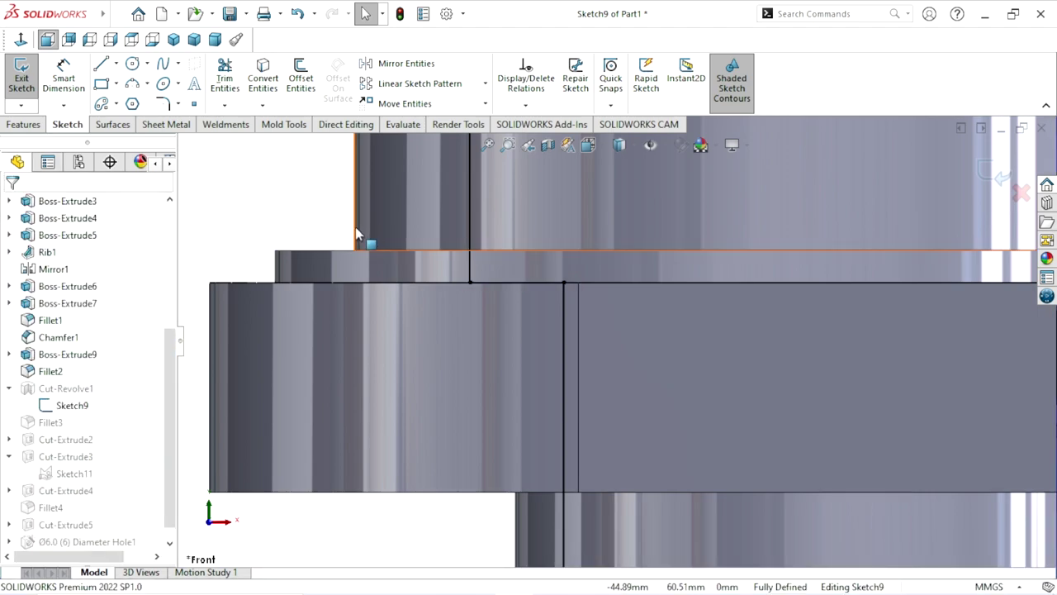
# Apply Make Collinear once more and undo it, leaving Sketch9 fully defined.
pyautogui.click(309, 250)
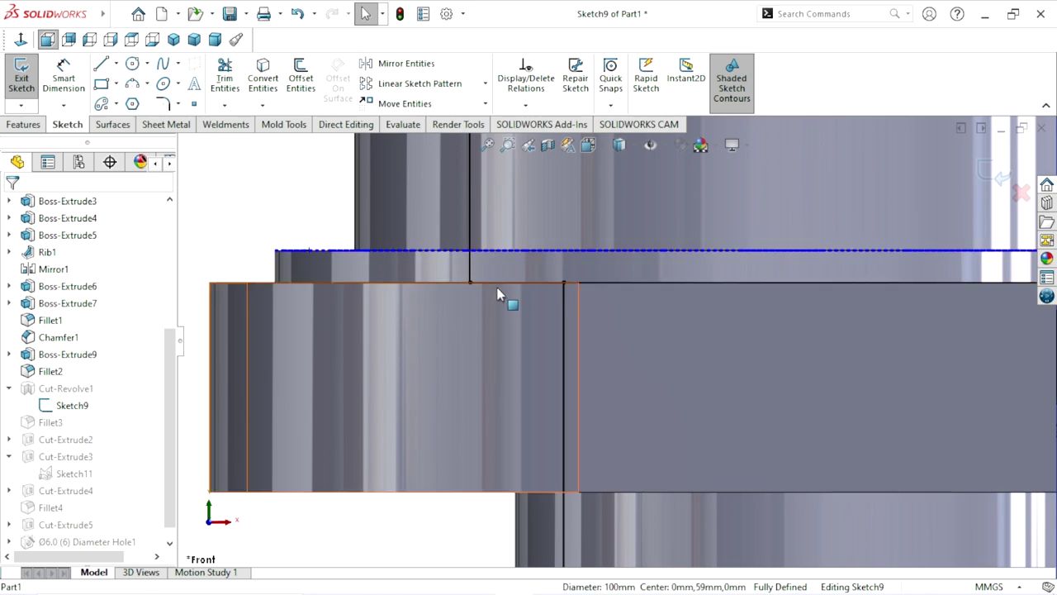
pyautogui.keyDown('ctrl'); pyautogui.click(534, 270); pyautogui.keyUp('ctrl')
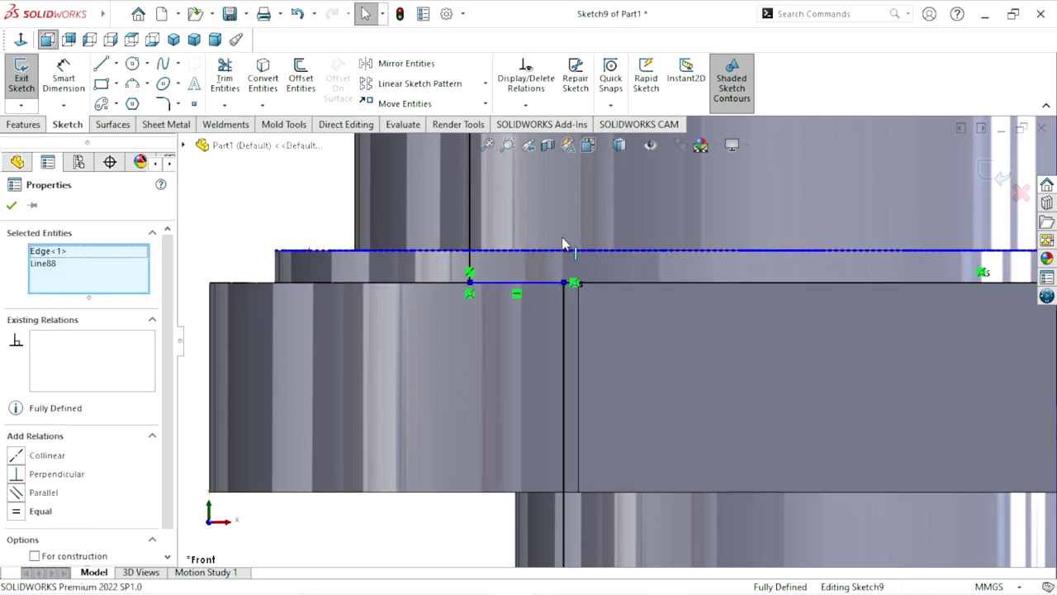
pyautogui.click(545, 217)
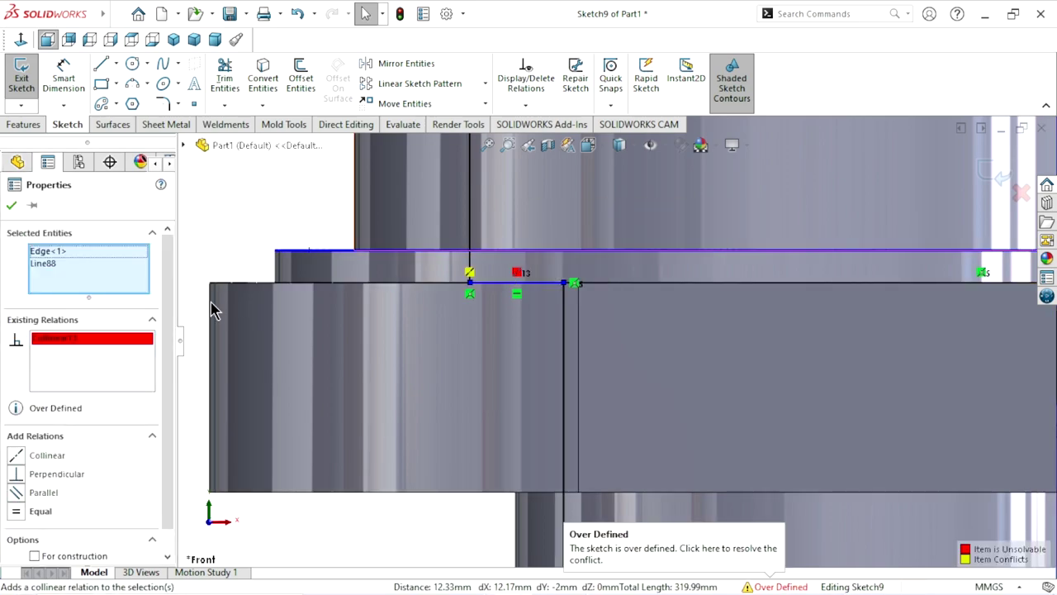
pyautogui.click(11, 206)
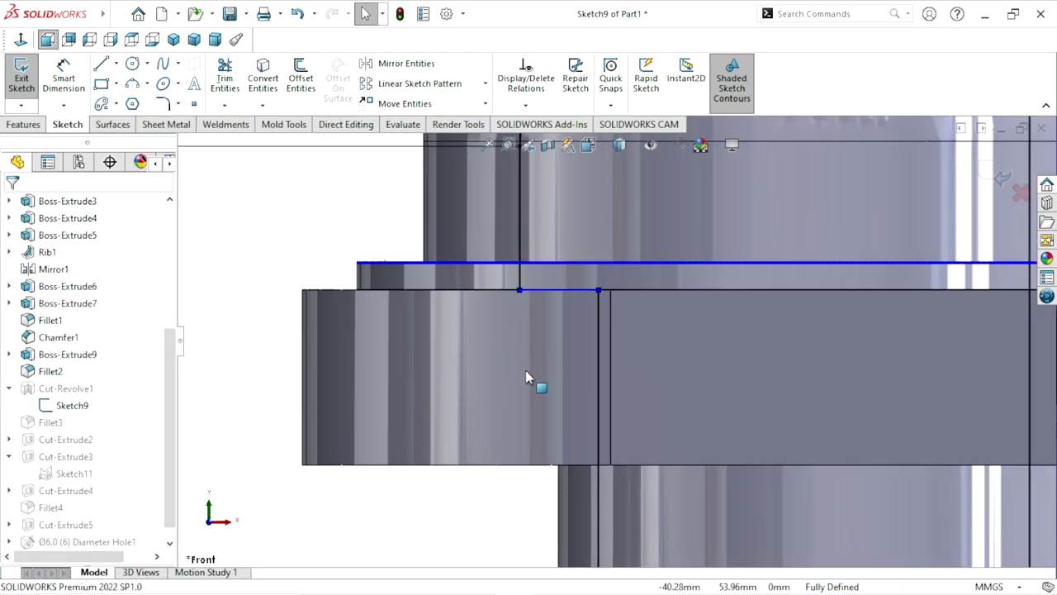
# Zoom and orbit to the top of the model and select the sketch corner point.
pyautogui.scroll(3, 584, 405)
pyautogui.scroll(3, 584, 405)
pyautogui.scroll(2, 583, 406)
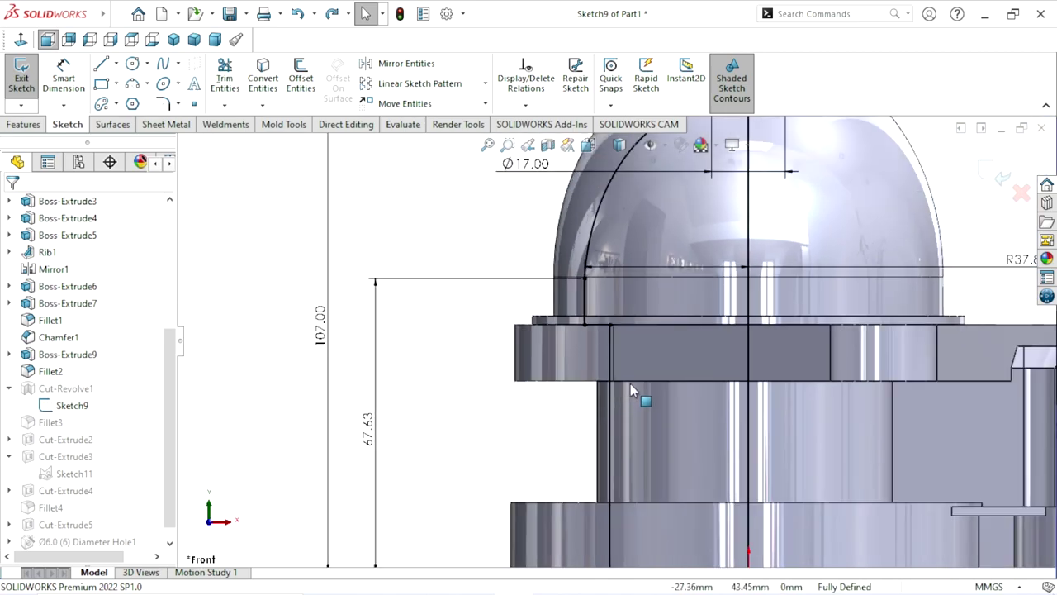
pyautogui.scroll(3, 660, 395)
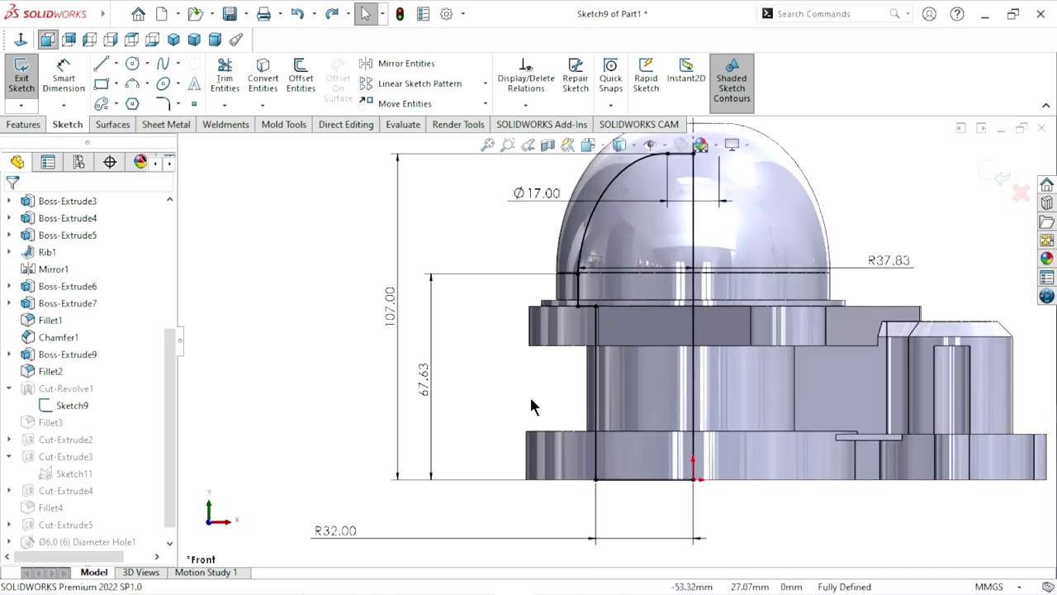
pyautogui.scroll(-1, 531, 401)
pyautogui.moveTo(531, 401); pyautogui.dragTo(533, 408, button='middle')
pyautogui.scroll(1, 533, 408)
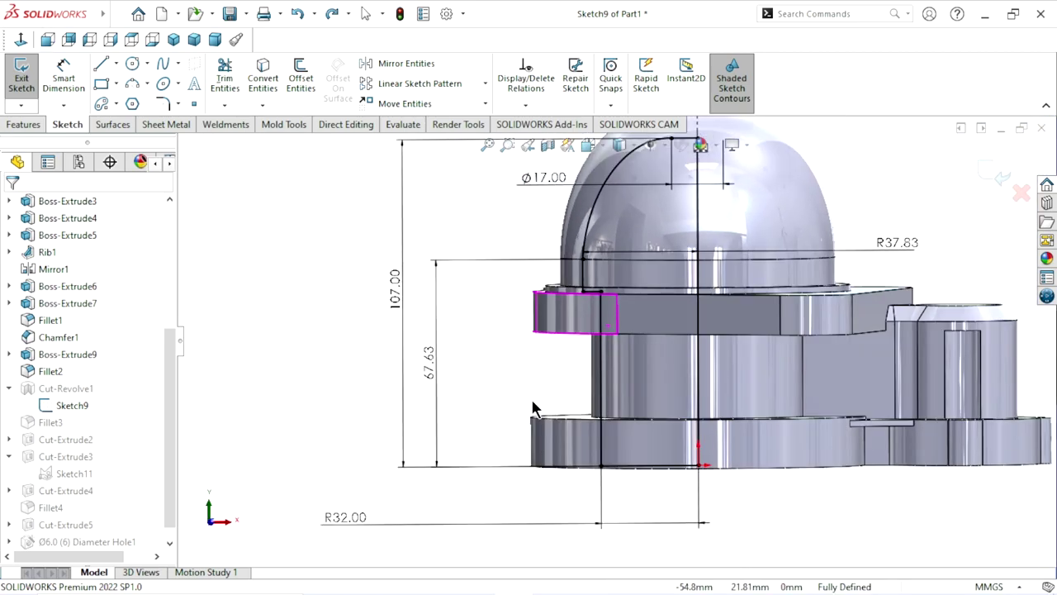
pyautogui.scroll(1, 640, 308)
pyautogui.scroll(-1, 602, 335)
pyautogui.scroll(-3, 583, 338)
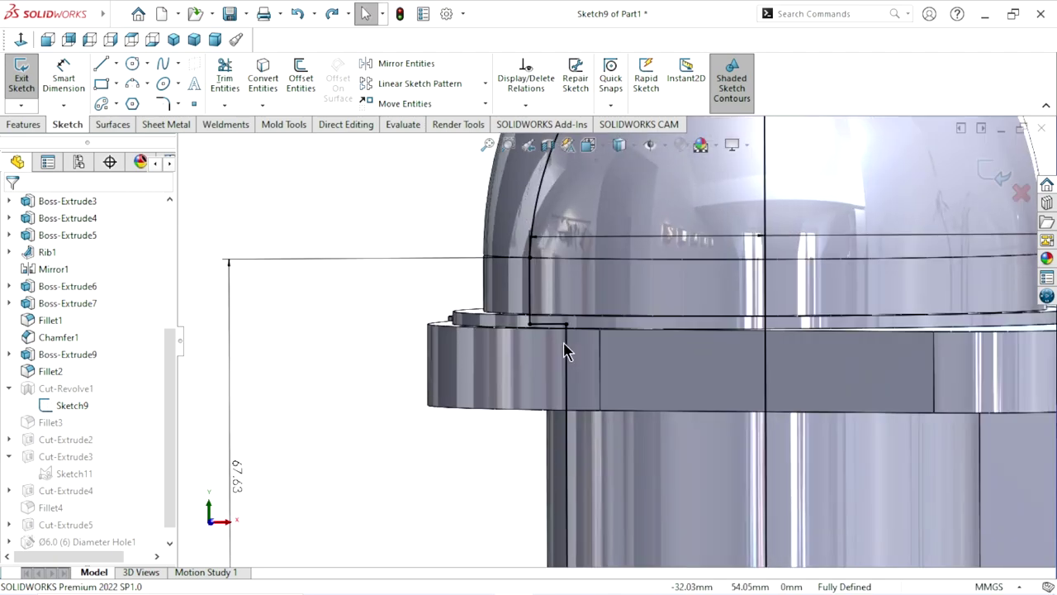
pyautogui.scroll(-2, 564, 342)
pyautogui.scroll(-1, 561, 342)
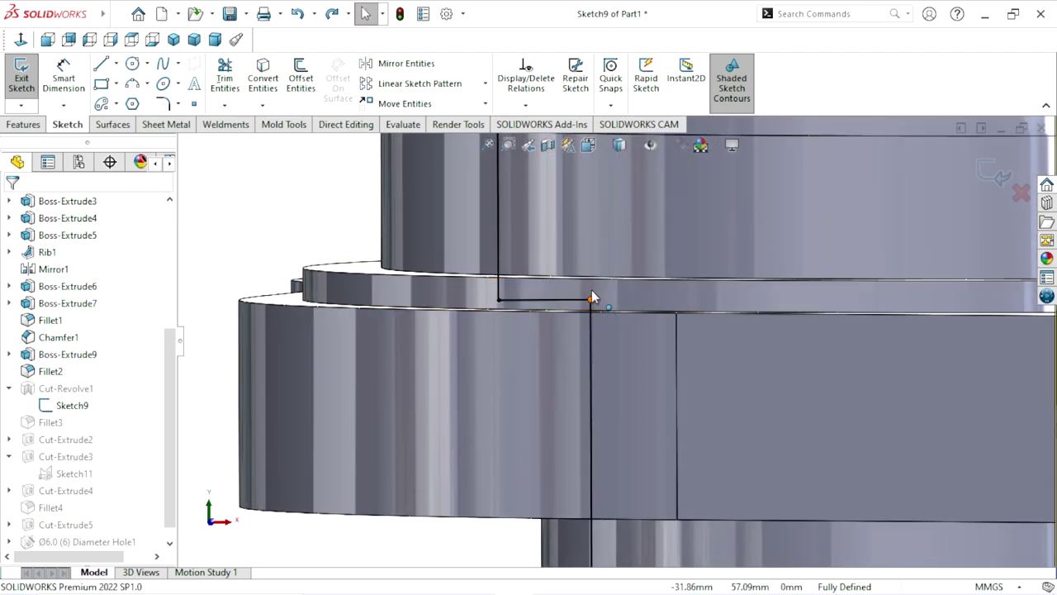
pyautogui.click(591, 298)
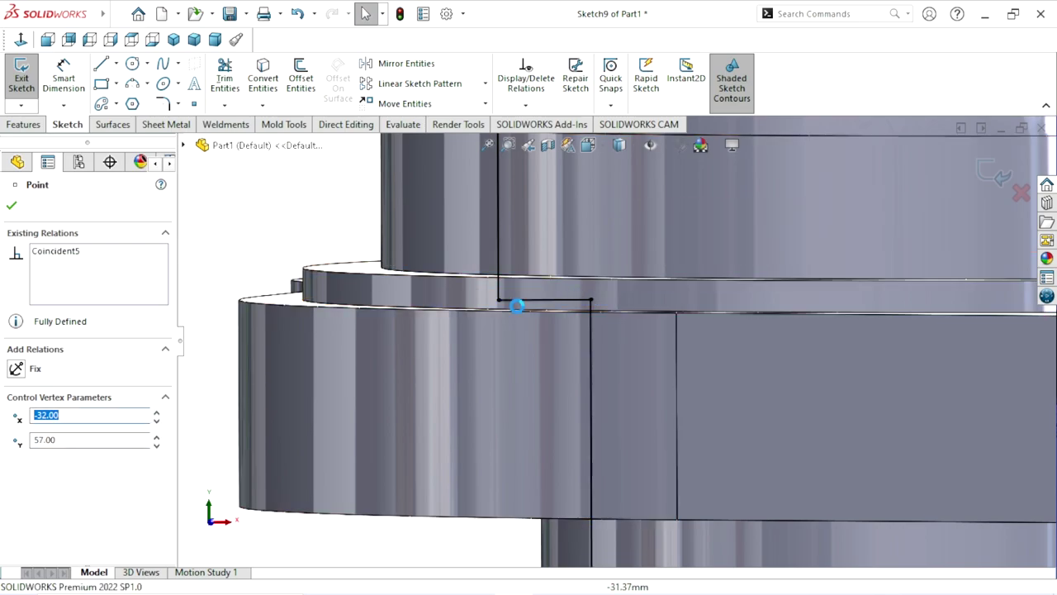
# In Front view, drag the short line's left end point to X -32.00, Y 57.00.
pyautogui.click(21, 39)
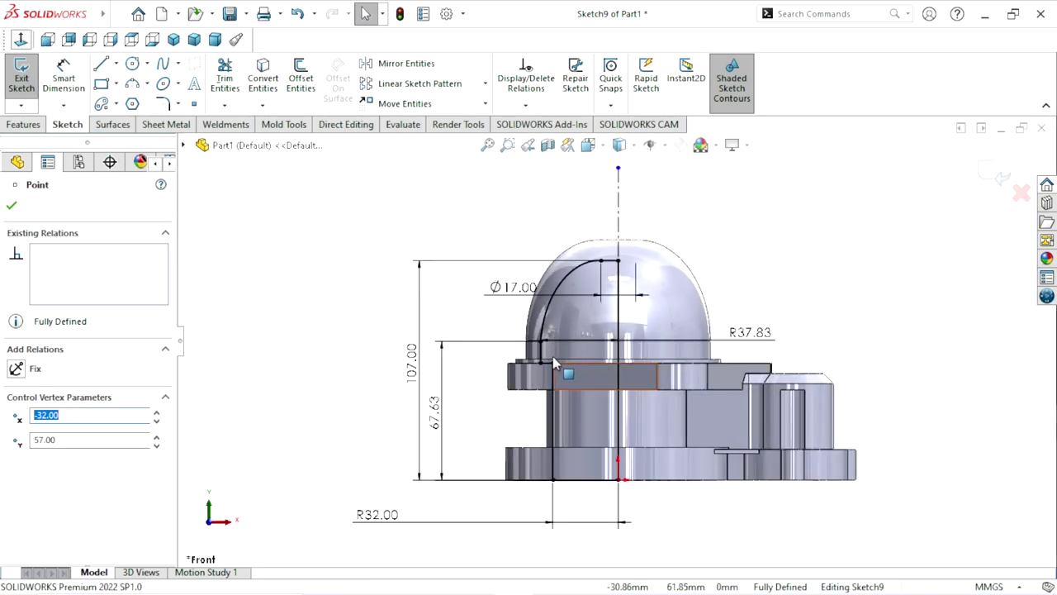
pyautogui.scroll(-5, 578, 360)
pyautogui.scroll(-2, 609, 365)
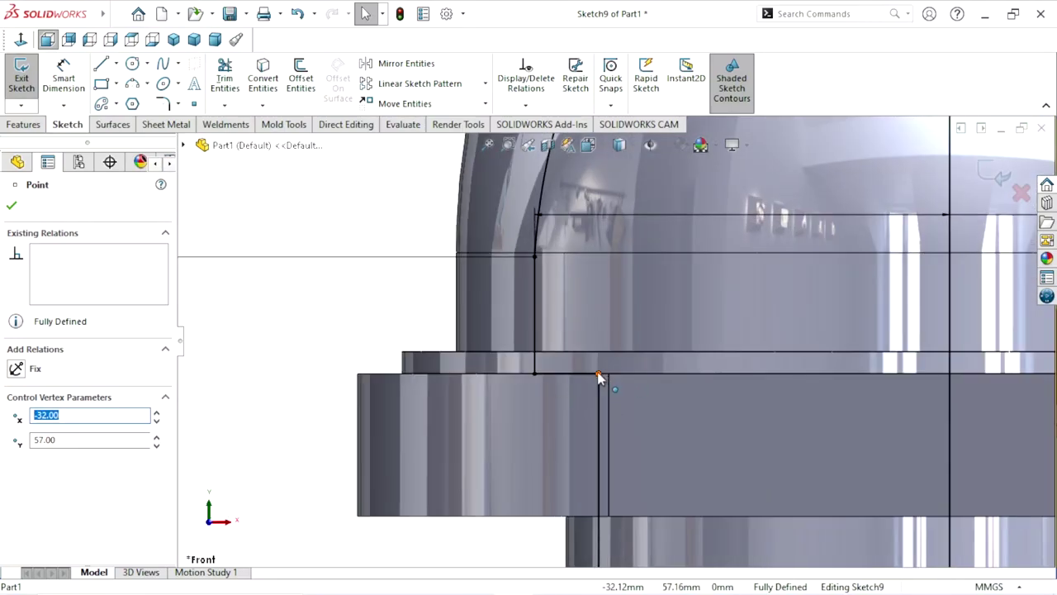
pyautogui.moveTo(601, 369); pyautogui.dragTo(597, 356)
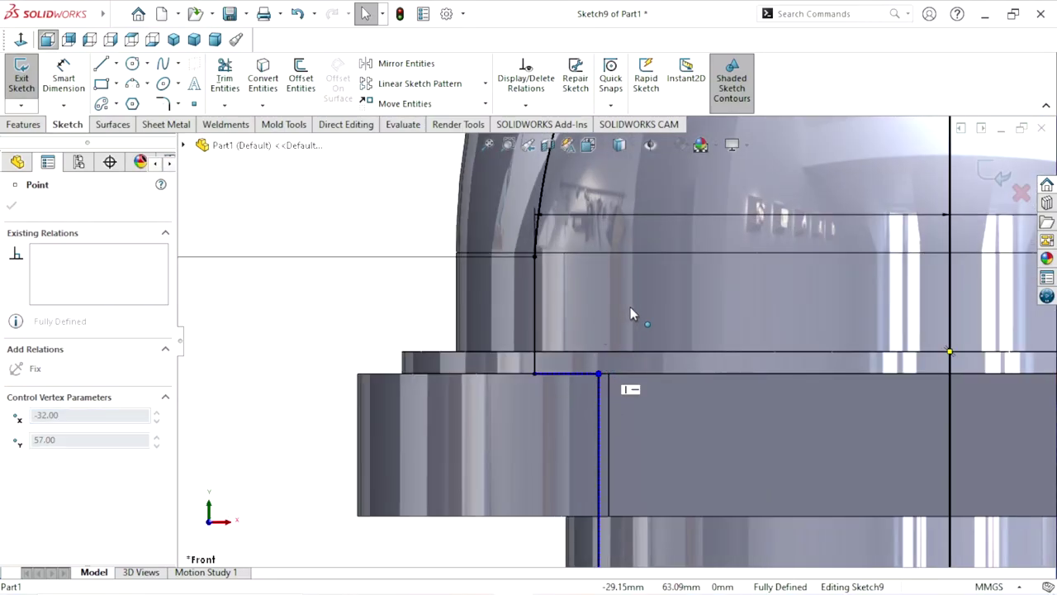
pyautogui.moveTo(630, 314); pyautogui.dragTo(631, 314)
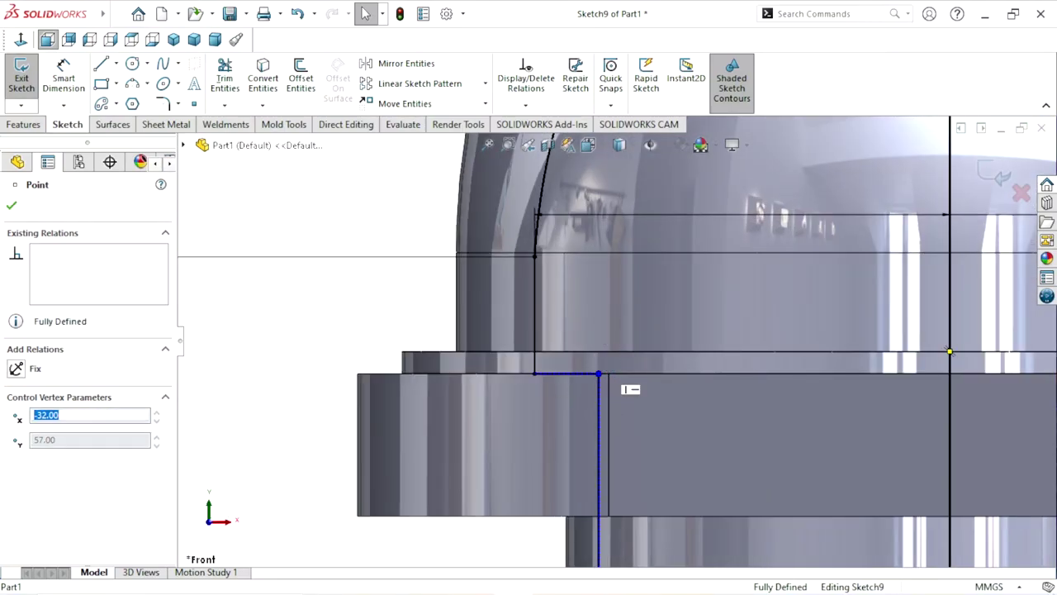
pyautogui.click(535, 373)
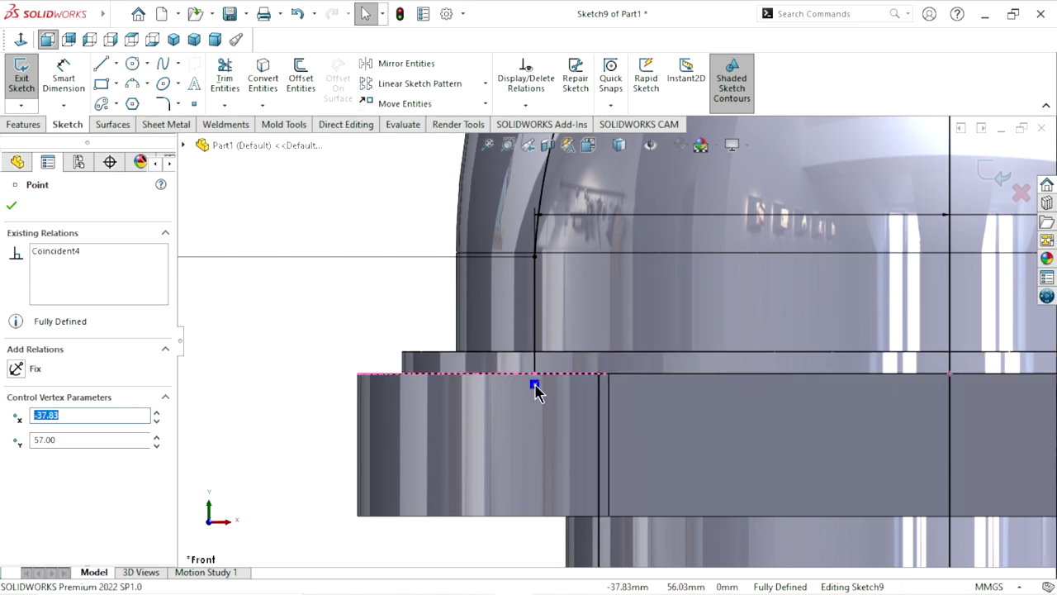
pyautogui.moveTo(533, 380)
pyautogui.mouseDown()
pyautogui.moveTo(599, 374)
pyautogui.moveTo(602, 317)
pyautogui.mouseUp()
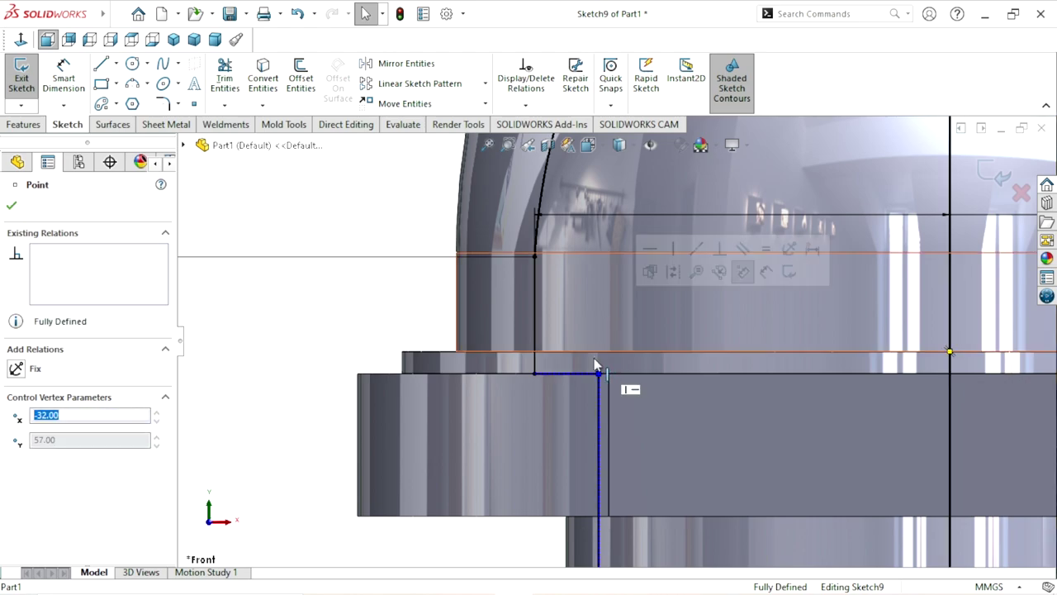
# Delete the short line's relation and raise the line up to the dome base.
pyautogui.click(549, 374)
pyautogui.press('Delete')
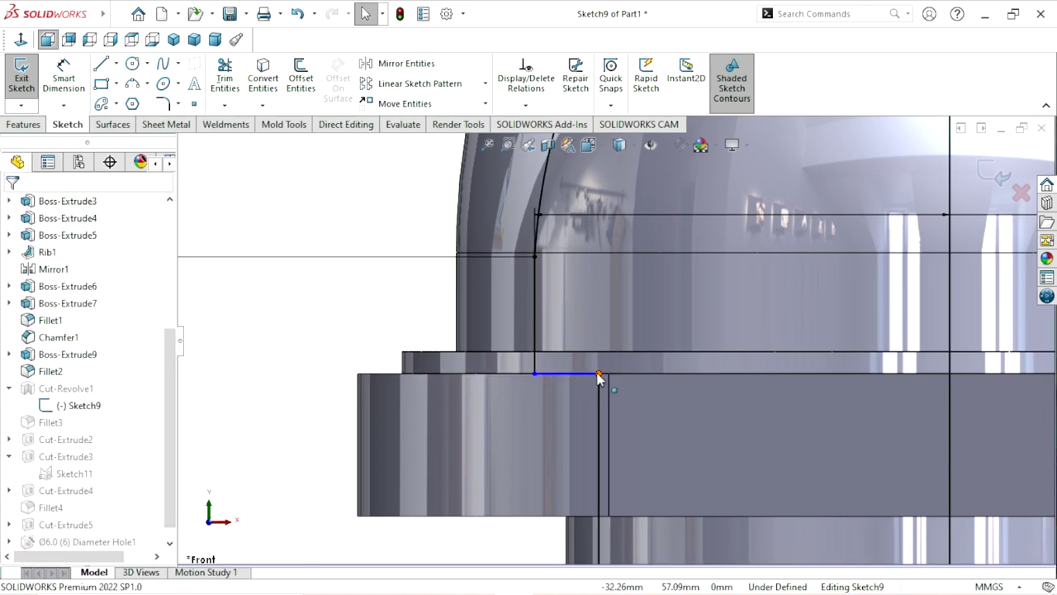
pyautogui.moveTo(597, 364)
pyautogui.mouseDown()
pyautogui.moveTo(601, 349)
pyautogui.moveTo(598, 360)
pyautogui.mouseUp()
pyautogui.click(325, 308)
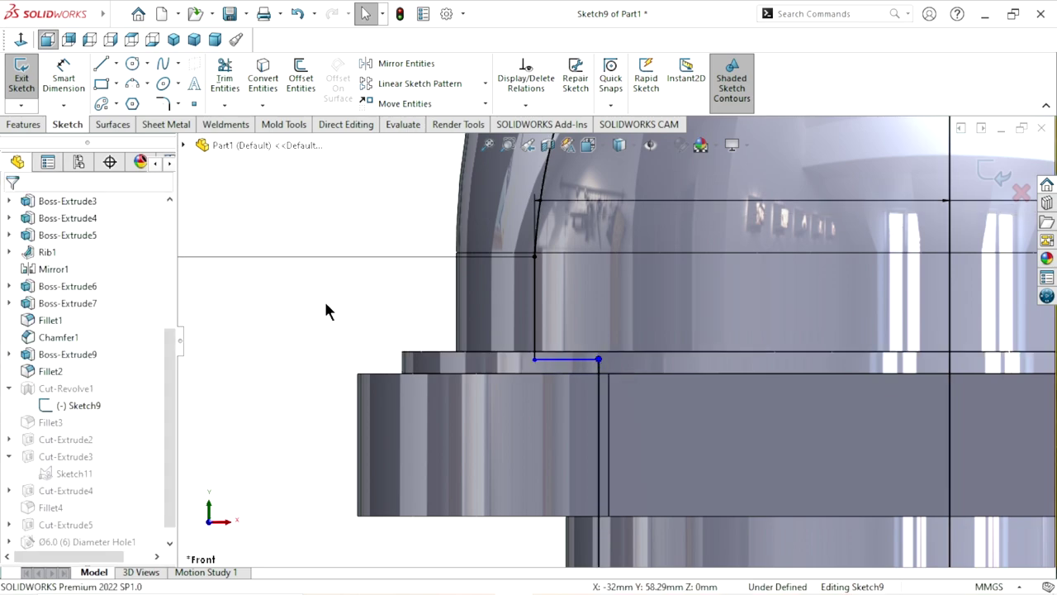
# Make the short line collinear with the dome's base edge and exit the sketch to rebuild Cut-Revolve1.
pyautogui.click(429, 353)
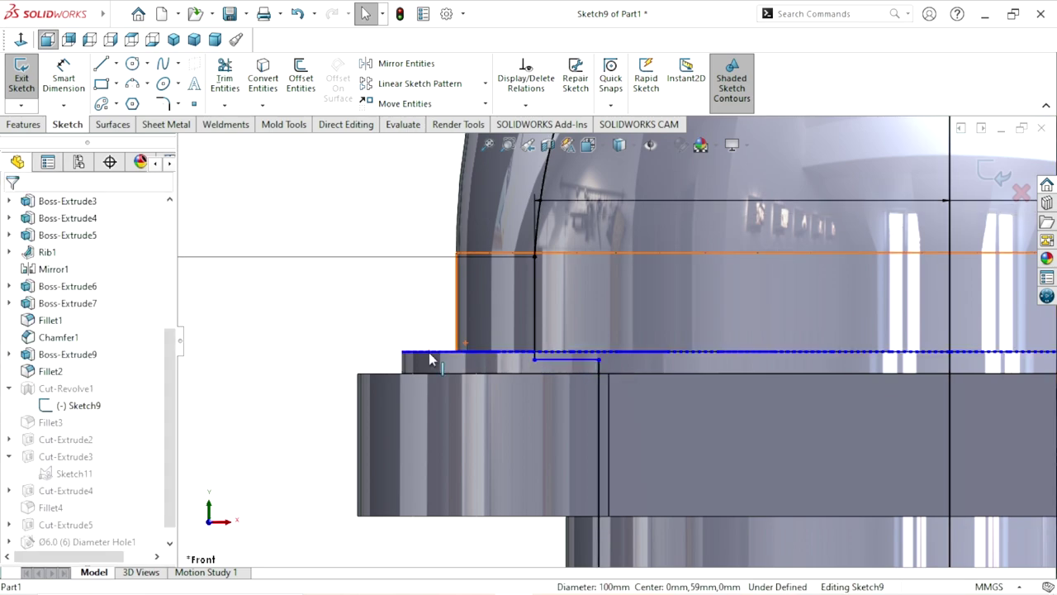
pyautogui.keyDown('ctrl'); pyautogui.click(551, 358); pyautogui.keyUp('ctrl')
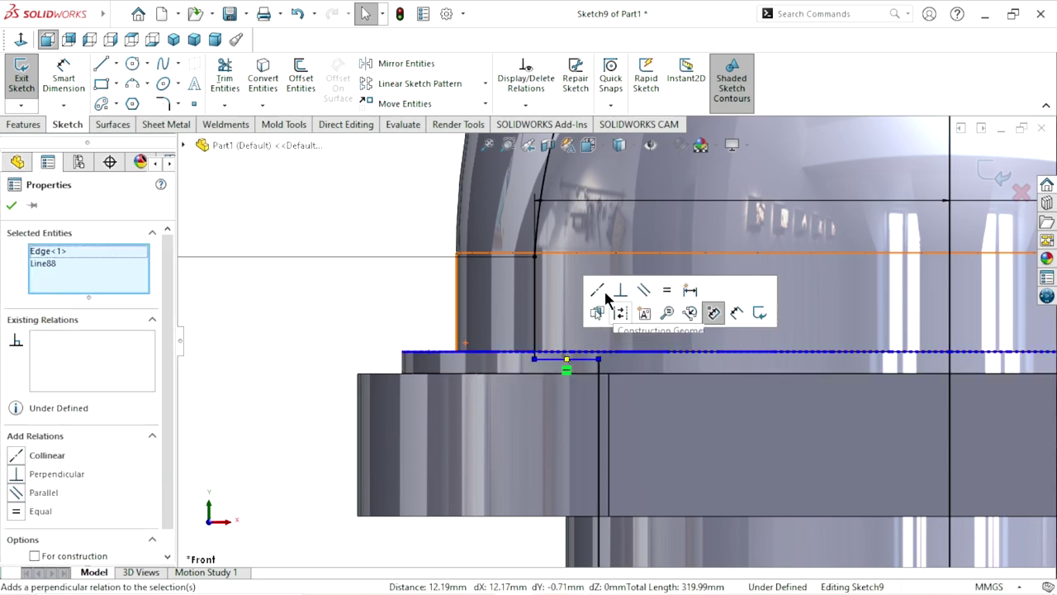
pyautogui.click(597, 290)
pyautogui.click(12, 204)
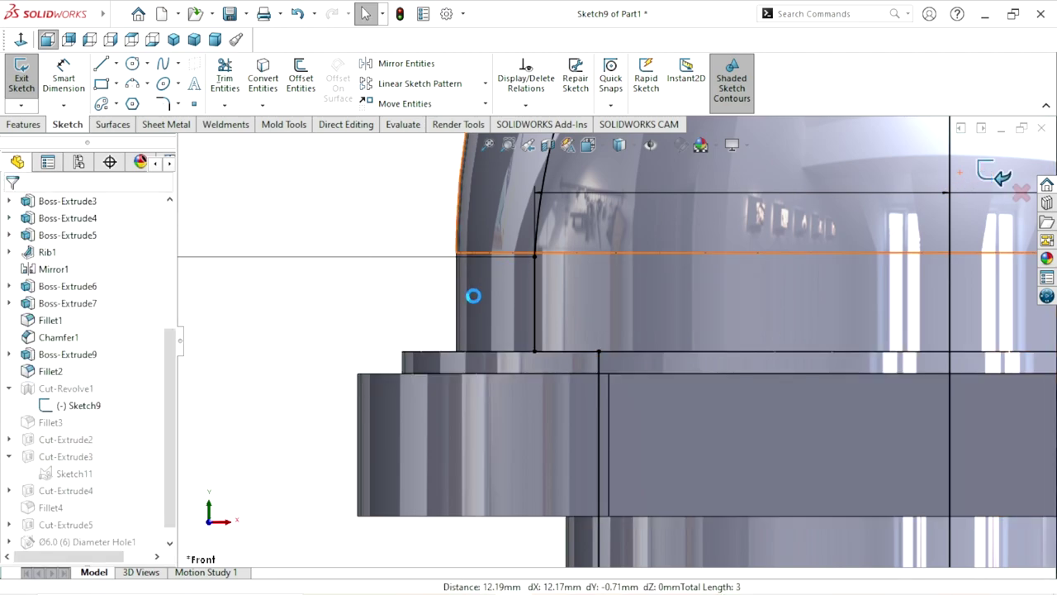
pyautogui.hotkey('ctrl', 'b')
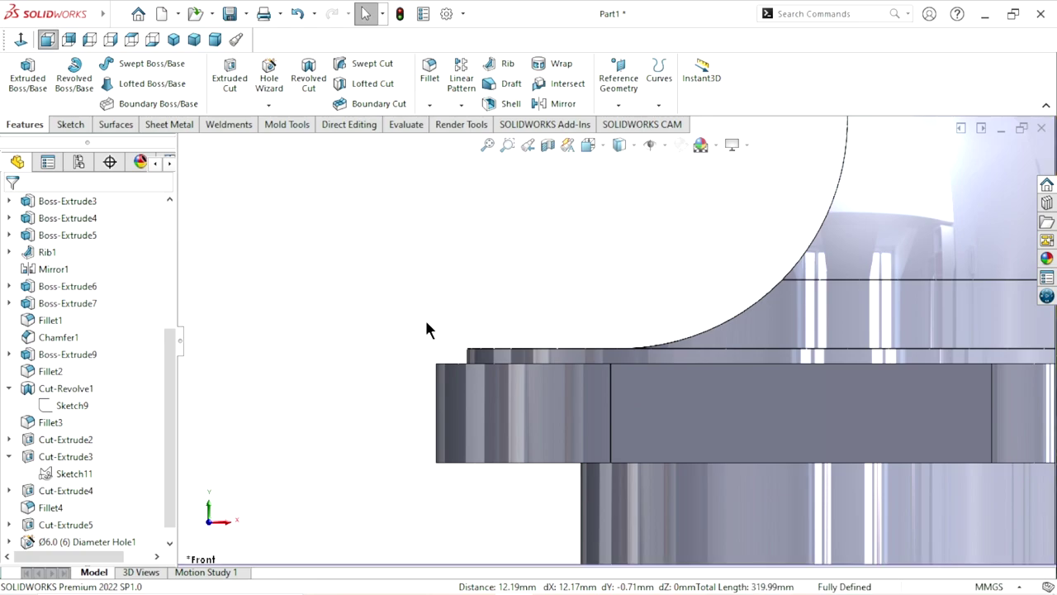
# Apply a 6 mm fillet to the bore's top circular edge and dismiss the resulting error report.
pyautogui.scroll(-2, 588, 332)
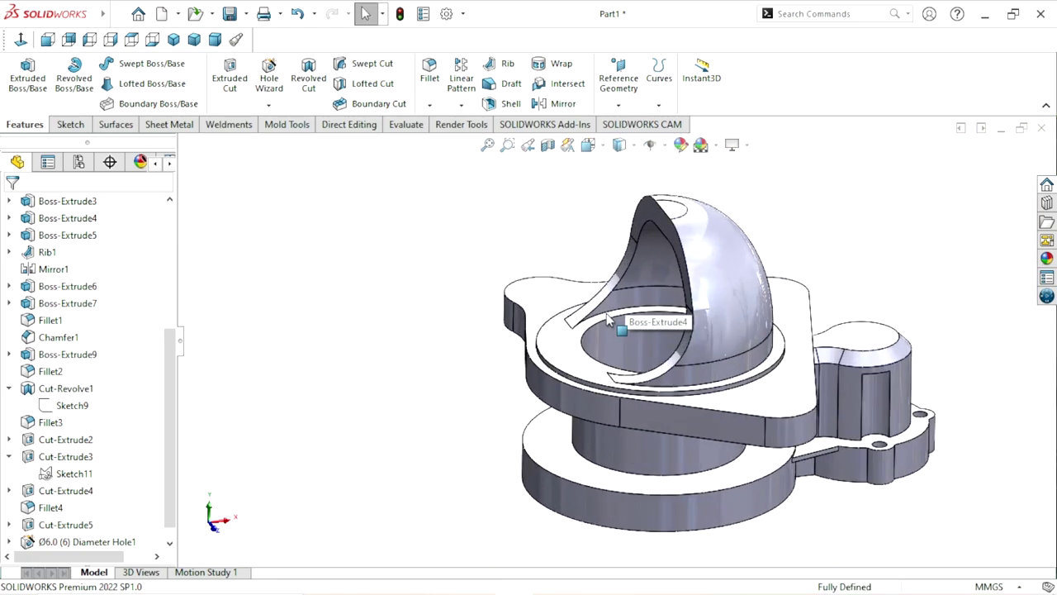
pyautogui.scroll(-2, 618, 326)
pyautogui.scroll(-2, 618, 313)
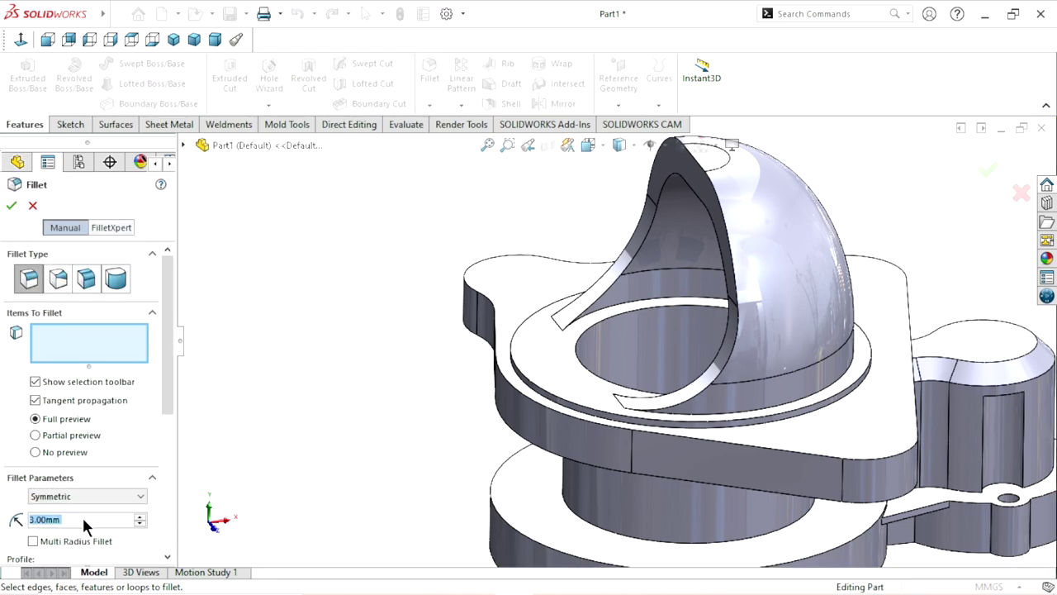
pyautogui.write('6')
pyautogui.press('Return')
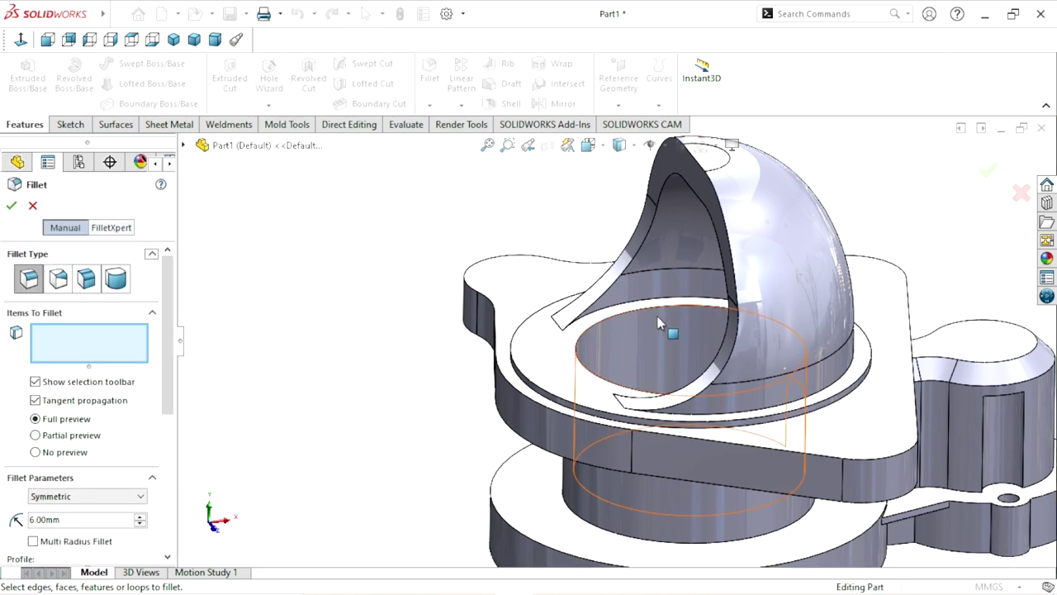
pyautogui.click(603, 321)
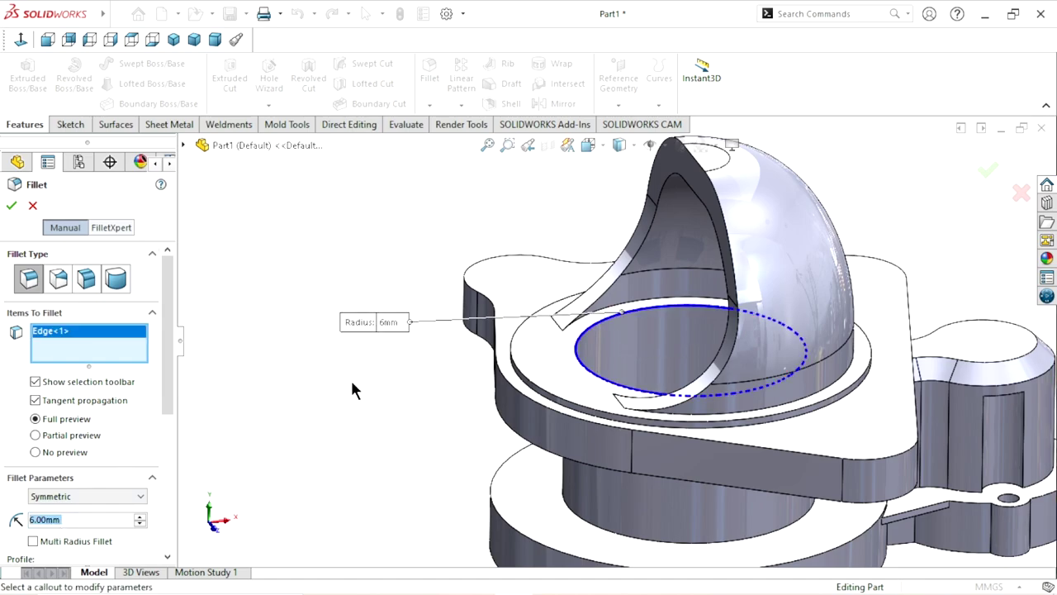
pyautogui.moveTo(351, 383)
pyautogui.mouseDown(button='middle')
pyautogui.moveTo(535, 351)
pyautogui.moveTo(533, 395)
pyautogui.mouseUp(button='middle')
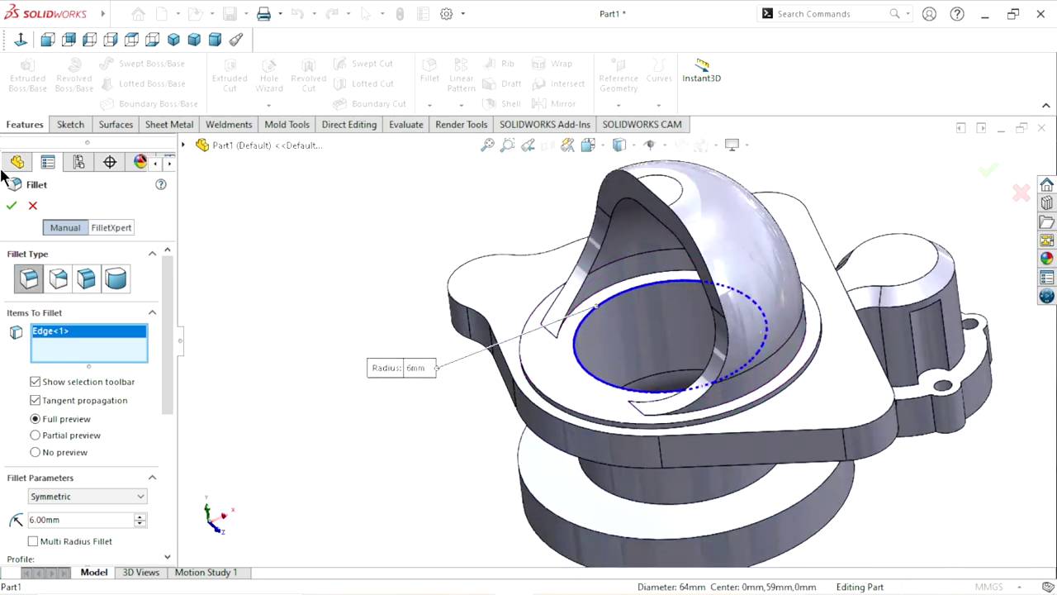
pyautogui.click(17, 205)
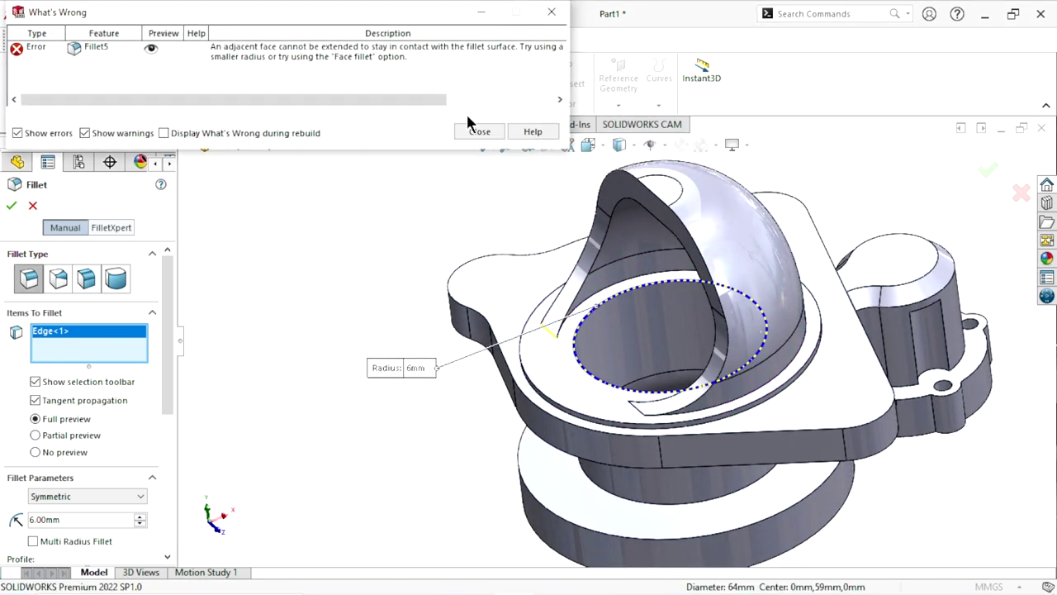
pyautogui.click(465, 132)
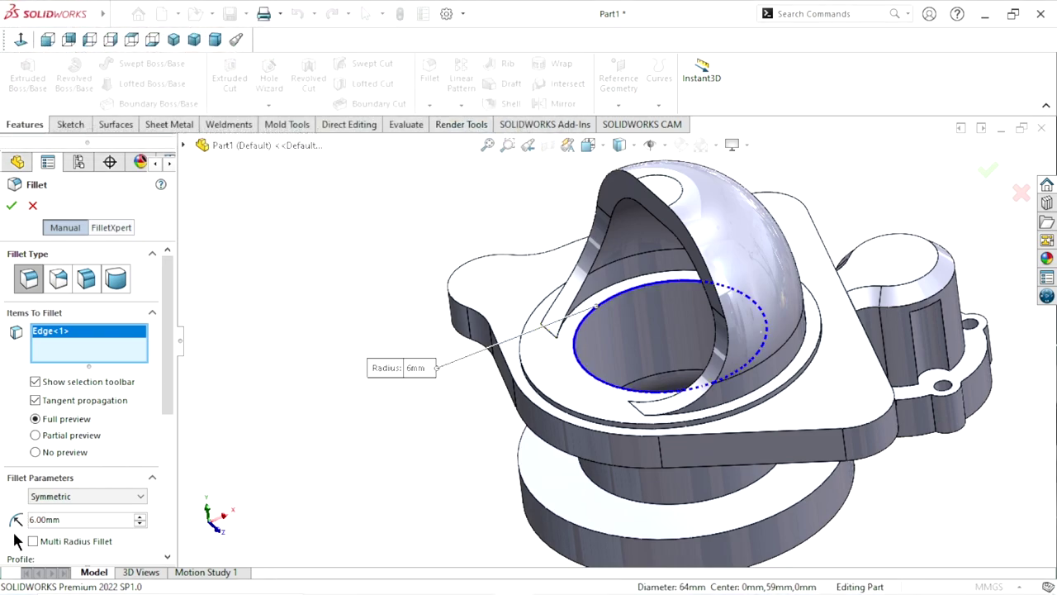
# Change the fillet radius to 5.5 mm and accept it.
pyautogui.doubleClick(84, 518)
pyautogui.write('5.5')
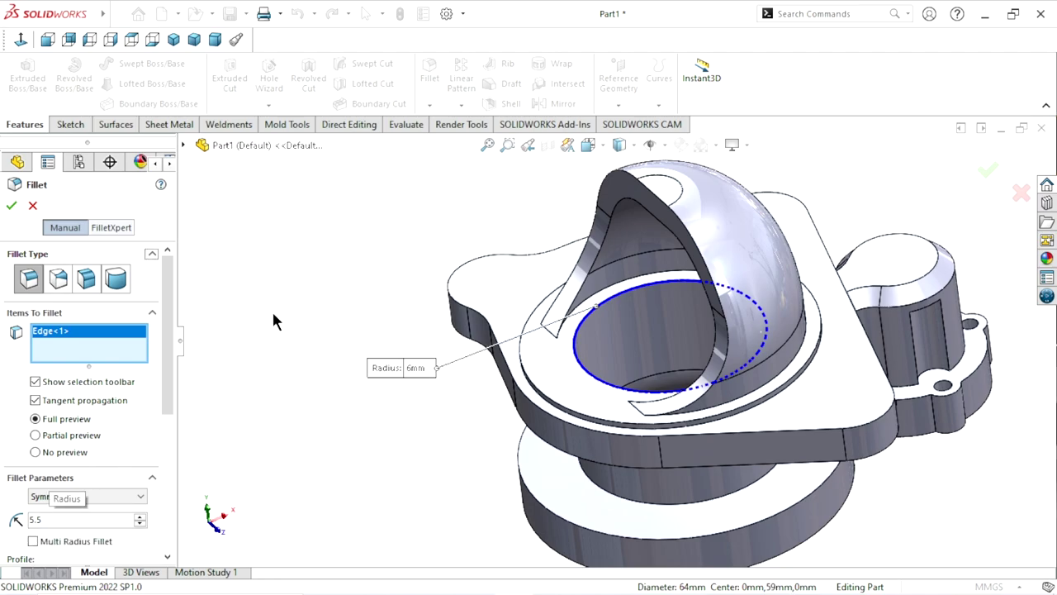
pyautogui.press('Return')
pyautogui.scroll(-1, 606, 316)
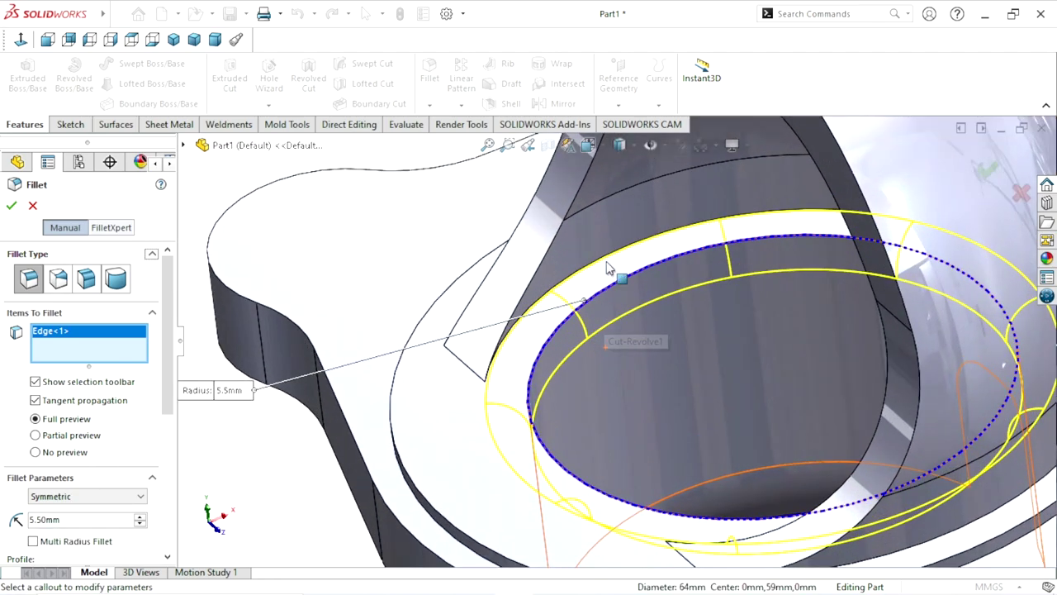
pyautogui.scroll(-1, 616, 271)
pyautogui.scroll(-2, 485, 371)
pyautogui.scroll(-1, 479, 369)
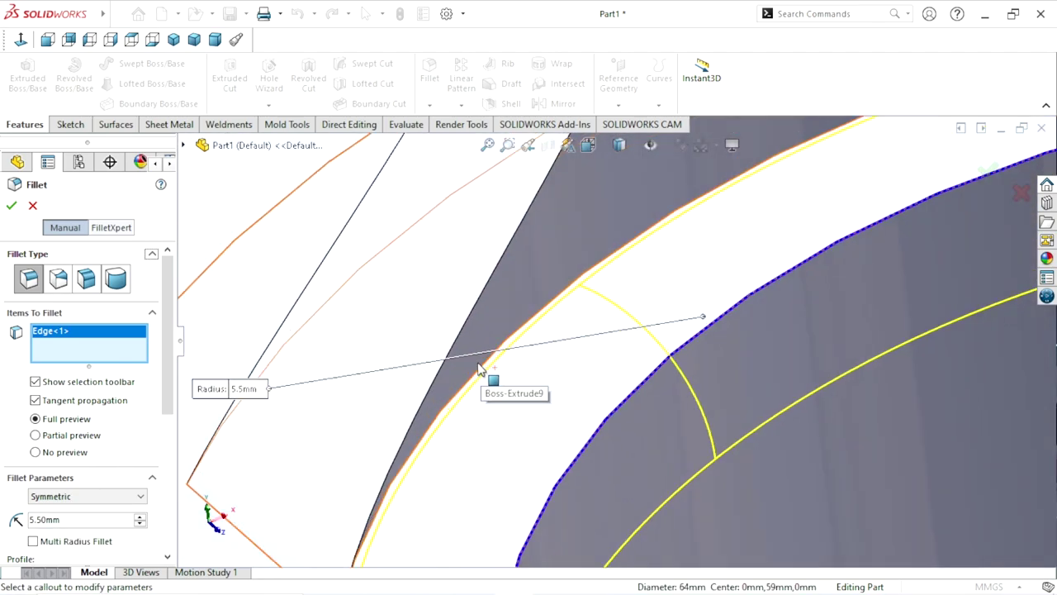
pyautogui.click(12, 206)
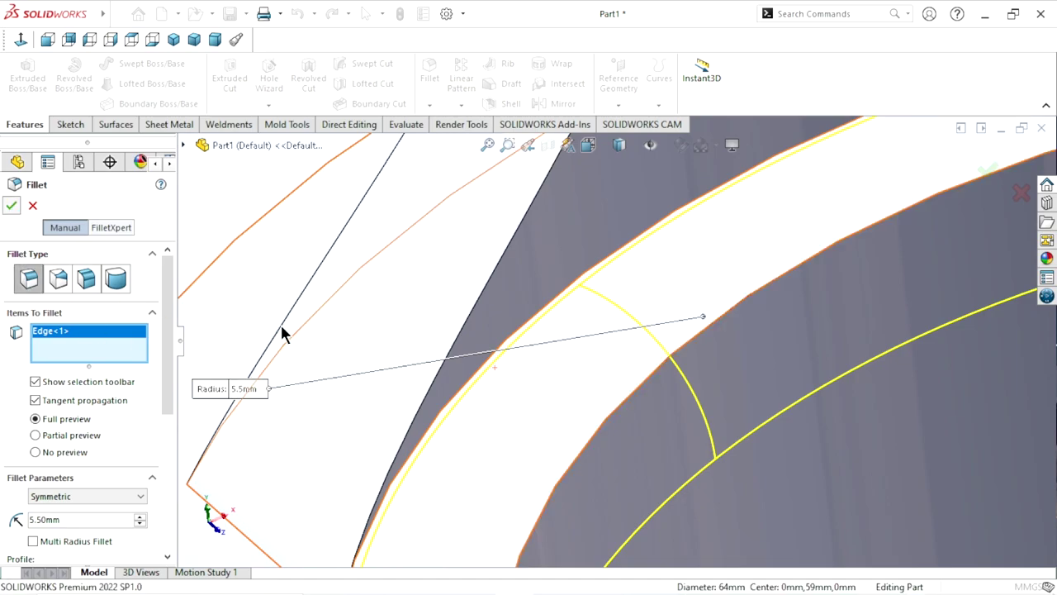
pyautogui.scroll(2, 512, 380)
# Reorient and fit the model to bring the dome's circular rim into view.
pyautogui.scroll(3, 561, 413)
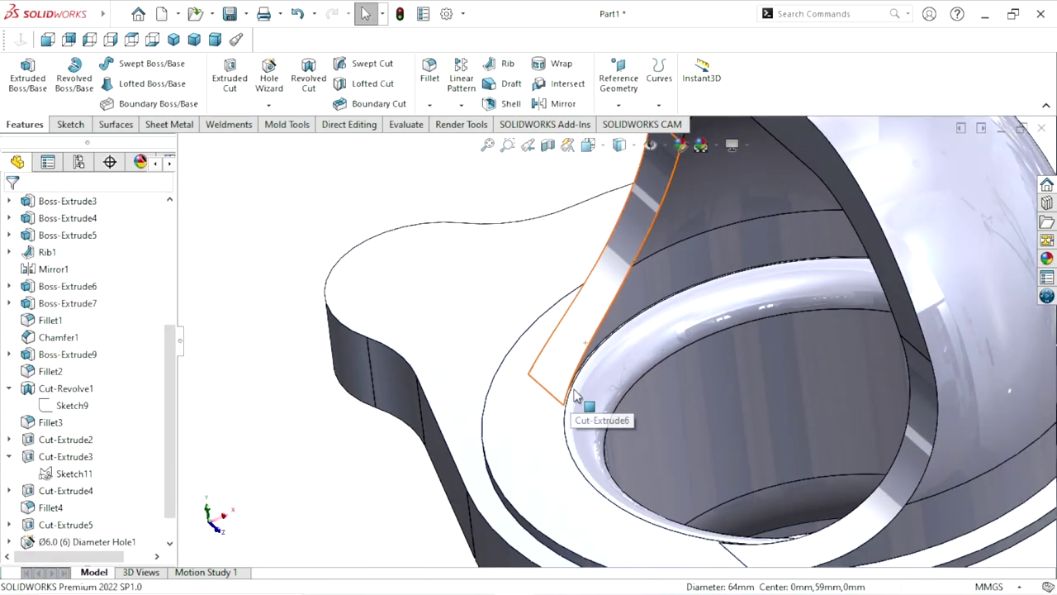
pyautogui.scroll(2, 495, 430)
pyautogui.scroll(1, 429, 437)
pyautogui.moveTo(397, 373)
pyautogui.mouseDown(button='middle')
pyautogui.moveTo(427, 360)
pyautogui.moveTo(397, 309)
pyautogui.moveTo(486, 427)
pyautogui.moveTo(532, 411)
pyautogui.moveTo(432, 321)
pyautogui.moveTo(436, 302)
pyautogui.moveTo(448, 334)
pyautogui.mouseUp(button='middle')
pyautogui.scroll(3, 462, 330)
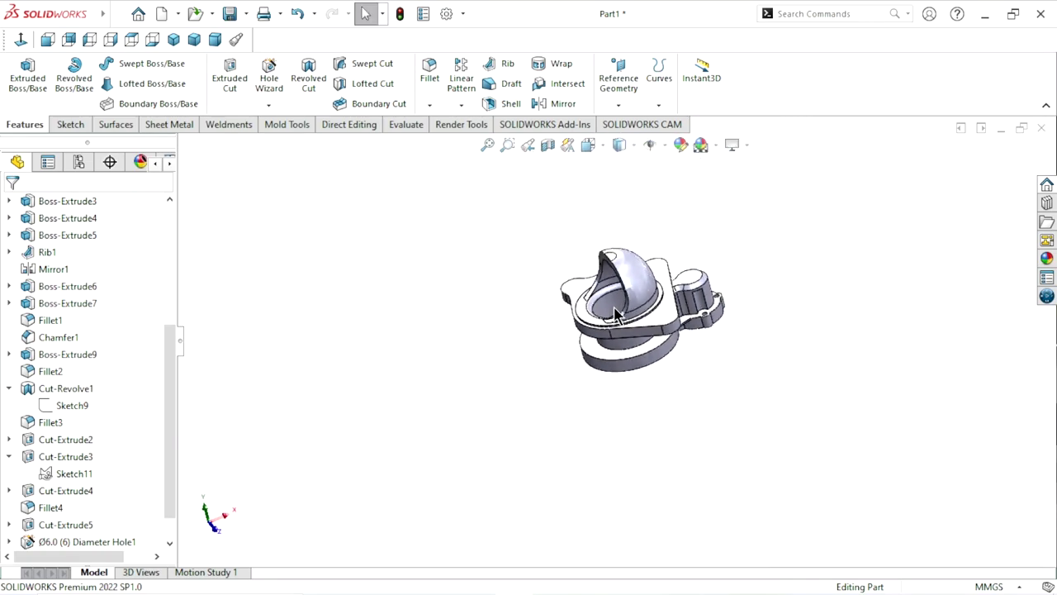
pyautogui.press('f')
pyautogui.scroll(2, 702, 322)
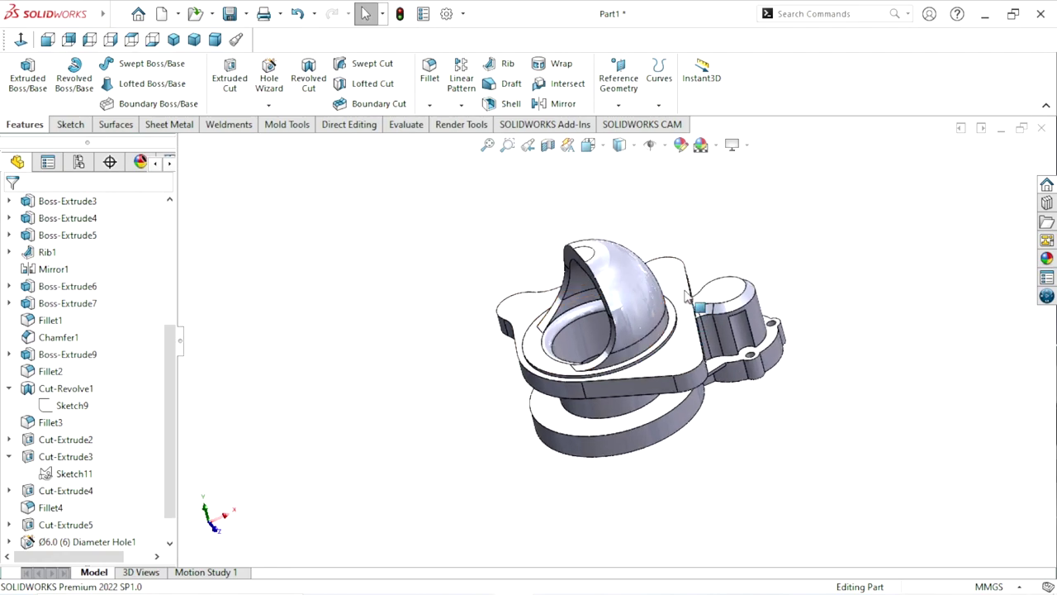
pyautogui.scroll(-1, 638, 329)
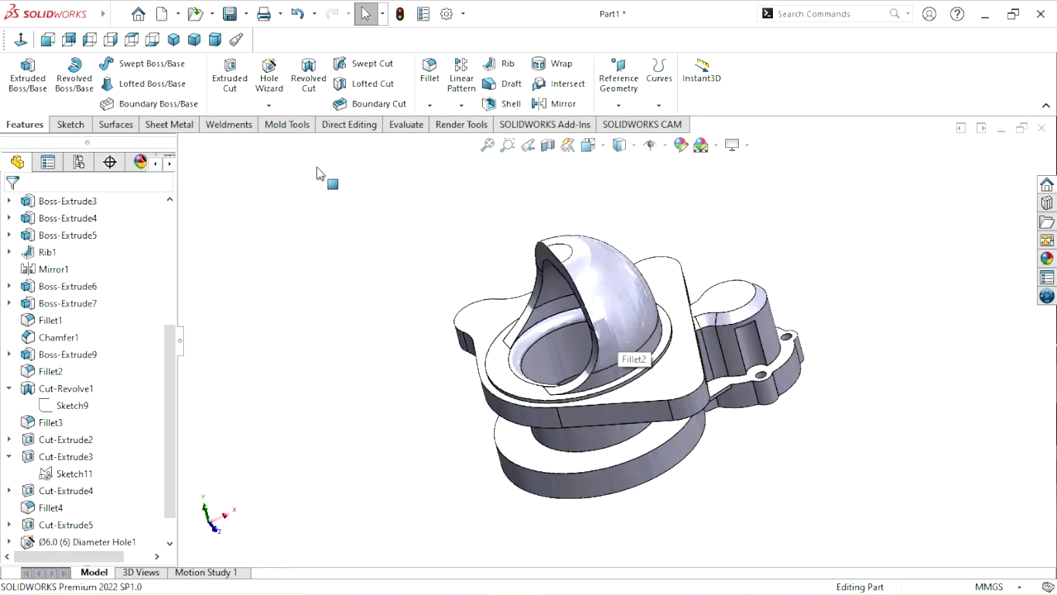
# Chamfer the circular rim edge at 2 mm × 45° and view it from above.
pyautogui.click(430, 105)
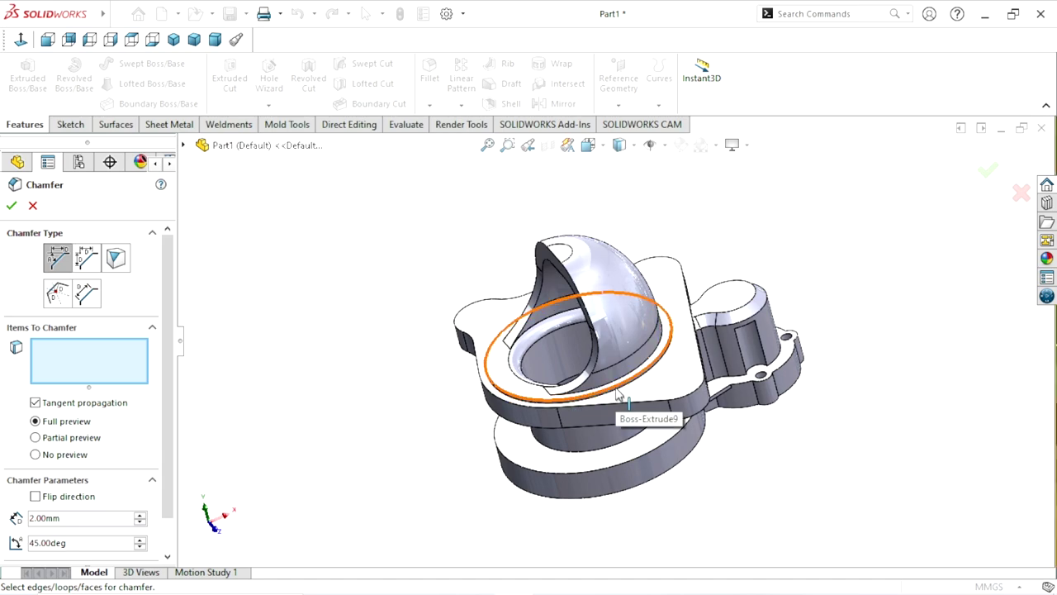
pyautogui.click(499, 401)
pyautogui.click(12, 205)
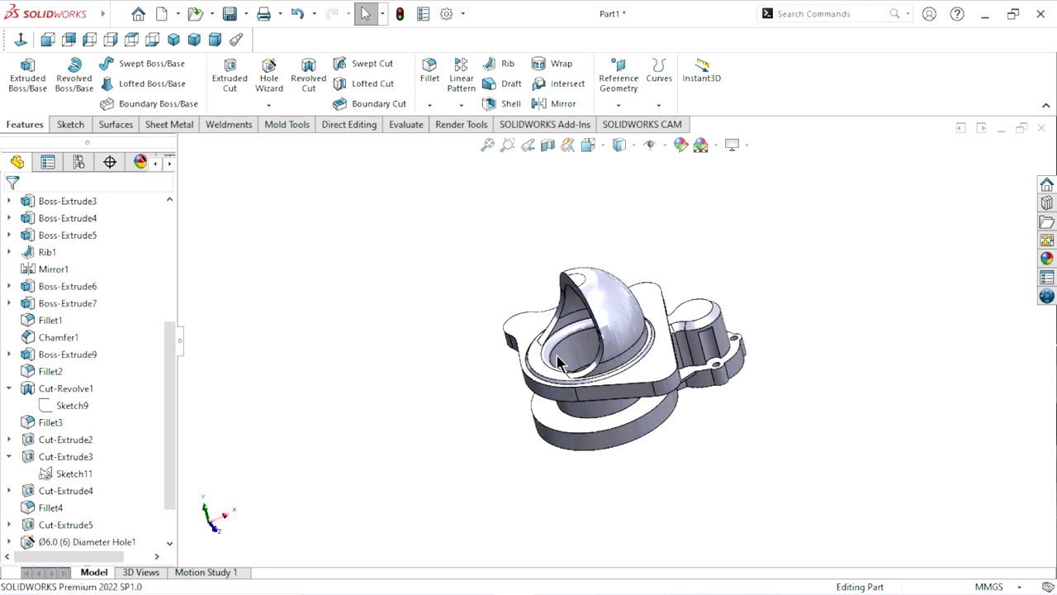
pyautogui.scroll(-3, 505, 339)
pyautogui.moveTo(505, 338); pyautogui.dragTo(444, 356, button='middle')
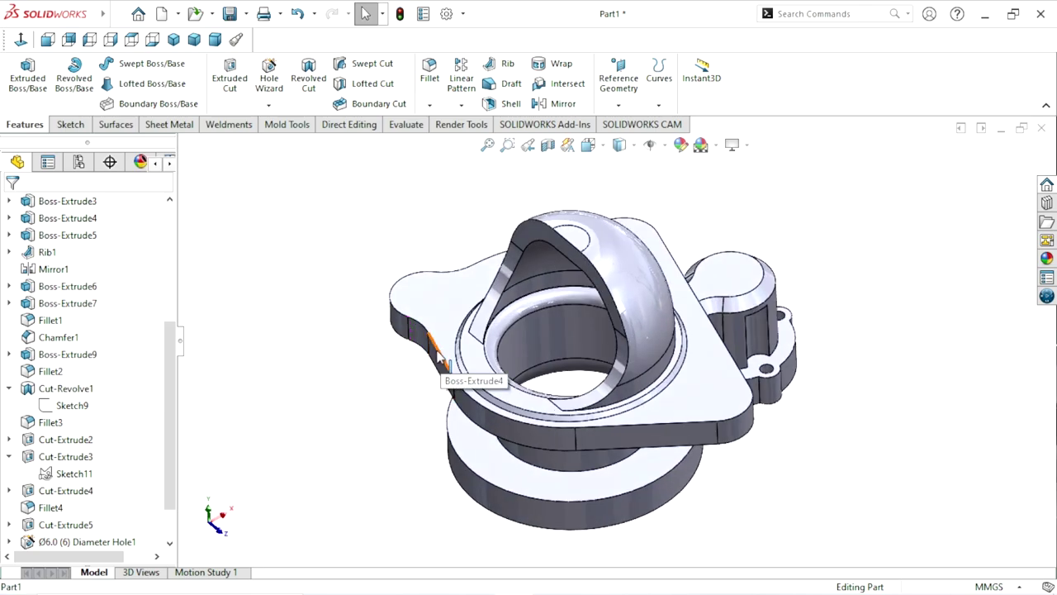
pyautogui.scroll(-3, 438, 355)
# On the flange top face in Top view, set up a Hole Wizard hole of size Ø12.5.
pyautogui.click(494, 299)
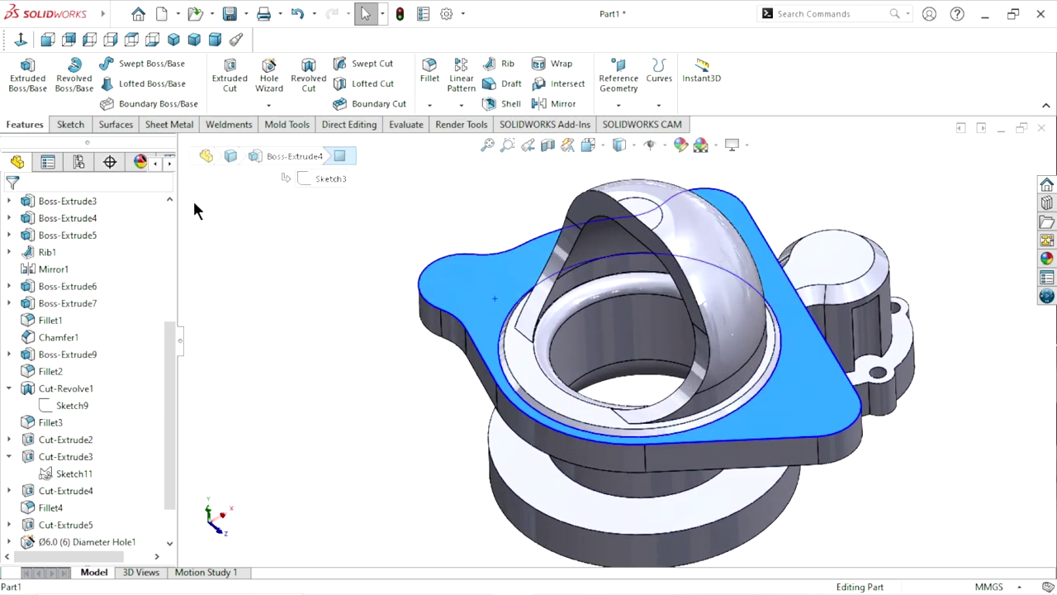
pyautogui.click(131, 40)
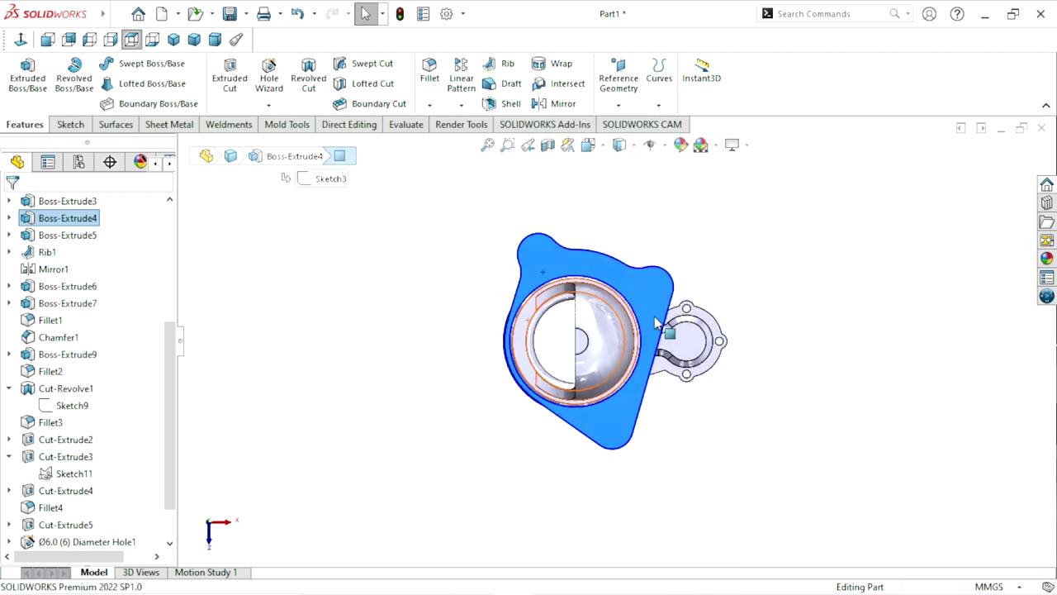
pyautogui.scroll(-2, 656, 322)
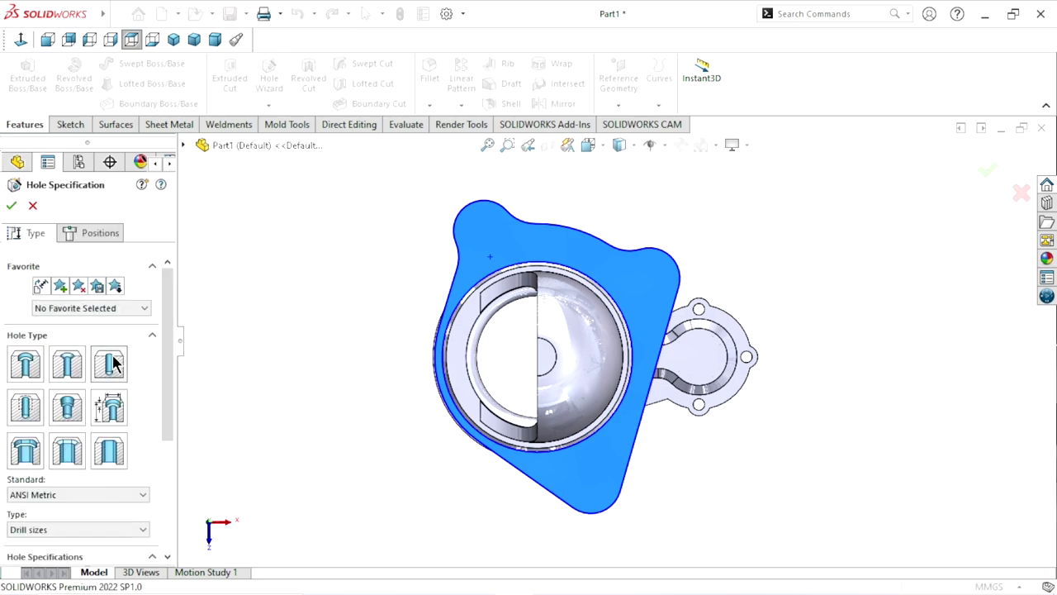
pyautogui.moveTo(163, 350); pyautogui.dragTo(193, 465)
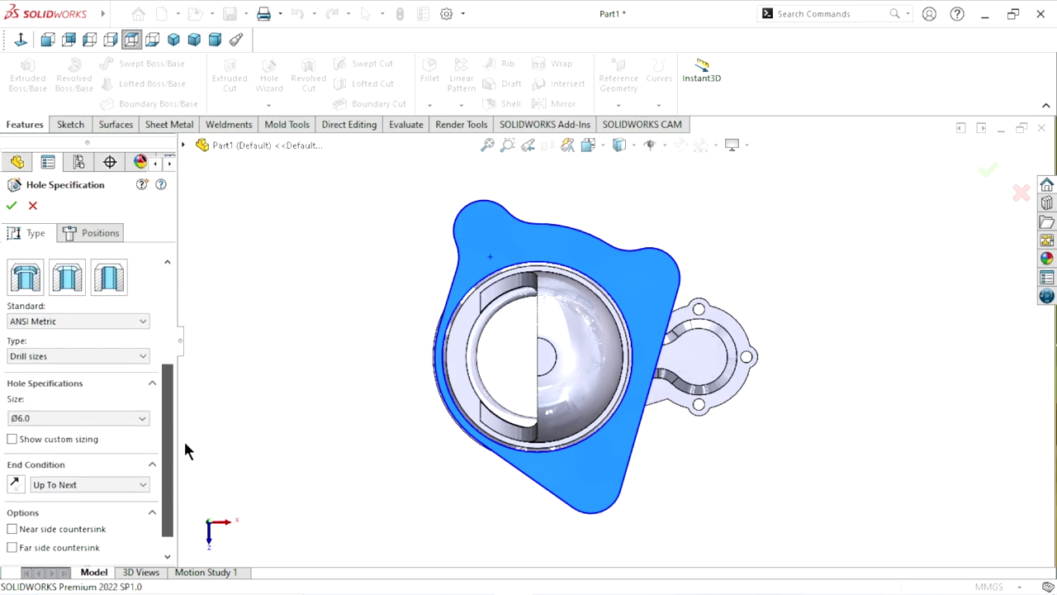
pyautogui.click(143, 395)
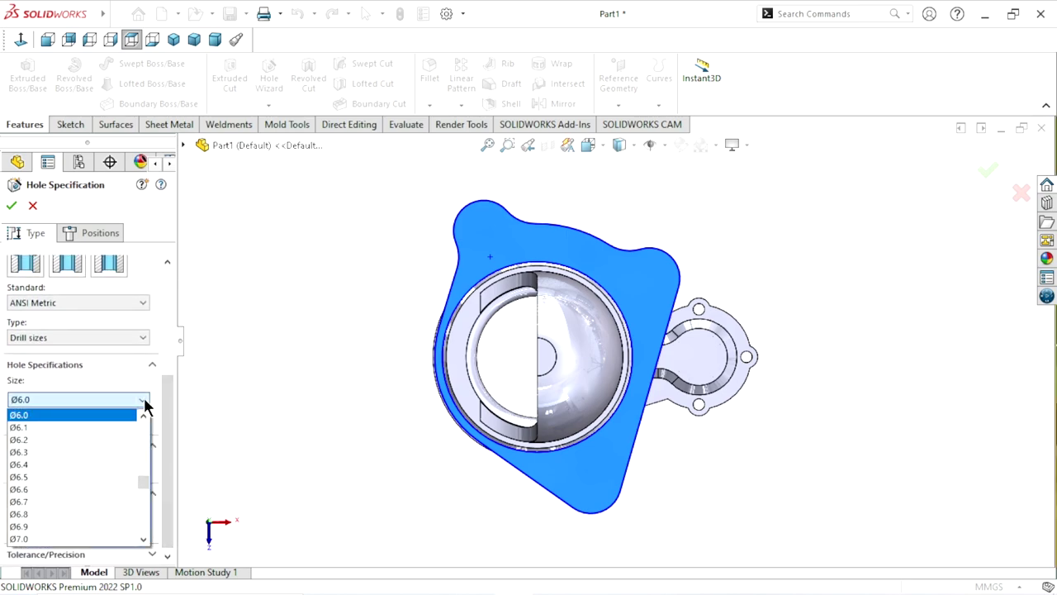
pyautogui.scroll(-3, 62, 492)
pyautogui.scroll(-3, 57, 489)
pyautogui.scroll(-3, 57, 489)
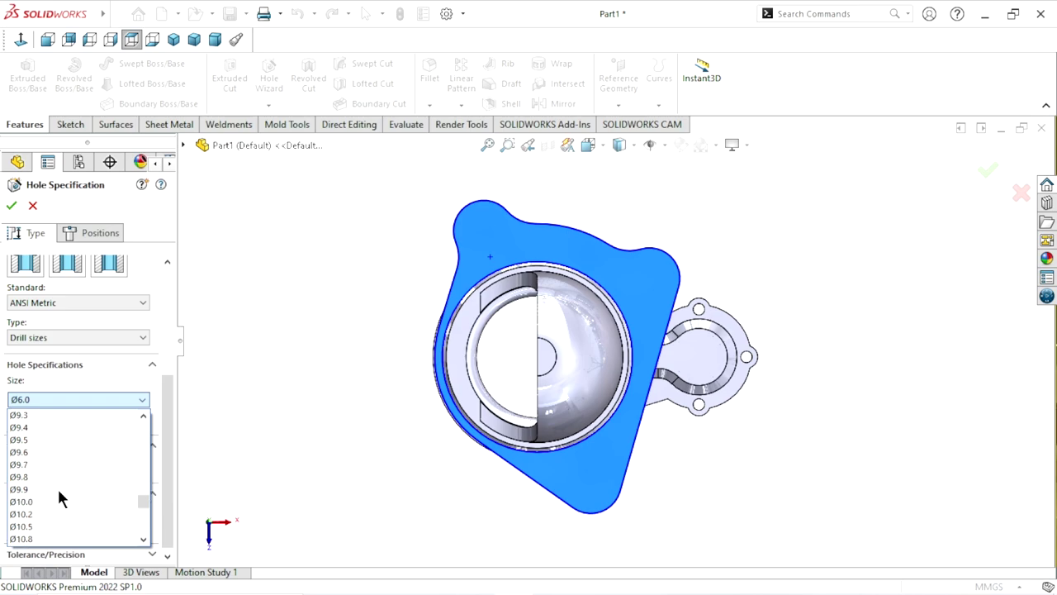
pyautogui.scroll(-2, 57, 489)
pyautogui.scroll(-2, 55, 483)
pyautogui.click(44, 472)
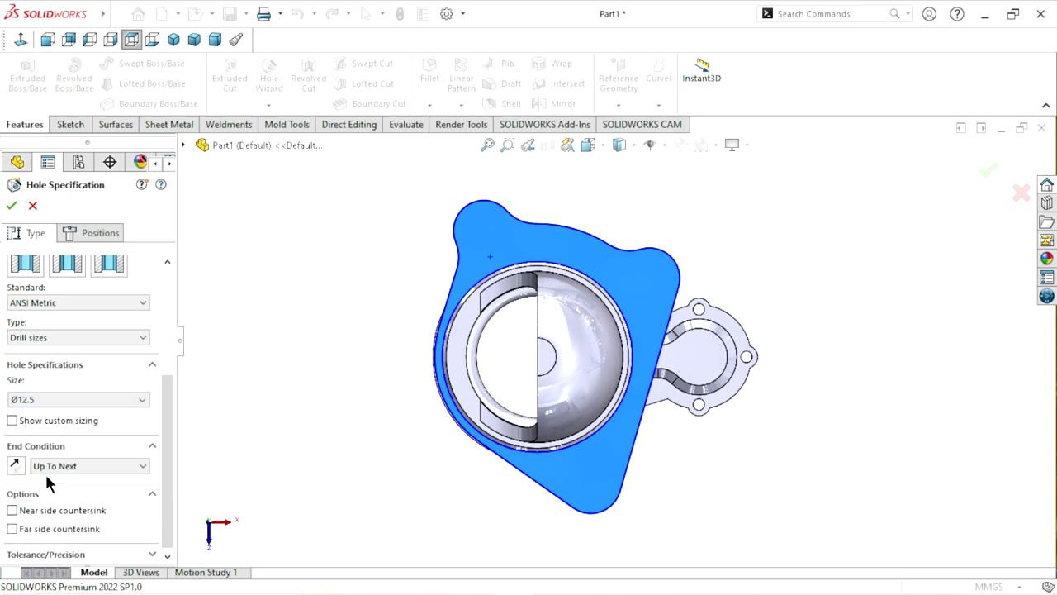
# Place the holes at the upper-left, upper-right and bottom flange corners and confirm.
pyautogui.click(91, 233)
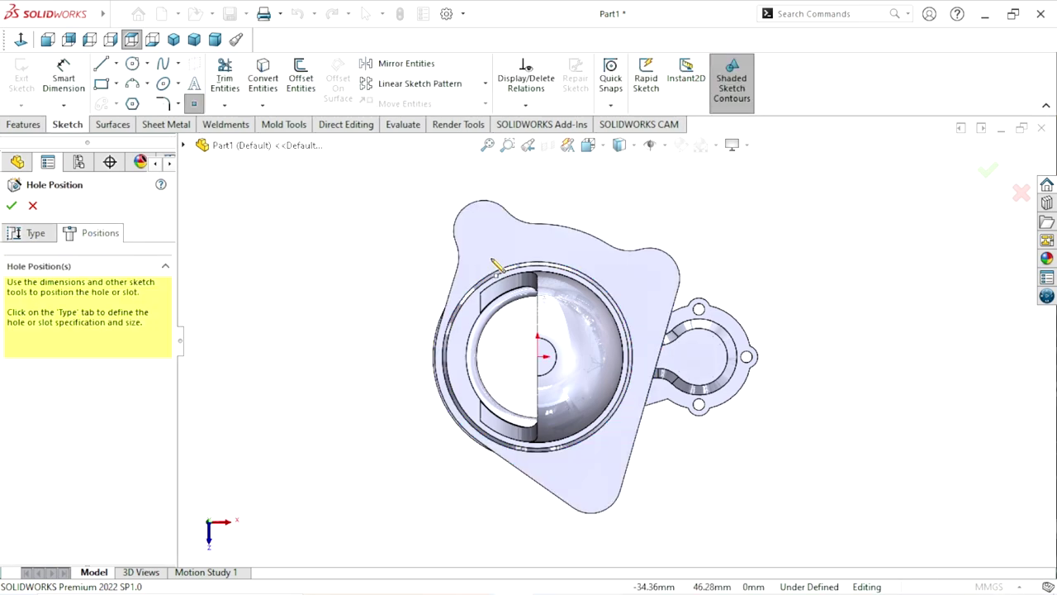
pyautogui.click(484, 230)
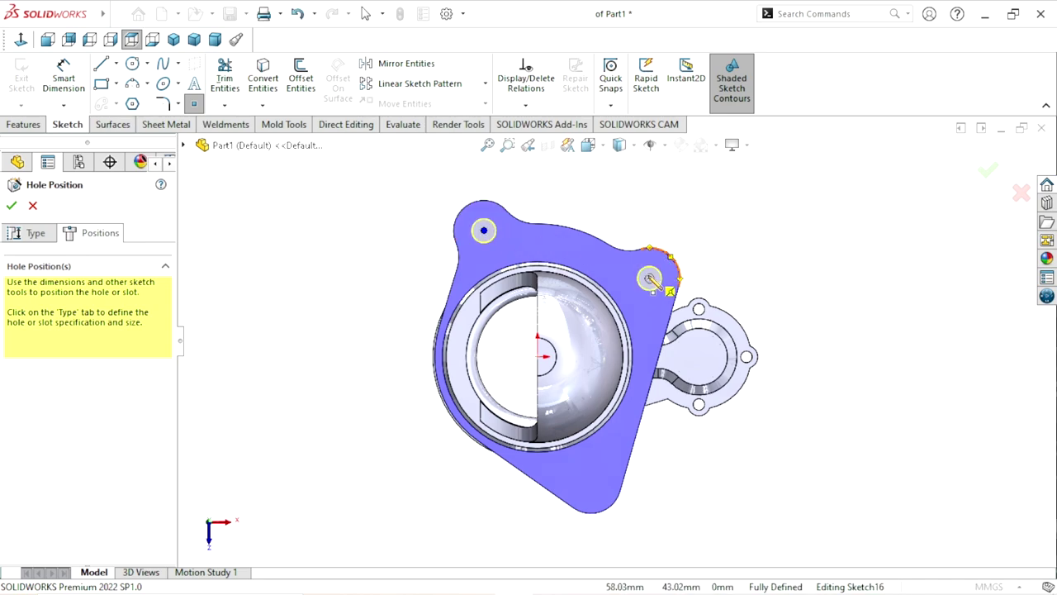
pyautogui.click(649, 278)
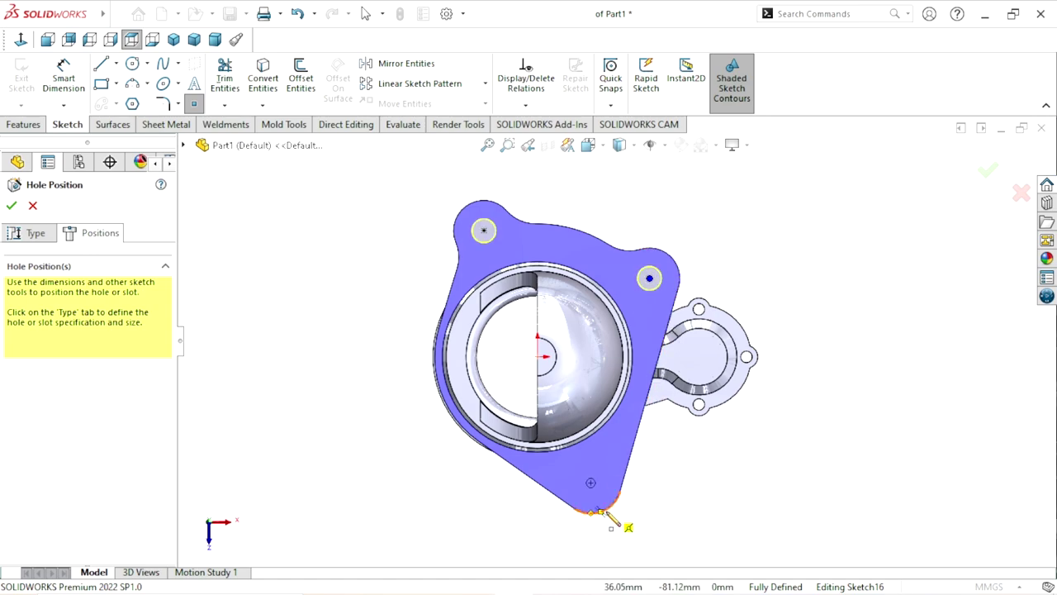
pyautogui.click(590, 483)
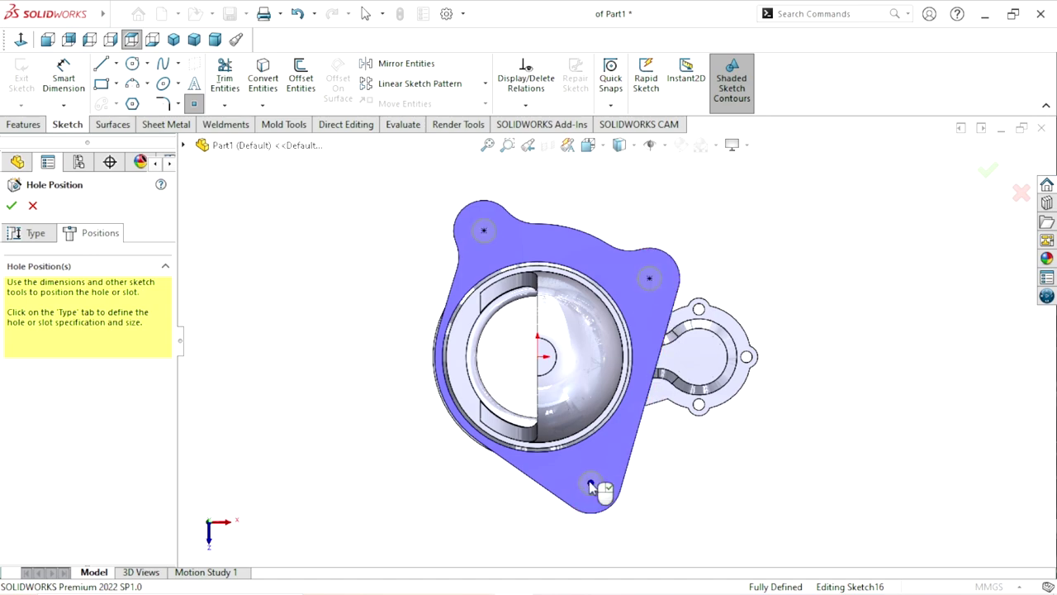
pyautogui.click(12, 206)
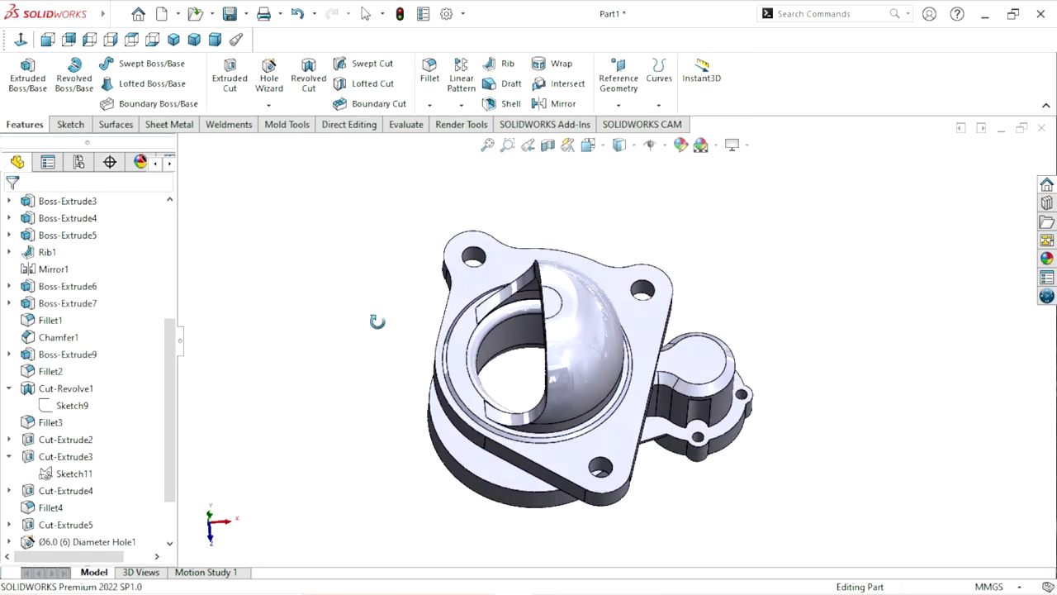
# Fillet the hub's inner circular edge loop and outer ring edge on the underside at 5 mm.
pyautogui.moveTo(377, 321); pyautogui.dragTo(398, 309, button='middle')
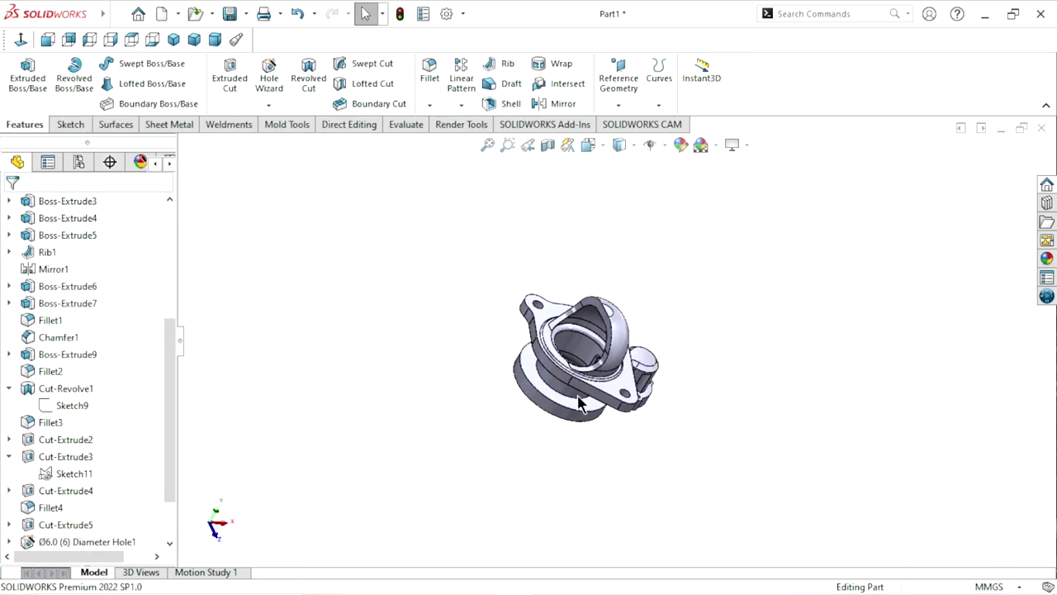
pyautogui.scroll(-2, 461, 390)
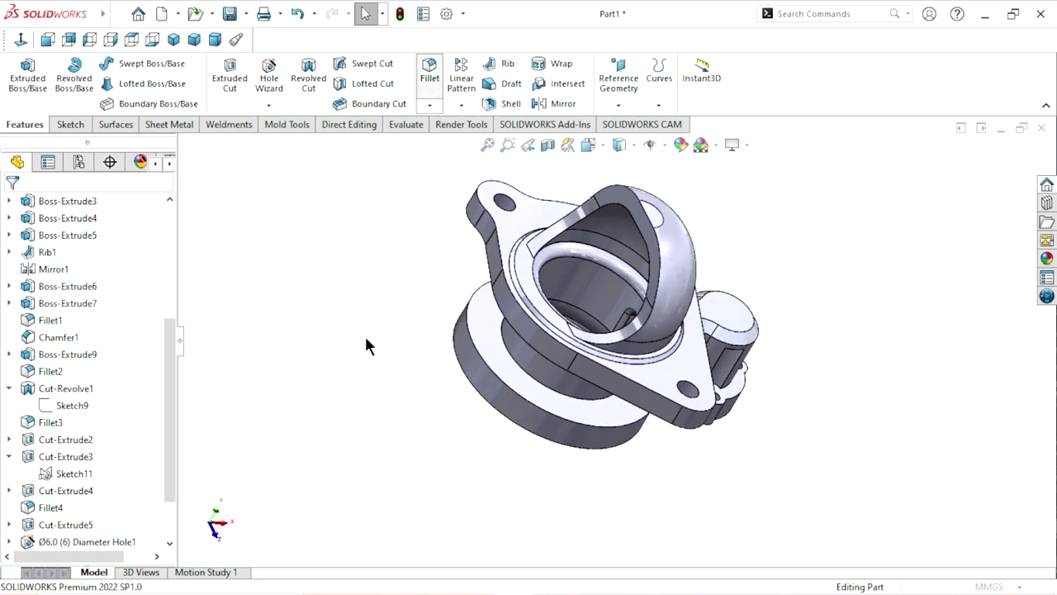
pyautogui.moveTo(366, 346); pyautogui.dragTo(421, 365, button='middle')
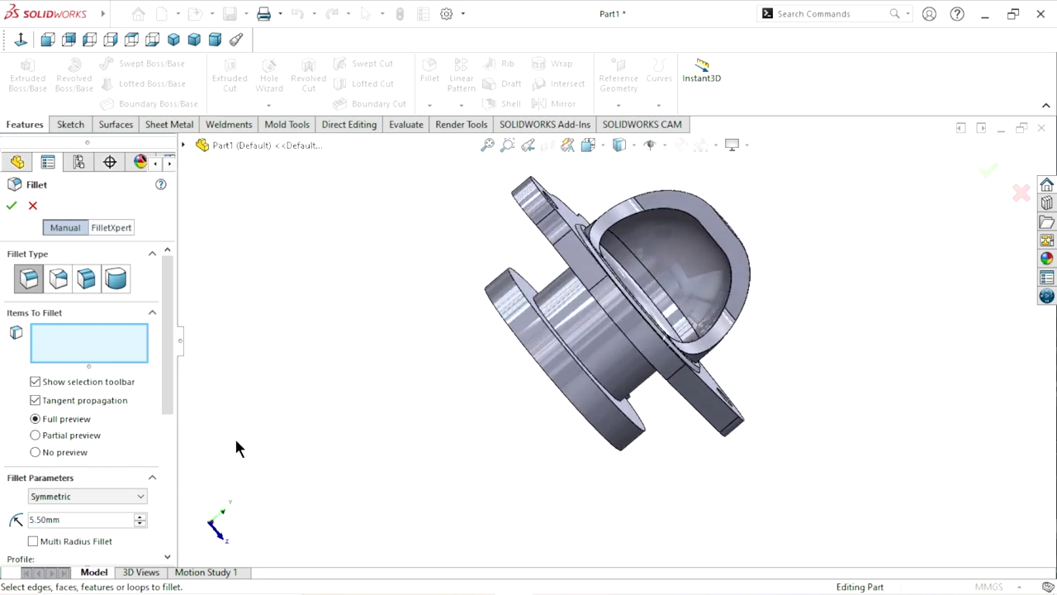
pyautogui.click(67, 520)
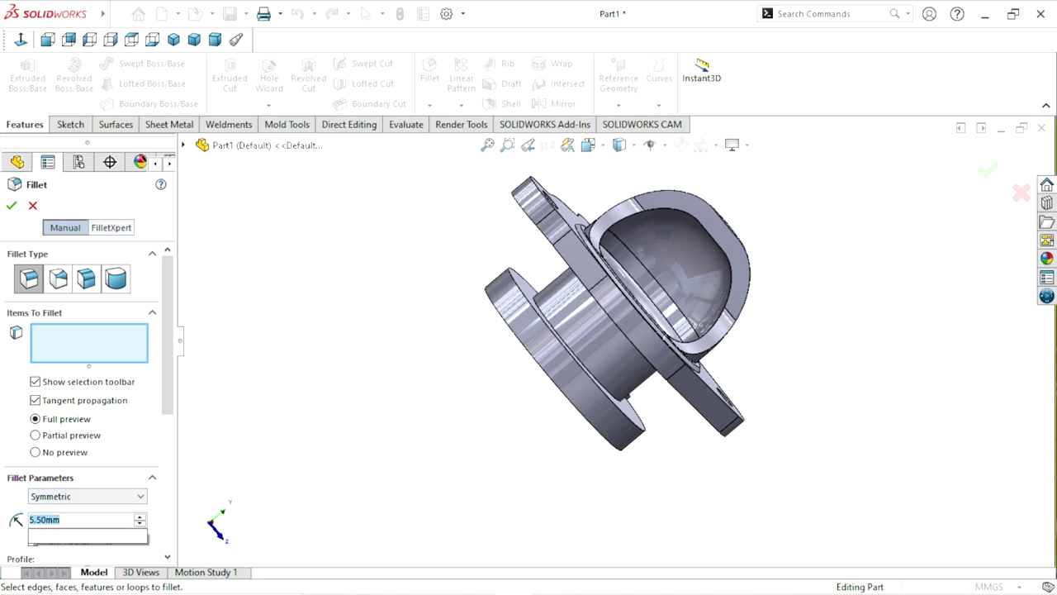
pyautogui.write('5')
pyautogui.moveTo(444, 356); pyautogui.dragTo(586, 347, button='middle')
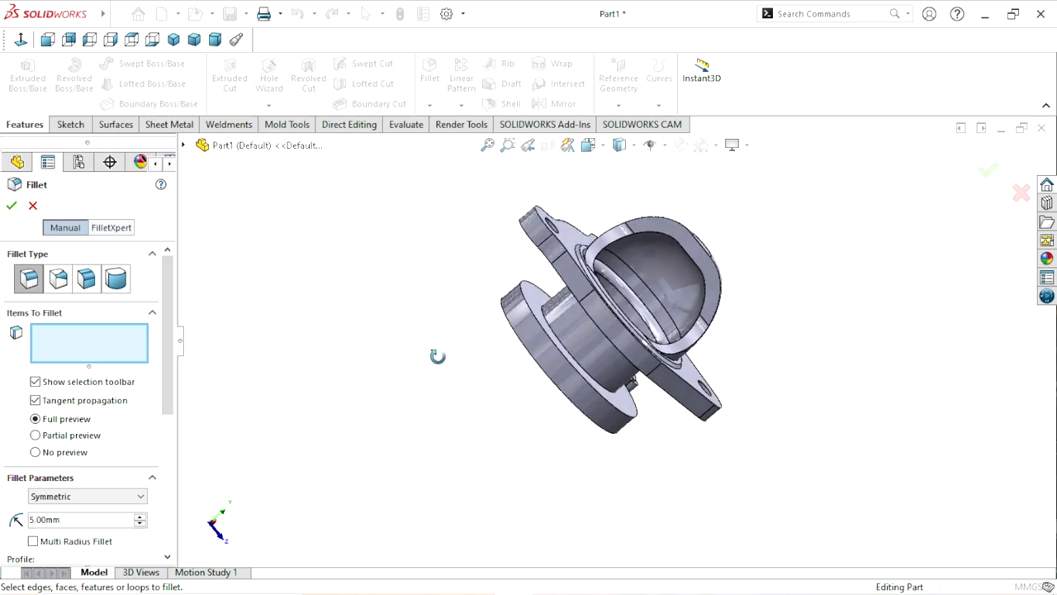
pyautogui.scroll(-5, 587, 347)
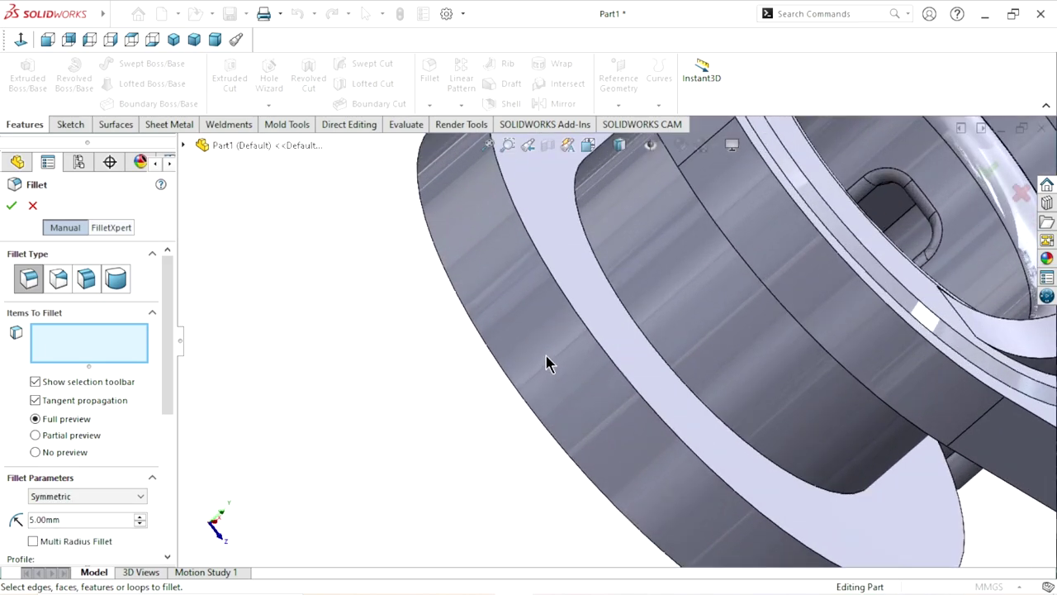
pyautogui.click(609, 288)
pyautogui.moveTo(402, 386)
pyautogui.mouseDown(button='middle')
pyautogui.moveTo(469, 365)
pyautogui.moveTo(567, 289)
pyautogui.mouseUp(button='middle')
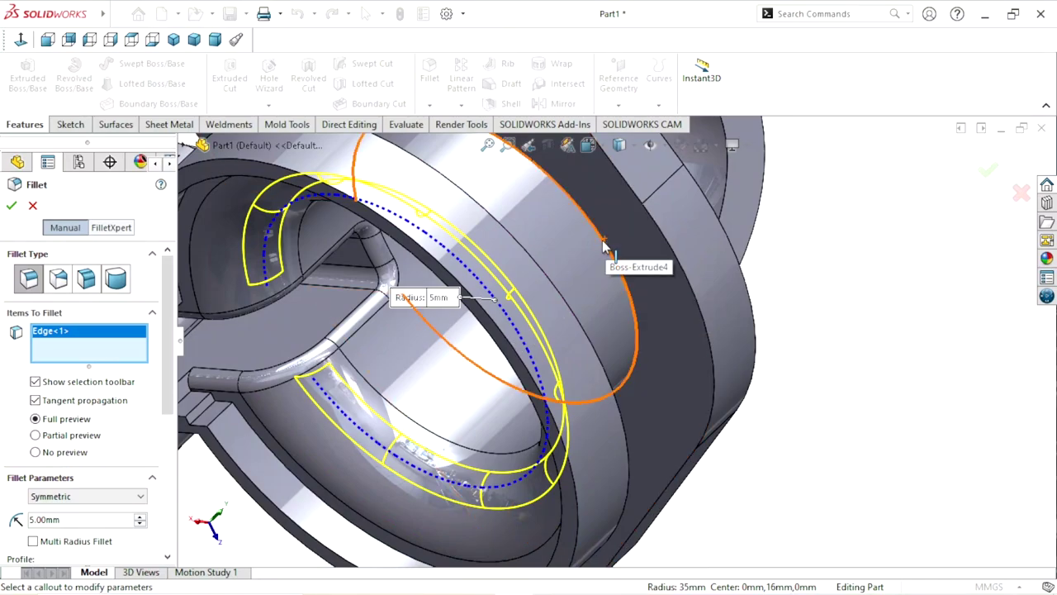
pyautogui.click(608, 240)
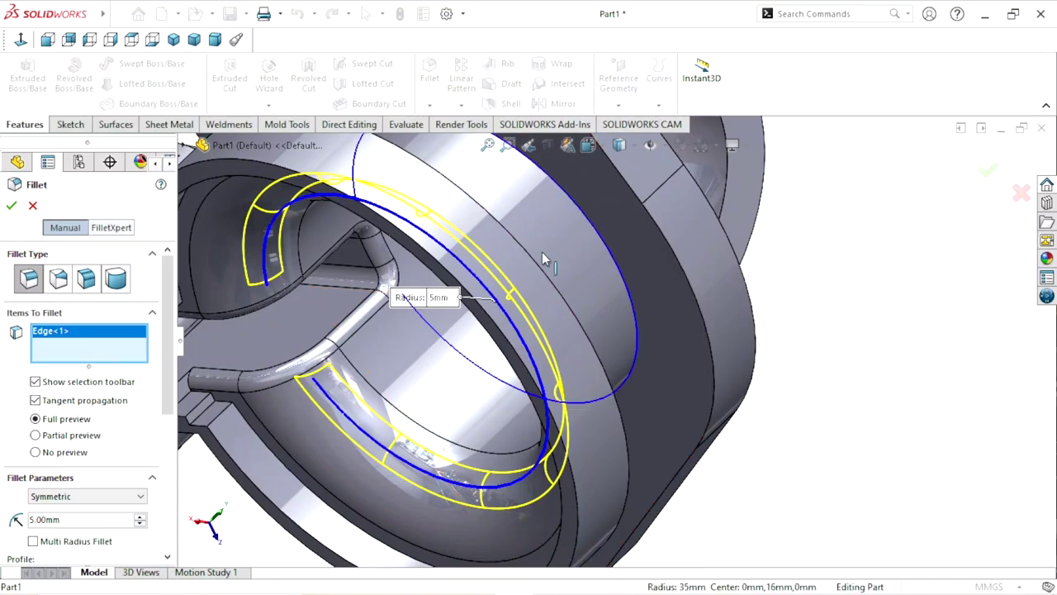
pyautogui.click(11, 205)
# Accept the fillet and start a new sketch on the Right Plane.
pyautogui.press('f')
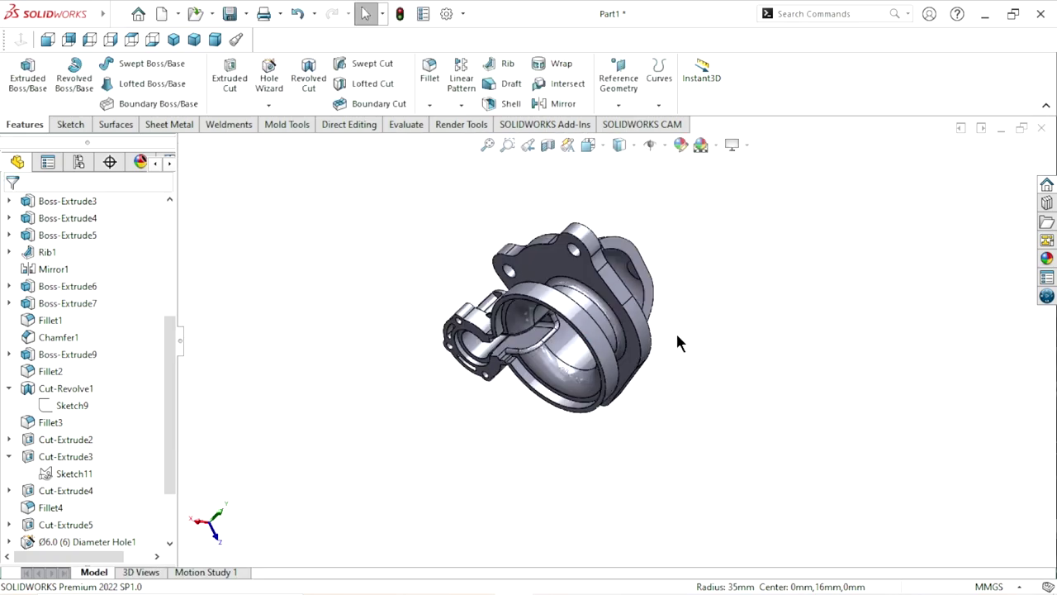
pyautogui.moveTo(676, 335); pyautogui.dragTo(586, 277, button='middle')
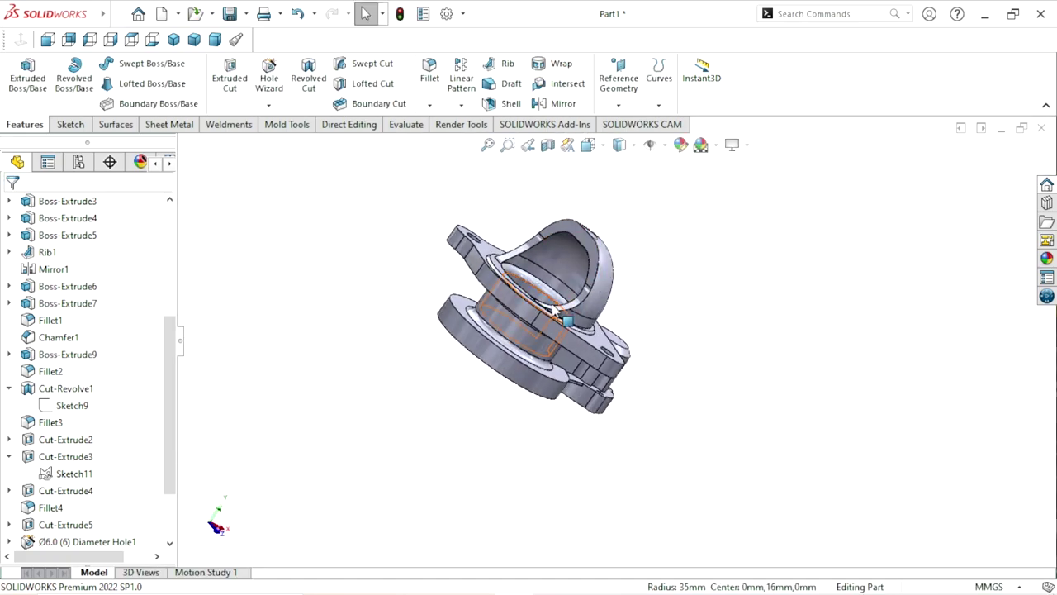
pyautogui.moveTo(552, 310); pyautogui.dragTo(538, 345, button='middle')
pyautogui.scroll(-1, 572, 328)
pyautogui.scroll(-3, 555, 320)
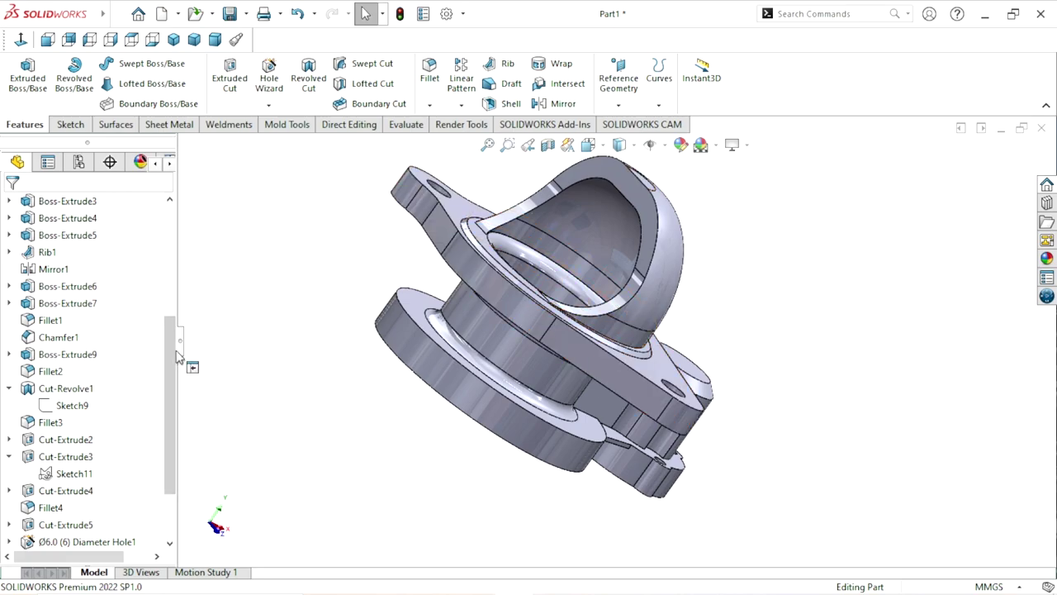
pyautogui.moveTo(171, 357); pyautogui.dragTo(171, 246)
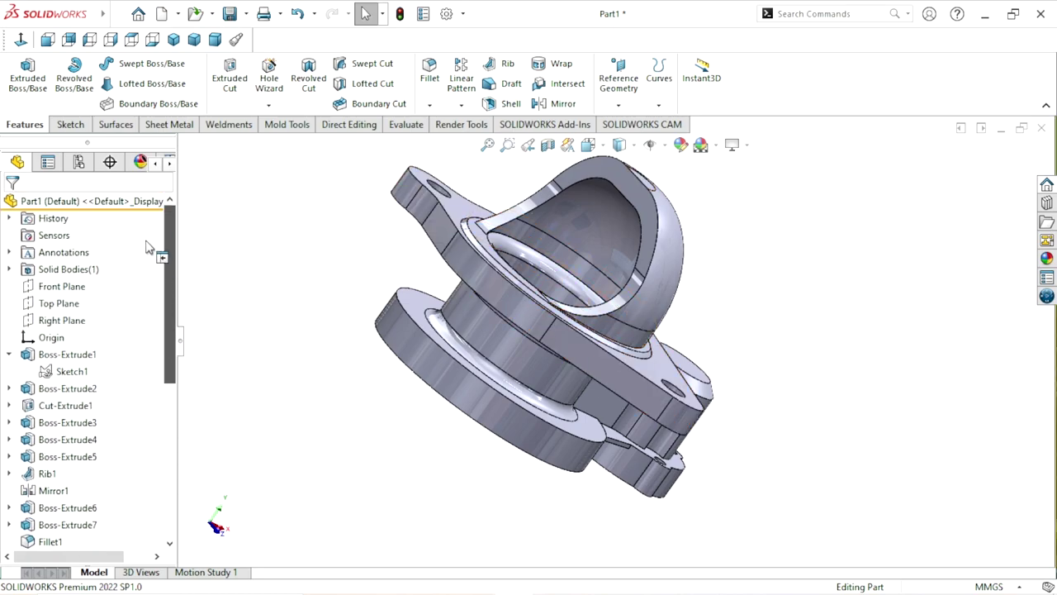
pyautogui.click(77, 318)
pyautogui.click(93, 295)
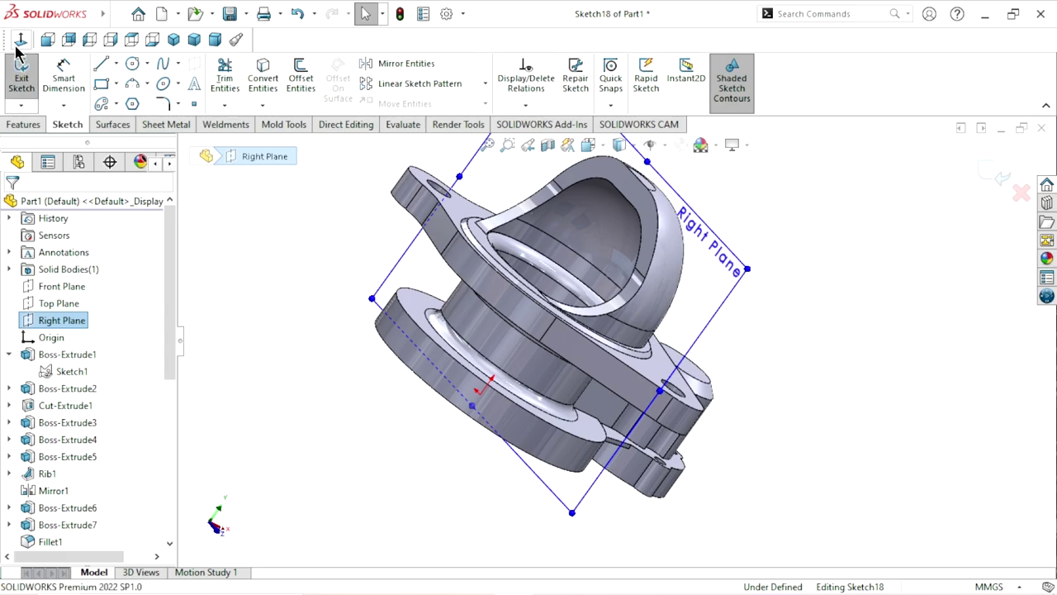
# Draw a vertical centerline up from the origin and a vertical line between the flanges.
pyautogui.scroll(-3, 578, 413)
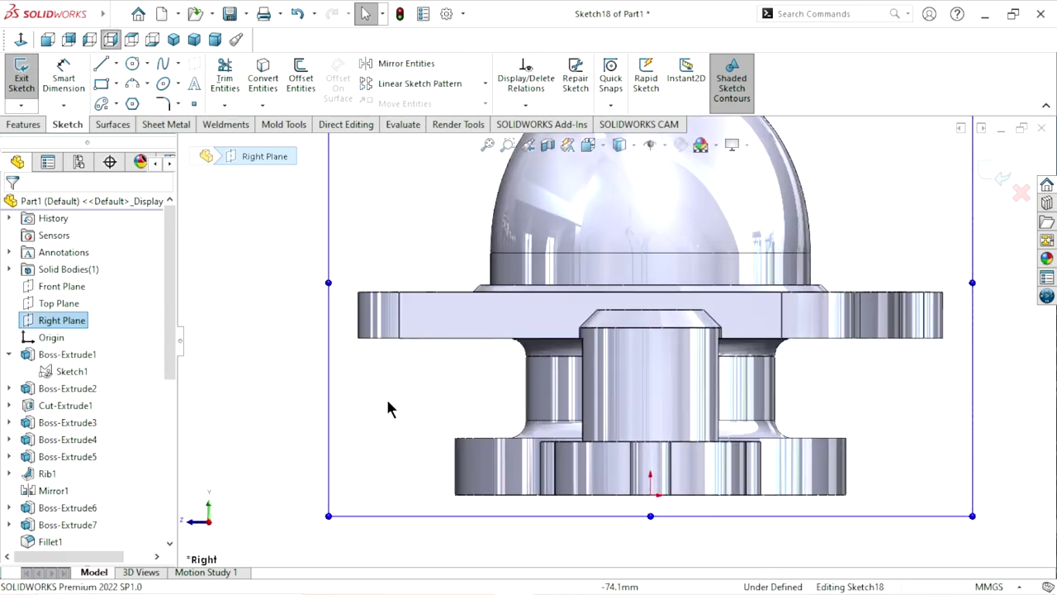
pyautogui.click(116, 64)
pyautogui.click(133, 102)
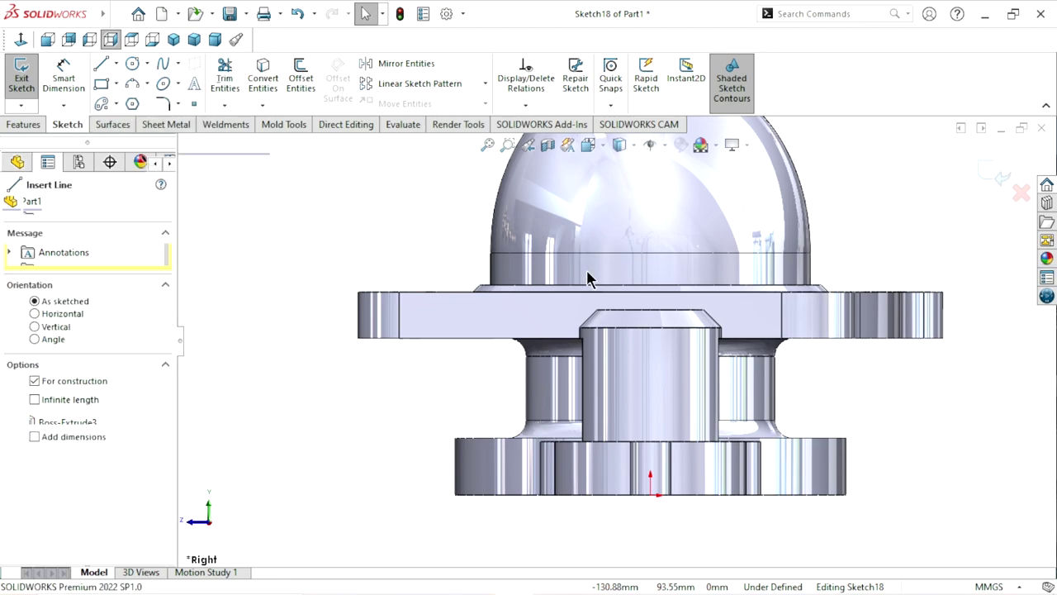
pyautogui.click(650, 495)
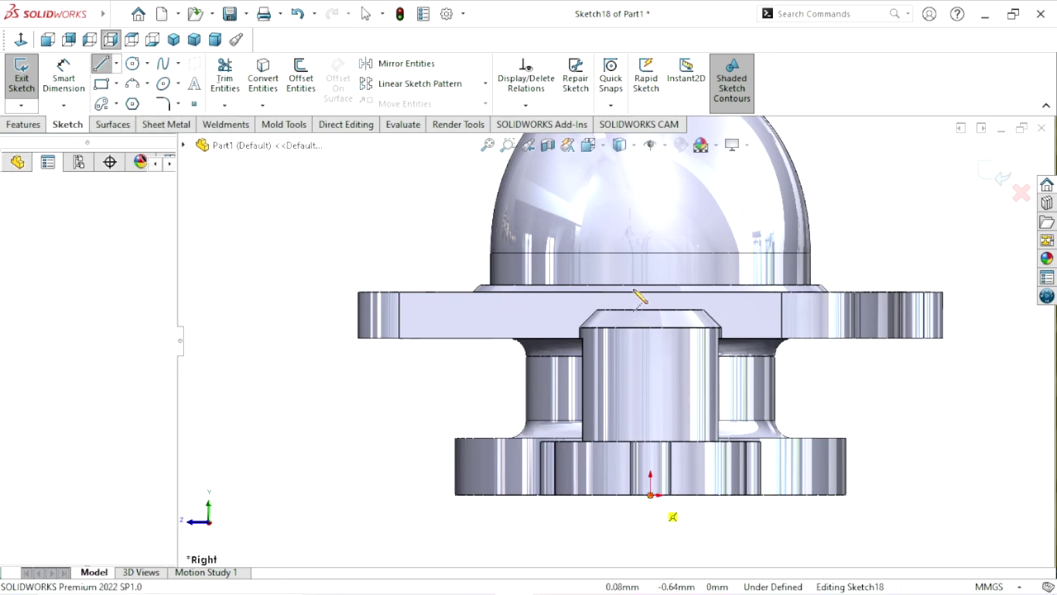
pyautogui.click(650, 251)
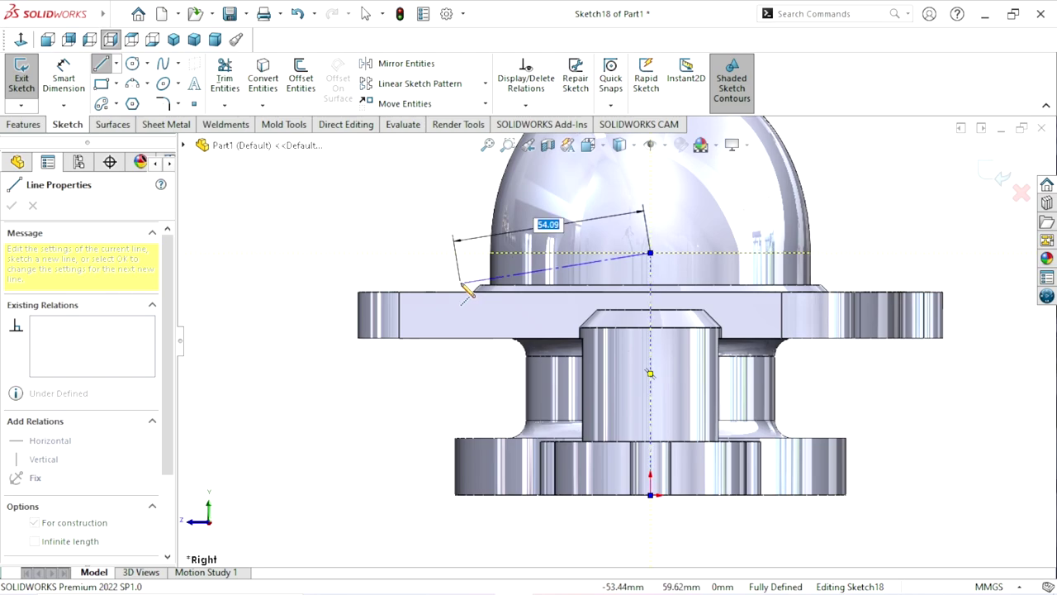
pyautogui.rightClick(471, 265)
pyautogui.click(486, 263)
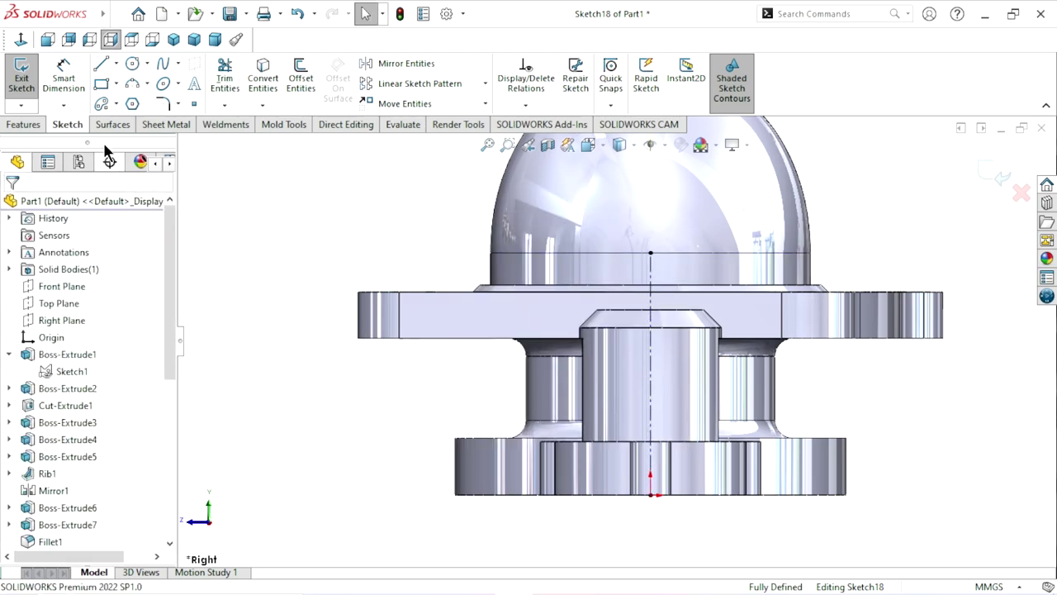
pyautogui.press('l')
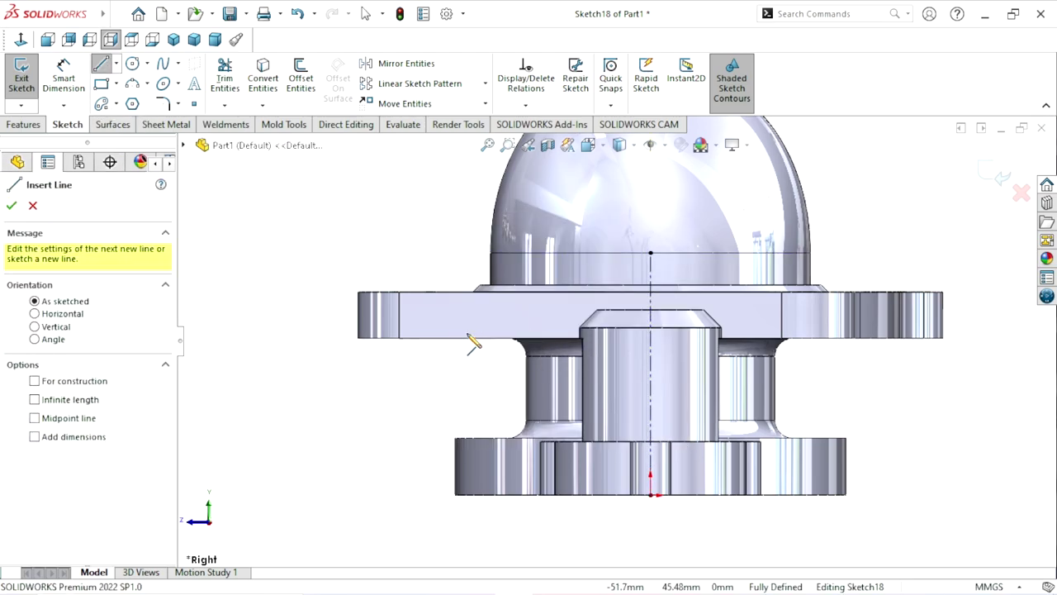
pyautogui.click(466, 338)
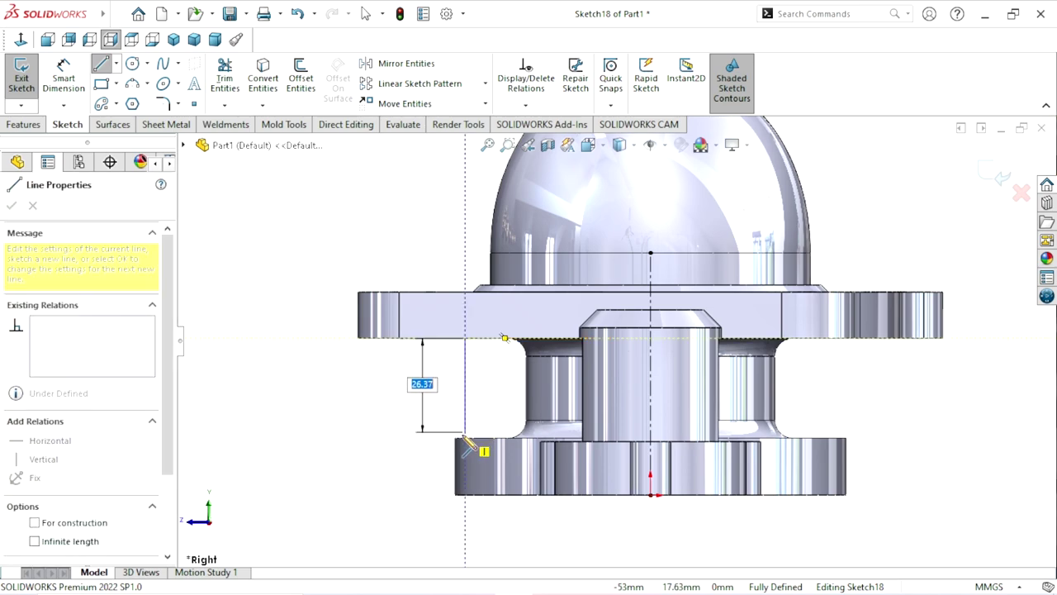
pyautogui.click(465, 438)
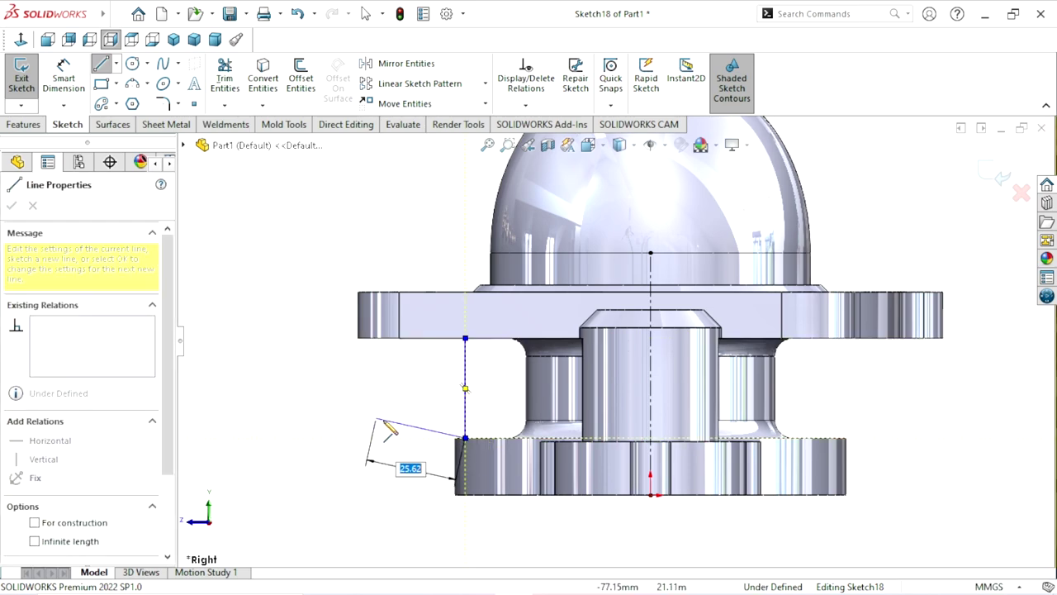
pyautogui.rightClick(388, 413)
pyautogui.click(404, 408)
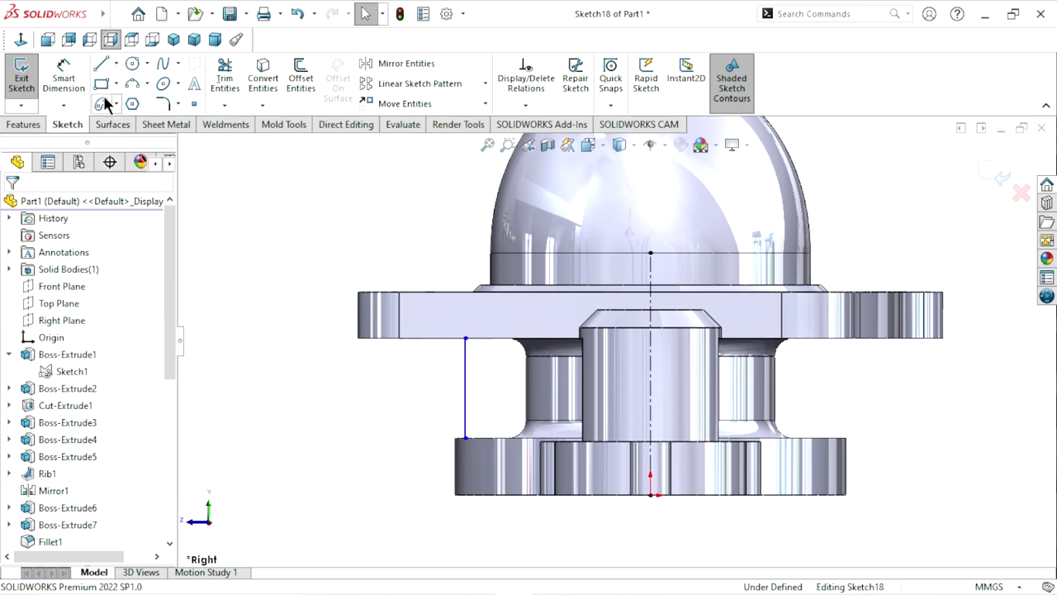
# Dimension the vertical line 48 mm from the centerline.
pyautogui.click(59, 77)
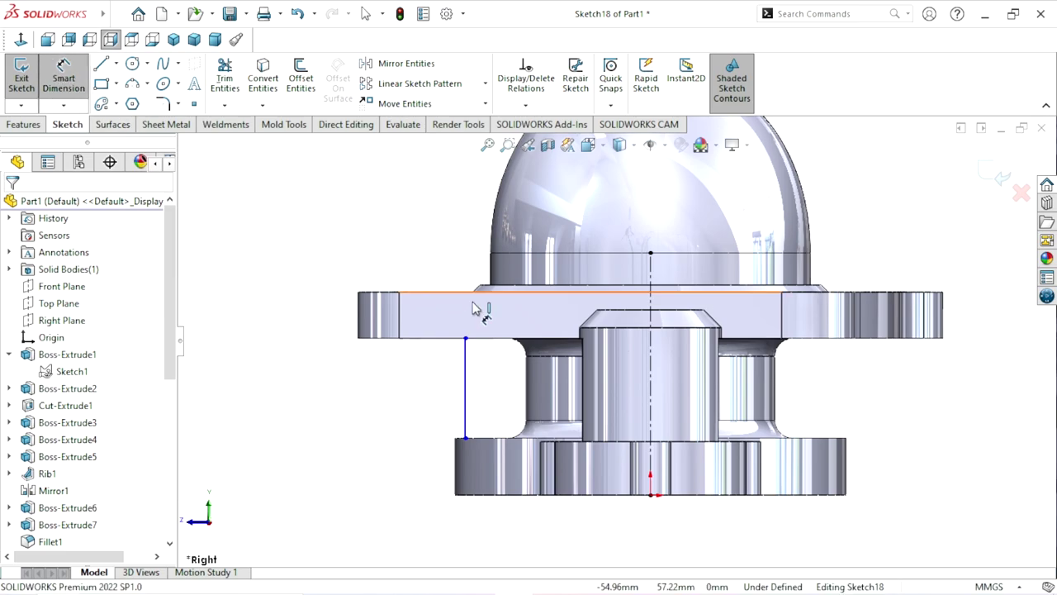
pyautogui.click(652, 394)
pyautogui.click(467, 409)
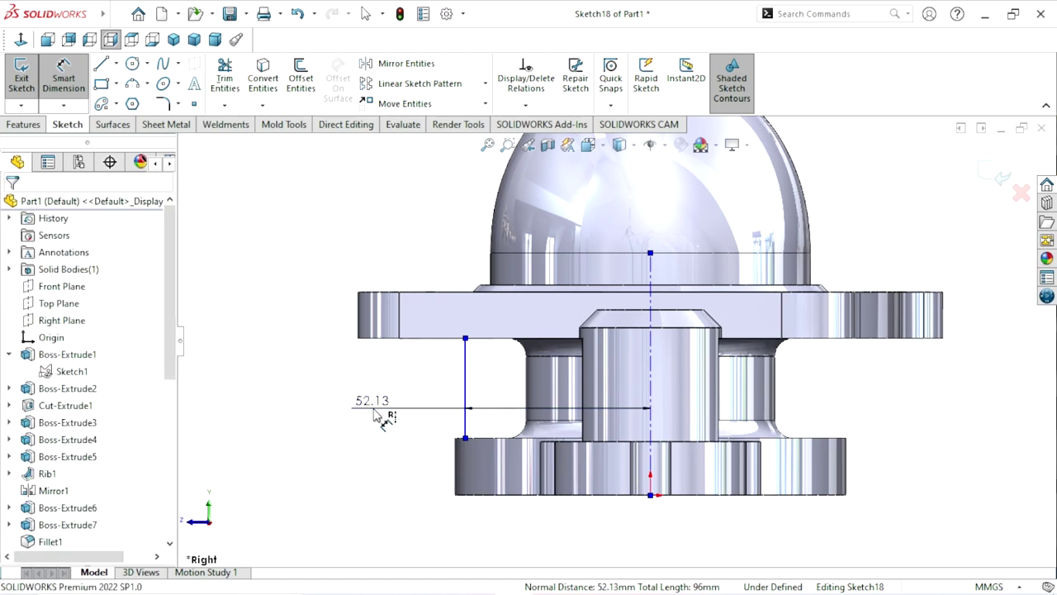
pyautogui.click(378, 413)
pyautogui.write('4')
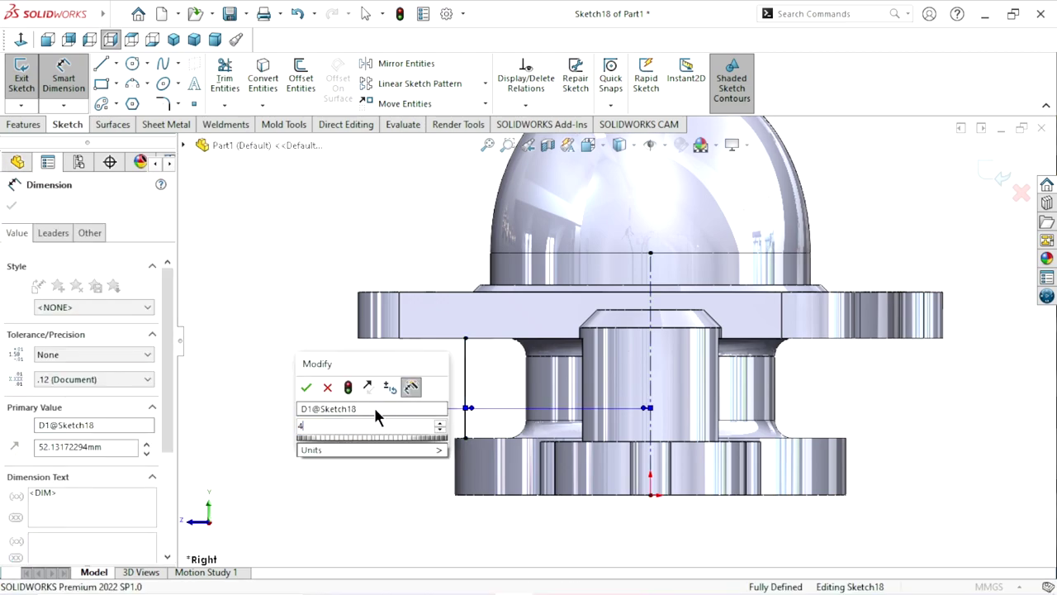
pyautogui.write('8')
pyautogui.click(306, 387)
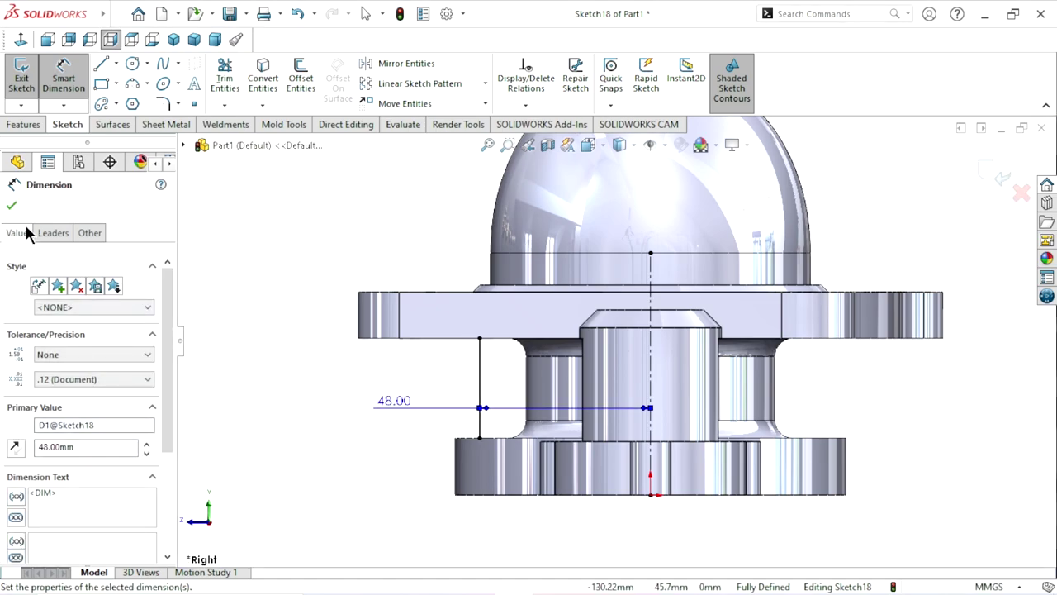
pyautogui.click(14, 206)
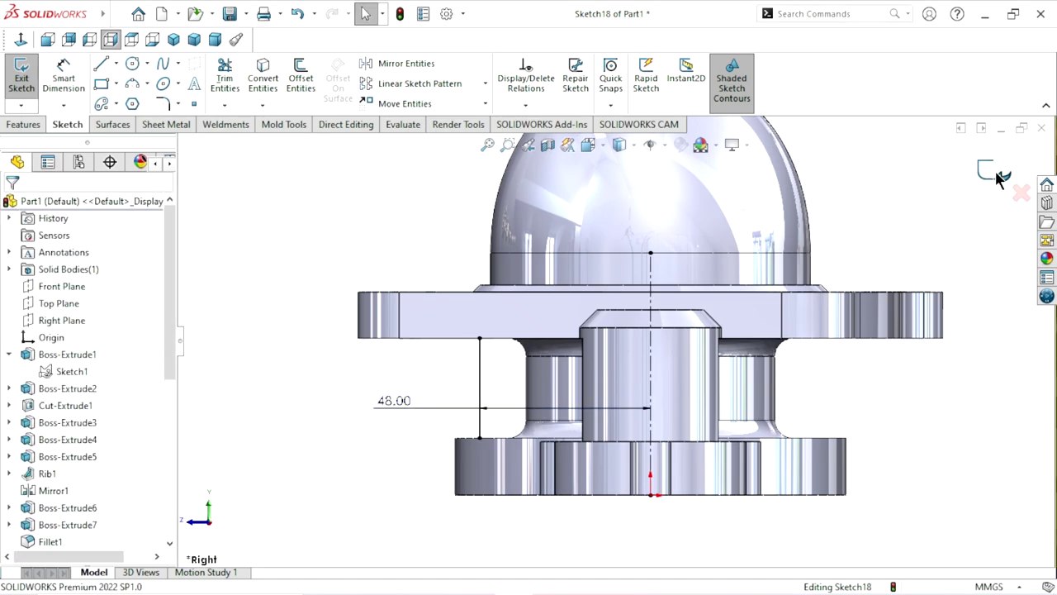
# Exit the sketch and create a 4 mm rib with the material side flipped.
pyautogui.hotkey('ctrl', 'b')
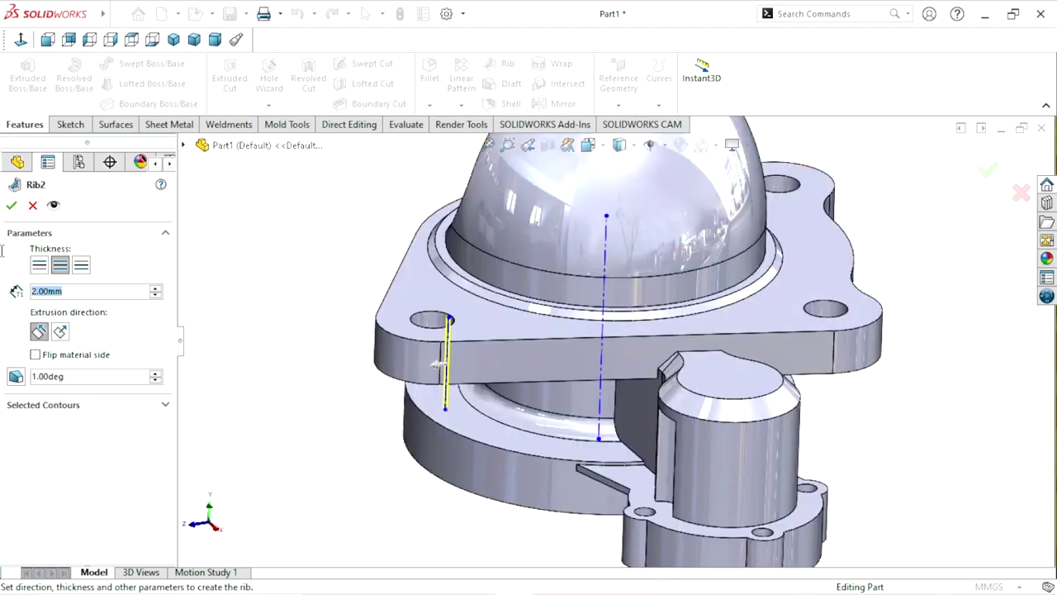
pyautogui.write('4')
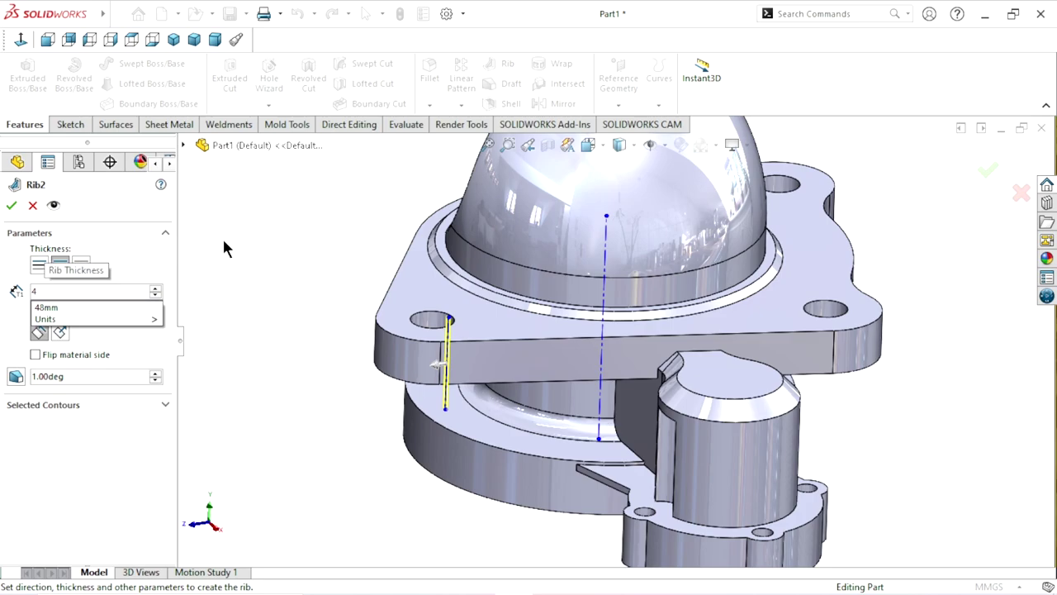
pyautogui.press('Return')
pyautogui.click(36, 353)
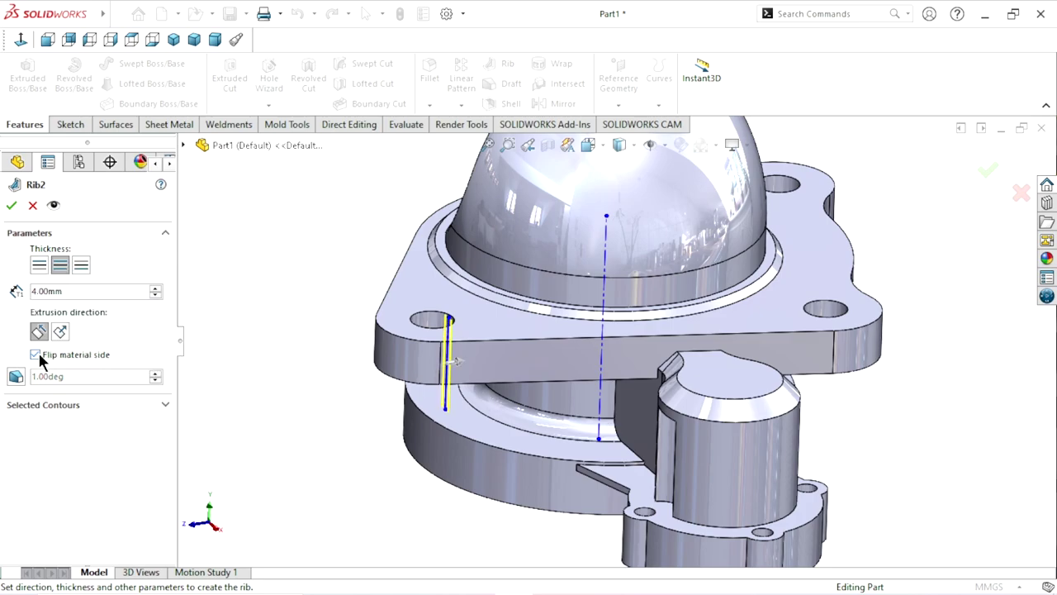
pyautogui.click(10, 207)
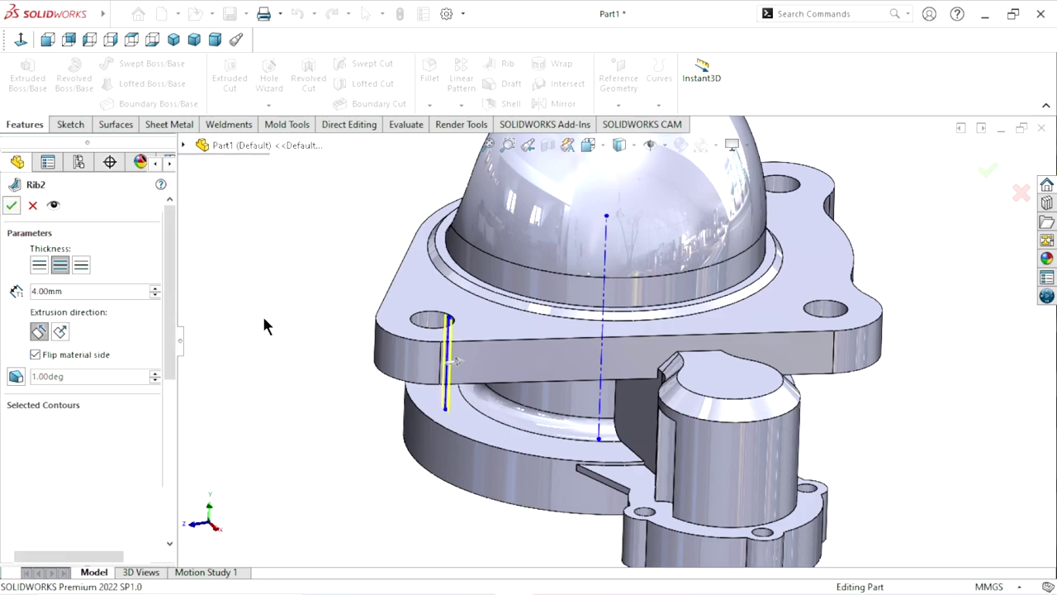
# Orbit and zoom to inspect the new rib from below and from the side.
pyautogui.moveTo(309, 417); pyautogui.dragTo(364, 354, button='middle')
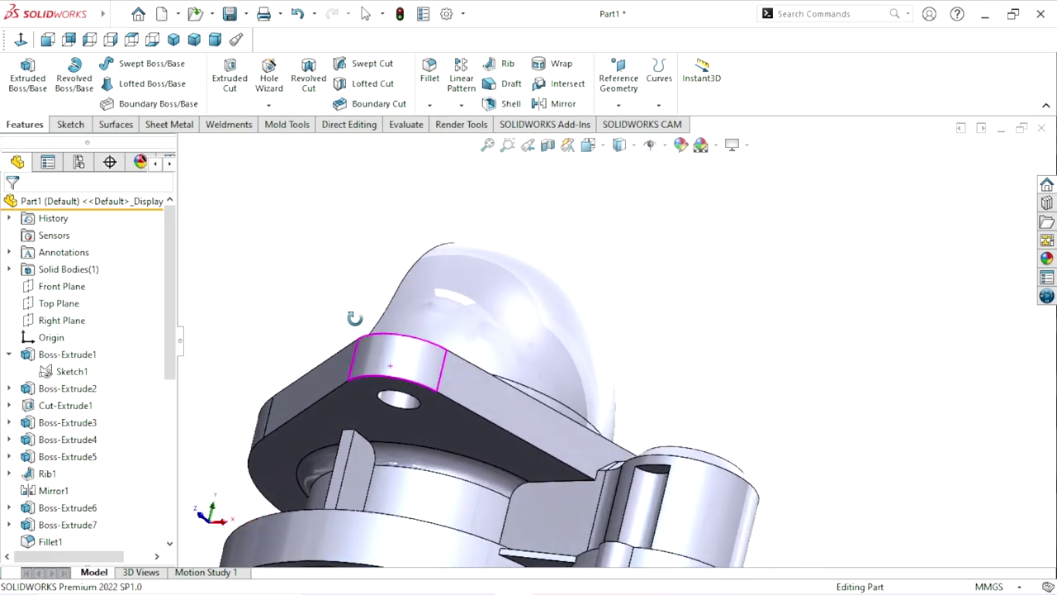
pyautogui.scroll(3, 351, 413)
pyautogui.moveTo(352, 413); pyautogui.dragTo(576, 358, button='middle')
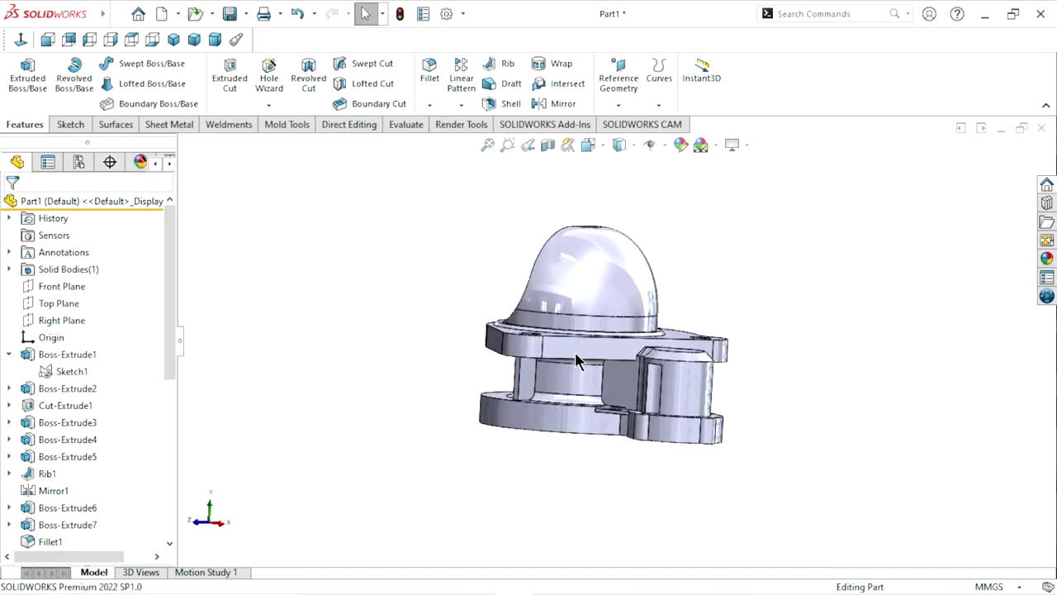
pyautogui.scroll(-5, 347, 405)
pyautogui.moveTo(347, 405)
pyautogui.mouseDown(button='middle')
pyautogui.moveTo(411, 383)
pyautogui.moveTo(503, 384)
pyautogui.mouseUp(button='middle')
pyautogui.scroll(5, 504, 384)
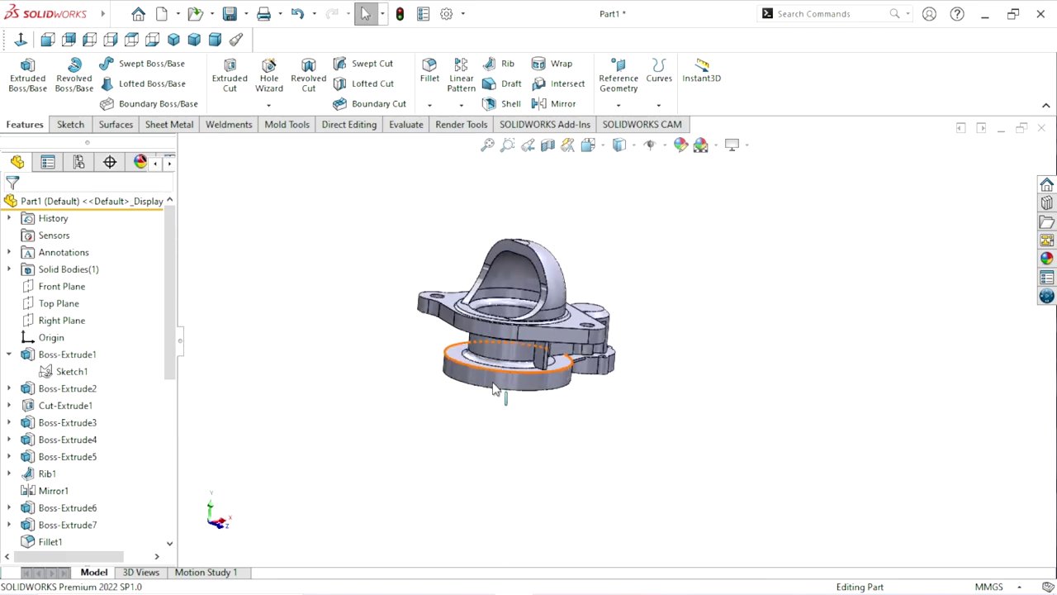
pyautogui.scroll(-3, 535, 353)
pyautogui.scroll(2, 535, 353)
pyautogui.scroll(1, 528, 347)
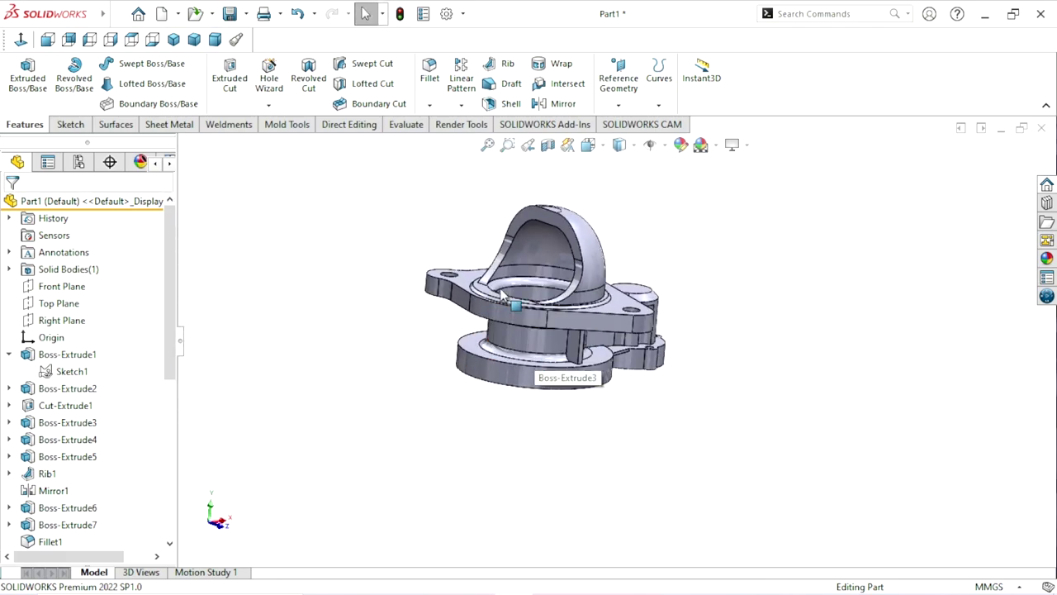
pyautogui.scroll(-3, 510, 301)
# Circular-pattern Rib2 around the hub's cylindrical face: 3 equally spaced instances over 270°.
pyautogui.click(461, 105)
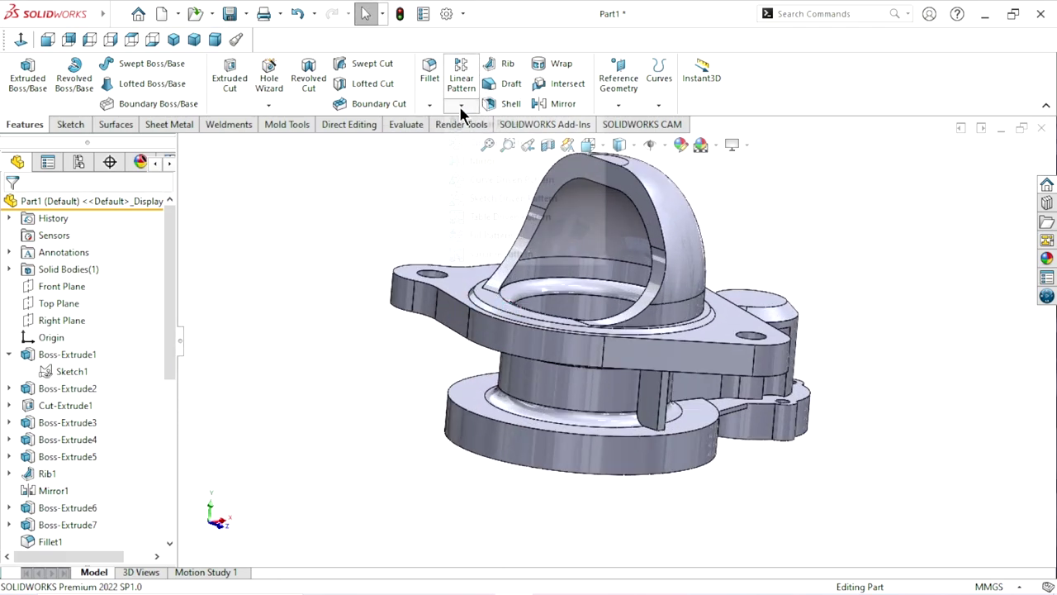
pyautogui.click(495, 142)
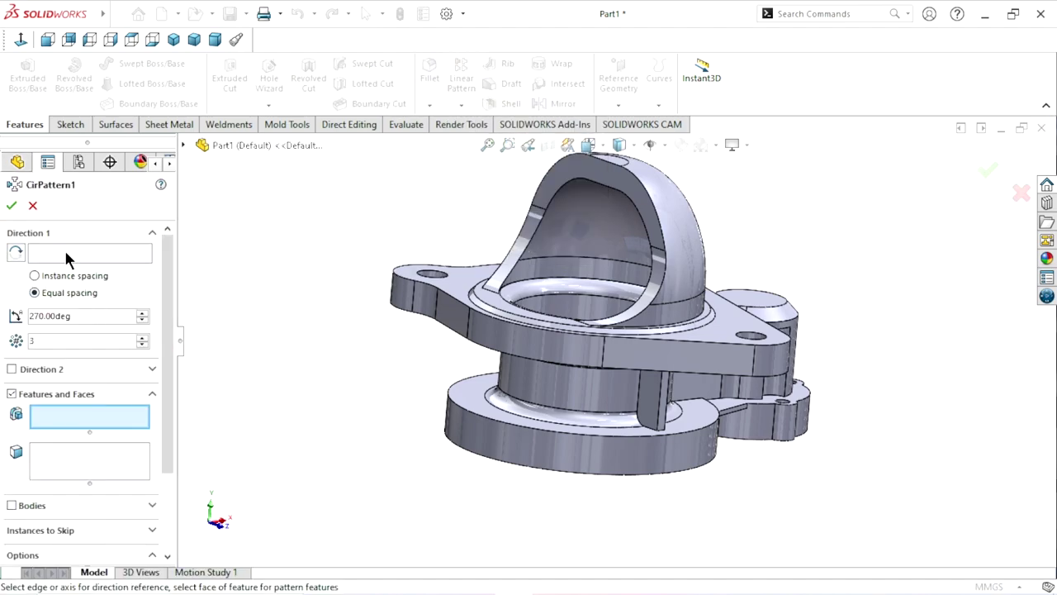
pyautogui.click(66, 255)
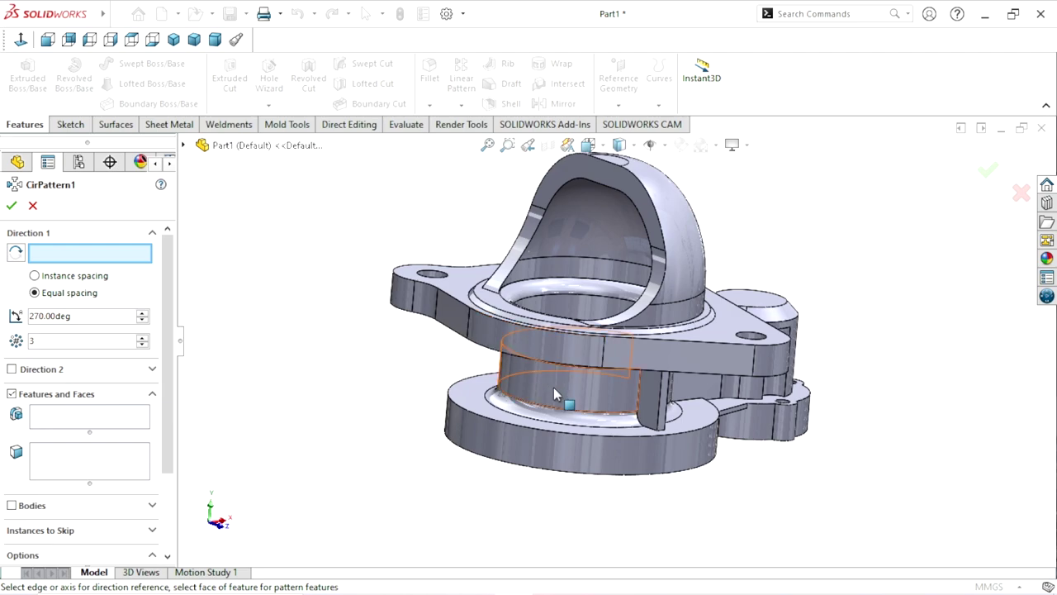
pyautogui.click(529, 397)
pyautogui.click(90, 421)
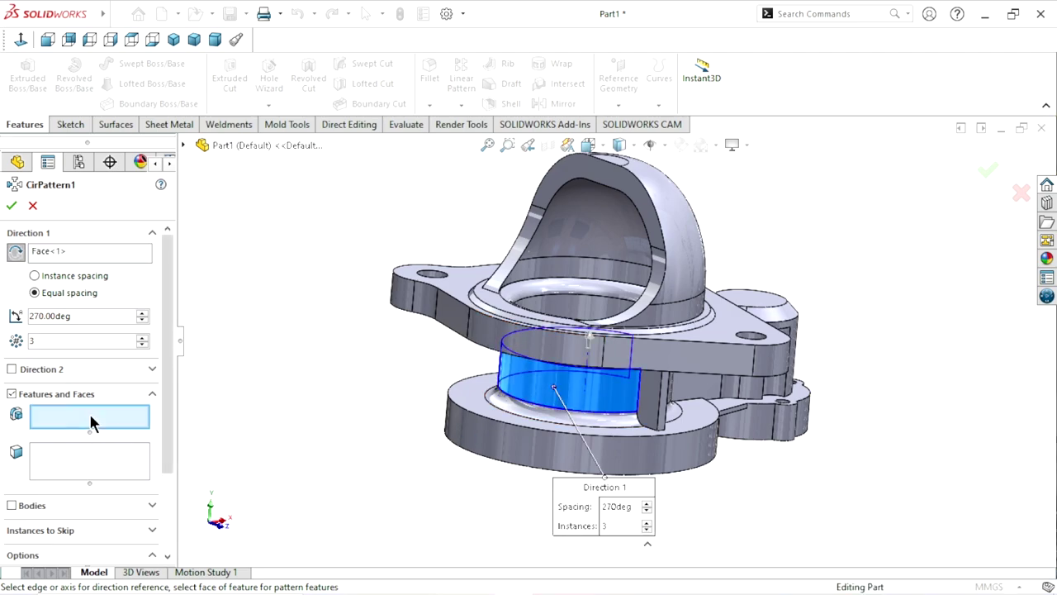
pyautogui.click(183, 146)
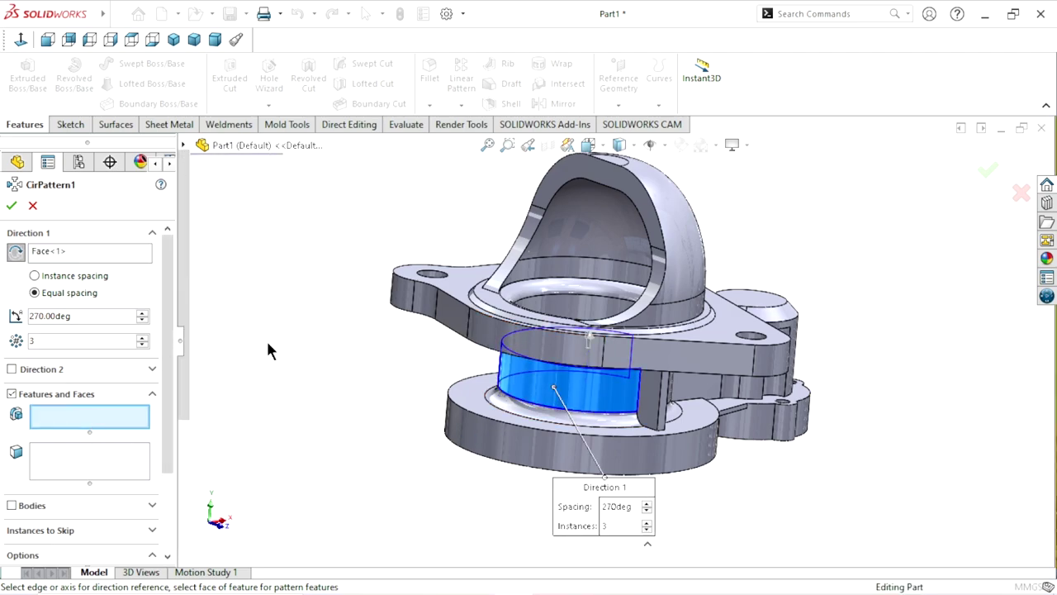
pyautogui.scroll(-4, 256, 426)
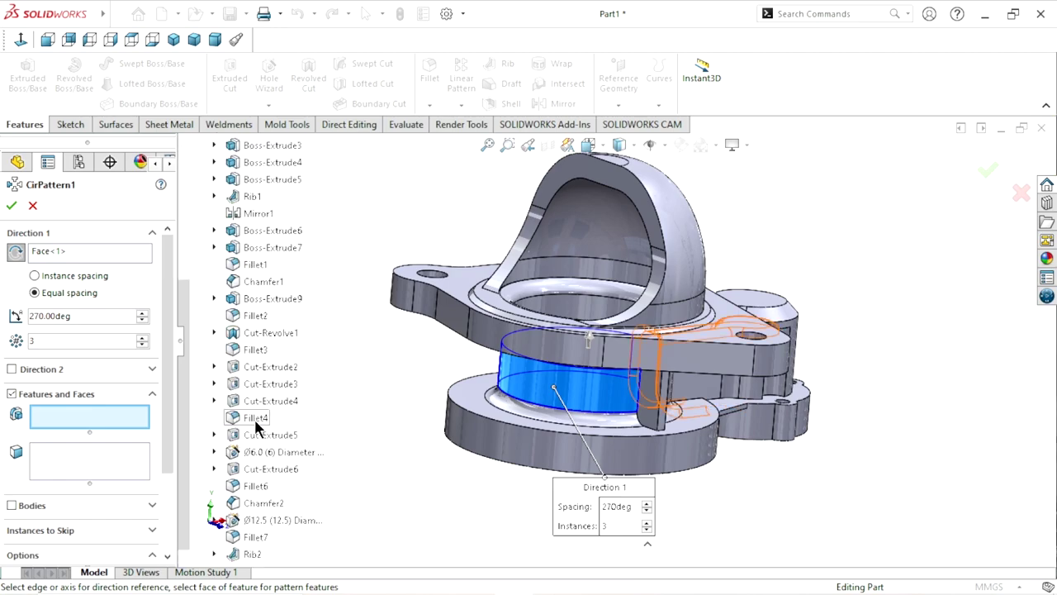
pyautogui.click(252, 553)
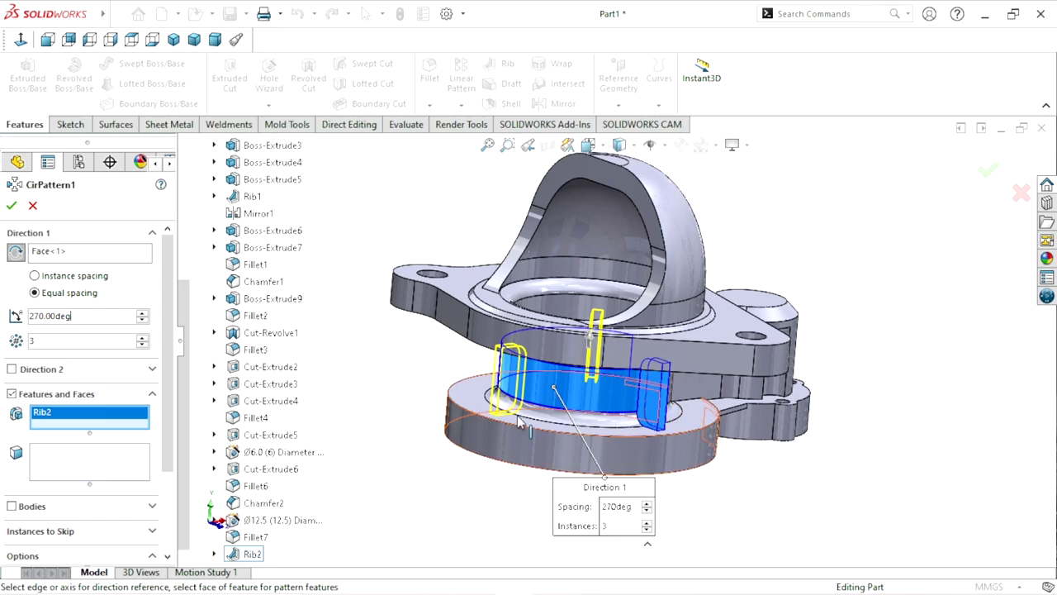
pyautogui.moveTo(463, 371)
pyautogui.mouseDown(button='middle')
pyautogui.moveTo(299, 354)
pyautogui.moveTo(355, 434)
pyautogui.mouseUp(button='middle')
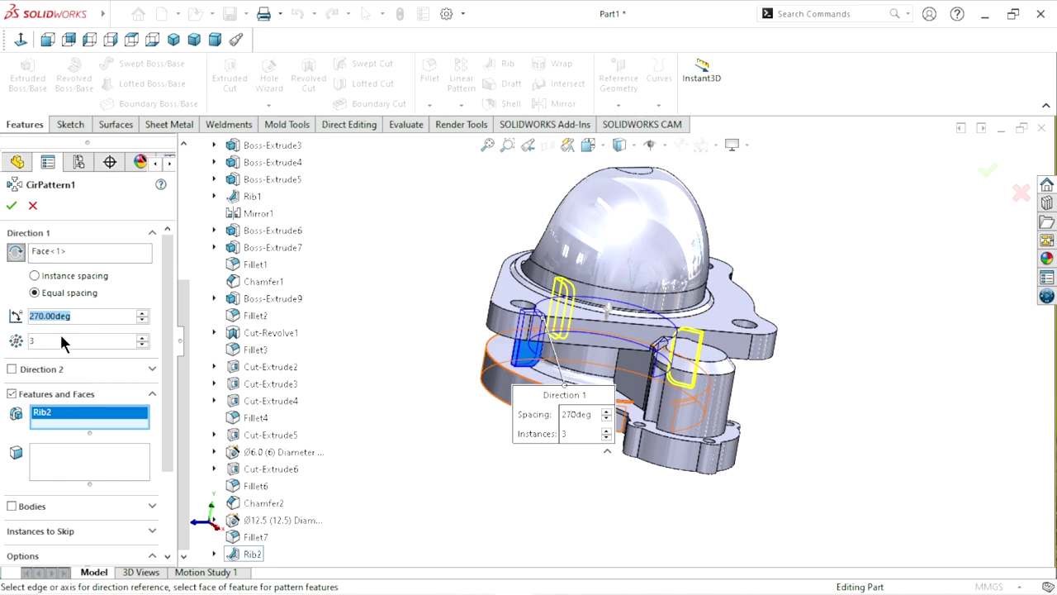
pyautogui.press('Tab')
pyautogui.click(12, 206)
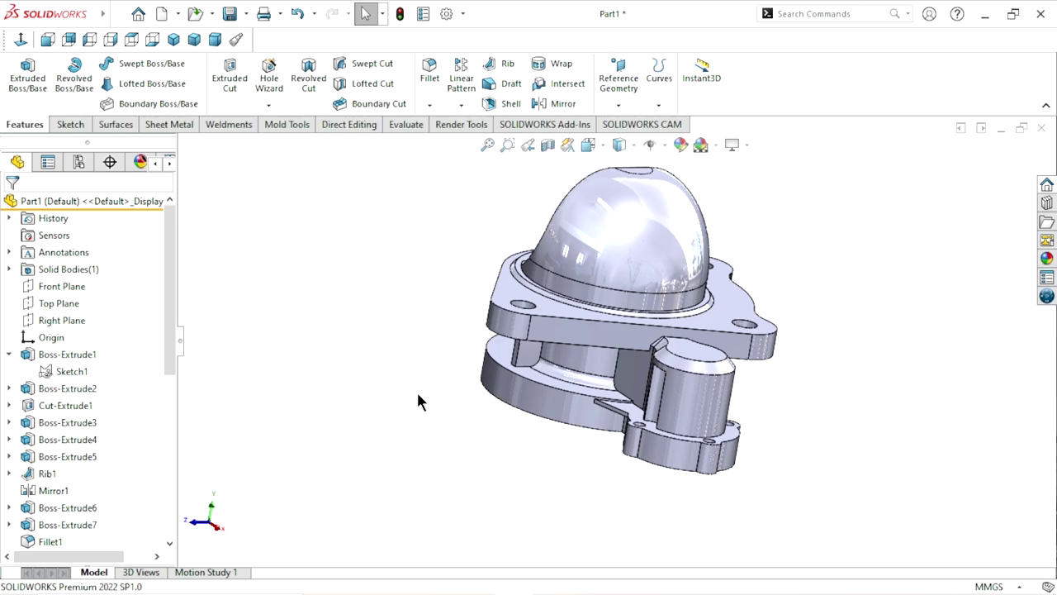
pyautogui.moveTo(479, 395)
pyautogui.mouseDown(button='middle')
pyautogui.moveTo(697, 215)
pyautogui.moveTo(700, 231)
pyautogui.moveTo(472, 382)
pyautogui.moveTo(465, 453)
pyautogui.moveTo(424, 342)
pyautogui.moveTo(478, 390)
pyautogui.moveTo(519, 394)
pyautogui.moveTo(674, 329)
pyautogui.moveTo(483, 250)
pyautogui.moveTo(825, 434)
pyautogui.moveTo(837, 331)
pyautogui.mouseUp(button='middle')
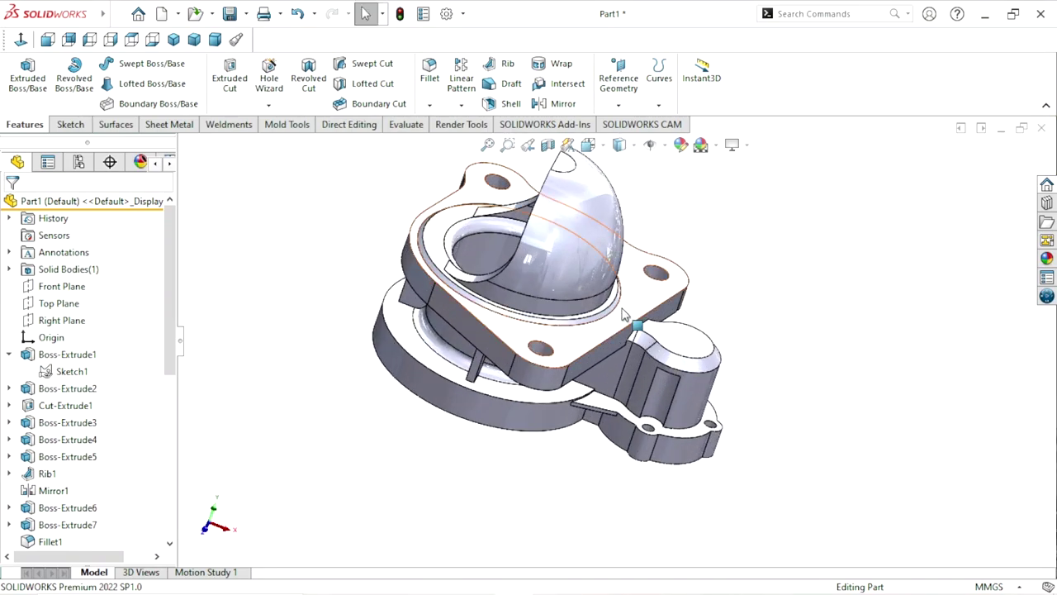
pyautogui.moveTo(633, 319)
pyautogui.mouseDown(button='middle')
pyautogui.moveTo(624, 312)
pyautogui.moveTo(775, 246)
pyautogui.moveTo(823, 272)
pyautogui.moveTo(810, 243)
pyautogui.moveTo(710, 302)
pyautogui.moveTo(669, 247)
pyautogui.moveTo(641, 328)
pyautogui.mouseUp(button='middle')
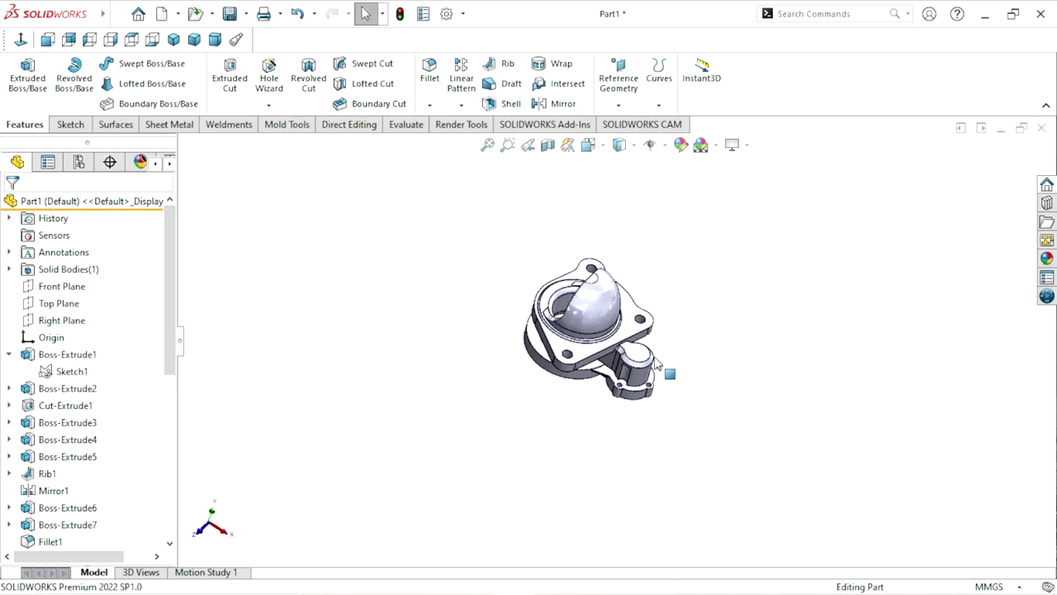
pyautogui.scroll(-2, 663, 358)
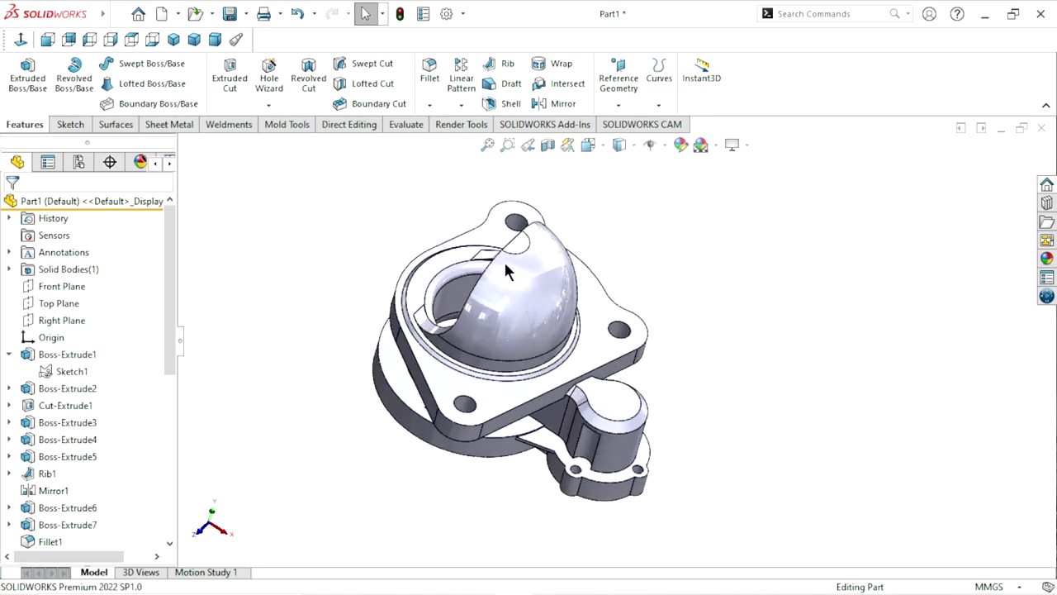
# Start a sketch on the dome top and draw two concentric circles centred on the origin.
pyautogui.click(527, 254)
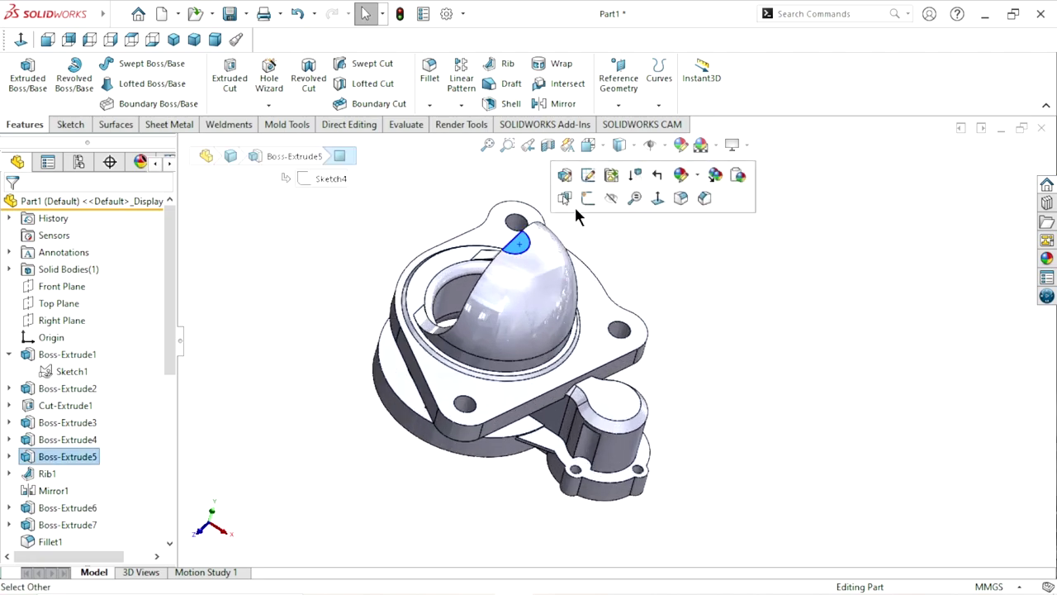
pyautogui.click(587, 204)
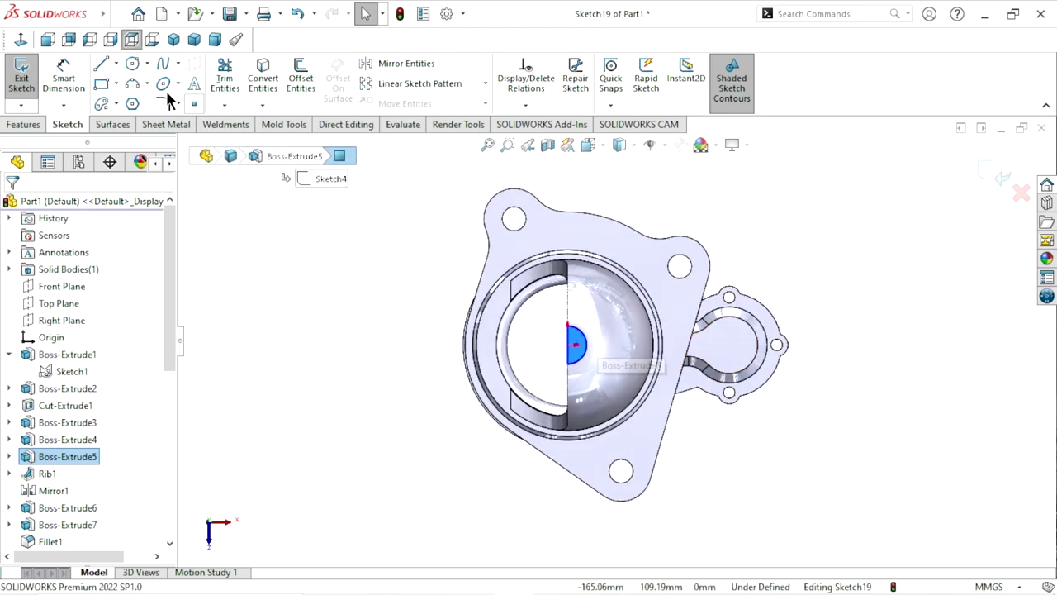
pyautogui.click(130, 64)
pyautogui.scroll(-3, 577, 355)
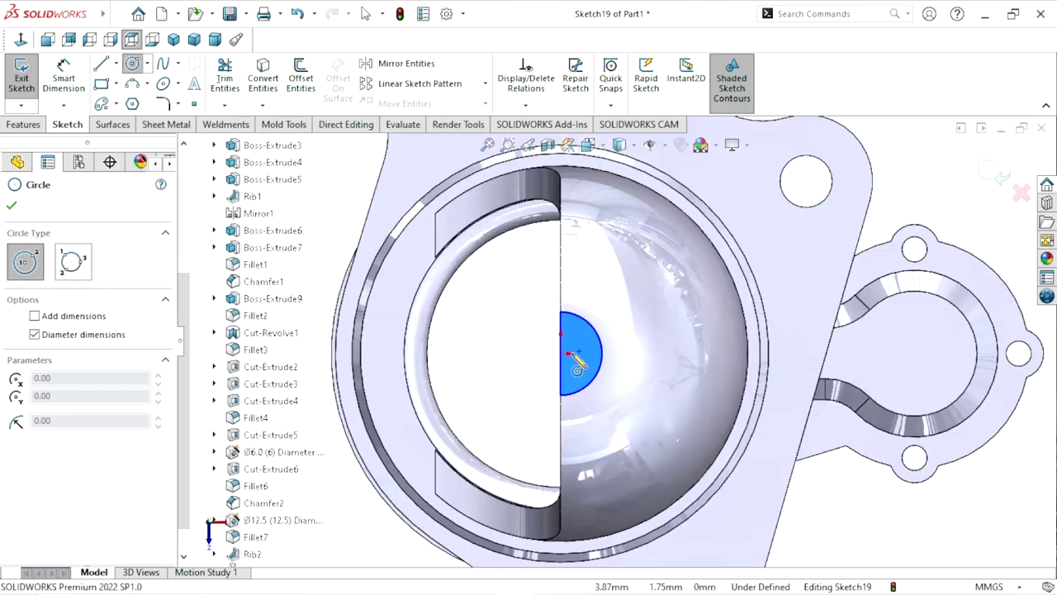
pyautogui.click(560, 353)
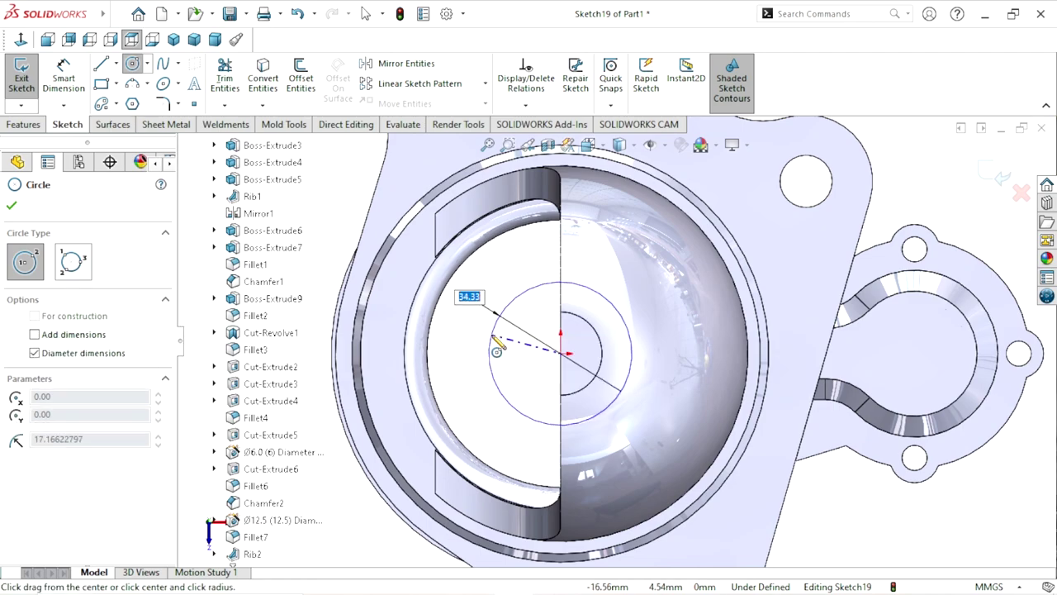
pyautogui.click(505, 353)
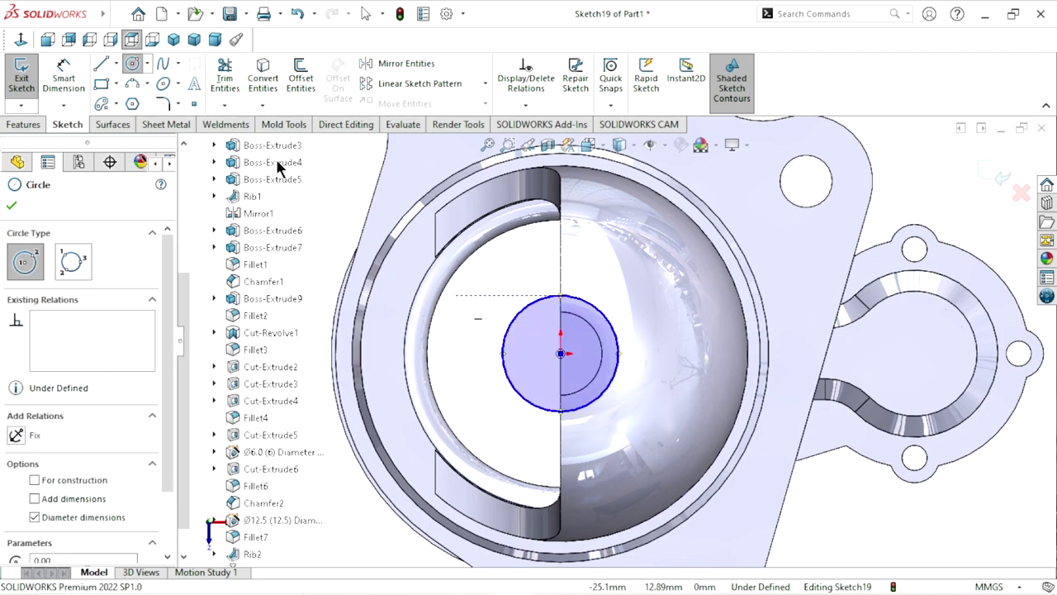
pyautogui.click(560, 354)
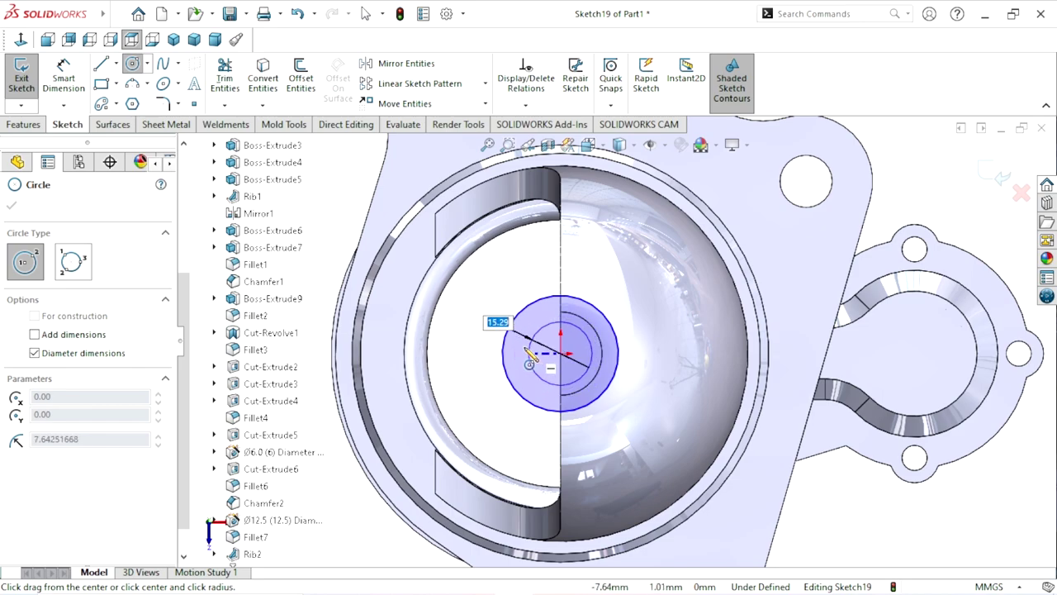
pyautogui.click(530, 353)
pyautogui.click(11, 206)
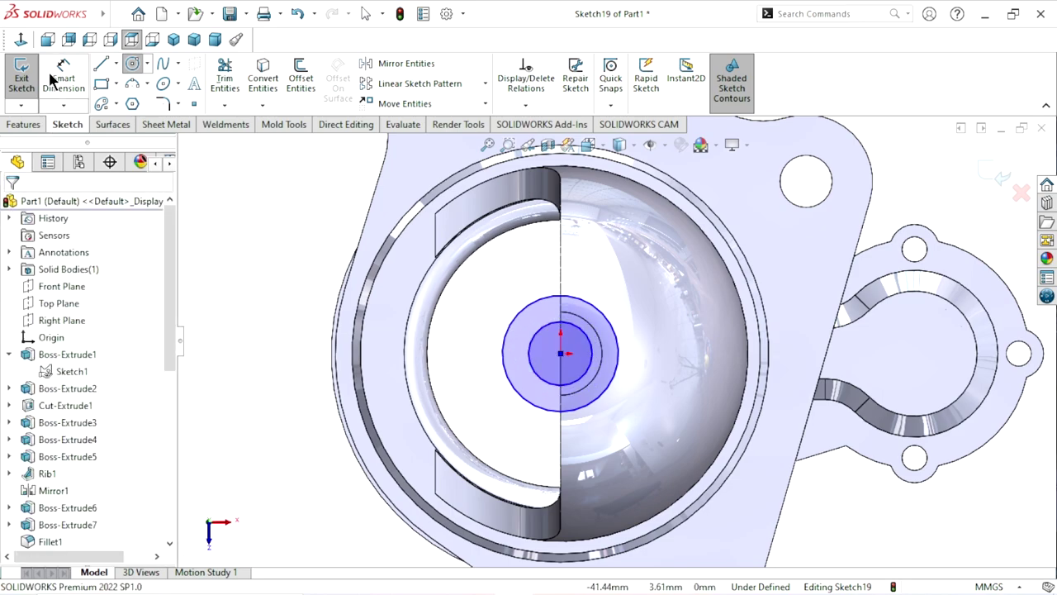
# Dimension the outer circle Ø20 mm and the inner circle Ø13 mm.
pyautogui.click(63, 73)
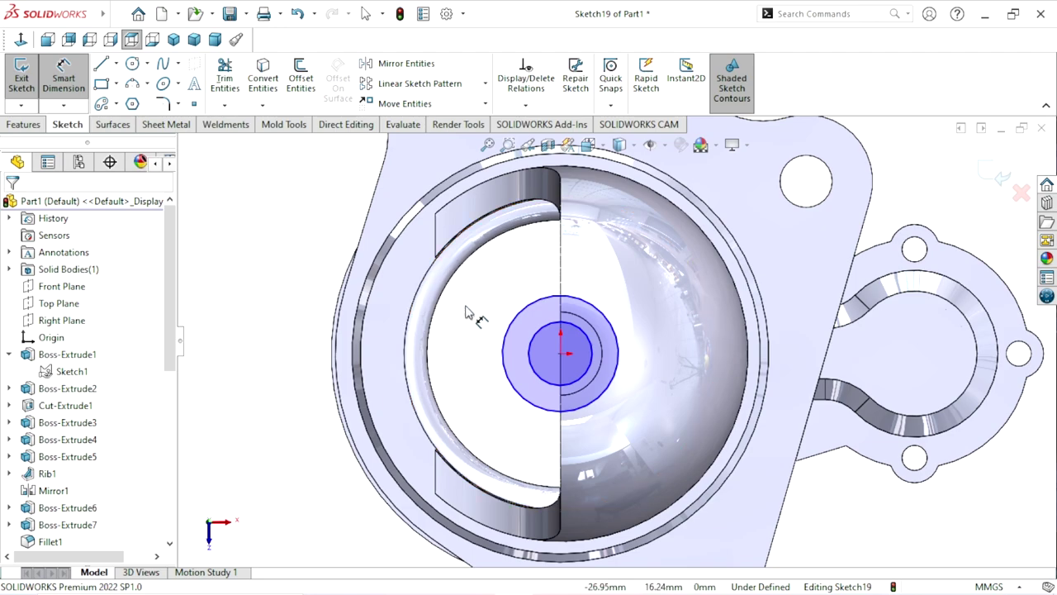
pyautogui.click(501, 331)
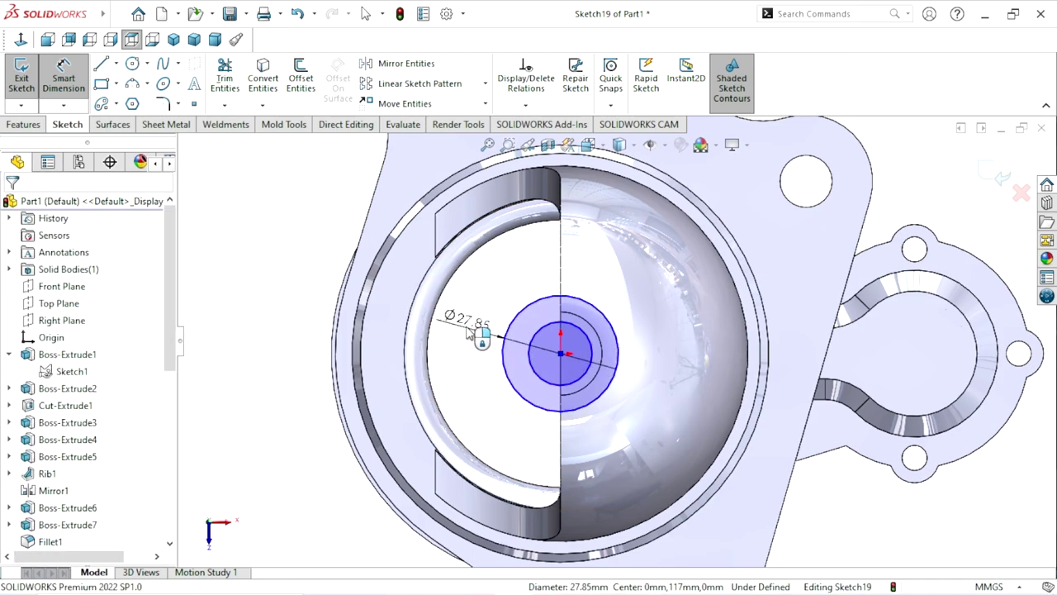
pyautogui.click(468, 330)
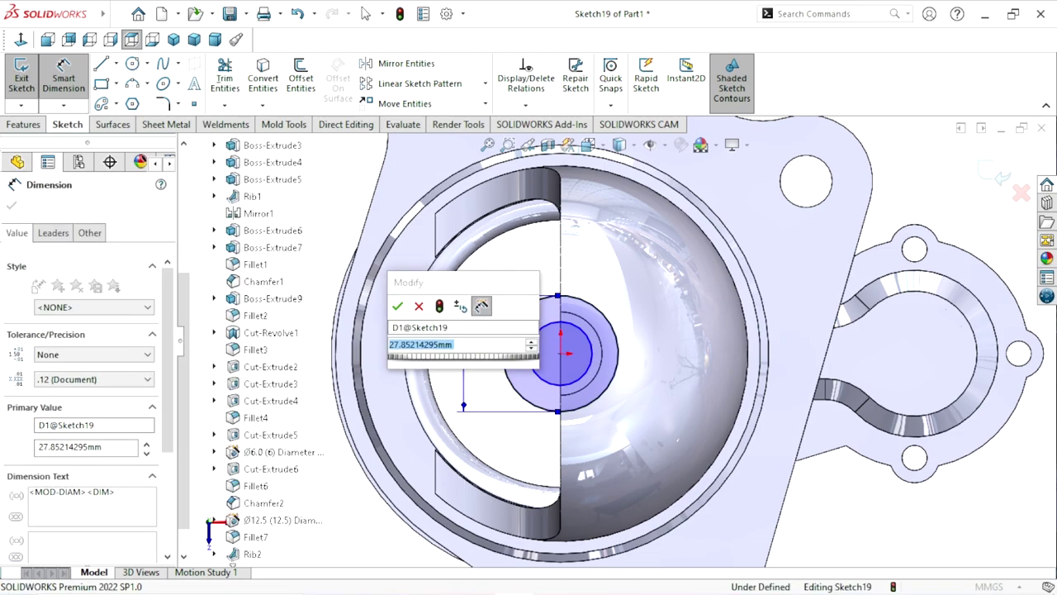
pyautogui.write('20')
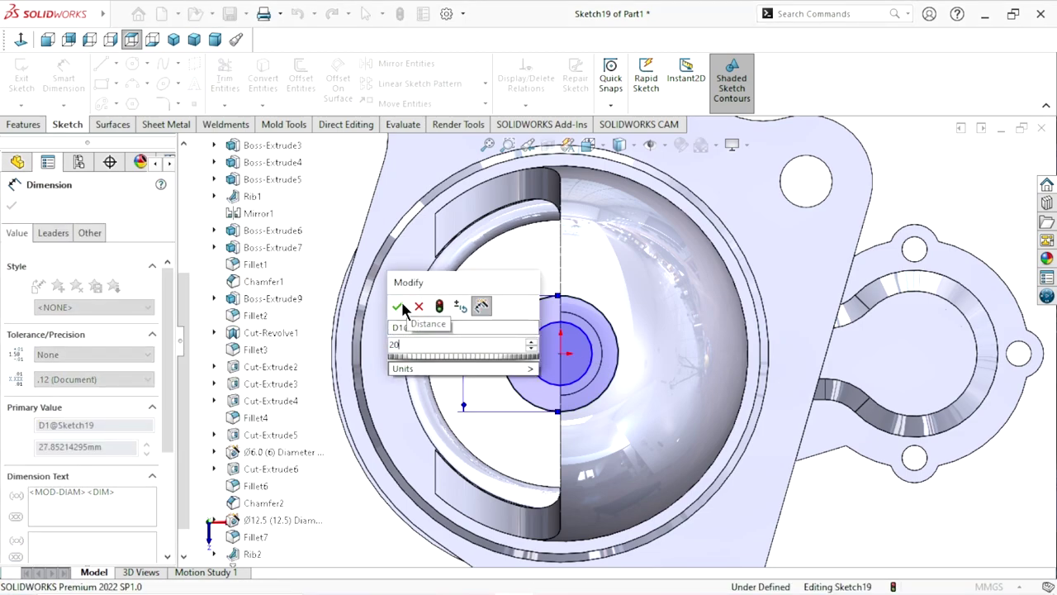
pyautogui.click(397, 305)
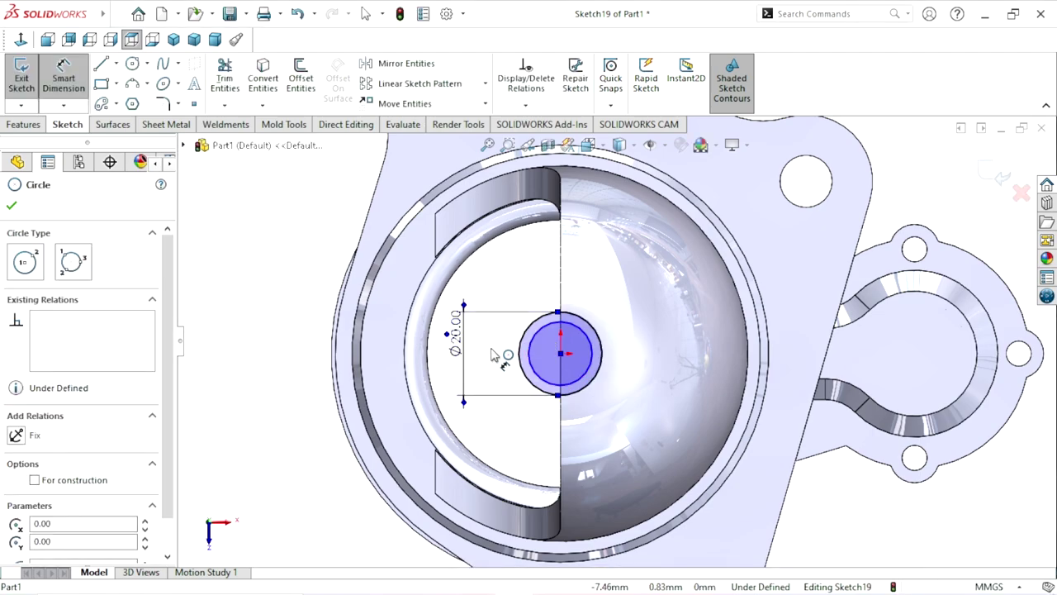
pyautogui.click(520, 354)
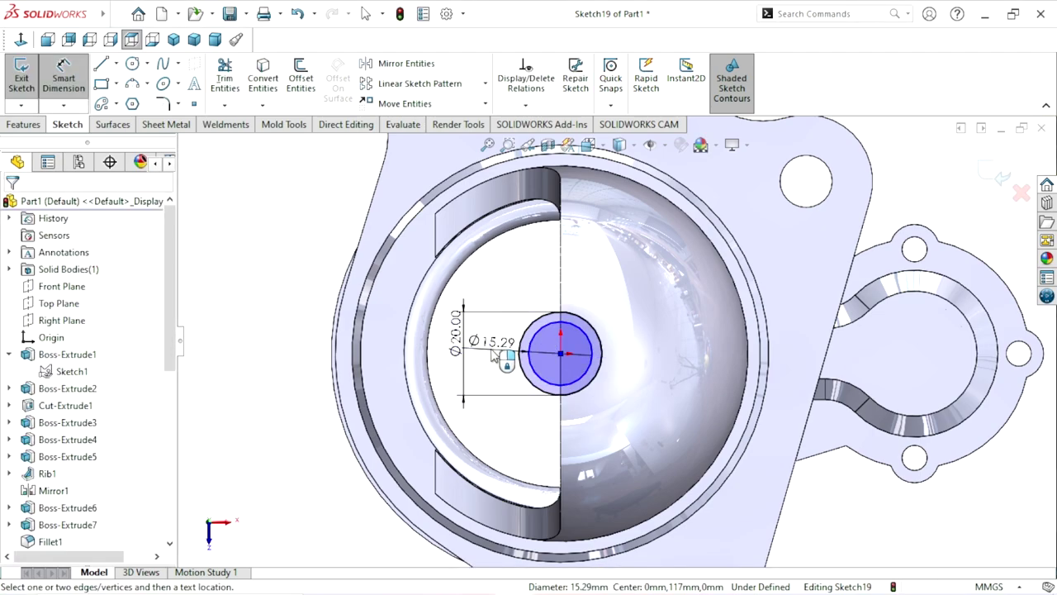
pyautogui.click(493, 355)
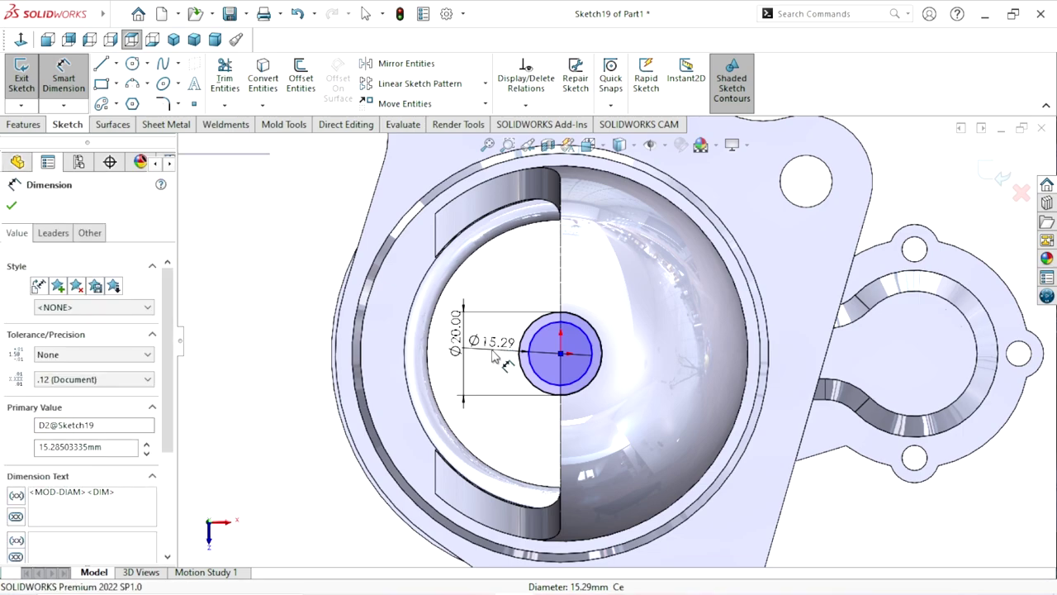
pyautogui.write('13')
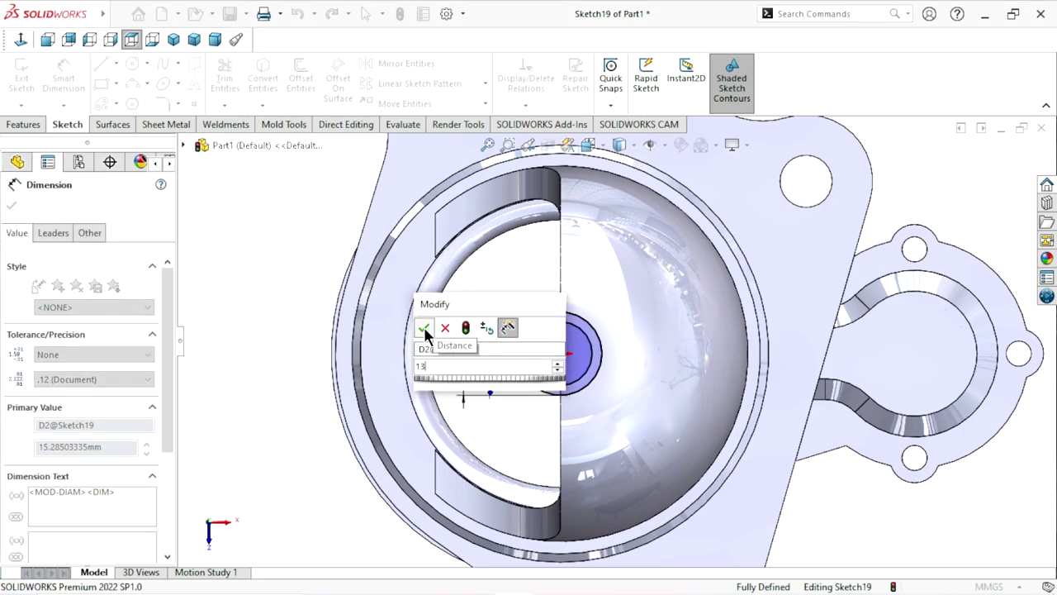
pyautogui.click(423, 328)
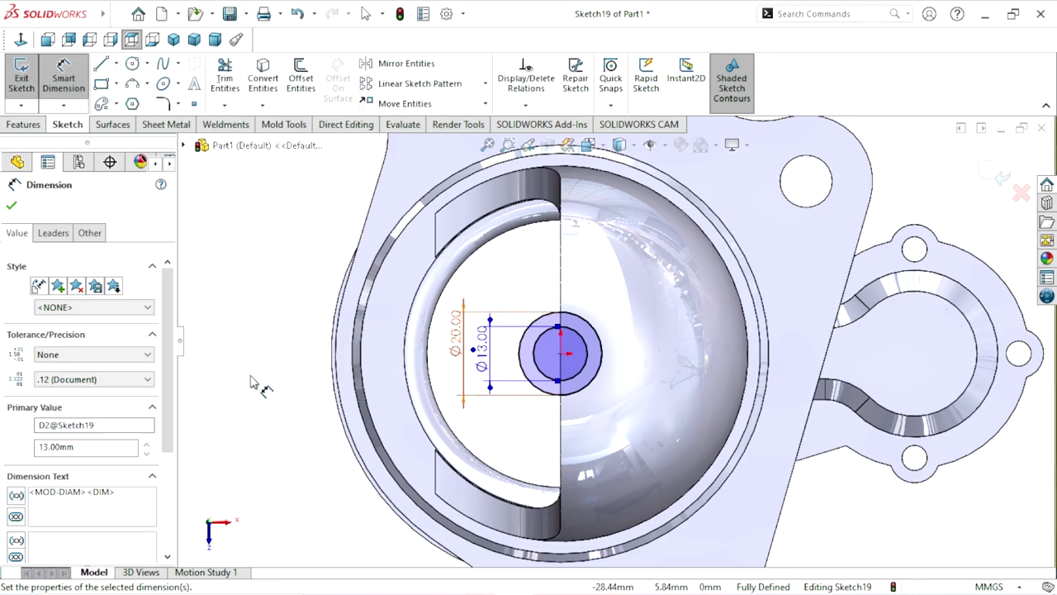
pyautogui.click(12, 206)
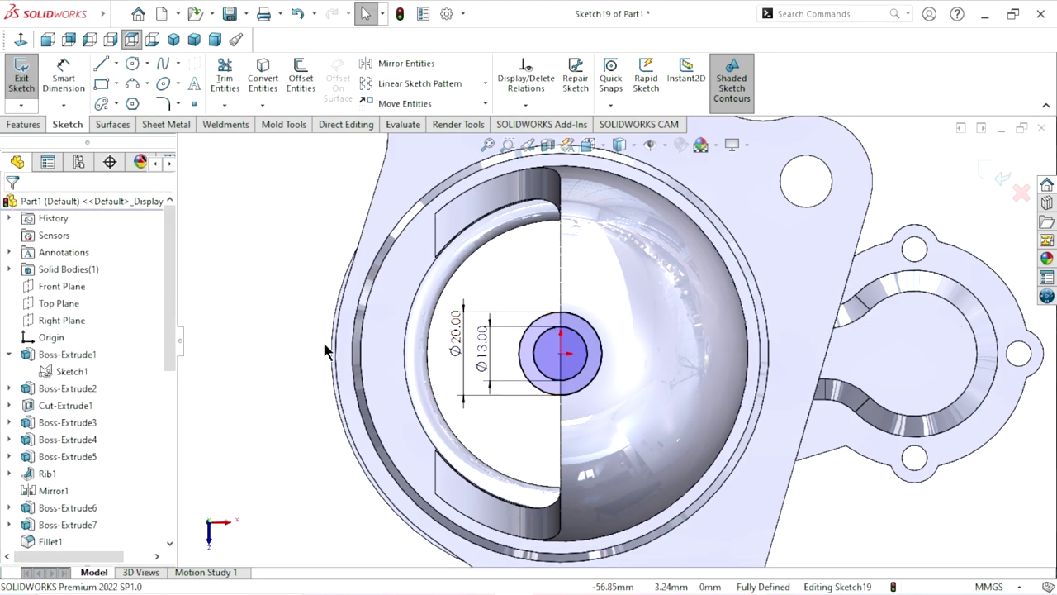
pyautogui.click(23, 124)
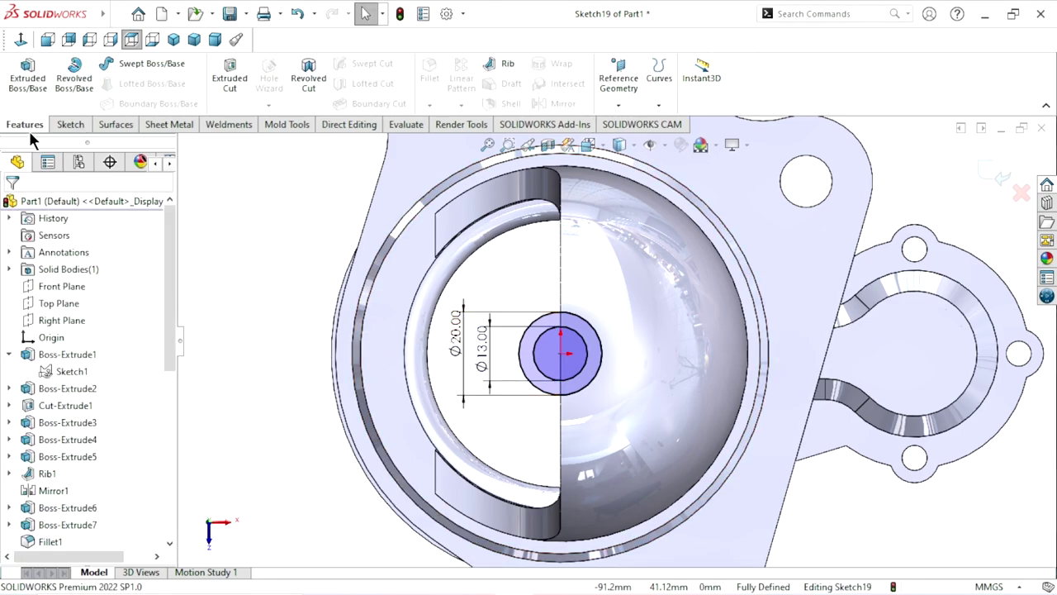
# Start a boss extrude of the circle sketch, Blind 2 mm in Direction 1.
pyautogui.click(27, 78)
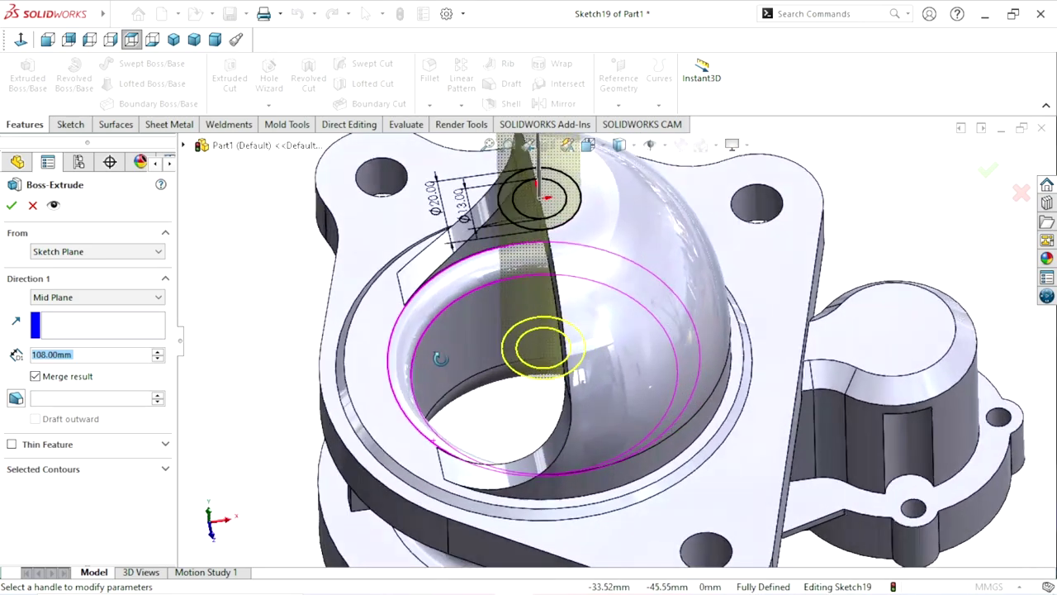
pyautogui.moveTo(440, 357); pyautogui.dragTo(468, 350, button='middle')
pyautogui.scroll(5, 468, 350)
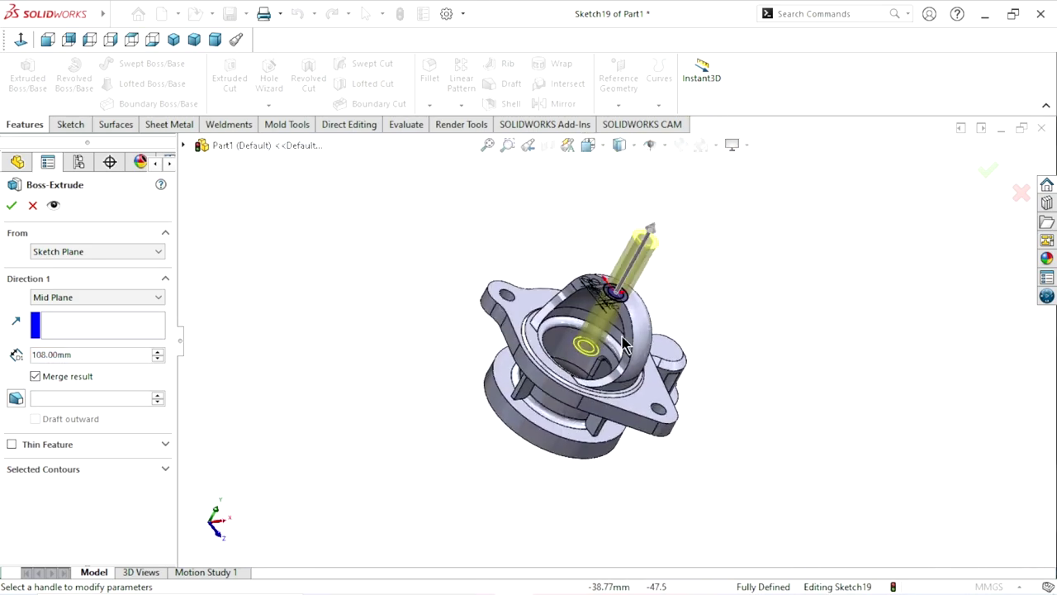
pyautogui.scroll(-5, 636, 302)
pyautogui.click(76, 297)
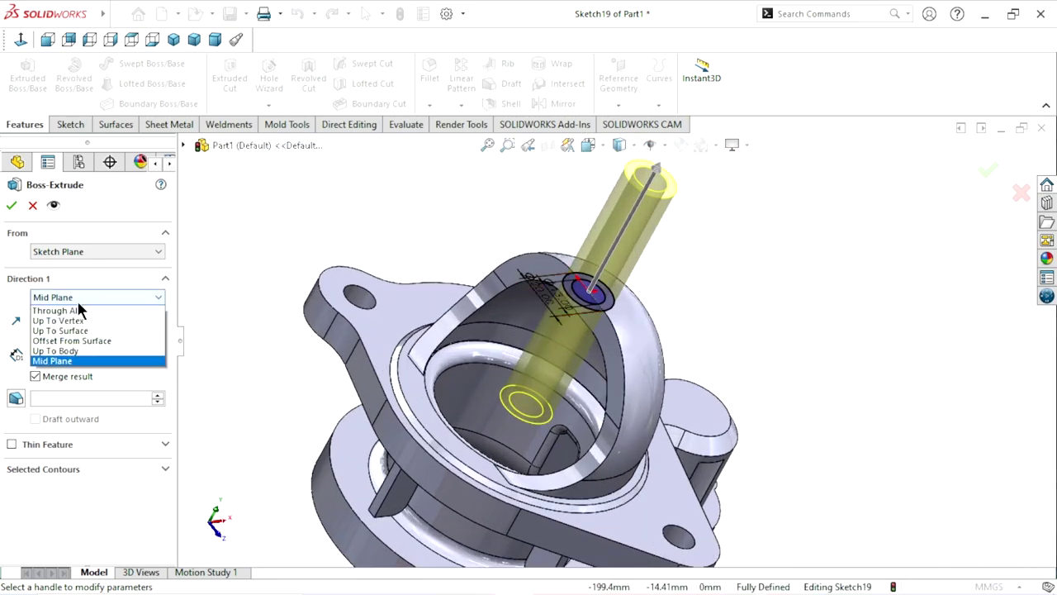
pyautogui.click(78, 310)
pyautogui.click(105, 353)
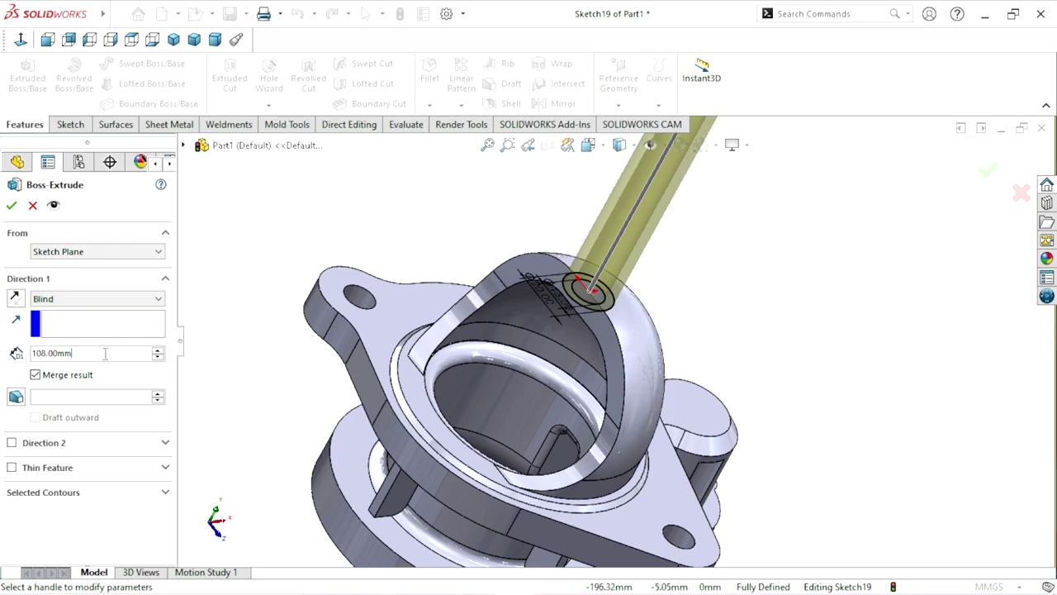
pyautogui.write('2')
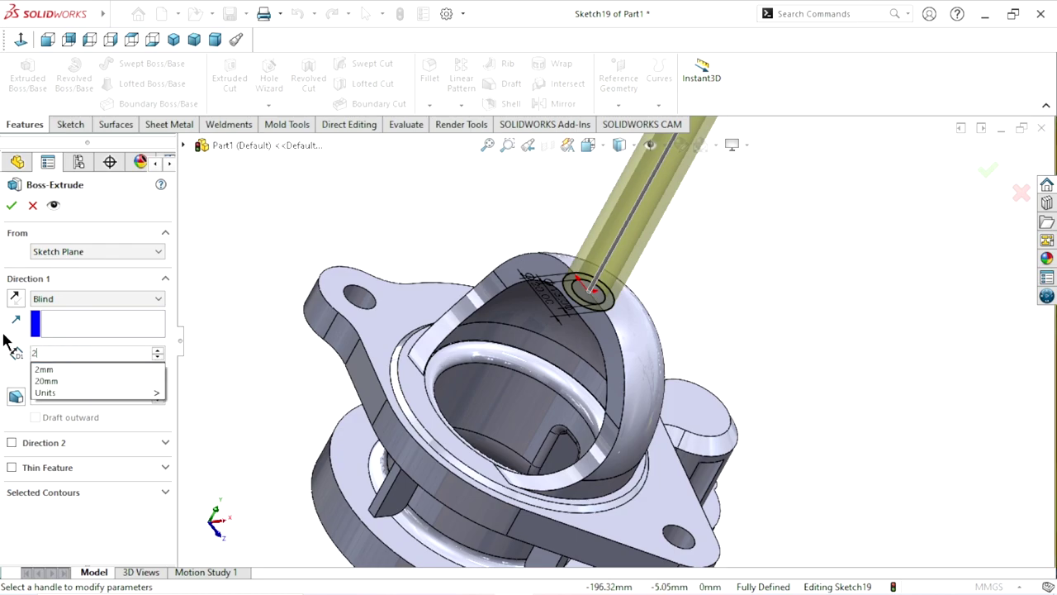
pyautogui.click(127, 369)
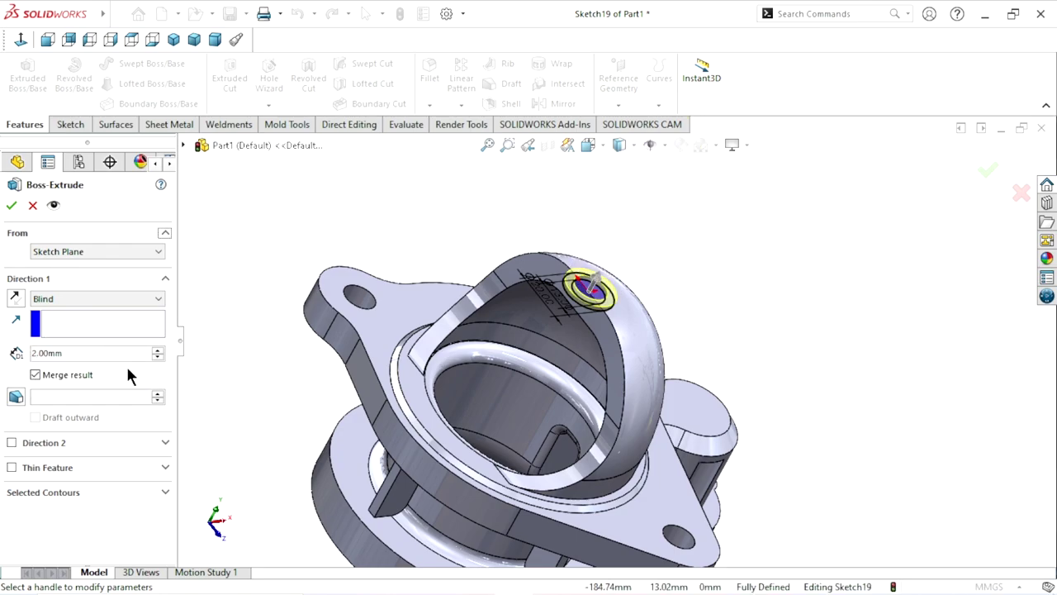
# Select the ring contour of the sketch as the region to extrude.
pyautogui.click(56, 491)
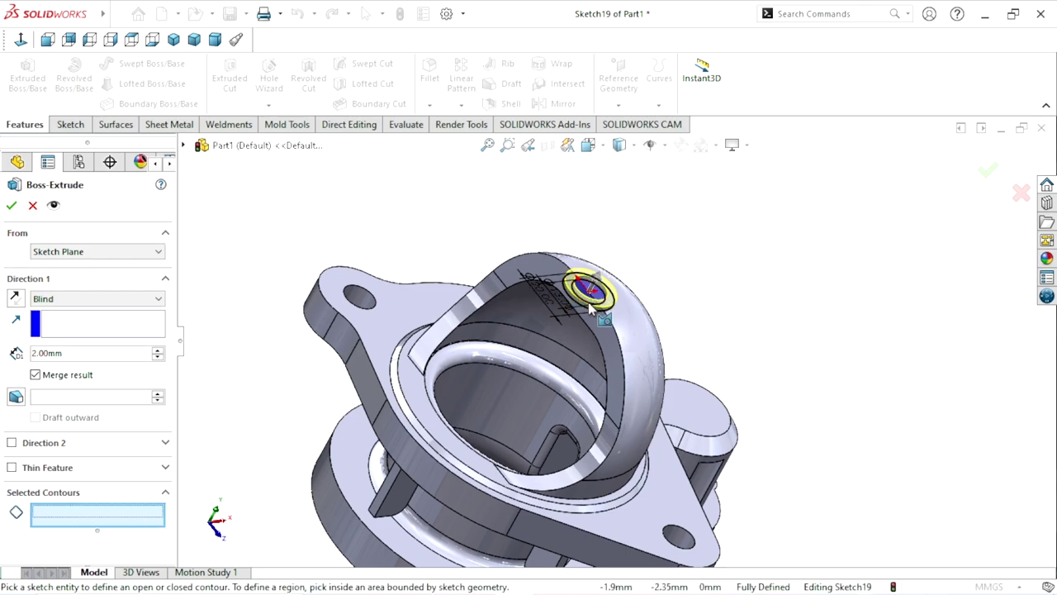
pyautogui.scroll(-3, 589, 305)
pyautogui.scroll(-3, 589, 300)
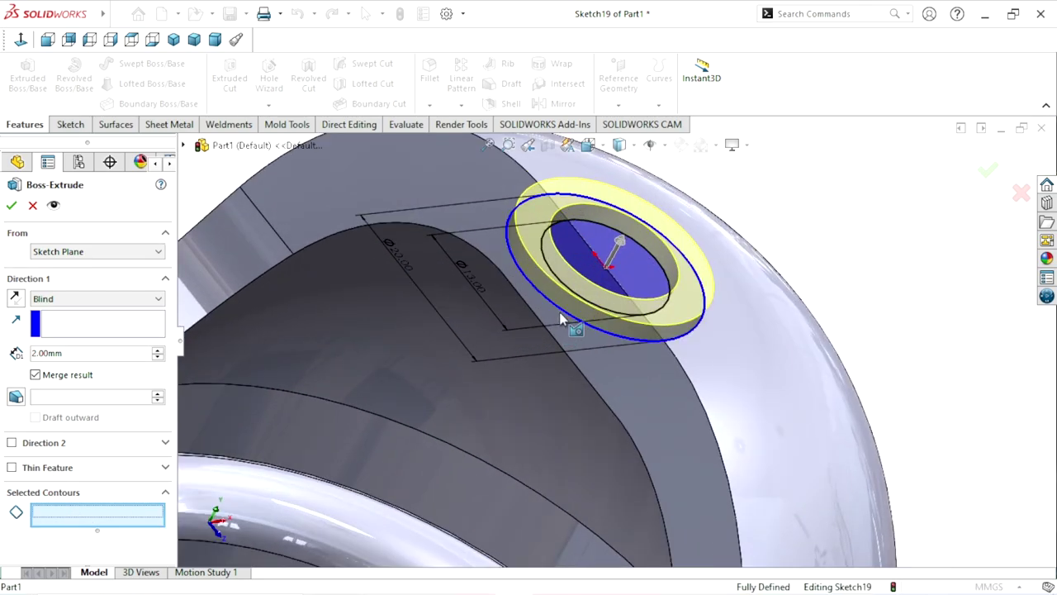
pyautogui.click(561, 319)
pyautogui.scroll(2, 457, 386)
pyautogui.scroll(2, 456, 384)
pyautogui.scroll(2, 463, 388)
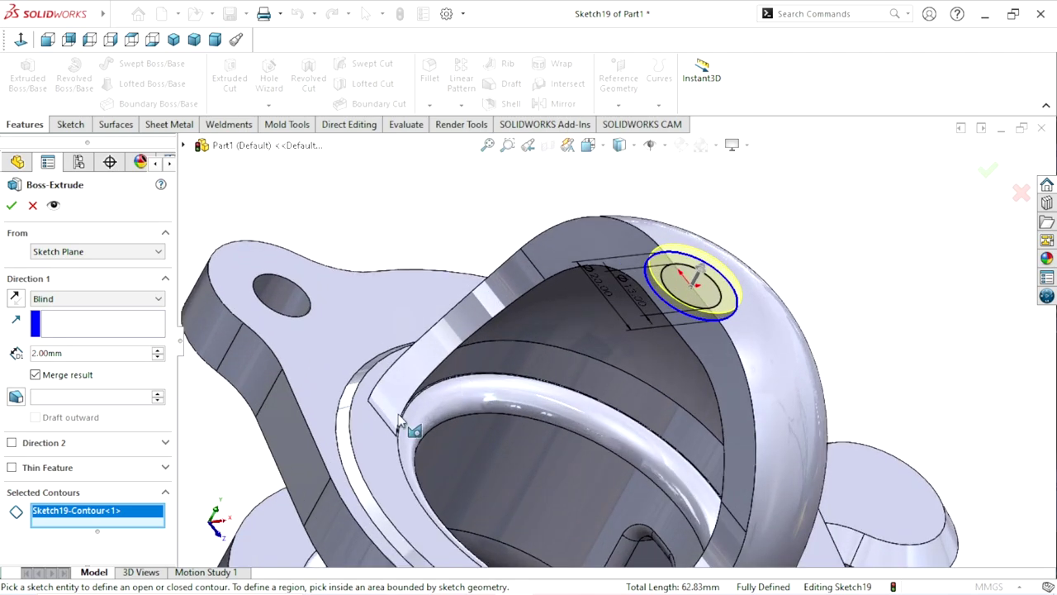
# Add Direction 2 as Blind 12 mm and accept the boss extrusion.
pyautogui.click(12, 443)
pyautogui.scroll(-1, 83, 459)
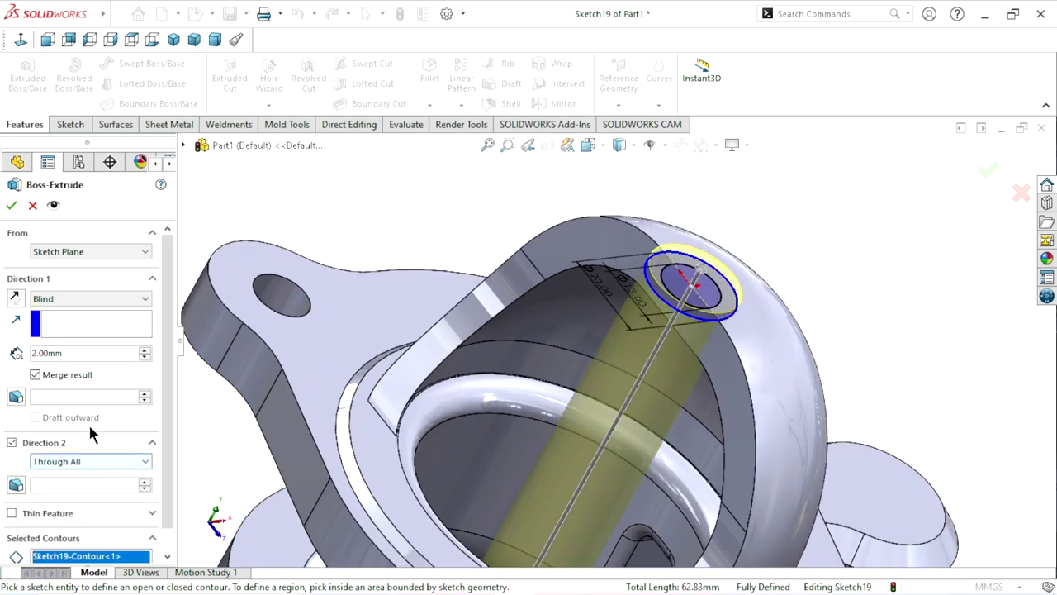
pyautogui.click(83, 460)
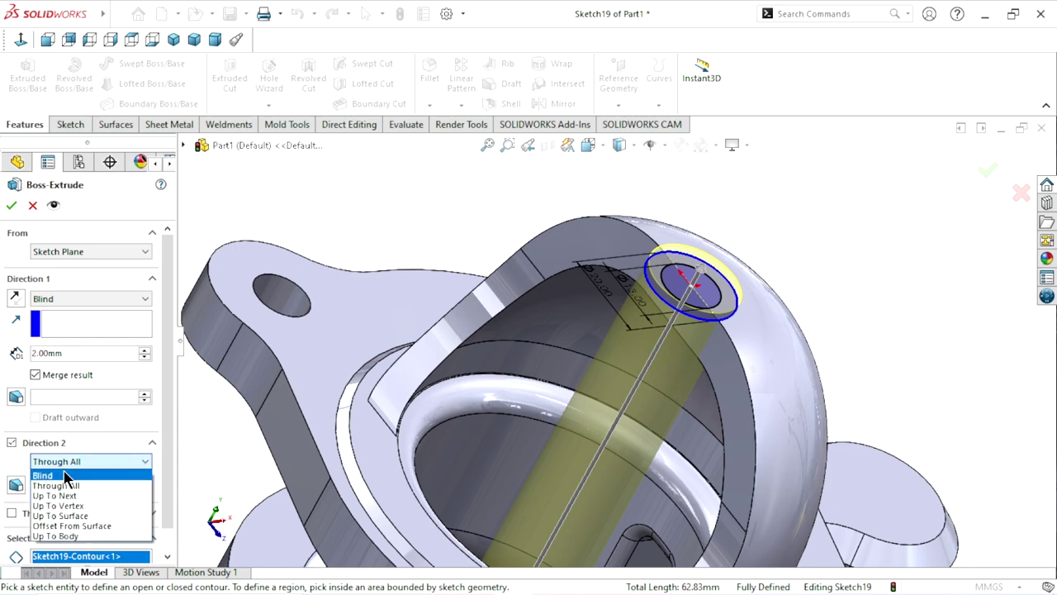
pyautogui.click(67, 474)
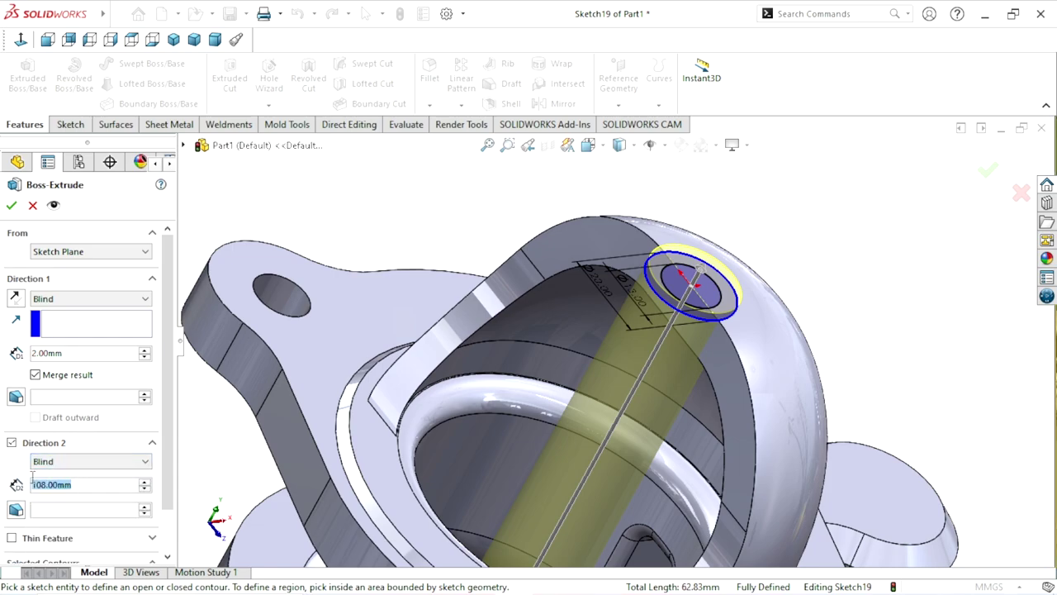
pyautogui.write('2')
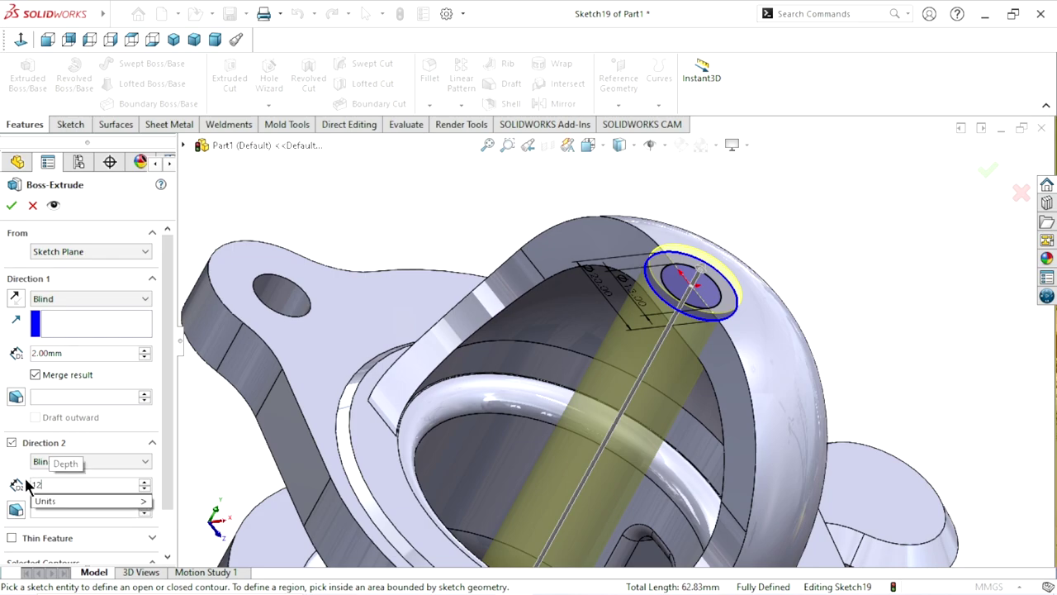
pyautogui.press('Return')
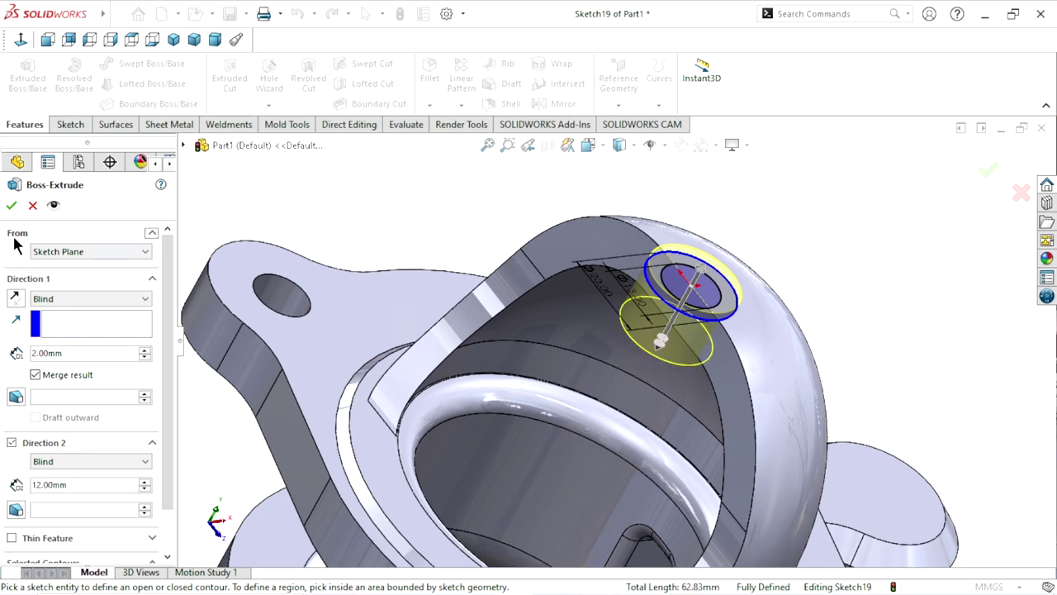
pyautogui.click(11, 206)
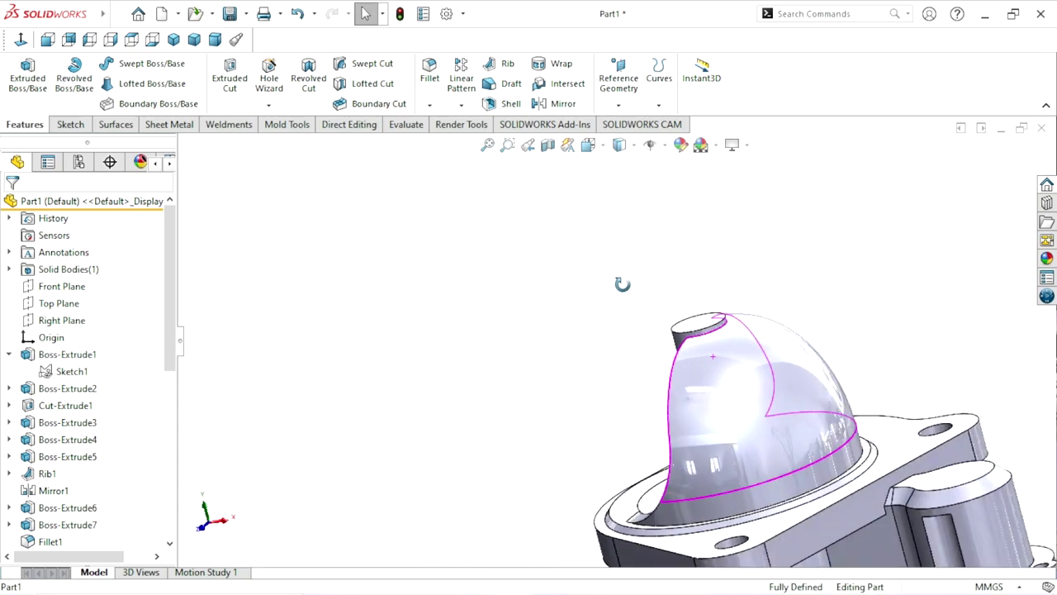
# Expand Boss-Extrude10 at the bottom of the feature tree and select Sketch19.
pyautogui.moveTo(665, 335); pyautogui.dragTo(802, 283, button='middle')
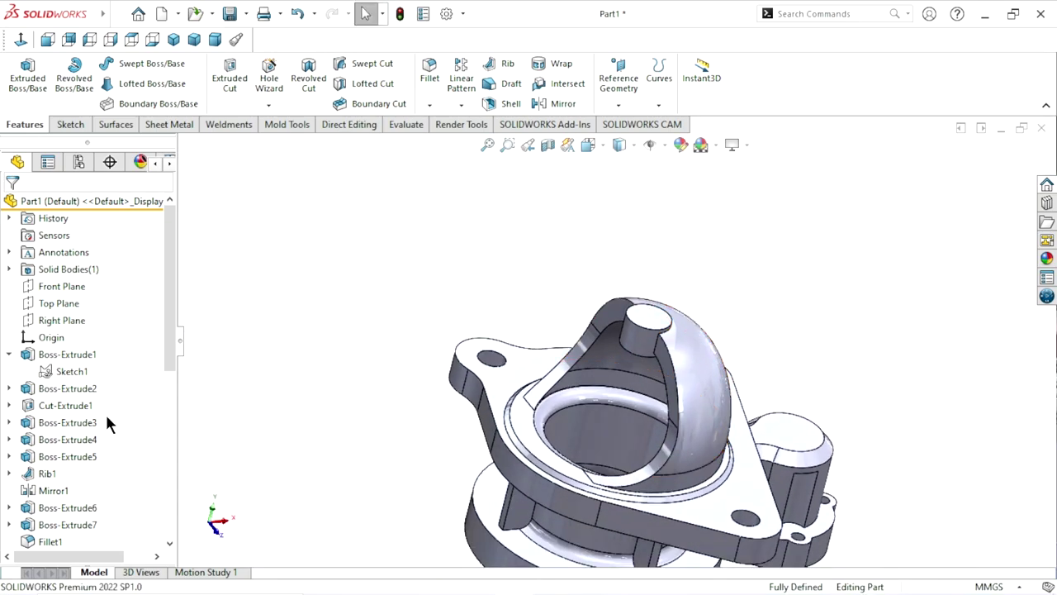
pyautogui.moveTo(170, 328); pyautogui.dragTo(135, 523)
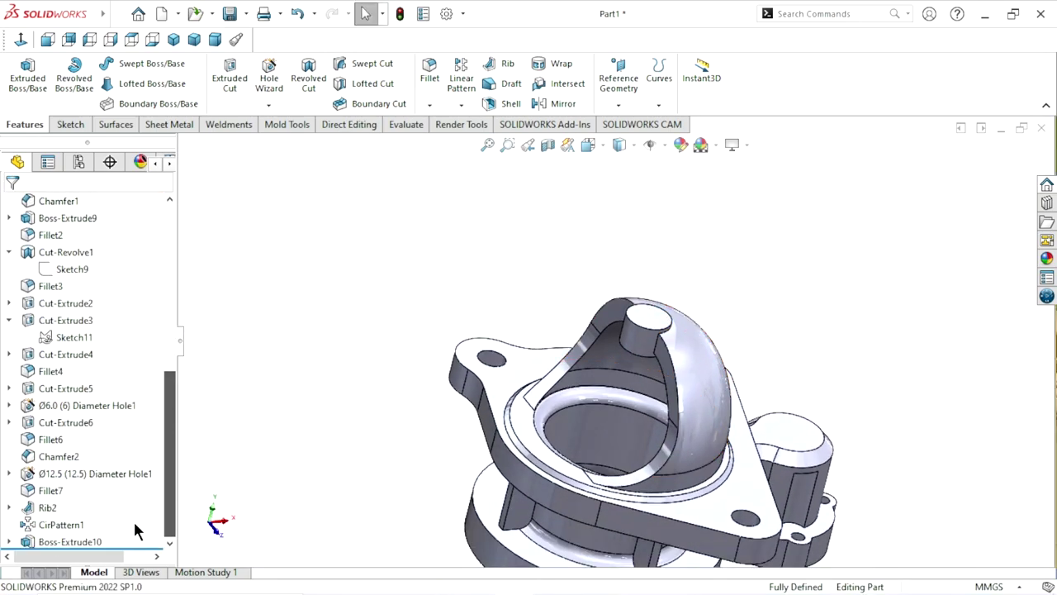
pyautogui.click(9, 542)
pyautogui.click(52, 544)
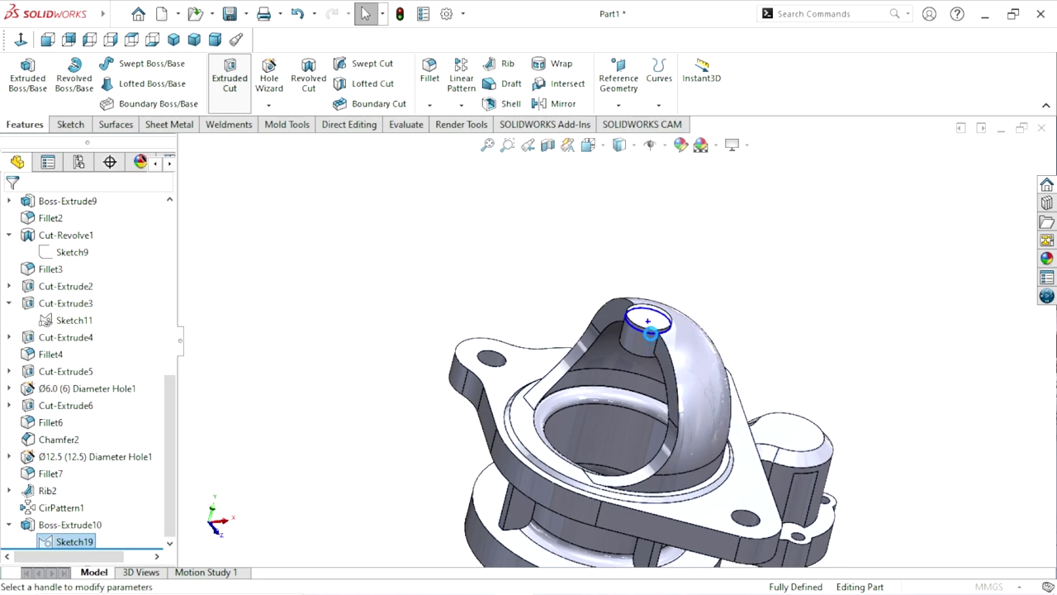
# Cut Sketch19's inner Ø13 circle Mid Plane 52 mm deep through the boss.
pyautogui.scroll(-5, 651, 335)
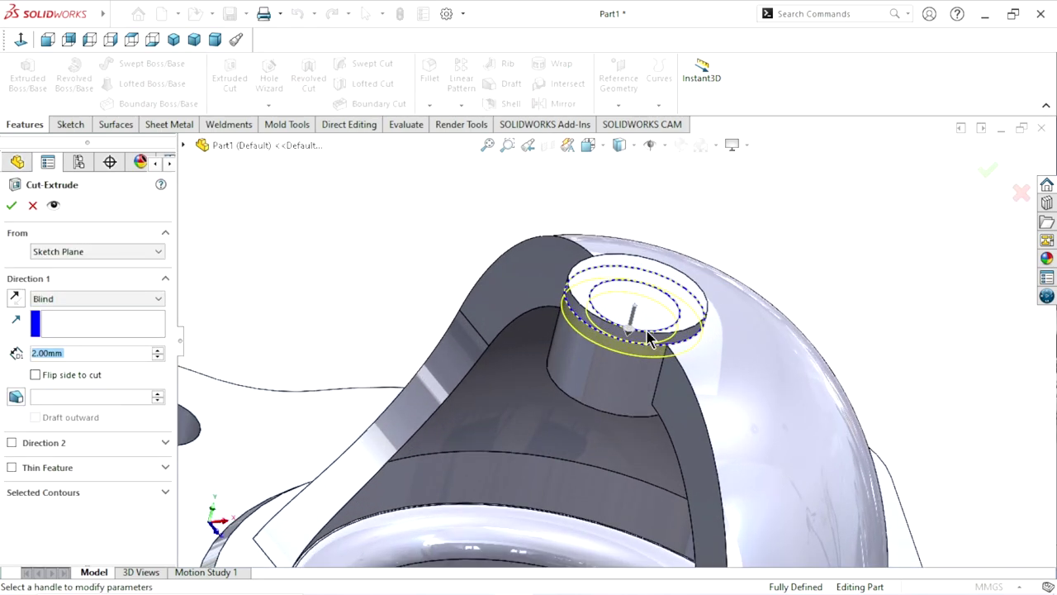
pyautogui.click(55, 493)
pyautogui.rightClick(73, 511)
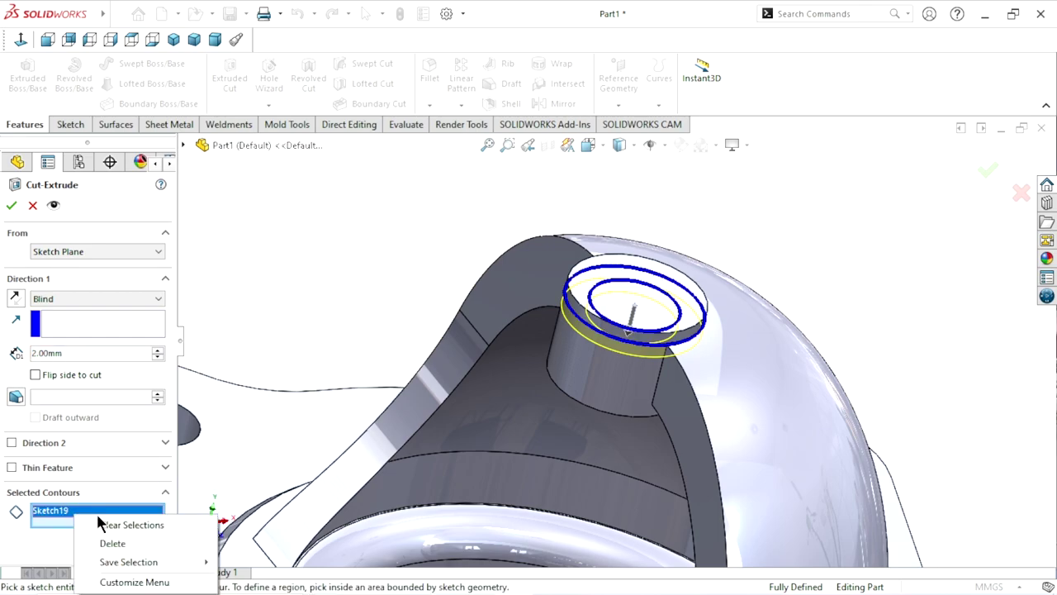
pyautogui.click(99, 521)
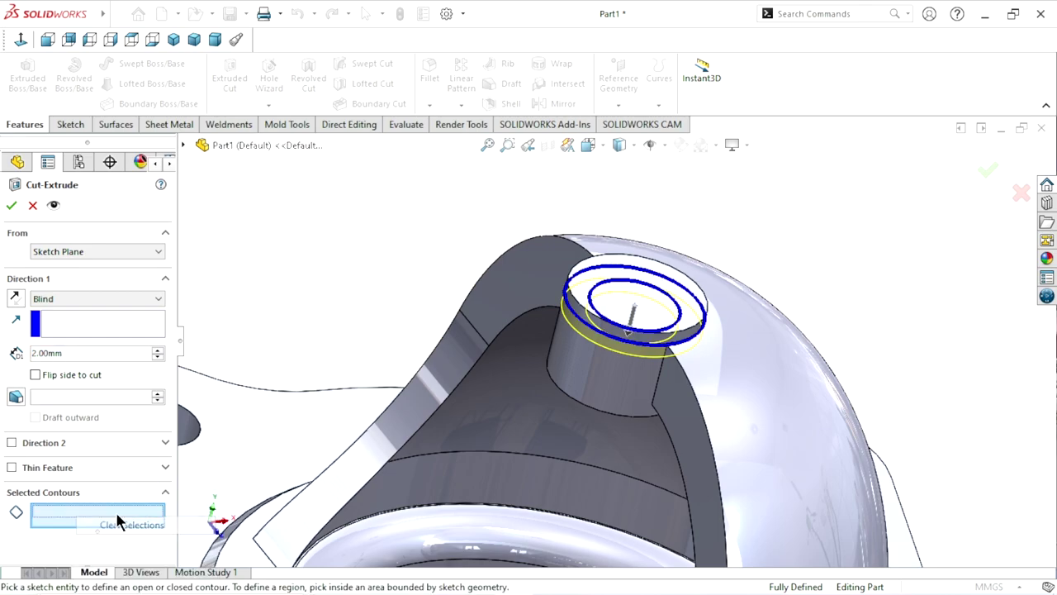
pyautogui.click(613, 327)
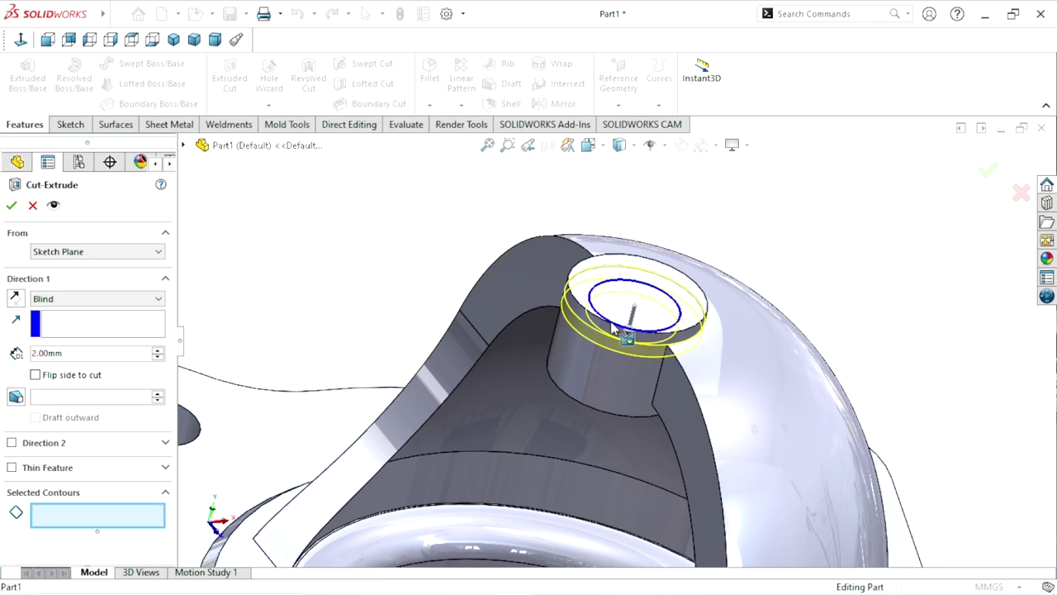
pyautogui.click(87, 298)
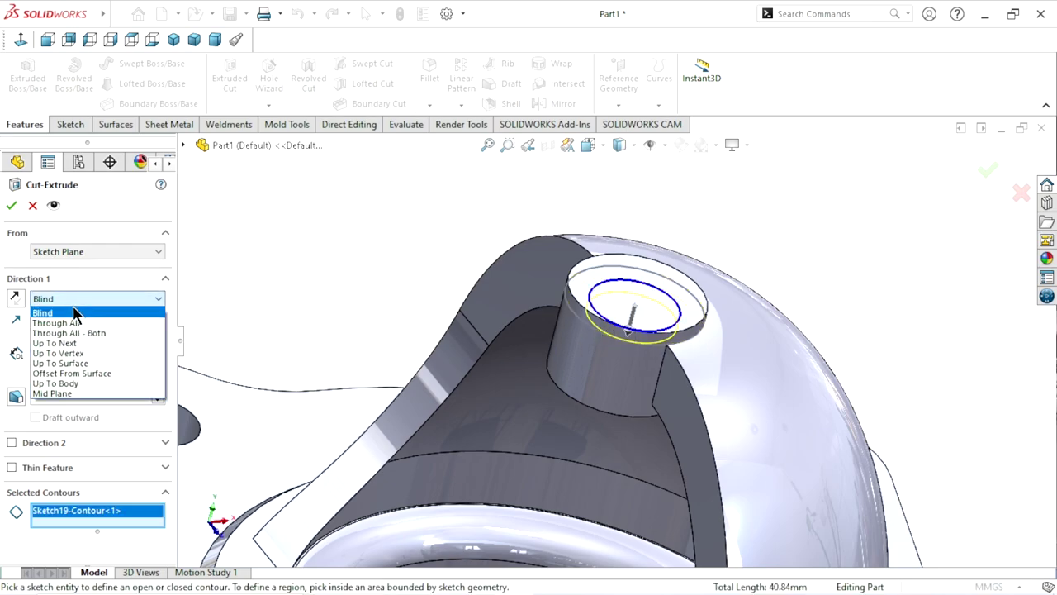
pyautogui.click(54, 393)
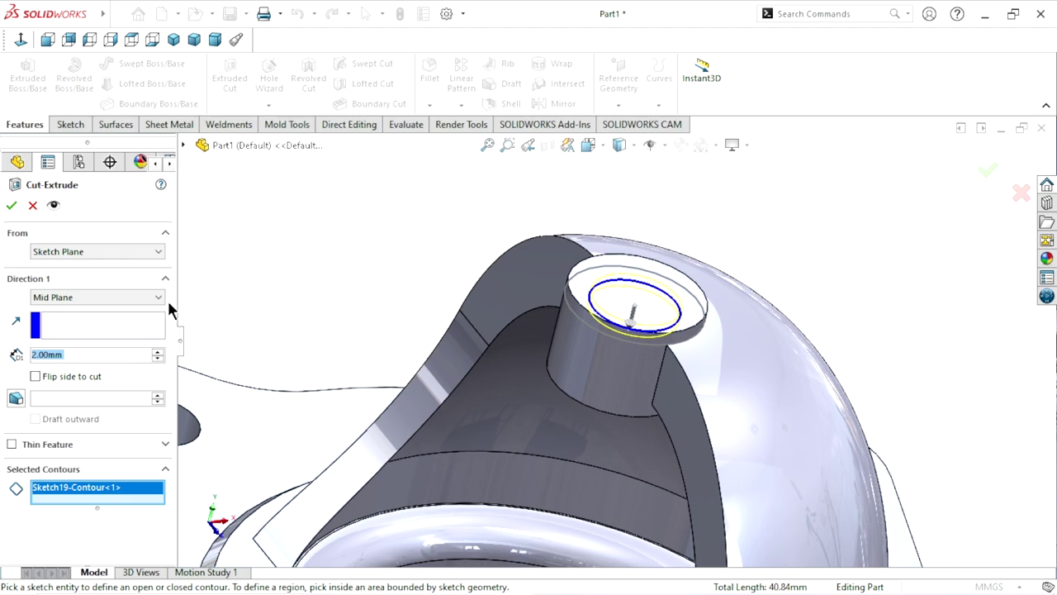
pyautogui.write('52')
pyautogui.press('Return')
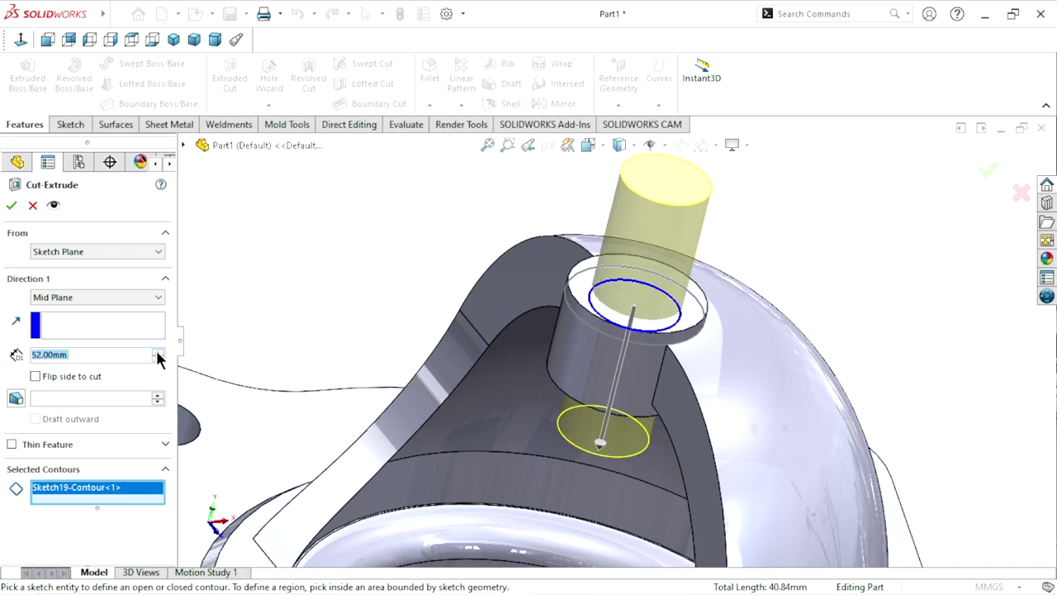
pyautogui.click(12, 205)
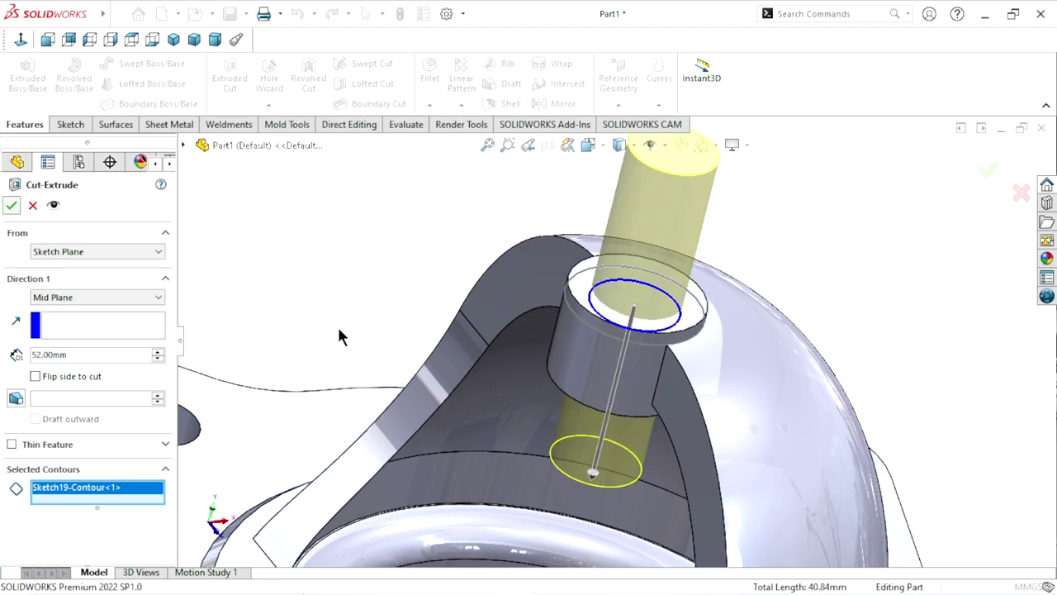
pyautogui.scroll(3, 490, 386)
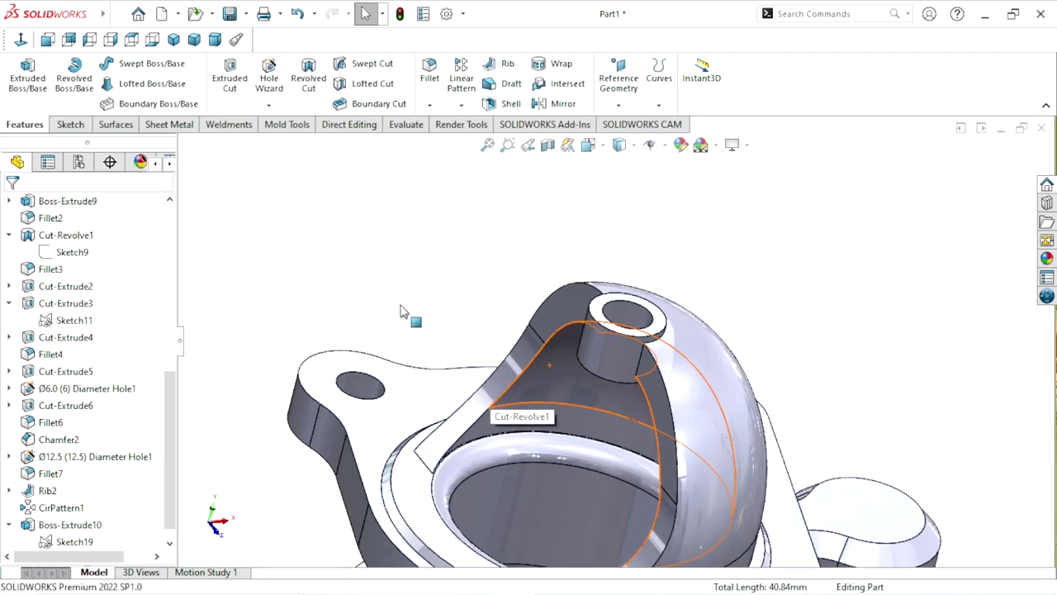
pyautogui.moveTo(405, 313)
pyautogui.mouseDown(button='middle')
pyautogui.moveTo(514, 299)
pyautogui.moveTo(586, 345)
pyautogui.moveTo(583, 373)
pyautogui.mouseUp(button='middle')
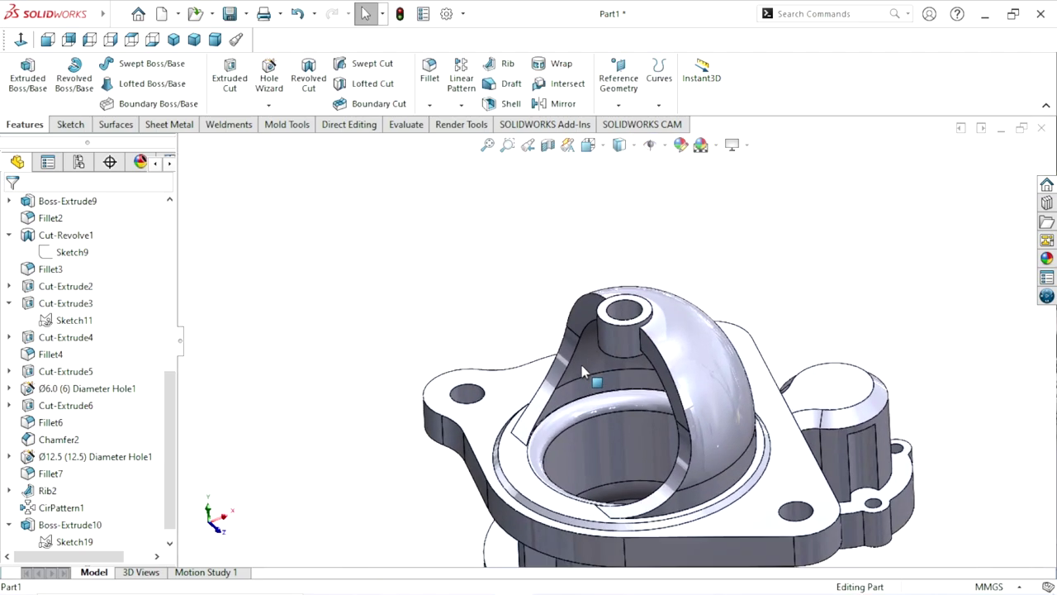
pyautogui.scroll(2, 612, 386)
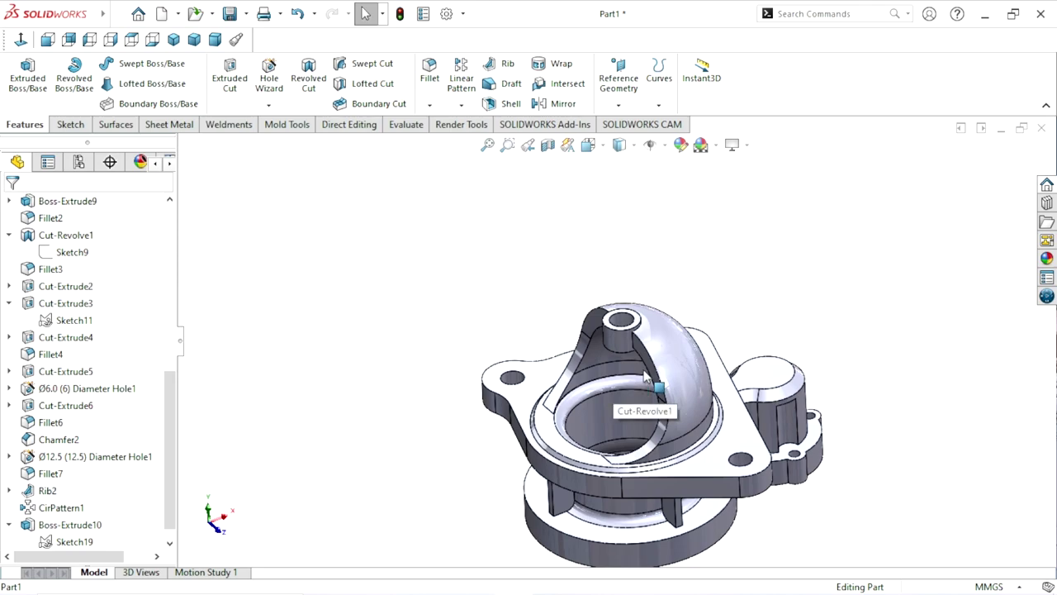
pyautogui.scroll(-1, 642, 375)
pyautogui.scroll(-1, 652, 373)
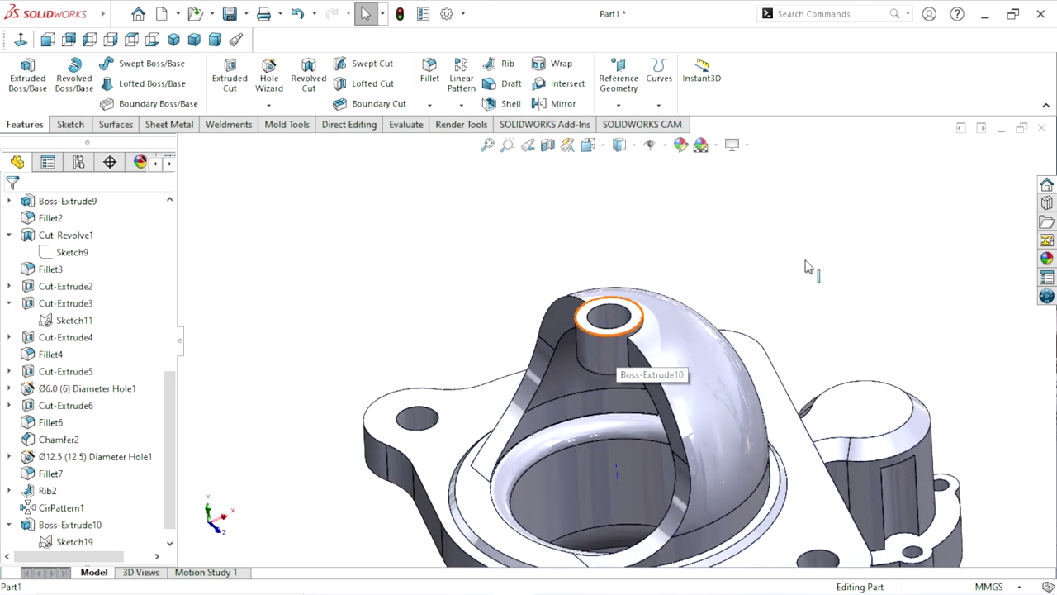
pyautogui.moveTo(682, 369); pyautogui.dragTo(668, 366, button='middle')
pyautogui.scroll(2, 667, 366)
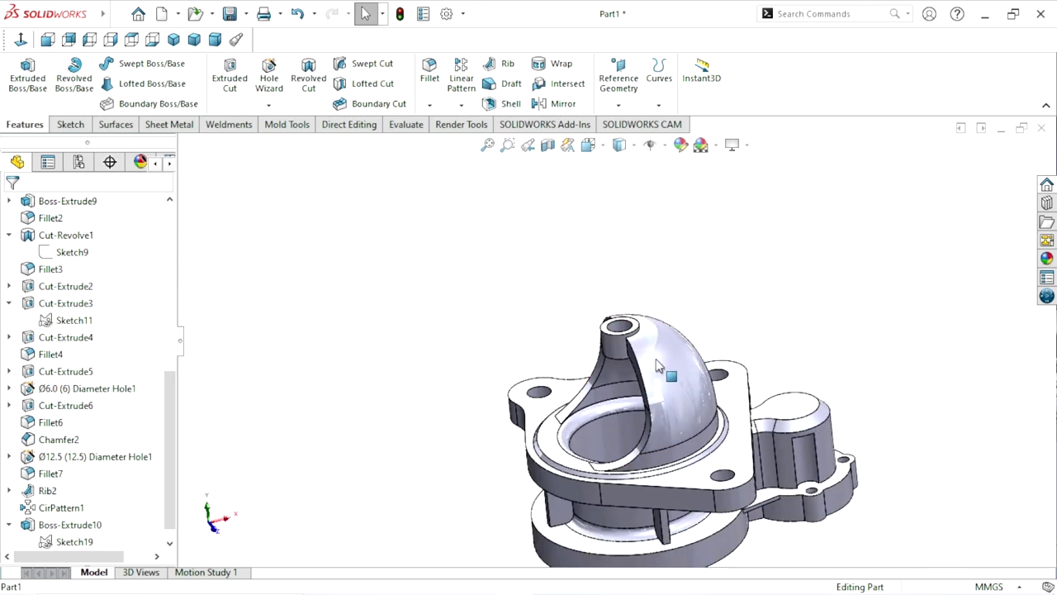
pyautogui.scroll(-2, 643, 360)
pyautogui.scroll(-2, 615, 326)
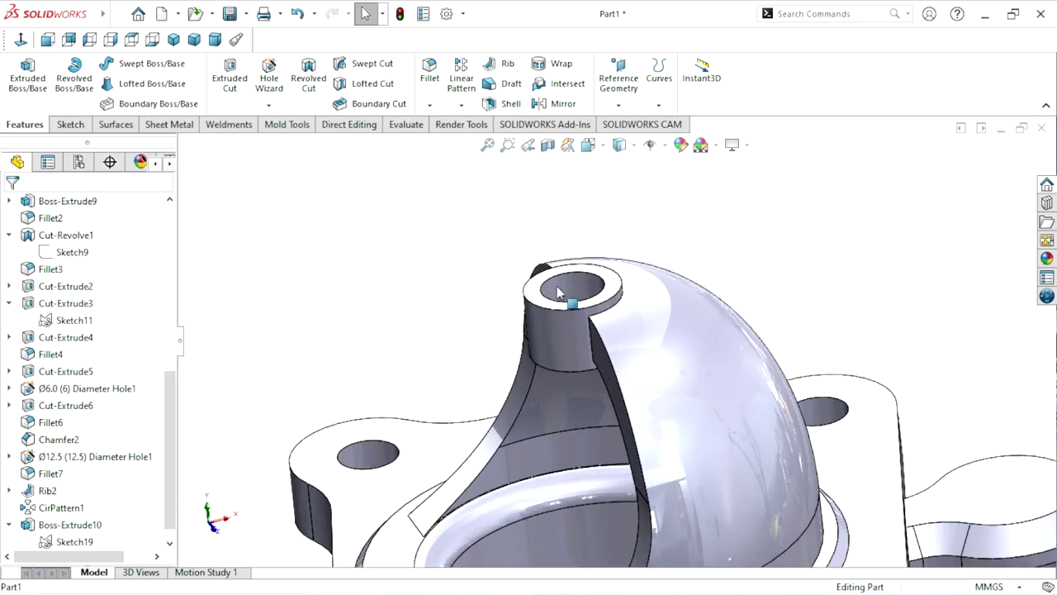
pyautogui.click(429, 105)
pyautogui.click(432, 141)
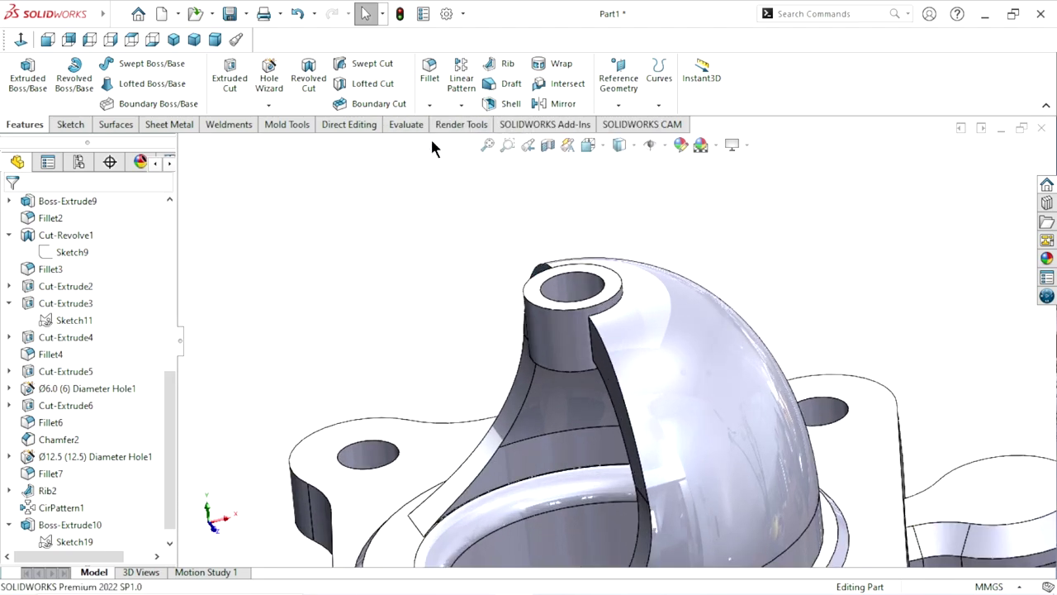
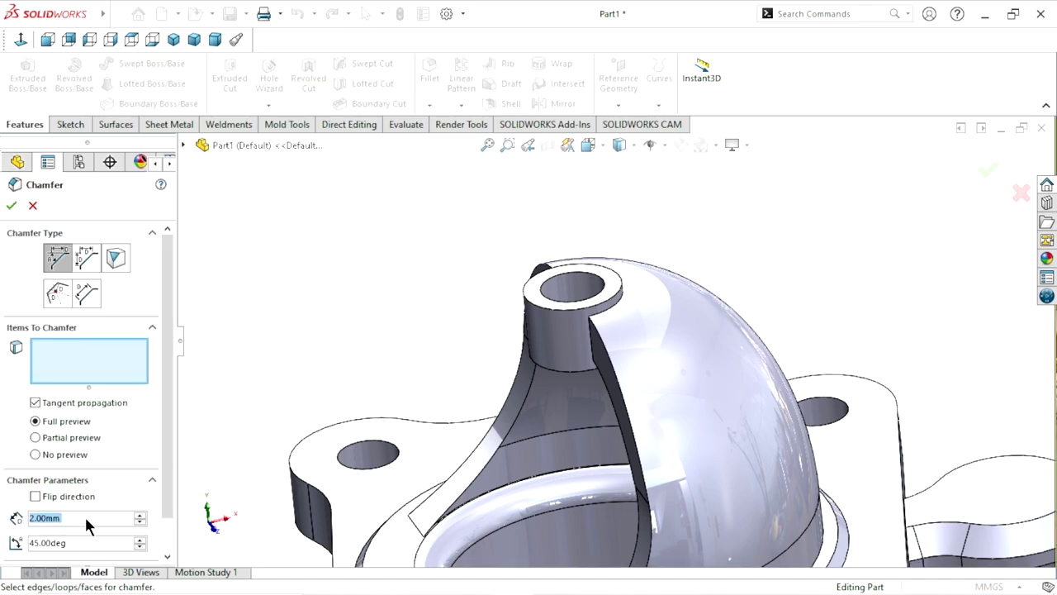
# Chamfer the top and cylindrical faces of the dome's small boss at 0.5 mm, 45°.
pyautogui.write('0.5')
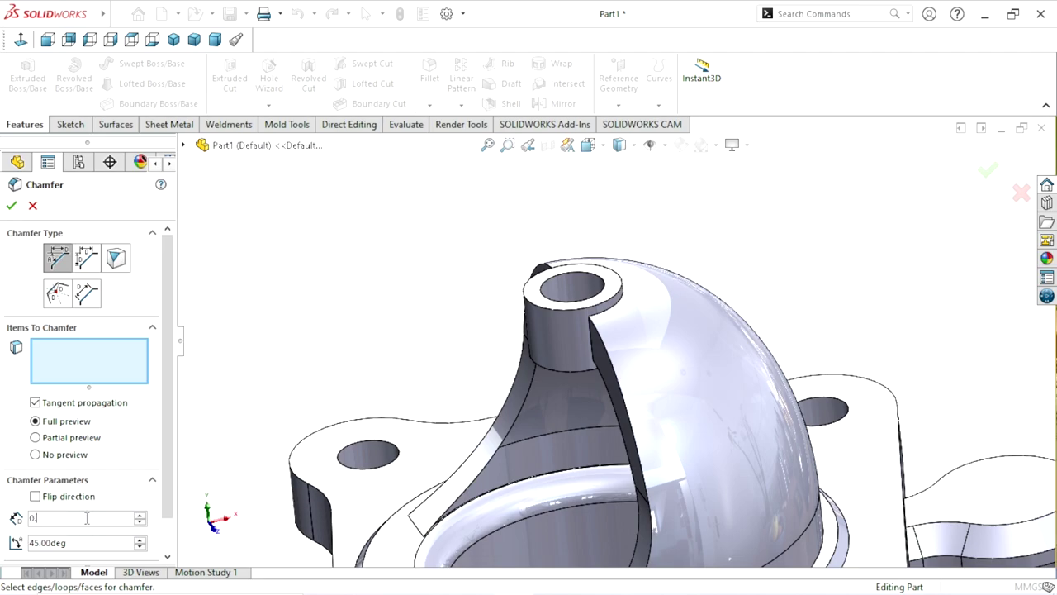
pyautogui.press('Return')
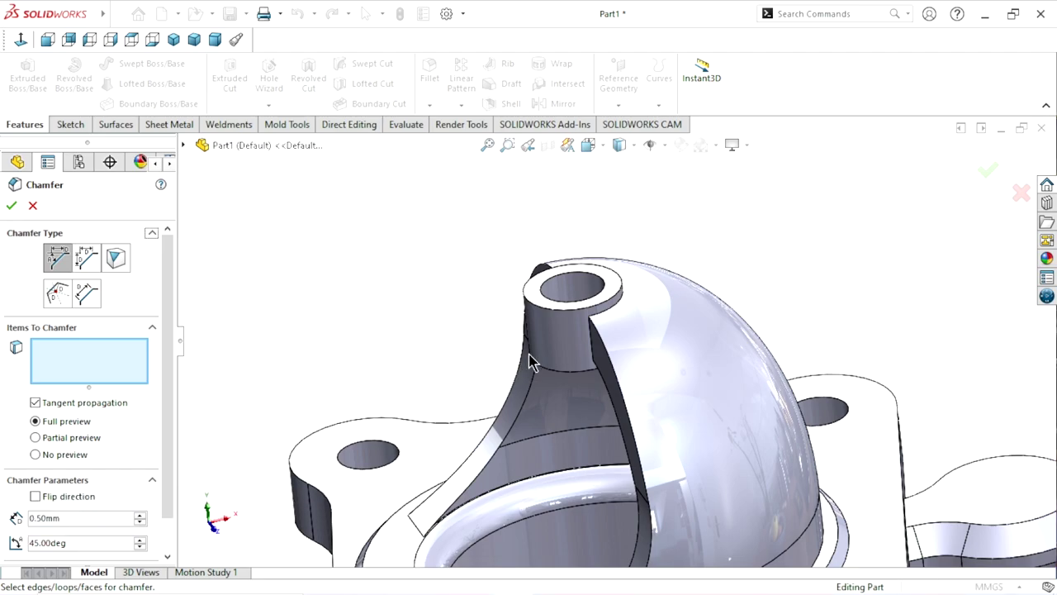
pyautogui.click(568, 294)
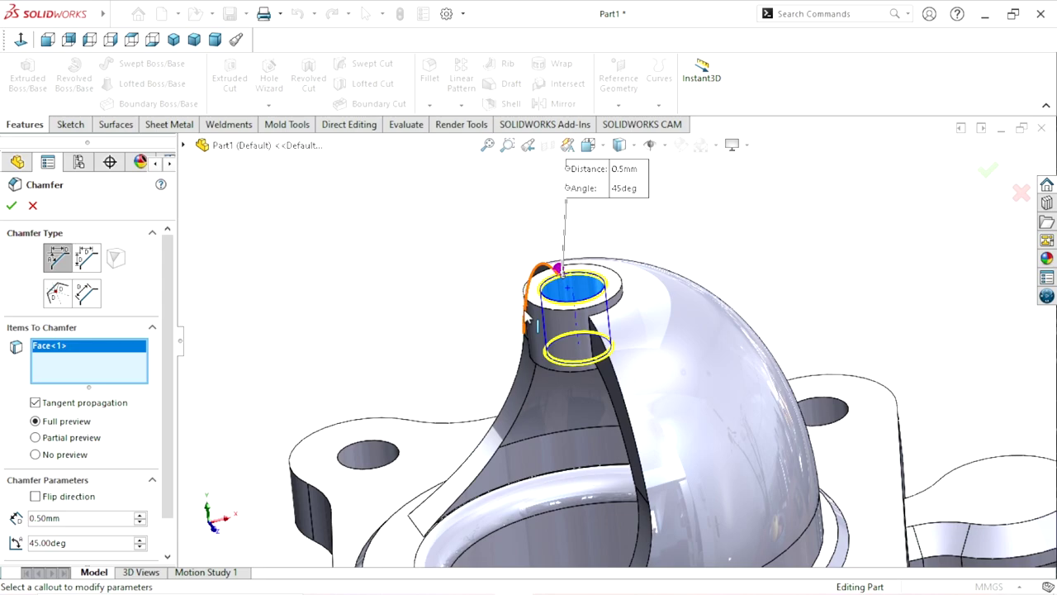
pyautogui.click(528, 320)
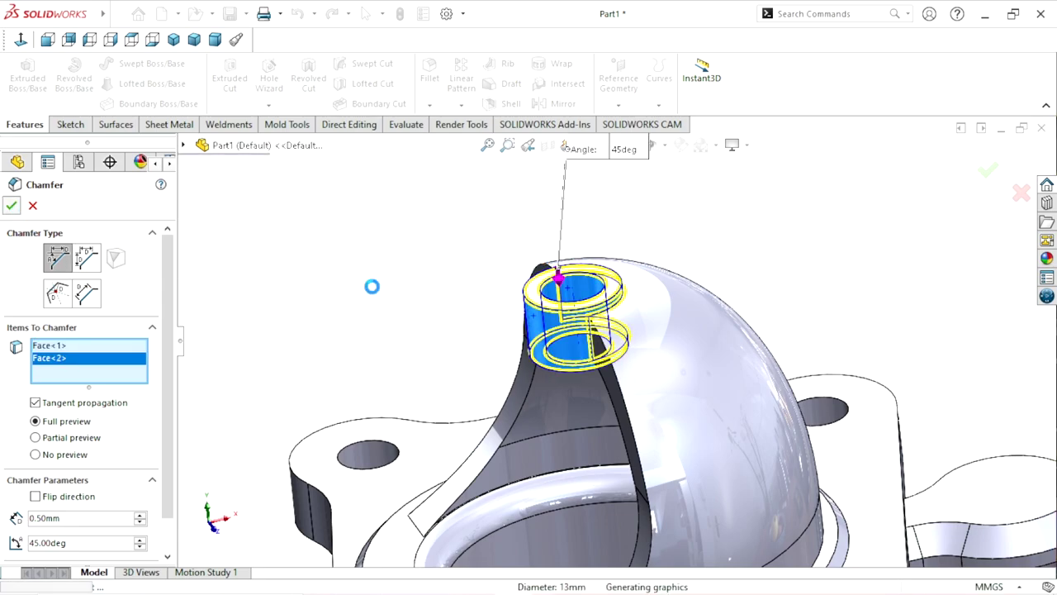
pyautogui.moveTo(495, 336)
pyautogui.mouseDown(button='middle')
pyautogui.moveTo(520, 222)
pyautogui.moveTo(534, 376)
pyautogui.mouseUp(button='middle')
pyautogui.scroll(5, 535, 330)
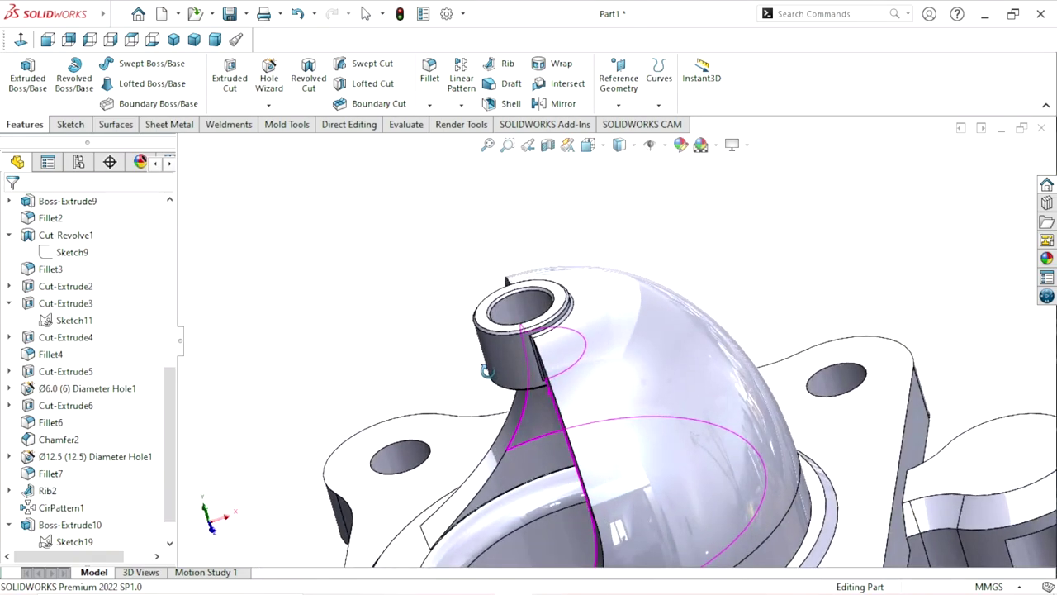
# Start a new sketch on the Front Plane, viewed face-on.
pyautogui.scroll(-3, 537, 371)
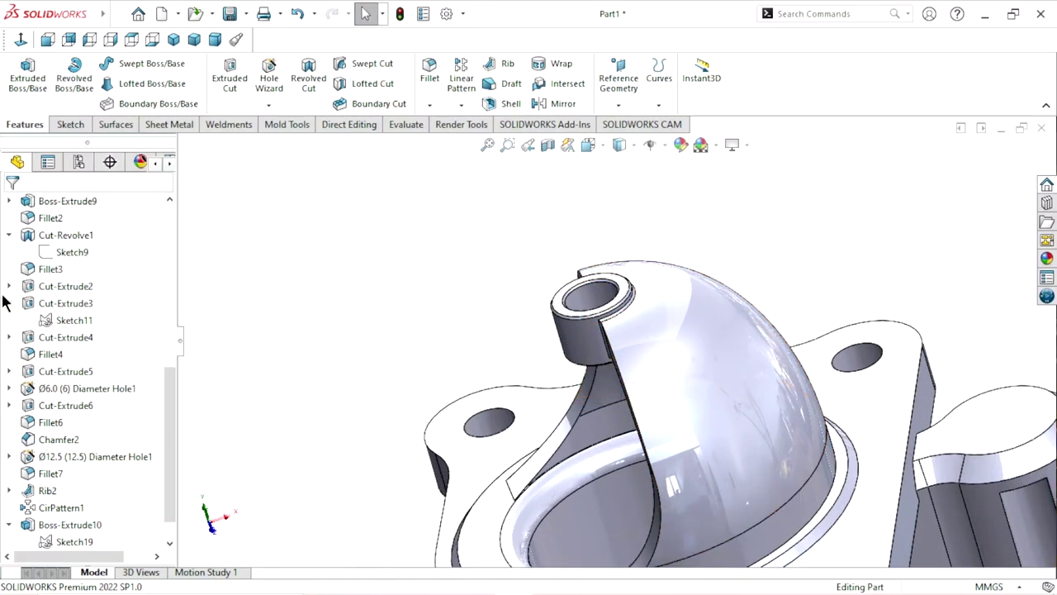
pyautogui.scroll(10, 92, 279)
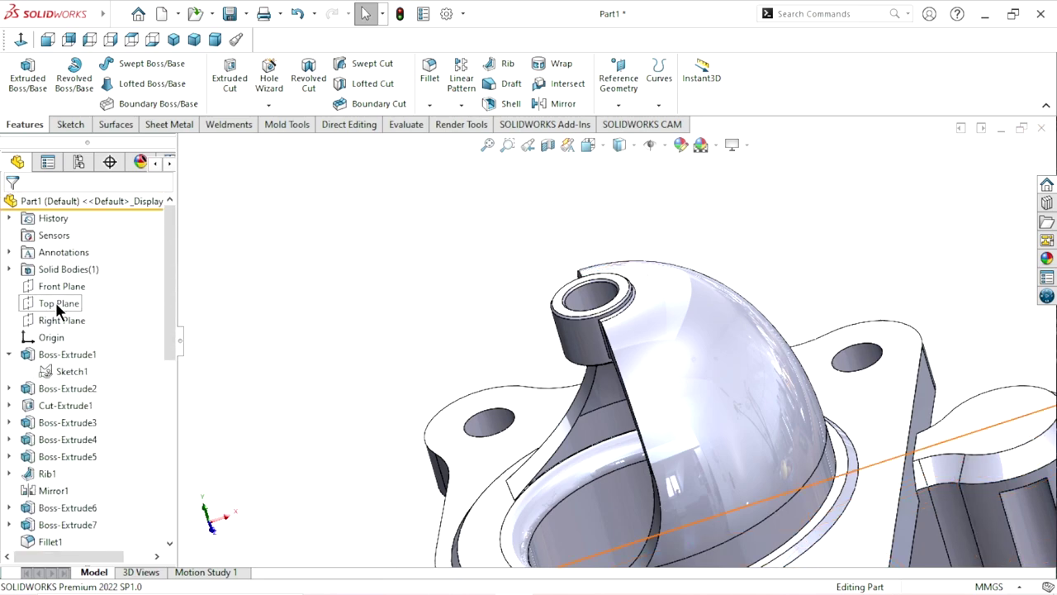
pyautogui.click(67, 284)
pyautogui.click(106, 266)
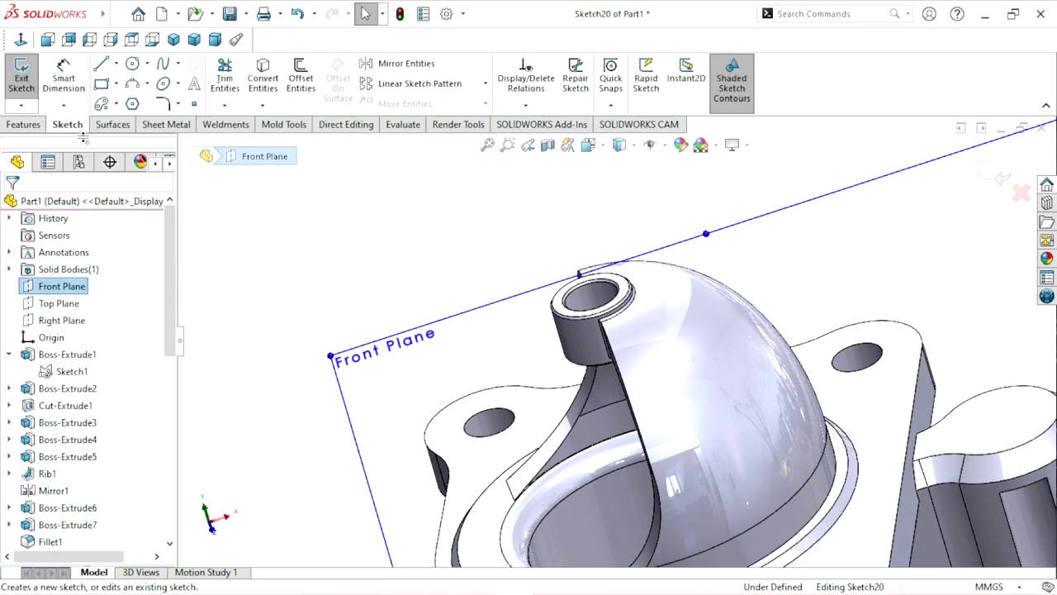
pyautogui.click(47, 39)
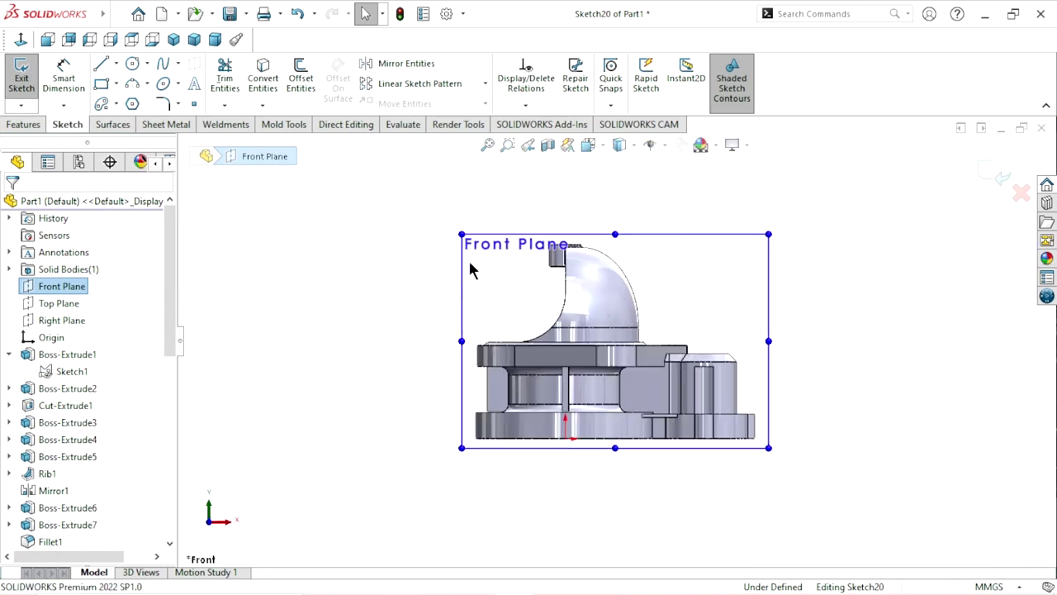
pyautogui.scroll(-2, 568, 277)
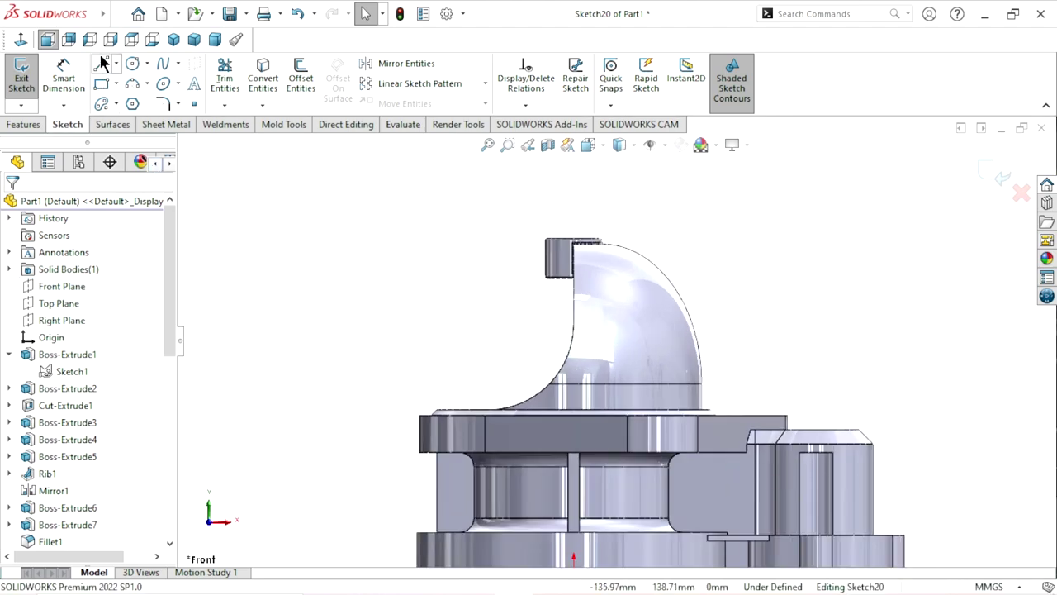
# Draw a corner rectangle just left of the boss.
pyautogui.press('r')
pyautogui.click(515, 200)
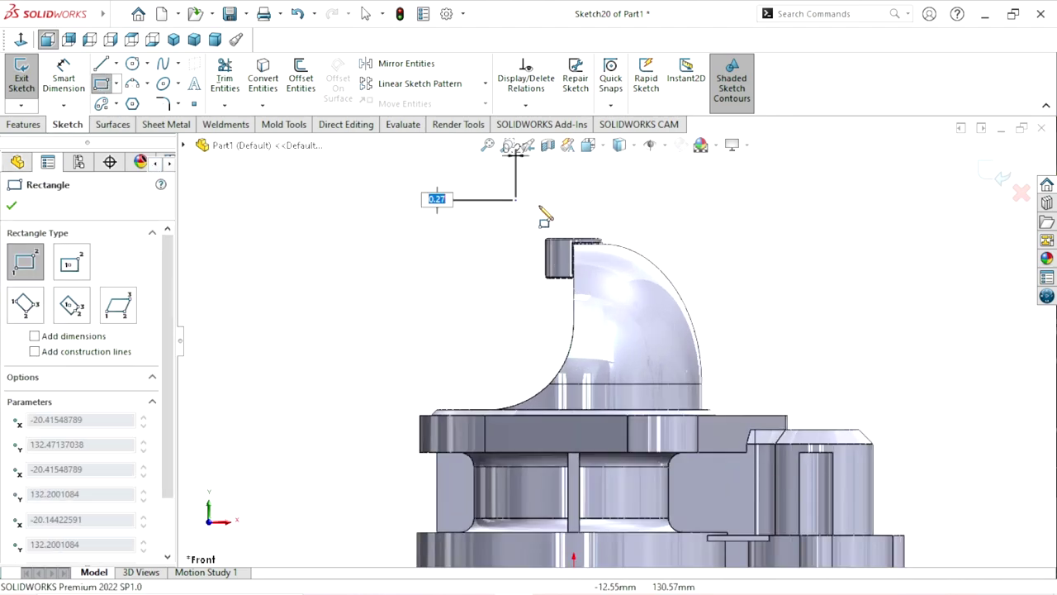
pyautogui.click(553, 304)
pyautogui.rightClick(410, 285)
pyautogui.click(431, 286)
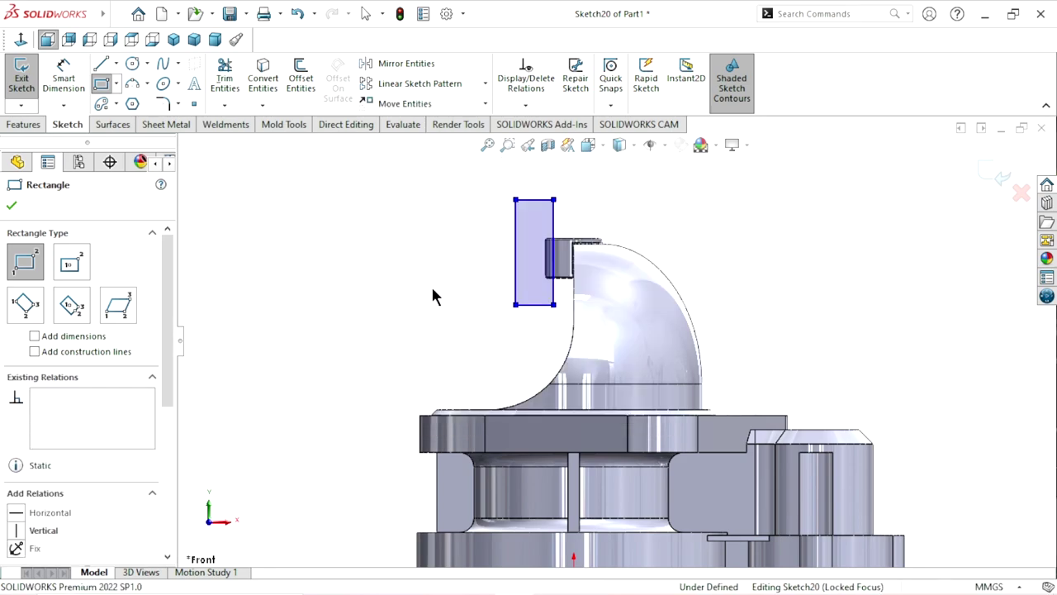
pyautogui.press('z')
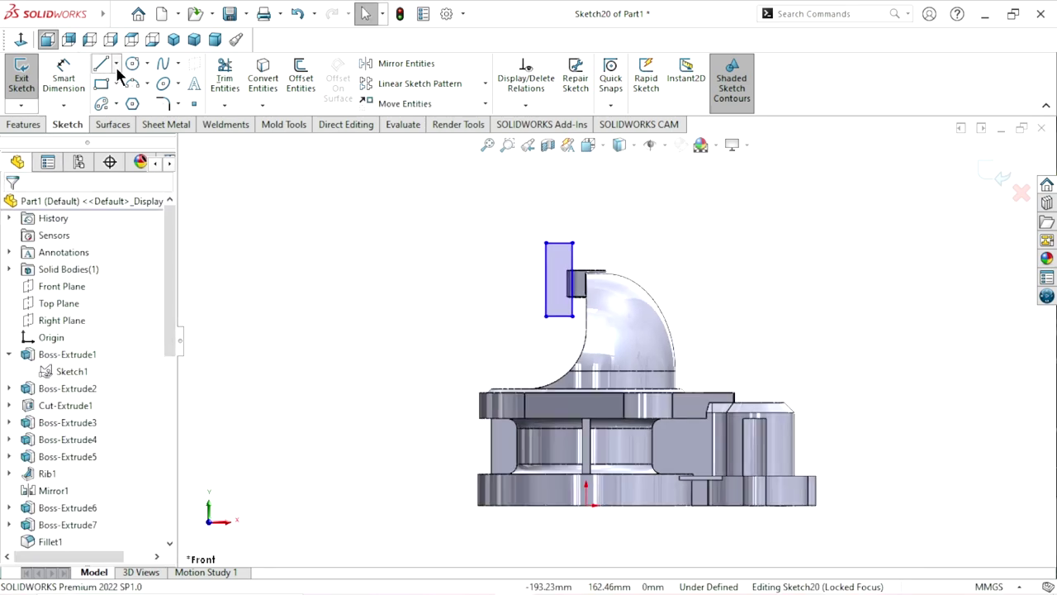
# Draw a vertical centerline rising straight up from the origin.
pyautogui.click(116, 64)
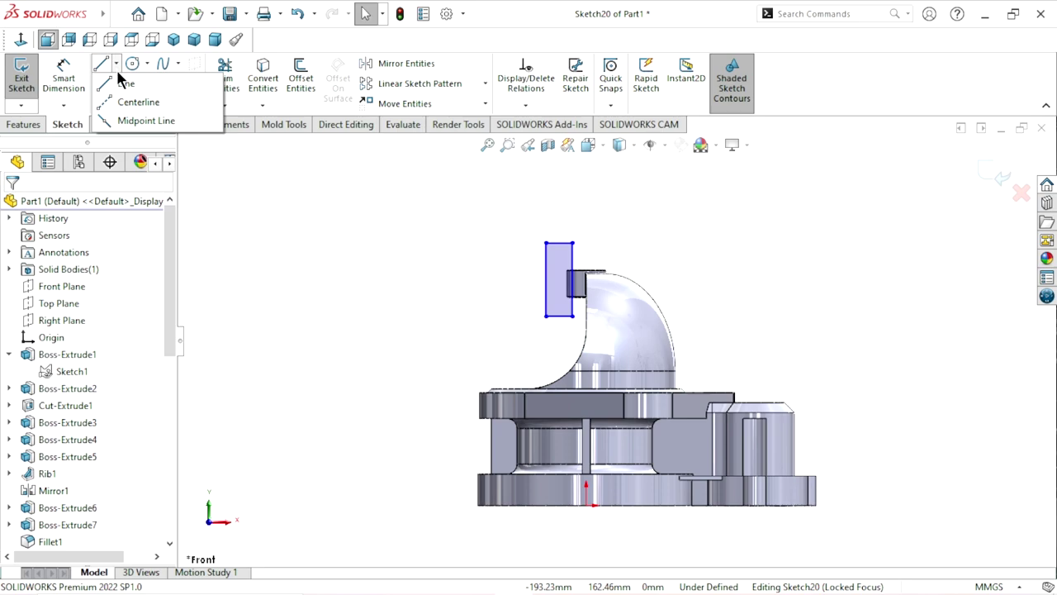
pyautogui.click(137, 101)
pyautogui.scroll(1, 616, 341)
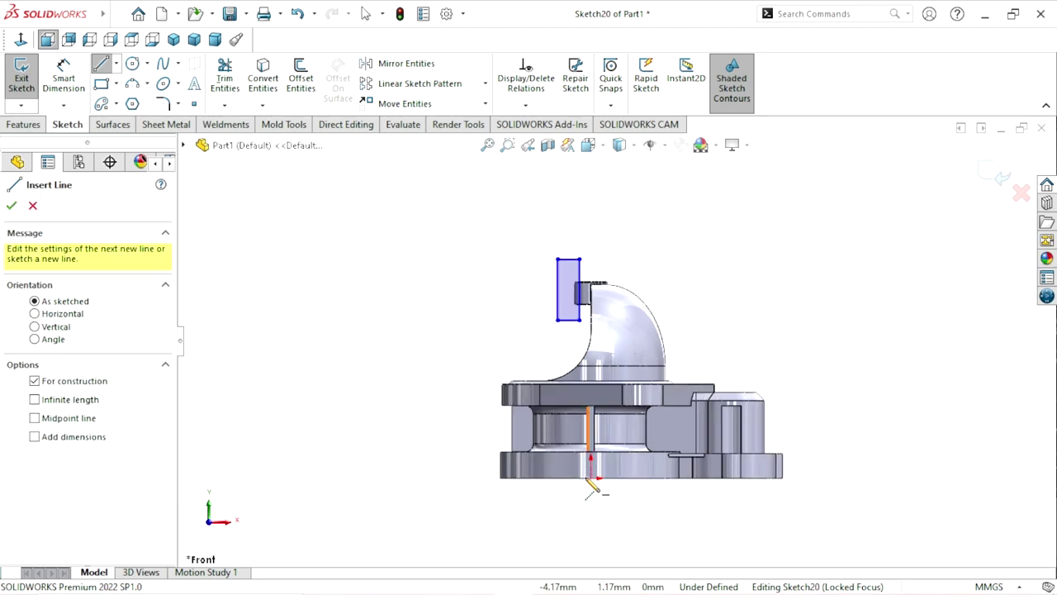
pyautogui.click(590, 477)
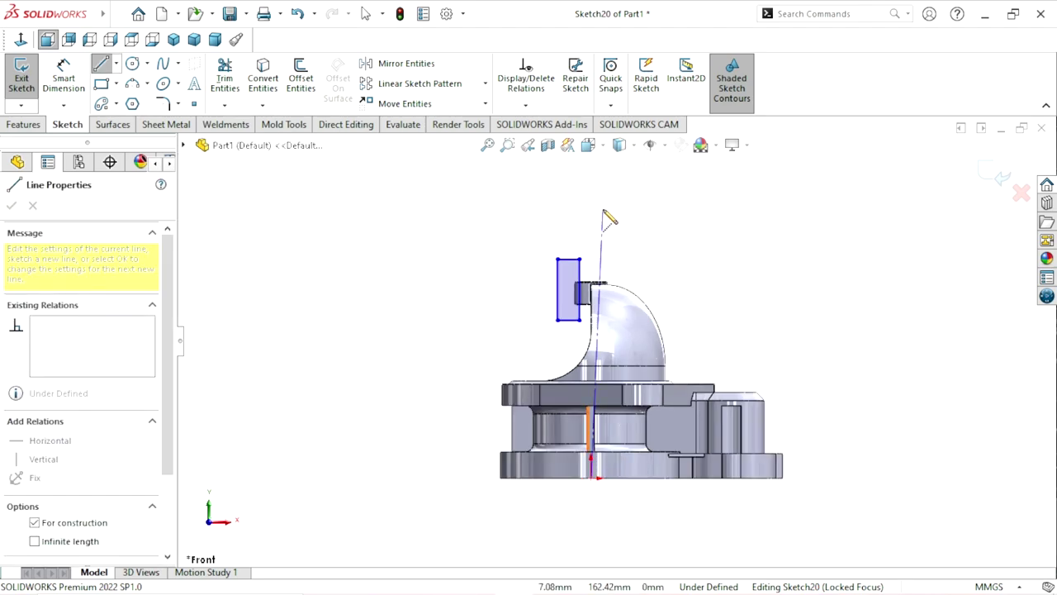
pyautogui.click(592, 200)
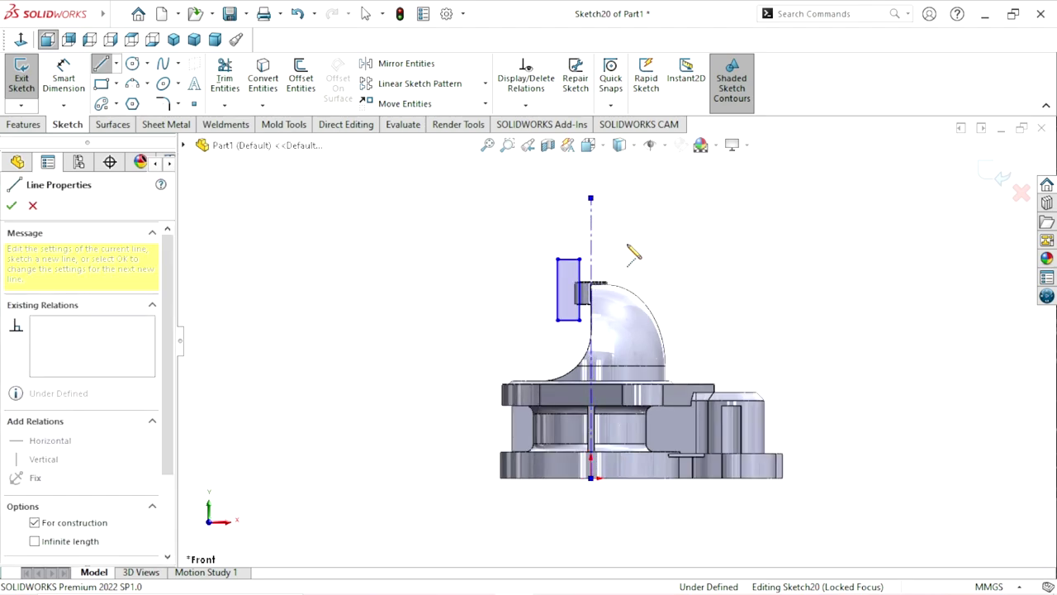
pyautogui.rightClick(692, 275)
pyautogui.click(692, 272)
pyautogui.scroll(-2, 537, 320)
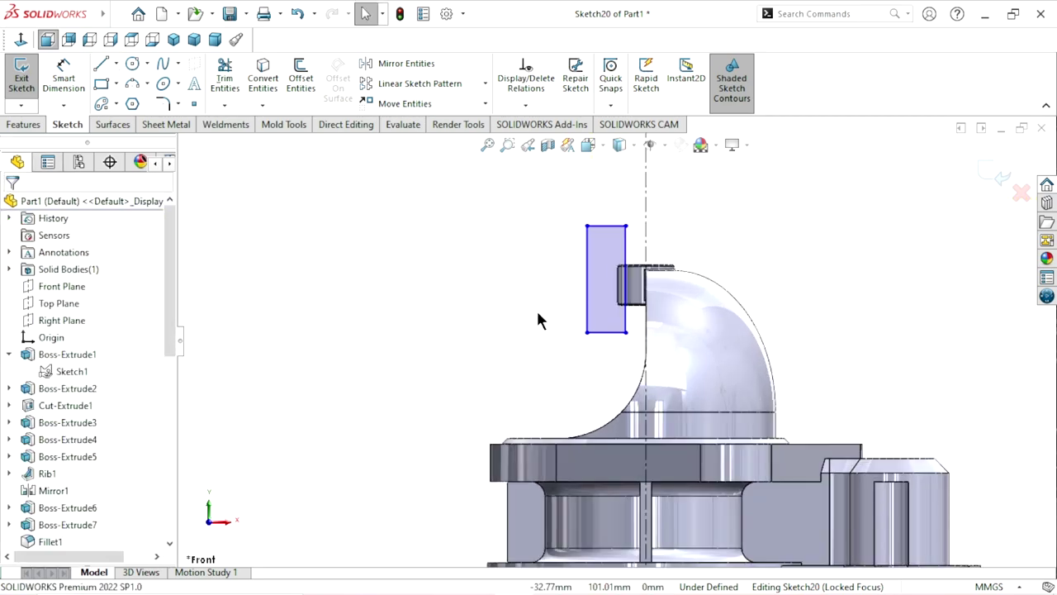
pyautogui.click(64, 78)
# Dimension the rectangle's right edge 7.50 mm from the centerline.
pyautogui.scroll(-1, 684, 355)
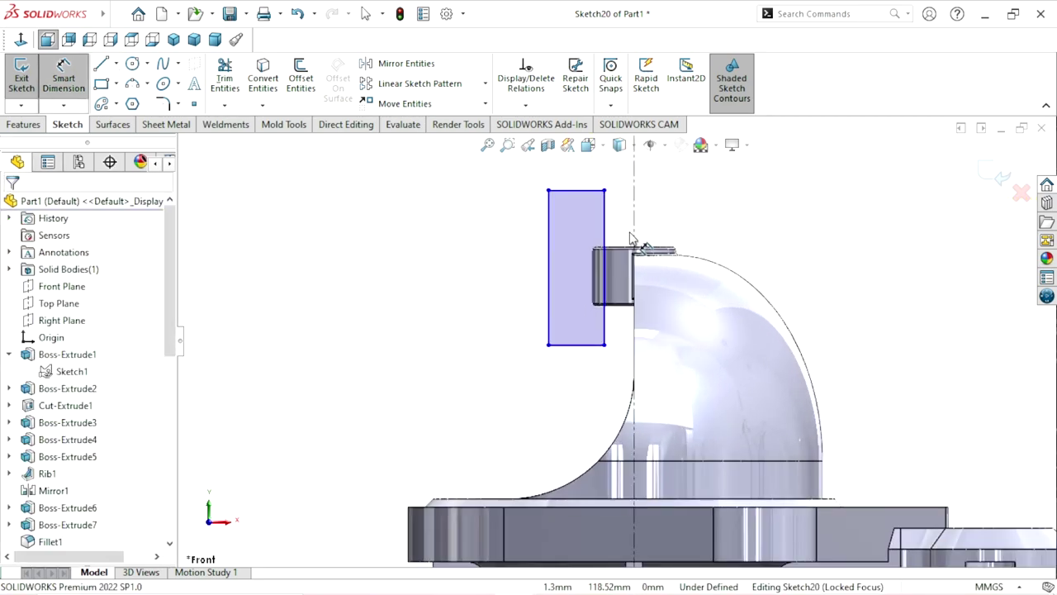
pyautogui.scroll(-1, 633, 239)
pyautogui.click(591, 231)
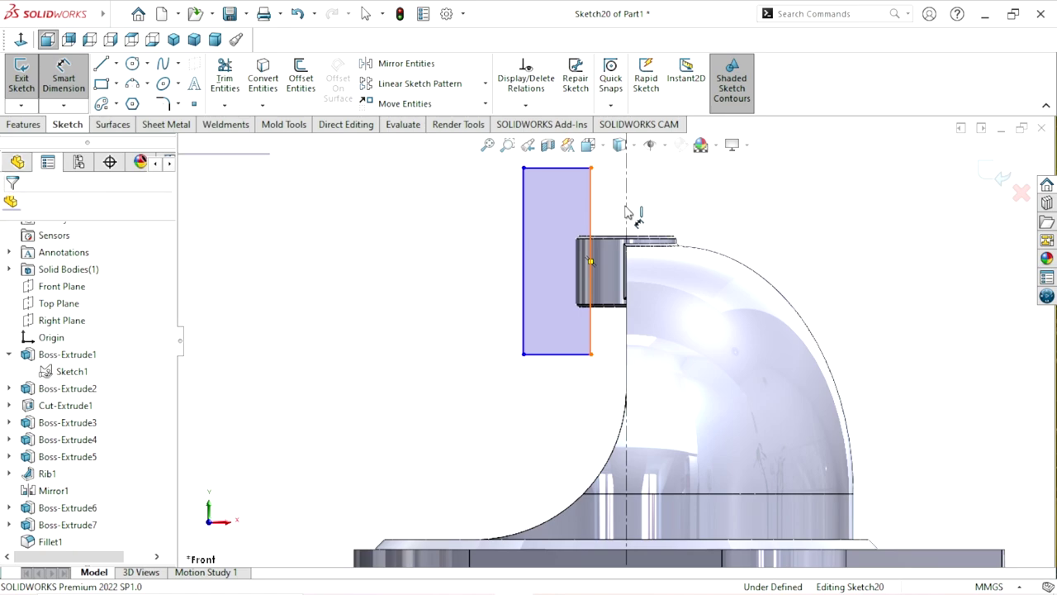
pyautogui.click(659, 217)
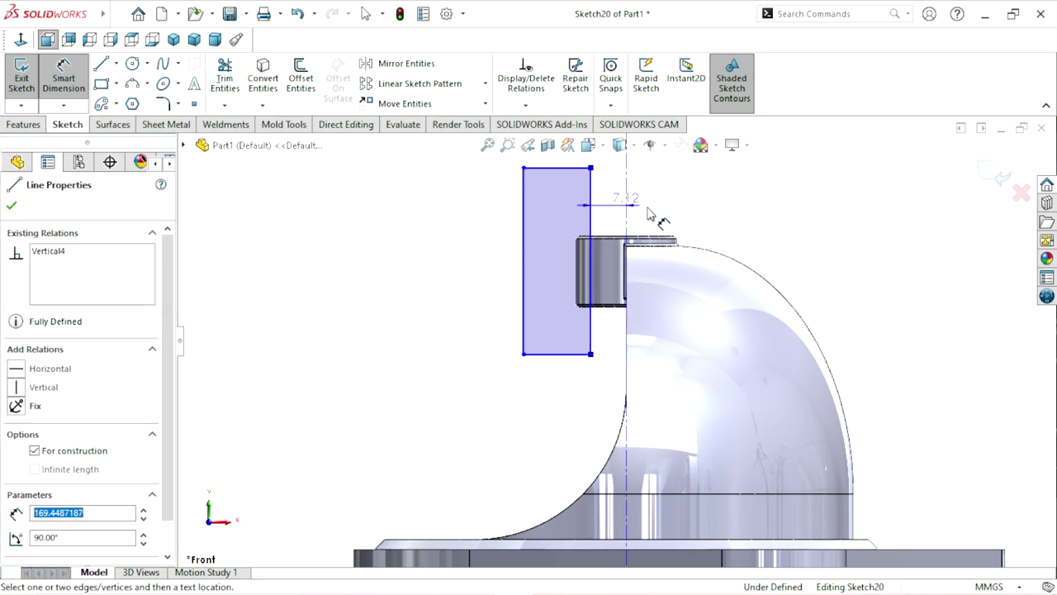
pyautogui.click(685, 223)
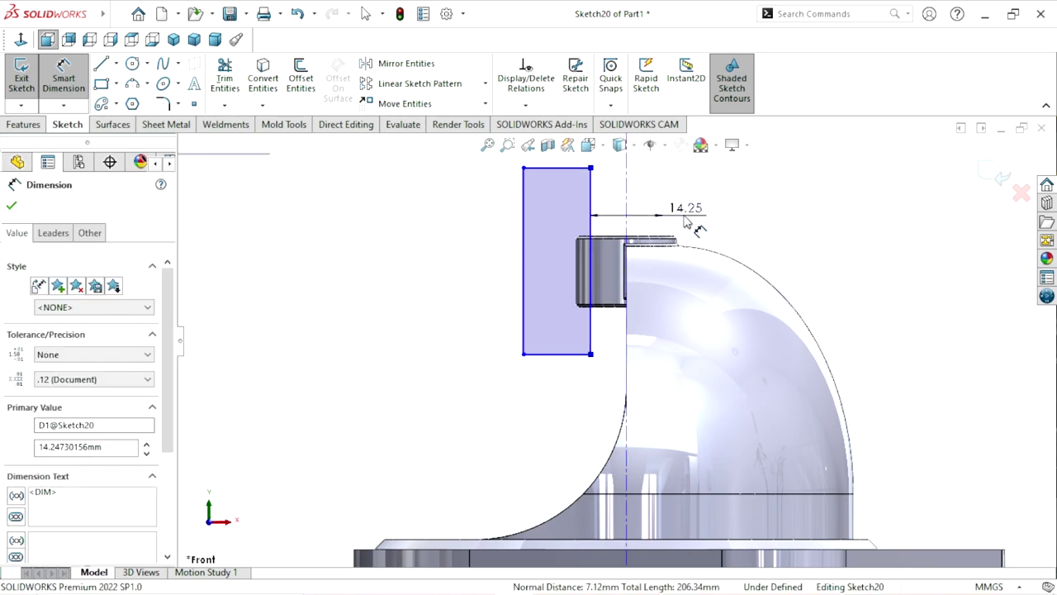
pyautogui.write('7.5')
pyautogui.click(619, 195)
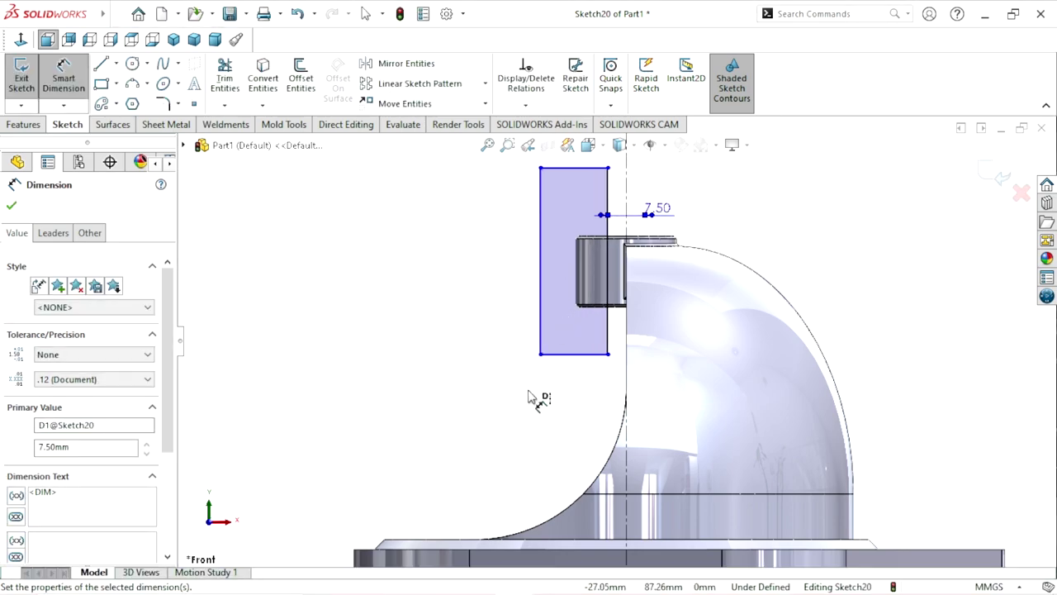
# Return to the front view and change the rectangle's offset from 7.50 mm to 15 mm.
pyautogui.scroll(1, 533, 390)
pyautogui.scroll(1, 533, 389)
pyautogui.scroll(1, 642, 387)
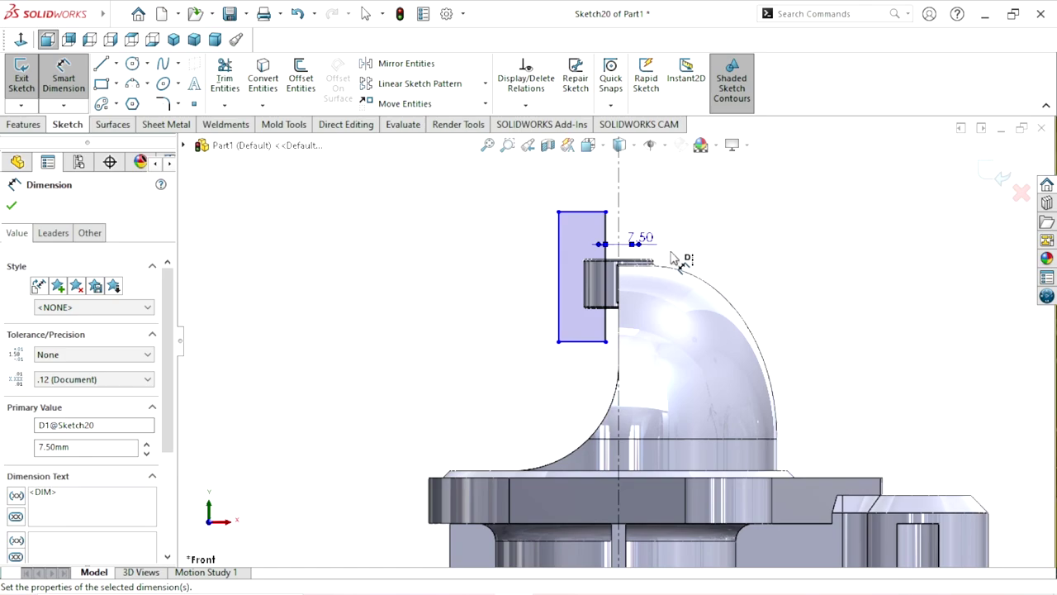
pyautogui.moveTo(679, 259)
pyautogui.mouseDown(button='middle')
pyautogui.moveTo(642, 310)
pyautogui.moveTo(661, 320)
pyautogui.mouseUp(button='middle')
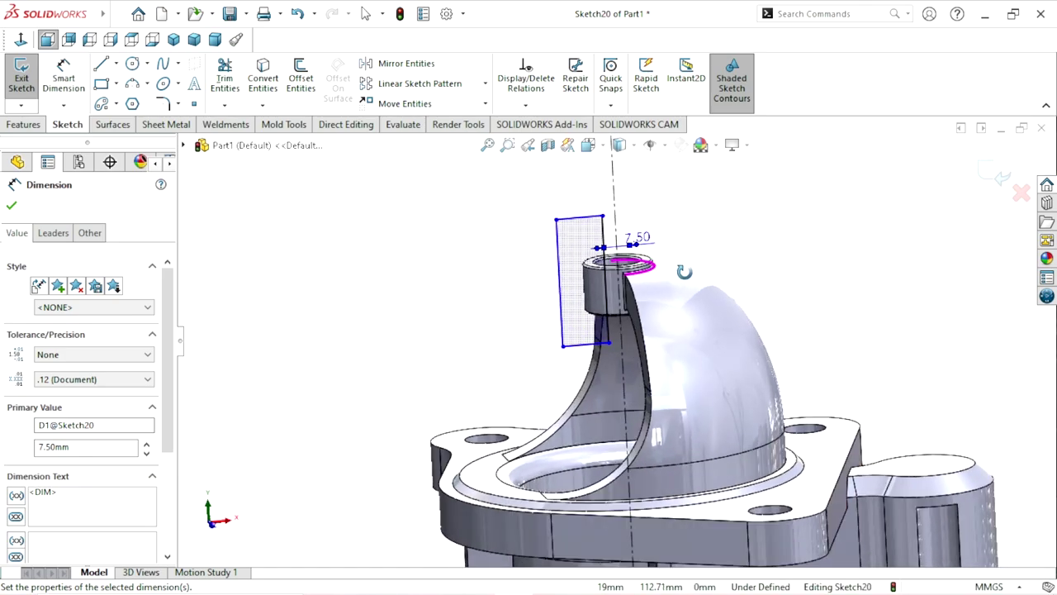
pyautogui.scroll(-2, 660, 320)
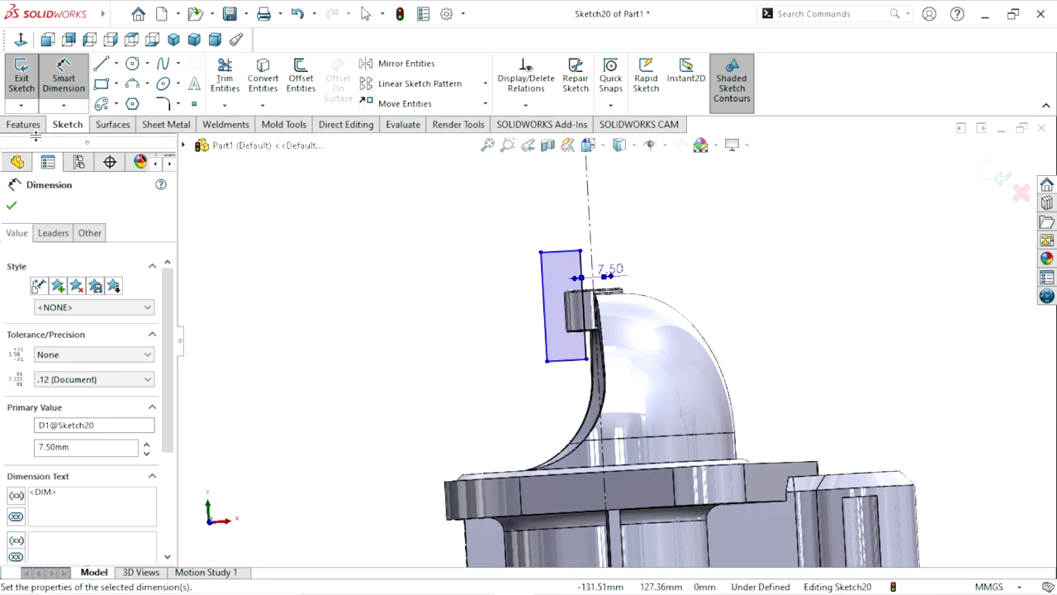
pyautogui.click(47, 39)
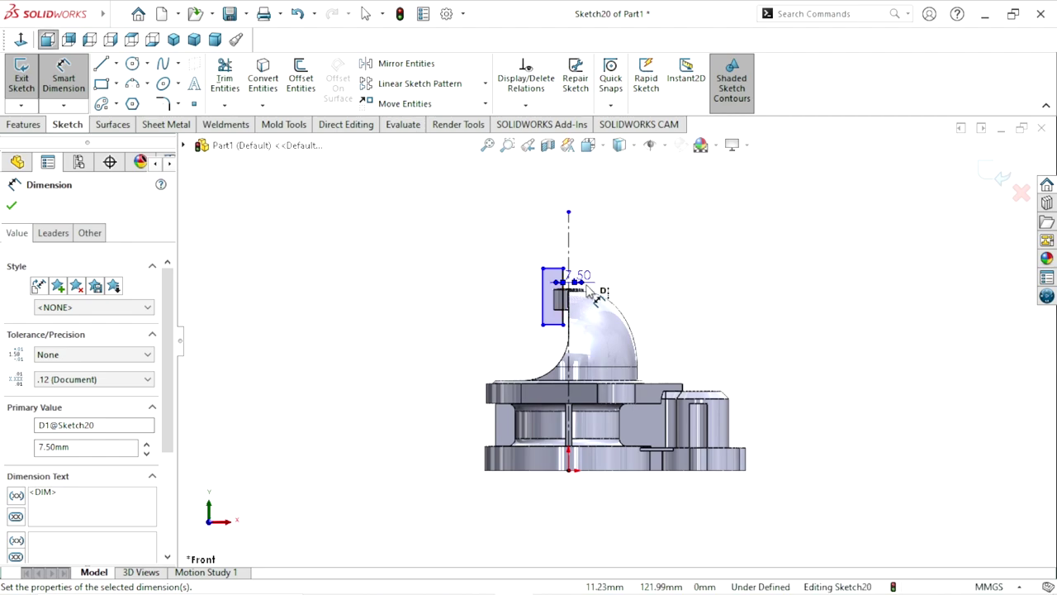
pyautogui.scroll(-2, 590, 290)
pyautogui.scroll(-1, 578, 294)
pyautogui.scroll(-1, 602, 311)
pyautogui.scroll(-1, 621, 325)
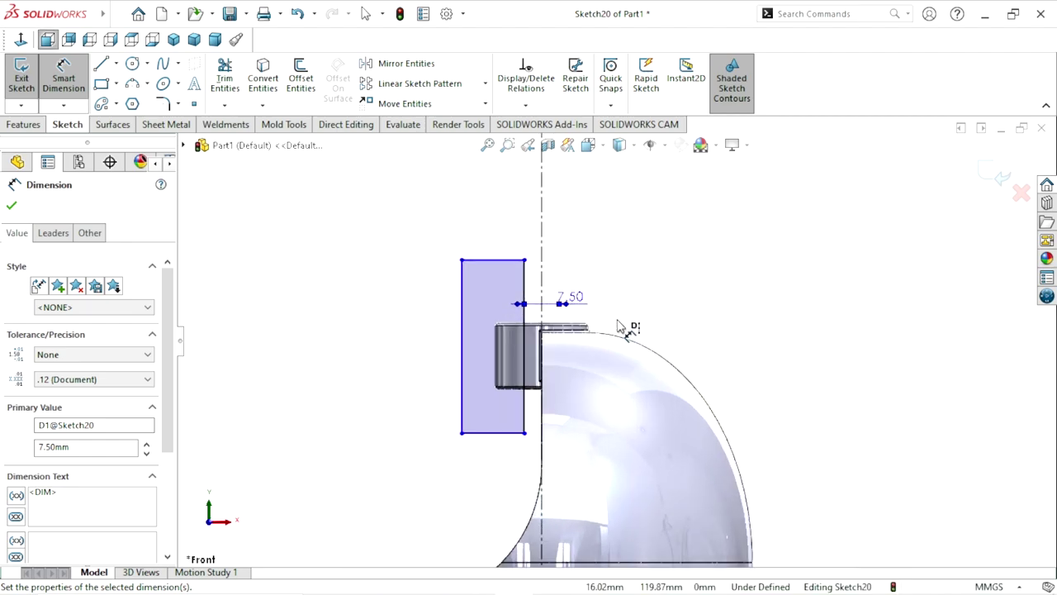
pyautogui.scroll(-1, 620, 325)
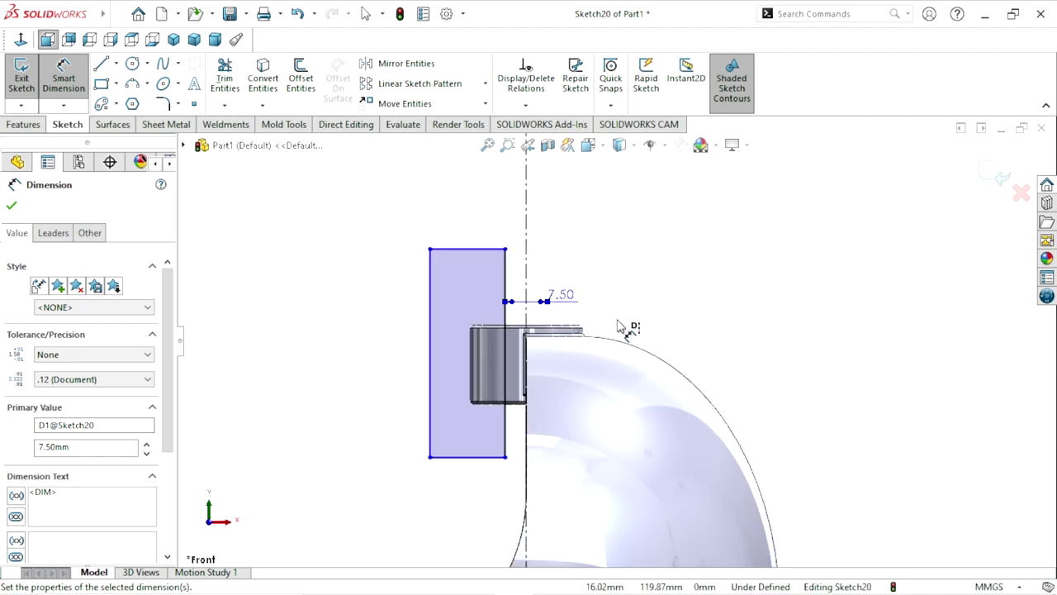
pyautogui.click(482, 249)
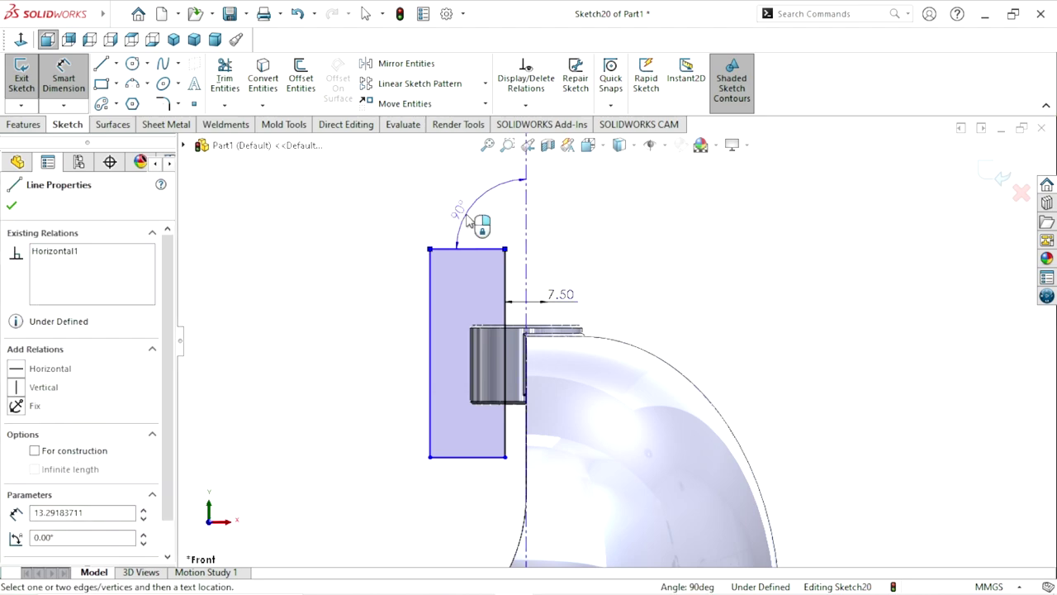
pyautogui.press('Escape')
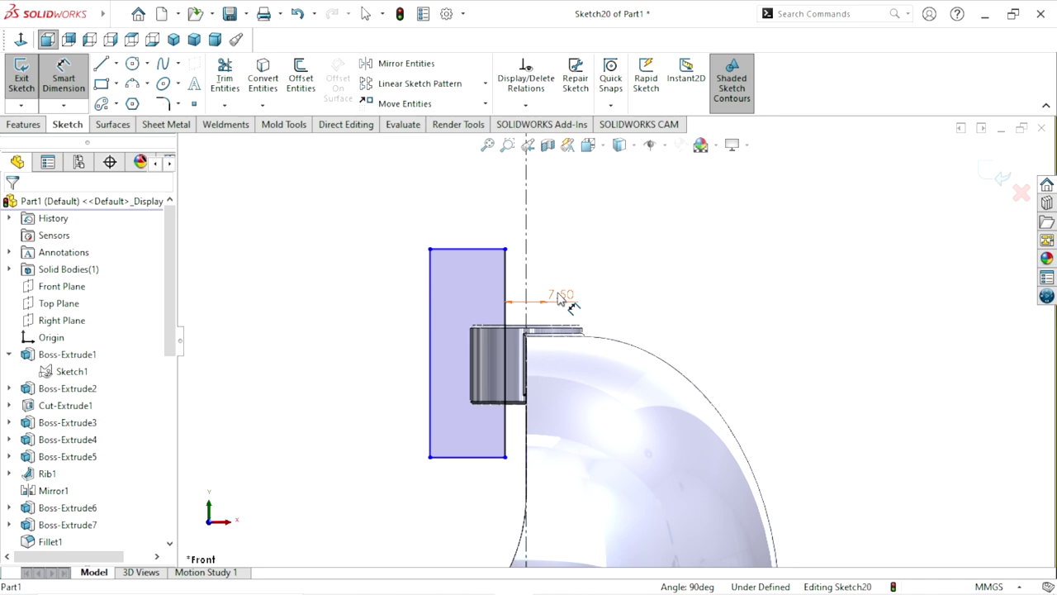
pyautogui.write('15')
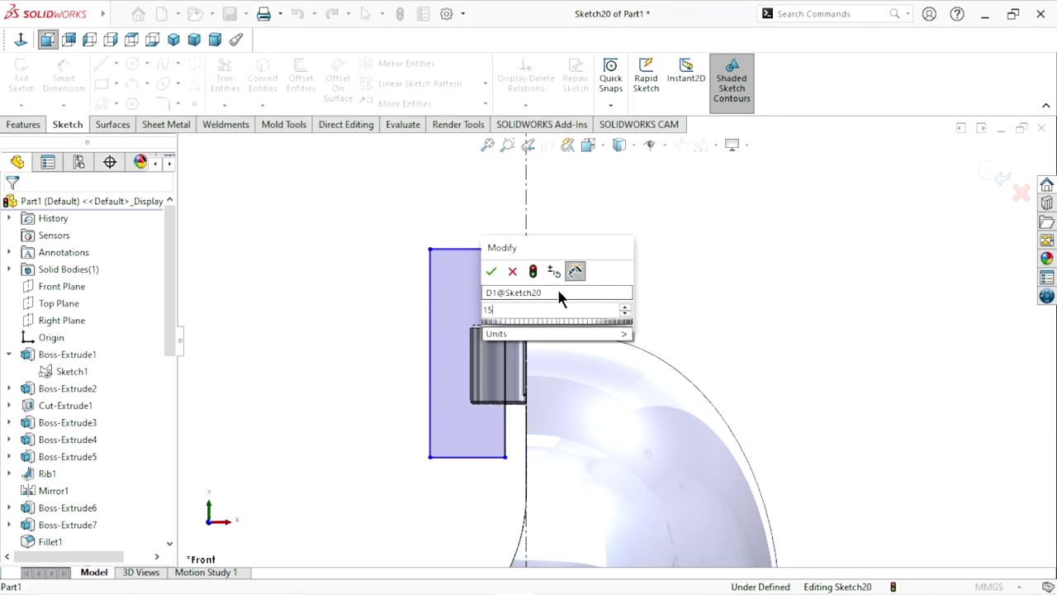
pyautogui.click(512, 271)
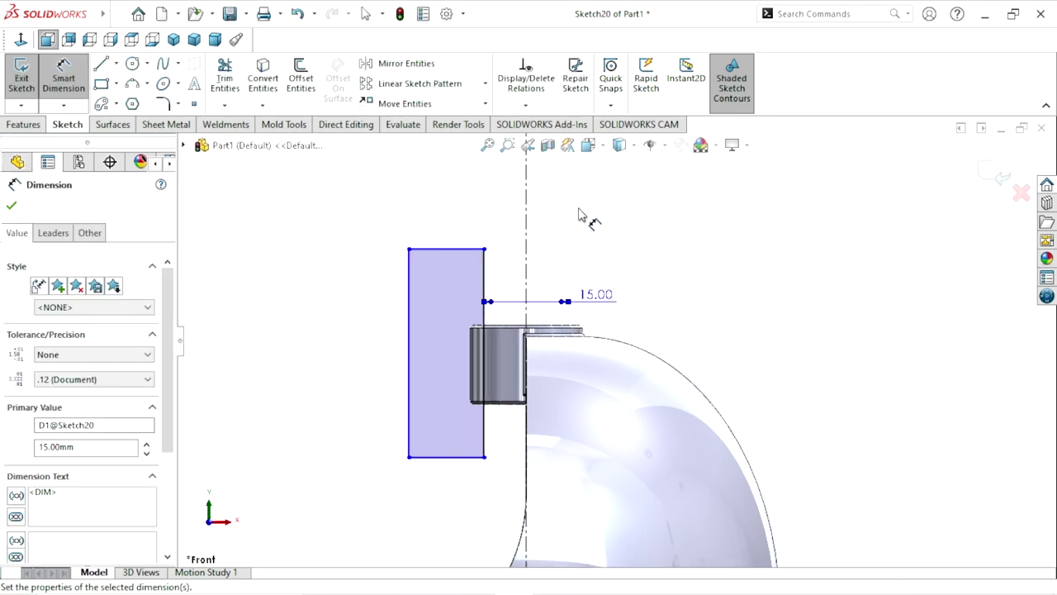
# Extrude-cut Sketch20 Mid Plane 52 mm to flatten one side of the boss.
pyautogui.click(13, 206)
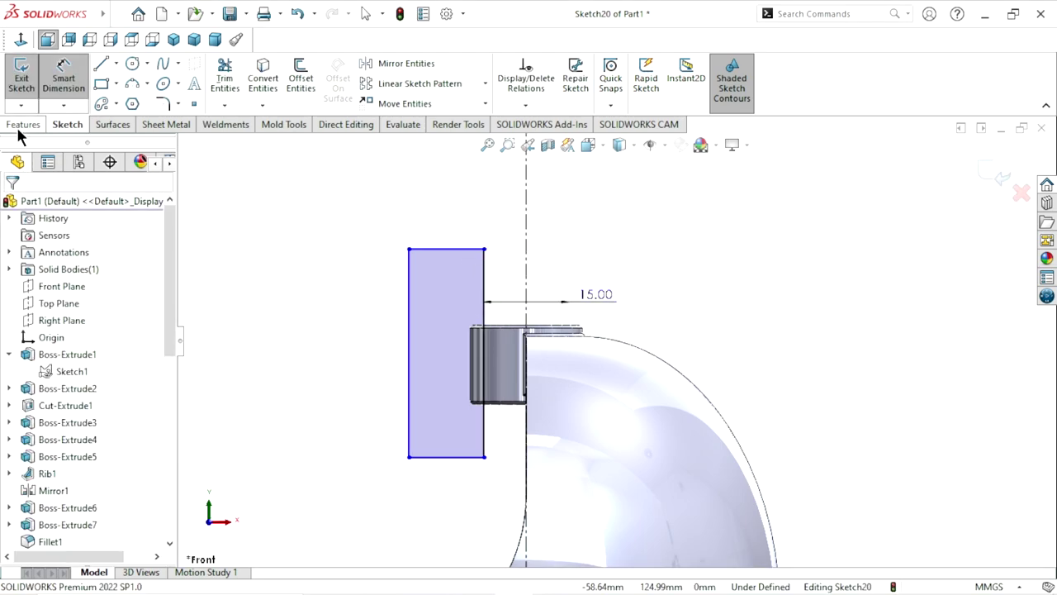
pyautogui.click(19, 127)
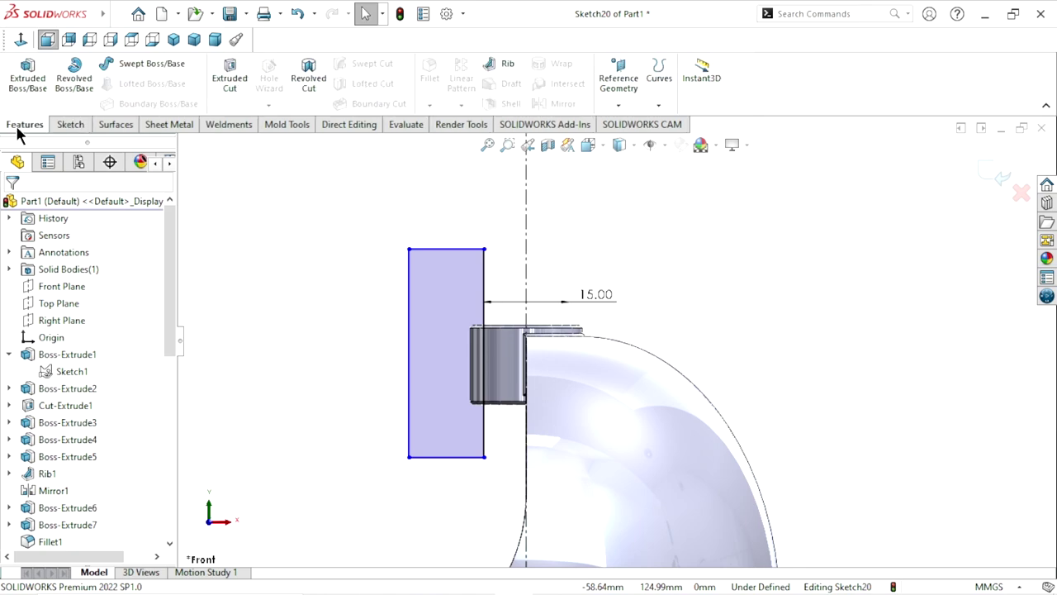
pyautogui.click(225, 91)
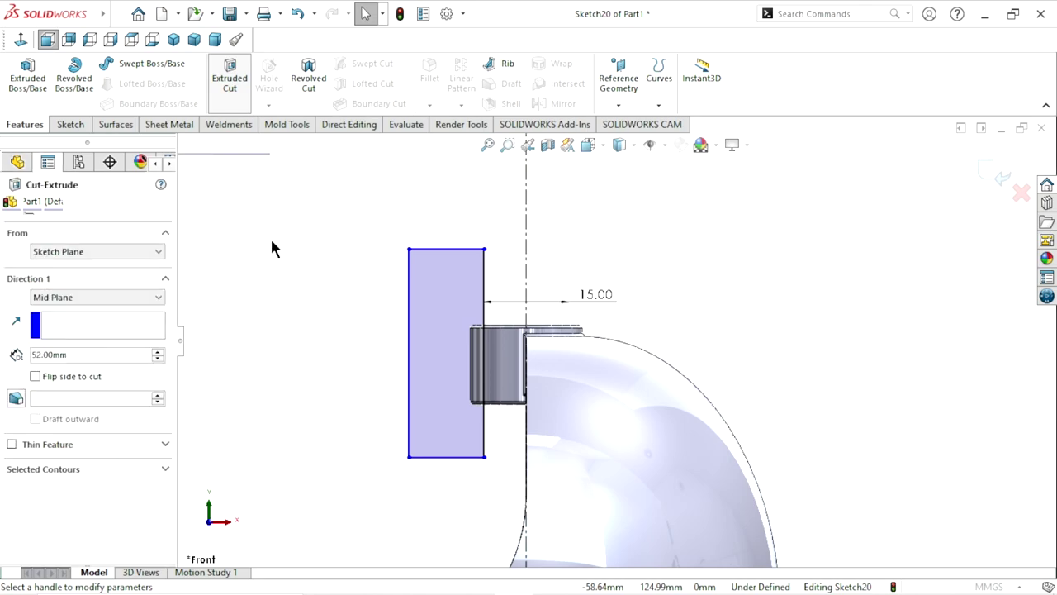
pyautogui.moveTo(306, 298); pyautogui.dragTo(372, 385, button='middle')
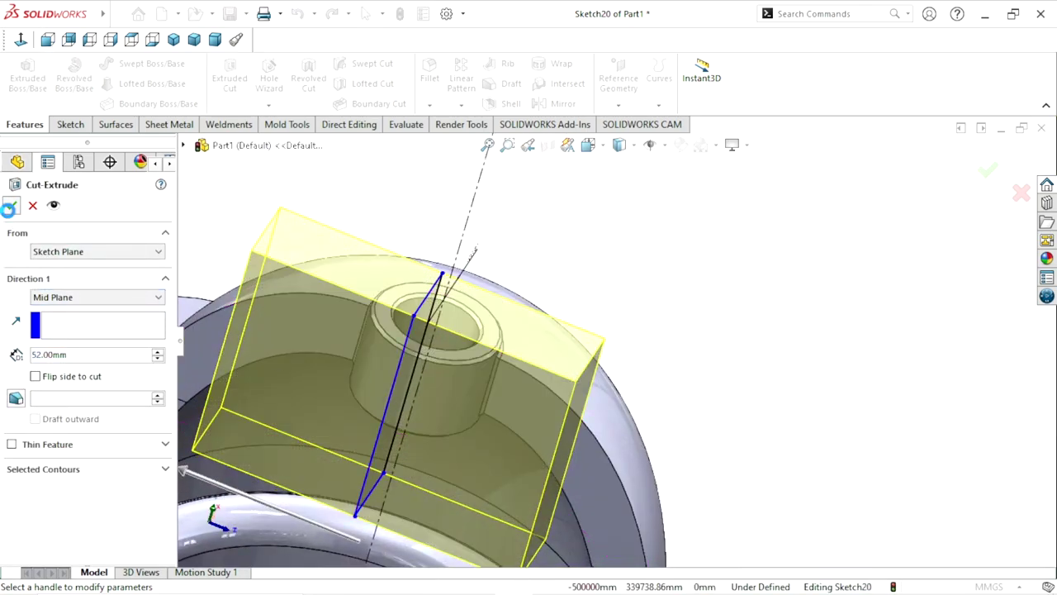
pyautogui.click(11, 205)
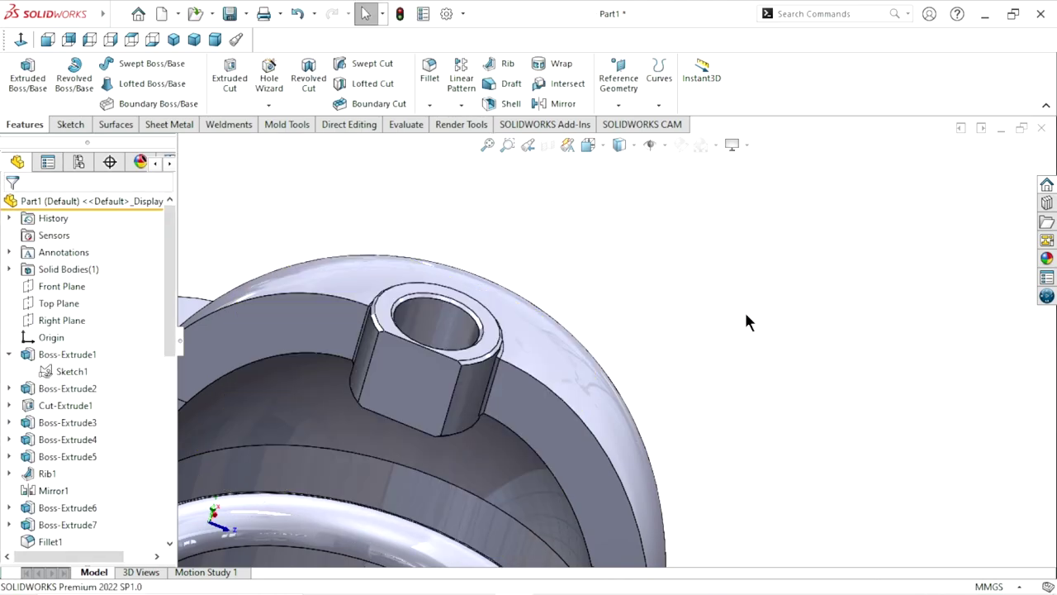
# Bevel both vertical edges of the boss's flat face with a 0.50 mm × 45° chamfer.
pyautogui.moveTo(677, 353)
pyautogui.mouseDown(button='middle')
pyautogui.moveTo(627, 326)
pyautogui.moveTo(570, 347)
pyautogui.mouseUp(button='middle')
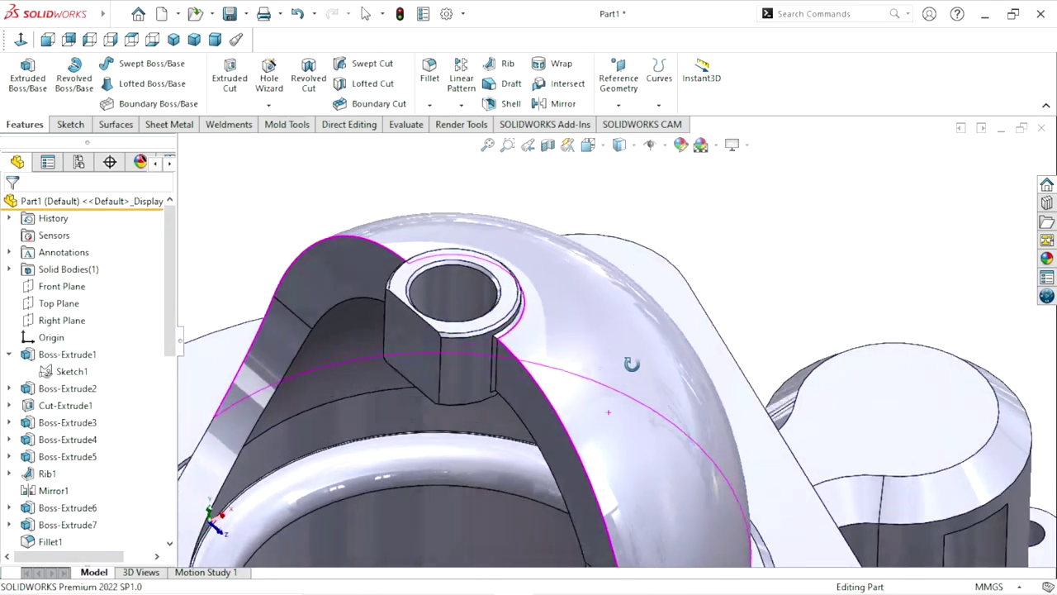
pyautogui.scroll(-2, 570, 348)
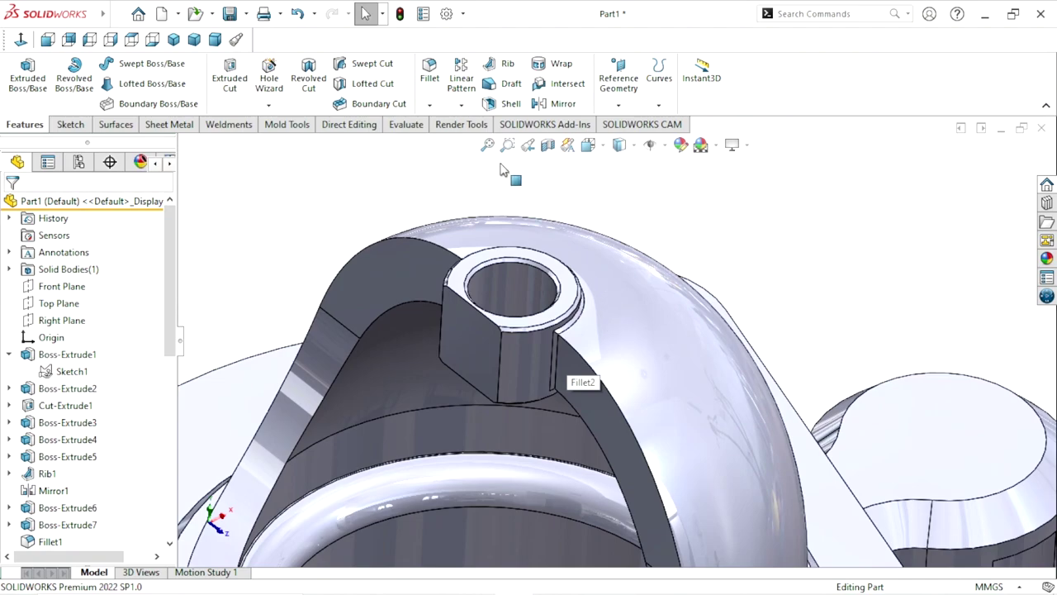
pyautogui.click(435, 103)
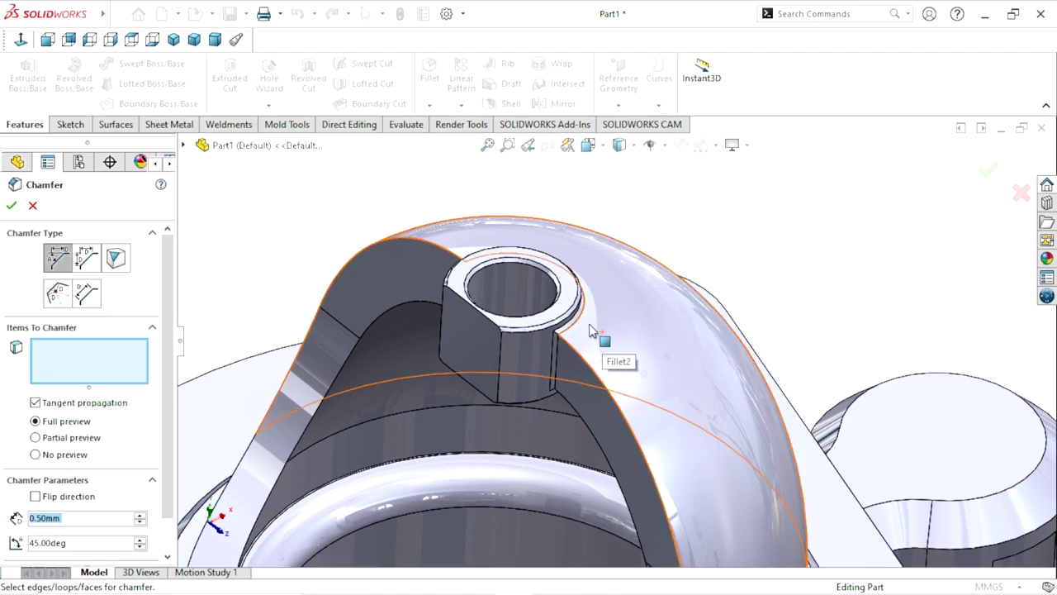
pyautogui.scroll(-3, 493, 388)
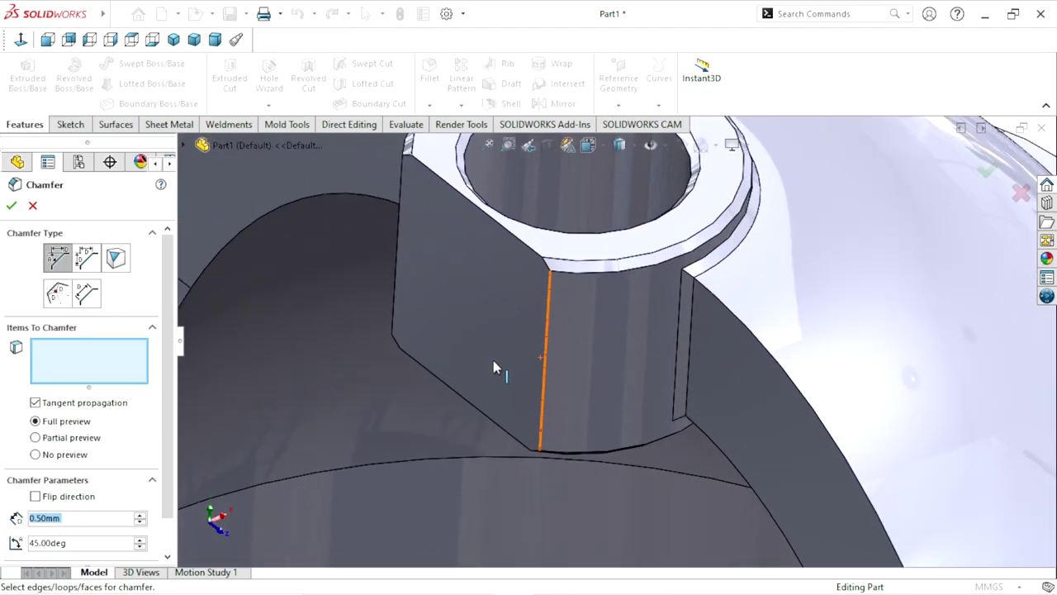
pyautogui.click(484, 290)
pyautogui.scroll(3, 300, 300)
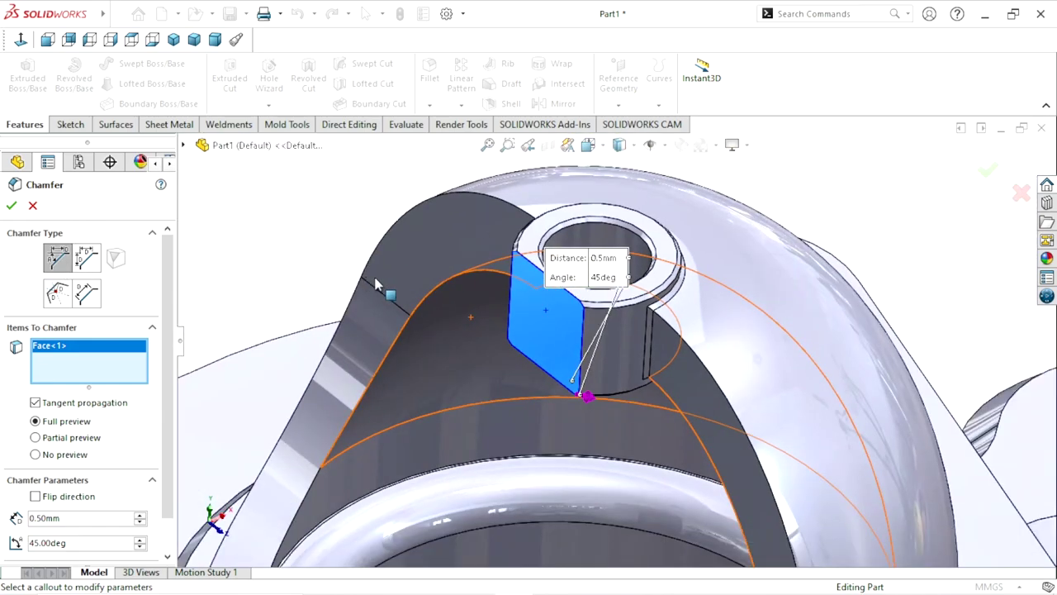
pyautogui.rightClick(124, 347)
pyautogui.click(148, 356)
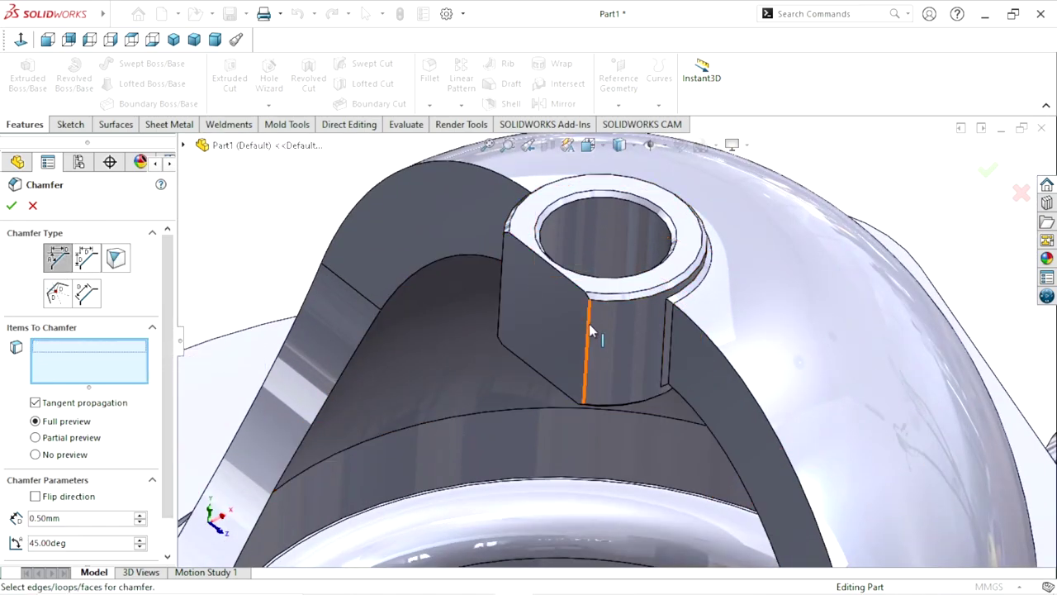
pyautogui.click(588, 324)
pyautogui.moveTo(588, 330)
pyautogui.mouseDown(button='middle')
pyautogui.moveTo(514, 297)
pyautogui.moveTo(755, 371)
pyautogui.mouseUp(button='middle')
pyautogui.scroll(-2, 769, 360)
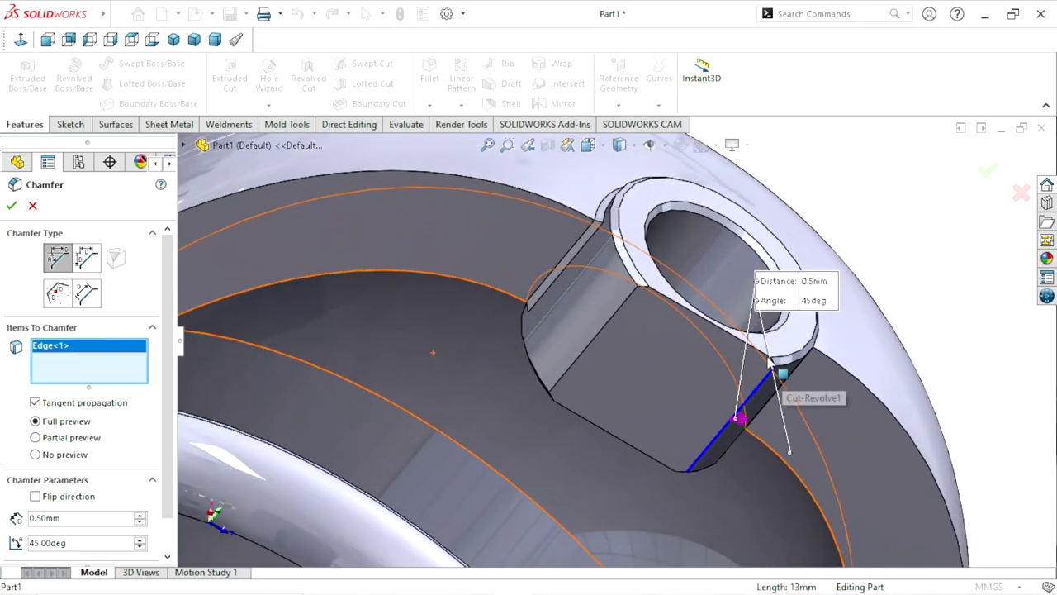
pyautogui.click(614, 316)
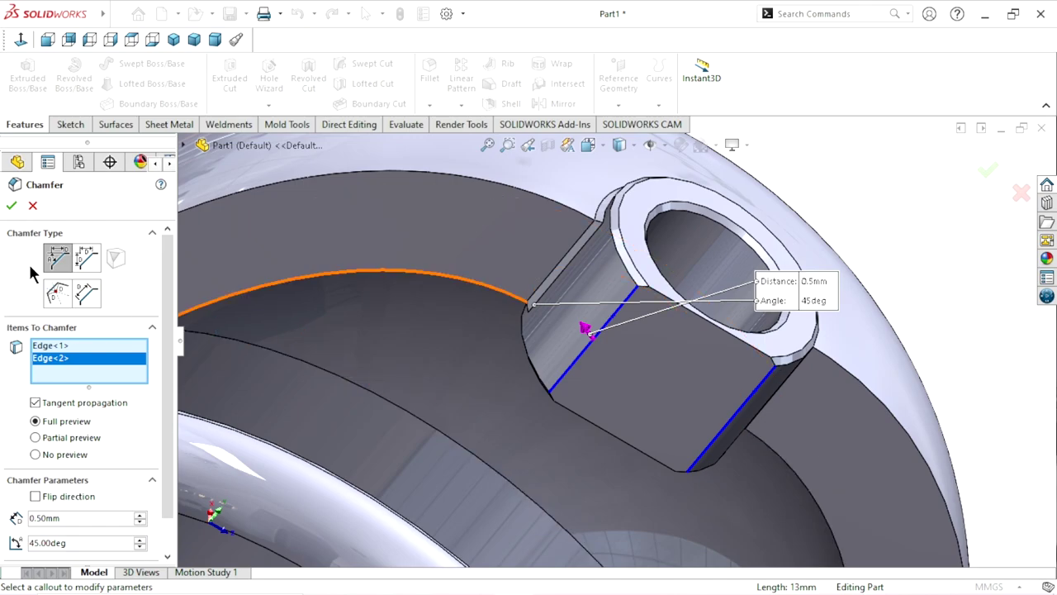
pyautogui.click(32, 205)
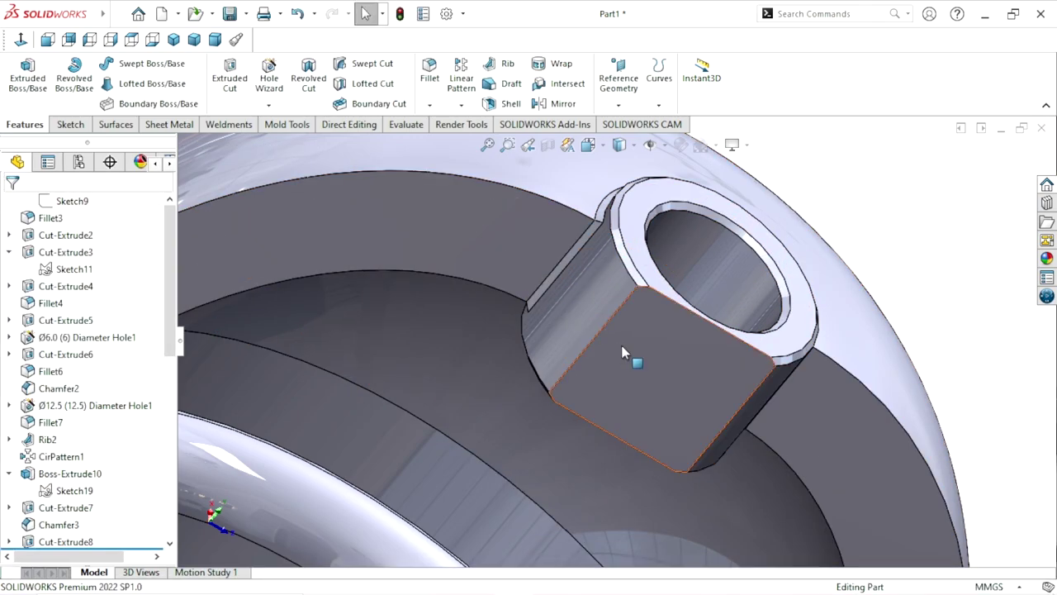
pyautogui.moveTo(626, 354)
pyautogui.mouseDown(button='middle')
pyautogui.moveTo(673, 360)
pyautogui.moveTo(662, 350)
pyautogui.mouseUp(button='middle')
# Add a 0.5 mm × 45° chamfer to the flat face's top and lower edges.
pyautogui.scroll(-3, 661, 350)
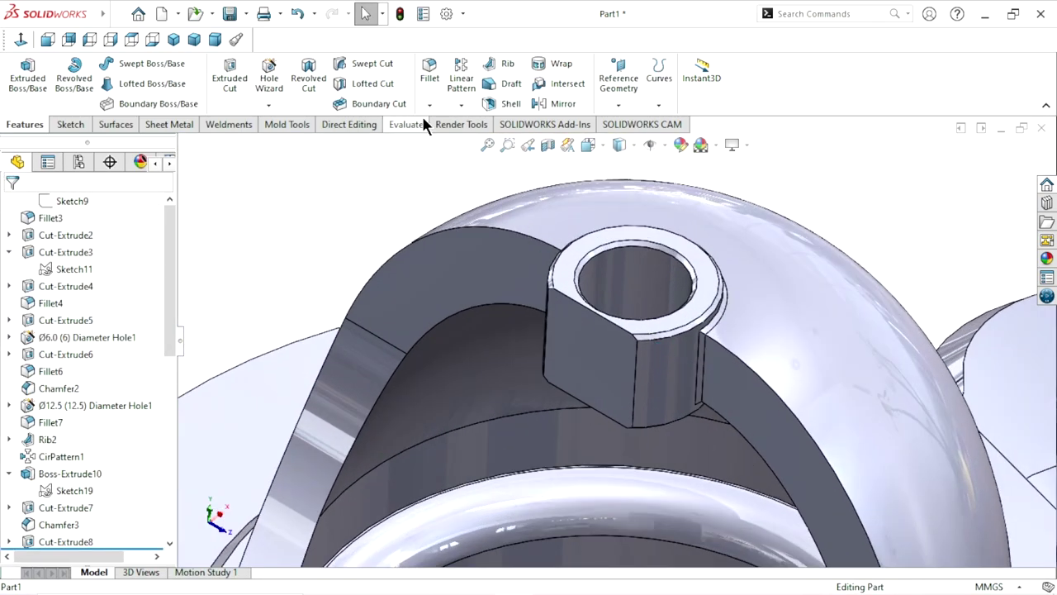
pyautogui.click(423, 100)
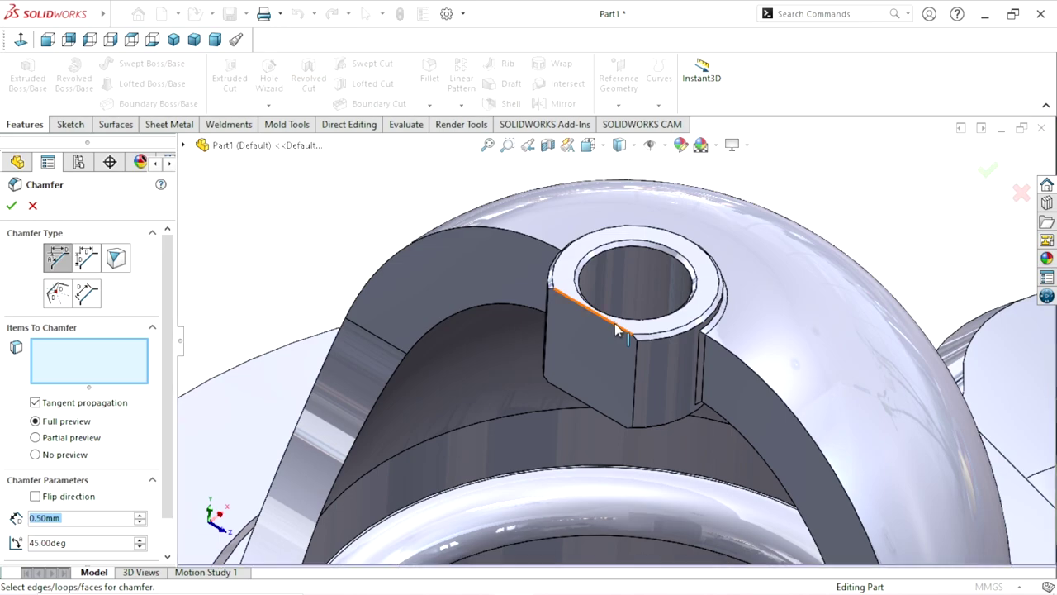
pyautogui.click(617, 327)
pyautogui.moveTo(583, 386); pyautogui.dragTo(570, 417, button='middle')
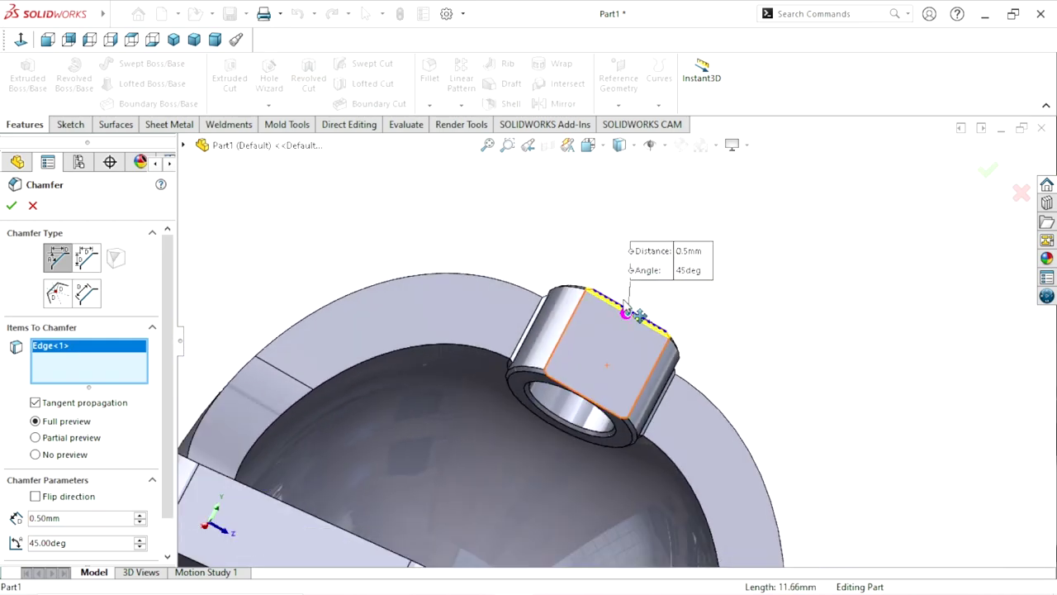
pyautogui.scroll(-1, 578, 405)
pyautogui.scroll(-3, 591, 367)
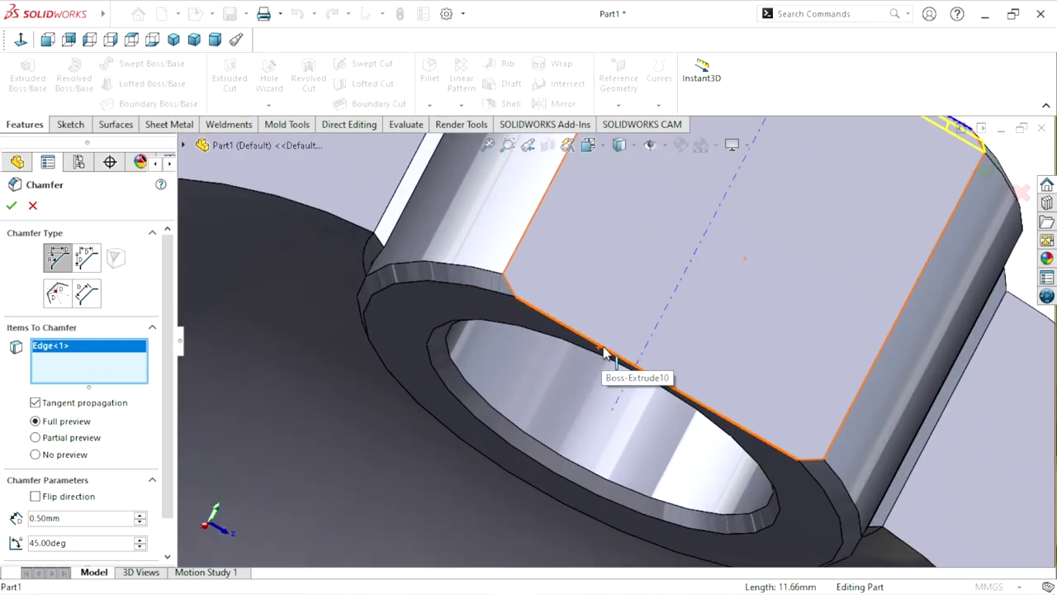
pyautogui.click(603, 349)
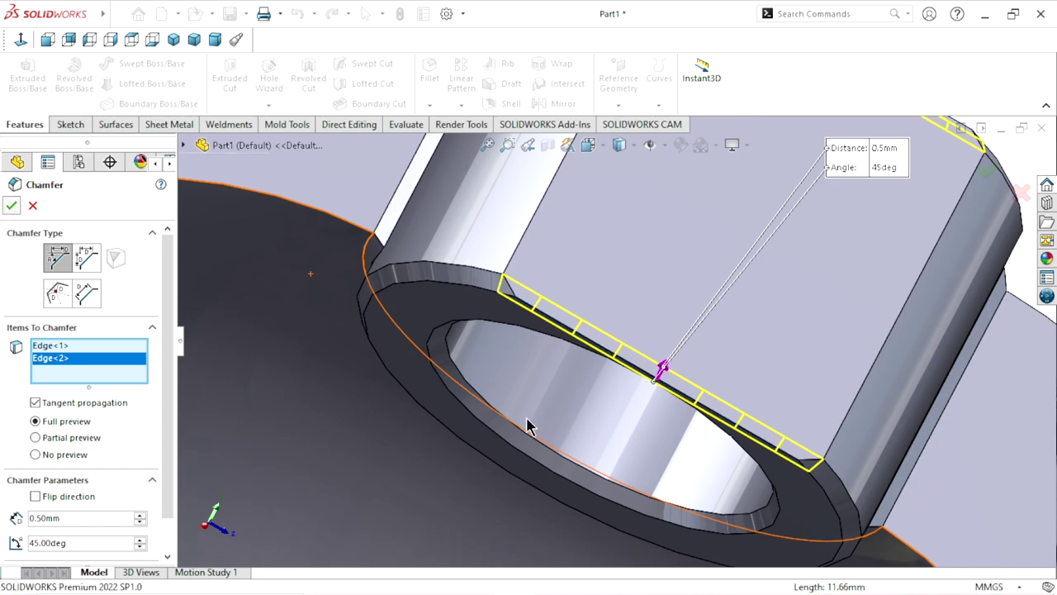
pyautogui.press('Return')
pyautogui.scroll(5, 526, 417)
pyautogui.moveTo(811, 303); pyautogui.dragTo(747, 351, button='middle')
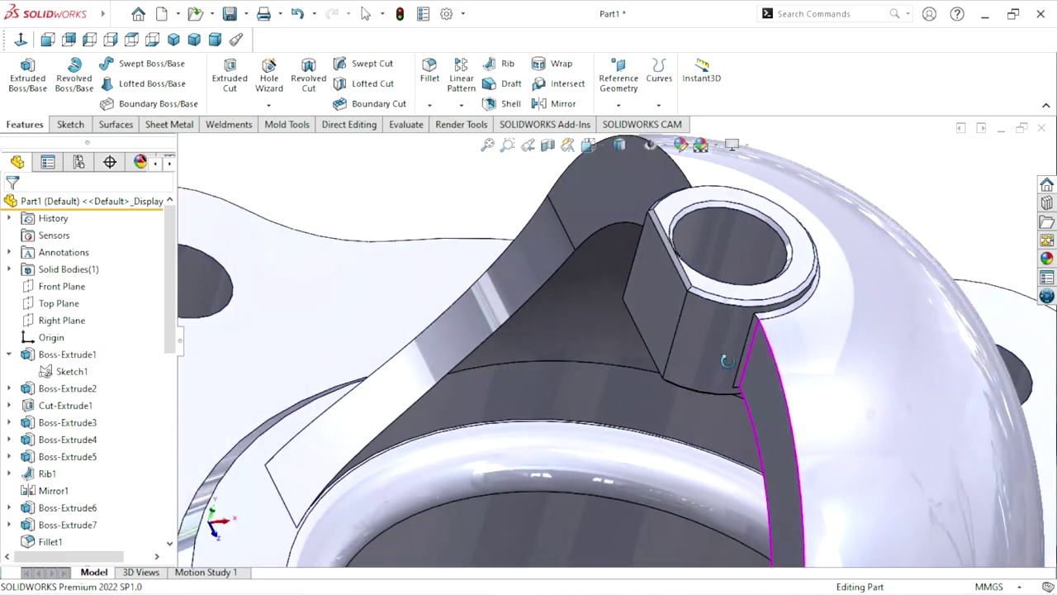
pyautogui.scroll(-3, 748, 351)
pyautogui.scroll(2, 554, 328)
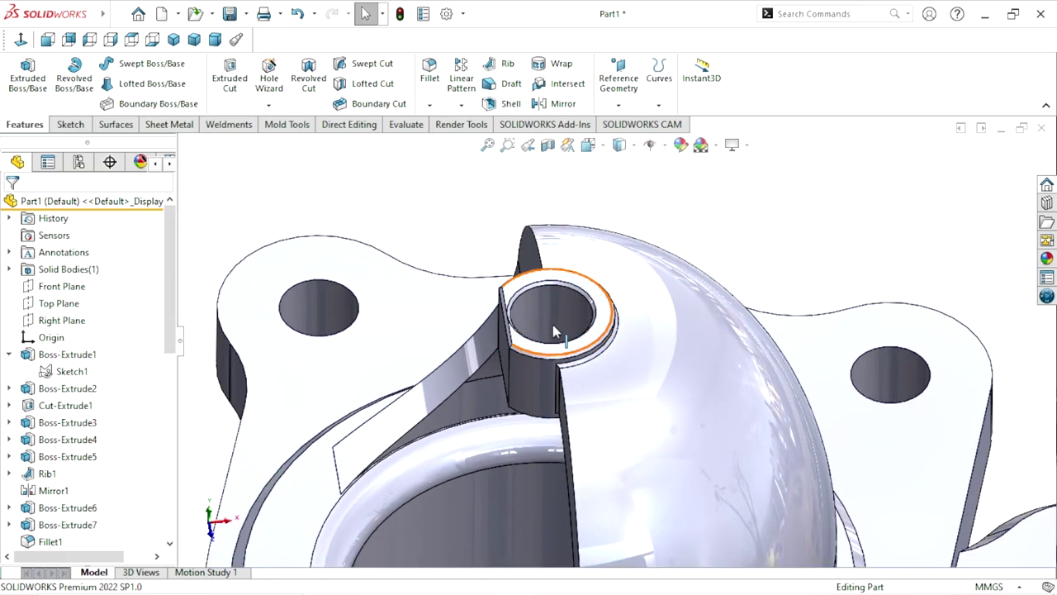
pyautogui.scroll(-2, 576, 326)
pyautogui.scroll(2, 576, 326)
pyautogui.scroll(4, 645, 380)
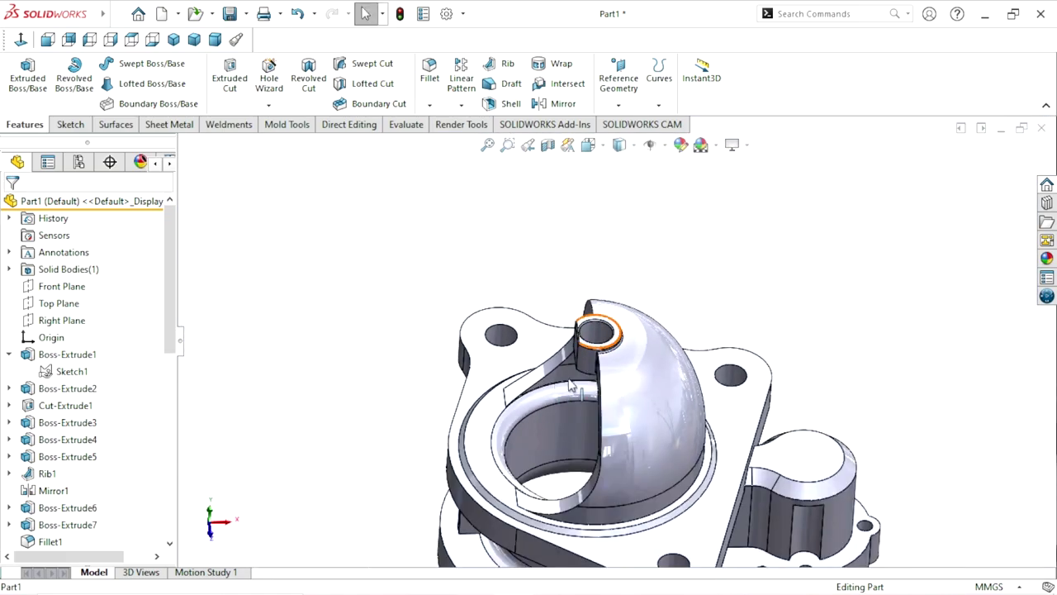
pyautogui.scroll(2, 689, 421)
pyautogui.scroll(-2, 690, 422)
pyautogui.moveTo(689, 423)
pyautogui.mouseDown(button='middle')
pyautogui.moveTo(581, 283)
pyautogui.moveTo(755, 295)
pyautogui.moveTo(835, 207)
pyautogui.moveTo(777, 320)
pyautogui.moveTo(679, 378)
pyautogui.mouseUp(button='middle')
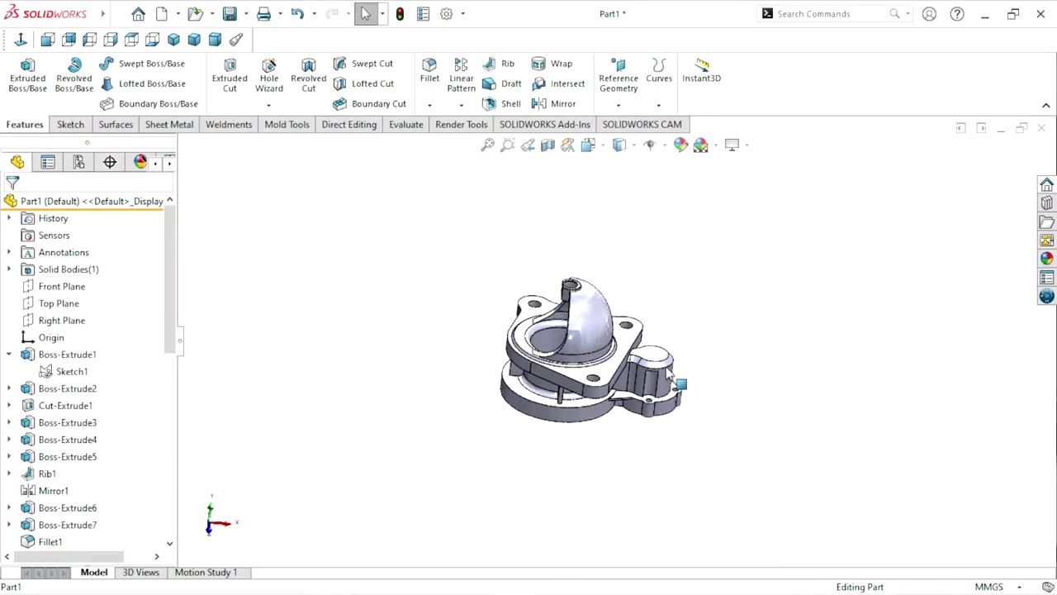
pyautogui.scroll(-2, 665, 373)
pyautogui.scroll(3, 619, 399)
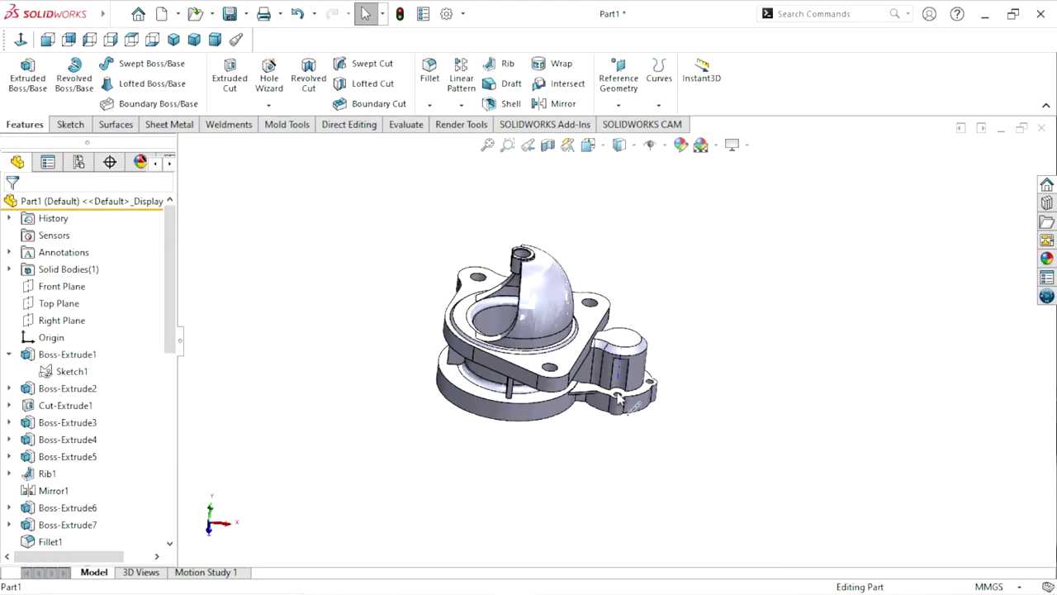
pyautogui.scroll(2, 620, 399)
pyautogui.moveTo(625, 396)
pyautogui.mouseDown(button='middle')
pyautogui.moveTo(619, 404)
pyautogui.moveTo(655, 307)
pyautogui.moveTo(600, 333)
pyautogui.mouseUp(button='middle')
pyautogui.scroll(-3, 601, 333)
pyautogui.scroll(-3, 615, 318)
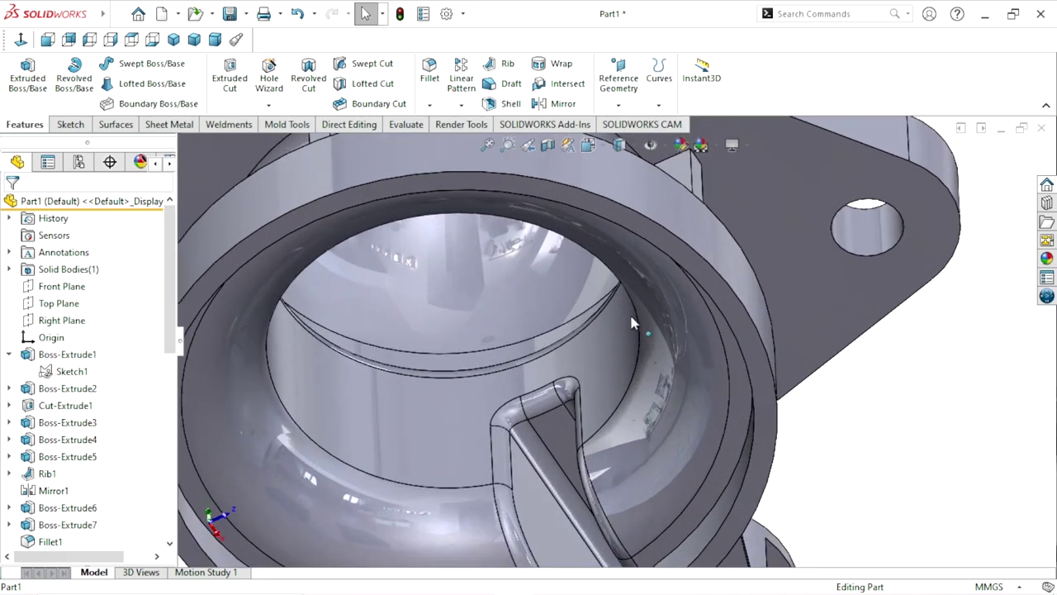
# Start a new sketch on the bore's ring face, viewed face-on.
pyautogui.click(735, 358)
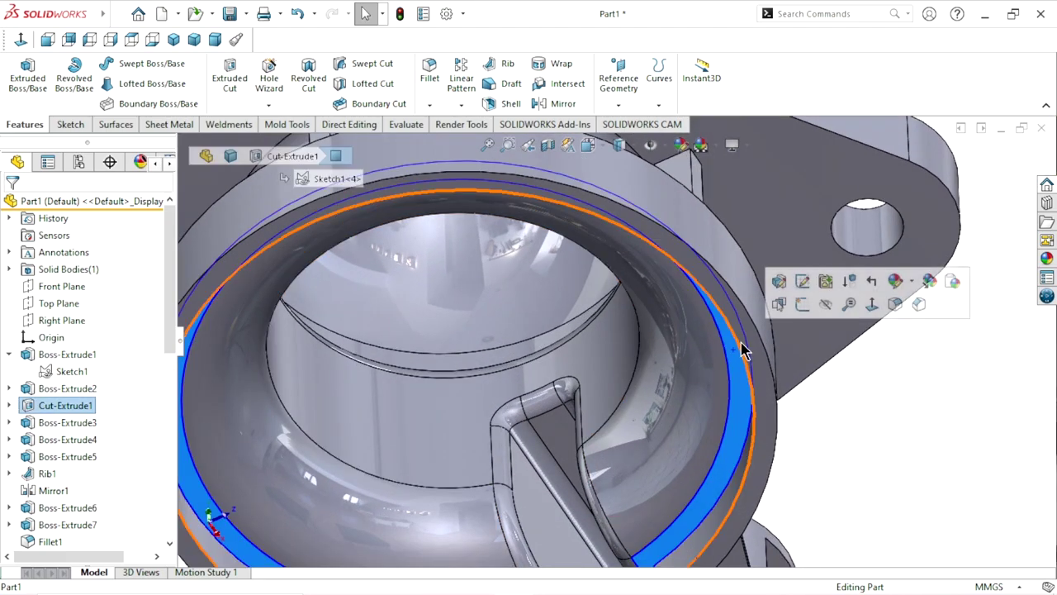
pyautogui.click(799, 305)
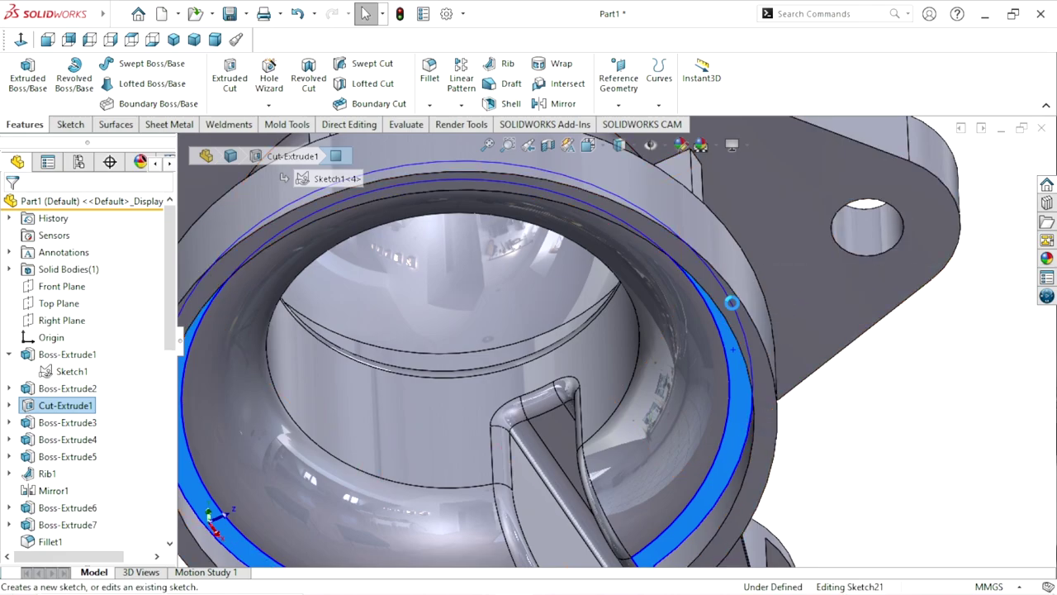
pyautogui.click(21, 42)
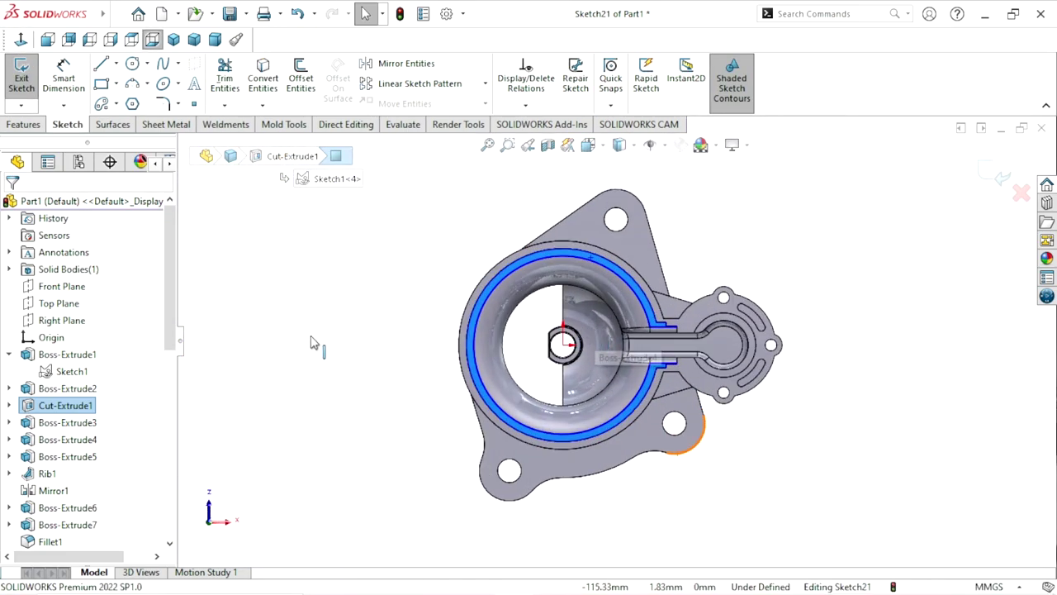
pyautogui.press('Escape')
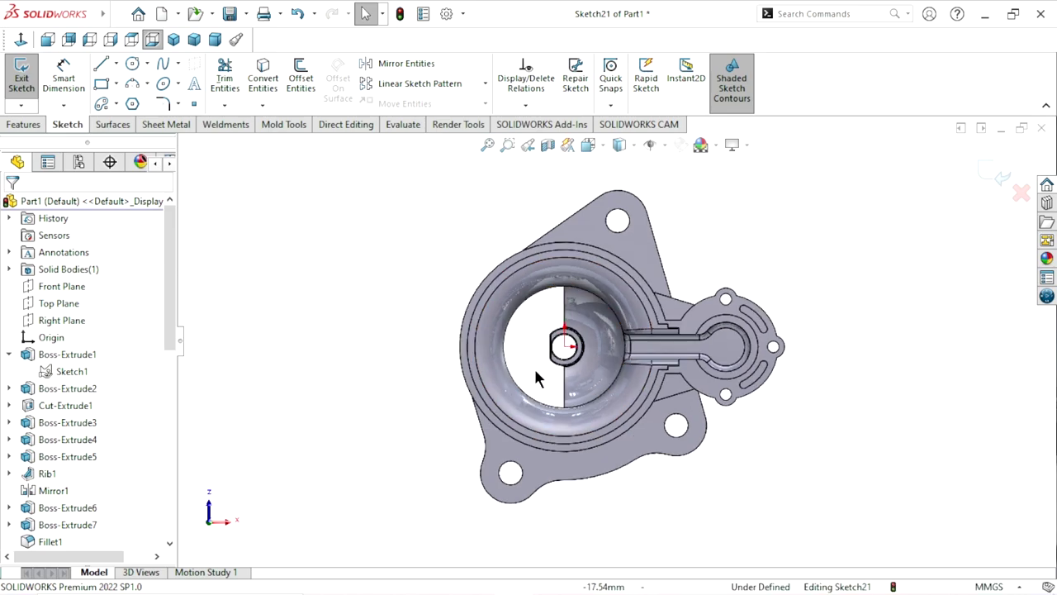
pyautogui.scroll(-3, 595, 335)
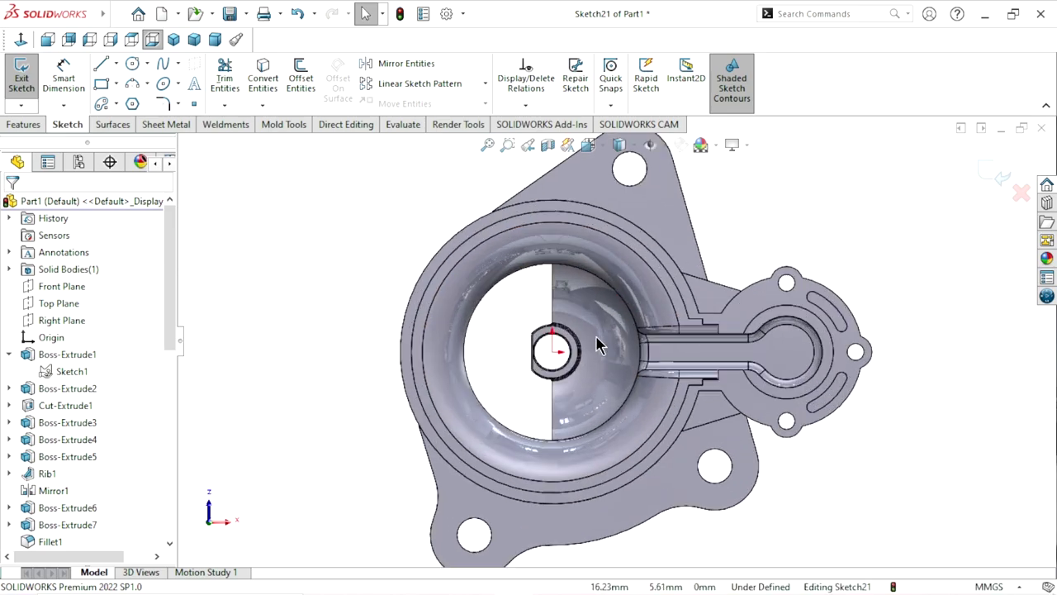
# Draw a small circle above the bore centre near the top of the bowl.
pyautogui.click(131, 65)
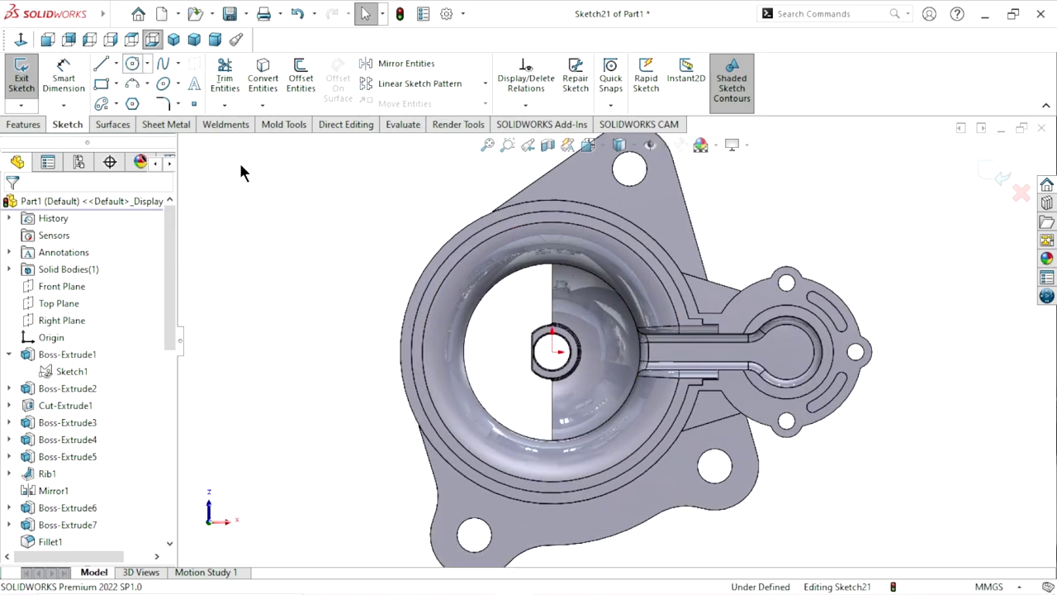
pyautogui.click(553, 240)
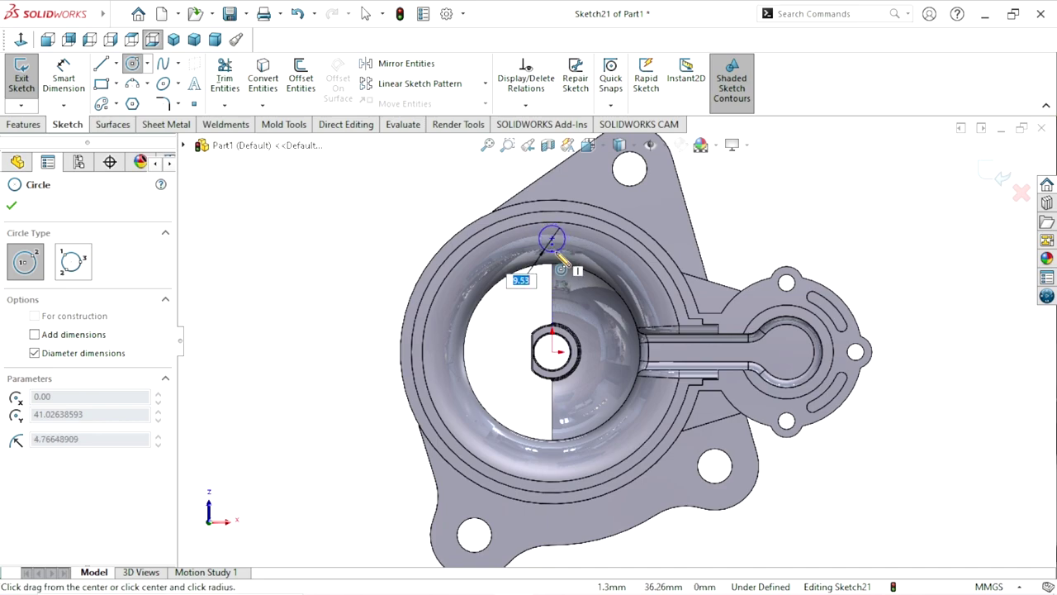
pyautogui.click(558, 257)
pyautogui.rightClick(355, 283)
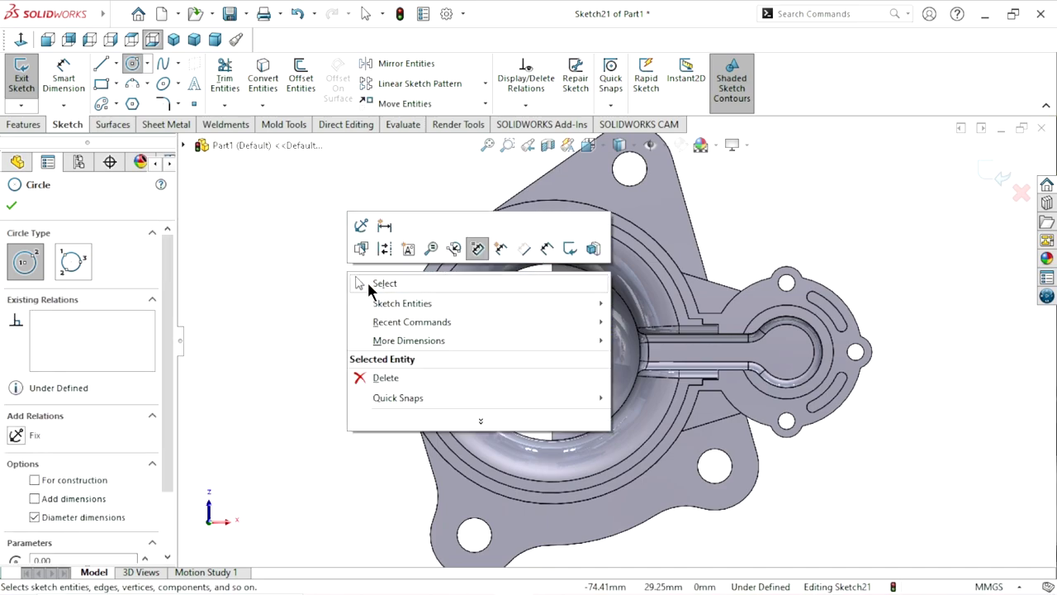
pyautogui.click(366, 282)
pyautogui.scroll(-2, 580, 393)
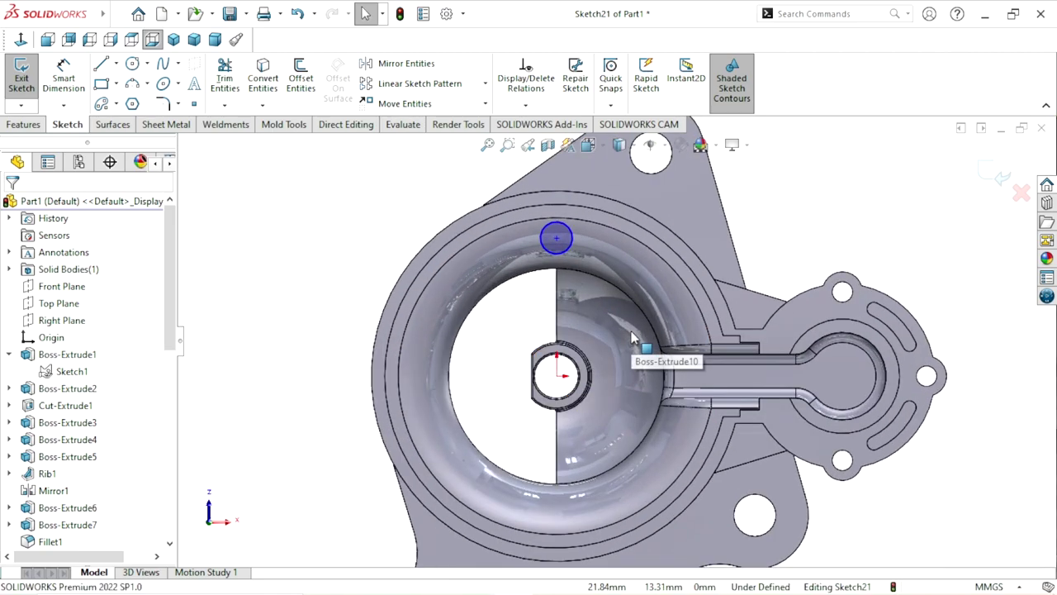
pyautogui.scroll(-2, 600, 267)
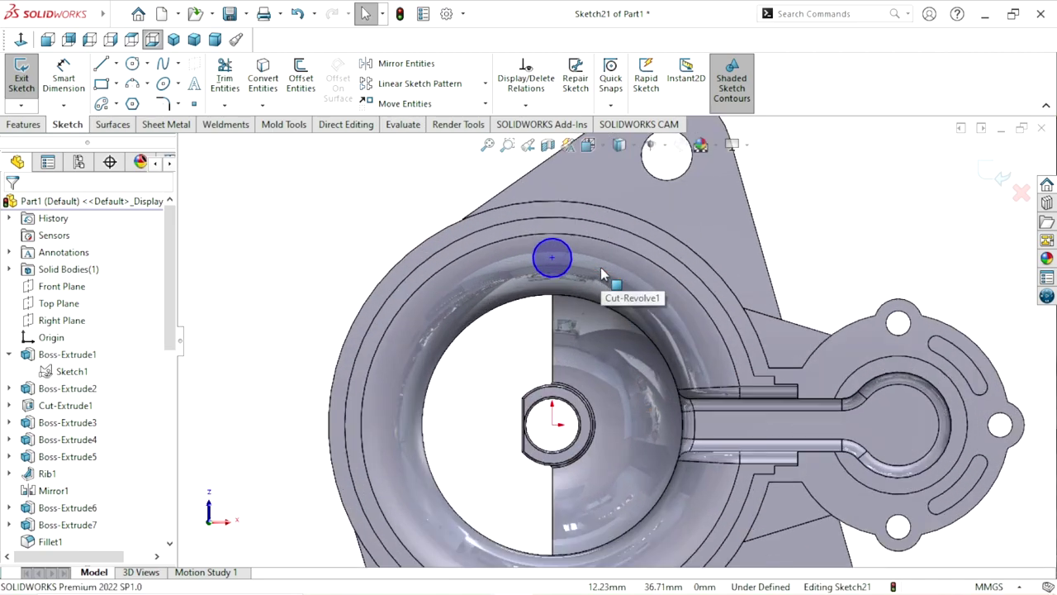
pyautogui.scroll(-1, 620, 279)
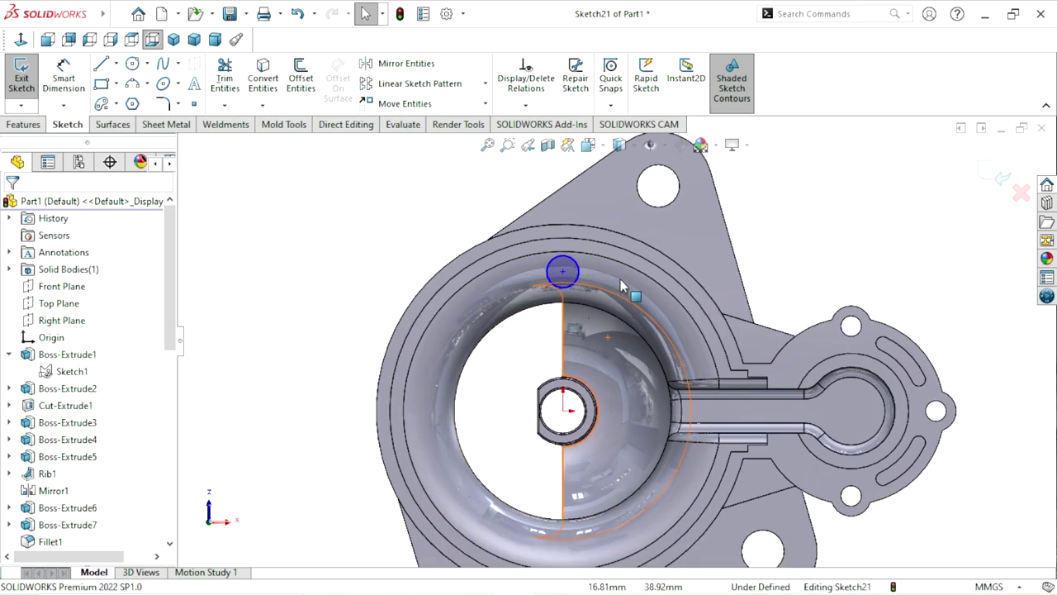
pyautogui.scroll(-1, 620, 279)
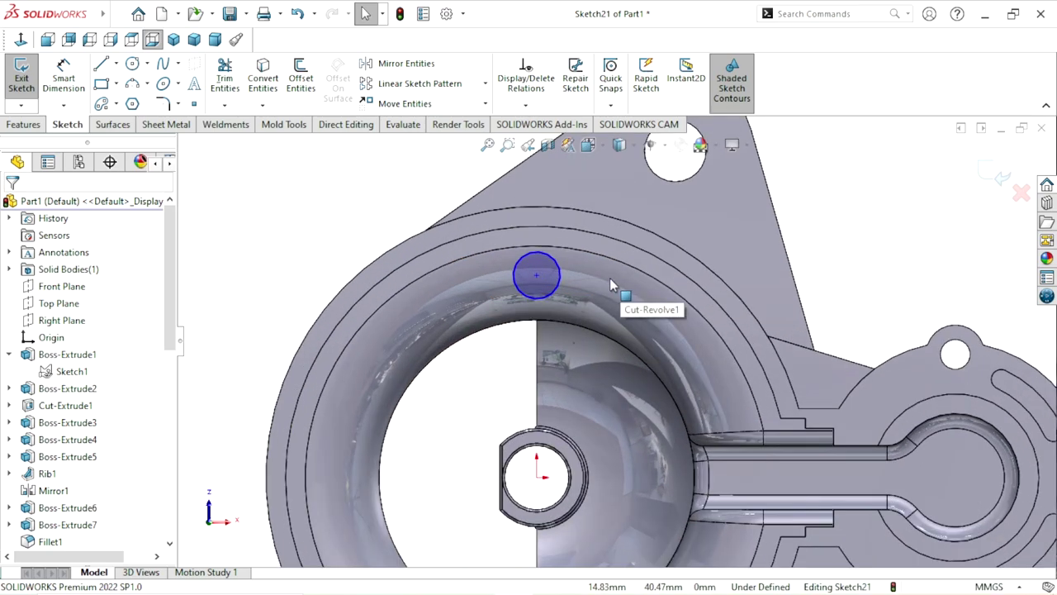
# Convert the bowl's large circular edge and place the small circle 38 mm above the bore centre.
pyautogui.click(490, 249)
pyautogui.click(264, 87)
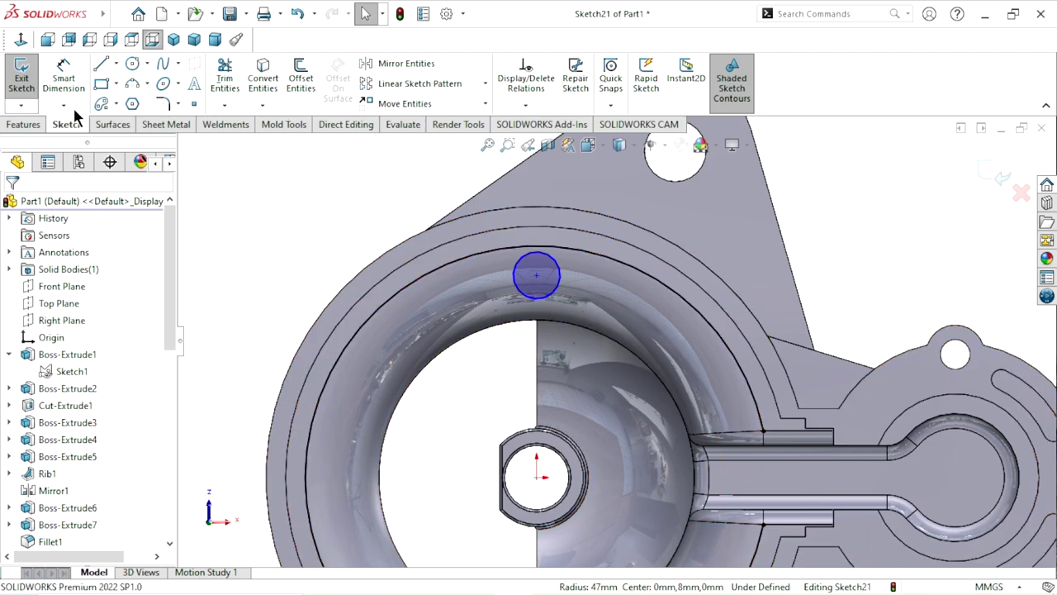
pyautogui.click(64, 79)
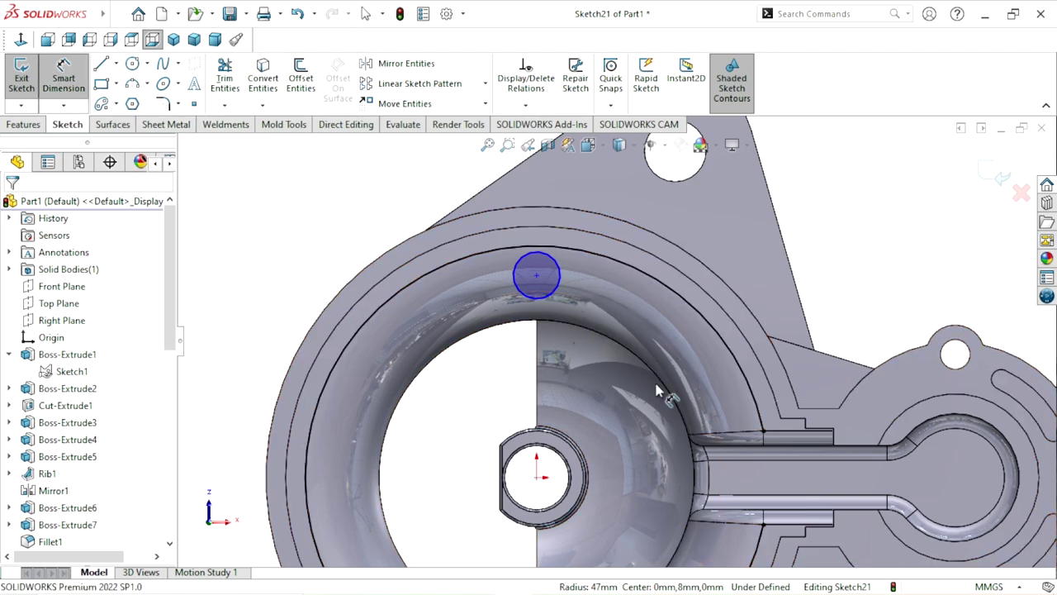
pyautogui.click(526, 299)
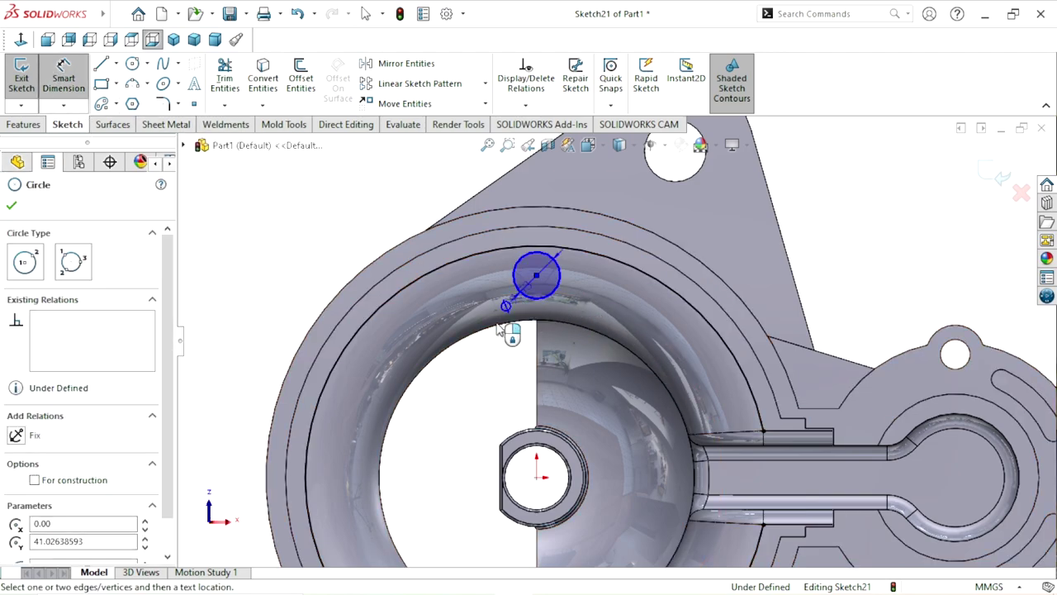
pyautogui.click(496, 330)
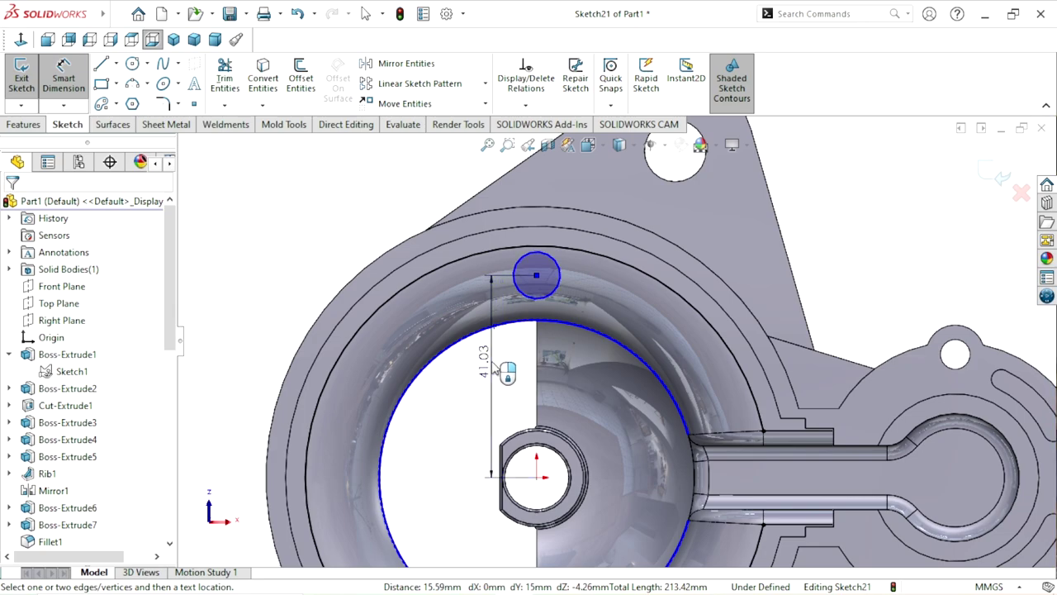
pyautogui.click(495, 369)
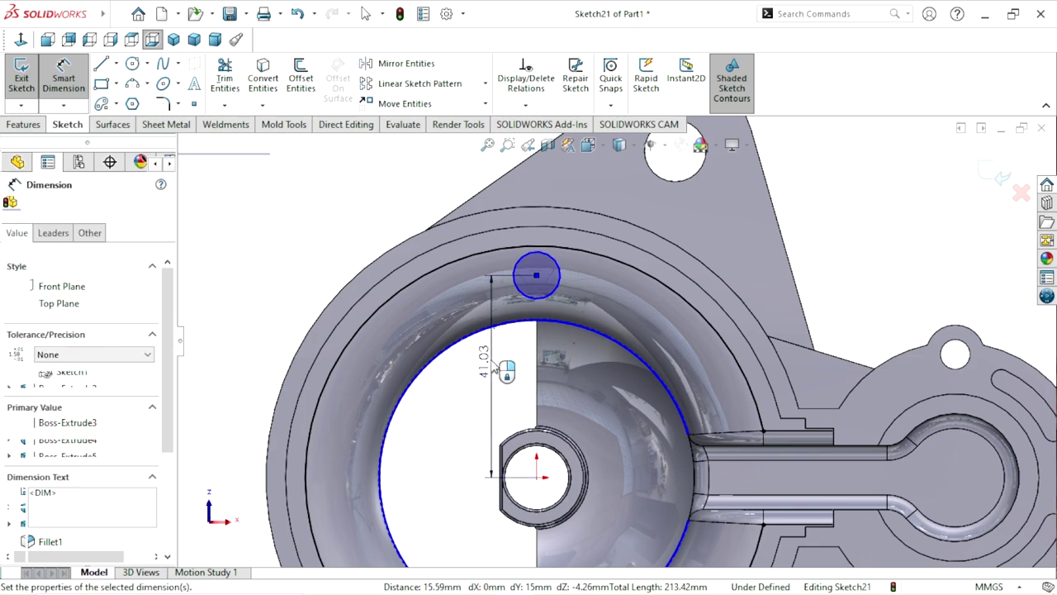
pyautogui.write('12')
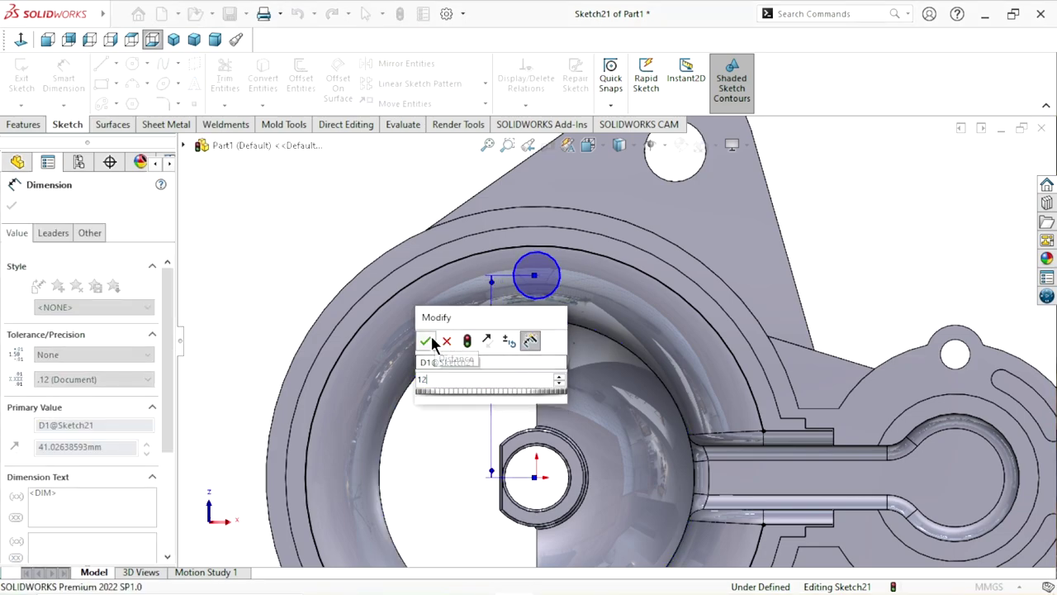
pyautogui.press('Escape')
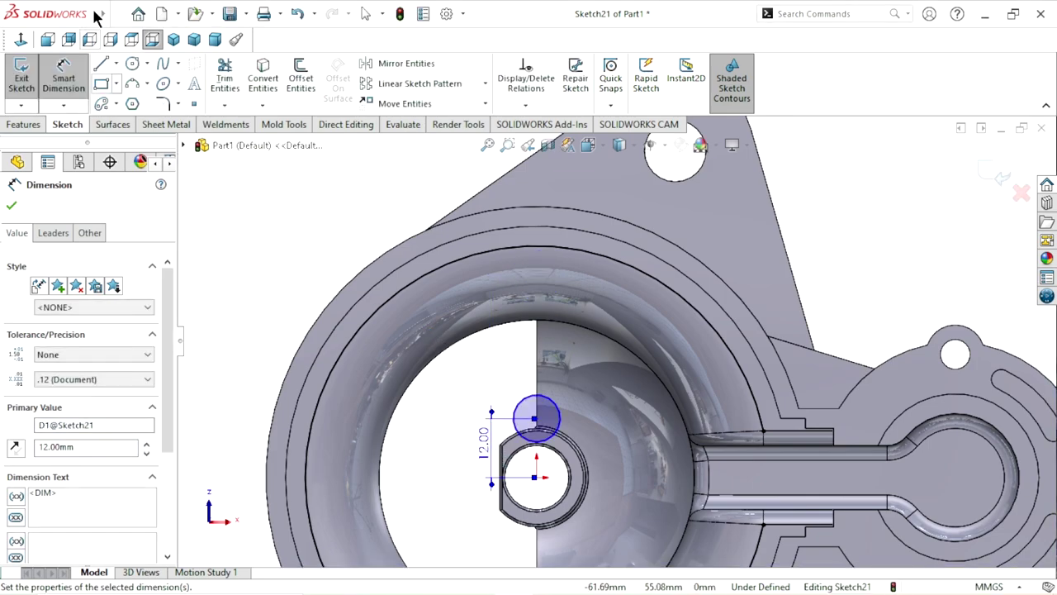
pyautogui.click(296, 13)
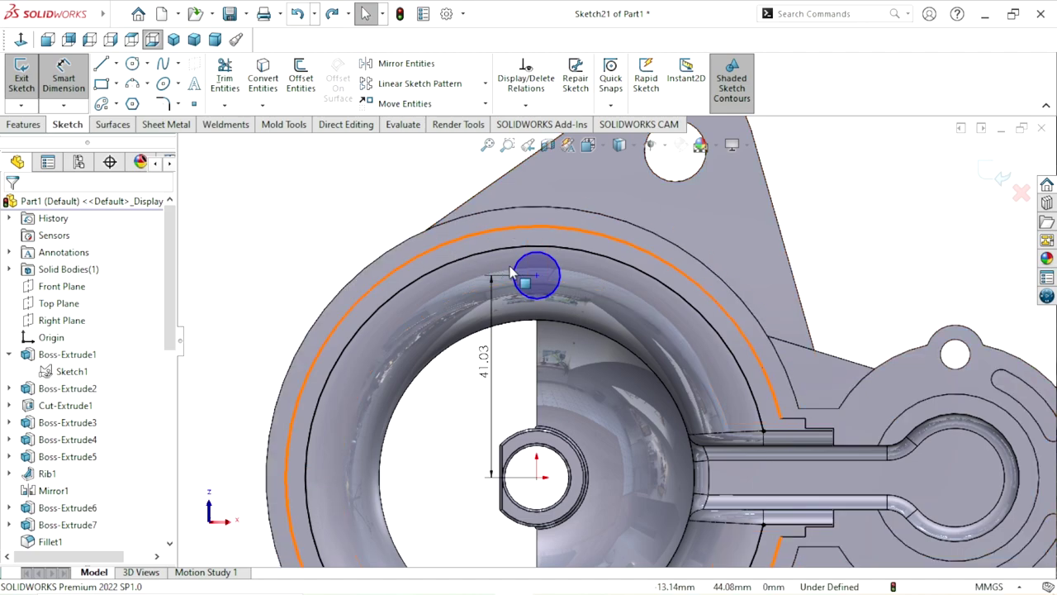
pyautogui.doubleClick(490, 362)
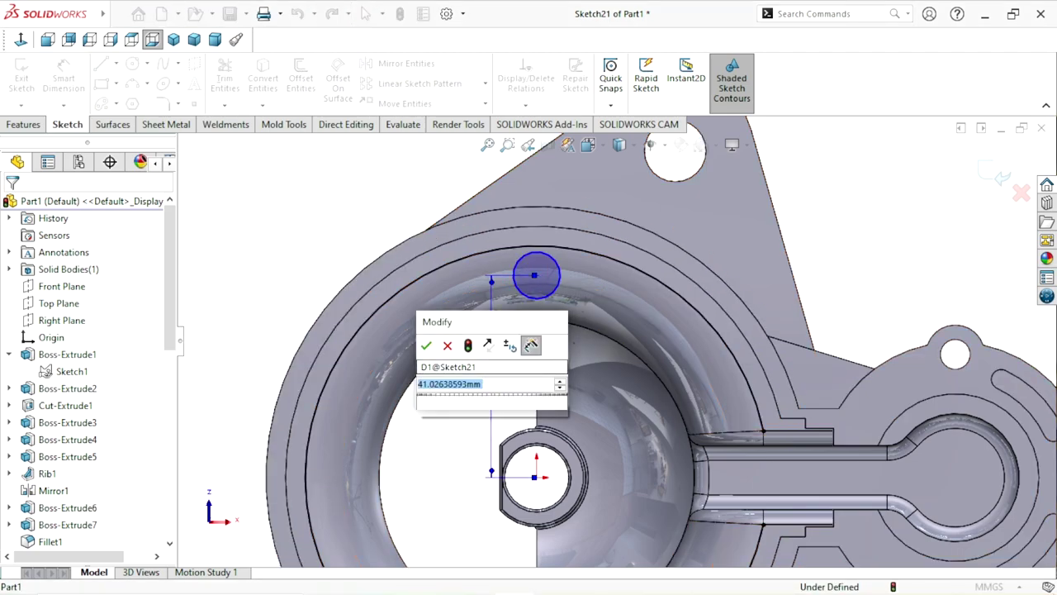
pyautogui.write('38')
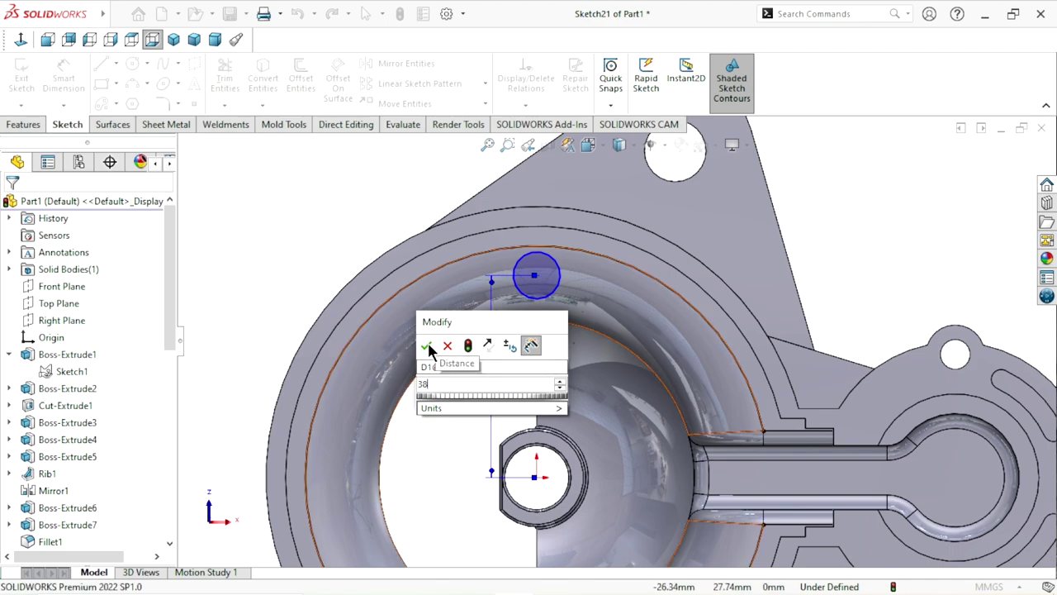
pyautogui.press('Escape')
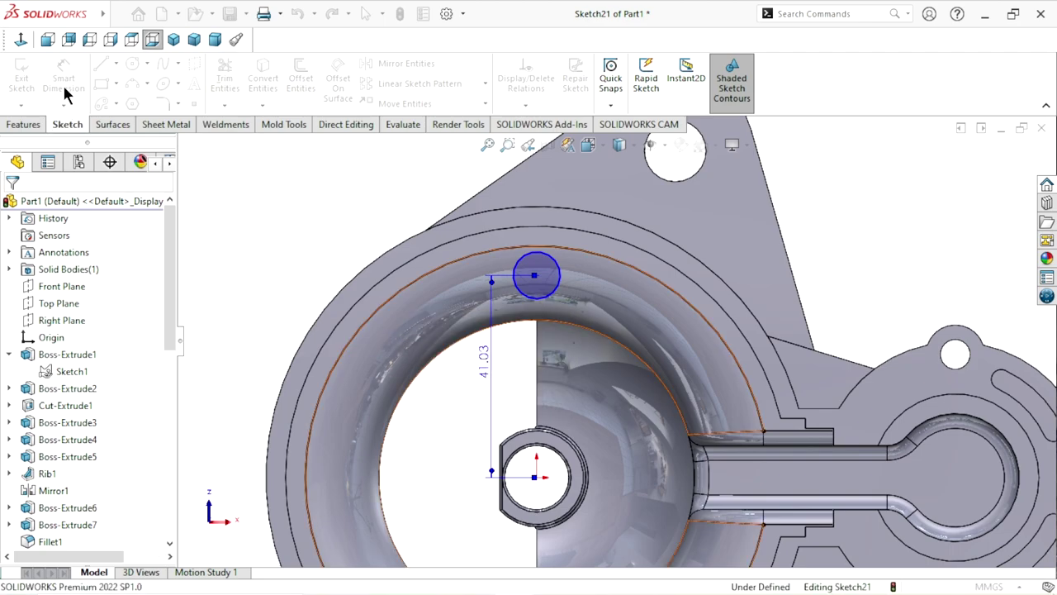
# Dimension the small circle's diameter to 12 mm.
pyautogui.click(522, 278)
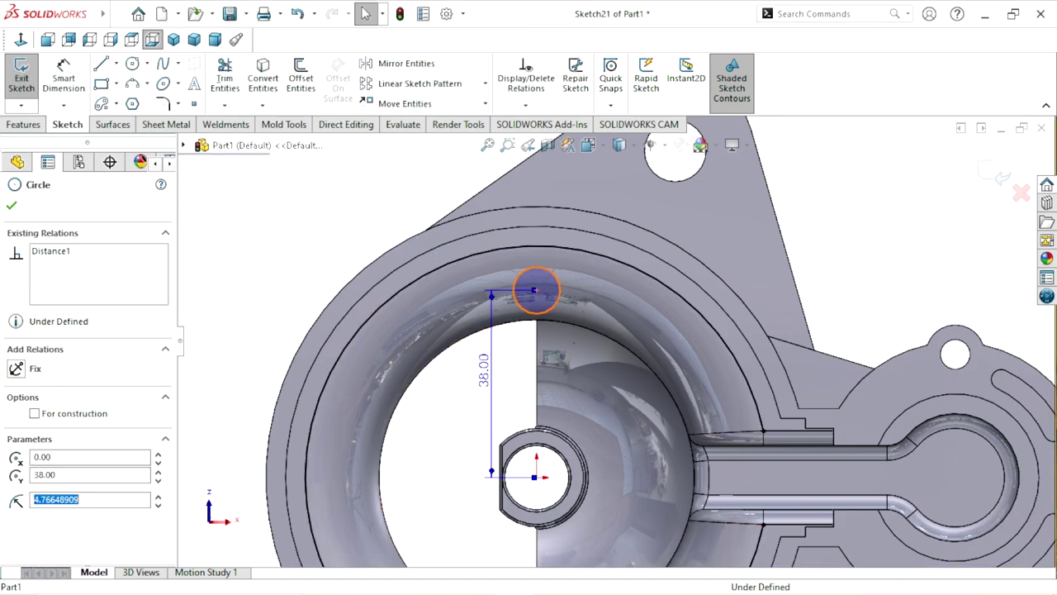
pyautogui.click(81, 80)
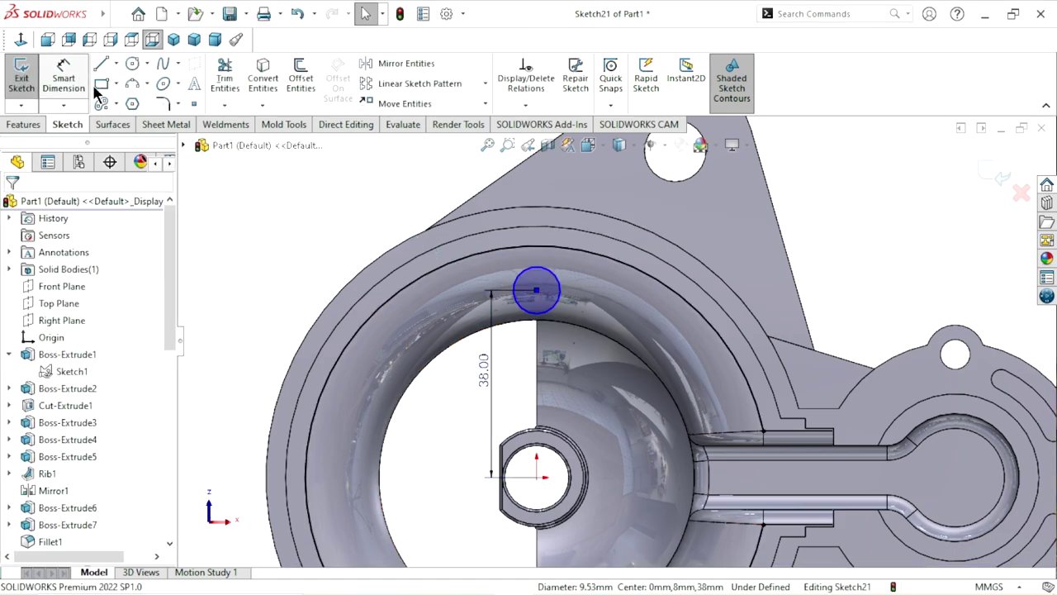
pyautogui.click(520, 272)
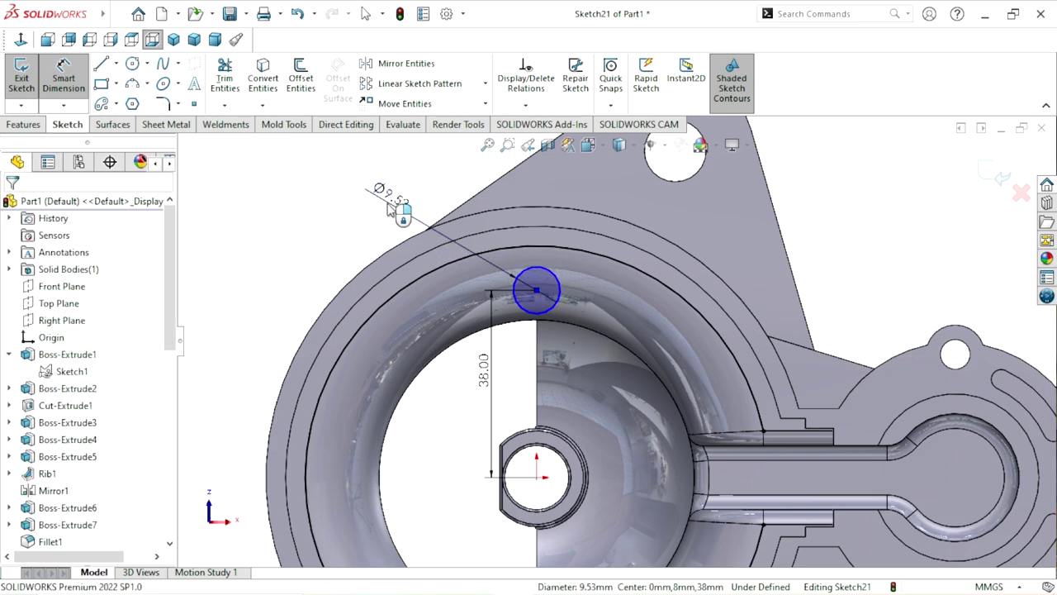
pyautogui.click(388, 207)
pyautogui.write('12')
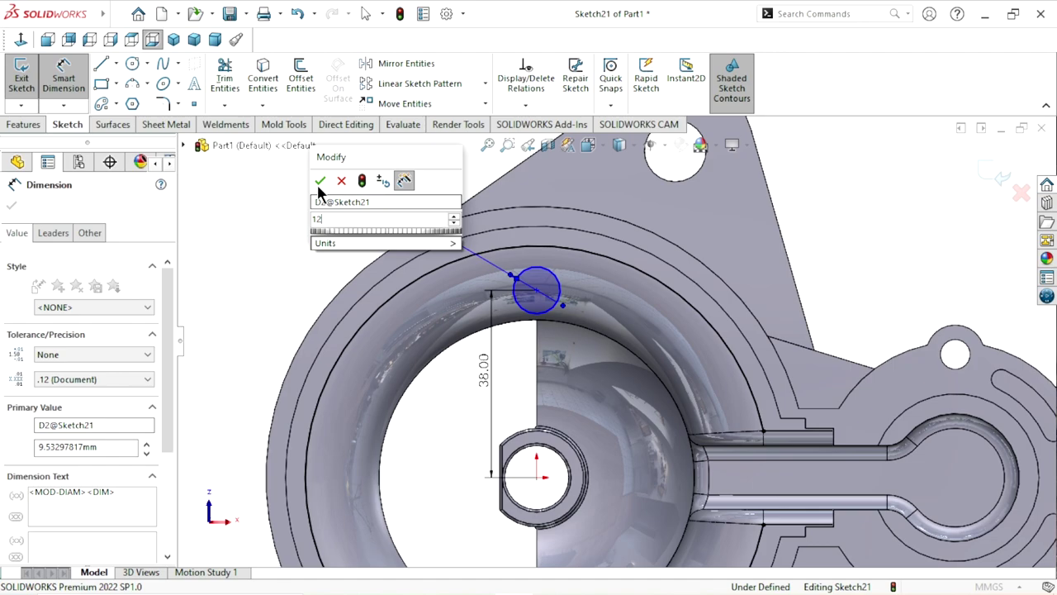
pyautogui.click(320, 180)
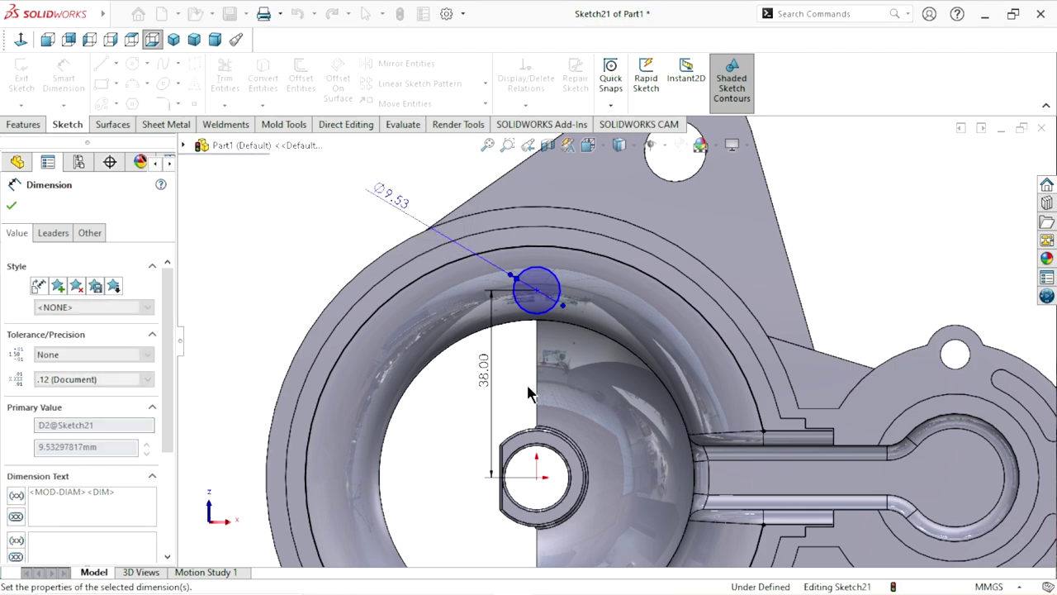
pyautogui.scroll(3, 575, 417)
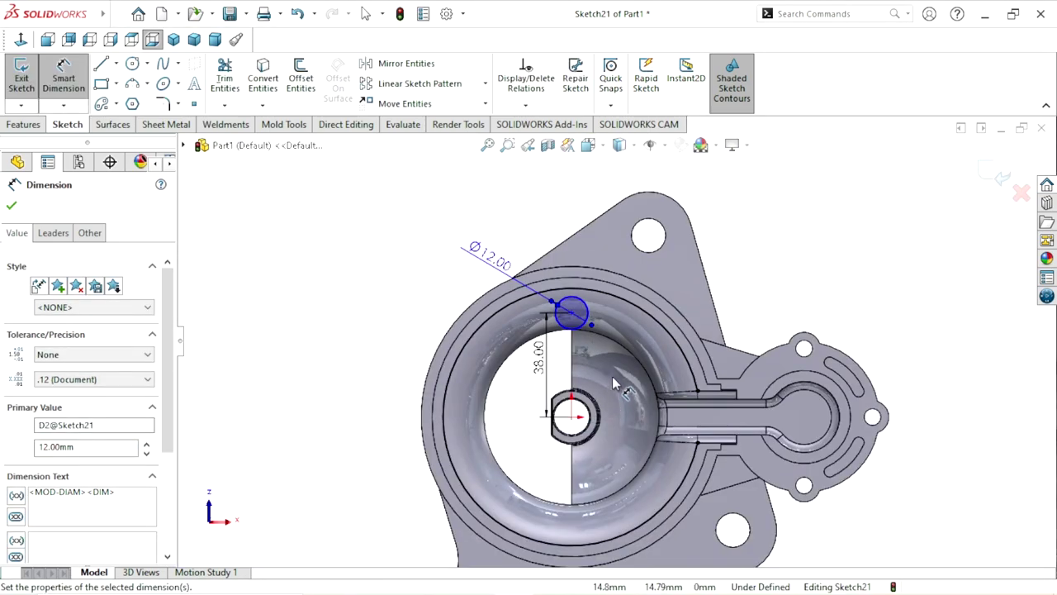
pyautogui.scroll(-1, 612, 380)
# Draw a vertical centerline from the small circle's centre down to the hole centre.
pyautogui.scroll(-1, 581, 332)
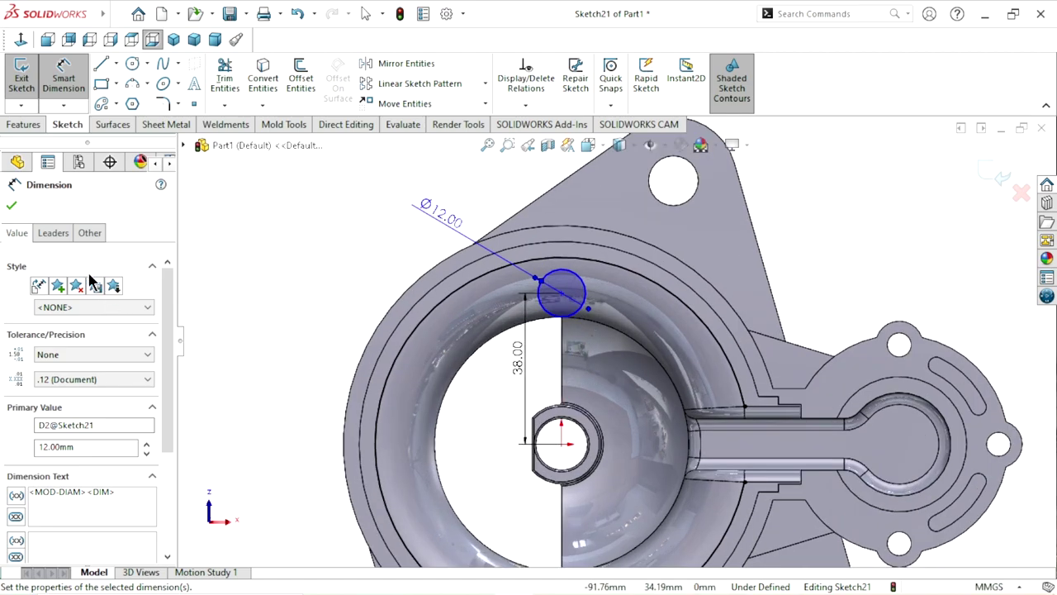
pyautogui.click(11, 205)
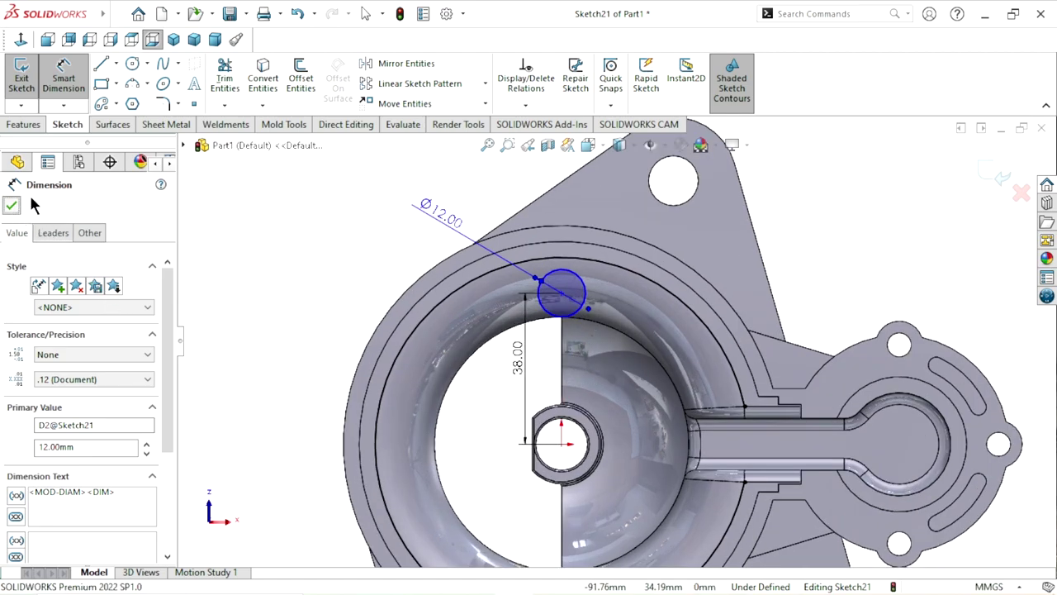
pyautogui.click(115, 64)
pyautogui.click(129, 104)
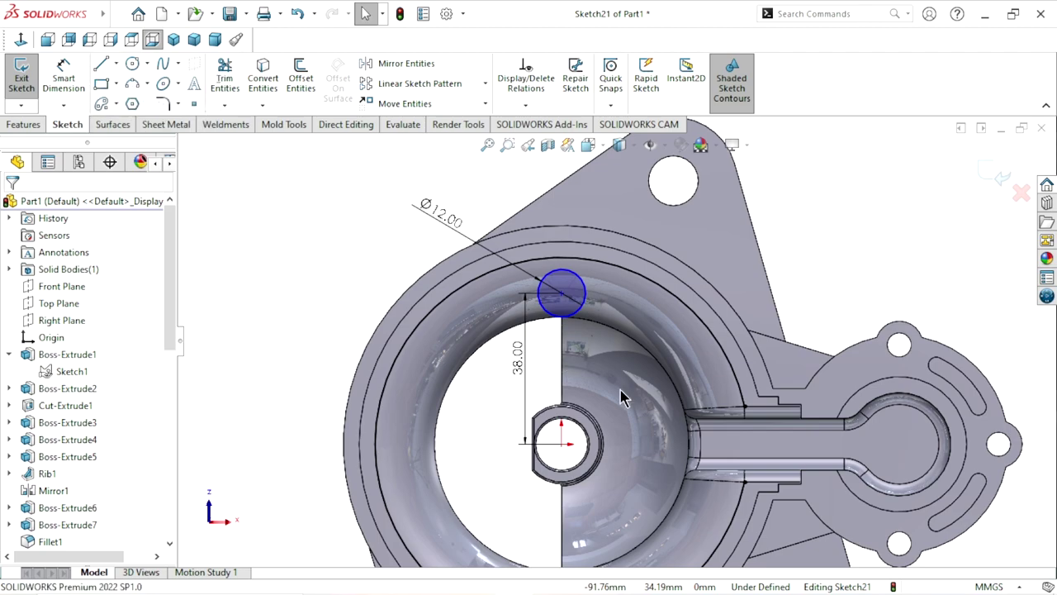
pyautogui.click(562, 293)
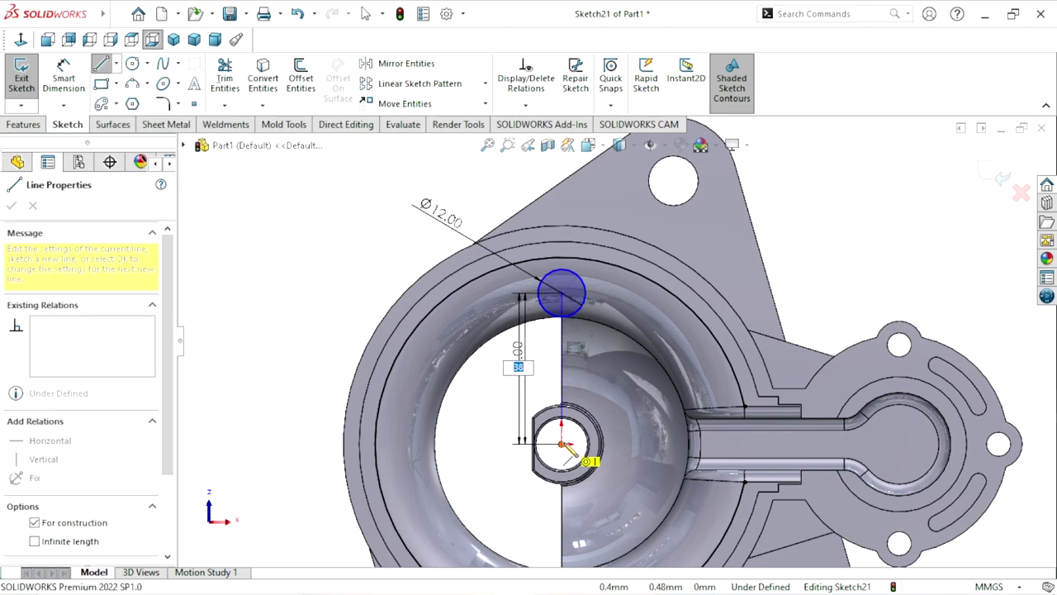
pyautogui.click(562, 443)
pyautogui.rightClick(289, 273)
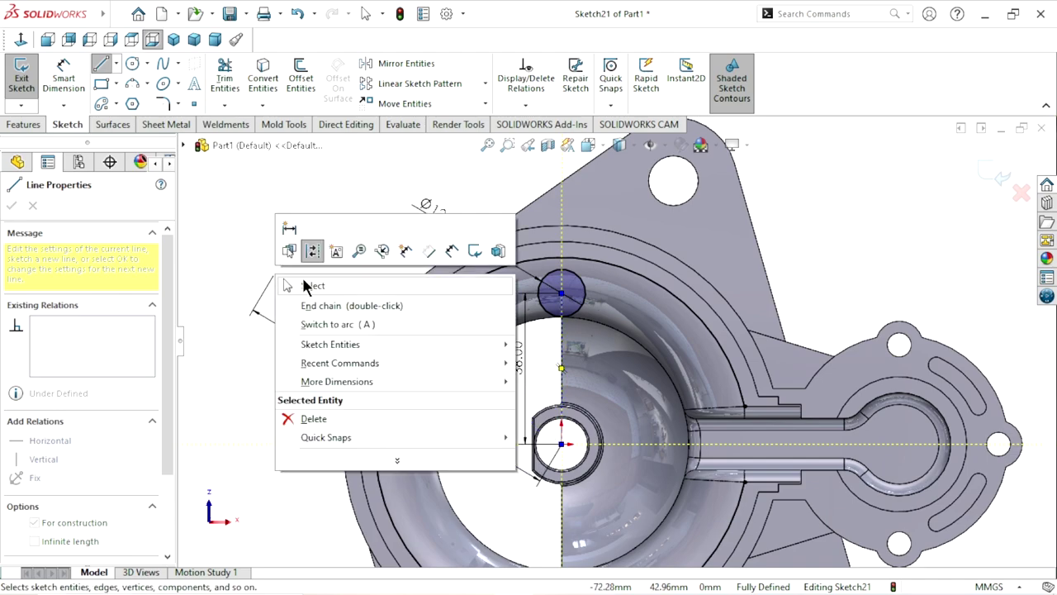
pyautogui.click(297, 284)
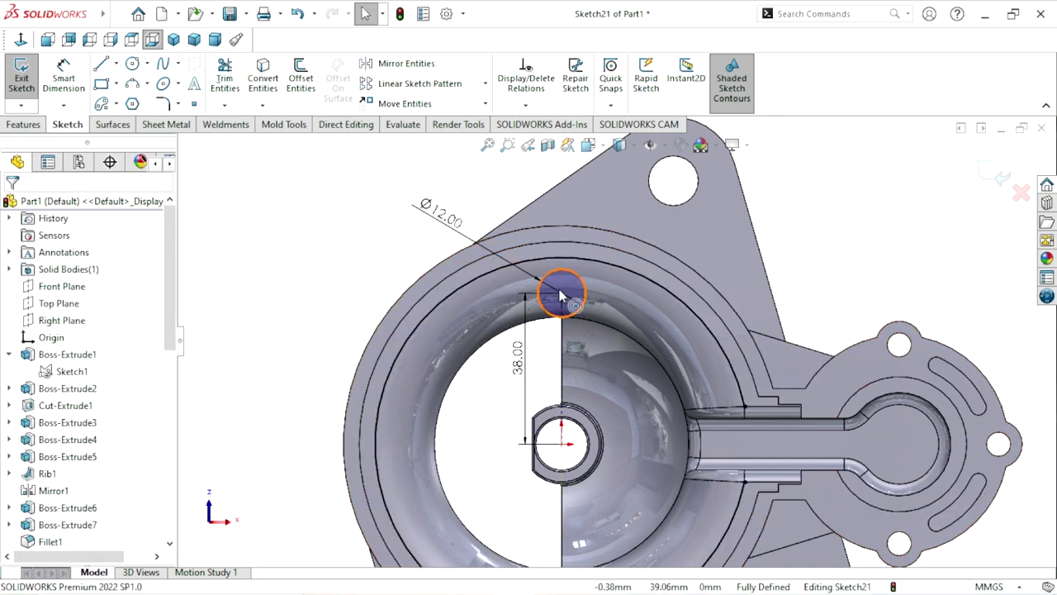
pyautogui.click(133, 82)
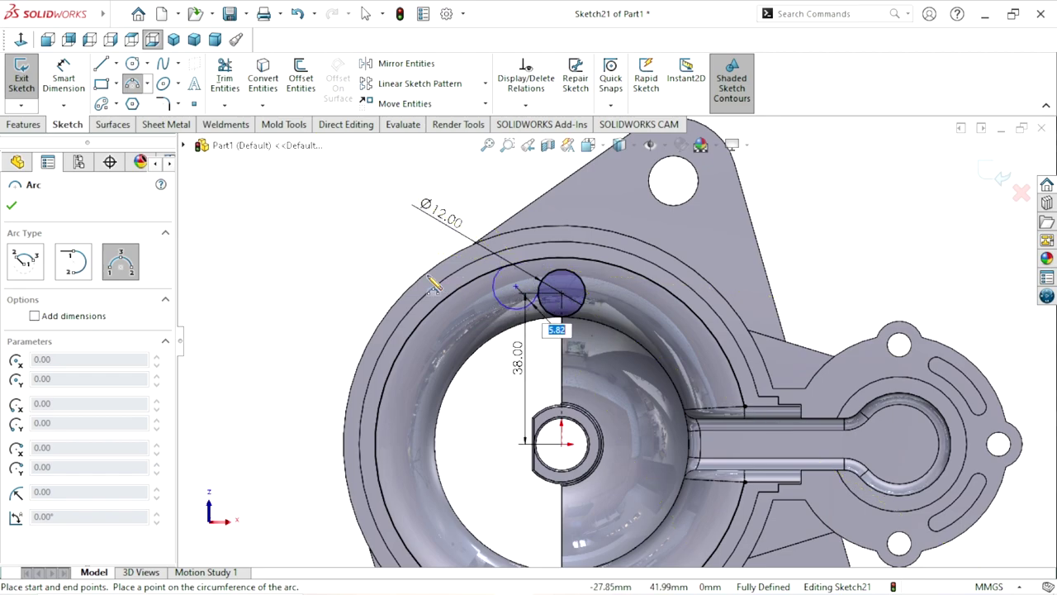
# Draw a small arc from the ring edge to the 12 mm circle, tangent to the circle.
pyautogui.rightClick(406, 280)
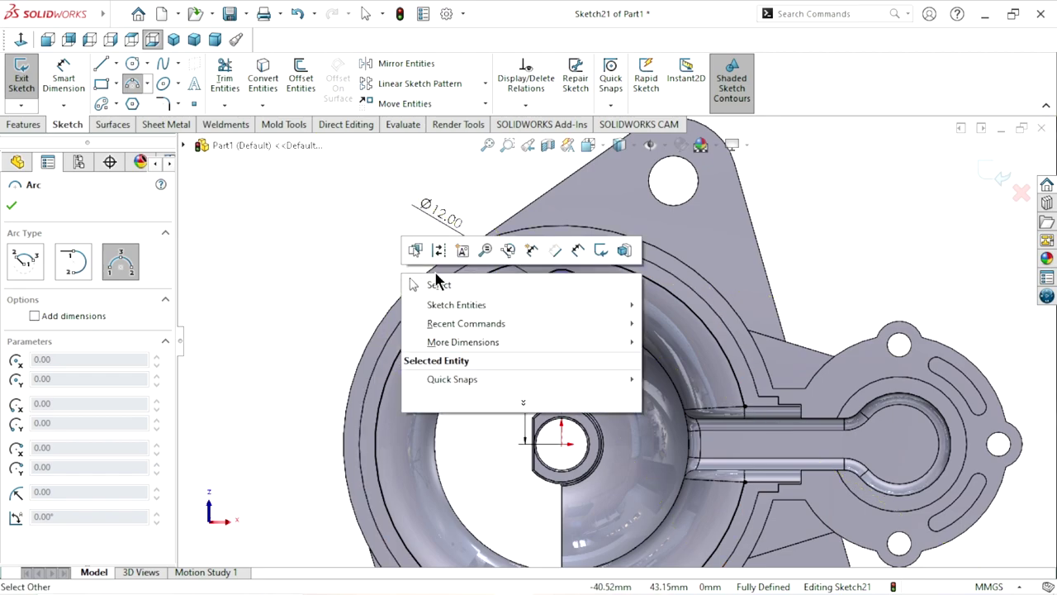
pyautogui.click(526, 281)
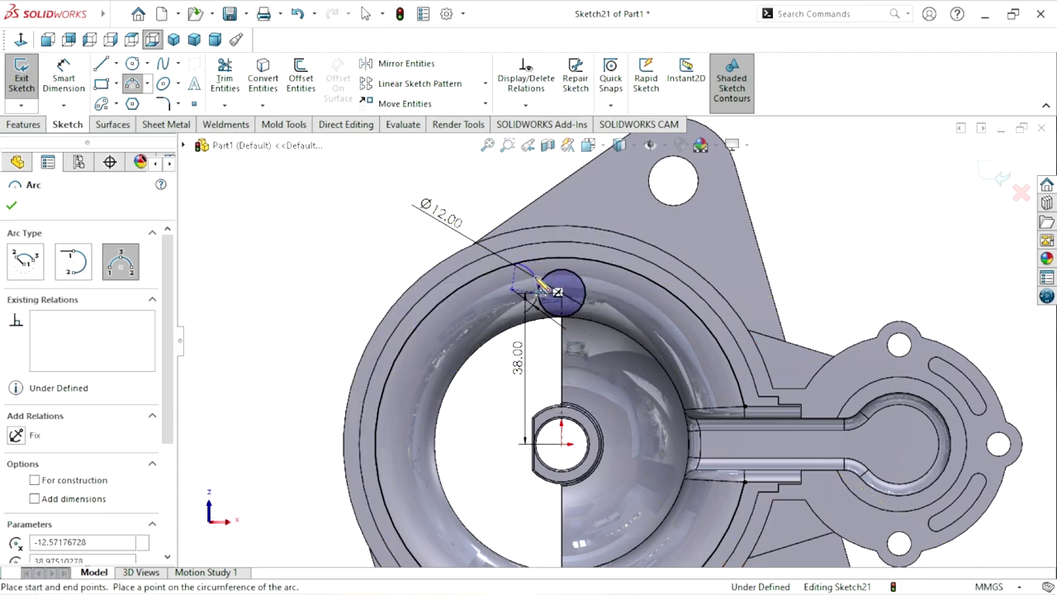
pyautogui.rightClick(479, 291)
pyautogui.click(484, 288)
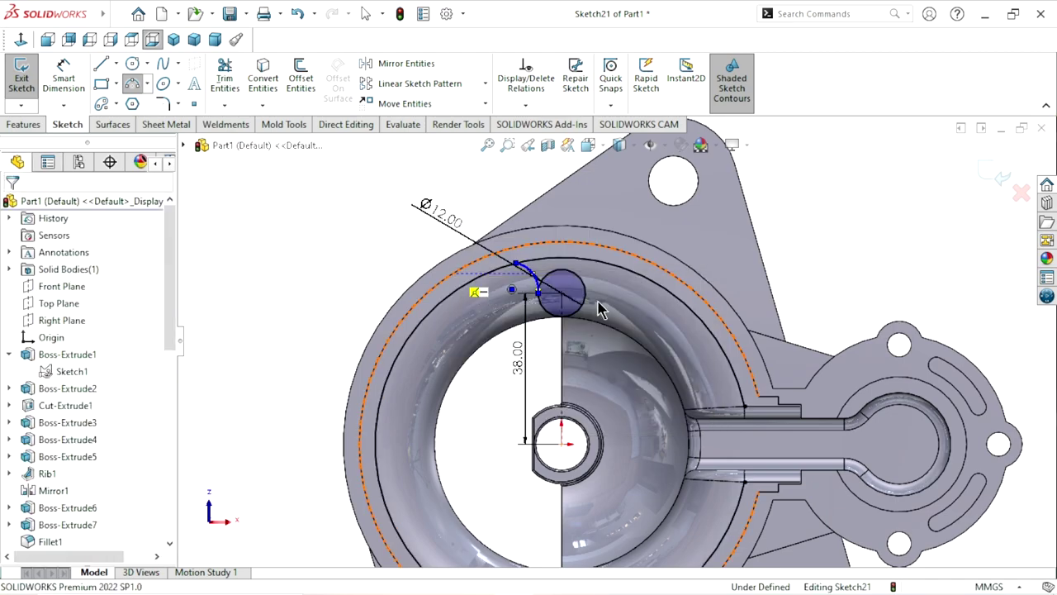
pyautogui.scroll(-4, 569, 297)
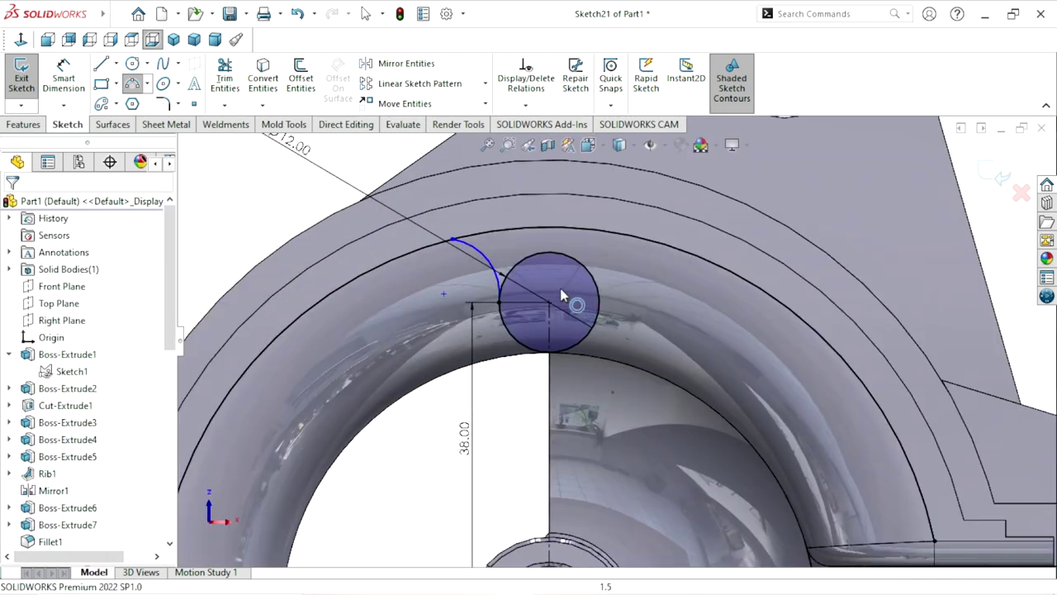
pyautogui.click(500, 293)
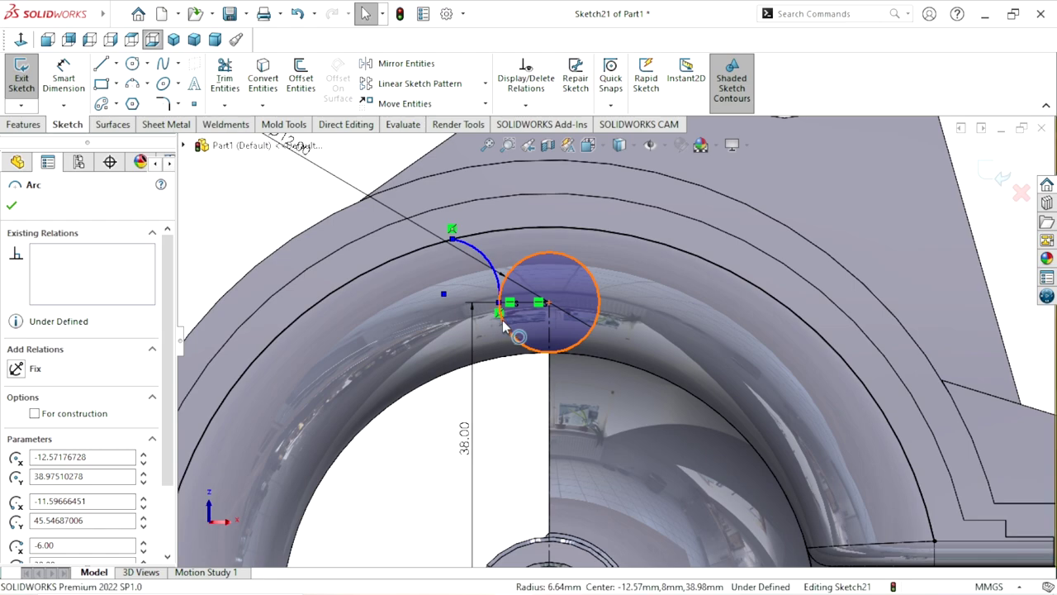
pyautogui.keyDown('ctrl'); pyautogui.click(516, 300); pyautogui.keyUp('ctrl')
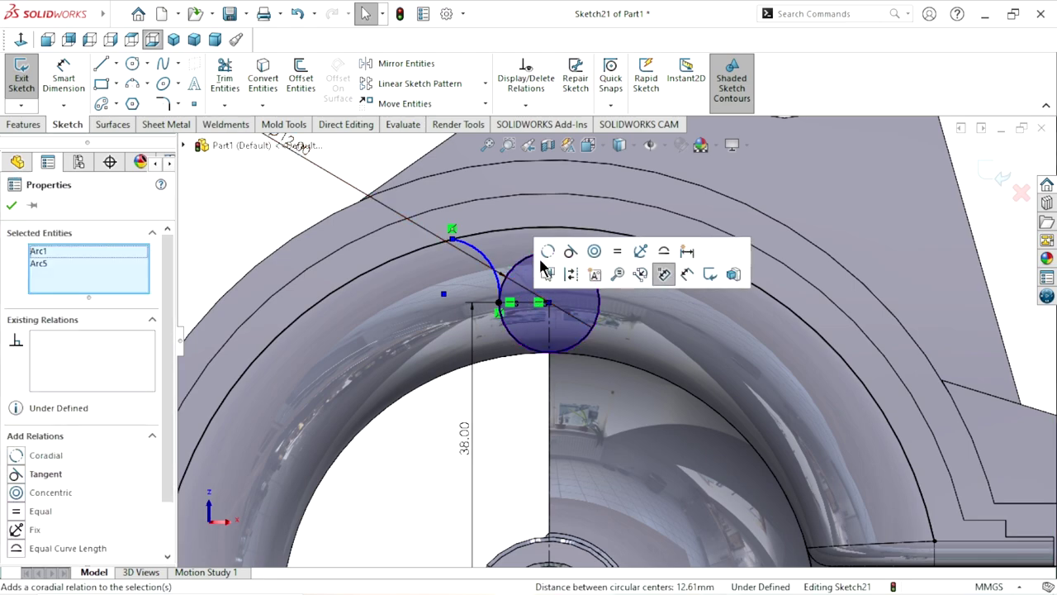
pyautogui.click(570, 256)
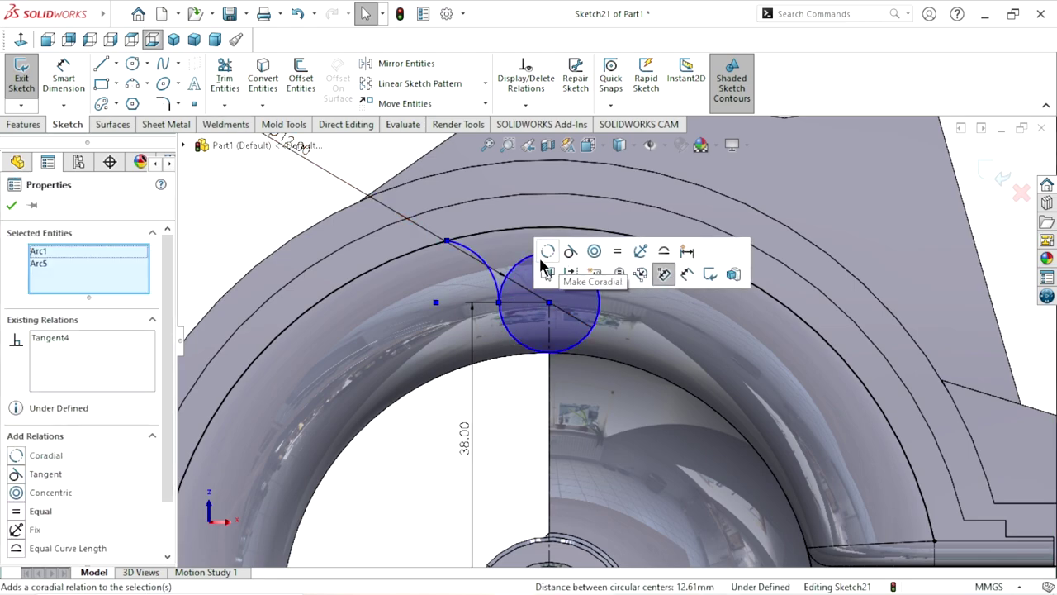
# Make the arc tangent to the converted ring edge, fully defining Sketch21.
pyautogui.click(481, 261)
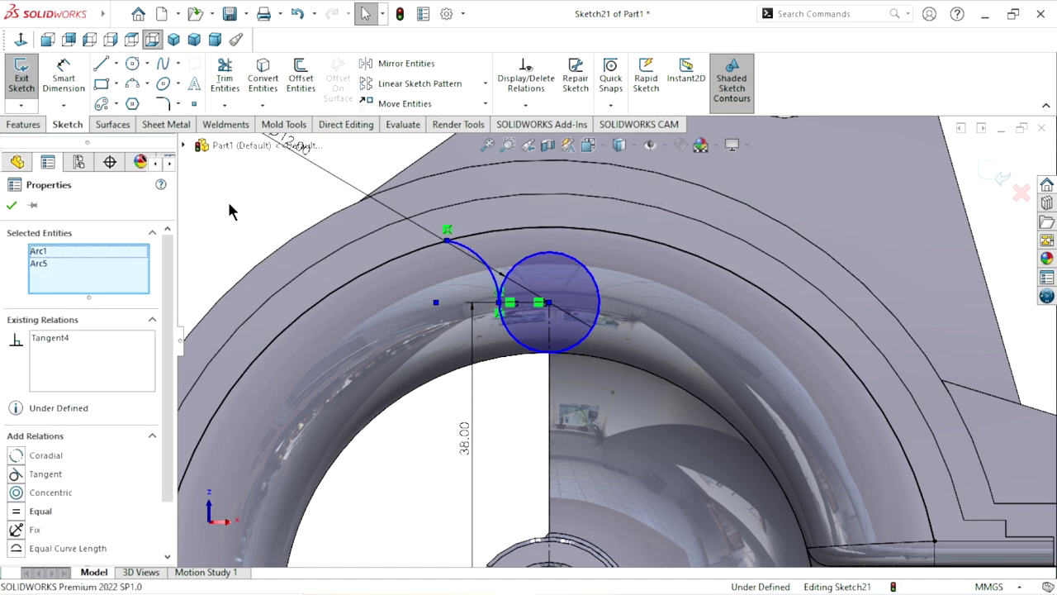
pyautogui.press('Escape')
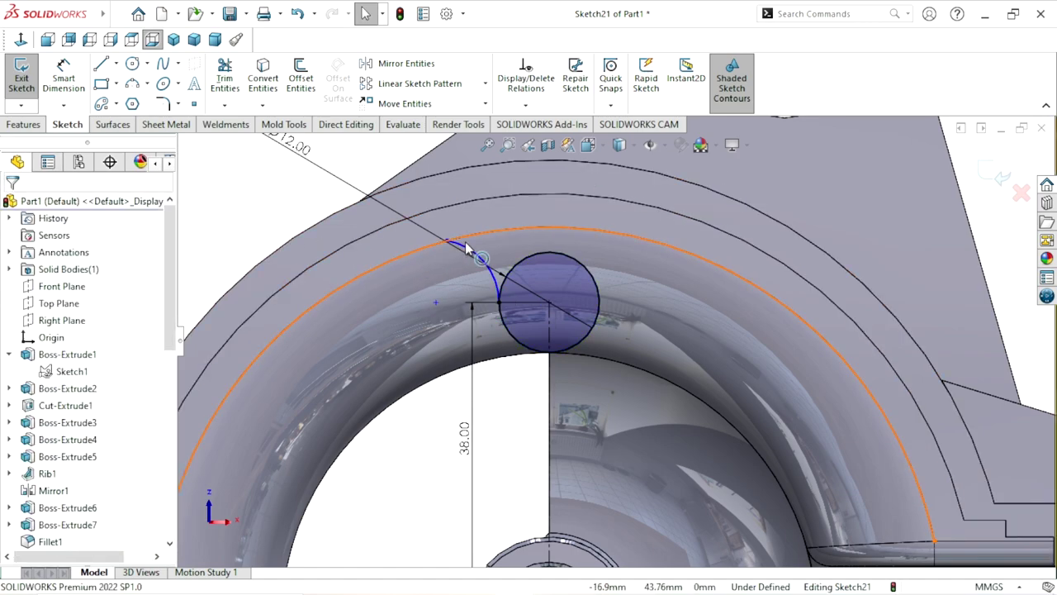
pyautogui.click(474, 257)
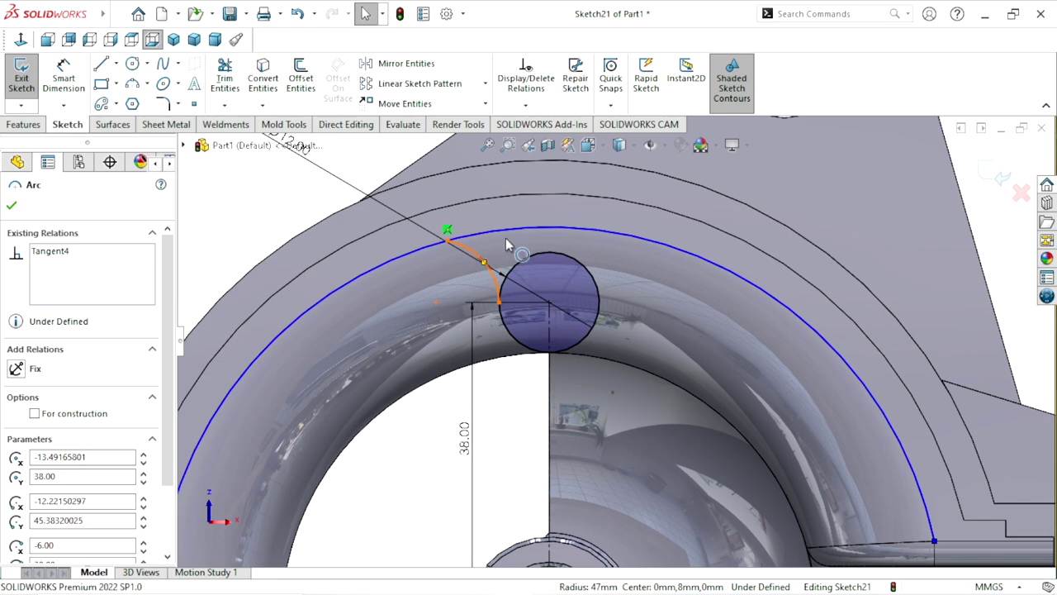
pyautogui.click(502, 246)
pyautogui.keyDown('ctrl'); pyautogui.click(547, 228); pyautogui.keyUp('ctrl')
pyautogui.click(542, 185)
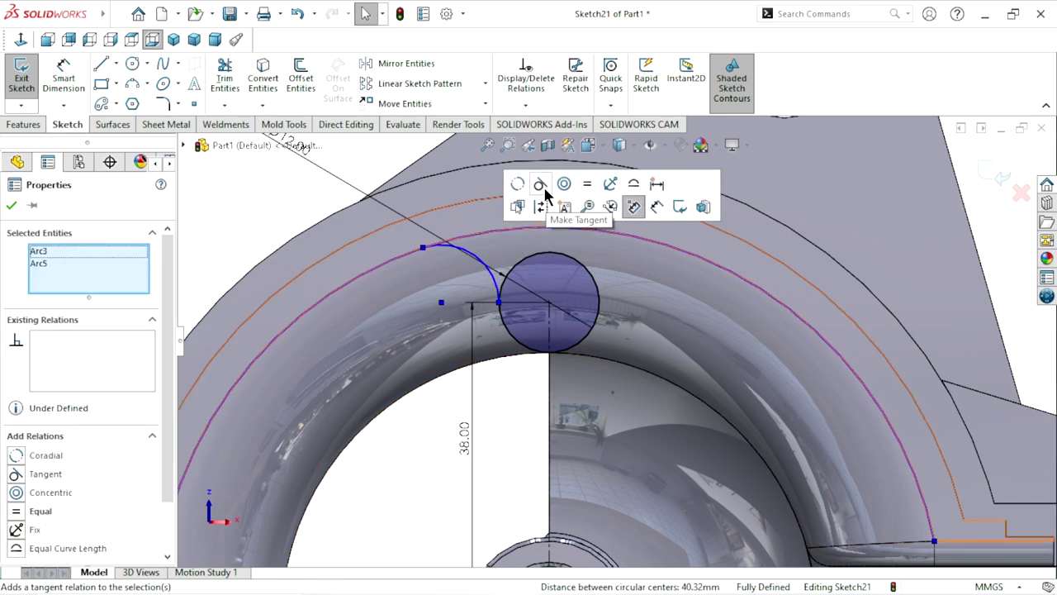
pyautogui.click(11, 206)
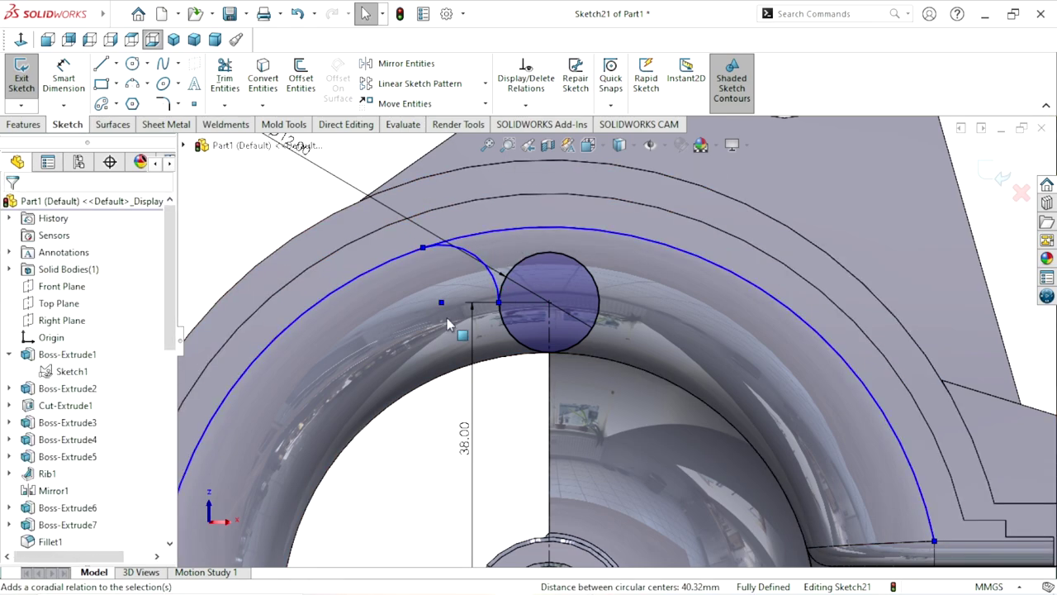
pyautogui.scroll(2, 612, 322)
pyautogui.scroll(3, 596, 374)
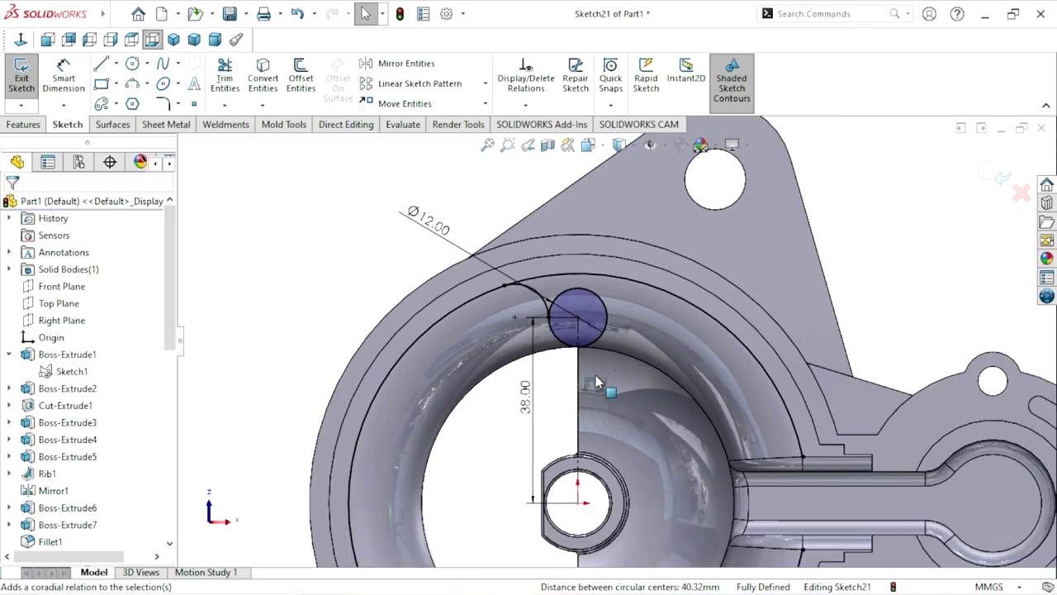
pyautogui.scroll(-2, 623, 386)
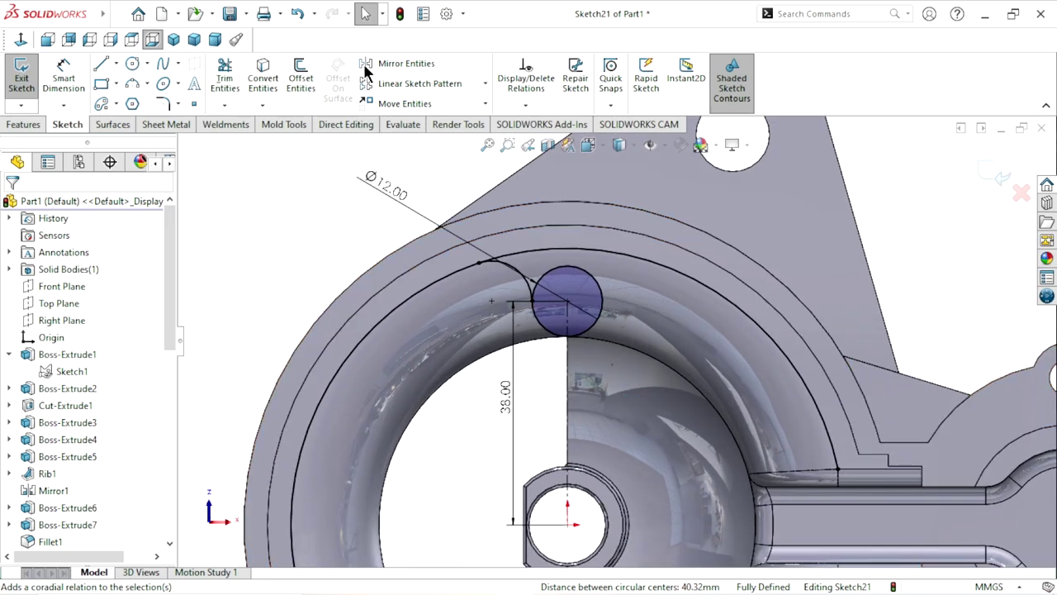
# Mirror the small tangent arc about the vertical centerline onto the other side of the 12 mm circle.
pyautogui.click(393, 66)
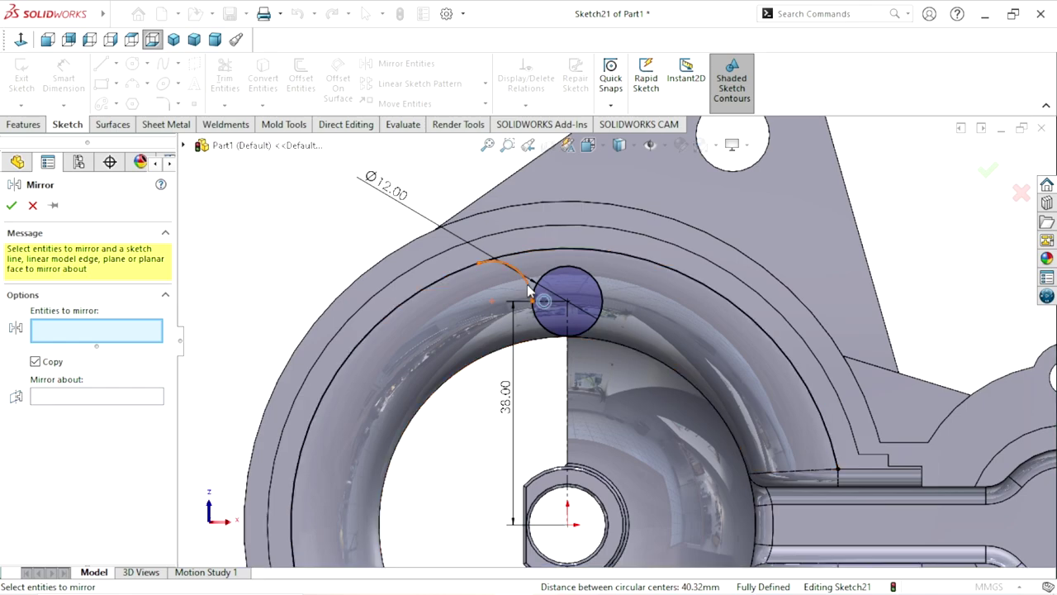
pyautogui.click(514, 272)
pyautogui.click(82, 398)
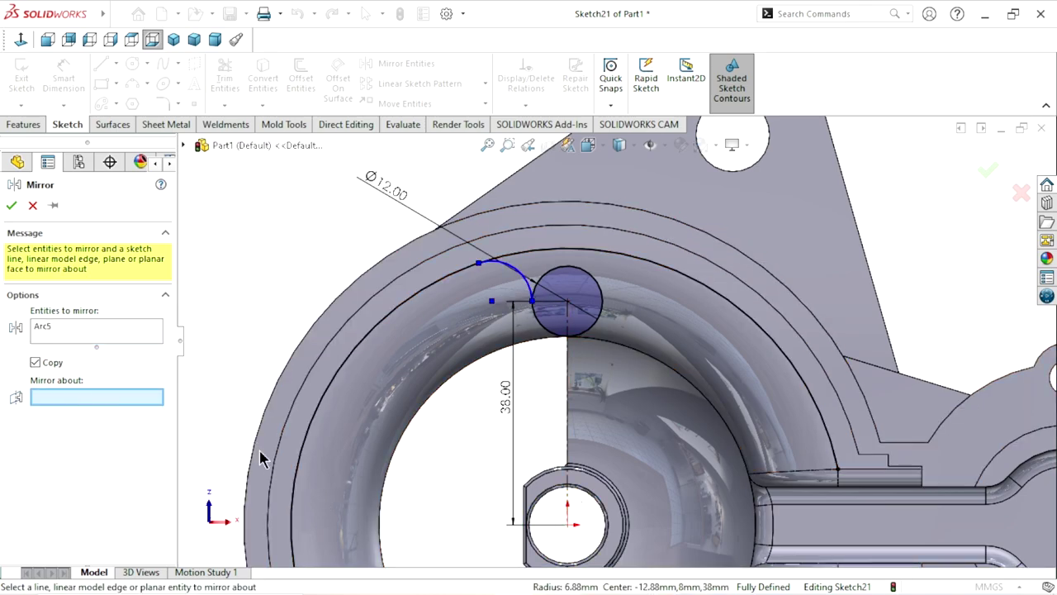
pyautogui.click(568, 496)
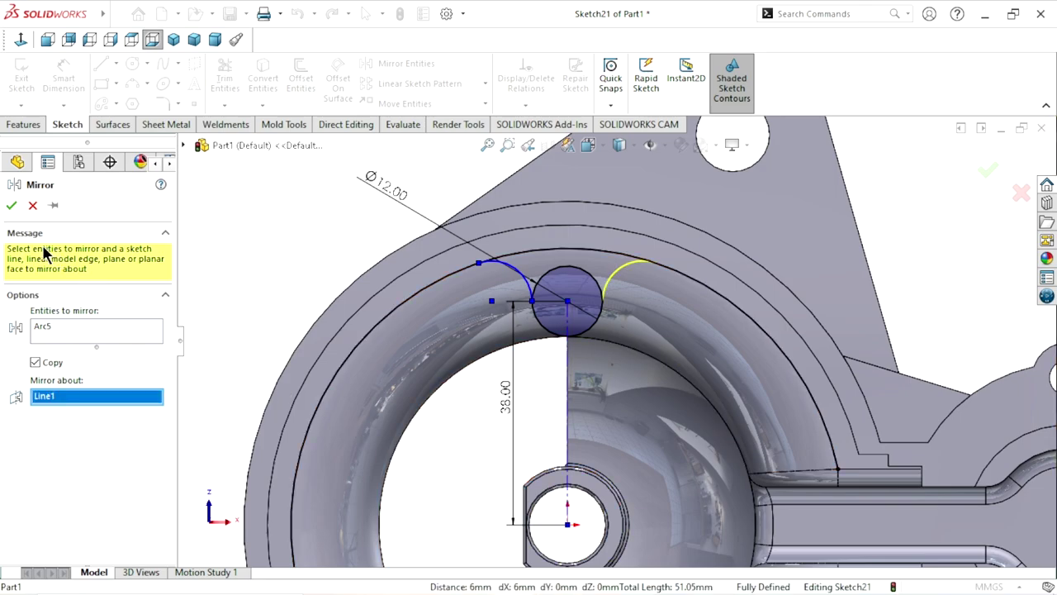
pyautogui.click(12, 206)
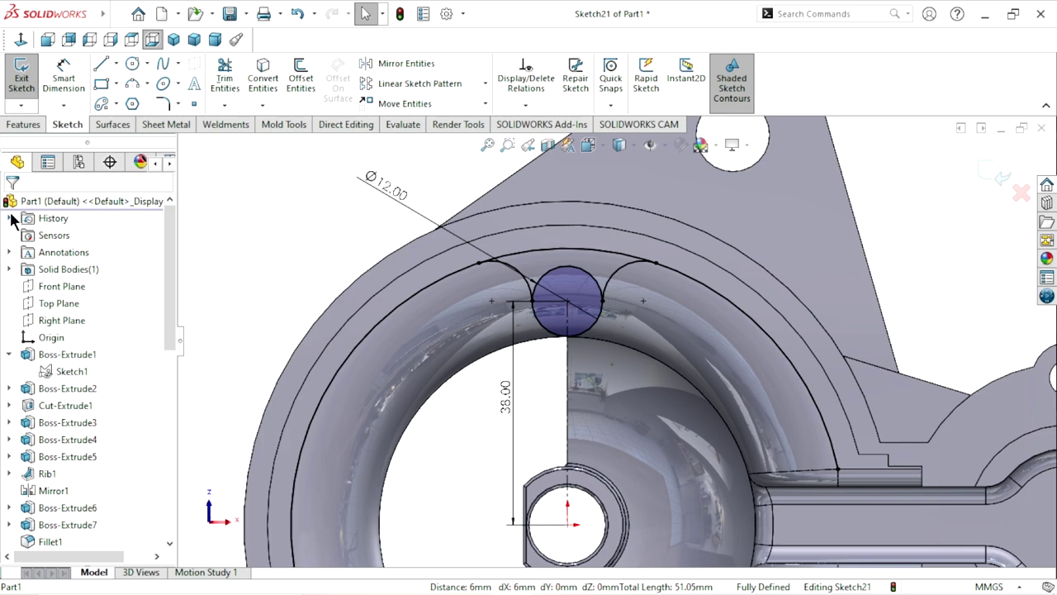
pyautogui.scroll(3, 464, 279)
pyautogui.scroll(-2, 578, 322)
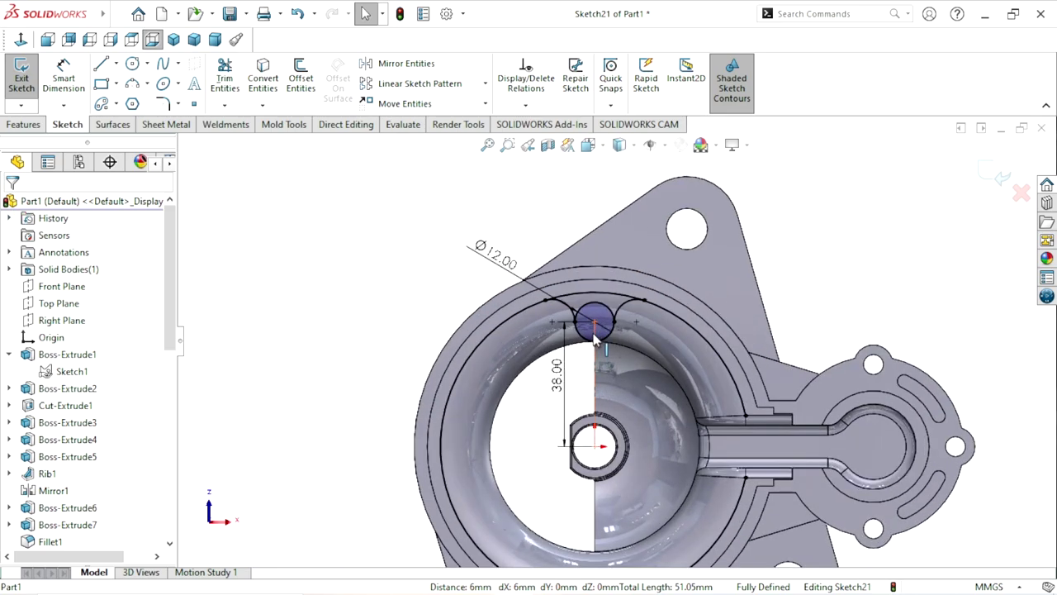
pyautogui.scroll(-1, 600, 334)
pyautogui.scroll(-1, 600, 334)
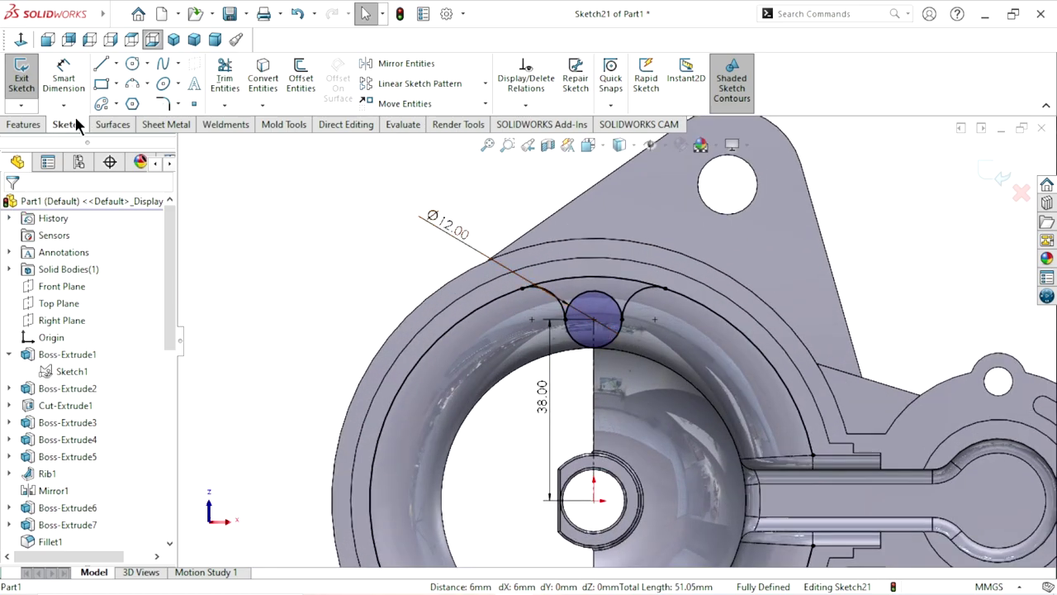
# Power-trim the top of the small circle, leaving the arcs and its lower half as a closed notch.
pyautogui.click(231, 71)
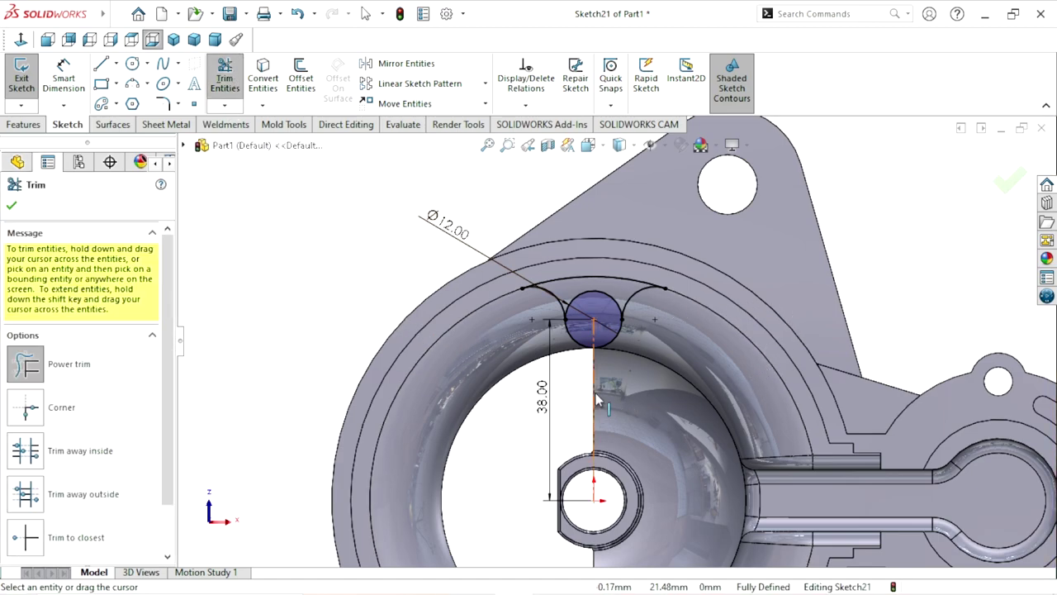
pyautogui.moveTo(623, 293); pyautogui.dragTo(619, 307)
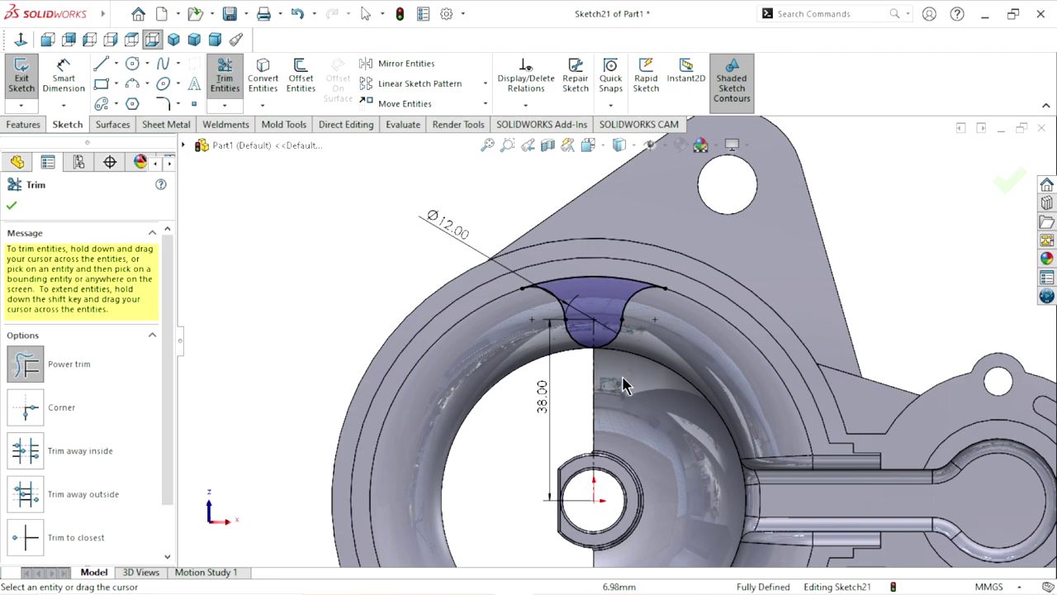
pyautogui.scroll(2, 615, 403)
pyautogui.scroll(-2, 615, 403)
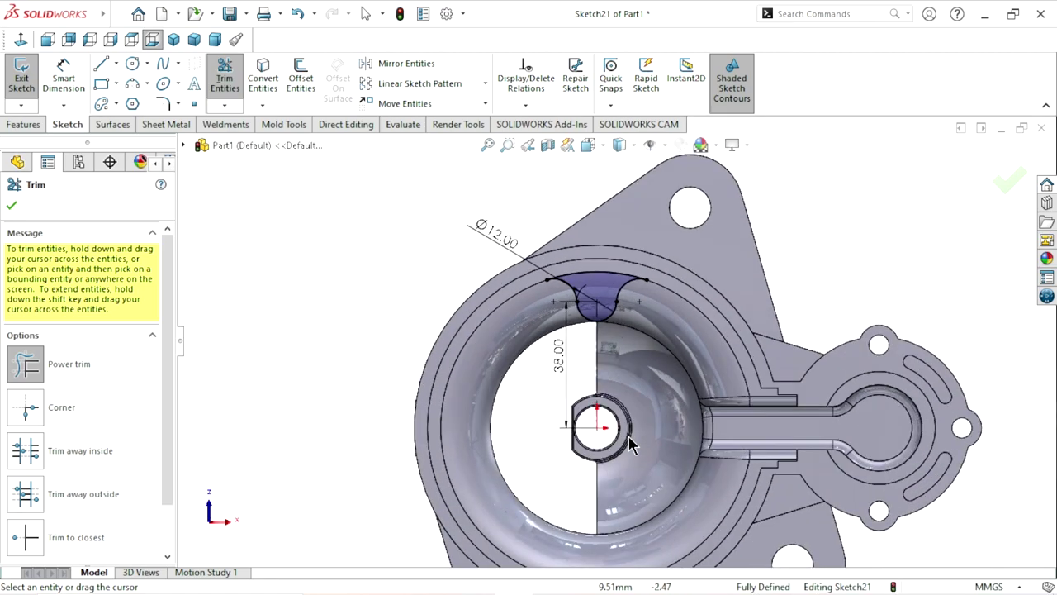
pyautogui.click(12, 205)
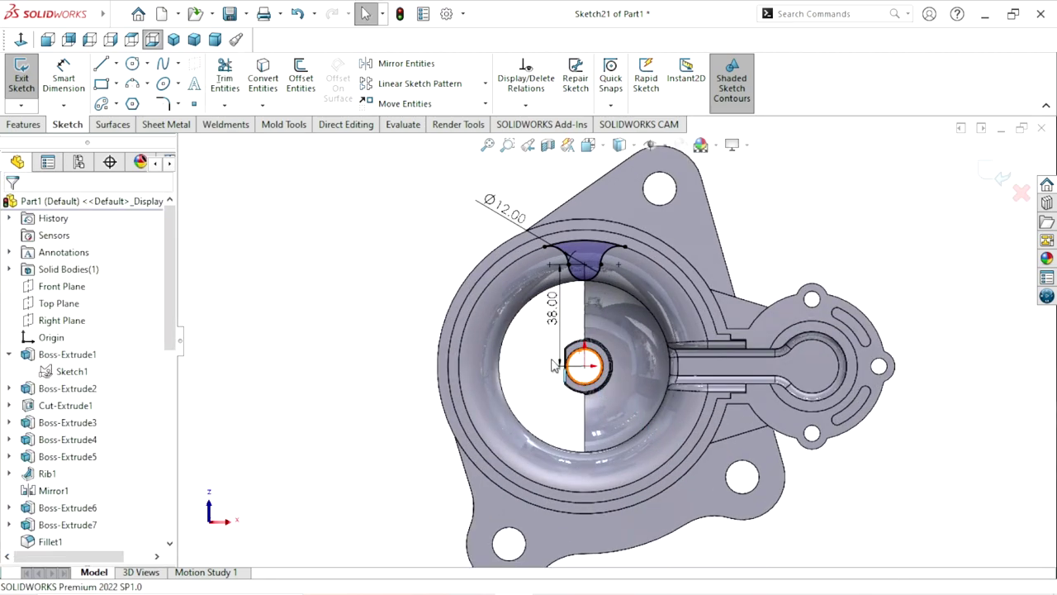
# Draw a horizontal construction centerline from the circle centre out to the left.
pyautogui.click(116, 63)
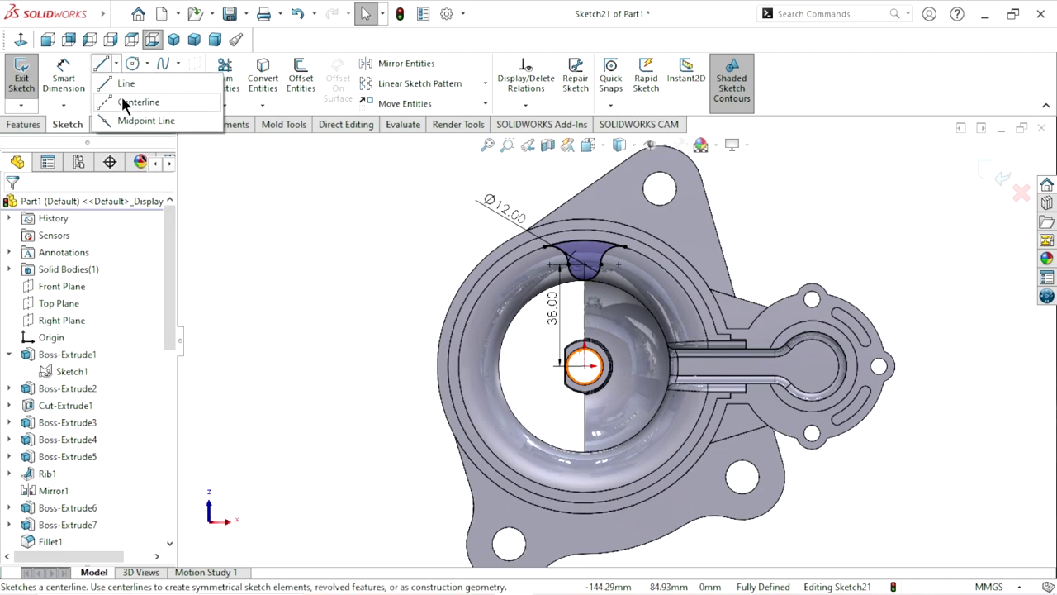
pyautogui.click(130, 102)
pyautogui.click(584, 364)
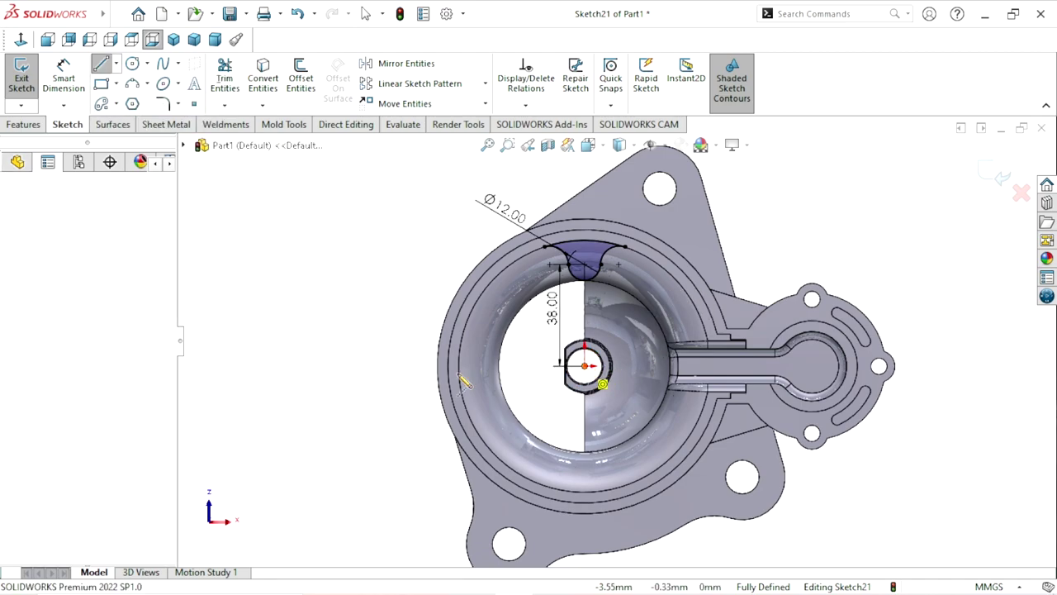
pyautogui.click(346, 366)
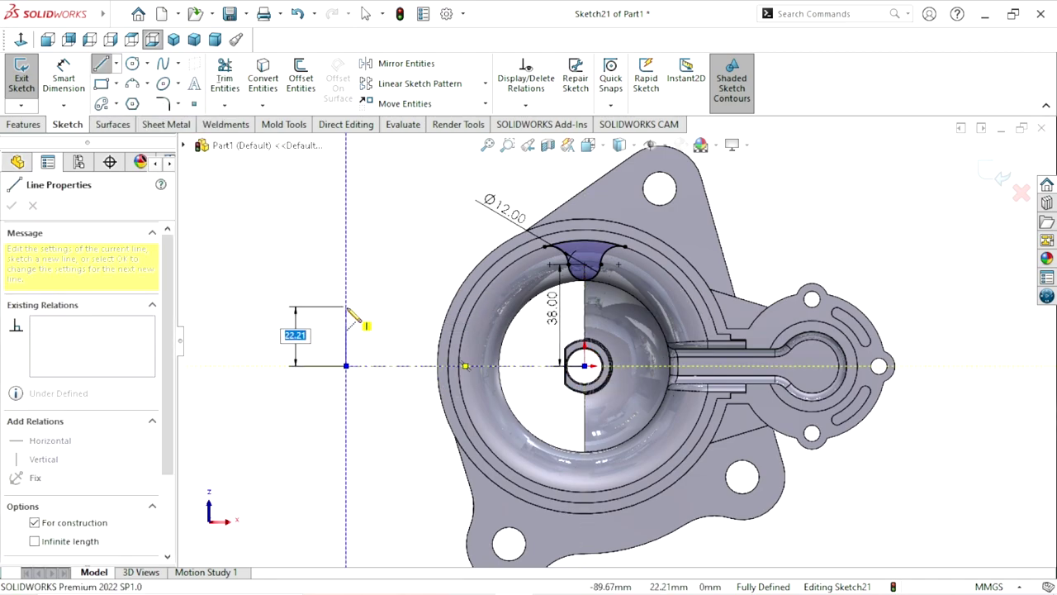
pyautogui.rightClick(374, 322)
pyautogui.click(380, 319)
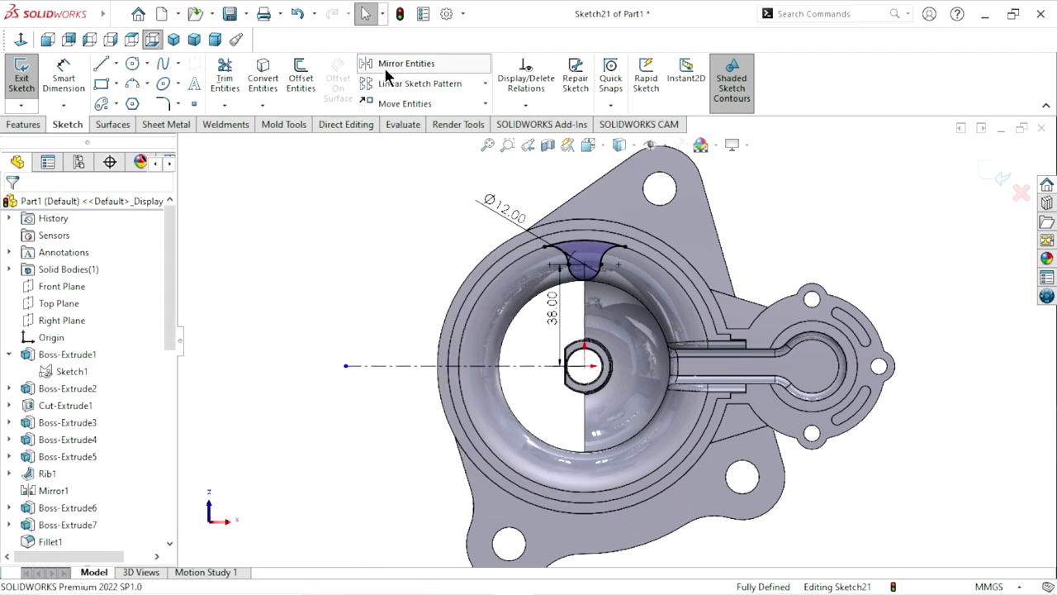
# Mirror the top arc profile (Arc1, Arc3, Arc5, Arc6) about the horizontal centerline Line2.
pyautogui.click(396, 63)
pyautogui.click(629, 285)
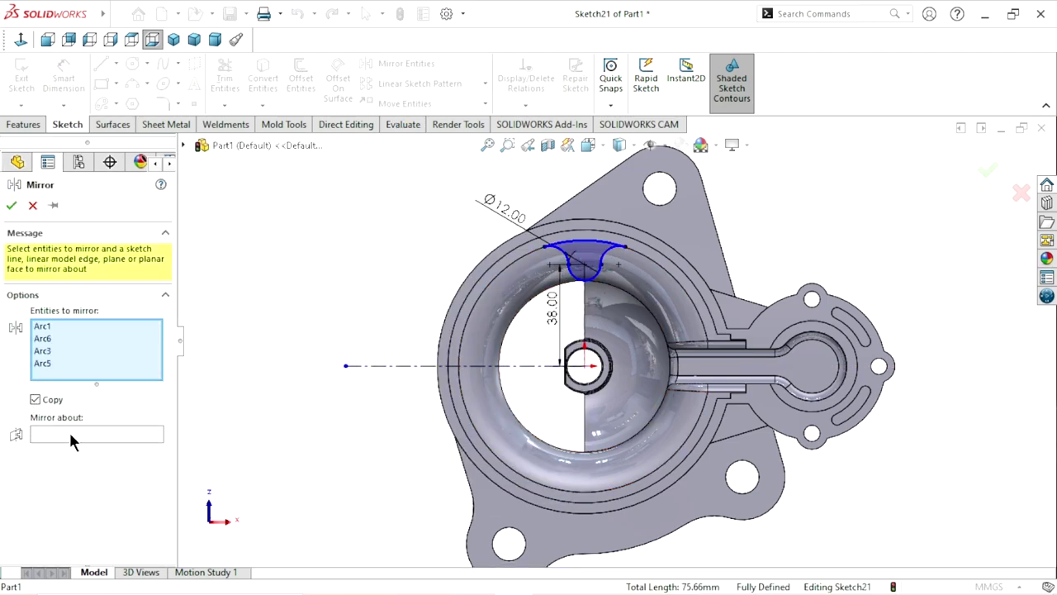
pyautogui.click(70, 434)
pyautogui.click(504, 366)
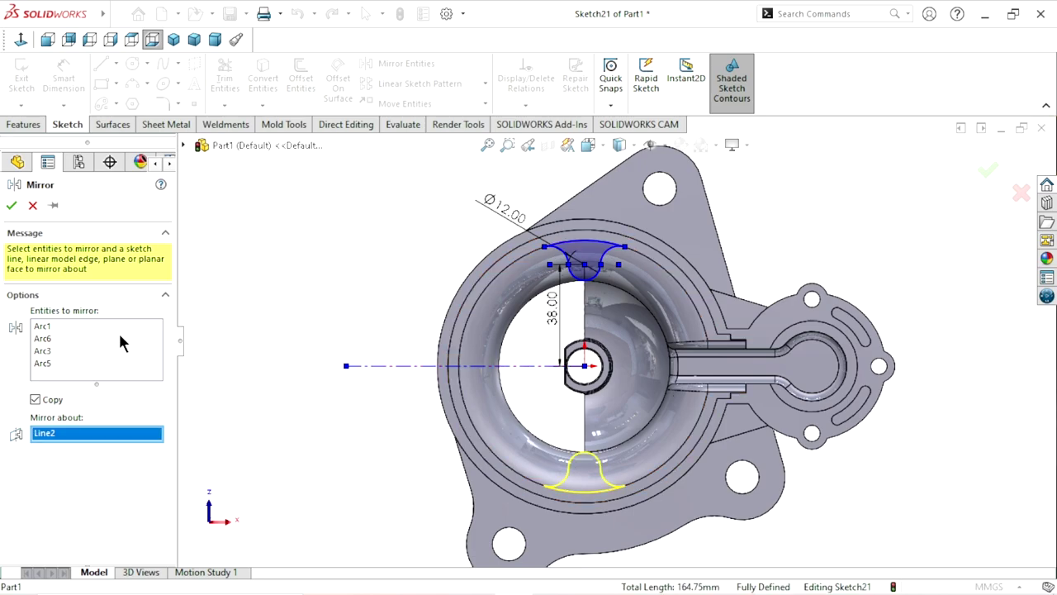
pyautogui.click(12, 206)
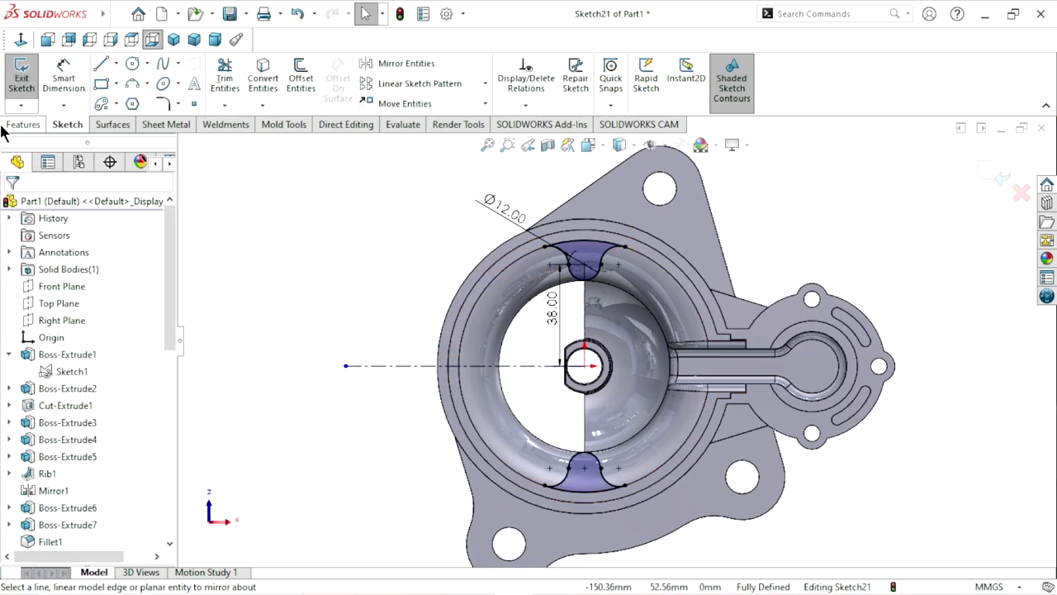
pyautogui.click(36, 124)
# Start a boss extrude and select both Sketch21 notch contours, top and bottom.
pyautogui.click(47, 87)
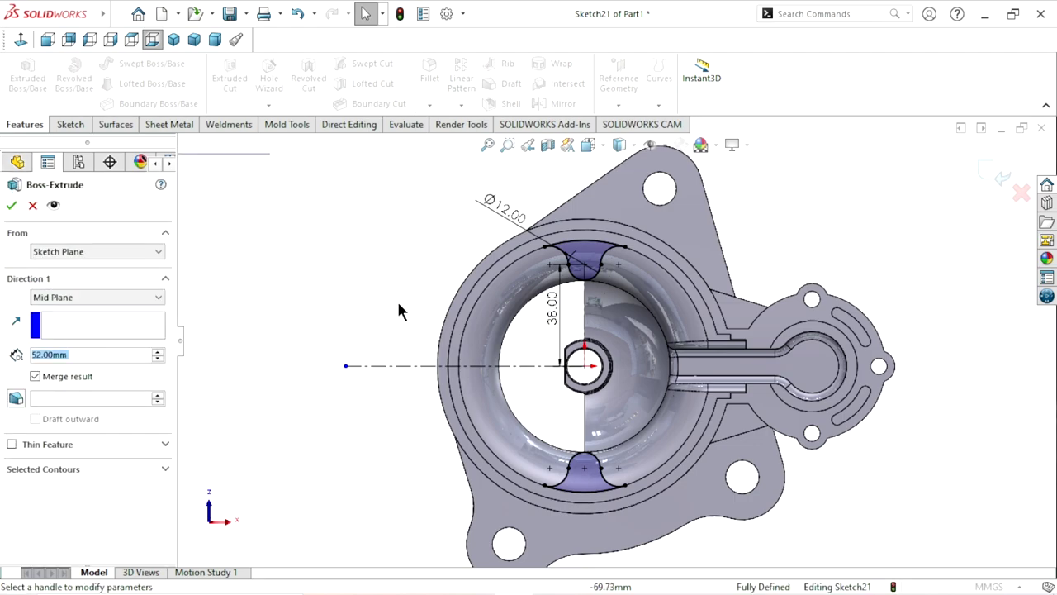
pyautogui.click(45, 296)
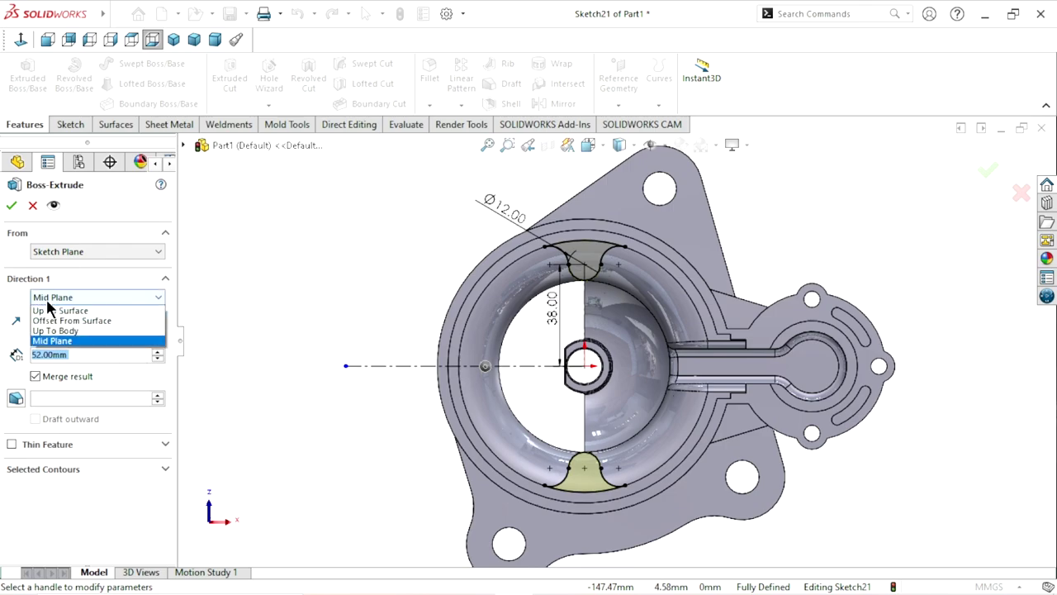
pyautogui.click(261, 300)
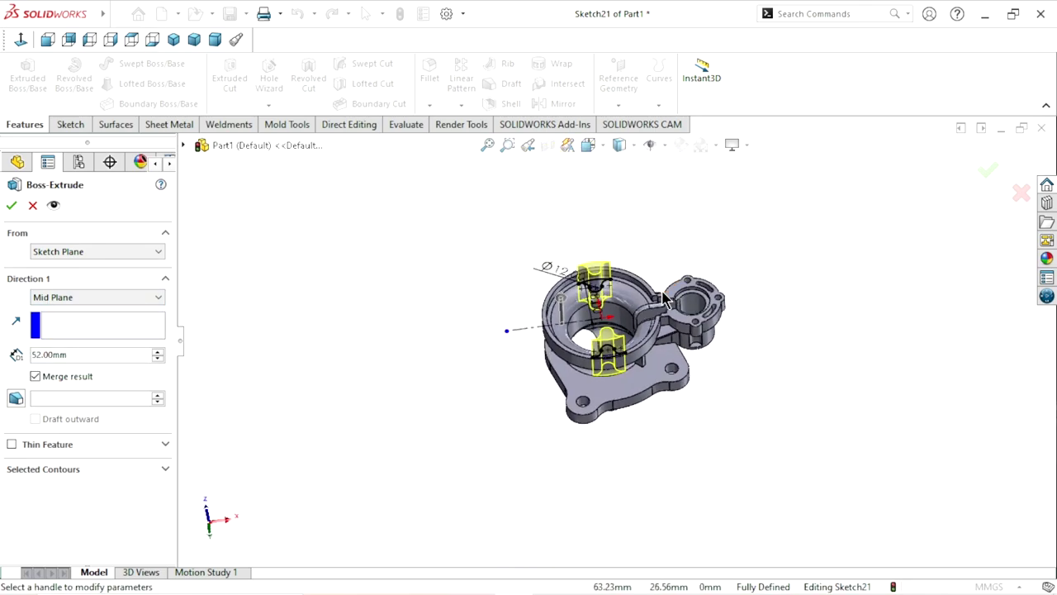
pyautogui.click(61, 299)
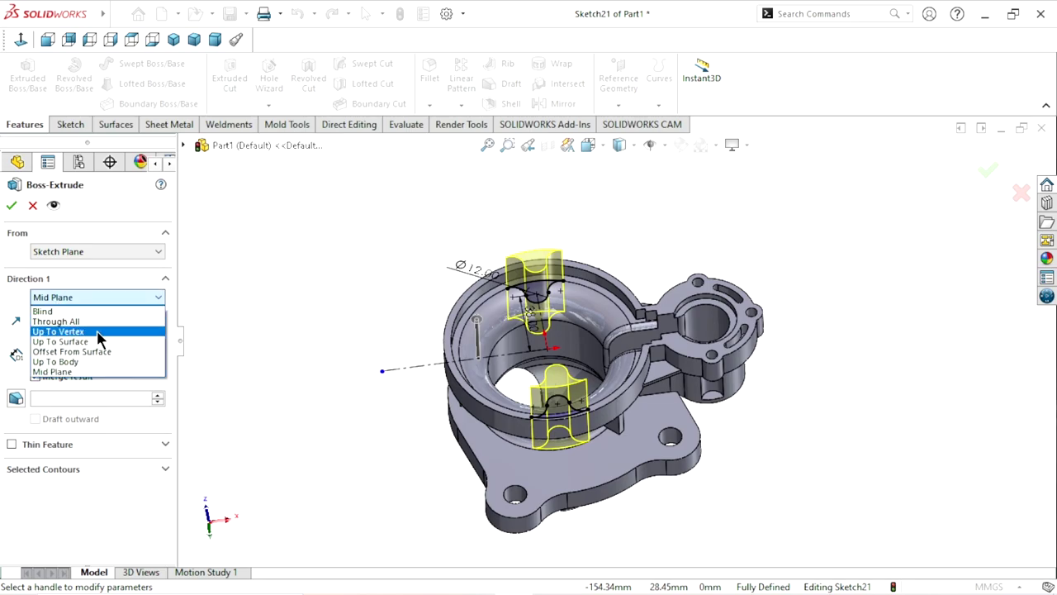
pyautogui.click(91, 372)
pyautogui.click(96, 468)
pyautogui.click(98, 493)
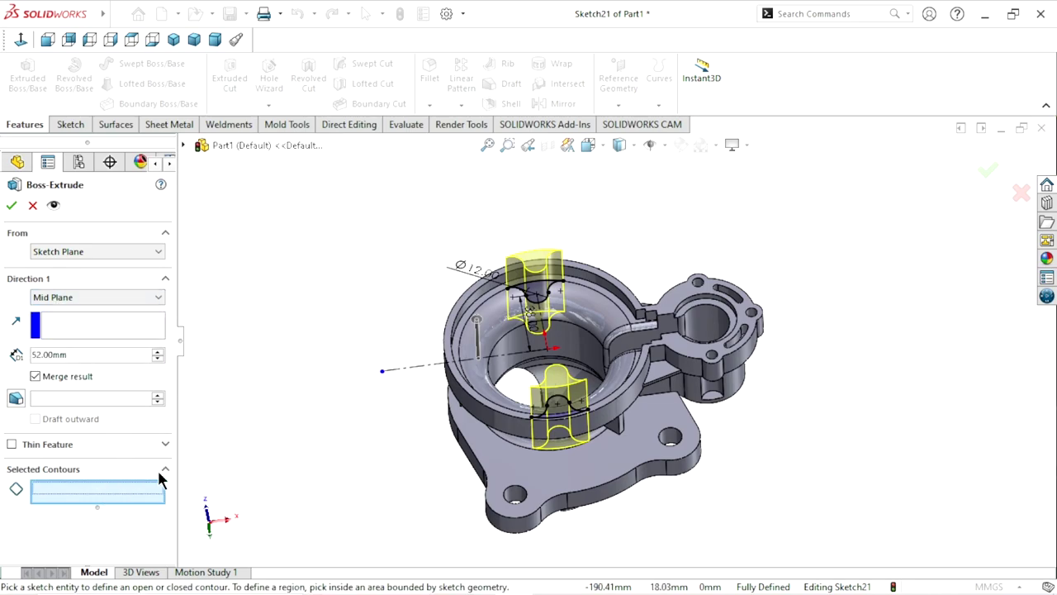
pyautogui.scroll(-5, 566, 346)
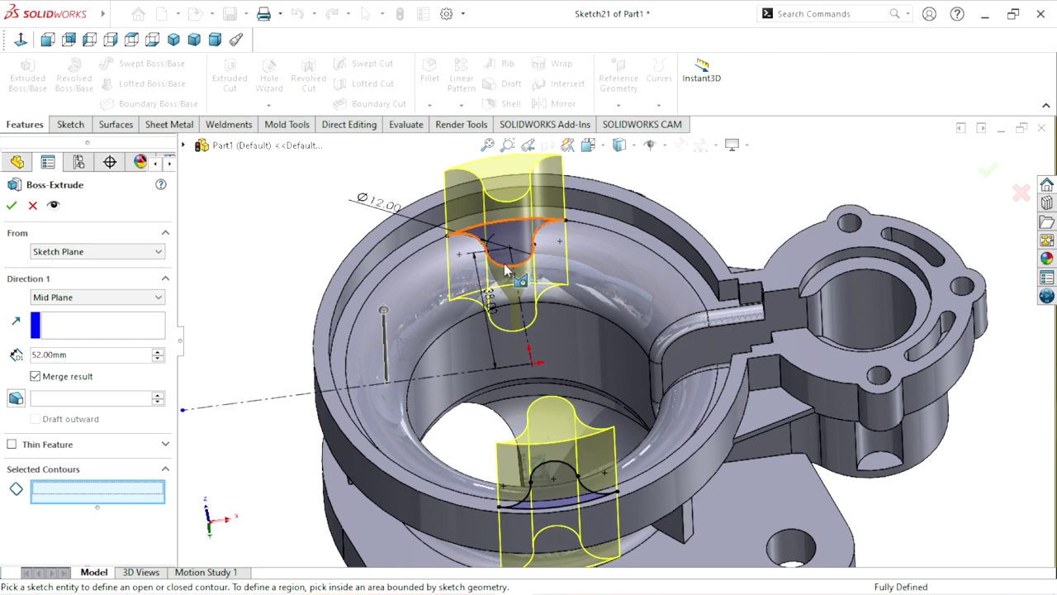
pyautogui.click(506, 266)
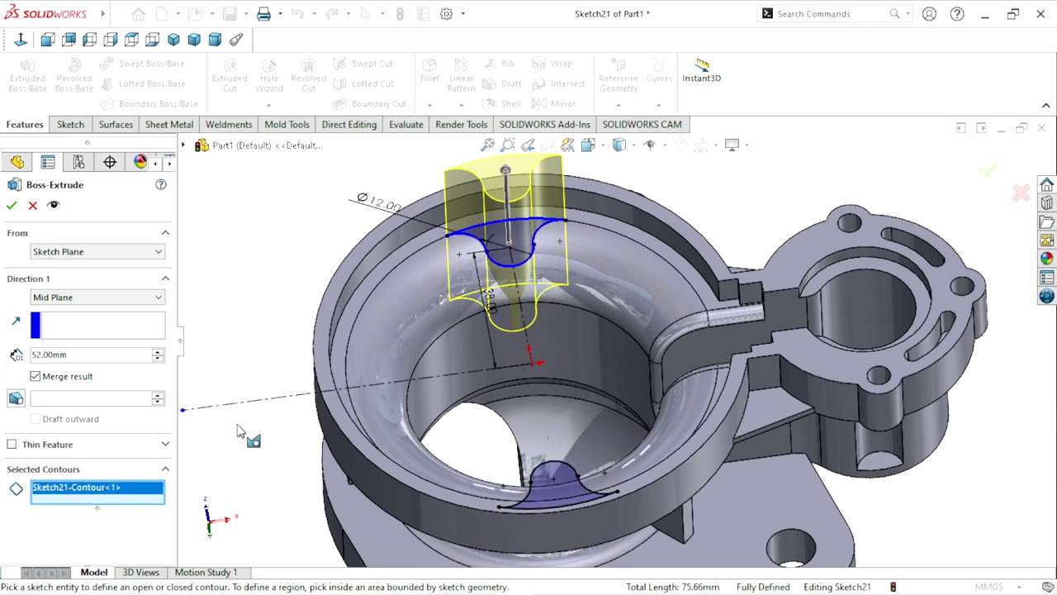
pyautogui.click(562, 483)
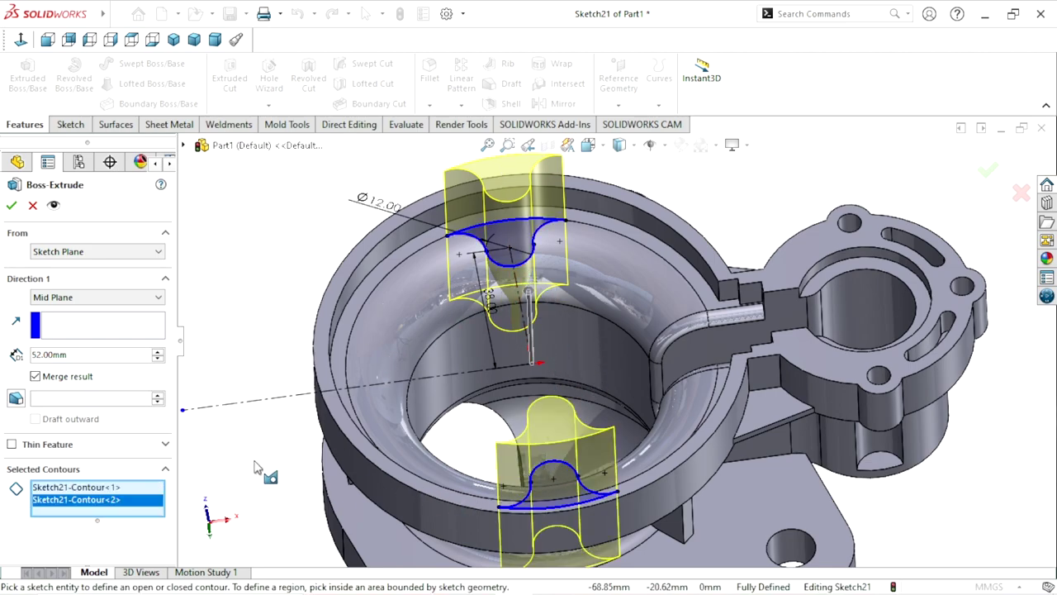
# Set the extrusion end condition to Up To Next and accept the two bosses.
pyautogui.click(71, 297)
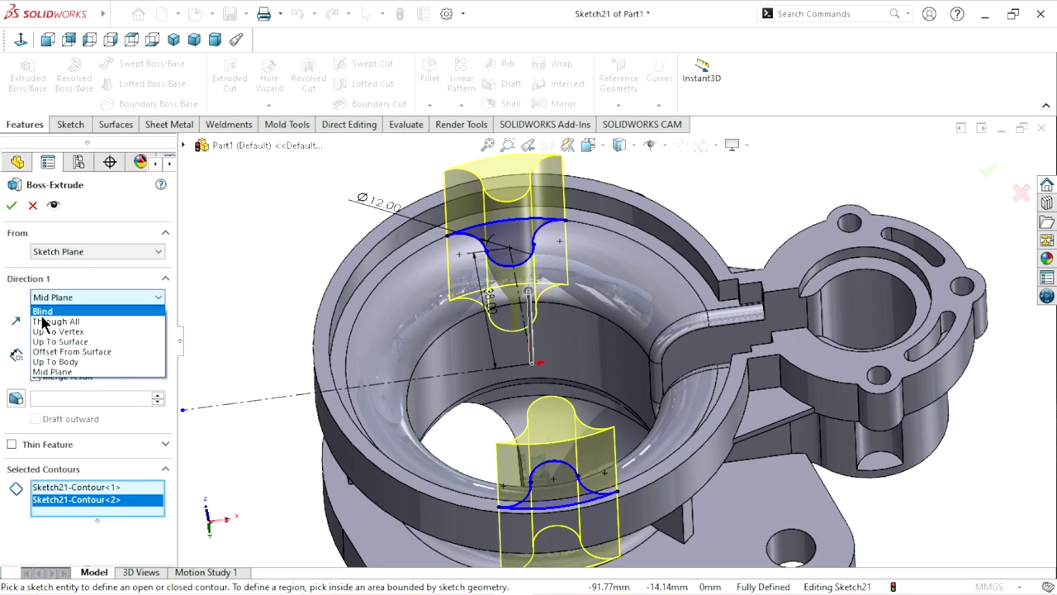
pyautogui.click(44, 311)
pyautogui.click(87, 296)
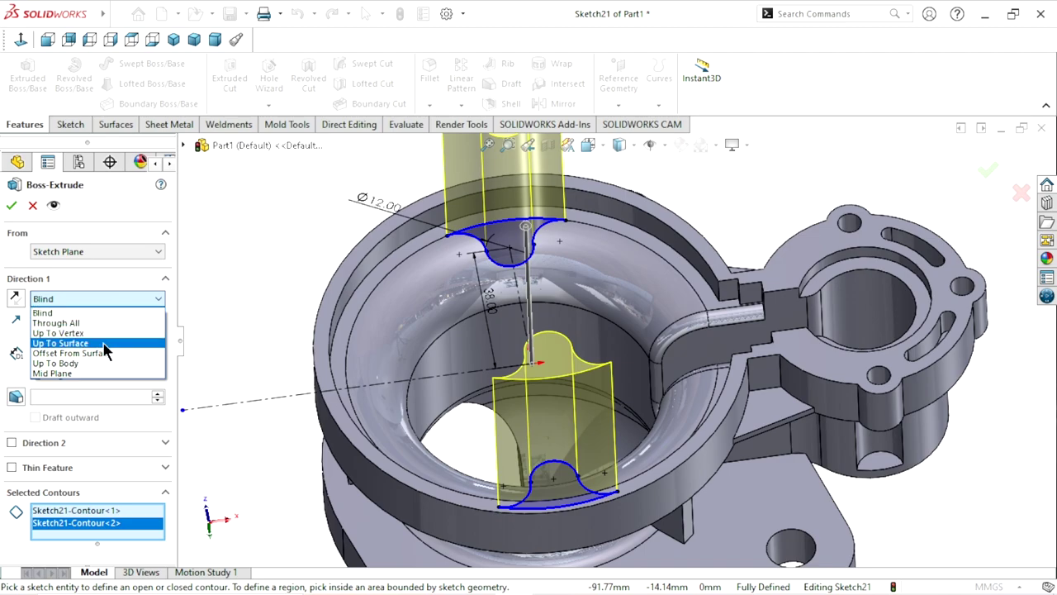
pyautogui.click(103, 344)
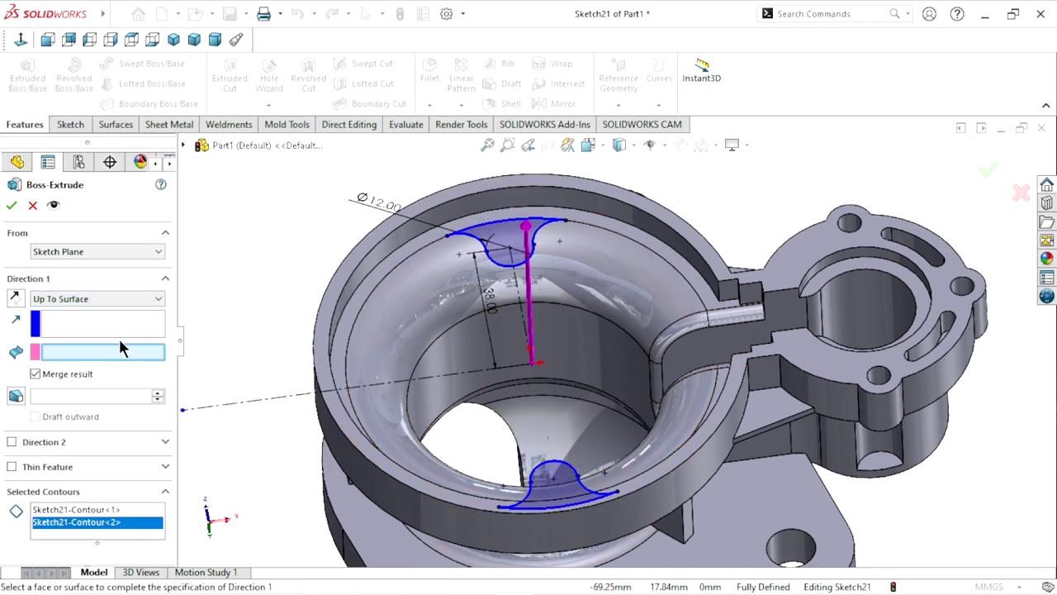
pyautogui.click(102, 302)
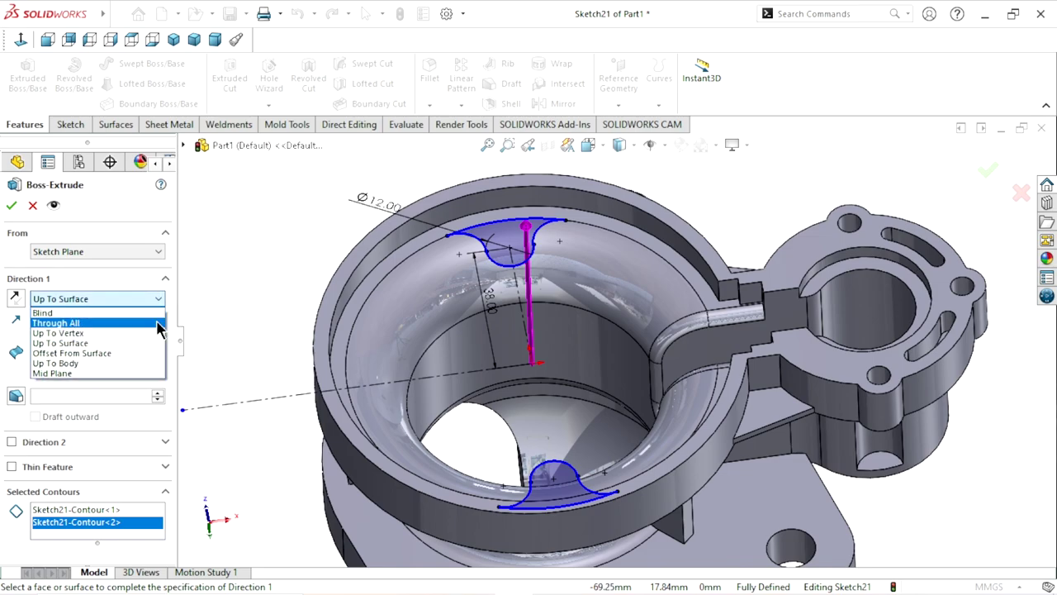
pyautogui.click(236, 297)
pyautogui.moveTo(280, 351)
pyautogui.mouseDown(button='middle')
pyautogui.moveTo(285, 332)
pyautogui.moveTo(59, 325)
pyautogui.mouseUp(button='middle')
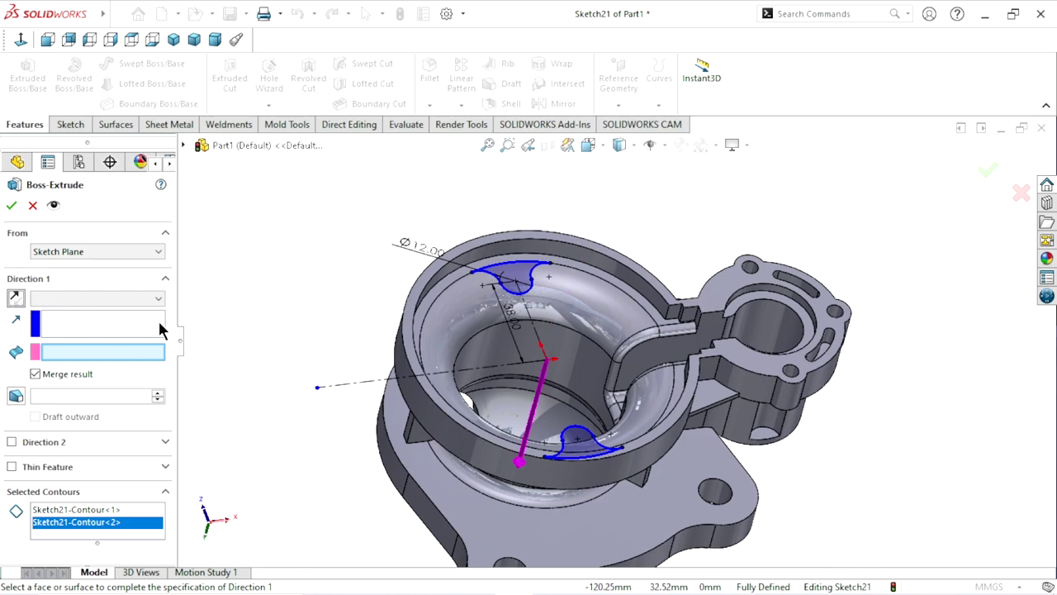
pyautogui.moveTo(244, 339); pyautogui.dragTo(109, 299, button='middle')
pyautogui.click(107, 297)
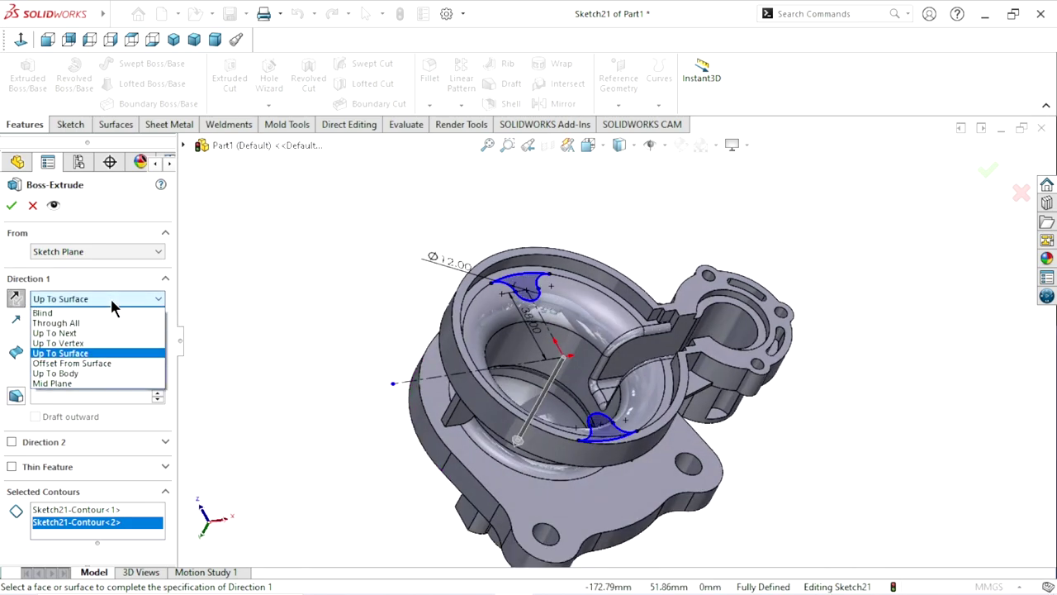
pyautogui.click(81, 335)
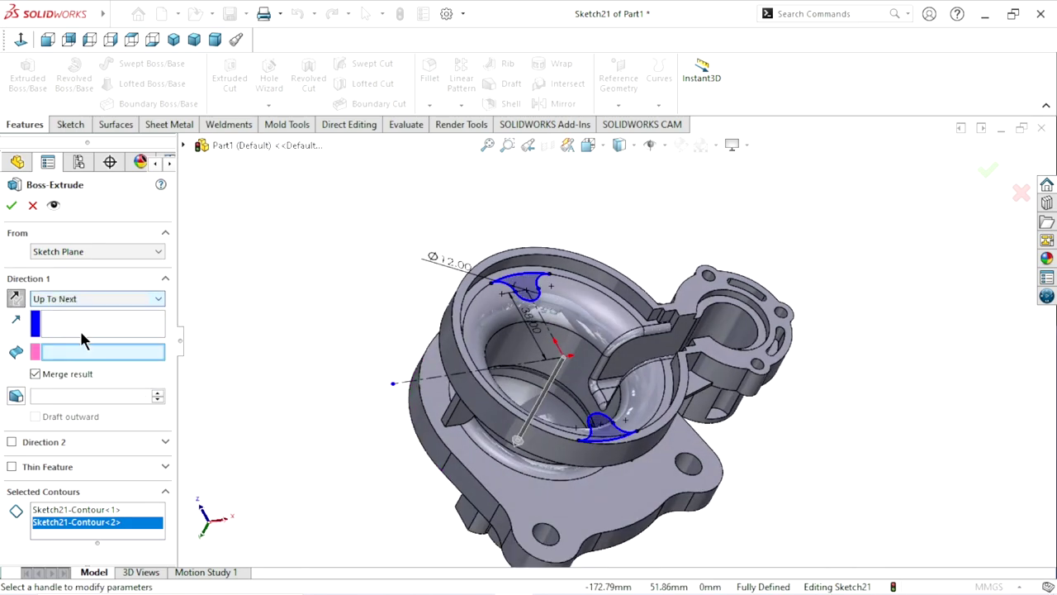
pyautogui.click(12, 206)
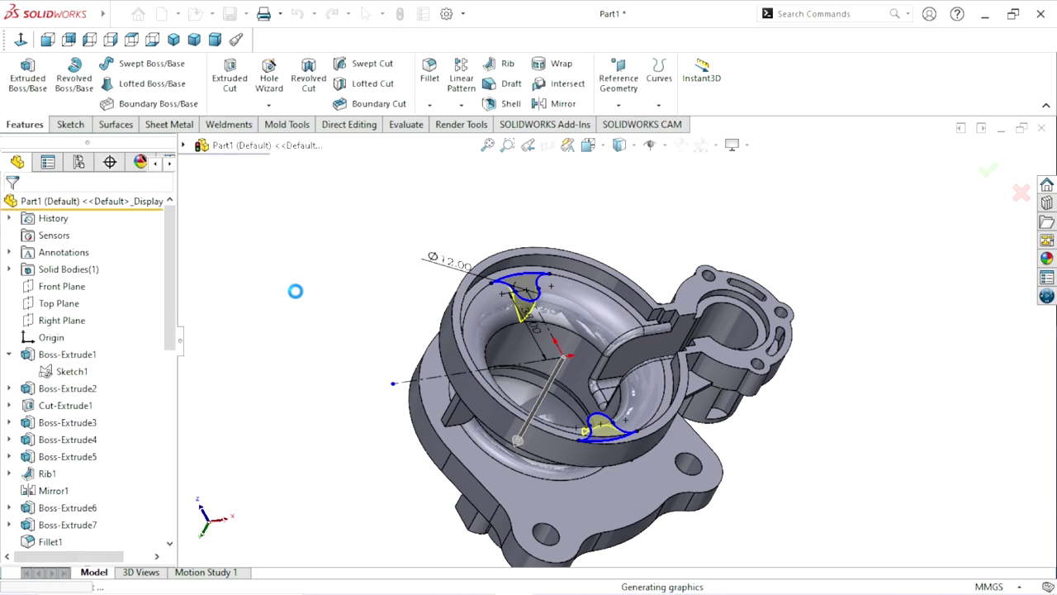
# View the Cut-Extrude1 sectioned face normal-to and start the Hole Wizard with ANSI Metric sizes.
pyautogui.moveTo(552, 322)
pyautogui.mouseDown(button='middle')
pyautogui.moveTo(524, 302)
pyautogui.moveTo(532, 368)
pyautogui.moveTo(615, 384)
pyautogui.moveTo(603, 351)
pyautogui.mouseUp(button='middle')
pyautogui.click(529, 246)
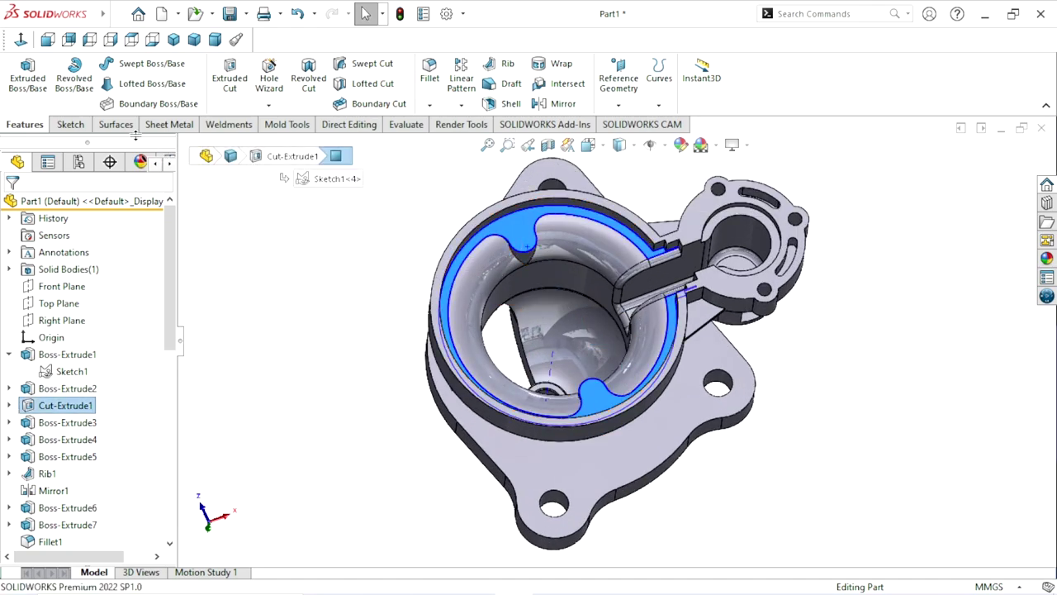
pyautogui.click(20, 43)
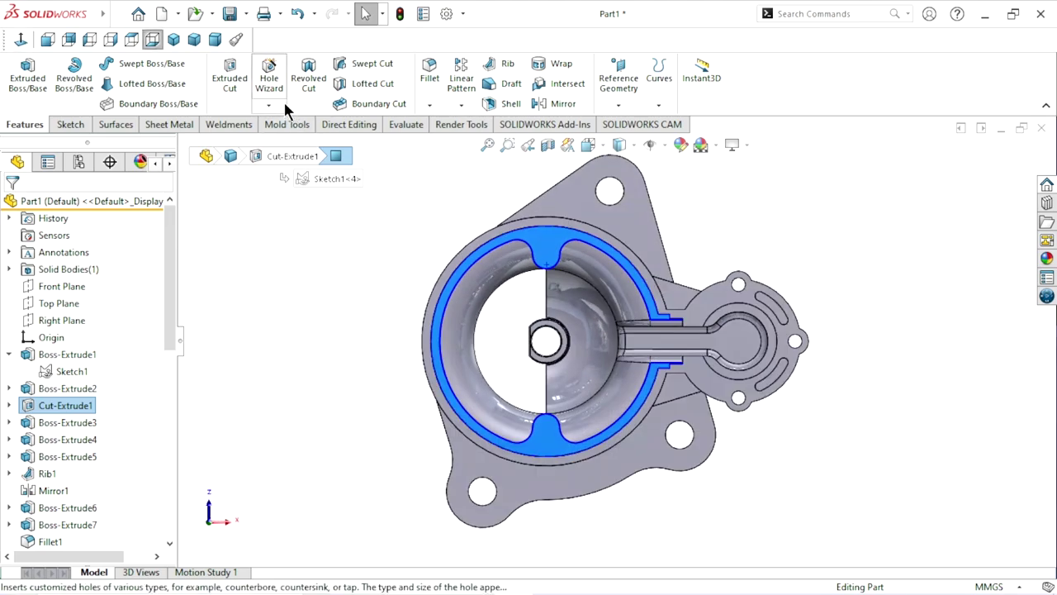
pyautogui.click(263, 74)
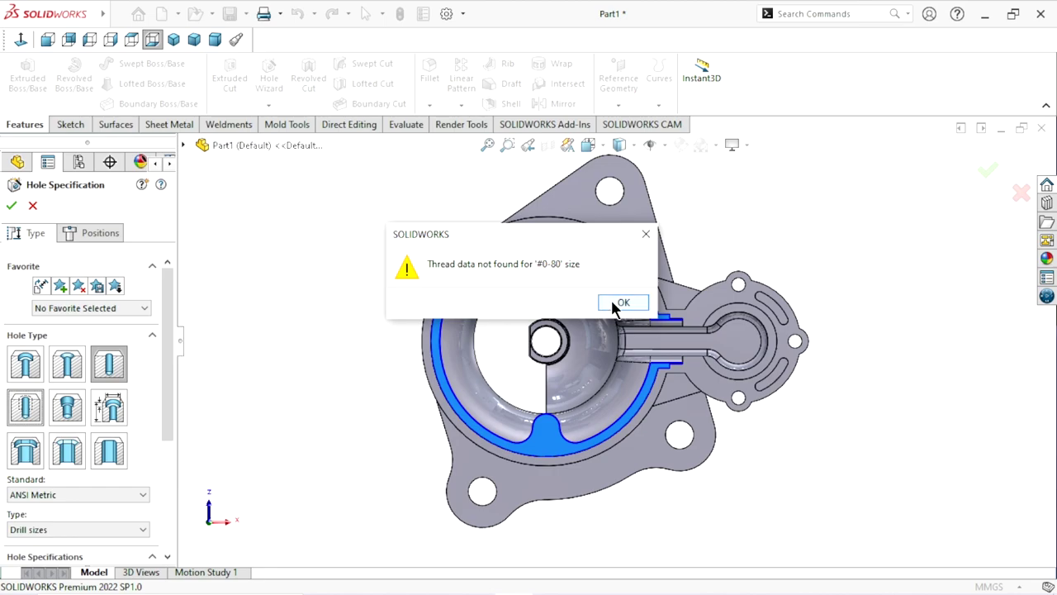
# Set the hole to an ANSI Metric M6x1.0 tapped hole, Blind, 8 mm deep.
pyautogui.click(615, 307)
pyautogui.moveTo(170, 338); pyautogui.dragTo(172, 407)
pyautogui.click(93, 396)
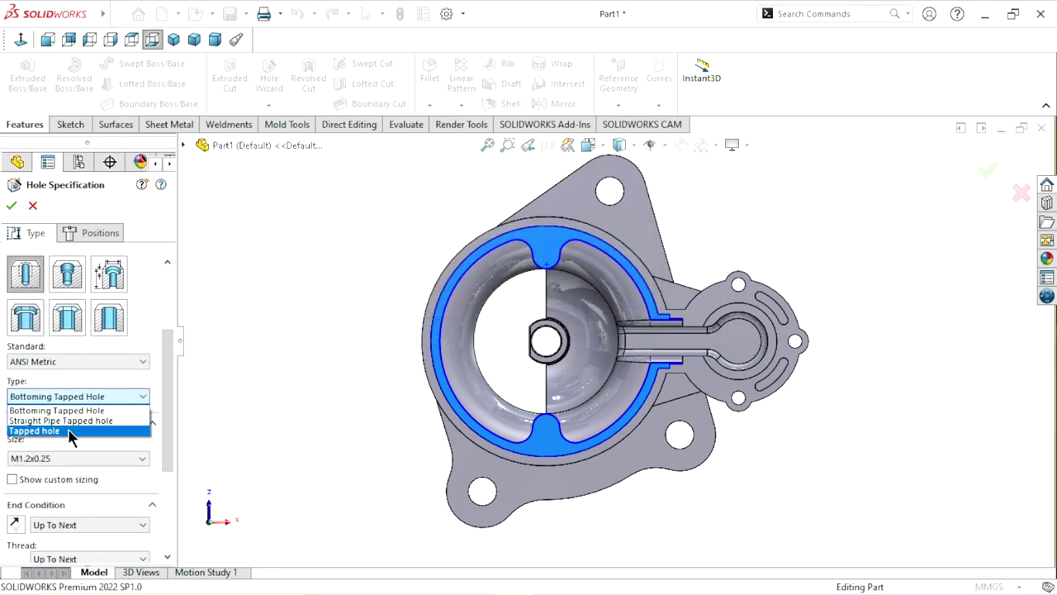
pyautogui.click(70, 431)
pyautogui.click(79, 452)
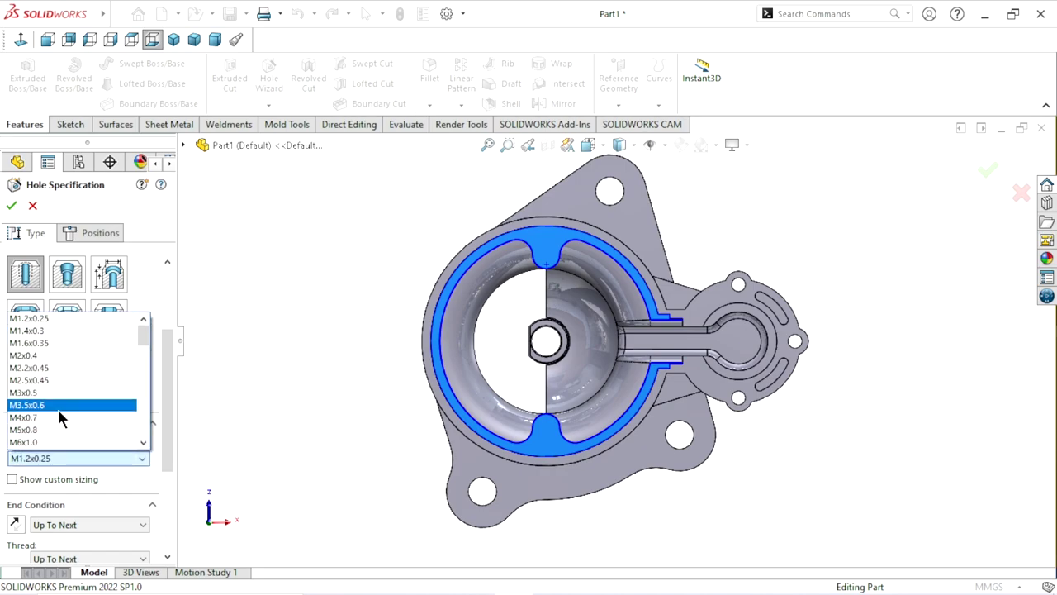
pyautogui.scroll(-5, 52, 388)
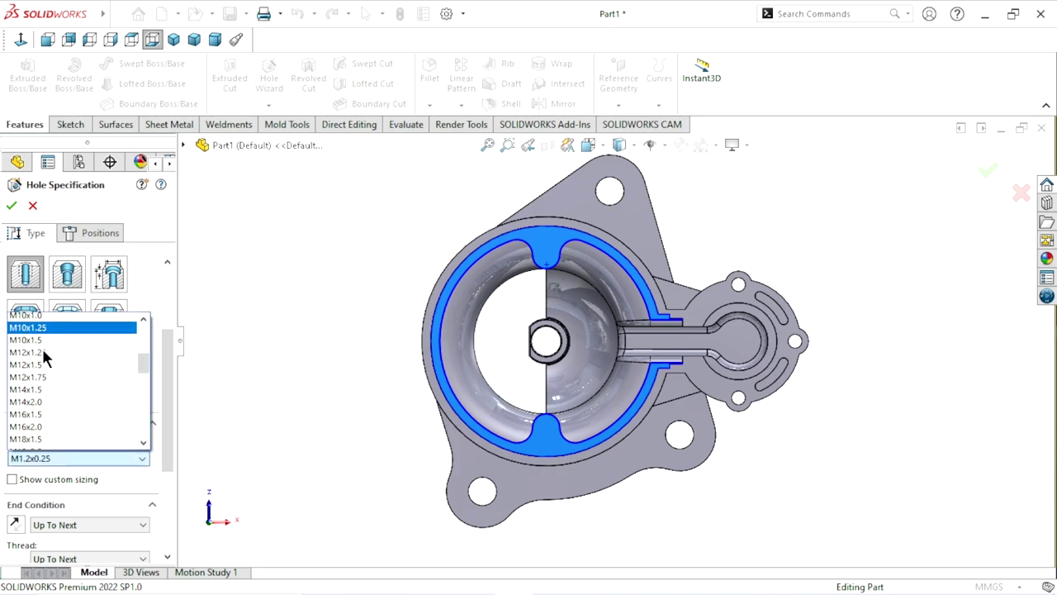
pyautogui.scroll(2, 45, 357)
pyautogui.scroll(1, 45, 371)
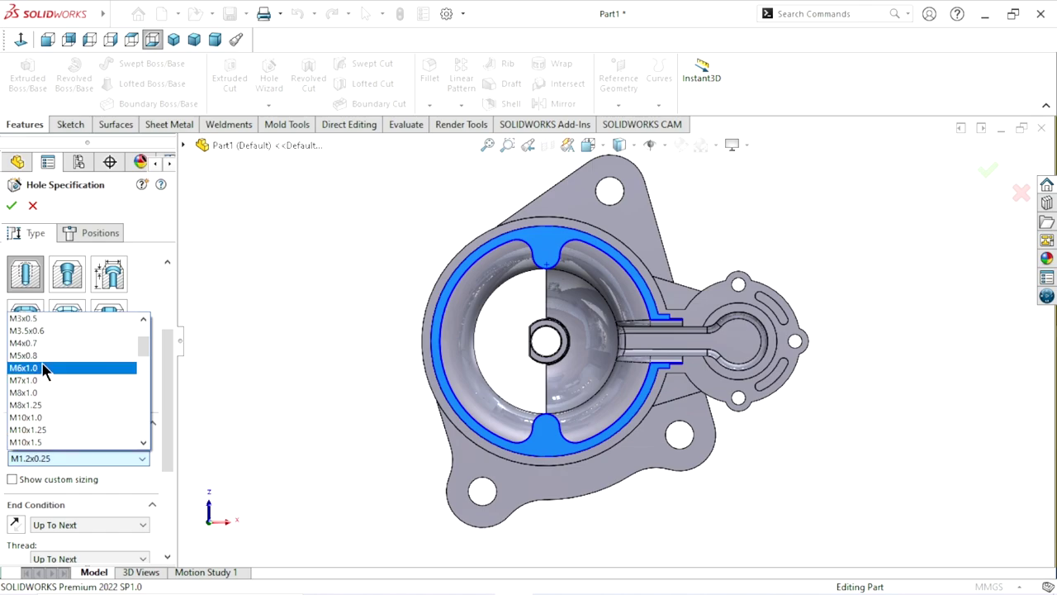
pyautogui.click(43, 367)
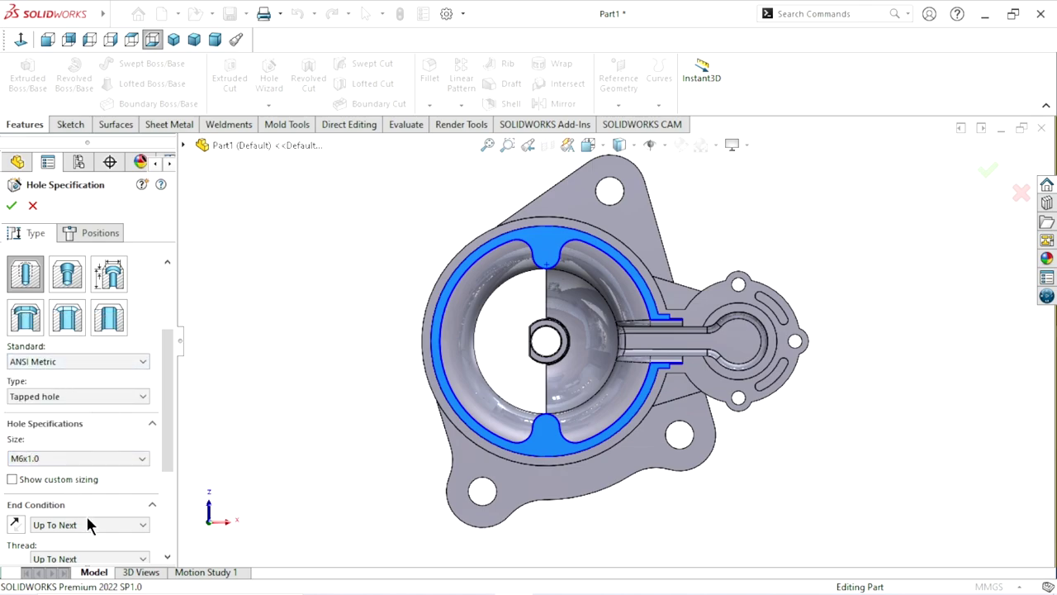
pyautogui.click(112, 529)
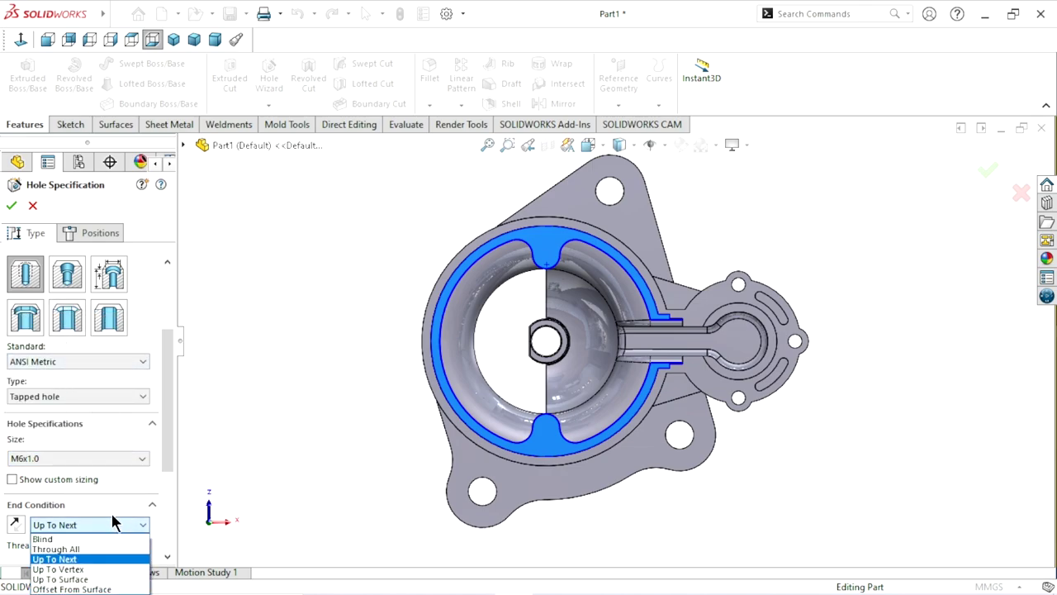
pyautogui.click(58, 539)
pyautogui.write('8')
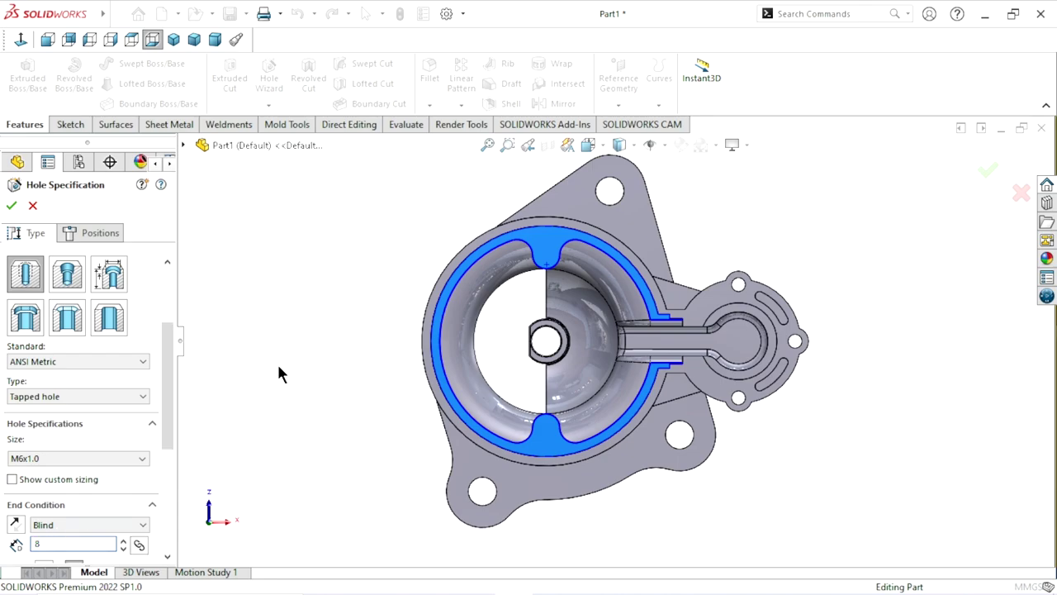
pyautogui.press('Return')
# Place the M6x1.0 tapped hole at the top notch boss's arc centre and finish it.
pyautogui.click(94, 235)
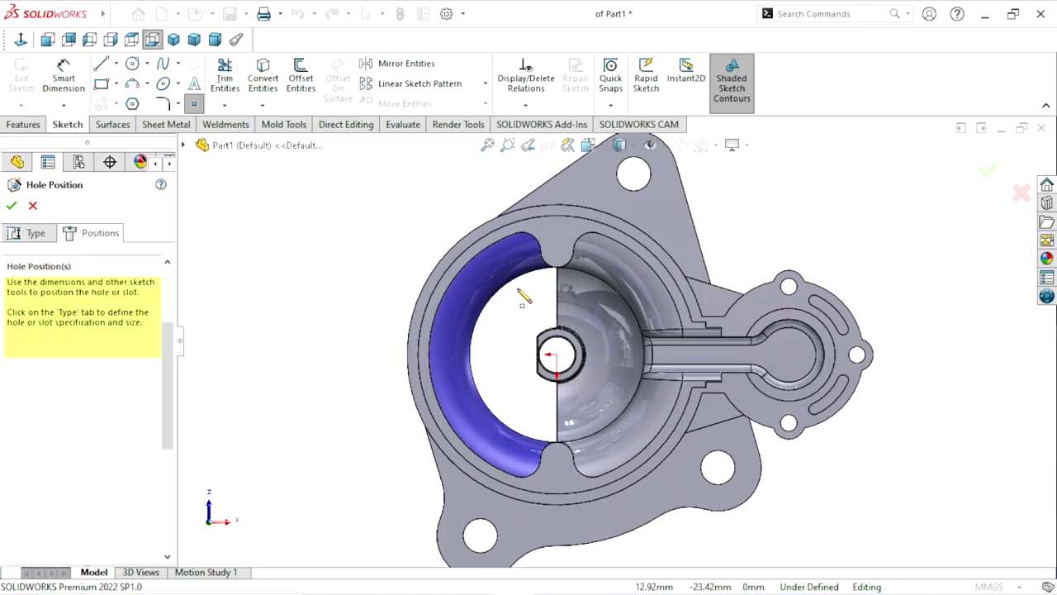
pyautogui.scroll(-3, 528, 297)
pyautogui.scroll(-2, 656, 260)
pyautogui.click(652, 257)
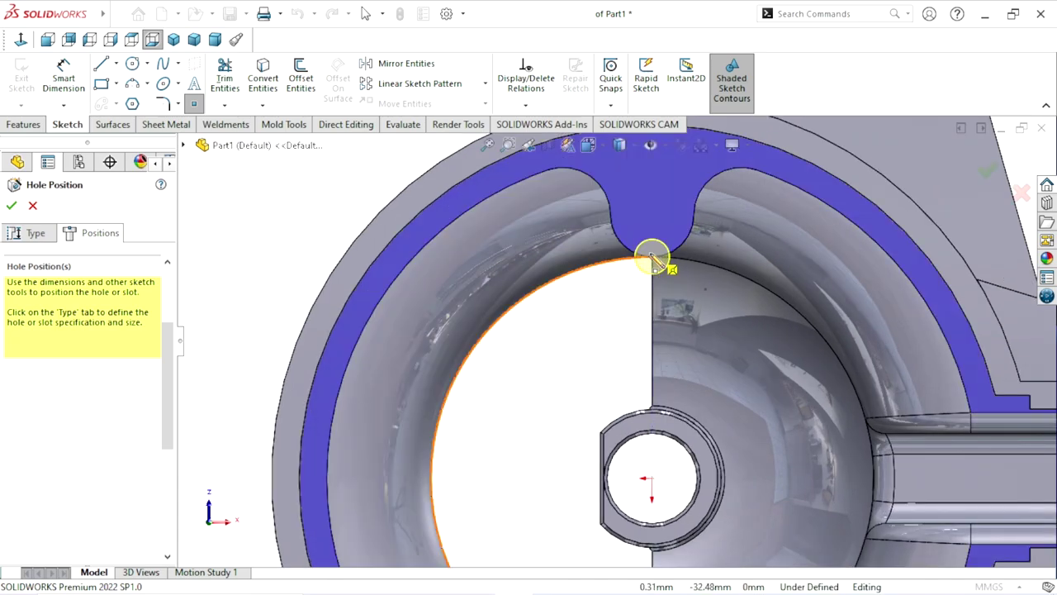
pyautogui.click(677, 250)
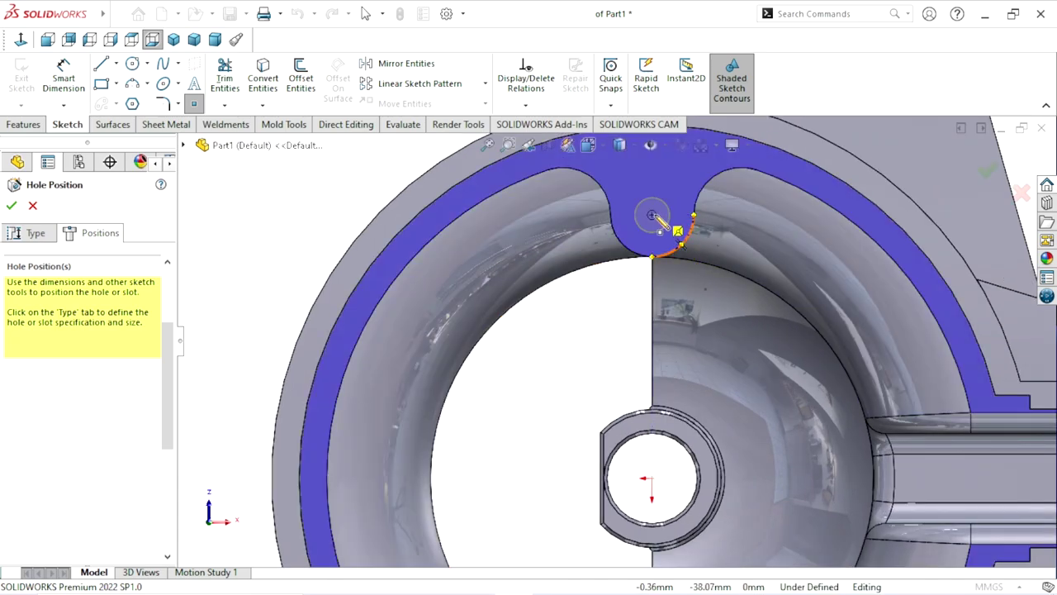
pyautogui.click(653, 216)
pyautogui.scroll(2, 652, 217)
pyautogui.scroll(3, 652, 215)
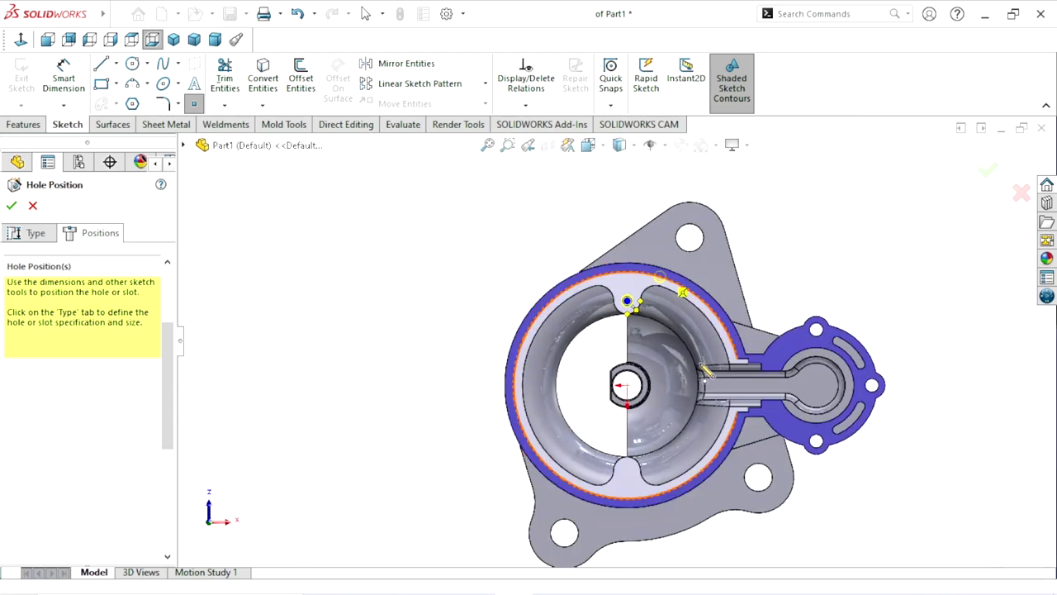
pyautogui.click(640, 466)
pyautogui.scroll(-2, 639, 465)
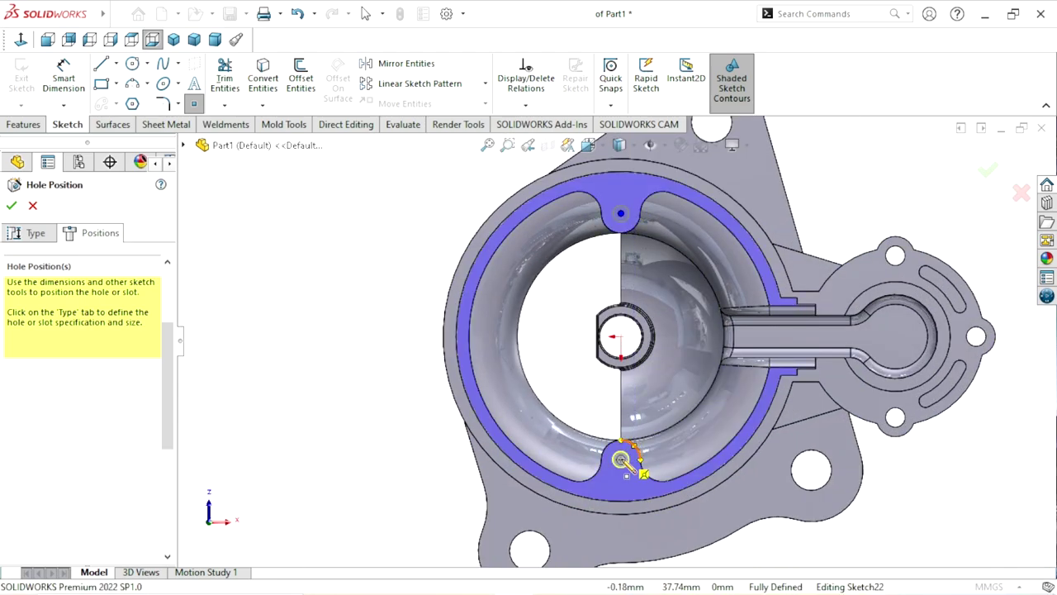
pyautogui.click(12, 207)
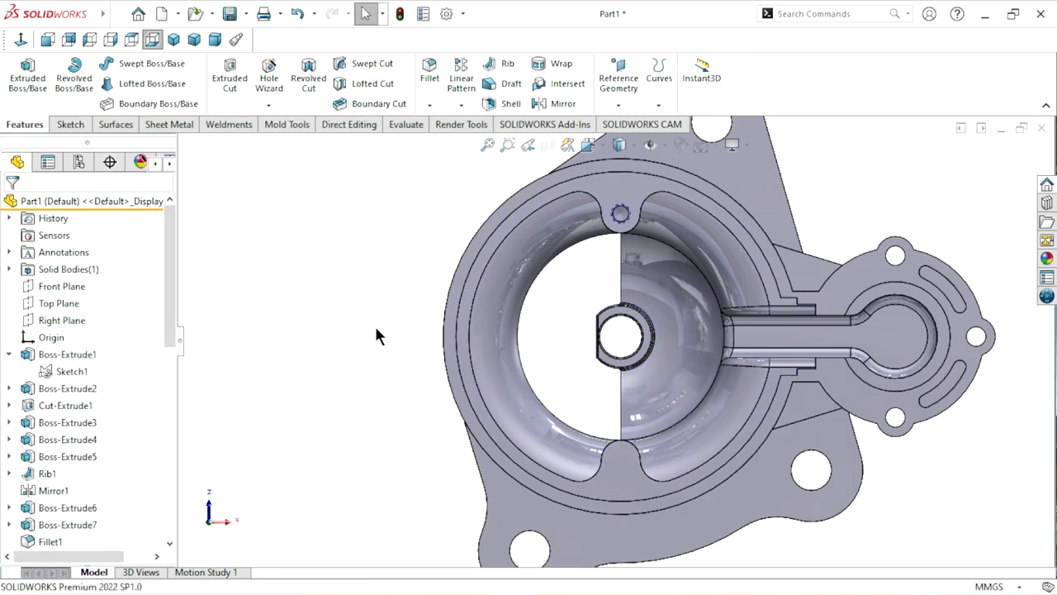
# Orbit to a tilted 3-D view and start a Mirror feature for M6x1.0 Tapped Hole1.
pyautogui.scroll(1, 586, 350)
pyautogui.scroll(2, 671, 397)
pyautogui.moveTo(671, 397)
pyautogui.mouseDown(button='middle')
pyautogui.moveTo(649, 302)
pyautogui.moveTo(704, 354)
pyautogui.mouseUp(button='middle')
pyautogui.scroll(-1, 704, 353)
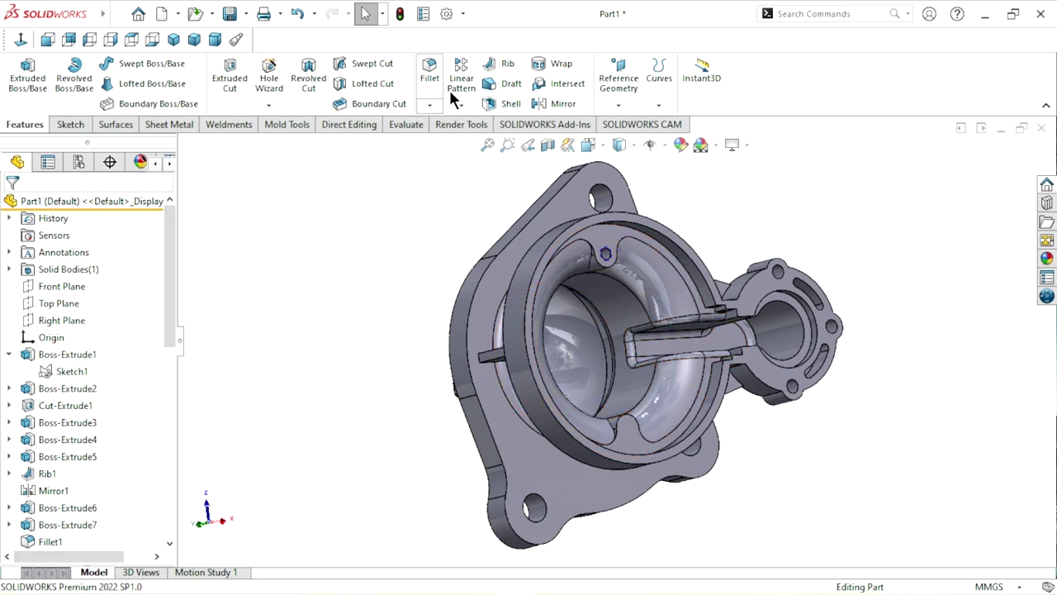
pyautogui.click(563, 106)
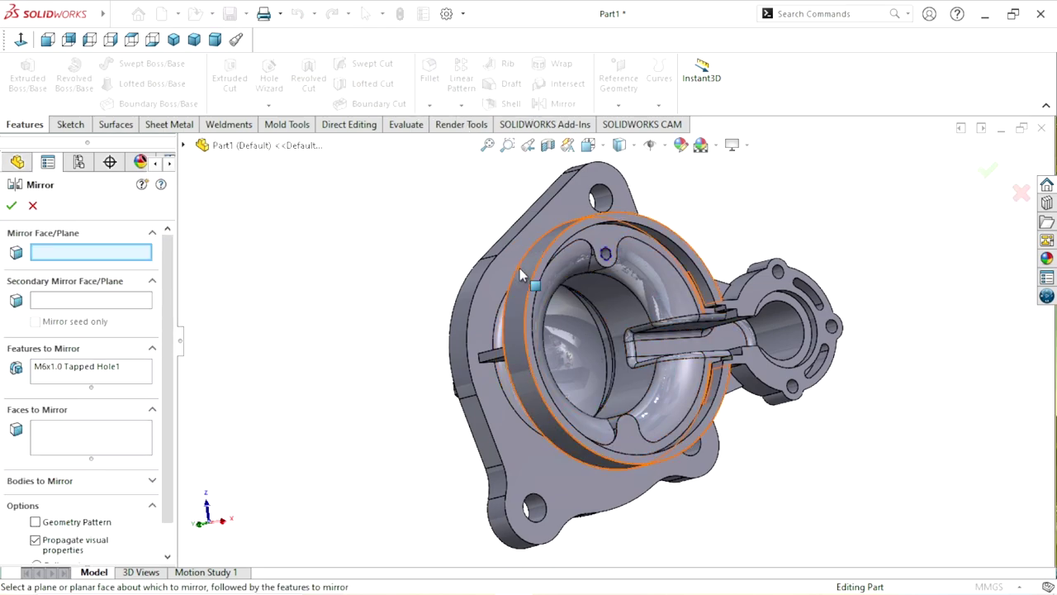
# Mirror Tapped Hole1 about the Front Plane into the bottom boss.
pyautogui.click(186, 146)
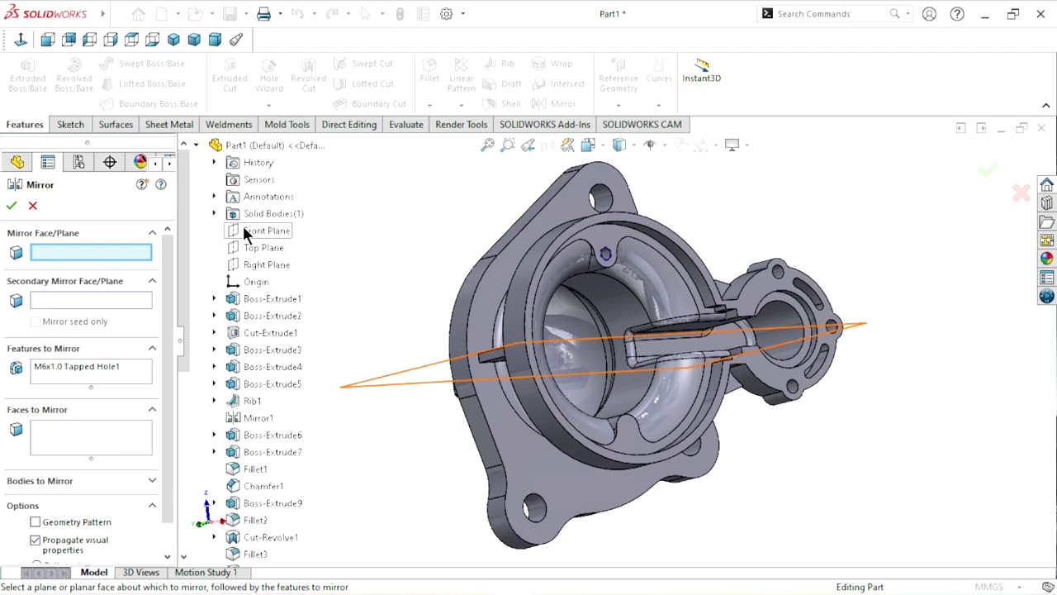
pyautogui.click(246, 232)
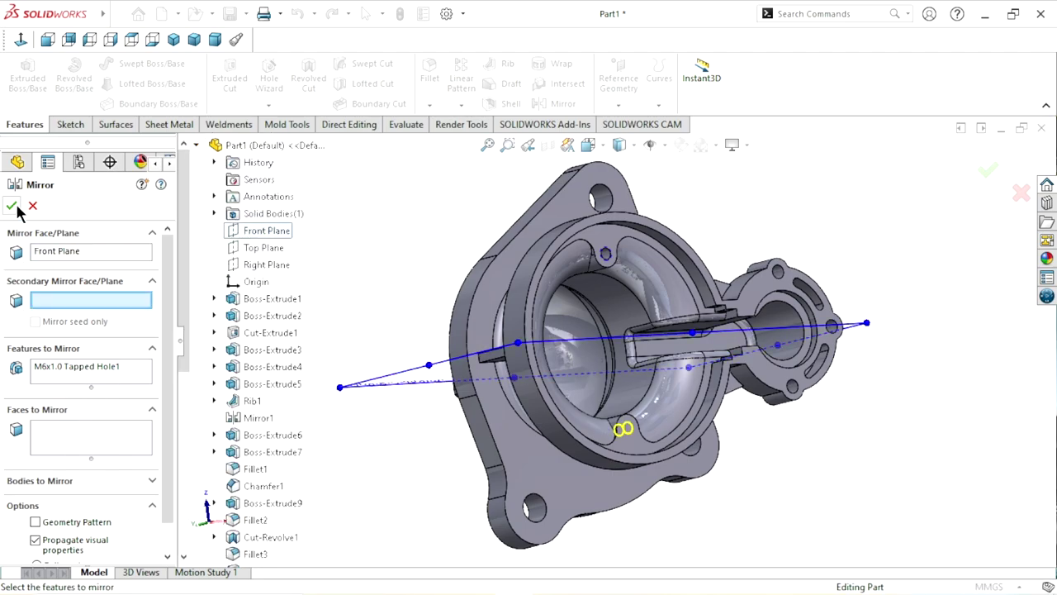
pyautogui.press('Return')
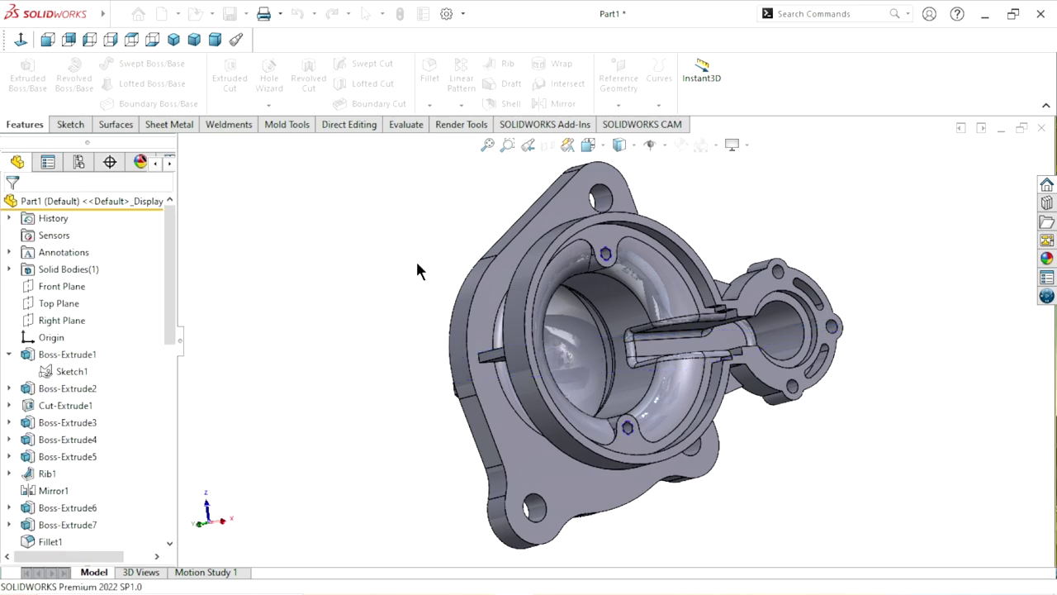
pyautogui.moveTo(729, 402)
pyautogui.mouseDown(button='middle')
pyautogui.moveTo(453, 260)
pyautogui.moveTo(637, 331)
pyautogui.mouseUp(button='middle')
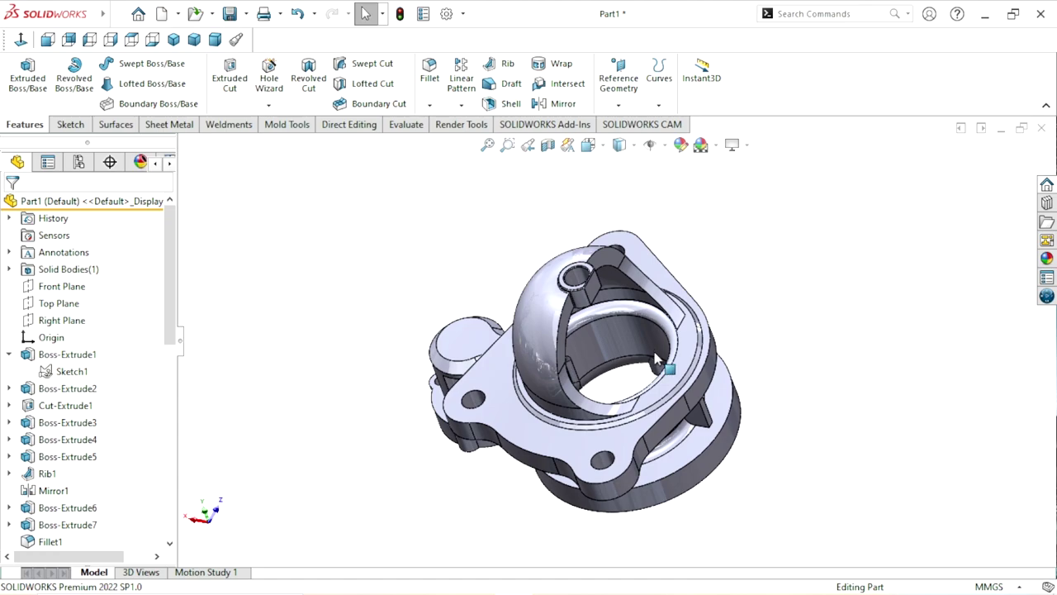
pyautogui.scroll(-2, 687, 326)
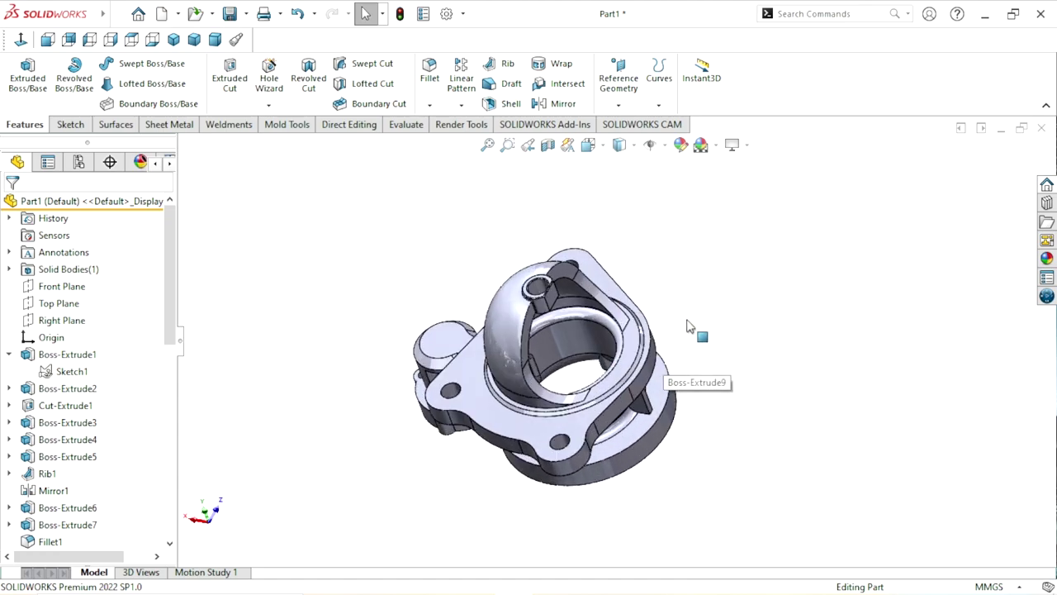
pyautogui.click(430, 103)
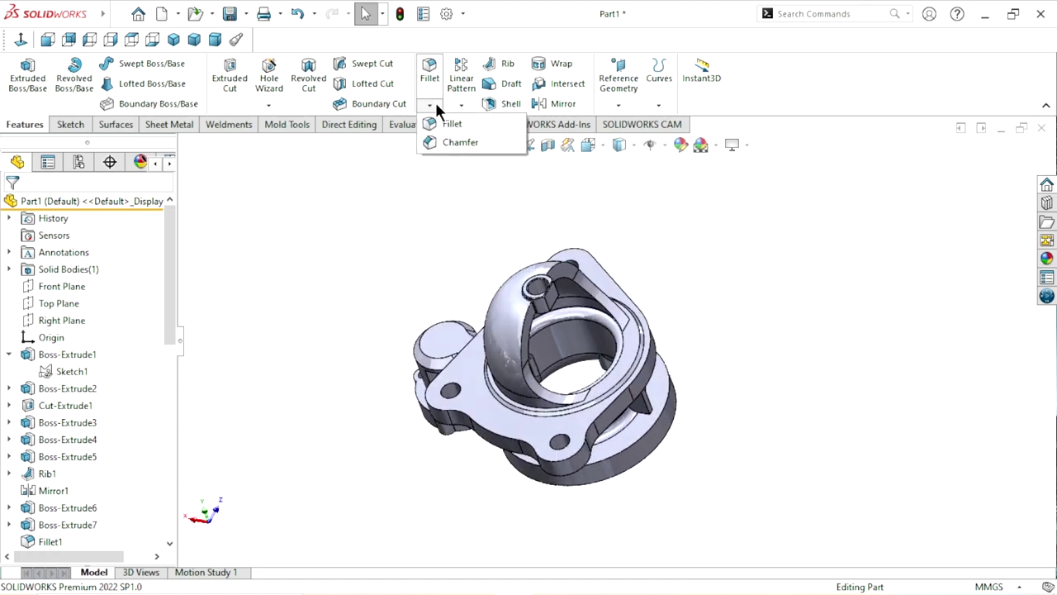
# Start a 0.5 mm × 45° chamfer and select three circular rim edges around the inner groove.
pyautogui.click(455, 145)
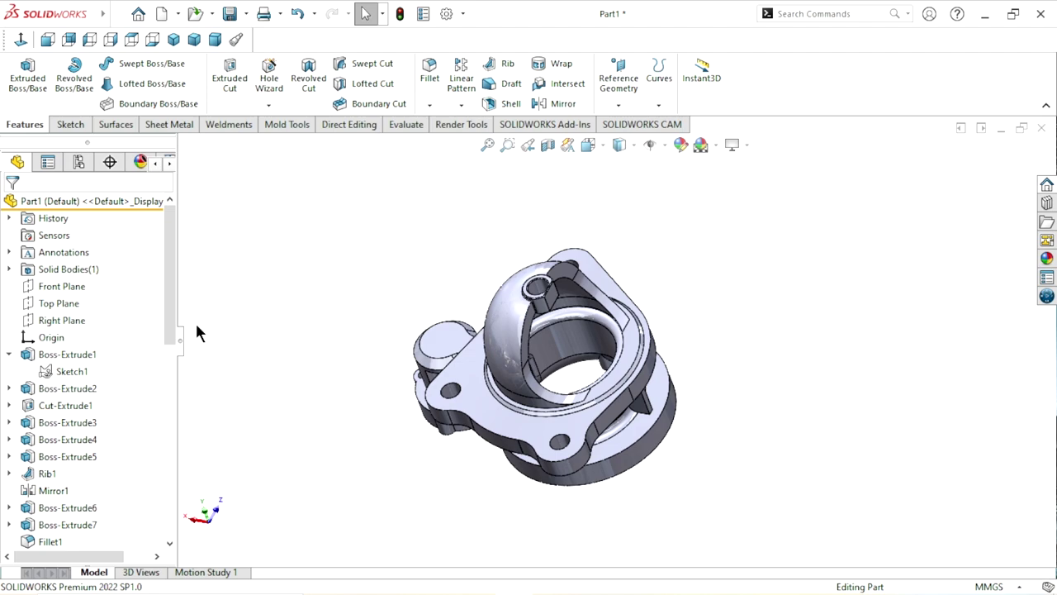
pyautogui.click(119, 517)
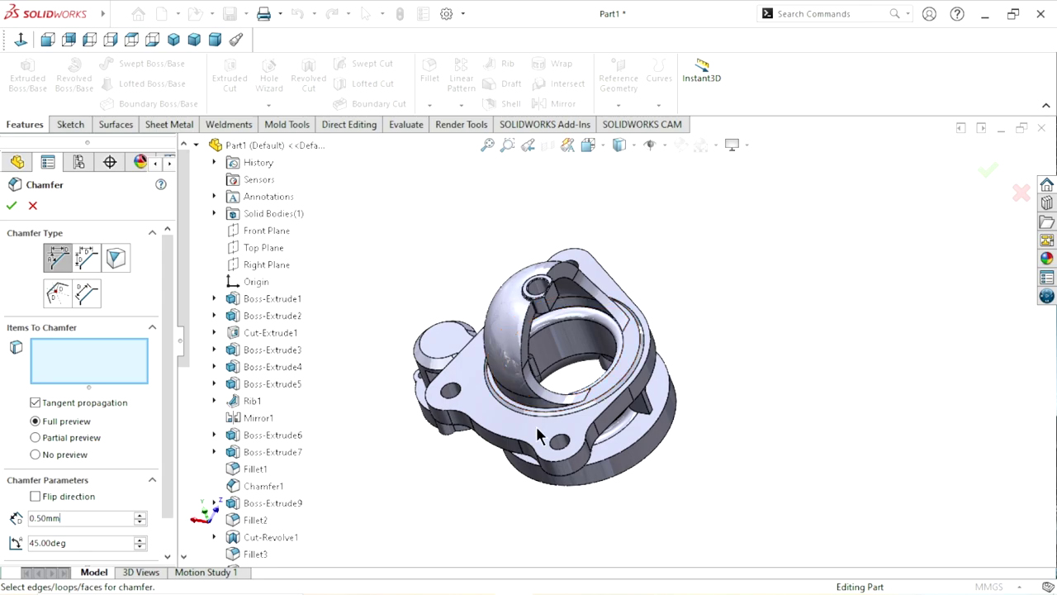
pyautogui.moveTo(688, 373); pyautogui.dragTo(608, 347, button='middle')
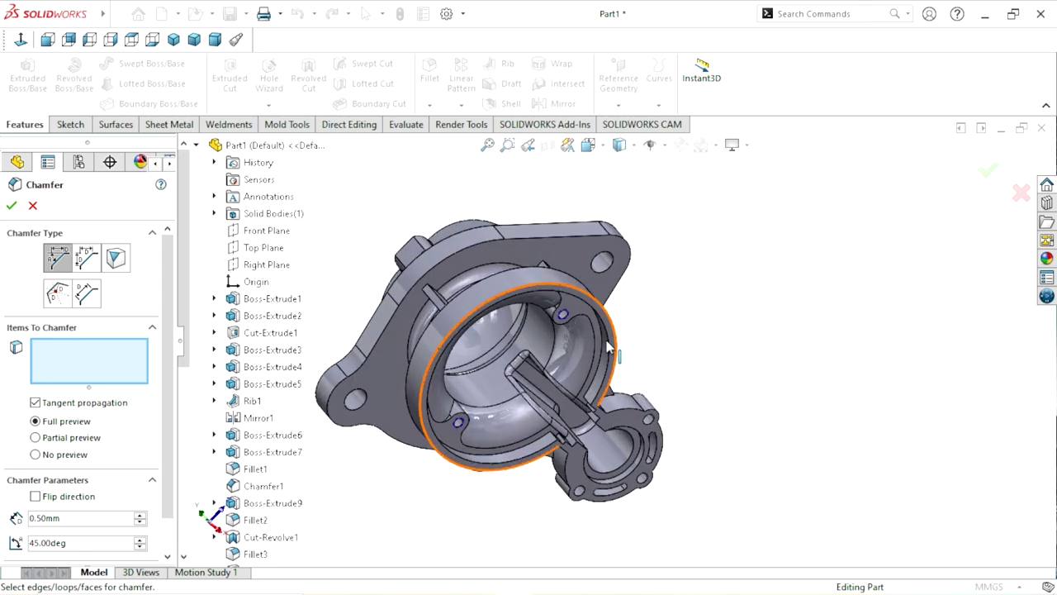
pyautogui.scroll(-2, 609, 347)
pyautogui.scroll(-1, 608, 342)
pyautogui.scroll(-3, 609, 330)
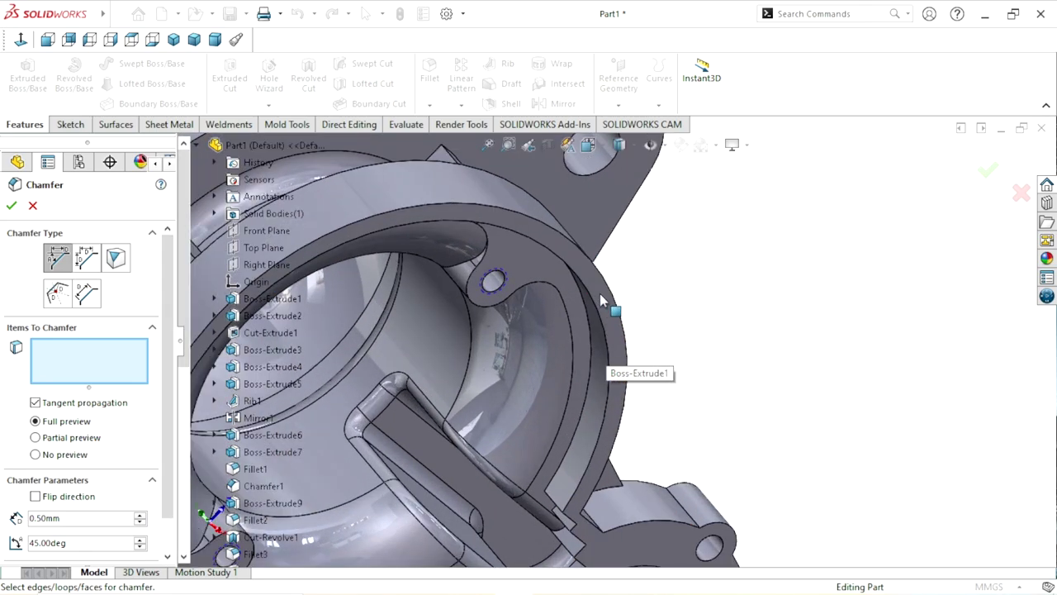
pyautogui.click(594, 299)
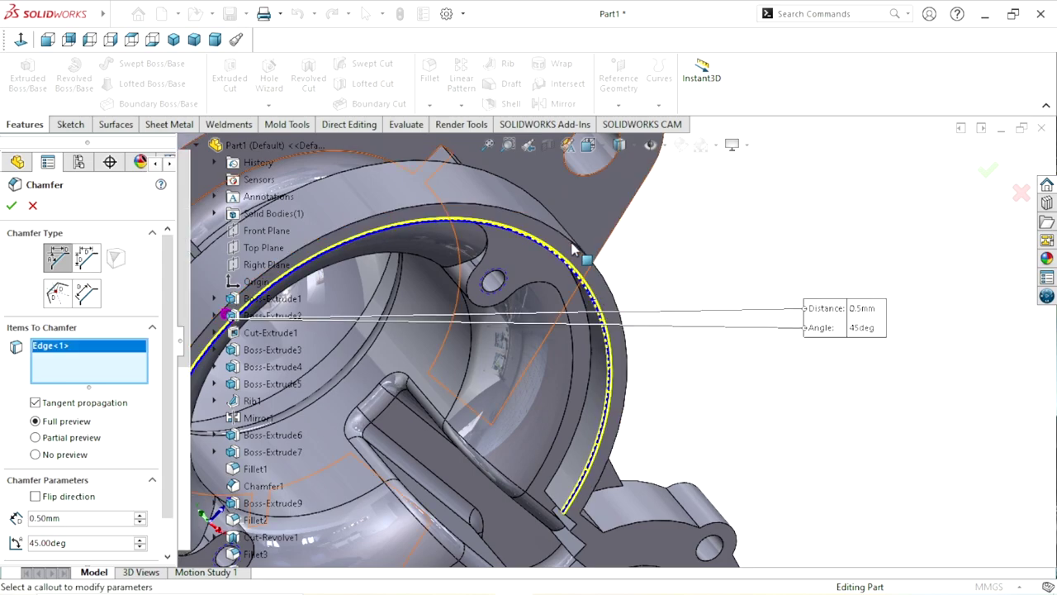
pyautogui.click(583, 262)
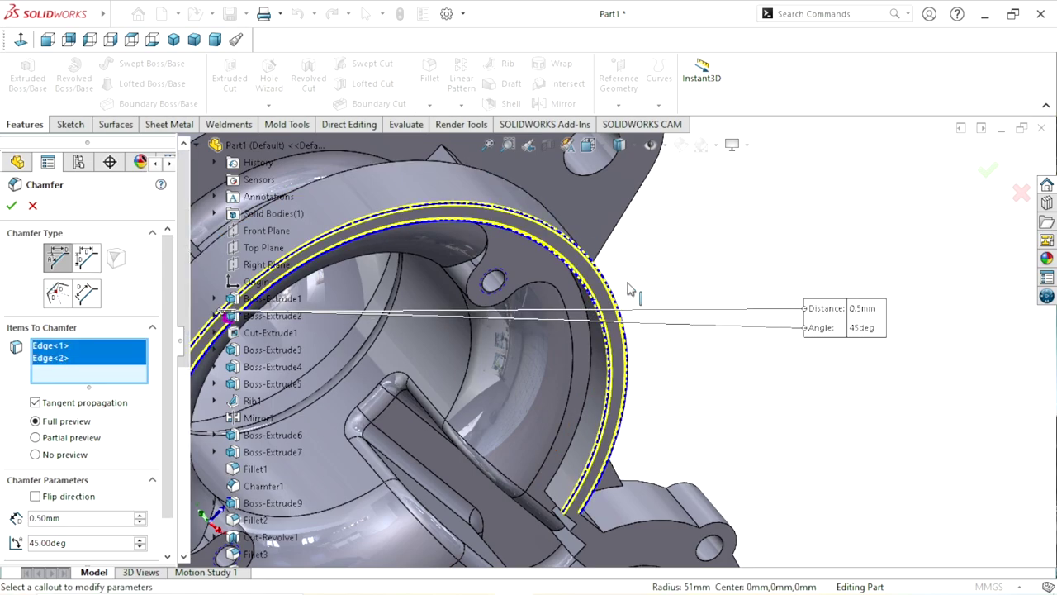
pyautogui.scroll(5, 588, 305)
pyautogui.moveTo(588, 306)
pyautogui.mouseDown(button='middle')
pyautogui.moveTo(673, 405)
pyautogui.moveTo(718, 423)
pyautogui.mouseUp(button='middle')
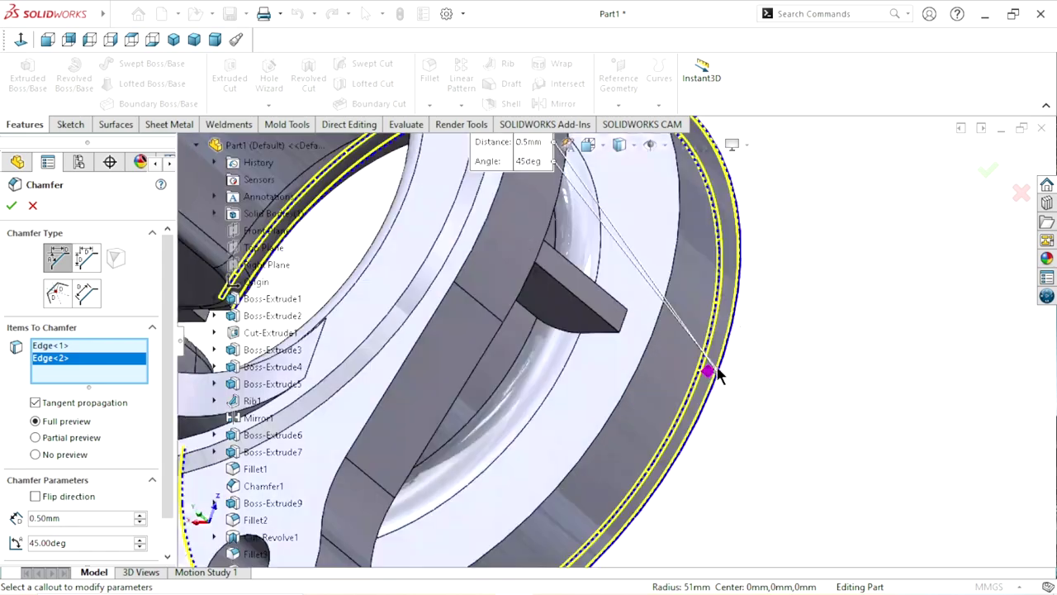
pyautogui.scroll(-5, 706, 380)
pyautogui.click(648, 357)
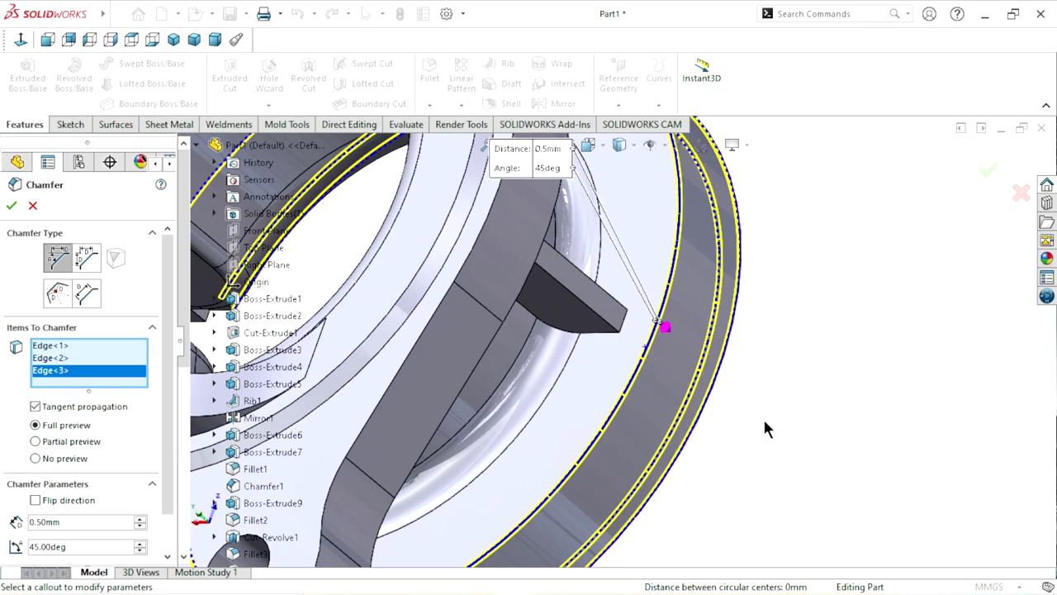
# Add the top and bottom boss hole edges and apply the five-edge chamfer.
pyautogui.scroll(5, 789, 427)
pyautogui.moveTo(761, 400); pyautogui.dragTo(424, 280, button='middle')
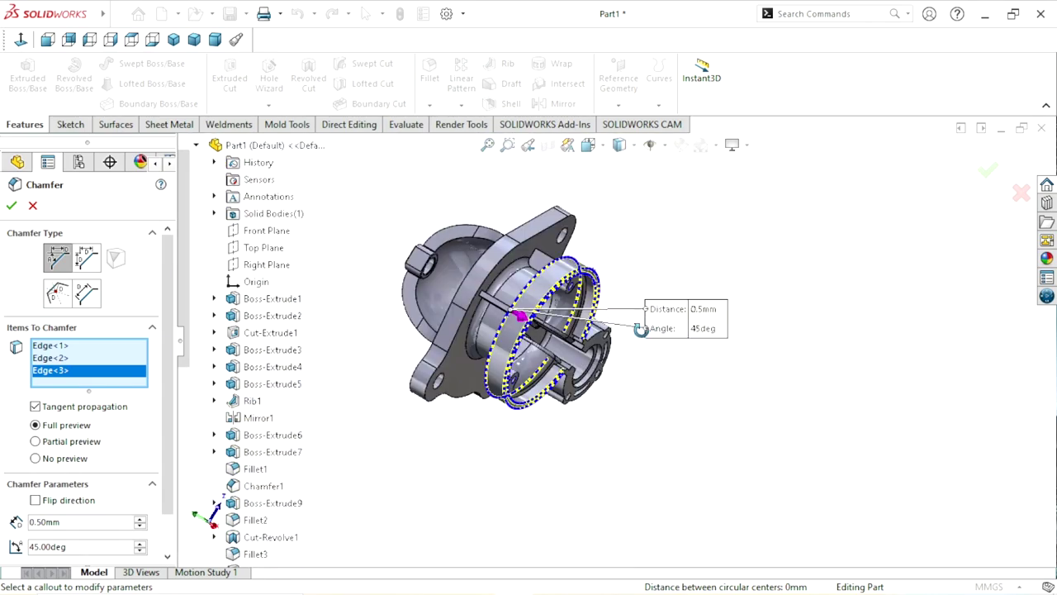
pyautogui.scroll(-5, 428, 273)
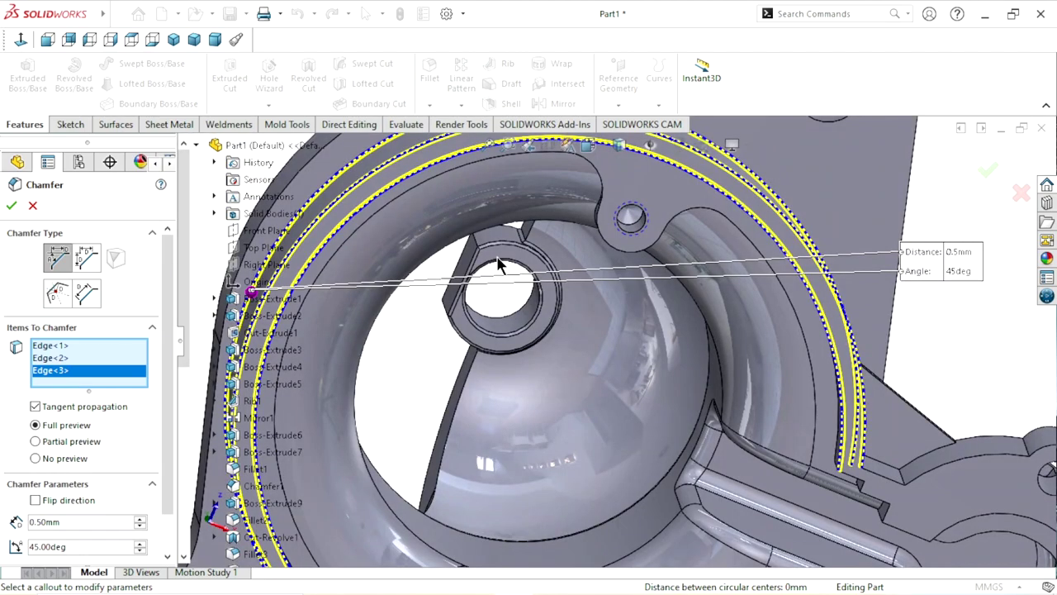
pyautogui.scroll(-1, 617, 264)
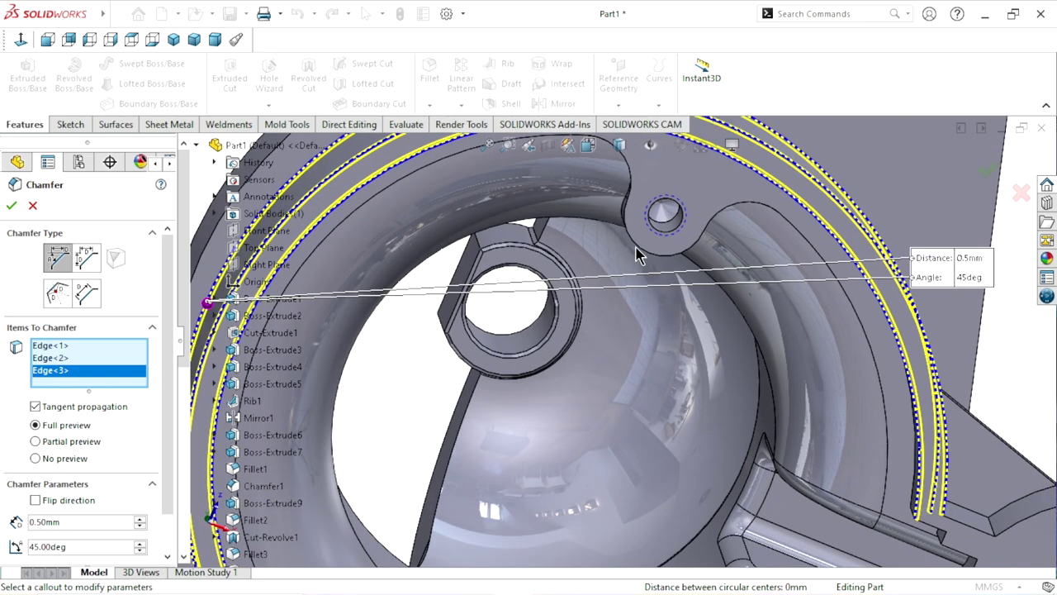
pyautogui.click(638, 251)
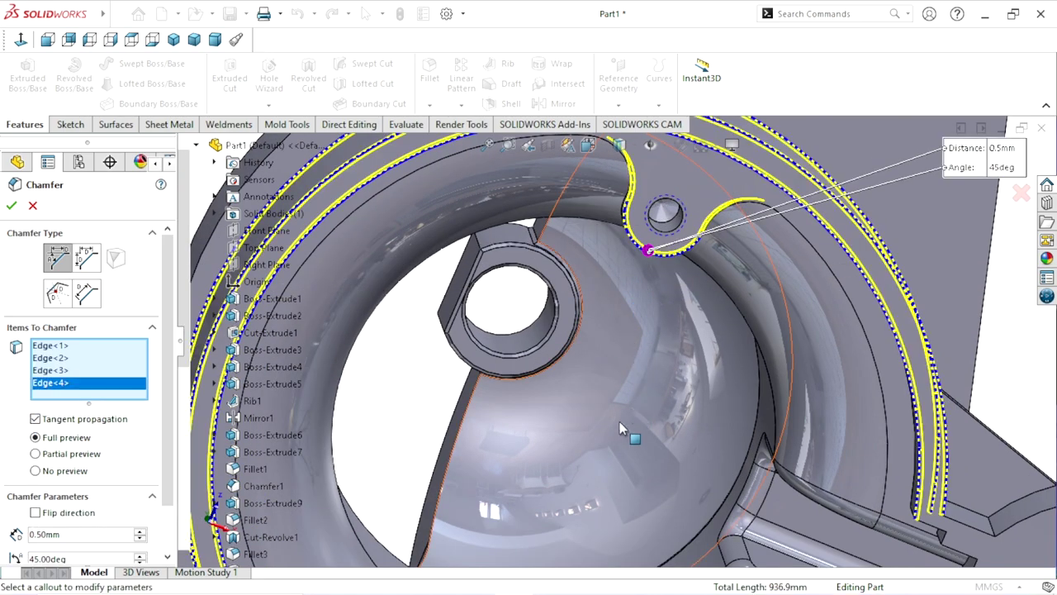
pyautogui.press('f')
pyautogui.scroll(-1, 618, 378)
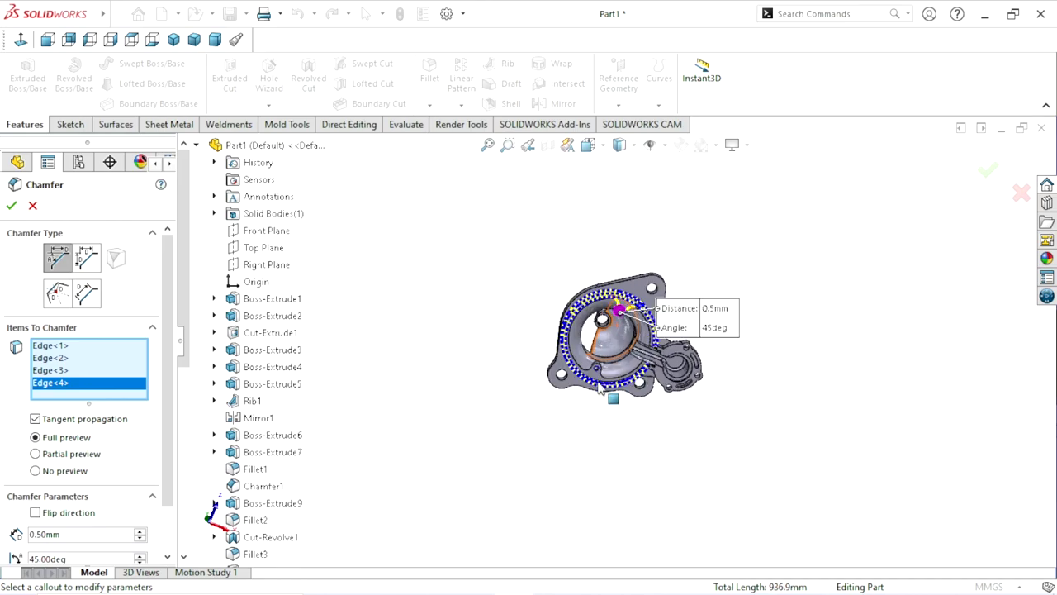
pyautogui.scroll(-1, 615, 363)
pyautogui.scroll(-1, 611, 379)
pyautogui.scroll(-1, 618, 343)
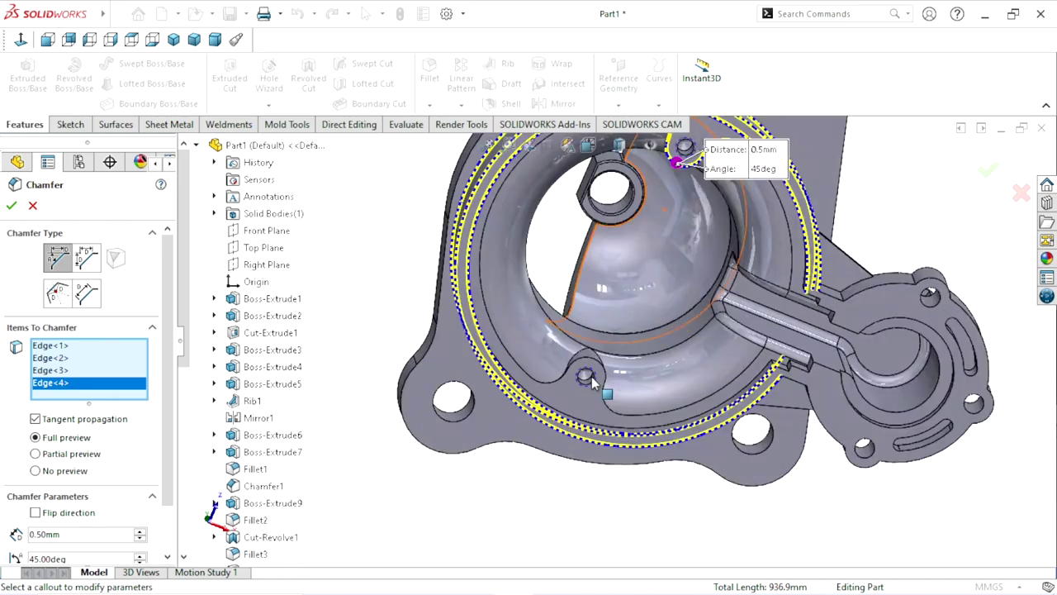
pyautogui.scroll(-1, 607, 351)
pyautogui.click(602, 346)
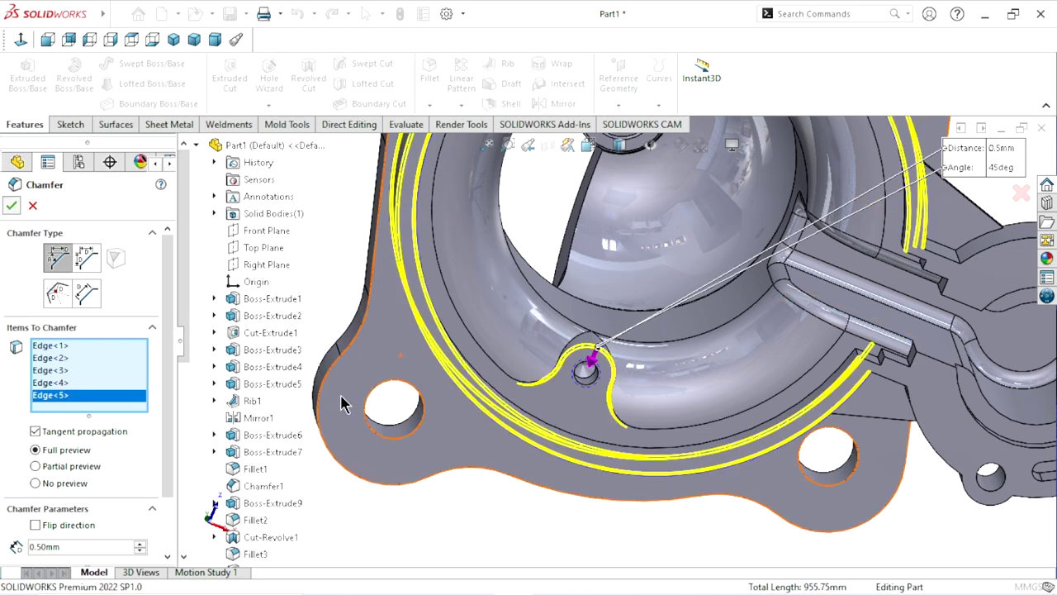
pyautogui.press('Return')
# Return to the feature history and select Chamfer5 for editing.
pyautogui.press('z')
pyautogui.press('z')
pyautogui.press('z')
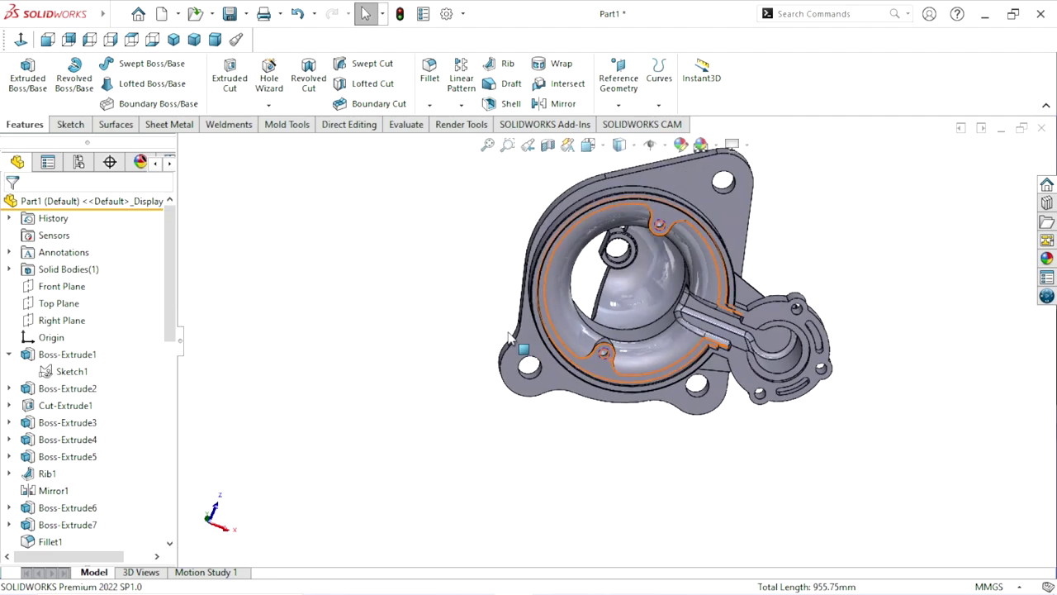
pyautogui.moveTo(510, 347); pyautogui.dragTo(646, 348, button='middle')
pyautogui.scroll(-3, 647, 348)
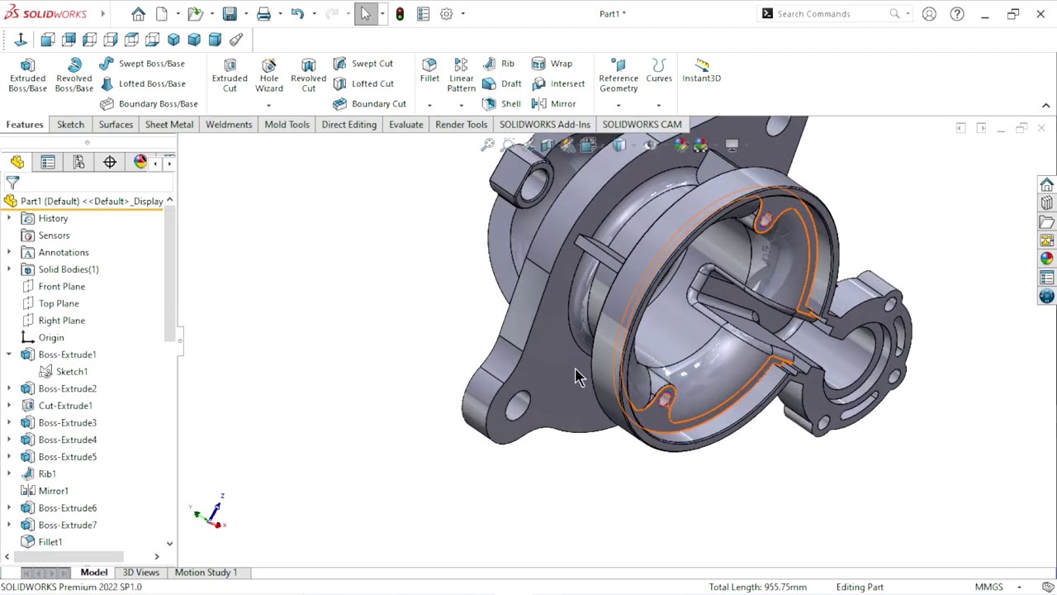
pyautogui.moveTo(170, 318); pyautogui.dragTo(181, 523)
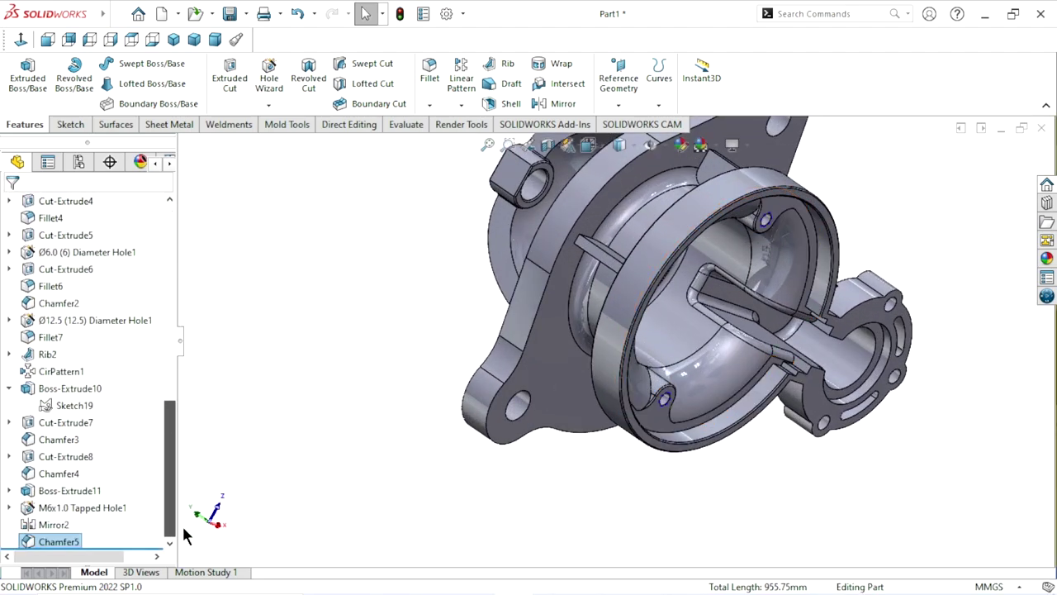
pyautogui.click(256, 391)
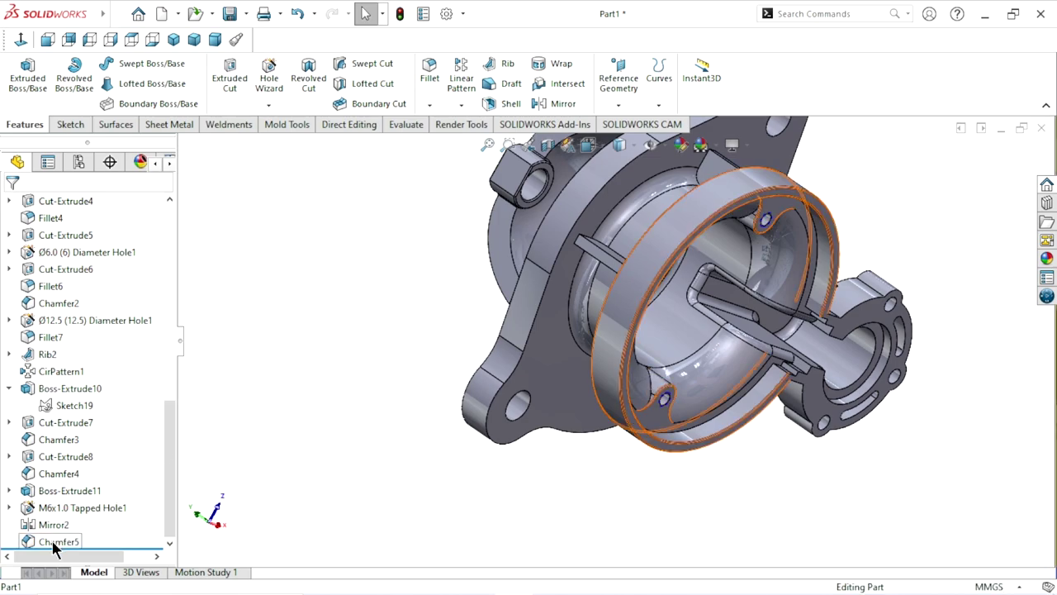
pyautogui.click(55, 541)
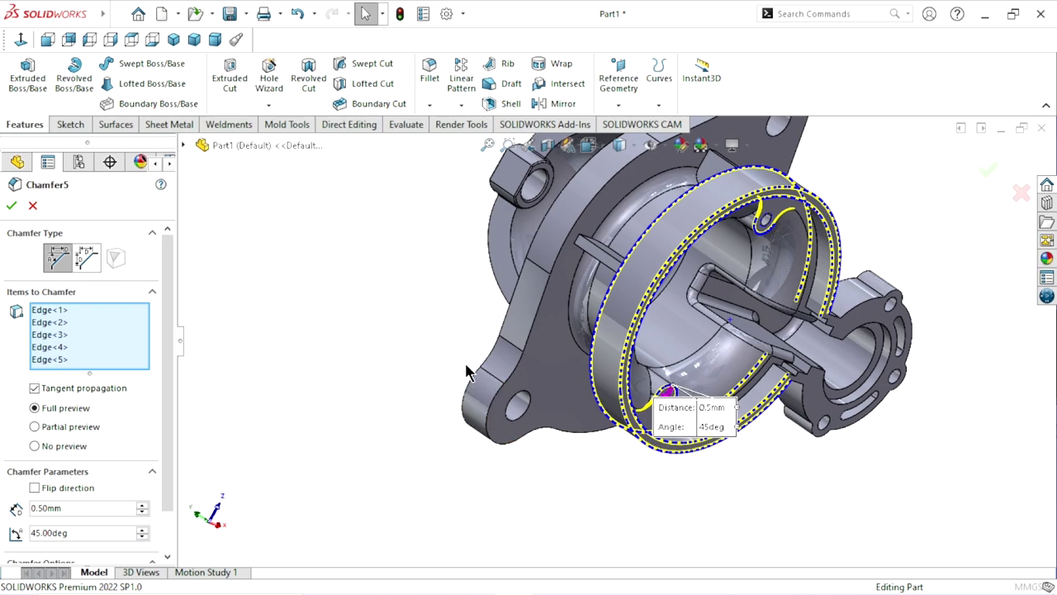
# Add another housing edge and a flange edge to Chamfer5.
pyautogui.click(512, 383)
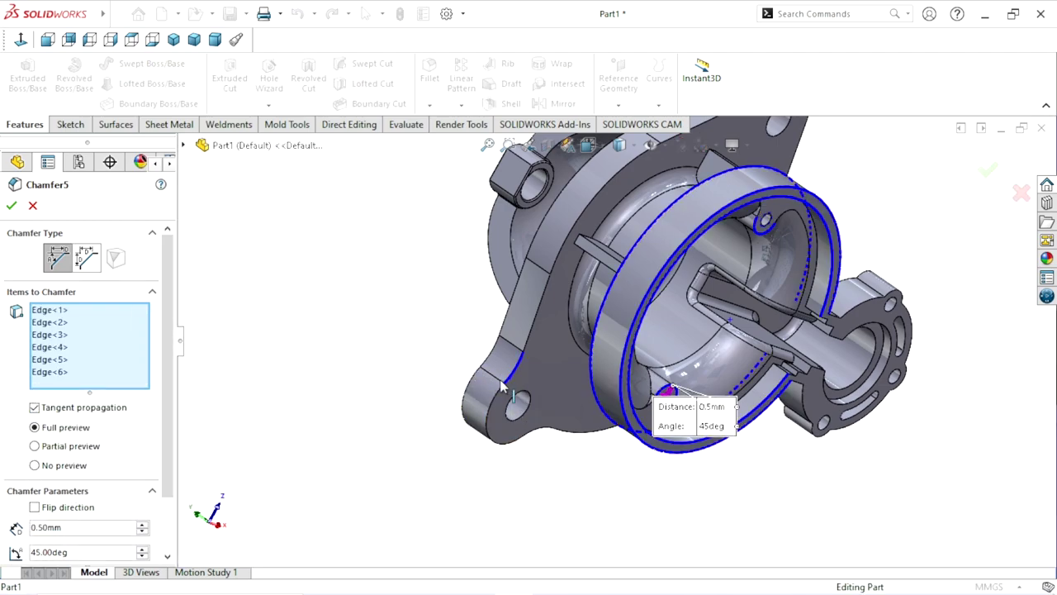
pyautogui.moveTo(430, 344); pyautogui.dragTo(643, 410, button='middle')
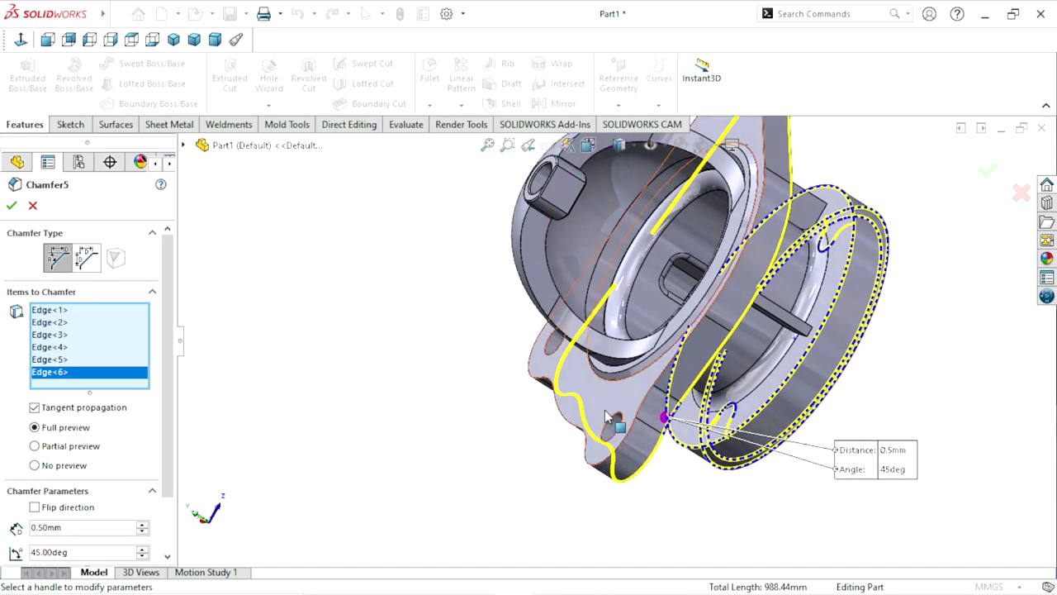
pyautogui.click(641, 408)
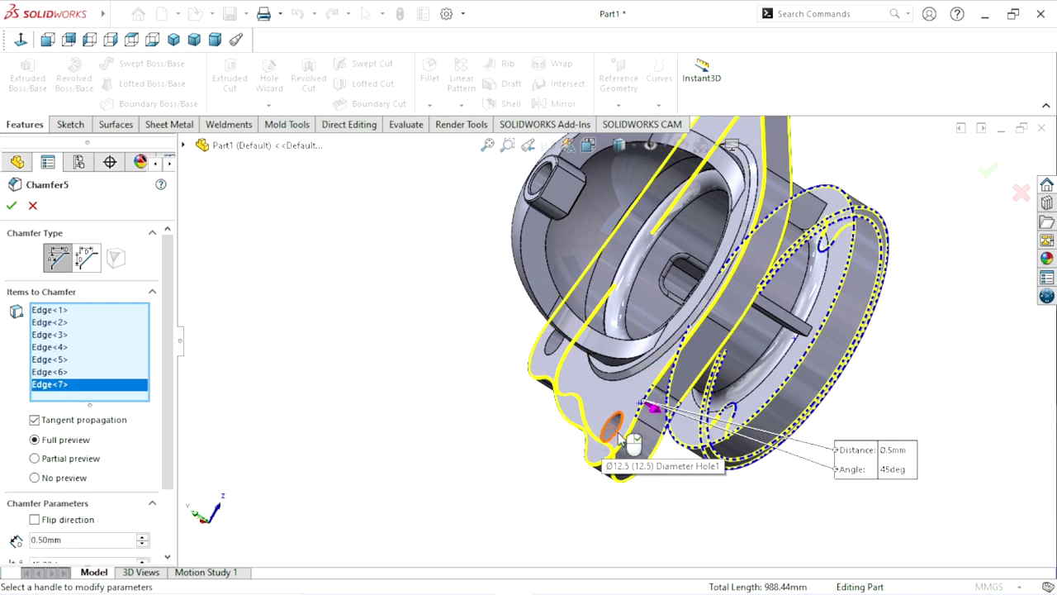
# Add the faces of the three flange mounting holes to Chamfer5 and confirm it.
pyautogui.scroll(-3, 621, 436)
pyautogui.scroll(-3, 624, 433)
pyautogui.click(559, 371)
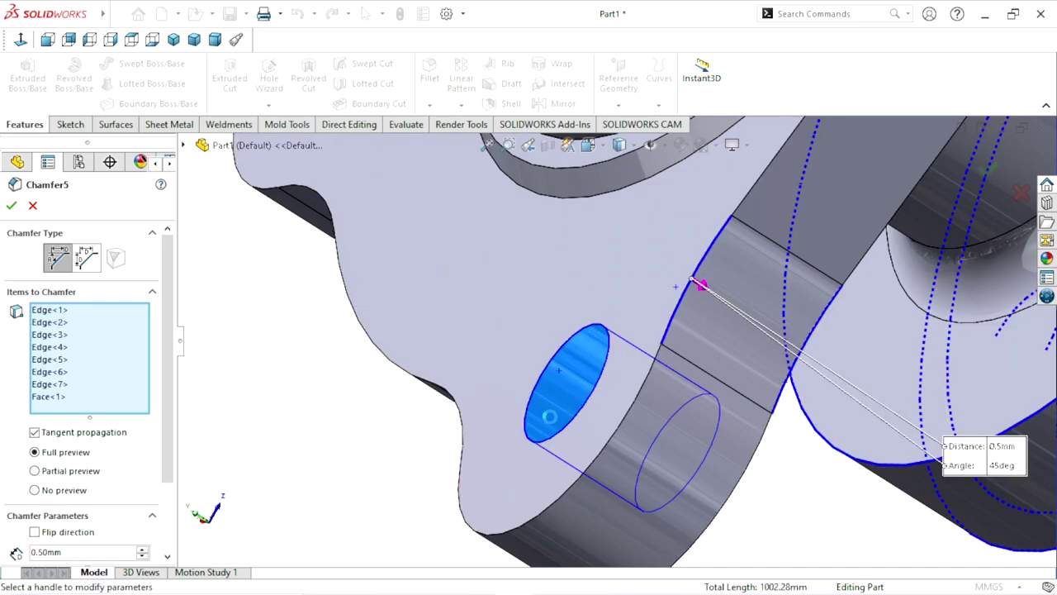
pyautogui.scroll(3, 558, 419)
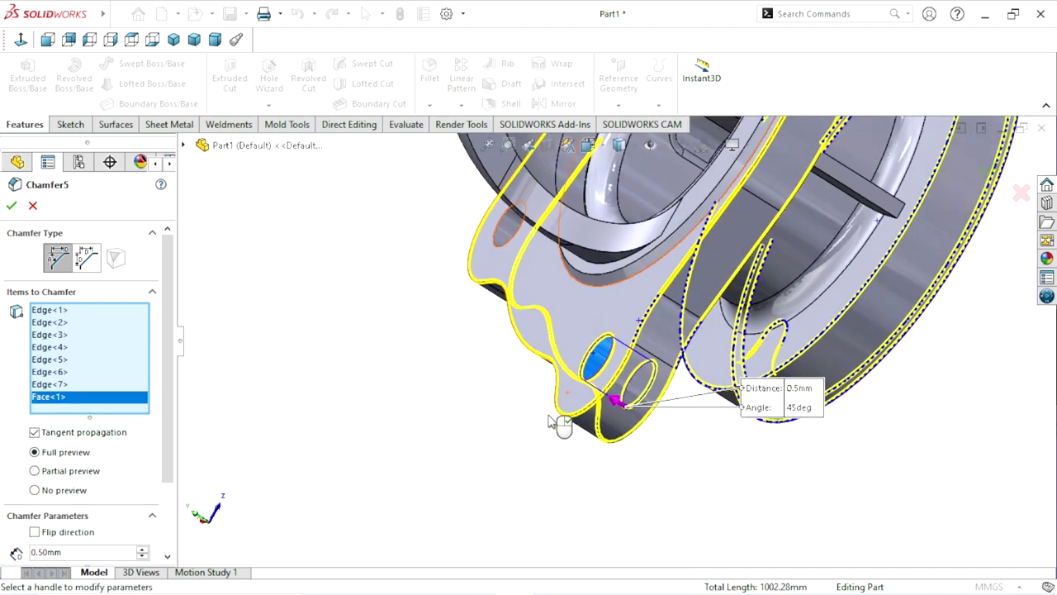
pyautogui.click(501, 232)
pyautogui.scroll(3, 593, 318)
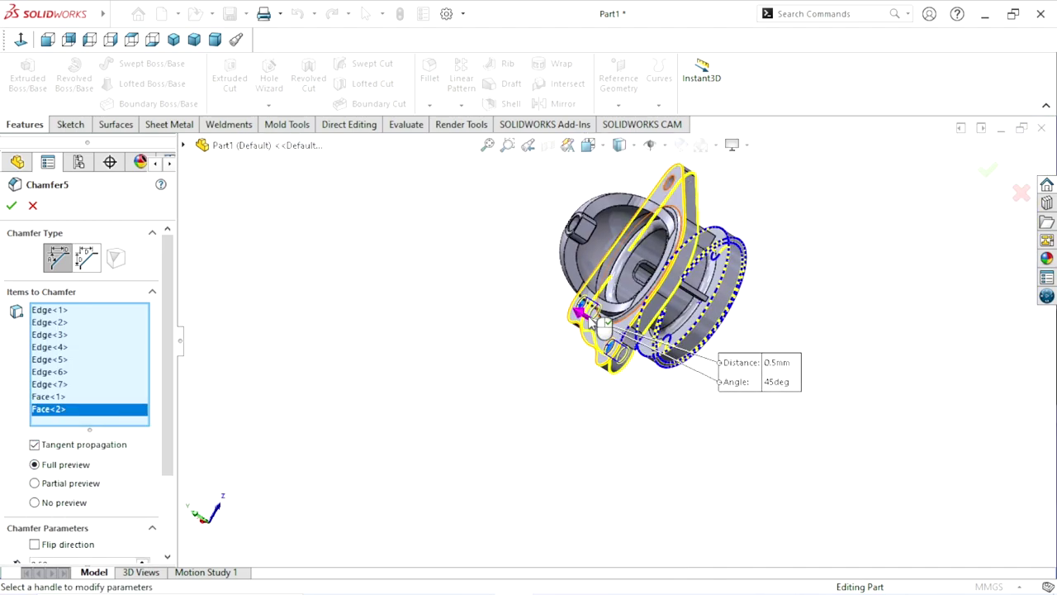
pyautogui.scroll(-2, 634, 232)
pyautogui.scroll(-3, 633, 231)
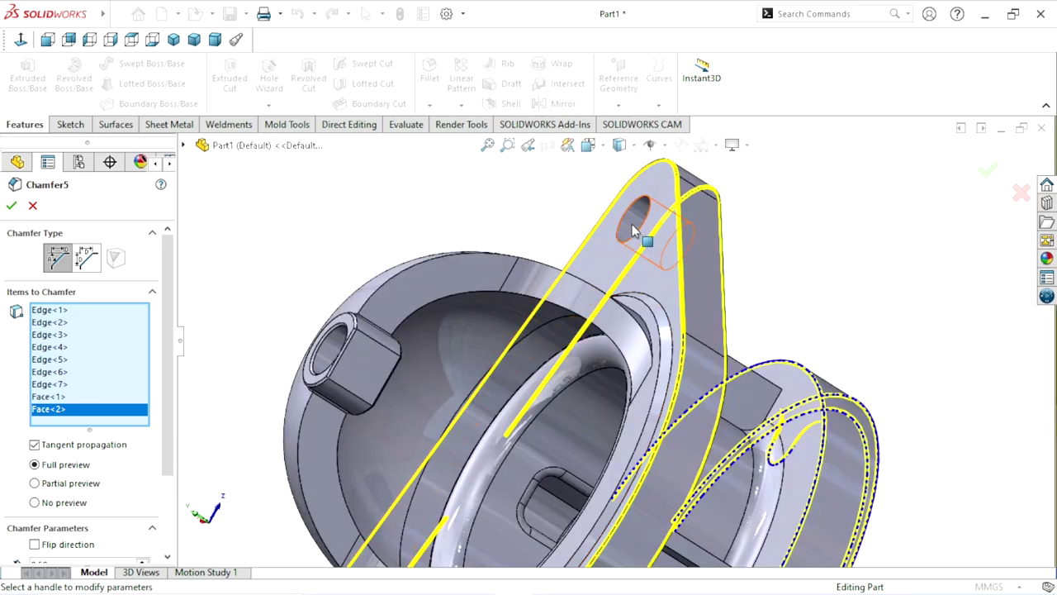
pyautogui.click(633, 231)
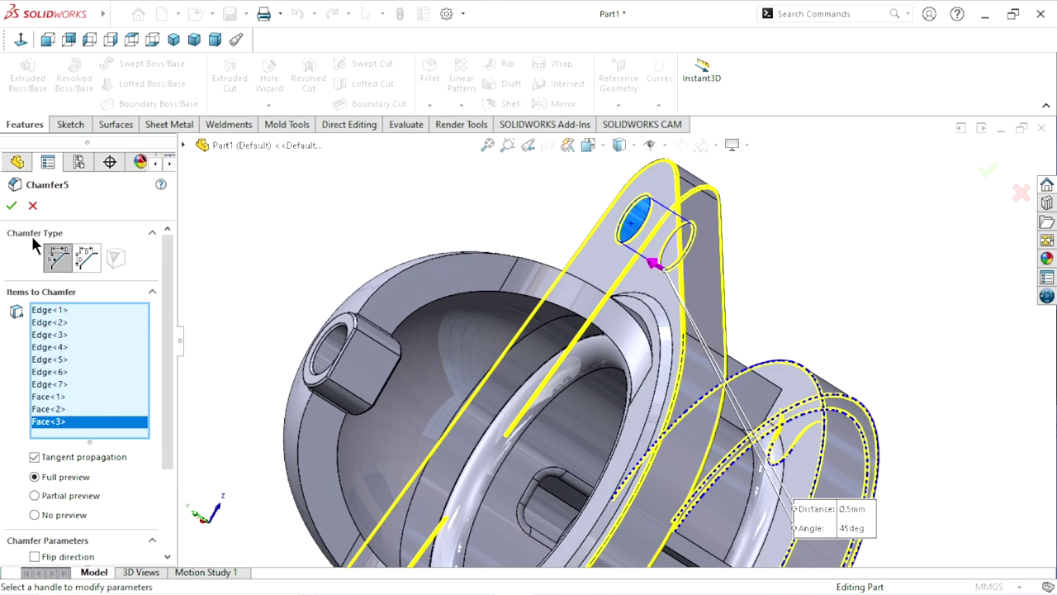
pyautogui.click(11, 205)
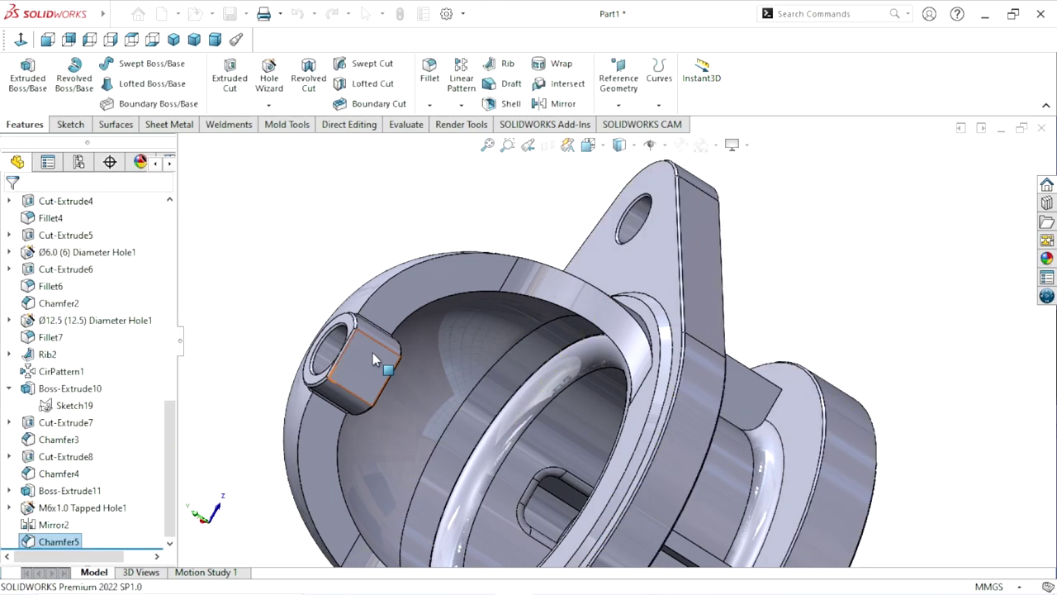
# Orbit and zoom around the part to inspect it, including its underside.
pyautogui.scroll(5, 636, 413)
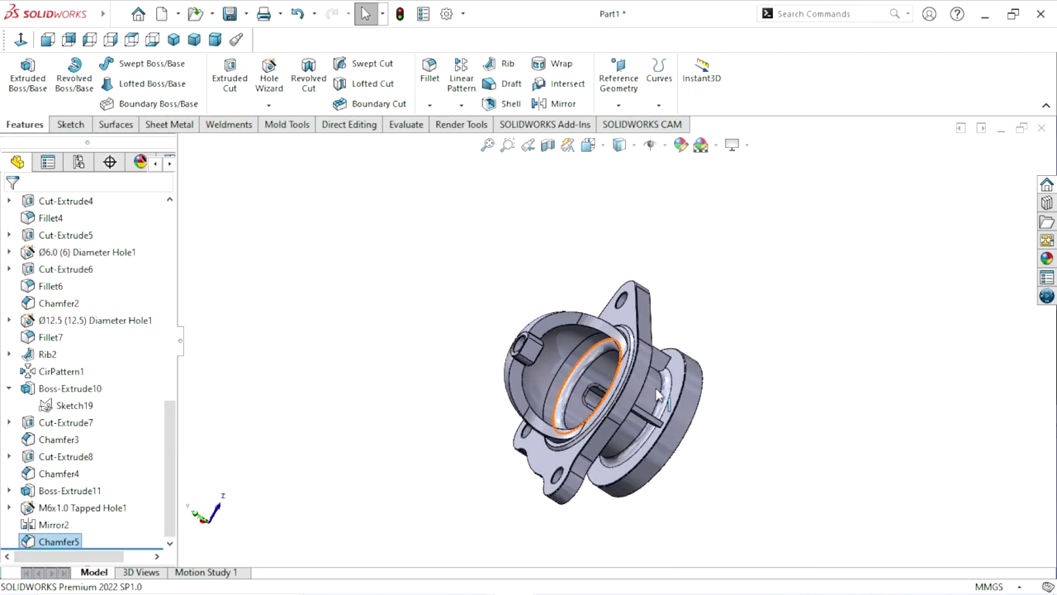
pyautogui.scroll(-3, 650, 402)
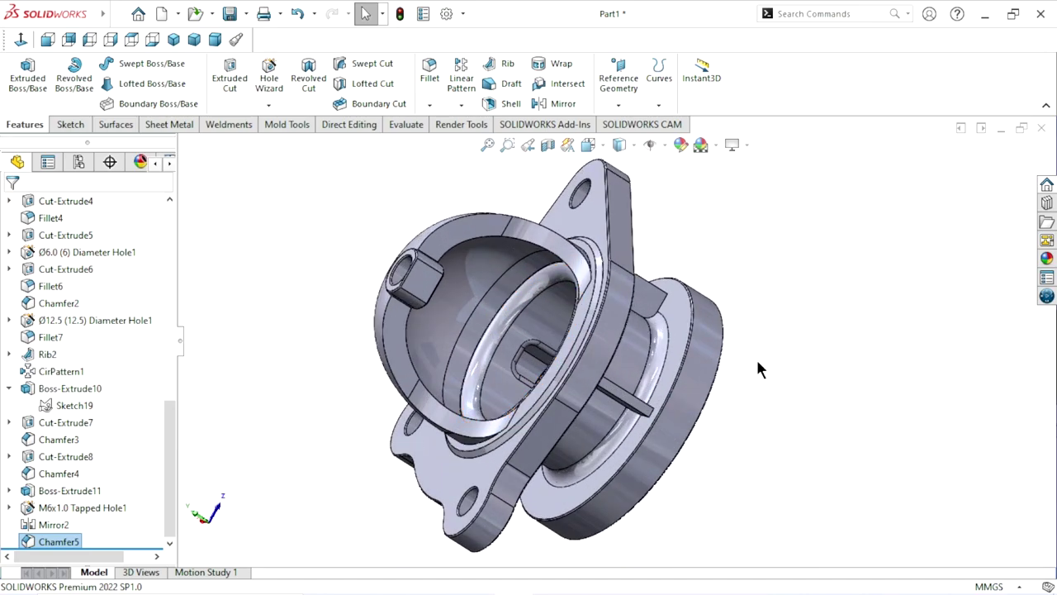
pyautogui.moveTo(729, 385)
pyautogui.mouseDown(button='middle')
pyautogui.moveTo(610, 345)
pyautogui.moveTo(585, 410)
pyautogui.mouseUp(button='middle')
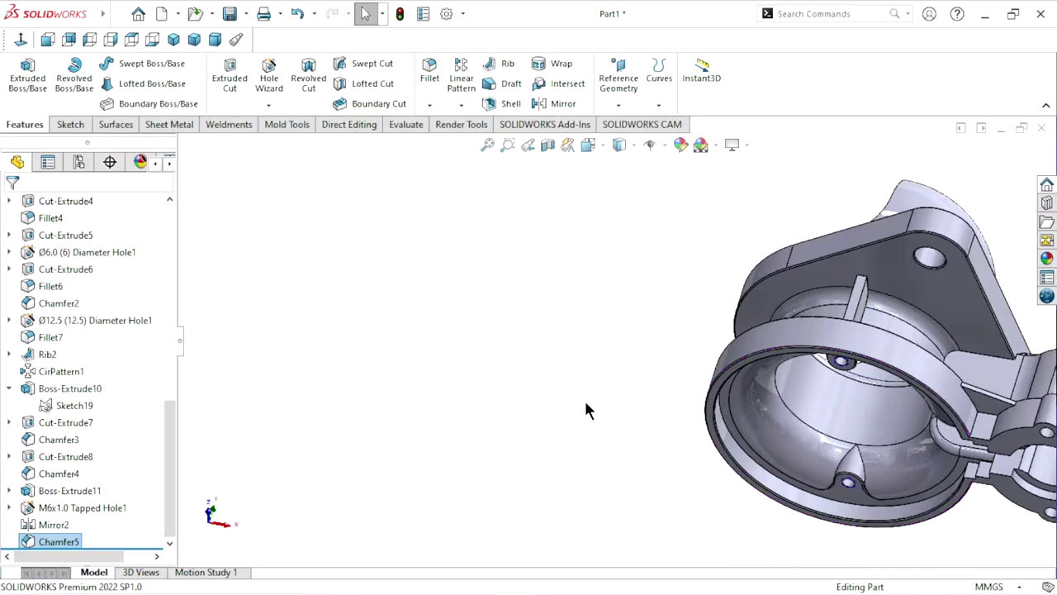
pyautogui.scroll(5, 586, 411)
pyautogui.scroll(-5, 824, 397)
pyautogui.moveTo(824, 396)
pyautogui.mouseDown(button='middle')
pyautogui.moveTo(815, 409)
pyautogui.moveTo(844, 488)
pyautogui.moveTo(842, 453)
pyautogui.mouseUp(button='middle')
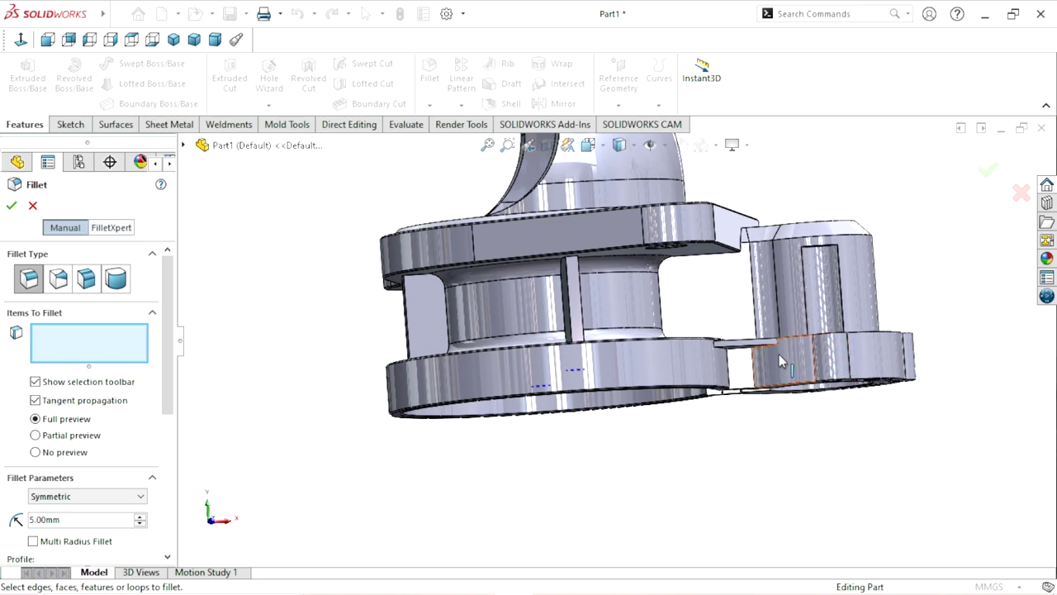
# Fillet the two vertical edges in the gap between the bosses at 5 mm radius.
pyautogui.scroll(-5, 658, 397)
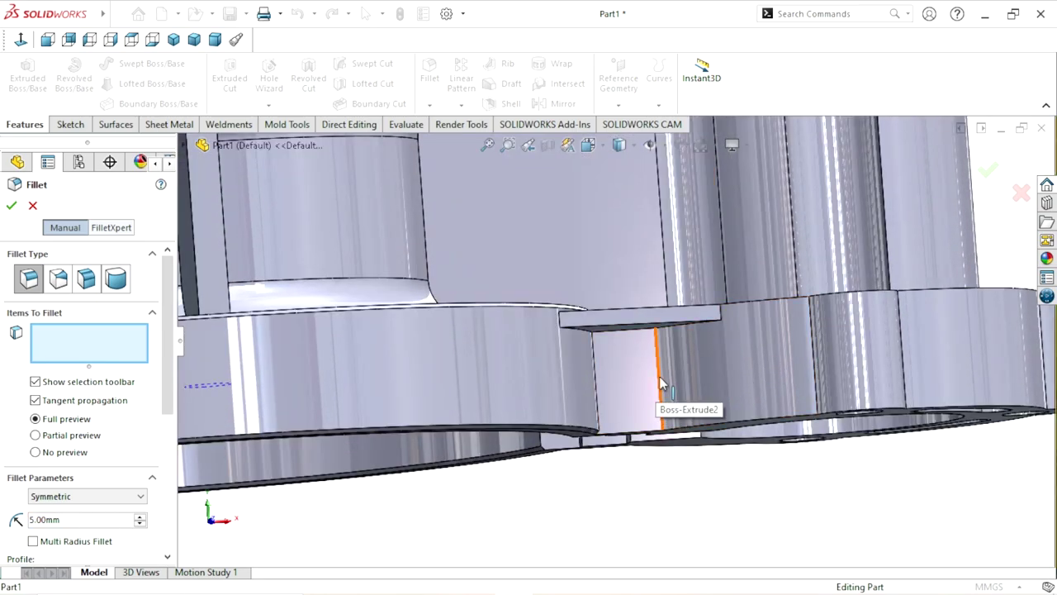
pyautogui.click(663, 388)
pyautogui.scroll(5, 692, 423)
pyautogui.moveTo(831, 366)
pyautogui.mouseDown(button='middle')
pyautogui.moveTo(634, 360)
pyautogui.moveTo(645, 372)
pyautogui.mouseUp(button='middle')
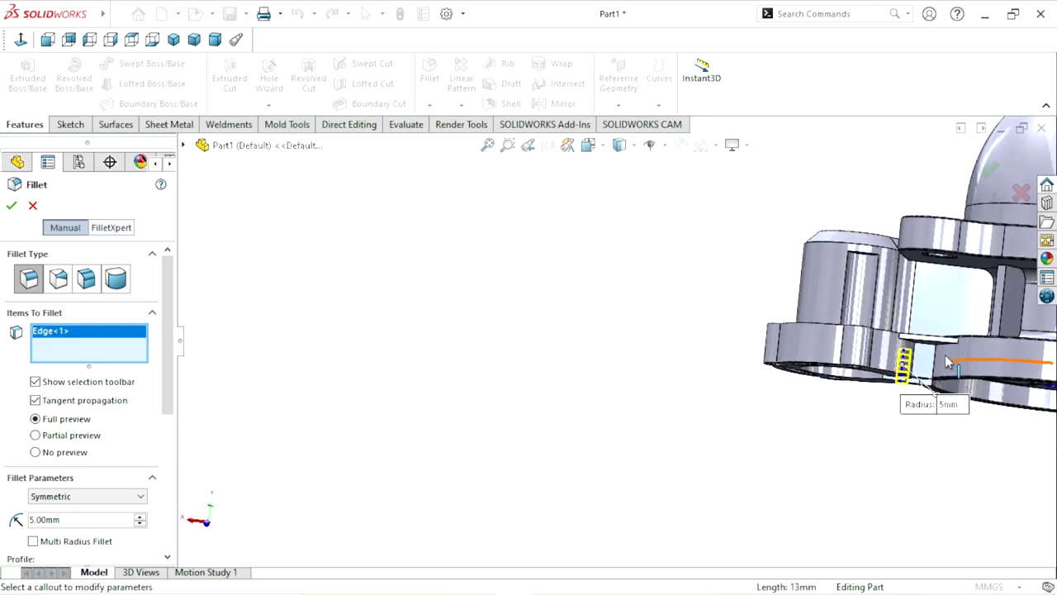
pyautogui.scroll(-5, 948, 362)
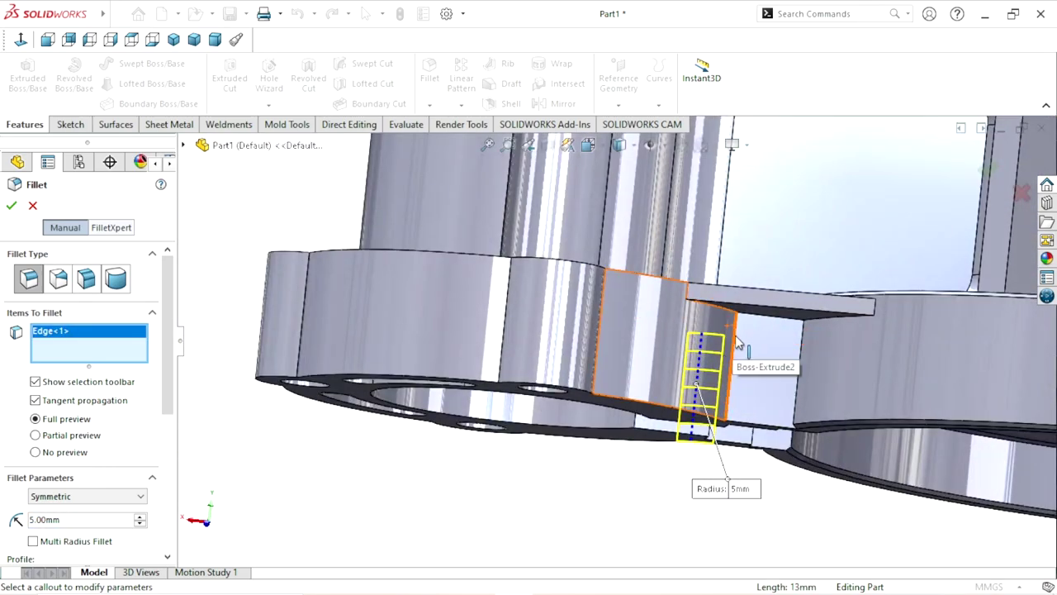
pyautogui.click(660, 418)
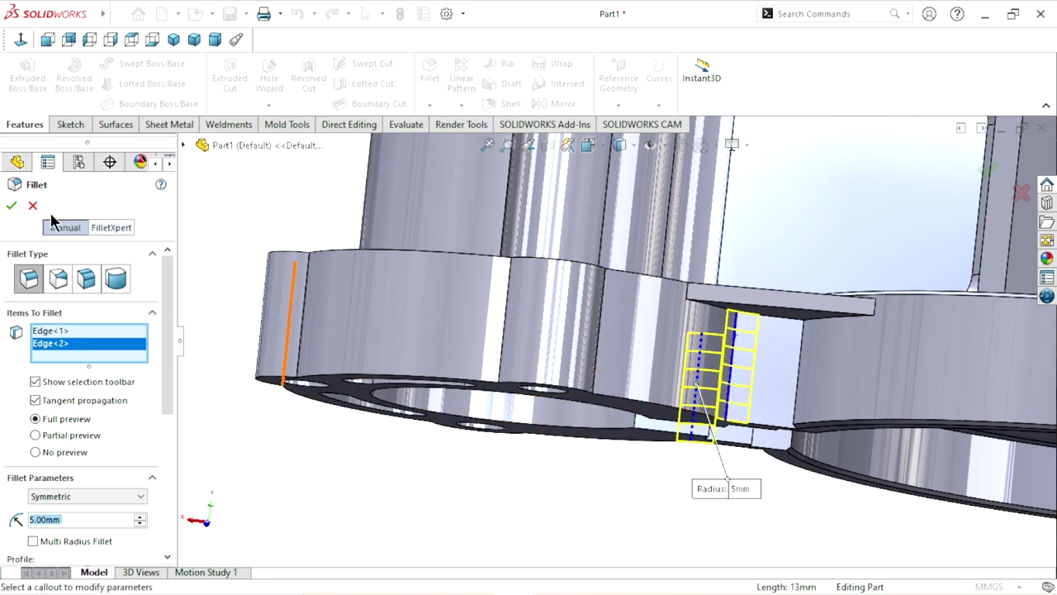
pyautogui.click(13, 209)
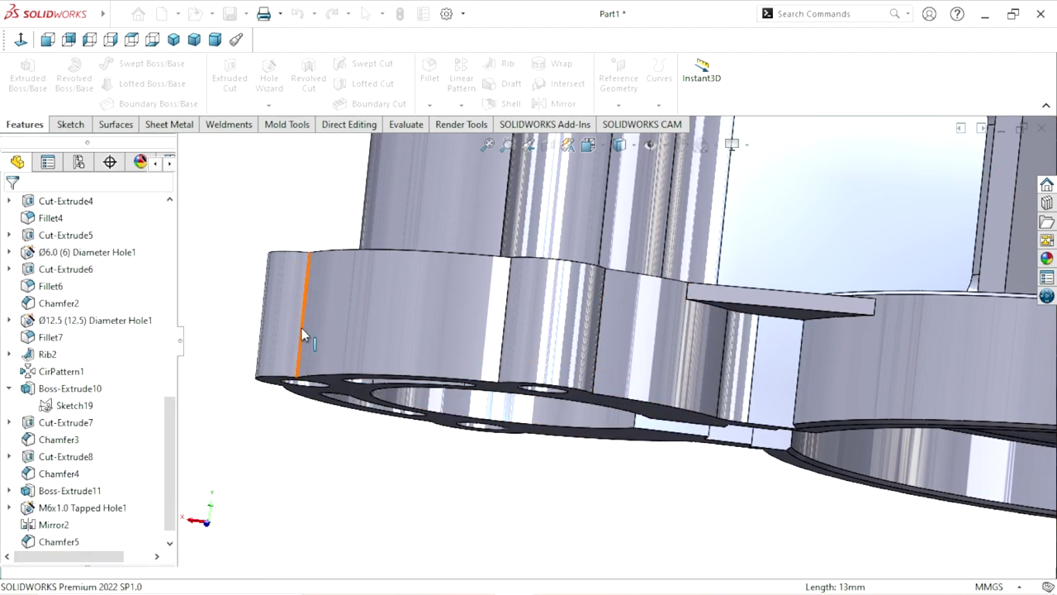
# Orbit the part from below round to the dome, flange top and boss.
pyautogui.scroll(5, 615, 450)
pyautogui.moveTo(607, 441)
pyautogui.mouseDown(button='middle')
pyautogui.moveTo(651, 455)
pyautogui.moveTo(706, 510)
pyautogui.mouseUp(button='middle')
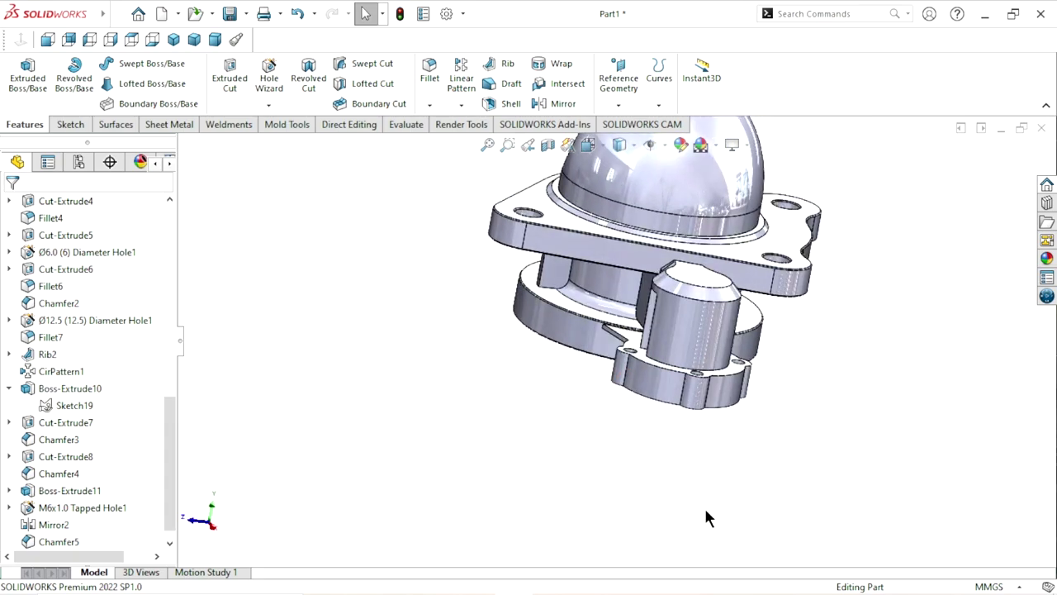
pyautogui.moveTo(688, 454); pyautogui.dragTo(711, 407, button='middle')
pyautogui.moveTo(707, 351)
pyautogui.mouseDown(button='middle')
pyautogui.moveTo(613, 340)
pyautogui.moveTo(768, 336)
pyautogui.mouseUp(button='middle')
pyautogui.scroll(-3, 768, 336)
pyautogui.scroll(-3, 768, 336)
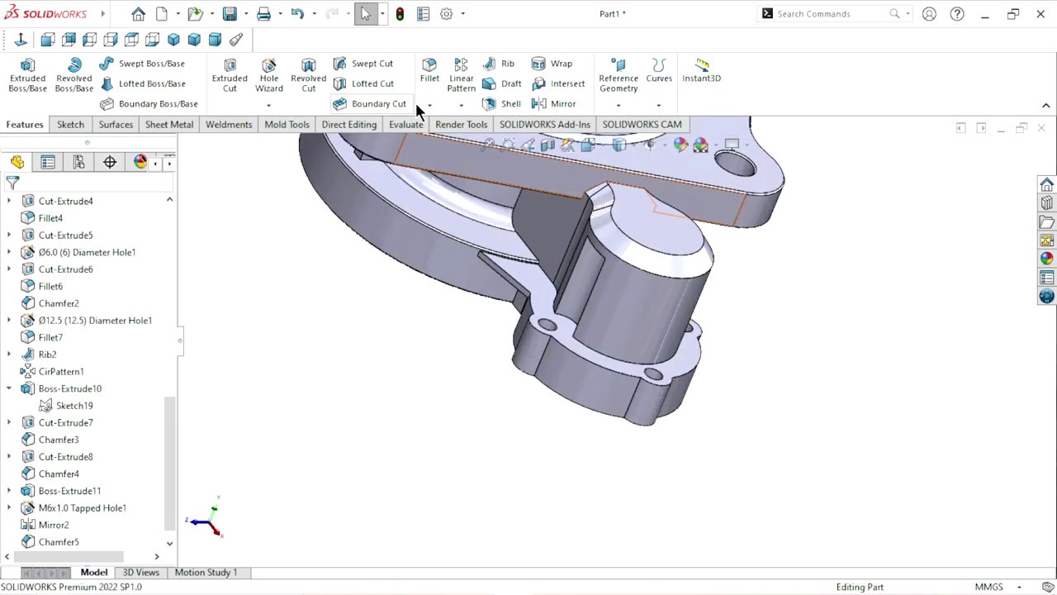
# Start a 1 mm fillet on the boss's bottom edge, outline edge and a third edge.
pyautogui.click(427, 80)
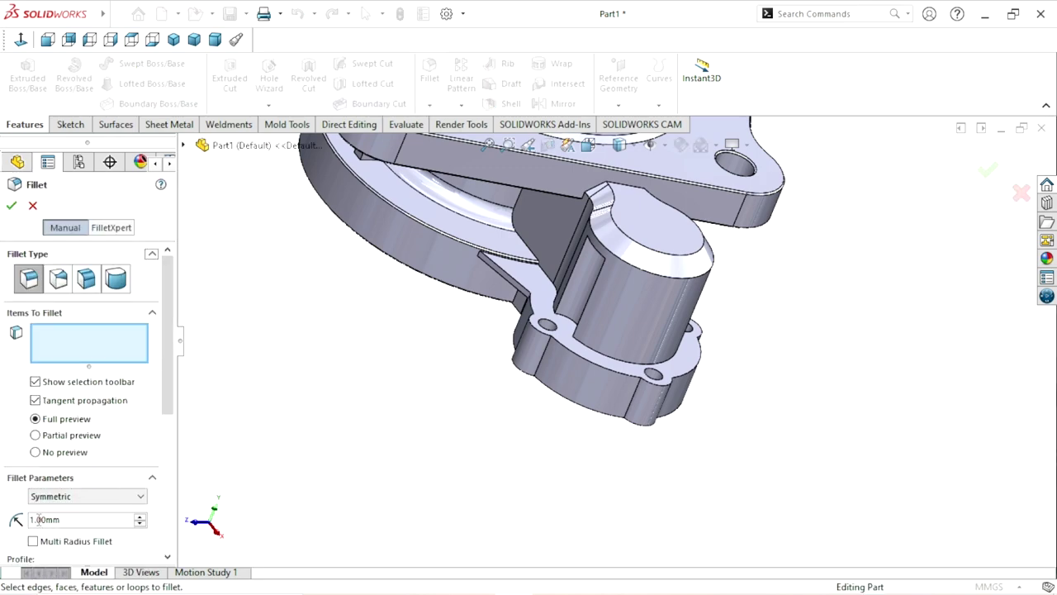
pyautogui.click(626, 362)
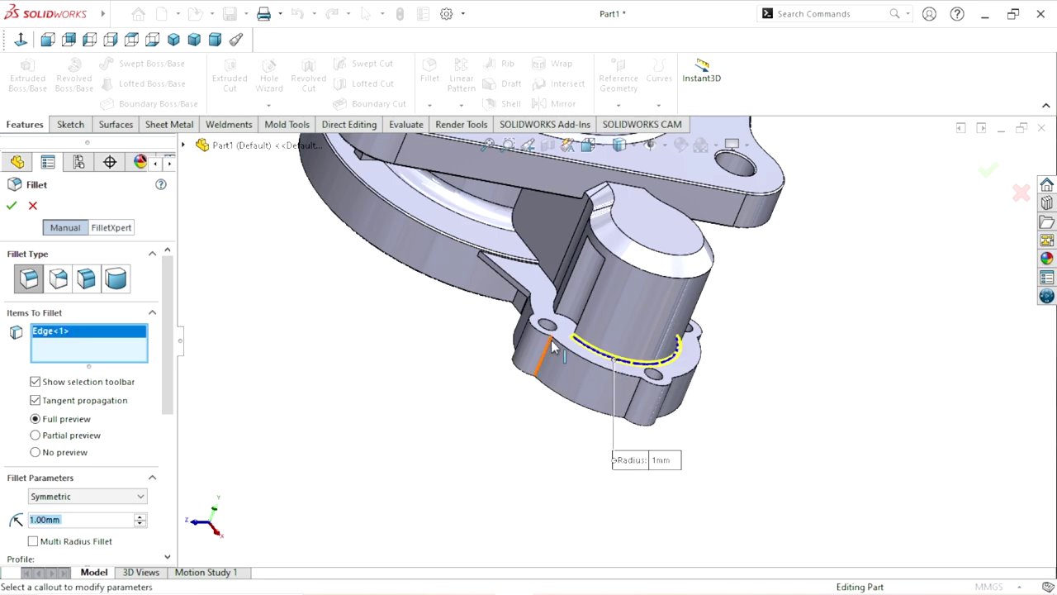
pyautogui.moveTo(584, 388); pyautogui.dragTo(628, 420, button='middle')
pyautogui.scroll(-5, 588, 330)
pyautogui.scroll(-4, 588, 330)
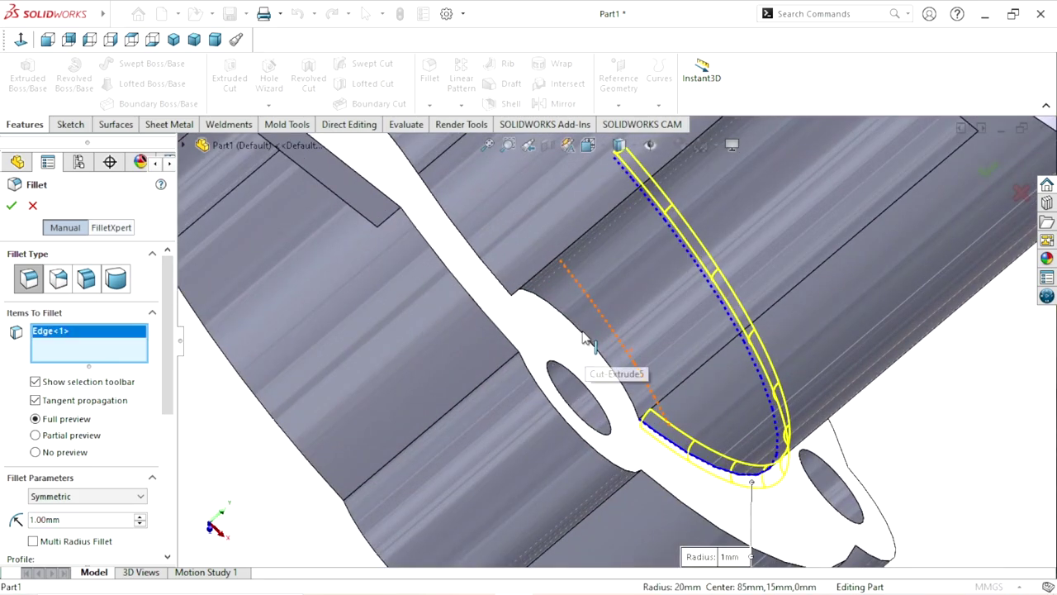
pyautogui.click(501, 298)
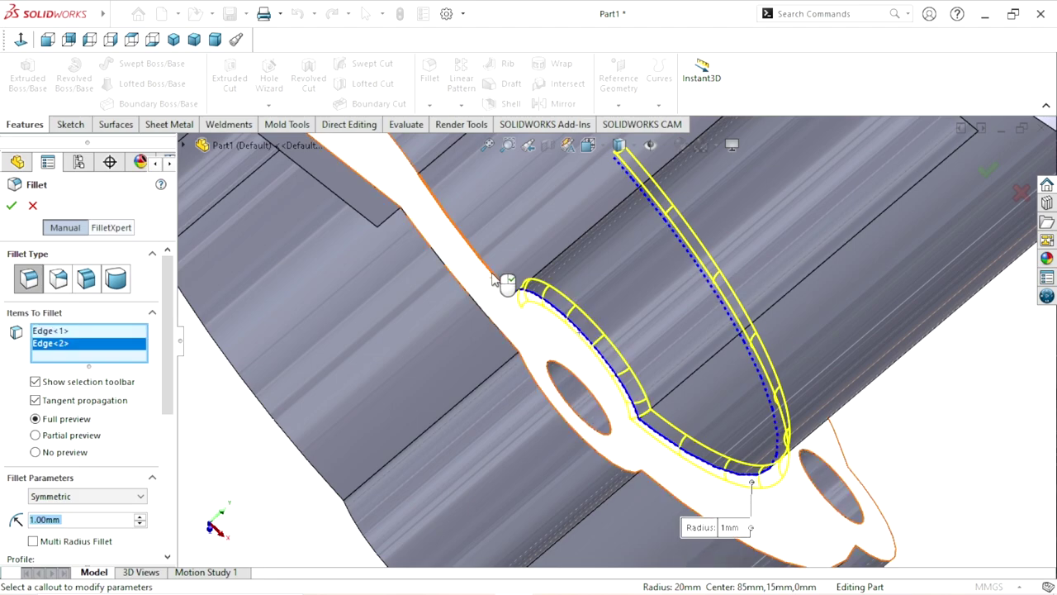
pyautogui.click(483, 348)
pyautogui.scroll(3, 555, 307)
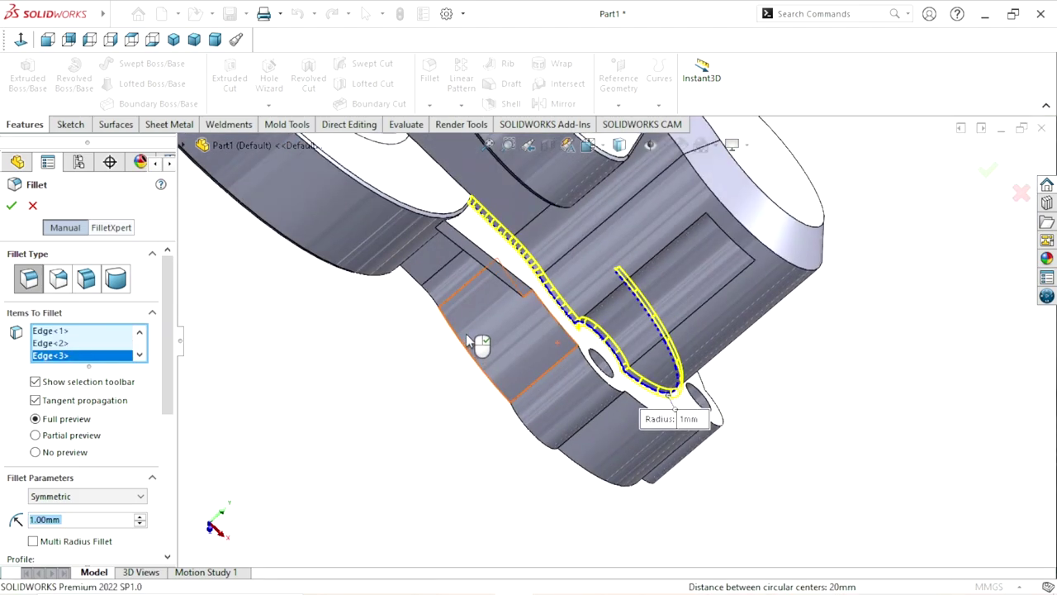
pyautogui.scroll(2, 555, 307)
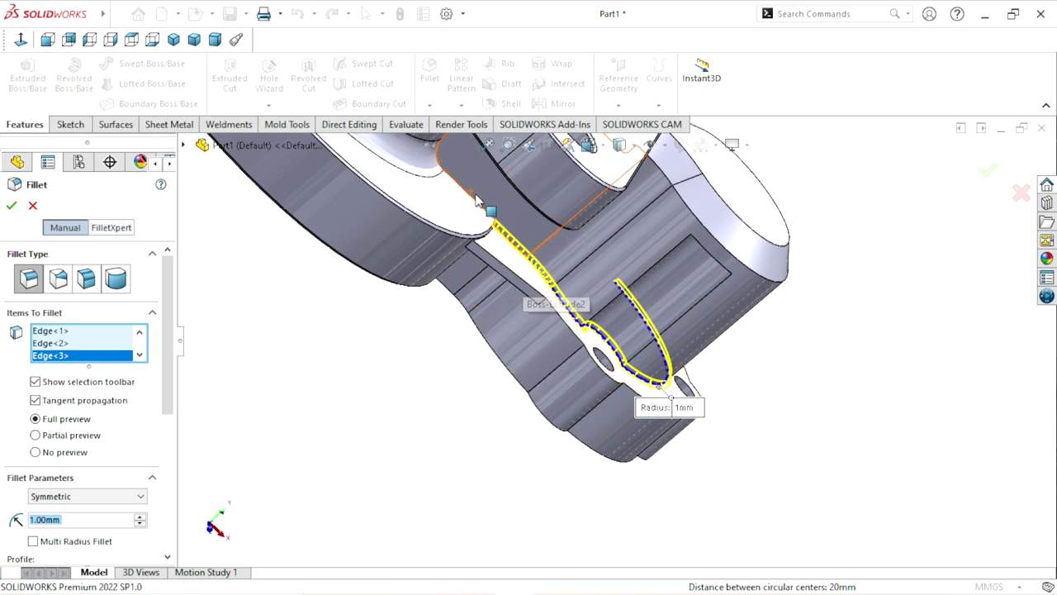
pyautogui.press('Return')
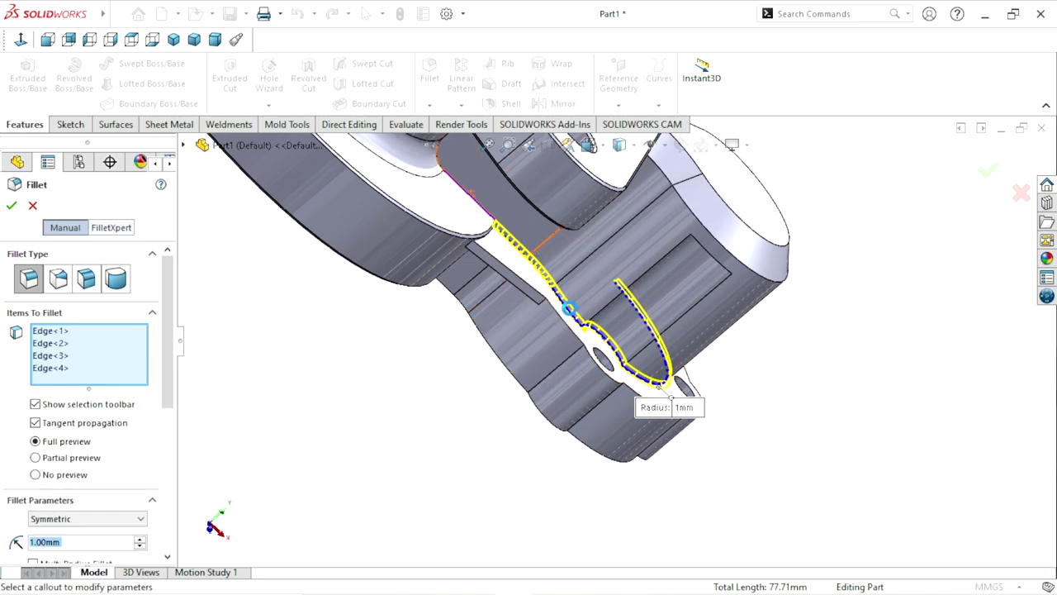
# Add the arc edge beside the hole, the next flange edge and the rib edge, then confirm.
pyautogui.moveTo(578, 306)
pyautogui.mouseDown(button='middle')
pyautogui.moveTo(772, 286)
pyautogui.moveTo(725, 282)
pyautogui.moveTo(677, 183)
pyautogui.moveTo(582, 310)
pyautogui.mouseUp(button='middle')
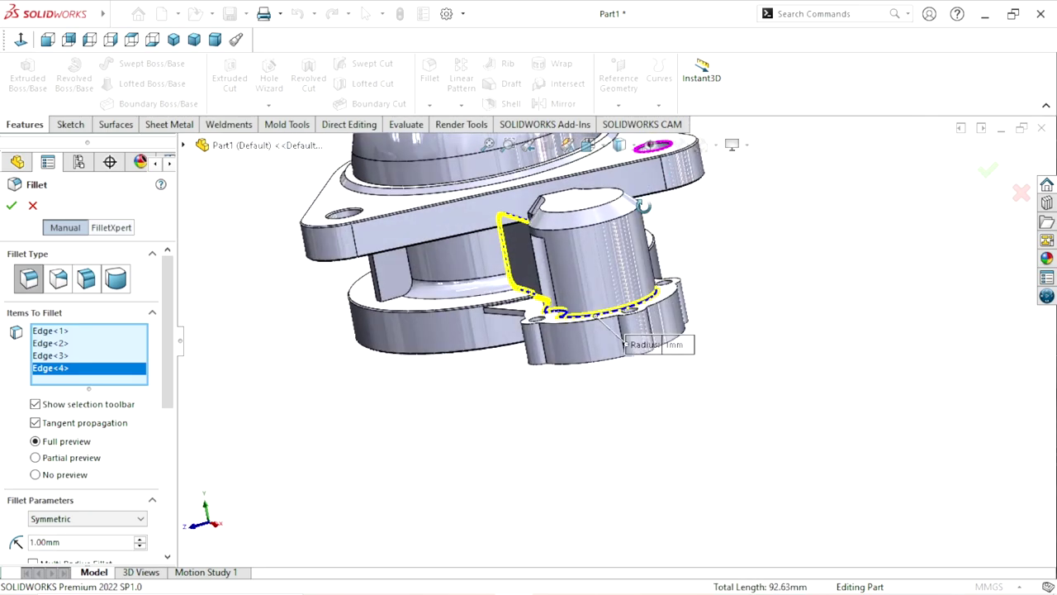
pyautogui.scroll(-1, 582, 310)
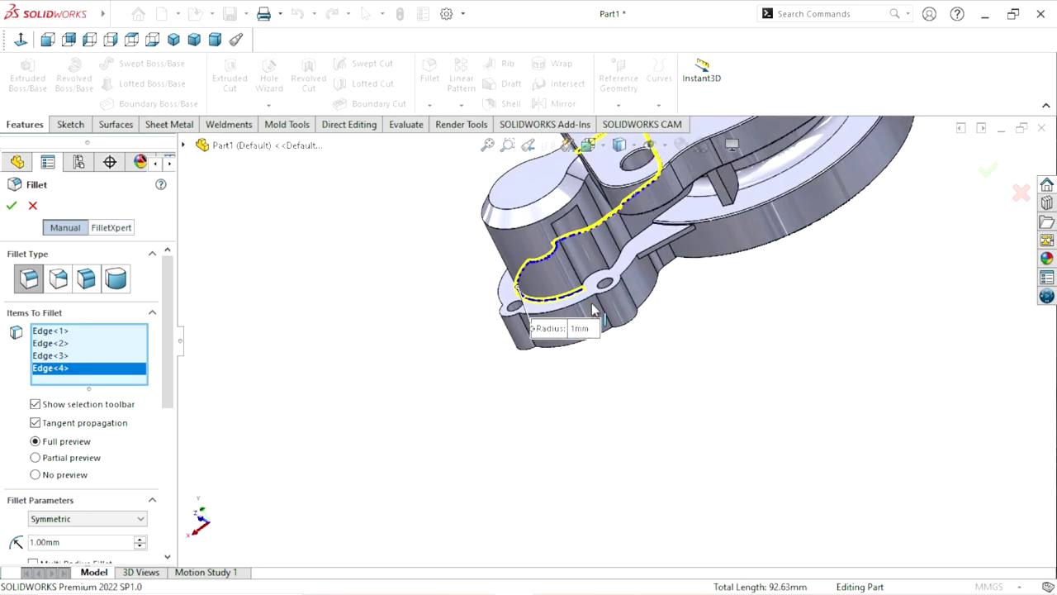
pyautogui.scroll(-3, 578, 285)
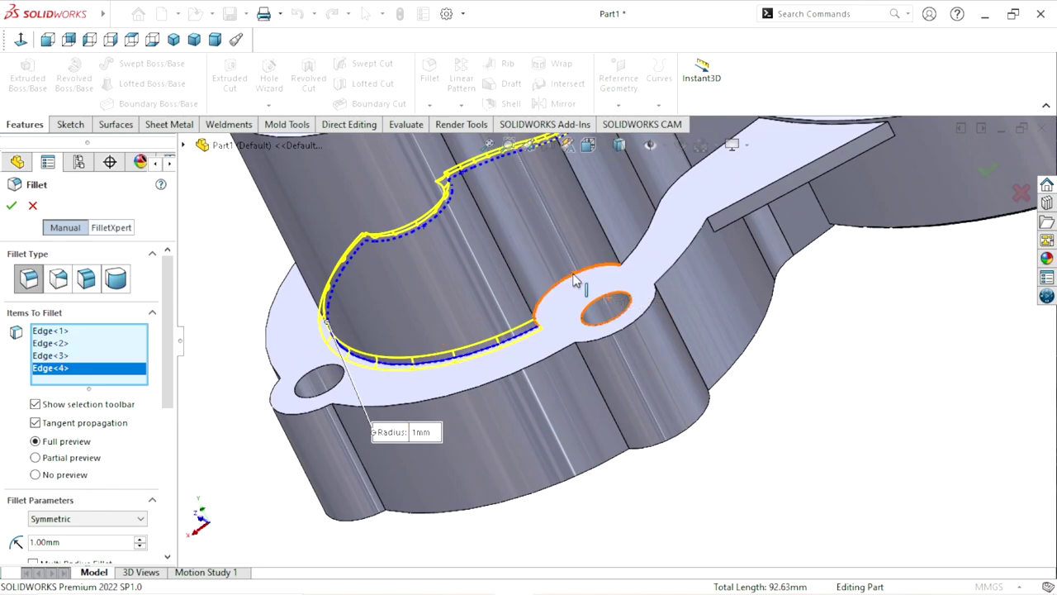
pyautogui.click(613, 265)
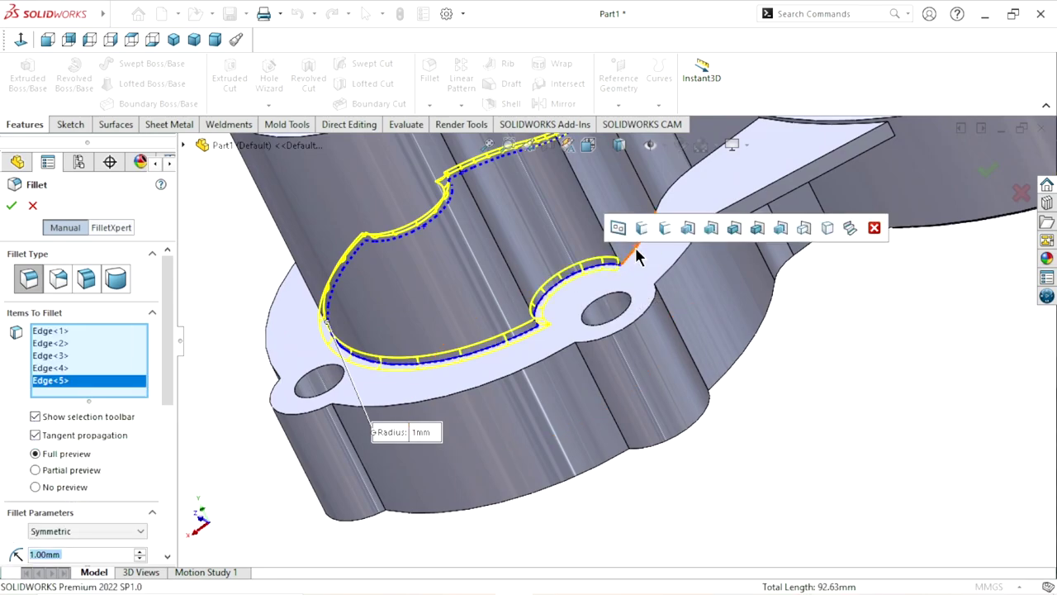
pyautogui.click(638, 256)
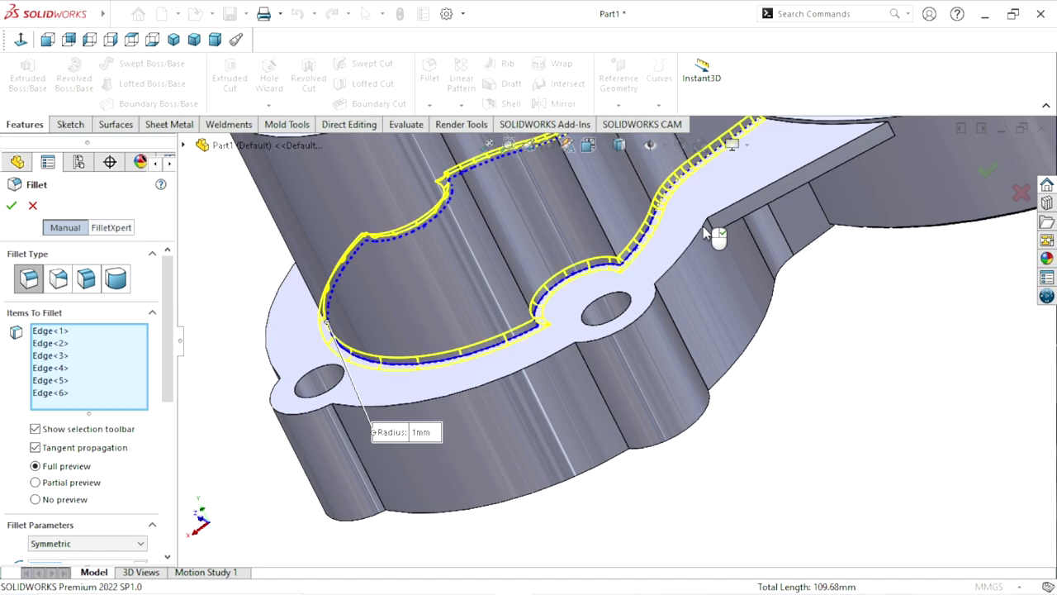
pyautogui.moveTo(710, 224); pyautogui.dragTo(638, 335, button='middle')
pyautogui.scroll(-5, 638, 335)
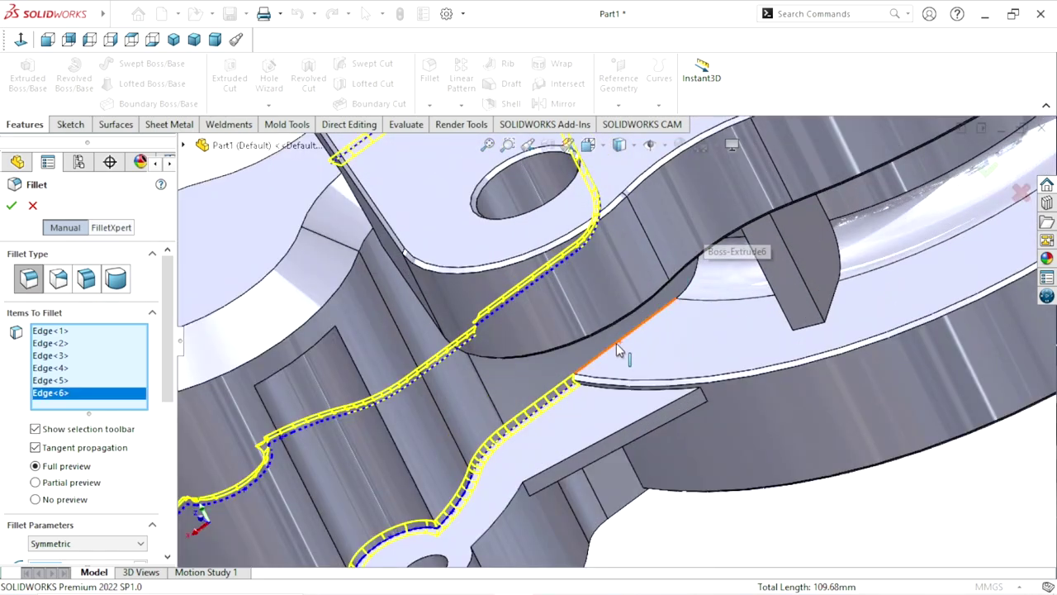
pyautogui.click(615, 342)
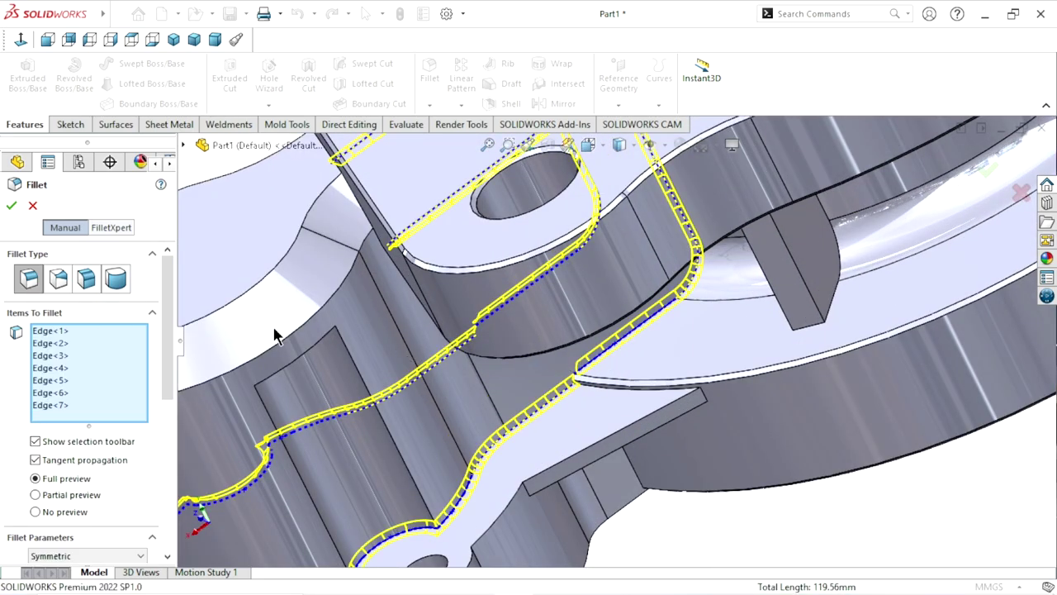
pyautogui.click(12, 208)
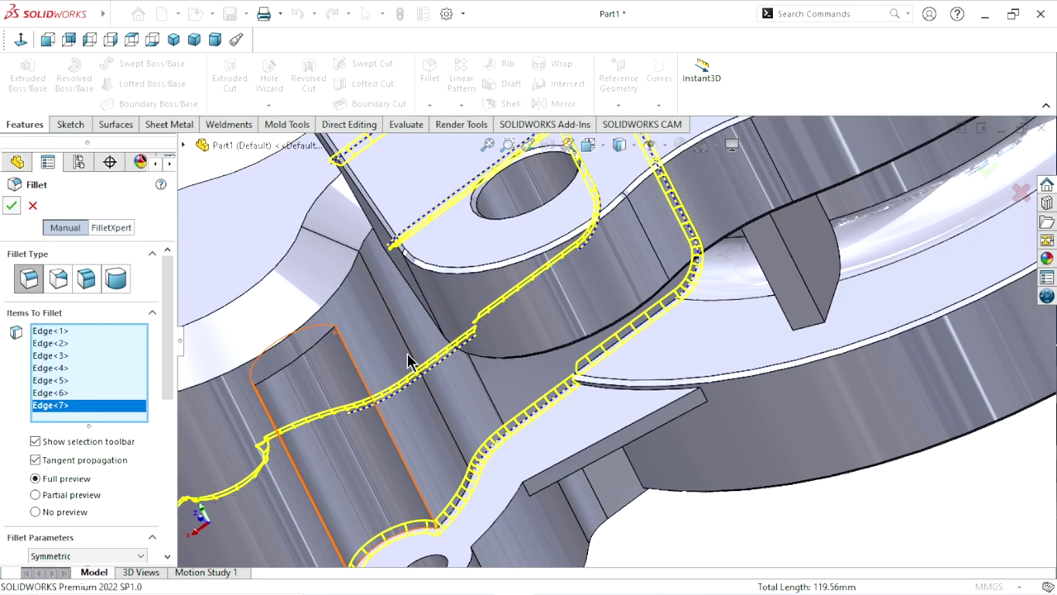
# Inspect the new fillets, then select Fillet9 and Chamfer5 in the feature tree.
pyautogui.scroll(4, 636, 380)
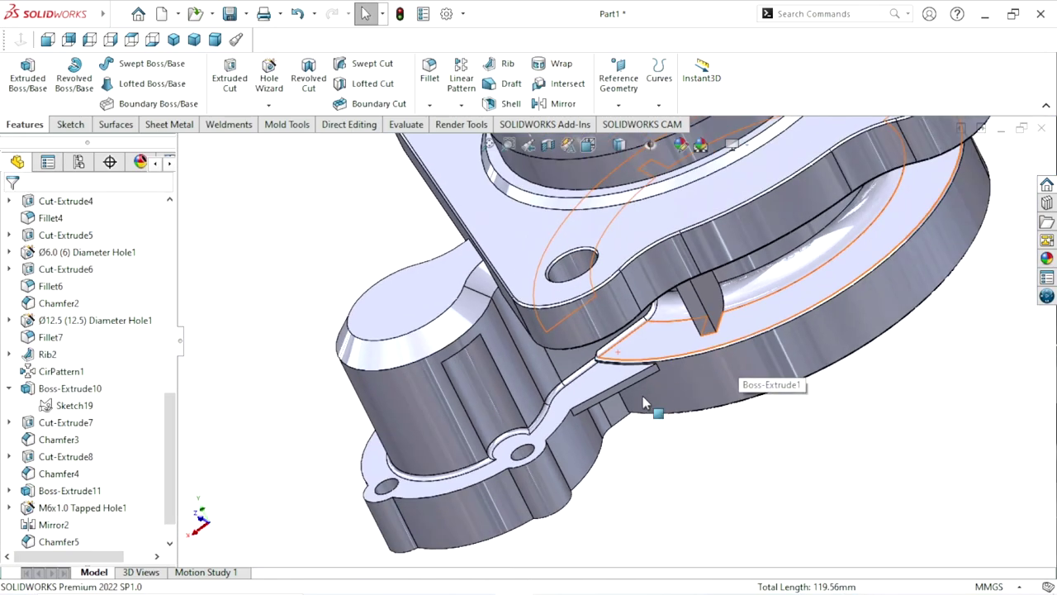
pyautogui.moveTo(642, 396)
pyautogui.mouseDown(button='middle')
pyautogui.moveTo(627, 292)
pyautogui.moveTo(699, 311)
pyautogui.moveTo(642, 430)
pyautogui.mouseUp(button='middle')
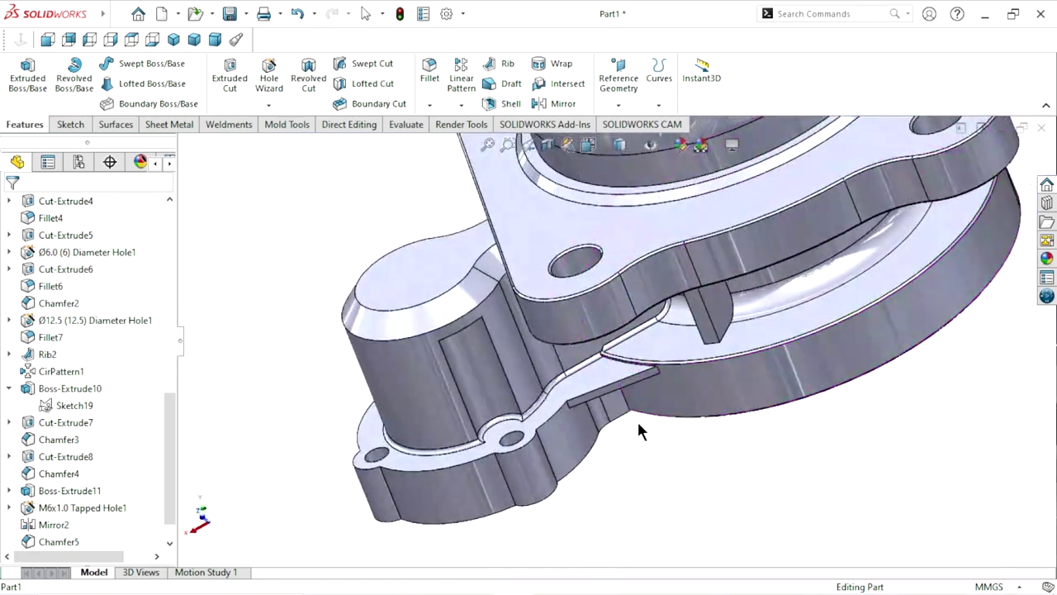
pyautogui.scroll(3, 730, 326)
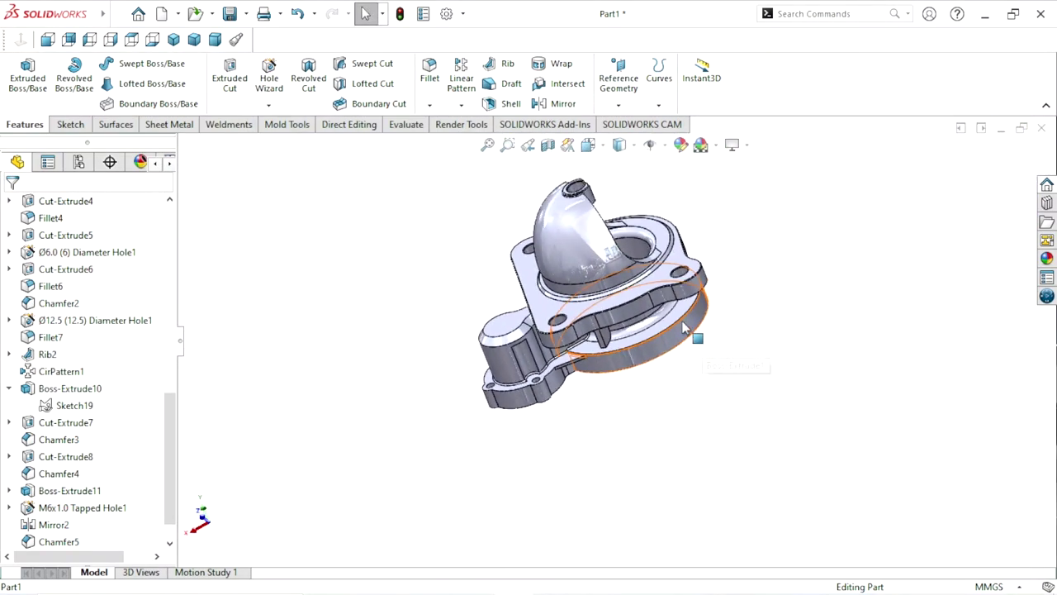
pyautogui.scroll(-2, 727, 355)
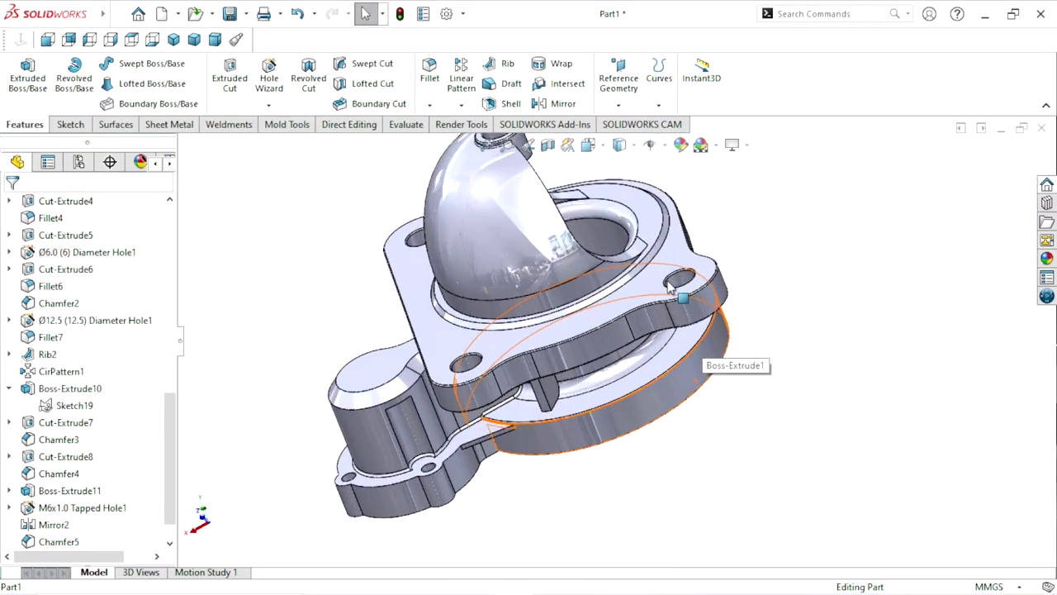
pyautogui.click(51, 540)
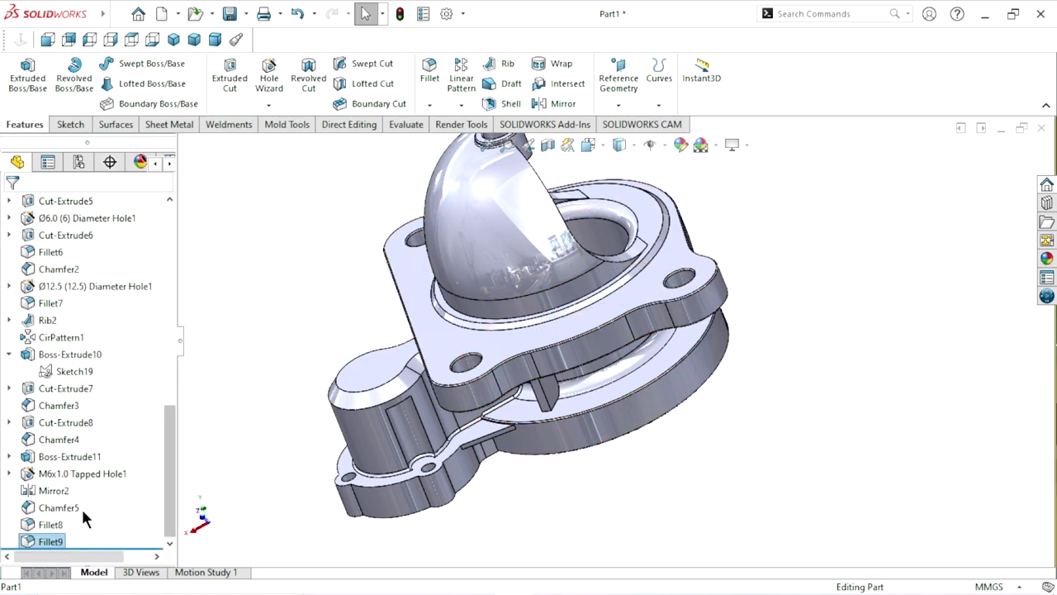
pyautogui.click(58, 507)
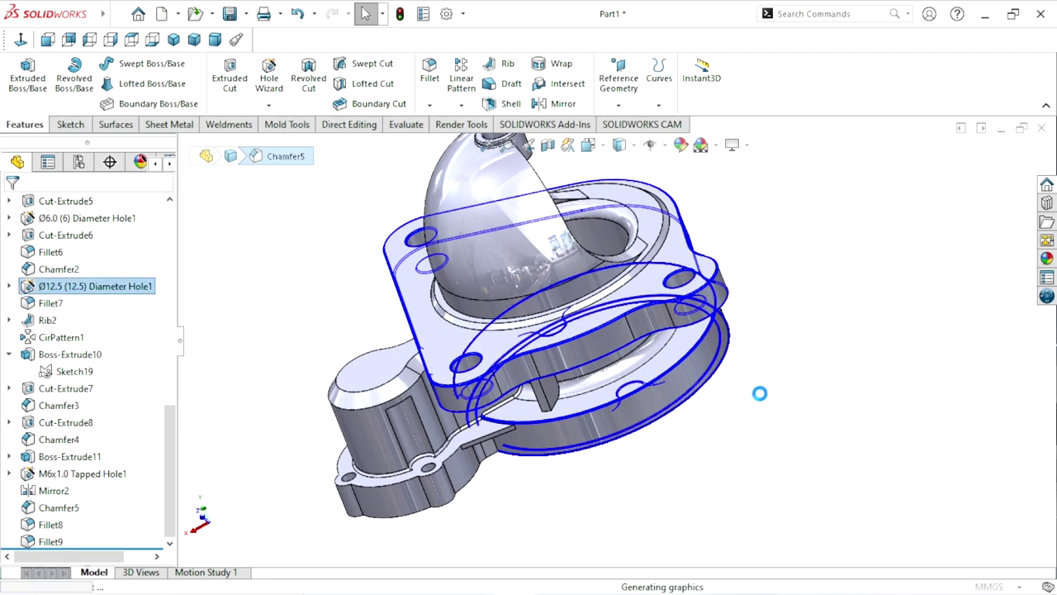
# Add the boss flange's upper edge, the arc edges and the far flange edges to Chamfer5.
pyautogui.scroll(-2, 459, 494)
pyautogui.scroll(-2, 487, 463)
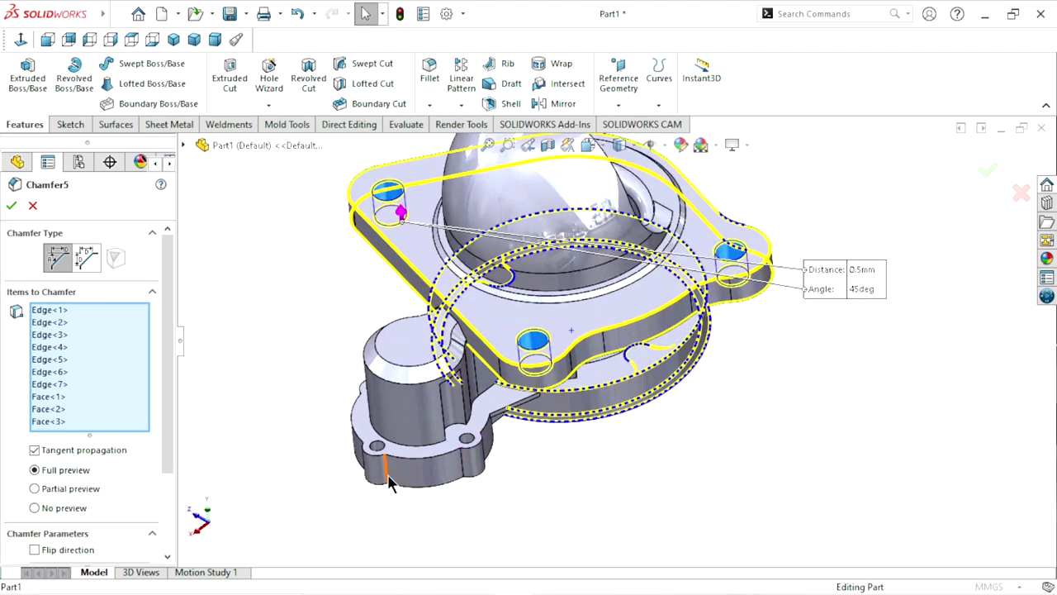
pyautogui.scroll(-3, 512, 425)
pyautogui.click(511, 403)
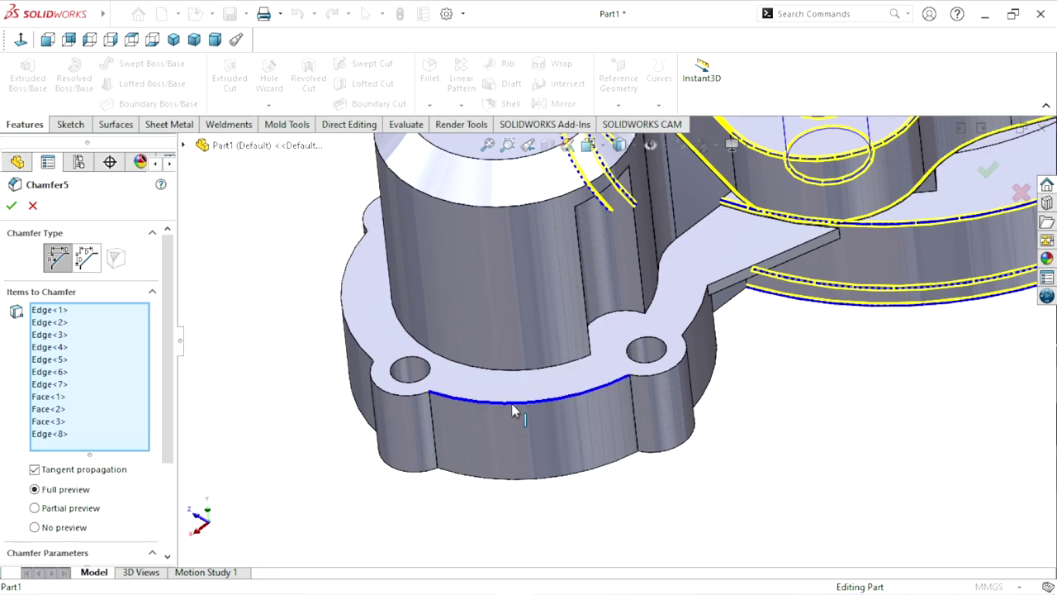
pyautogui.click(407, 396)
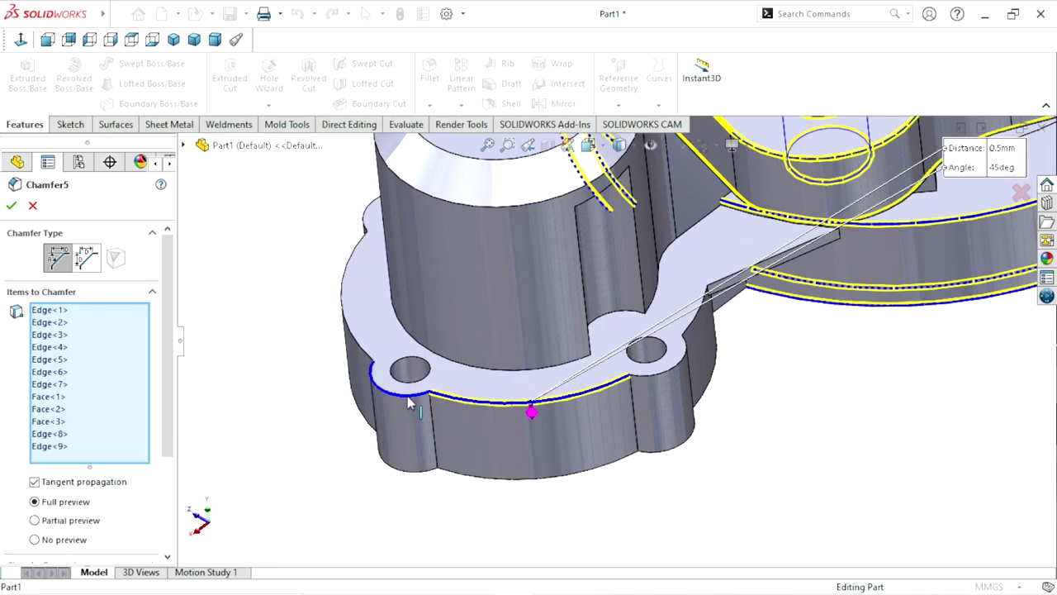
pyautogui.click(674, 376)
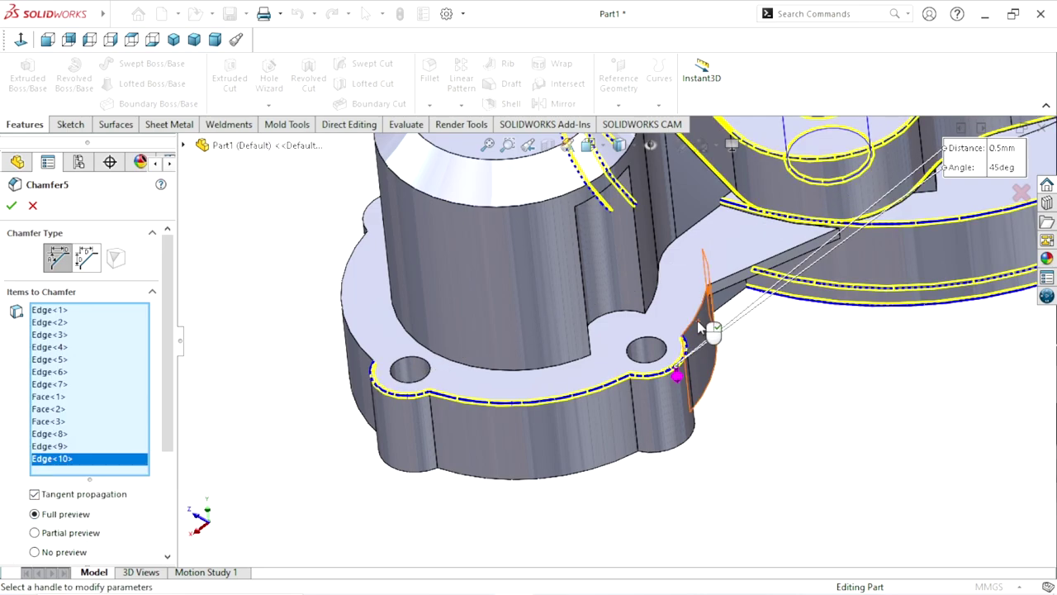
pyautogui.click(696, 322)
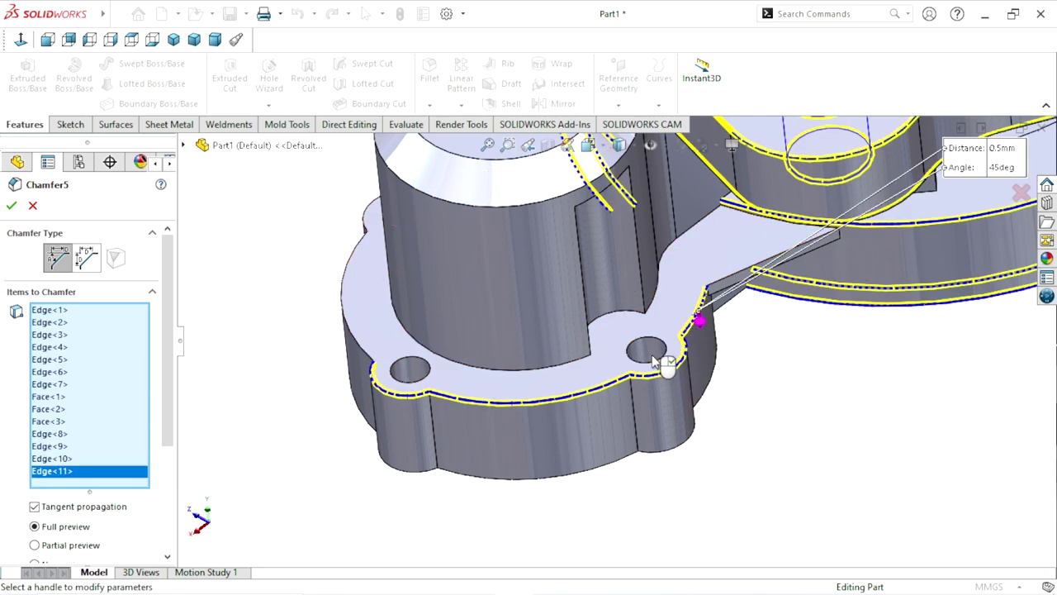
pyautogui.moveTo(432, 349); pyautogui.dragTo(376, 341, button='middle')
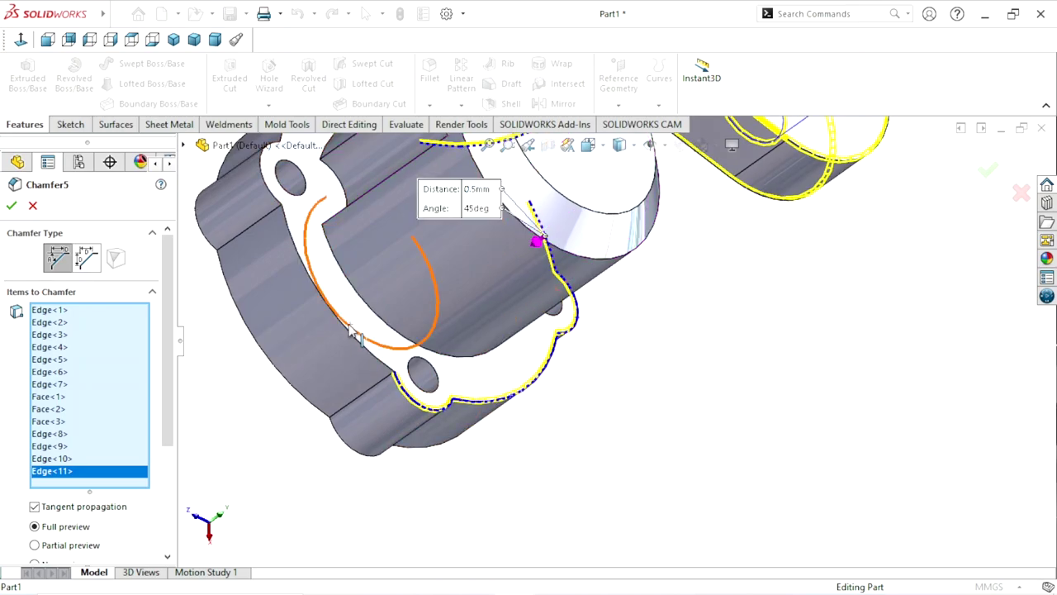
pyautogui.click(336, 316)
pyautogui.click(262, 196)
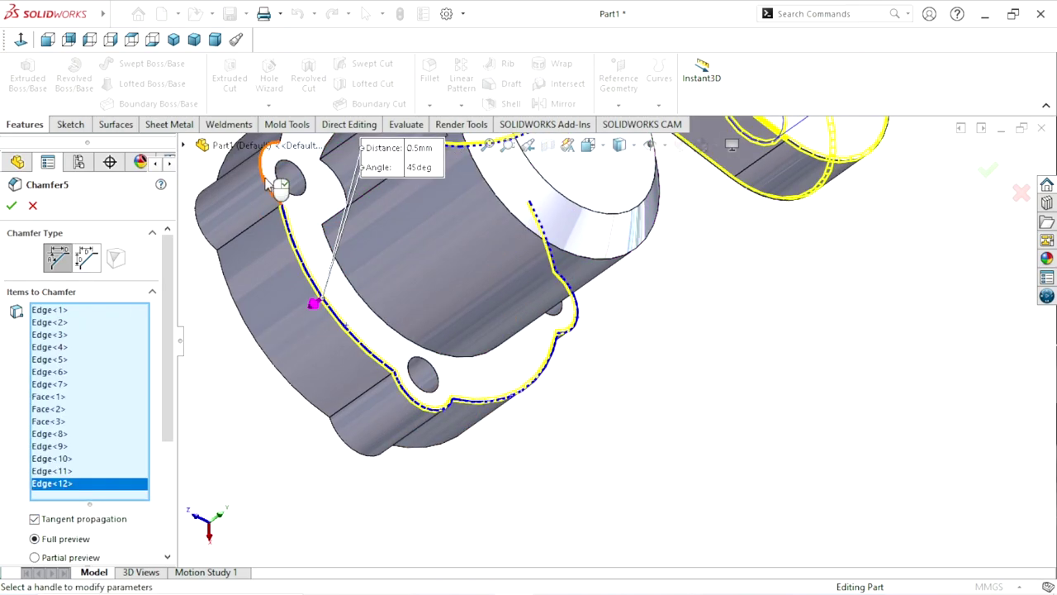
# Add the edge beside the hole and three bolt-hole faces to Chamfer5, then confirm.
pyautogui.moveTo(347, 278); pyautogui.dragTo(526, 300, button='middle')
pyautogui.scroll(-2, 537, 301)
pyautogui.scroll(-2, 545, 289)
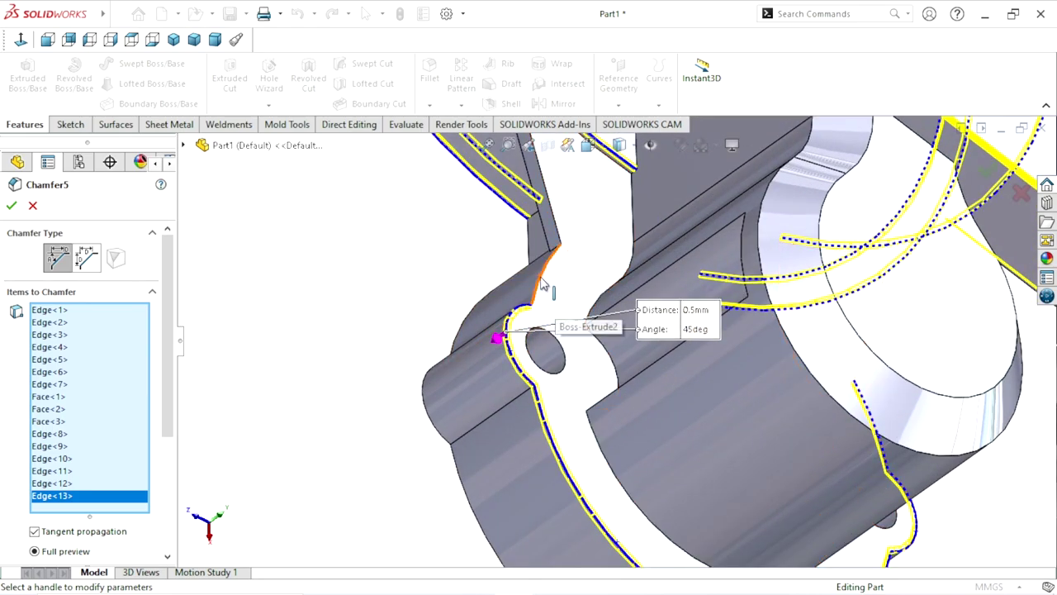
pyautogui.click(542, 284)
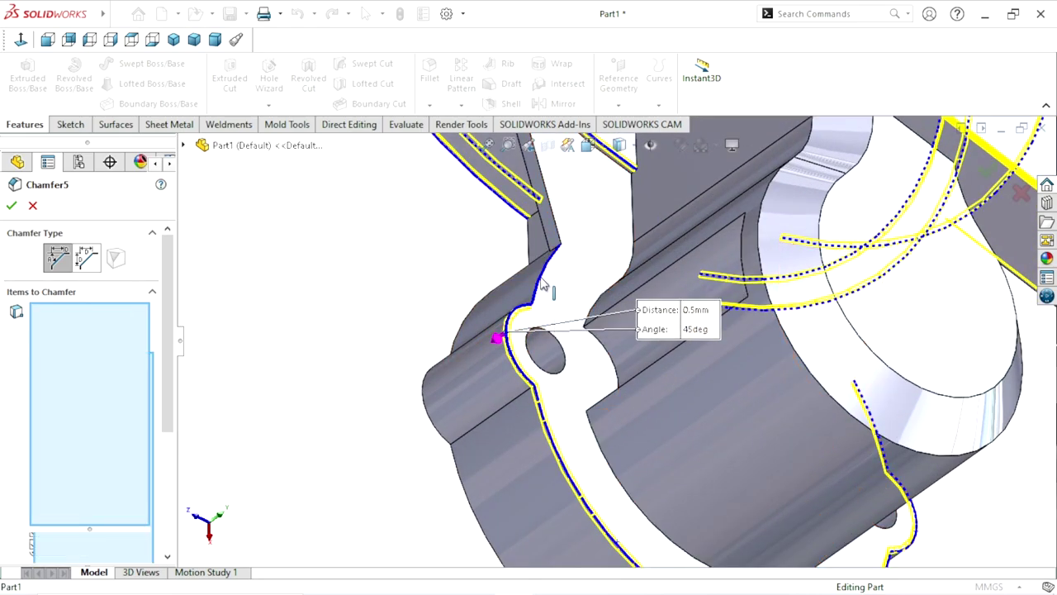
pyautogui.click(553, 353)
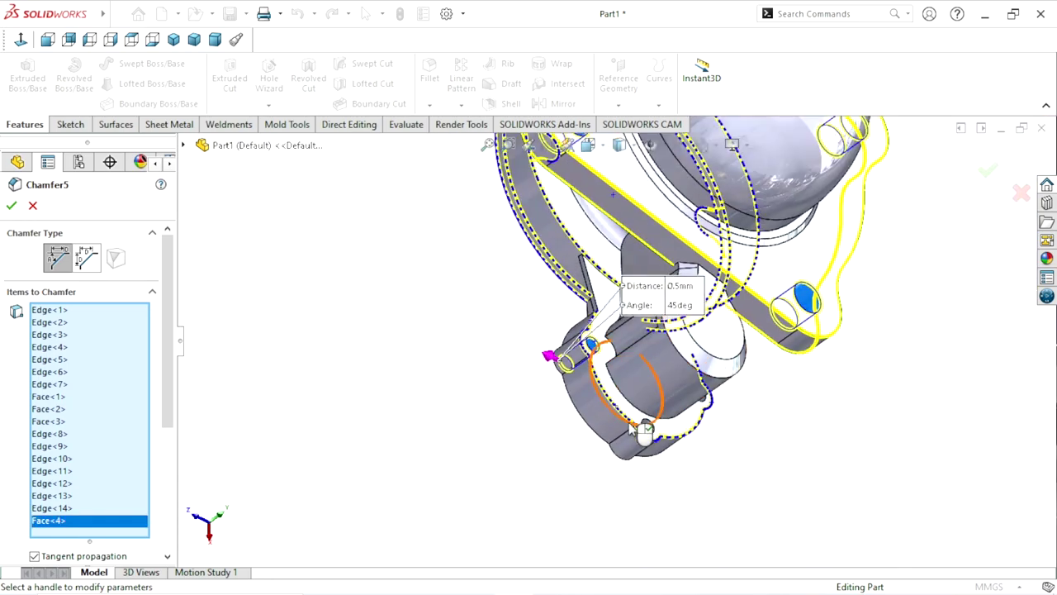
pyautogui.moveTo(594, 403); pyautogui.dragTo(583, 421, button='middle')
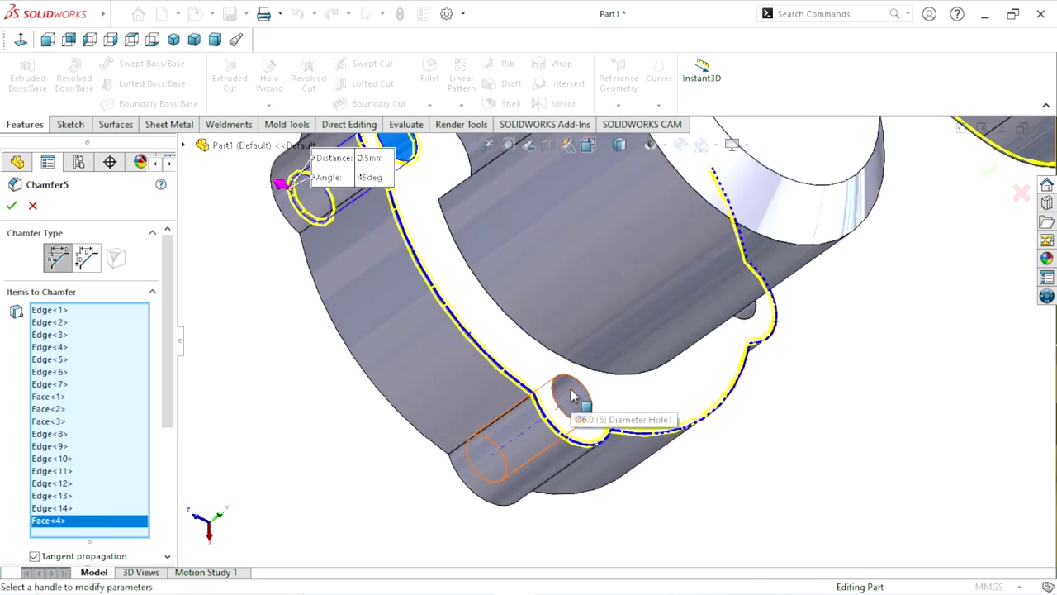
pyautogui.click(571, 398)
pyautogui.moveTo(695, 395)
pyautogui.mouseDown(button='middle')
pyautogui.moveTo(802, 377)
pyautogui.moveTo(691, 326)
pyautogui.mouseUp(button='middle')
pyautogui.scroll(-5, 589, 313)
pyautogui.click(585, 308)
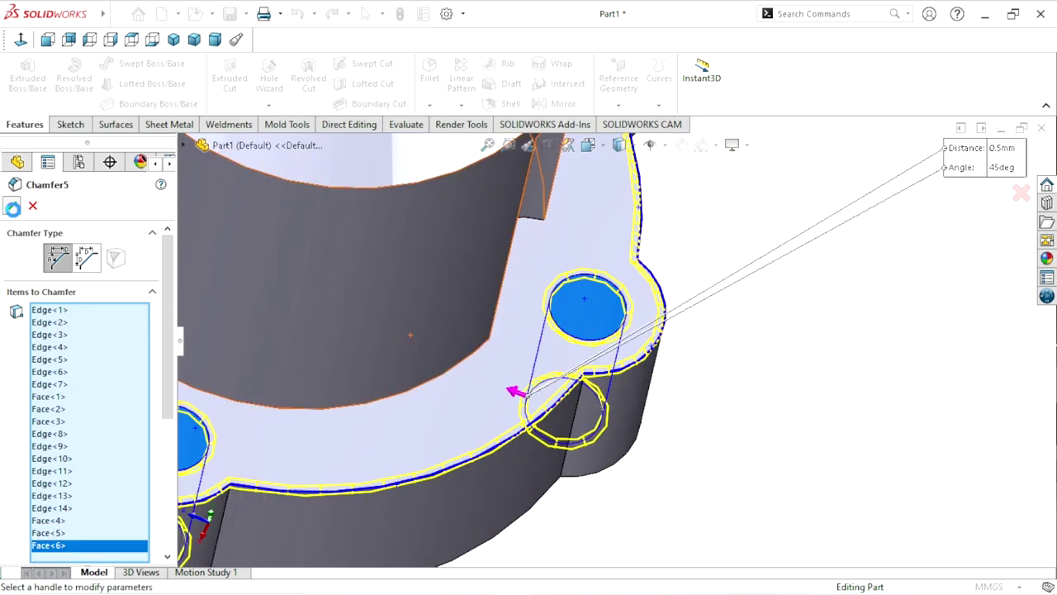
pyautogui.press('Return')
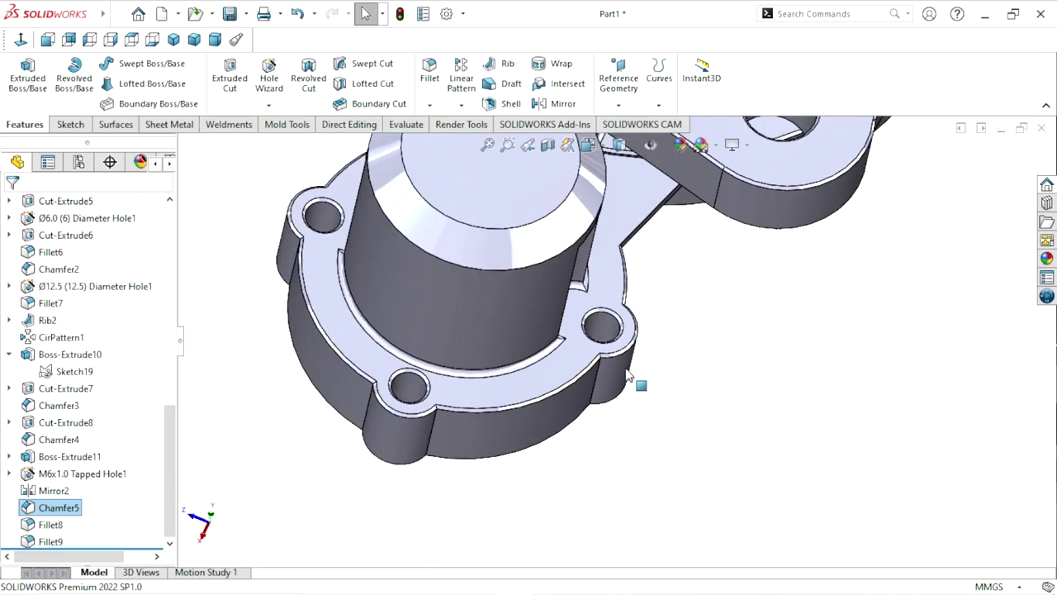
# View the large bore, snap to Trimetric, then rotate the model to a side-on view.
pyautogui.scroll(3, 682, 370)
pyautogui.scroll(3, 648, 339)
pyautogui.scroll(2, 648, 338)
pyautogui.scroll(-3, 648, 339)
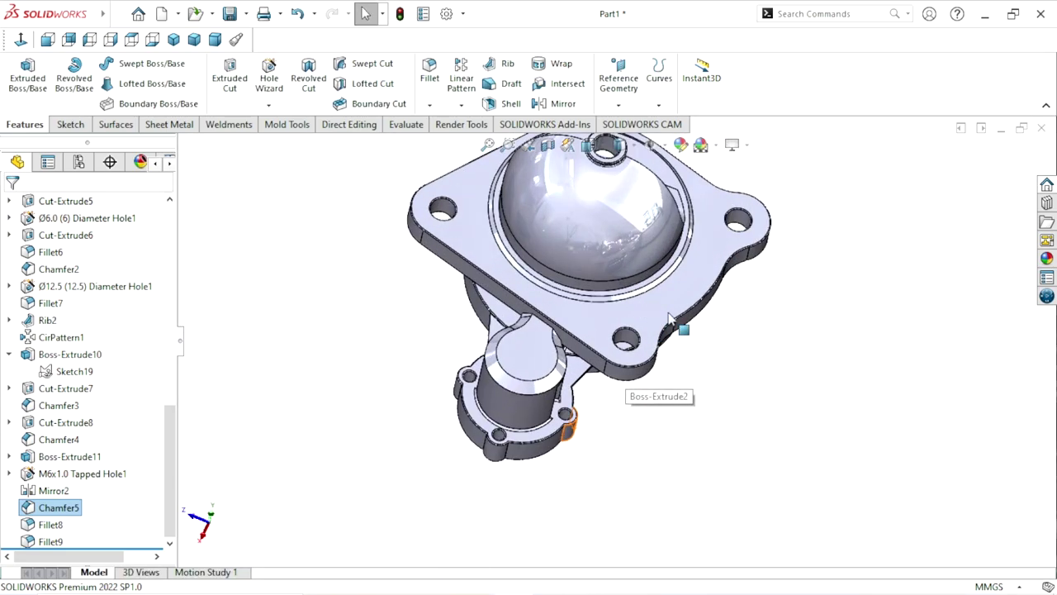
pyautogui.moveTo(648, 338)
pyautogui.mouseDown(button='middle')
pyautogui.moveTo(556, 280)
pyautogui.moveTo(715, 306)
pyautogui.mouseUp(button='middle')
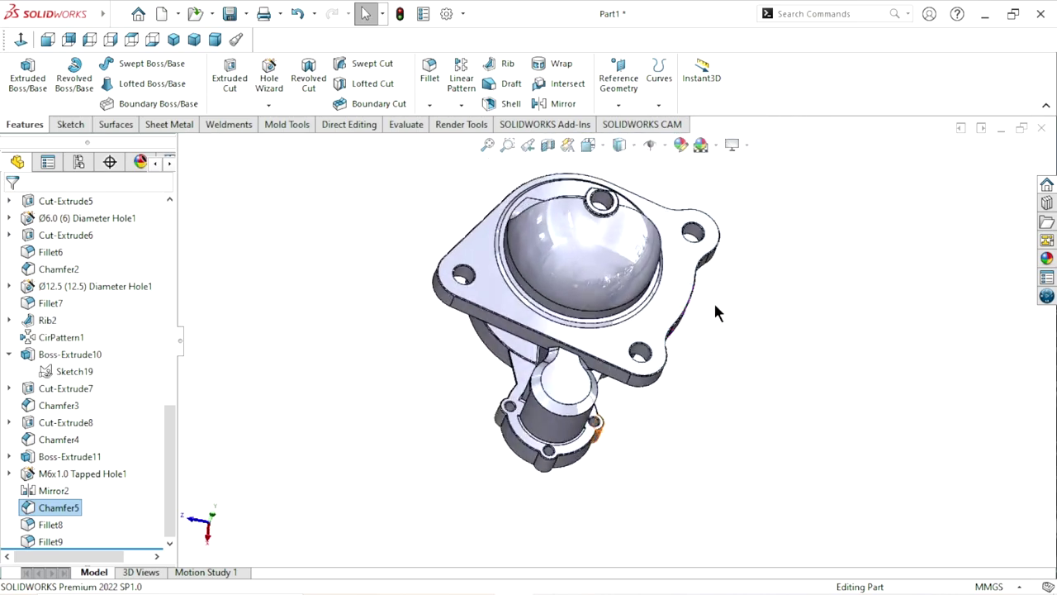
pyautogui.scroll(3, 715, 306)
pyautogui.scroll(-3, 648, 314)
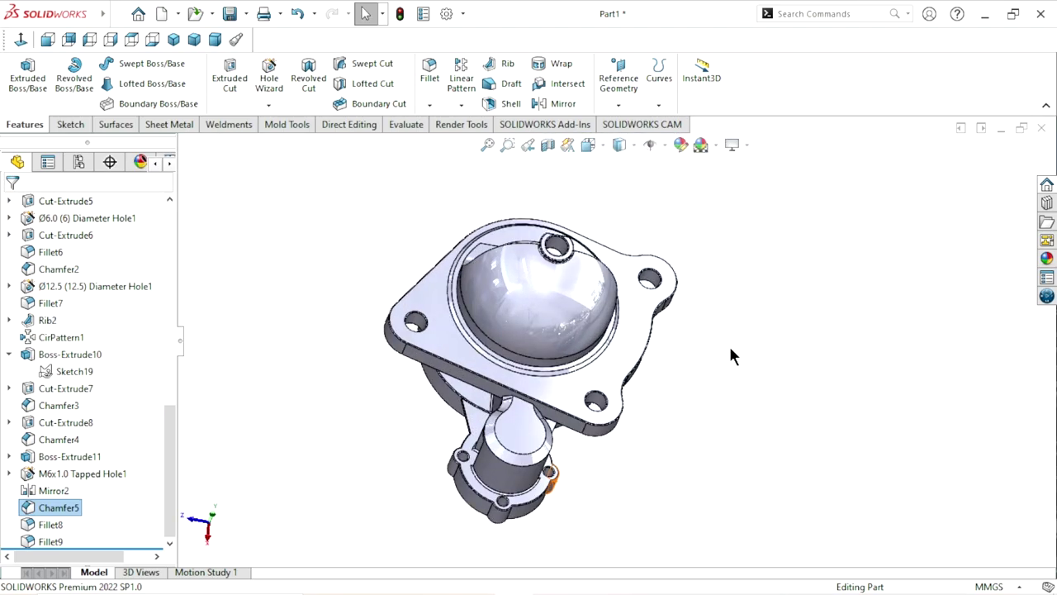
pyautogui.click(194, 38)
pyautogui.scroll(-2, 627, 367)
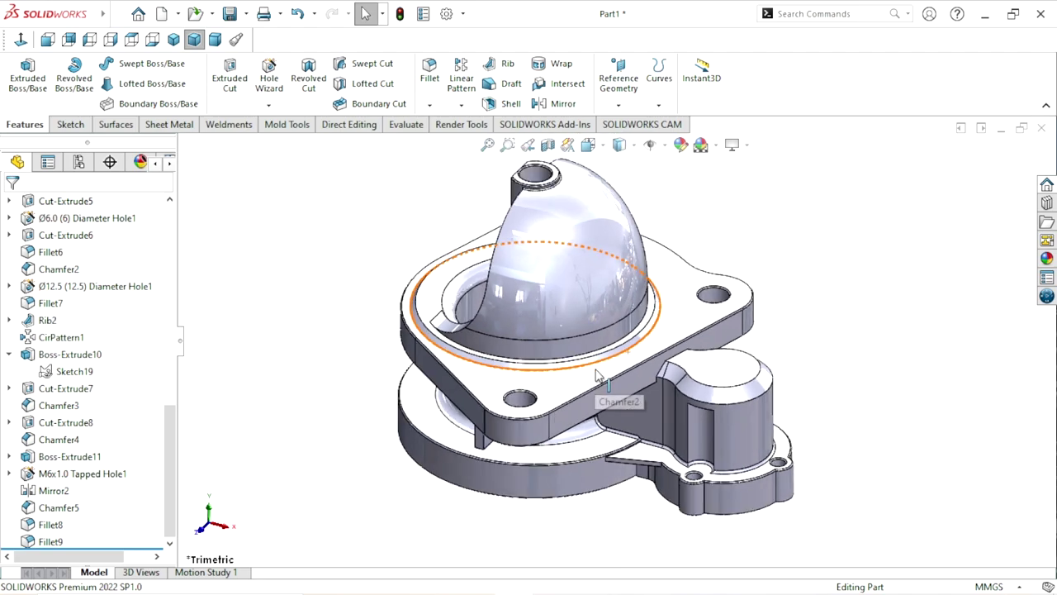
pyautogui.moveTo(600, 376); pyautogui.dragTo(880, 302, button='middle')
pyautogui.scroll(3, 879, 302)
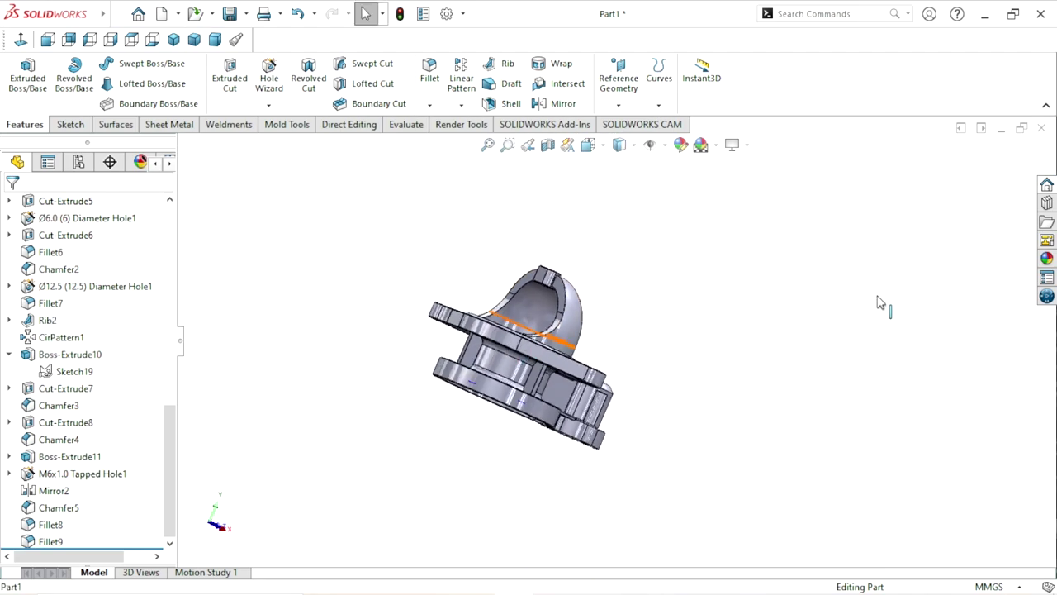
# Browse the appearances library to Appearances(color) > Metal > Aluminum.
pyautogui.click(1046, 258)
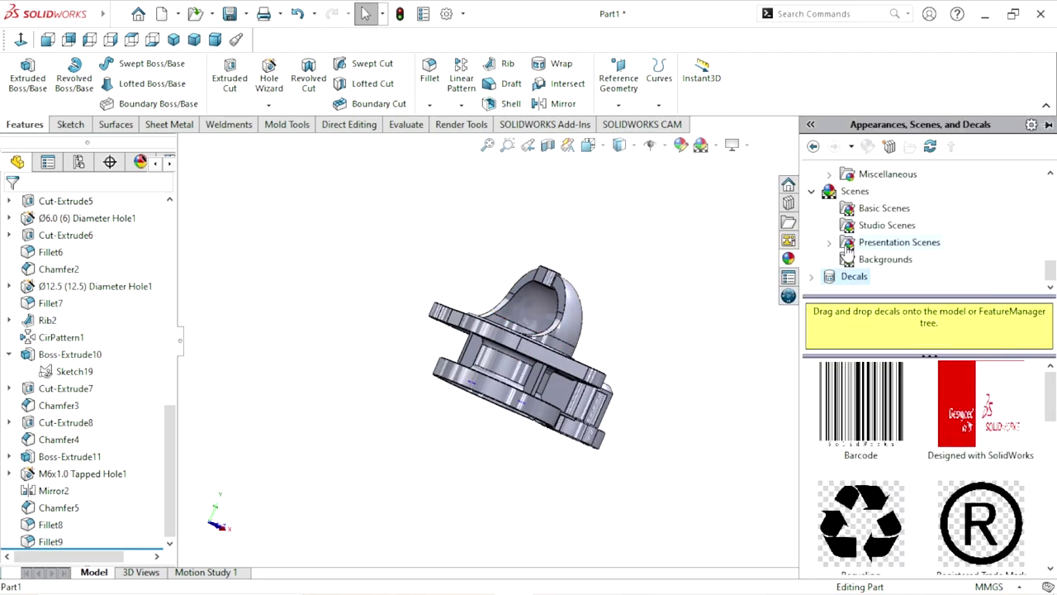
pyautogui.click(813, 146)
pyautogui.click(813, 147)
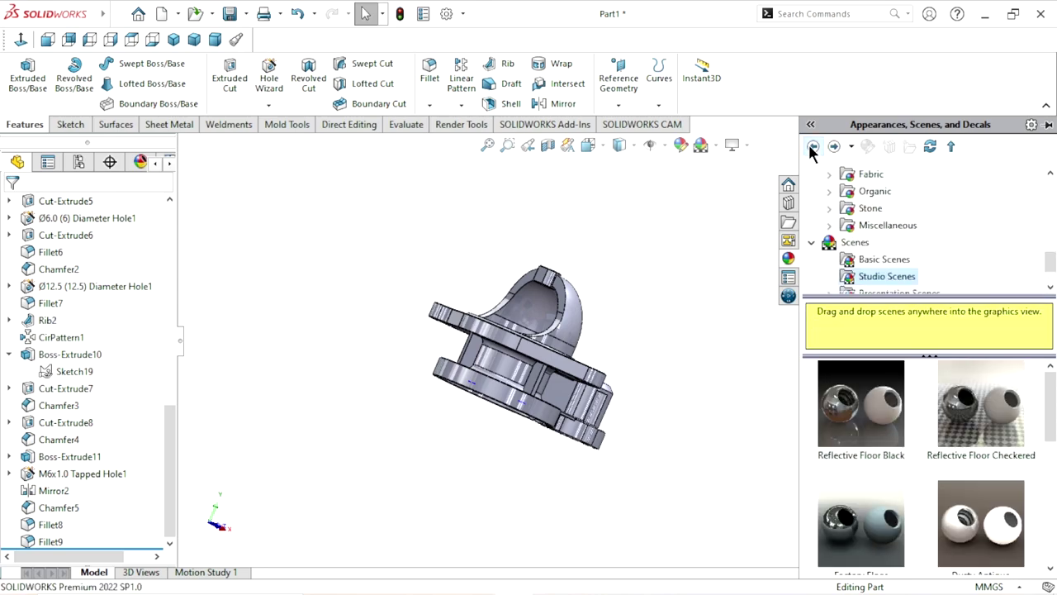
pyautogui.click(813, 146)
pyautogui.click(812, 146)
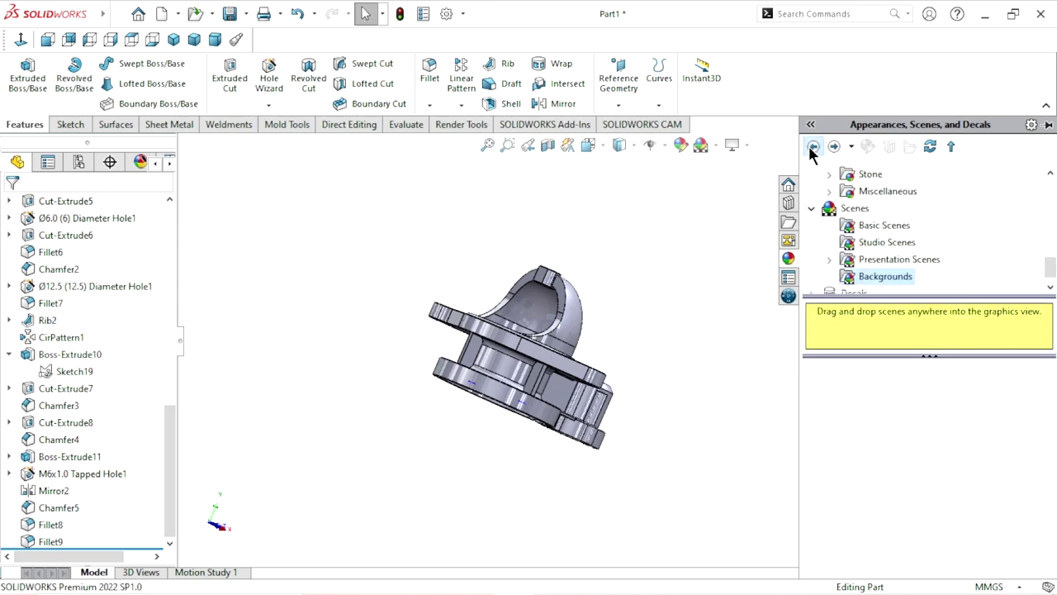
pyautogui.click(812, 146)
pyautogui.click(813, 173)
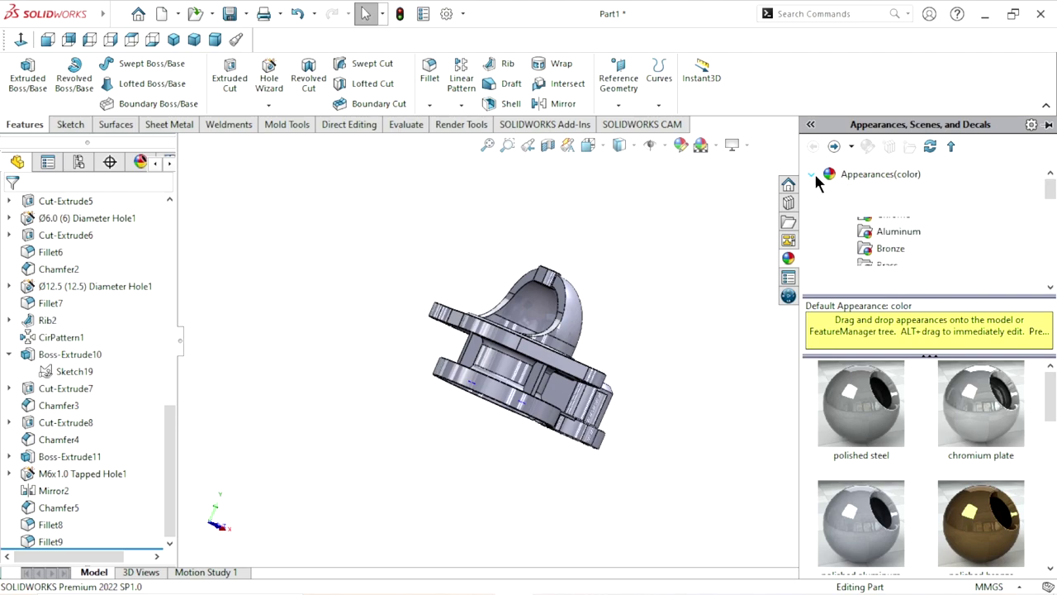
pyautogui.click(815, 191)
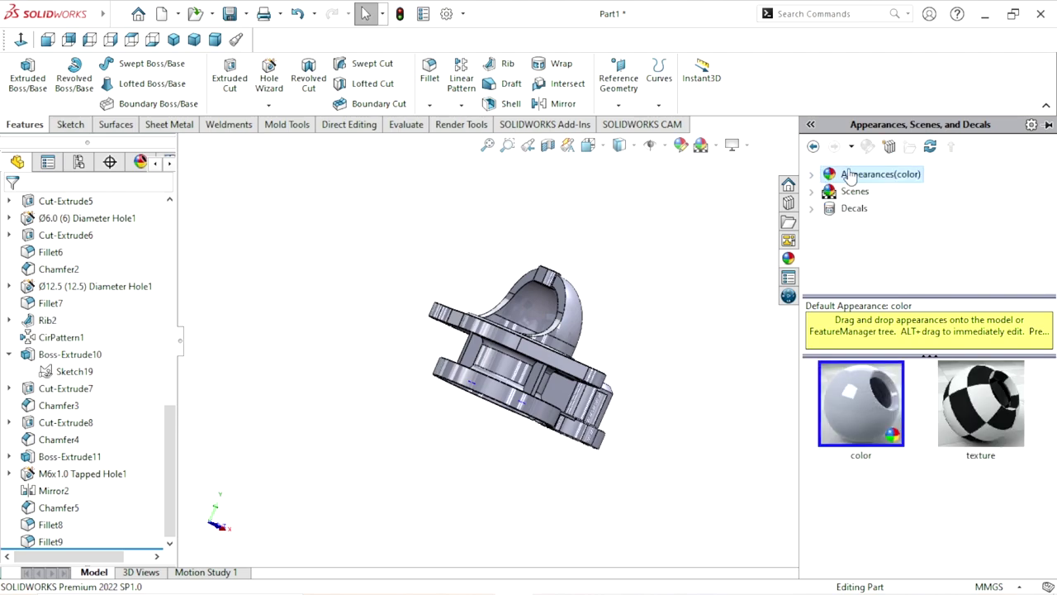
pyautogui.doubleClick(849, 177)
pyautogui.click(868, 209)
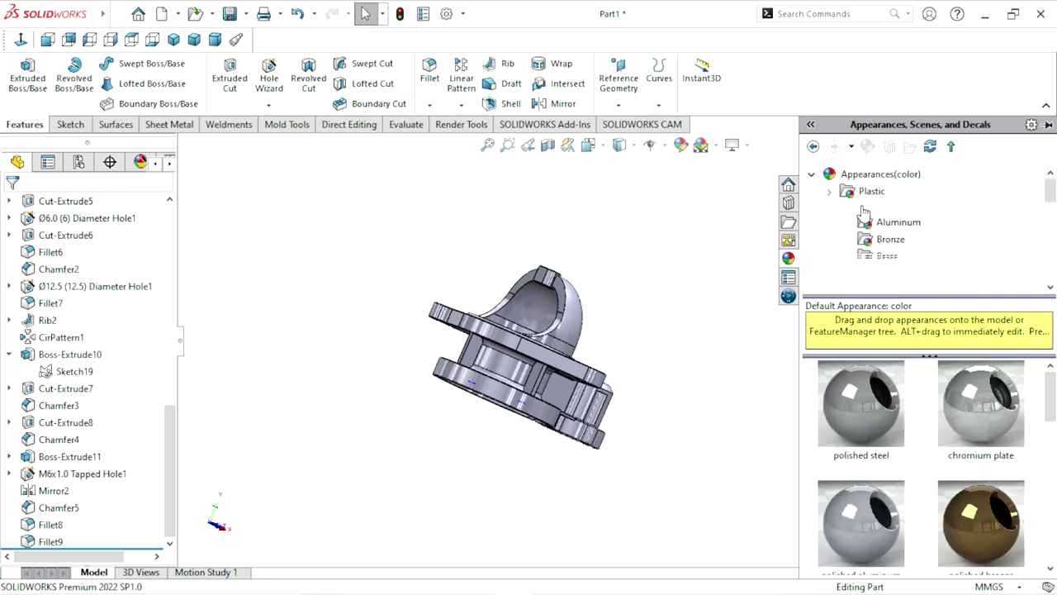
pyautogui.scroll(-1, 864, 211)
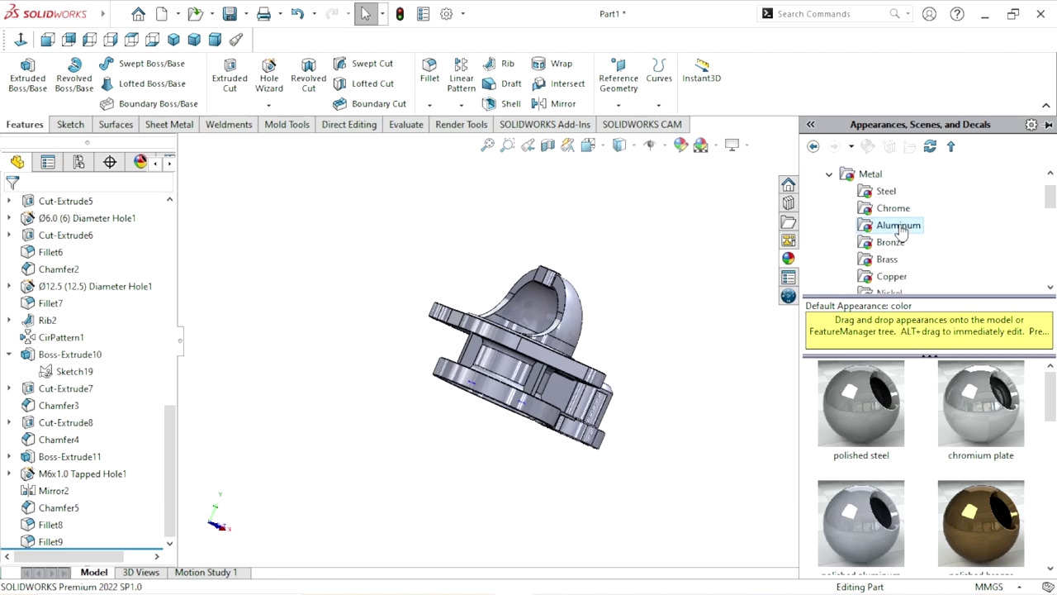
pyautogui.click(898, 227)
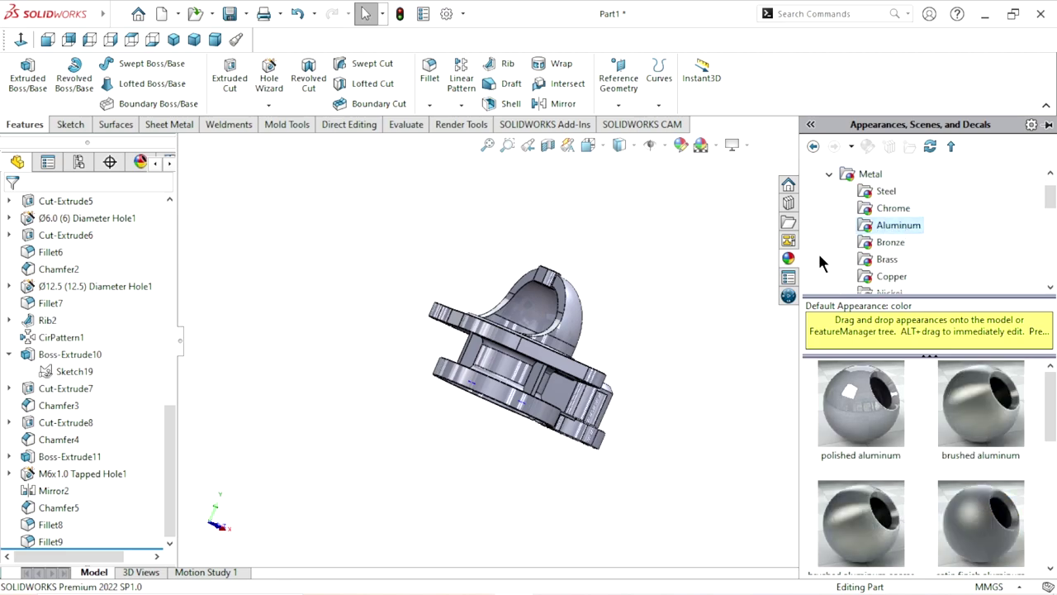
# Apply brushed aluminum to the housing and fit the whole part in view.
pyautogui.click(999, 413)
pyautogui.moveTo(711, 384)
pyautogui.mouseDown(button='middle')
pyautogui.moveTo(576, 400)
pyautogui.moveTo(702, 299)
pyautogui.mouseUp(button='middle')
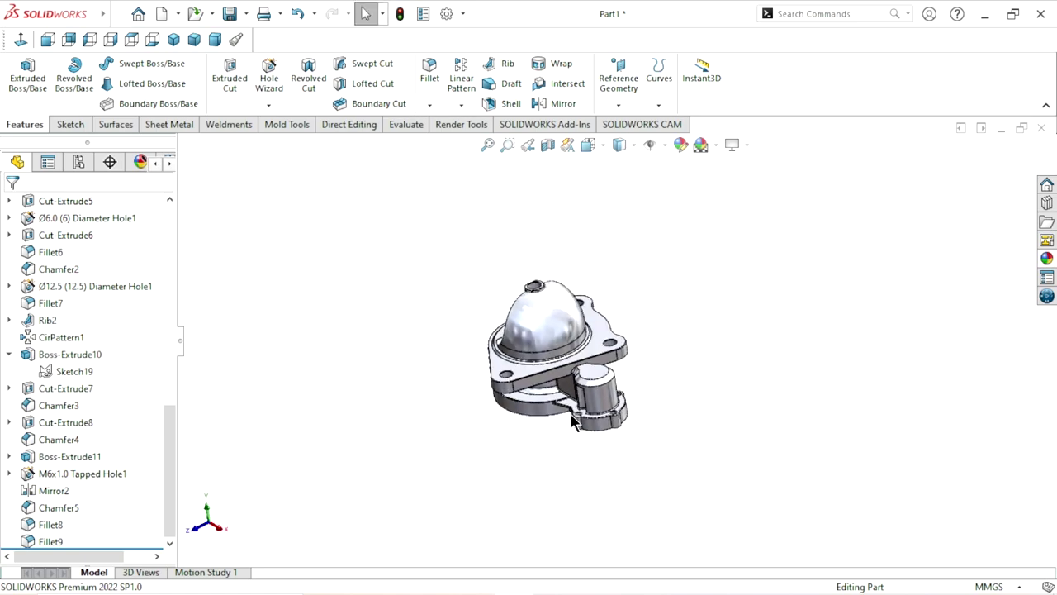
pyautogui.press('f')
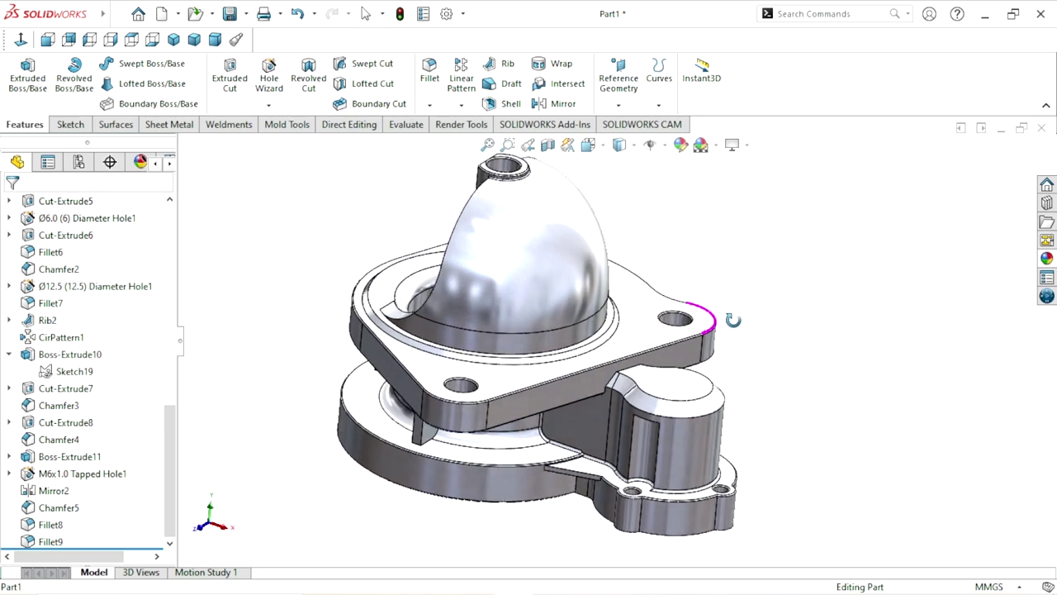
pyautogui.moveTo(702, 299)
pyautogui.mouseDown(button='middle')
pyautogui.moveTo(701, 353)
pyautogui.moveTo(715, 341)
pyautogui.moveTo(656, 355)
pyautogui.moveTo(746, 375)
pyautogui.moveTo(985, 283)
pyautogui.mouseUp(button='middle')
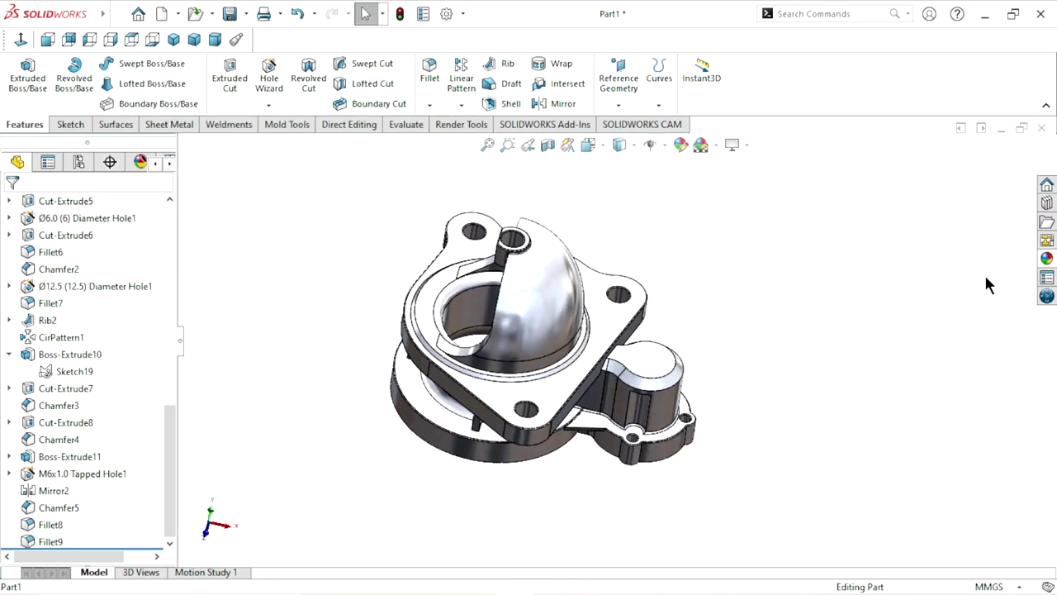
# Try the brushed aluminum coarse finish on the housing and view it from the front.
pyautogui.click(1046, 259)
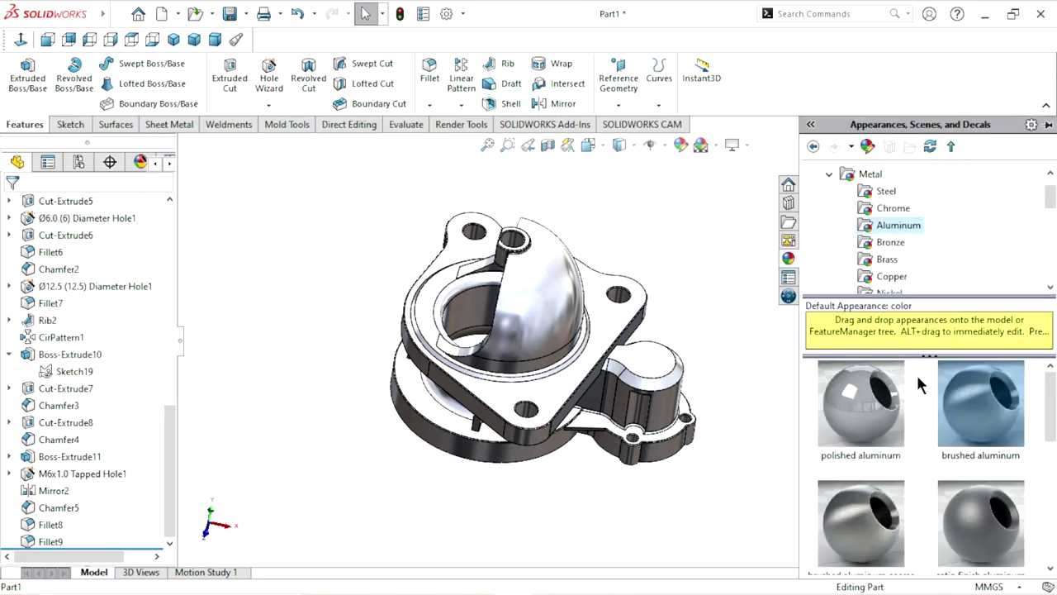
pyautogui.click(859, 541)
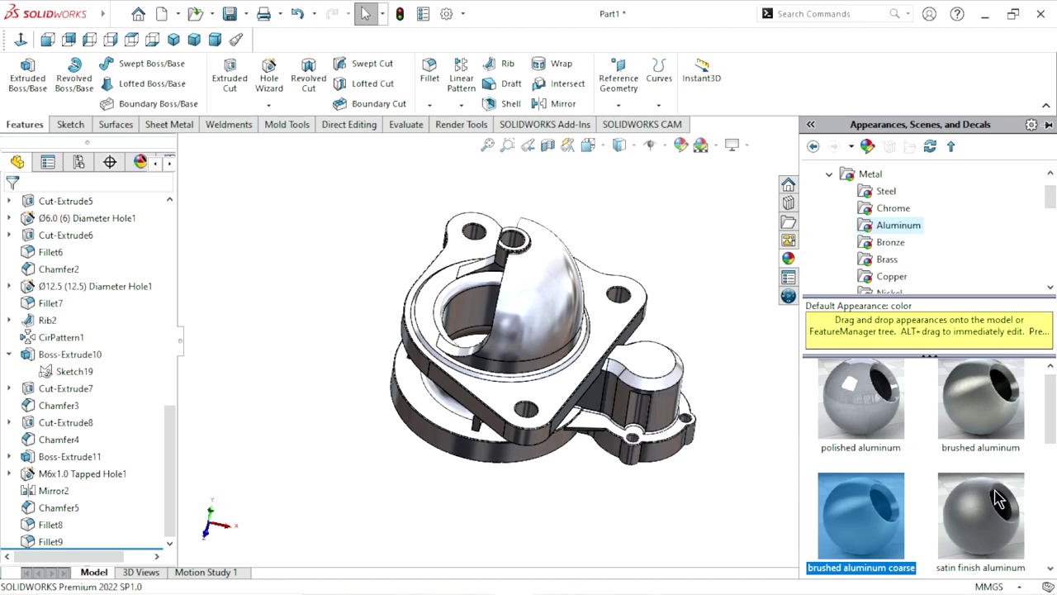
pyautogui.moveTo(883, 438); pyautogui.dragTo(701, 421)
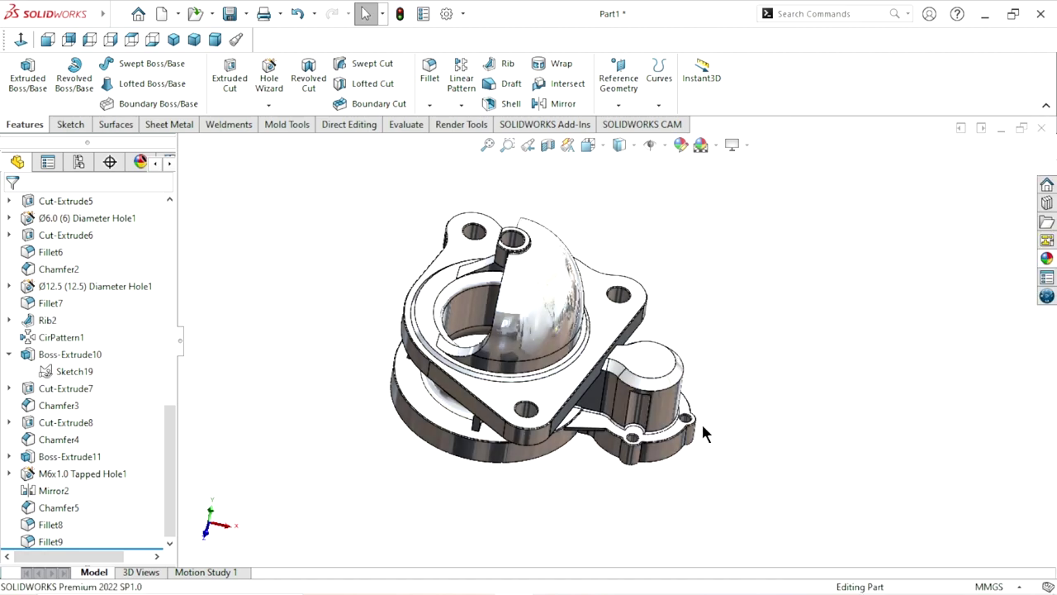
pyautogui.moveTo(676, 404)
pyautogui.mouseDown(button='middle')
pyautogui.moveTo(527, 322)
pyautogui.moveTo(446, 245)
pyautogui.moveTo(342, 378)
pyautogui.moveTo(360, 433)
pyautogui.moveTo(635, 516)
pyautogui.mouseUp(button='middle')
# Reapply brushed aluminum to the housing and return to the Trimetric view.
pyautogui.click(1045, 260)
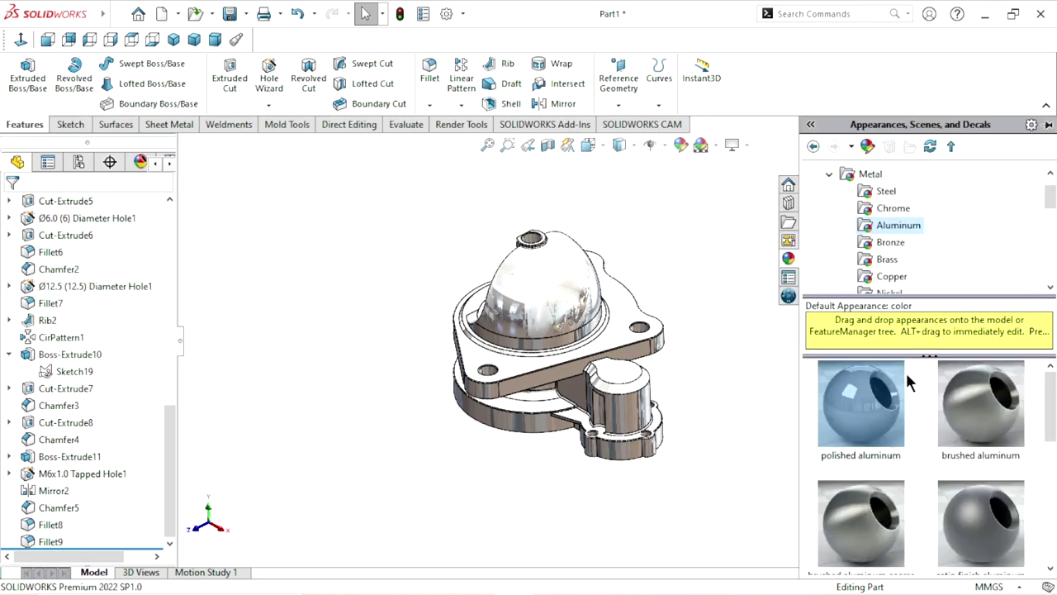
pyautogui.click(1016, 418)
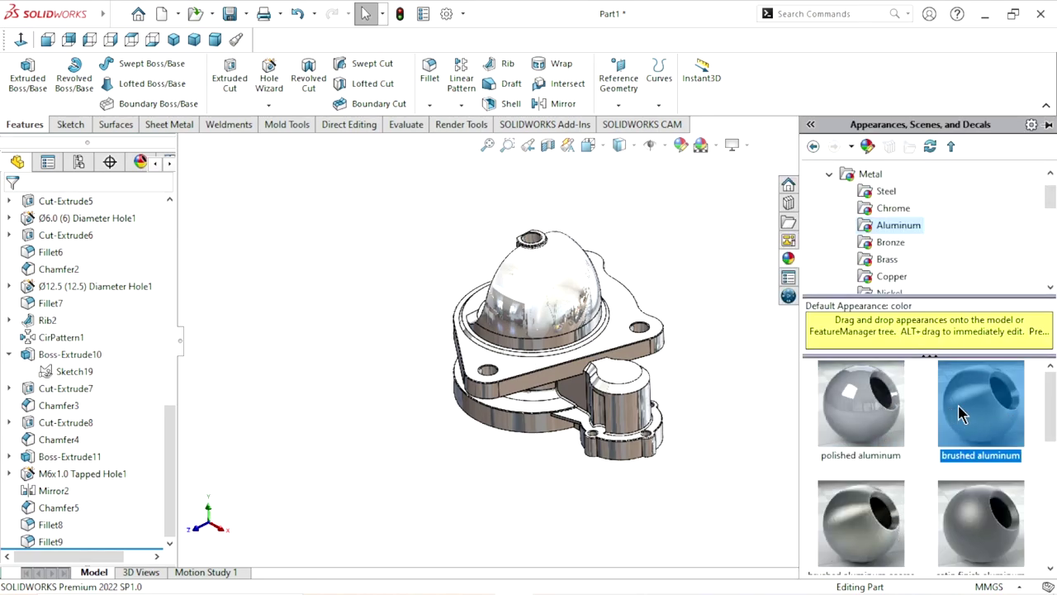
pyautogui.moveTo(958, 413); pyautogui.dragTo(640, 409)
pyautogui.moveTo(707, 442); pyautogui.dragTo(587, 337, button='middle')
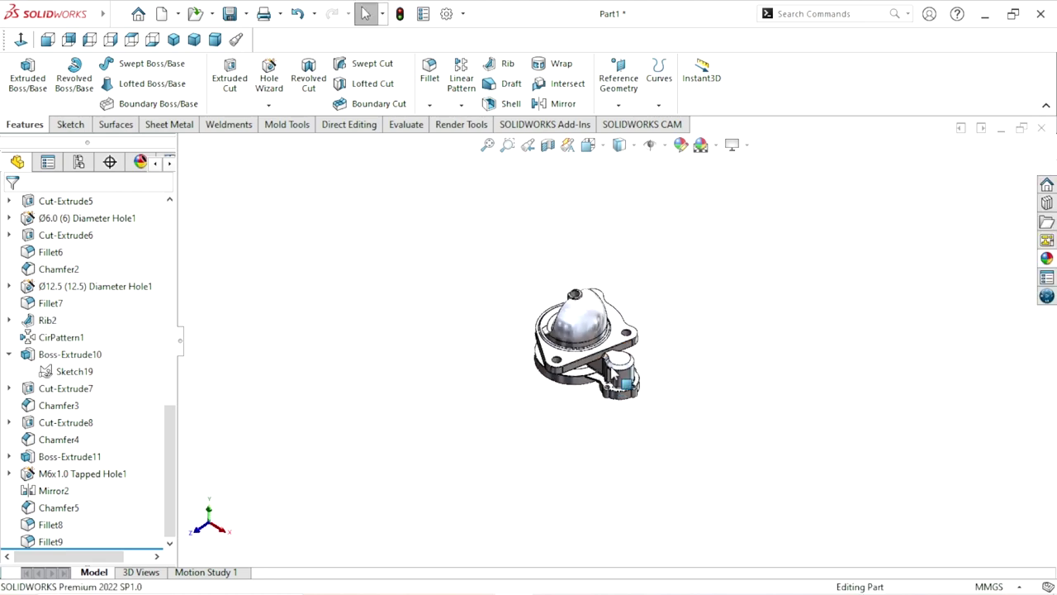
pyautogui.click(194, 42)
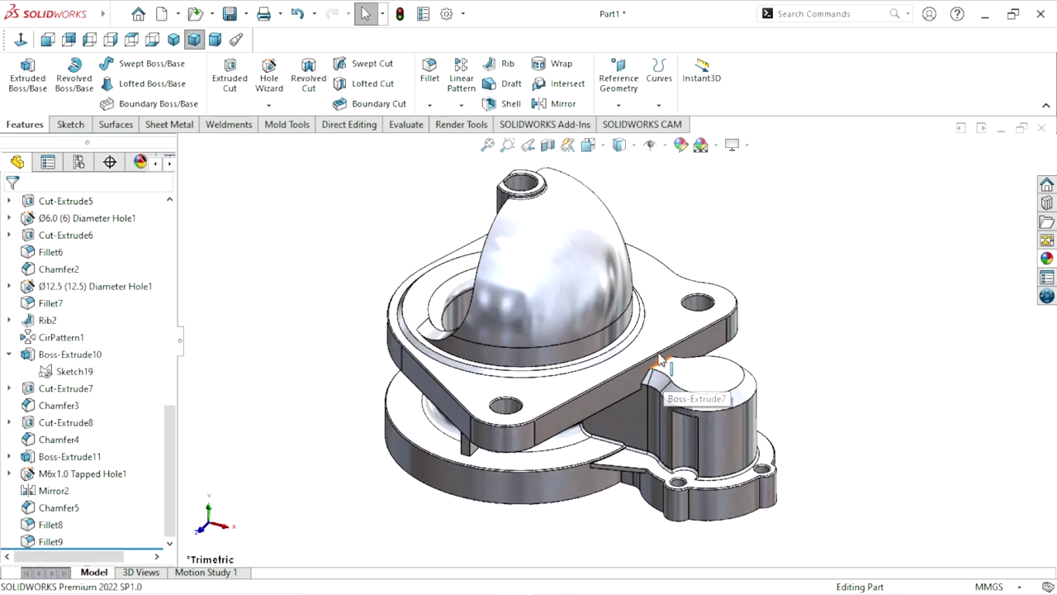